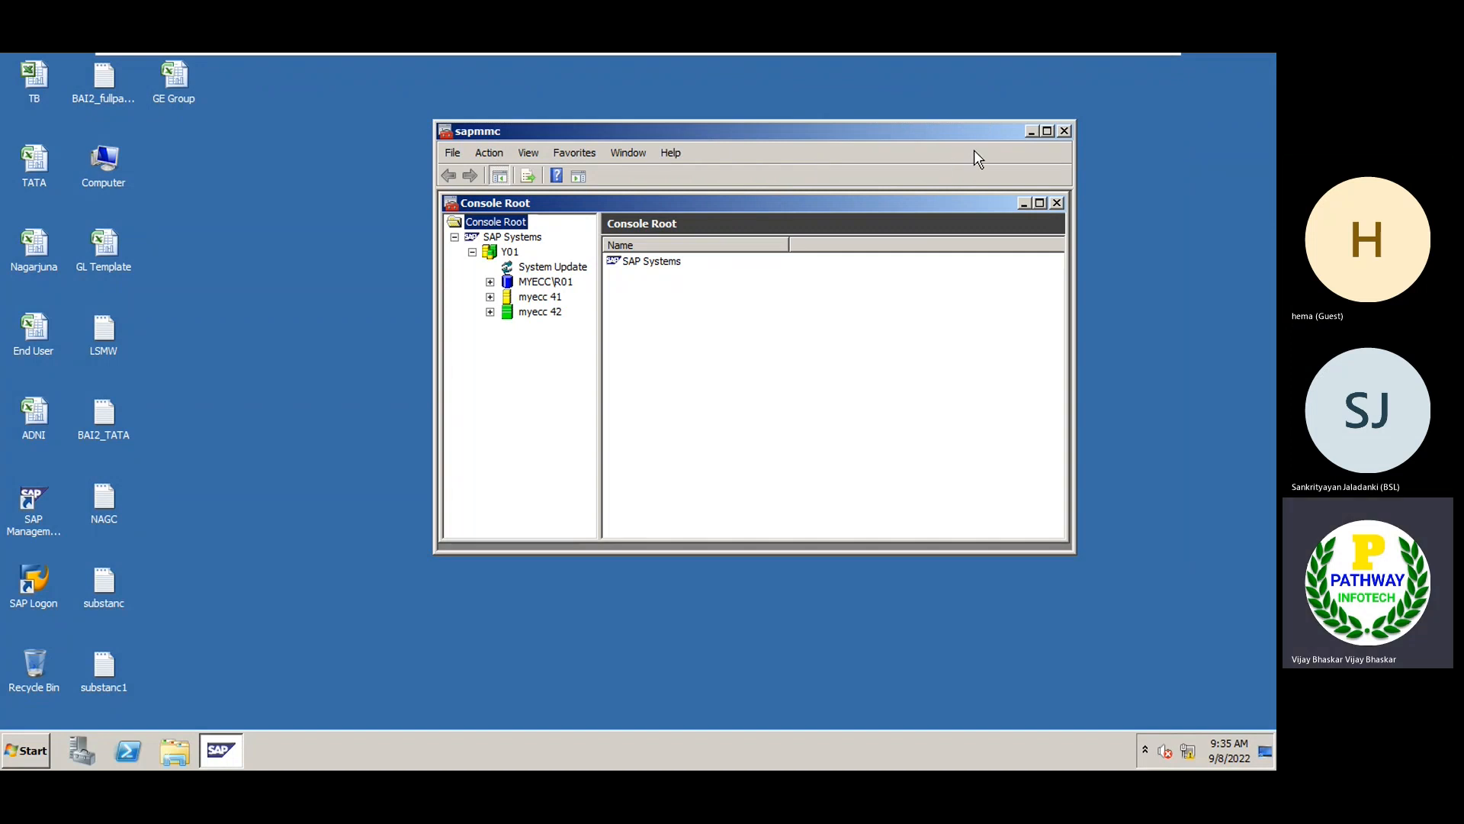
Minimize the sapmmc console and the virtual machine, and switch to the SAP FICO Batch - 4 Teams meeting
{"action": "left_click", "coordinate": [1031, 131]}
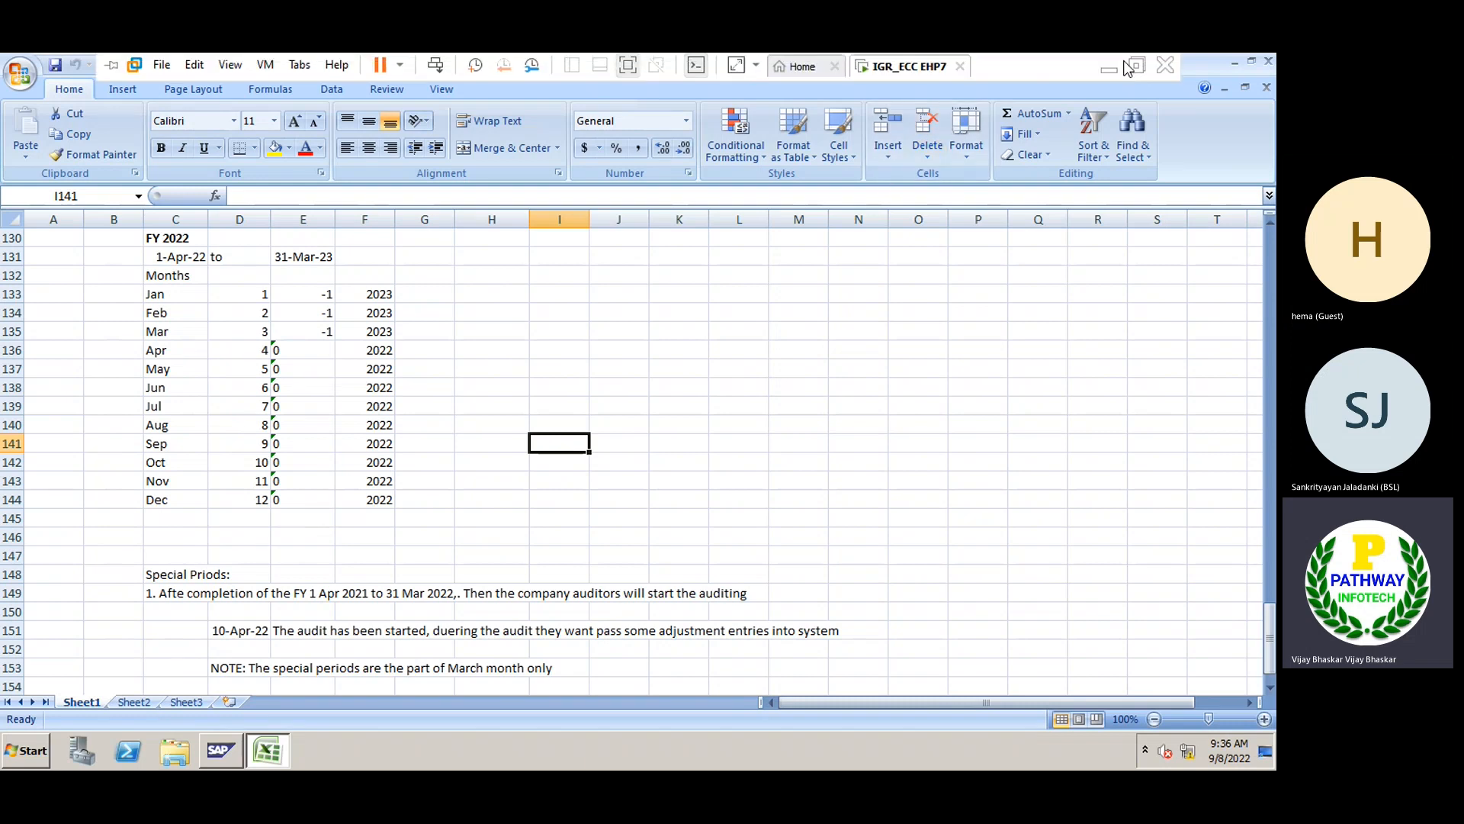
{"action": "left_click", "coordinate": [1109, 72]}
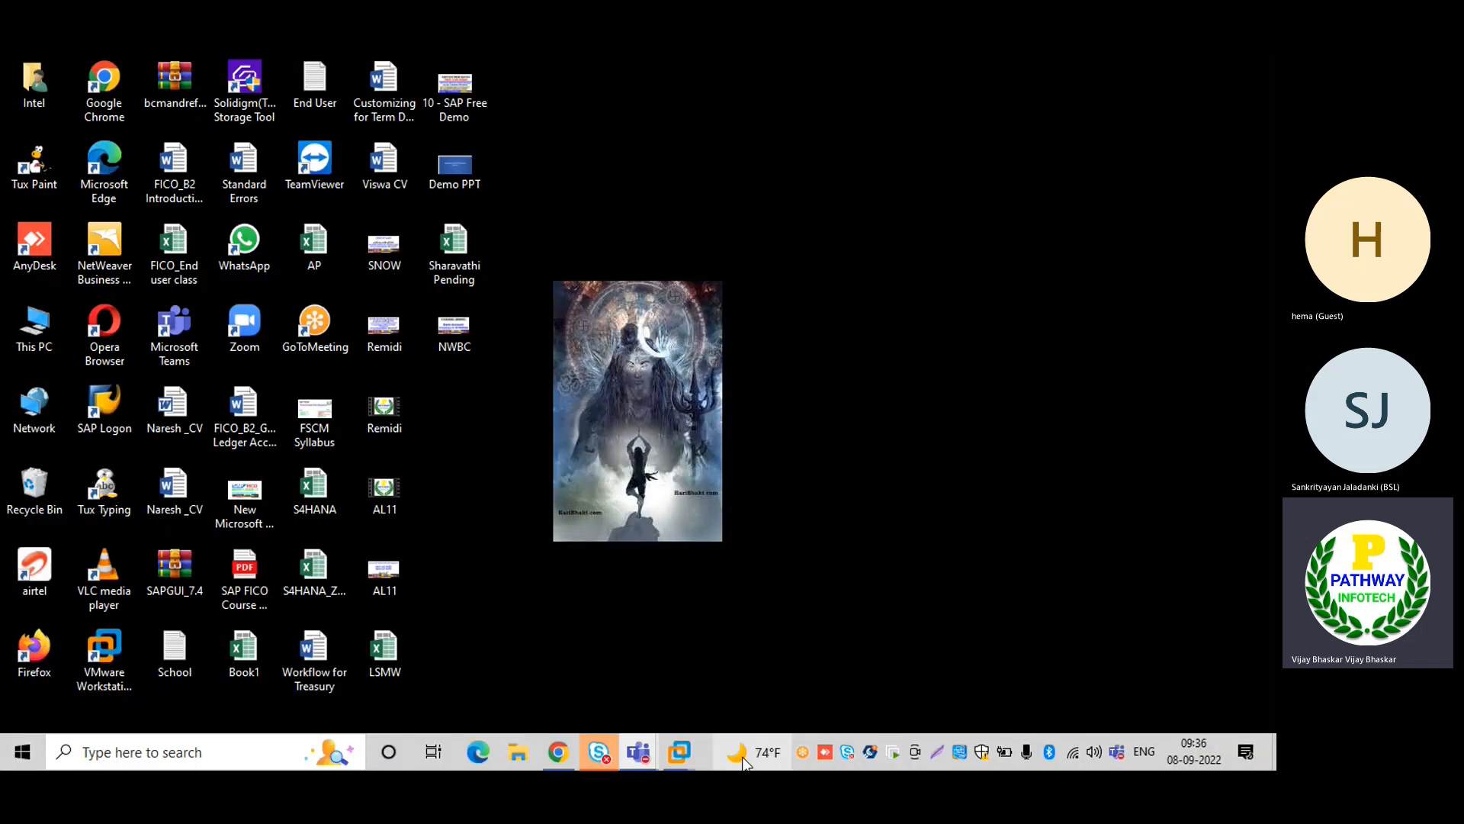
{"action": "mouse_move", "coordinate": [625, 763]}
{"action": "left_click", "coordinate": [669, 668]}
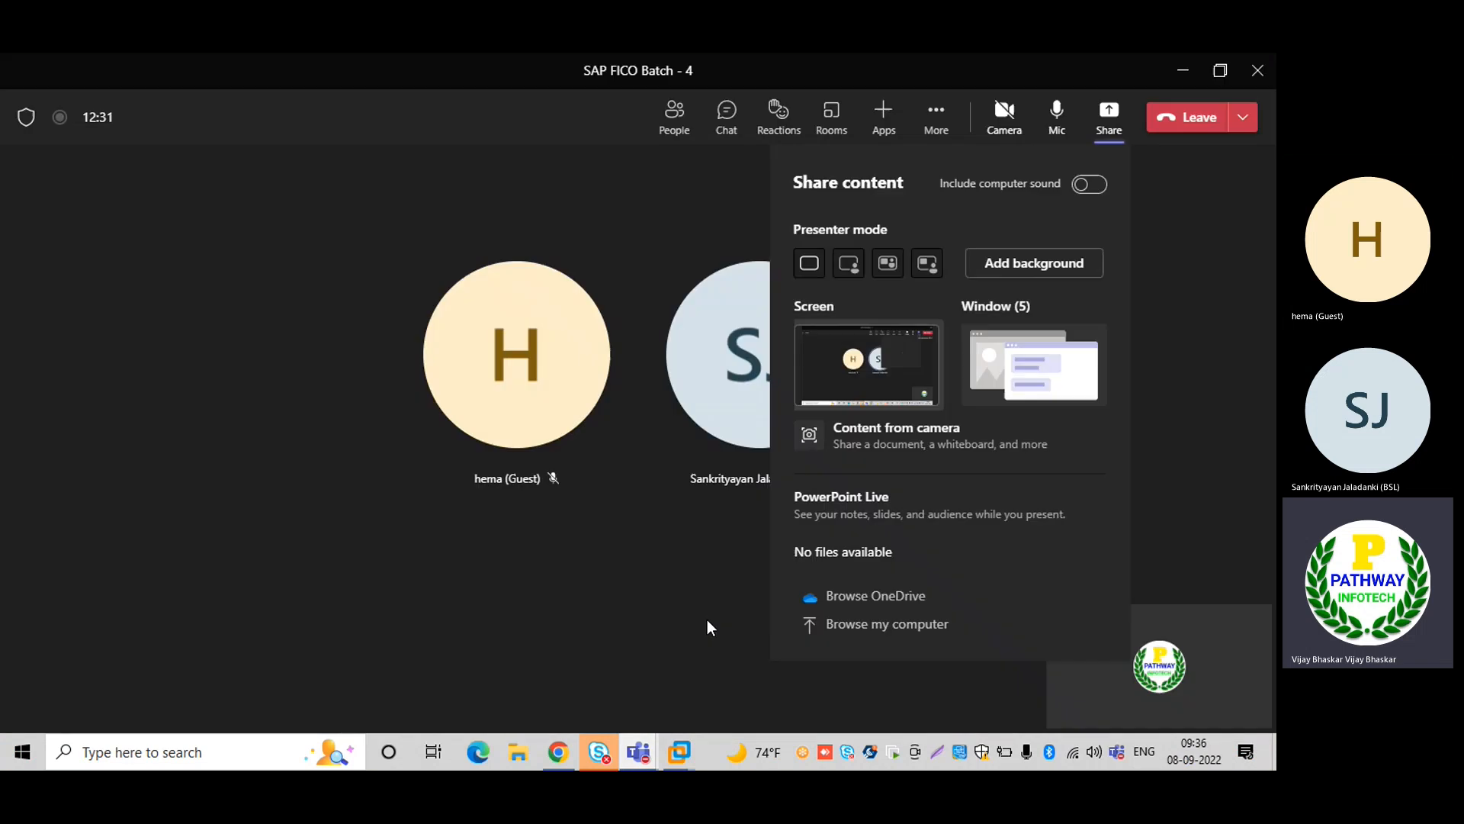
{"action": "left_click", "coordinate": [762, 508]}
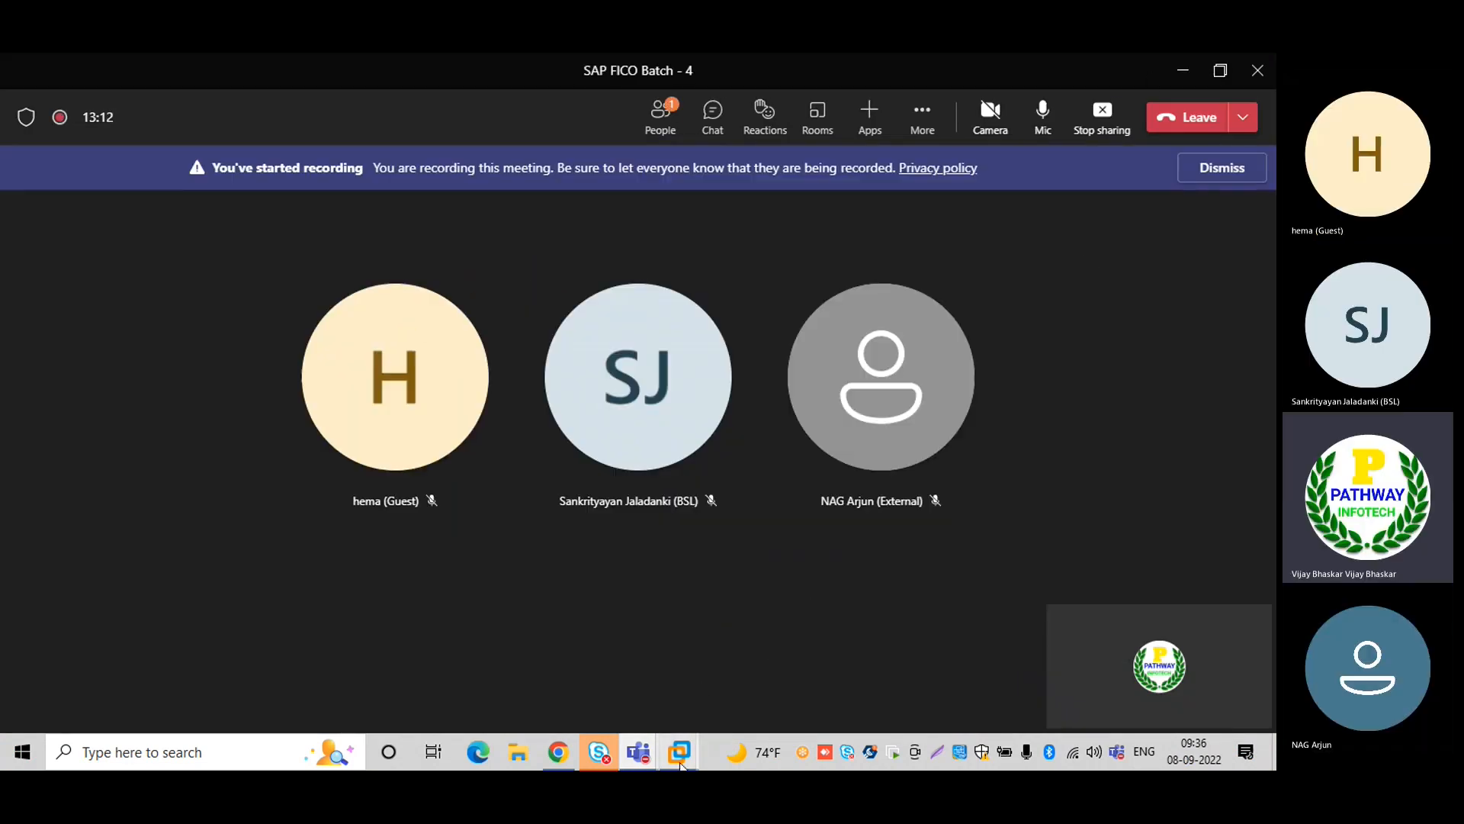
Return to the virtual machine's GE Group workbook and review the special periods notes below the FY 2022 months
{"action": "mouse_move", "coordinate": [681, 765]}
{"action": "left_click", "coordinate": [753, 629]}
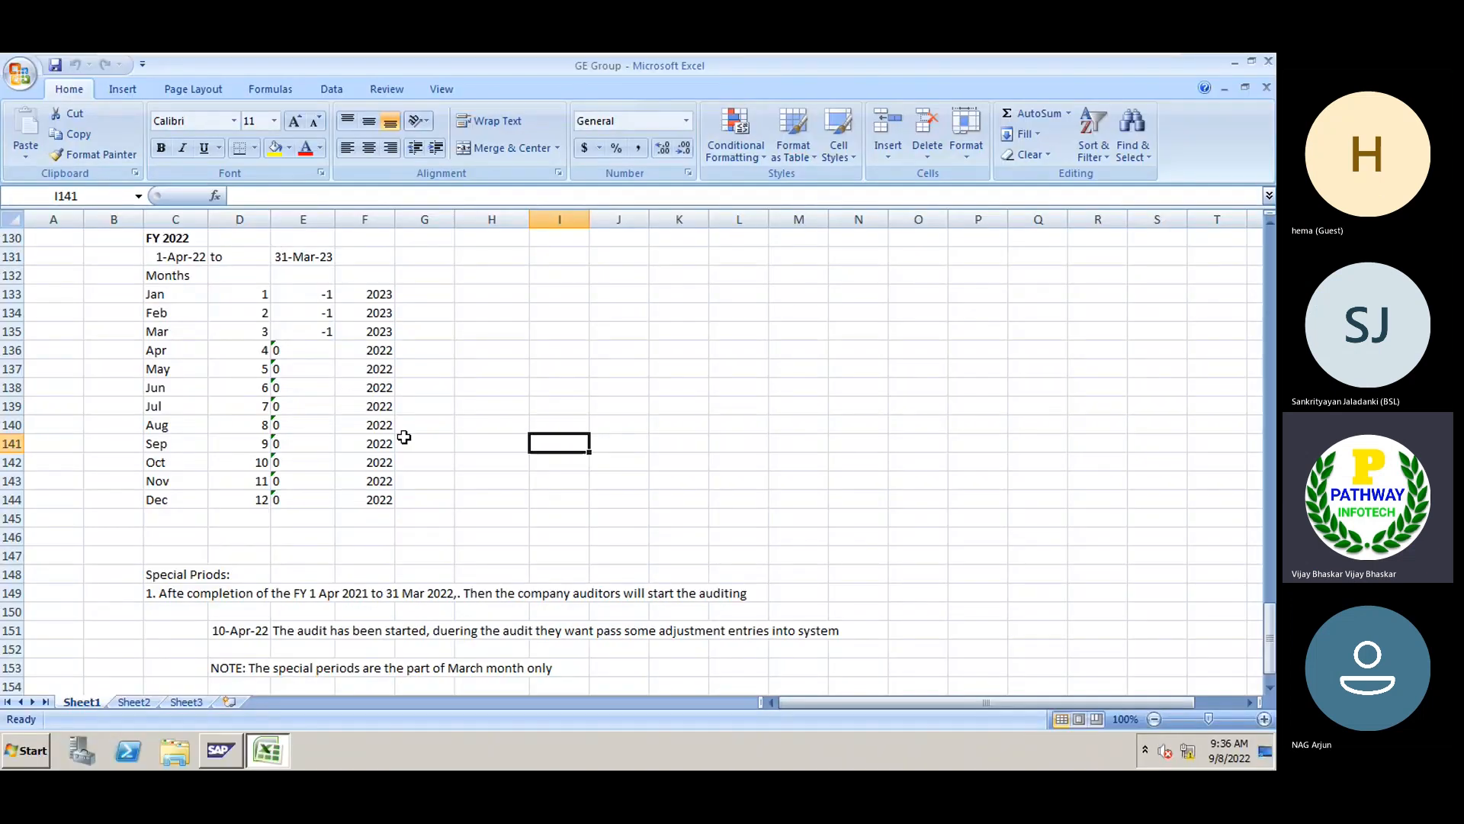
{"action": "left_click", "coordinate": [1271, 689]}
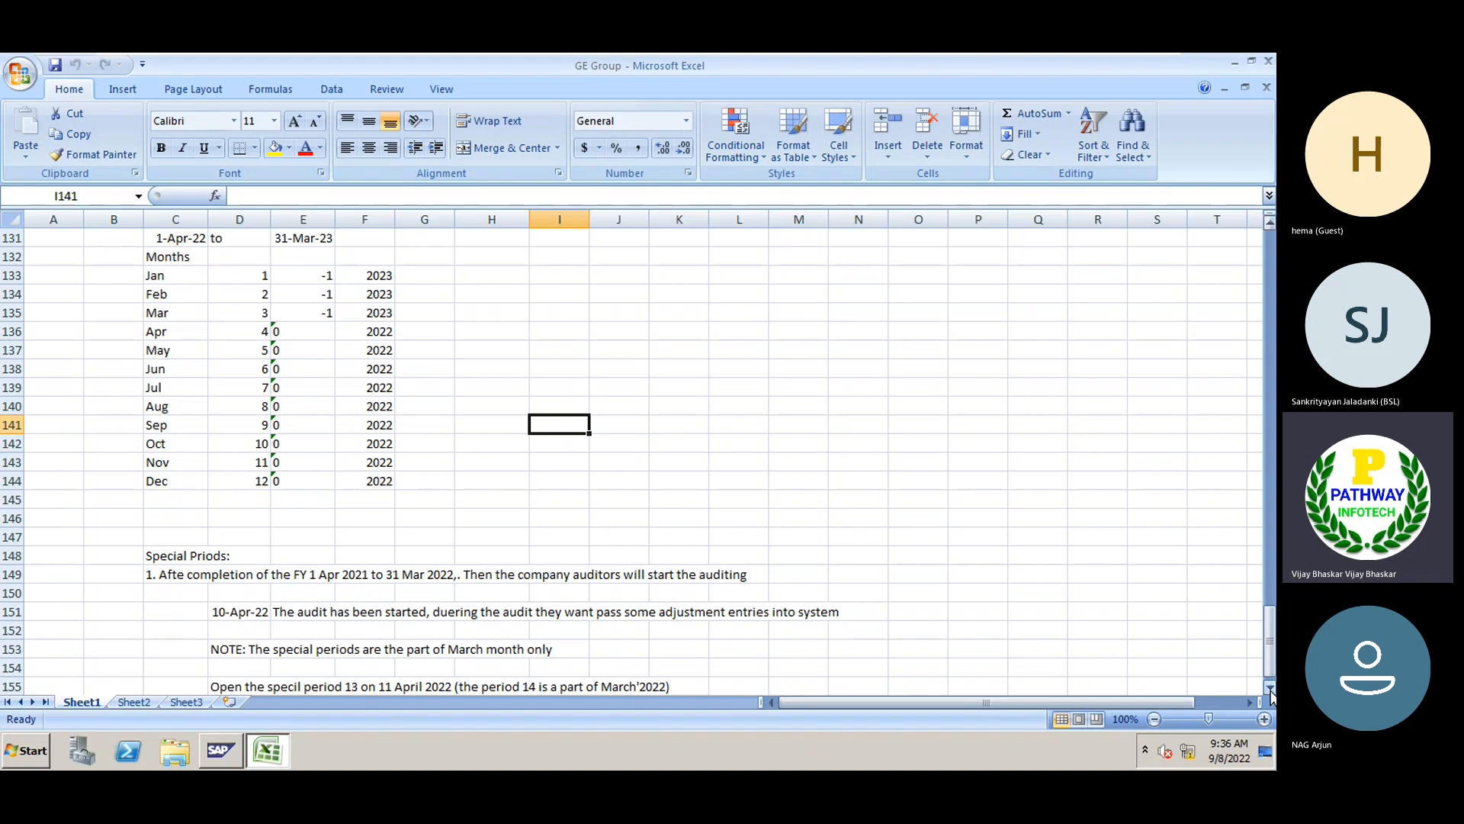
{"action": "scroll", "coordinate": [1271, 689], "scroll_direction": "down", "scroll_amount": 7}
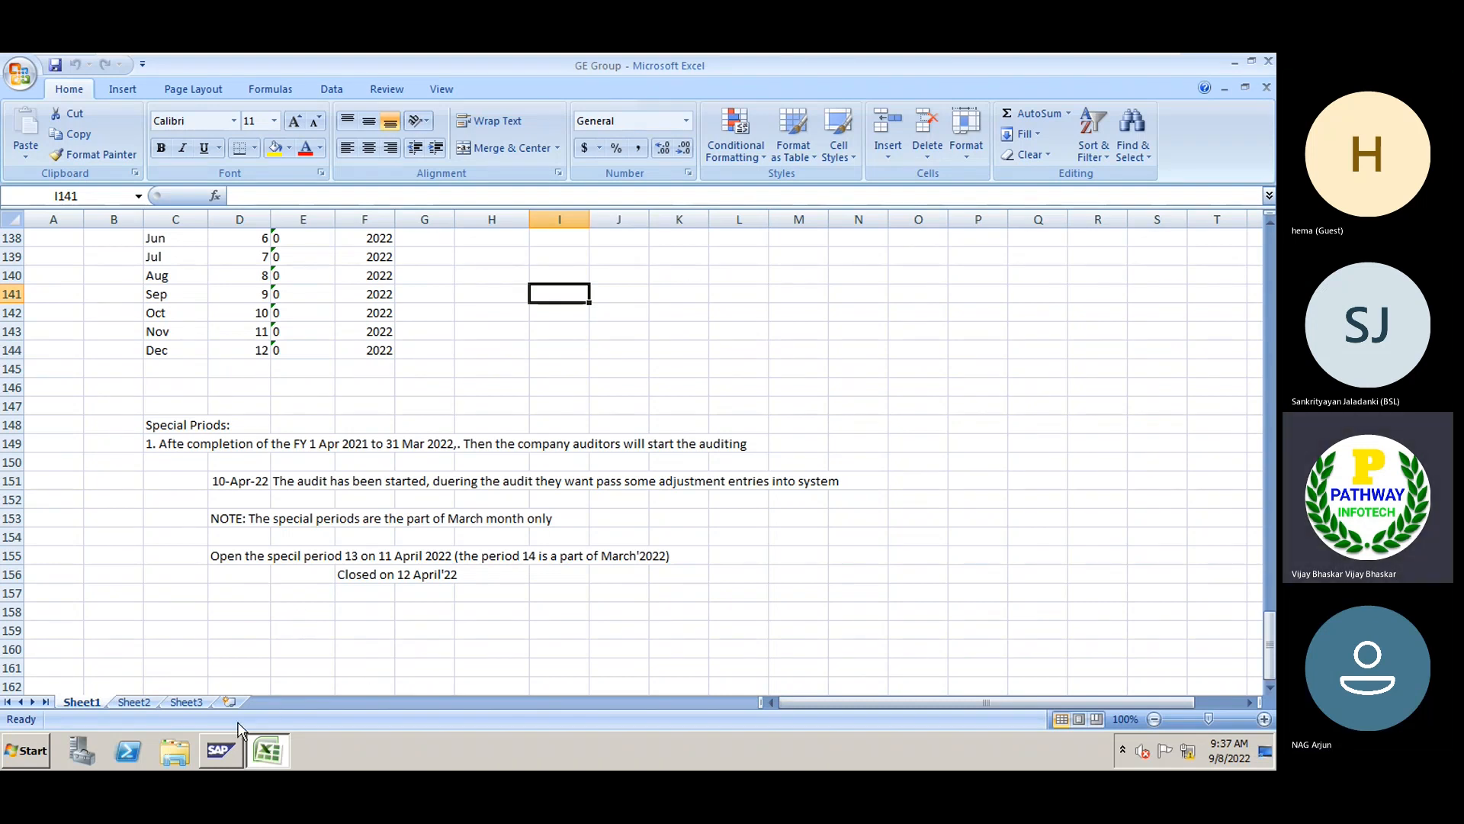
Minimize the workbook, open the EHP7SR2 connection in SAP Logon, and log on to client 800 as idadmin with the account password
{"action": "left_click", "coordinate": [1233, 62]}
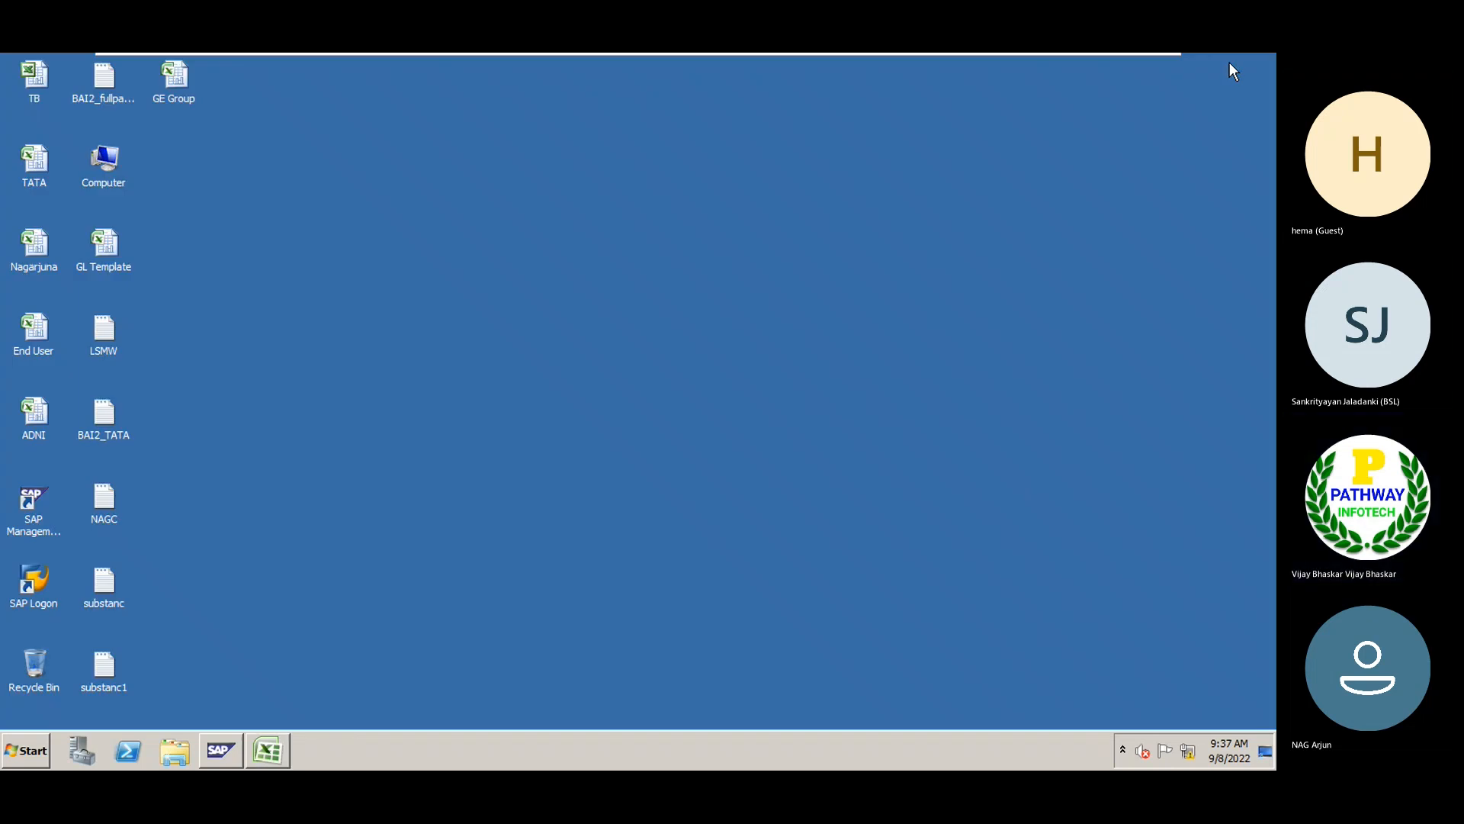
{"action": "double_click", "coordinate": [37, 584]}
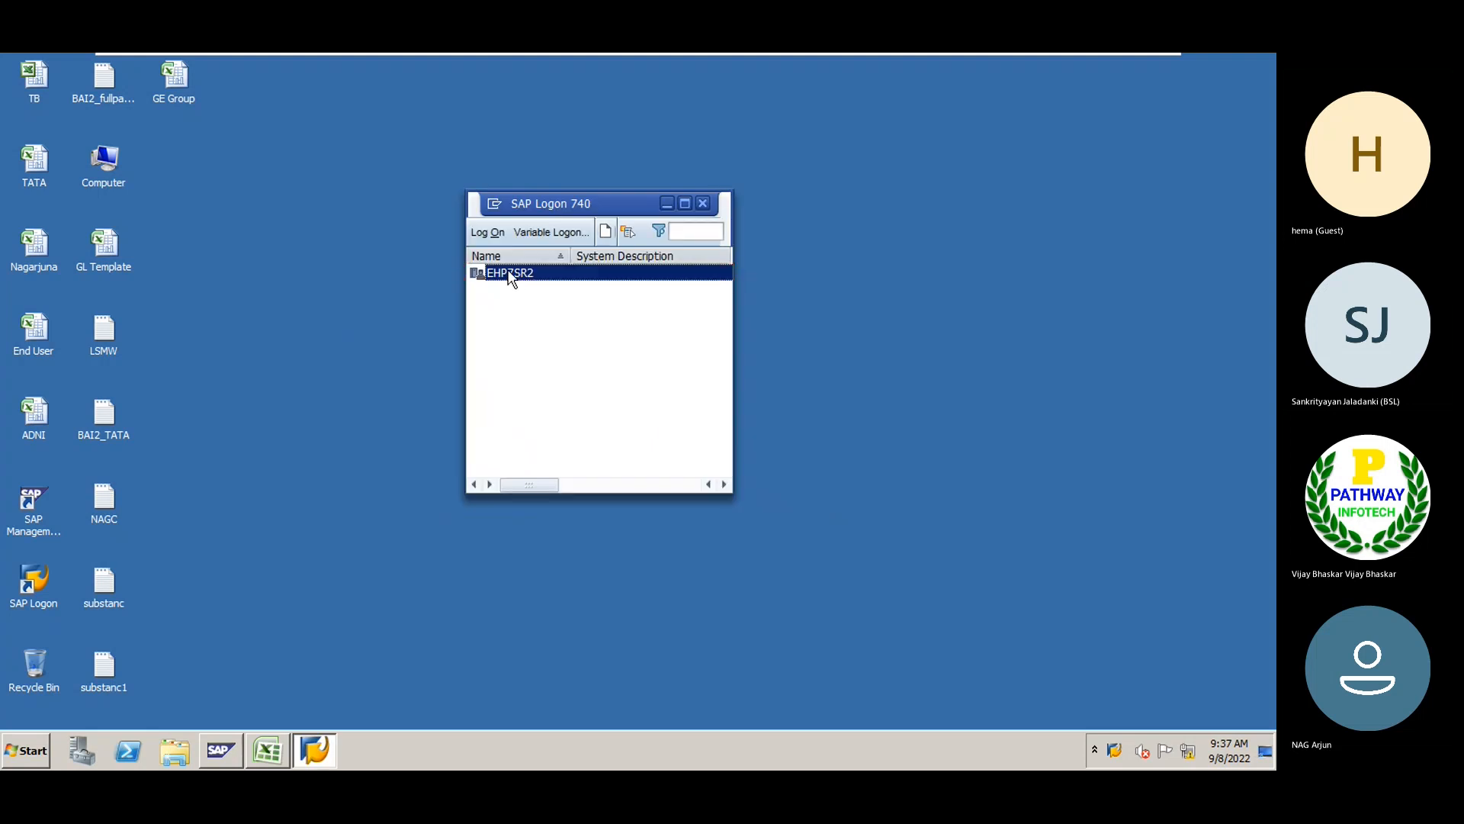
{"action": "double_click", "coordinate": [509, 272]}
{"action": "double_click", "coordinate": [516, 278]}
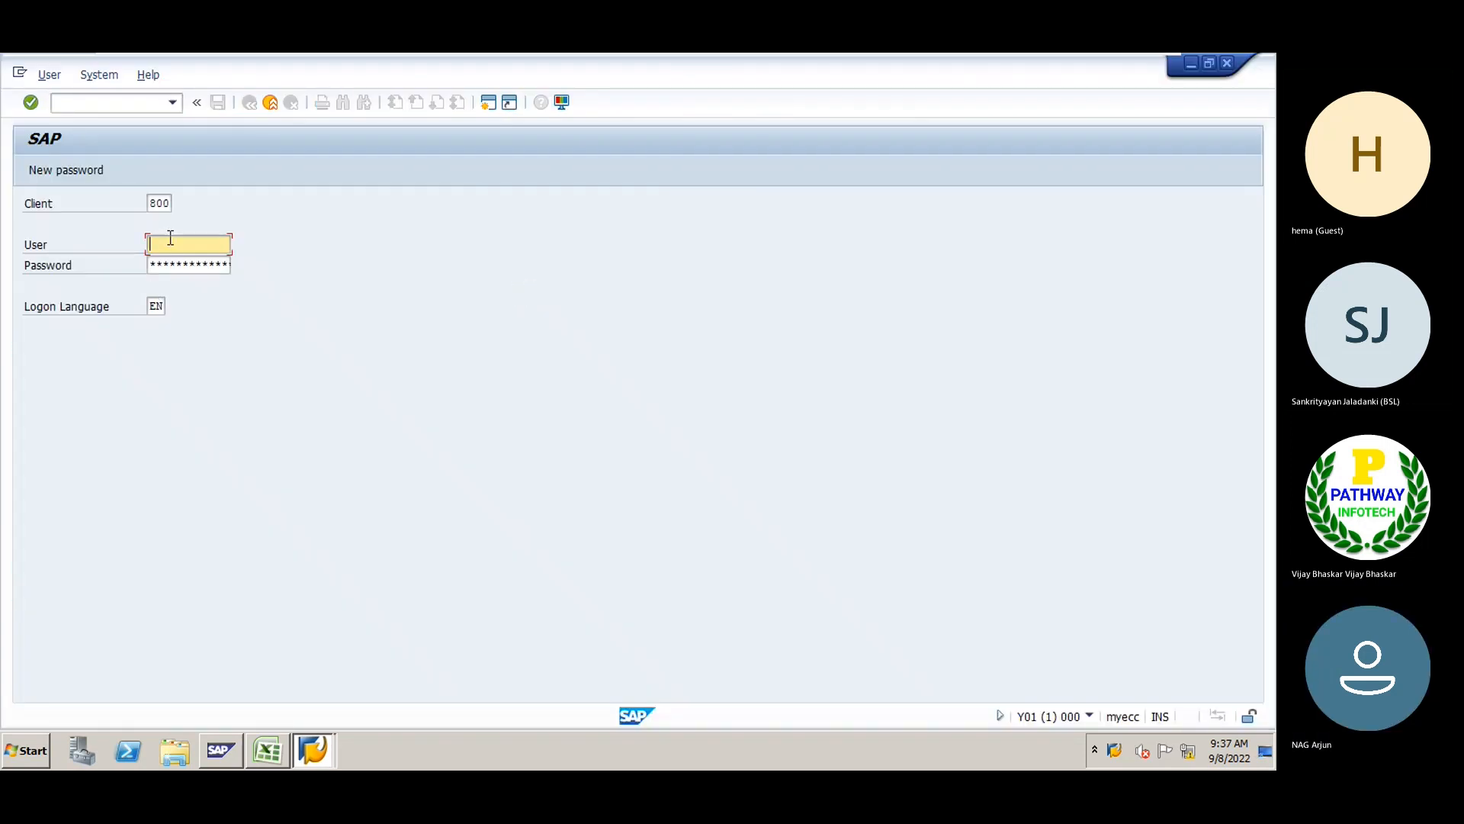
{"action": "type", "text": "idadmin"}
{"action": "key", "text": "Tab"}
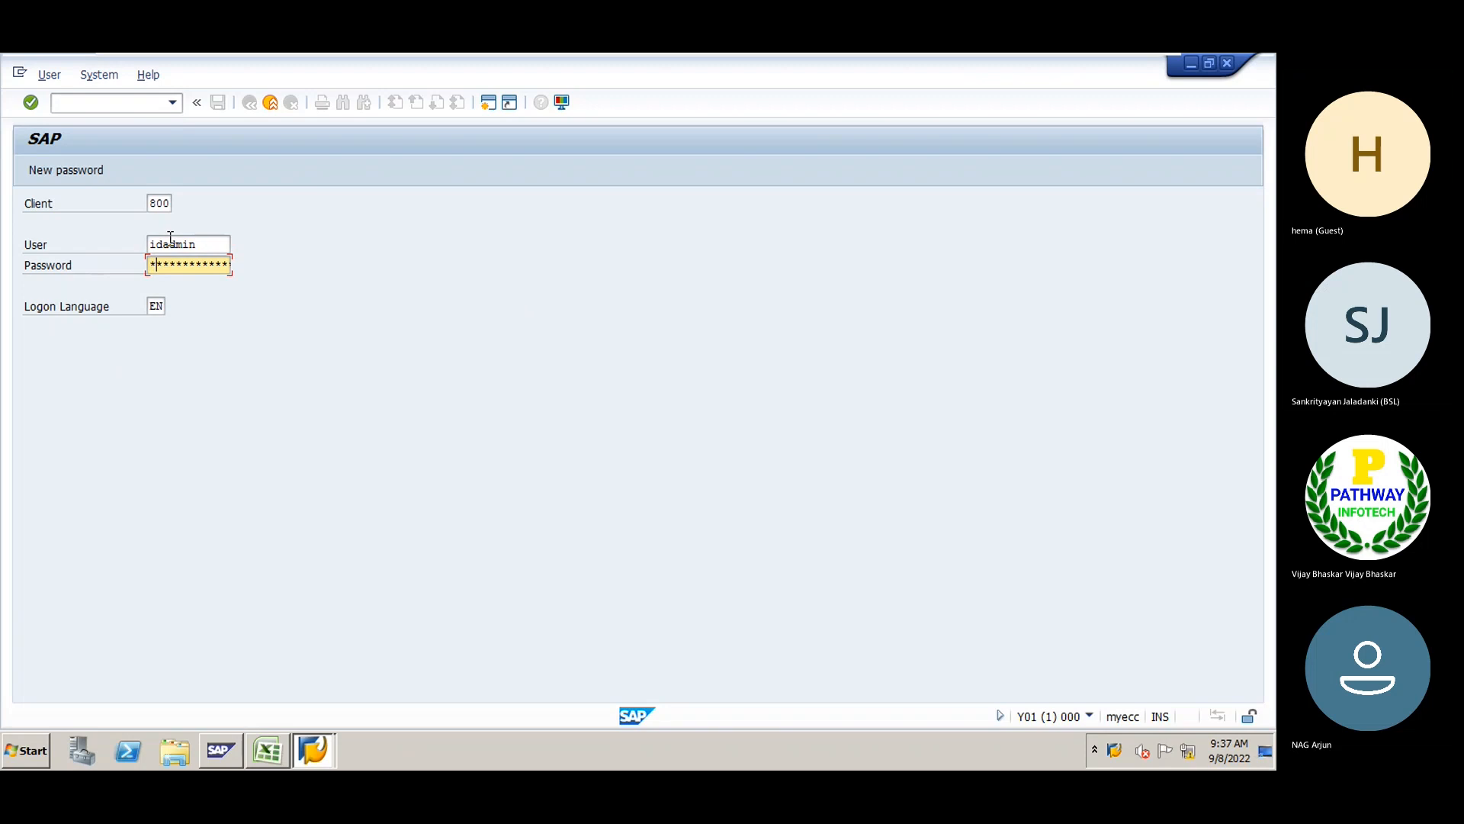
{"action": "key", "text": "Return"}
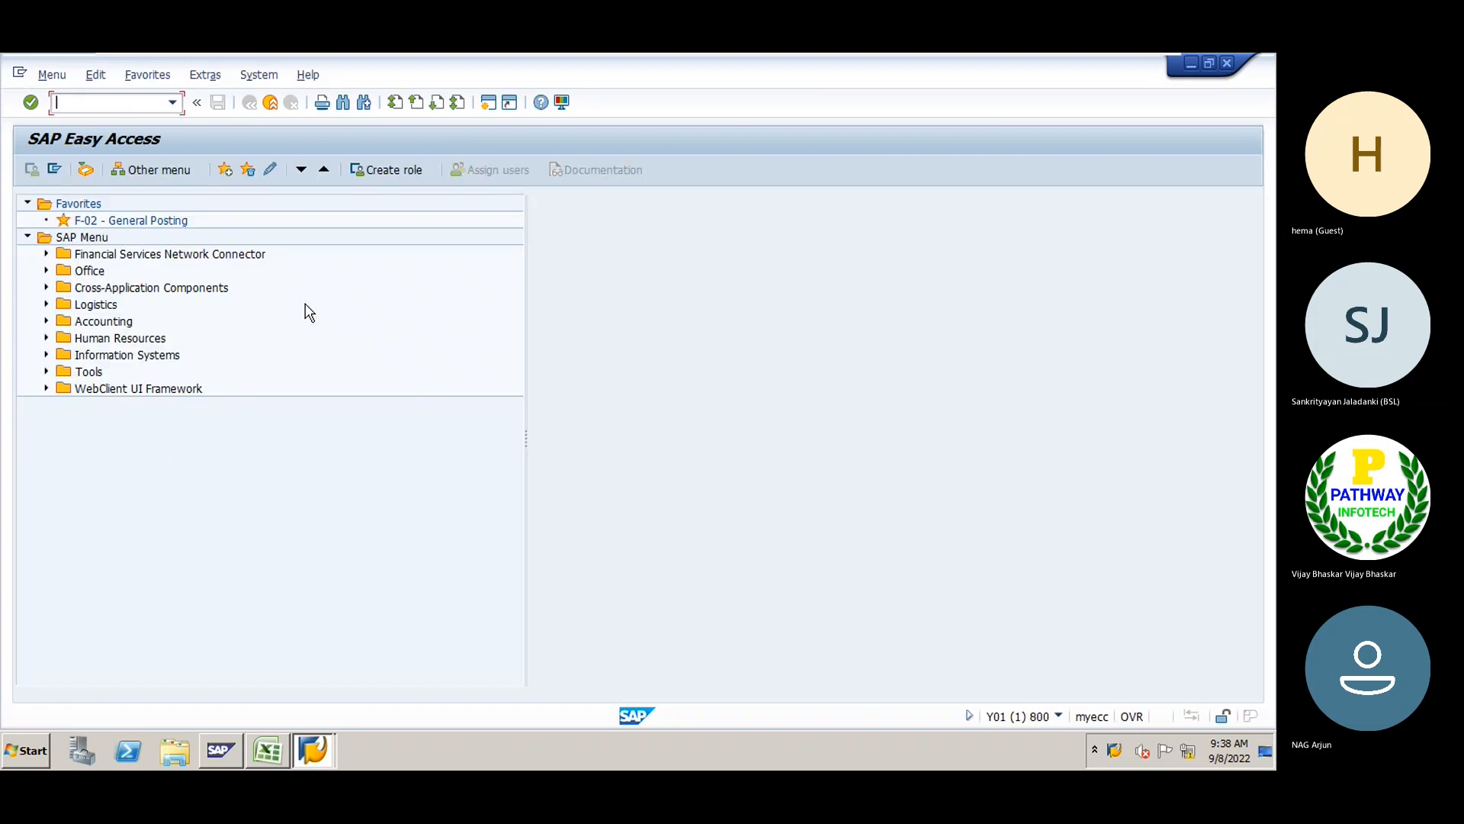
Run transaction SPRO and display the SAP Reference IMG
{"action": "type", "text": "spro"}
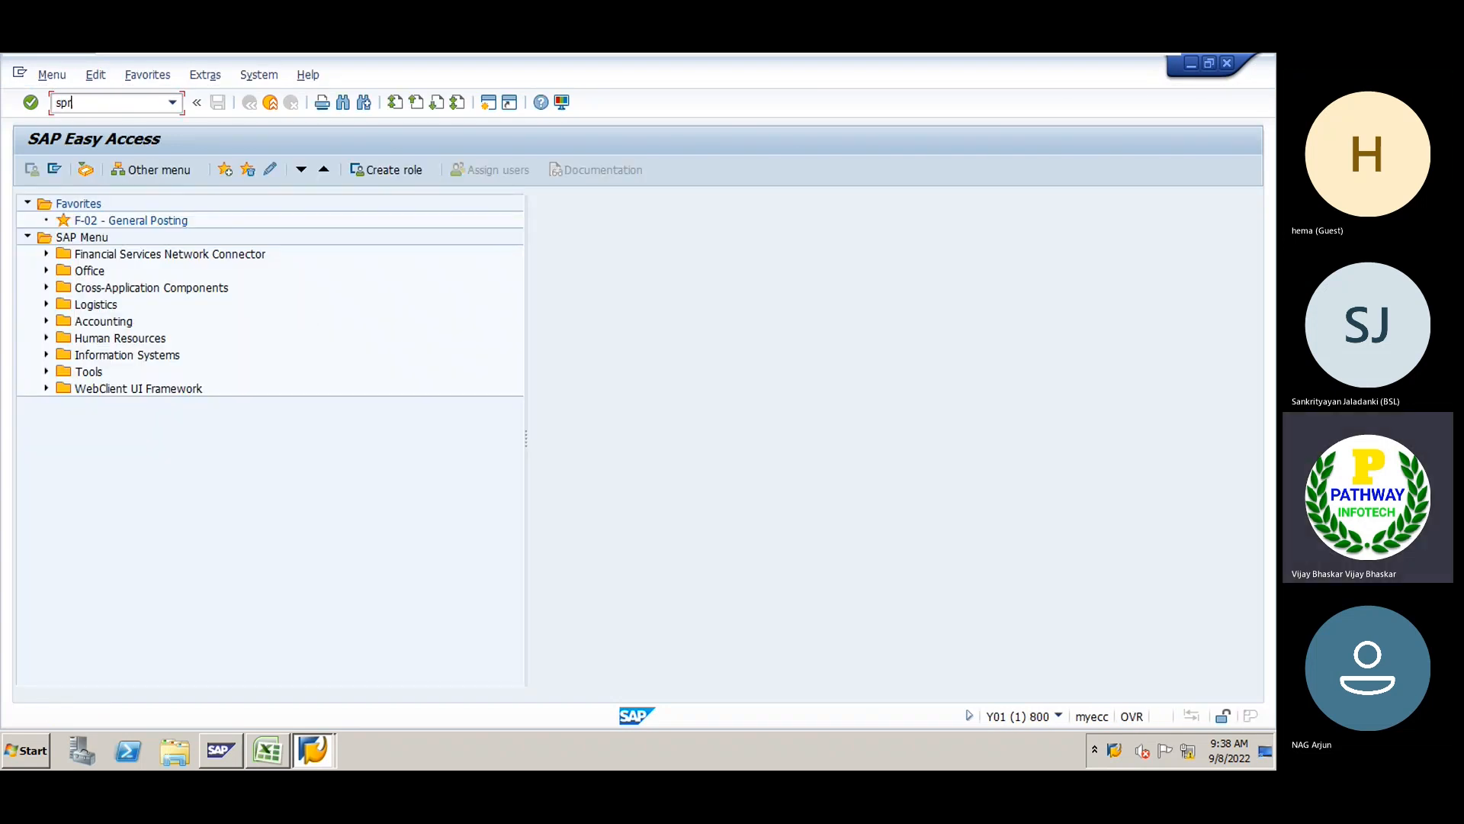
{"action": "key", "text": "Return"}
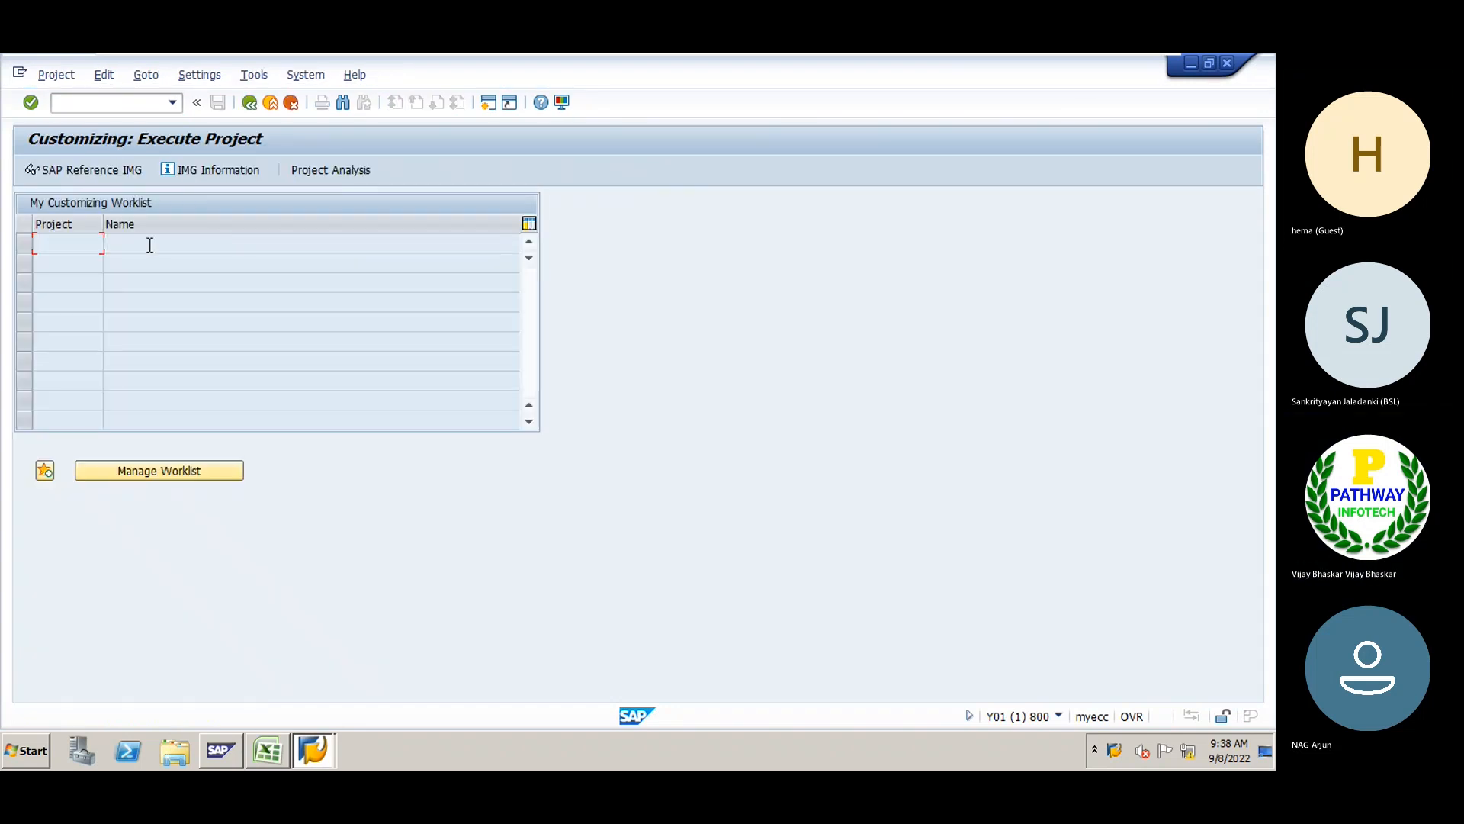
{"action": "left_click", "coordinate": [74, 171]}
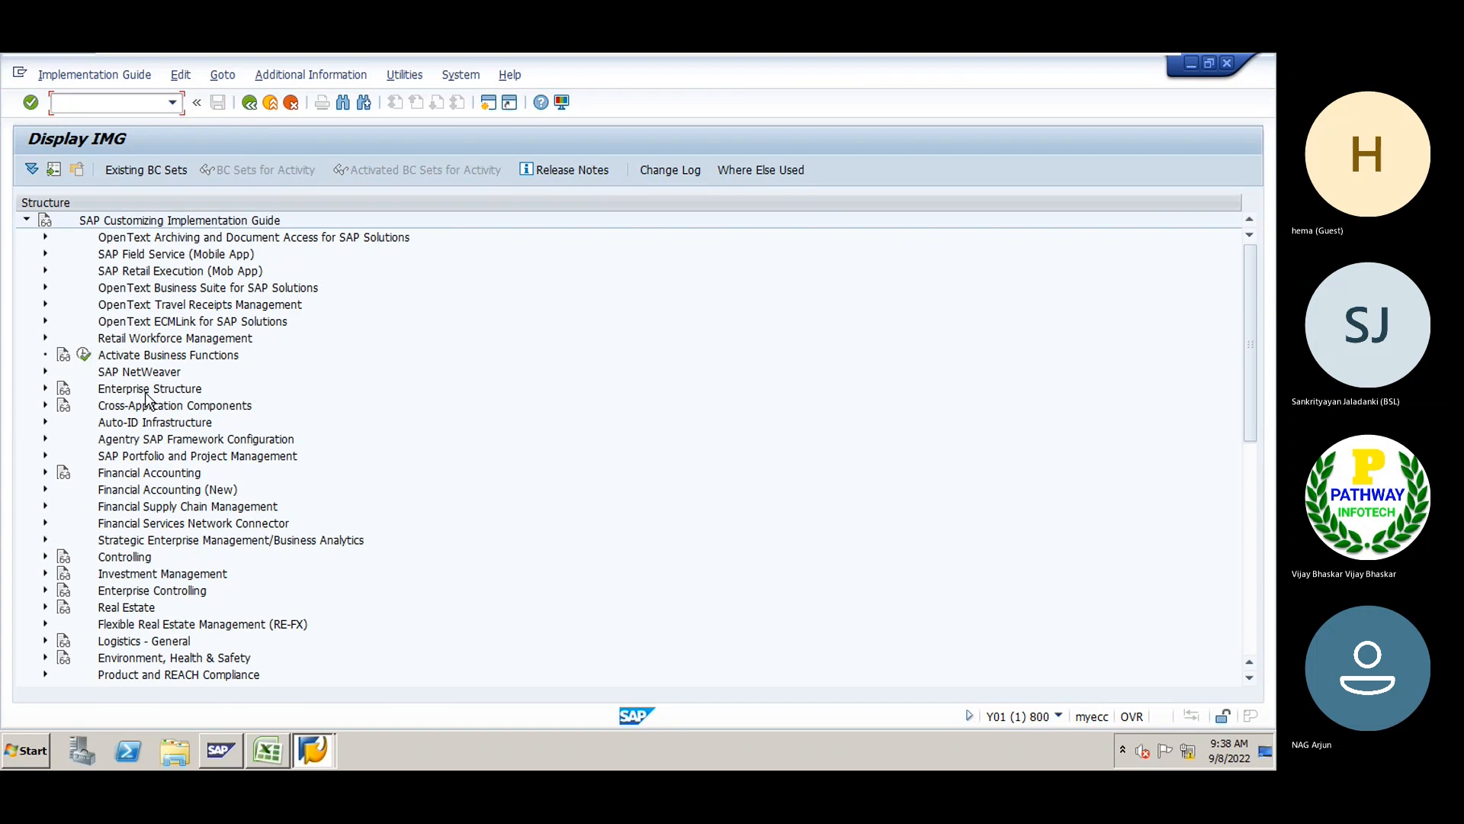
Expand Financial Accounting, Financial Accounting Global Settings, Document, and Posting Periods in the IMG structure
{"action": "left_click", "coordinate": [128, 475]}
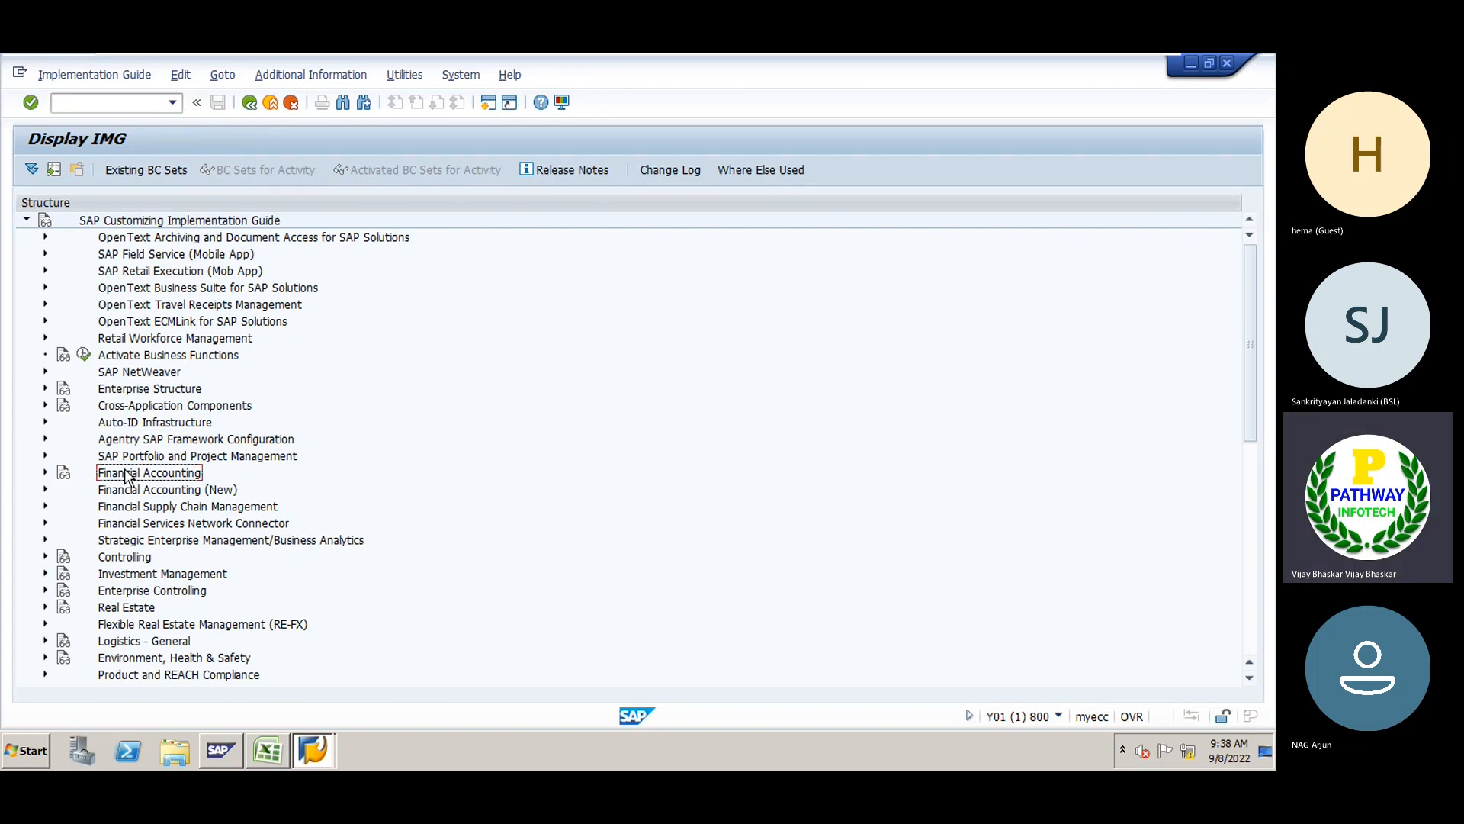
{"action": "double_click", "coordinate": [125, 472]}
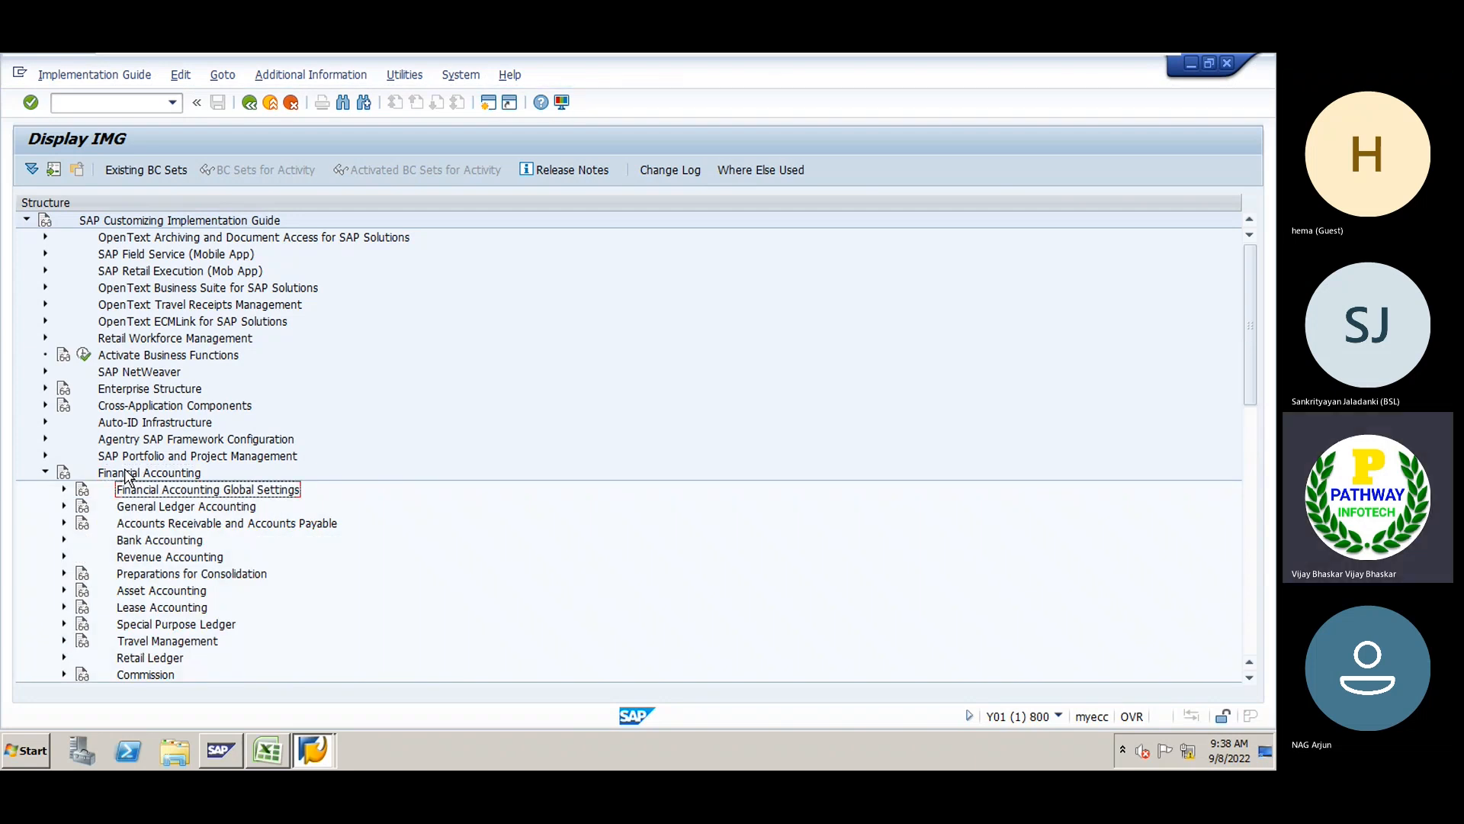
{"action": "key", "text": "Right"}
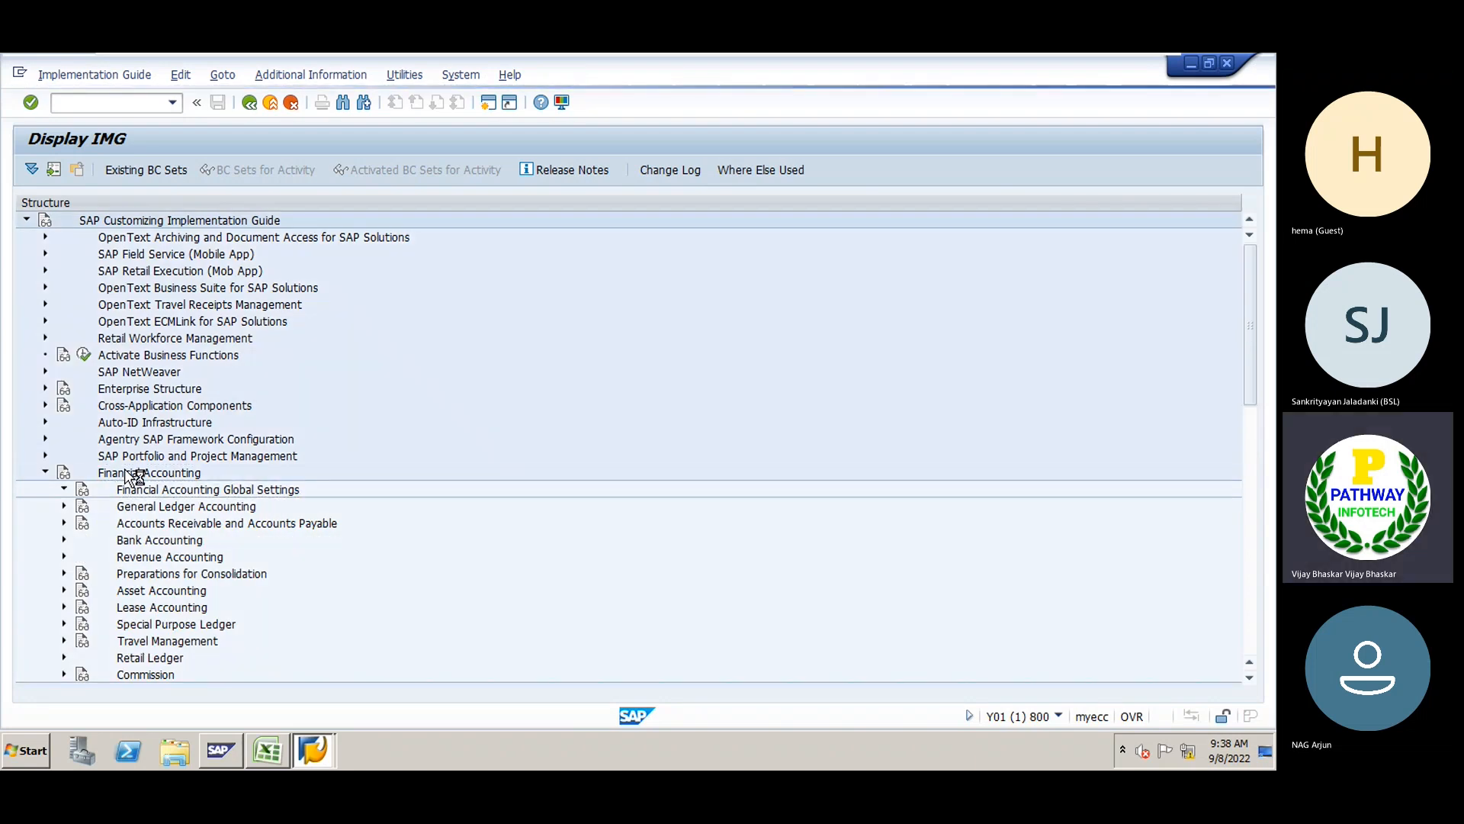
{"action": "left_click", "coordinate": [125, 473]}
{"action": "key", "text": "Down"}
{"action": "key", "text": "Down"}
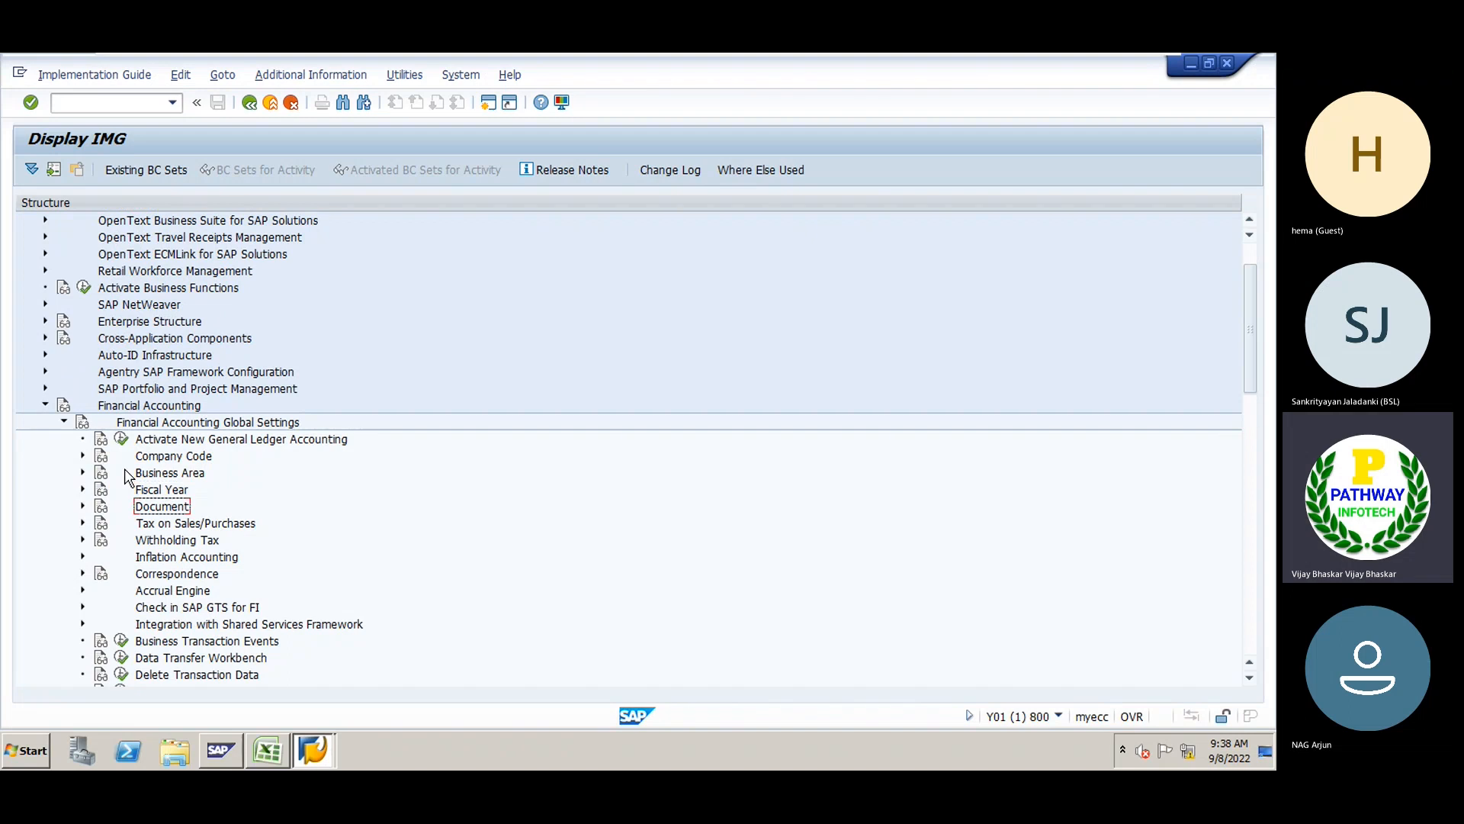
{"action": "key", "text": "Up"}
{"action": "key", "text": "Down"}
{"action": "key", "text": "Right"}
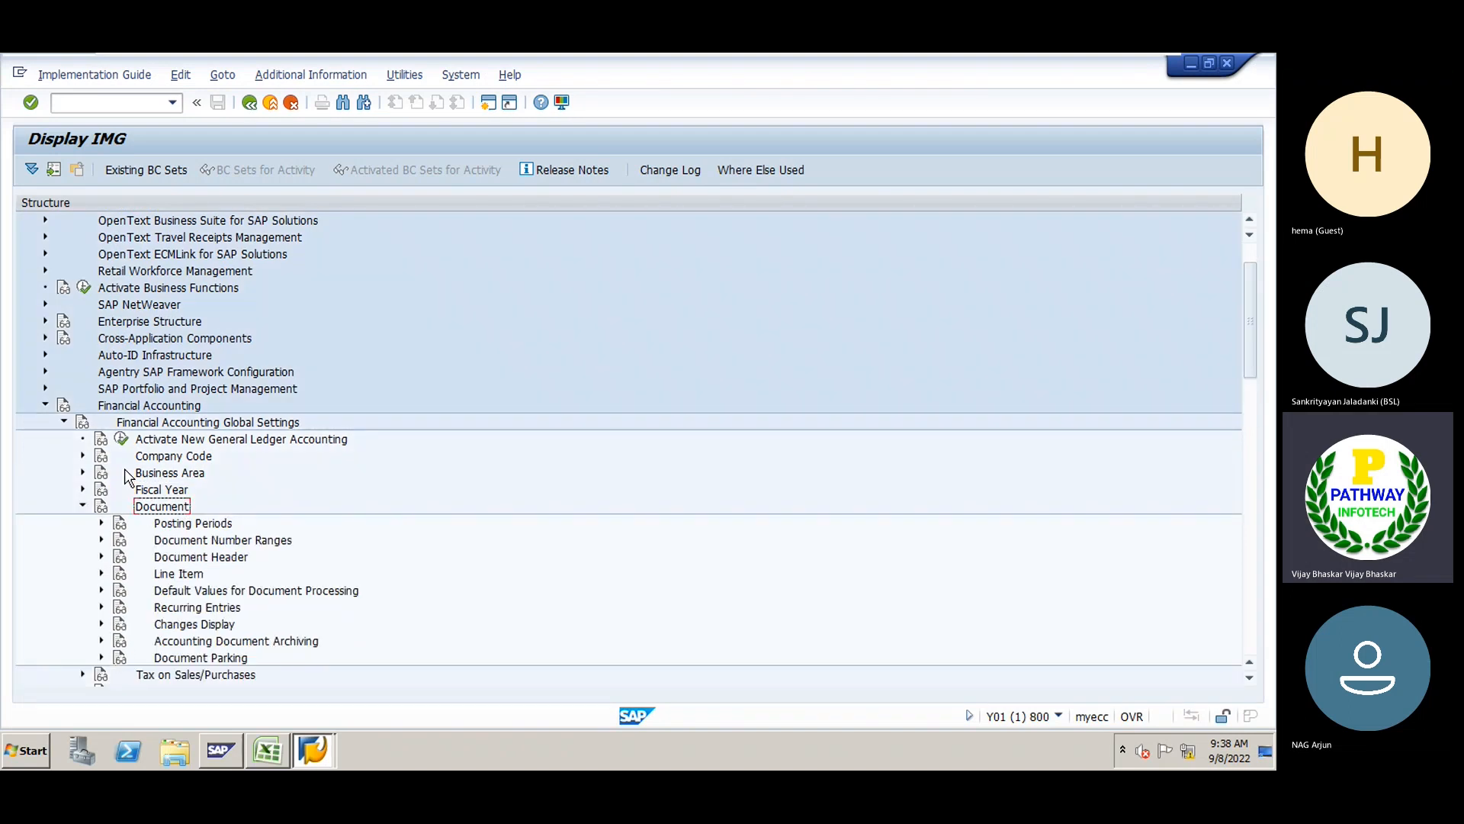
{"action": "key", "text": "Down"}
{"action": "key", "text": "Right"}
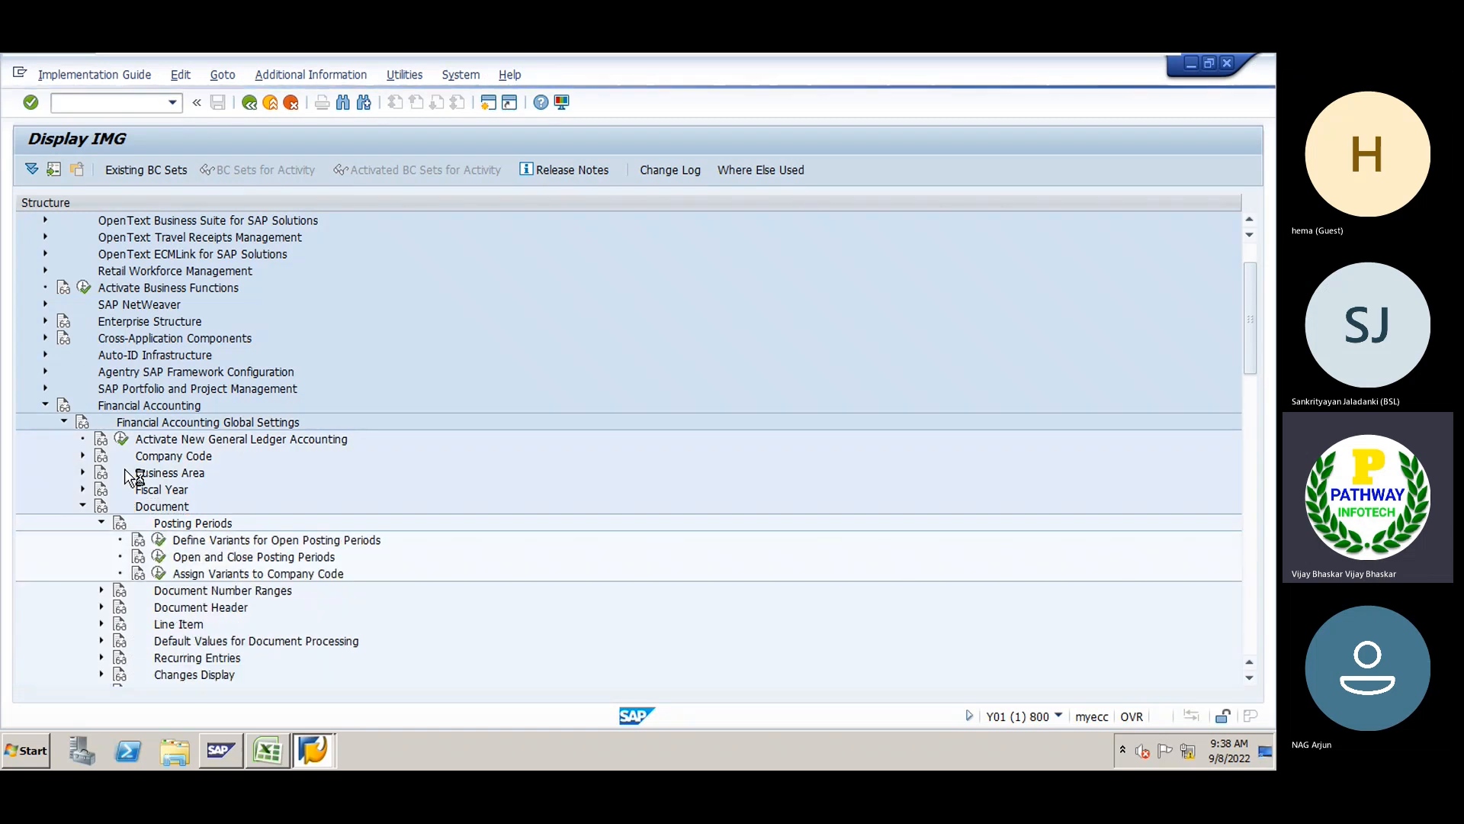
{"action": "key", "text": "Down"}
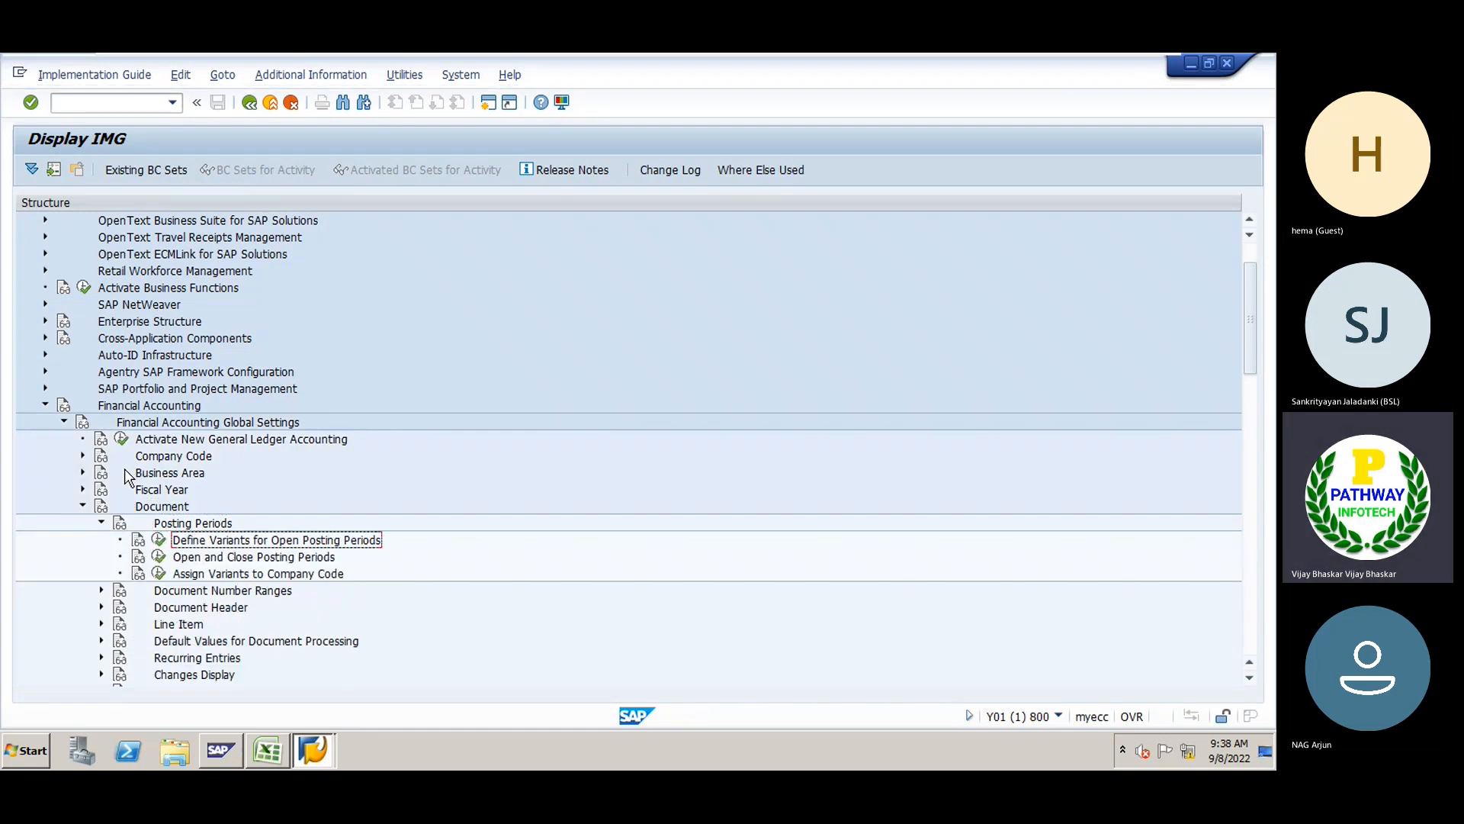
Create a new open posting period variant GE with the name "Postign Period Varient of GE" and save it
{"action": "left_click", "coordinate": [159, 540]}
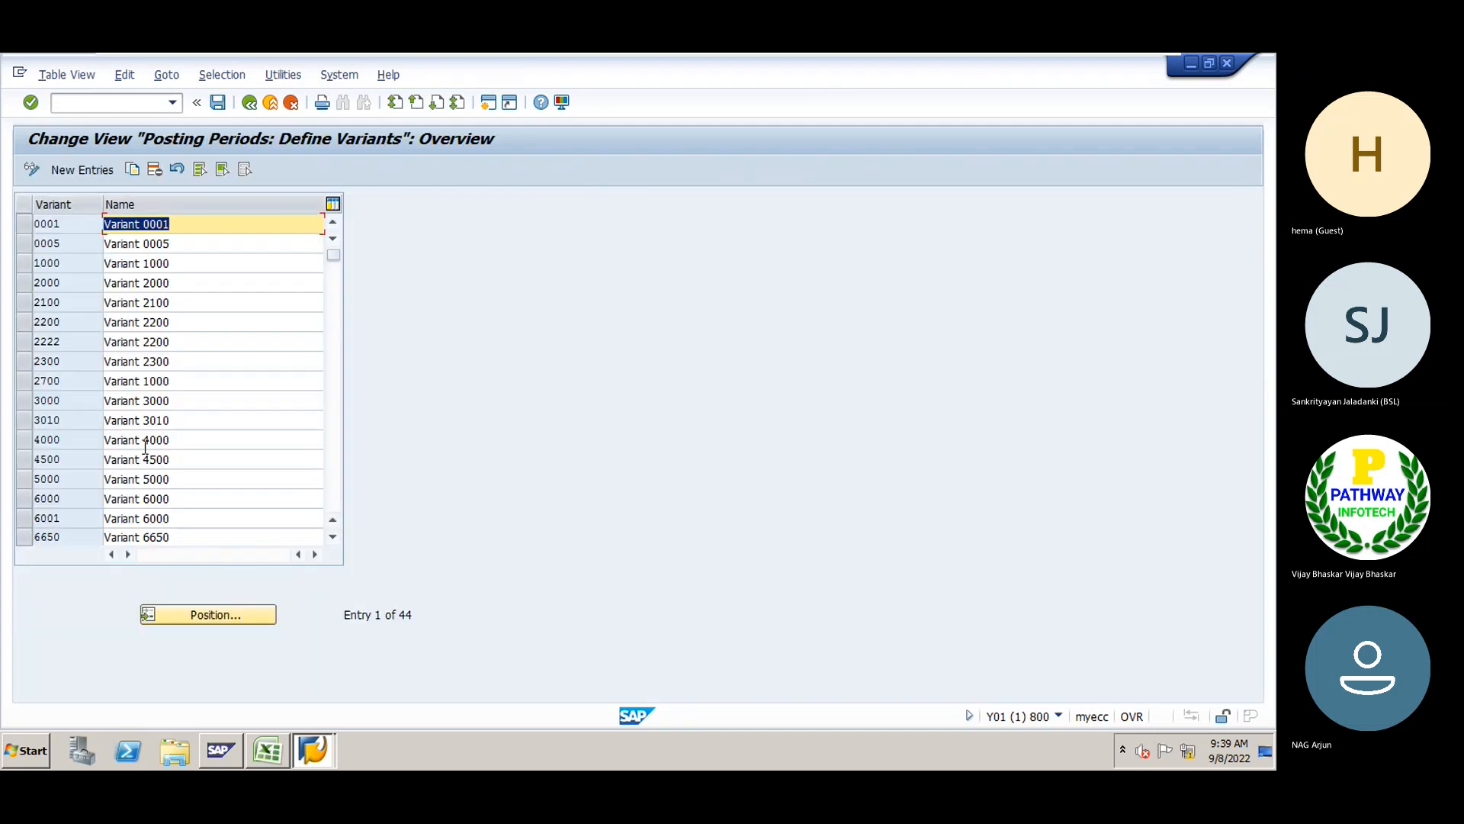
{"action": "left_click", "coordinate": [86, 168]}
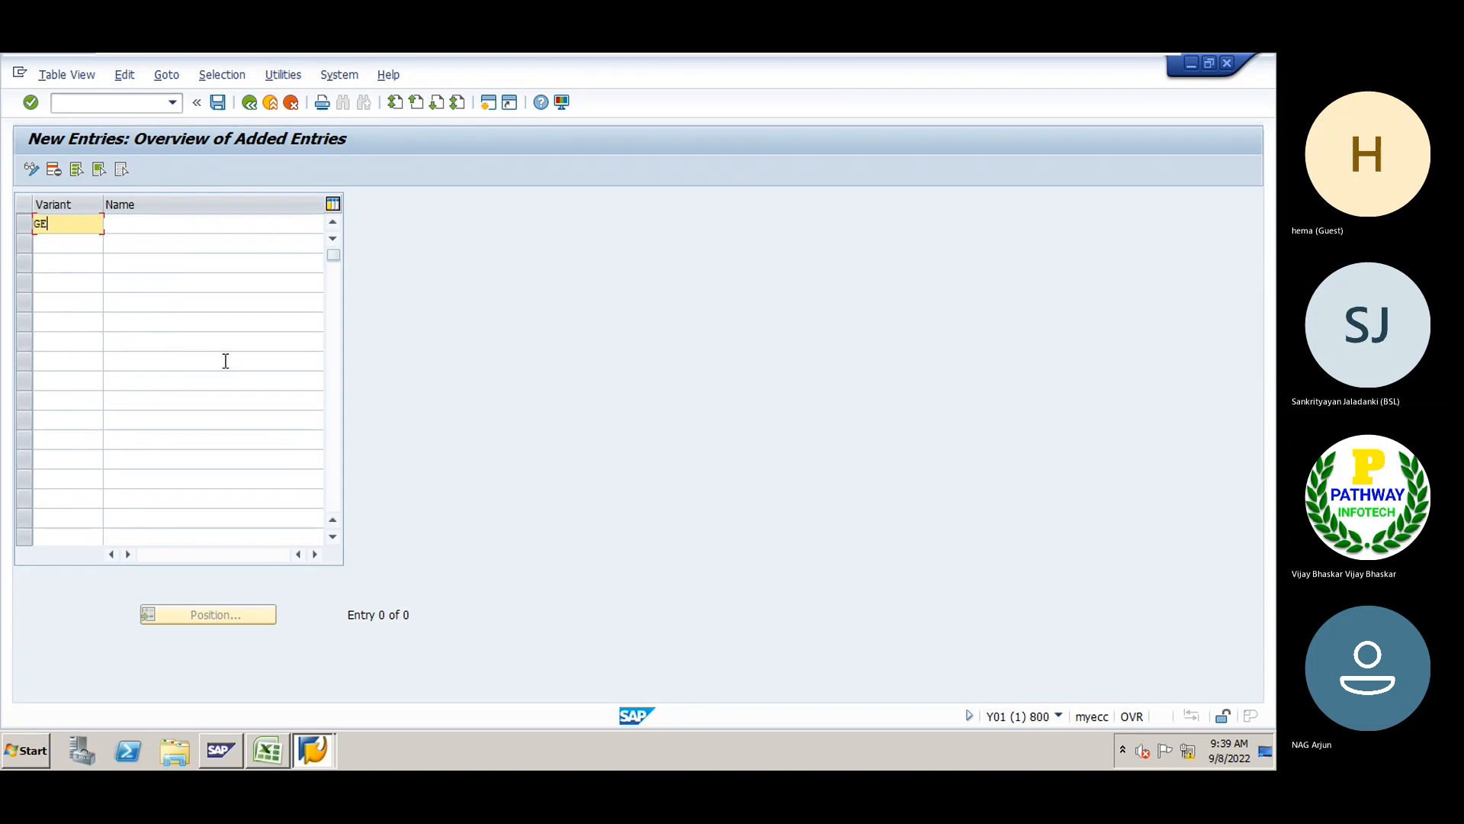
{"action": "key", "text": "Tab"}
{"action": "type", "text": "P"}
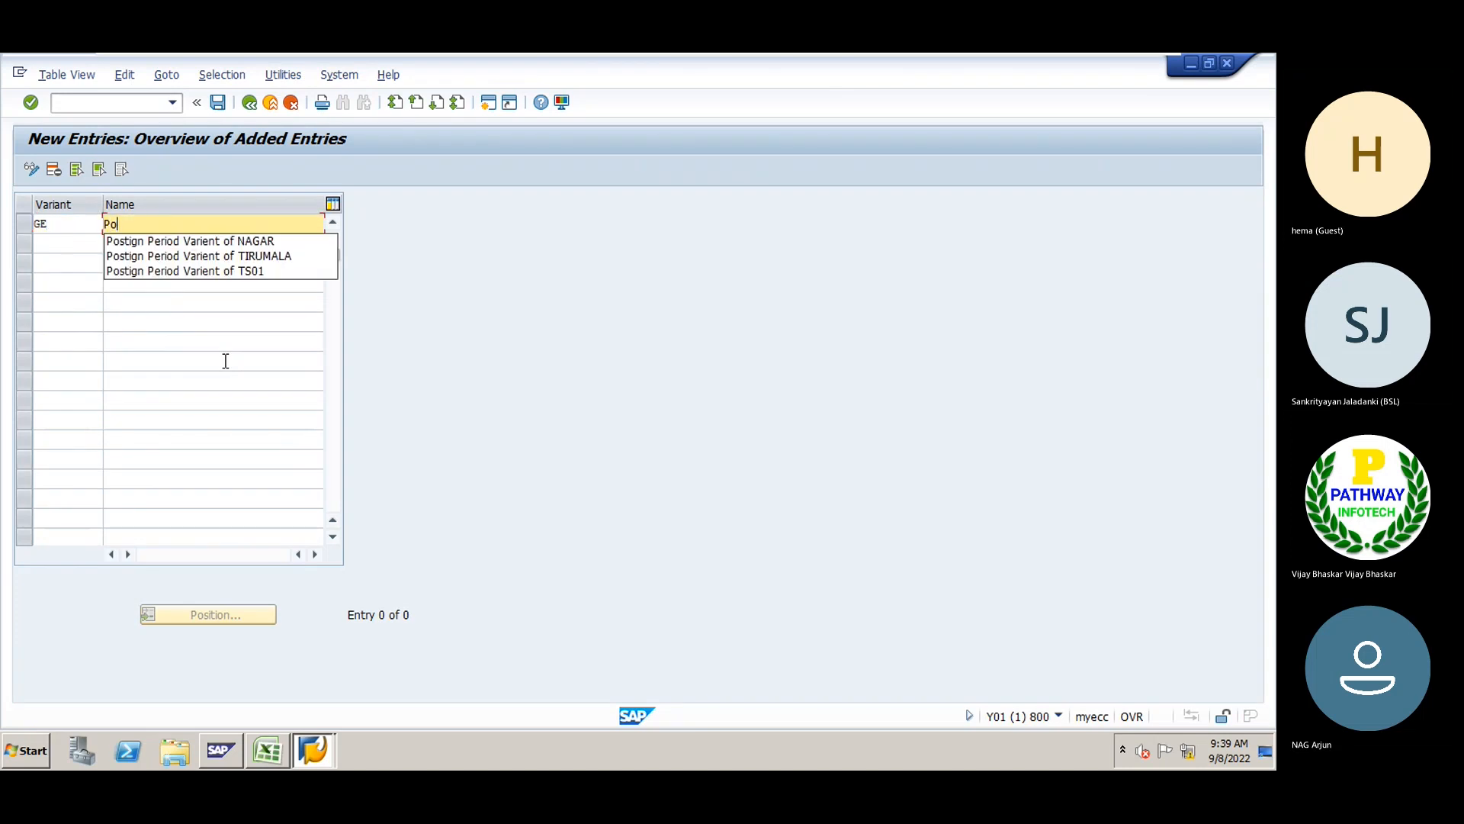
{"action": "type", "text": "o"}
{"action": "key", "text": "Down"}
{"action": "key", "text": "BackSpace"}
{"action": "key", "text": "BackSpace"}
{"action": "key", "text": "BackSpace"}
{"action": "key", "text": "BackSpace"}
{"action": "key", "text": "BackSpace"}
{"action": "type", "text": "GE"}
{"action": "key", "text": "Return"}
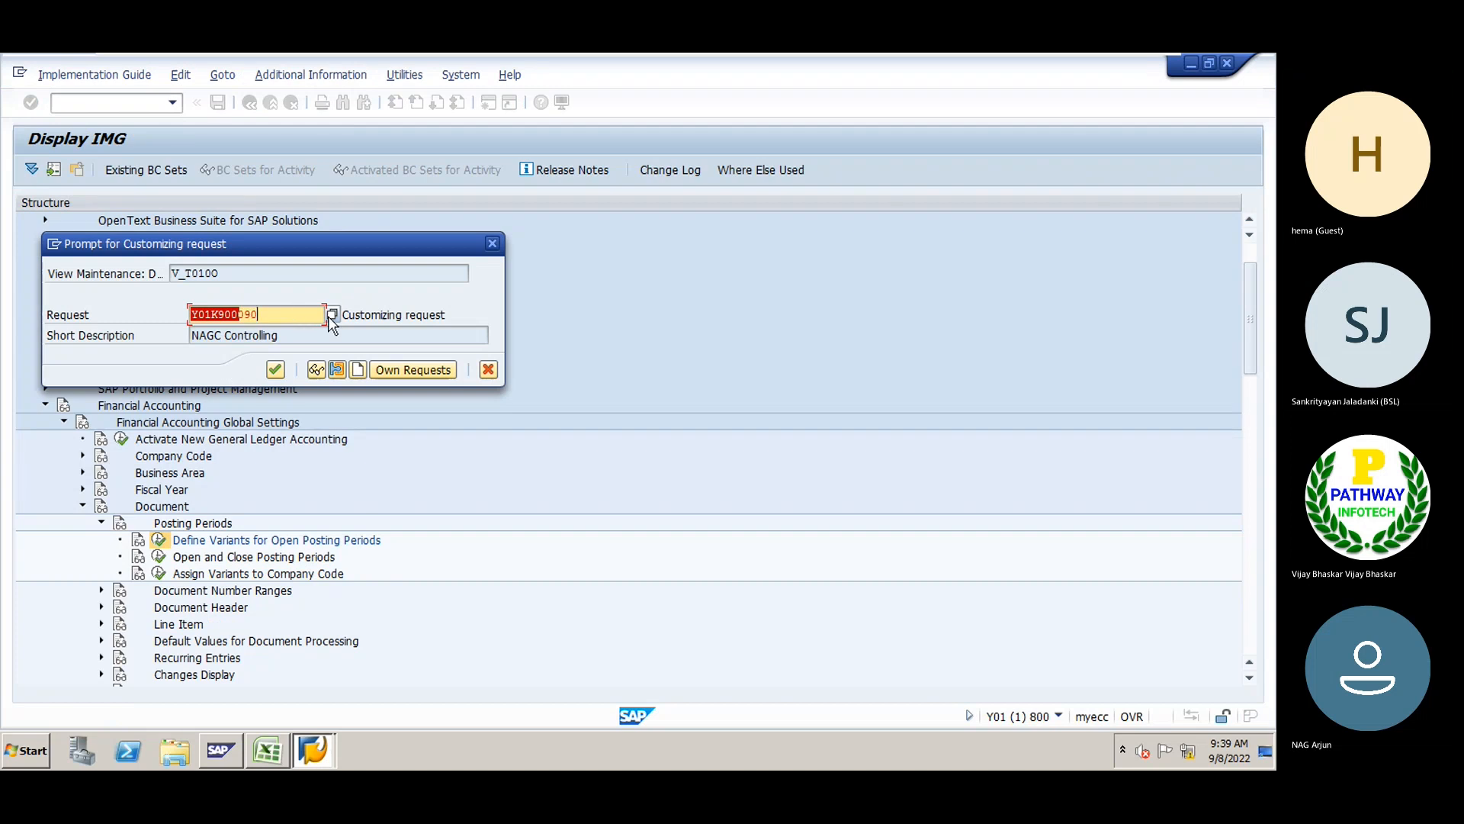
Record the new variant in the GE Configuration customizing request Y01K900088 and return to the IMG structure
{"action": "key", "text": "Return"}
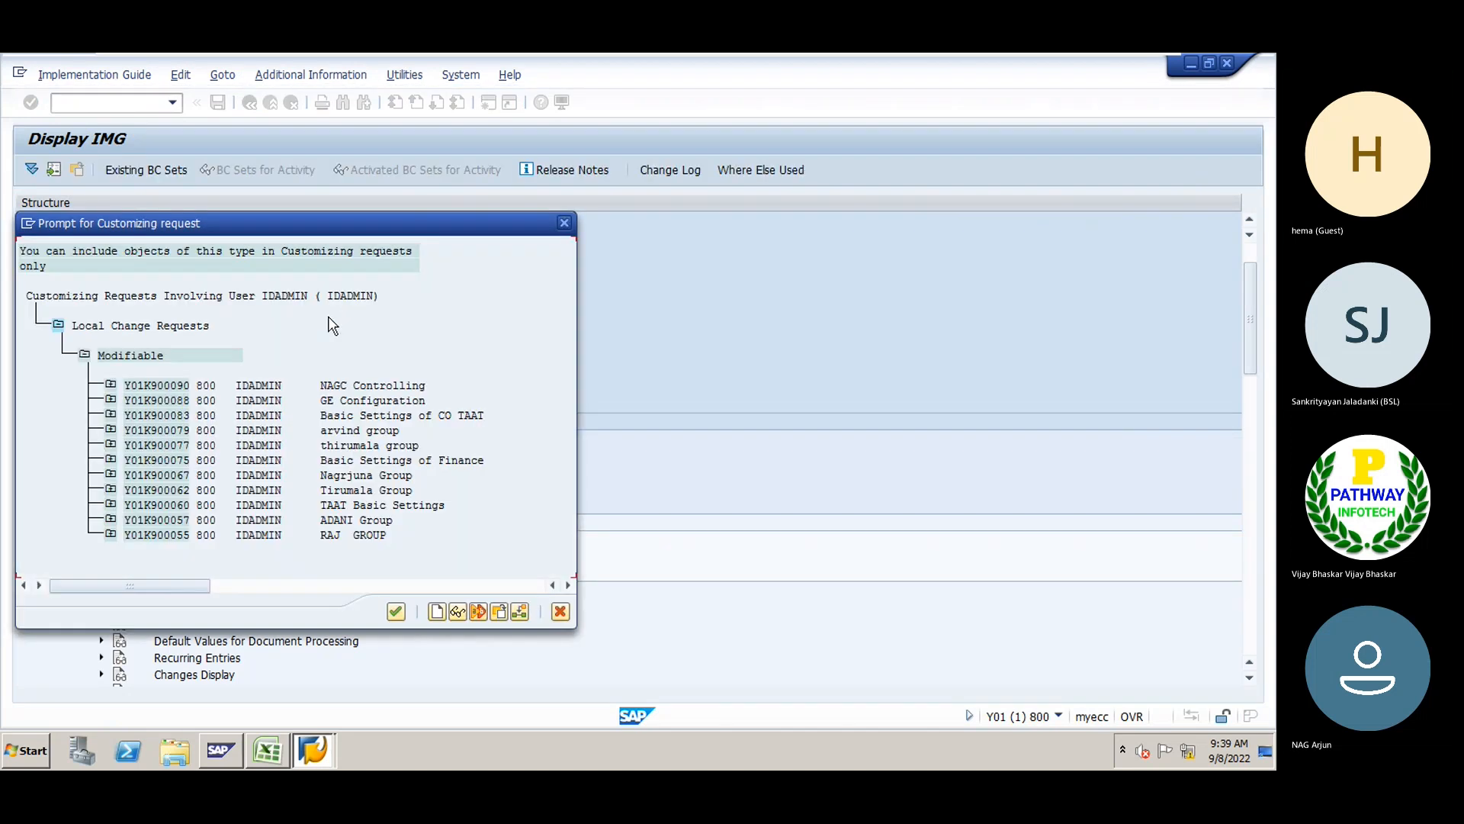
{"action": "double_click", "coordinate": [181, 402]}
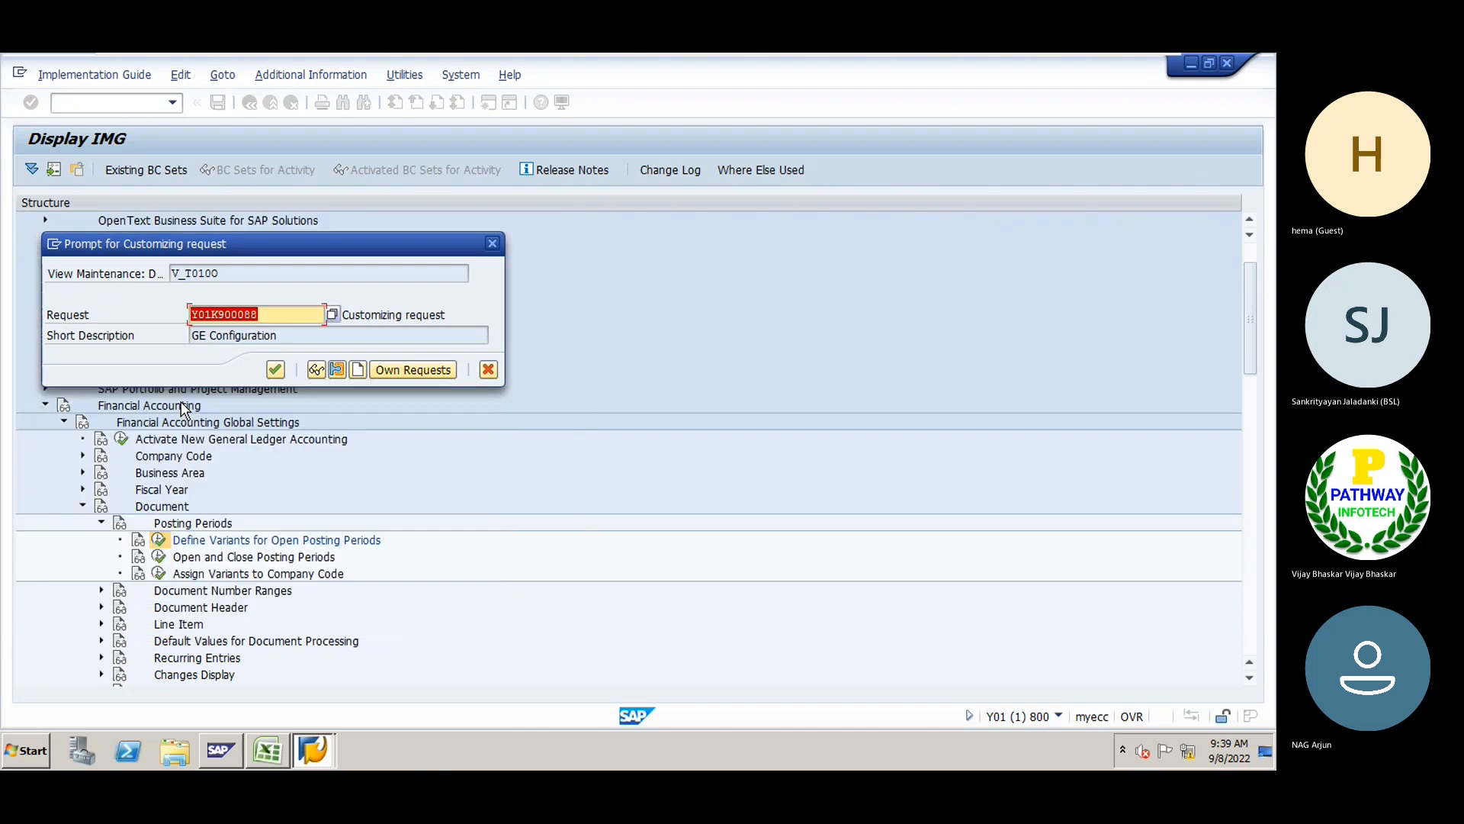
{"action": "key", "text": "Return"}
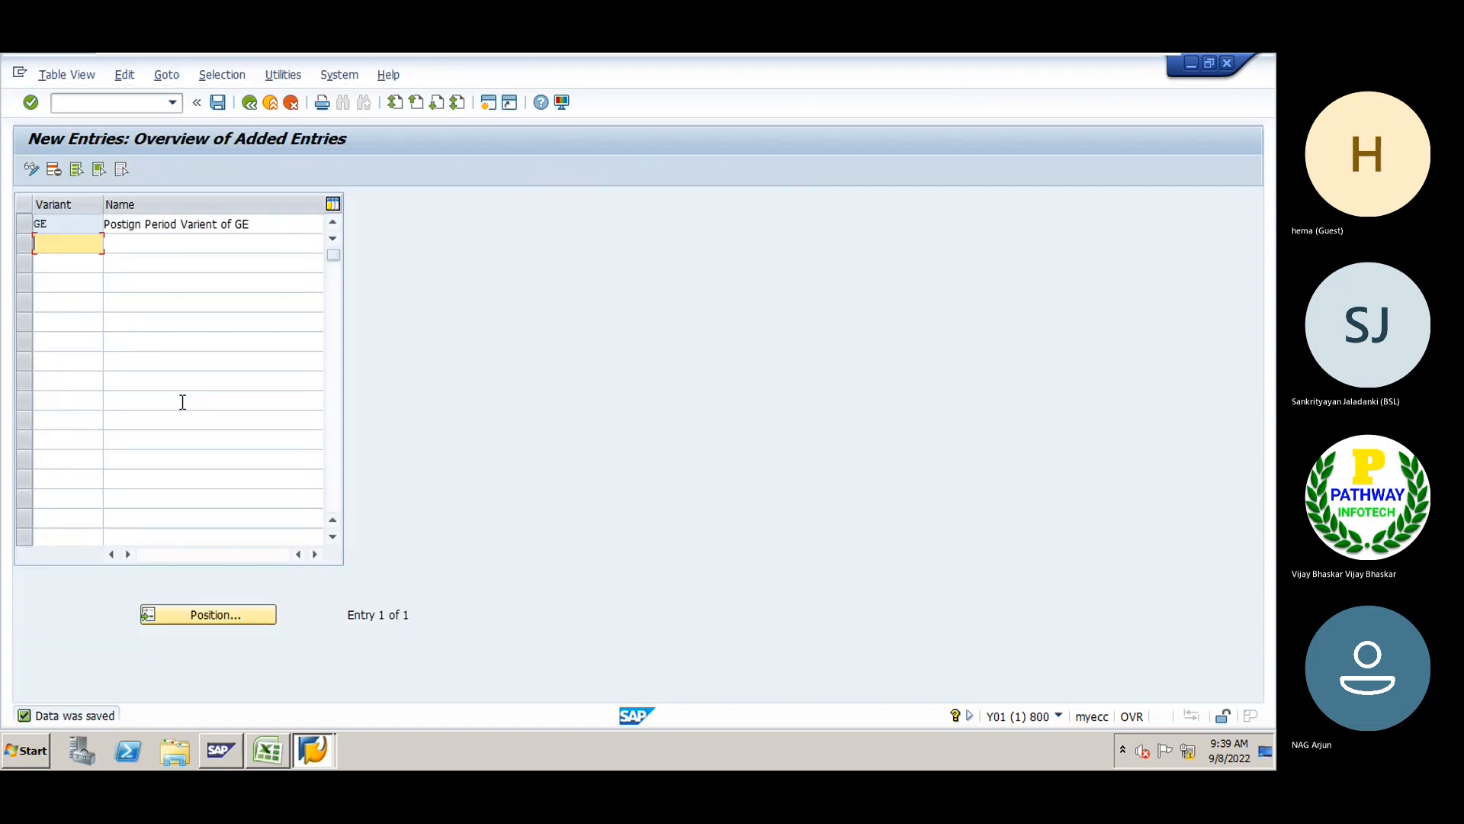
{"action": "left_click", "coordinate": [248, 106]}
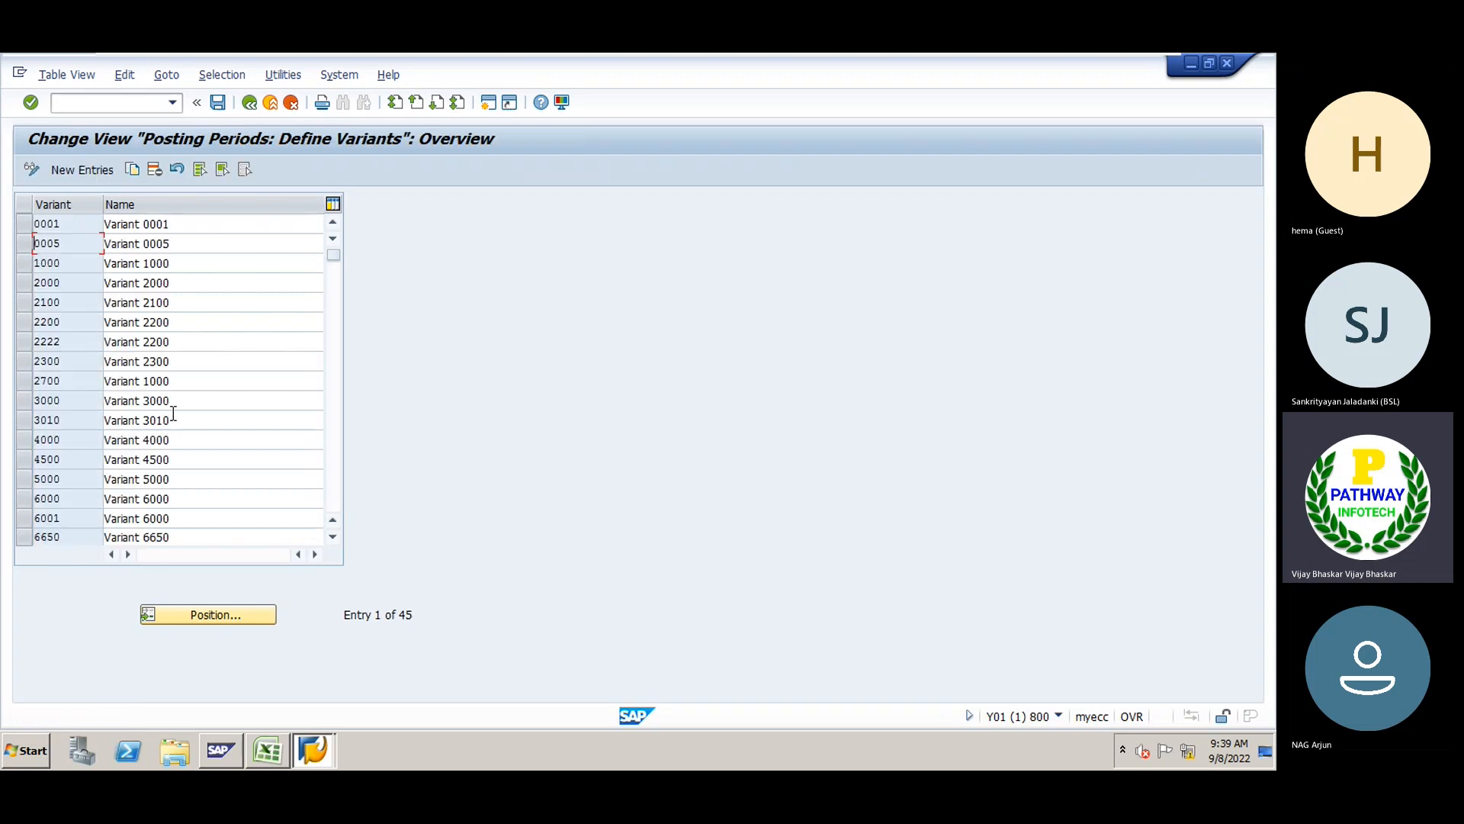
{"action": "left_click", "coordinate": [250, 105]}
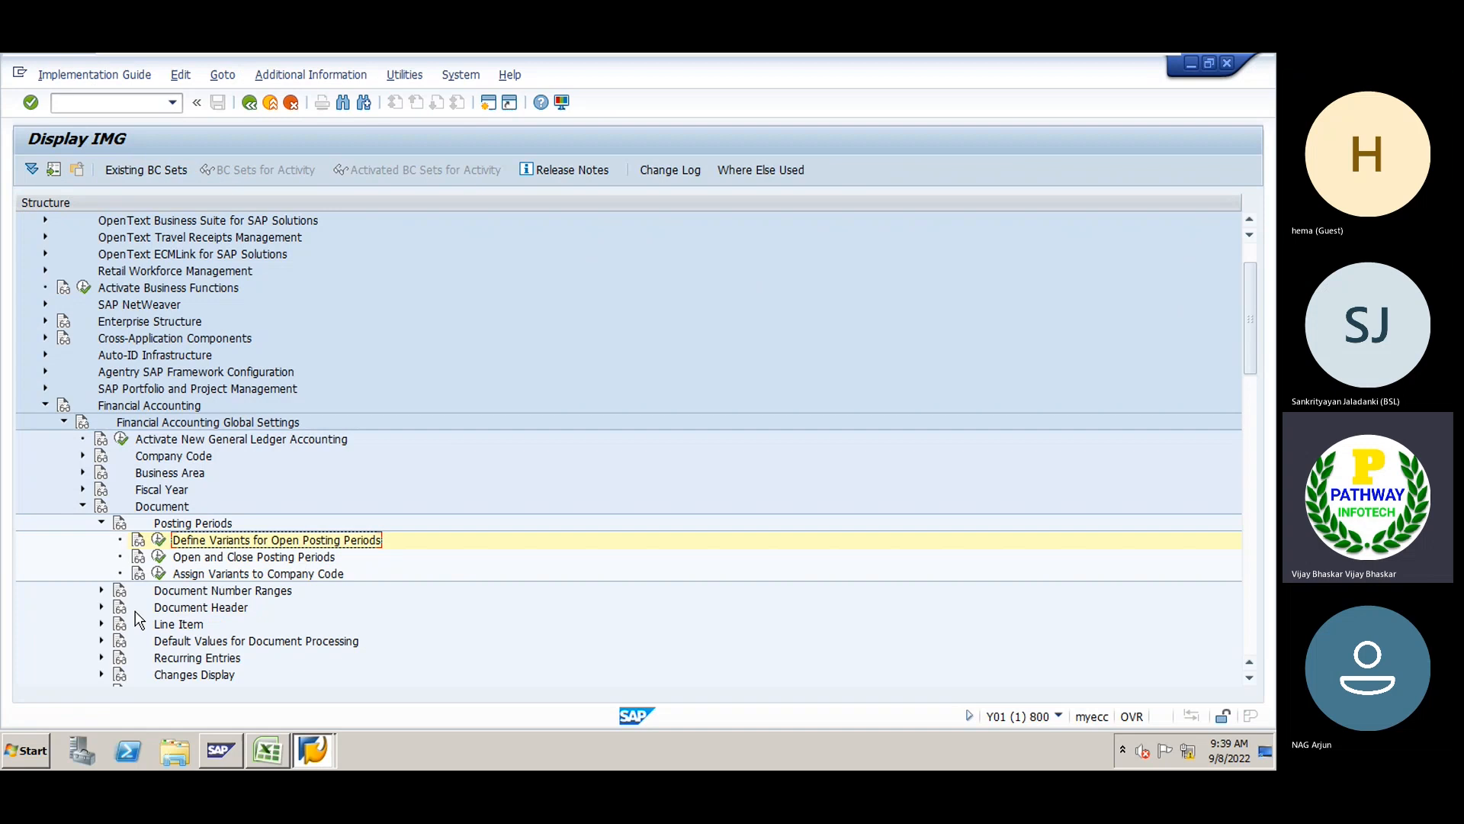
Open Assign Variants to Company Code and position the list at company code GE01
{"action": "left_click", "coordinate": [159, 575]}
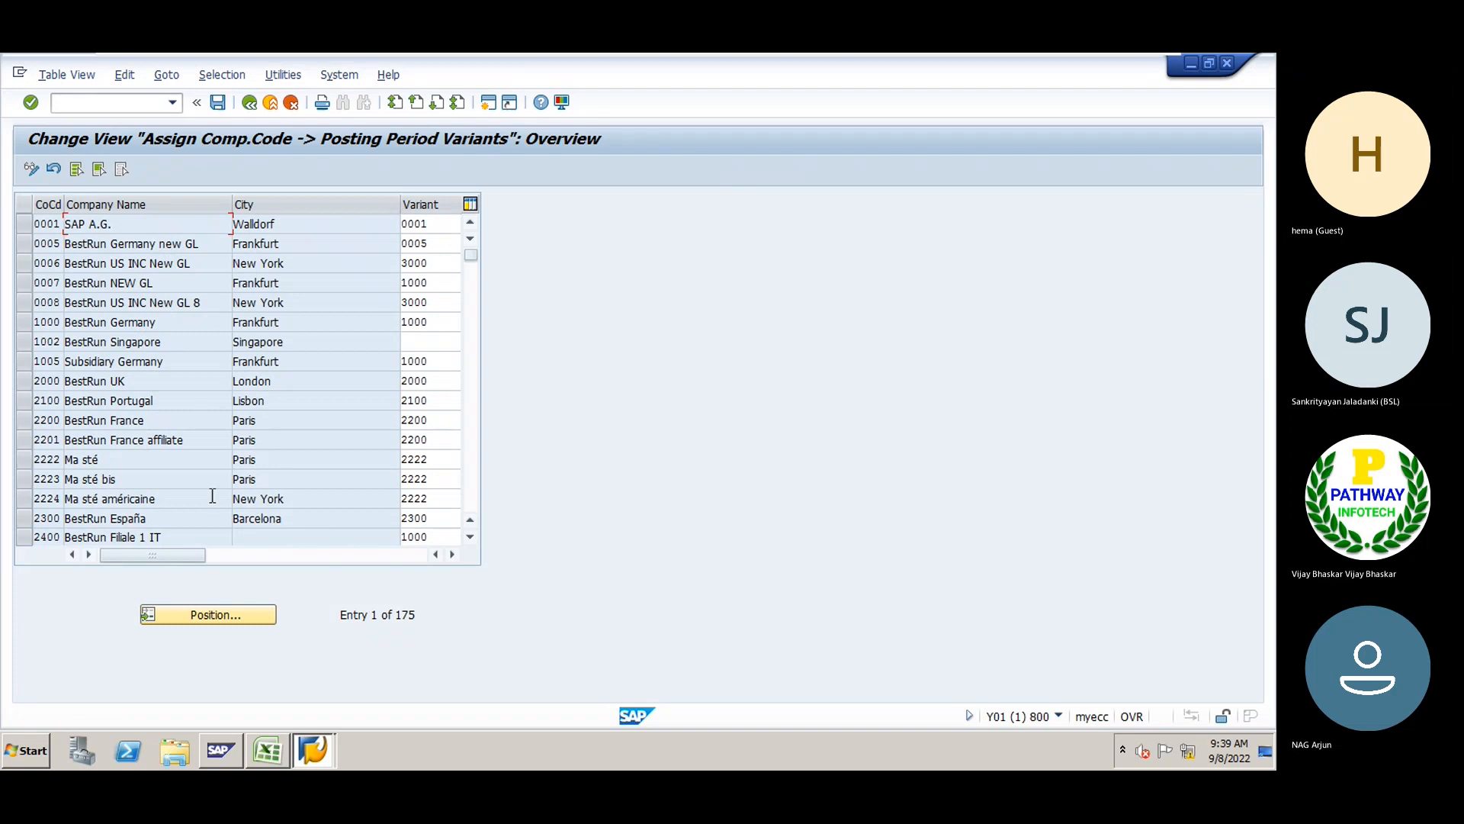
{"action": "left_click", "coordinate": [204, 614]}
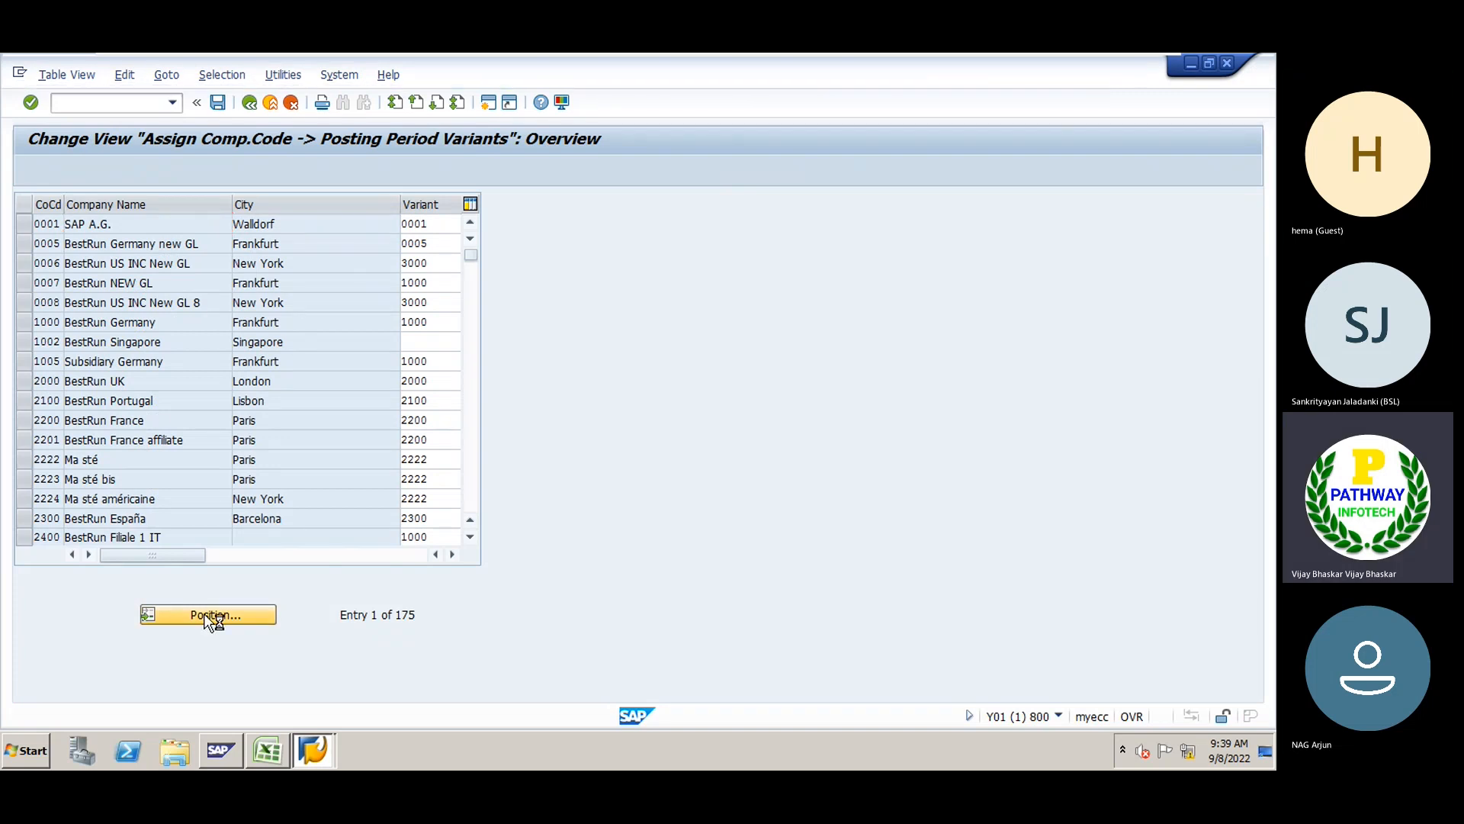
{"action": "key", "text": "BackSpace"}
{"action": "type", "text": "GE01"}
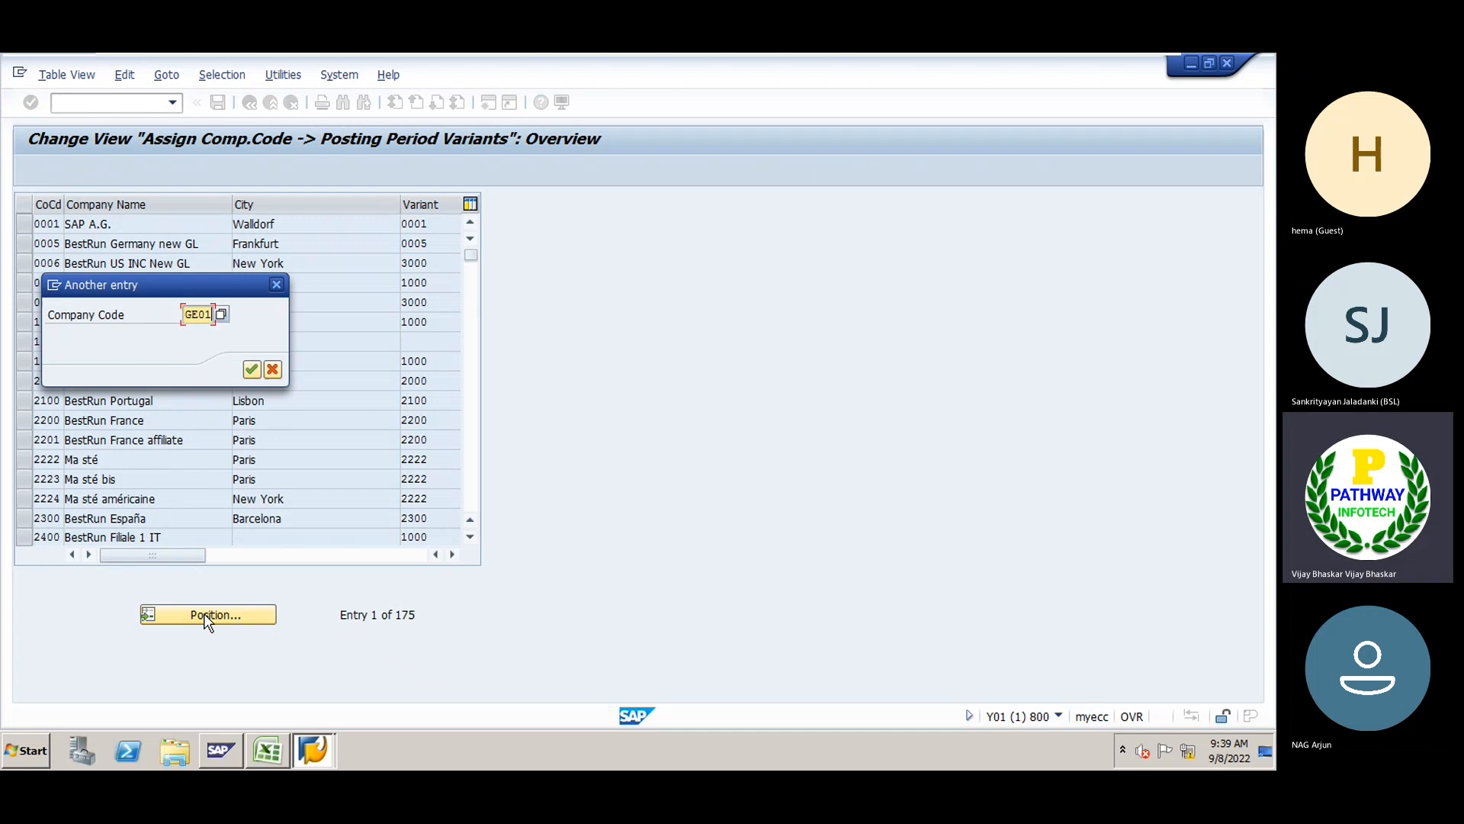
{"action": "key", "text": "Return"}
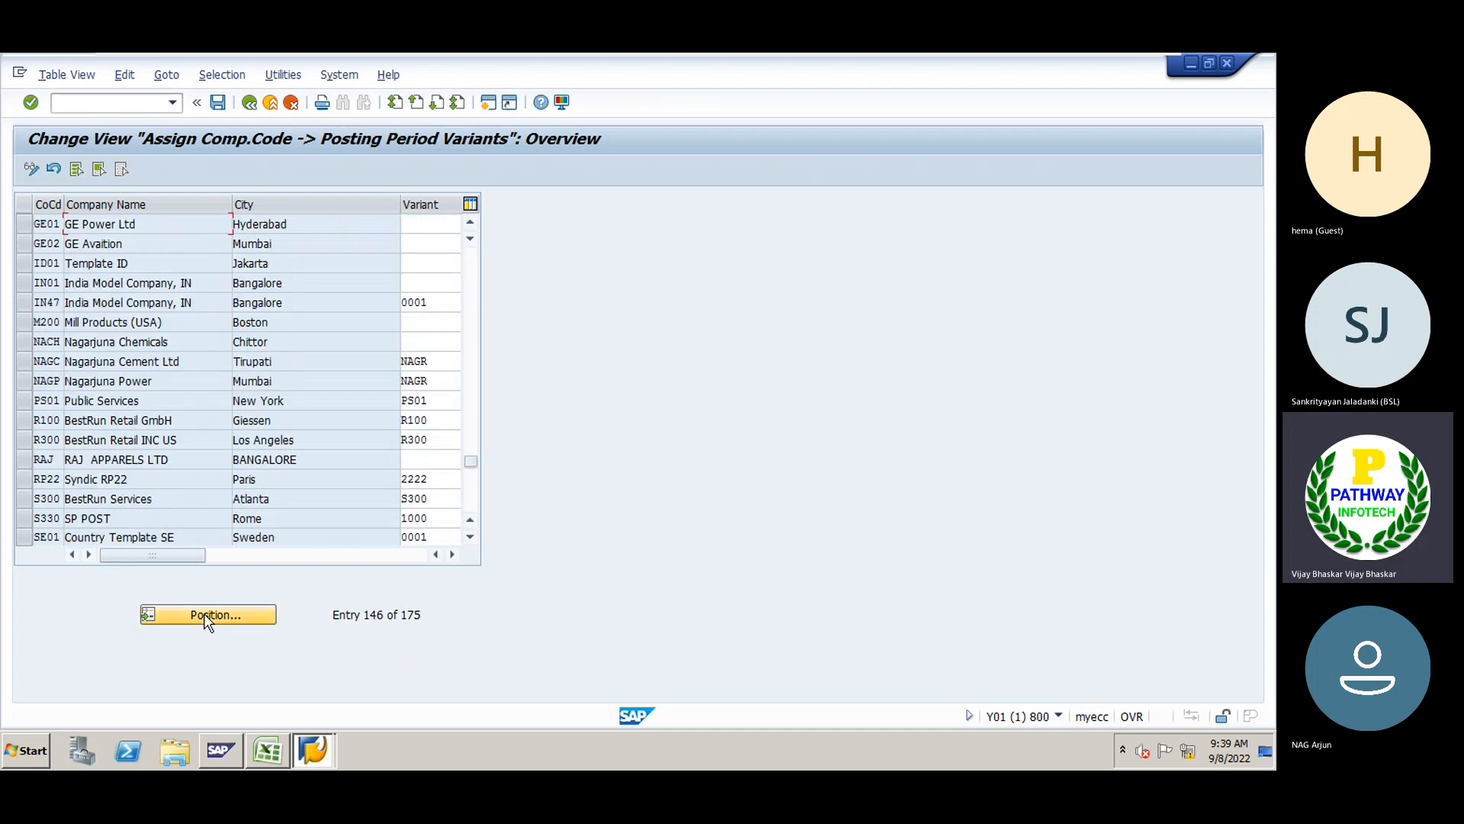
Assign posting period variant GE to company codes GE01 and GE02
{"action": "left_click", "coordinate": [417, 218]}
{"action": "type", "text": "GE"}
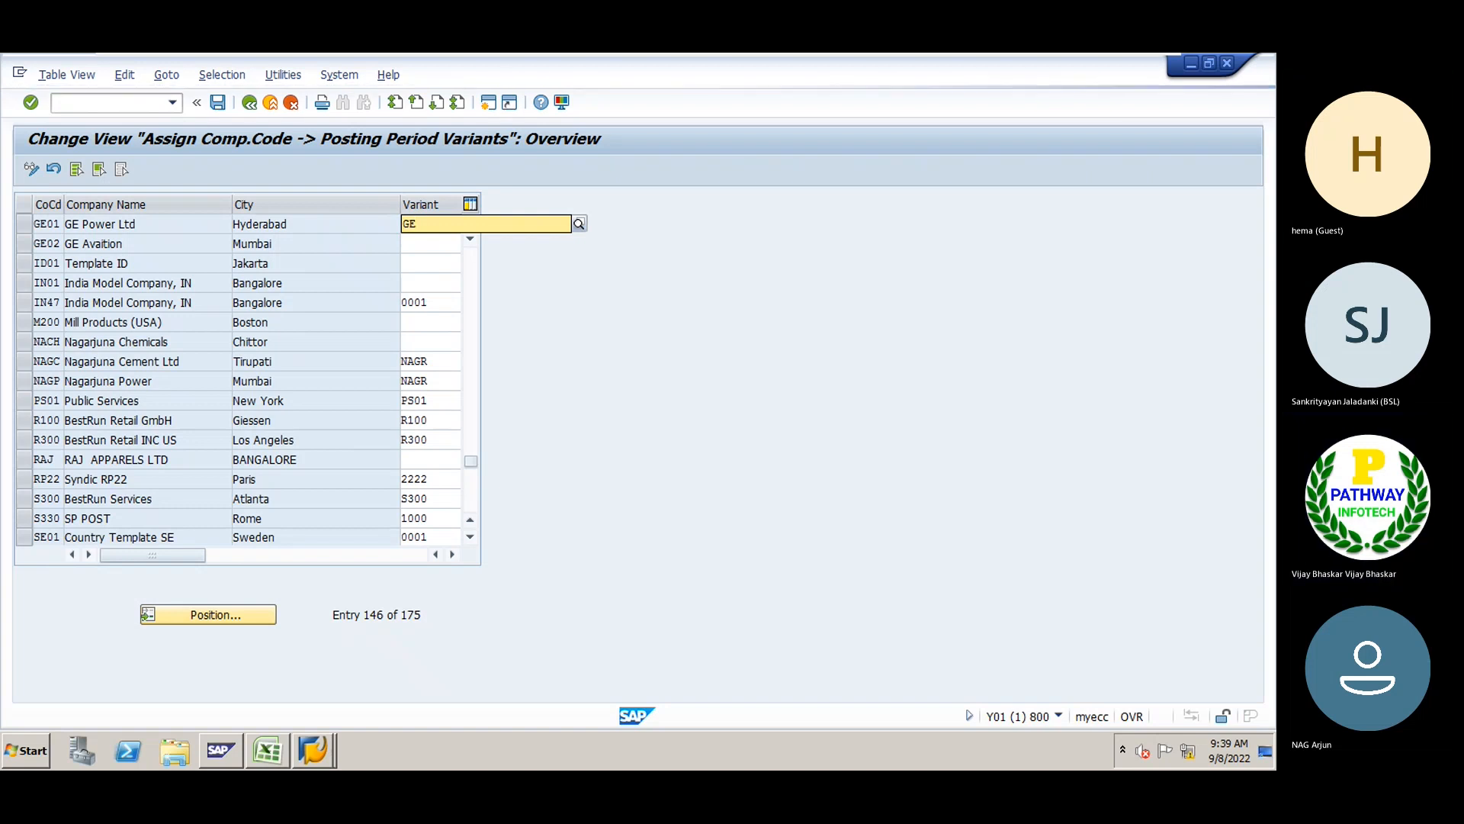
{"action": "left_click", "coordinate": [400, 260]}
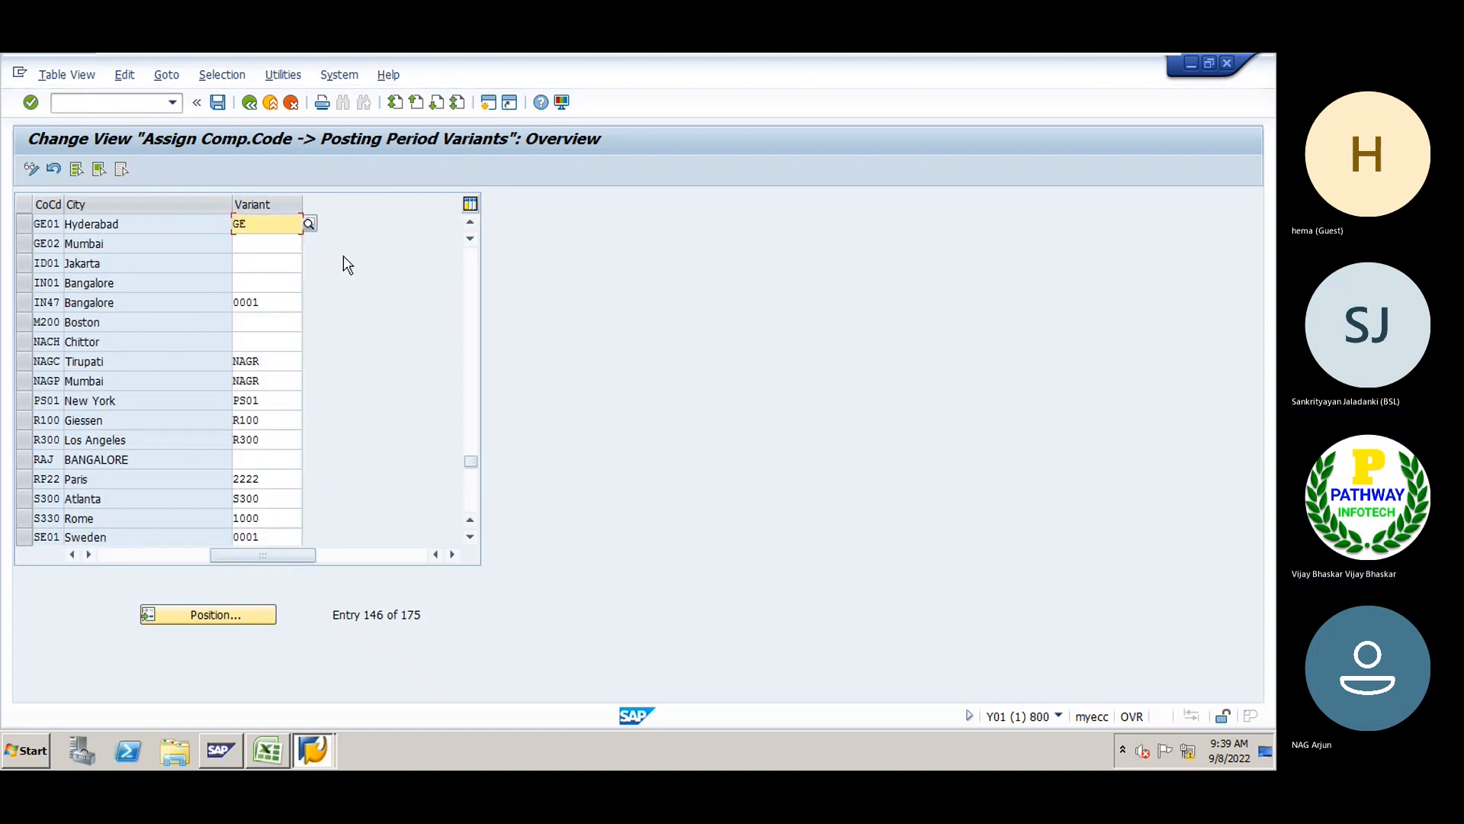
{"action": "left_click", "coordinate": [267, 244]}
{"action": "type", "text": "GE"}
{"action": "key", "text": "Tab"}
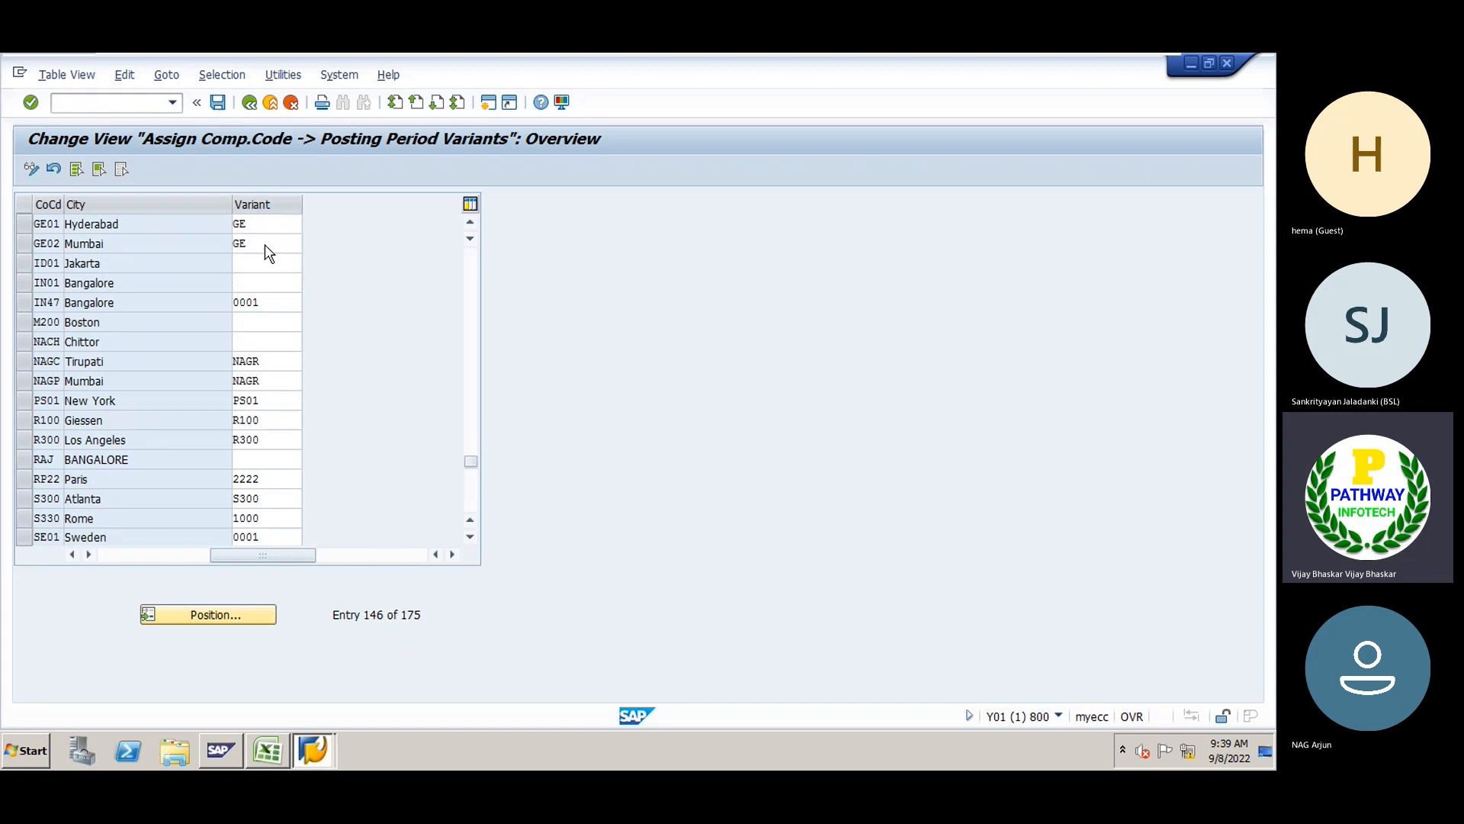
Save the variant assignments in the GE Configuration customizing request Y01K900088 and return to the IMG structure
{"action": "key", "text": "Return"}
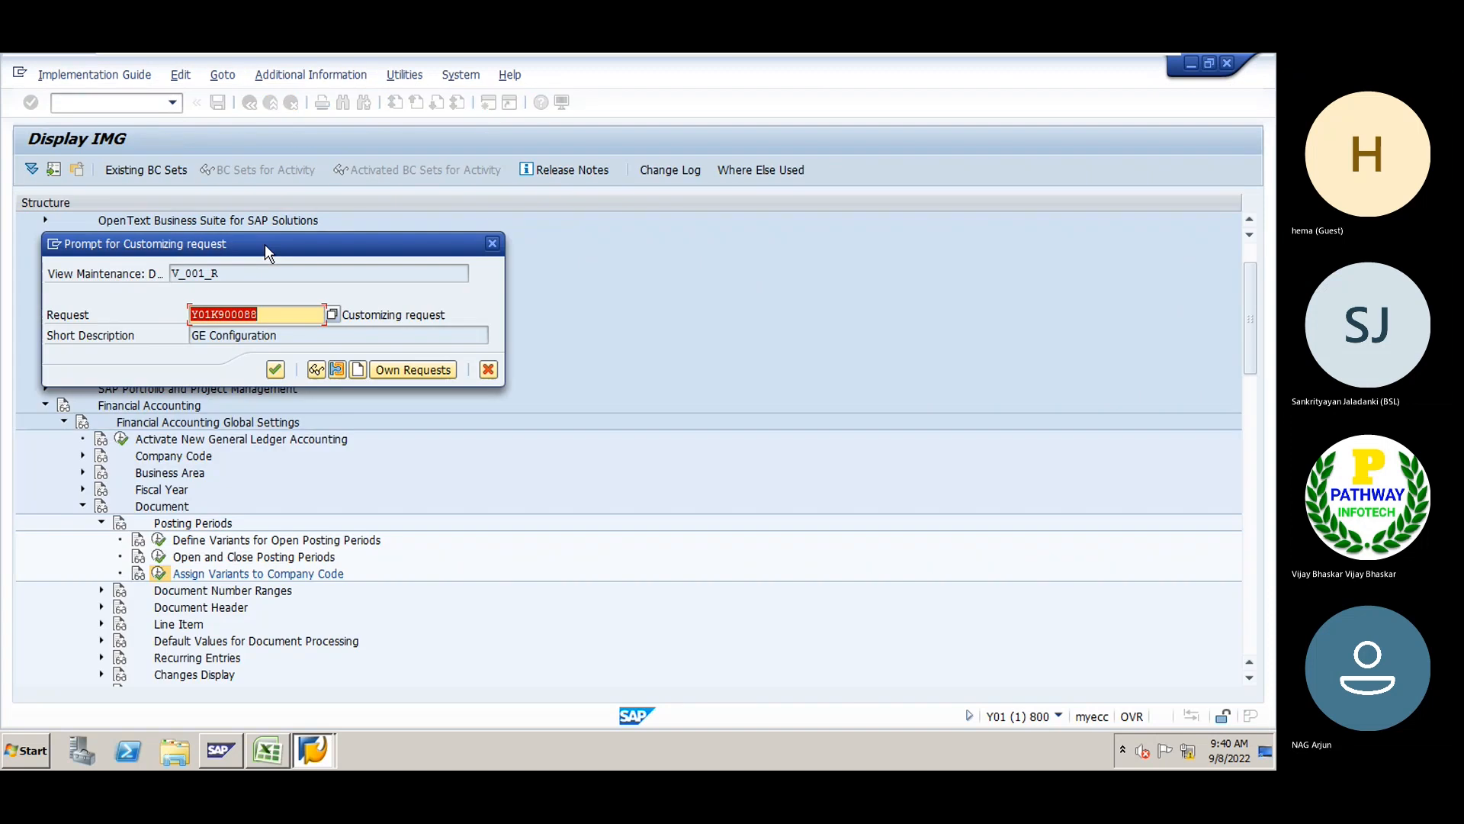
{"action": "key", "text": "Return"}
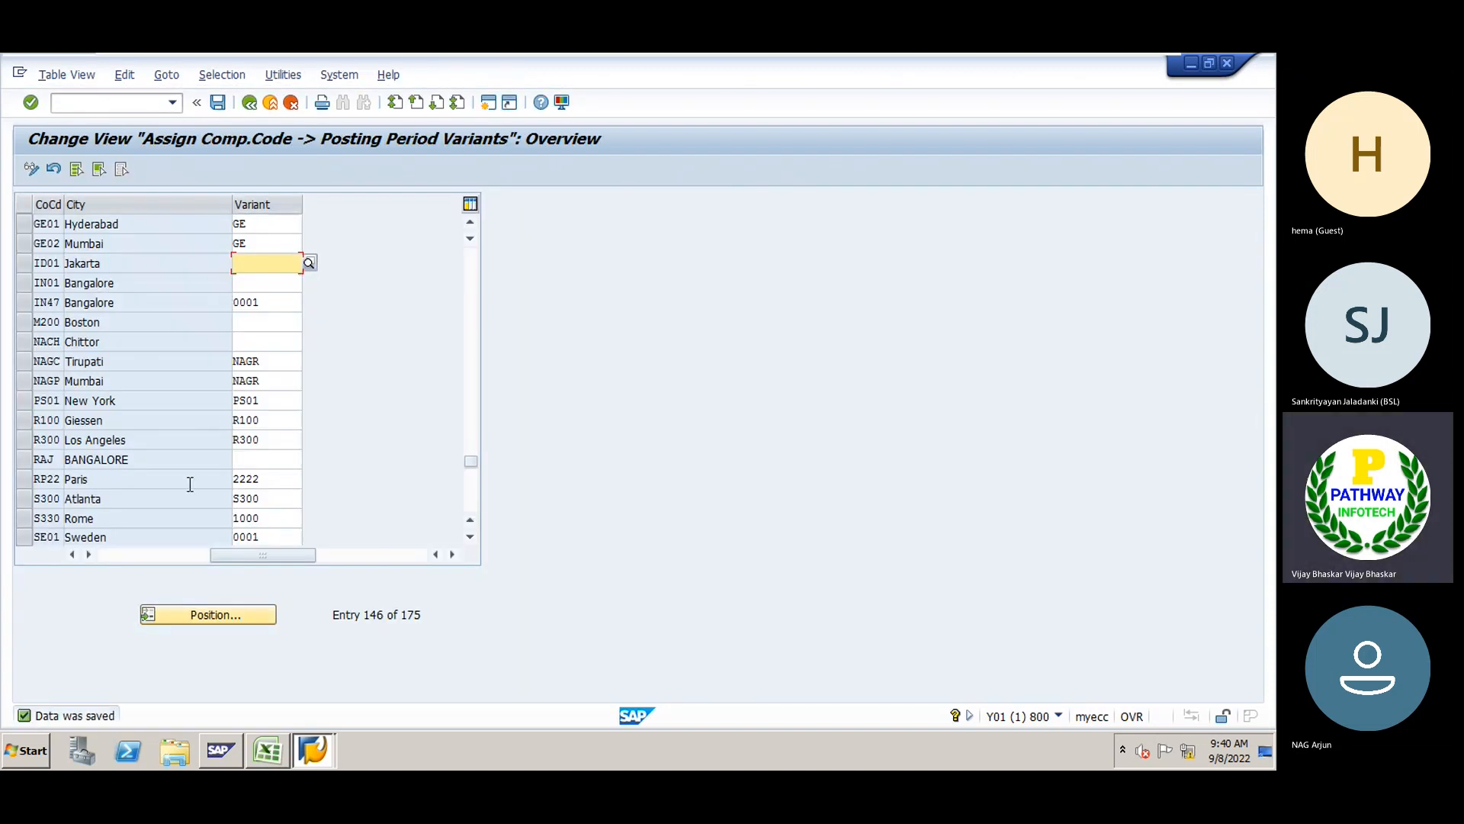
{"action": "left_click", "coordinate": [128, 556]}
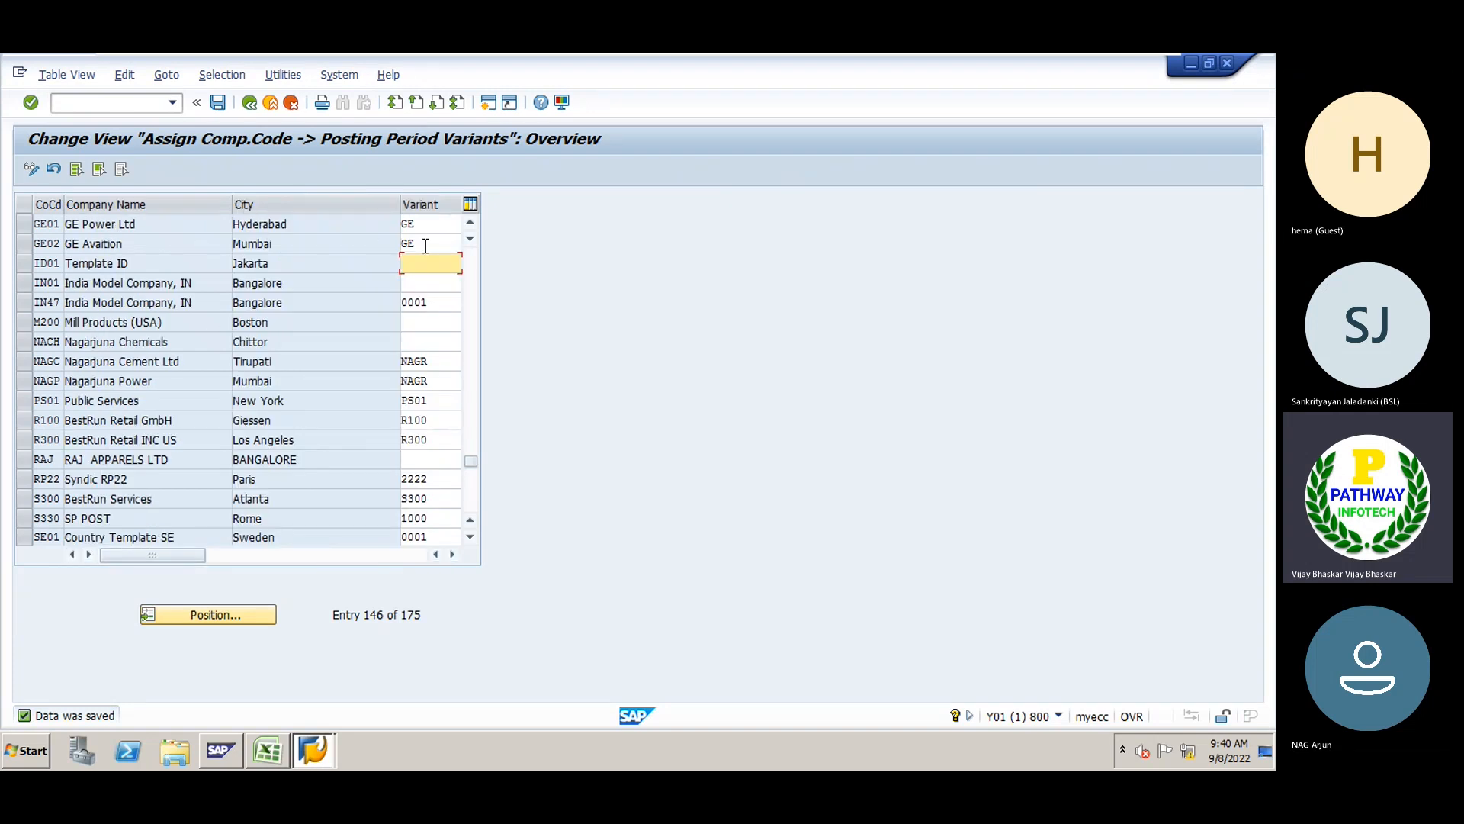
{"action": "left_click_drag", "start_coordinate": [425, 243], "coordinate": [402, 247]}
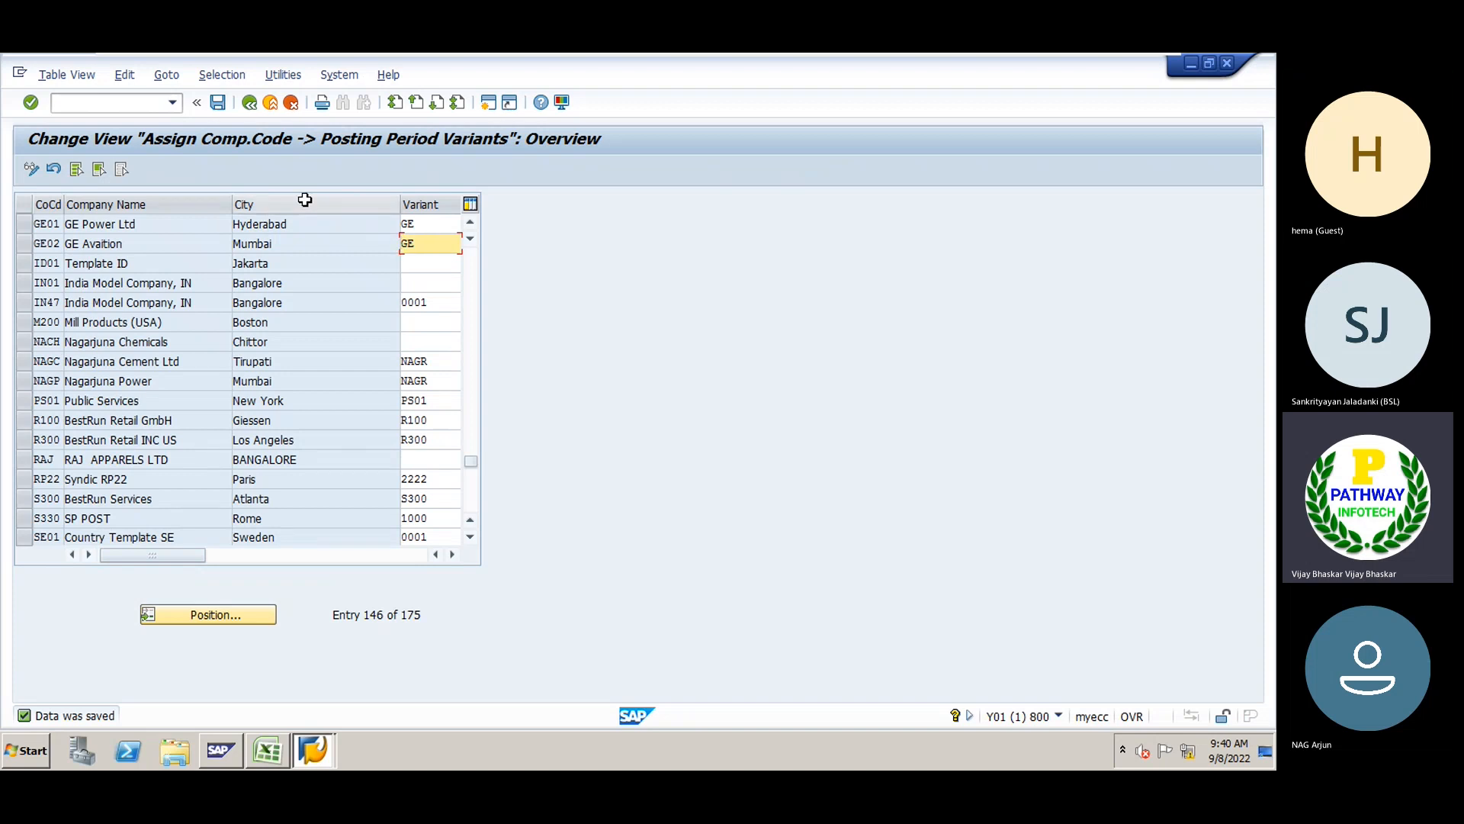
{"action": "left_click", "coordinate": [250, 104]}
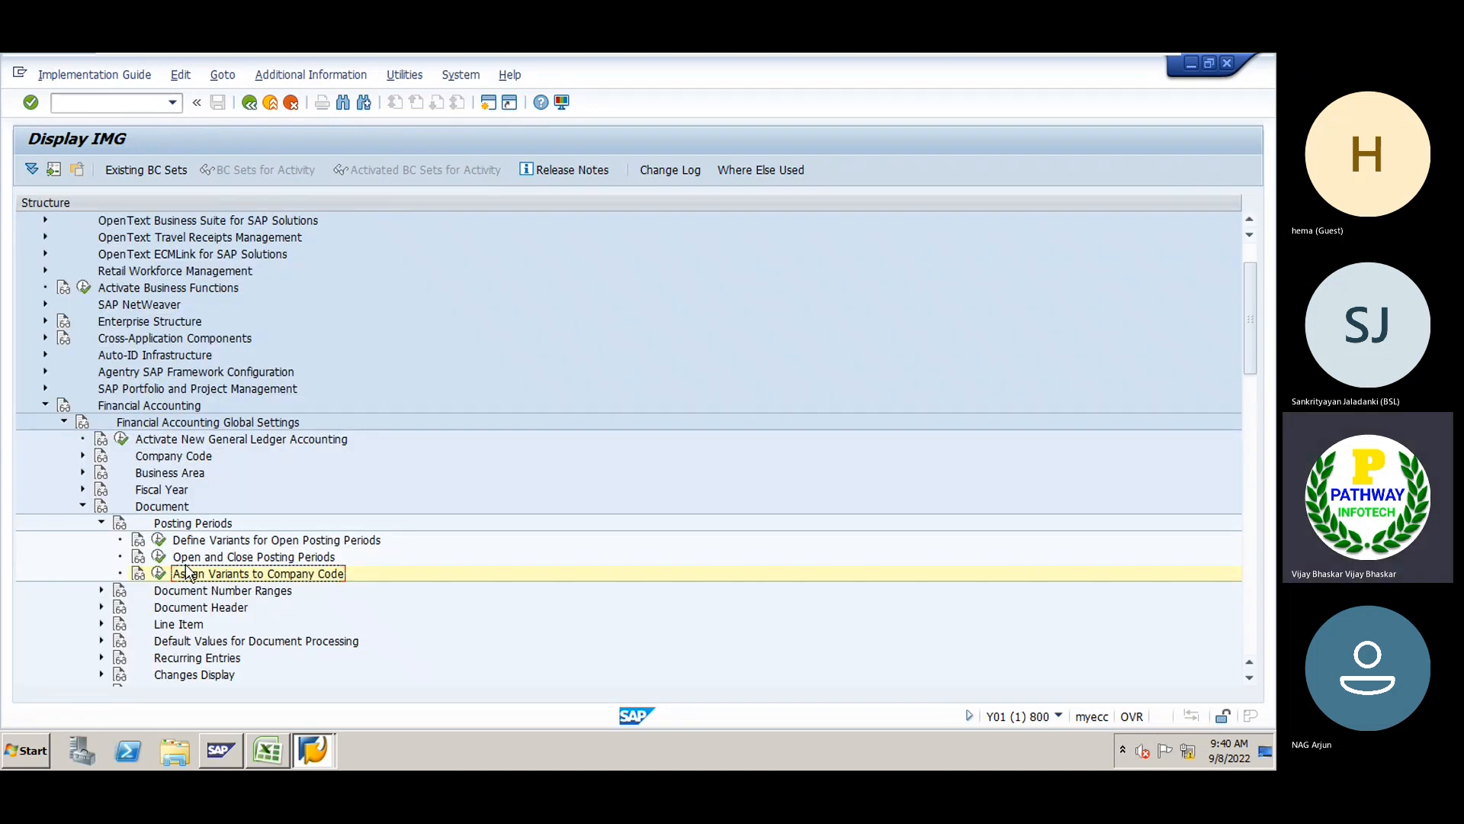
Start a new entry for variant GE in Open and Close Posting Periods, widen the account type column, and list the possible account types
{"action": "left_click", "coordinate": [160, 570]}
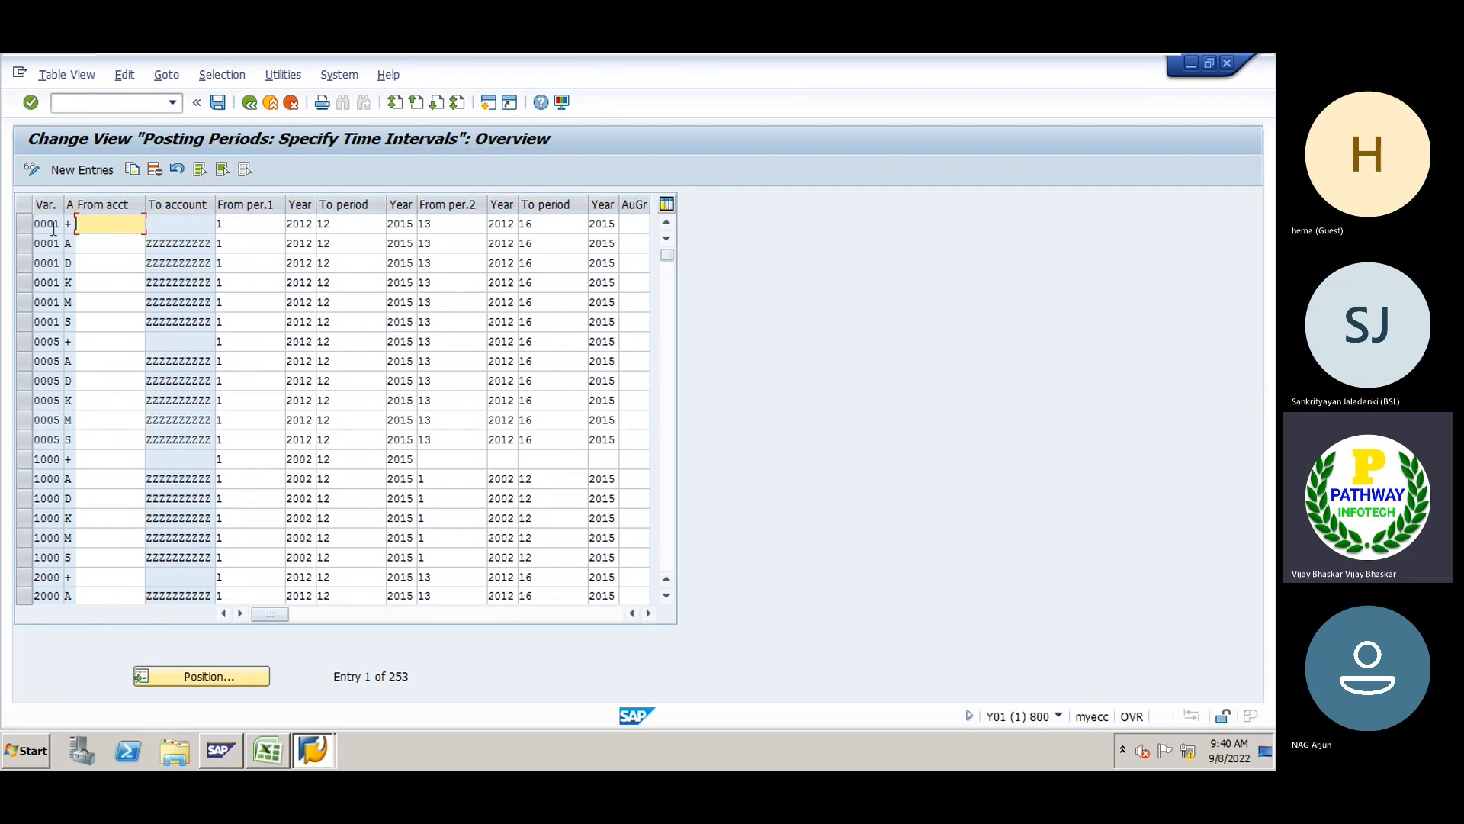
{"action": "left_click", "coordinate": [76, 170]}
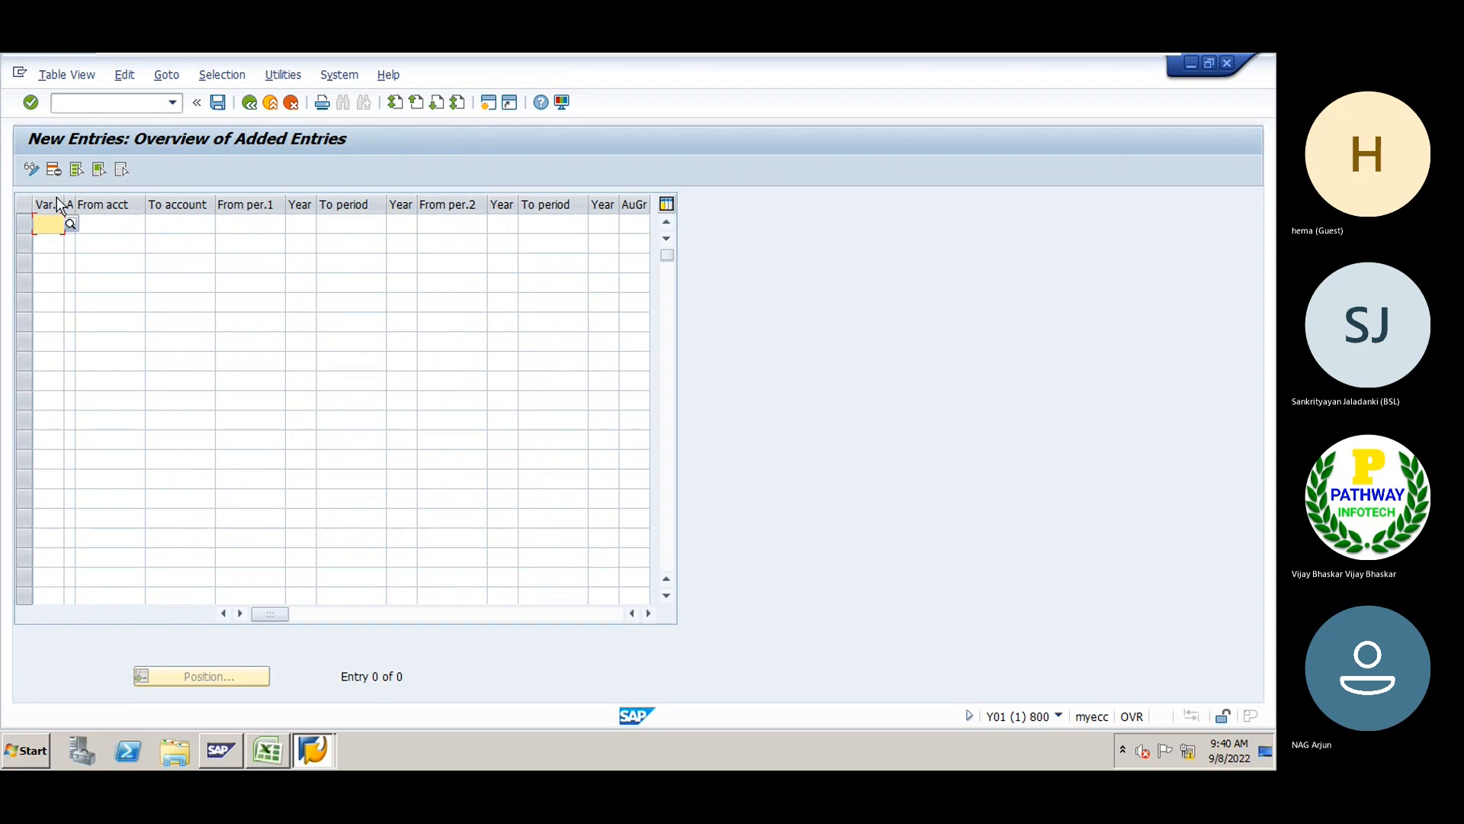
{"action": "type", "text": "GE"}
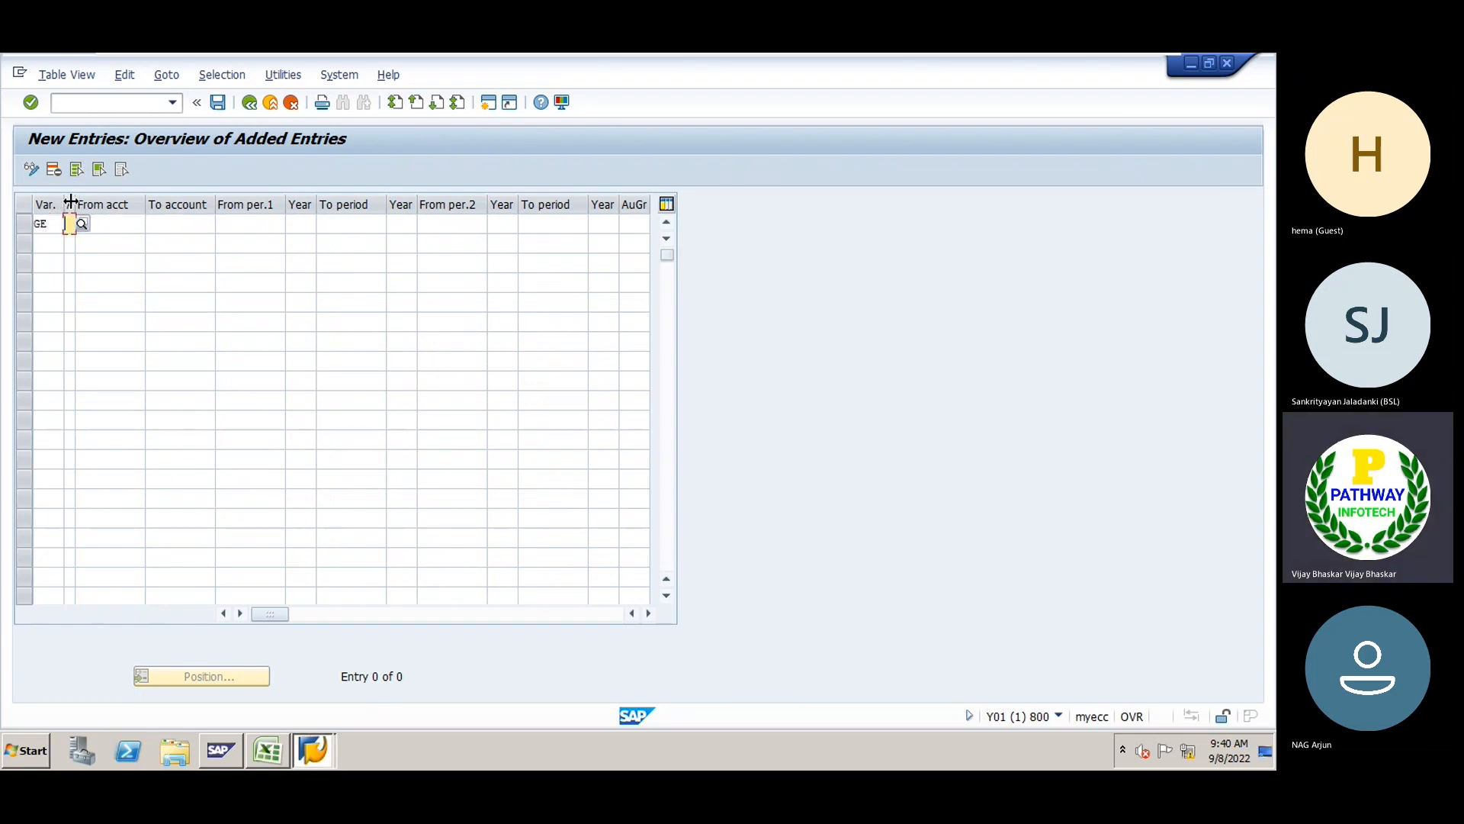
{"action": "left_click_drag", "start_coordinate": [74, 201], "coordinate": [101, 202]}
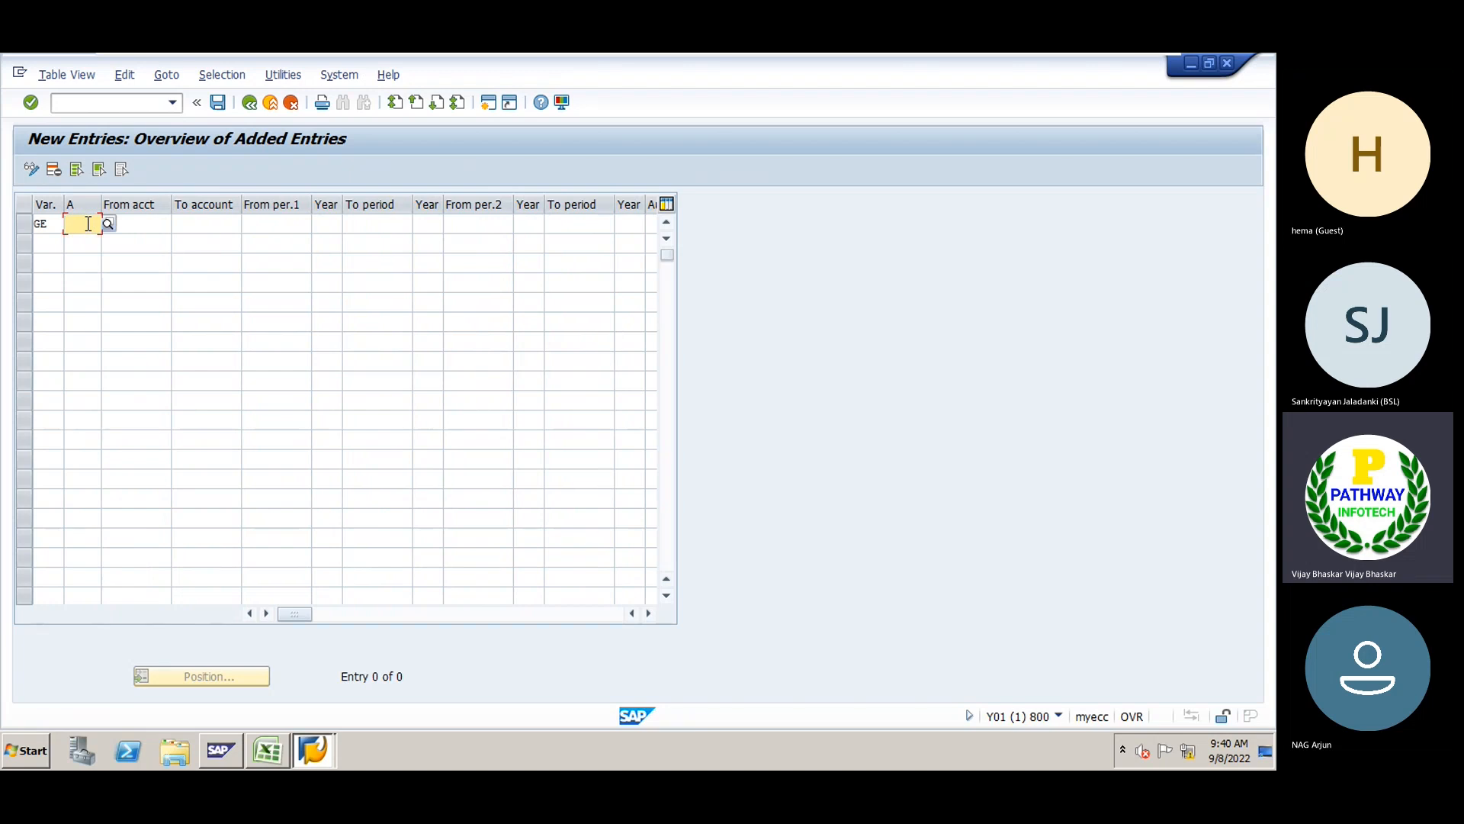
{"action": "left_click", "coordinate": [109, 225]}
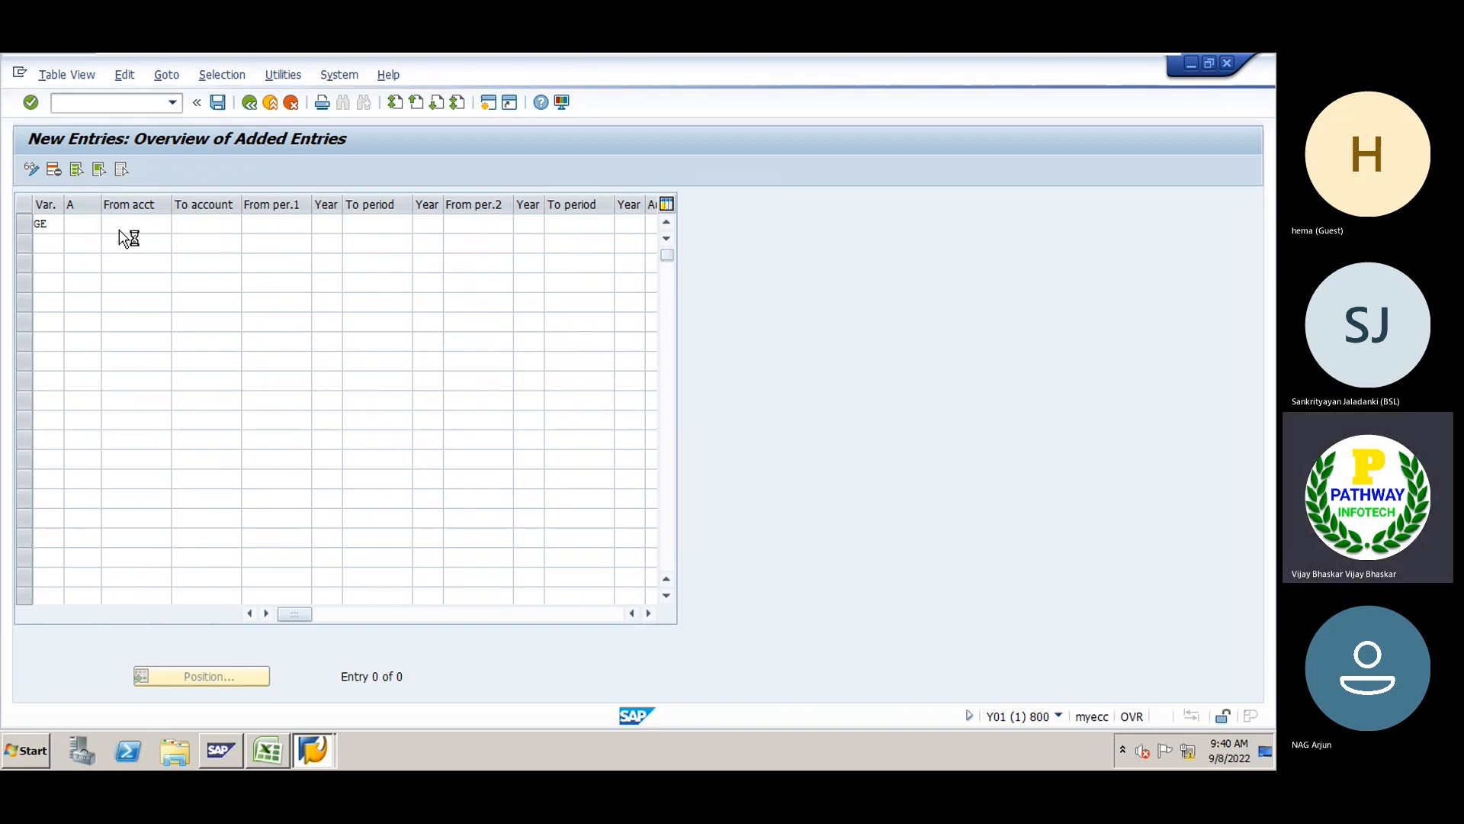
Copy the account types from + (Valid for all account types) through S (G/L accounts) into the GE Group Excel workbook, starting at cell D160
{"action": "mouse_move", "coordinate": [268, 752]}
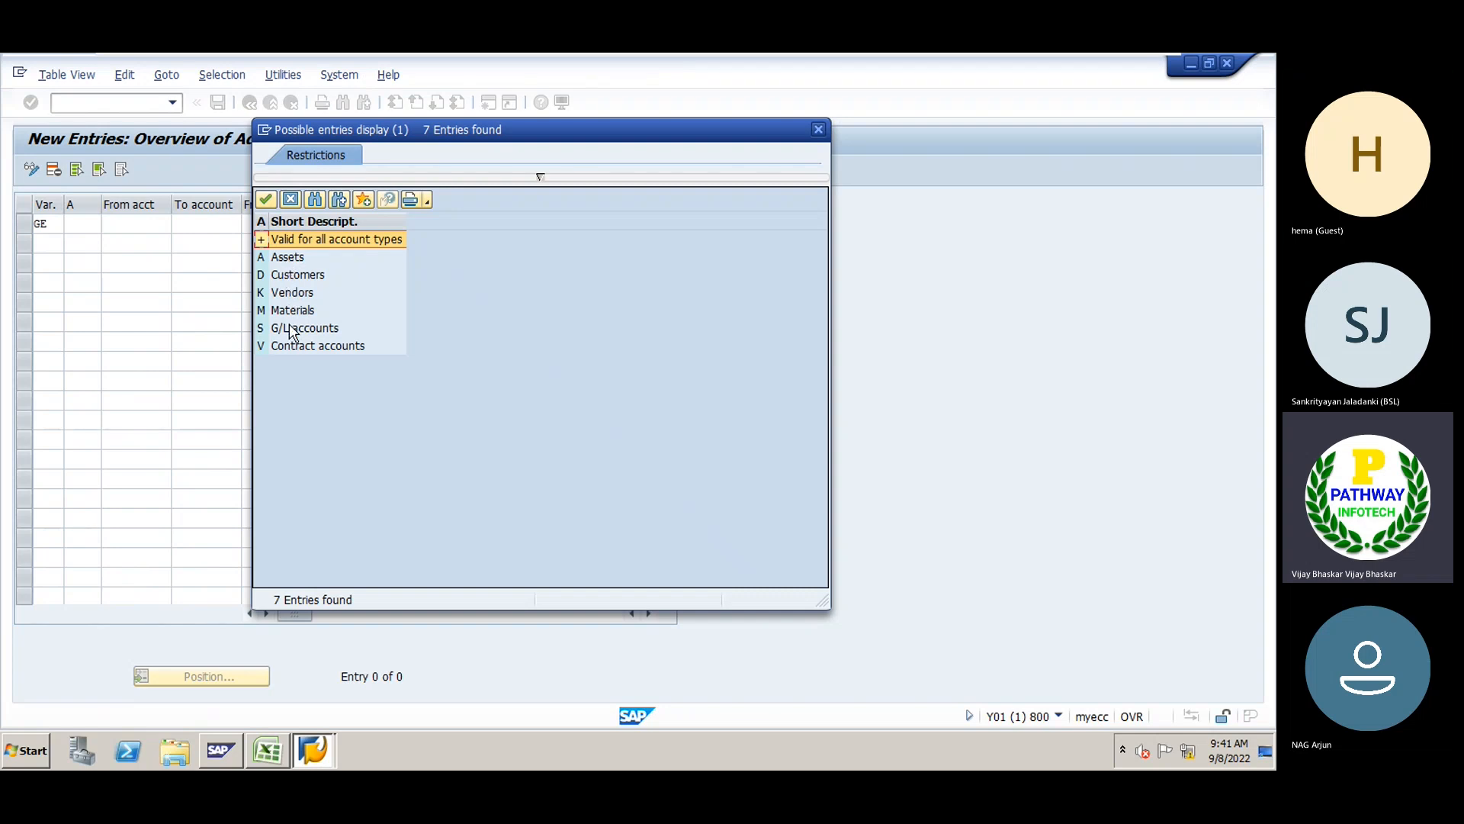
{"action": "left_click", "coordinate": [273, 755]}
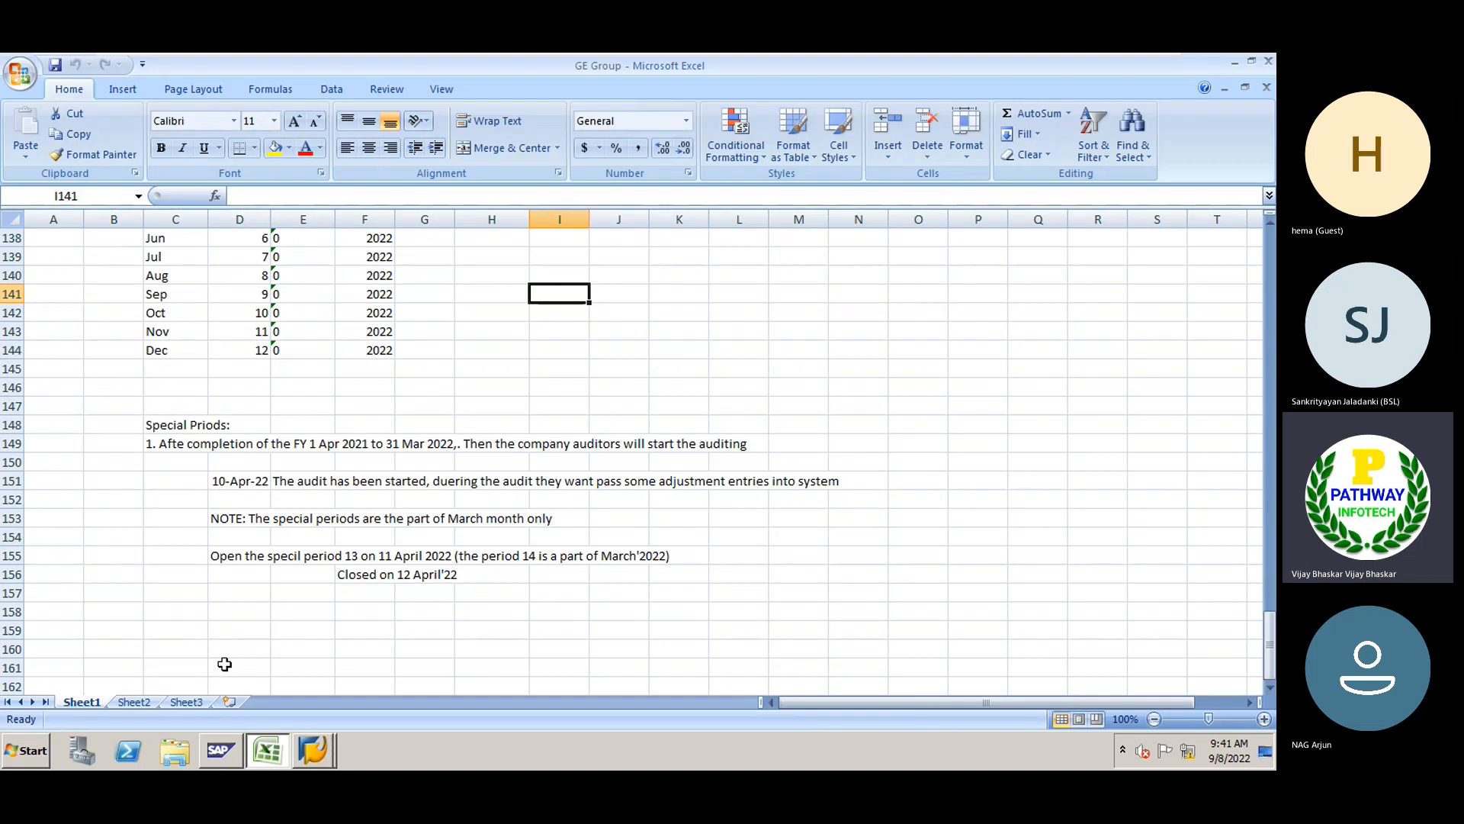
{"action": "key", "text": "alt+Tab"}
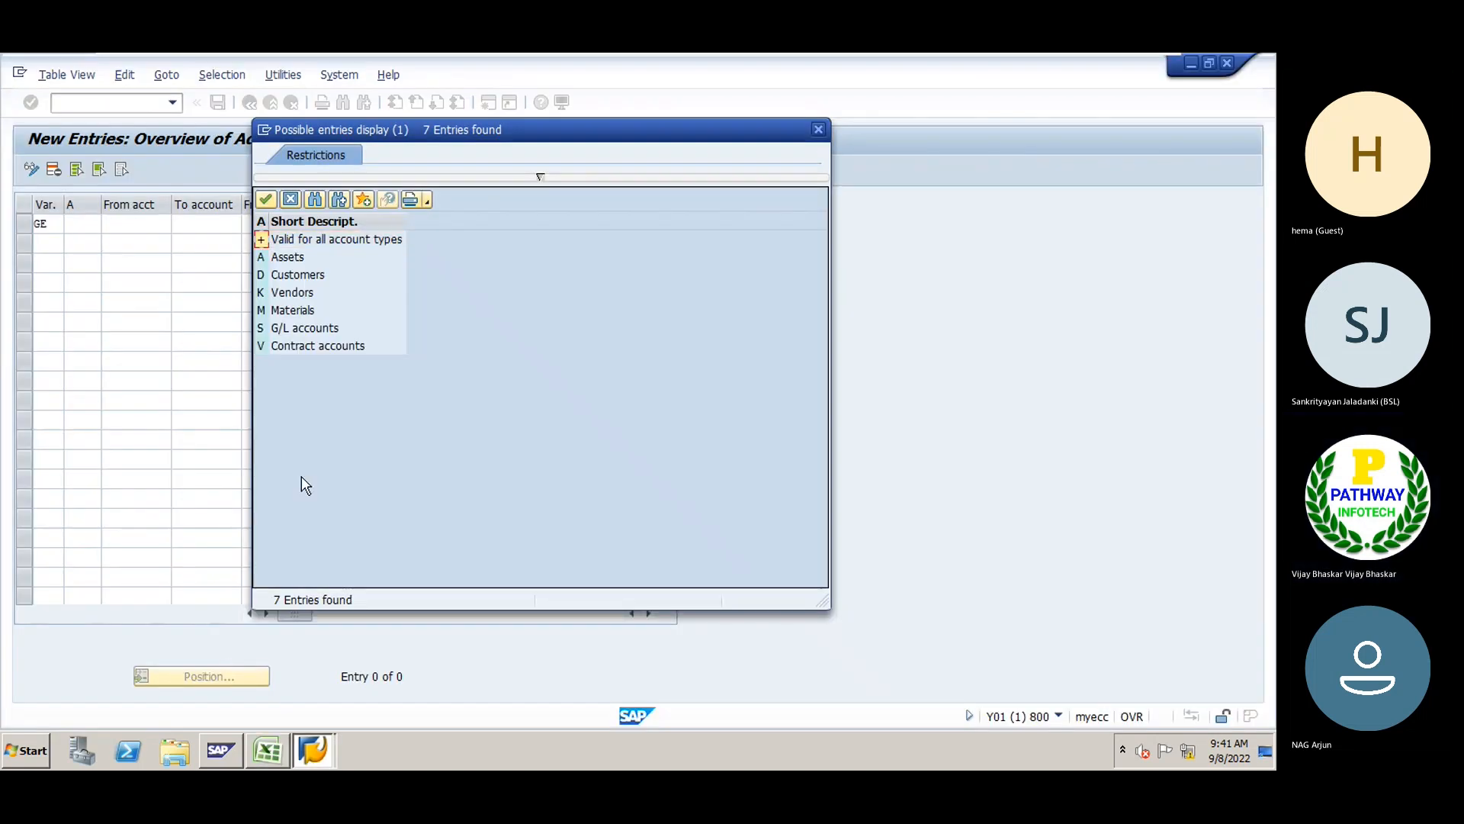
{"action": "left_click_drag", "start_coordinate": [263, 239], "coordinate": [323, 359]}
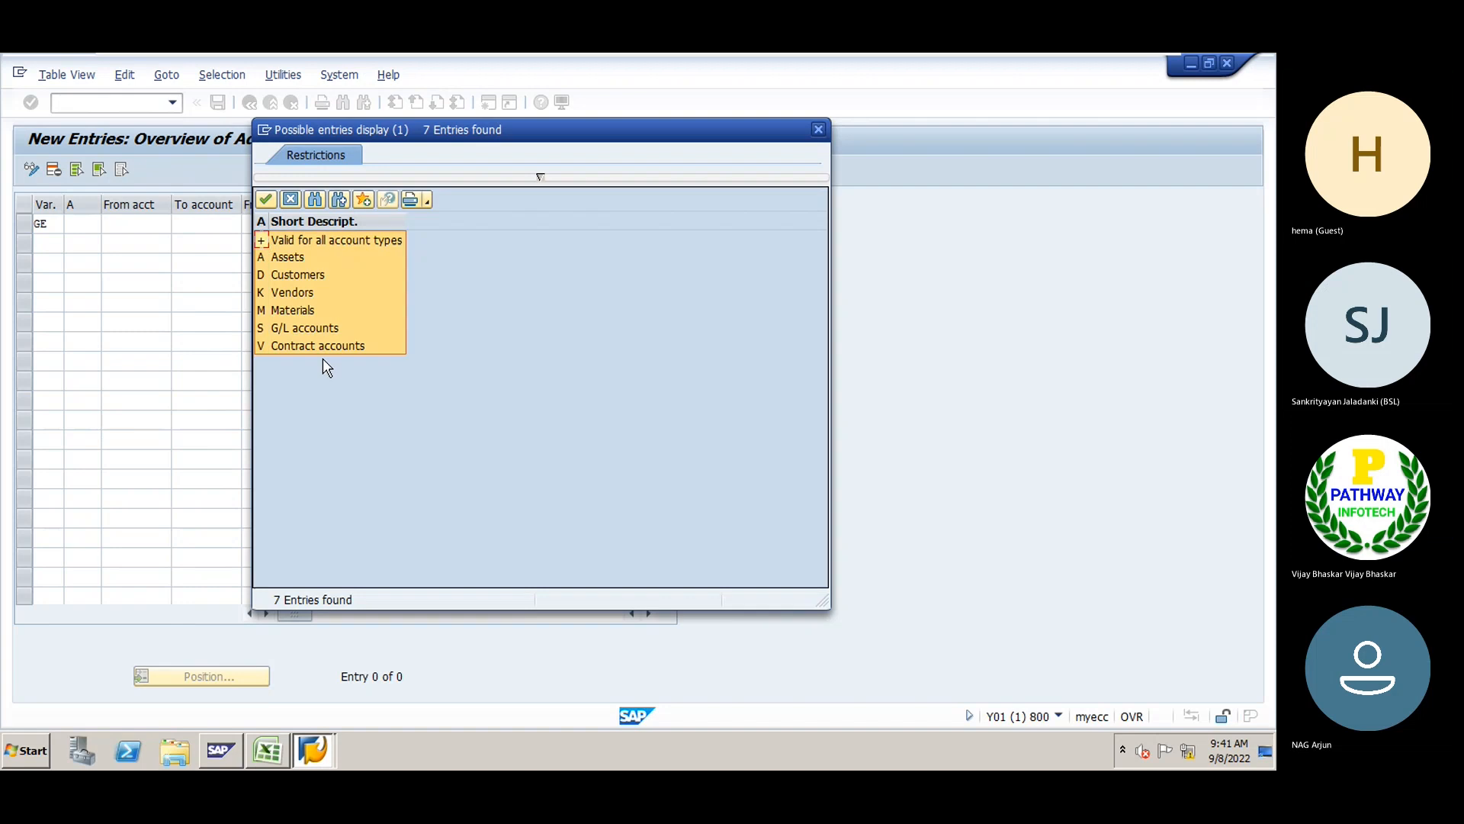
{"action": "key", "text": "ctrl+c"}
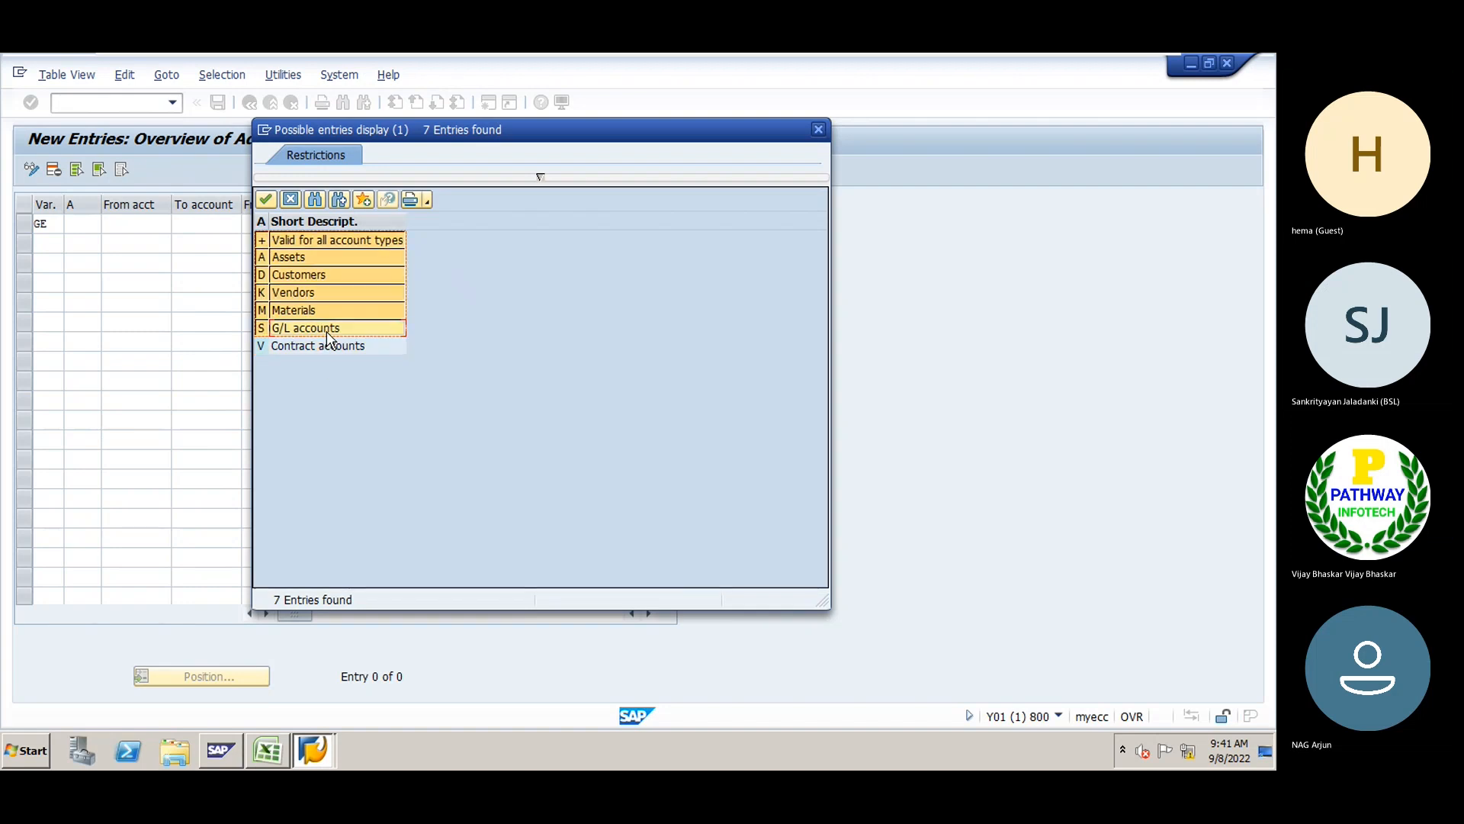
{"action": "key", "text": "alt+Tab"}
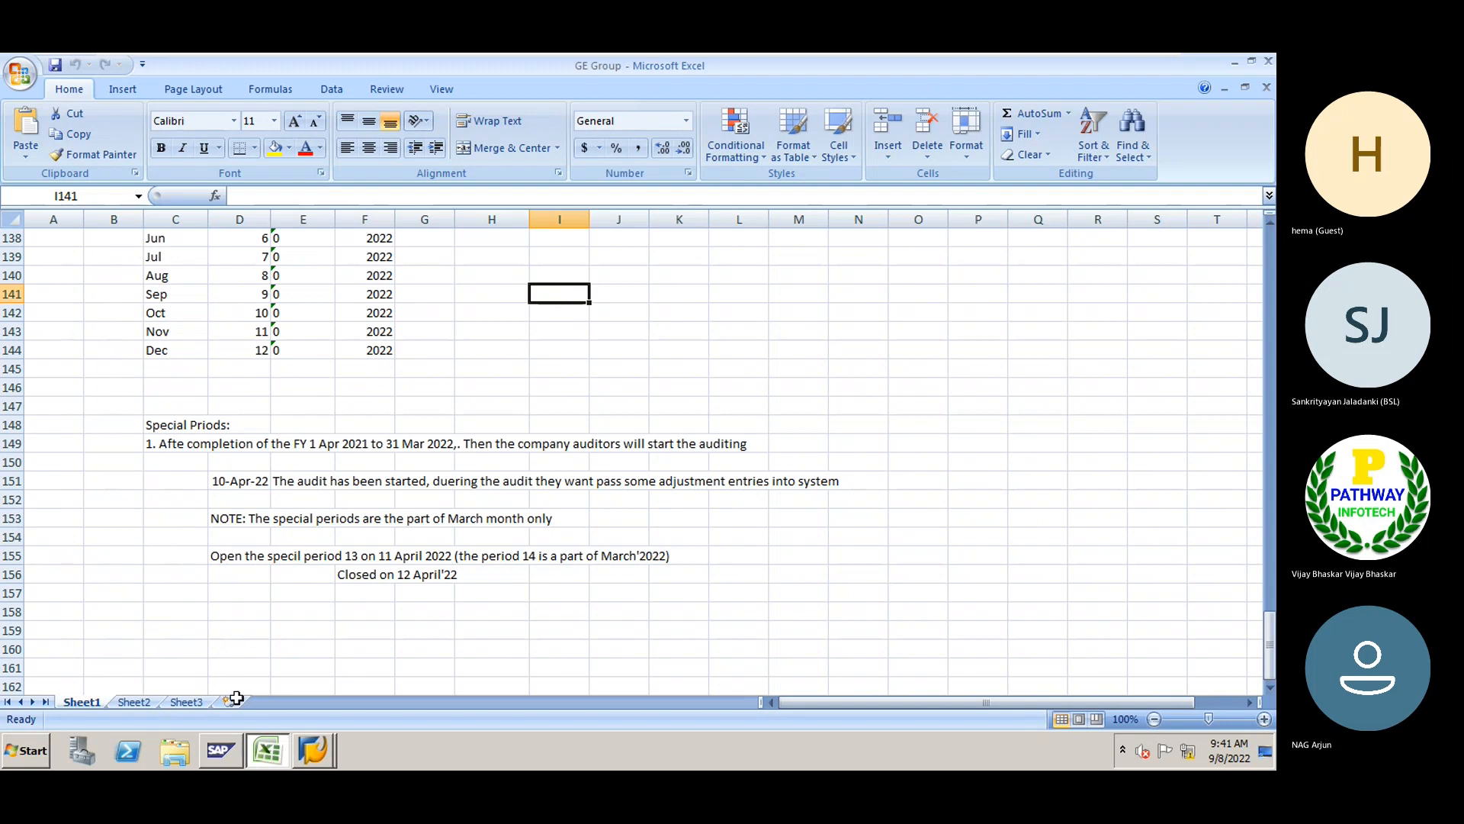
{"action": "left_click", "coordinate": [234, 652]}
{"action": "key", "text": "ctrl+v"}
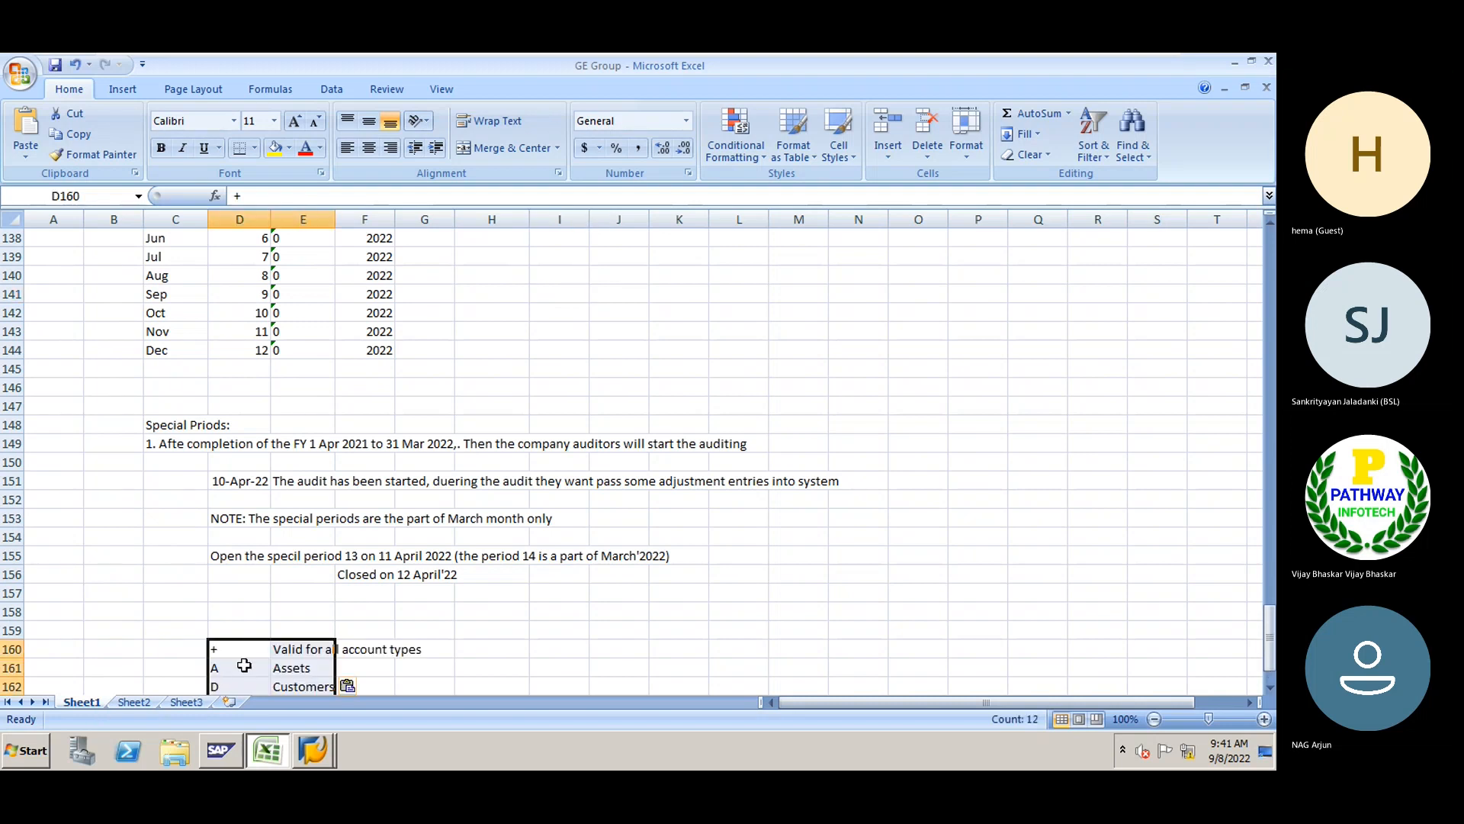
Add the bold heading "Account Type" in cell D159 above the pasted list
{"action": "left_click", "coordinate": [236, 625]}
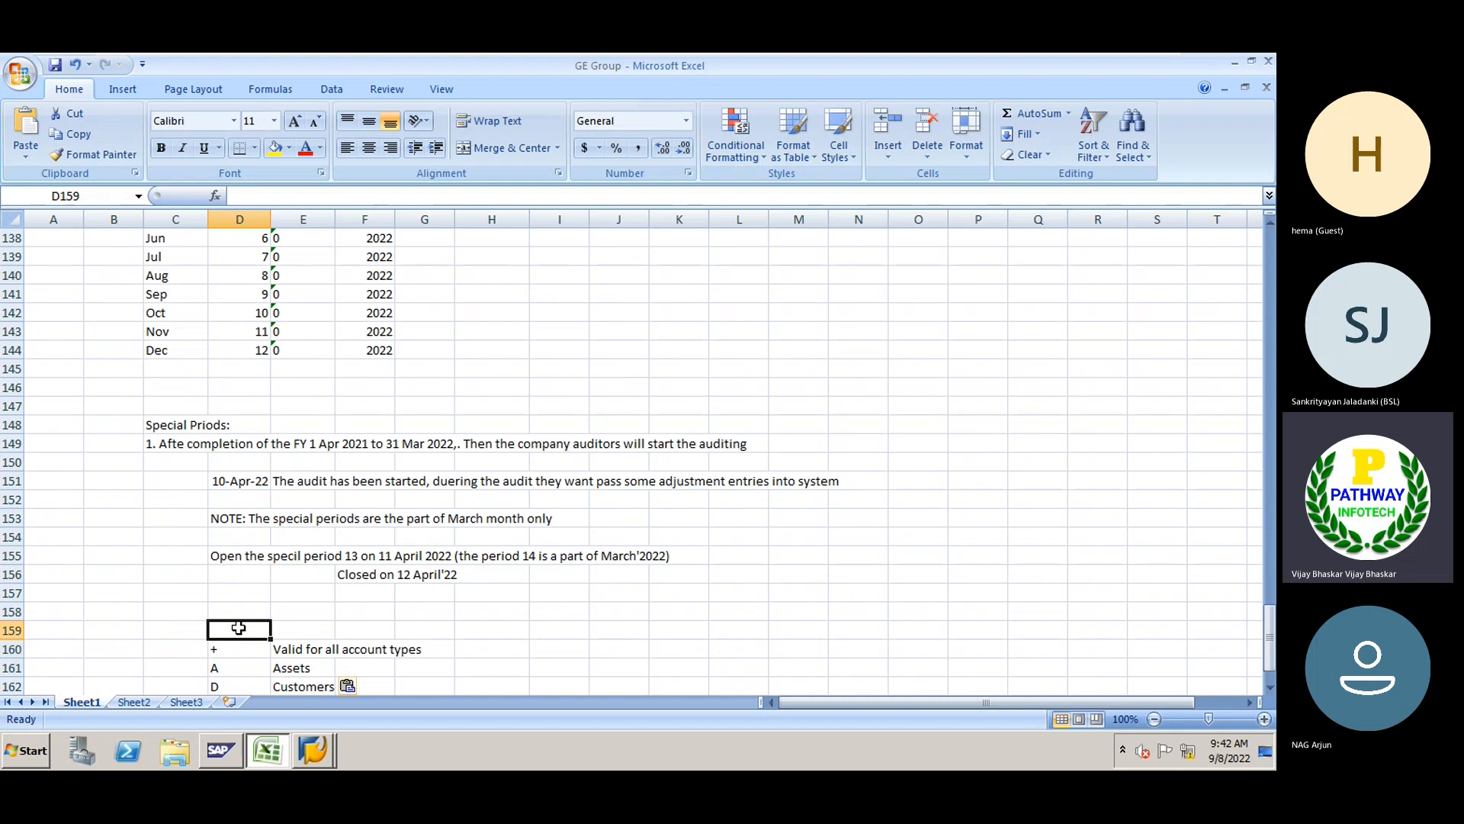
{"action": "double_click", "coordinate": [1270, 688]}
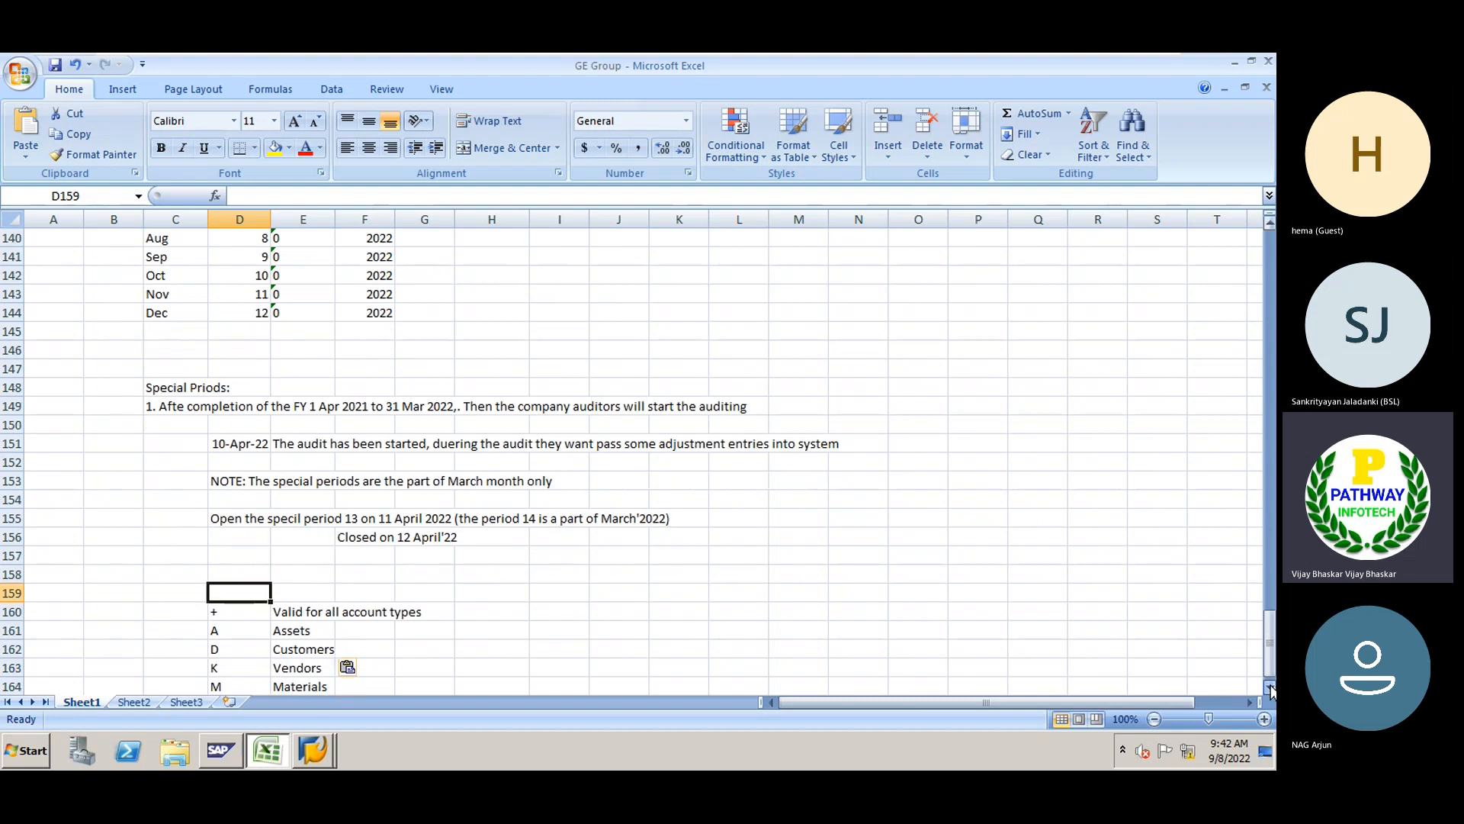
{"action": "left_click", "coordinate": [1270, 688]}
{"action": "left_click", "coordinate": [1270, 688]}
{"action": "type", "text": "Acc"}
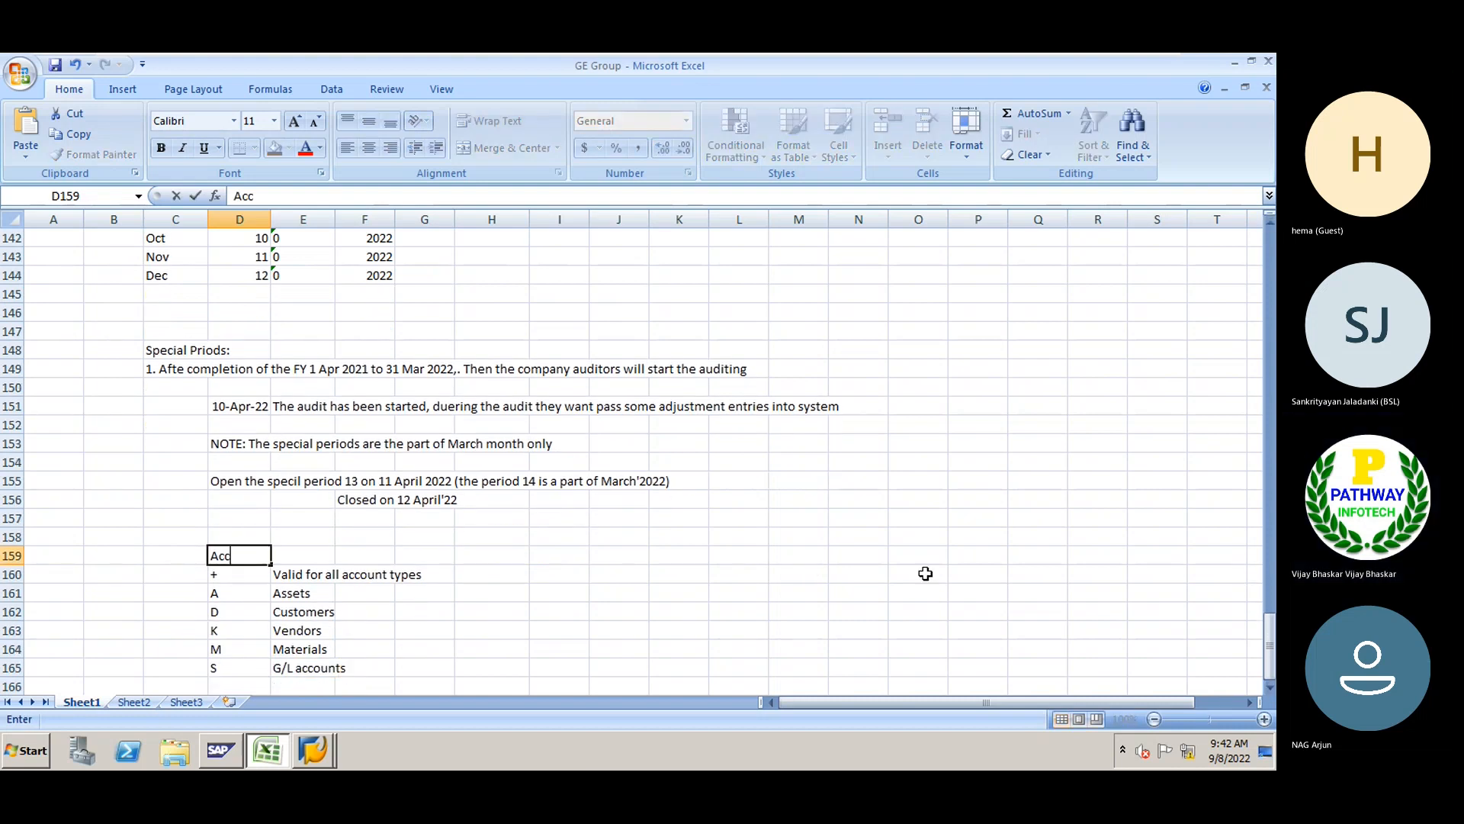
{"action": "type", "text": "ount Type"}
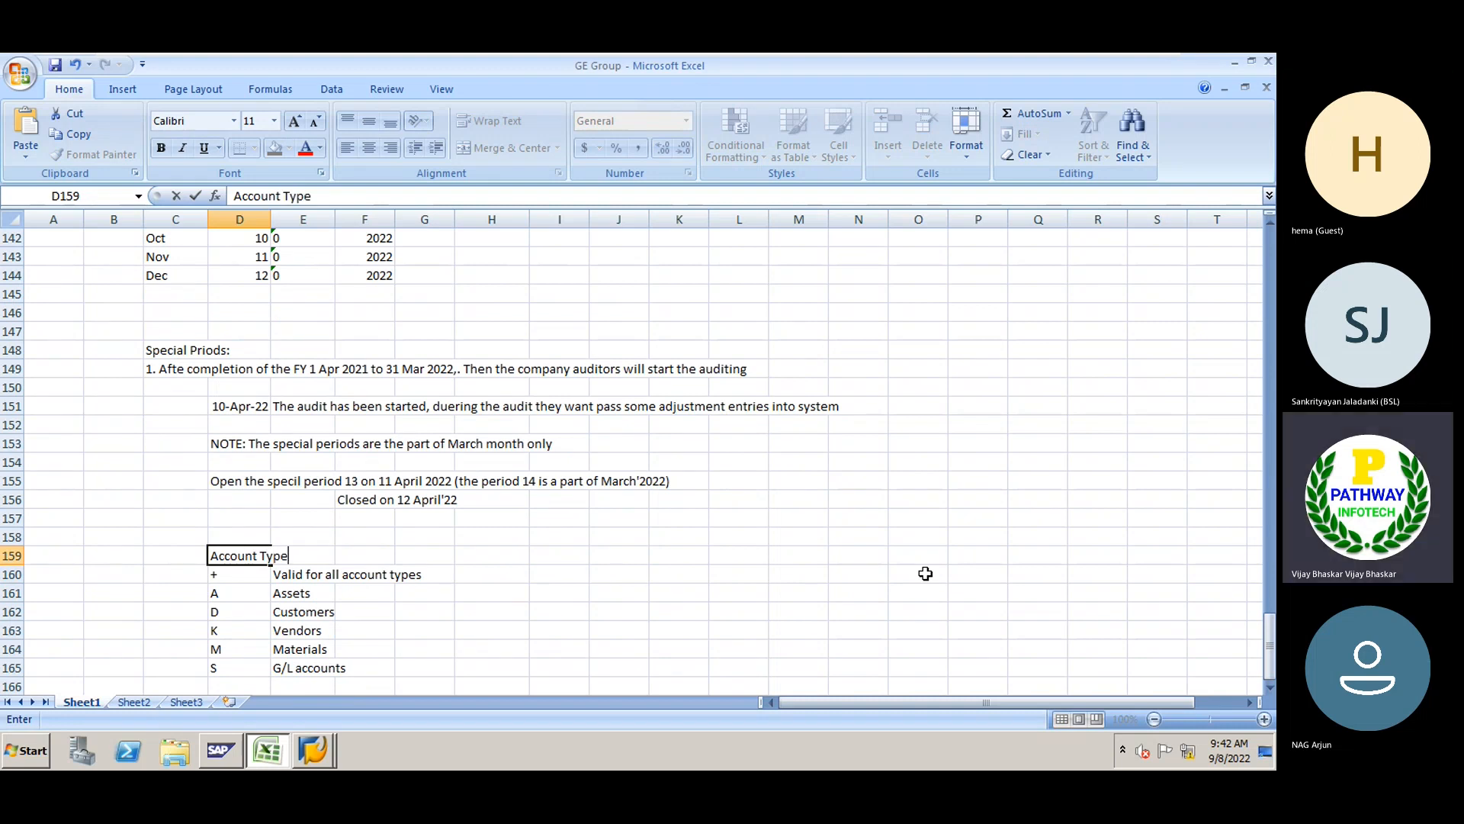
{"action": "key", "text": "Return"}
{"action": "key", "text": "Up"}
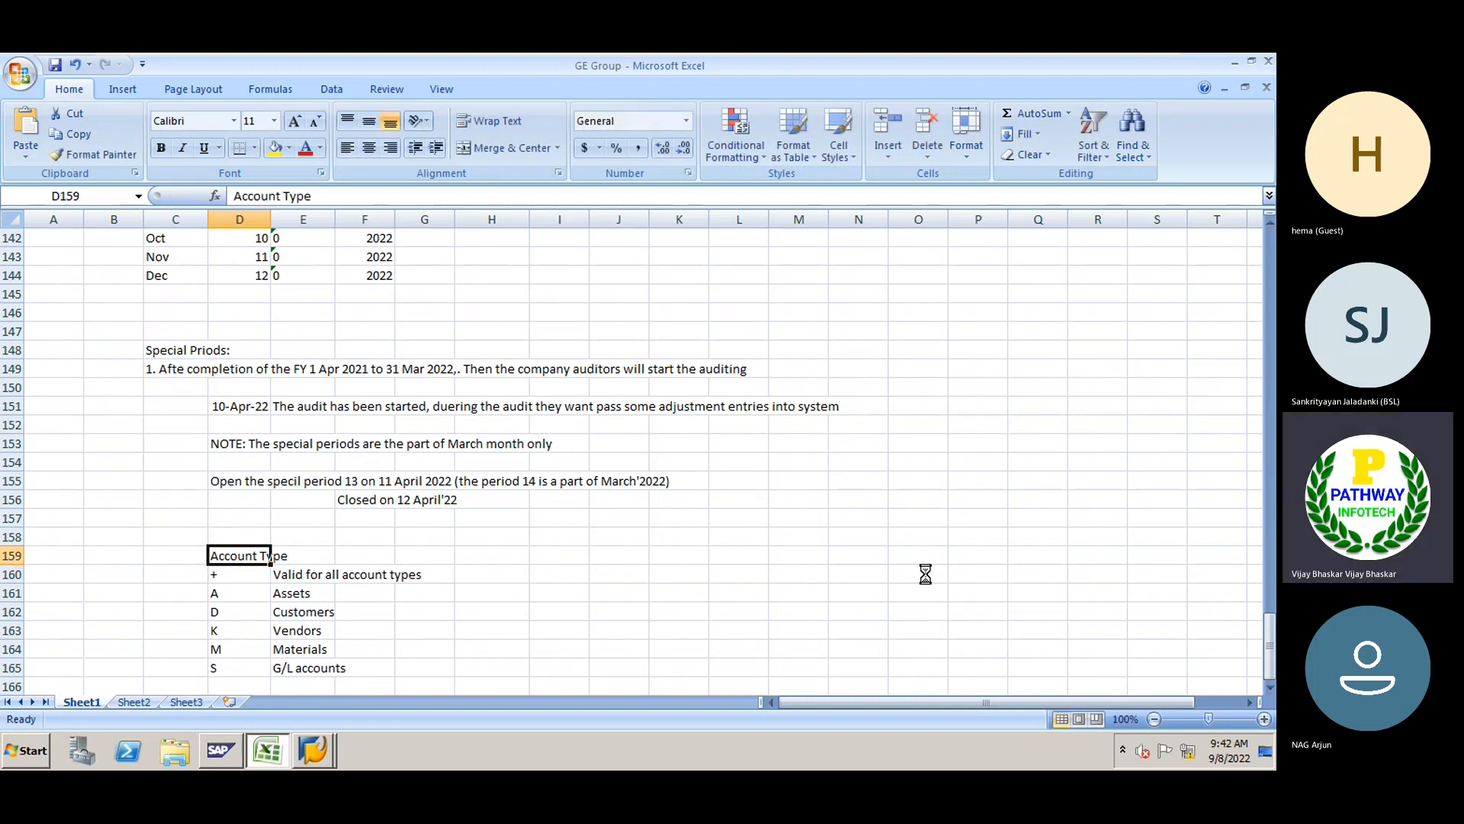
{"action": "key", "text": "ctrl+b"}
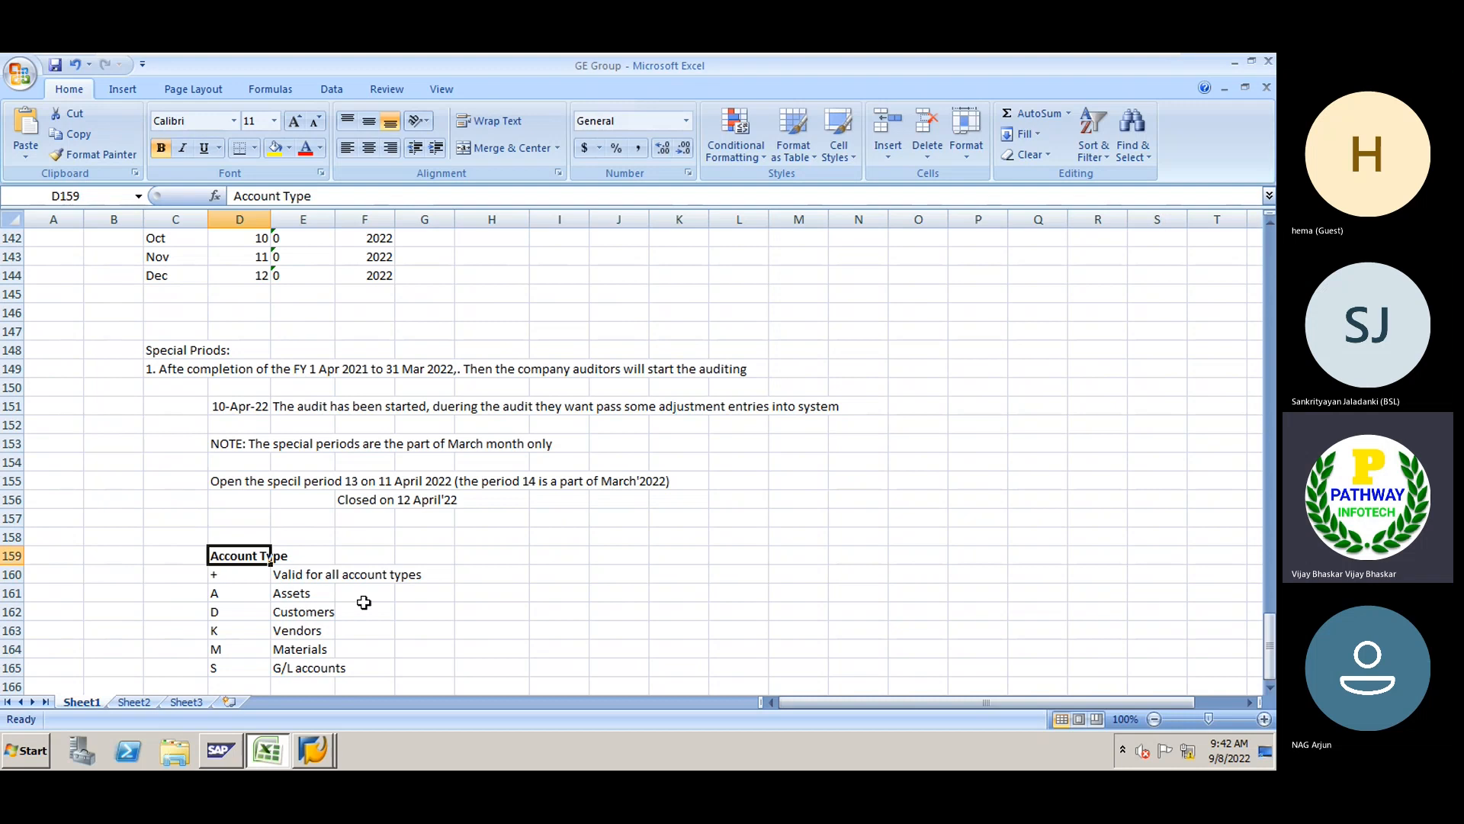
Enter the date 30 Aug 2022 beside Assets in F161 and fill it down for Customers, Vendors, and Materials
{"action": "left_click", "coordinate": [316, 572]}
{"action": "left_click", "coordinate": [367, 593]}
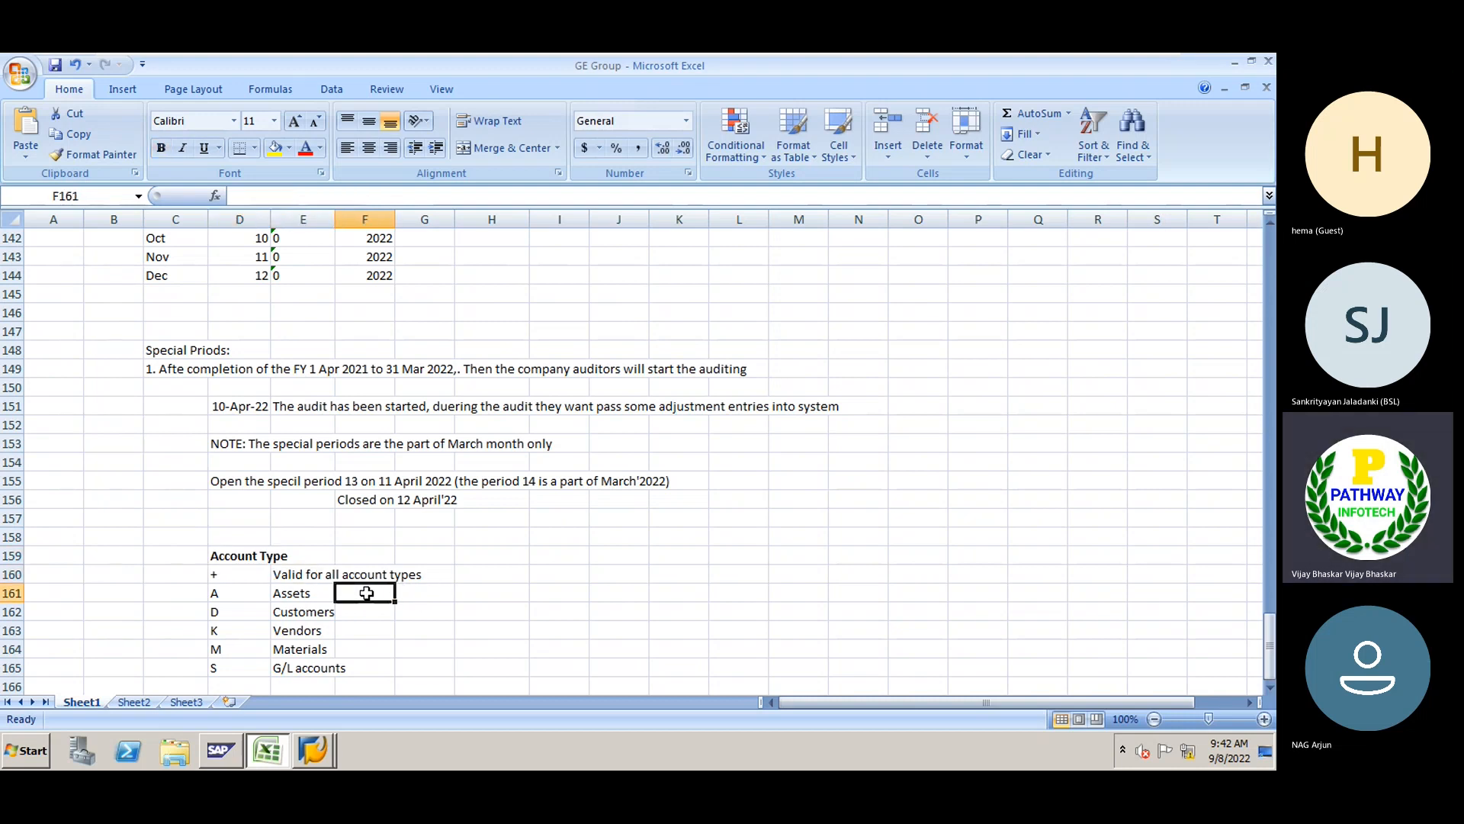
{"action": "type", "text": "30 Aug"}
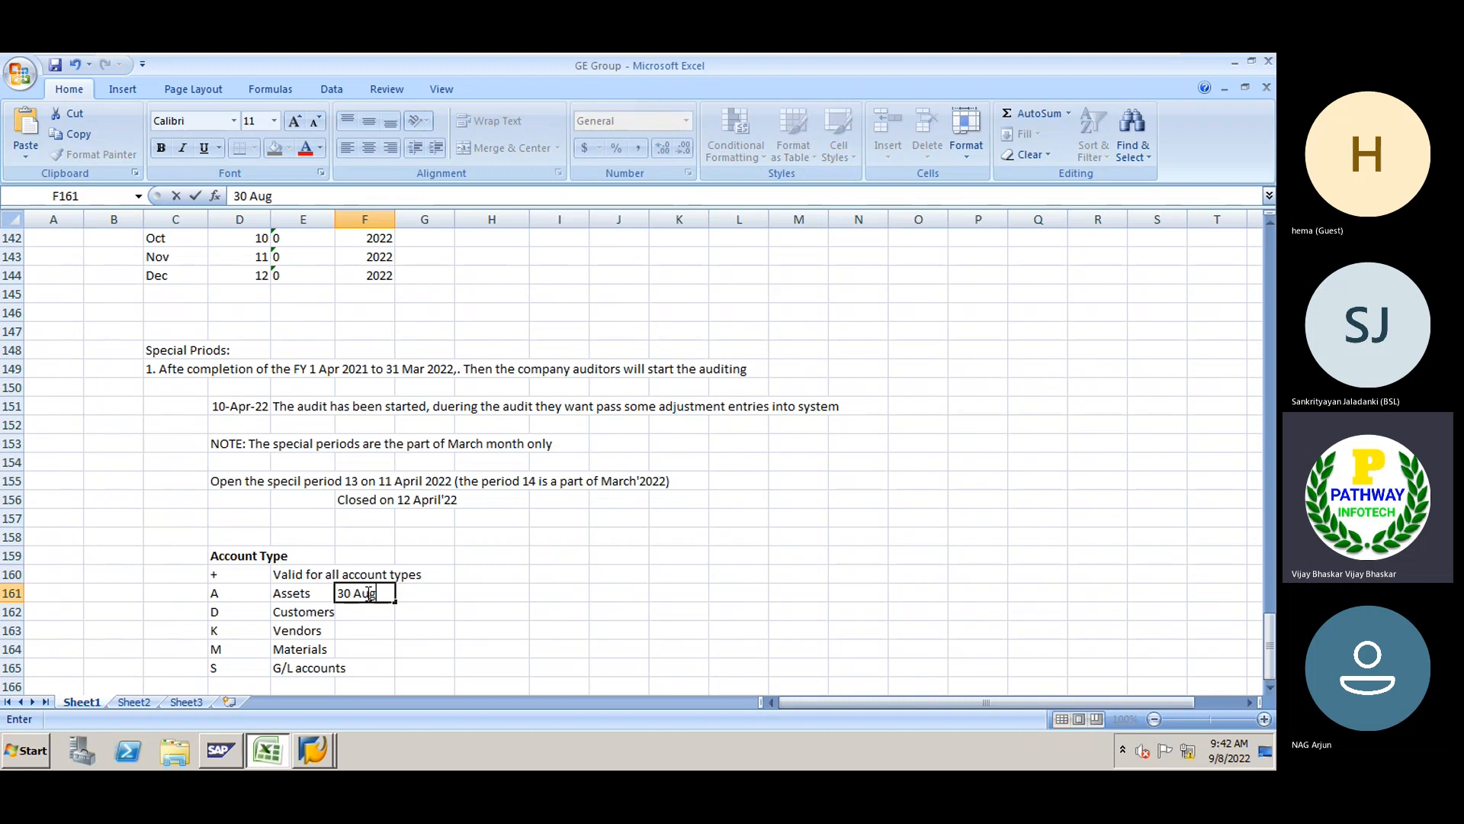
{"action": "type", "text": " 2022"}
{"action": "key", "text": "Return"}
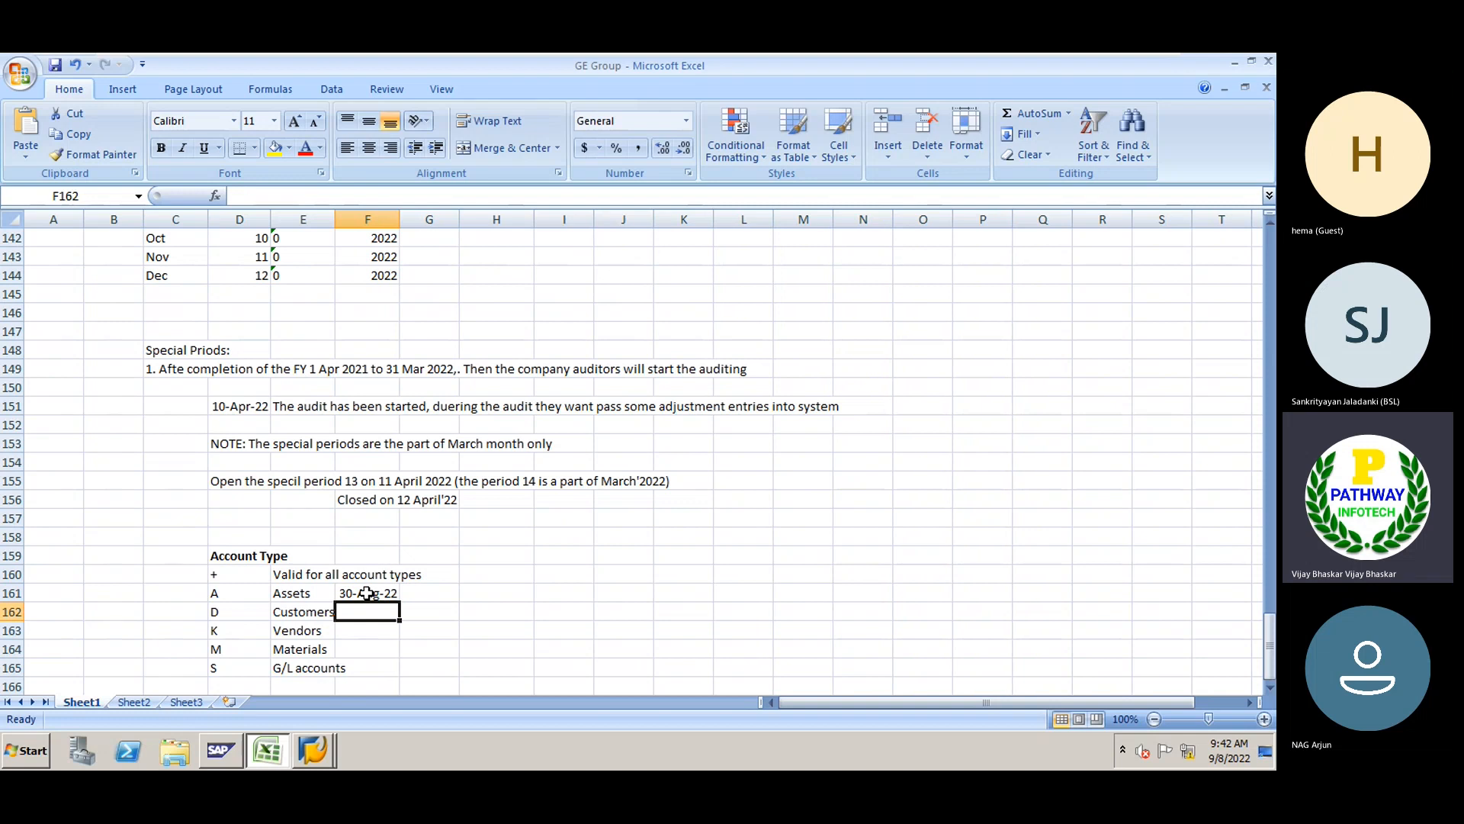
{"action": "key", "text": "ctrl+d"}
{"action": "key", "text": "Return"}
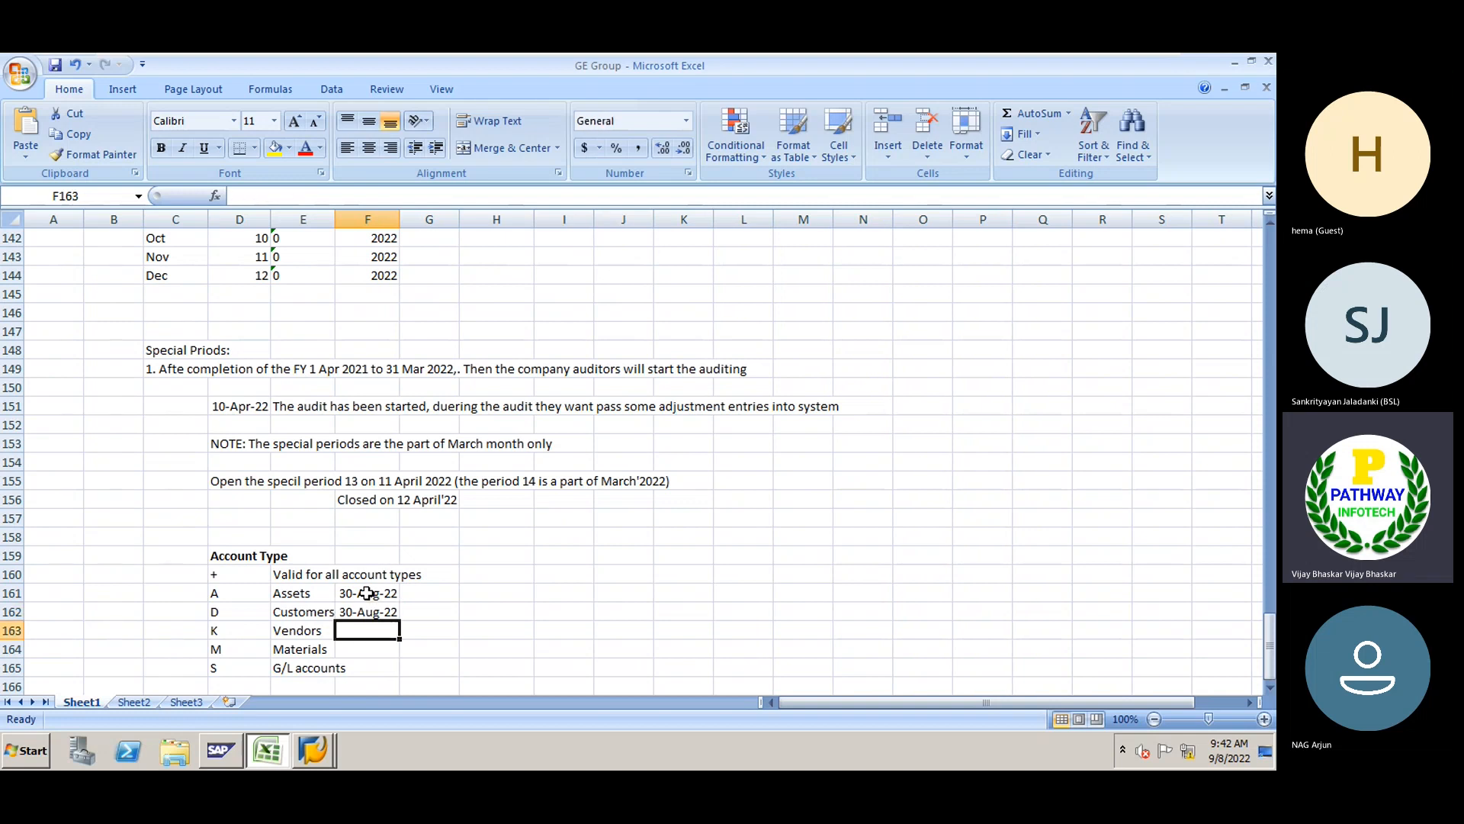
{"action": "key", "text": "ctrl+d"}
{"action": "key", "text": "Return"}
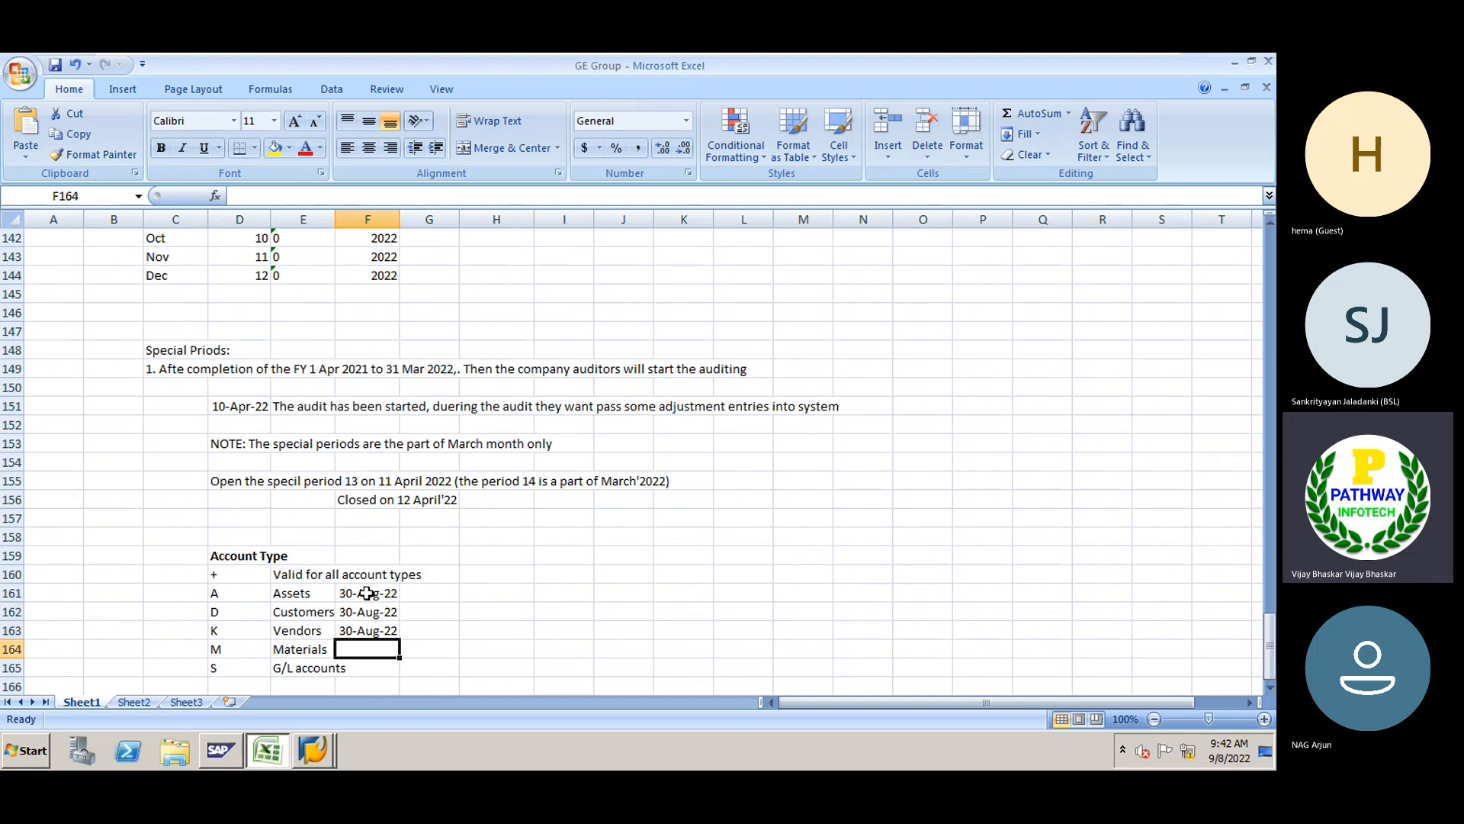
{"action": "key", "text": "ctrl+d"}
{"action": "key", "text": "Return"}
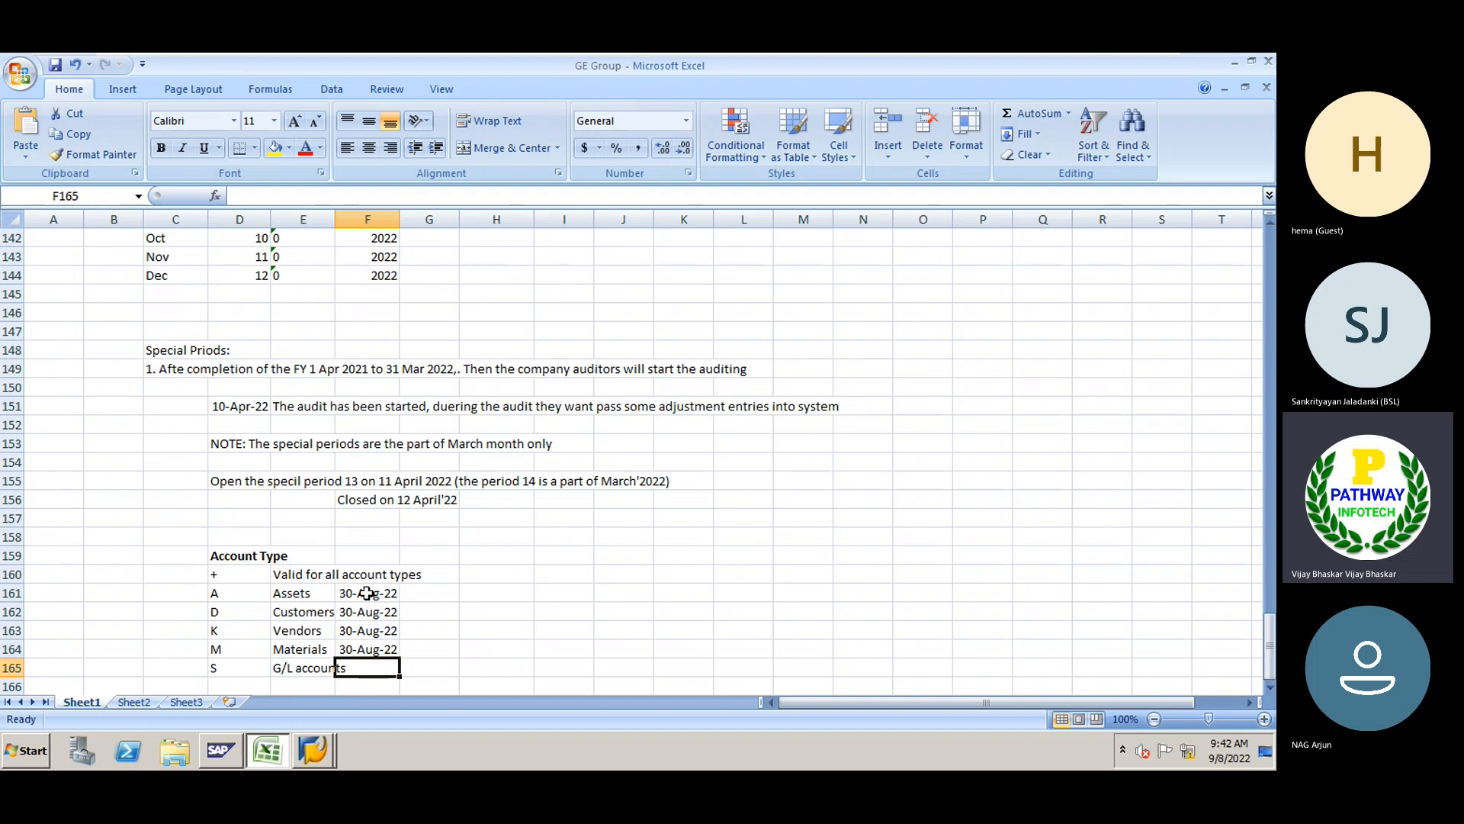
Enter the date 10 Sep 2022 beside G/L accounts in cell F165
{"action": "type", "text": "10"}
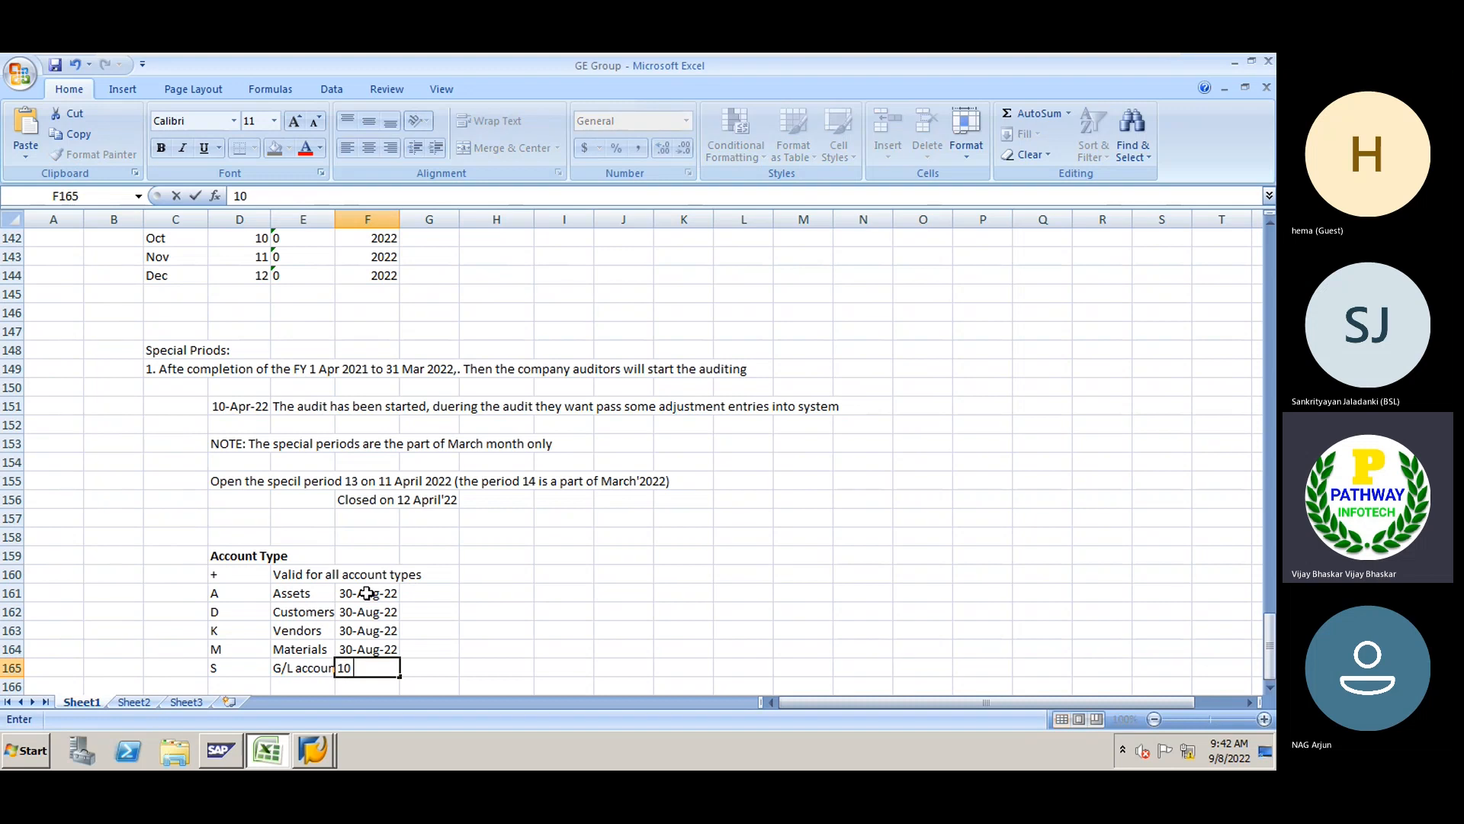
{"action": "type", "text": " Sep 2022"}
{"action": "key", "text": "Return"}
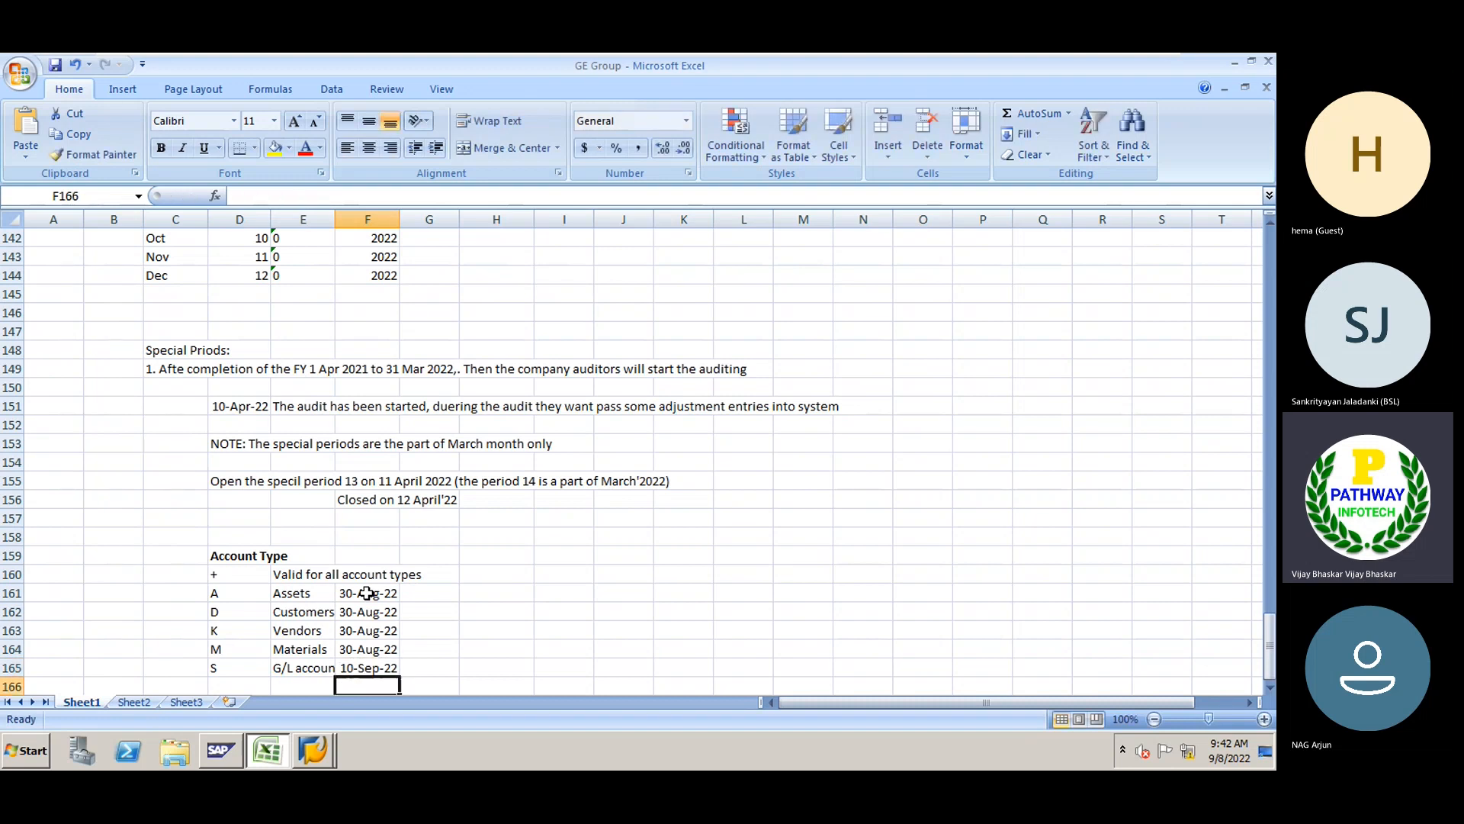
{"action": "left_click", "coordinate": [358, 669]}
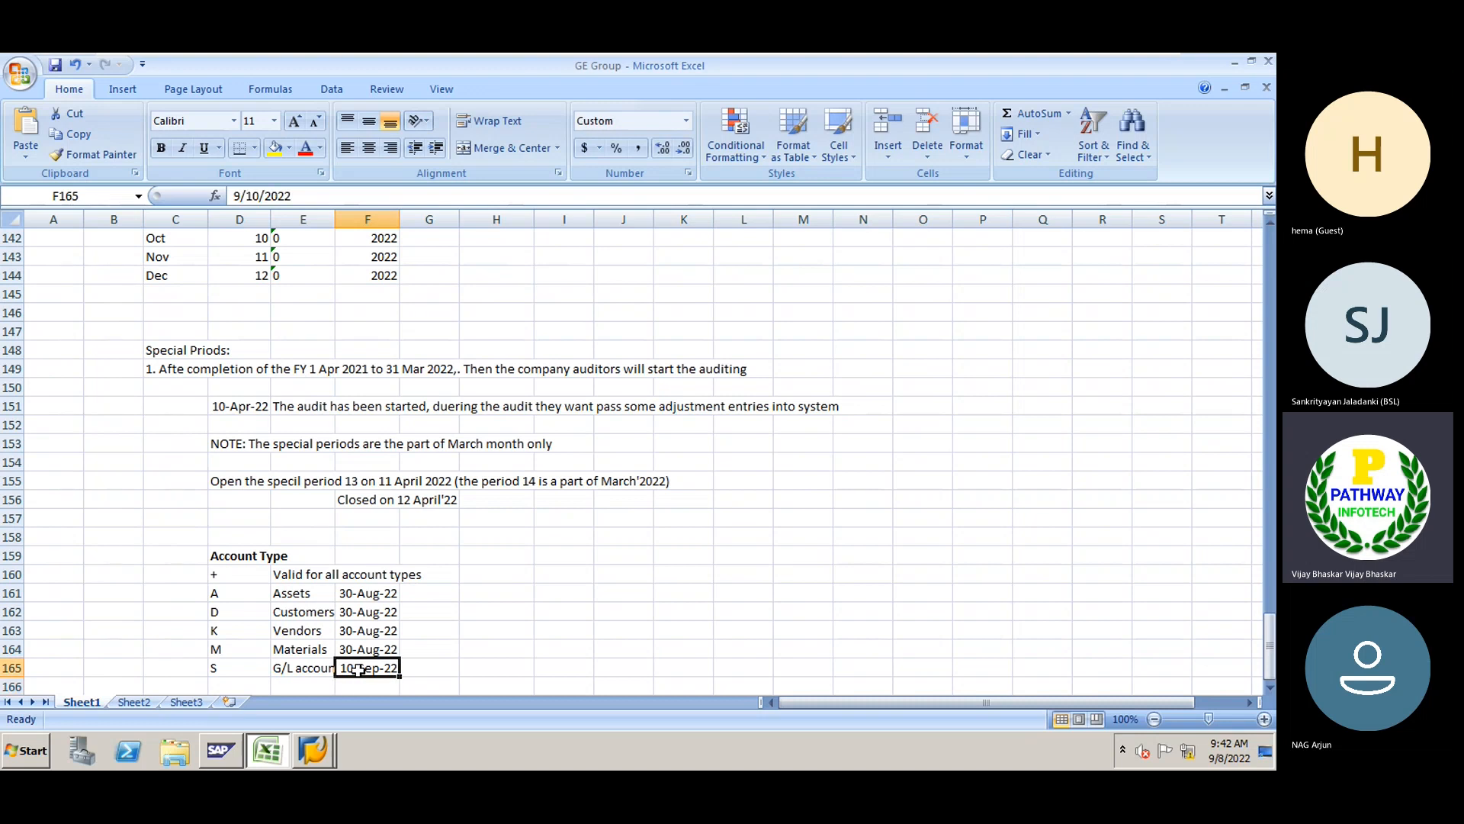
{"action": "left_click_drag", "start_coordinate": [212, 669], "coordinate": [360, 669]}
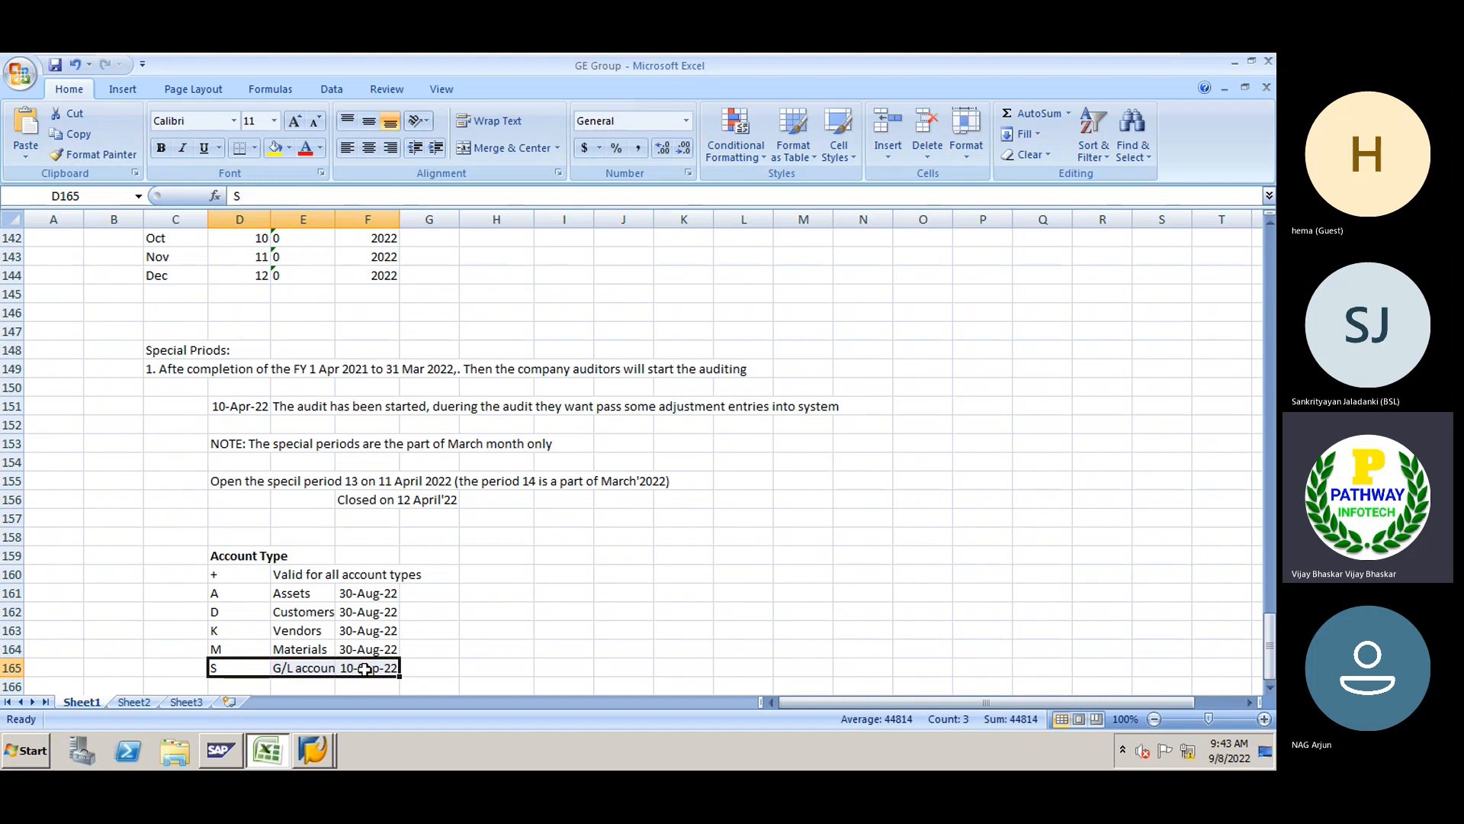
{"action": "left_click", "coordinate": [361, 668]}
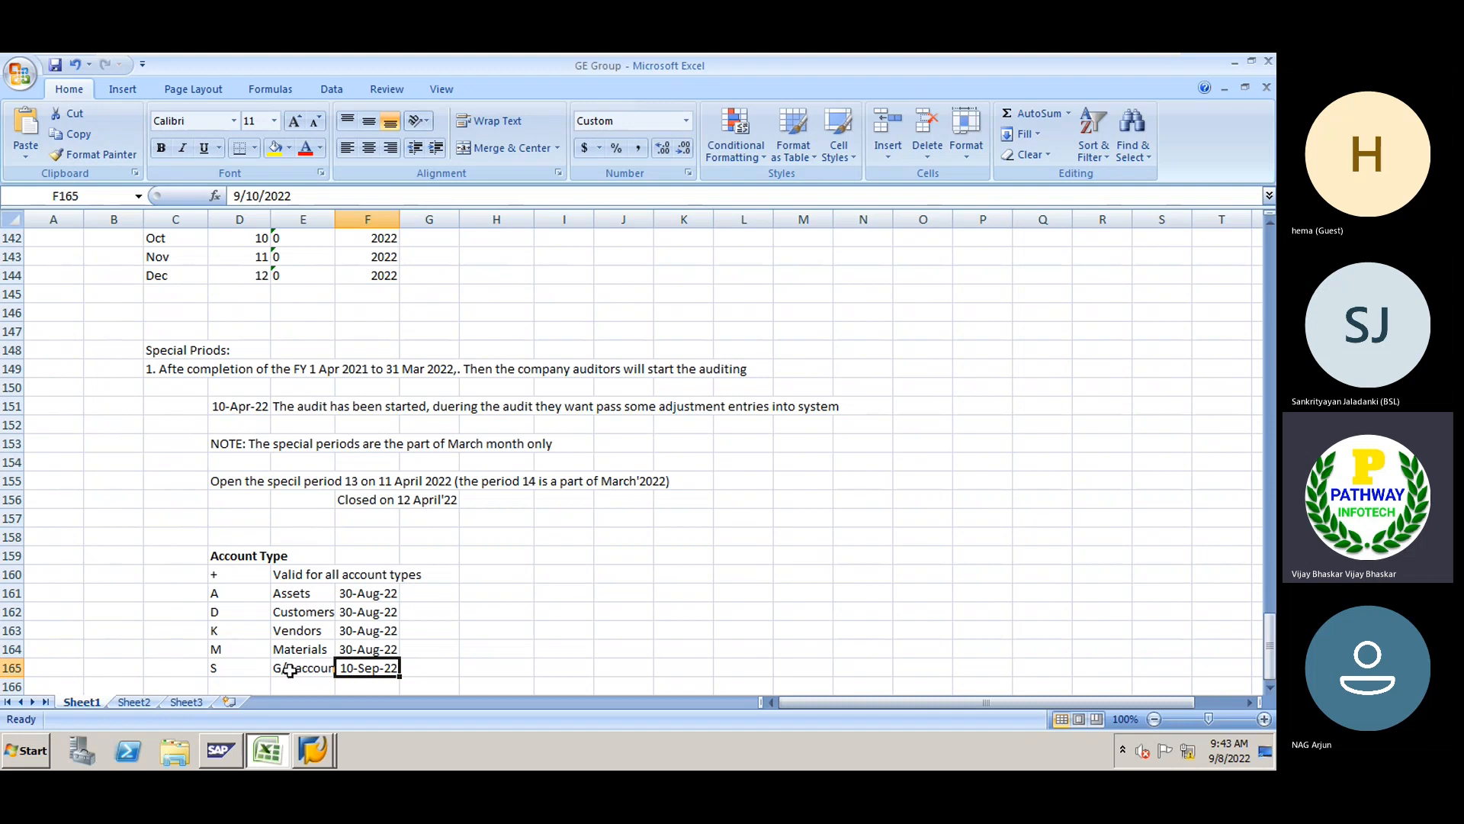
{"action": "left_click", "coordinate": [424, 671]}
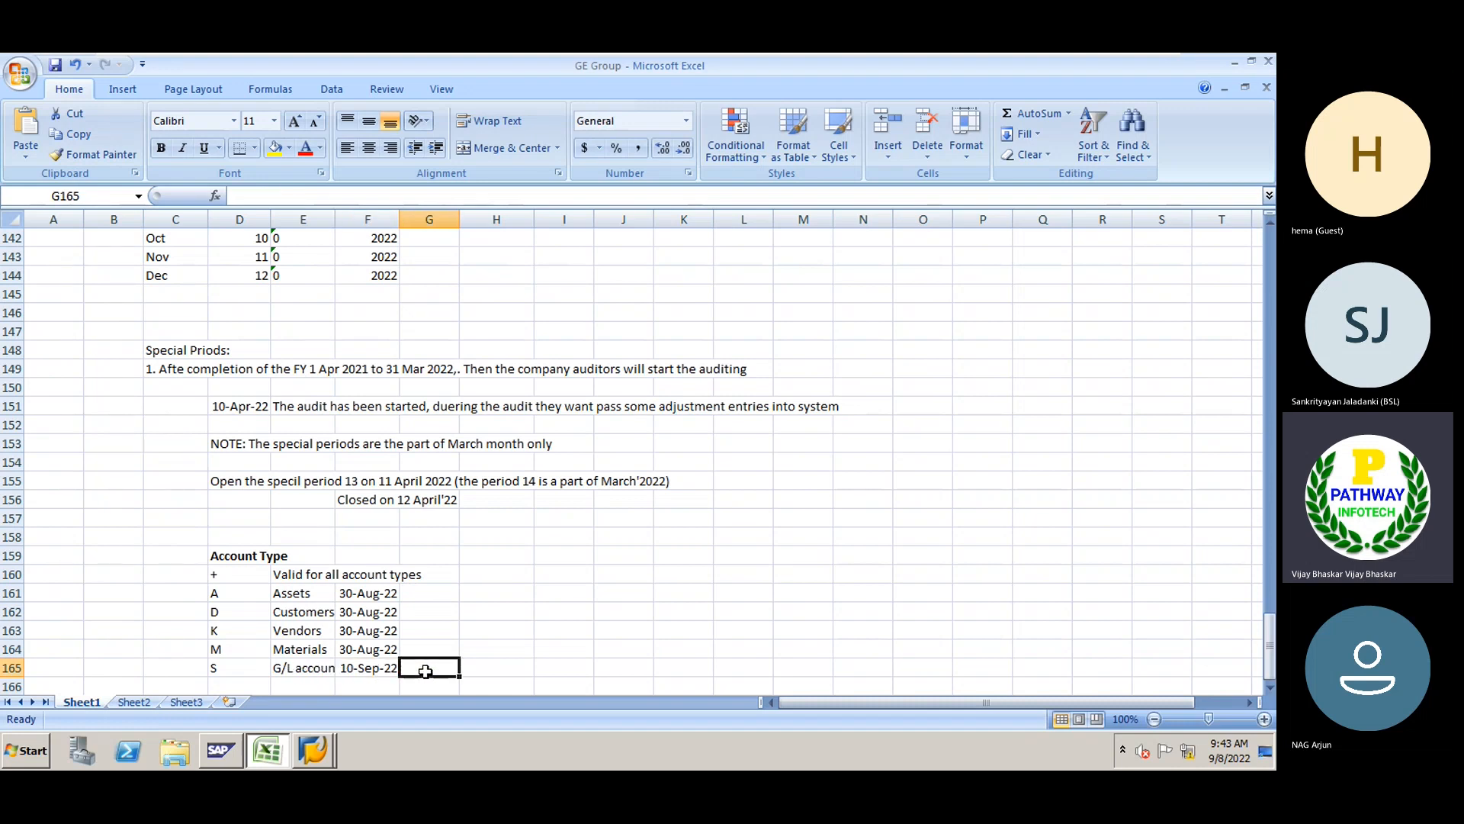
Change the date beside Assets in F161 to 31 Aug 2022 and fill it down for Customers, Vendors, and Materials
{"action": "left_click_drag", "start_coordinate": [359, 585], "coordinate": [359, 643]}
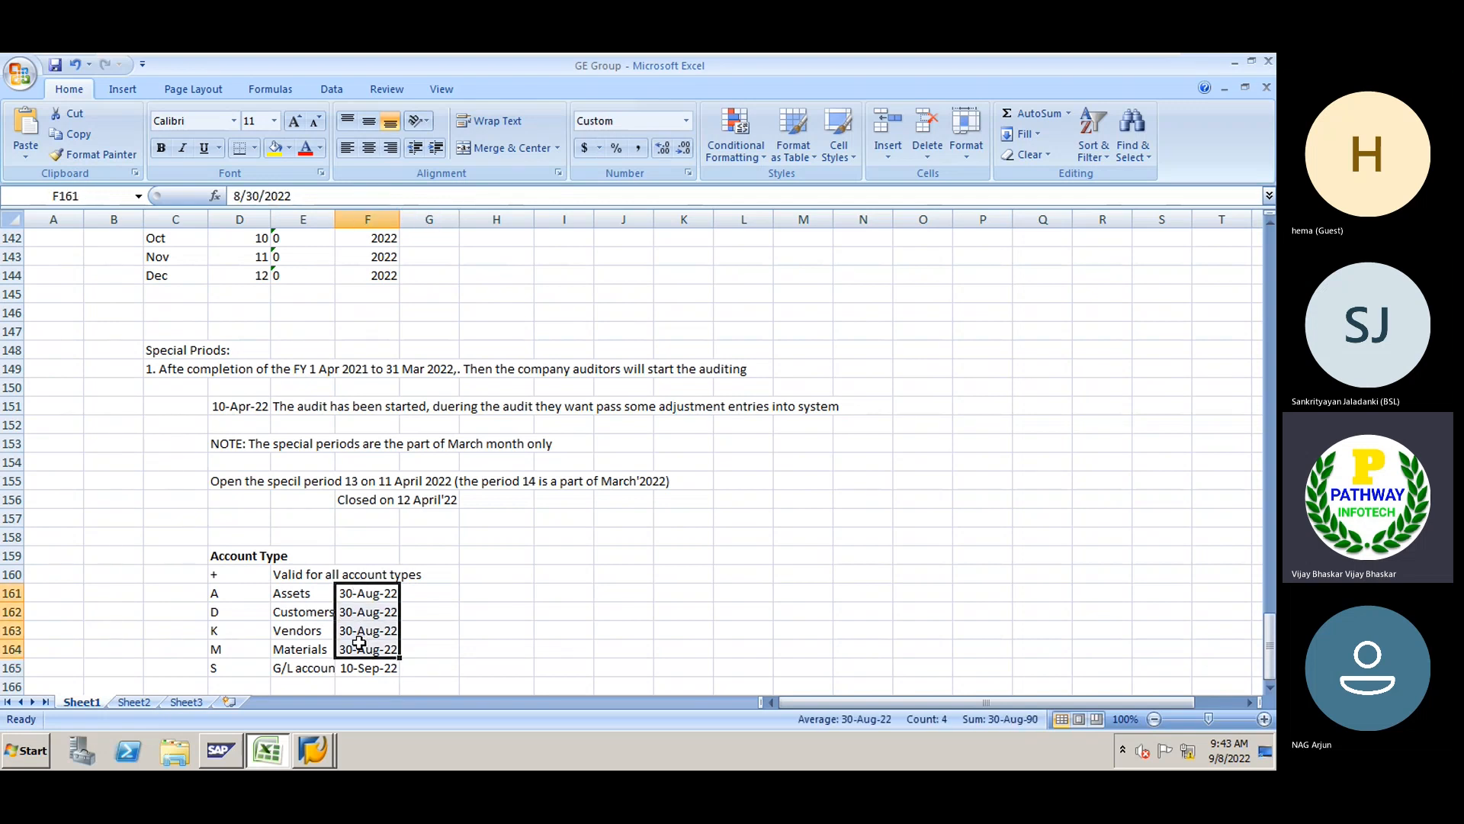
{"action": "double_click", "coordinate": [349, 589]}
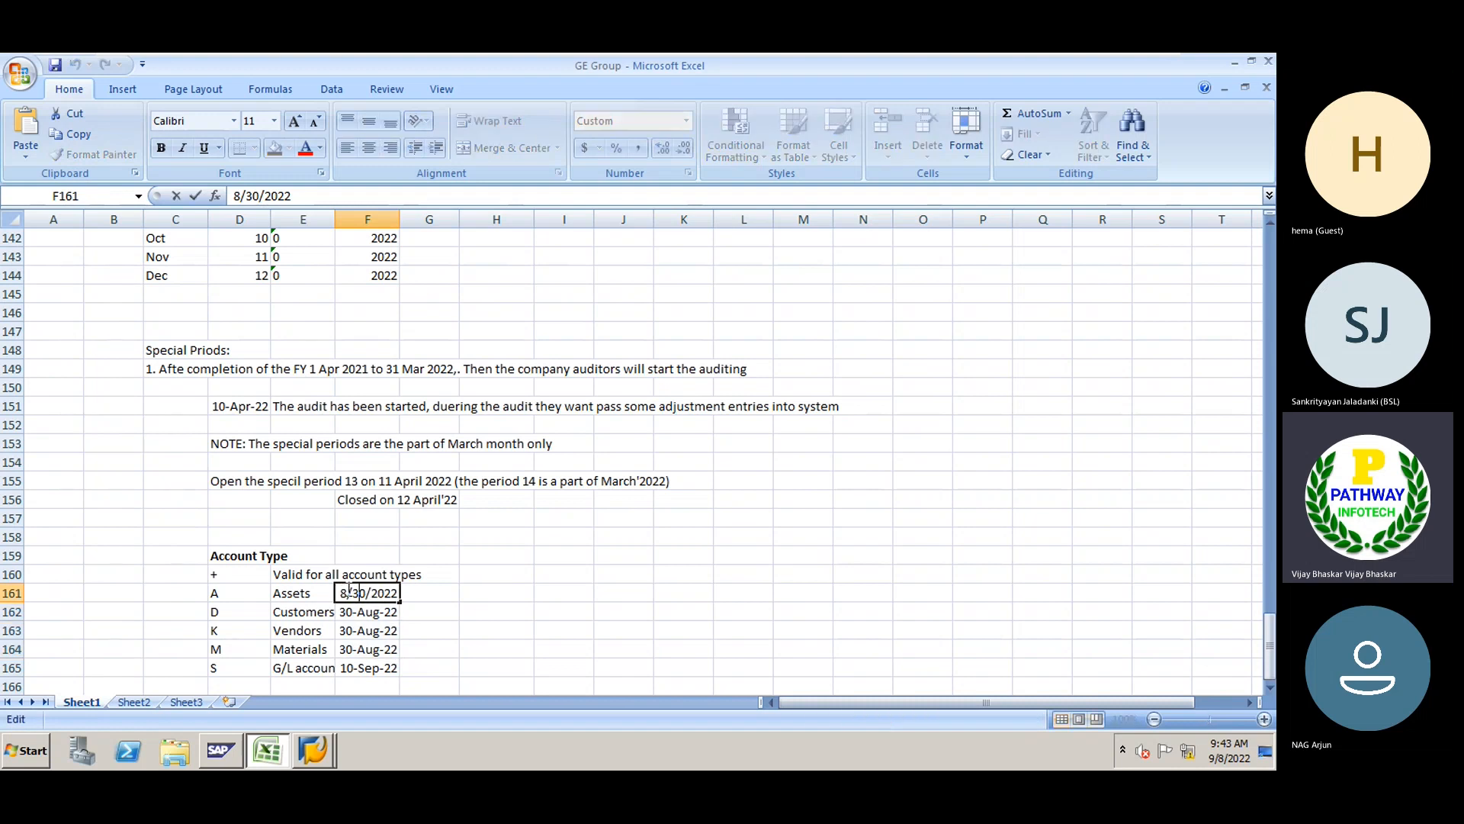
{"action": "key", "text": "Delete"}
{"action": "type", "text": "1"}
{"action": "key", "text": "Return"}
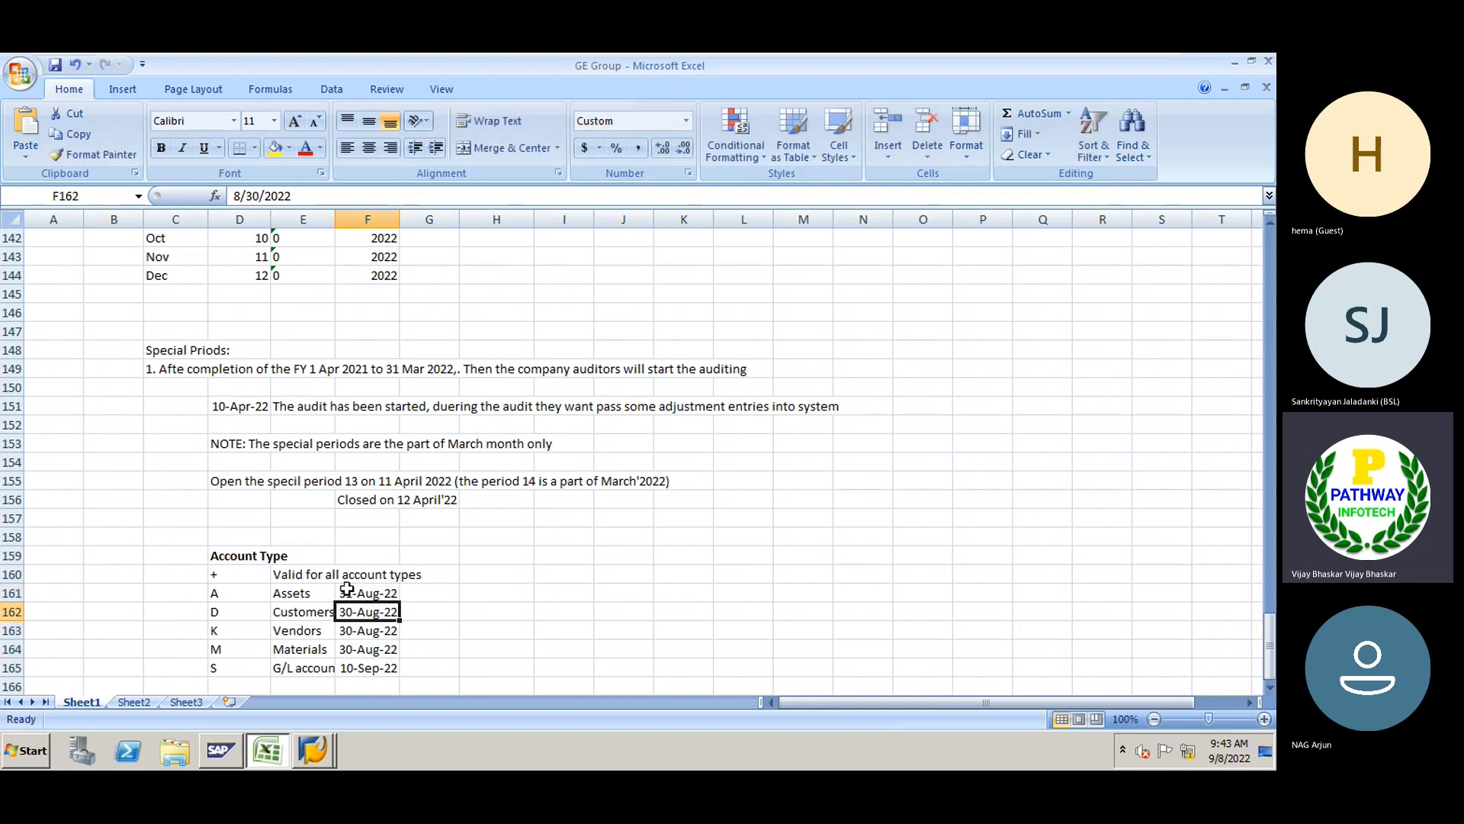
{"action": "left_click_drag", "start_coordinate": [347, 590], "coordinate": [366, 650]}
{"action": "key", "text": "ctrl+d"}
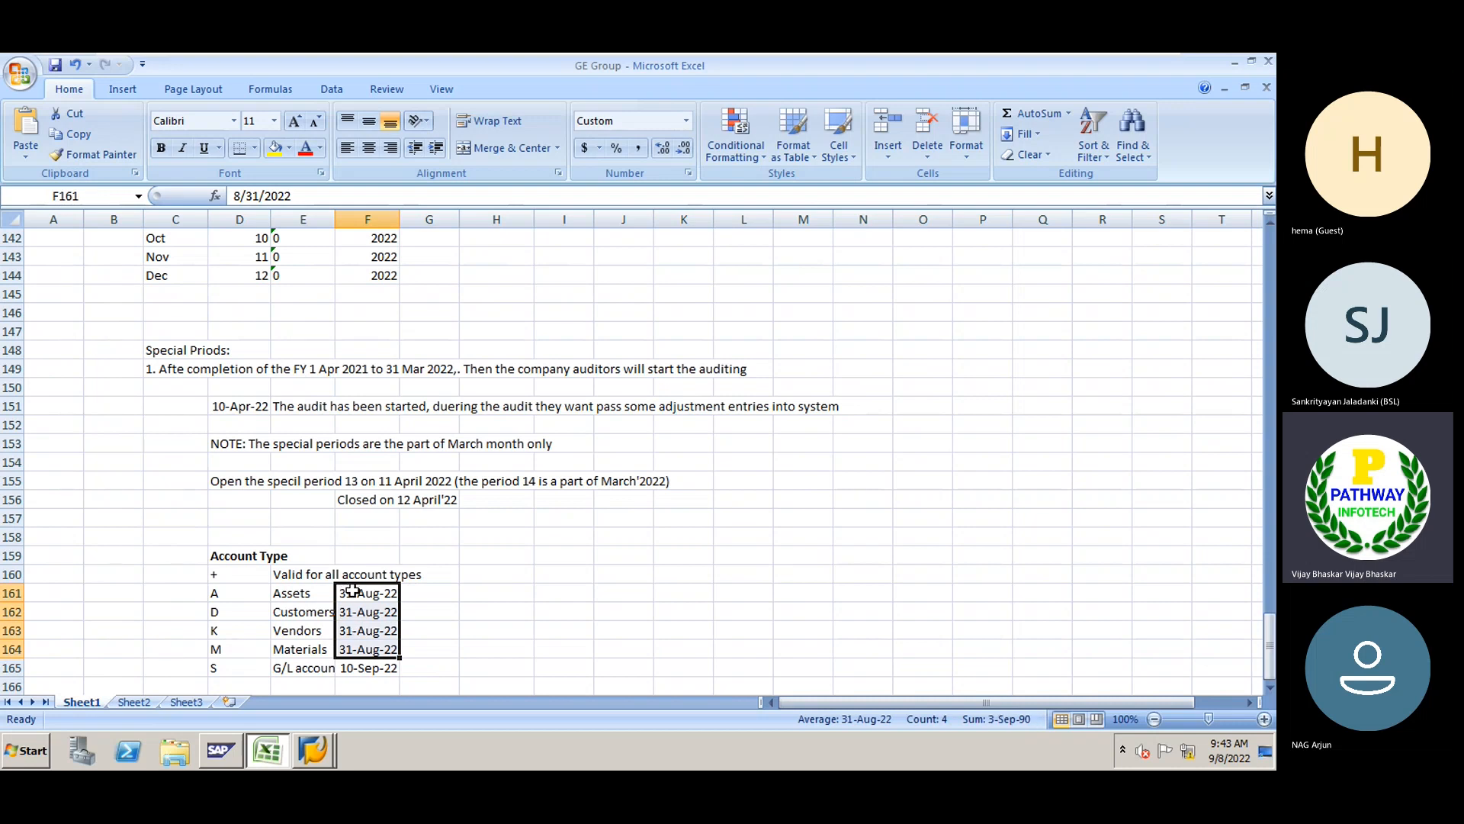
{"action": "left_click", "coordinate": [507, 624]}
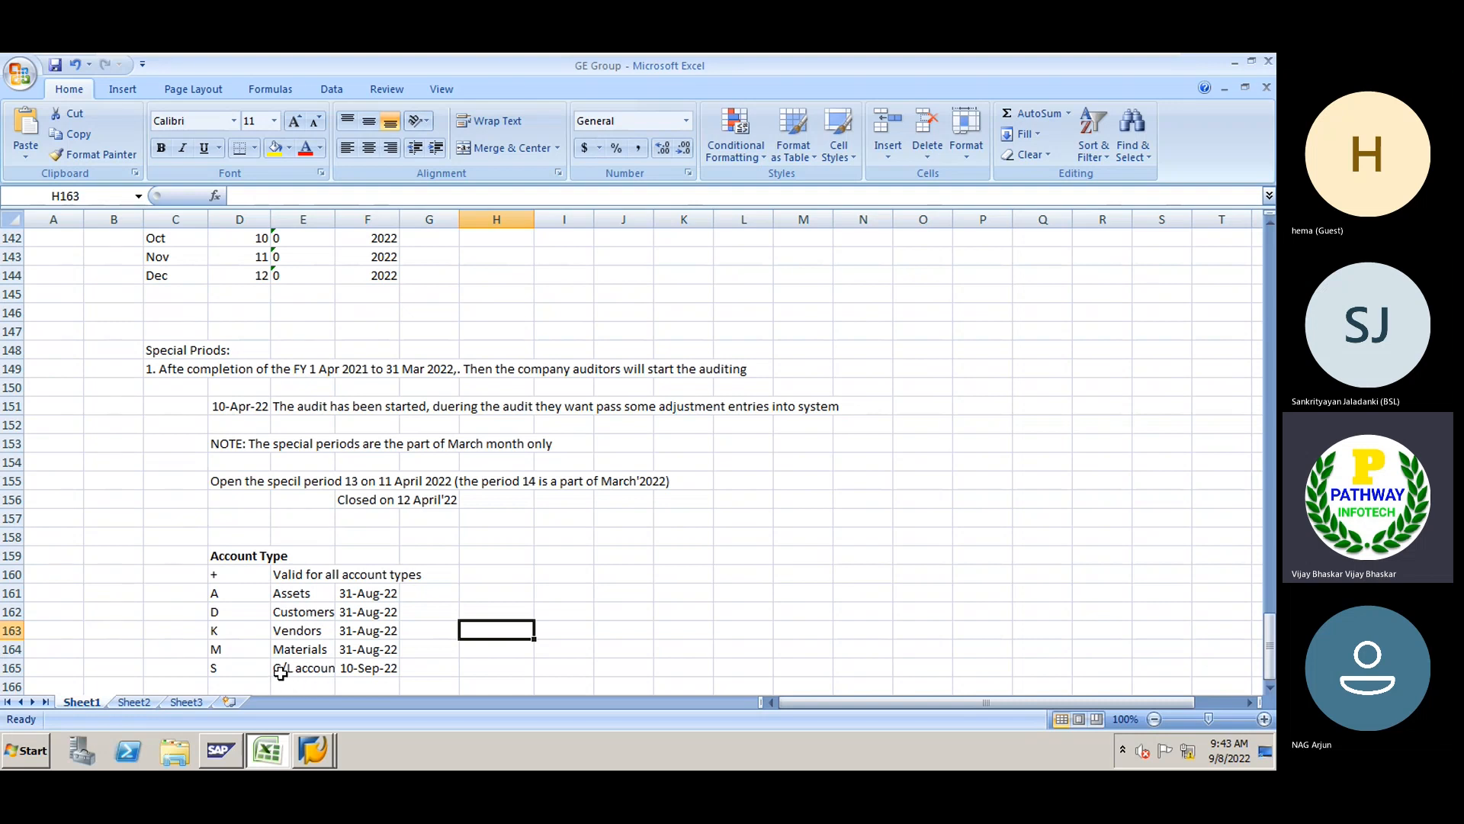
{"action": "left_click", "coordinate": [281, 672]}
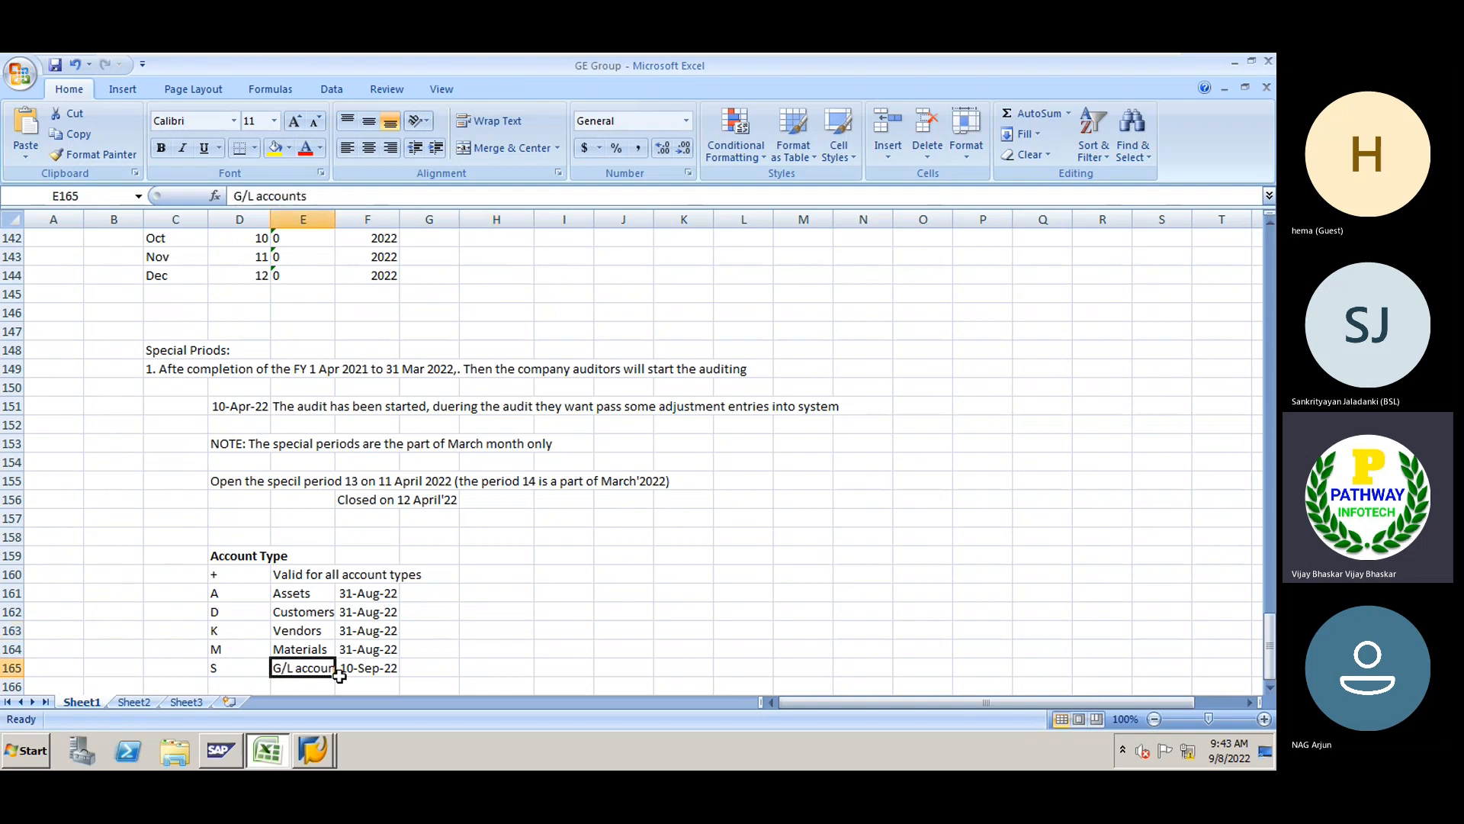
{"action": "left_click", "coordinate": [376, 671]}
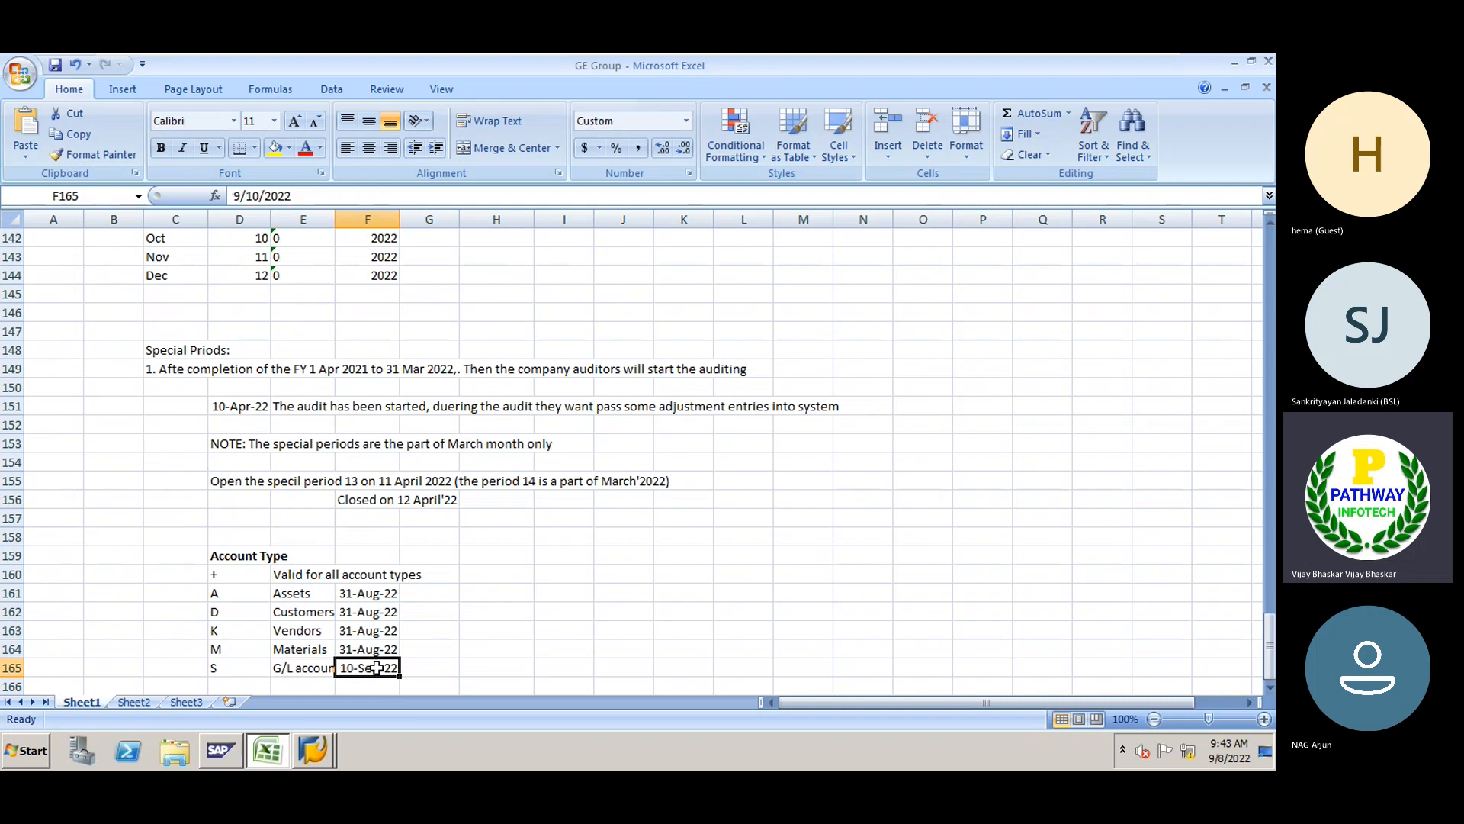
Enter the date 31 Aug 2022 in cell G160 for the + (Valid for all account types) row
{"action": "left_click", "coordinate": [229, 574]}
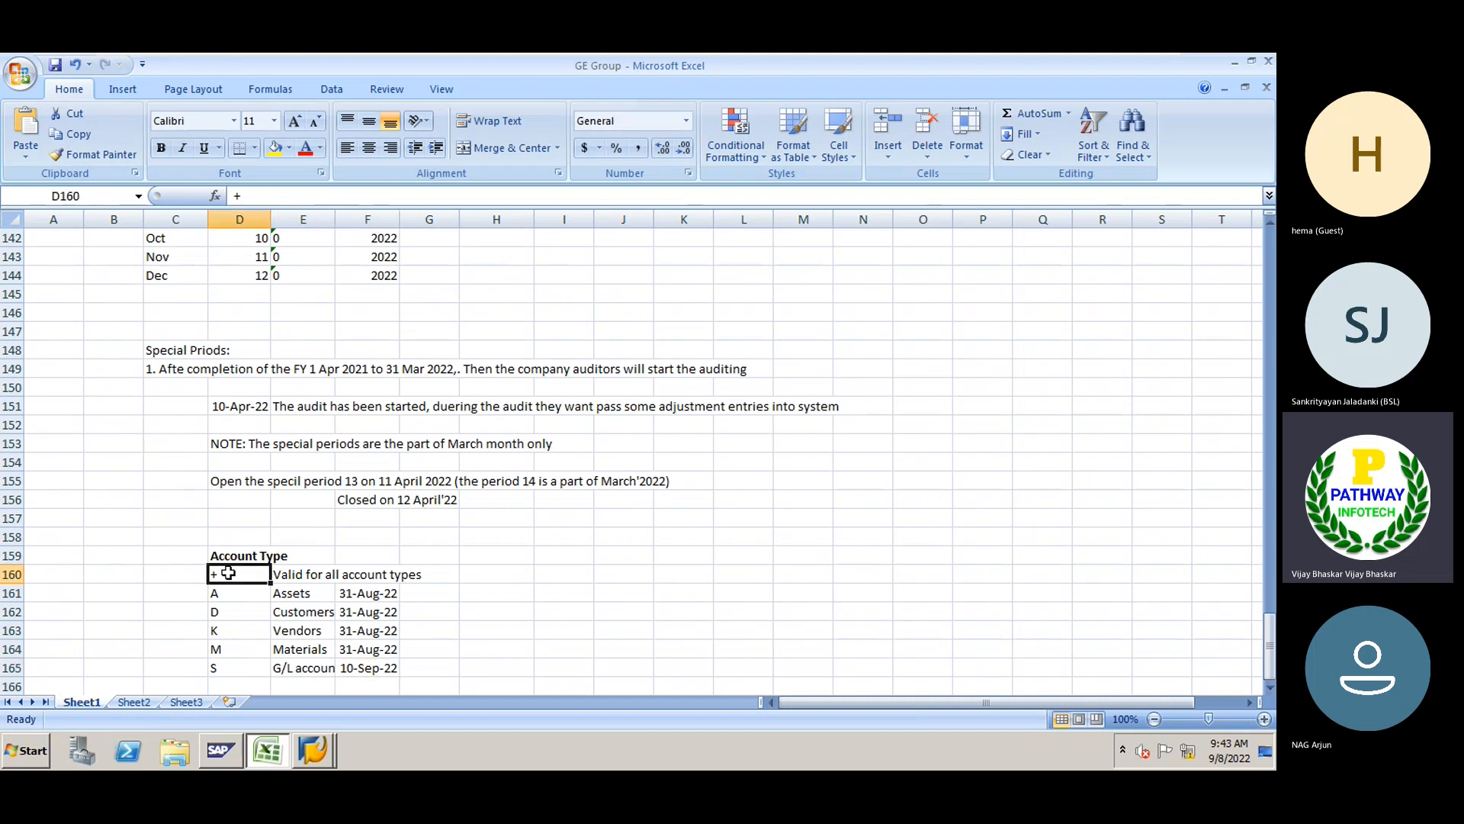
{"action": "left_click", "coordinate": [437, 573]}
{"action": "type", "text": "31 Au"}
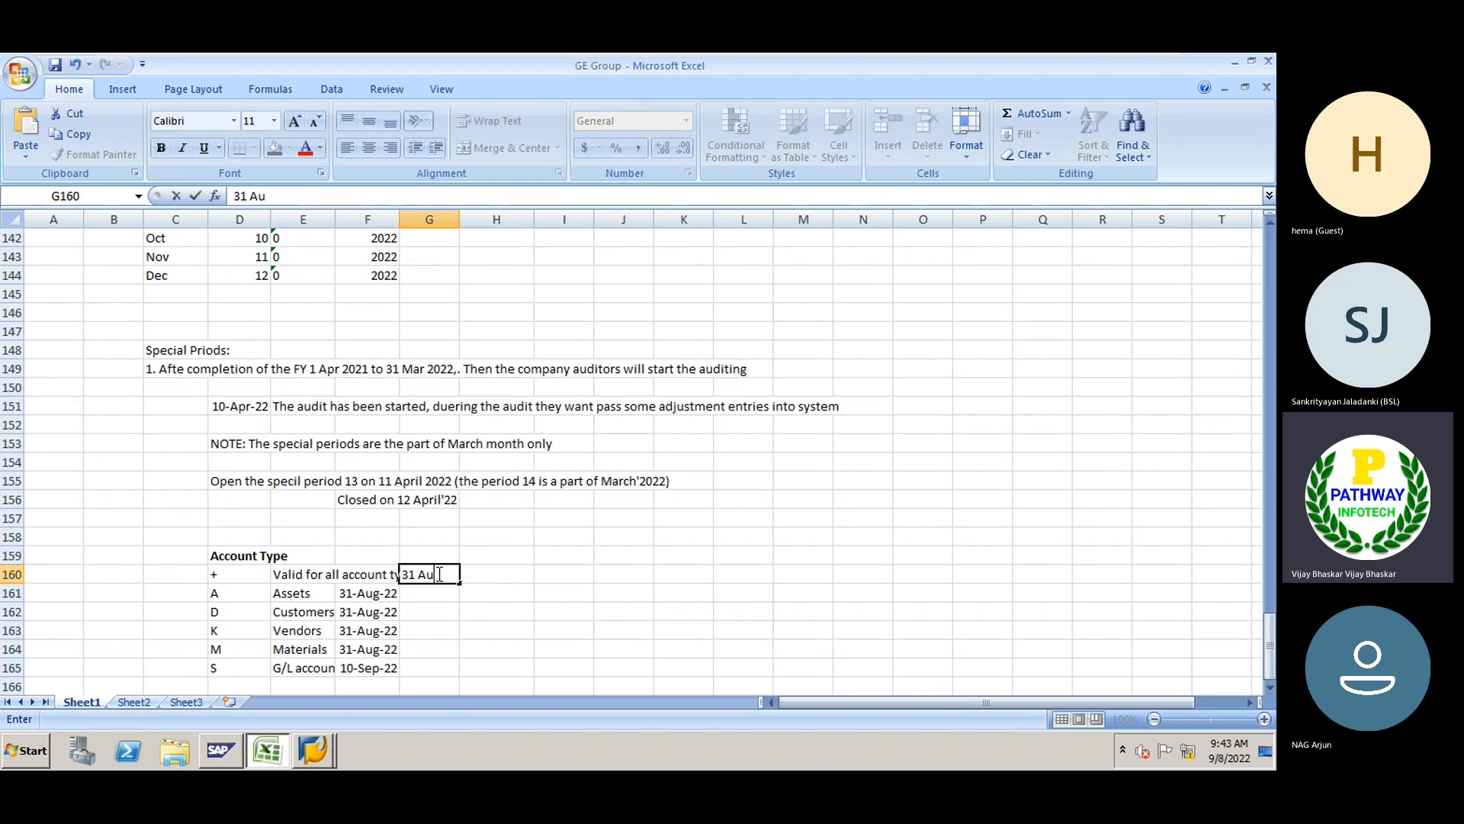
{"action": "type", "text": "g 22"}
{"action": "key", "text": "Tab"}
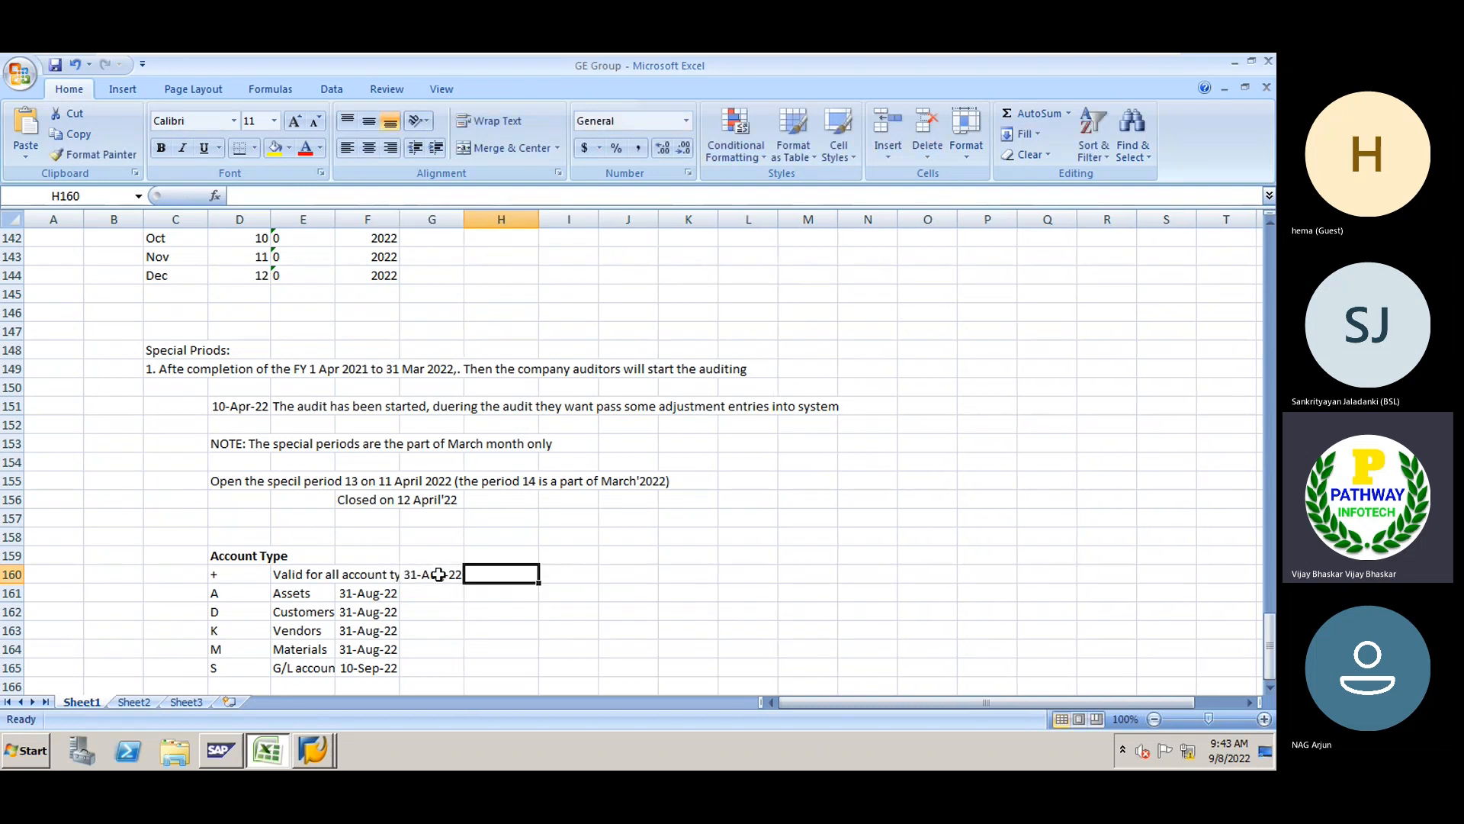
{"action": "left_click", "coordinate": [11, 595]}
{"action": "left_click_drag", "start_coordinate": [11, 600], "coordinate": [17, 662]}
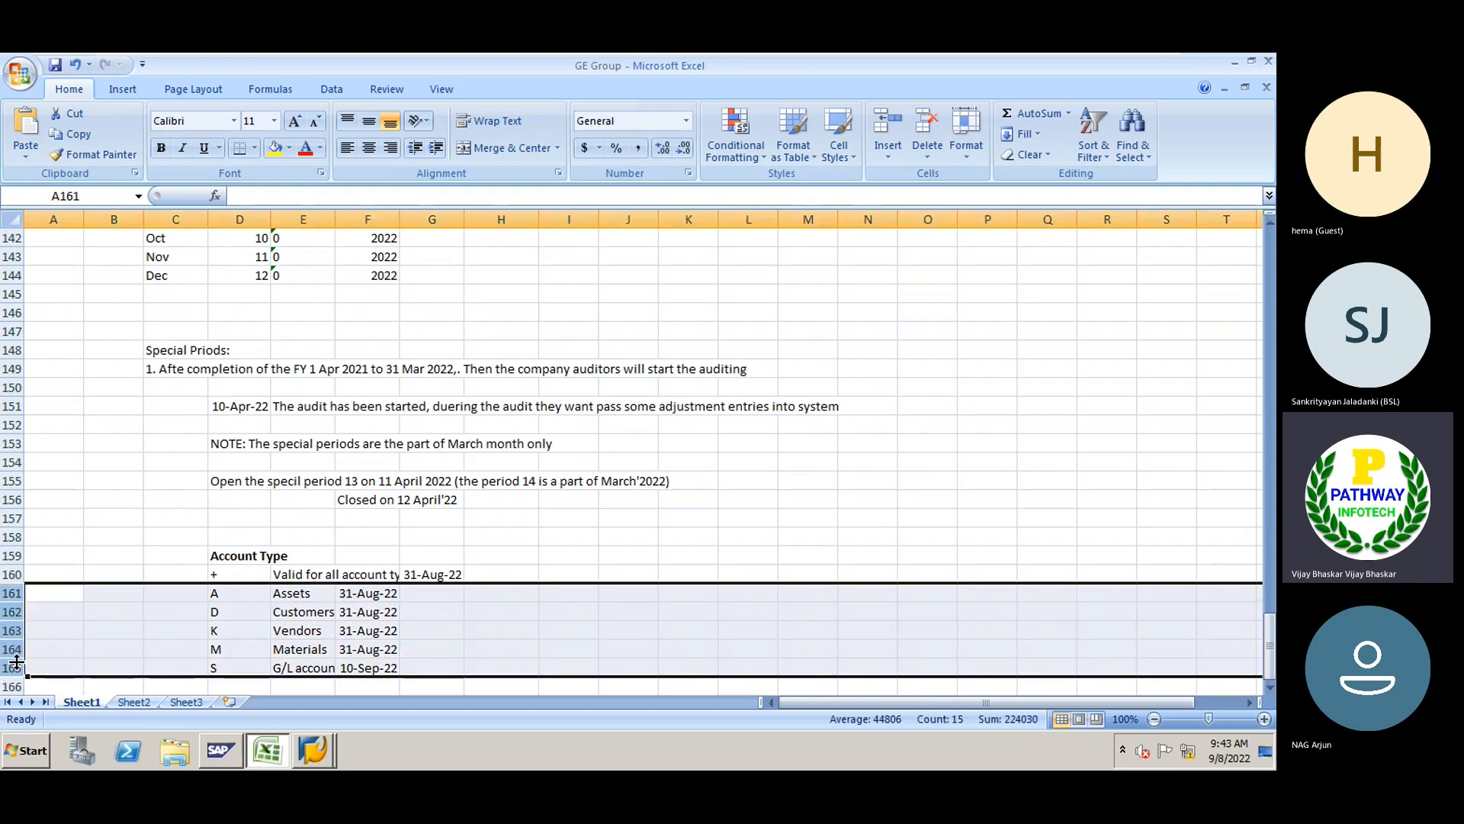
{"action": "left_click", "coordinate": [236, 576]}
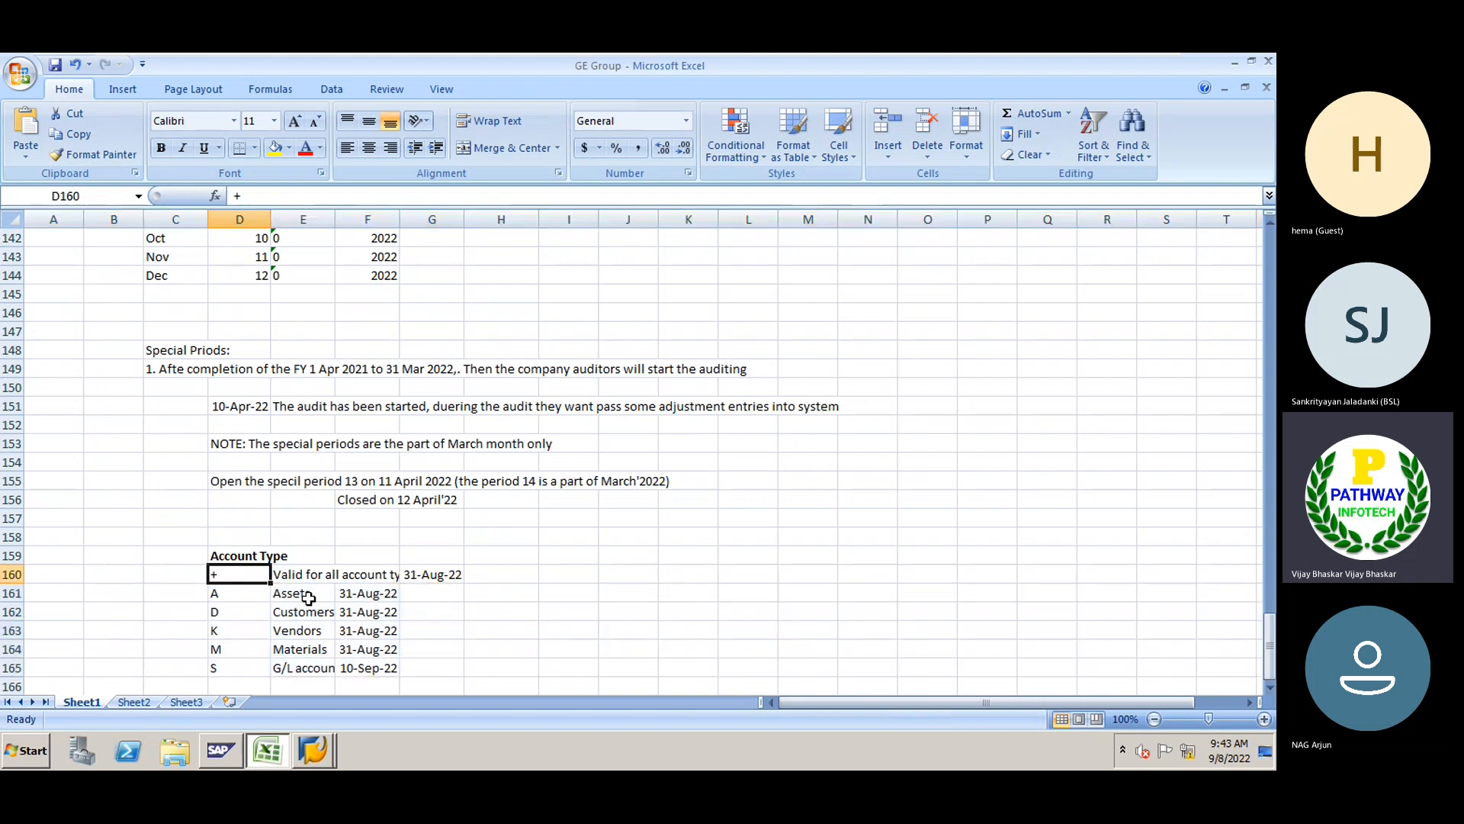
{"action": "left_click", "coordinate": [431, 576]}
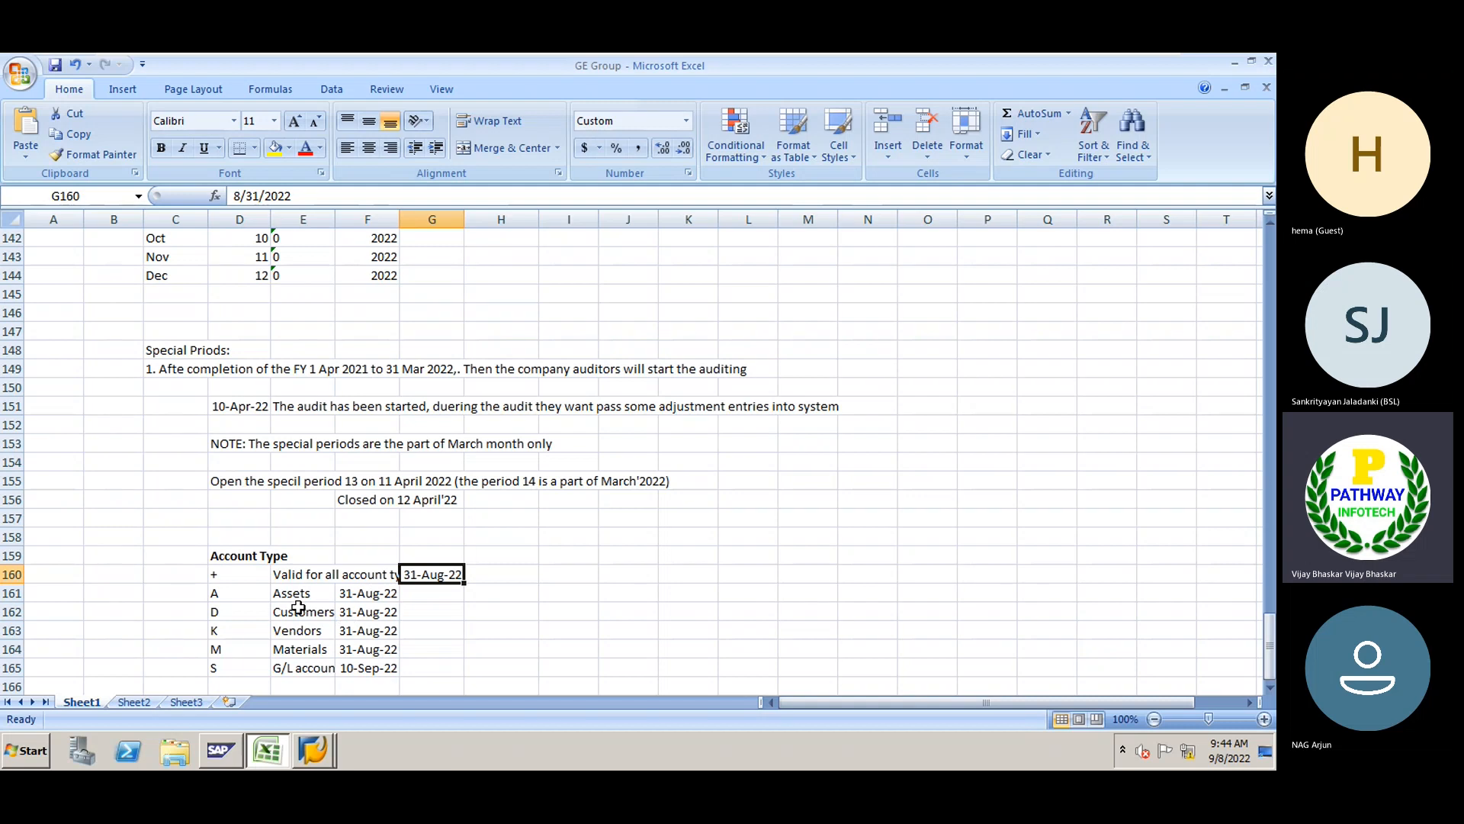
{"action": "left_click_drag", "start_coordinate": [277, 593], "coordinate": [352, 649]}
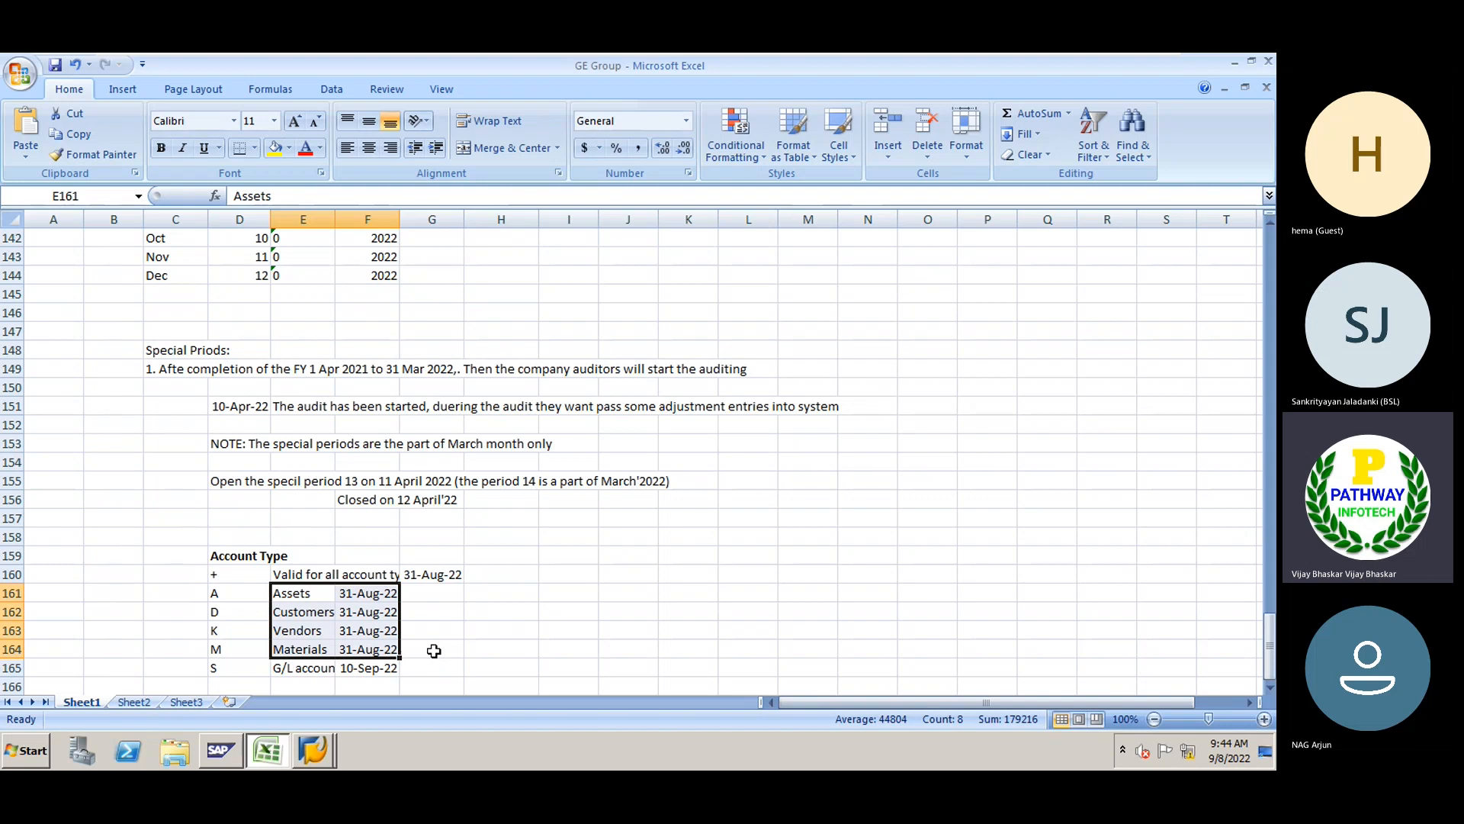
{"action": "left_click", "coordinate": [292, 669]}
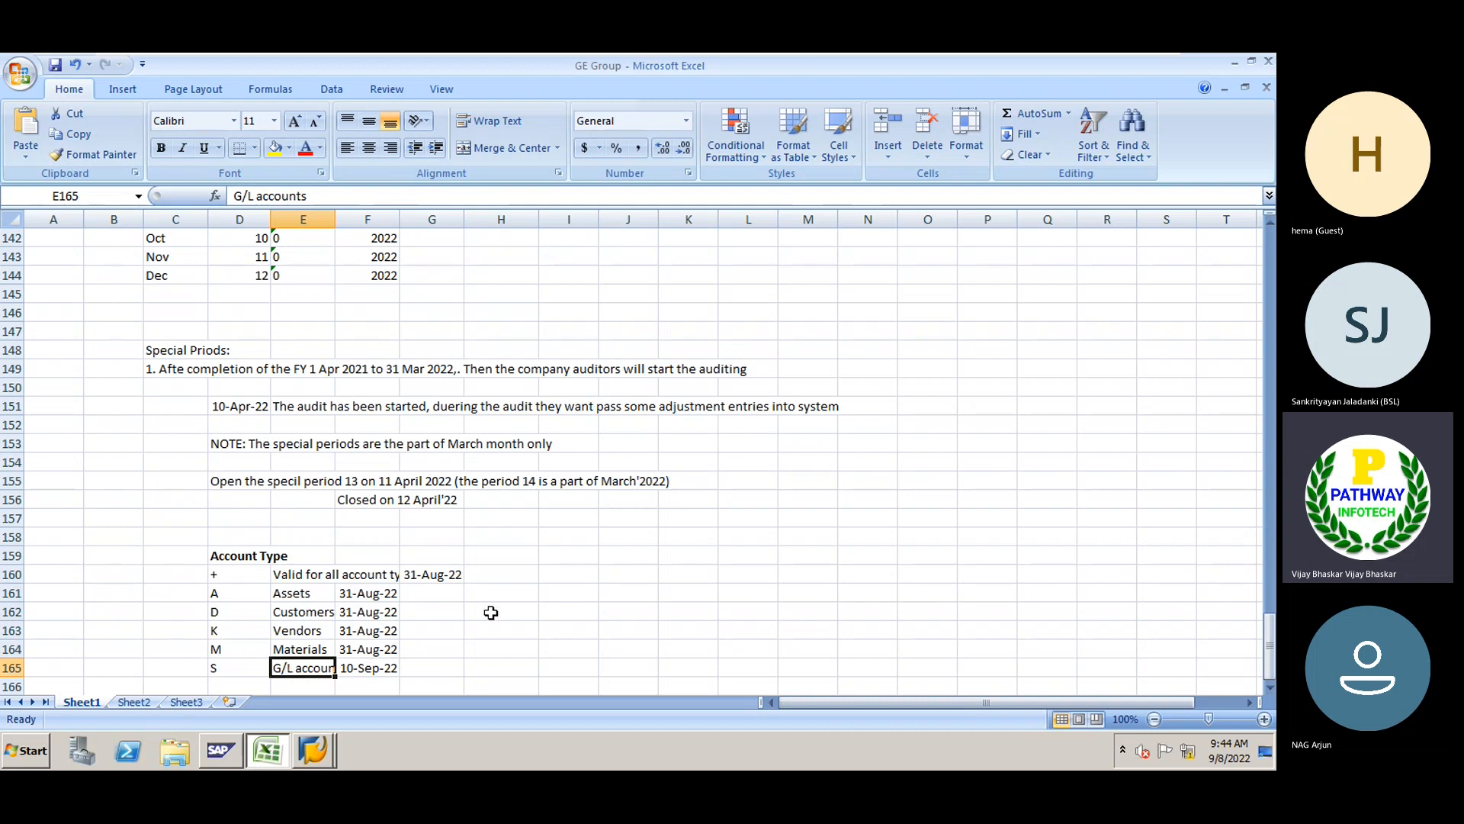
Switch back to SAP and choose + (Valid for all account types) as the account type of the GE entry
{"action": "key", "text": "alt+Tab"}
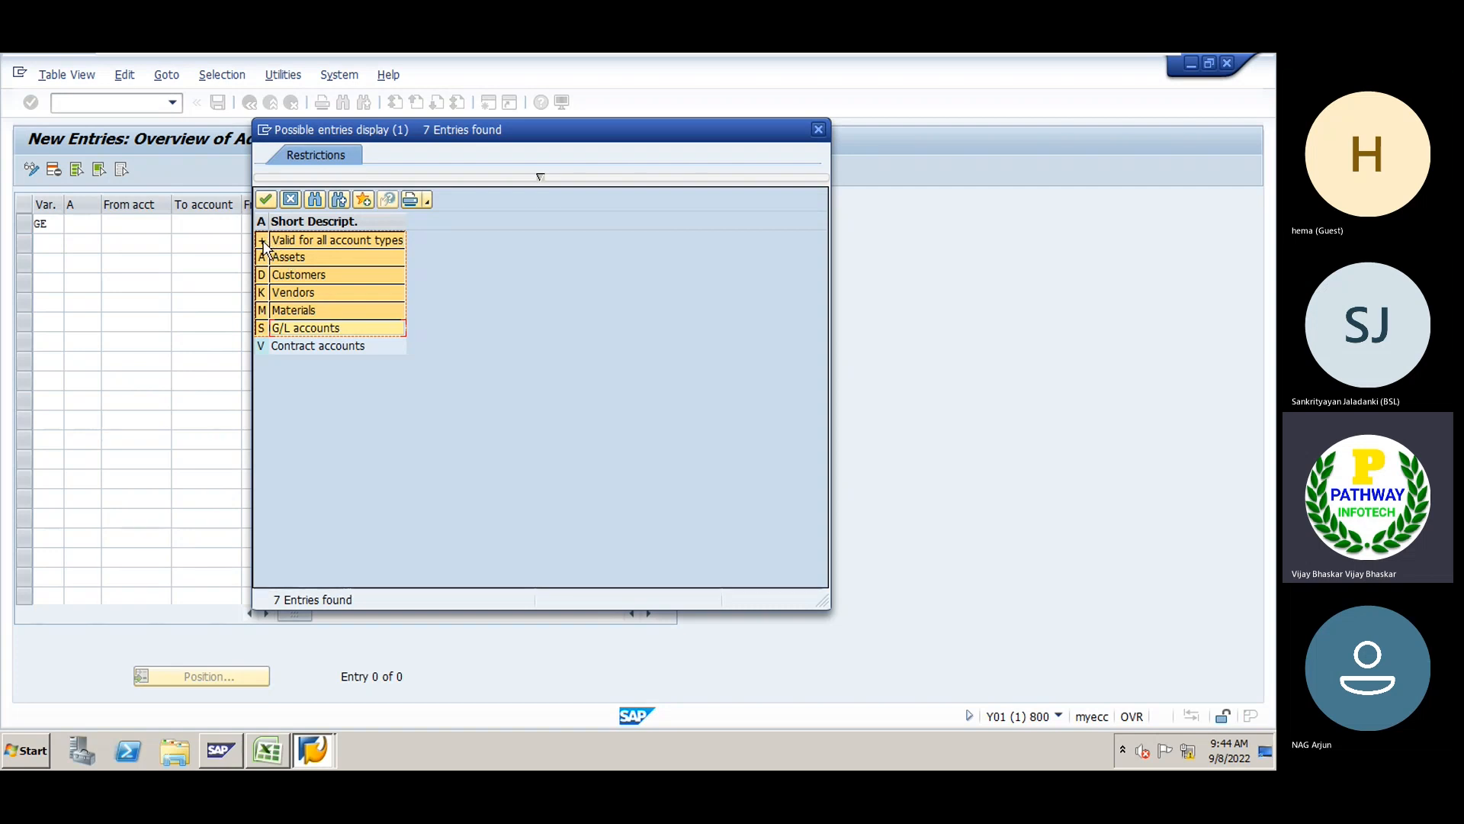
{"action": "double_click", "coordinate": [267, 242]}
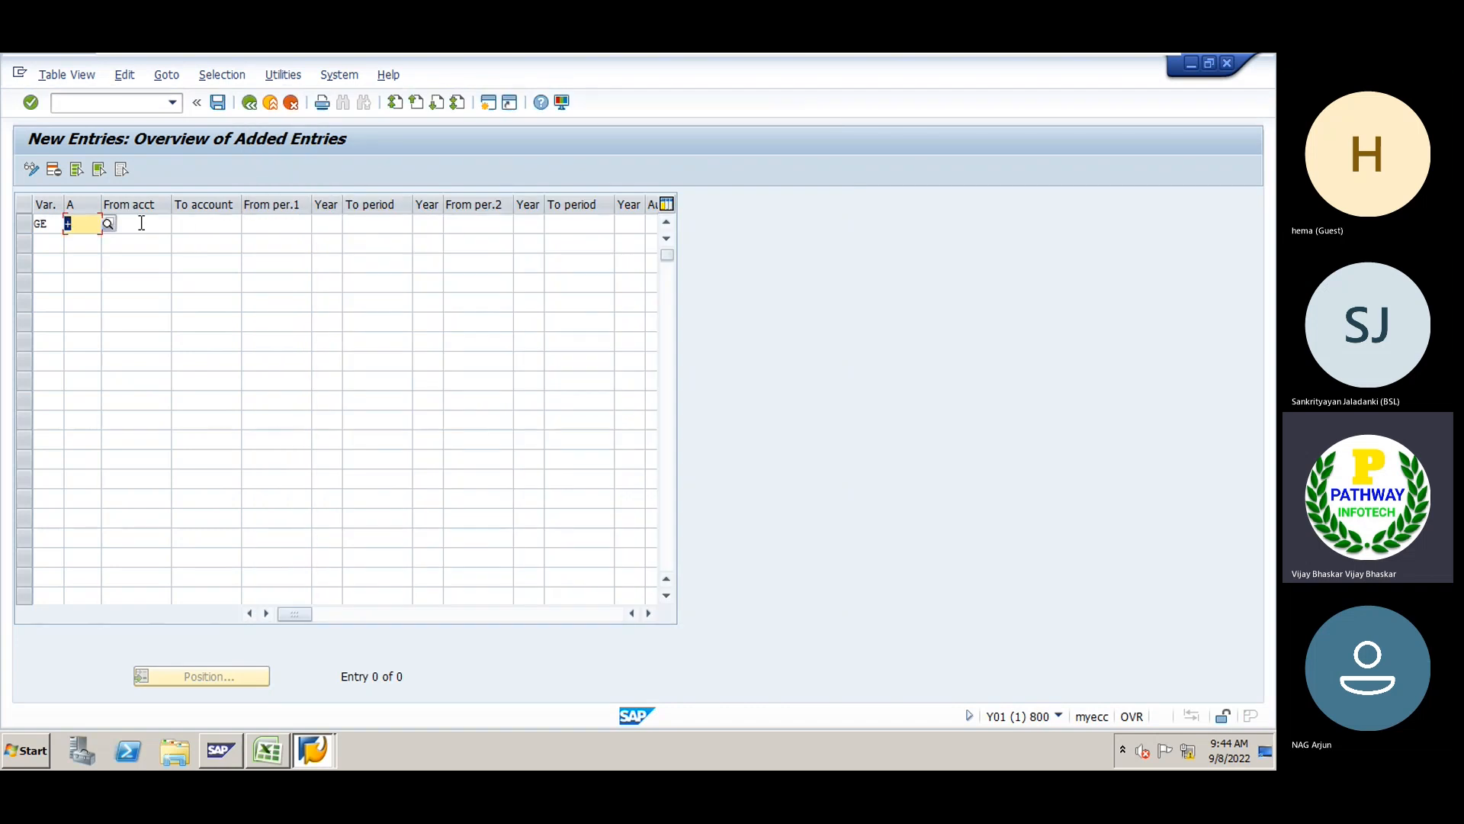
{"action": "left_click", "coordinate": [141, 224]}
{"action": "key", "text": "alt+Tab"}
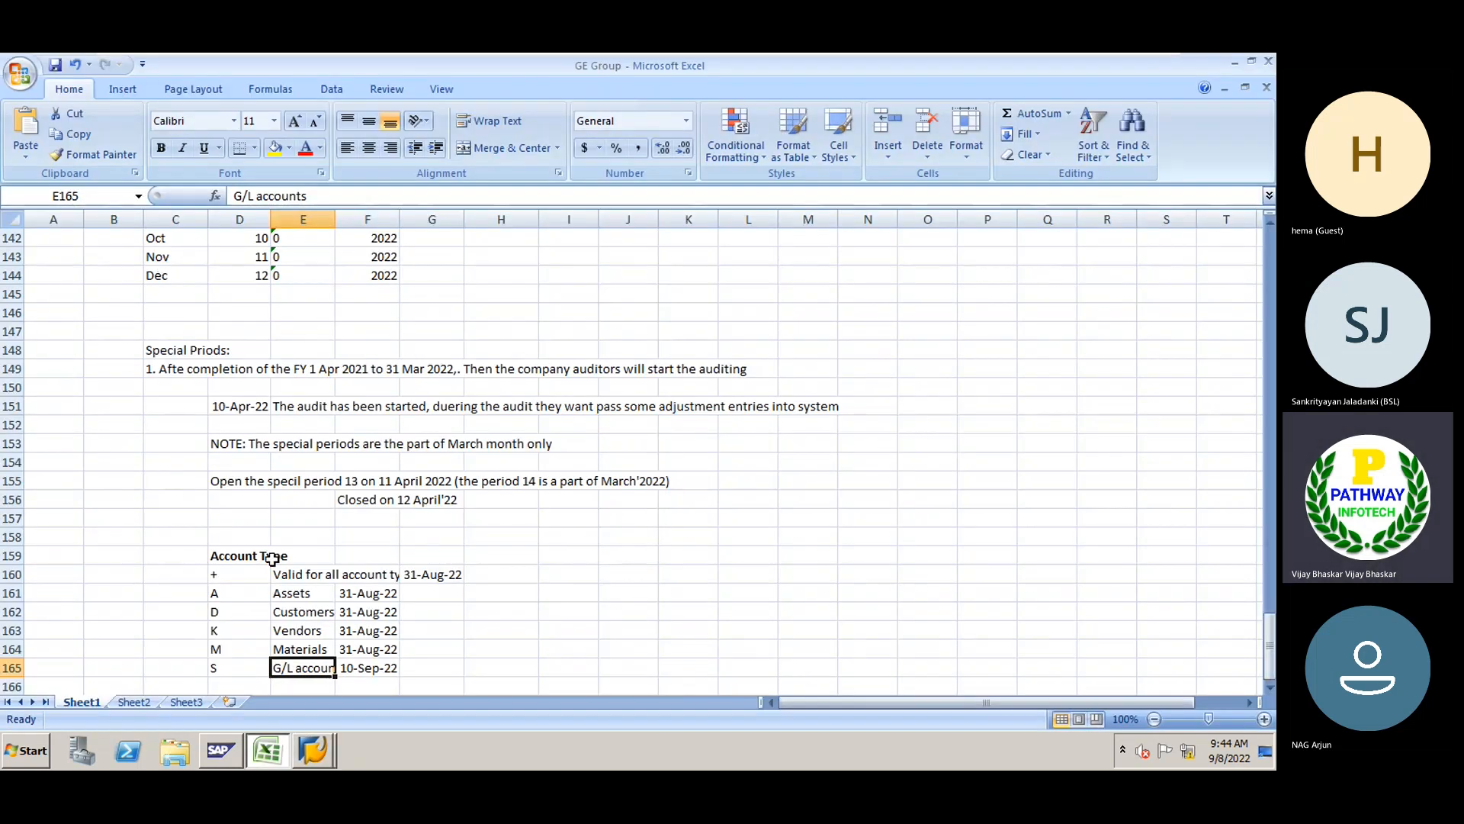
{"action": "key", "text": "alt+Tab"}
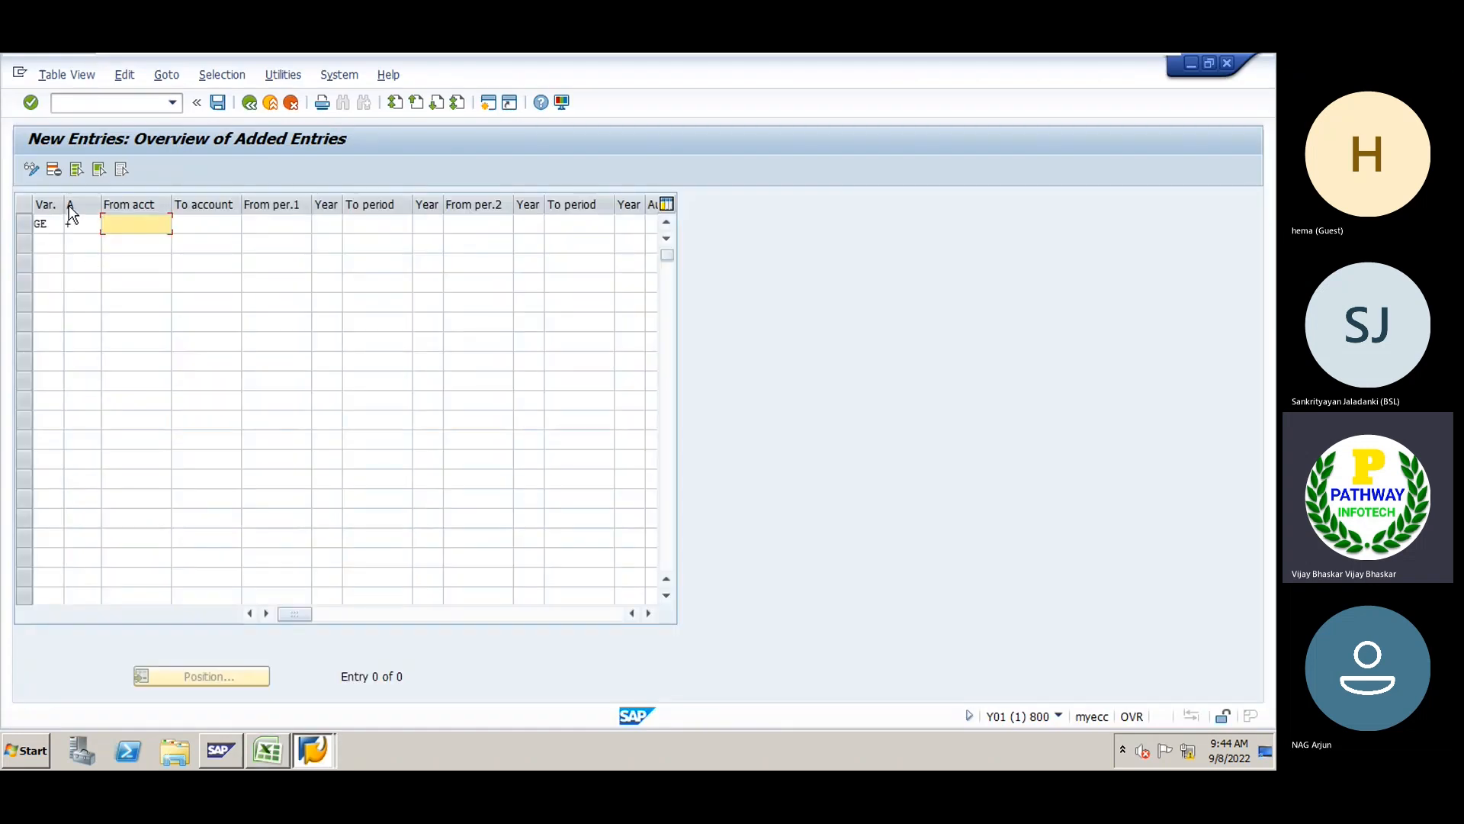
Try account type S (G/L accounts) in the GE entry with the account range 100000 to 100100
{"action": "left_click", "coordinate": [76, 223]}
{"action": "left_click", "coordinate": [112, 223]}
{"action": "double_click", "coordinate": [286, 331]}
{"action": "left_click", "coordinate": [144, 232]}
{"action": "type", "text": "100000"}
{"action": "key", "text": "Tab"}
{"action": "type", "text": "10000"}
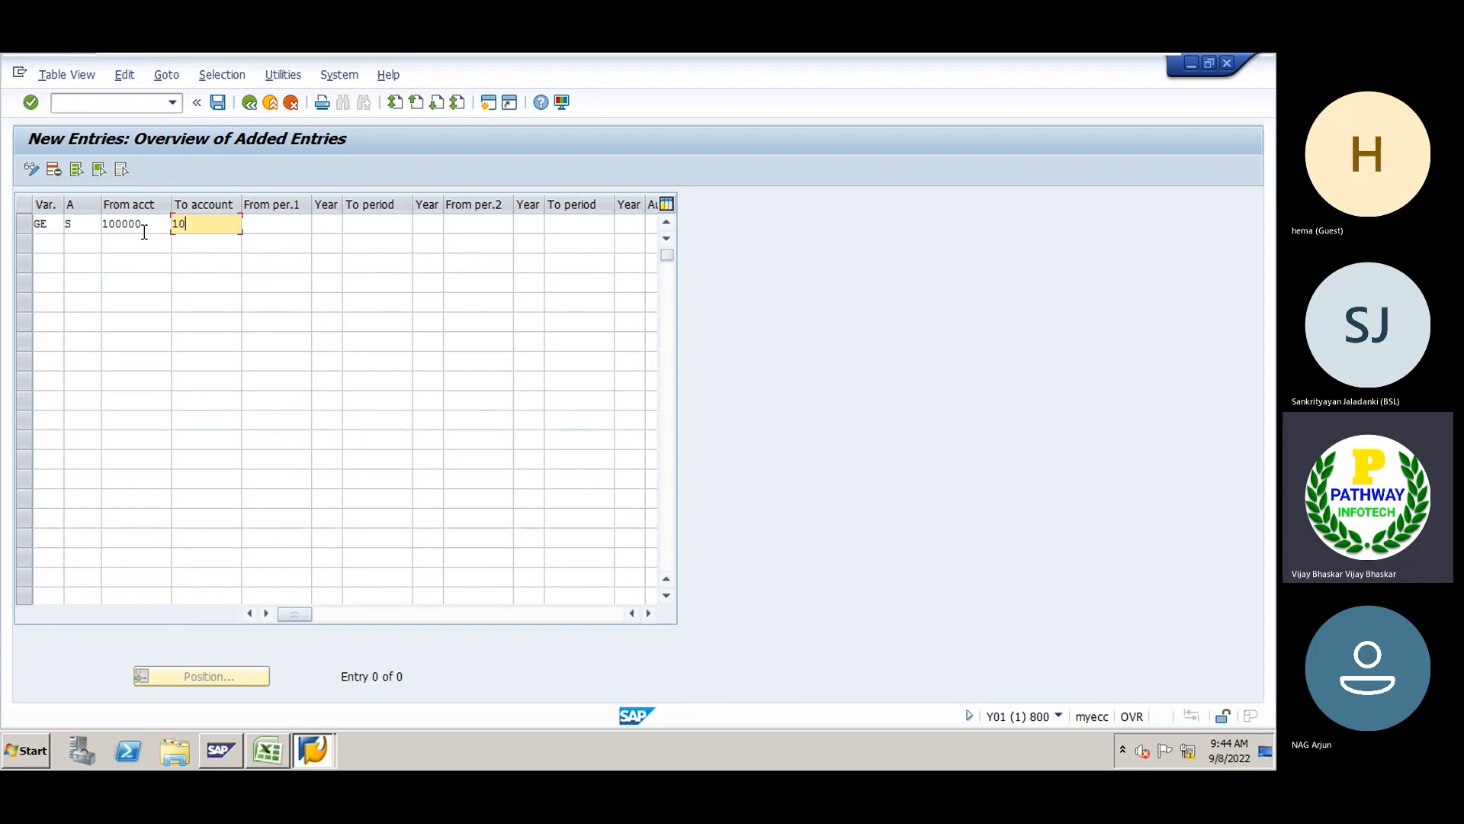
{"action": "type", "text": "0"}
{"action": "key", "text": "BackSpace"}
{"action": "key", "text": "BackSpace"}
{"action": "type", "text": "100"}
{"action": "key", "text": "BackSpace"}
Copy the From account value 100000 into the To account of the G/L accounts entry
{"action": "left_click", "coordinate": [145, 226]}
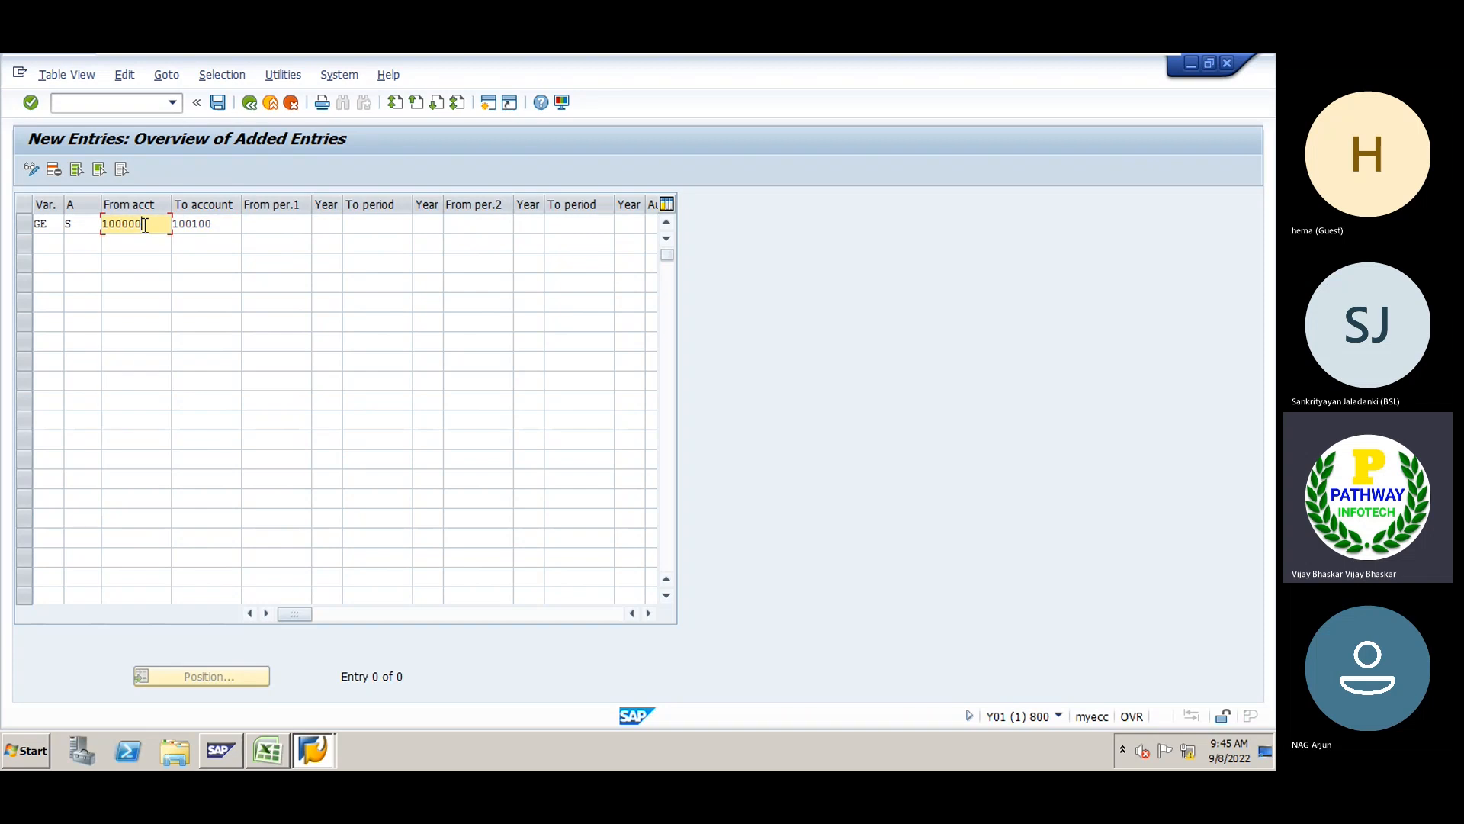
{"action": "left_click", "coordinate": [215, 226]}
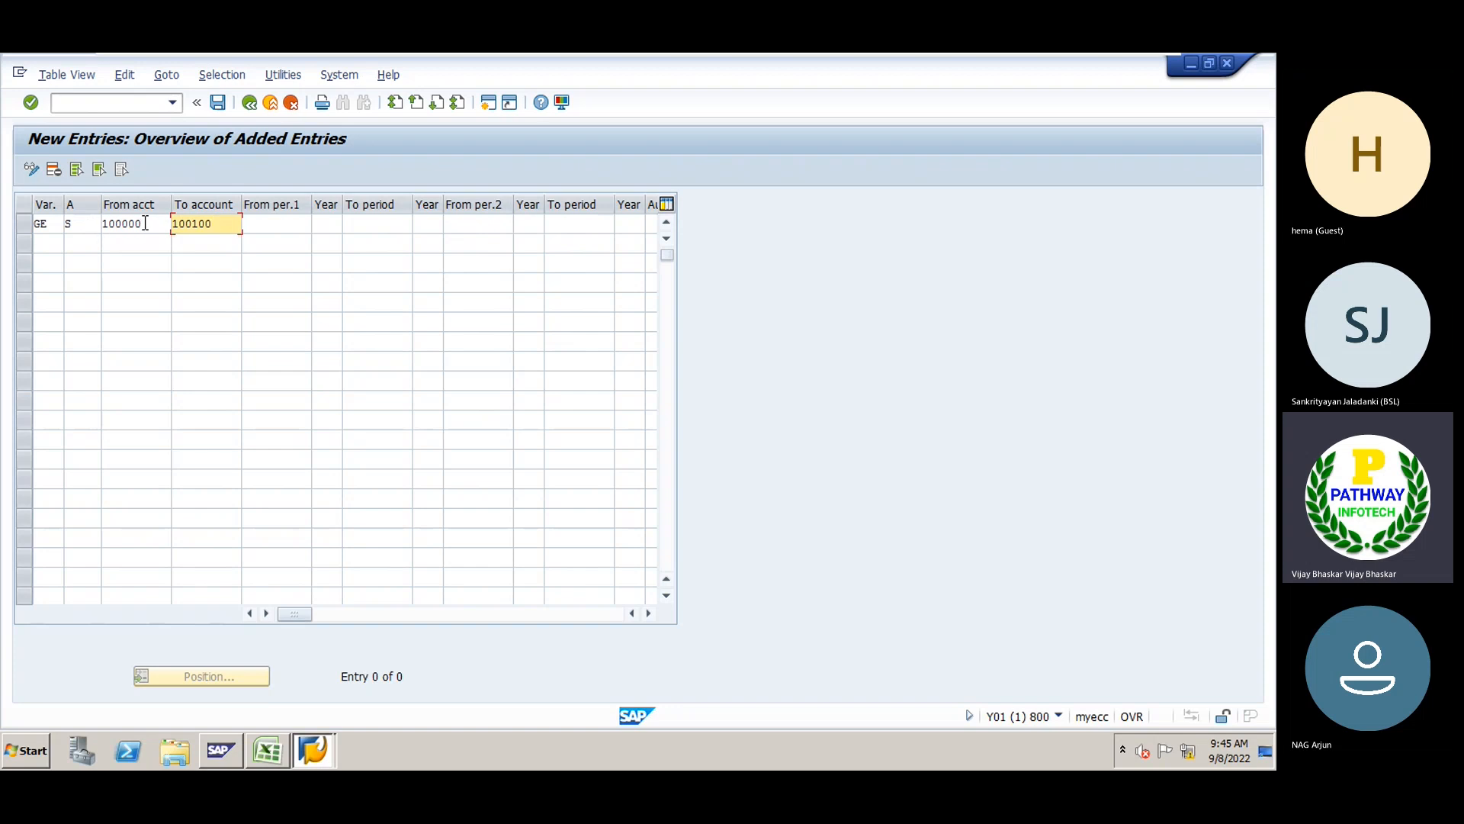
{"action": "left_click_drag", "start_coordinate": [145, 223], "coordinate": [132, 229]}
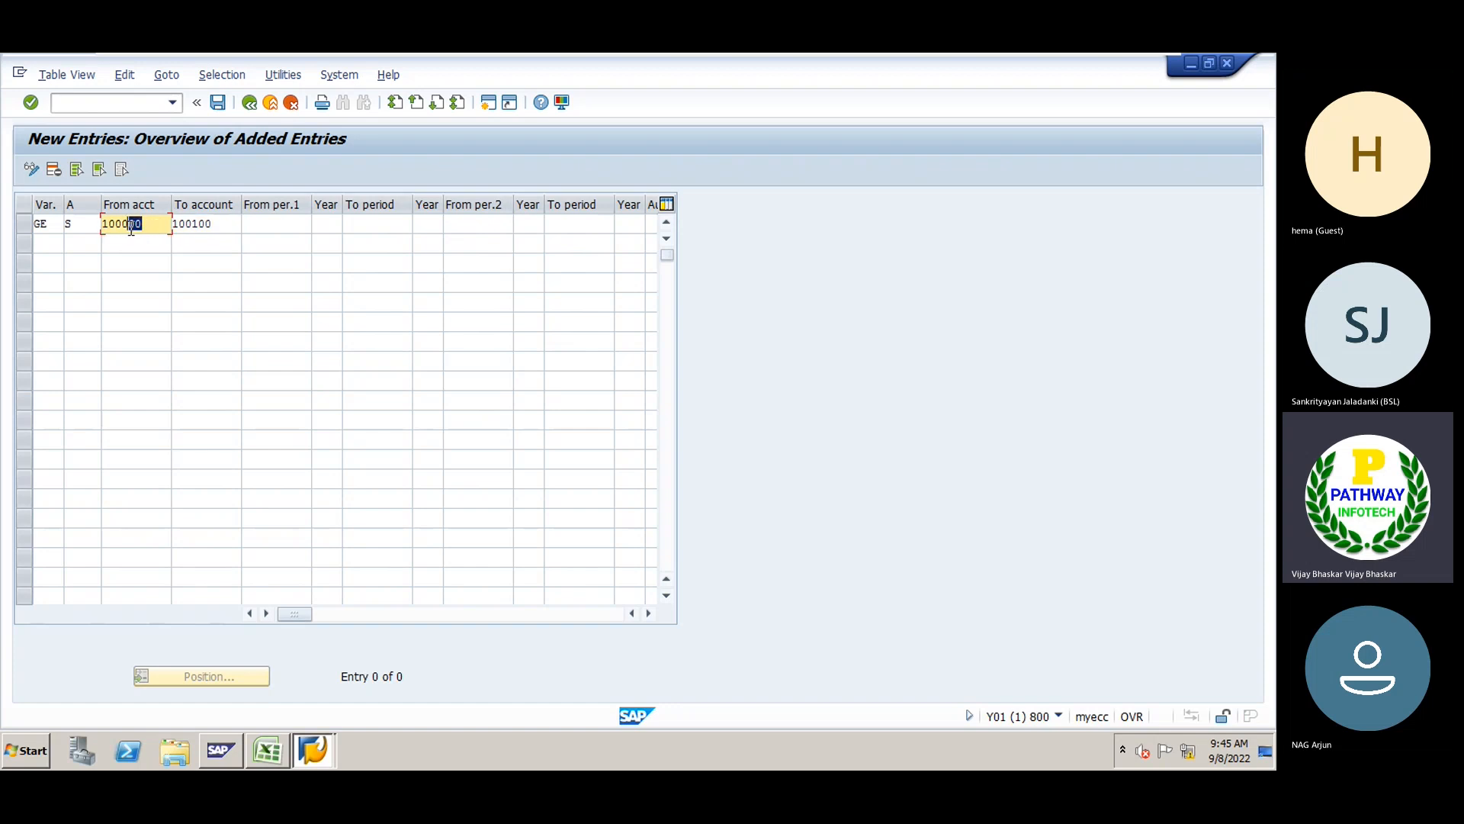
{"action": "left_click", "coordinate": [224, 223]}
{"action": "left_click_drag", "start_coordinate": [223, 223], "coordinate": [102, 224]}
{"action": "key", "text": "ctrl+c"}
{"action": "left_click", "coordinate": [137, 225]}
{"action": "left_click", "coordinate": [103, 224]}
{"action": "key", "text": "Tab"}
{"action": "key", "text": "ctrl+v"}
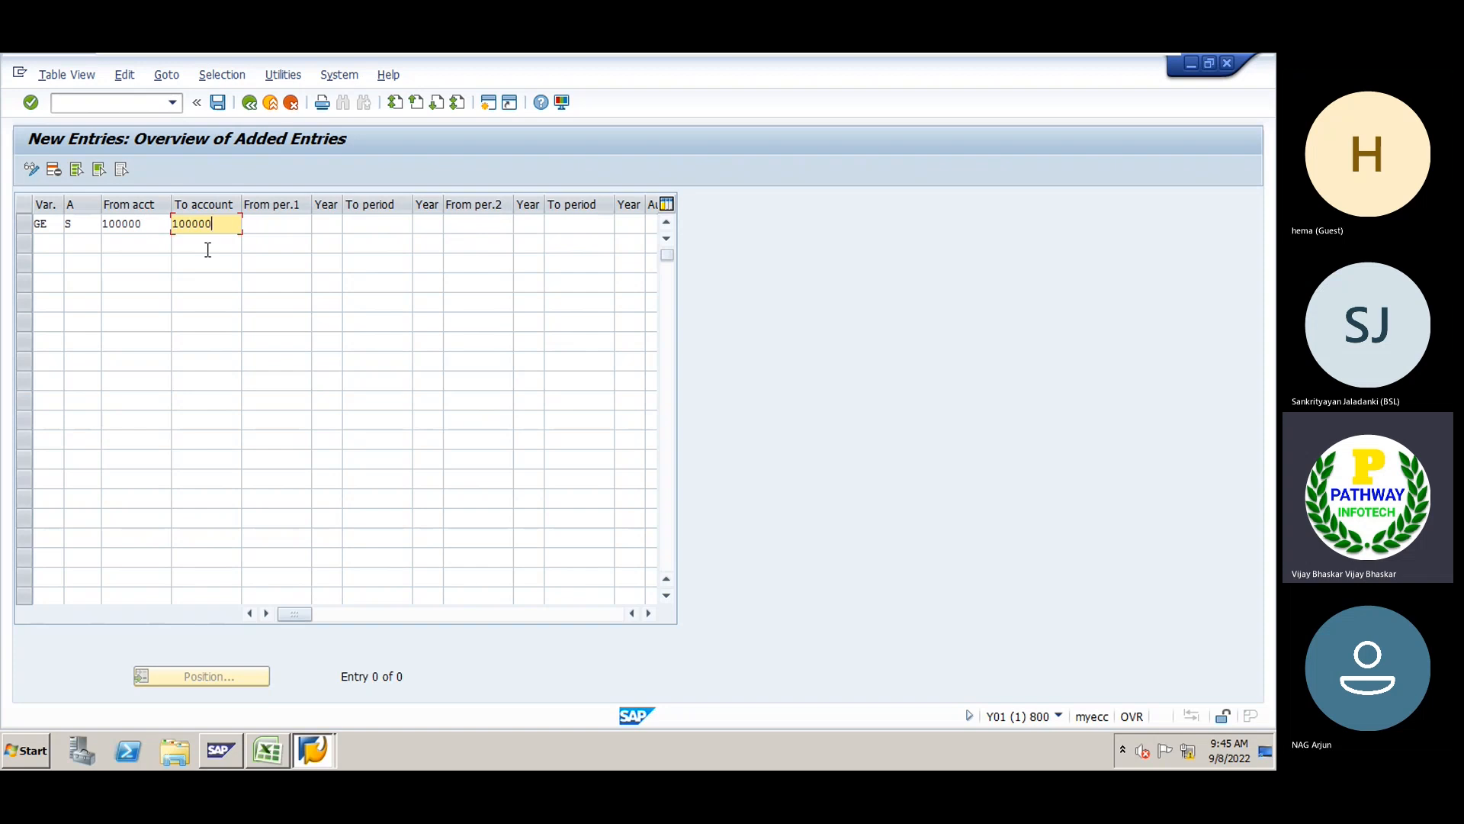
Clear the From and To accounts of the GE entry and set its account type to +
{"action": "key", "text": "shift+Home"}
{"action": "key", "text": "Delete"}
{"action": "key", "text": "shift+Tab"}
{"action": "key", "text": "Delete"}
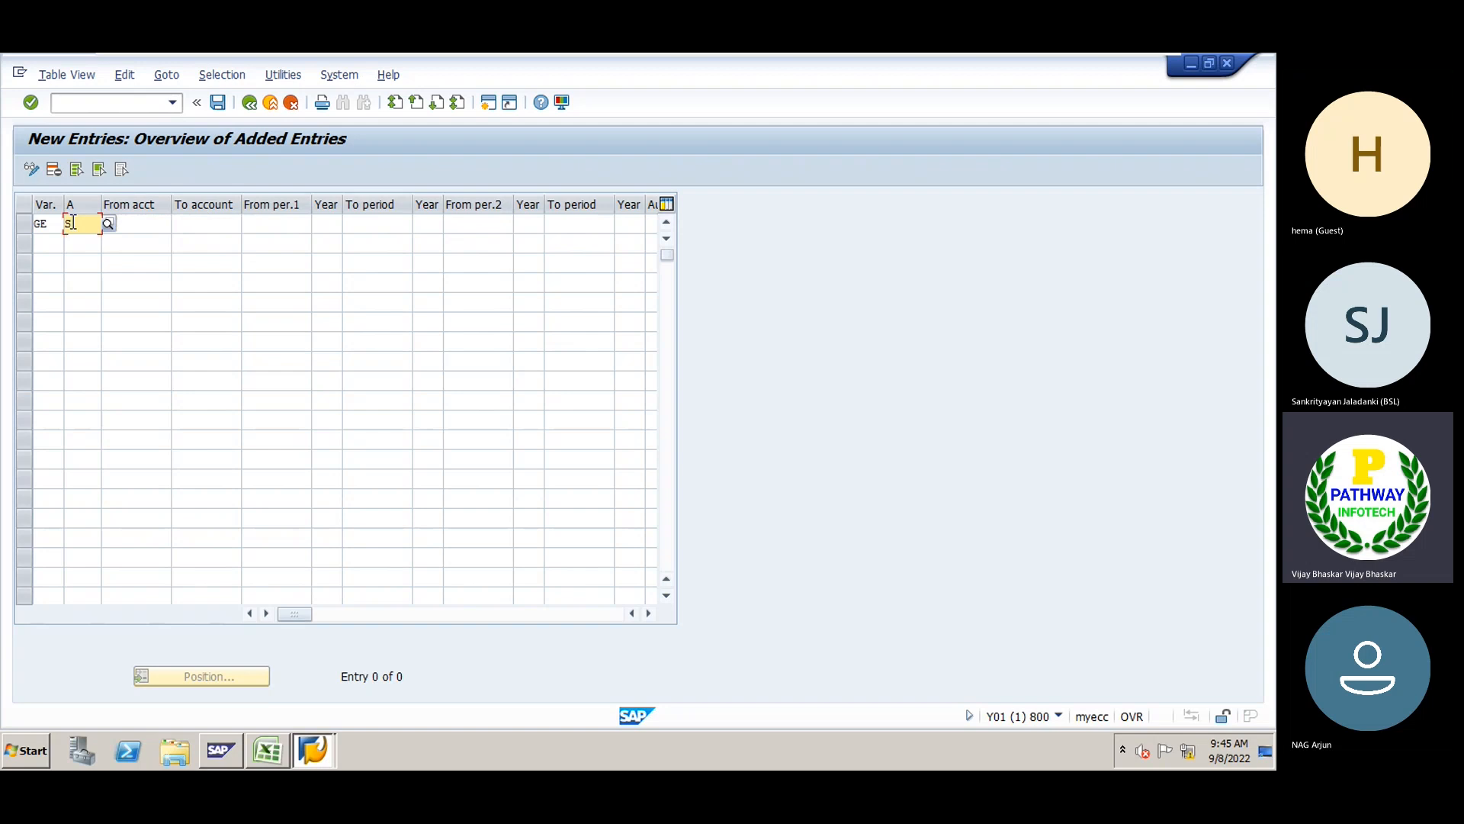
{"action": "key", "text": "BackSpace"}
{"action": "type", "text": "+"}
Set the first period interval of the + entry from period 1 of 2022 to period 12 of 2023
{"action": "key", "text": "Tab"}
{"action": "key", "text": "Tab"}
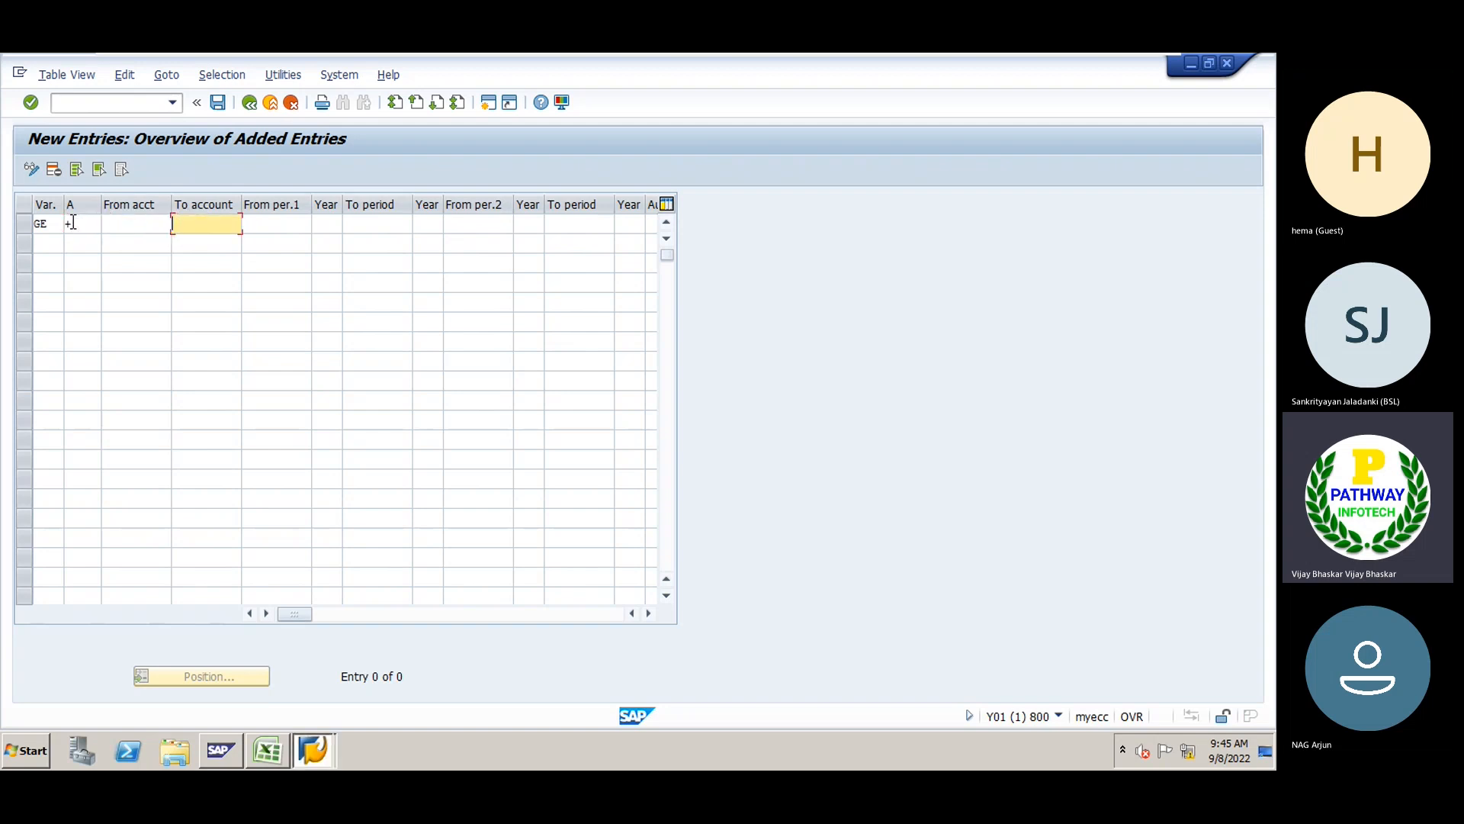
{"action": "key", "text": "Tab"}
{"action": "type", "text": "1"}
{"action": "key", "text": "Tab"}
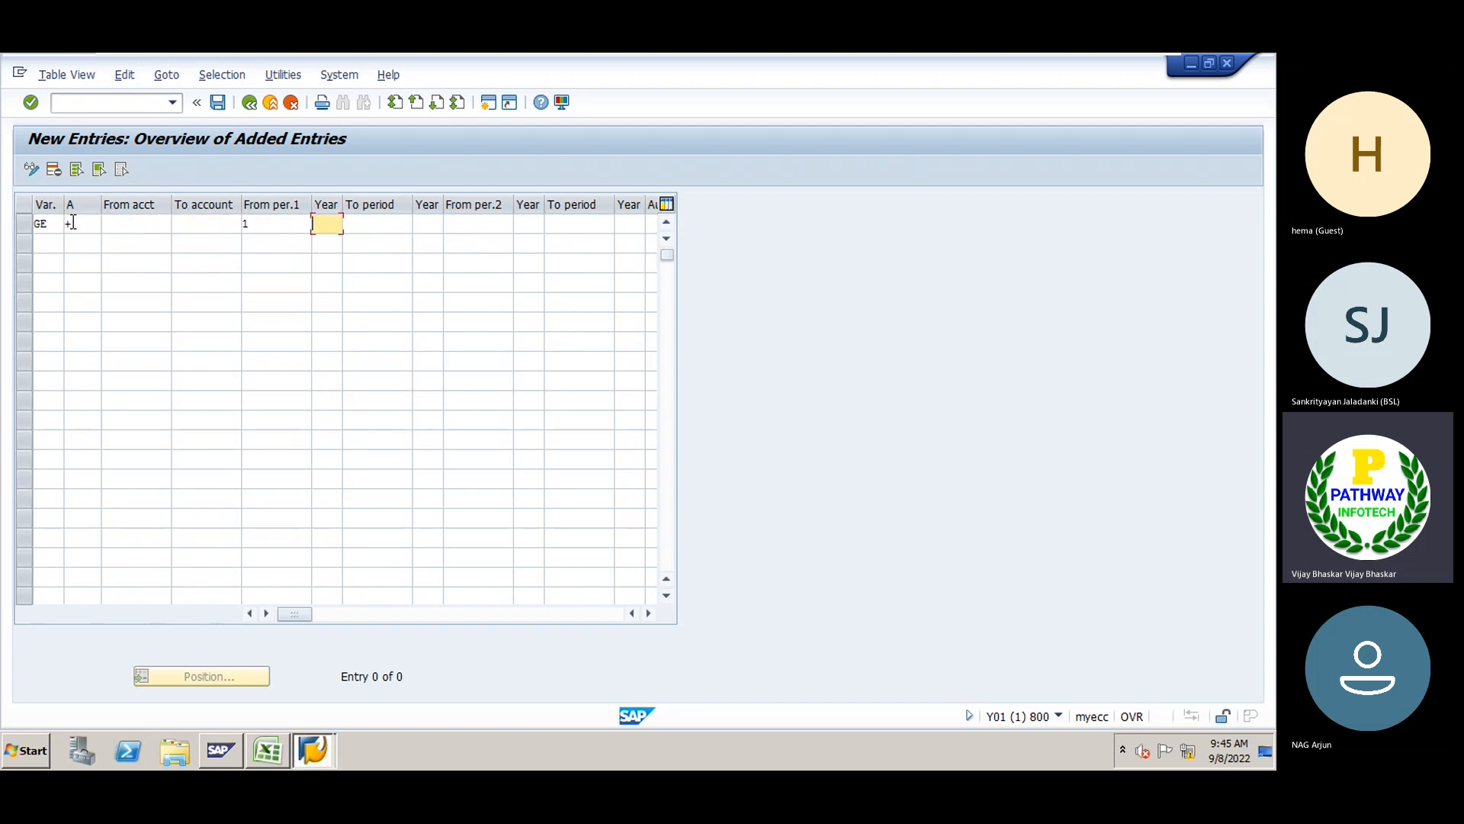
{"action": "type", "text": "2022"}
{"action": "key", "text": "Tab"}
{"action": "type", "text": "12"}
{"action": "key", "text": "Tab"}
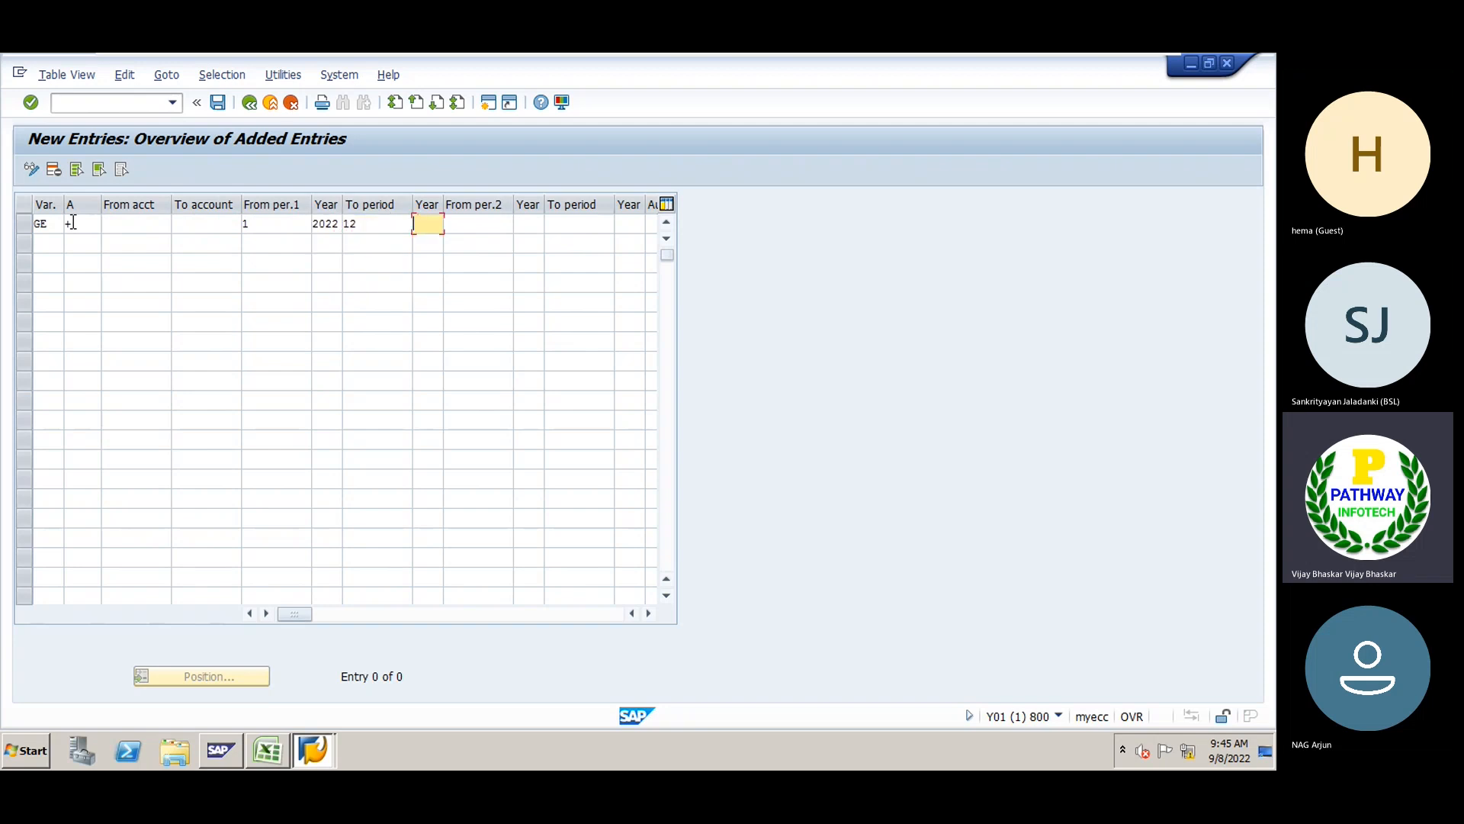
{"action": "type", "text": "2023"}
{"action": "key", "text": "Tab"}
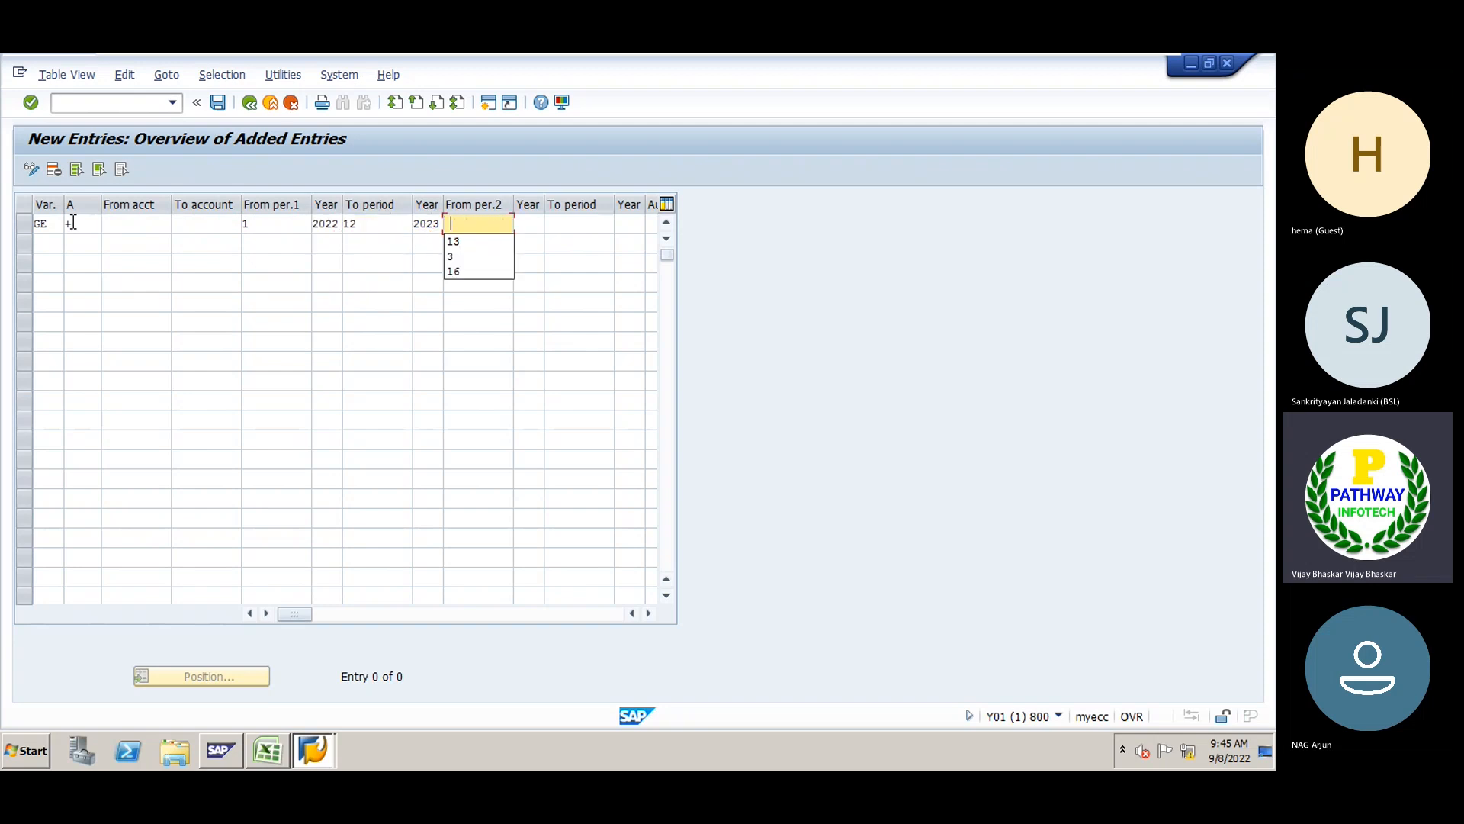
Start the second period interval of the + entry at period 13 of 2022
{"action": "type", "text": "13"}
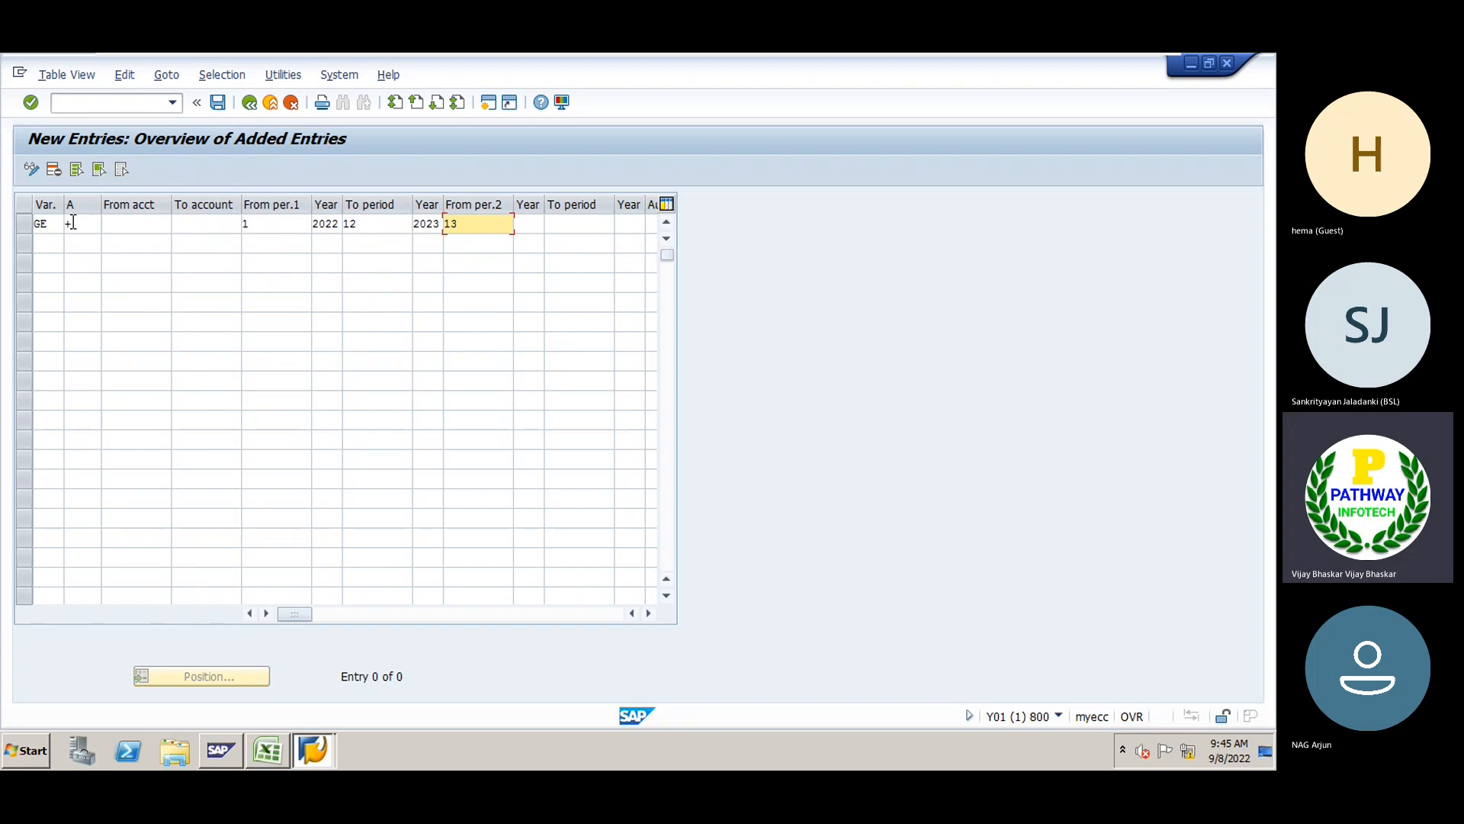
{"action": "key", "text": "Tab"}
{"action": "type", "text": "2022"}
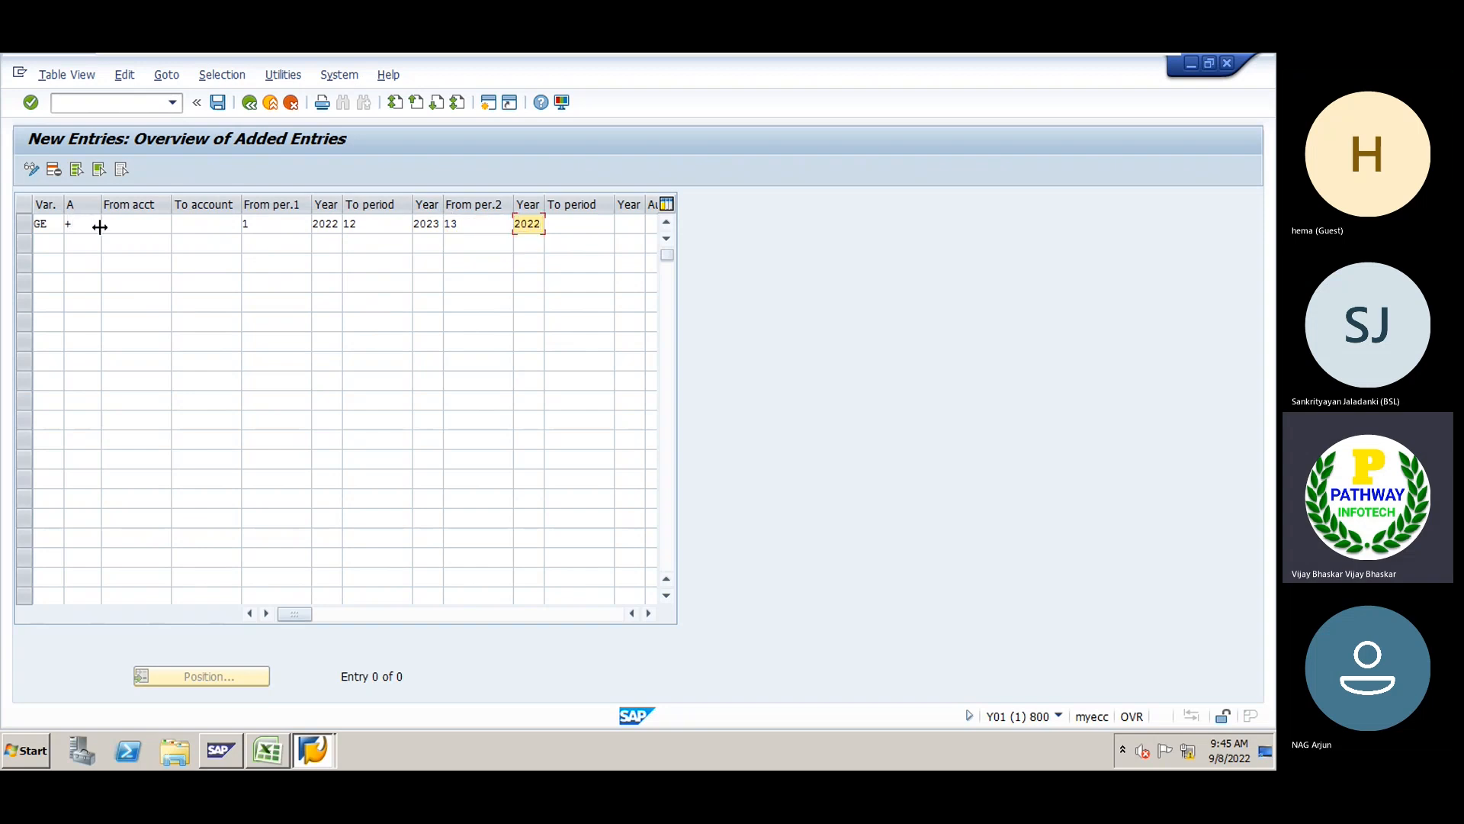
Correct the end year of the + entry's first period interval to 2022
{"action": "left_click", "coordinate": [439, 222]}
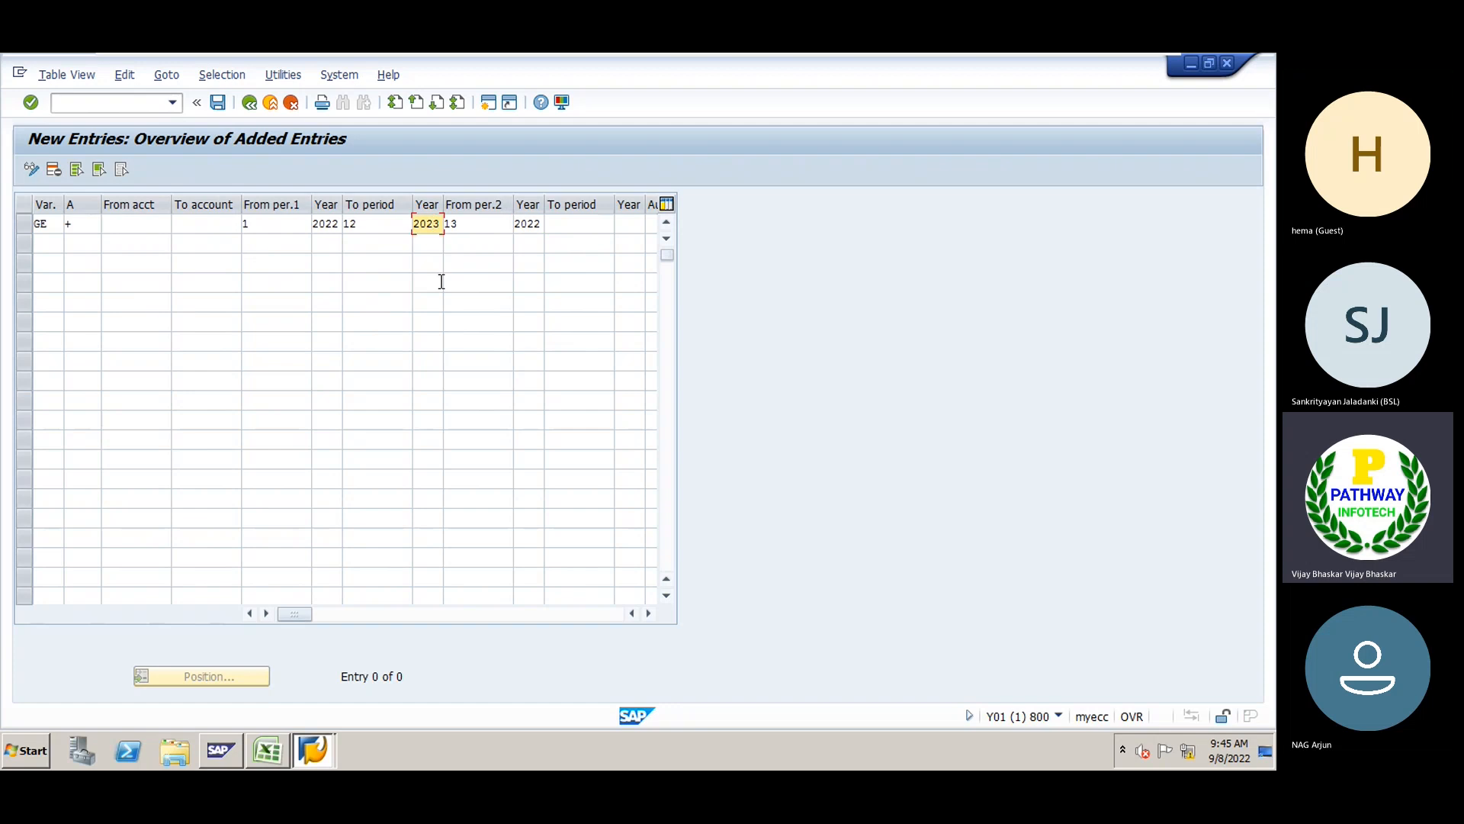
{"action": "type", "text": "1"}
{"action": "key", "text": "Tab"}
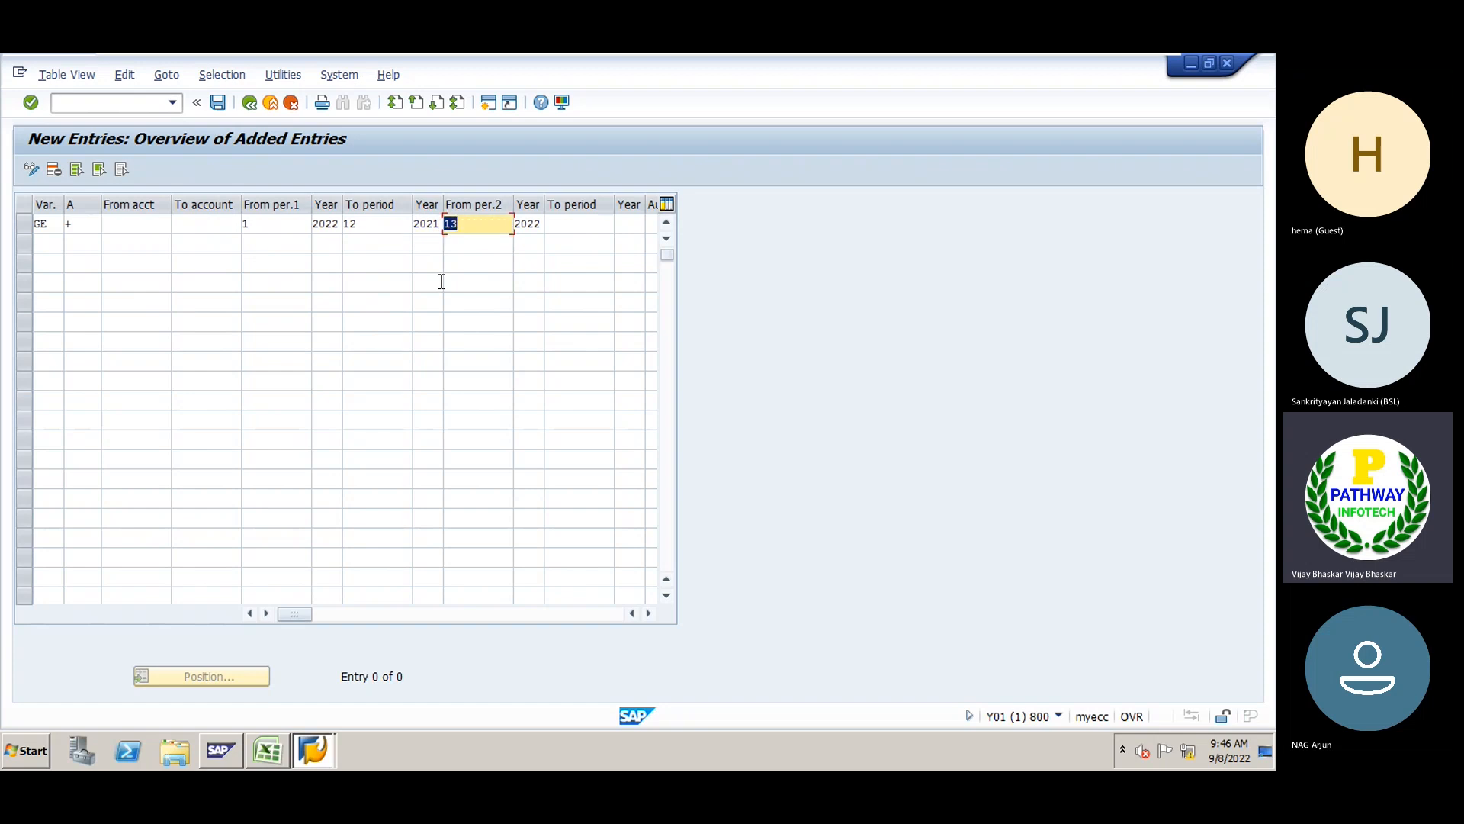
{"action": "key", "text": "Tab"}
{"action": "key", "text": "Tab"}
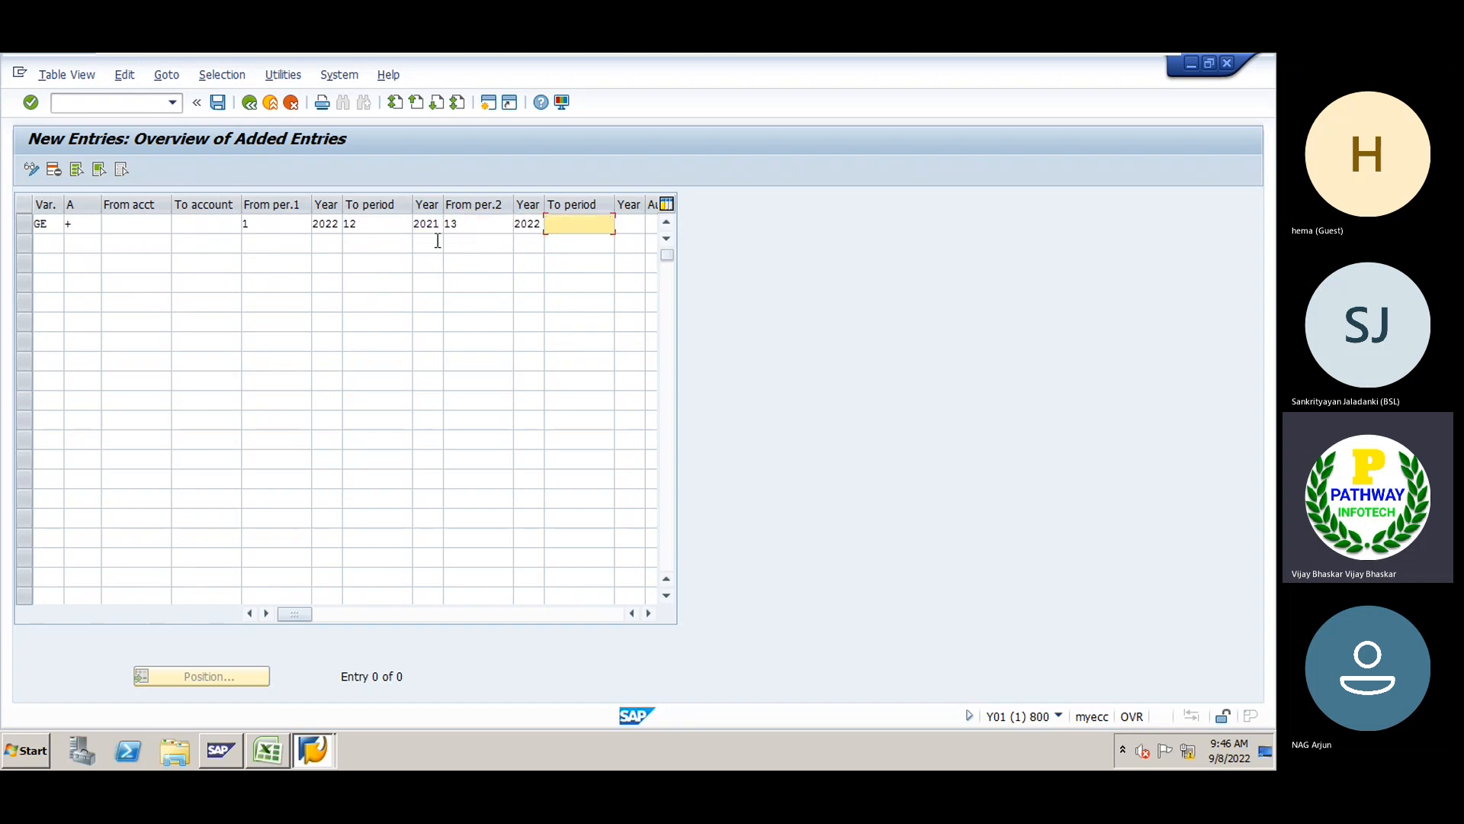
{"action": "left_click", "coordinate": [435, 226]}
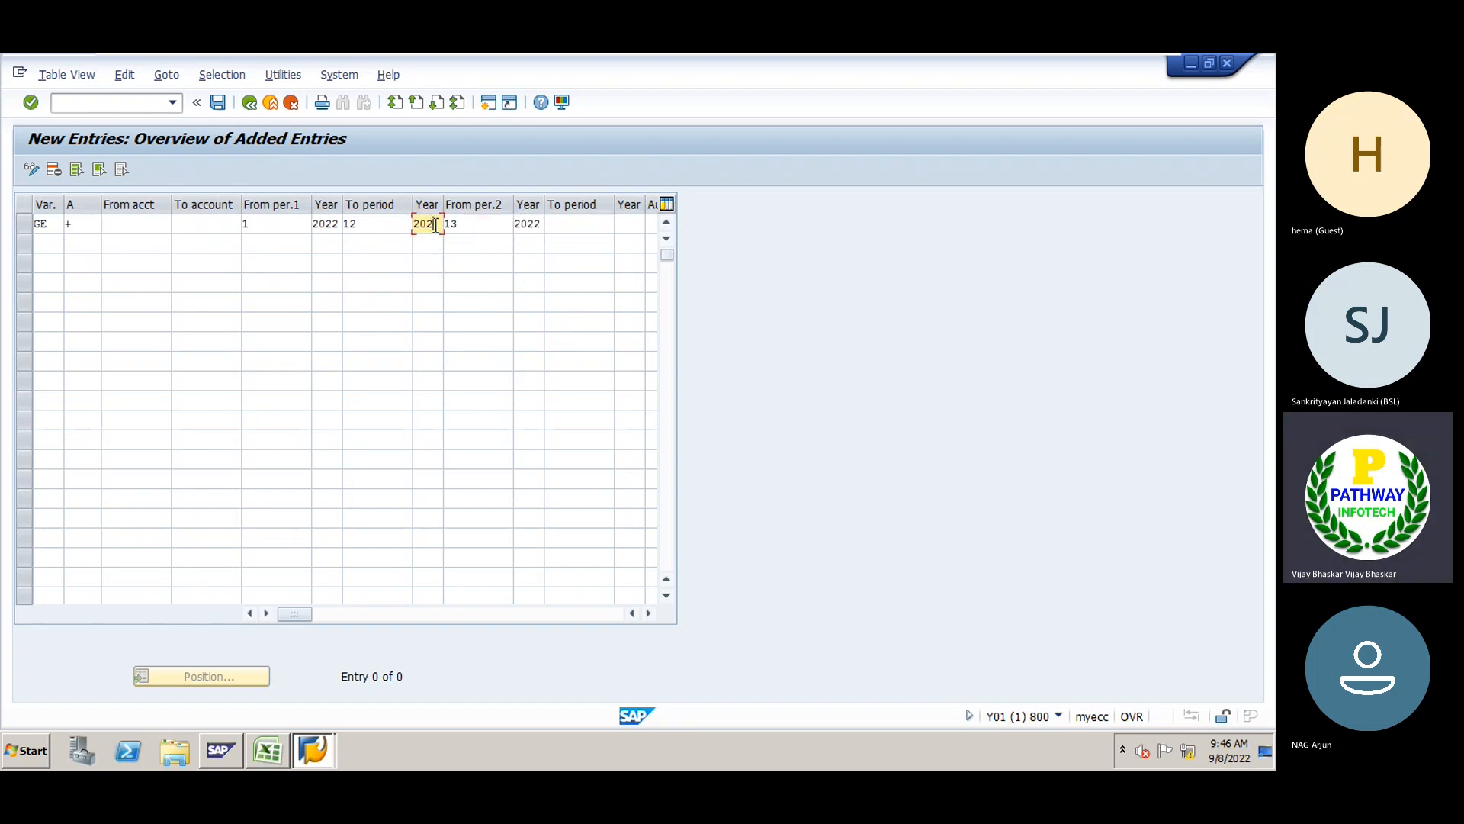
{"action": "type", "text": "2"}
End the second period interval of the + entry at period 16 of 2022, leaving the authorization group blank
{"action": "left_click", "coordinate": [572, 227]}
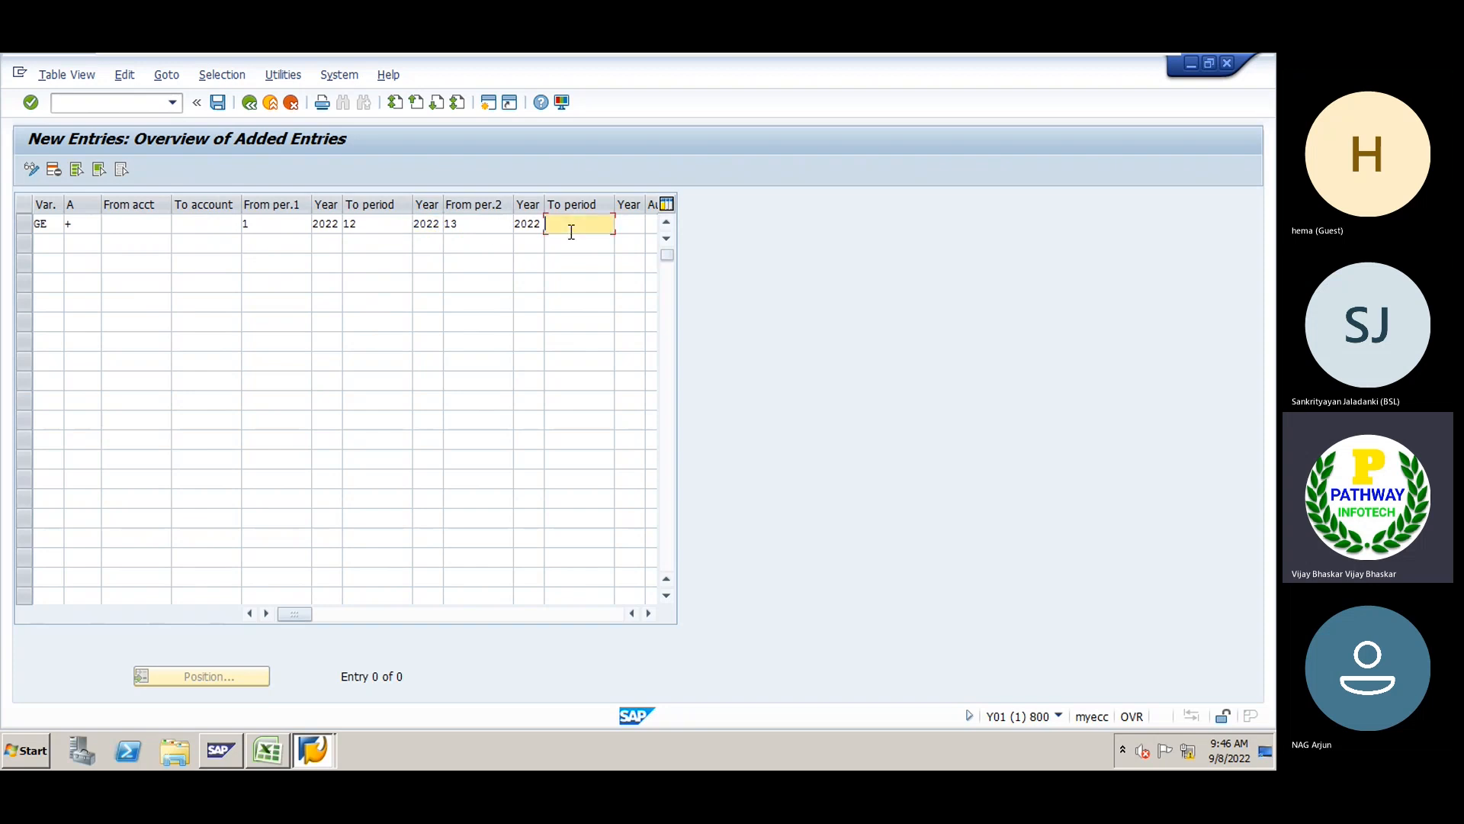
{"action": "left_click", "coordinate": [379, 220]}
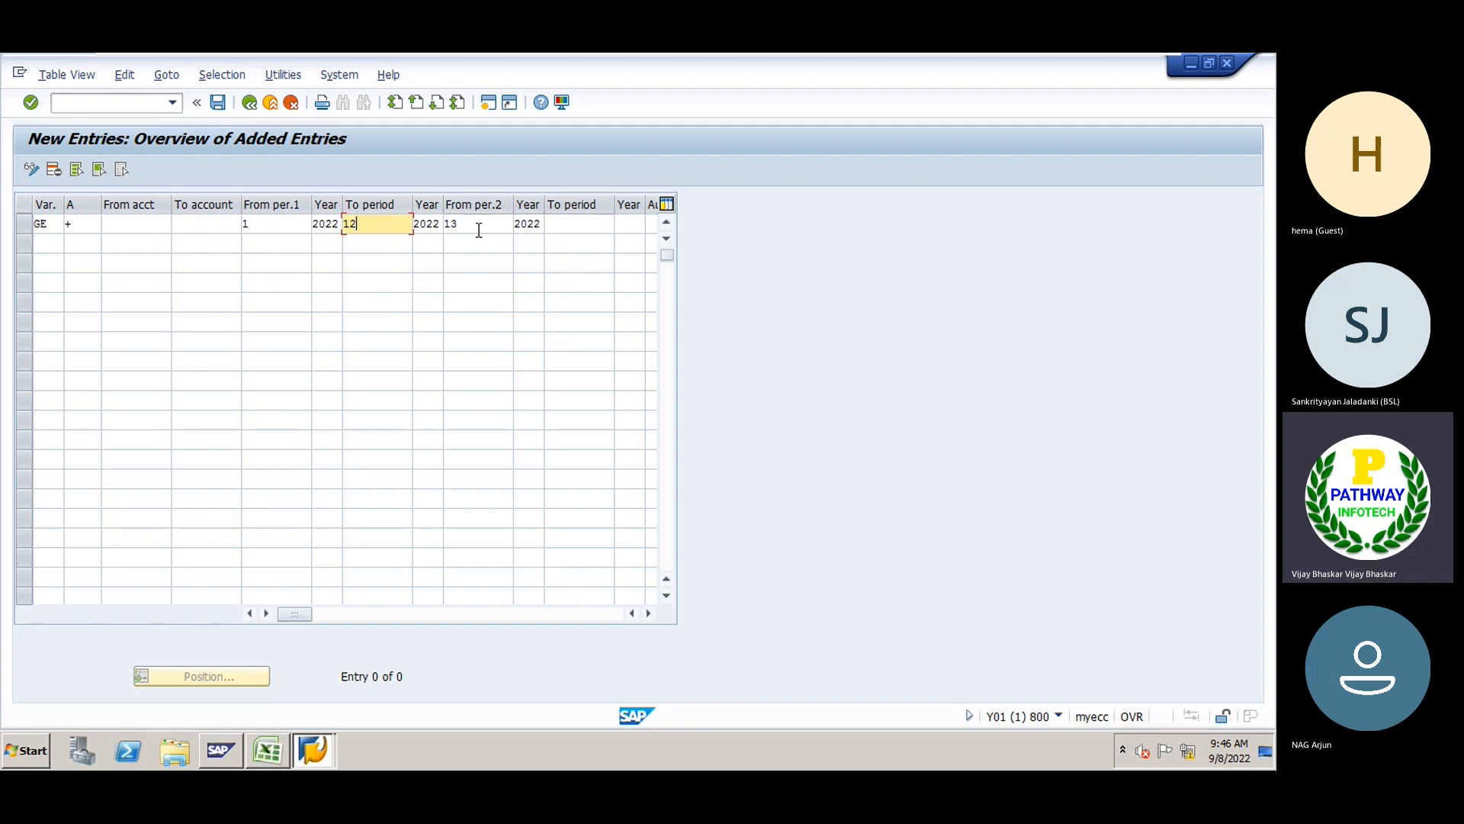
{"action": "left_click", "coordinate": [572, 223]}
{"action": "key", "text": "Down"}
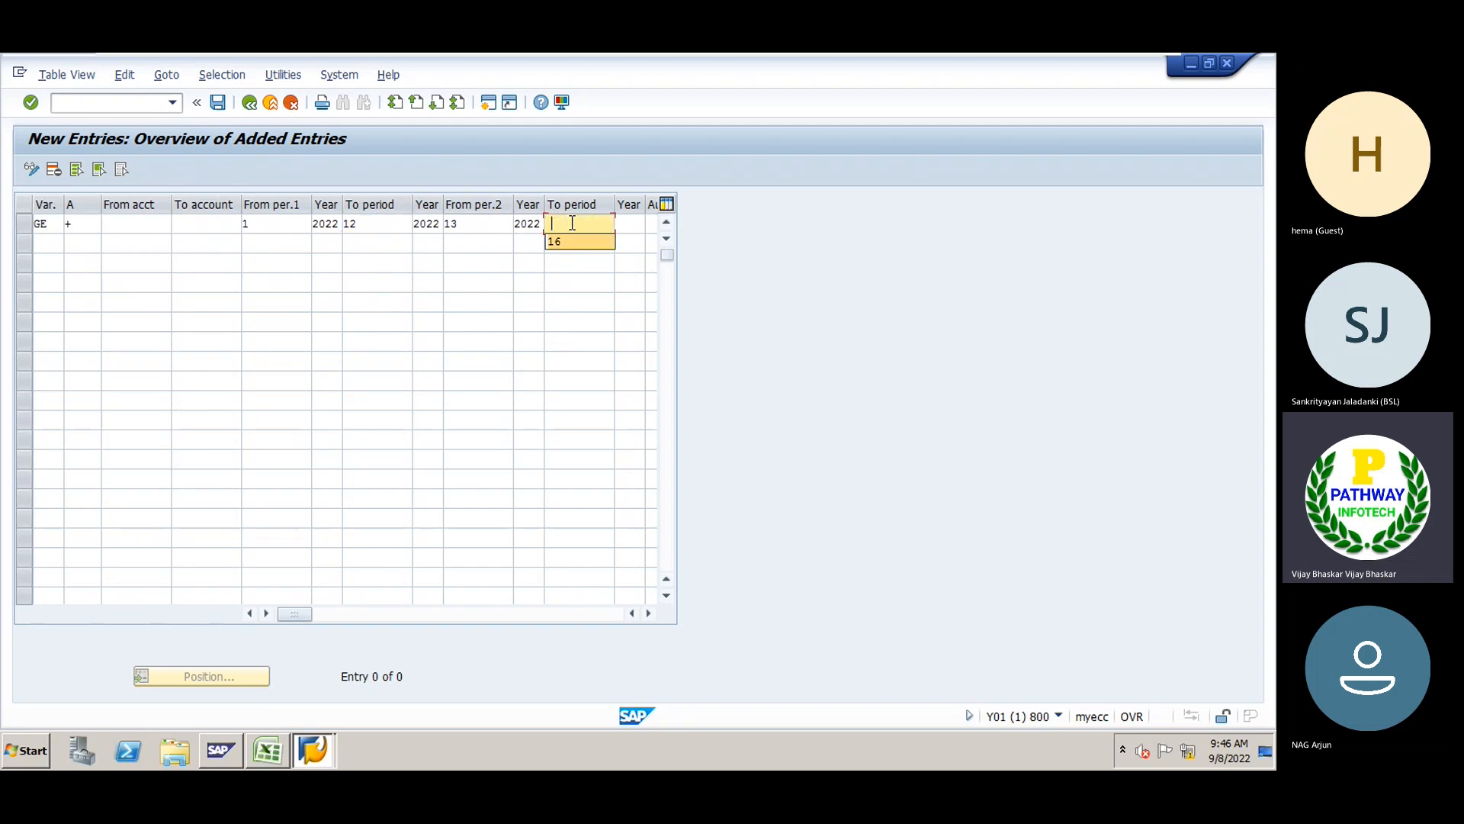
{"action": "key", "text": "Return"}
{"action": "key", "text": "Tab"}
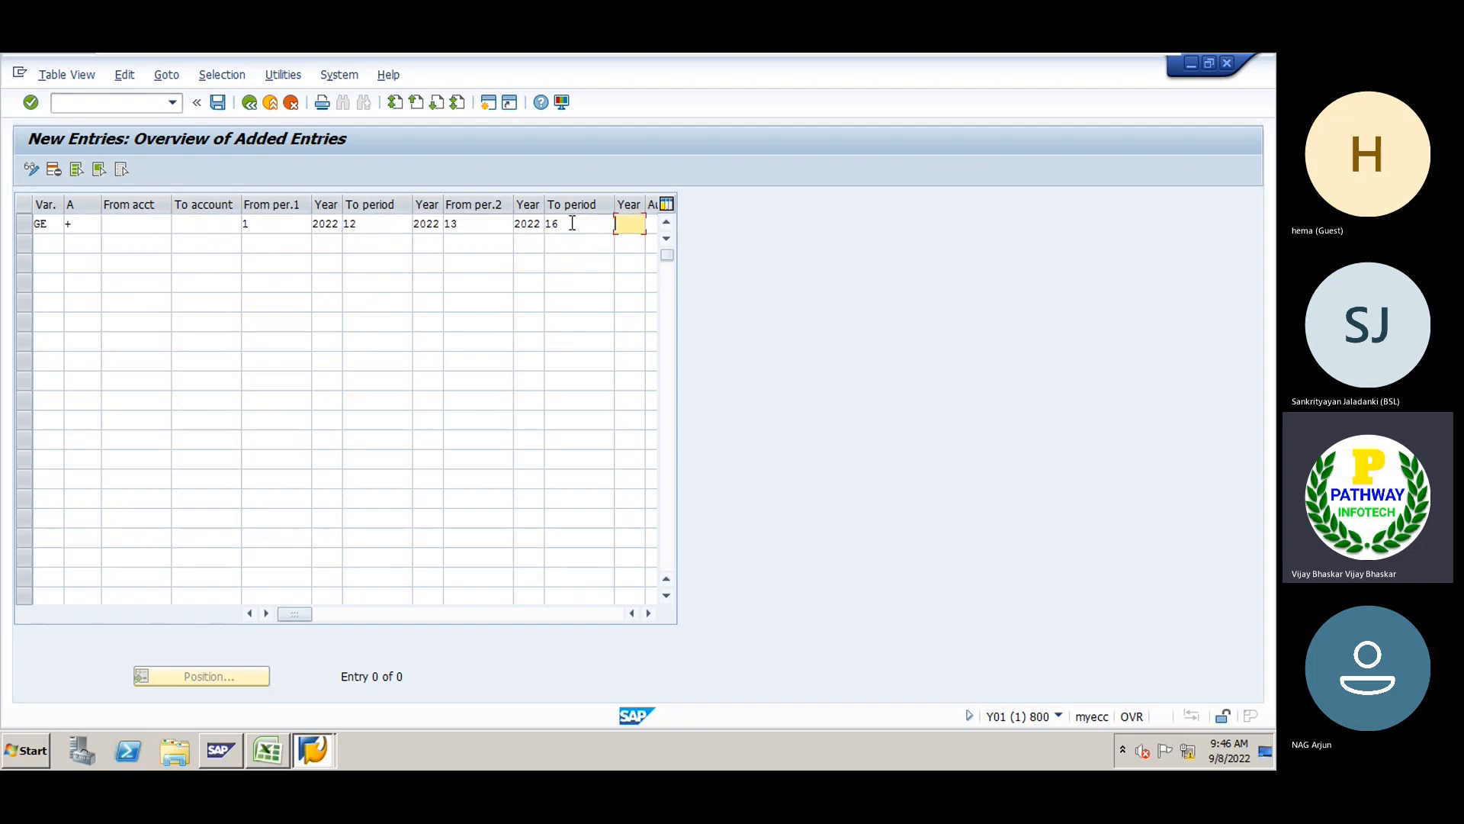
{"action": "type", "text": "20"}
{"action": "key", "text": "Down"}
{"action": "key", "text": "Return"}
{"action": "left_click", "coordinate": [649, 614]}
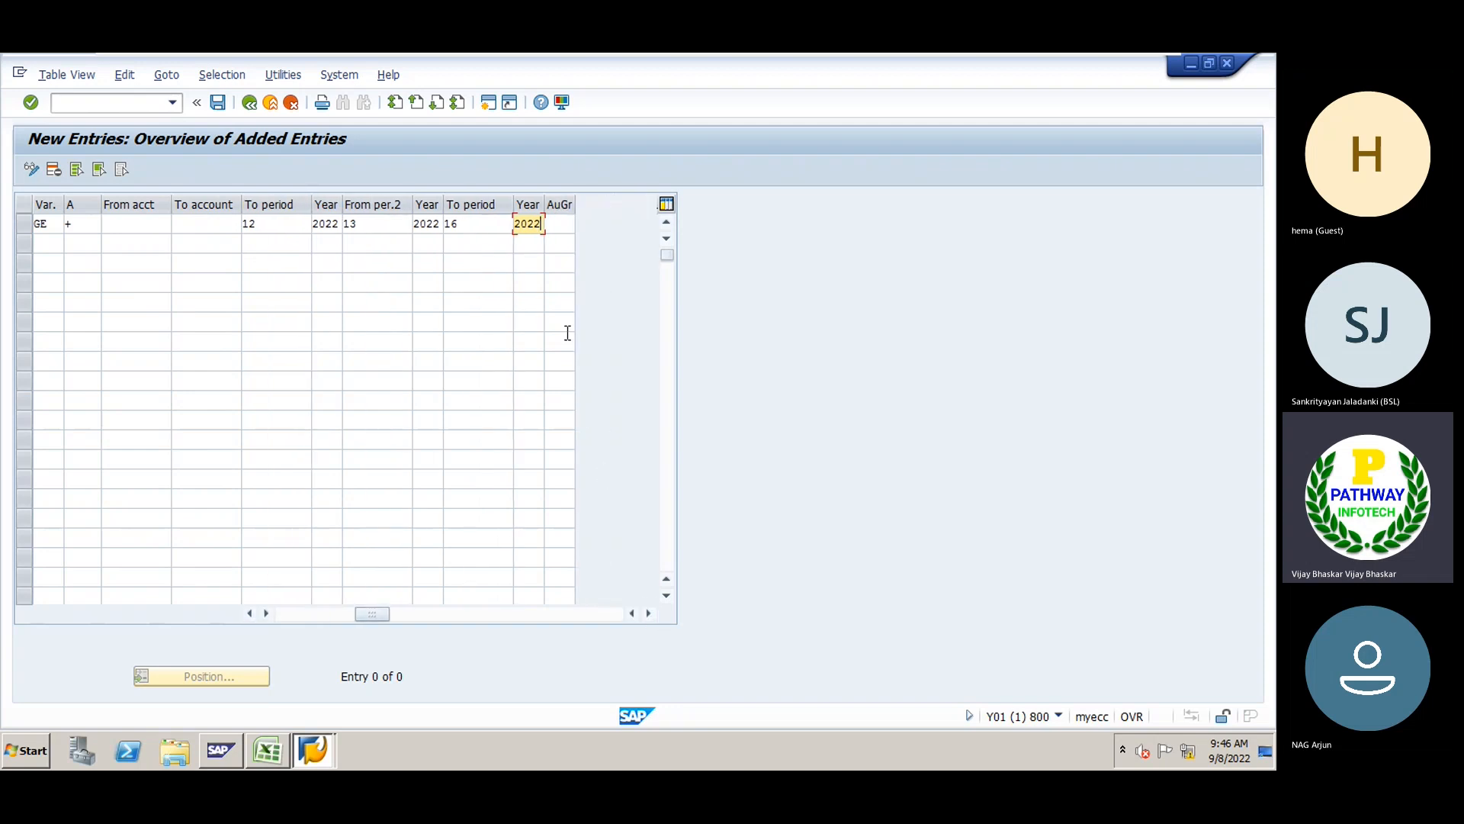
{"action": "left_click", "coordinate": [558, 224]}
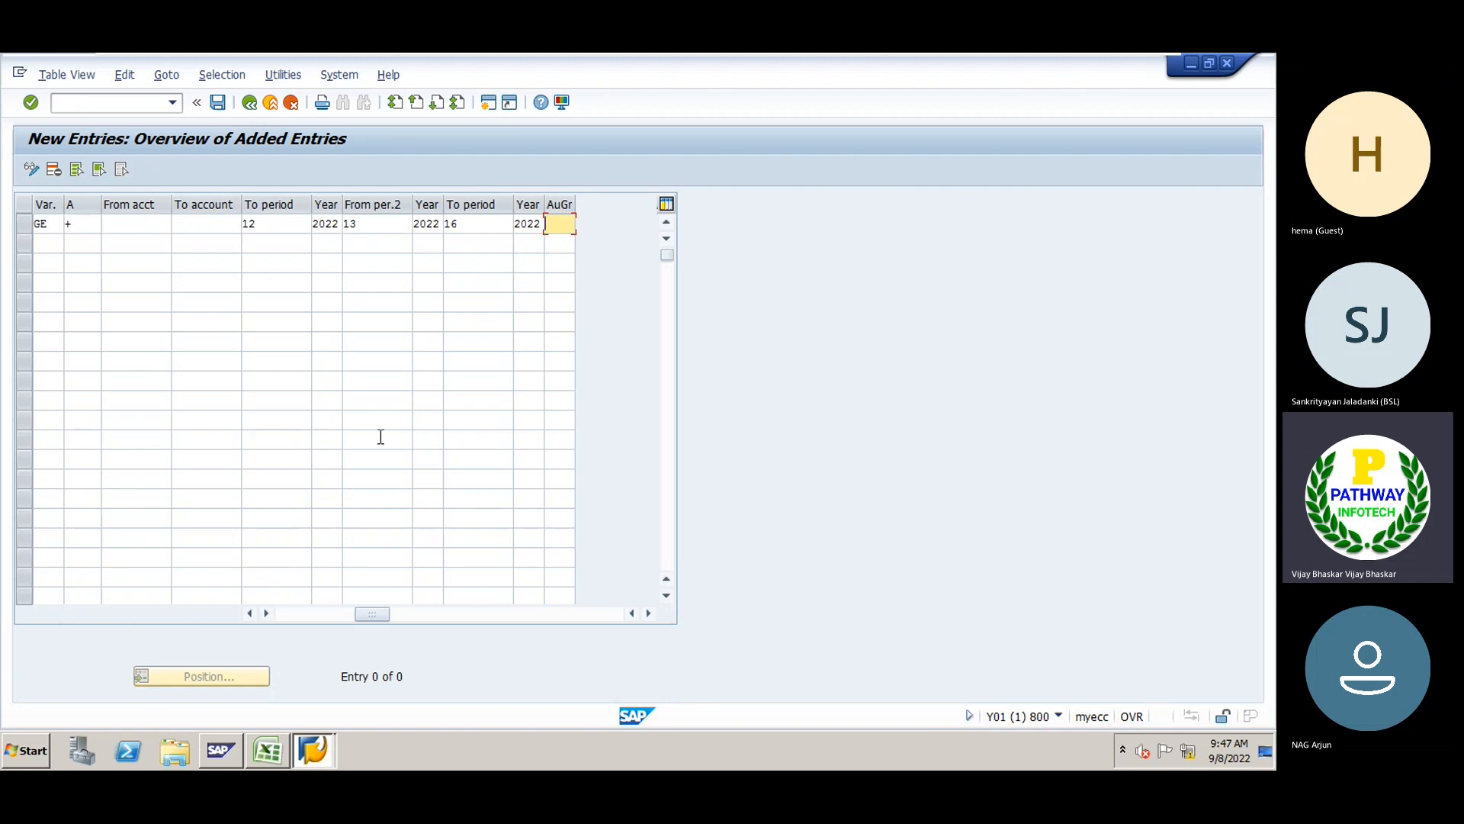
Add a second entry for variant GE with account type A (Assets)
{"action": "left_click", "coordinate": [295, 613]}
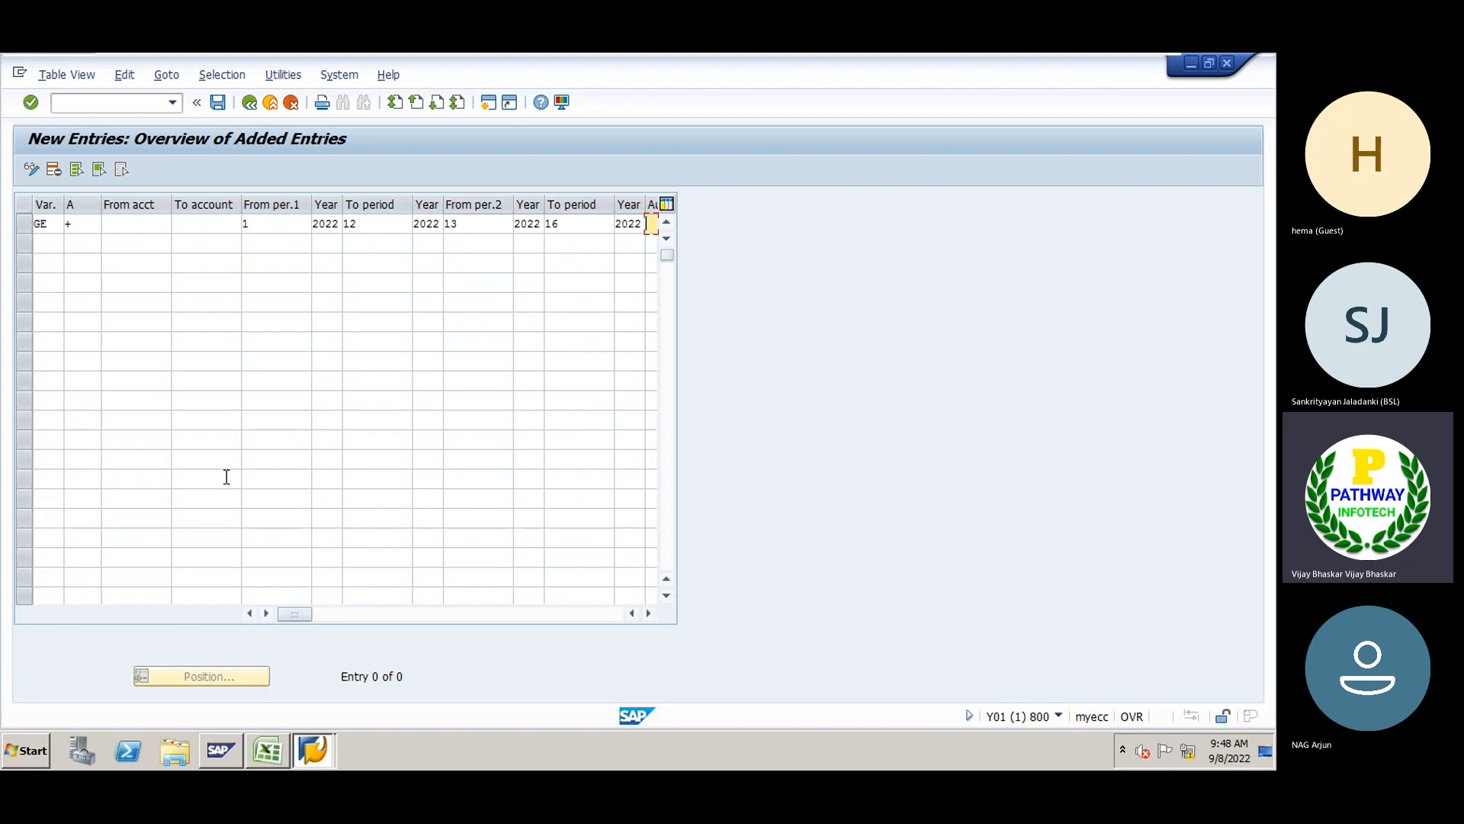
{"action": "left_click", "coordinate": [47, 242]}
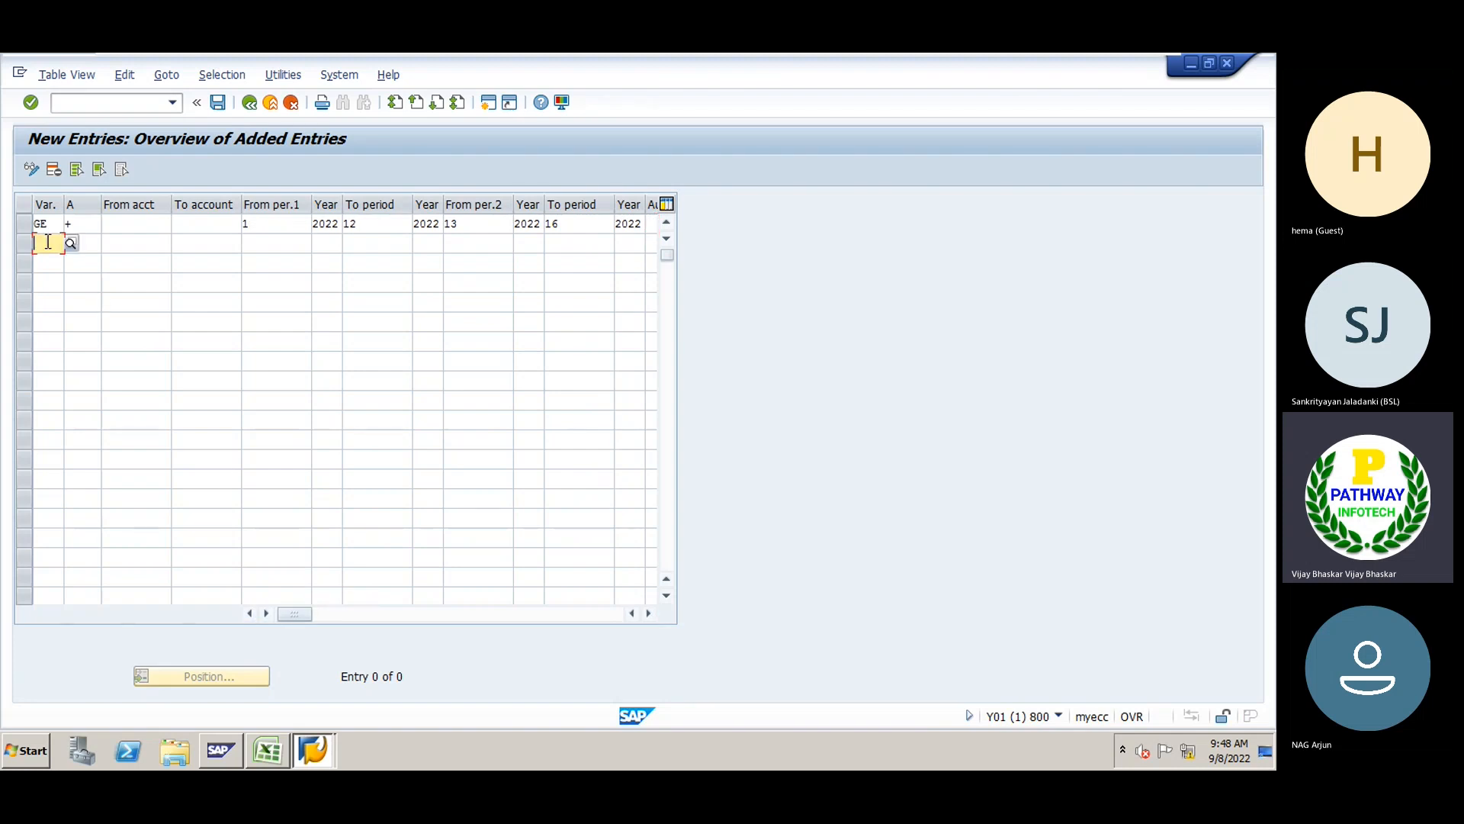
{"action": "type", "text": "GE"}
{"action": "key", "text": "Tab"}
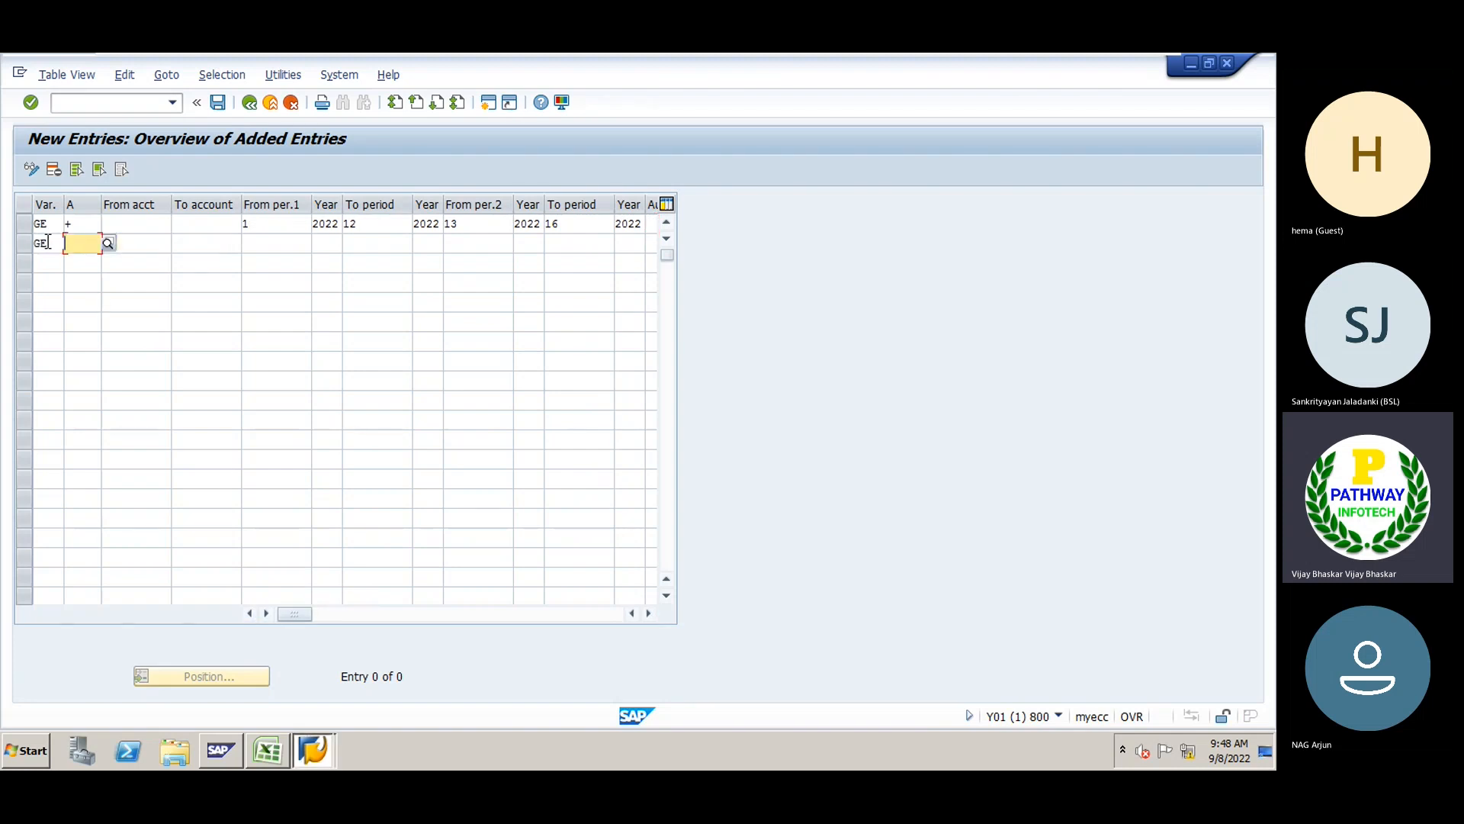
{"action": "left_click", "coordinate": [106, 243]}
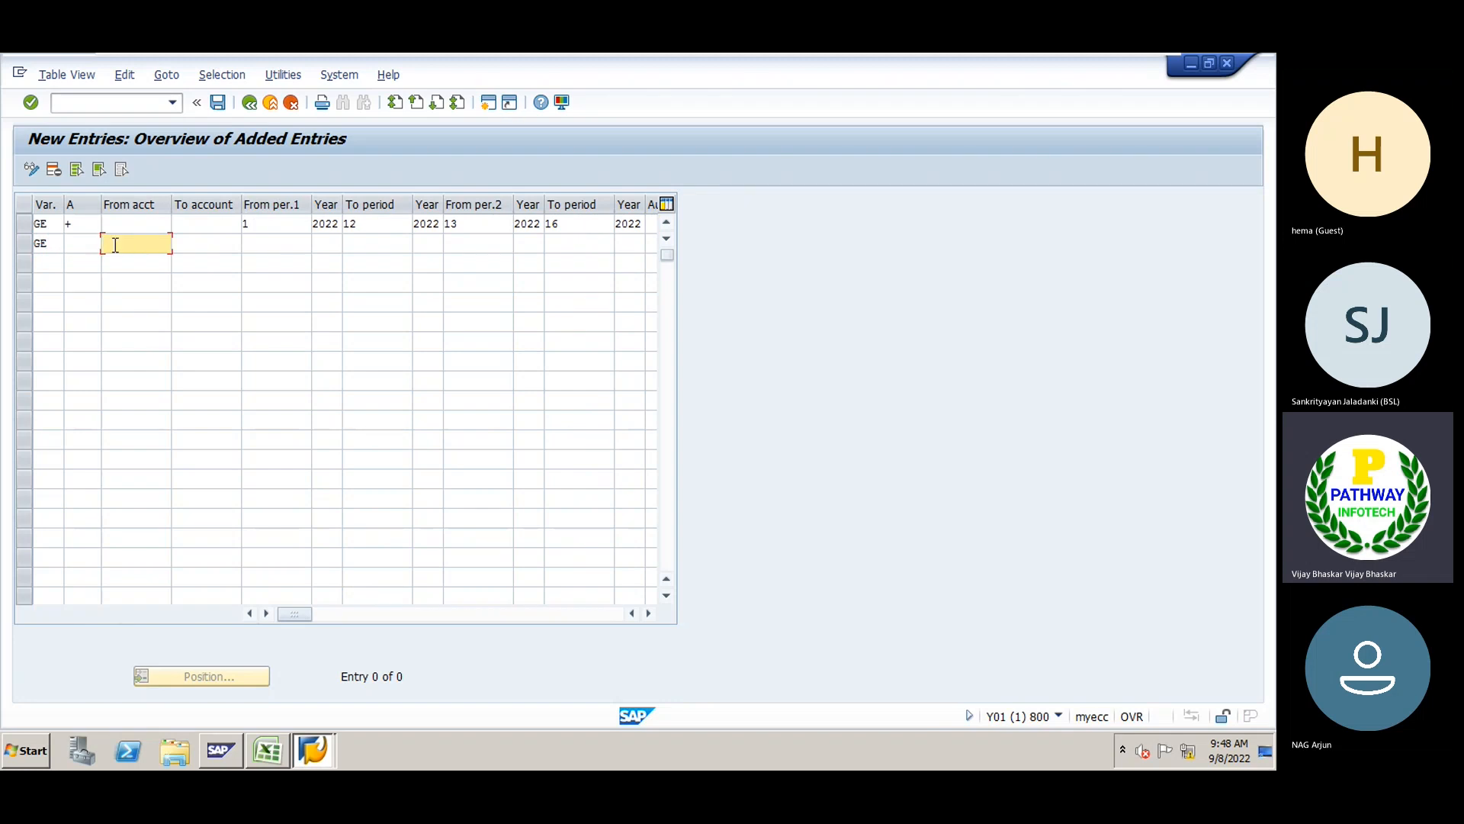
{"action": "left_click", "coordinate": [90, 242]}
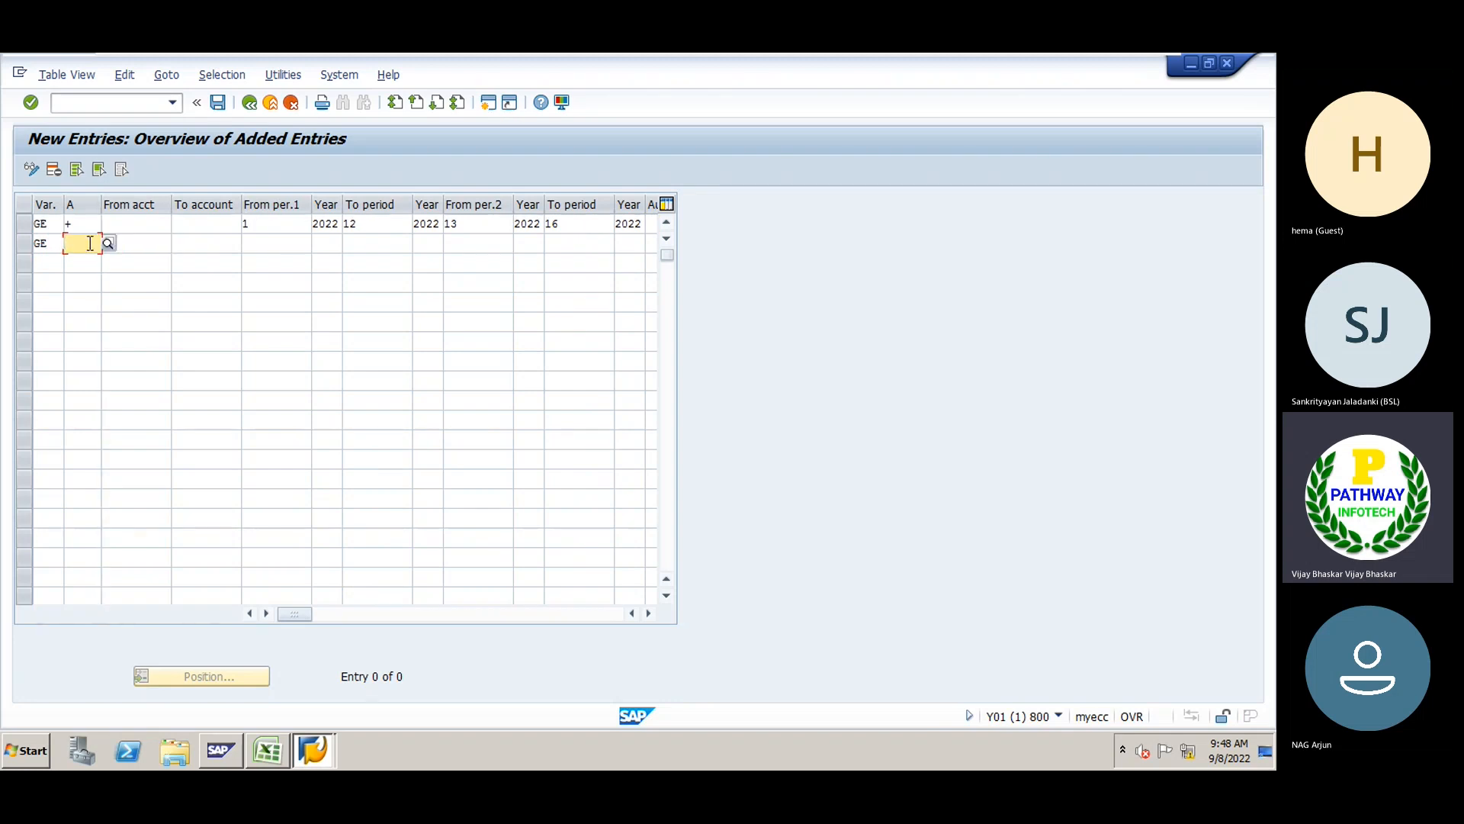
{"action": "left_click", "coordinate": [108, 244]}
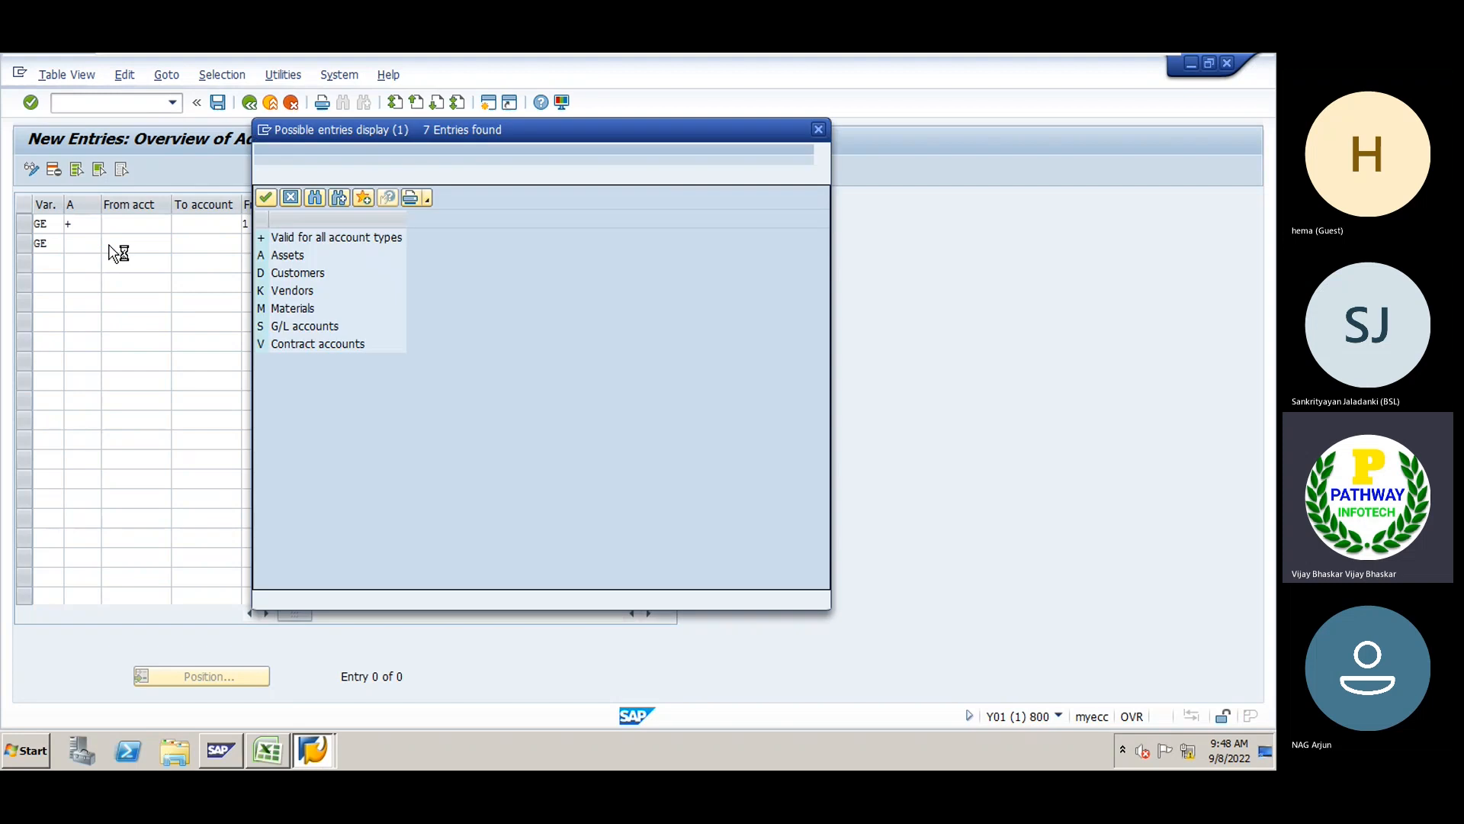
{"action": "double_click", "coordinate": [290, 255]}
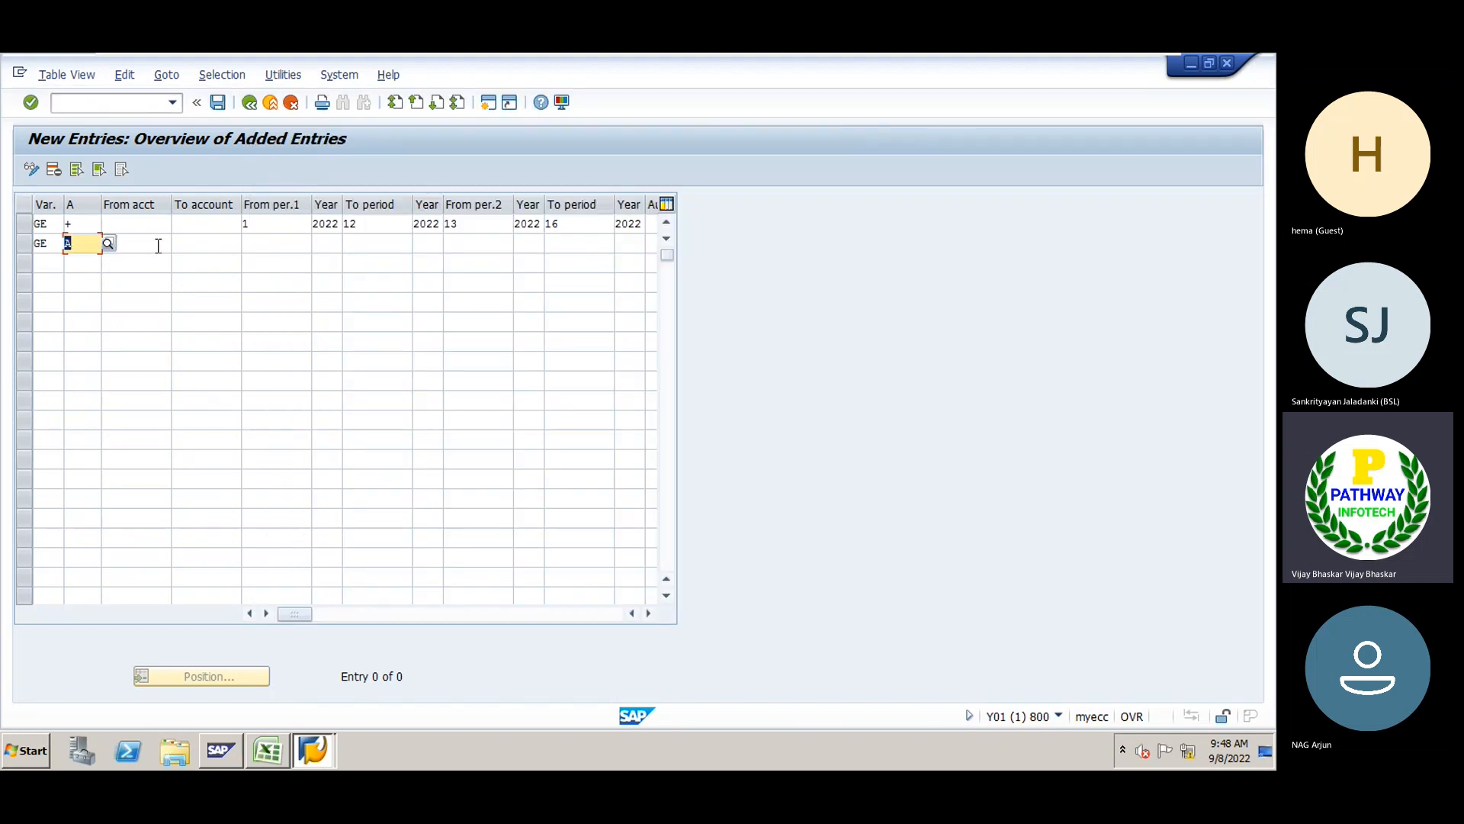
Leave the Assets entry's From account blank and set its To account to zzzzzzzzzz
{"action": "left_click", "coordinate": [153, 245]}
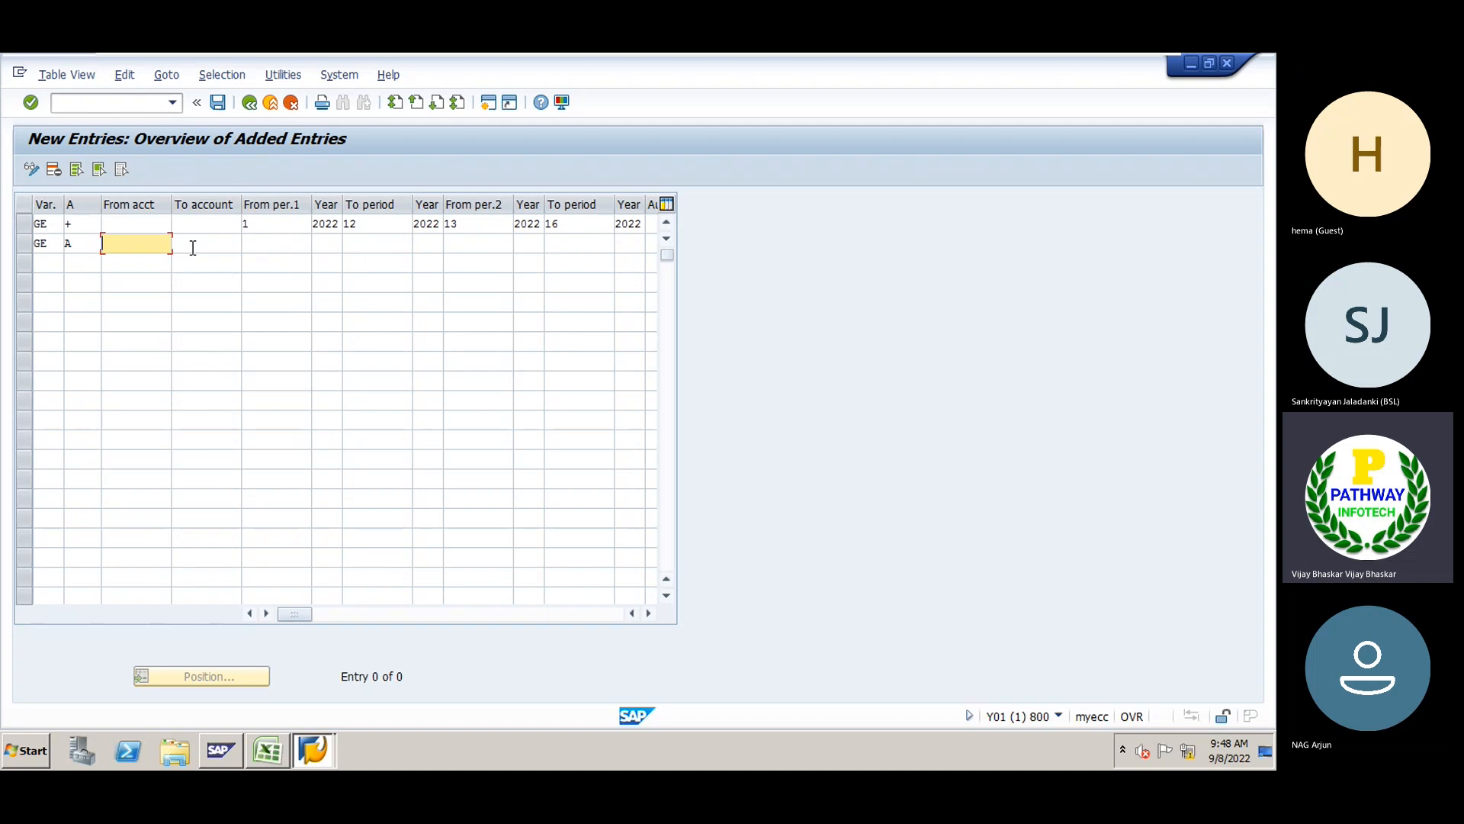
{"action": "left_click", "coordinate": [193, 248]}
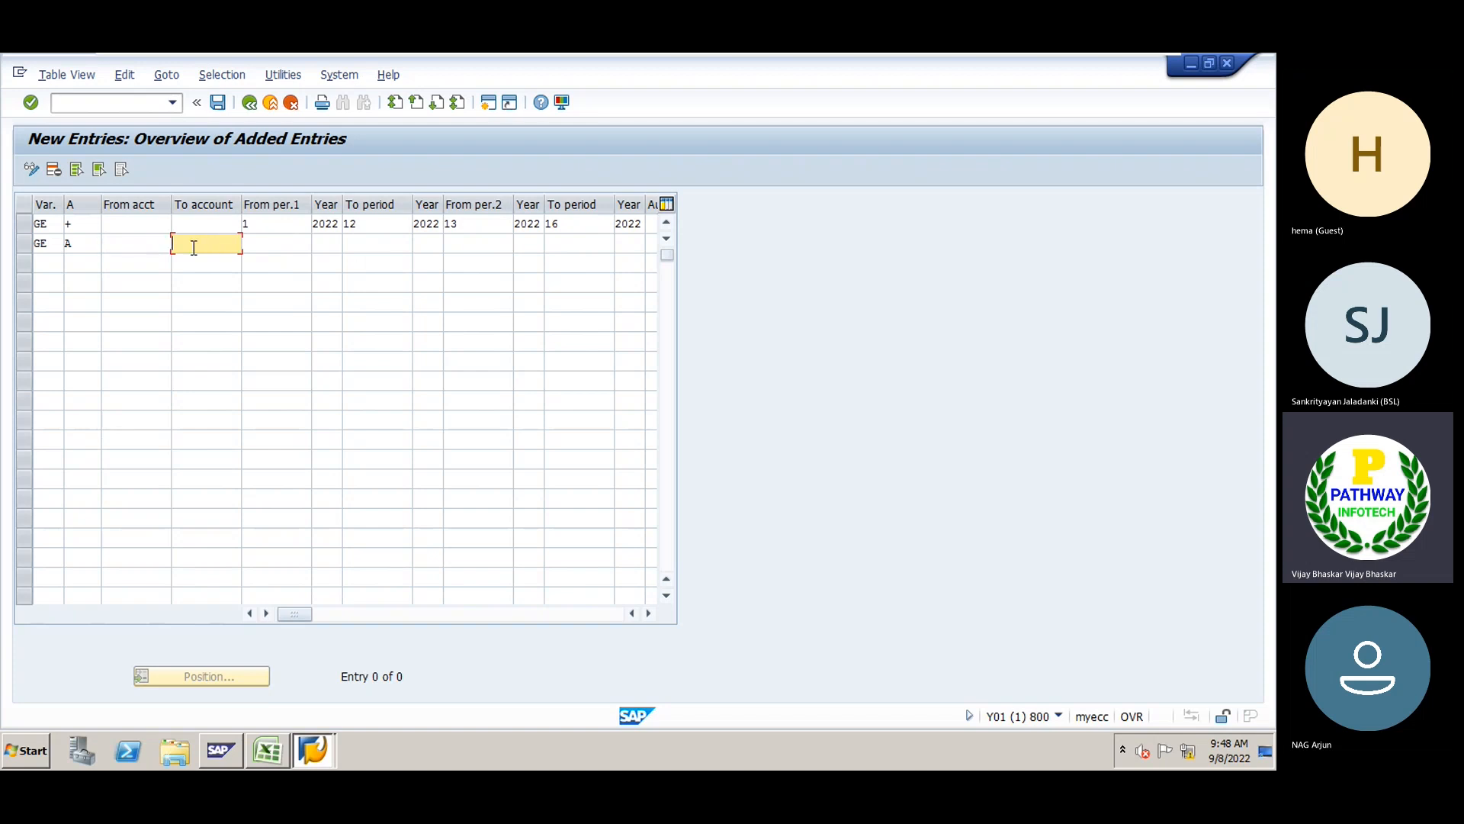
{"action": "type", "text": "zzzzzzzzzz"}
{"action": "left_click", "coordinate": [84, 245]}
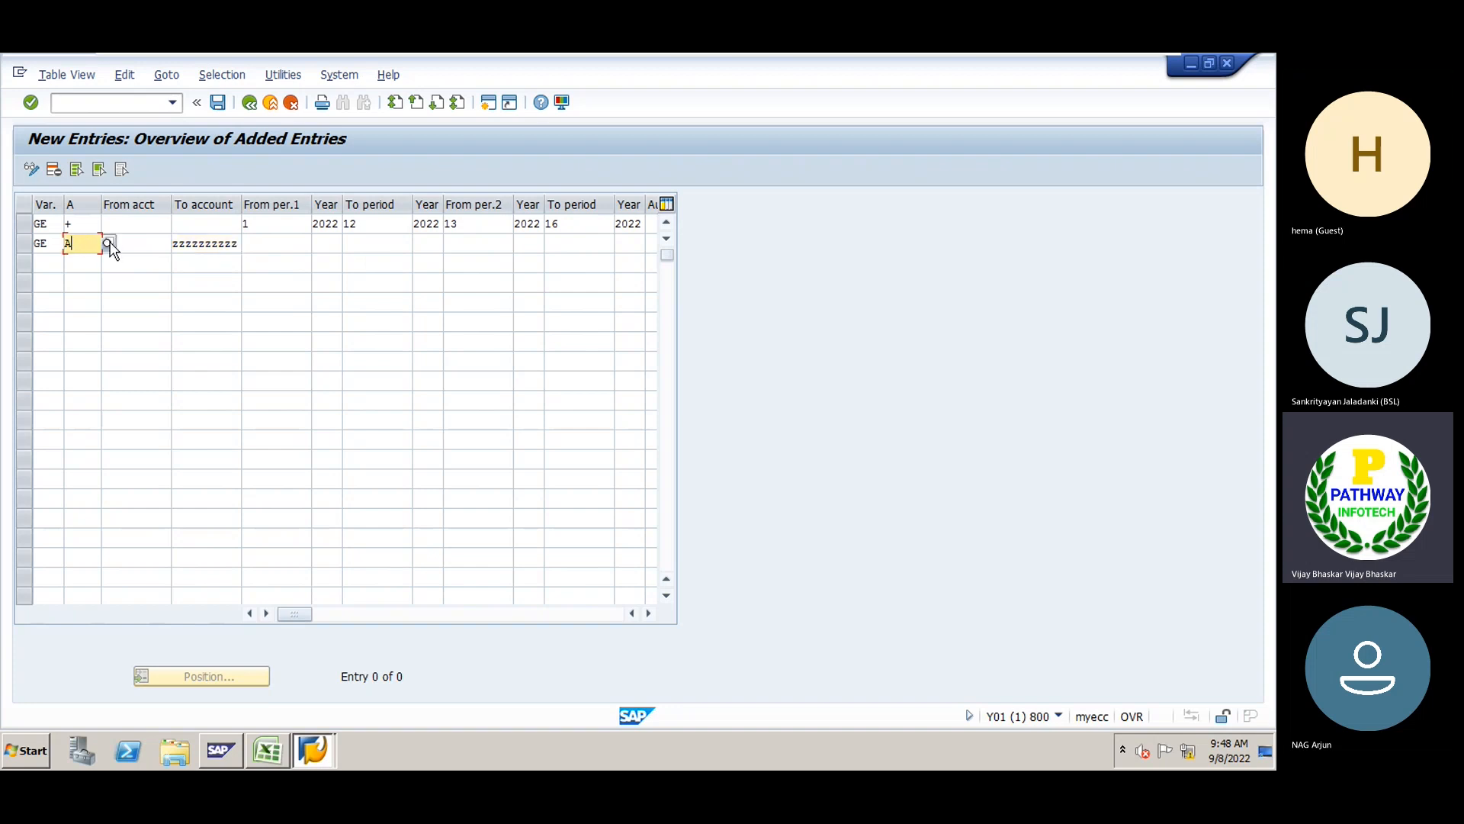
Set the first period interval of the Assets entry from period 1 of 2022 to period 12 of 2022
{"action": "left_click", "coordinate": [268, 247]}
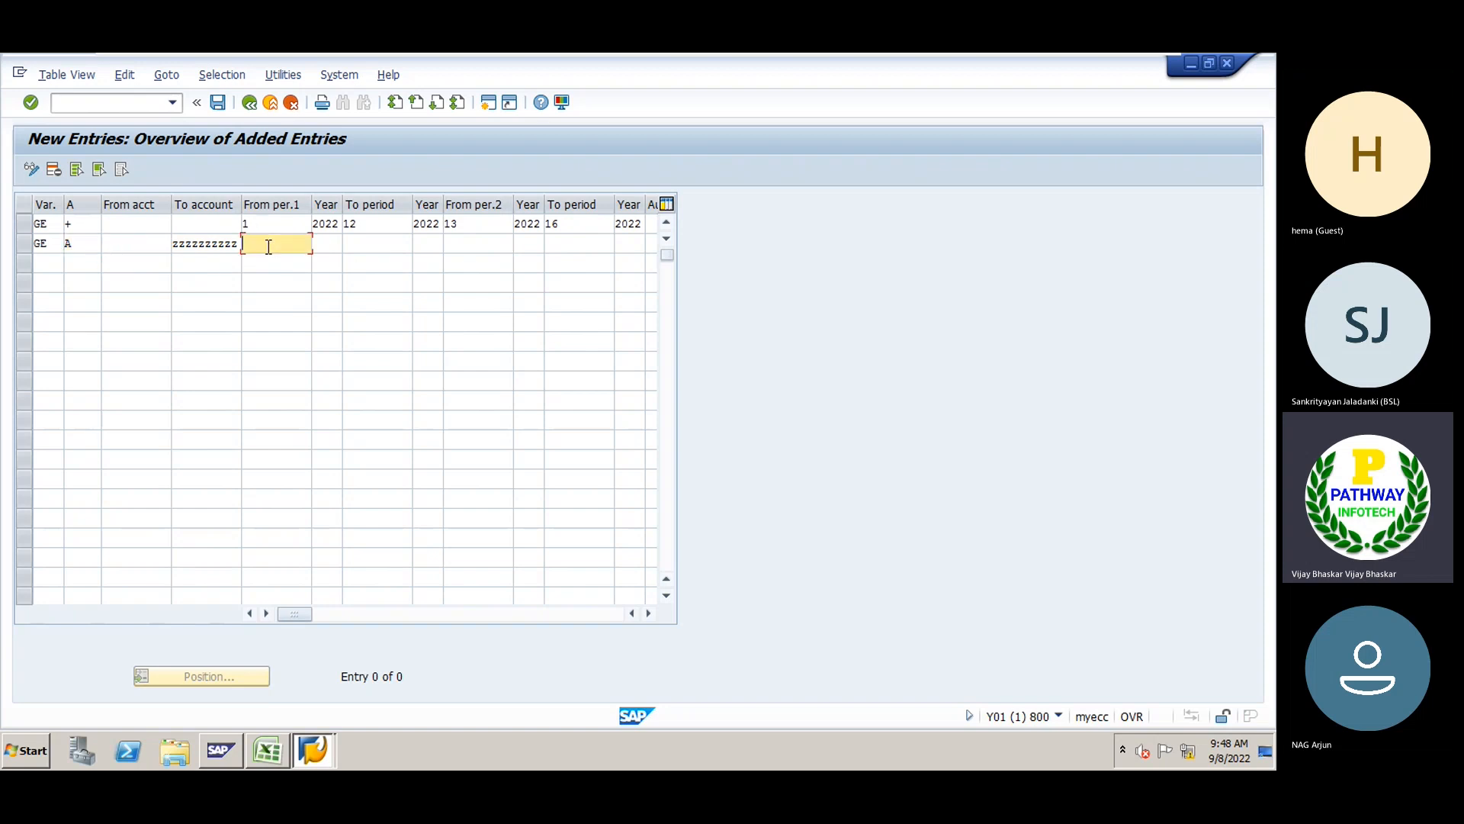
{"action": "type", "text": "1"}
{"action": "key", "text": "Tab"}
{"action": "type", "text": "2022"}
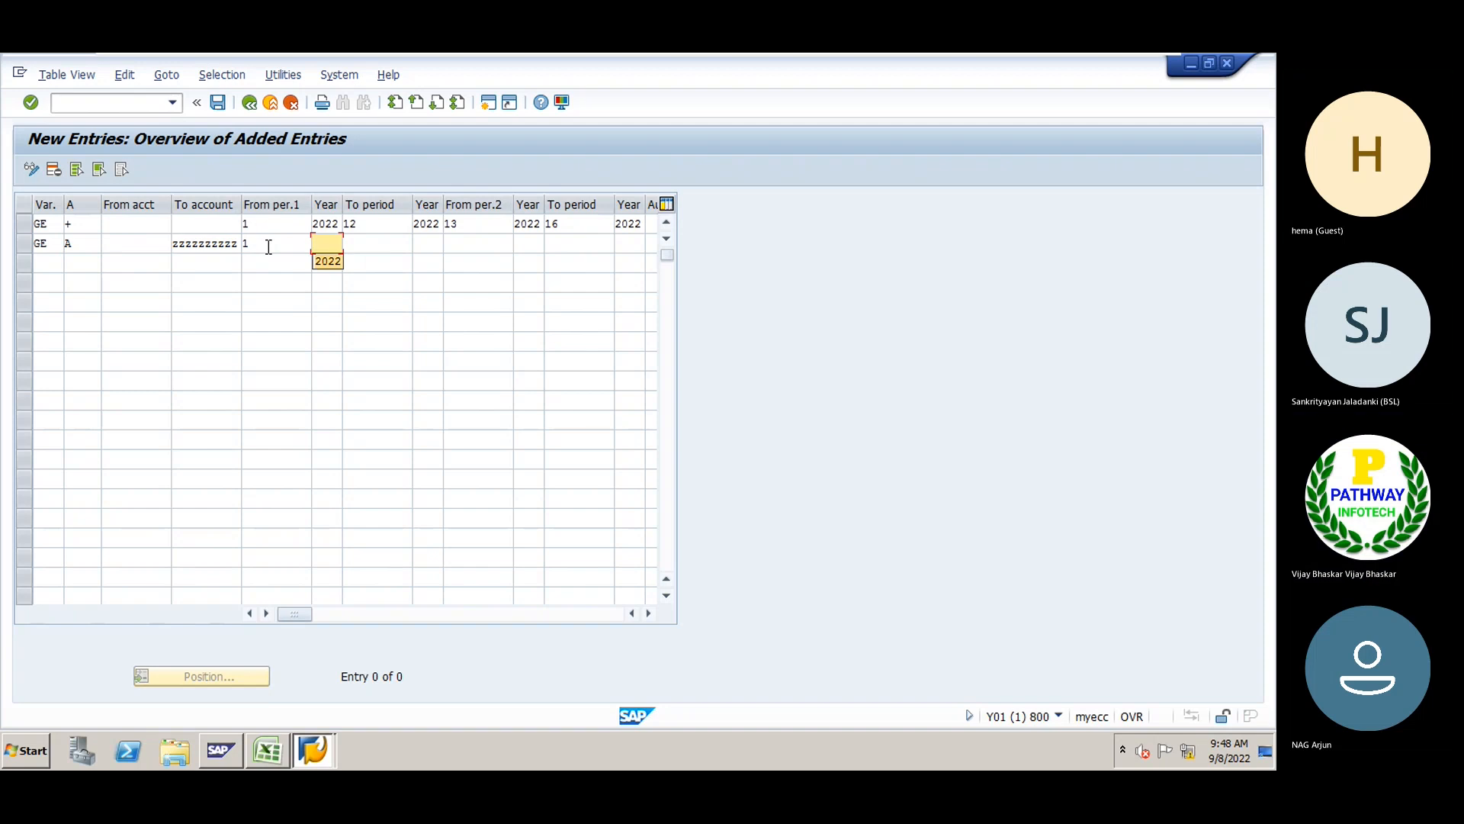
{"action": "key", "text": "Tab"}
{"action": "type", "text": "12"}
{"action": "key", "text": "Tab"}
{"action": "type", "text": "2022"}
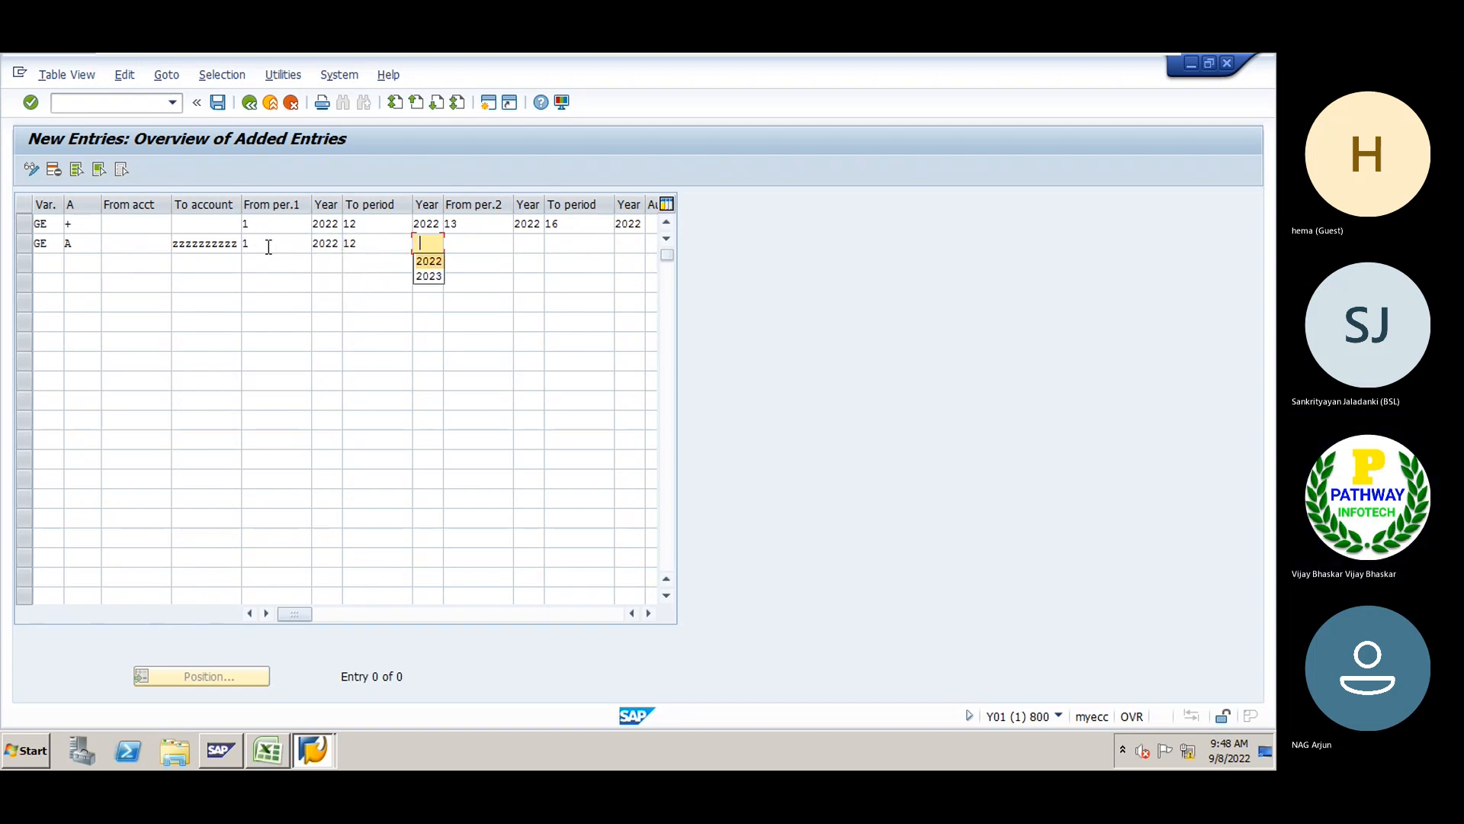
Set the second period interval of the Assets entry from period 13 of 2022 to period 16 of 2022
{"action": "key", "text": "Tab"}
{"action": "type", "text": "13"}
{"action": "key", "text": "Tab"}
{"action": "type", "text": "2022"}
{"action": "key", "text": "Tab"}
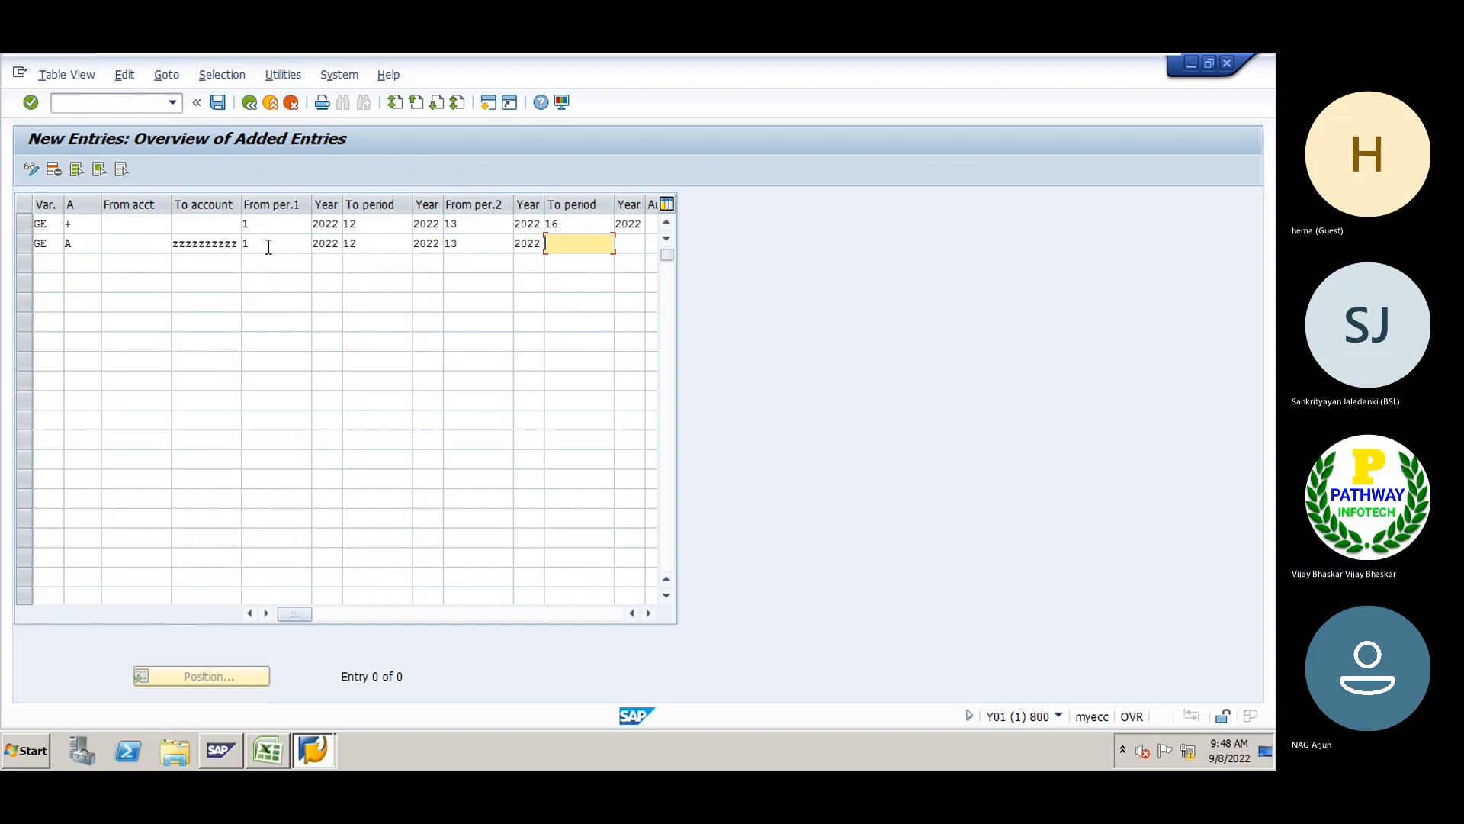
{"action": "type", "text": "16"}
{"action": "key", "text": "Tab"}
{"action": "type", "text": "2022"}
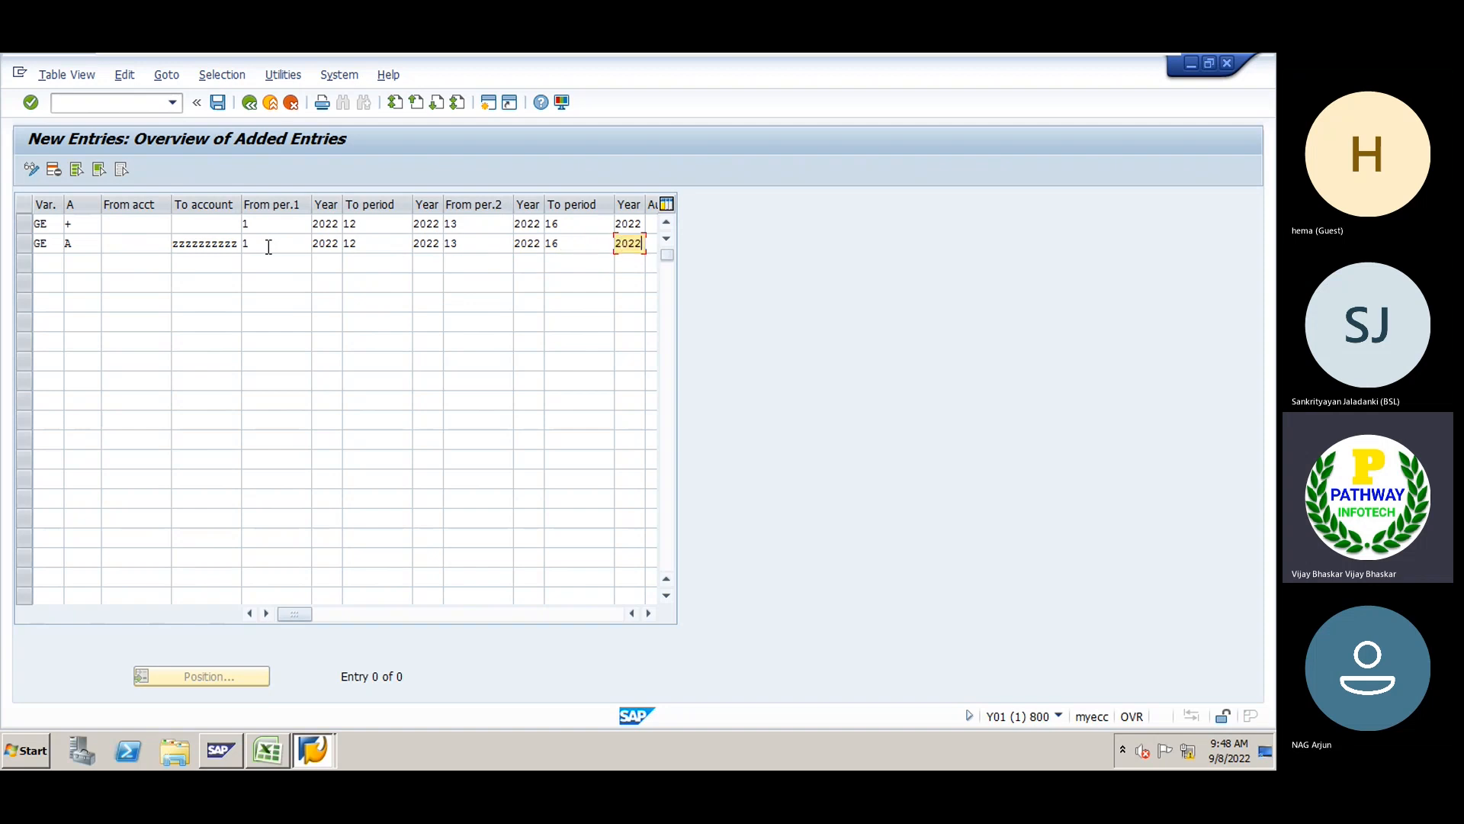
{"action": "key", "text": "Tab"}
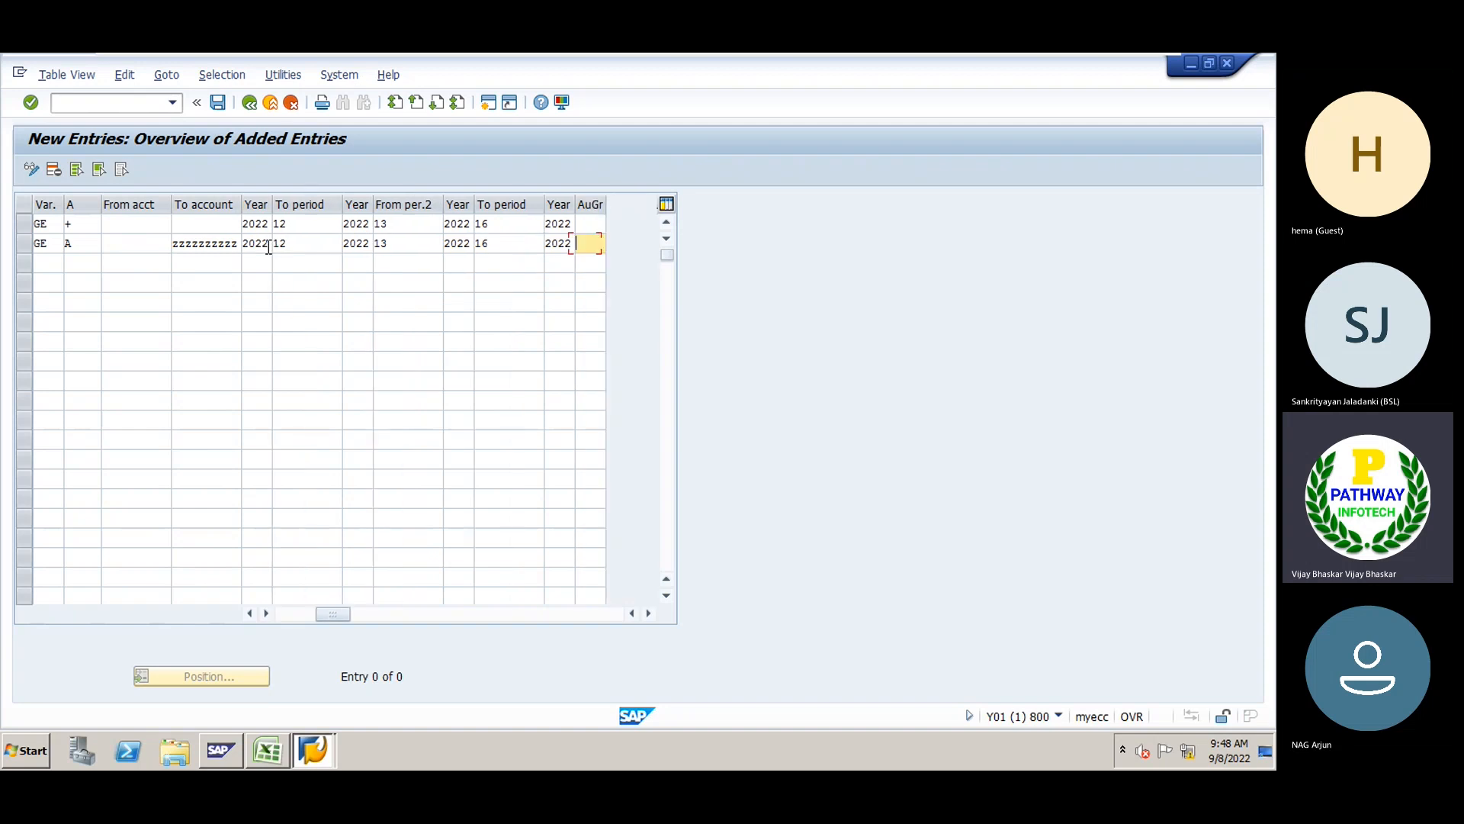
Add a third entry for variant GE with account type D (Customers)
{"action": "left_click", "coordinate": [42, 263]}
{"action": "left_click", "coordinate": [42, 279]}
{"action": "key", "text": "Tab"}
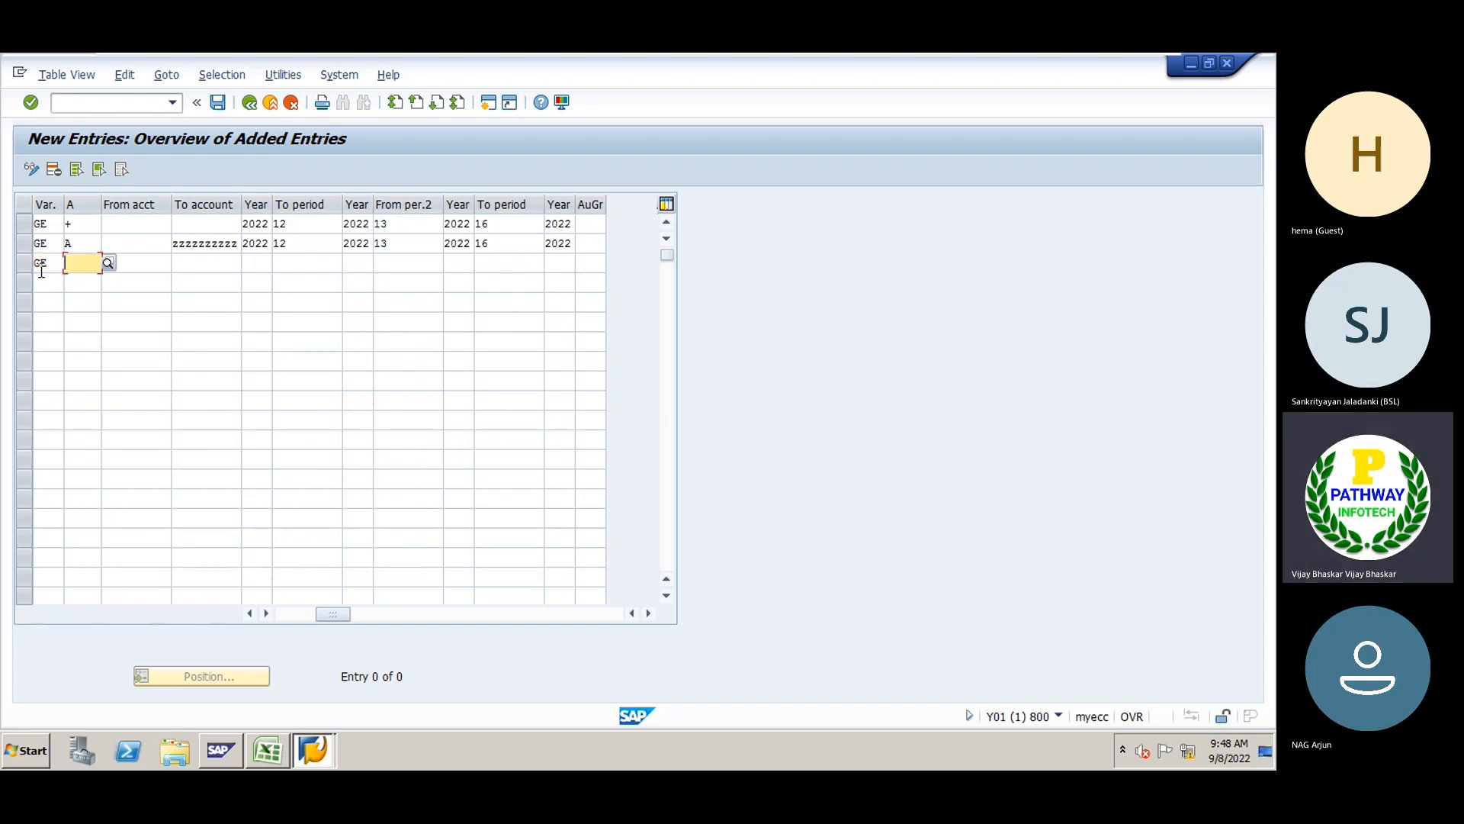
{"action": "left_click", "coordinate": [109, 264]}
{"action": "double_click", "coordinate": [279, 274]}
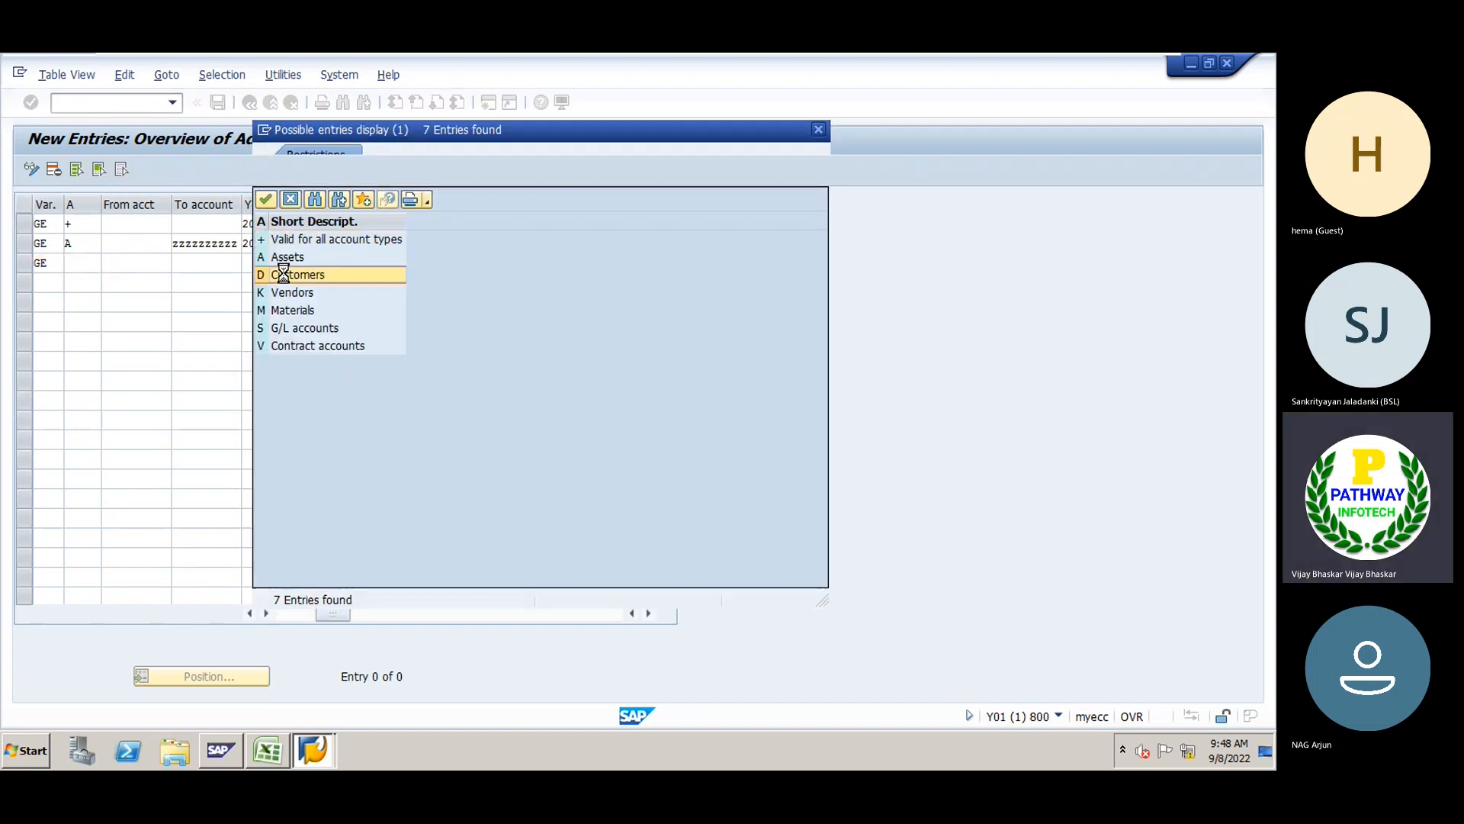
Leave the Customers entry's From account blank and set its To account to ZZZZZZZZZZ
{"action": "key", "text": "Tab"}
{"action": "key", "text": "Tab"}
{"action": "key", "text": "Tab"}
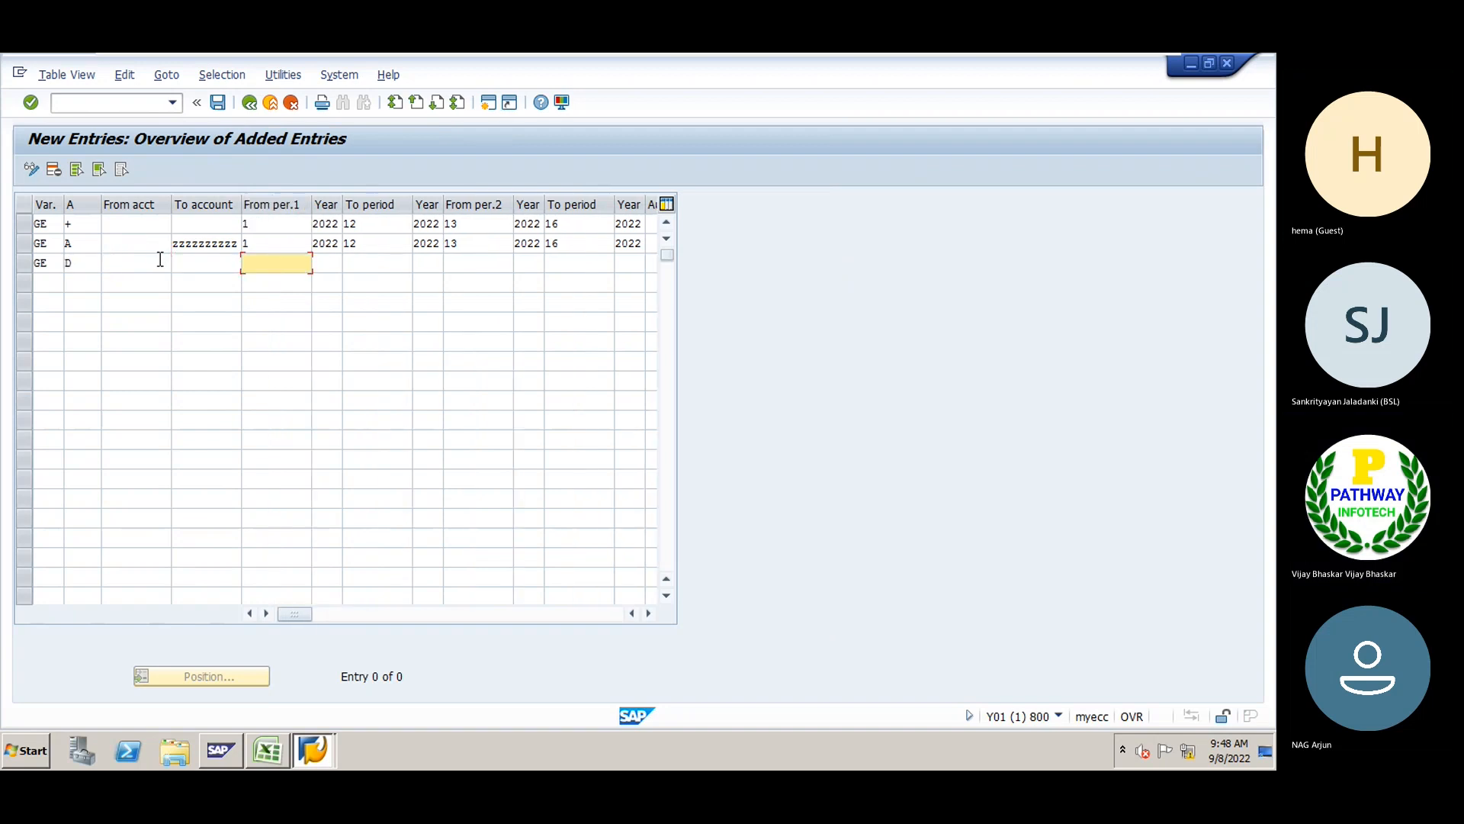
{"action": "key", "text": "shift+Tab"}
{"action": "type", "text": "ZZZZZZZZZZ"}
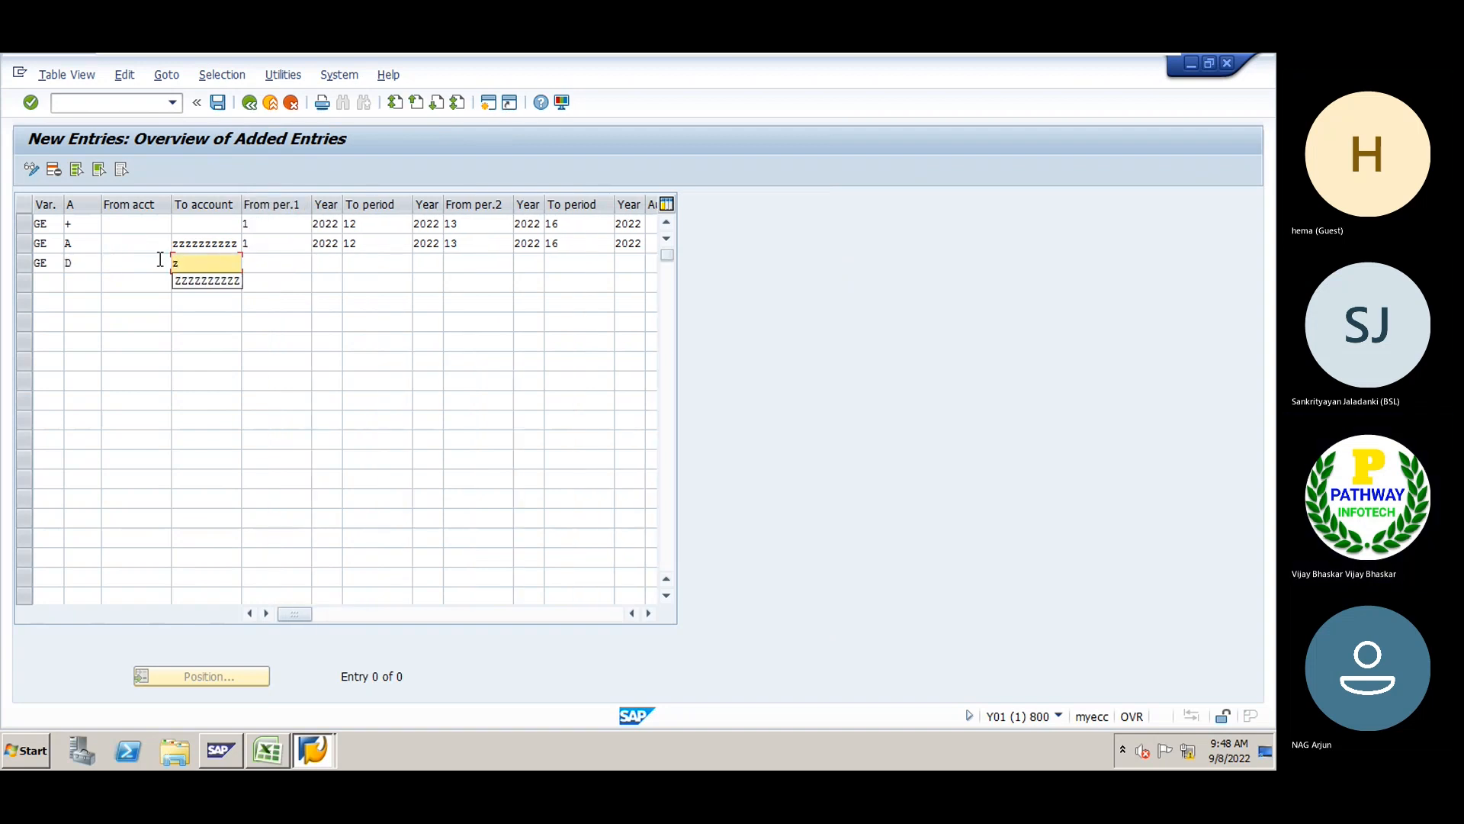
{"action": "key", "text": "Down"}
{"action": "key", "text": "Return"}
Set the first period interval of the Customers entry from period 1 of 2022 to period 12 of 2022
{"action": "key", "text": "Tab"}
{"action": "key", "text": "Tab"}
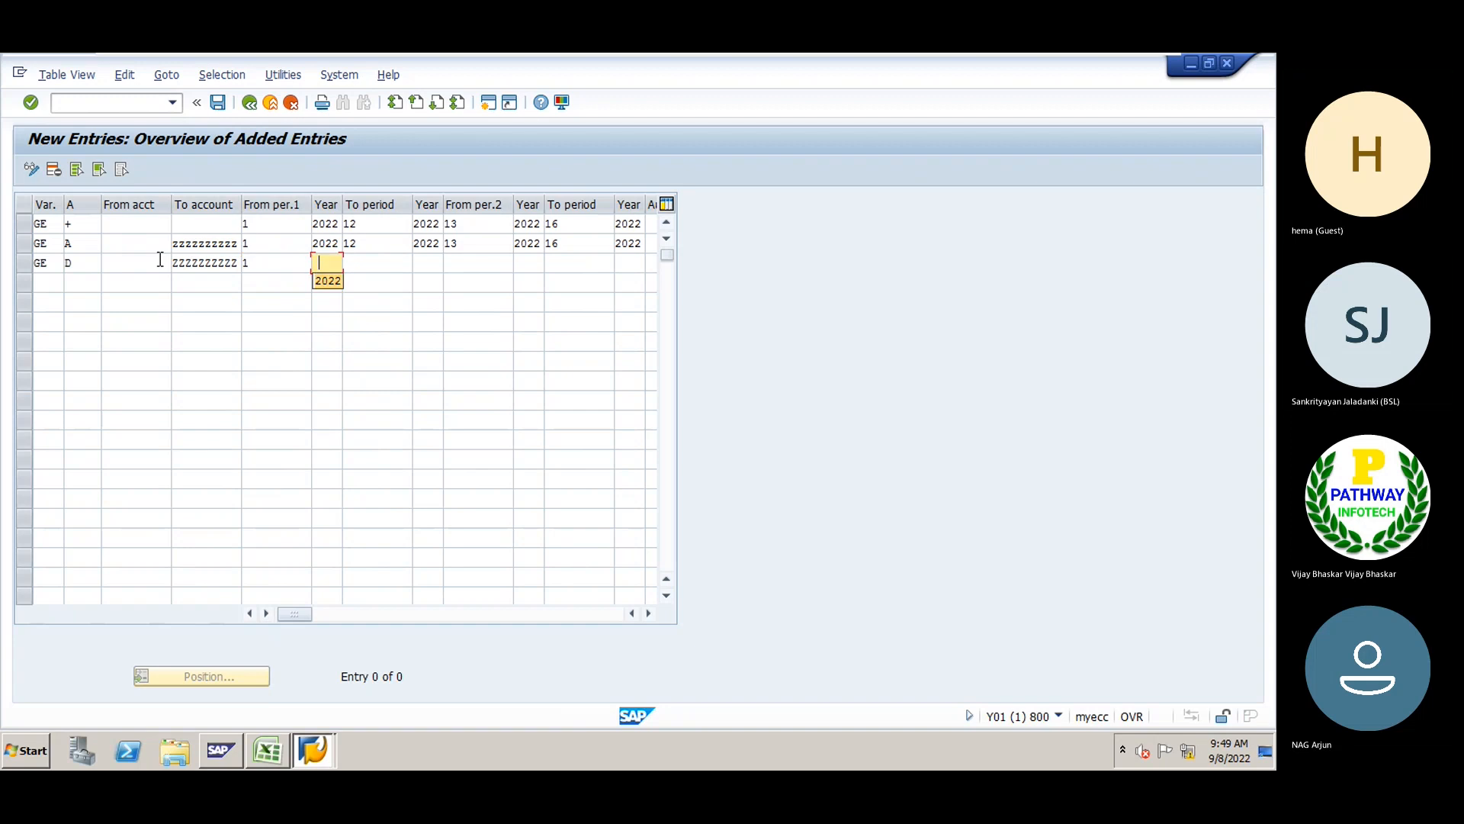
{"action": "type", "text": "2022"}
{"action": "key", "text": "Tab"}
{"action": "type", "text": "12"}
{"action": "key", "text": "Tab"}
{"action": "type", "text": "2022"}
{"action": "key", "text": "Tab"}
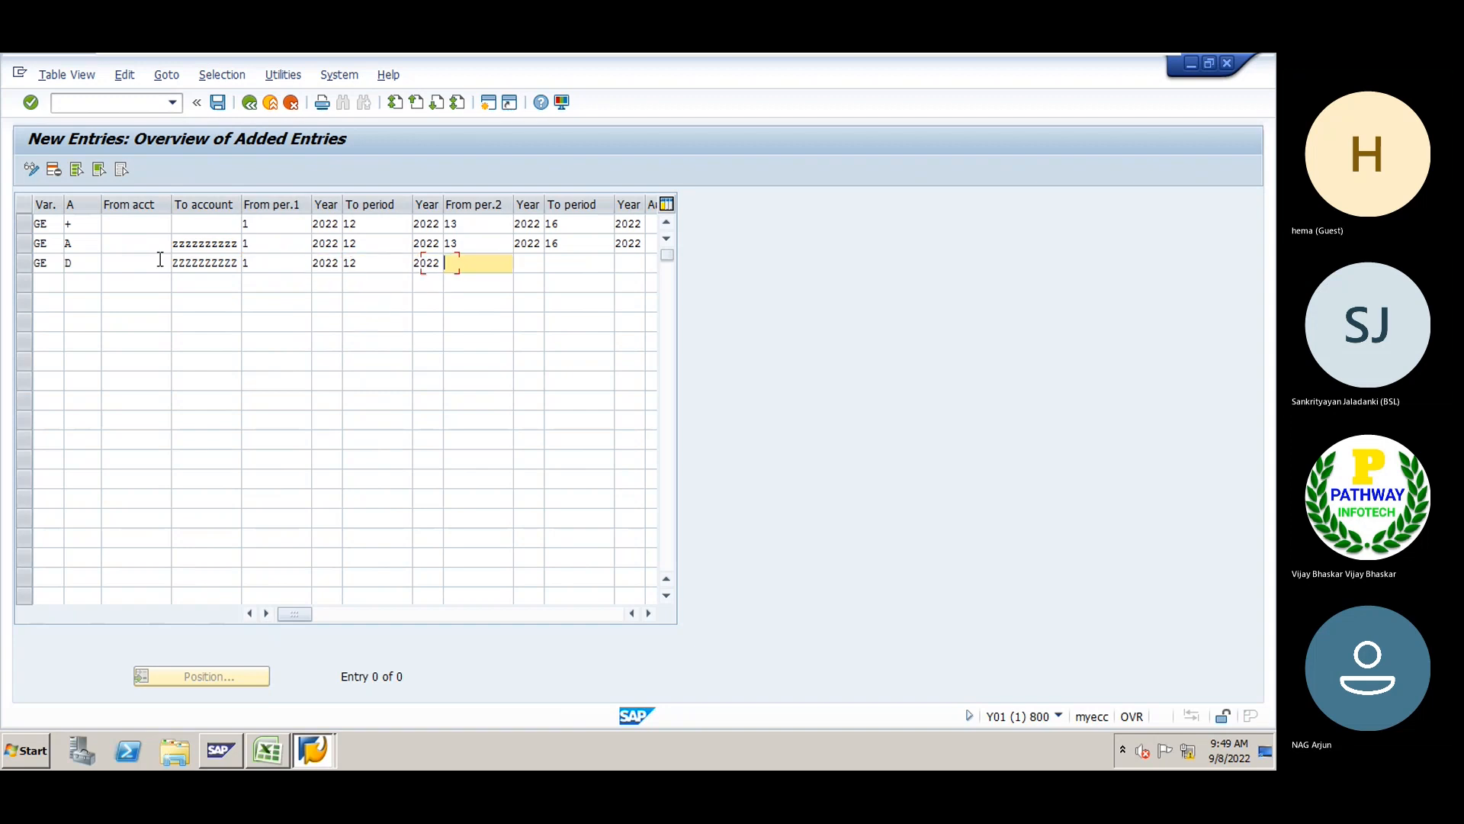
Set the second period interval of the Customers entry from period 13 of 2022 to period 16 of 2022
{"action": "type", "text": "13"}
{"action": "key", "text": "Tab"}
{"action": "type", "text": "2022"}
{"action": "key", "text": "Tab"}
{"action": "type", "text": "16"}
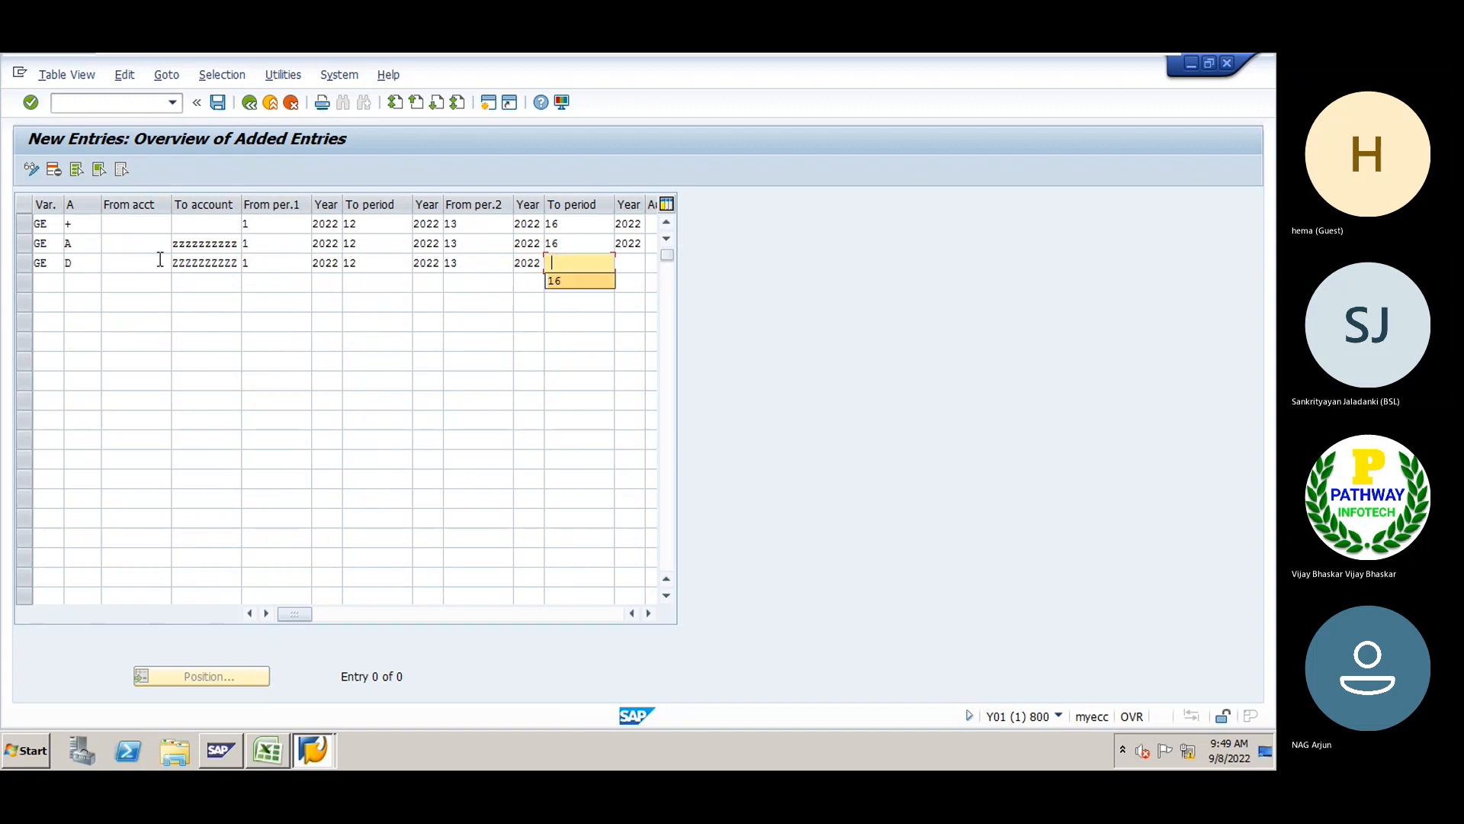
{"action": "key", "text": "Tab"}
{"action": "type", "text": "2022"}
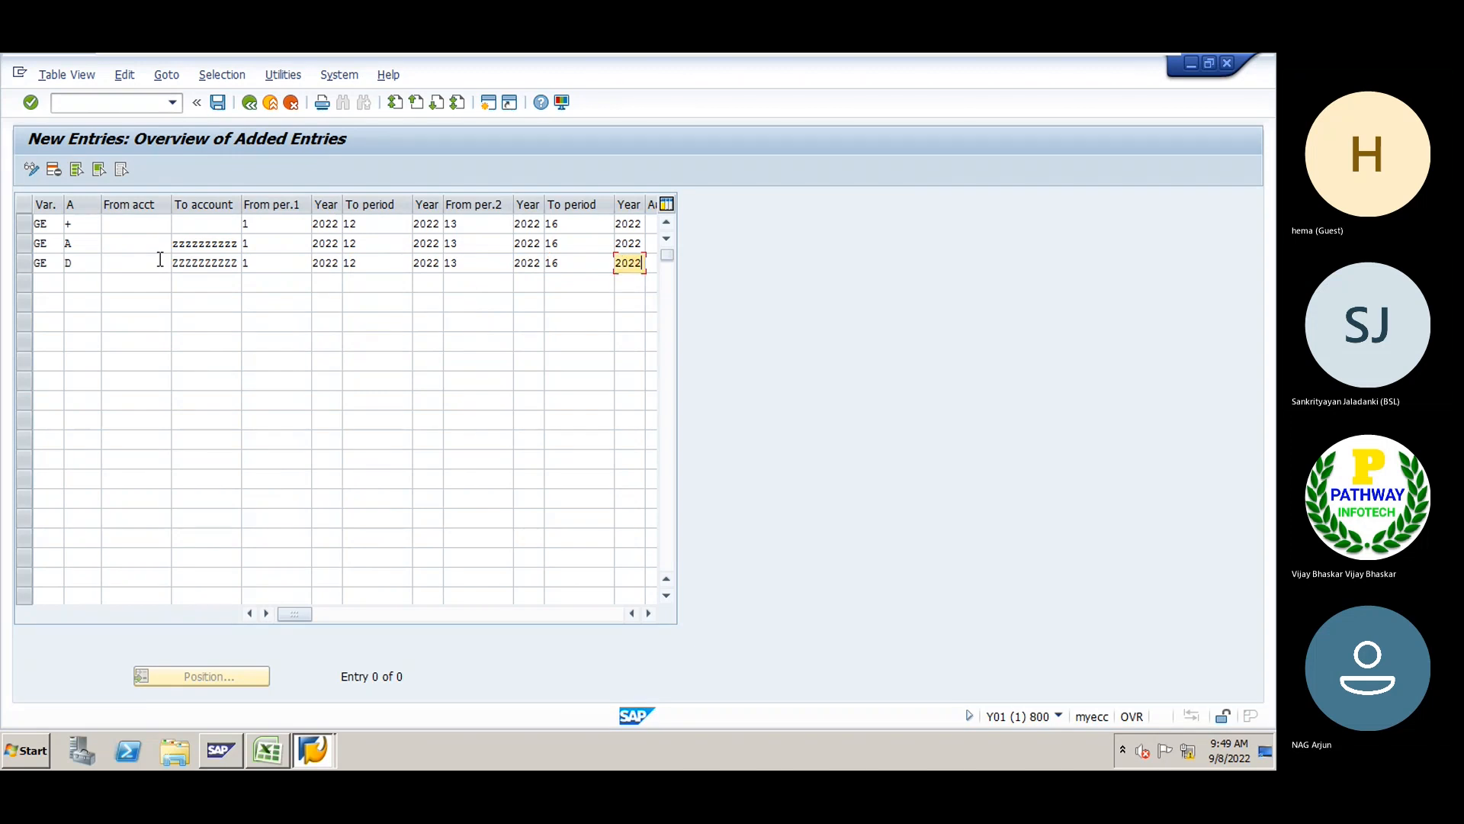
Add a fourth entry for variant GE with account type K (Vendors) and To account ZZZZZZZZZZ
{"action": "left_click", "coordinate": [48, 282]}
{"action": "key", "text": "Tab"}
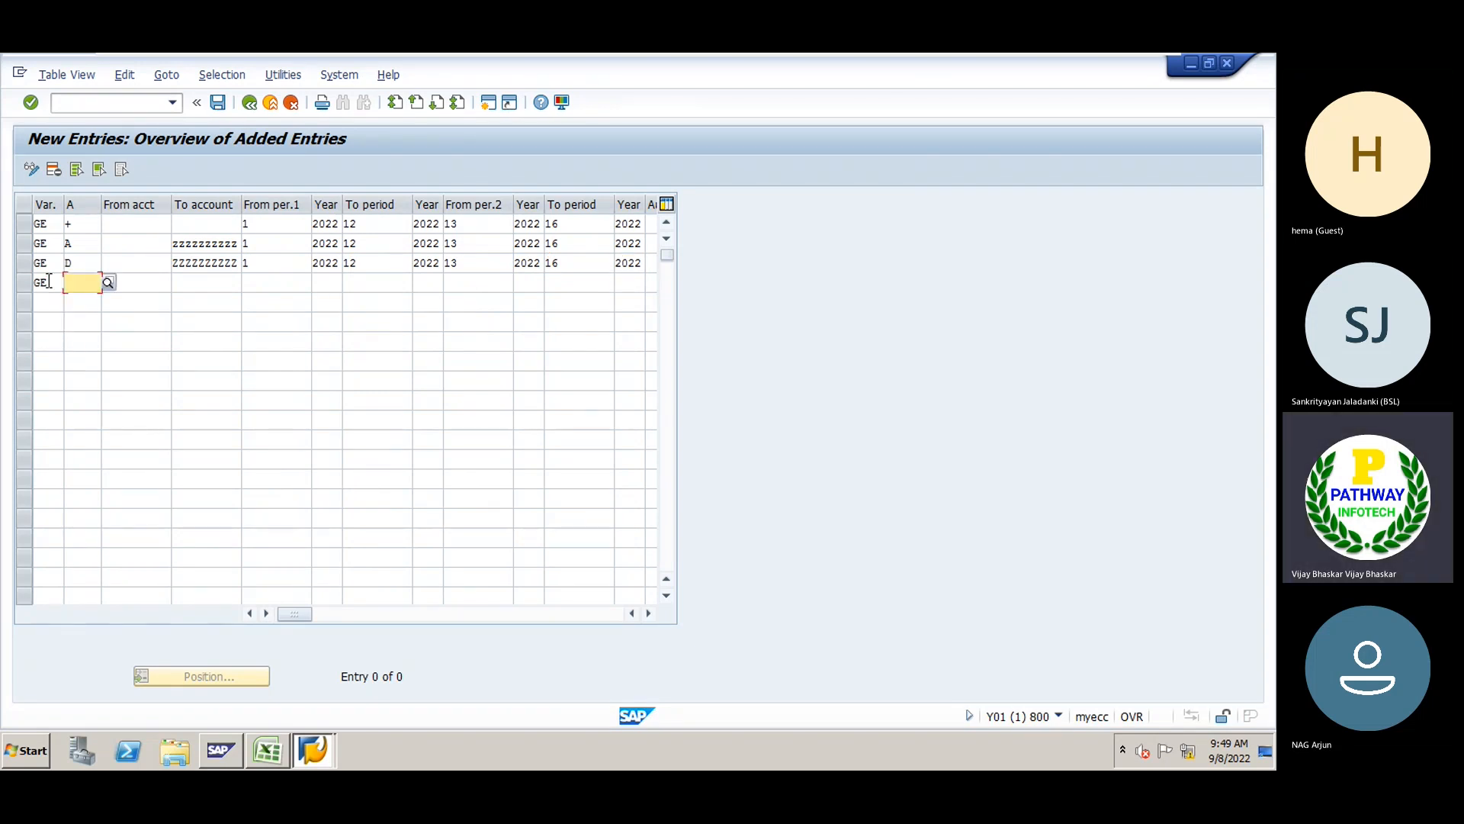
{"action": "left_click", "coordinate": [108, 284]}
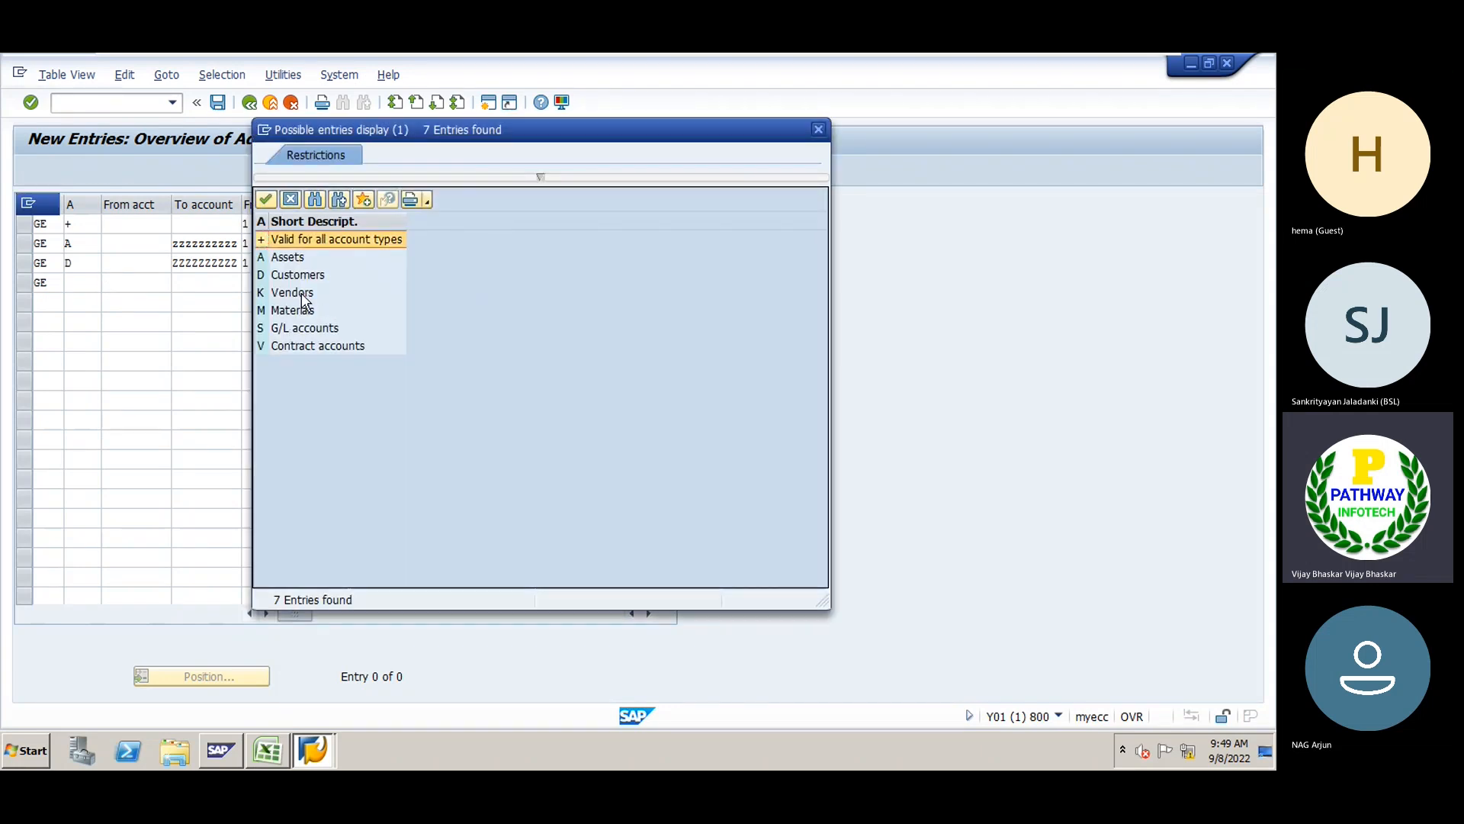
{"action": "double_click", "coordinate": [292, 293]}
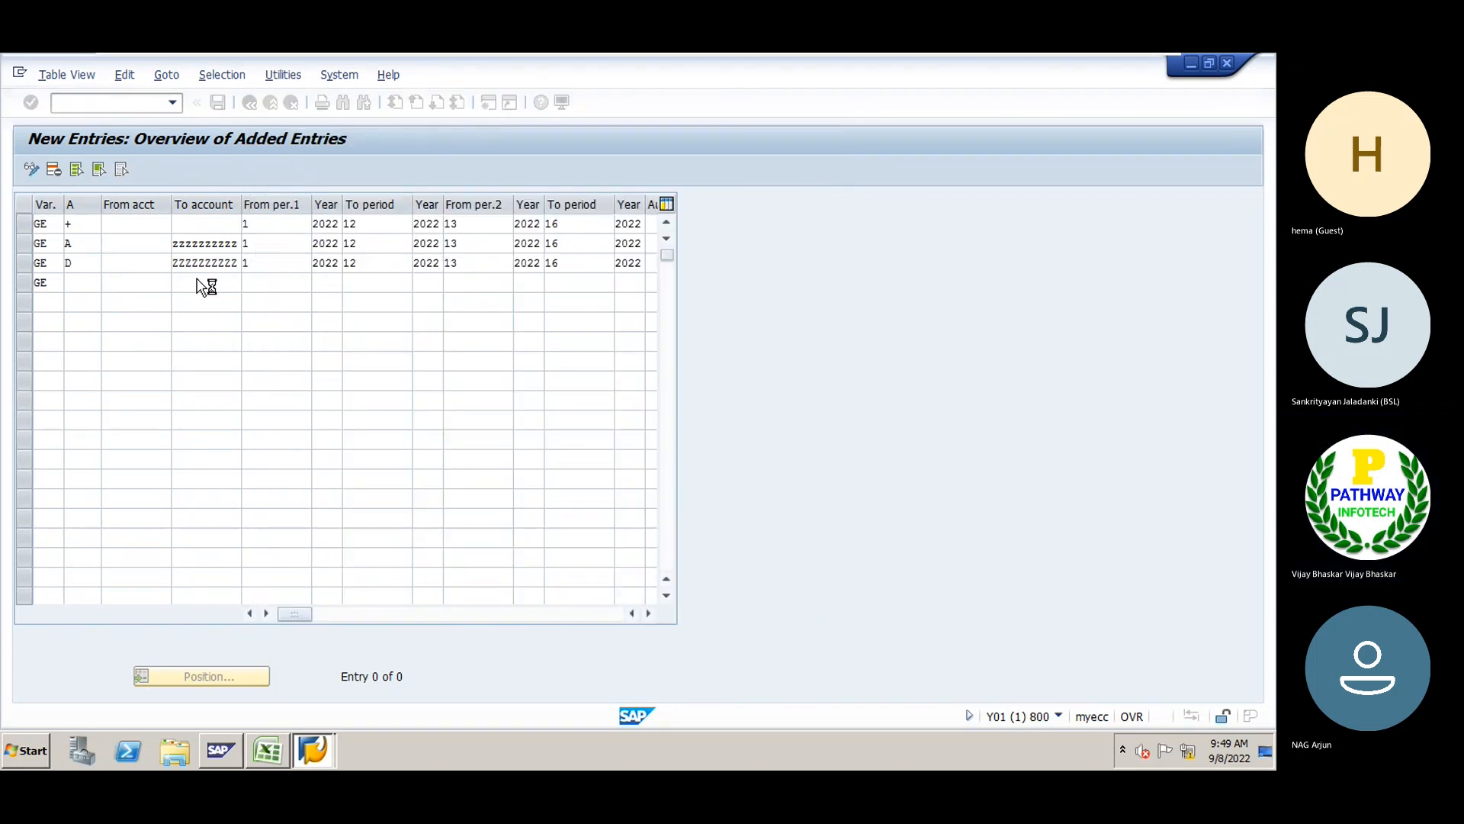
{"action": "left_click", "coordinate": [187, 283]}
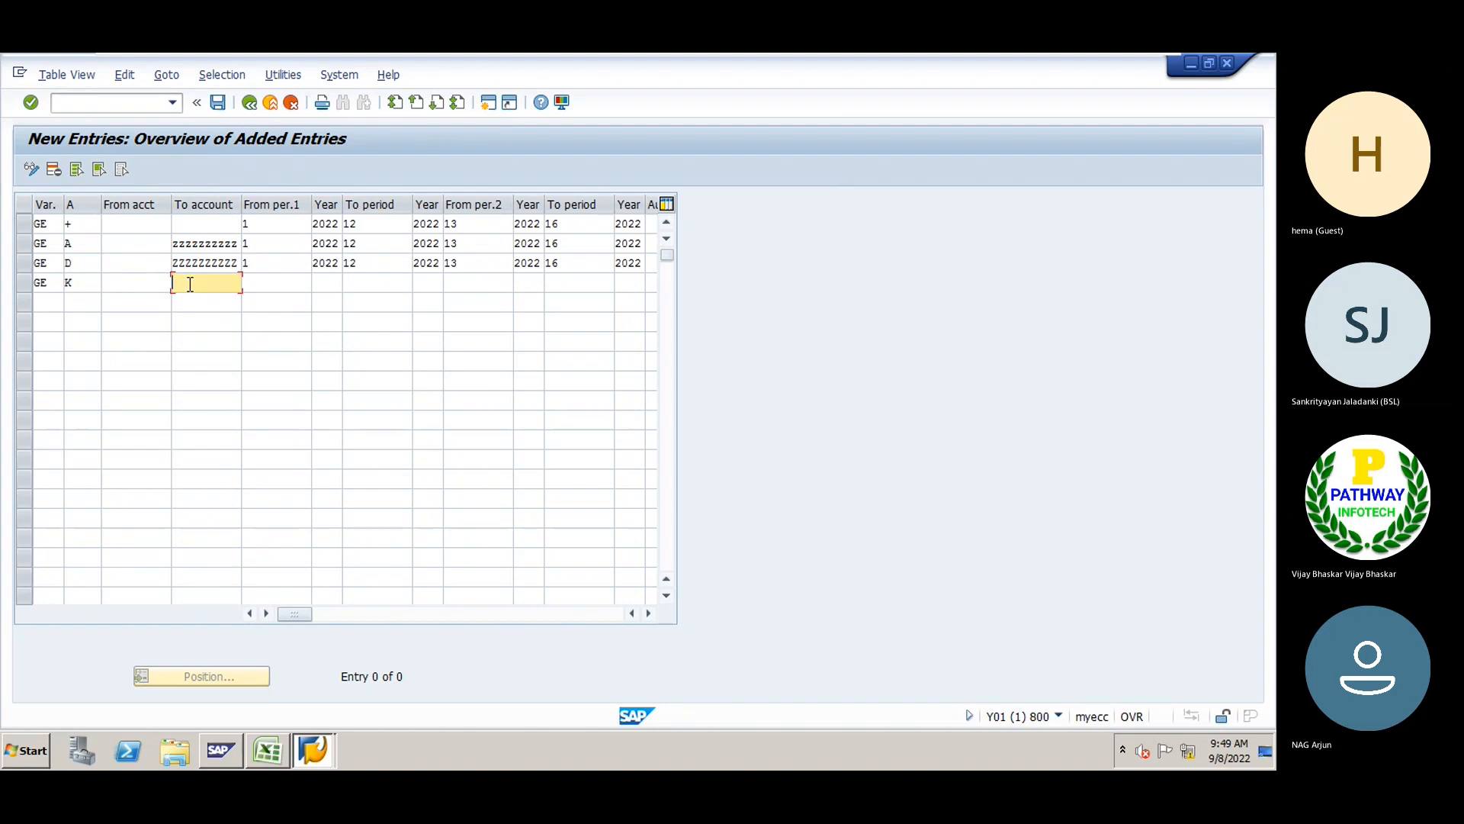
{"action": "key", "text": "Down"}
{"action": "key", "text": "Return"}
{"action": "key", "text": "Tab"}
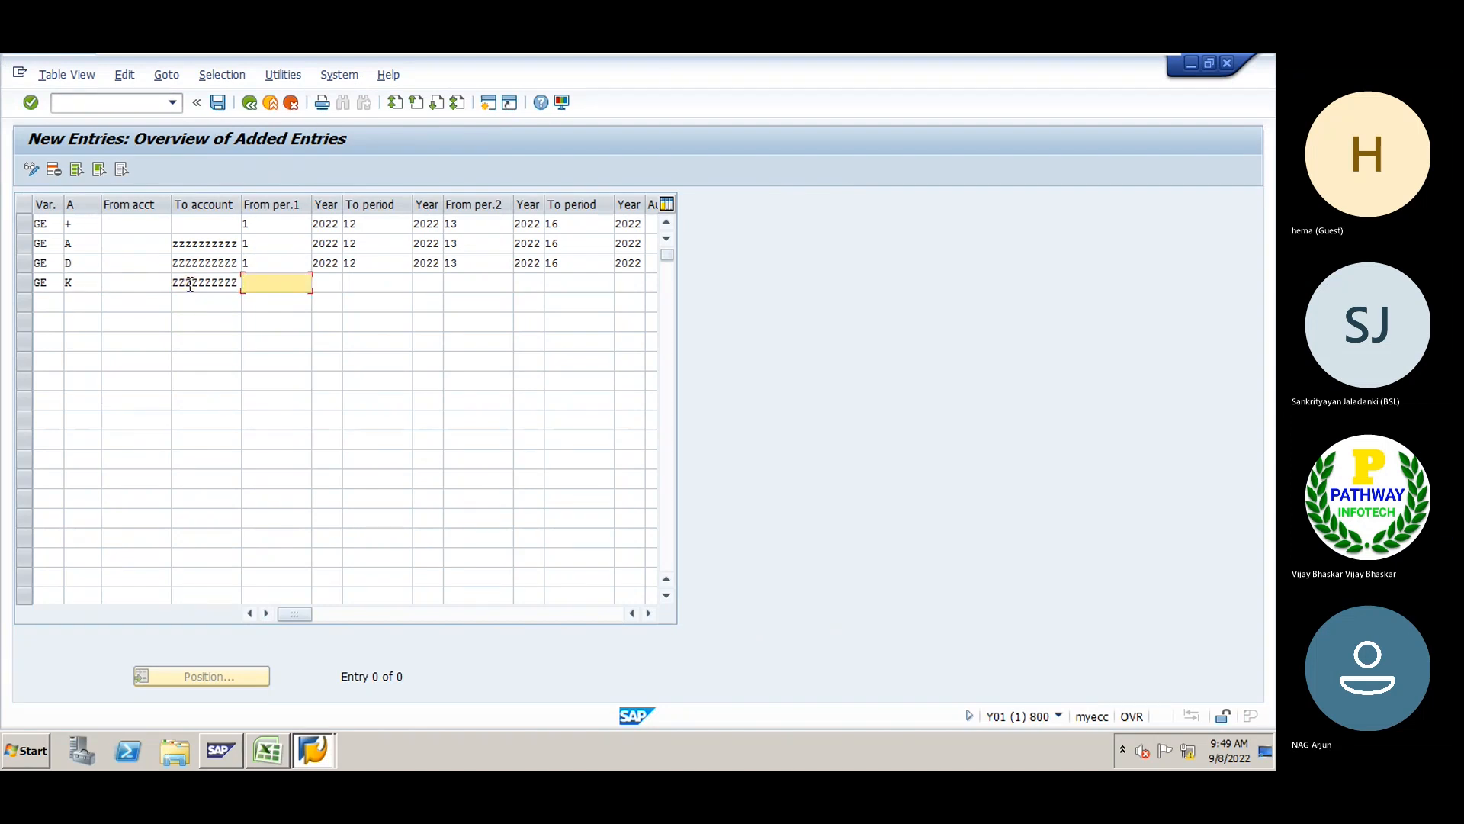
Set the first period interval of the Vendors entry from period 1 of 2022 to period 12 of 2022
{"action": "key", "text": "Tab"}
{"action": "key", "text": "space"}
{"action": "key", "text": "Down"}
{"action": "key", "text": "Tab"}
{"action": "key", "text": "space"}
{"action": "key", "text": "Down"}
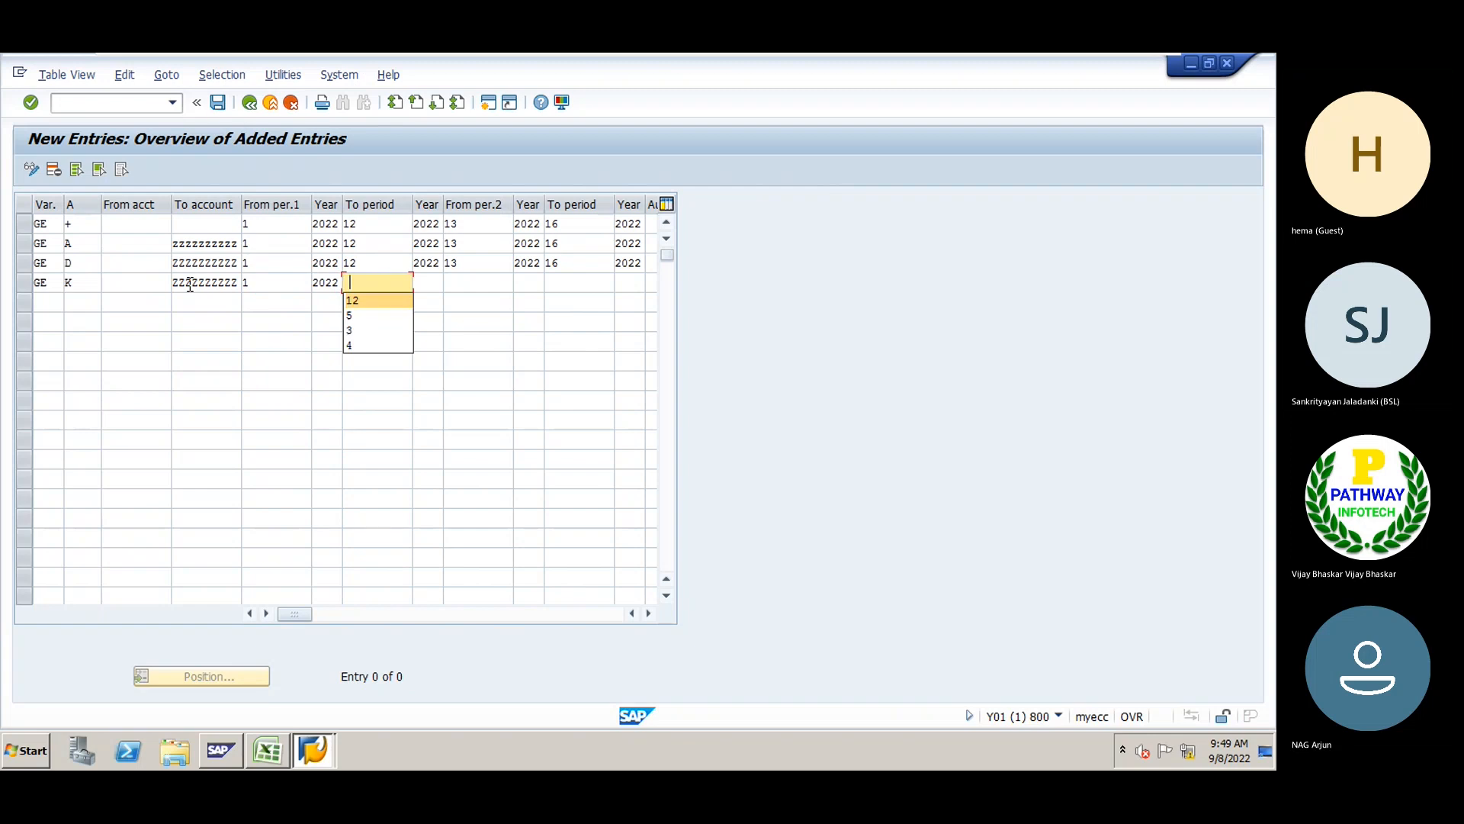
{"action": "key", "text": "Tab"}
{"action": "key", "text": "space"}
{"action": "key", "text": "space"}
{"action": "key", "text": "Down"}
Set the second period interval of the Vendors entry from period 13 of 2022 to period 16 of 2022
{"action": "key", "text": "Tab"}
{"action": "key", "text": "space"}
{"action": "key", "text": "Down"}
{"action": "key", "text": "Tab"}
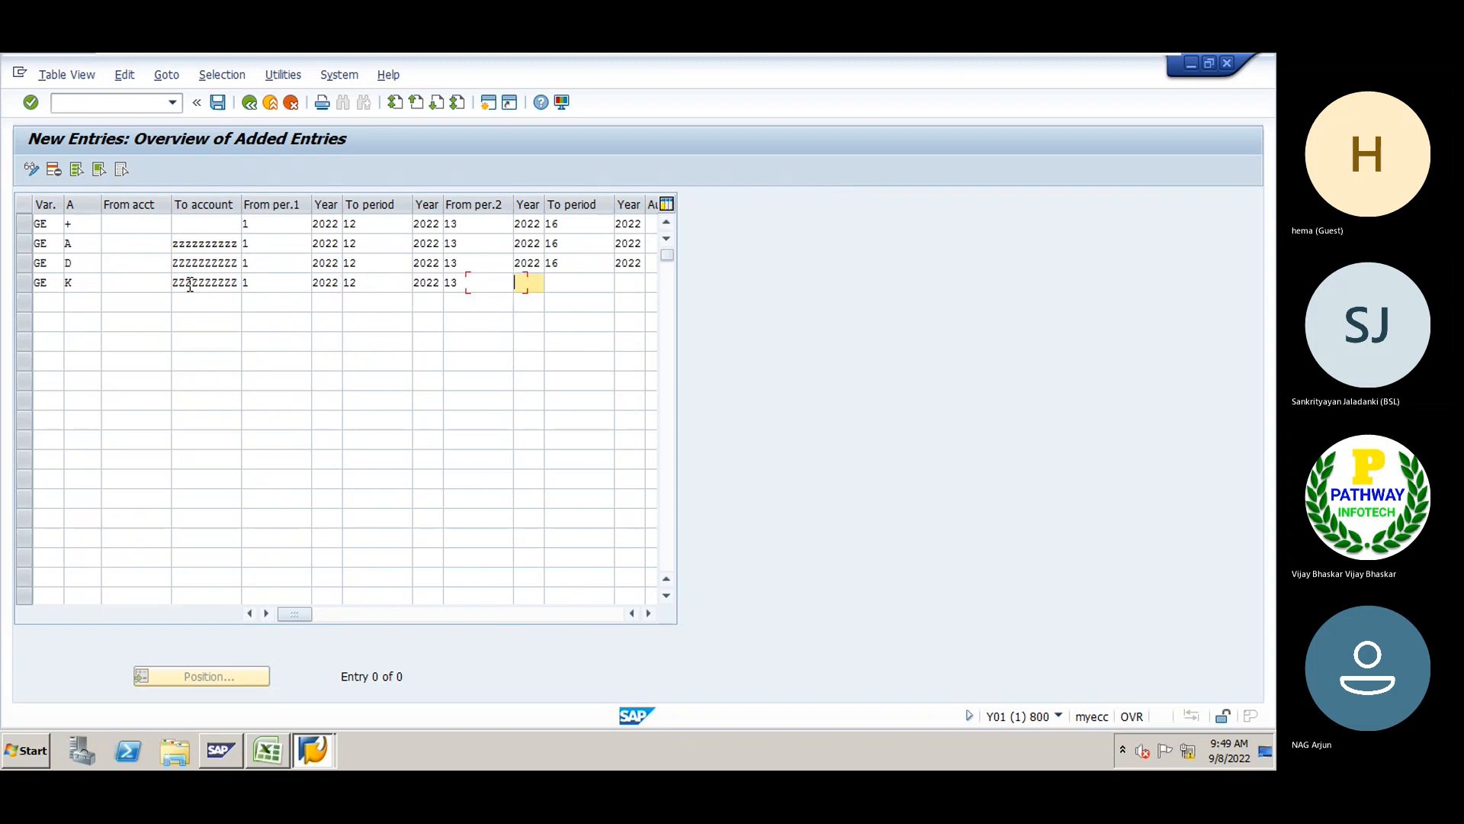
{"action": "key", "text": "space"}
{"action": "key", "text": "Down"}
{"action": "key", "text": "Tab"}
{"action": "key", "text": "space"}
{"action": "key", "text": "Down"}
{"action": "key", "text": "Tab"}
{"action": "key", "text": "space"}
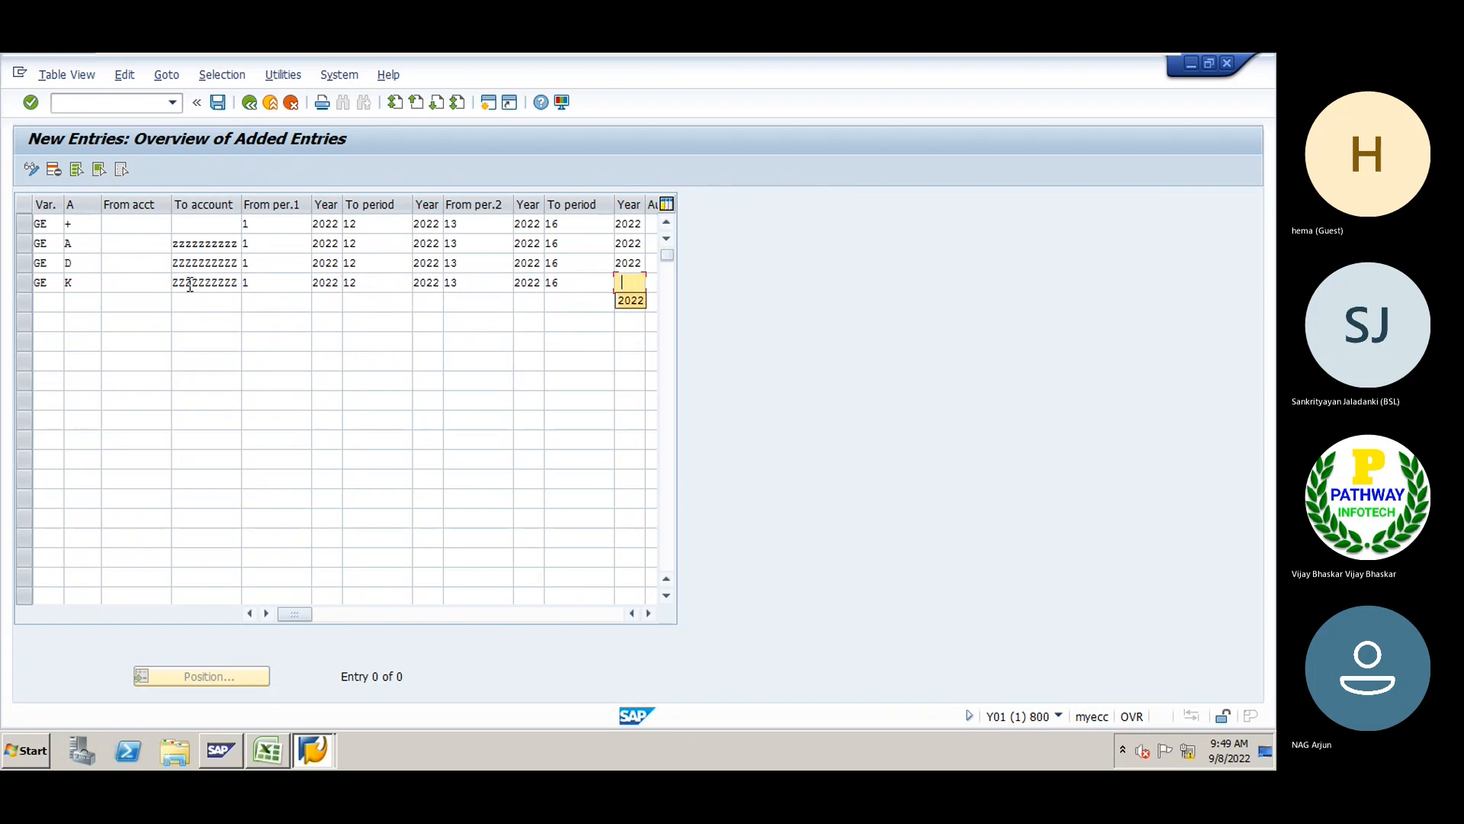
{"action": "key", "text": "Down"}
Add a fifth entry for variant GE with account type M (Materials) and To account ZZZZZZZZZZ
{"action": "left_click", "coordinate": [47, 302]}
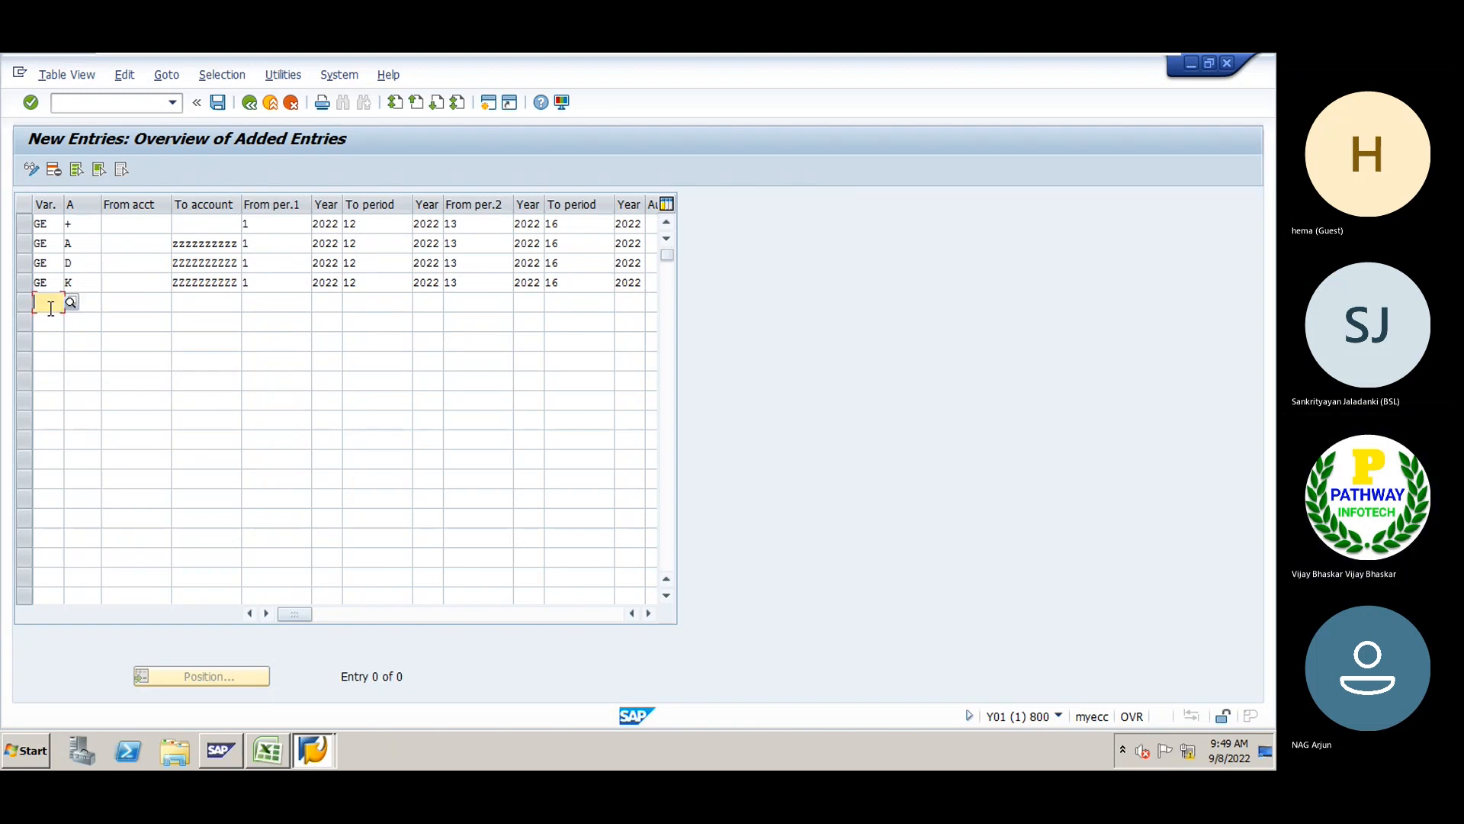
{"action": "key", "text": "space"}
{"action": "key", "text": "Tab"}
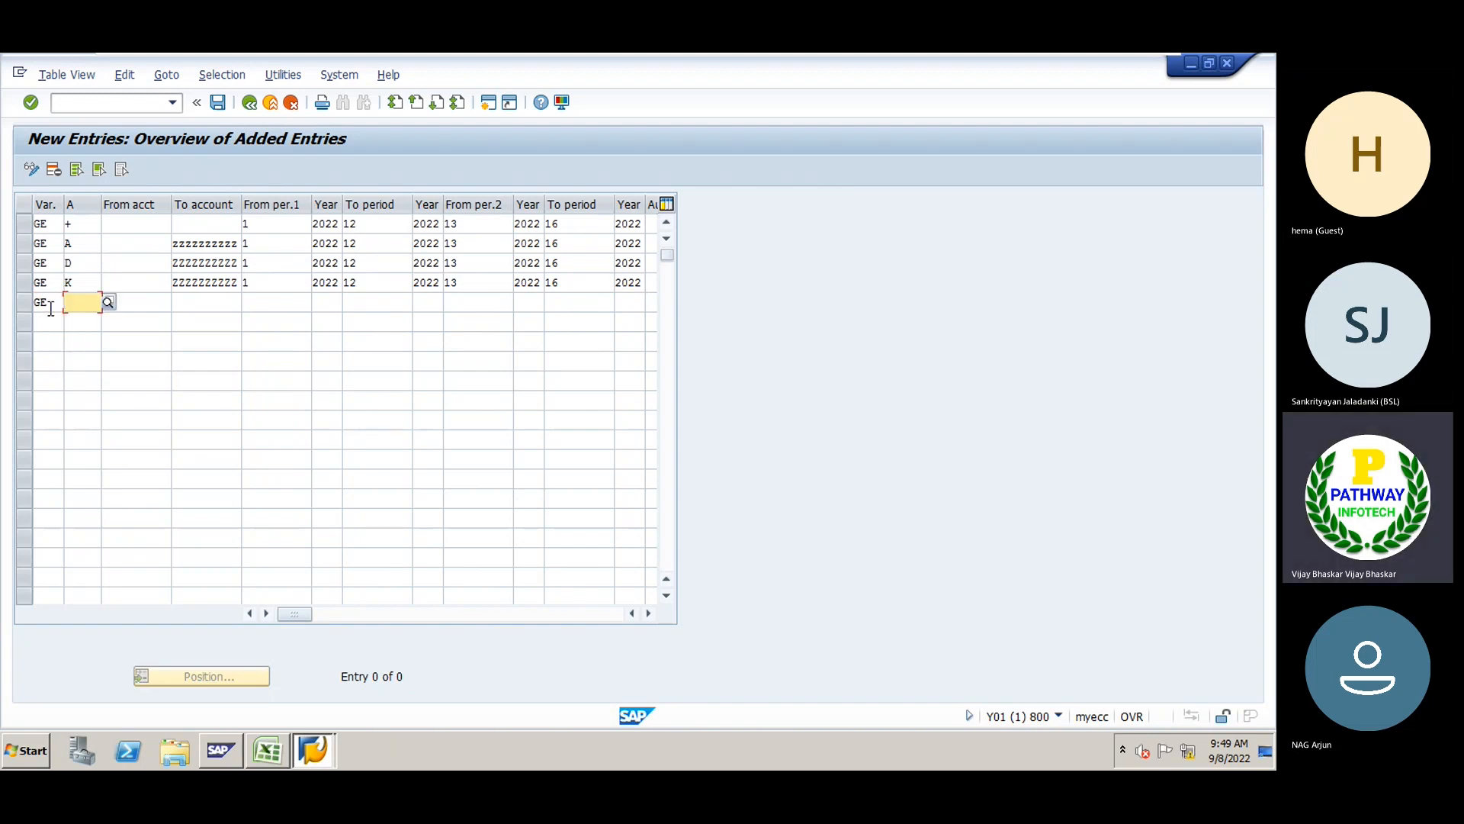
{"action": "type", "text": "M"}
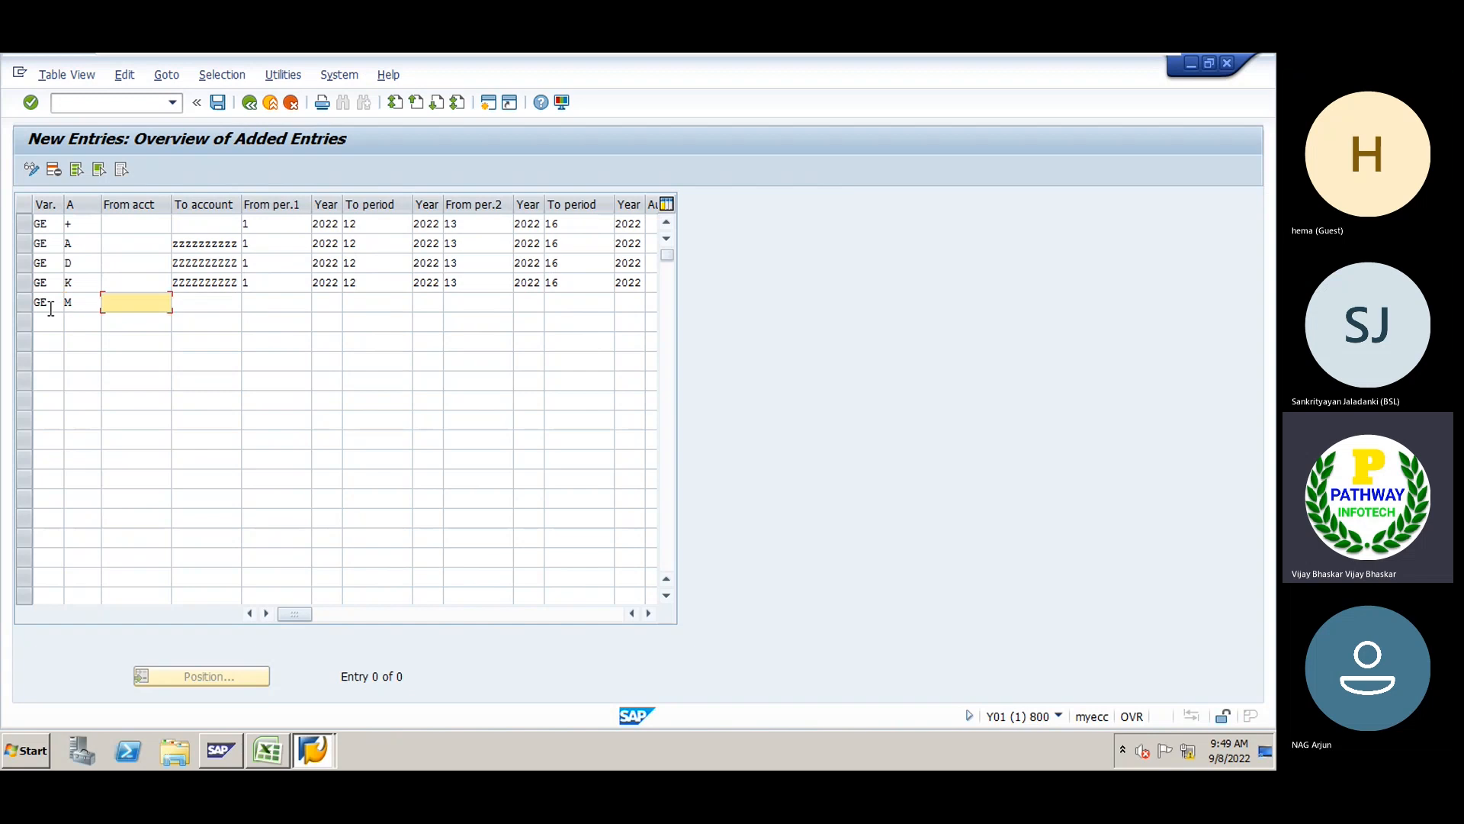
{"action": "key", "text": "Tab"}
{"action": "key", "text": "Down"}
{"action": "key", "text": "Return"}
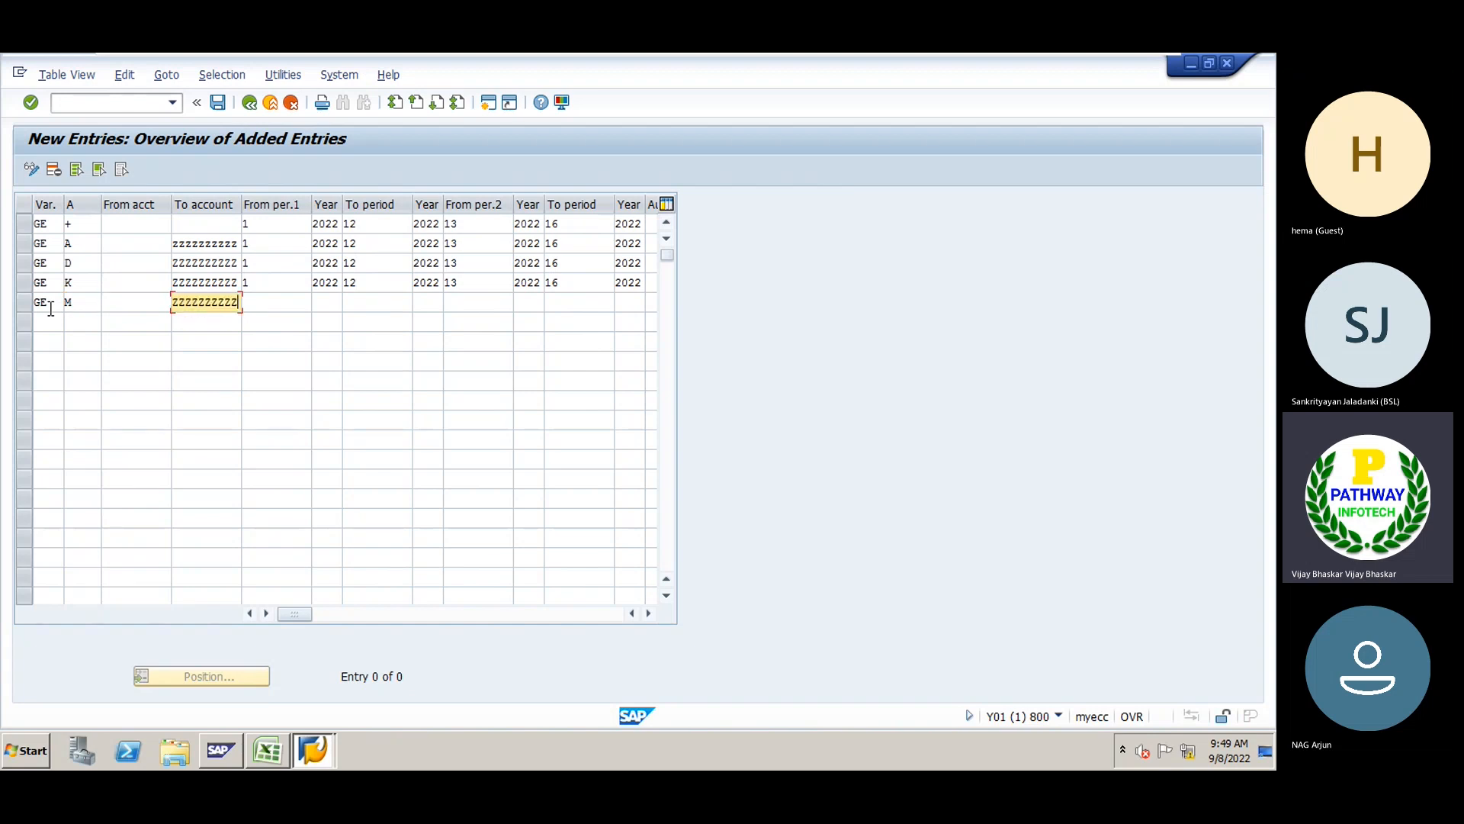
Set the first period interval of the Materials entry from period 1 of 2022 to period 12 of 2022
{"action": "key", "text": "Tab"}
{"action": "type", "text": "1"}
{"action": "key", "text": "Tab"}
{"action": "type", "text": "2022"}
{"action": "key", "text": "Tab"}
{"action": "type", "text": "12"}
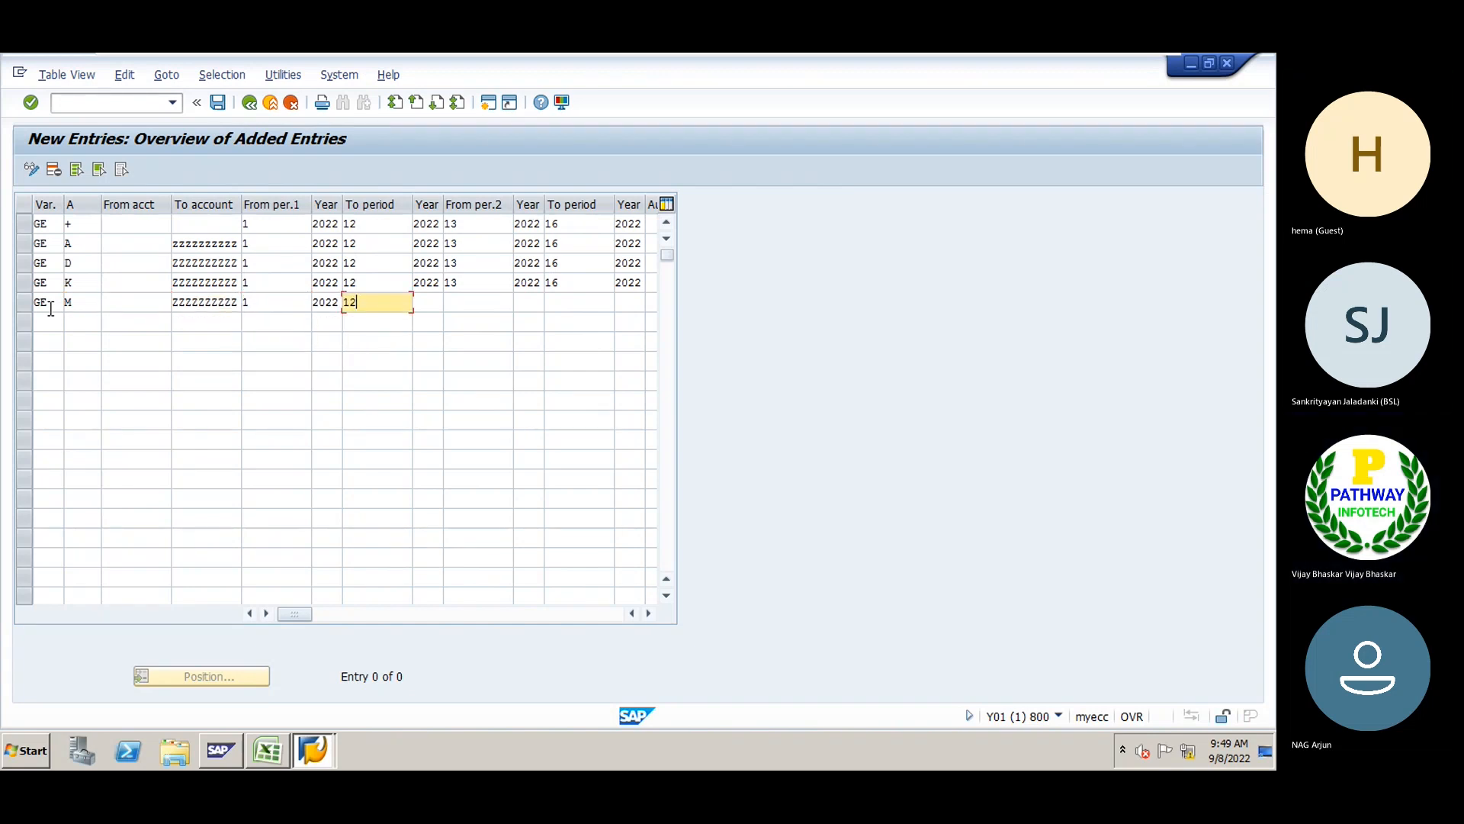
{"action": "key", "text": "Tab"}
{"action": "type", "text": "2022"}
Set the second period interval of the Materials entry from period 13 of 2022 to period 16 of 2022
{"action": "key", "text": "Tab"}
{"action": "type", "text": "13"}
{"action": "key", "text": "Tab"}
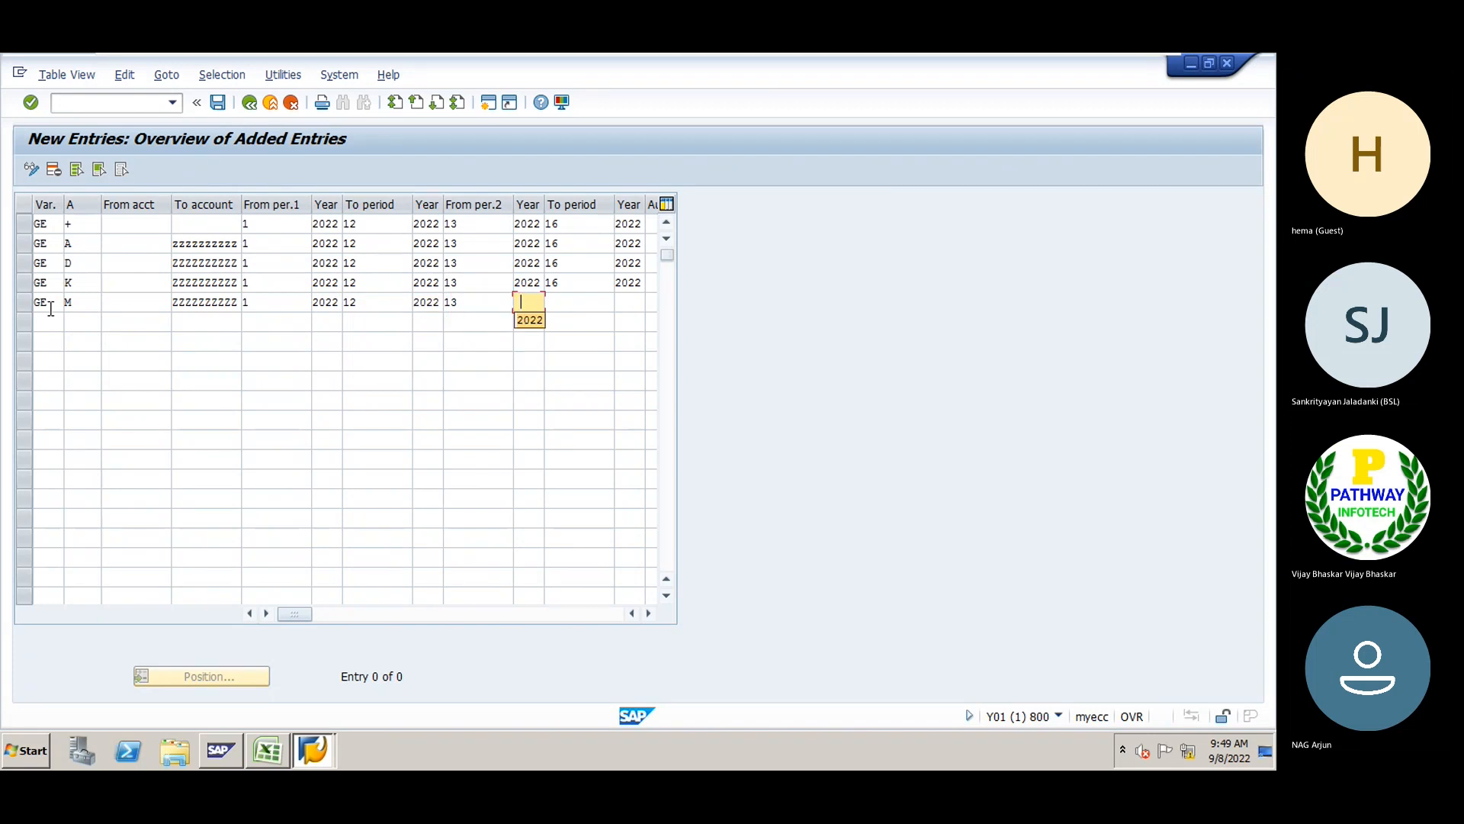
{"action": "type", "text": "2022"}
{"action": "key", "text": "Tab"}
{"action": "type", "text": "16"}
{"action": "key", "text": "Tab"}
{"action": "type", "text": "2022"}
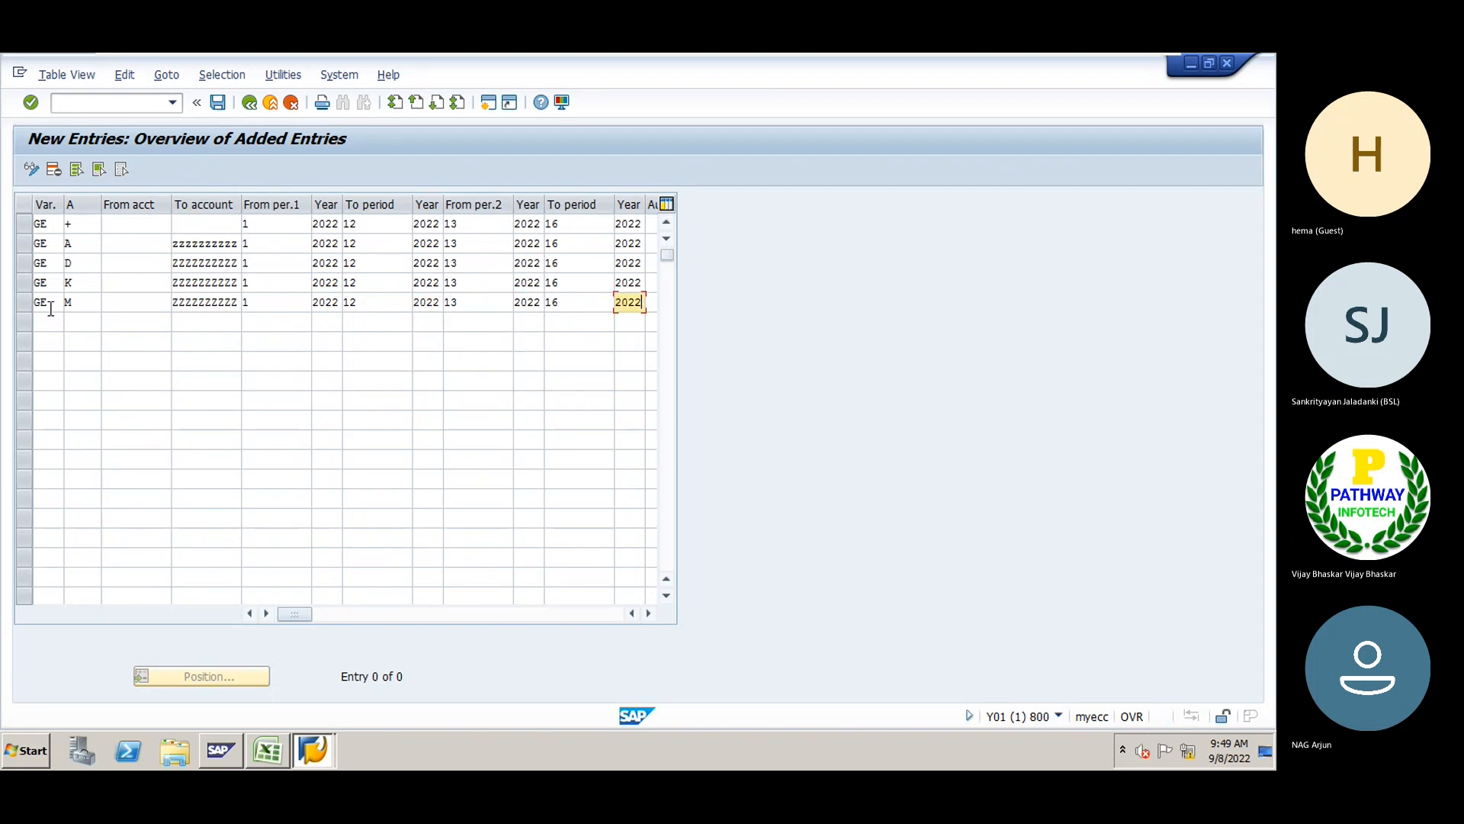
Add a sixth entry for variant GE with account type S (G/L accounts) and To account ZZZZZZZZZZ
{"action": "left_click", "coordinate": [46, 324]}
{"action": "type", "text": "GE"}
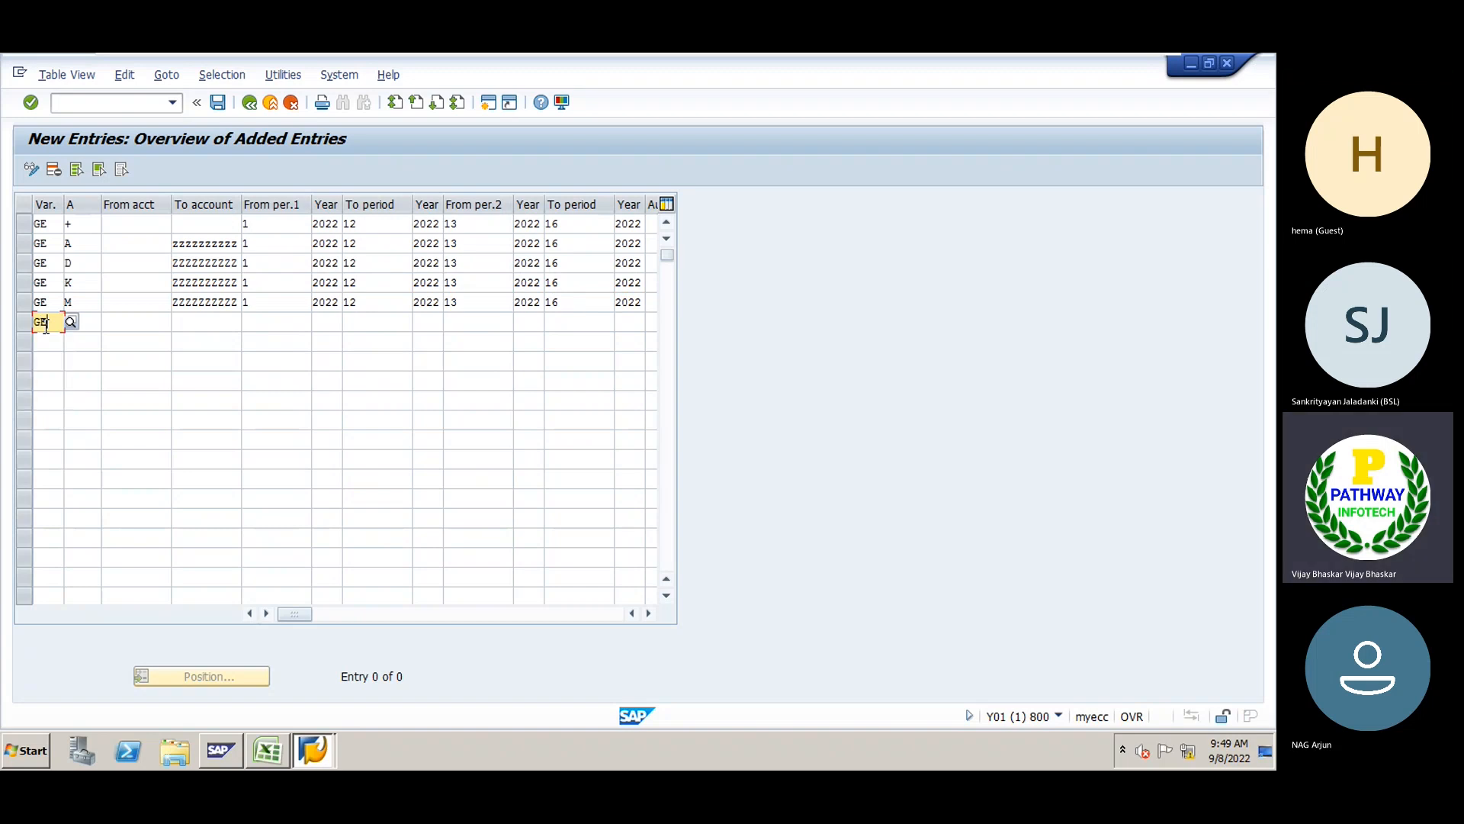
{"action": "key", "text": "Tab"}
{"action": "type", "text": "S"}
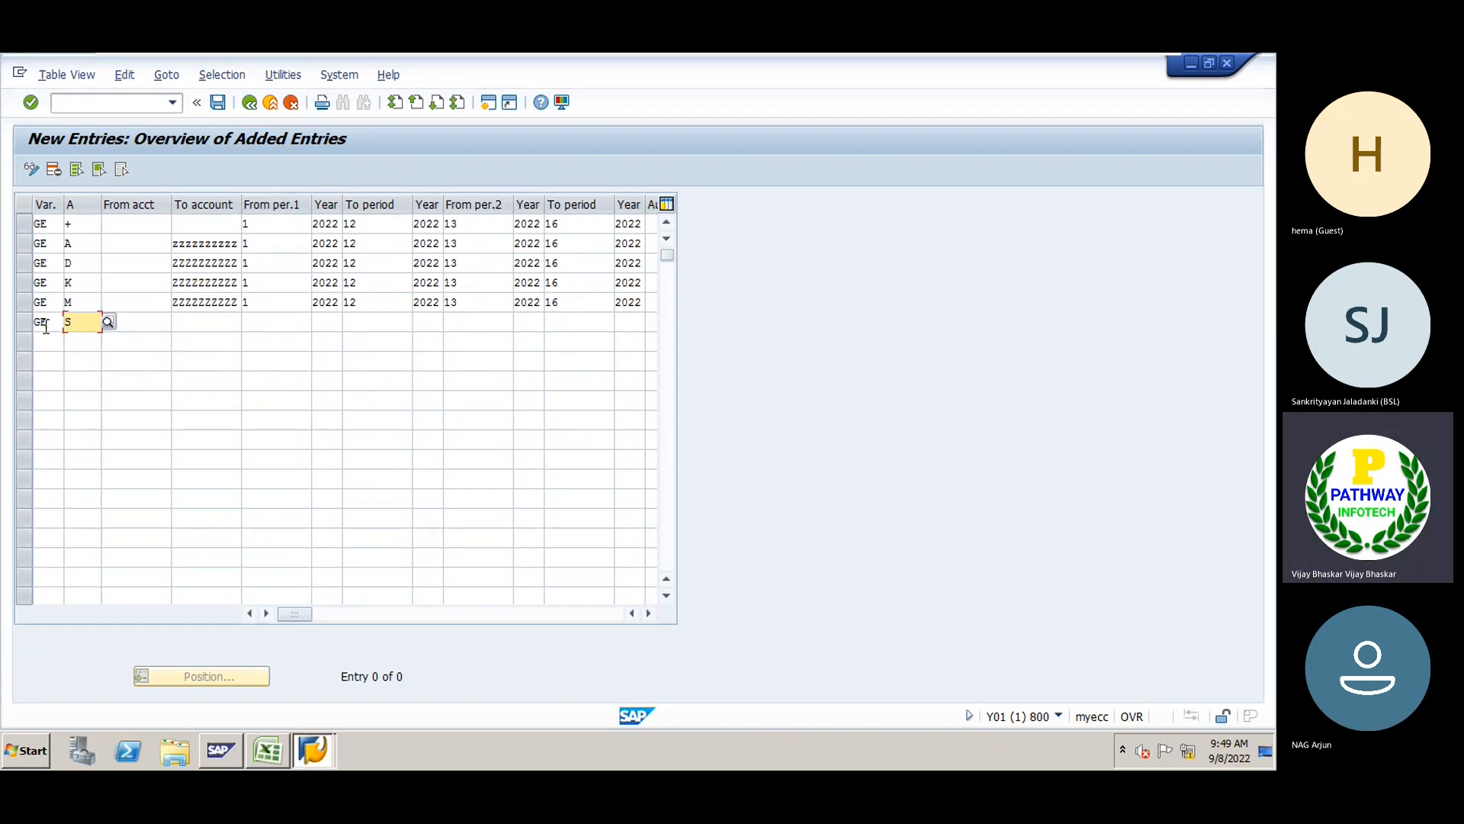
{"action": "key", "text": "Tab"}
{"action": "key", "text": "Tab"}
{"action": "key", "text": "Tab"}
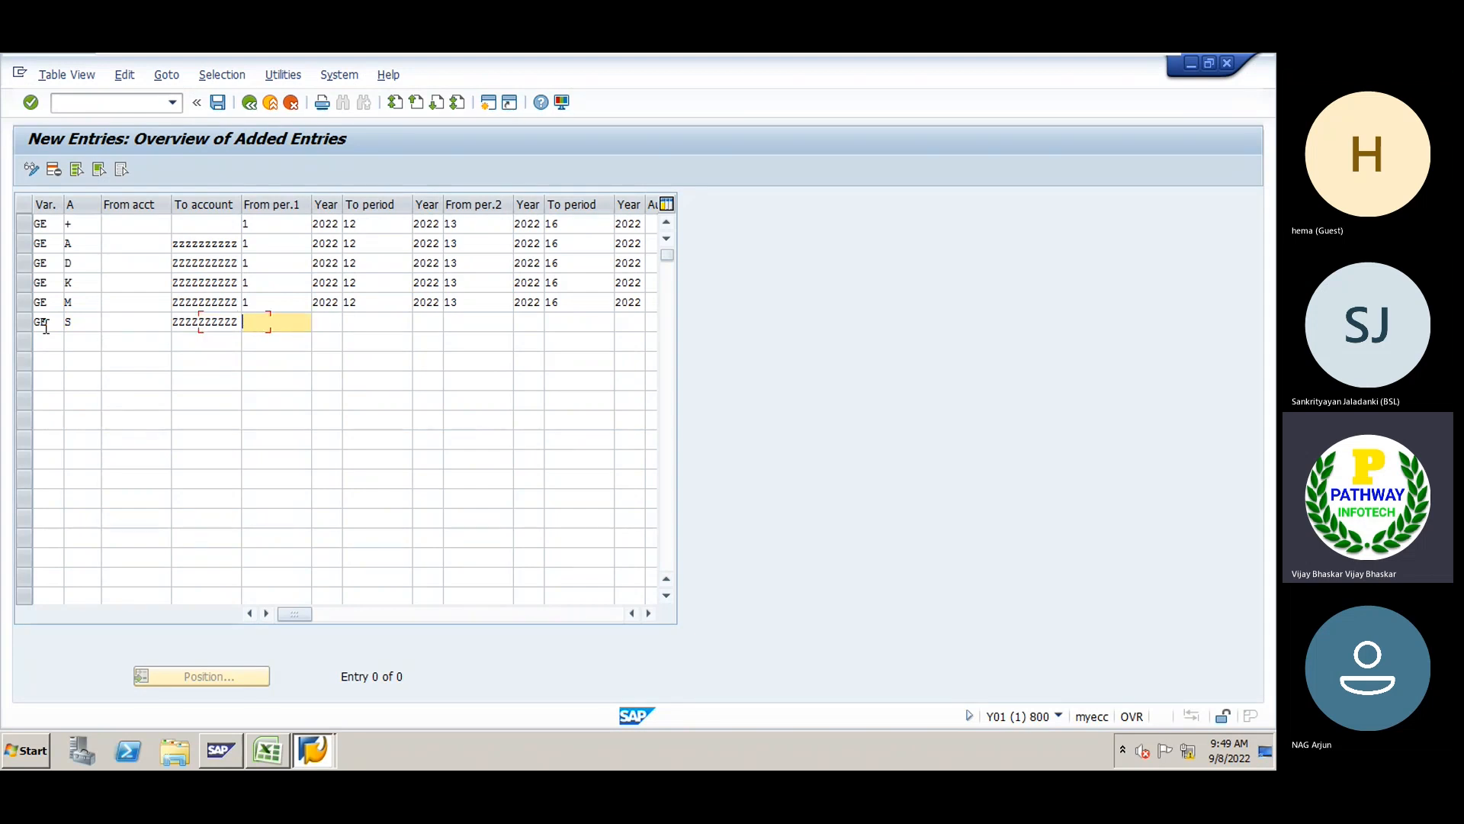
Set the first period interval of the G/L accounts entry from period 1 of 2022 to period 12 of 2022
{"action": "key", "text": "Down"}
{"action": "key", "text": "Tab"}
{"action": "key", "text": "Down"}
{"action": "key", "text": "Tab"}
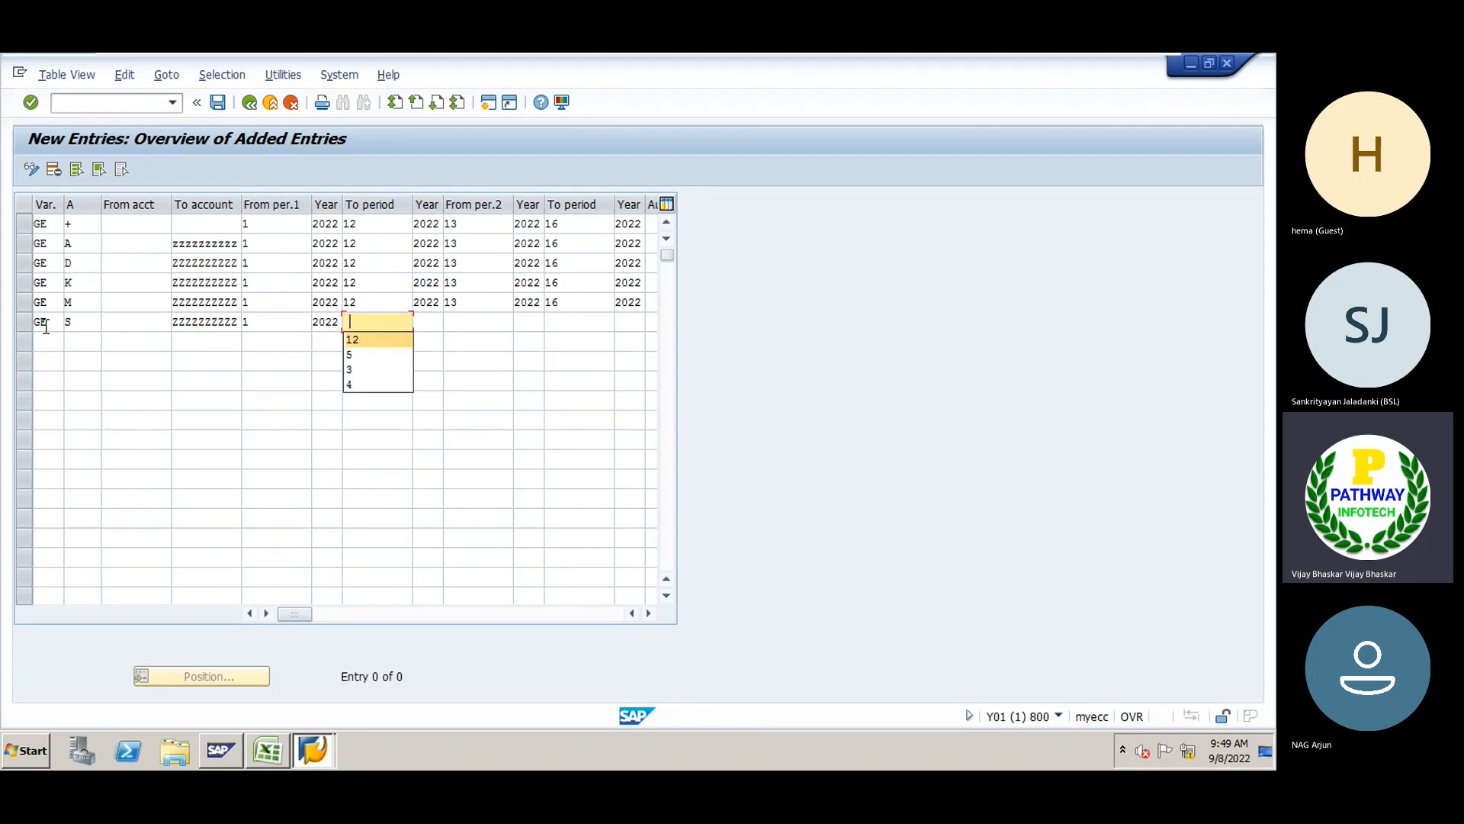
{"action": "key", "text": "Down"}
{"action": "key", "text": "Tab"}
{"action": "key", "text": "Down"}
Set the second period interval of the G/L accounts entry from period 13 of 2022 to period 16 of 2022
{"action": "key", "text": "Tab"}
{"action": "key", "text": "Down"}
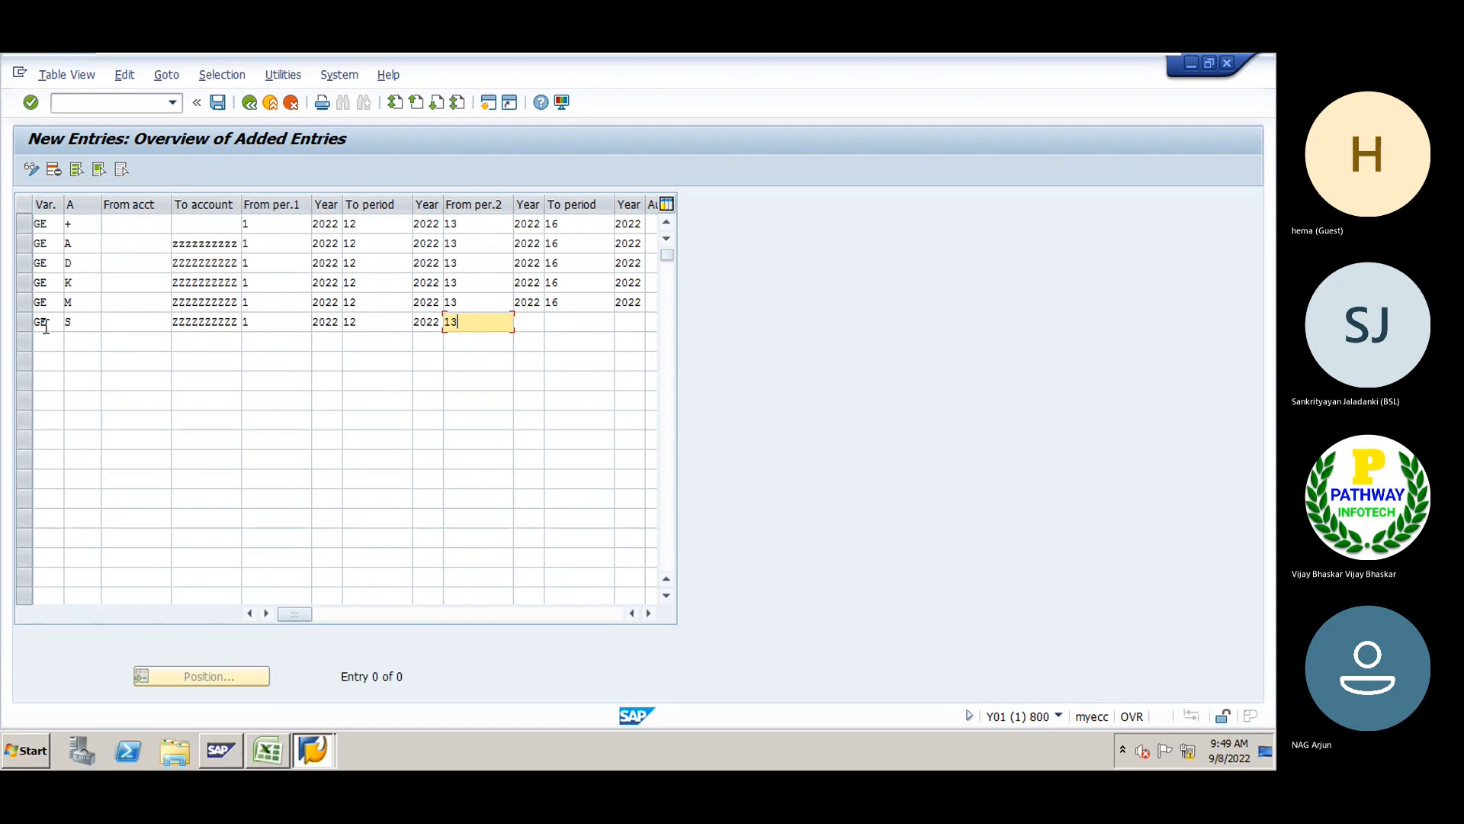
{"action": "key", "text": "Tab"}
{"action": "key", "text": "Down"}
{"action": "key", "text": "Tab"}
{"action": "key", "text": "Down"}
{"action": "key", "text": "Tab"}
{"action": "key", "text": "Down"}
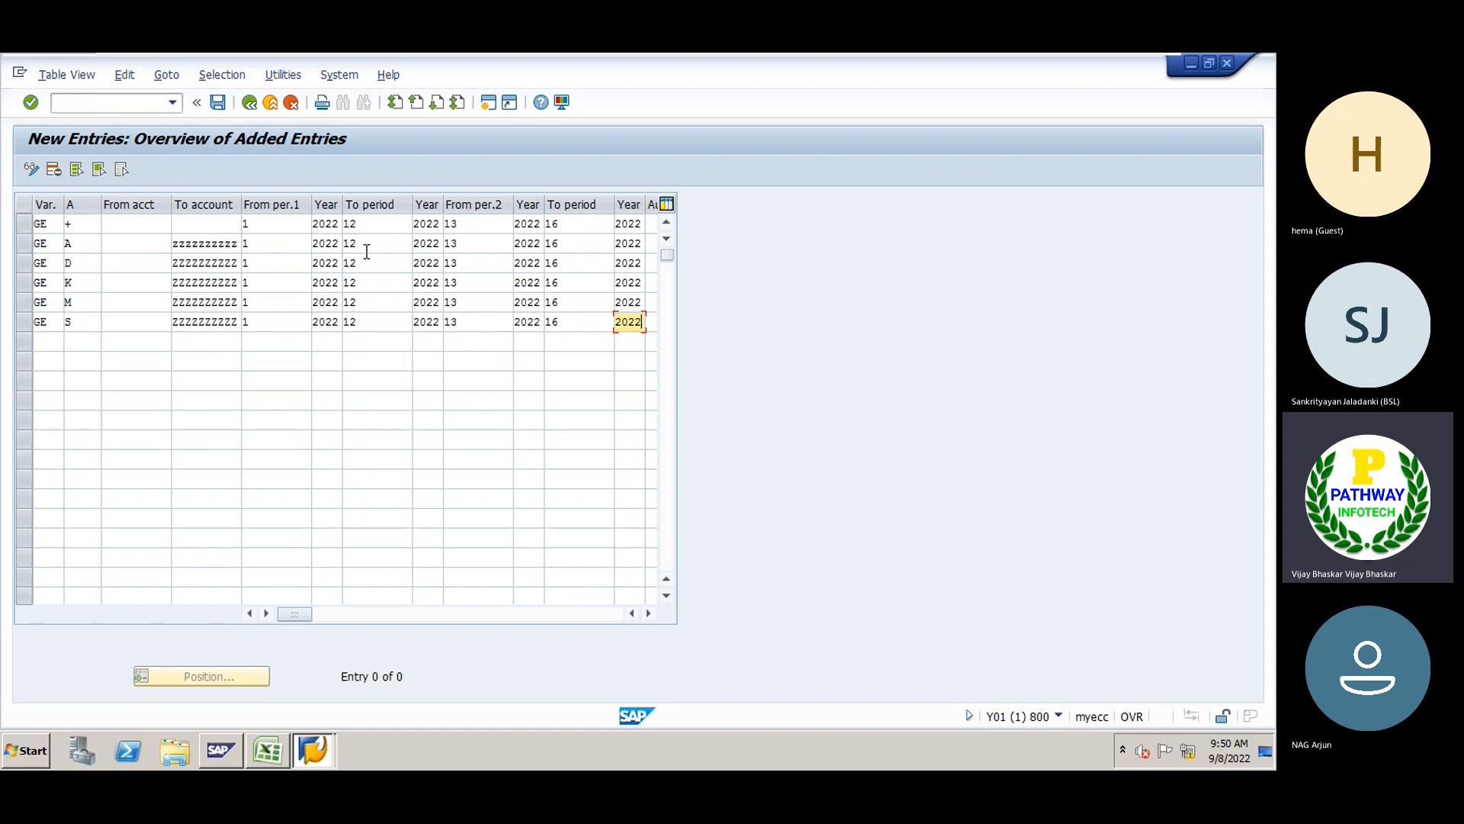
{"action": "left_click", "coordinate": [365, 224]}
{"action": "key", "text": "BackSpace"}
{"action": "key", "text": "BackSpace"}
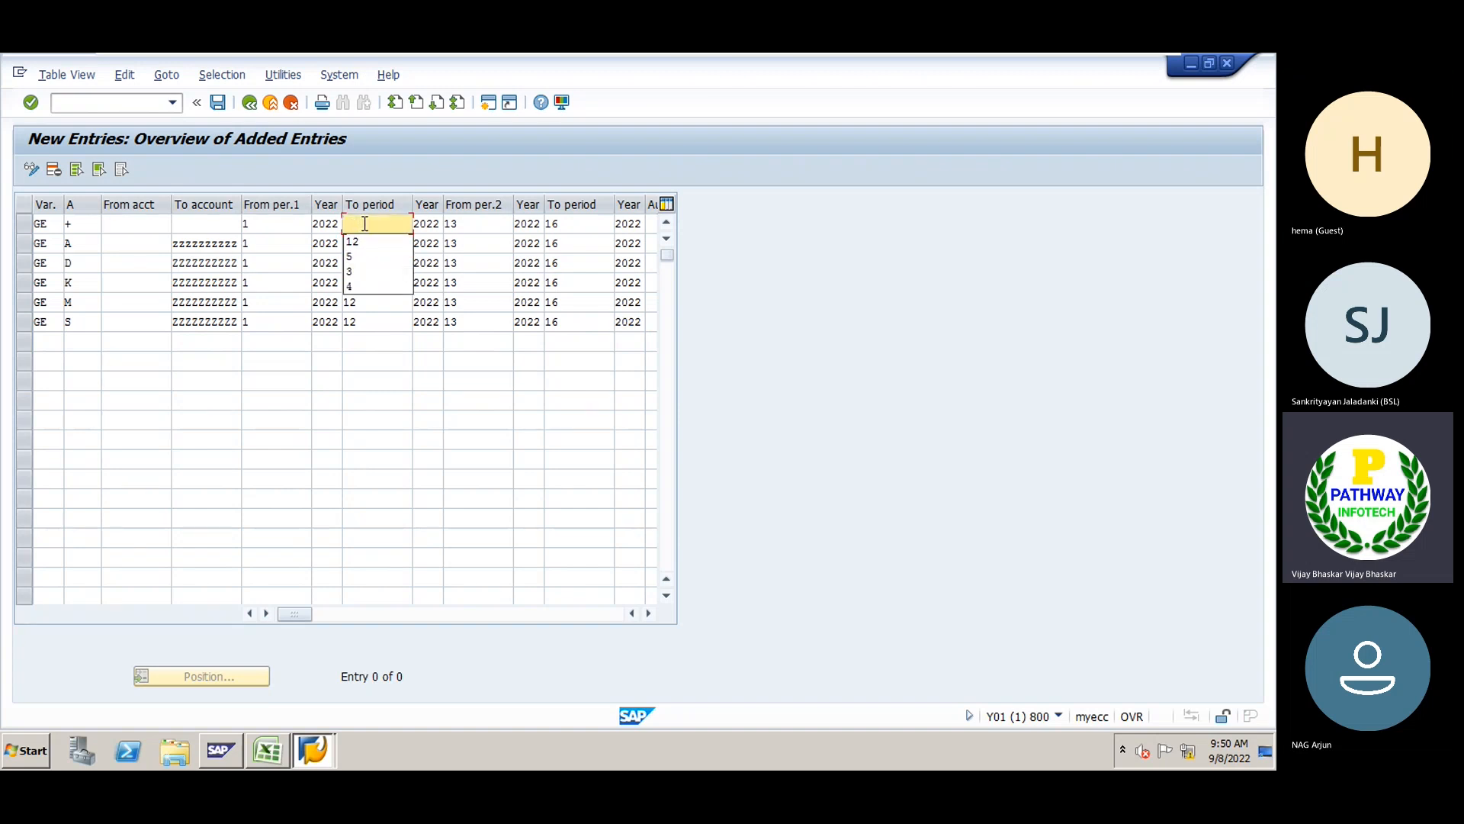
{"action": "type", "text": "12"}
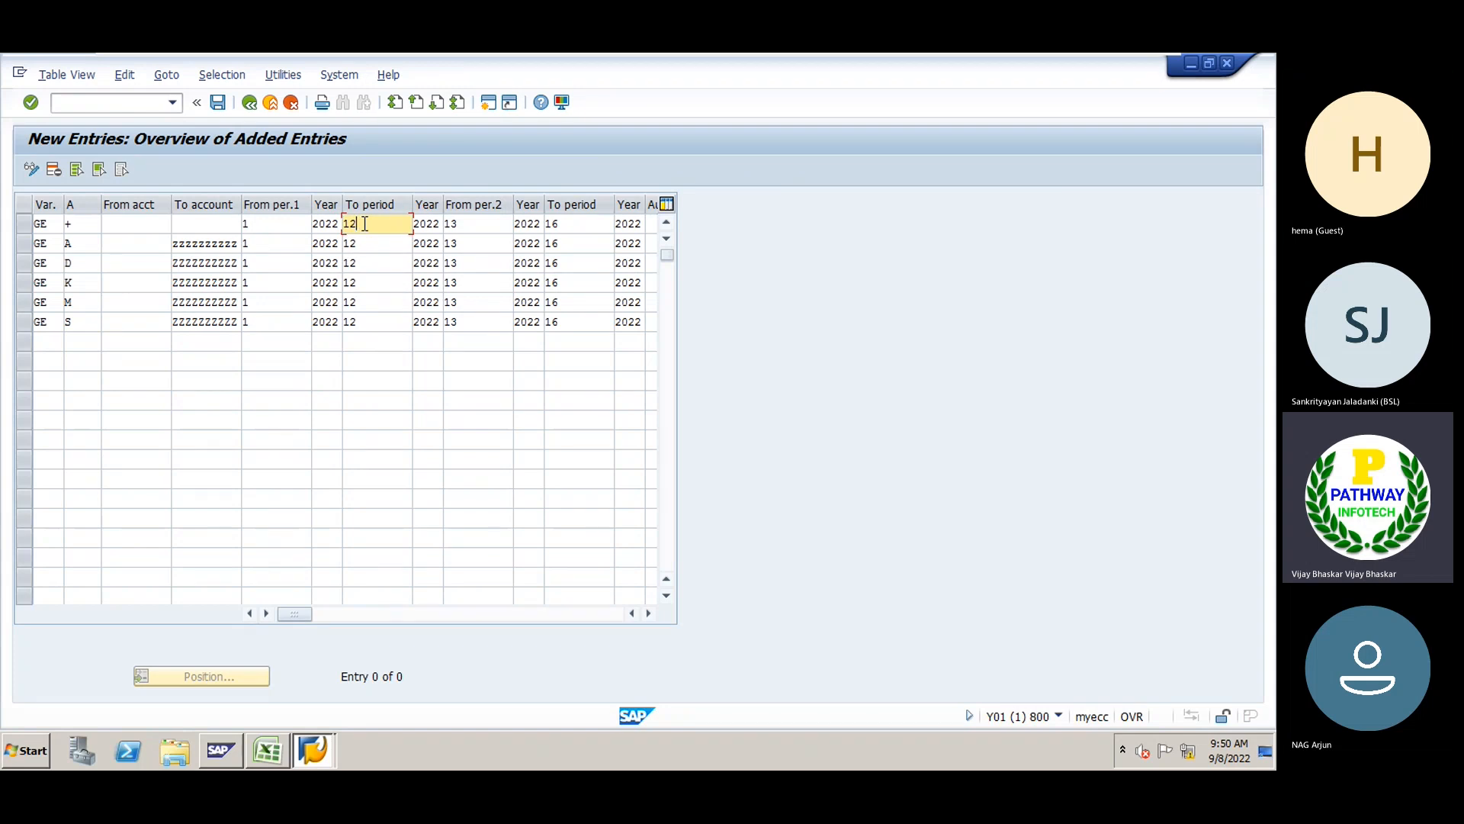
Set the first interval's To period of the G/L accounts entry to 5 and have the entries checked
{"action": "left_click", "coordinate": [370, 317]}
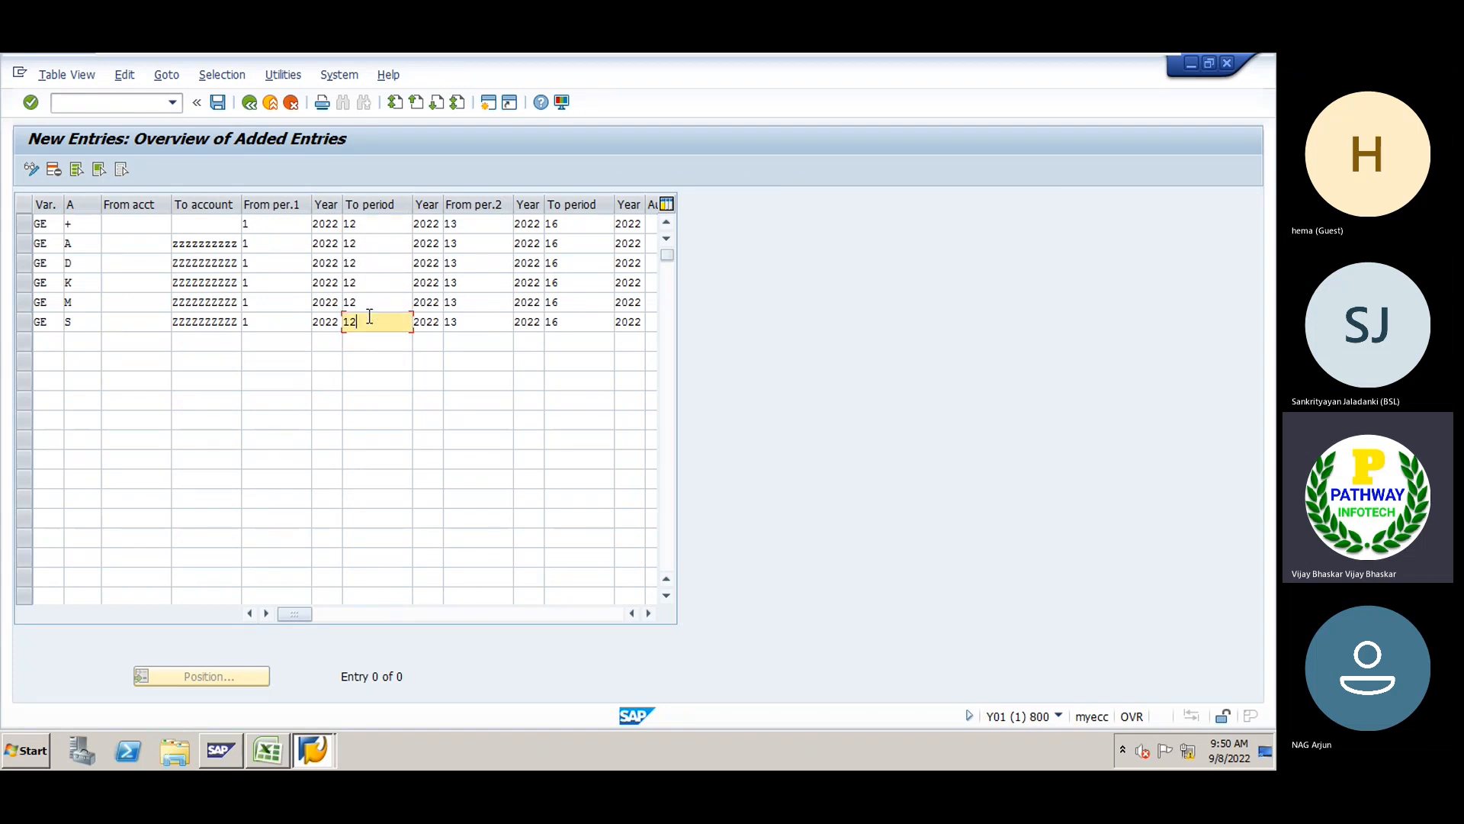
{"action": "key", "text": "BackSpace"}
{"action": "key", "text": "BackSpace"}
{"action": "type", "text": "7"}
{"action": "key", "text": "BackSpace"}
{"action": "type", "text": "5"}
{"action": "left_click", "coordinate": [278, 457]}
{"action": "key", "text": "Return"}
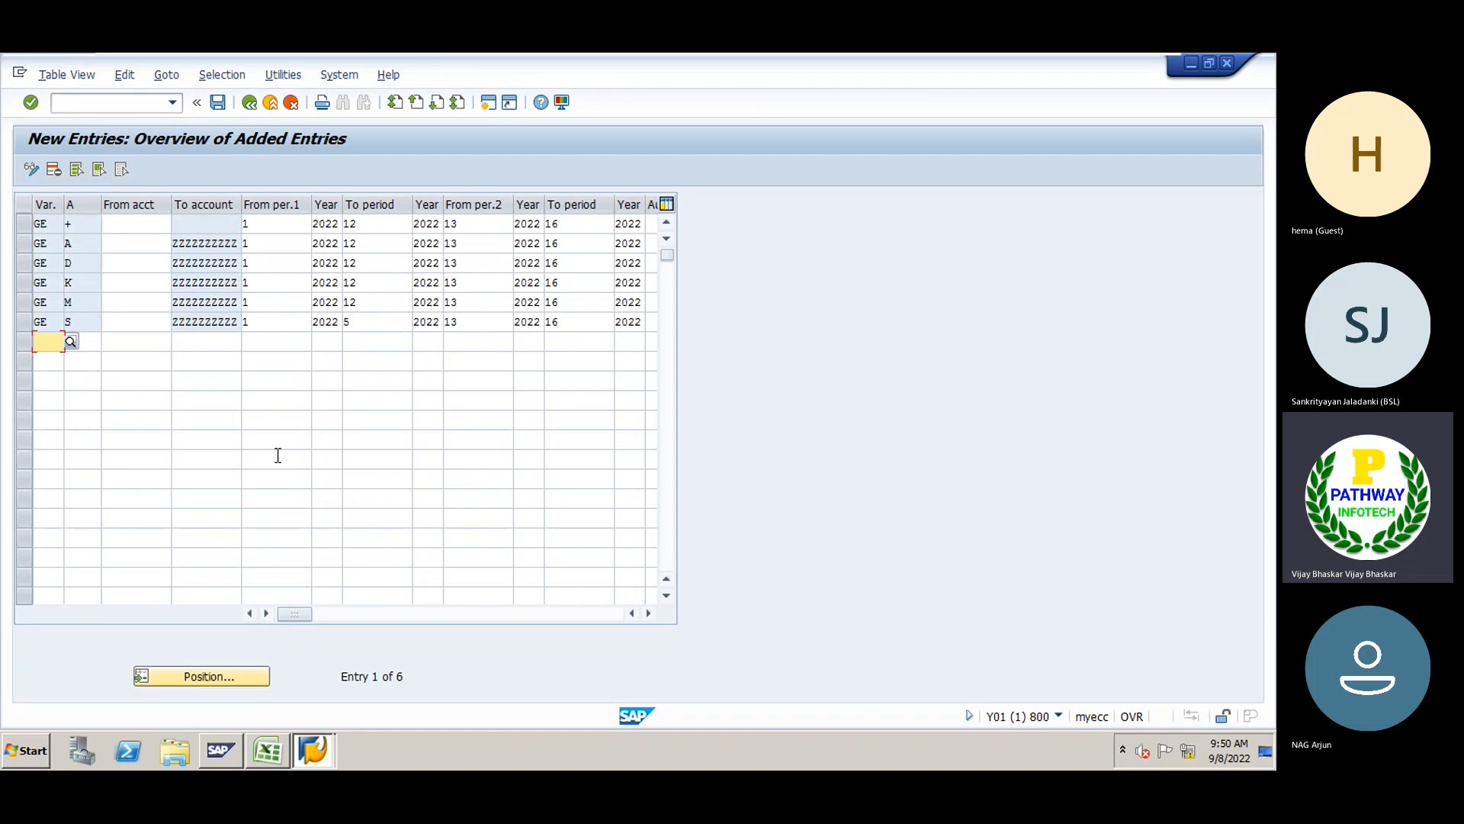
Save the GE posting period entries under customizing request Y01K900088 (GE Configuration)
{"action": "left_click", "coordinate": [218, 102]}
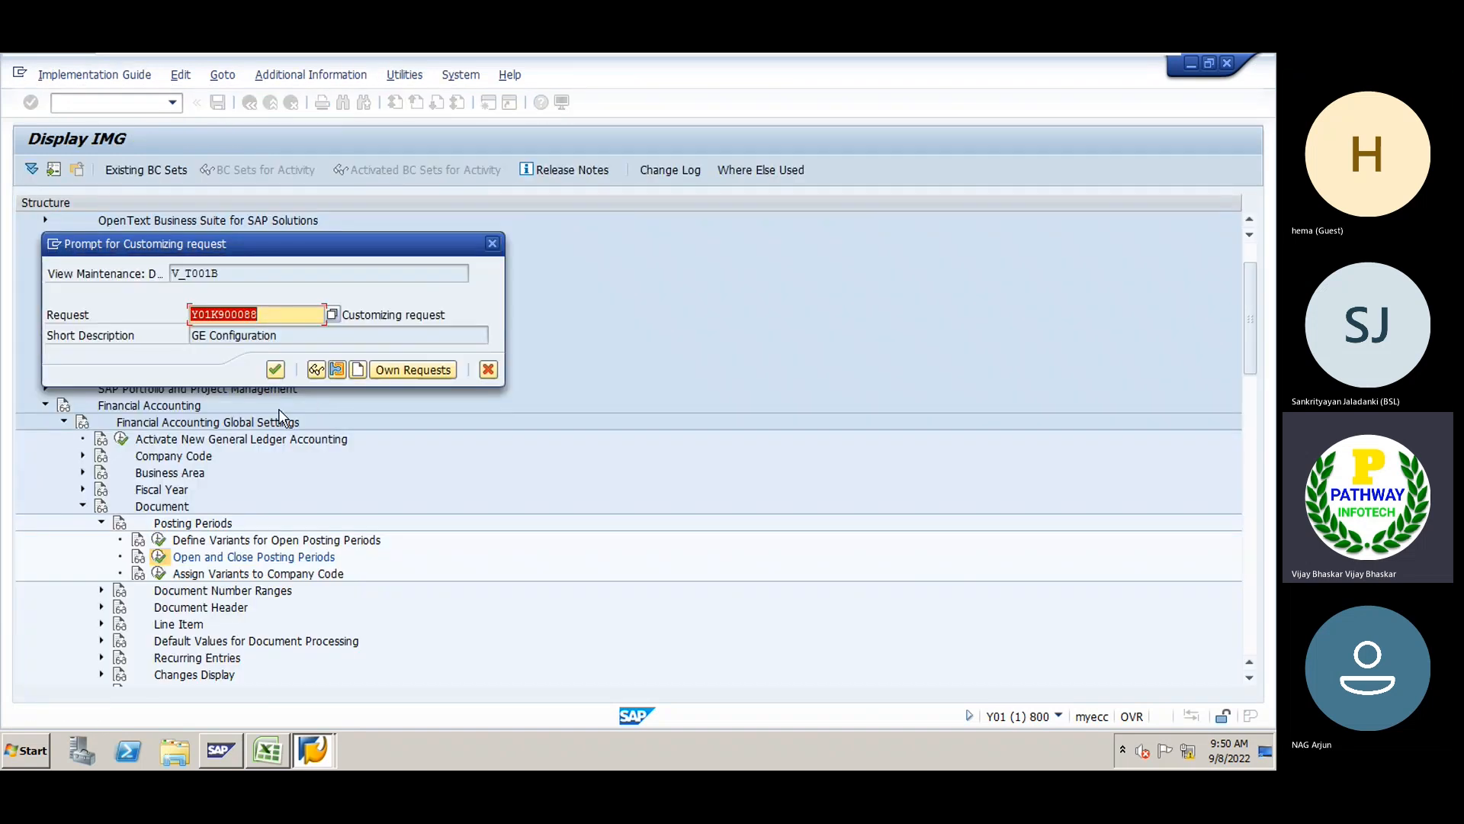
{"action": "left_click", "coordinate": [275, 370]}
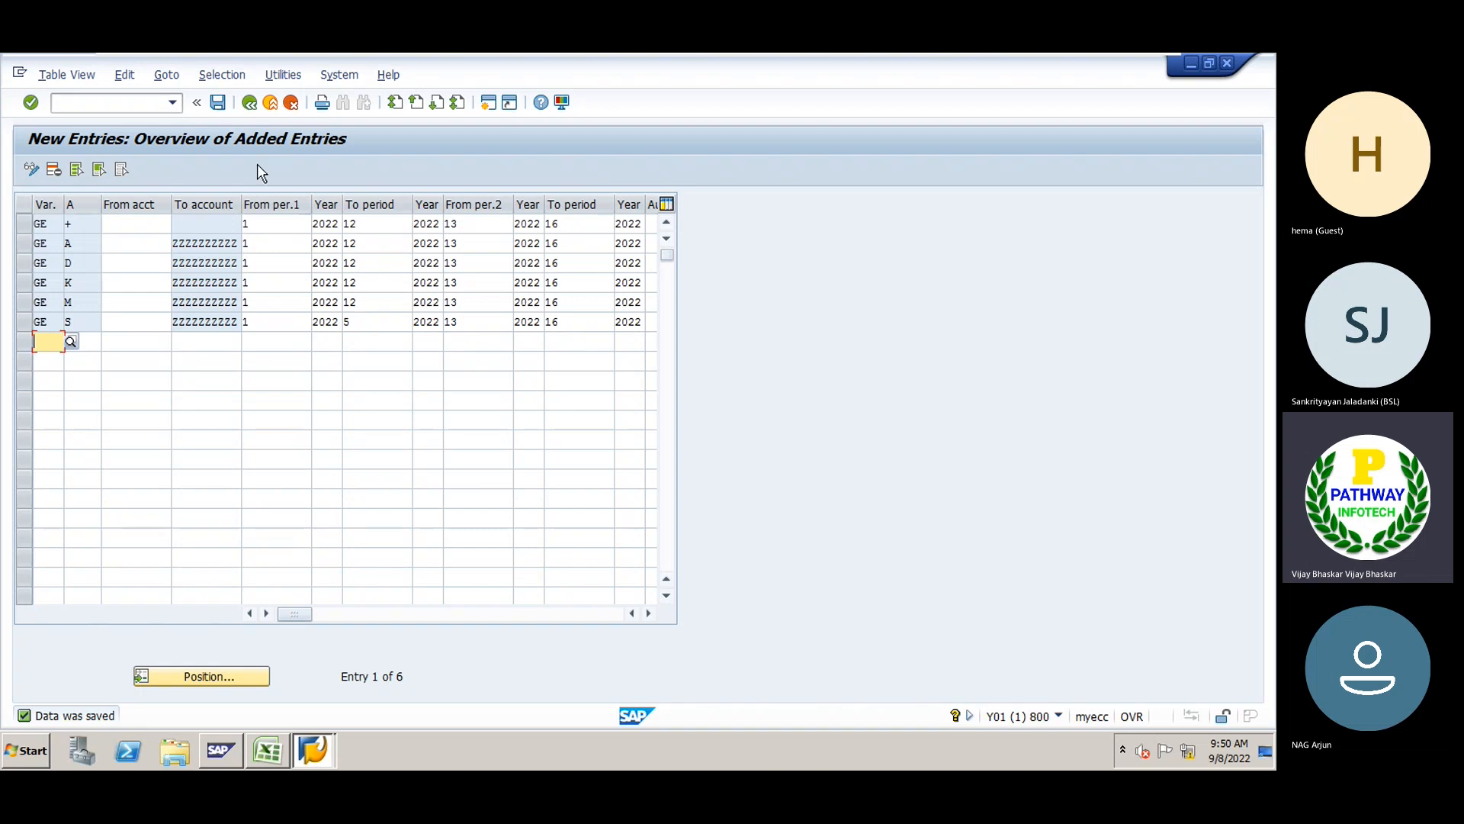
Return to the IMG structure, collapse Posting Periods and expand Document Number Ranges under Document
{"action": "left_click", "coordinate": [251, 103]}
{"action": "left_click", "coordinate": [252, 102]}
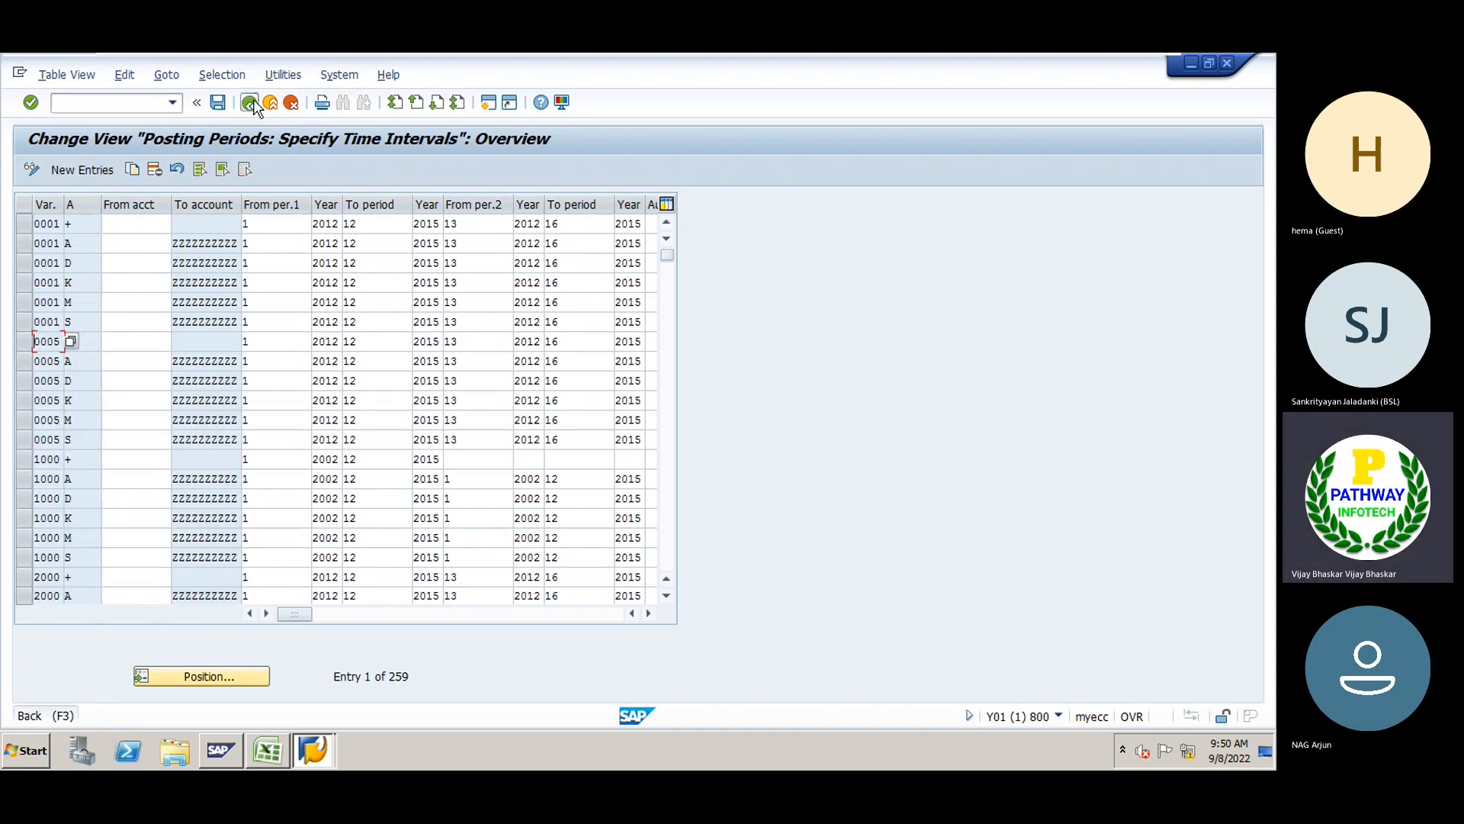
{"action": "left_click", "coordinate": [252, 103]}
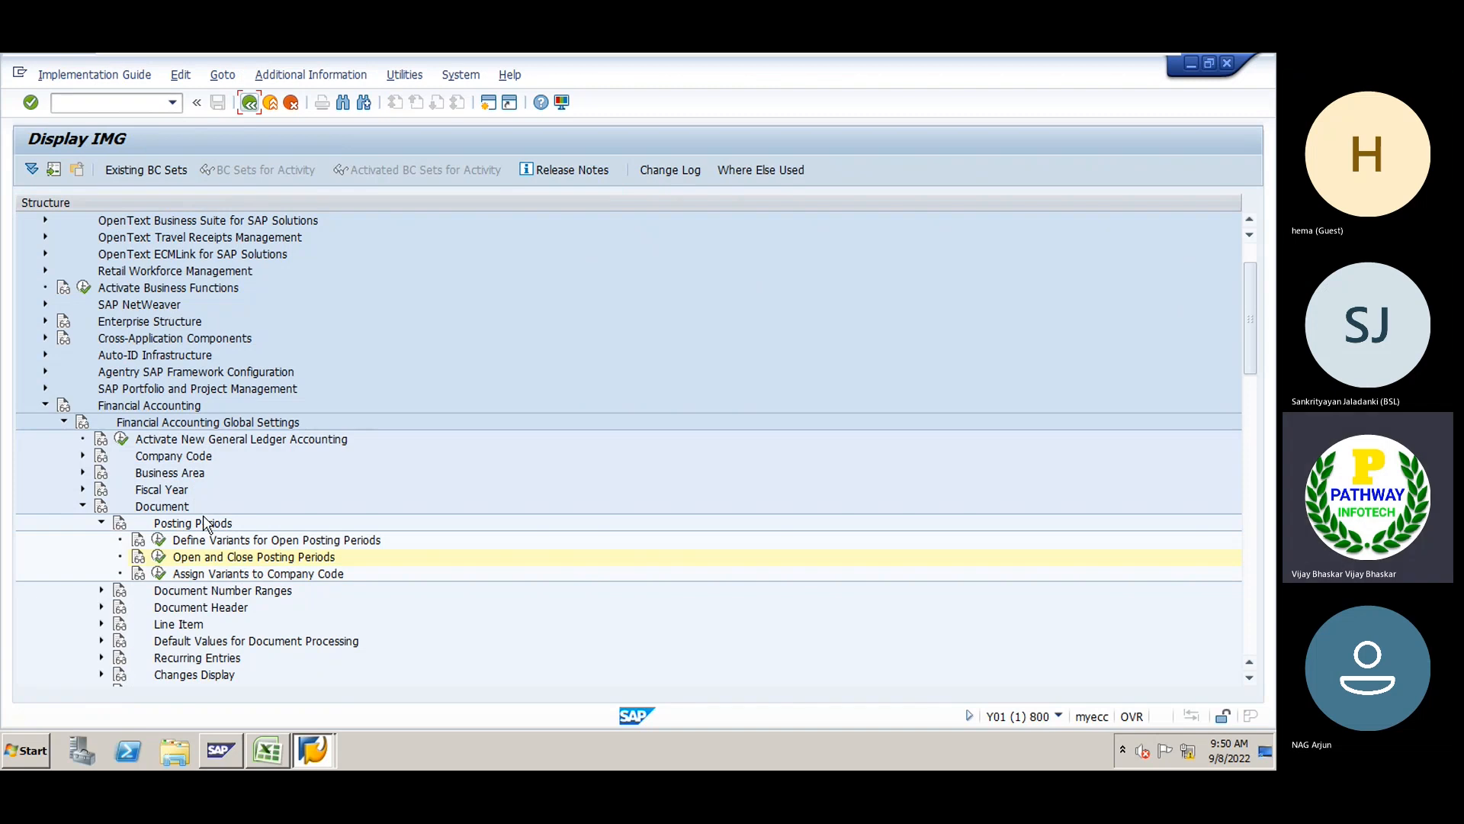
{"action": "left_click", "coordinate": [101, 523]}
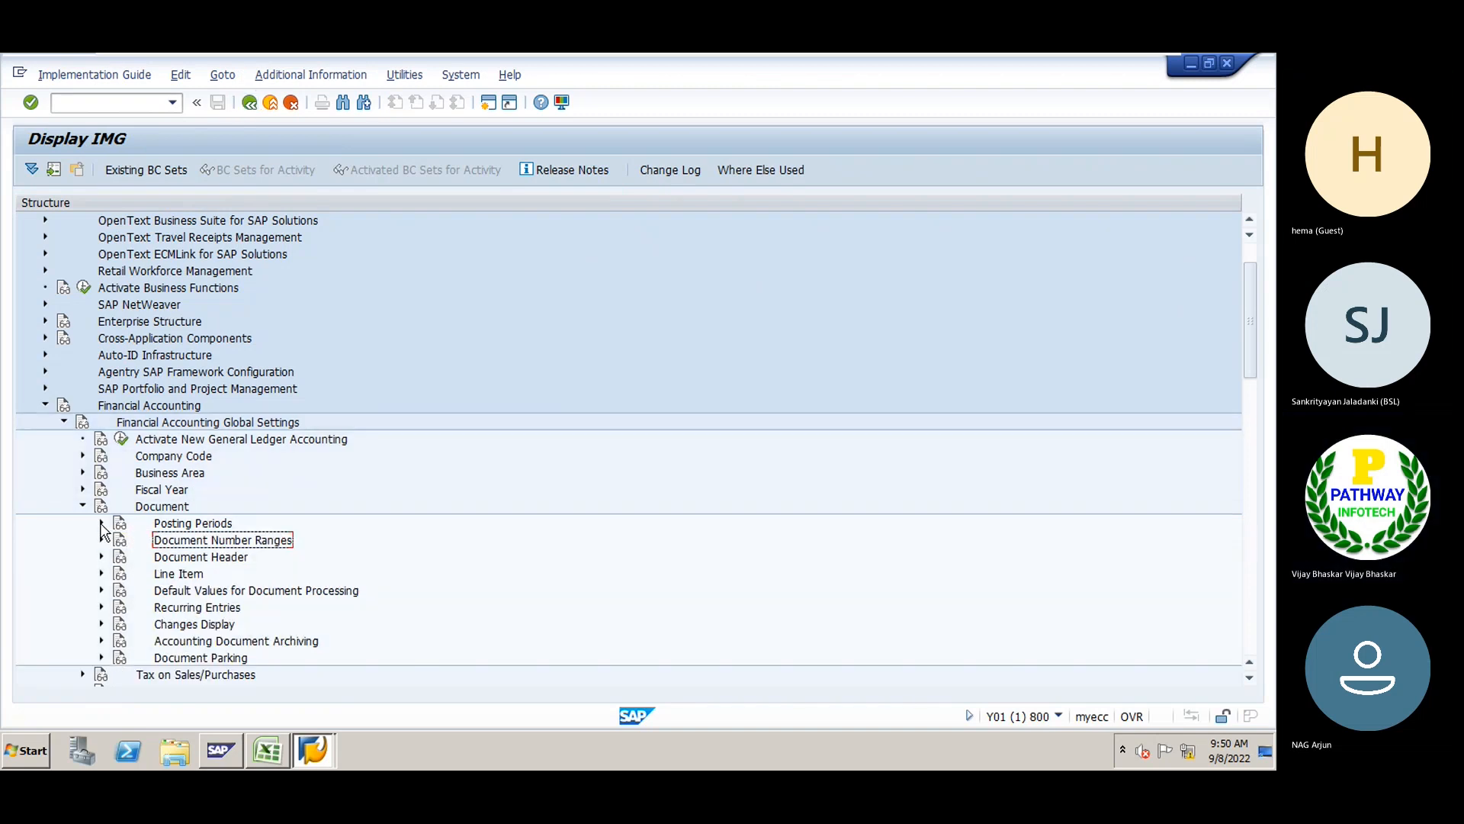
{"action": "double_click", "coordinate": [175, 541]}
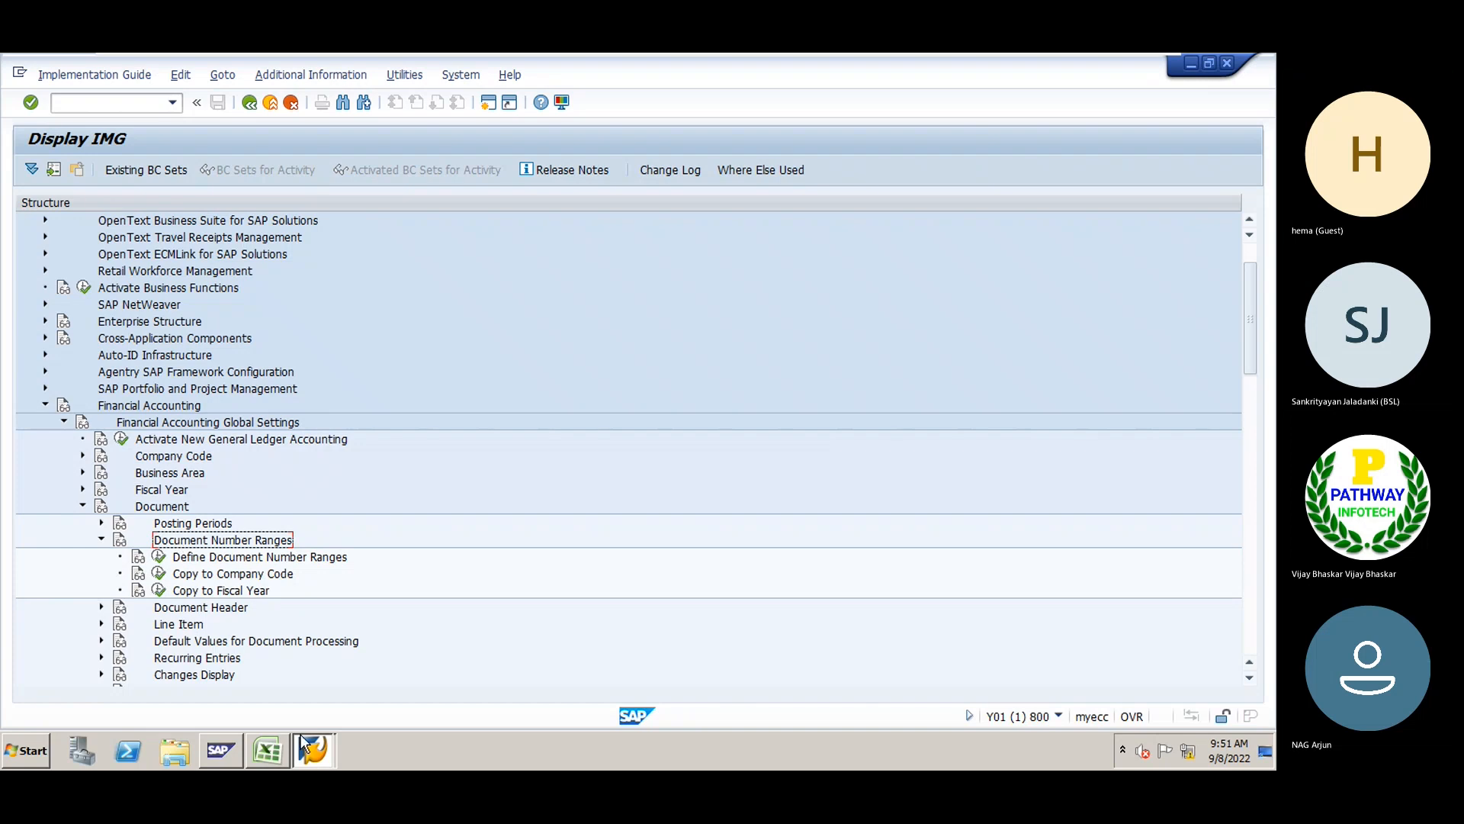
Switch to the GE Group workbook in Excel and enter the heading "Document Type and Number ranges" in cell C169
{"action": "left_click", "coordinate": [281, 752]}
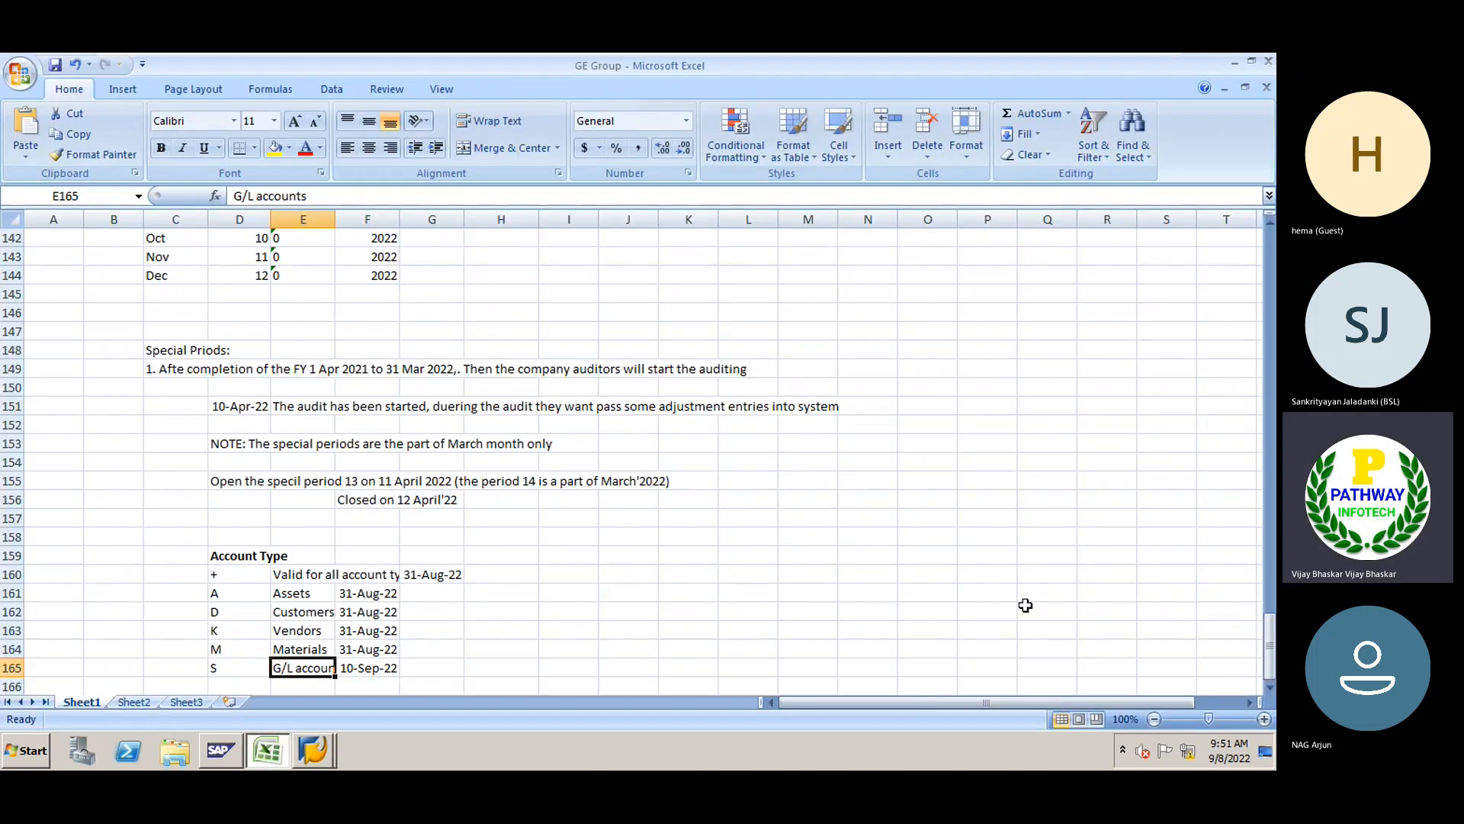
{"action": "left_click", "coordinate": [1270, 689]}
{"action": "left_click", "coordinate": [1270, 688]}
{"action": "left_click", "coordinate": [1270, 689]}
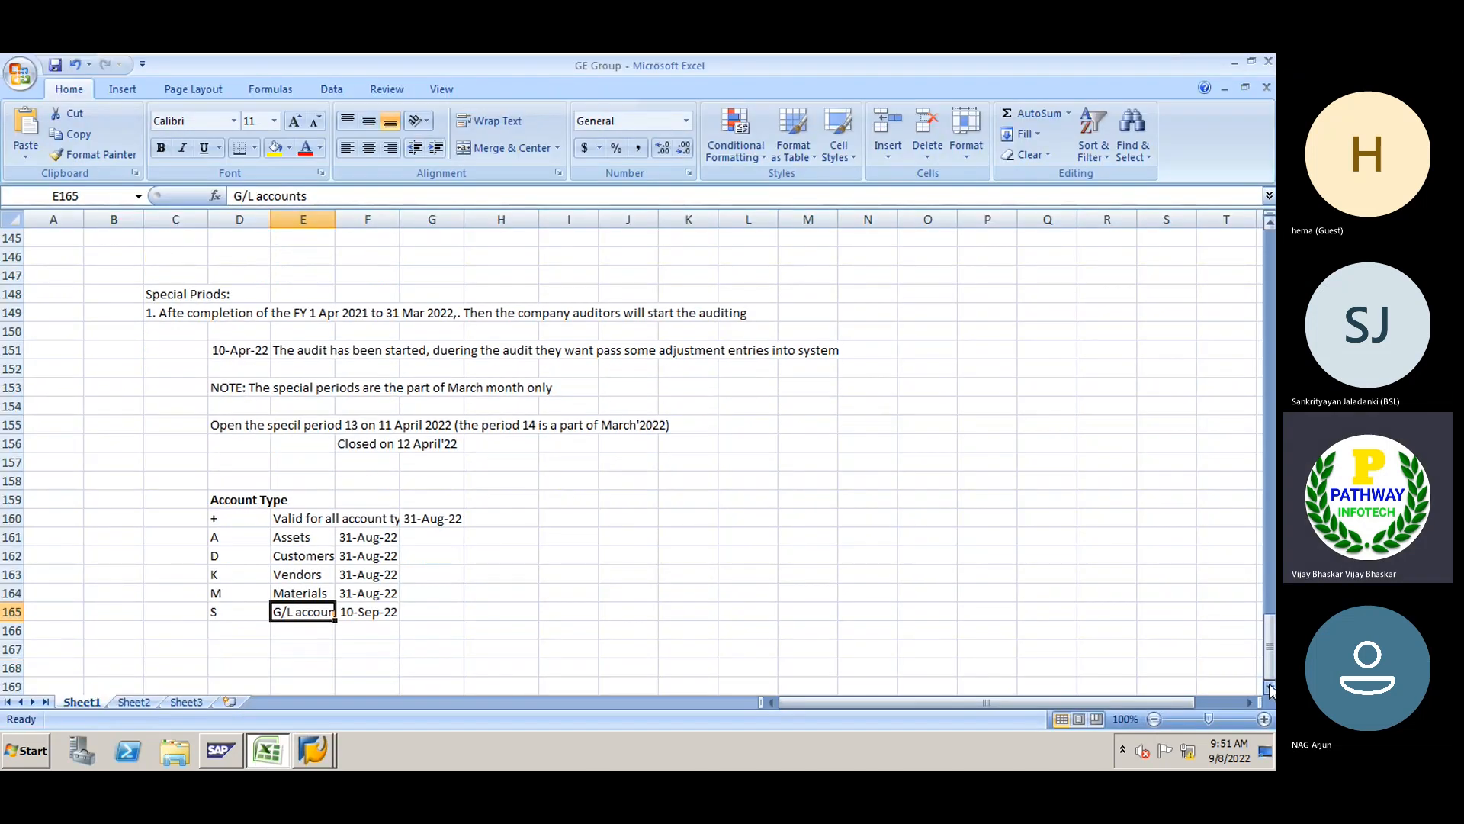
{"action": "left_click", "coordinate": [1270, 689]}
{"action": "left_click", "coordinate": [154, 536]}
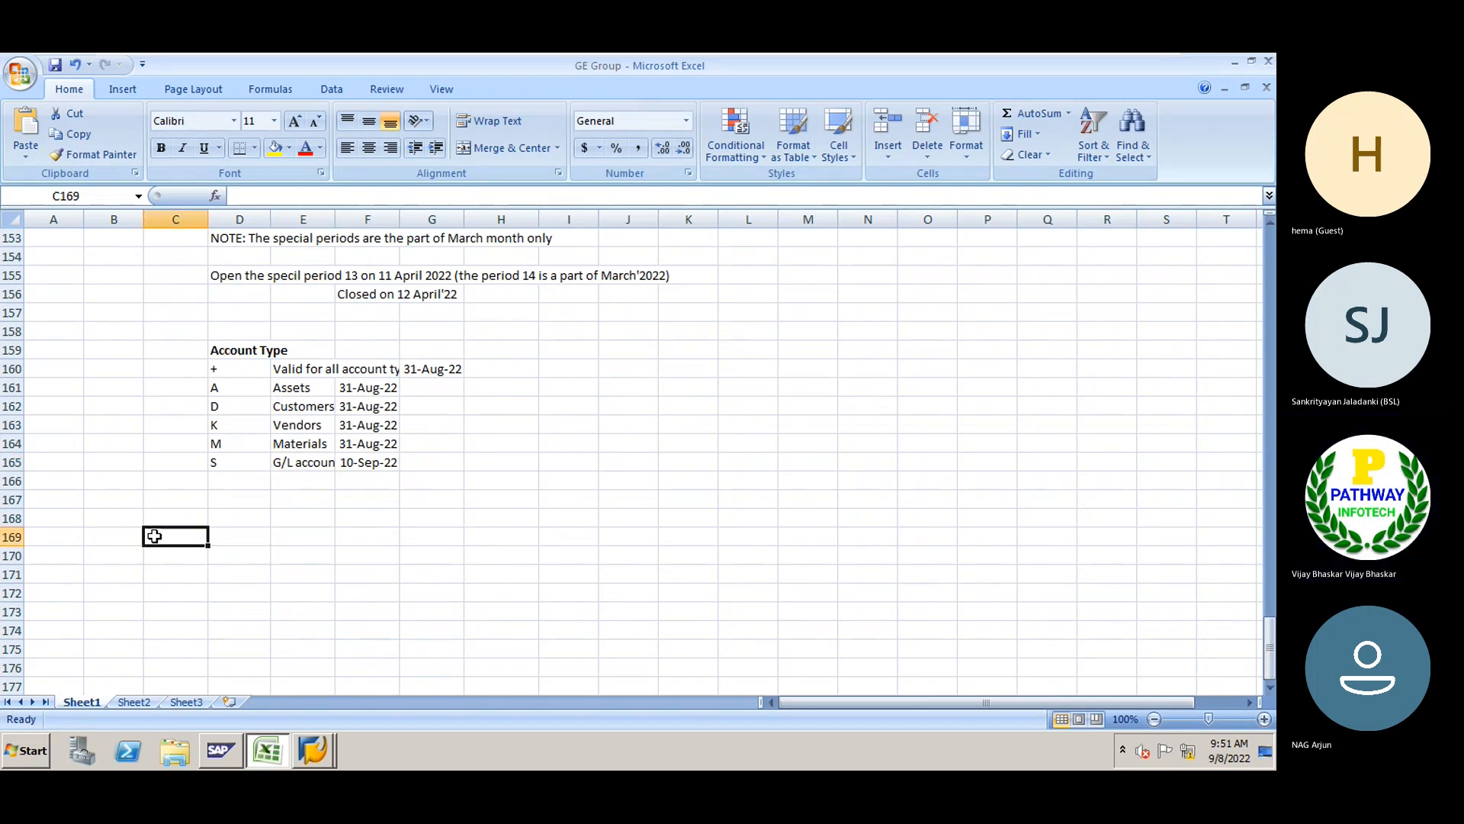
{"action": "type", "text": "Document Type"}
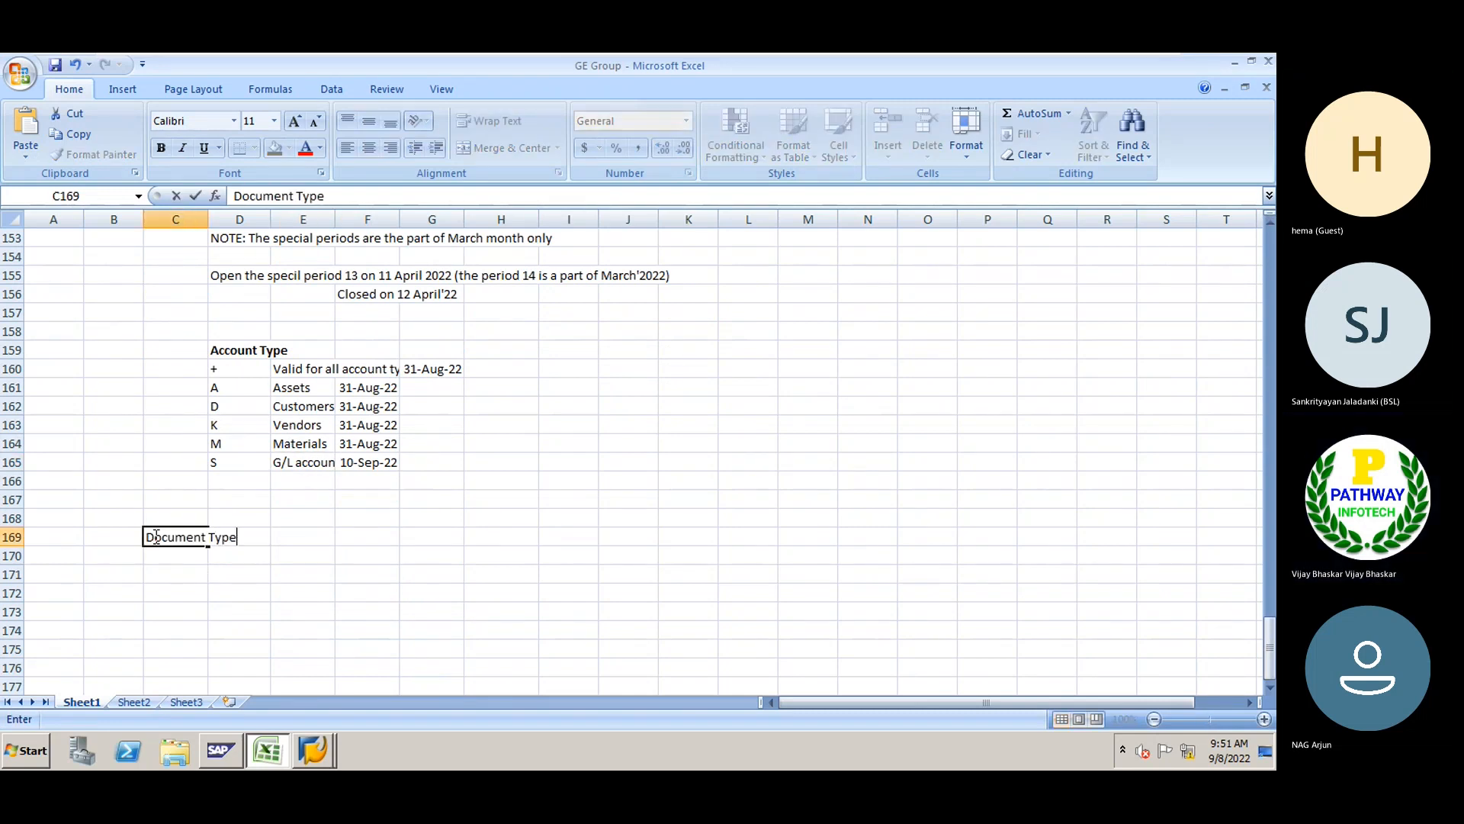
{"action": "type", "text": " and Number r"}
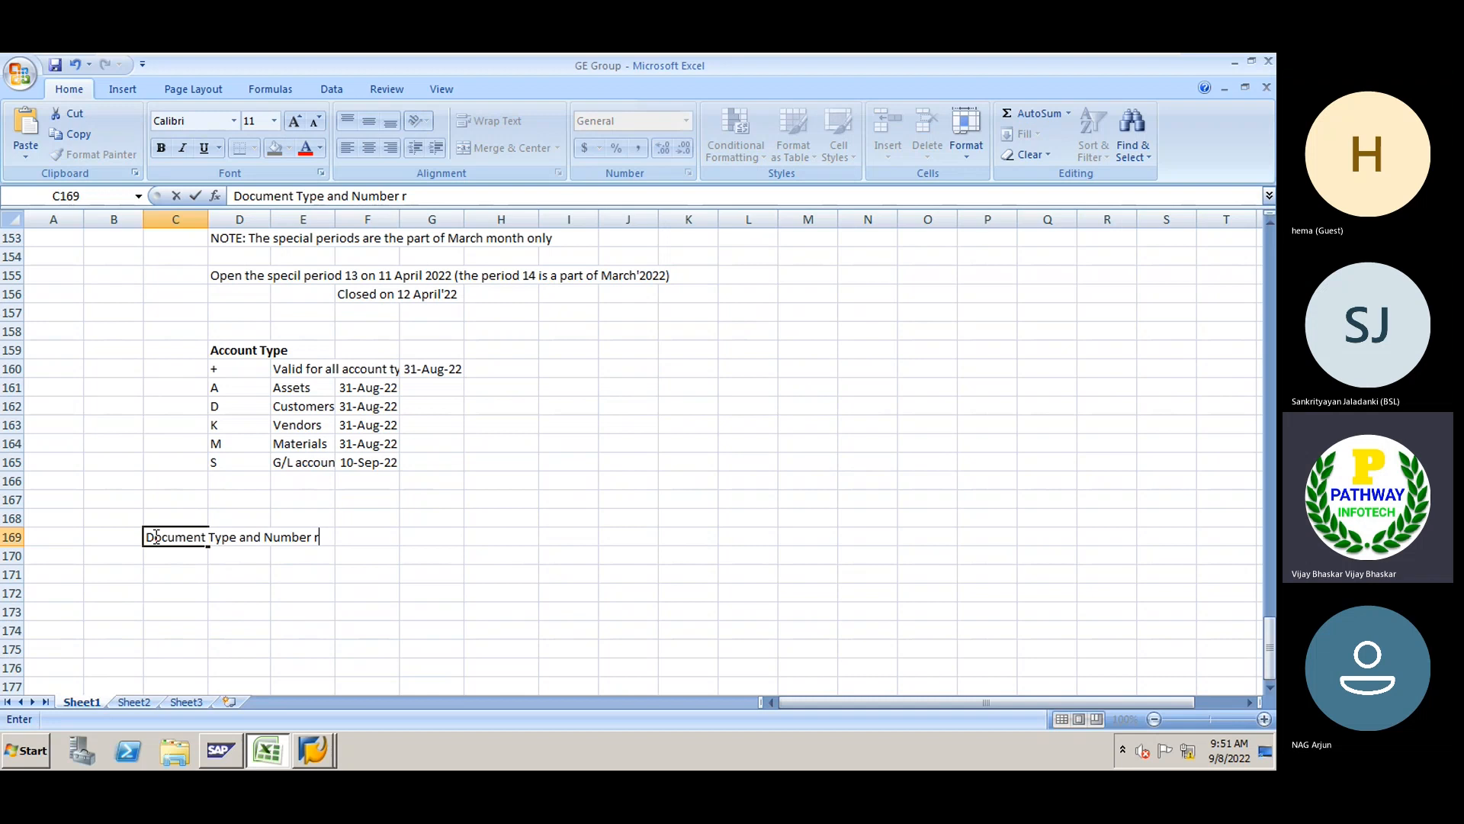
{"action": "type", "text": "anges"}
{"action": "key", "text": "Return"}
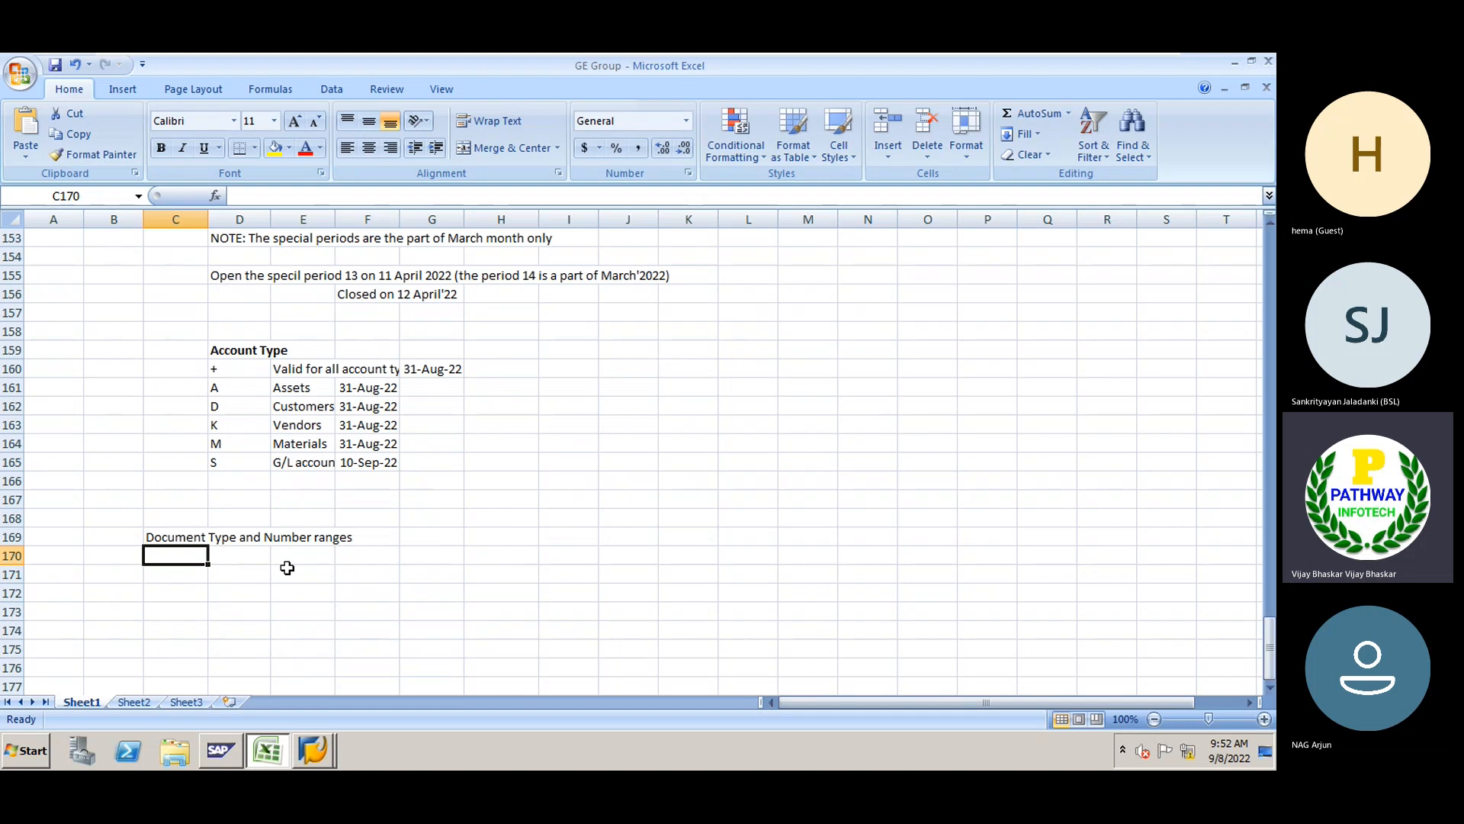
Enter the subheading "Salaries Payment:" in cell C171
{"action": "key", "text": "Return"}
{"action": "type", "text": "Sala"}
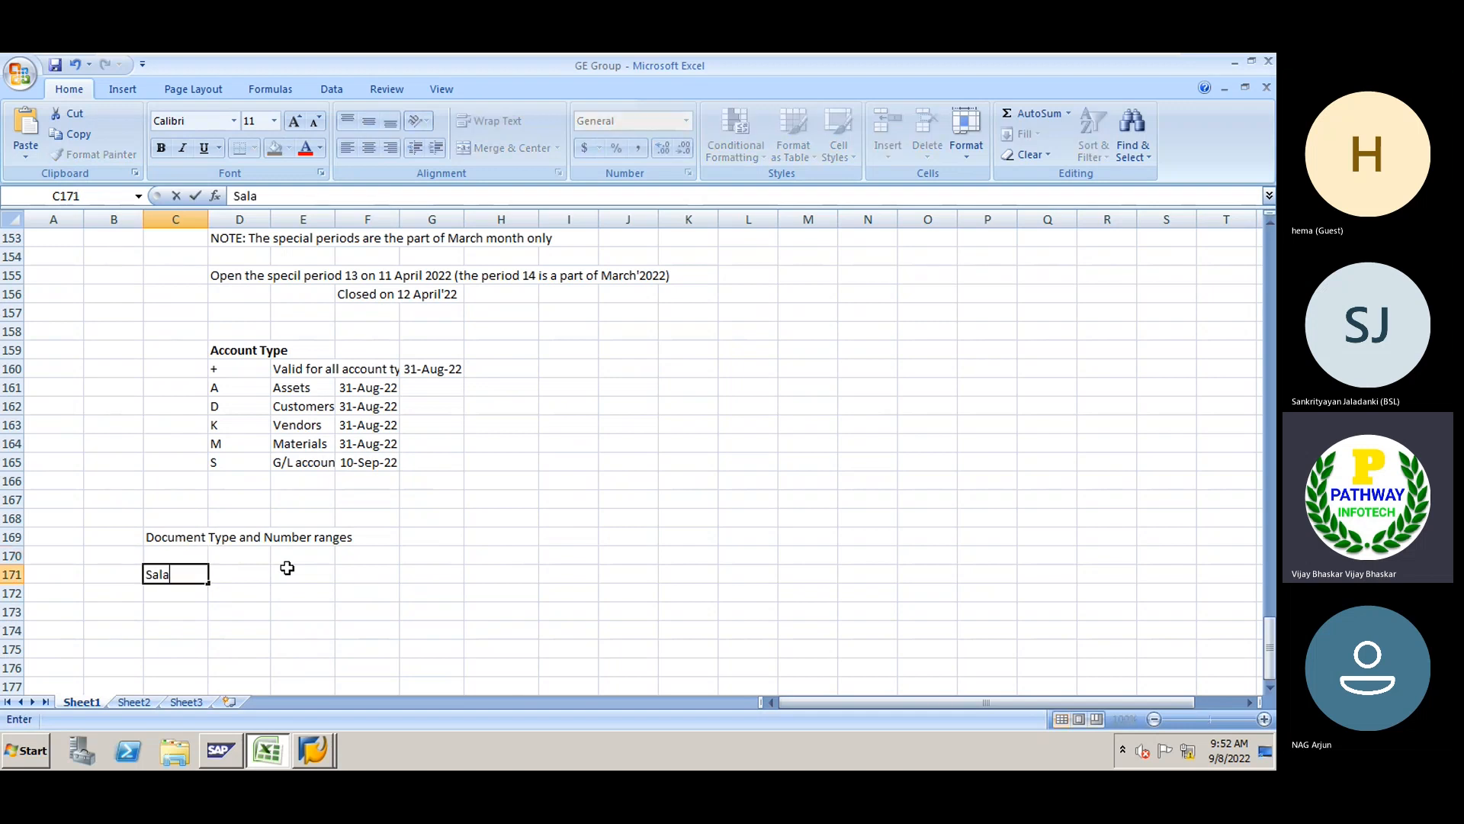
{"action": "type", "text": "ries Paymwenbt"}
{"action": "key", "text": "BackSpace"}
{"action": "key", "text": "BackSpace"}
{"action": "key", "text": "BackSpace"}
{"action": "key", "text": "BackSpace"}
{"action": "key", "text": "BackSpace"}
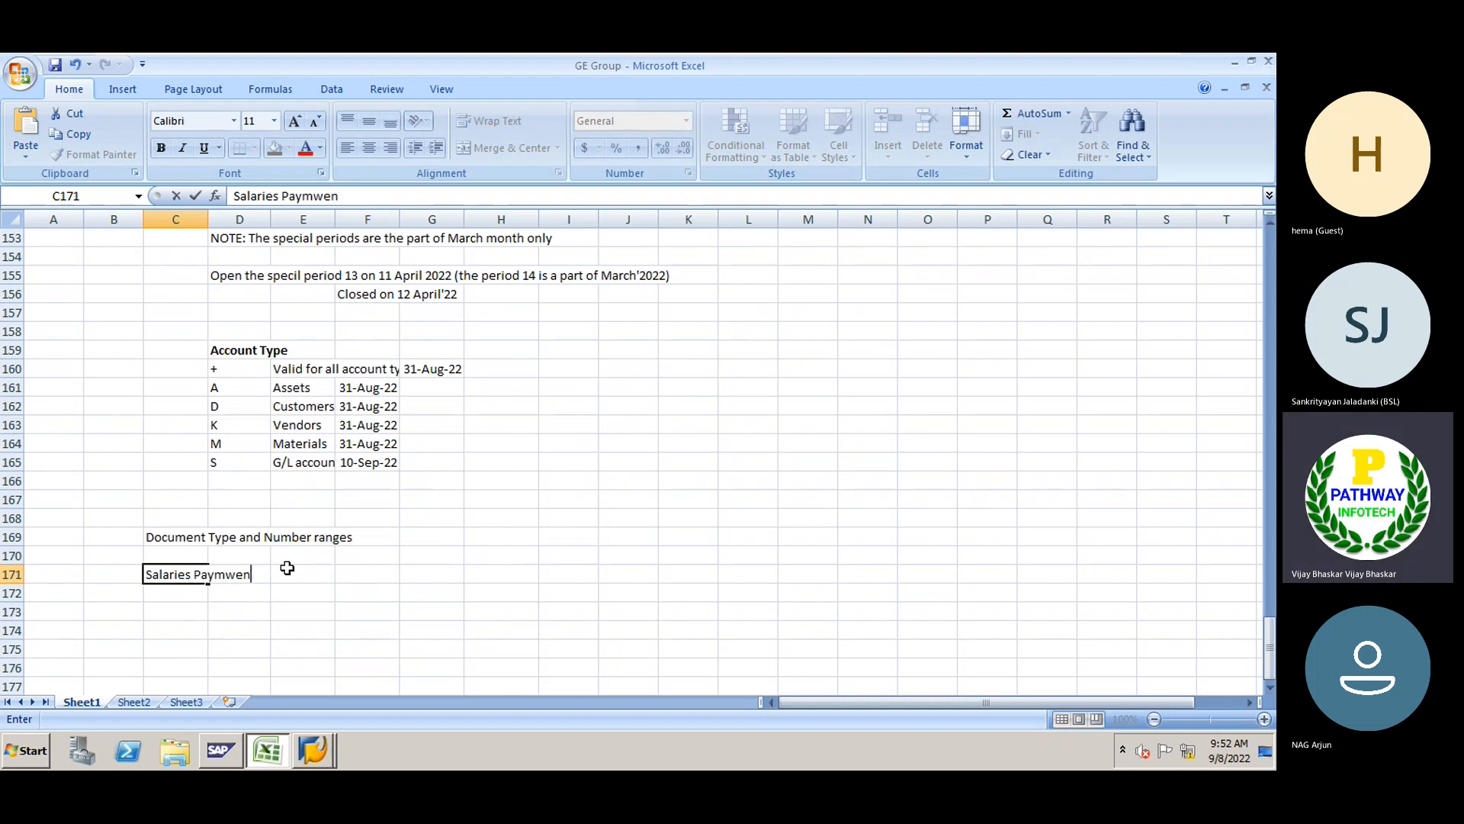
{"action": "type", "text": "ent:"}
{"action": "key", "text": "Return"}
{"action": "key", "text": "Right"}
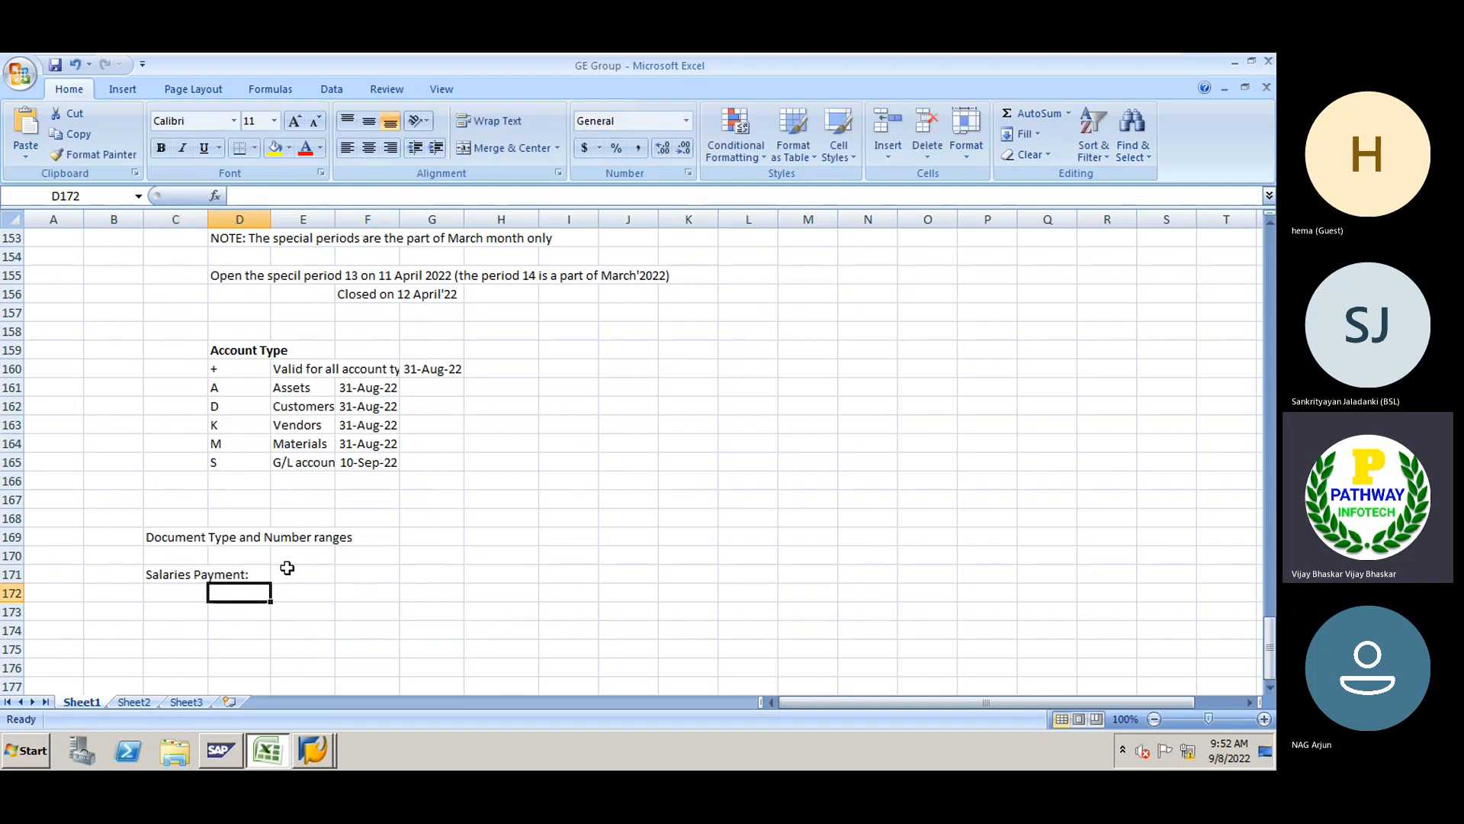
Enter "Salaries Account Dr" in D172 and an indented "To Bank Account Cr" in D173, and make the Salaries Payment subheading bold
{"action": "type", "text": "Sal"}
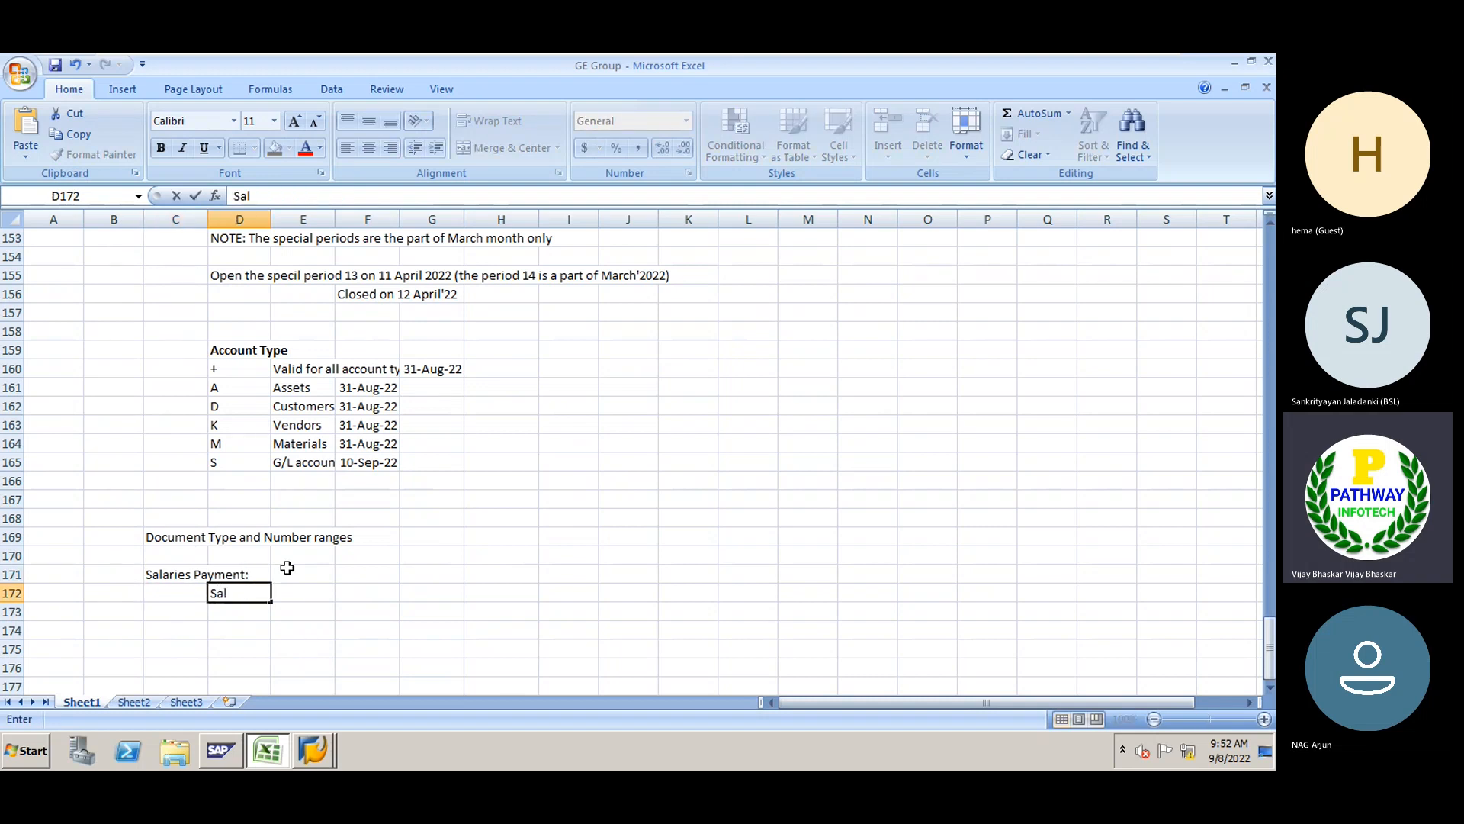
{"action": "type", "text": "arie"}
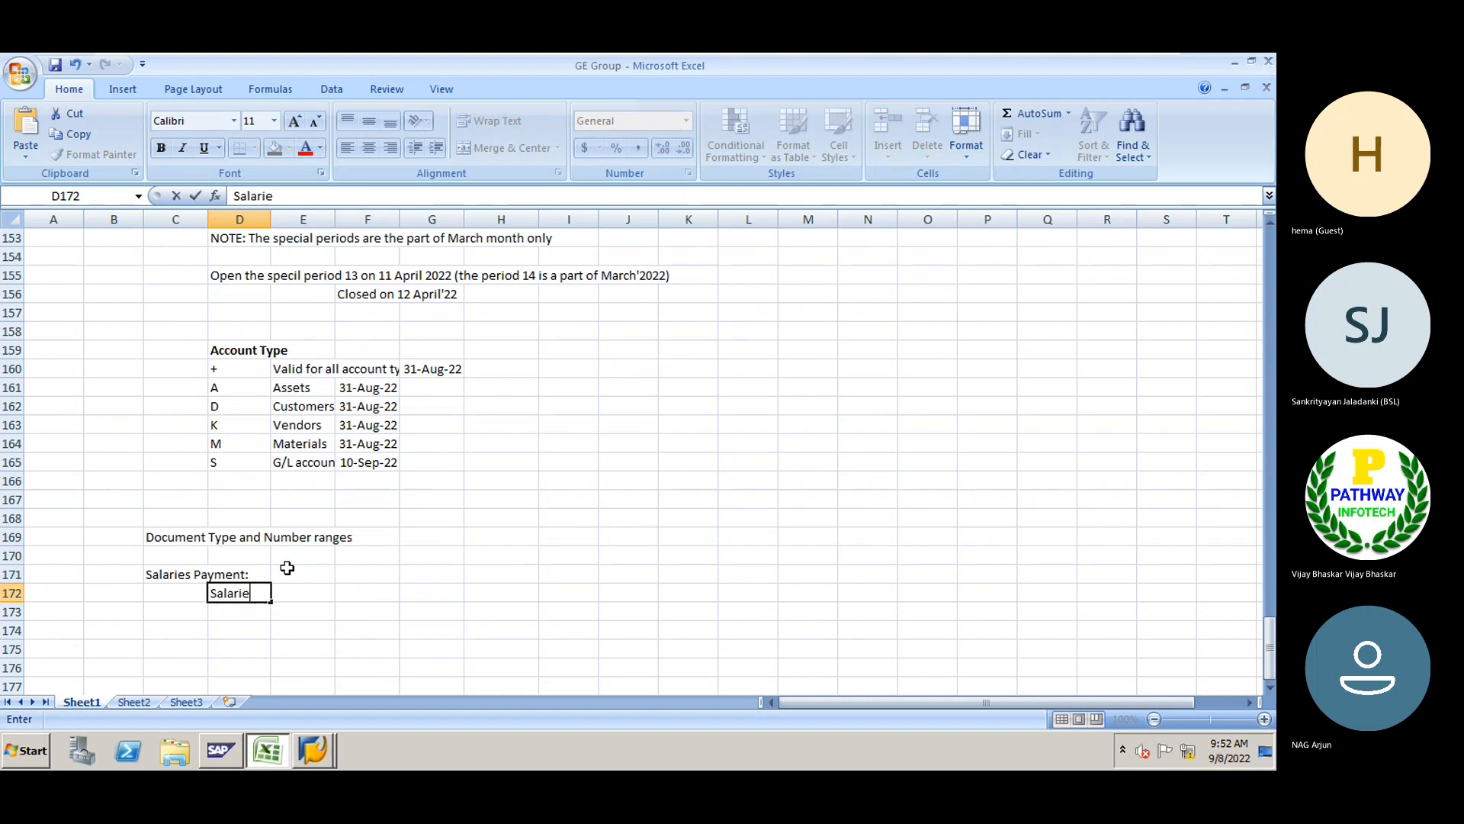
{"action": "type", "text": "s Account Dr"}
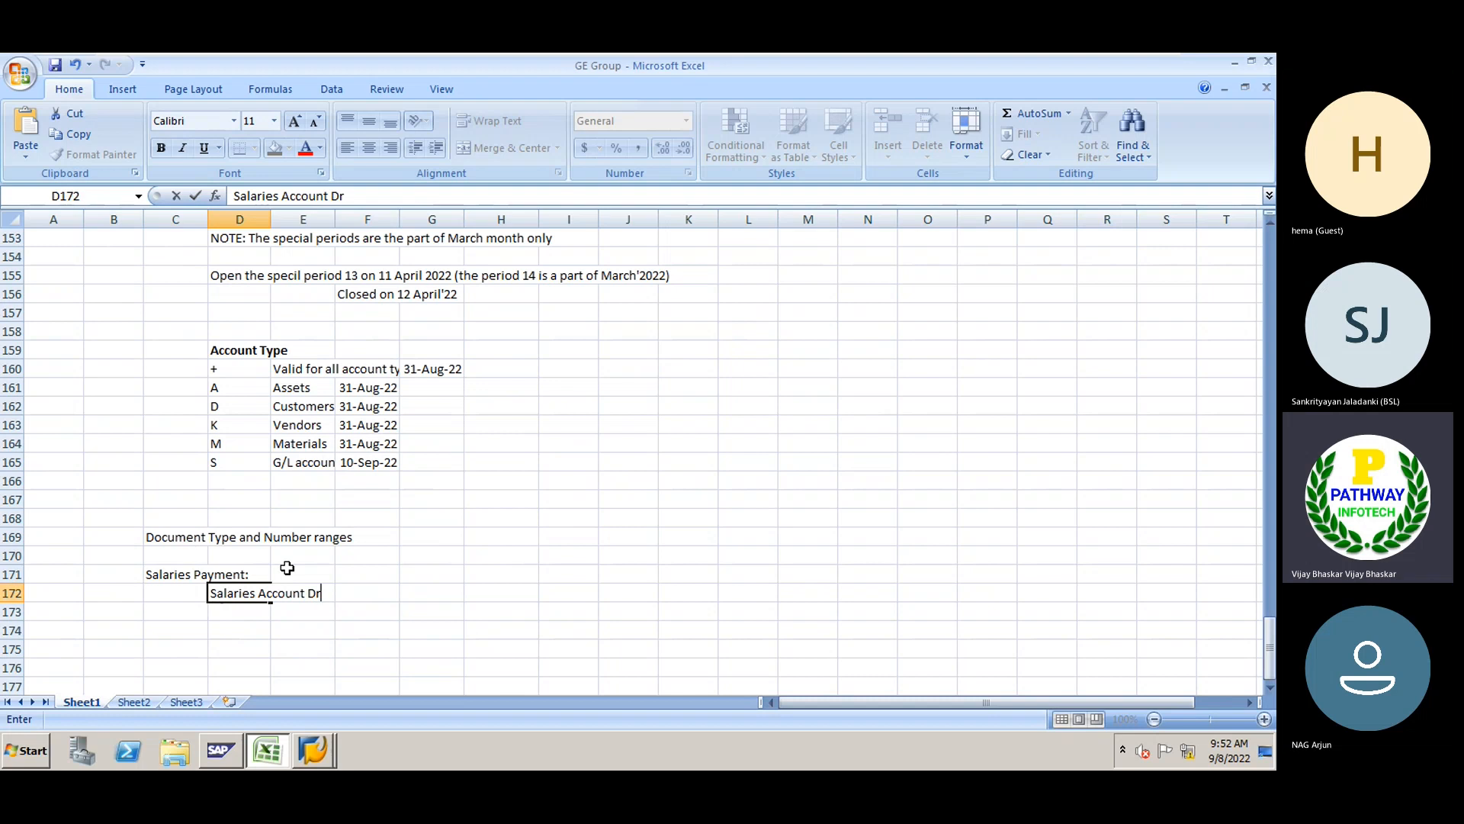
{"action": "key", "text": "Return"}
{"action": "type", "text": "To "}
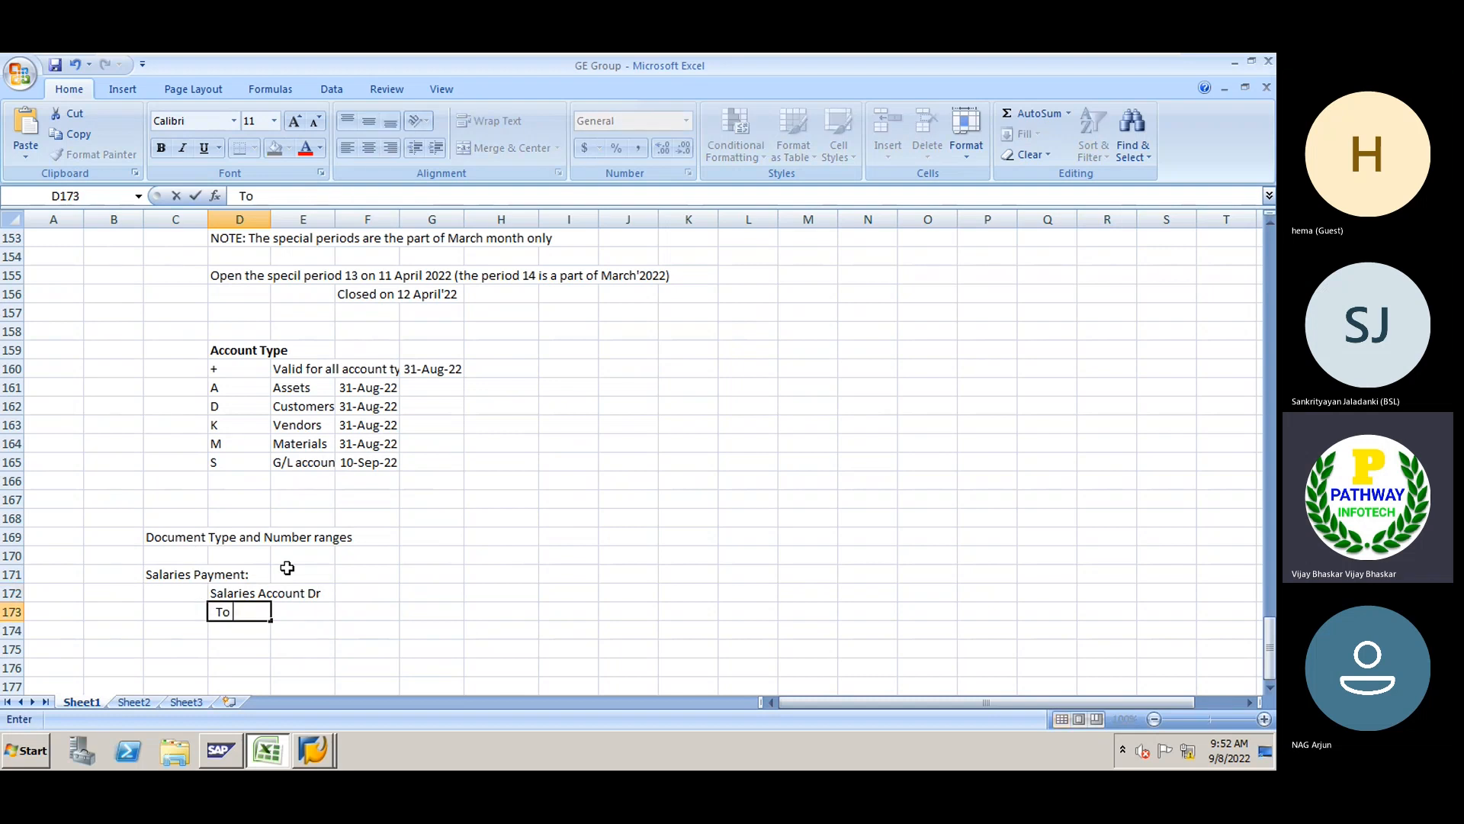
{"action": "type", "text": "Bank Account"}
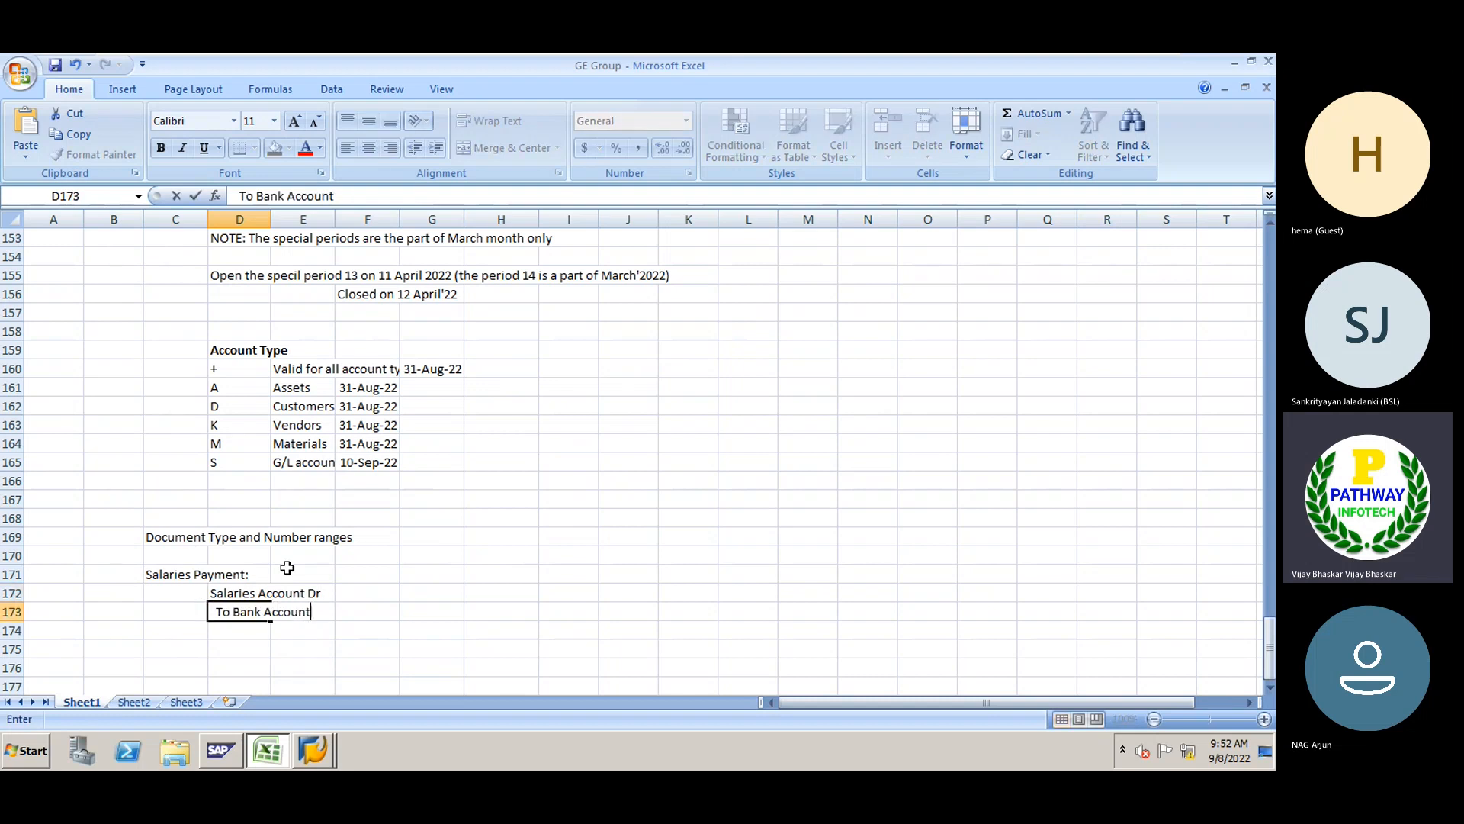
{"action": "type", "text": " Cr"}
{"action": "key", "text": "Return"}
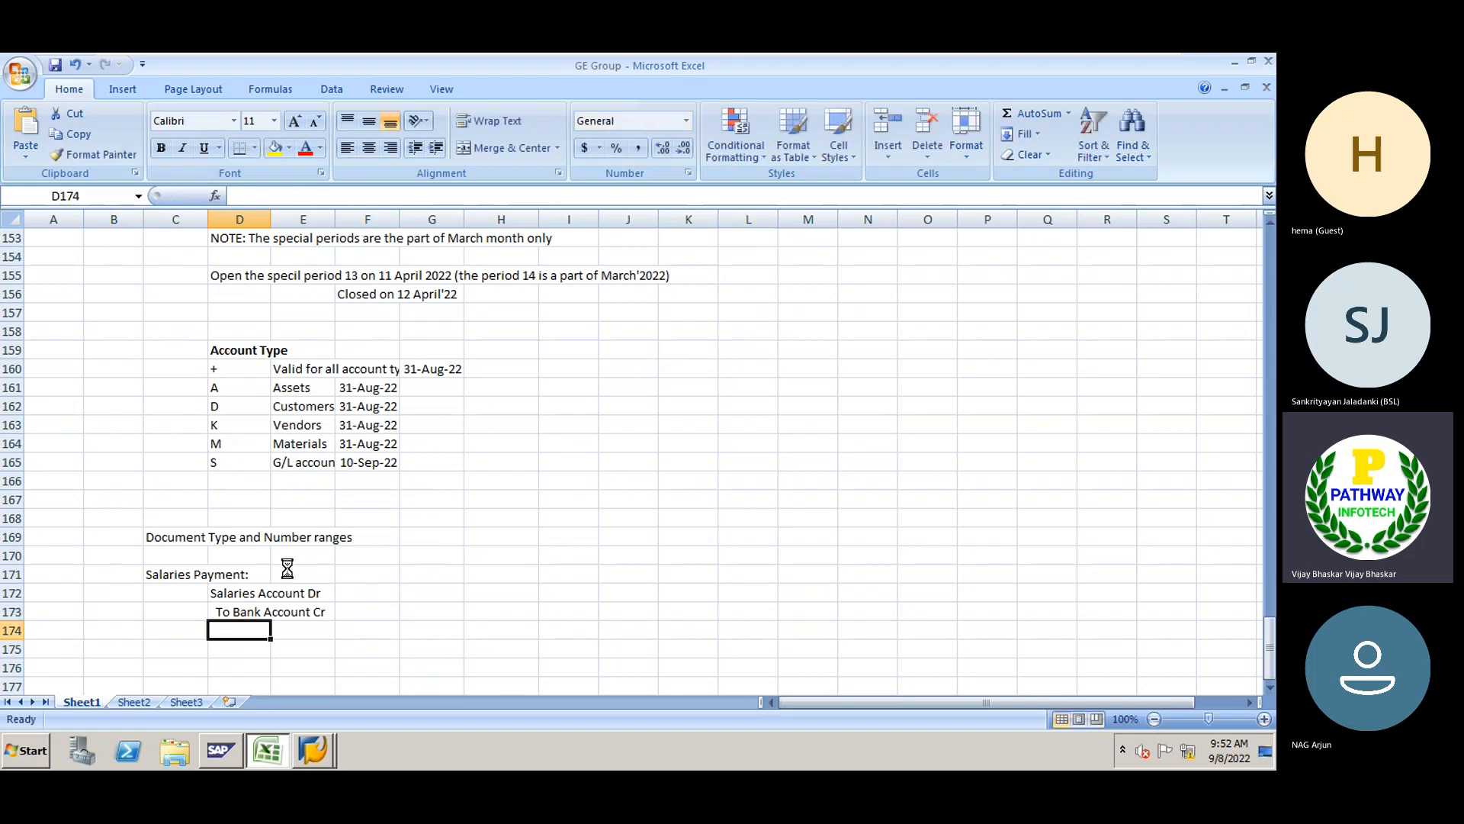
{"action": "left_click", "coordinate": [163, 575]}
{"action": "key", "text": "ctrl+b"}
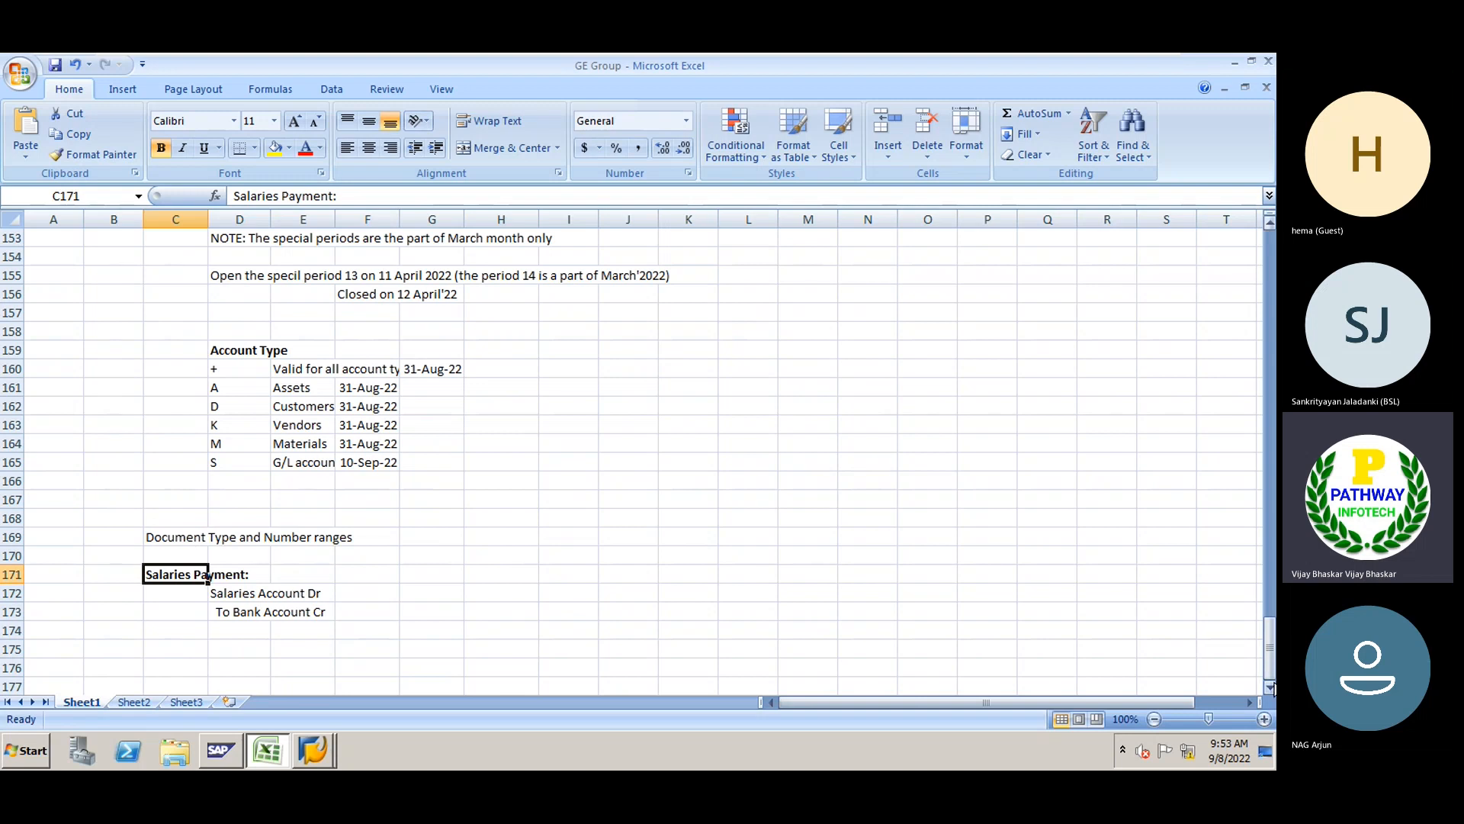
Enter the subheading "Telepone Expenses" in cell C175
{"action": "left_click", "coordinate": [1271, 688]}
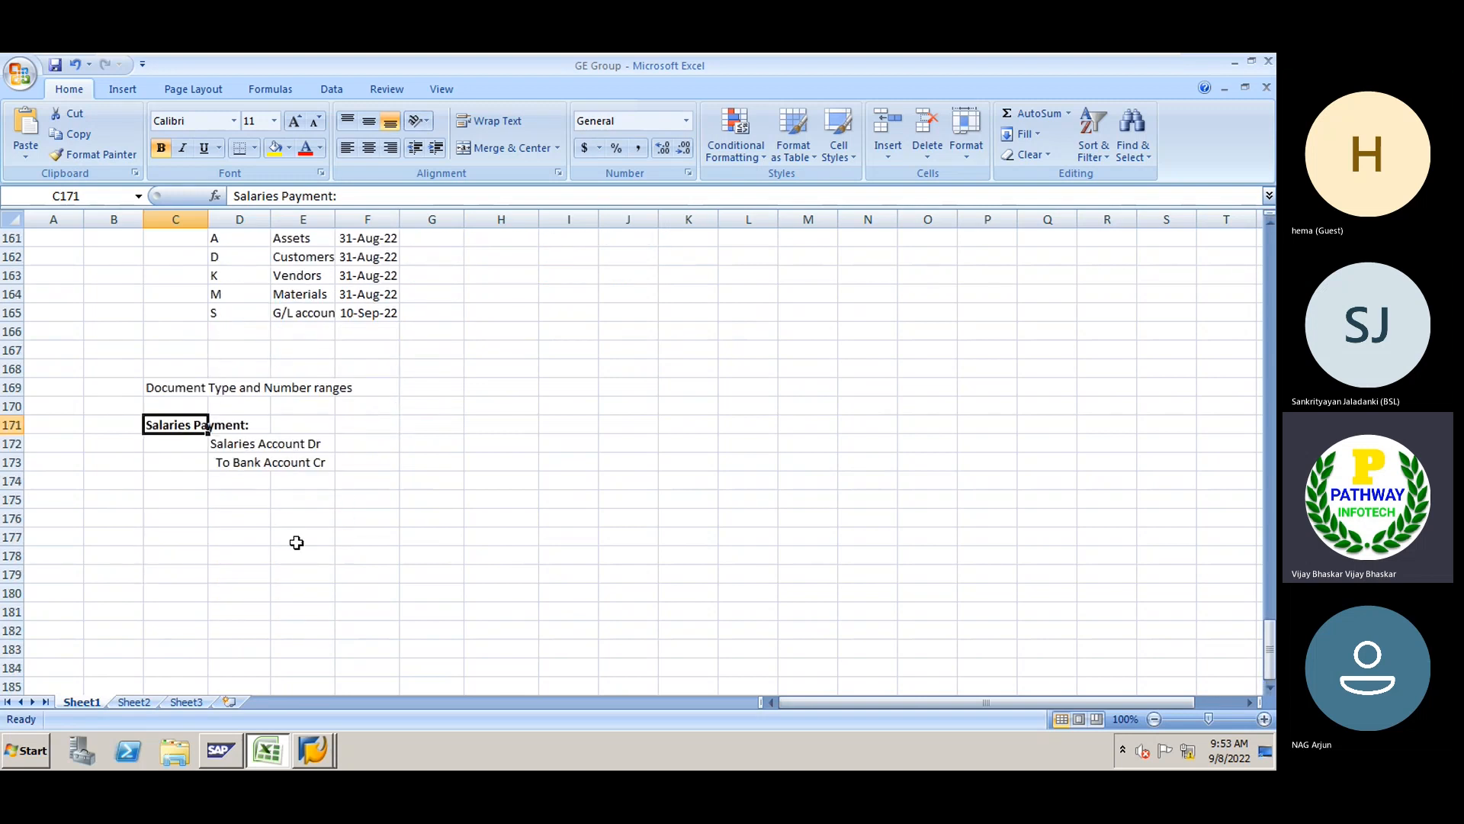
{"action": "left_click", "coordinate": [192, 498]}
{"action": "type", "text": "O"}
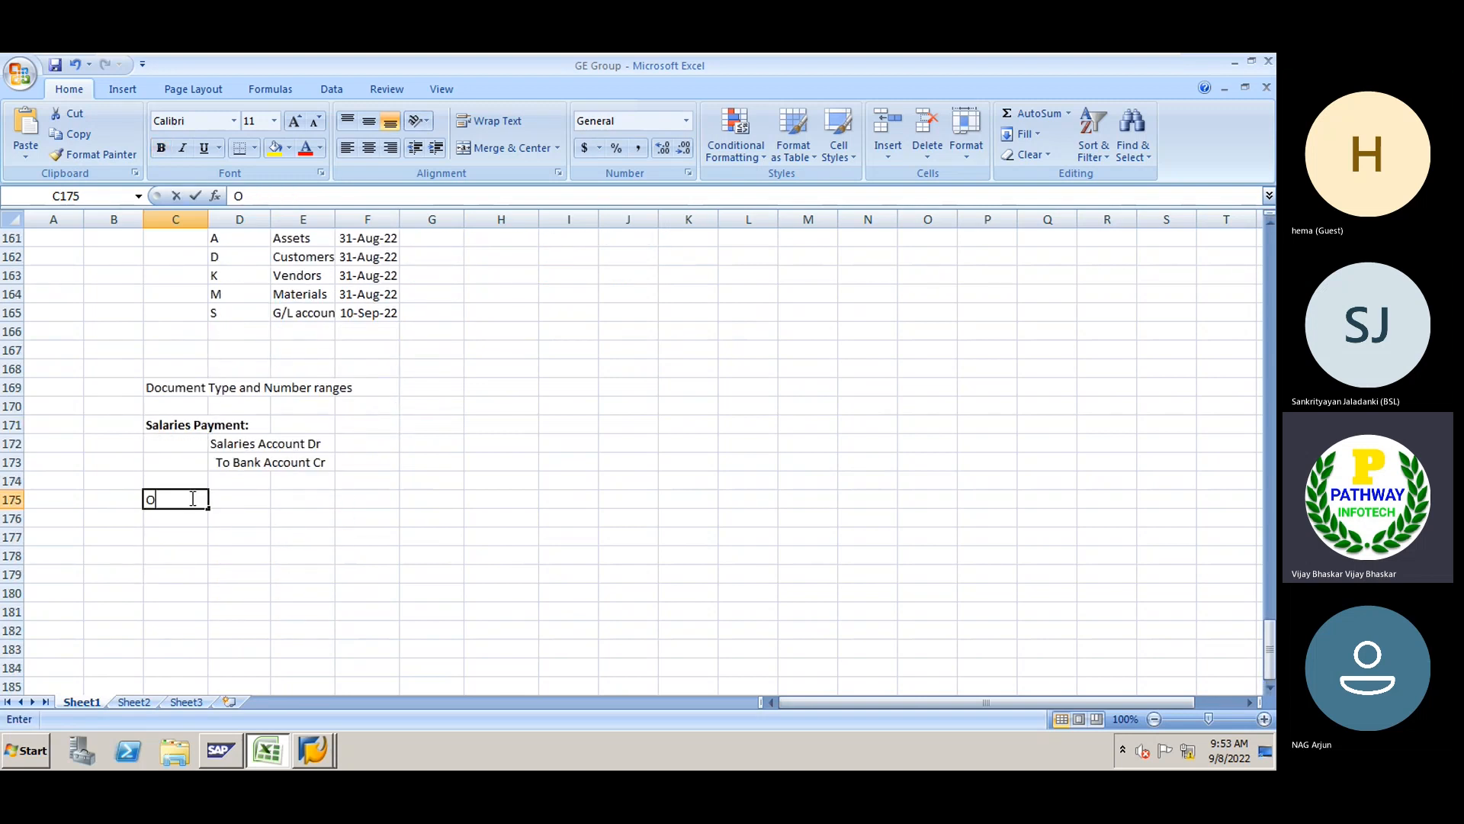
{"action": "key", "text": "BackSpace"}
{"action": "type", "text": "Te"}
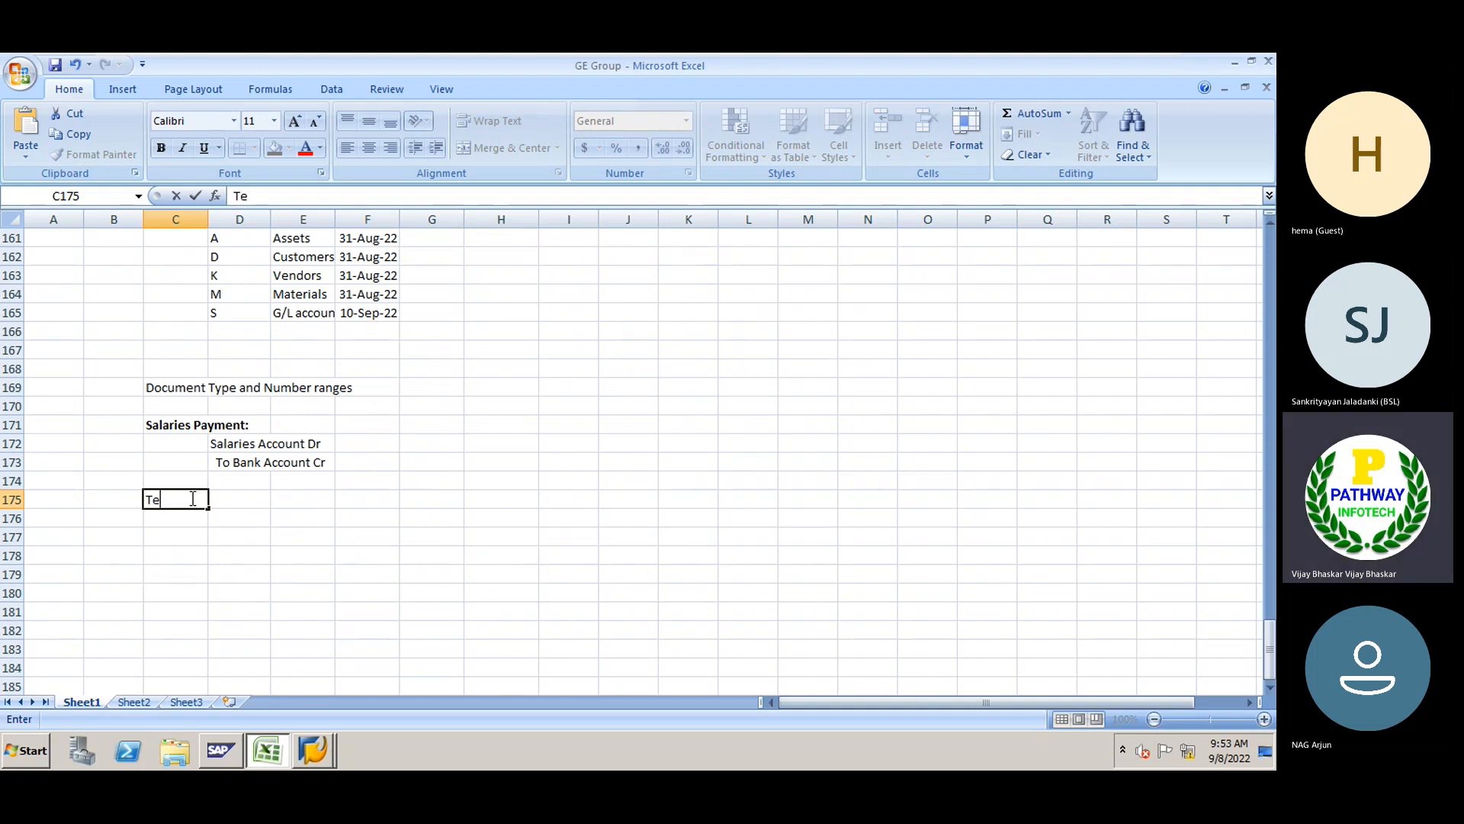
{"action": "type", "text": "lepon"}
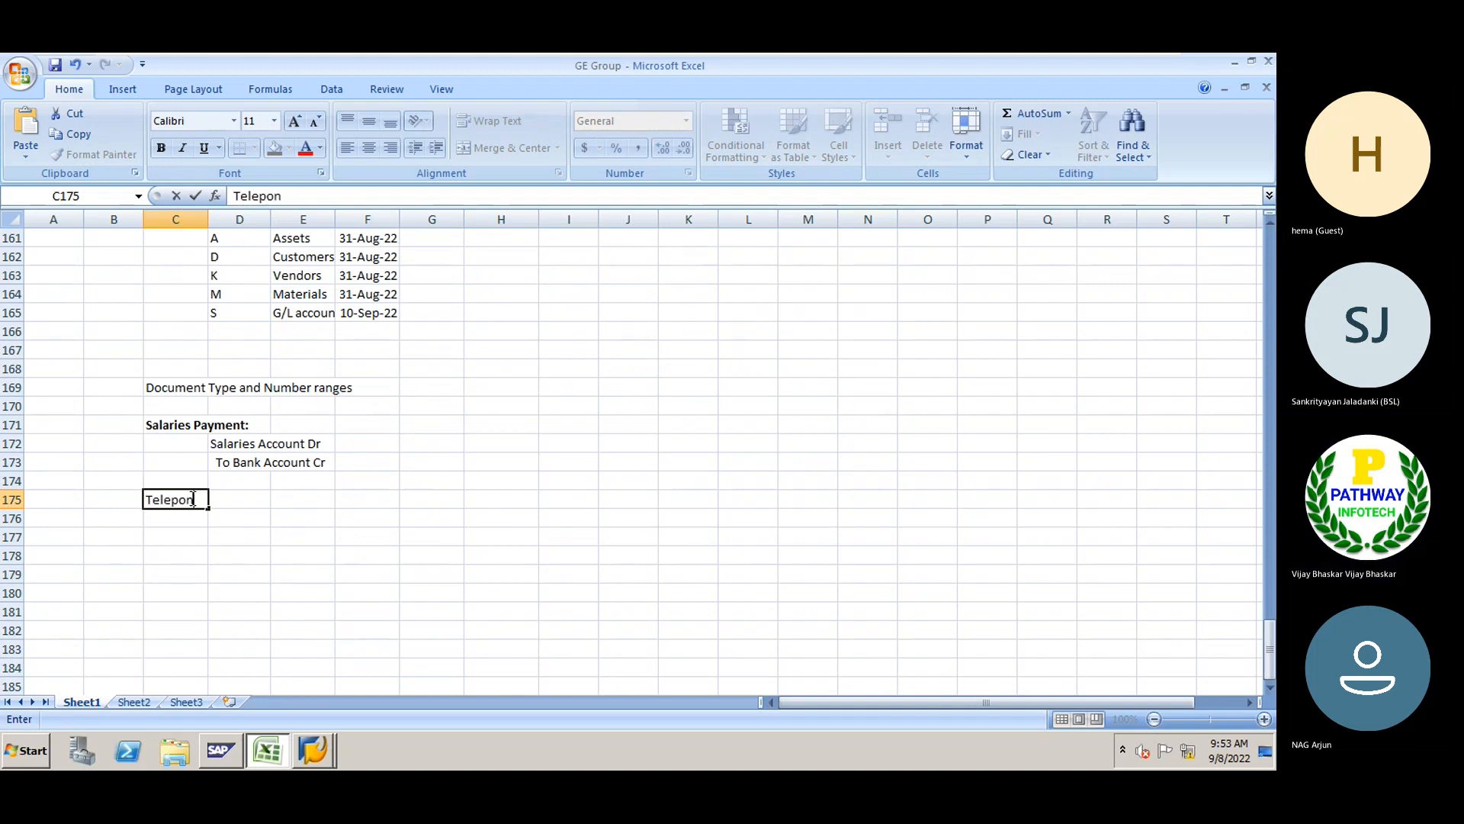
{"action": "type", "text": "e Expenses"}
{"action": "key", "text": "Return"}
Make cell C175 bold and replace its text with "Vendor Payment"
{"action": "left_click", "coordinate": [191, 498]}
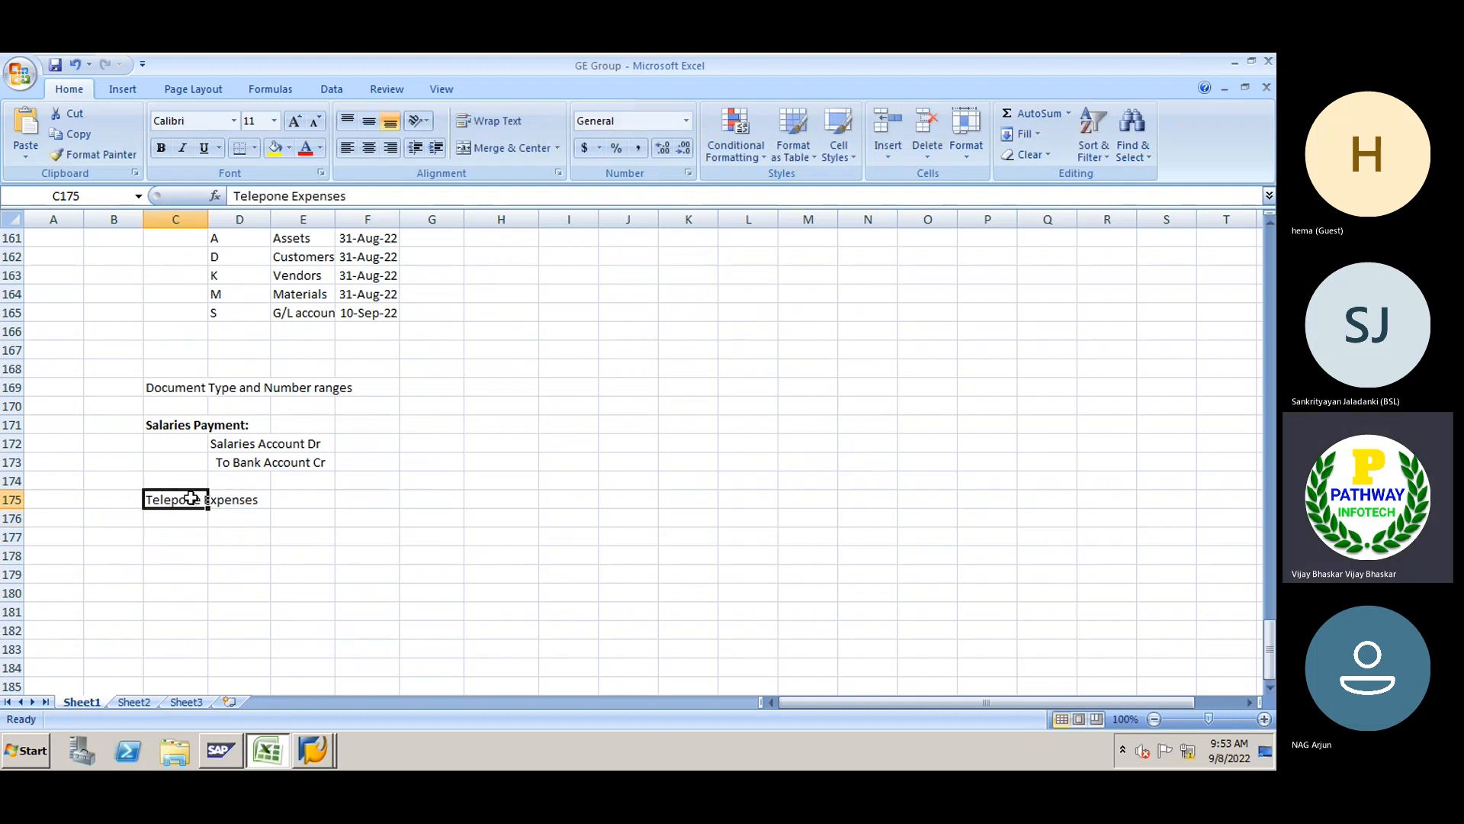
{"action": "key", "text": "ctrl+b"}
{"action": "type", "text": "Vendor"}
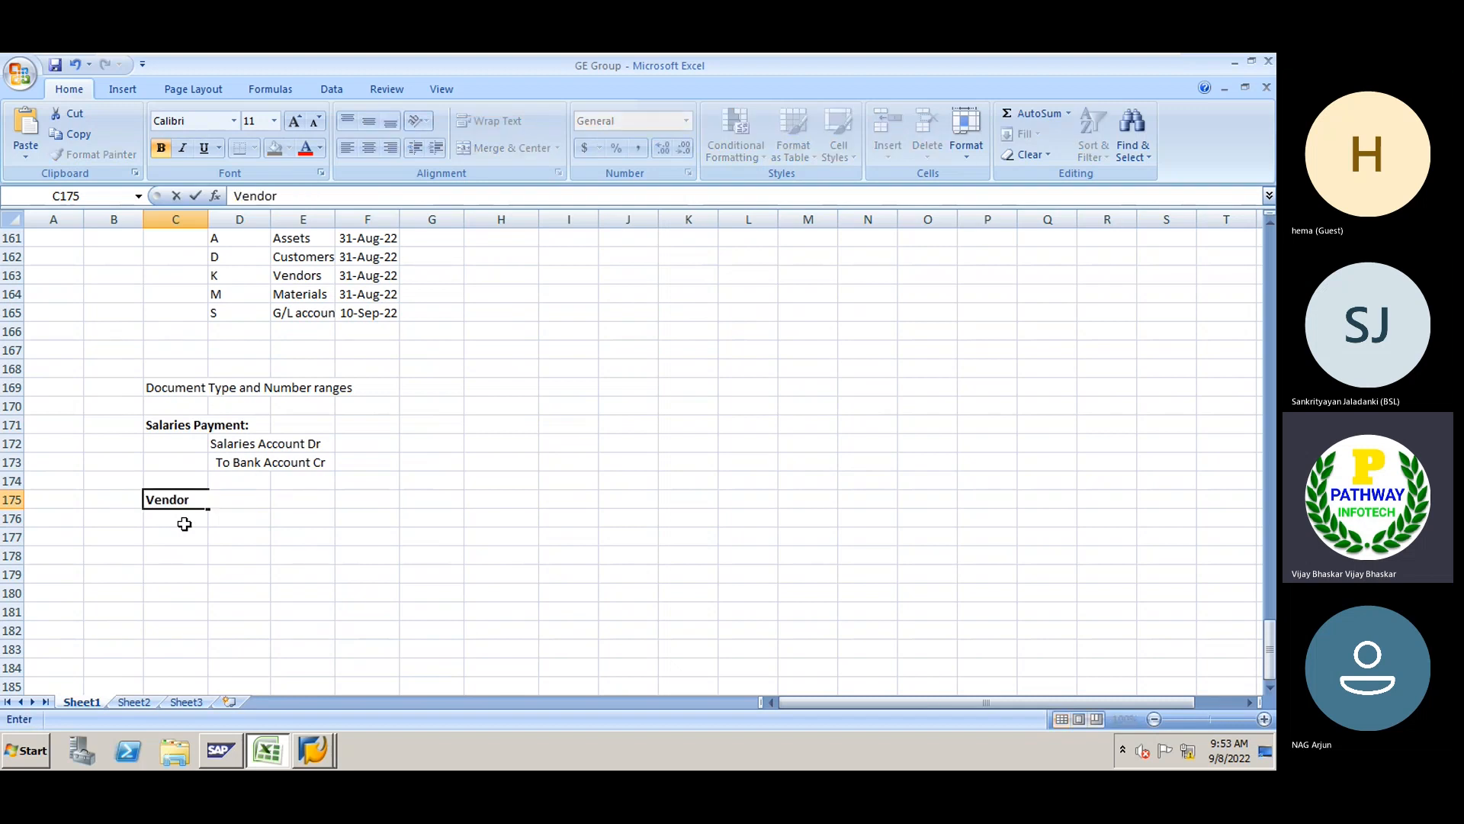
{"action": "type", "text": " Payment"}
{"action": "key", "text": "Return"}
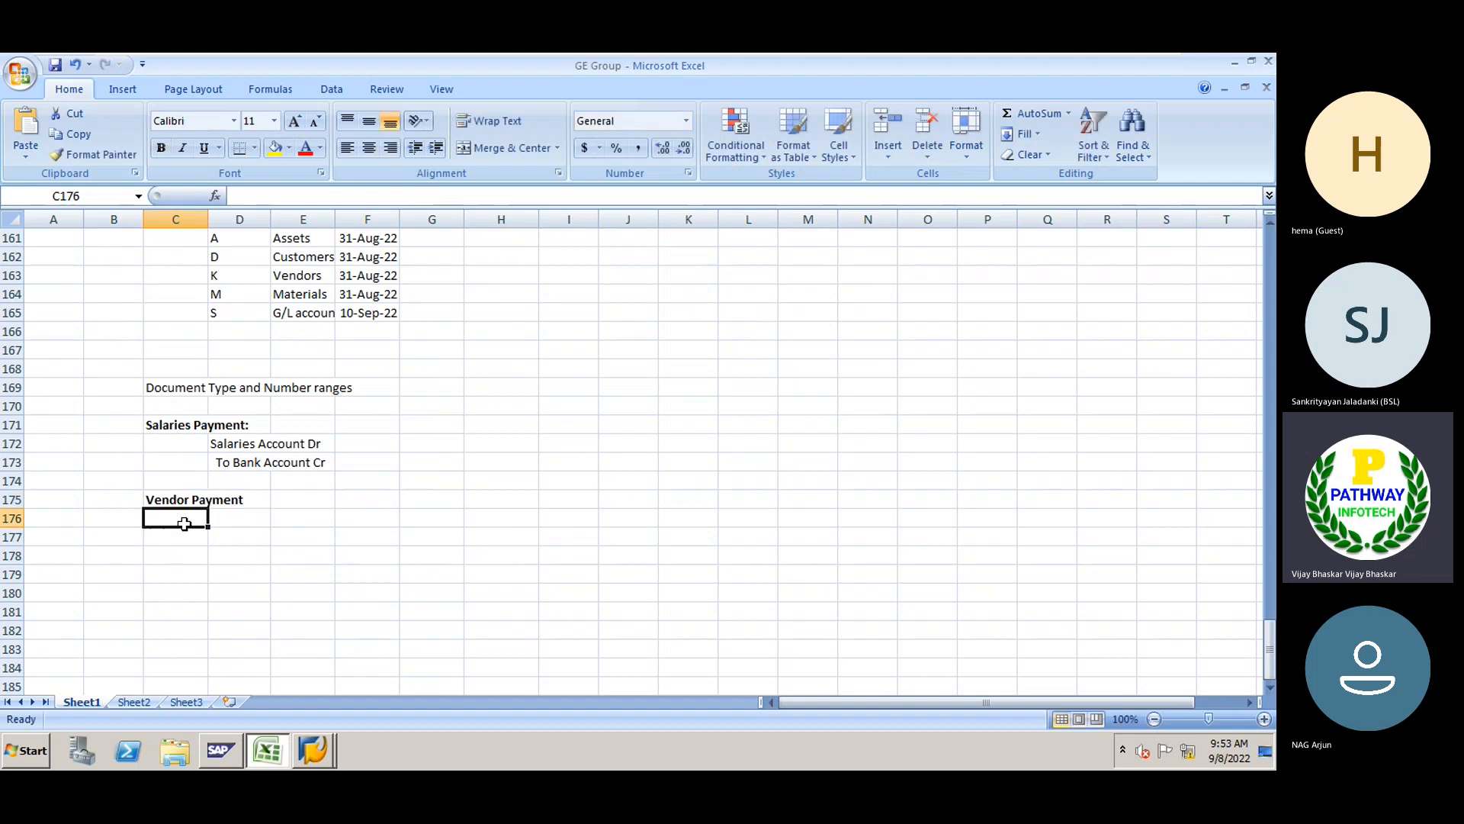
Enter "Vendor Account Dr" in D177 and an indented "To Bank Account Cr" in D178
{"action": "key", "text": "Right"}
{"action": "key", "text": "Down"}
{"action": "type", "text": "Vendor "}
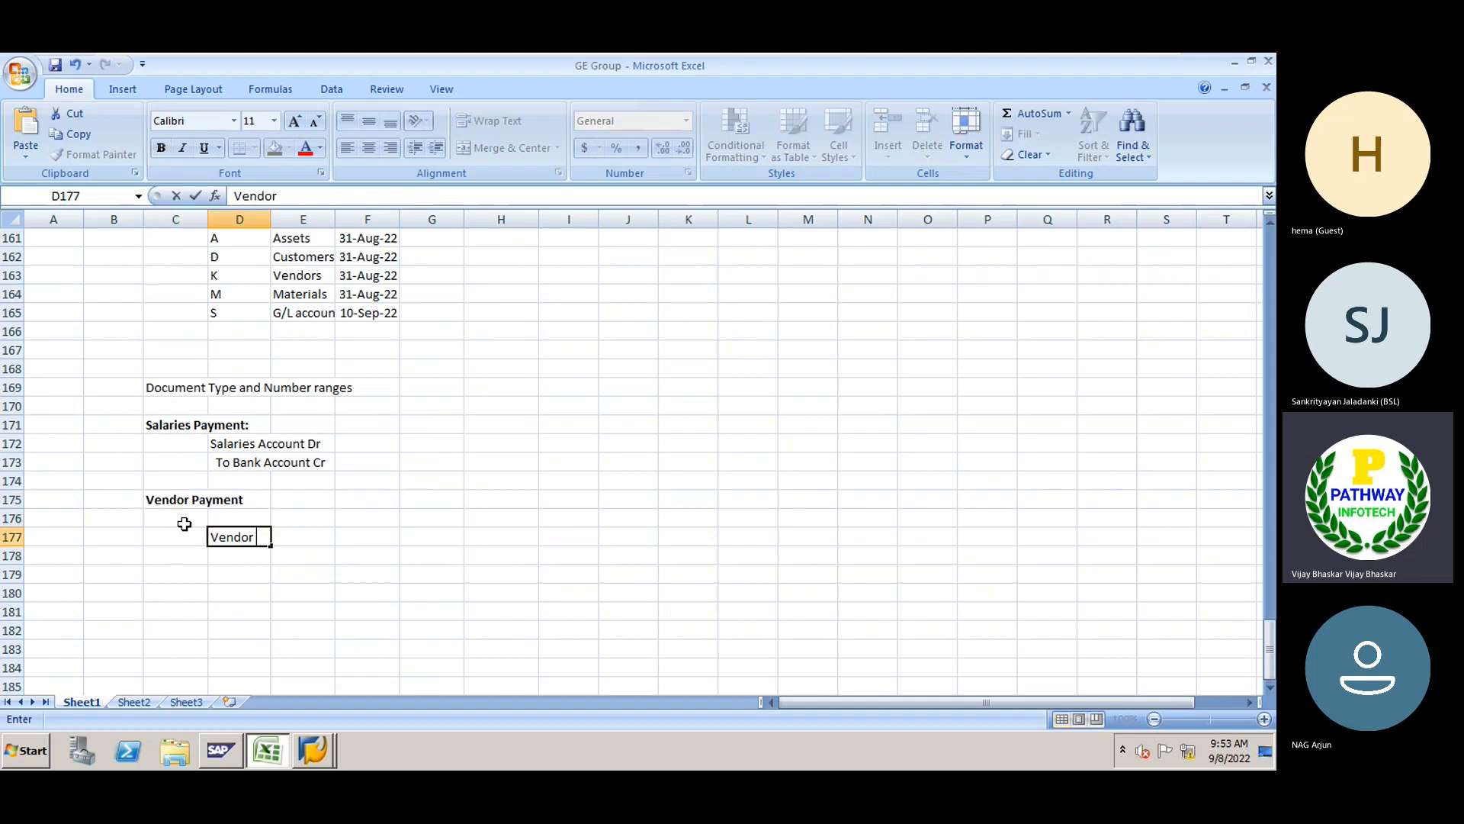
{"action": "type", "text": "Account Dr"}
{"action": "key", "text": "Return"}
{"action": "type", "text": "To B"}
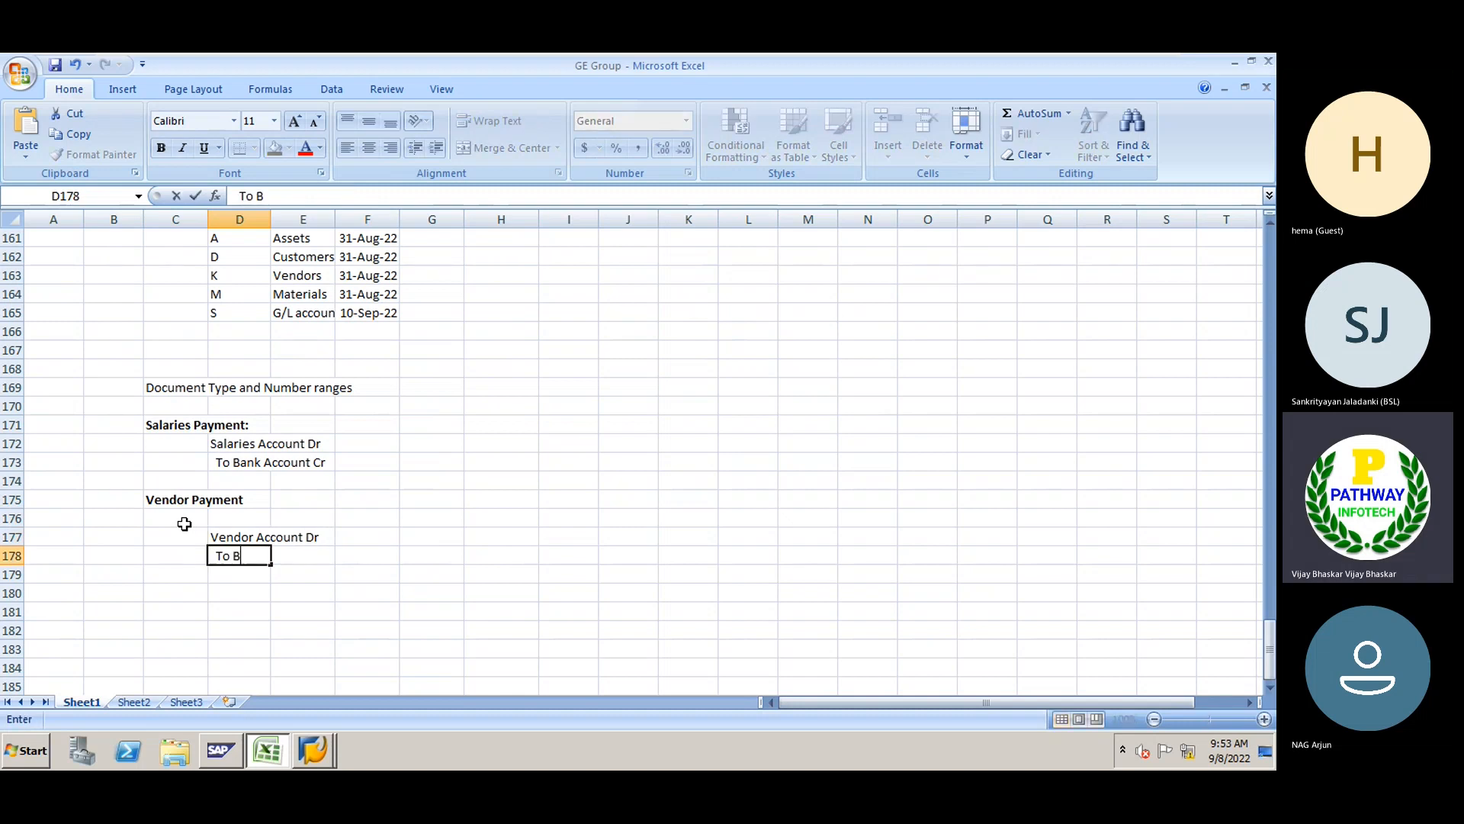
{"action": "type", "text": "ank Account Cr"}
{"action": "left_click", "coordinate": [176, 611]}
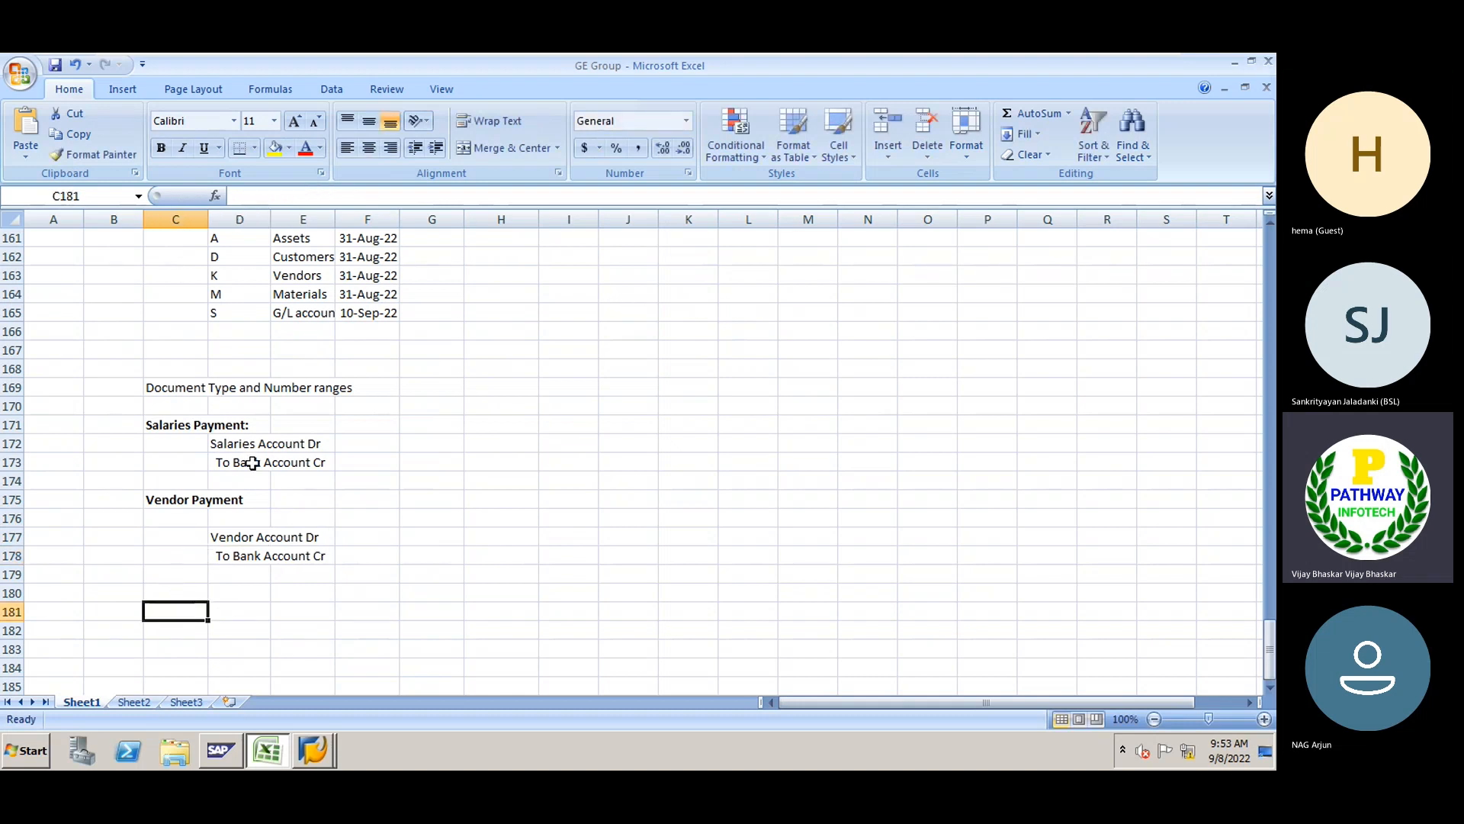
Delete the empty row 176 between the Vendor Payment subheading and its entries
{"action": "left_click", "coordinate": [203, 425]}
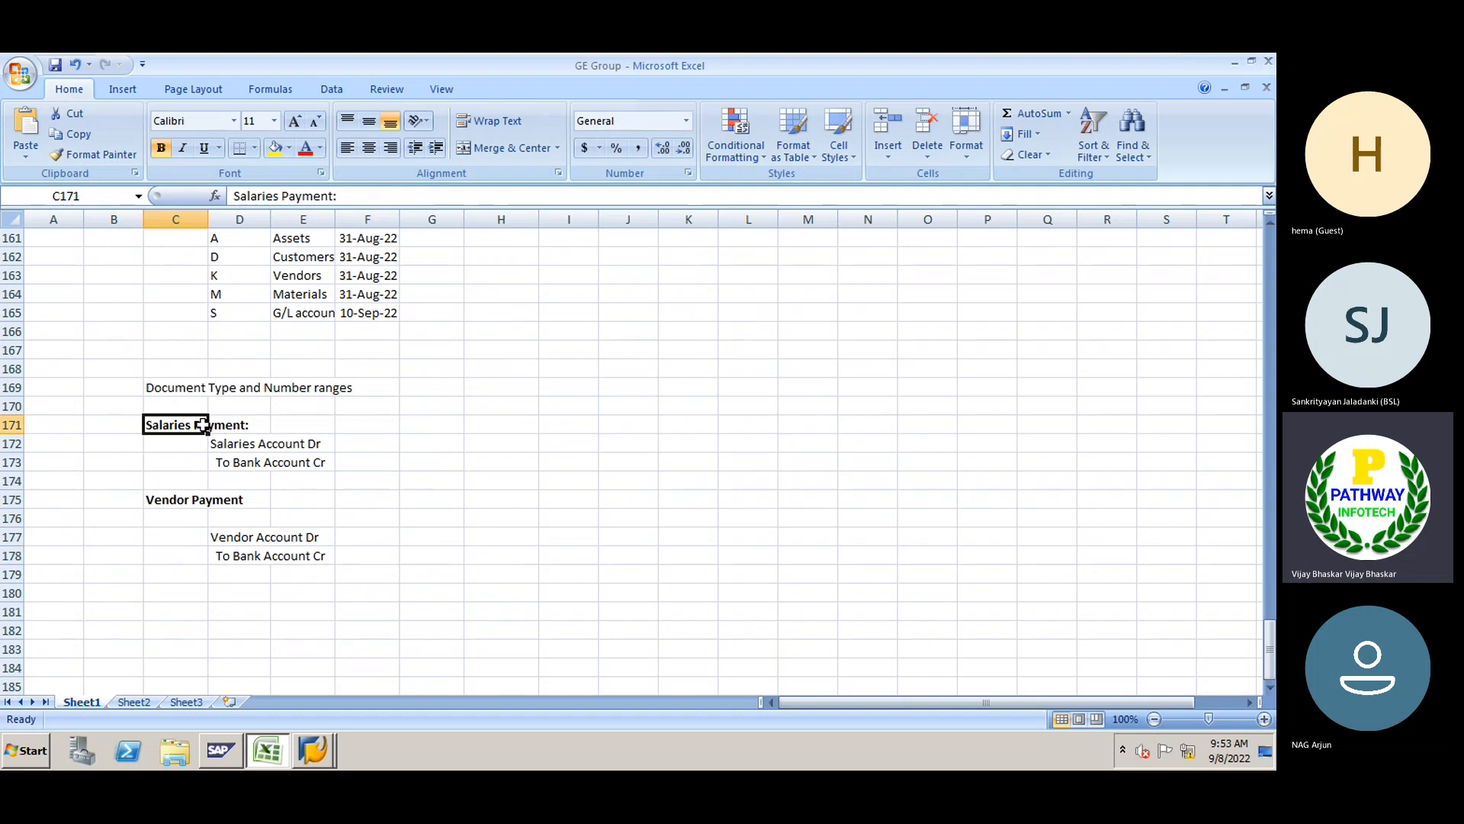
{"action": "left_click", "coordinate": [177, 503]}
{"action": "left_click", "coordinate": [8, 519]}
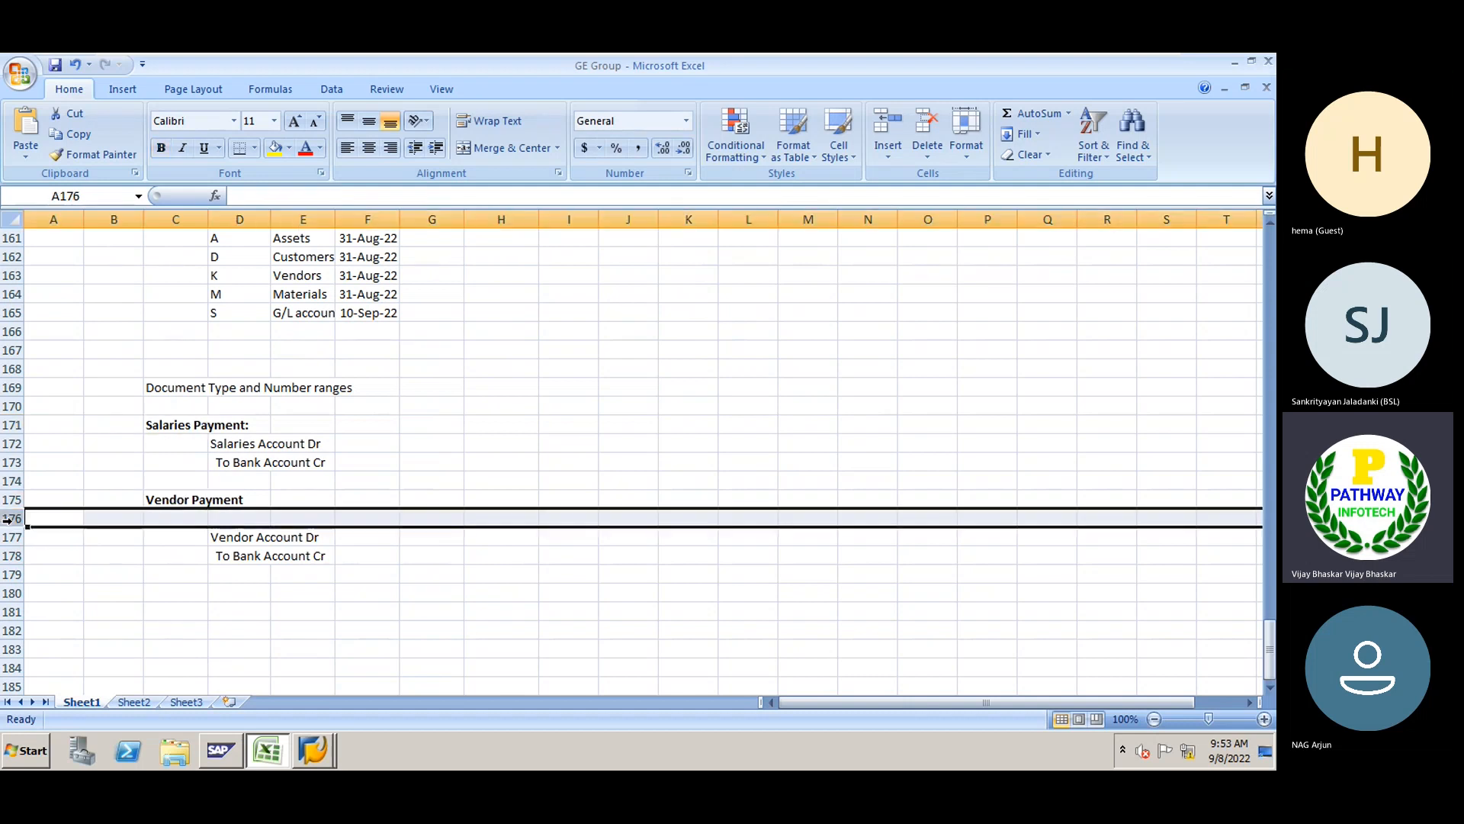
{"action": "key", "text": "ctrl+minus"}
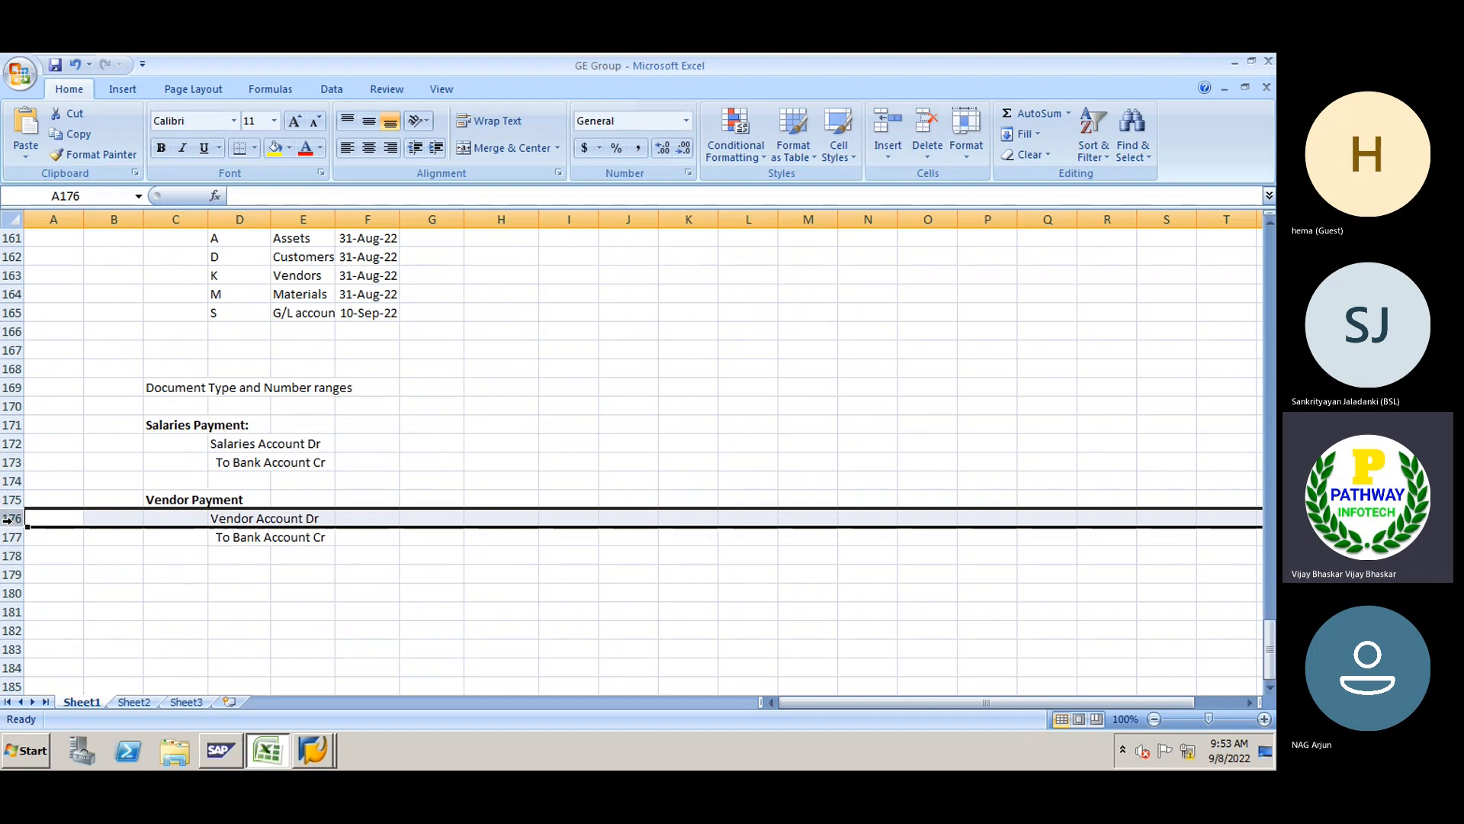
Draw a right brace shape in column F spanning the two salaries entries in rows 172 and 173
{"action": "left_click", "coordinate": [382, 441]}
{"action": "left_click", "coordinate": [122, 89]}
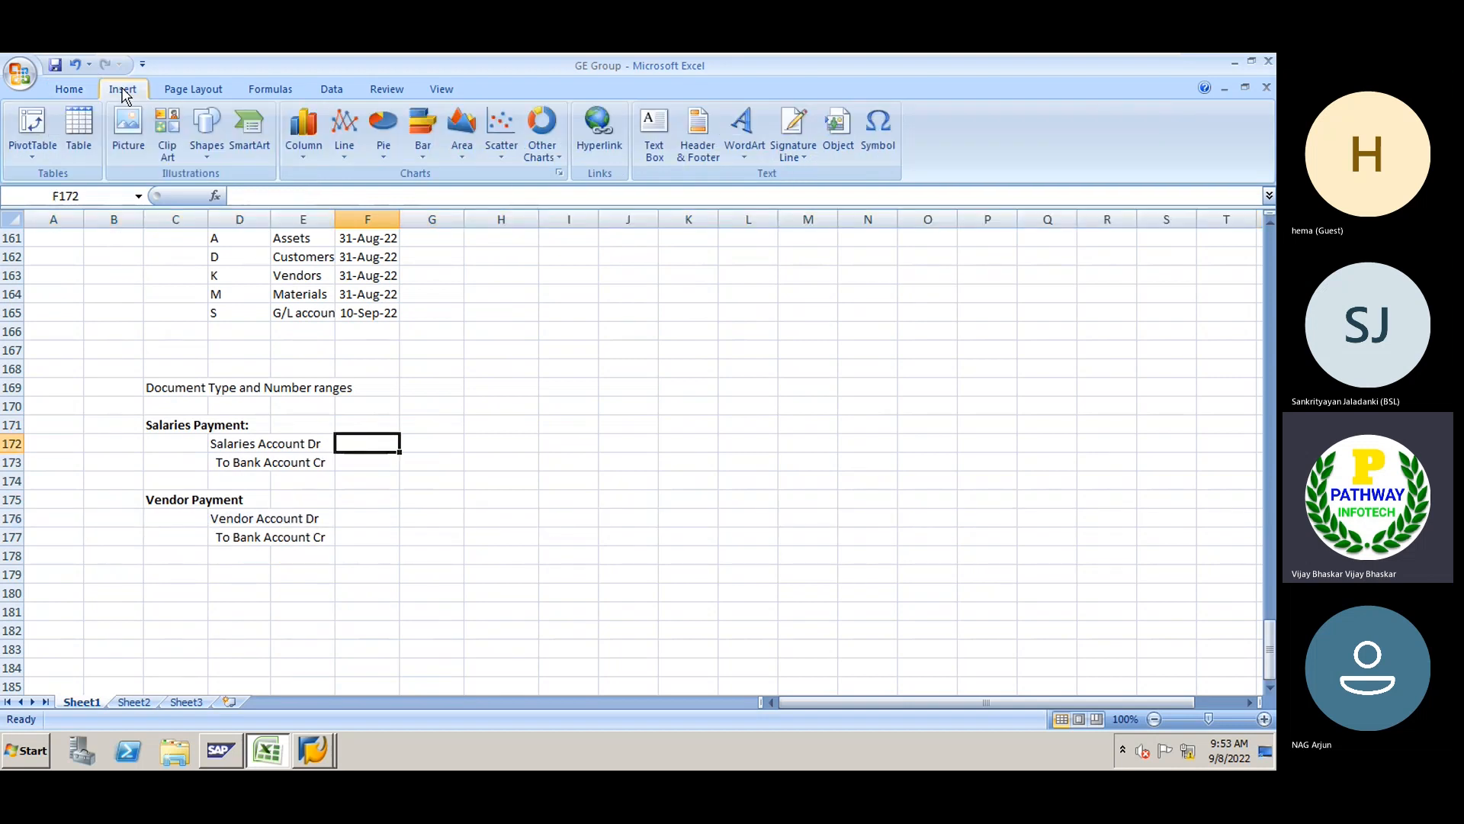
{"action": "left_click", "coordinate": [204, 157]}
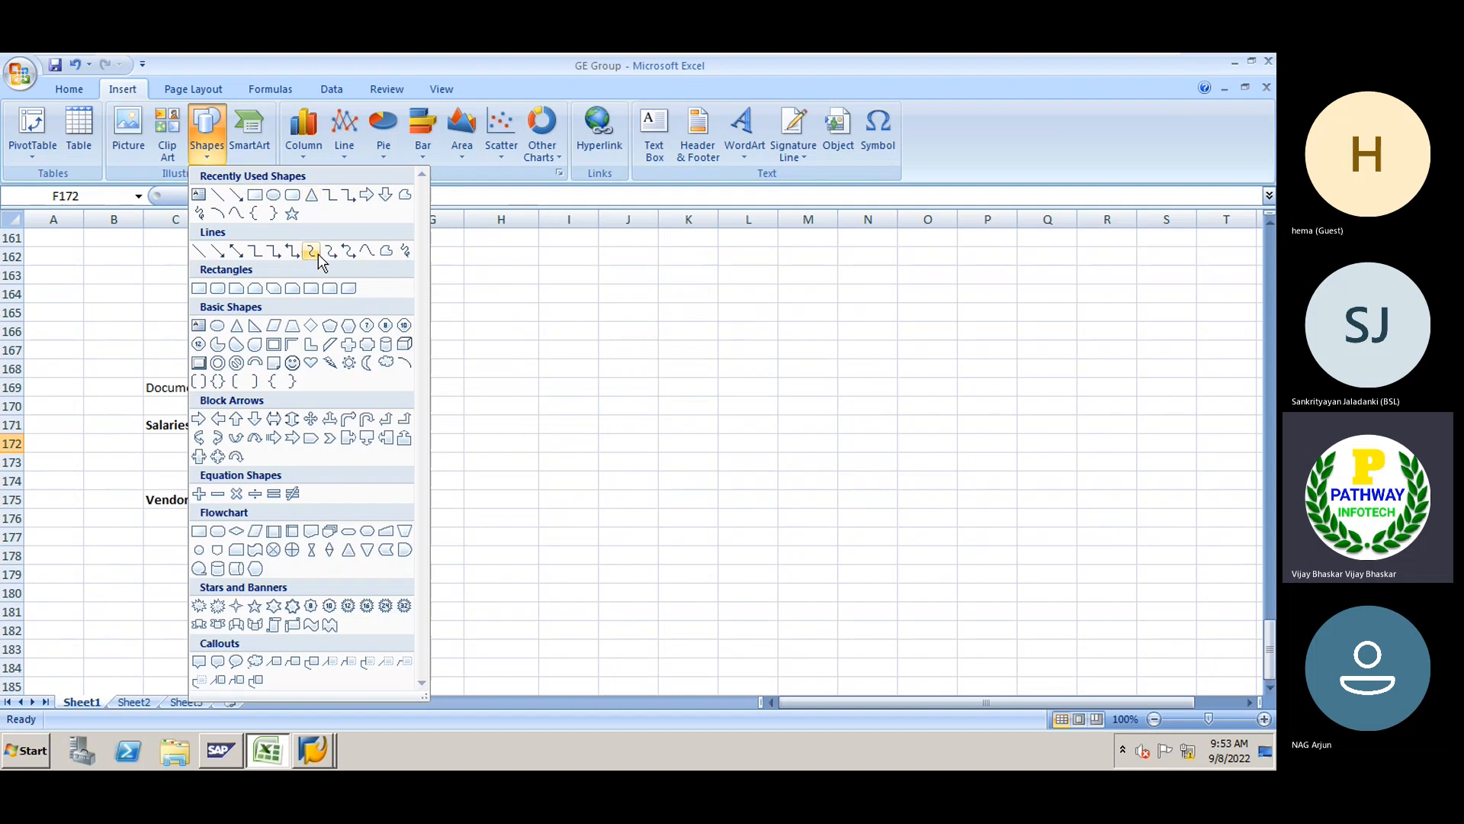
{"action": "left_click", "coordinate": [279, 217]}
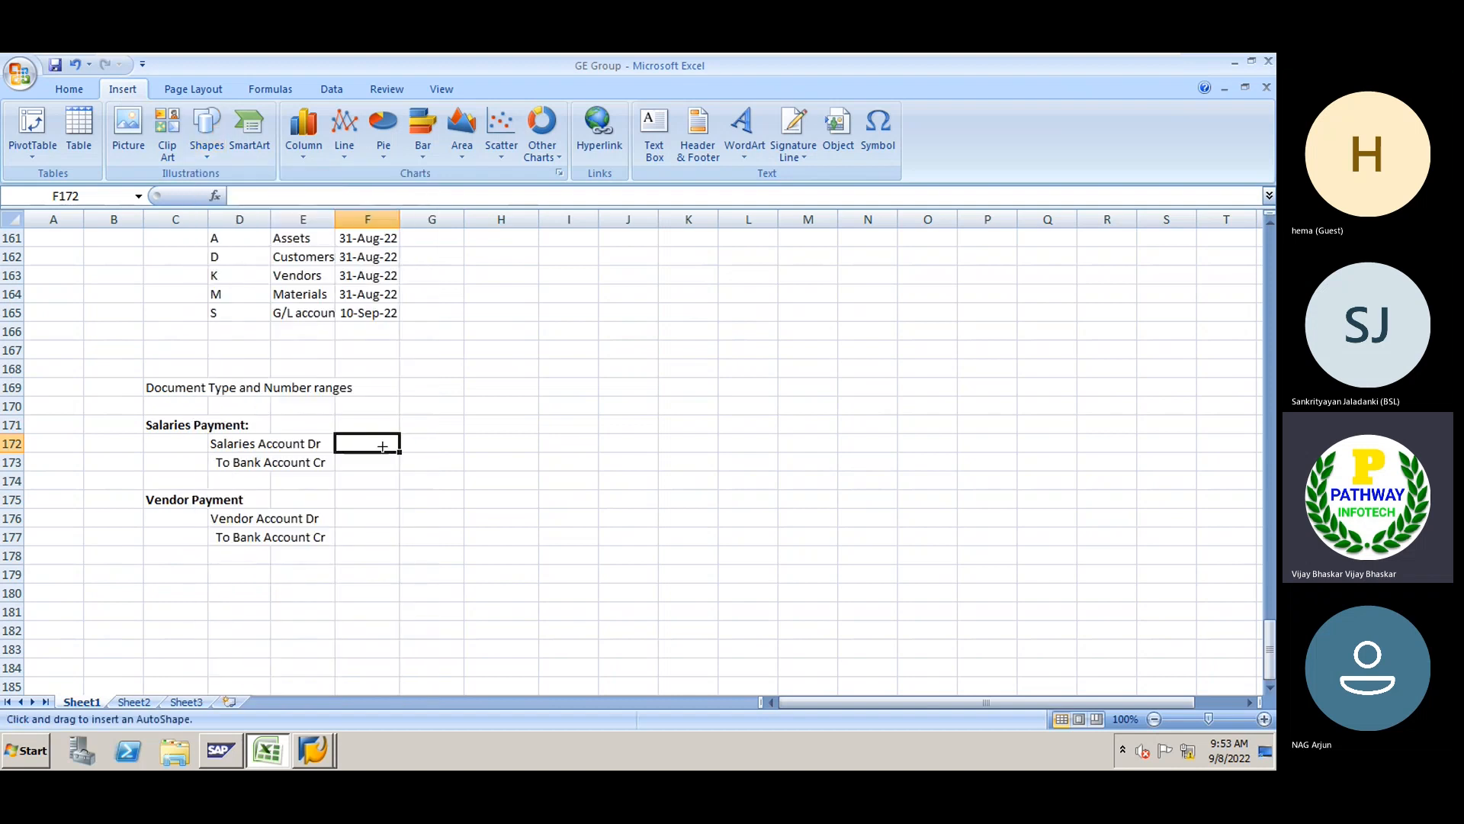
{"action": "left_click_drag", "start_coordinate": [380, 469], "coordinate": [381, 470]}
Label the brace by entering "General Ledger account postings" in cell G173
{"action": "left_click", "coordinate": [430, 462]}
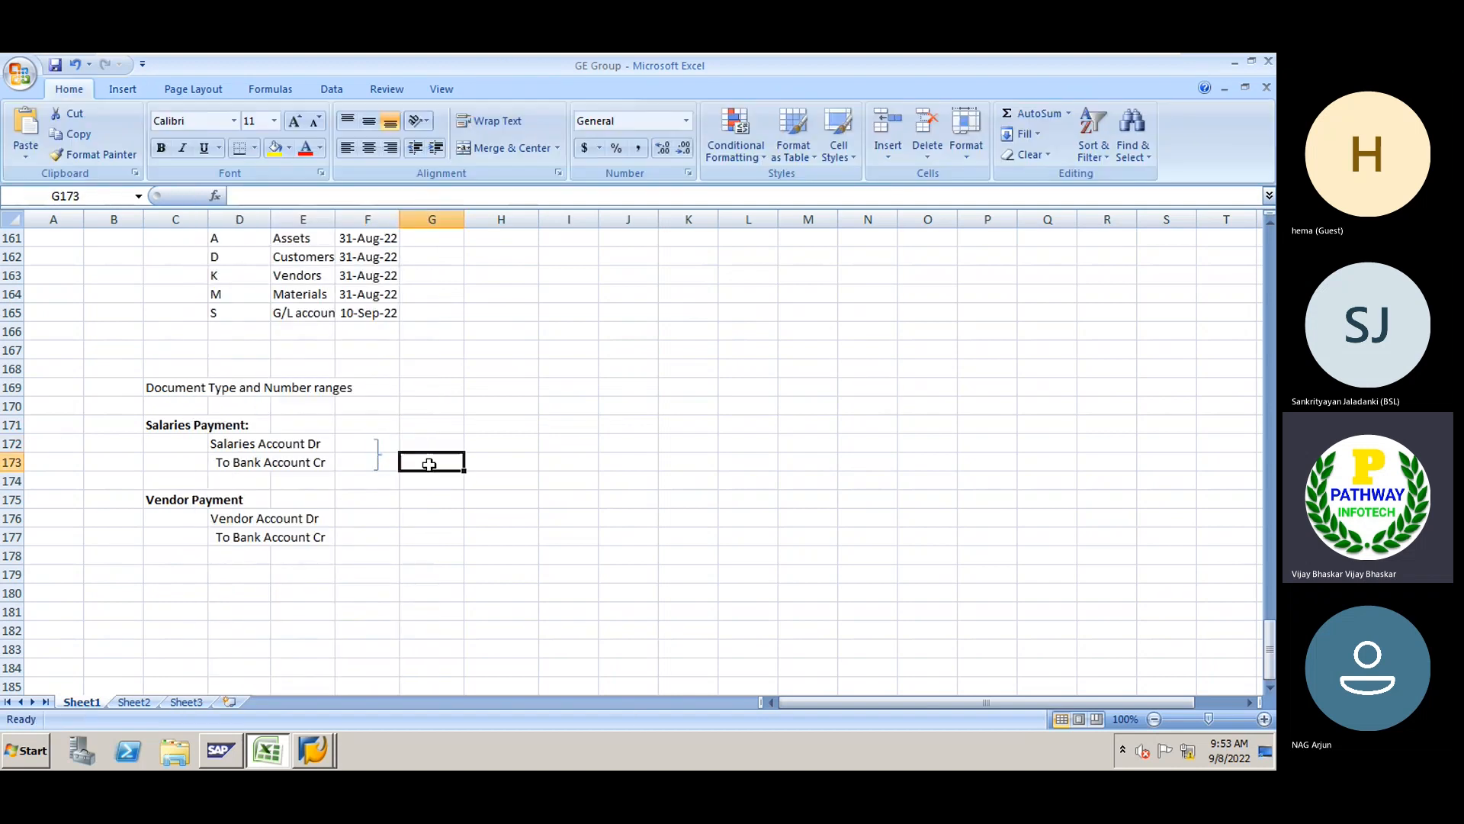
{"action": "type", "text": "General Le"}
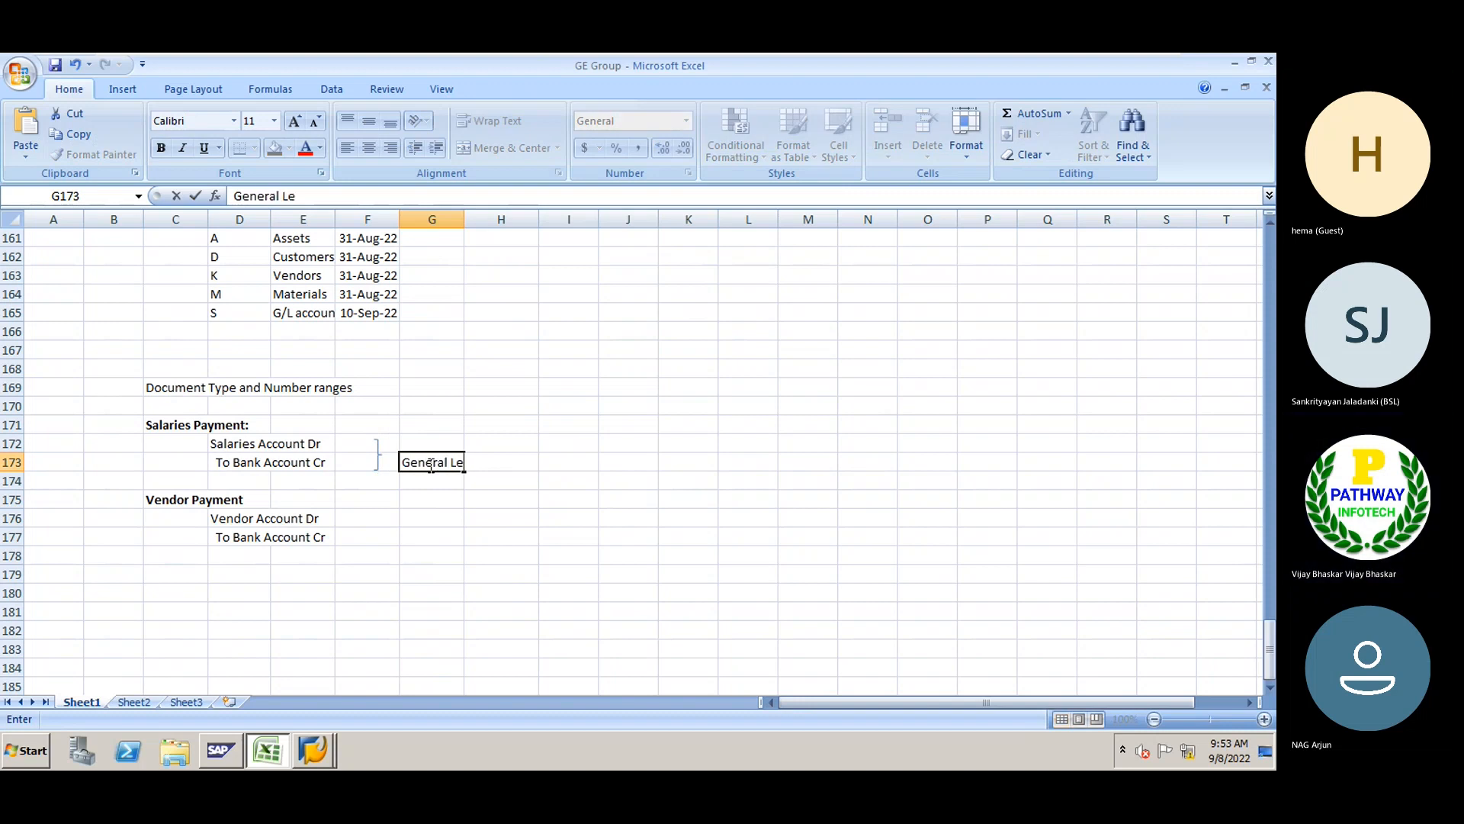
{"action": "type", "text": "dger account postings"}
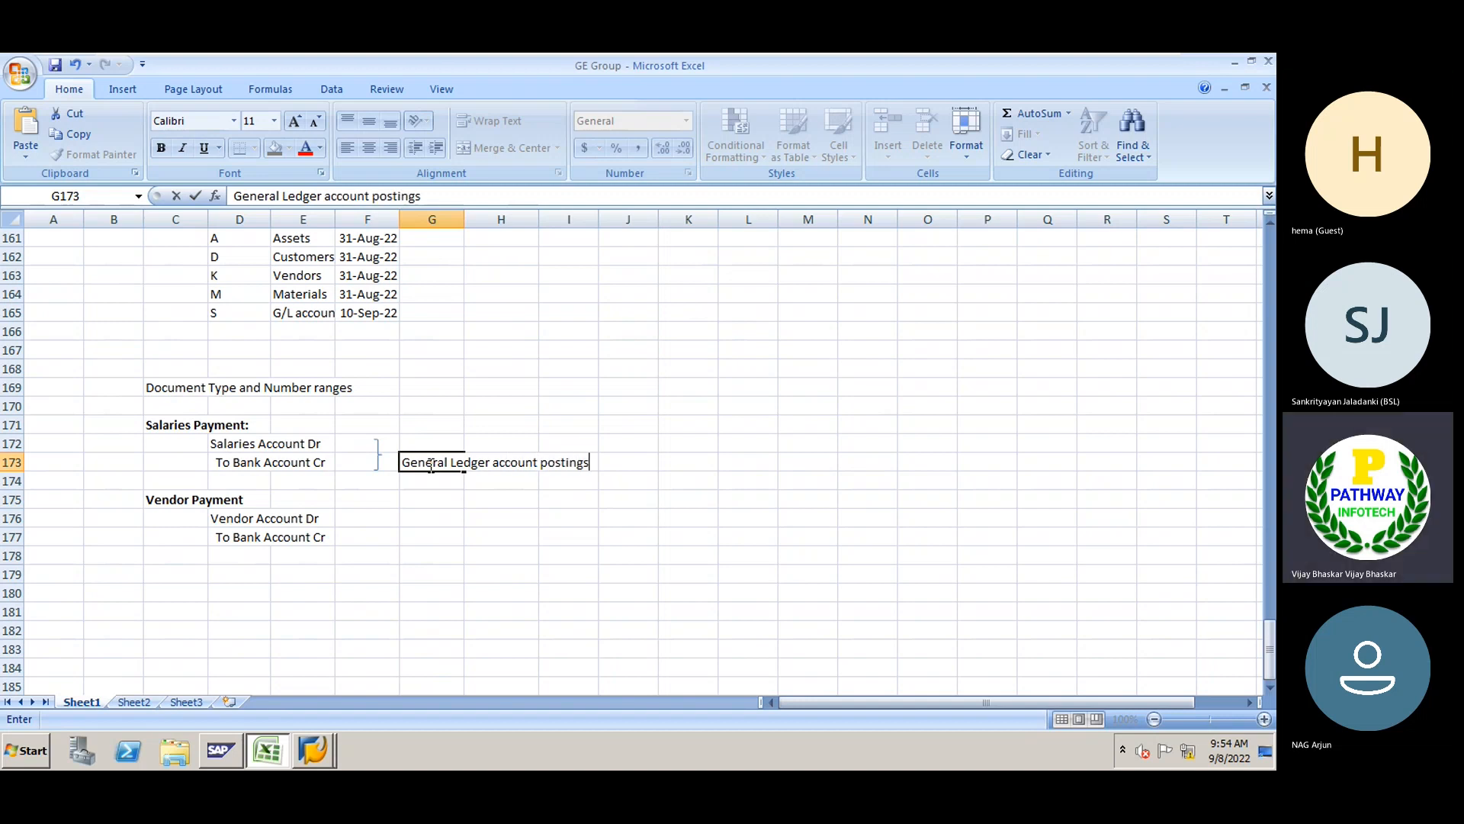
Copy the right brace from the salaries entries and place it in column F beside the vendor entries in rows 176 and 177
{"action": "key", "text": "Return"}
{"action": "key", "text": "Return"}
{"action": "key", "text": "Return"}
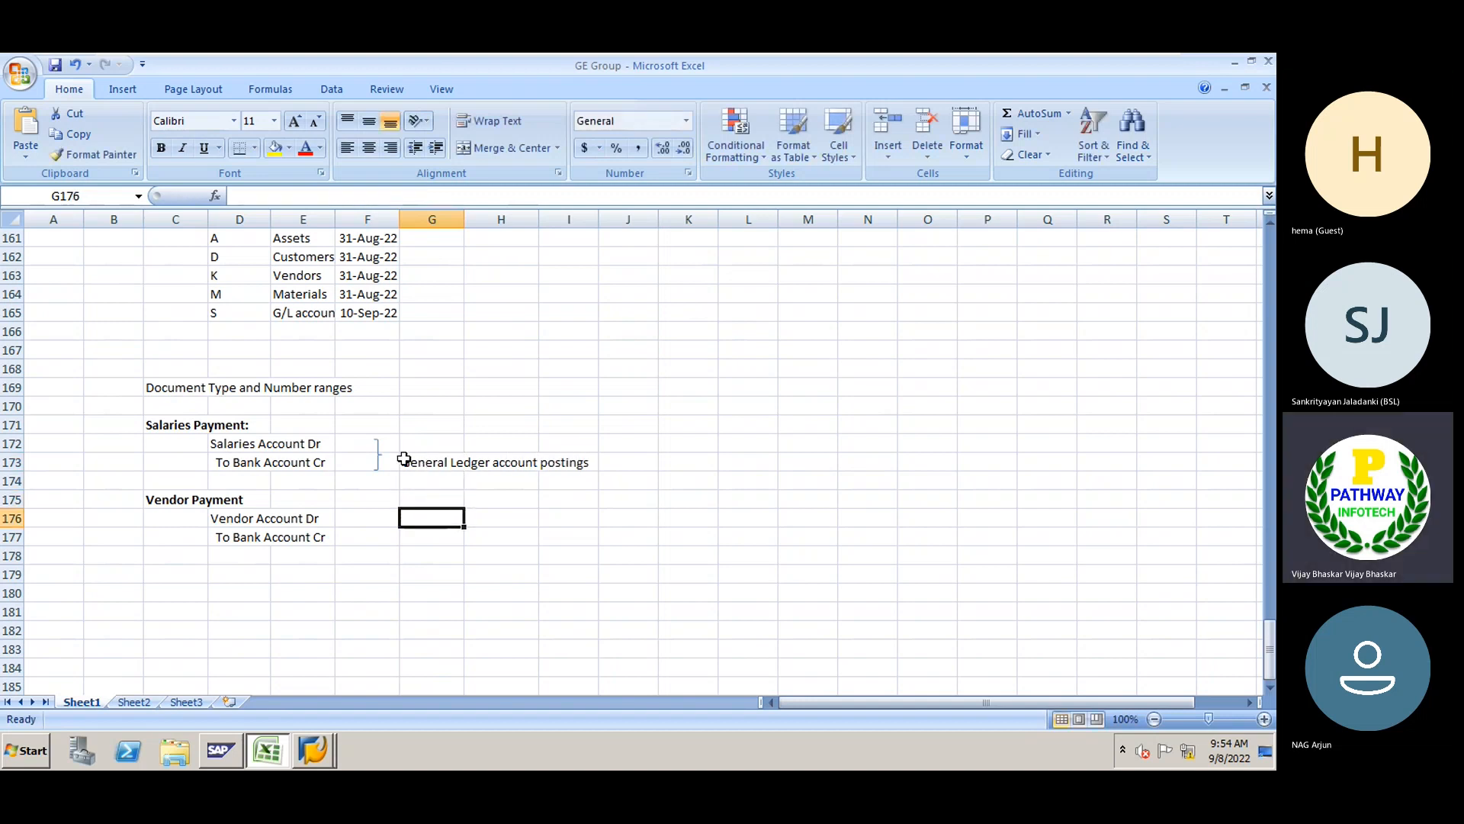
{"action": "left_click", "coordinate": [375, 456]}
{"action": "left_click", "coordinate": [371, 518]}
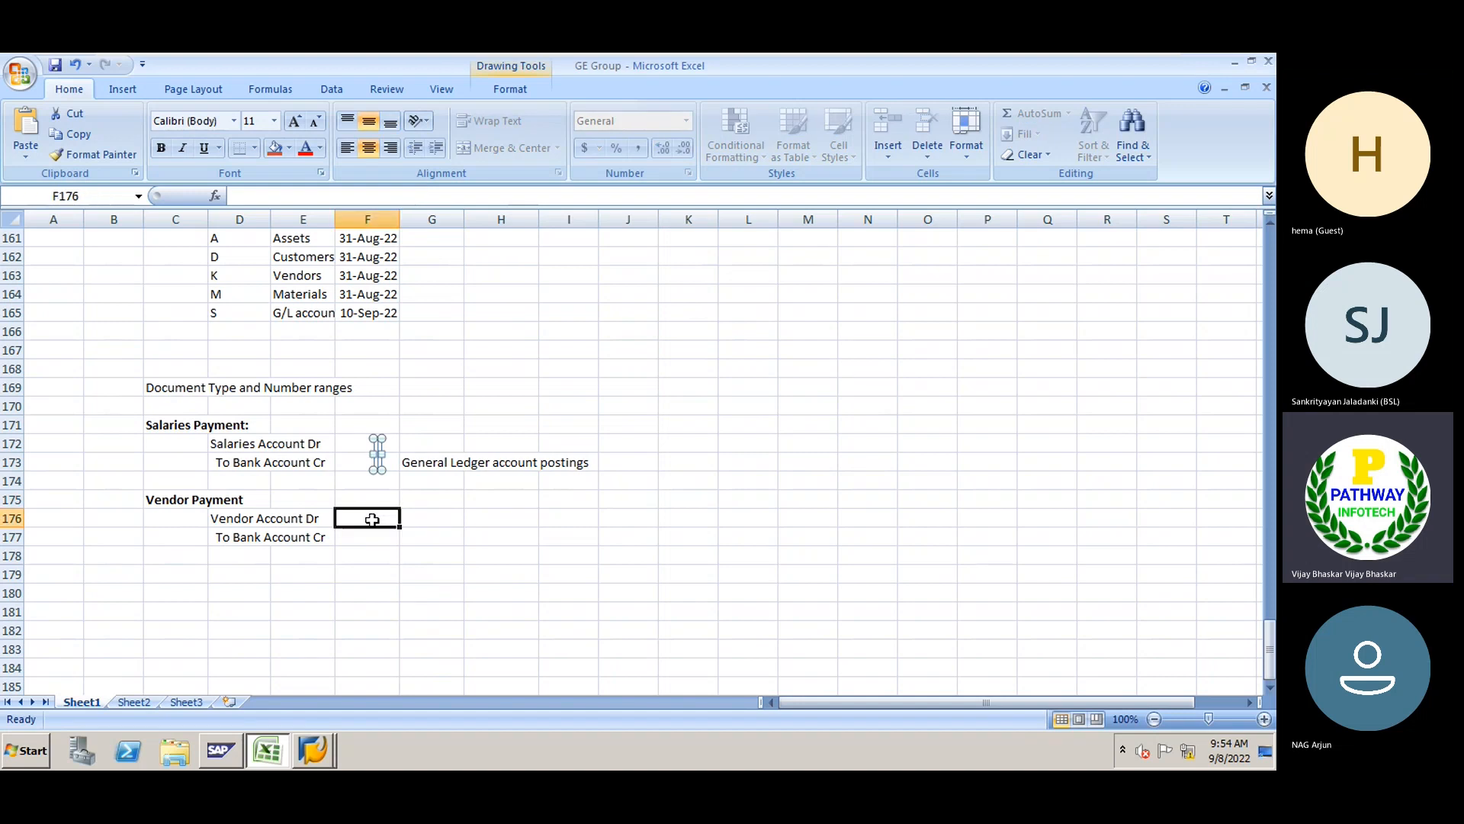
{"action": "key", "text": "ctrl+v"}
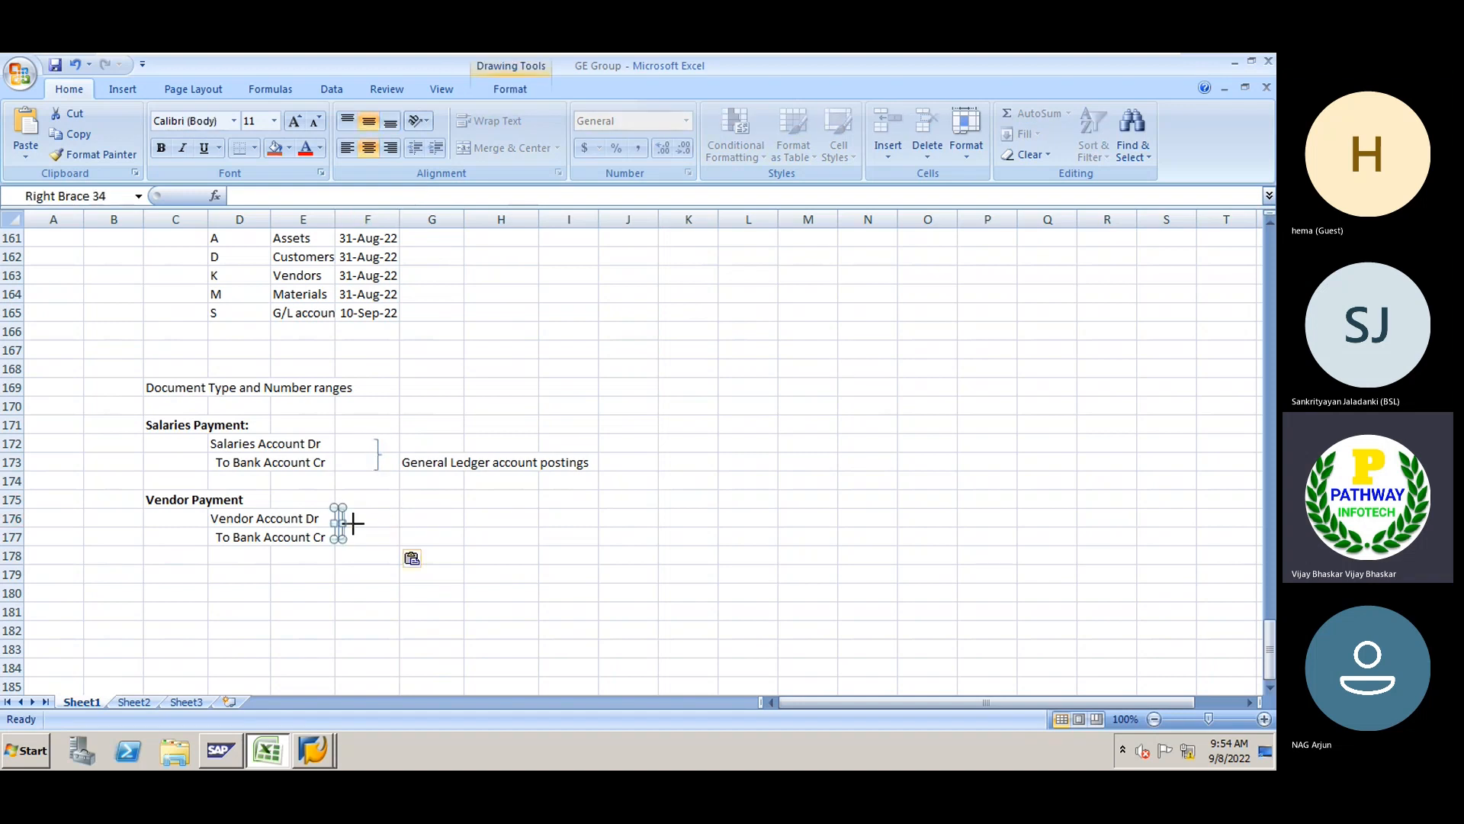
{"action": "left_click_drag", "start_coordinate": [368, 524], "coordinate": [376, 523]}
Label the vendor brace by entering "Vendor Payment" in cell G177
{"action": "left_click", "coordinate": [415, 534]}
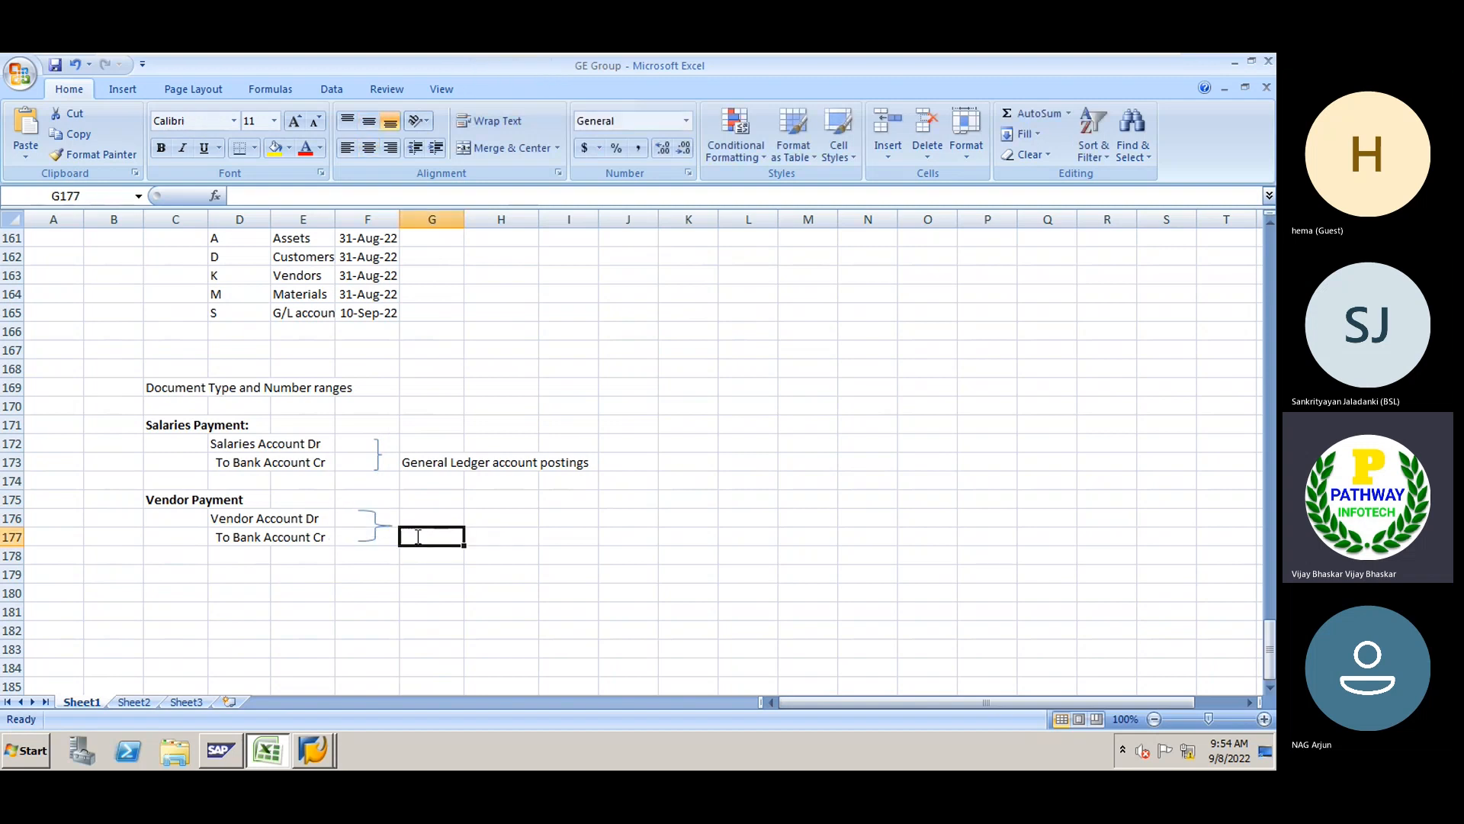
{"action": "type", "text": "Vendor Paymenmt"}
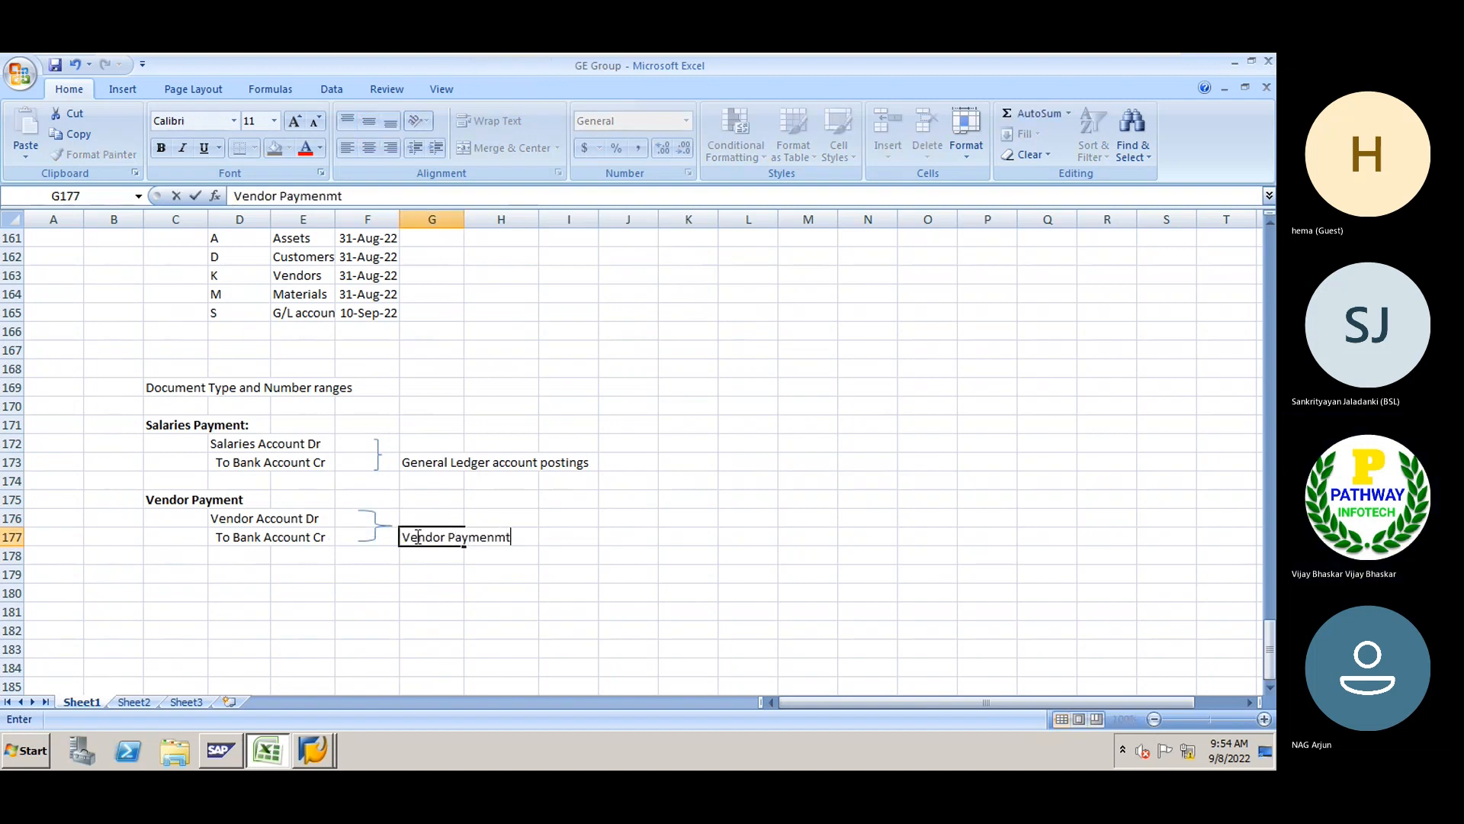
{"action": "key", "text": "Return"}
{"action": "left_click", "coordinate": [416, 536]}
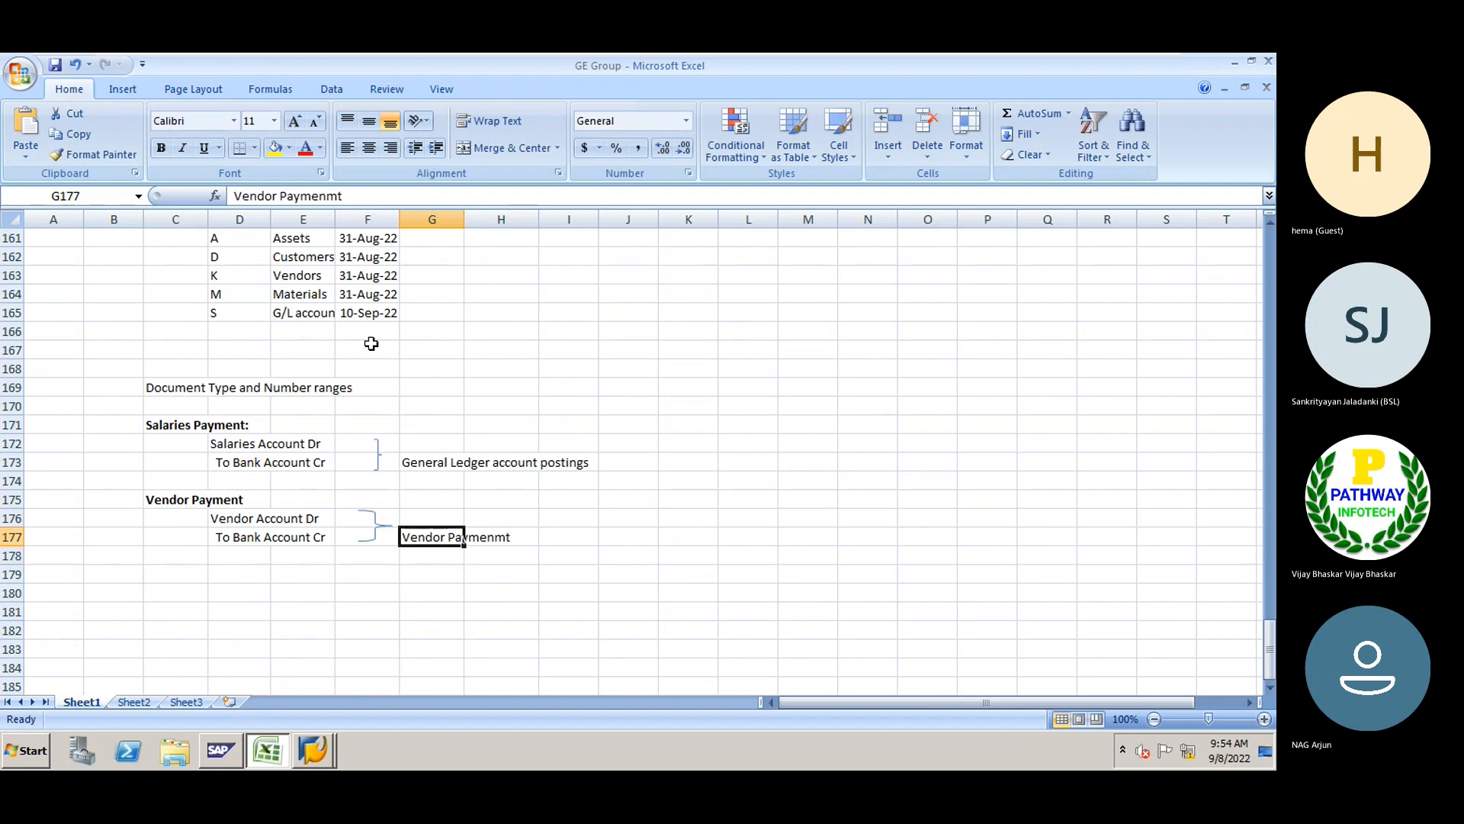
{"action": "left_click", "coordinate": [318, 195]}
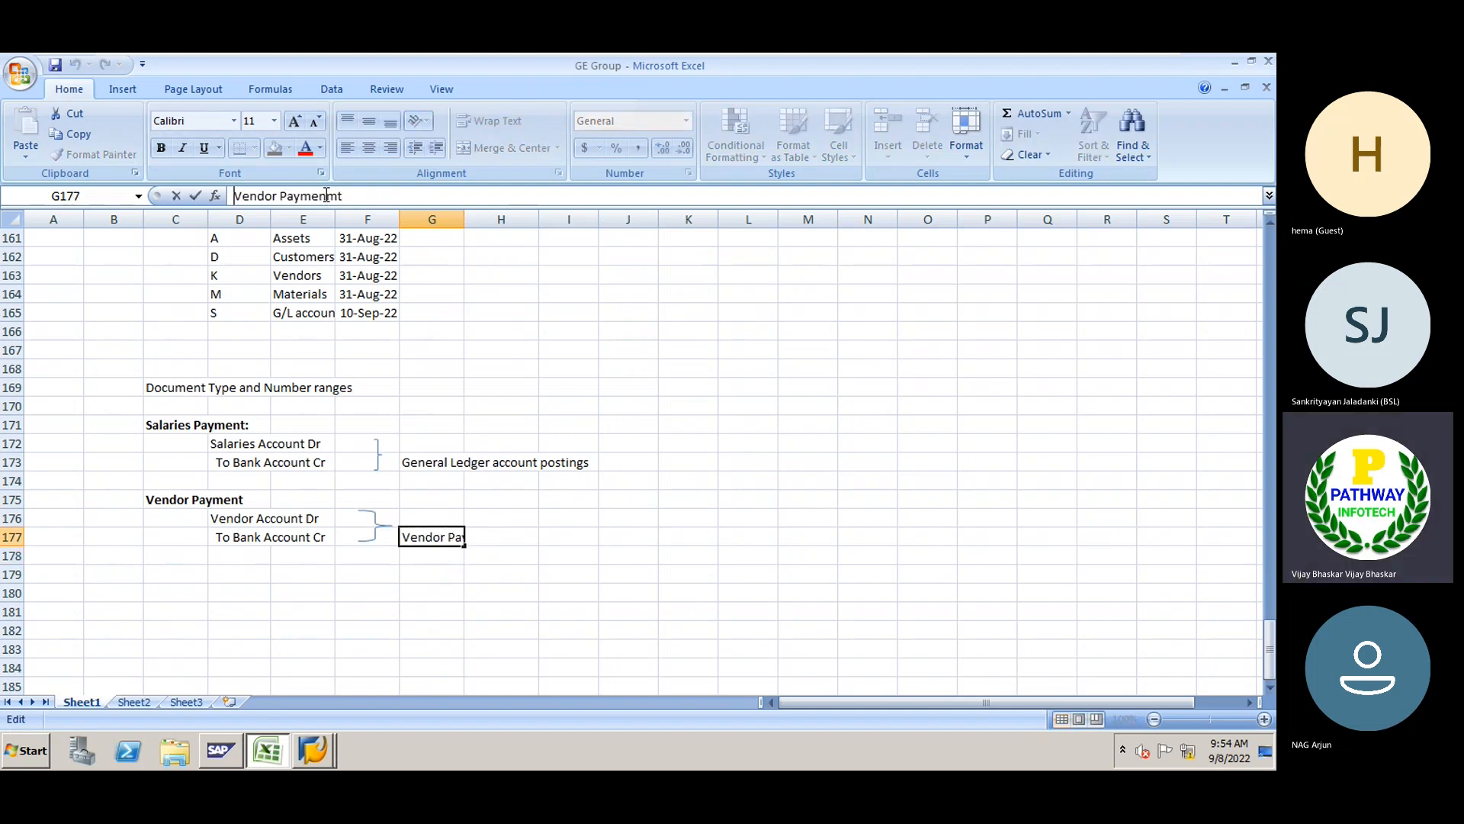
{"action": "key", "text": "Delete"}
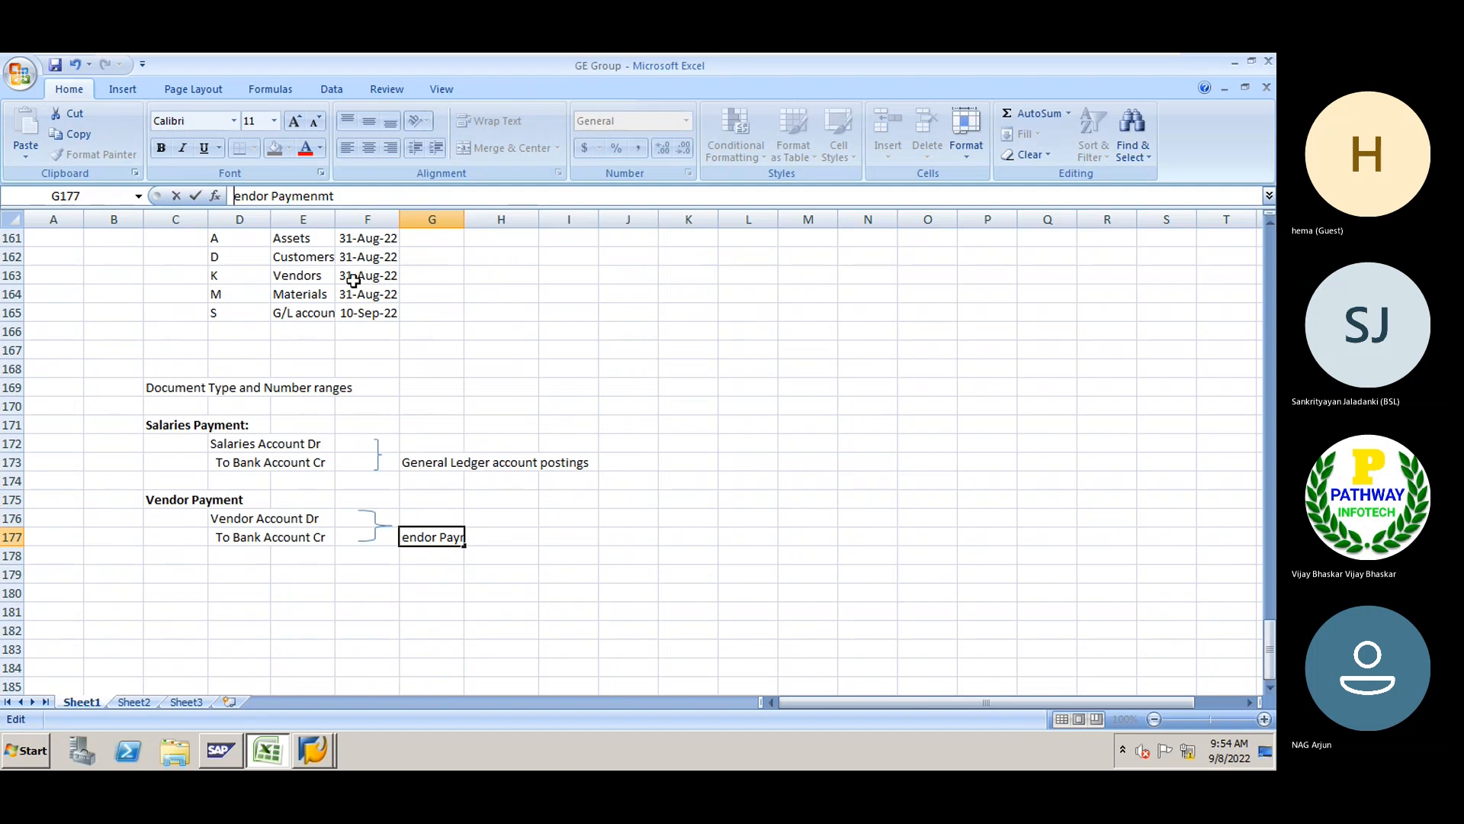
{"action": "type", "text": "V"}
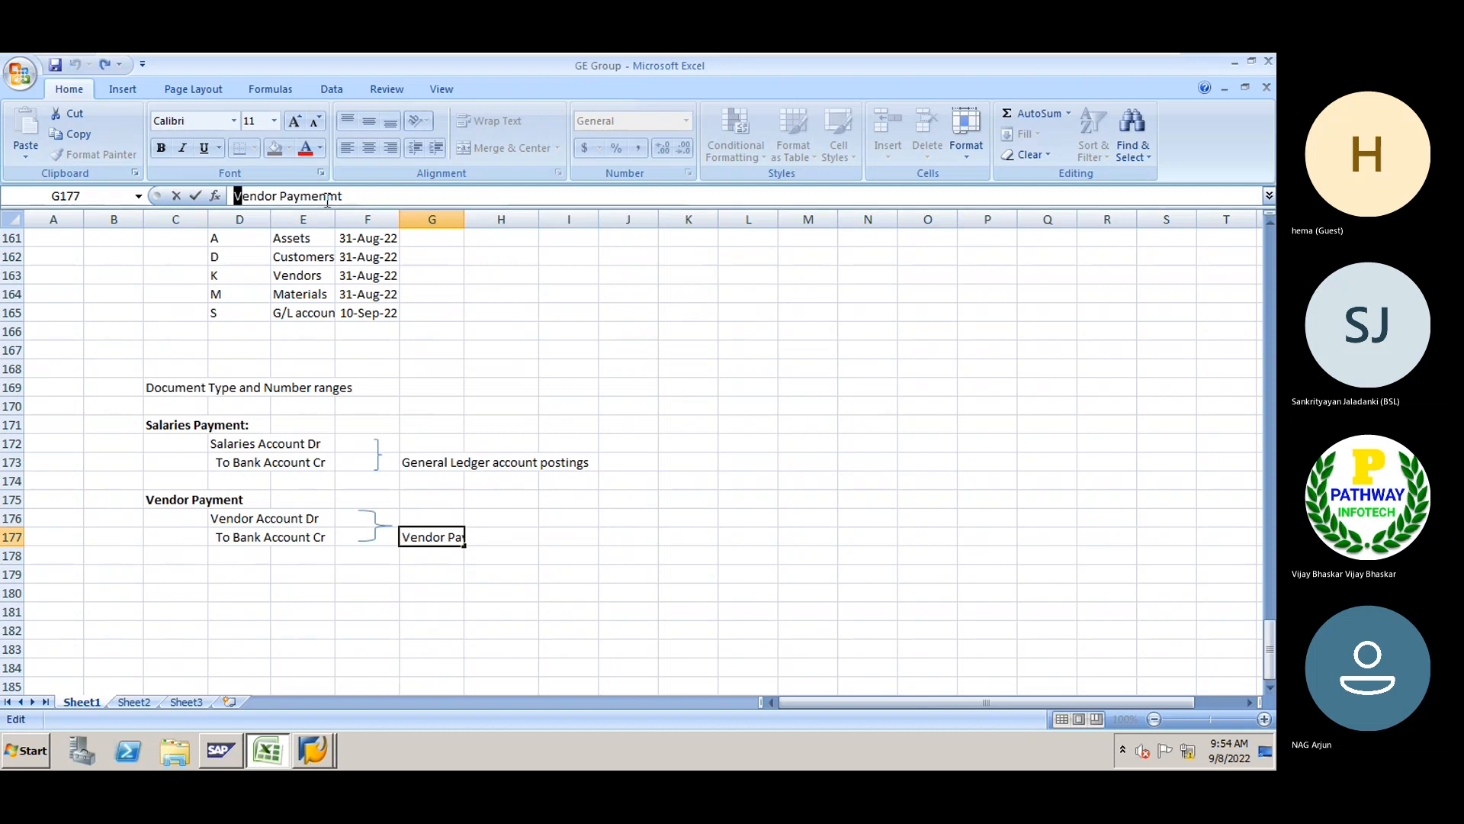
{"action": "key", "text": "End"}
{"action": "key", "text": "Left"}
{"action": "key", "text": "BackSpace"}
{"action": "key", "text": "Return"}
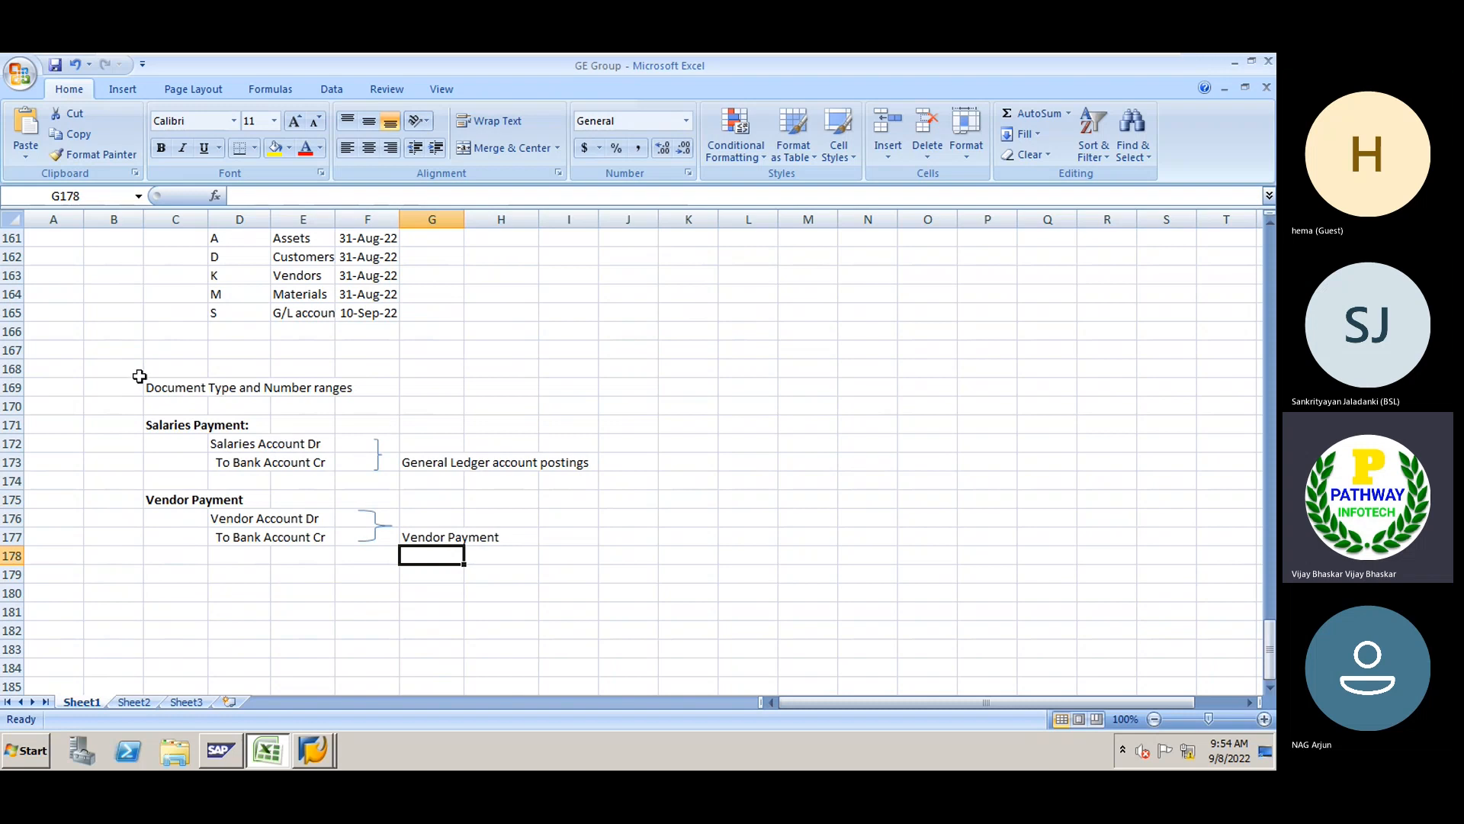
Make the "Document Type and Number ranges" heading in C169 bold
{"action": "left_click", "coordinate": [159, 393]}
{"action": "key", "text": "ctrl+b"}
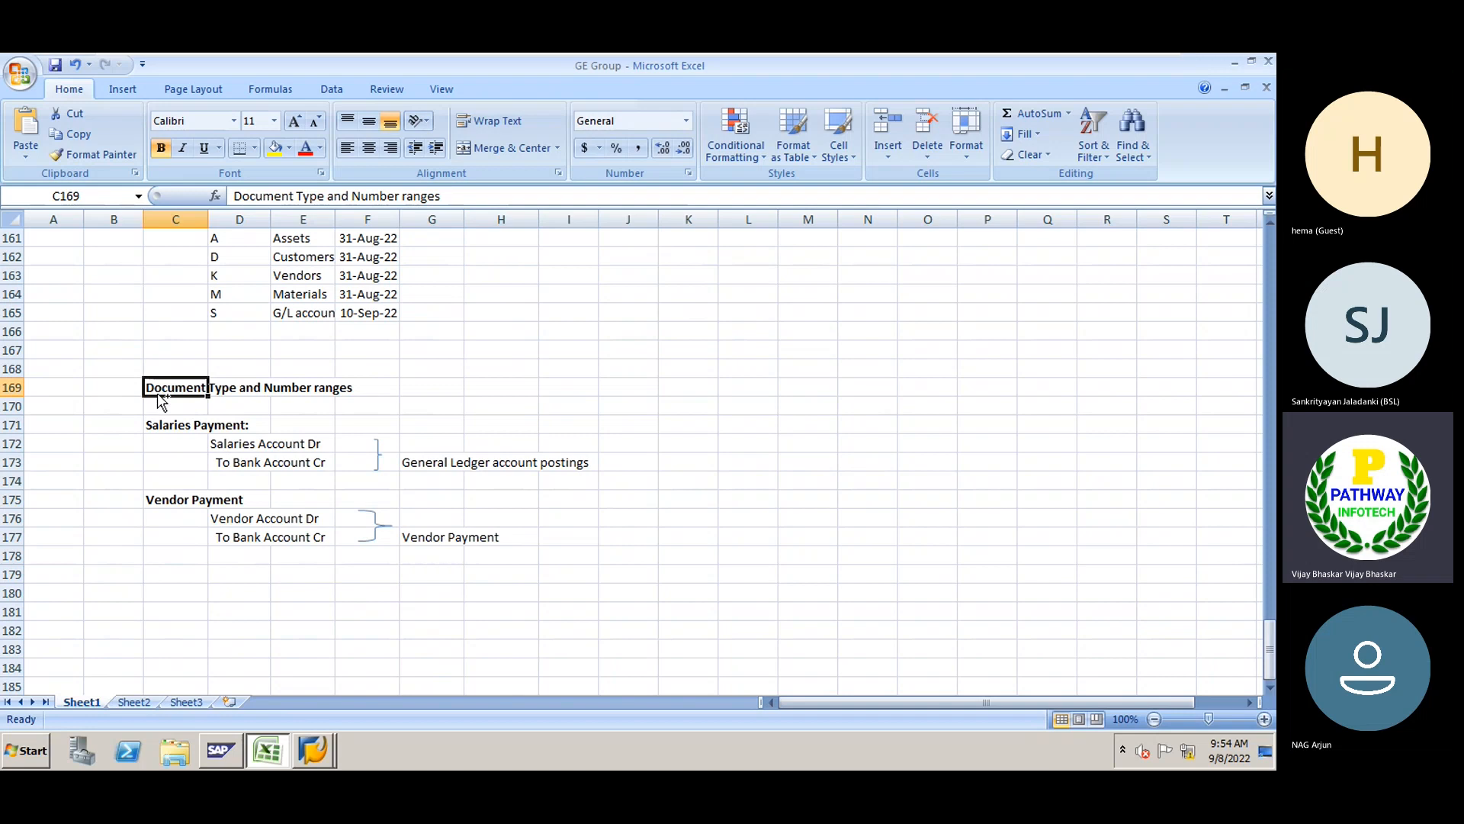
{"action": "left_click", "coordinate": [157, 424]}
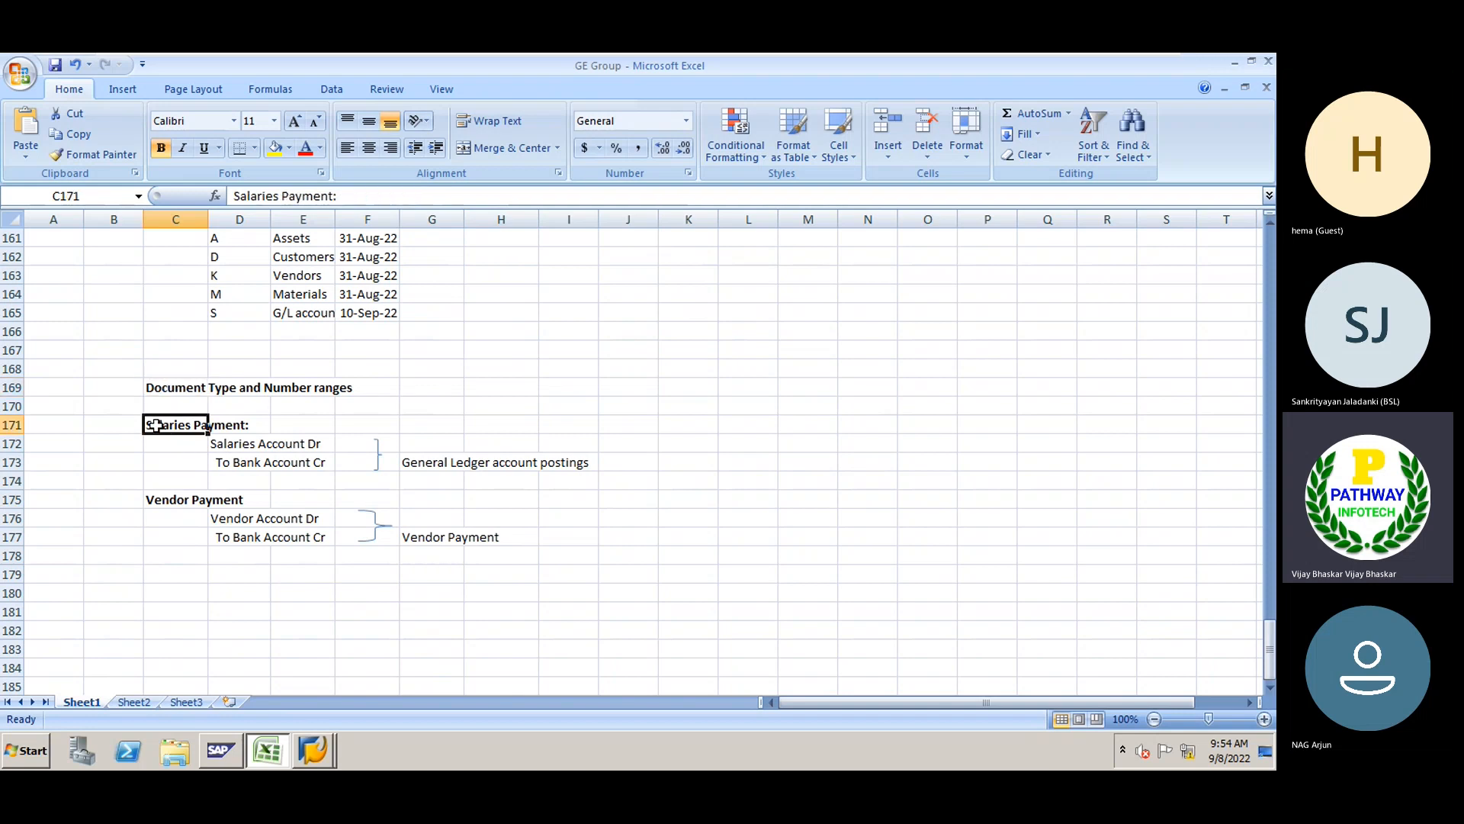
{"action": "left_click", "coordinate": [169, 508]}
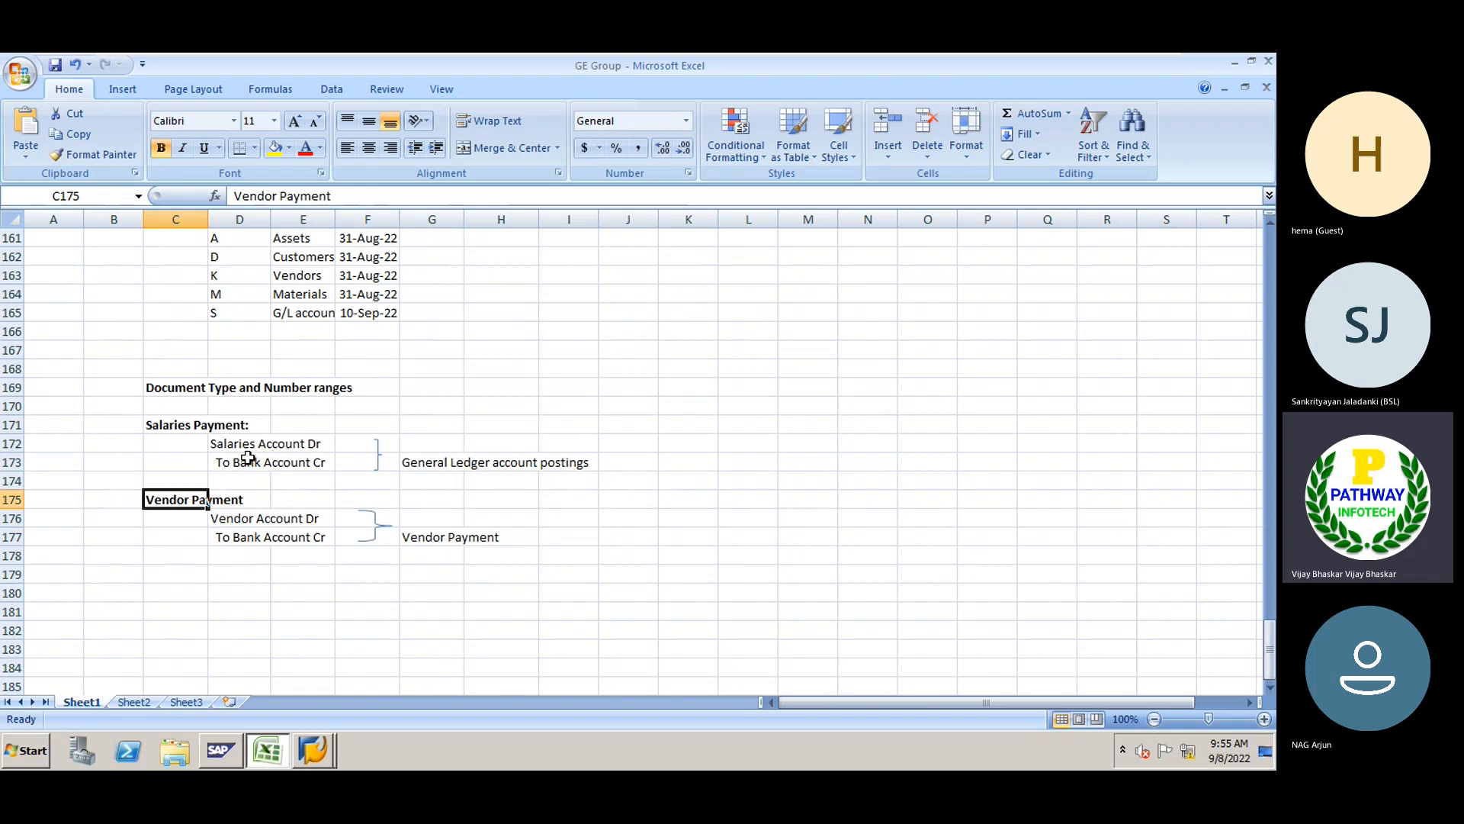
{"action": "left_click", "coordinate": [211, 425]}
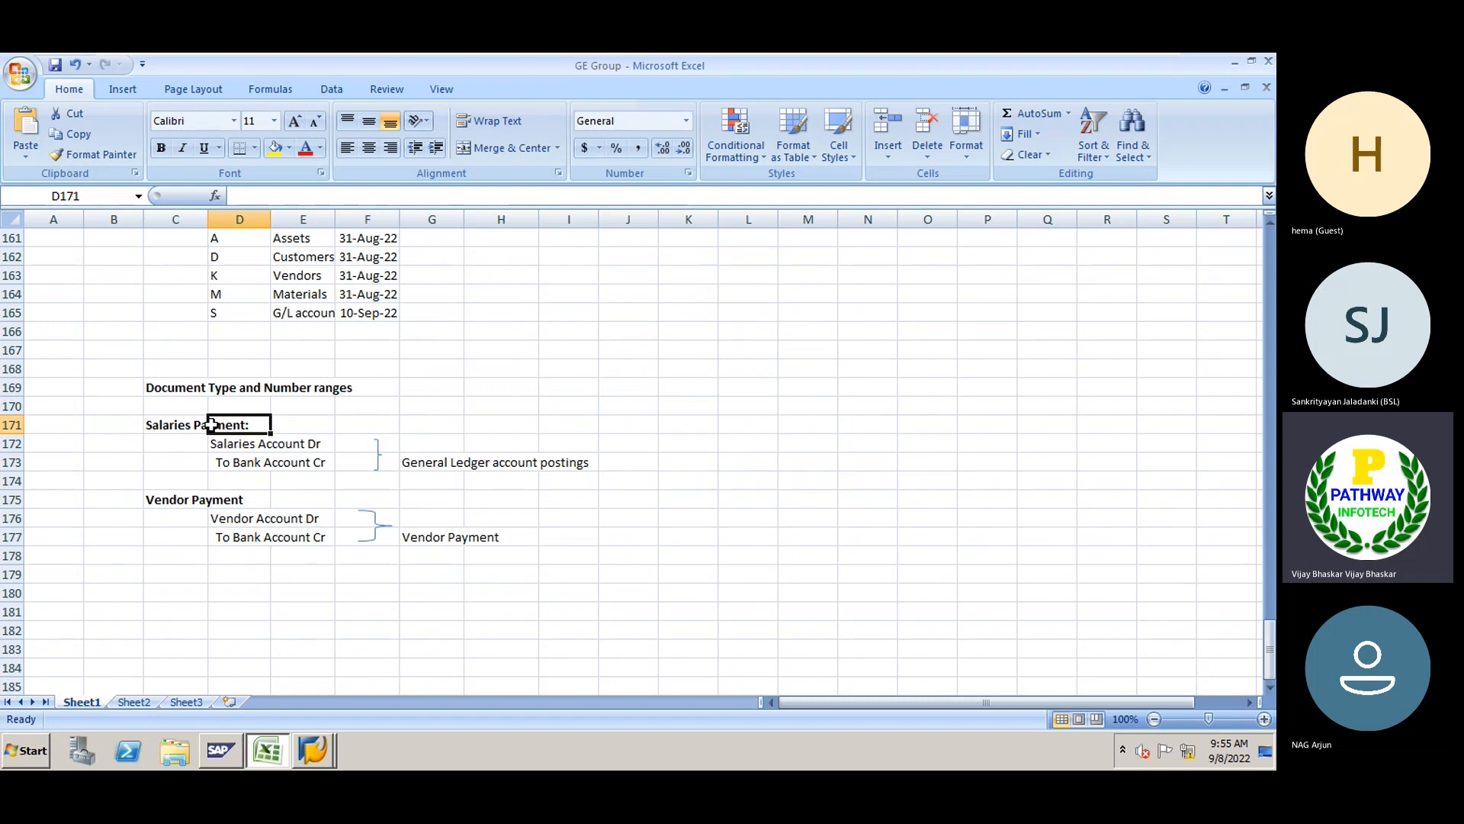
{"action": "left_click", "coordinate": [219, 512]}
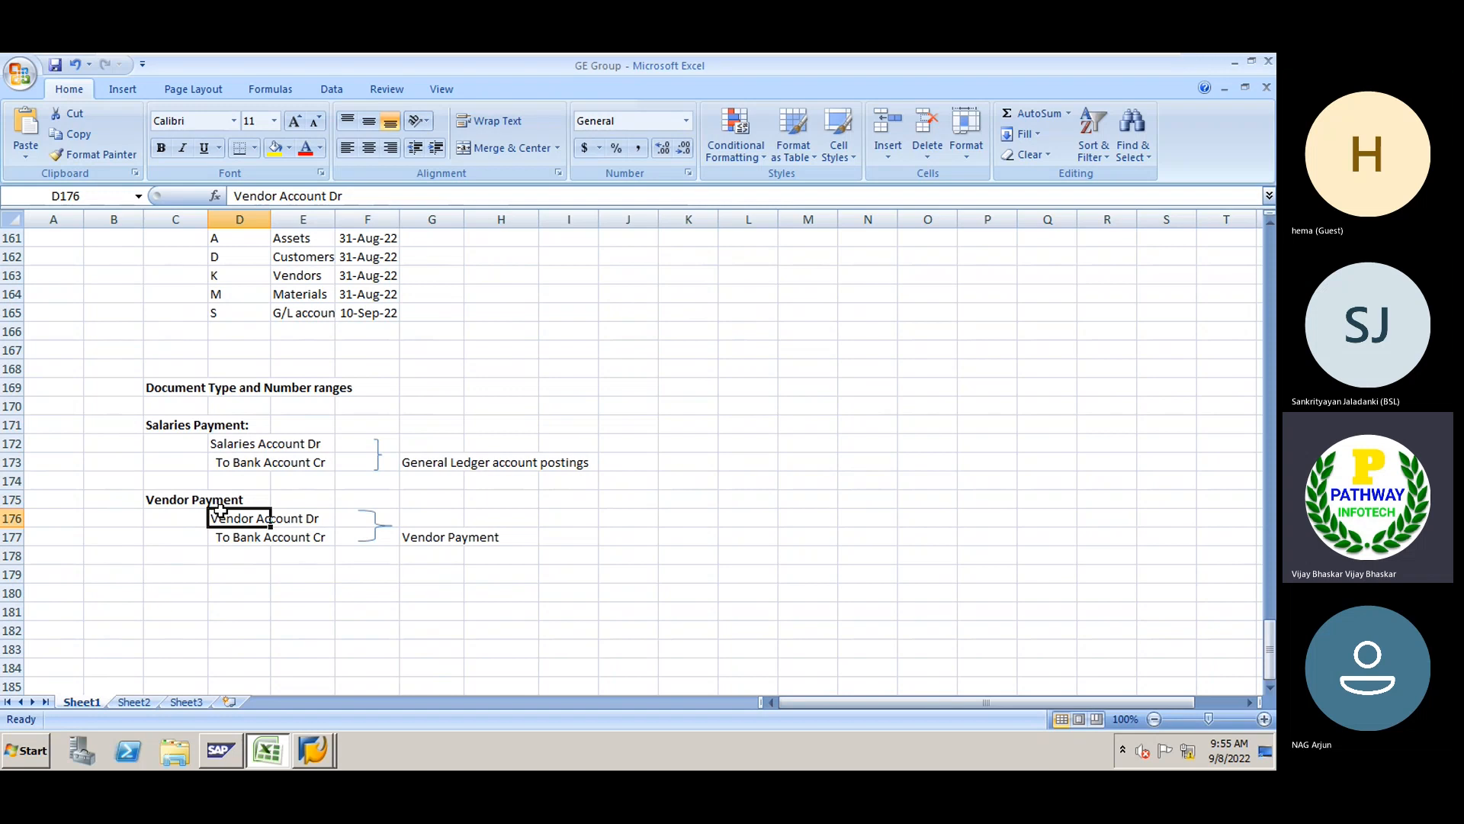
{"action": "left_click", "coordinate": [152, 385]}
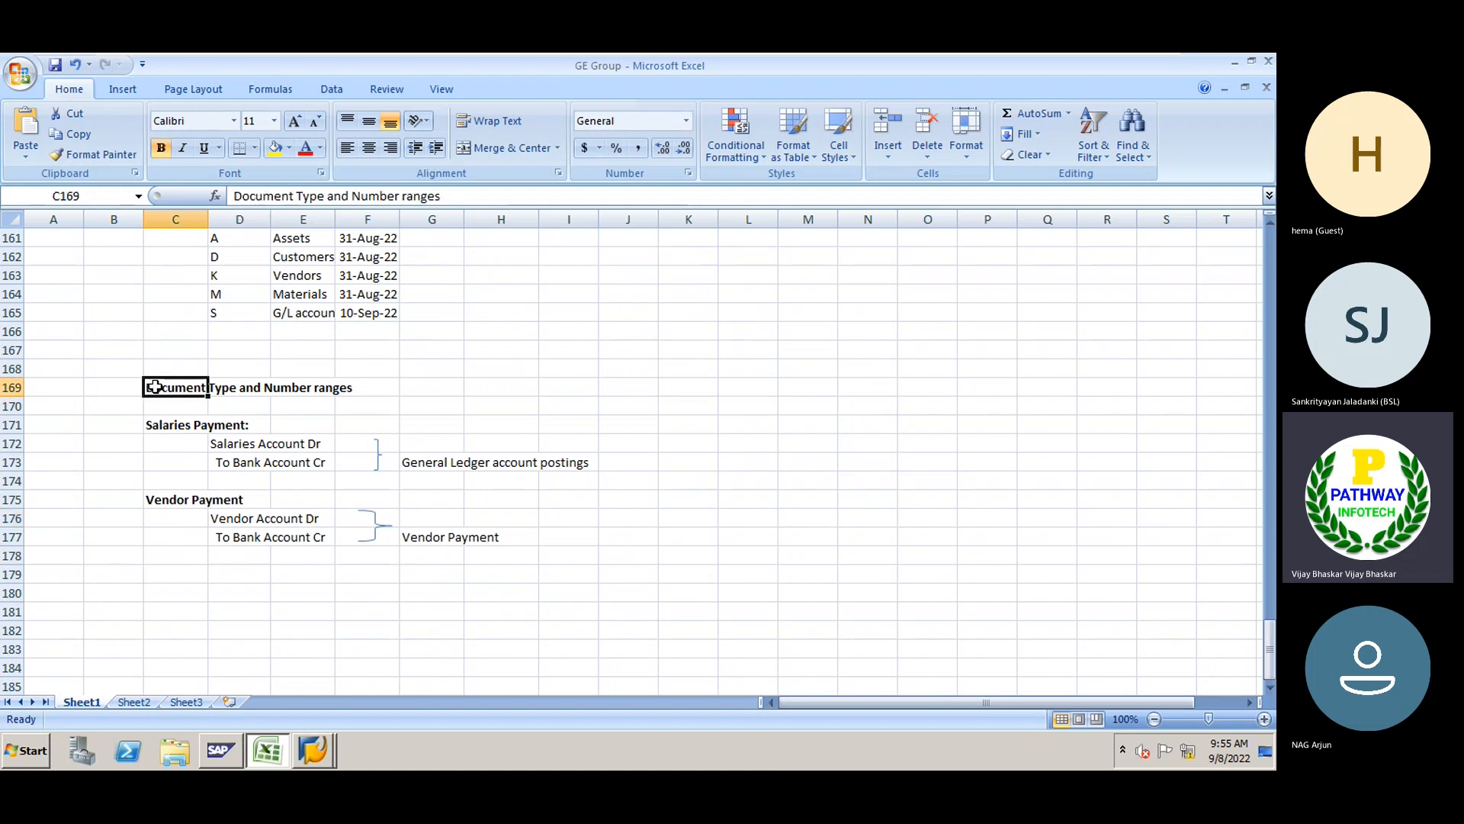
{"action": "left_click", "coordinate": [188, 428]}
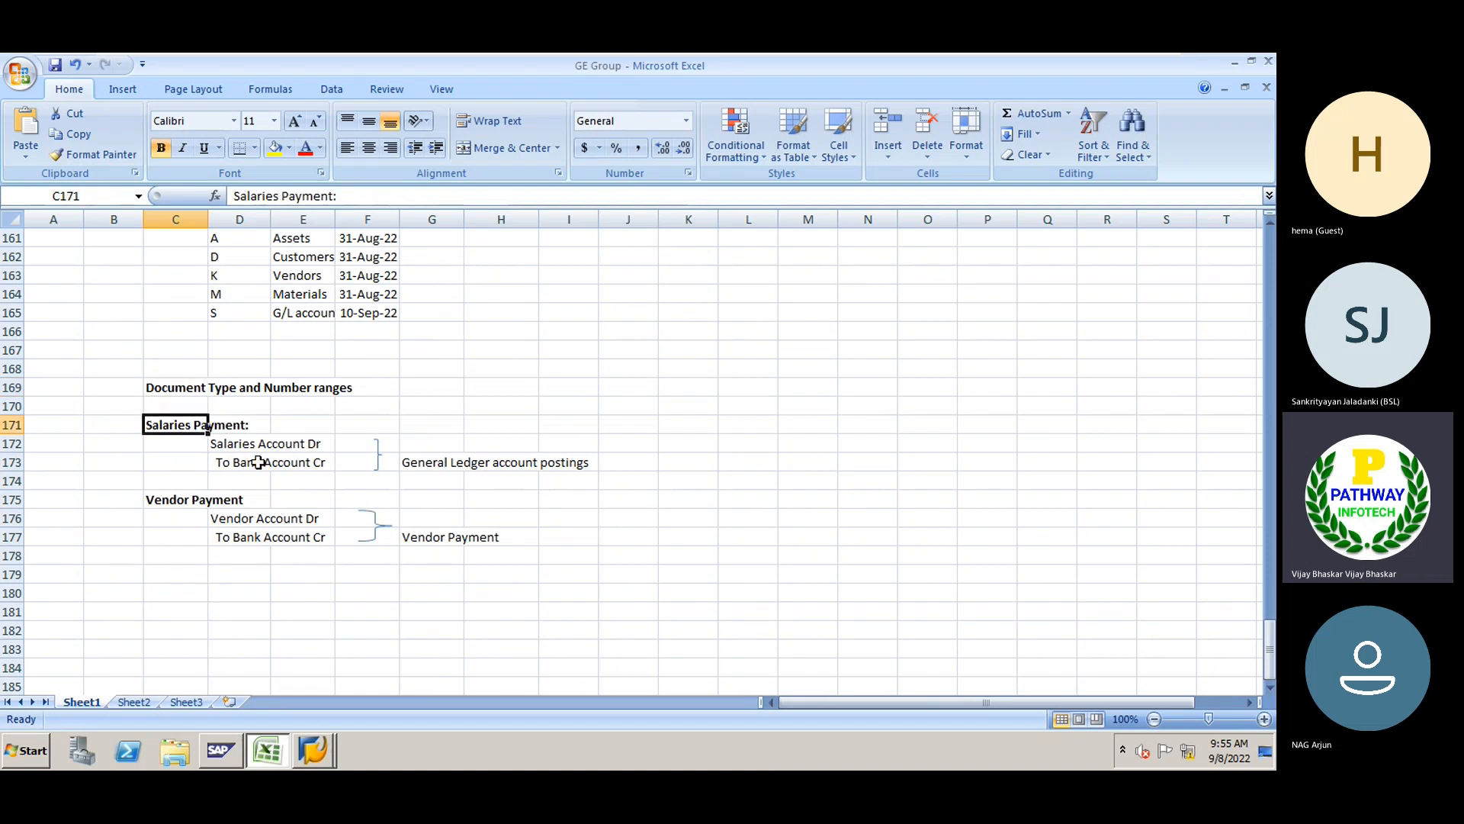
{"action": "left_click", "coordinate": [407, 463]}
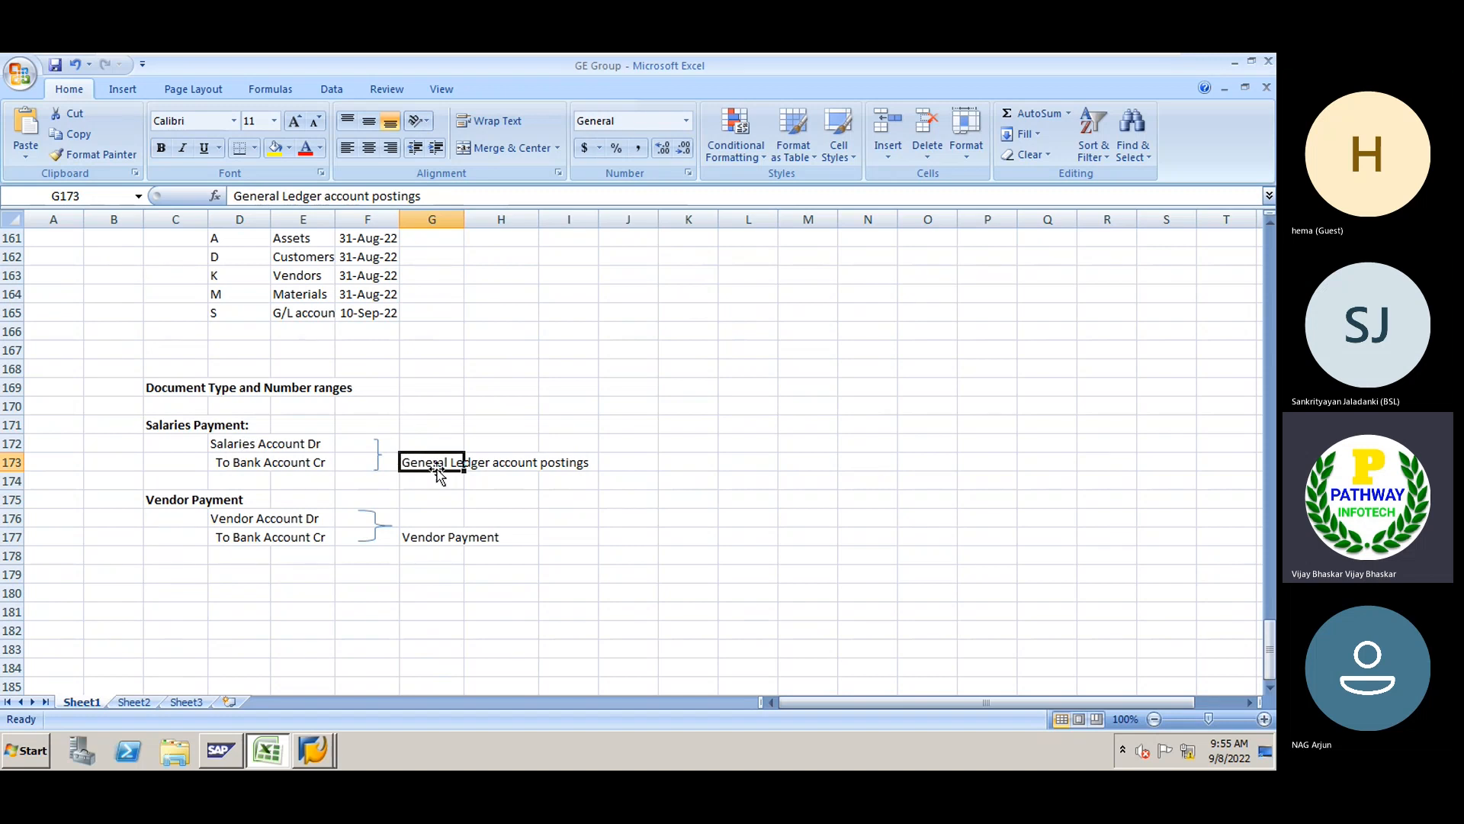
Enter "Document Type - SA" in cell K173, beside the General Ledger account postings label
{"action": "left_click", "coordinate": [668, 461]}
{"action": "type", "text": "Docu"}
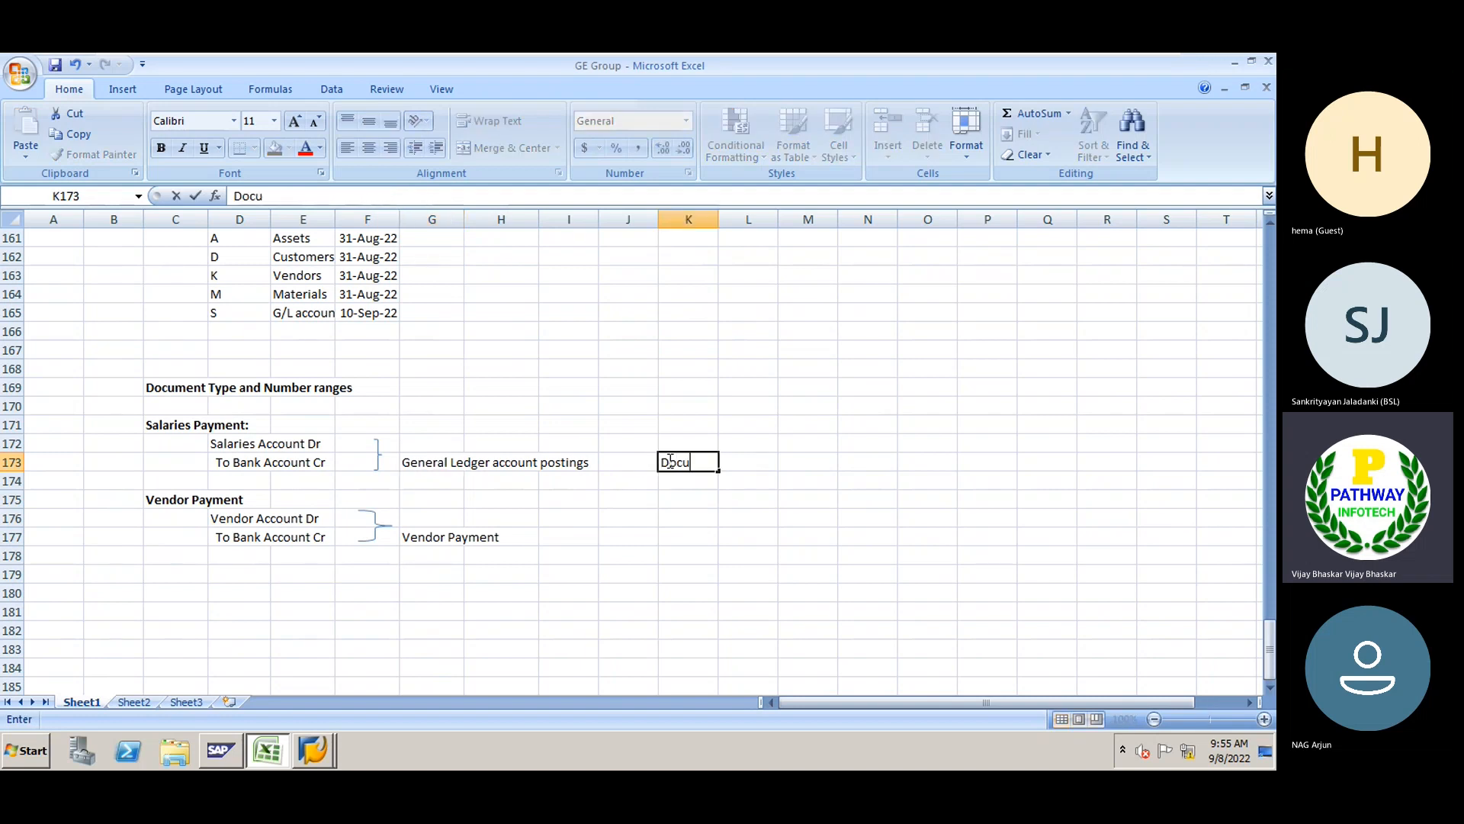
{"action": "type", "text": "ment Type - SA"}
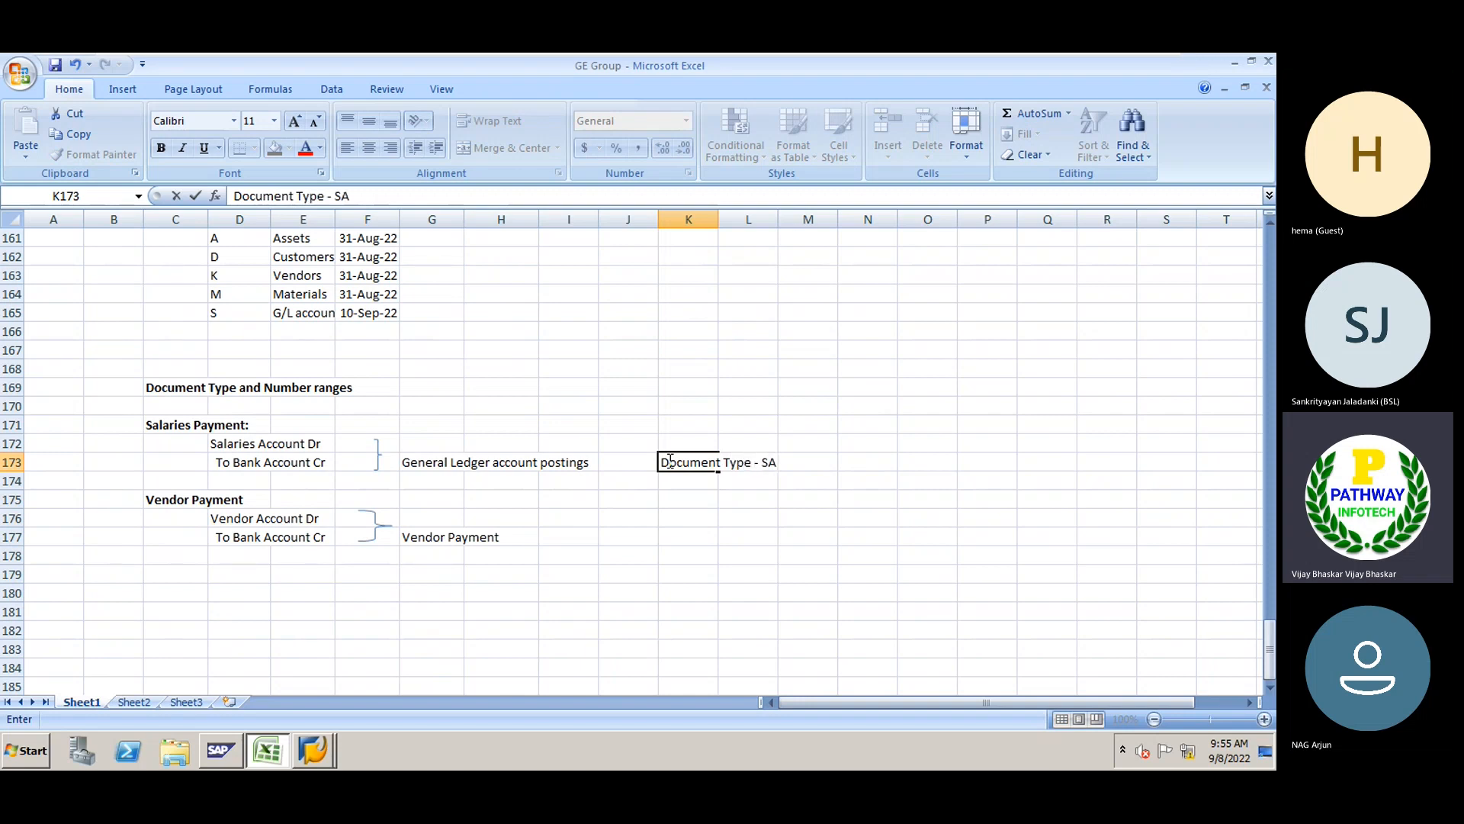
{"action": "key", "text": "Return"}
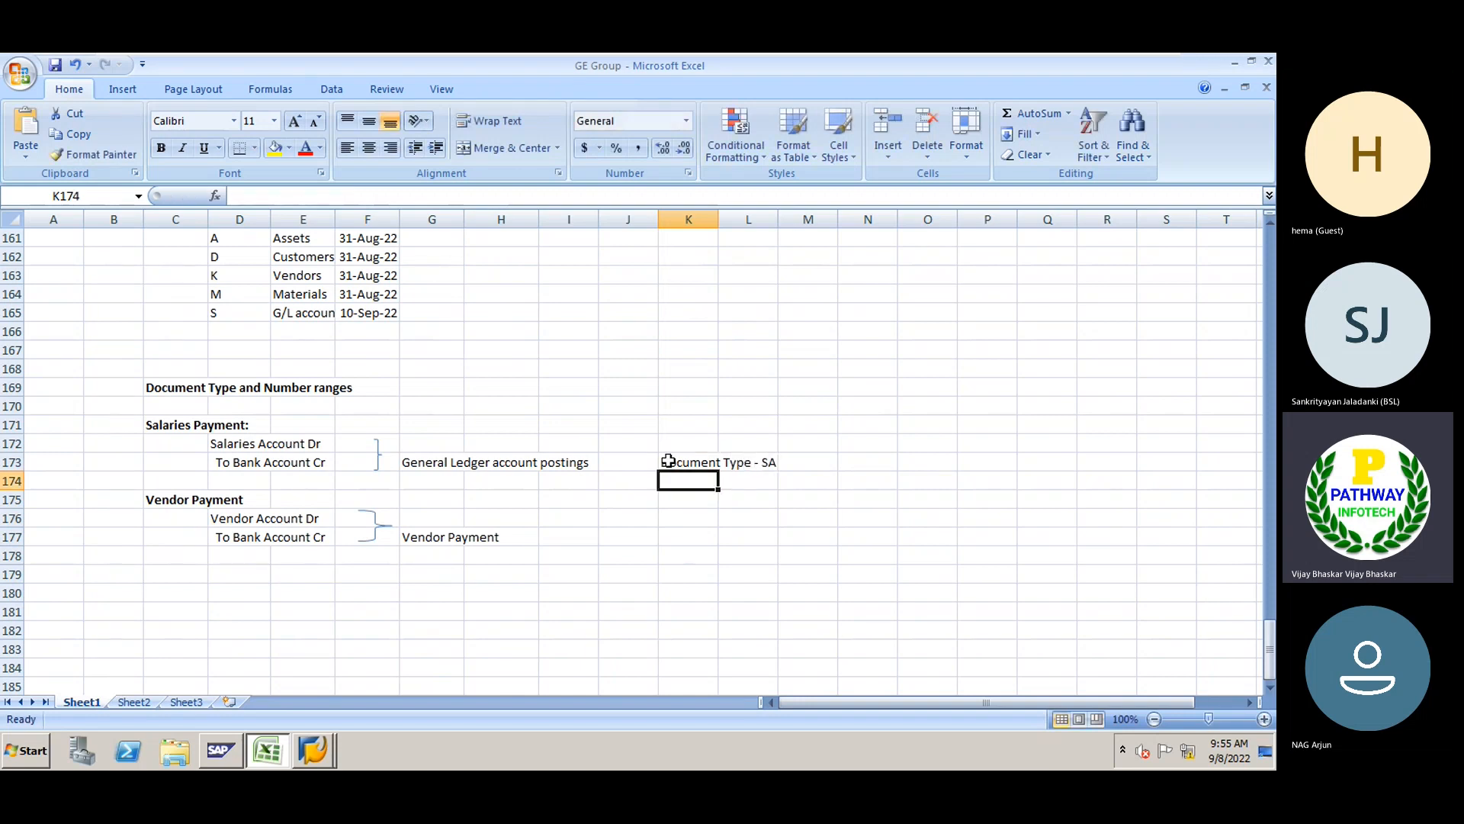
{"action": "left_click", "coordinate": [748, 480]}
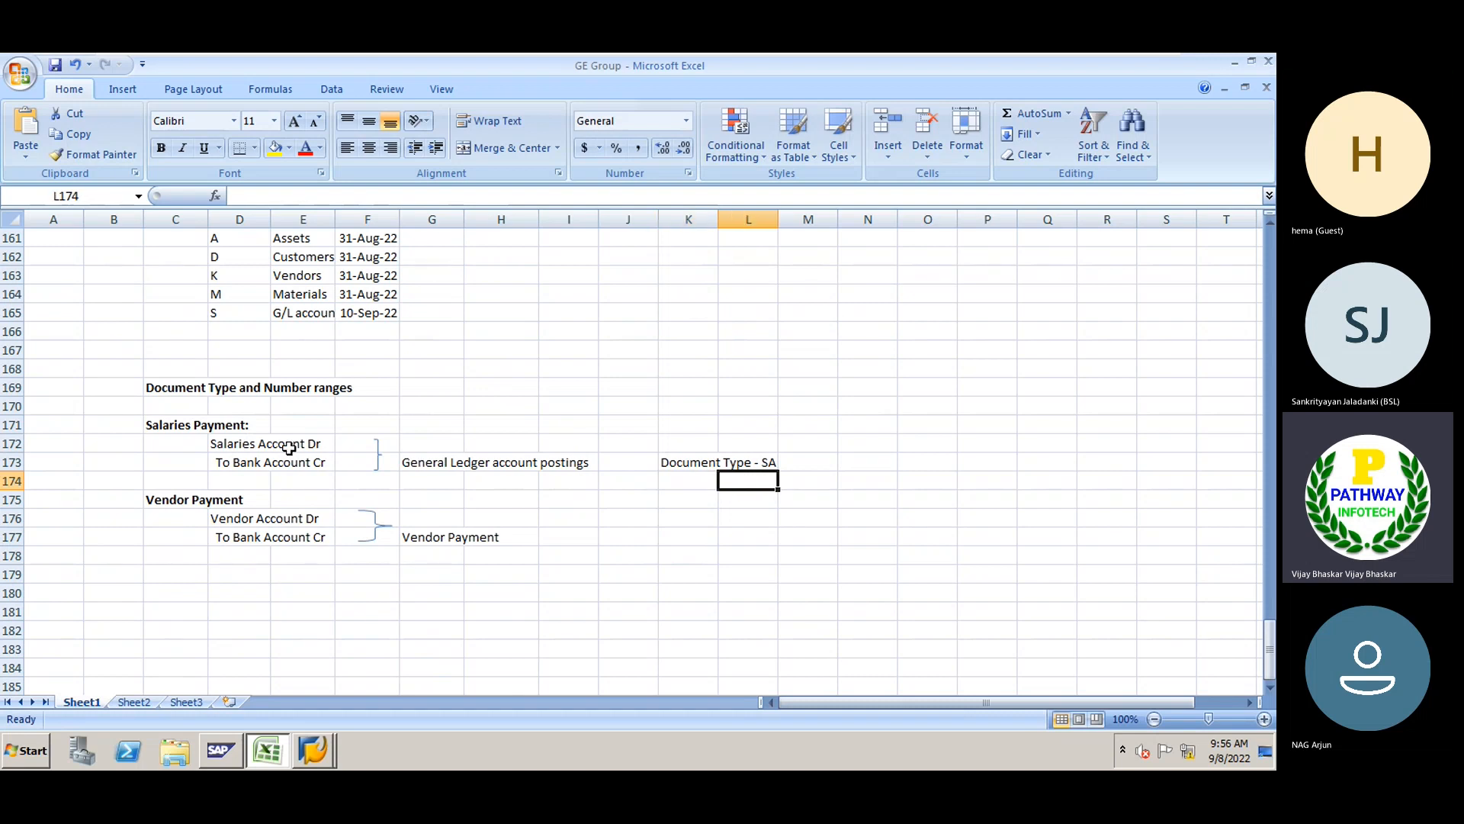
{"action": "left_click_drag", "start_coordinate": [258, 442], "coordinate": [257, 460]}
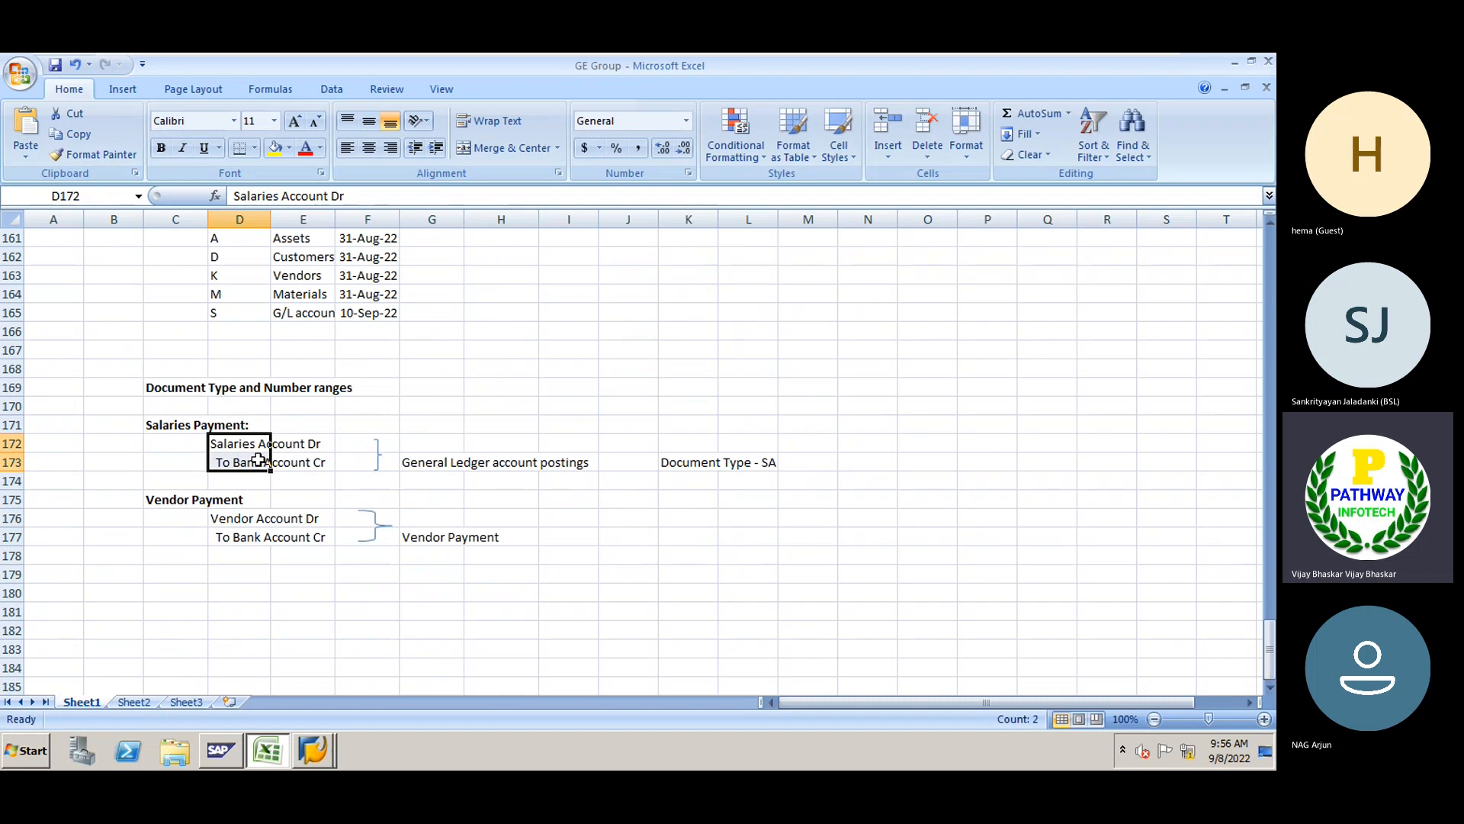
{"action": "left_click", "coordinate": [765, 463]}
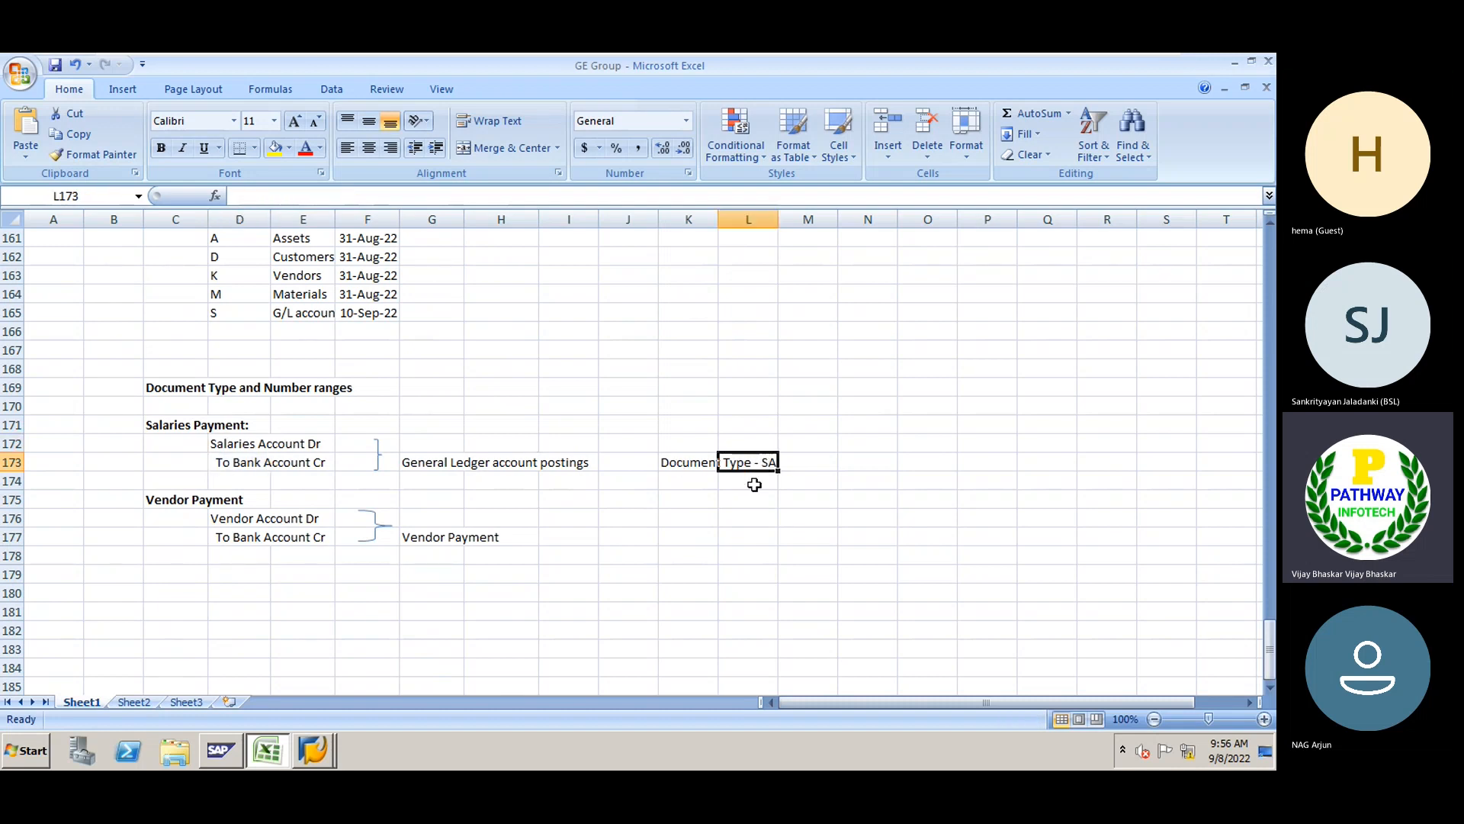
Enter "Numbe Range- 10000 to 1099" in cell K174, below the document type
{"action": "left_click", "coordinate": [751, 485]}
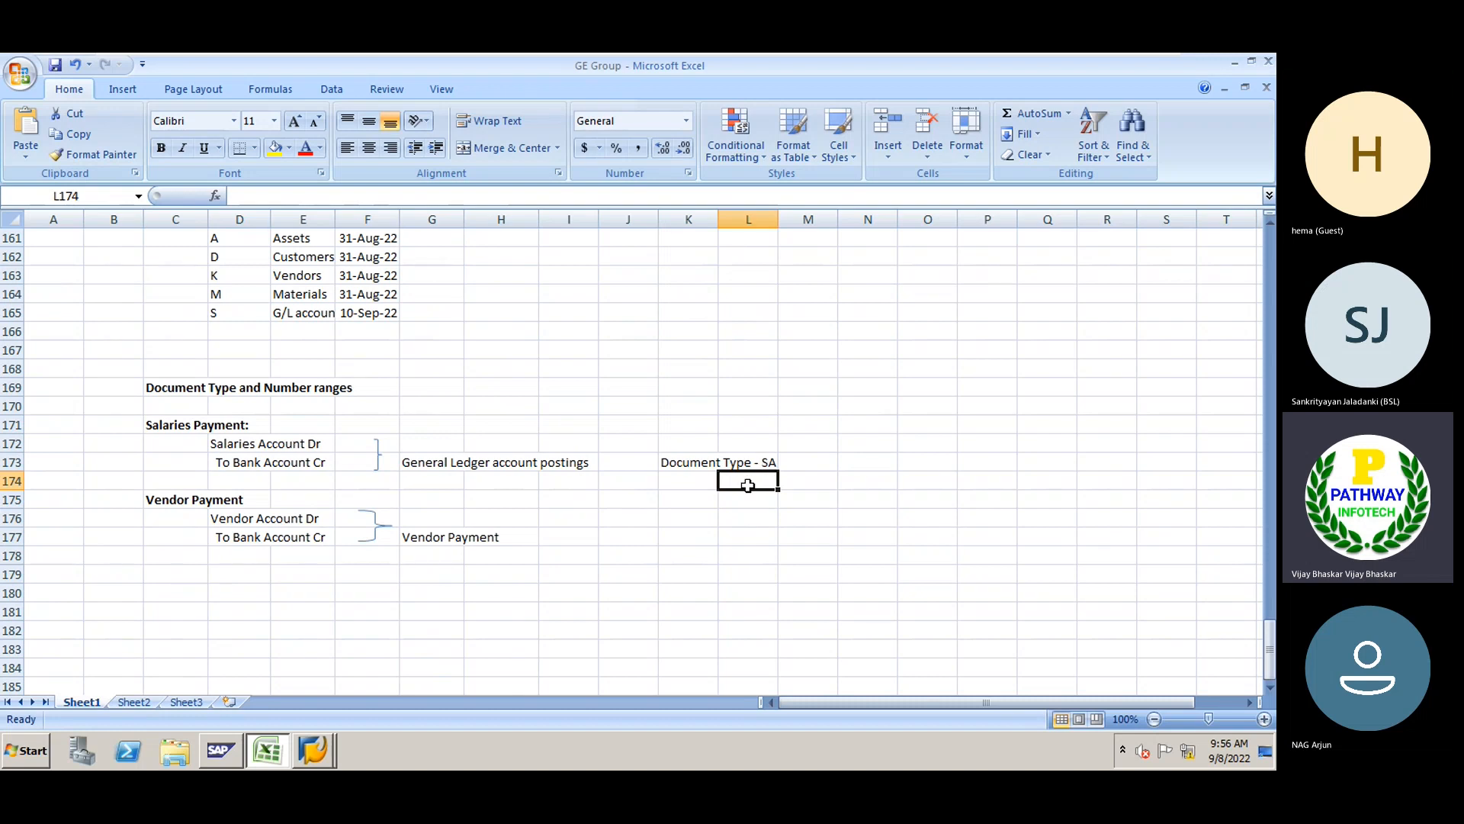
{"action": "double_click", "coordinate": [746, 483]}
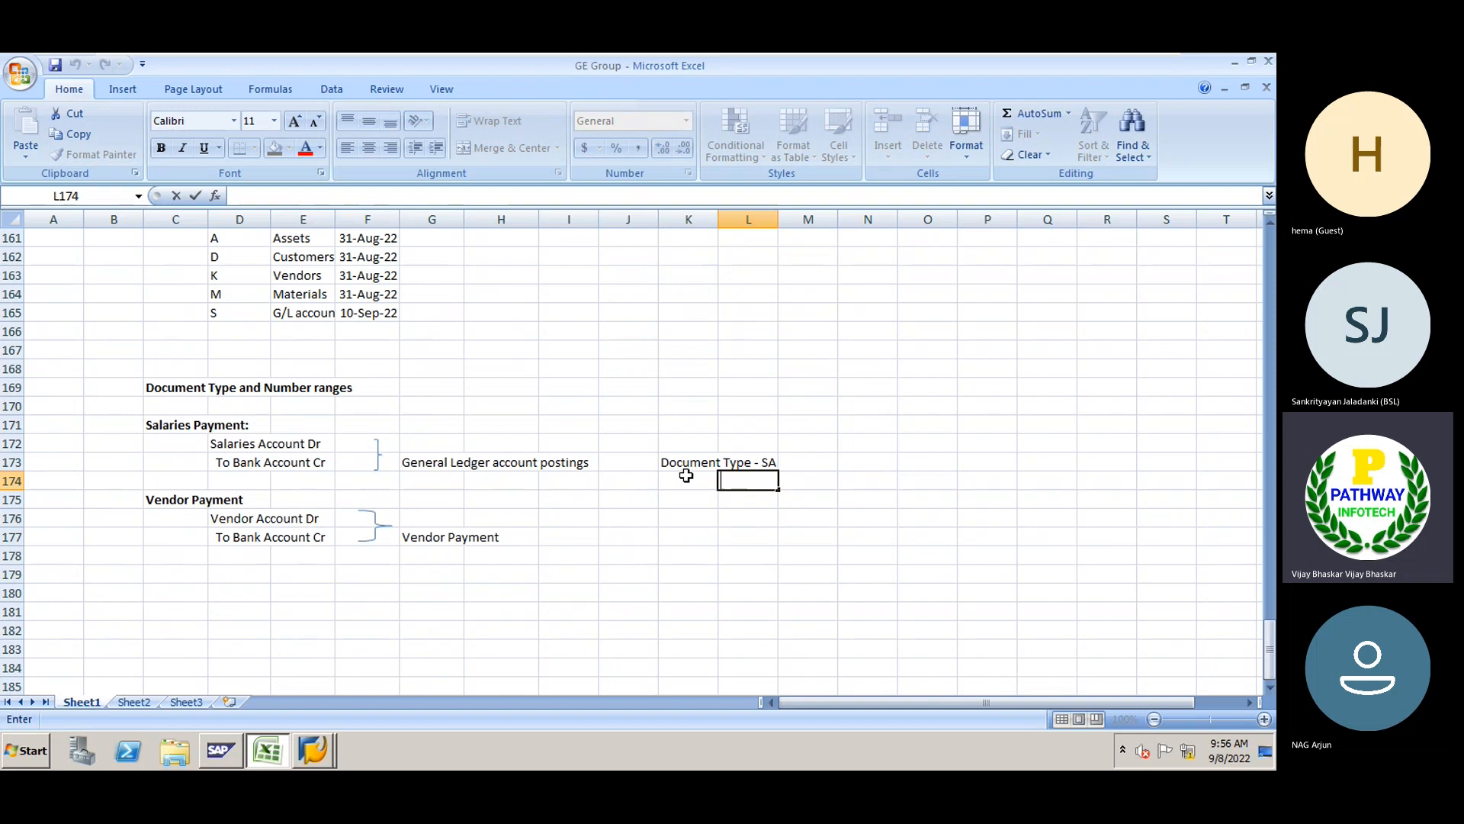
{"action": "left_click", "coordinate": [689, 481]}
{"action": "type", "text": "Numbe Range"}
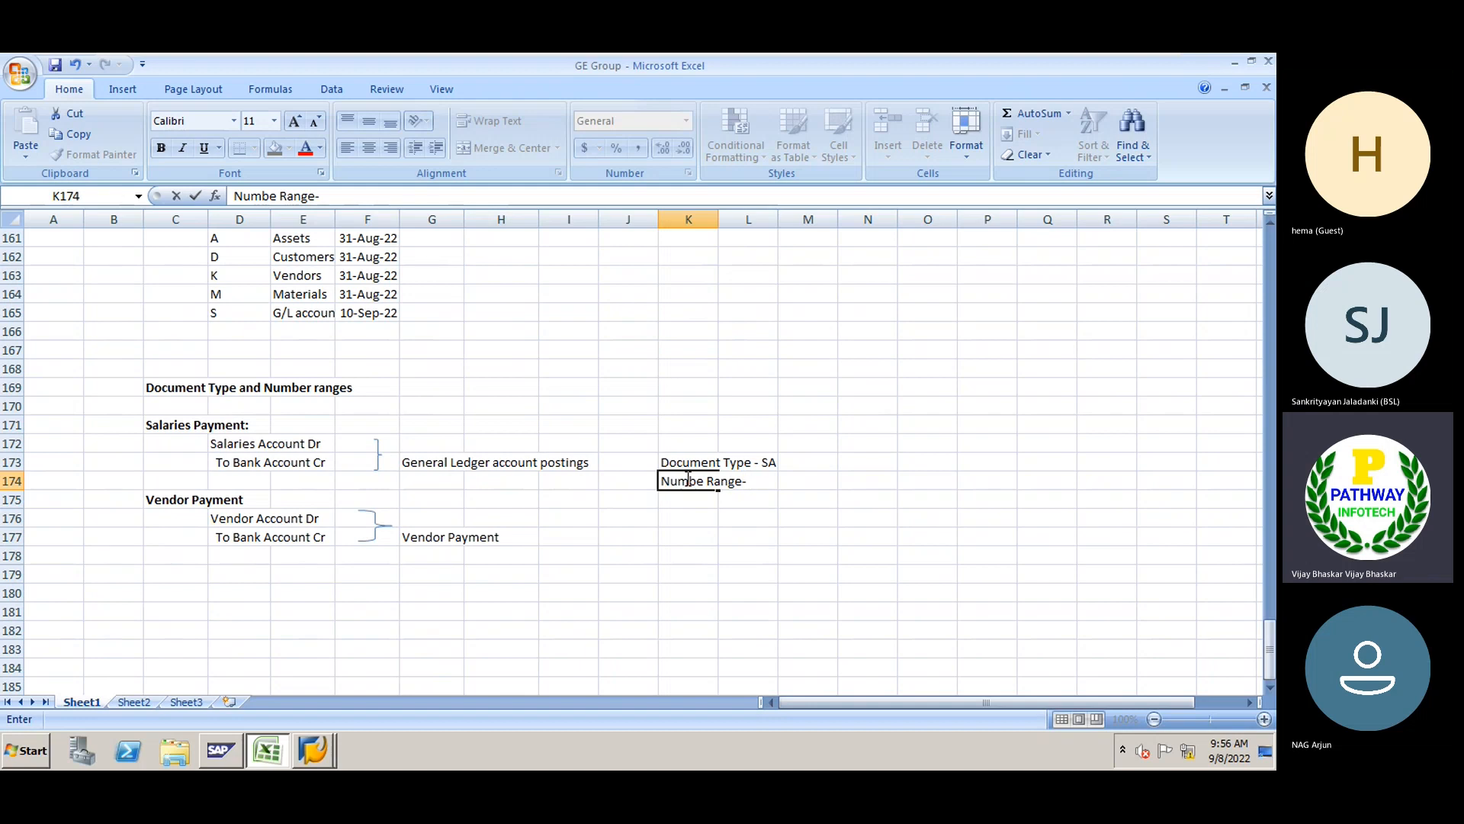
{"action": "type", "text": "- 10000 to 1099"}
{"action": "key", "text": "Return"}
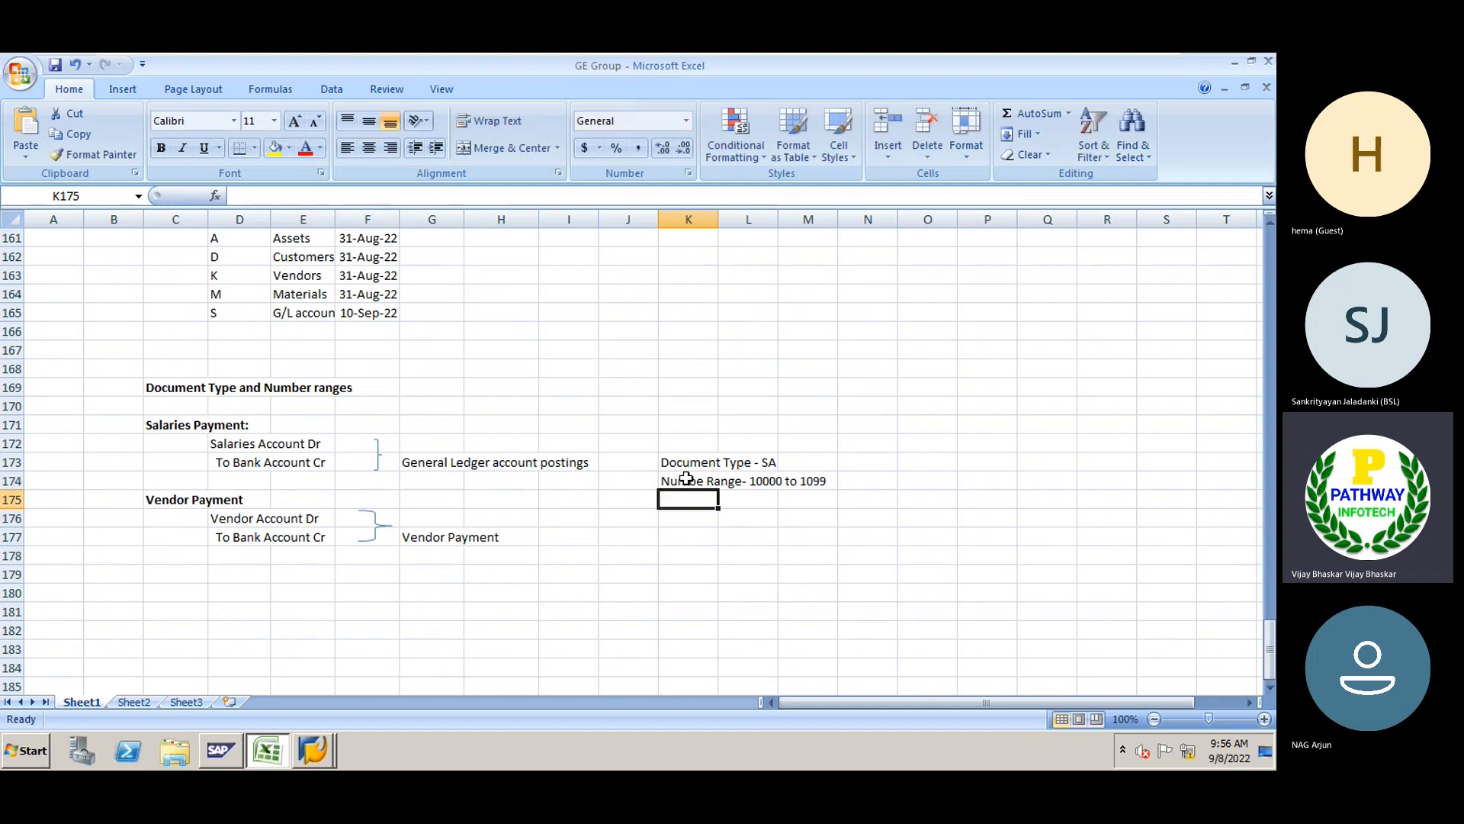
{"action": "left_click", "coordinate": [673, 458]}
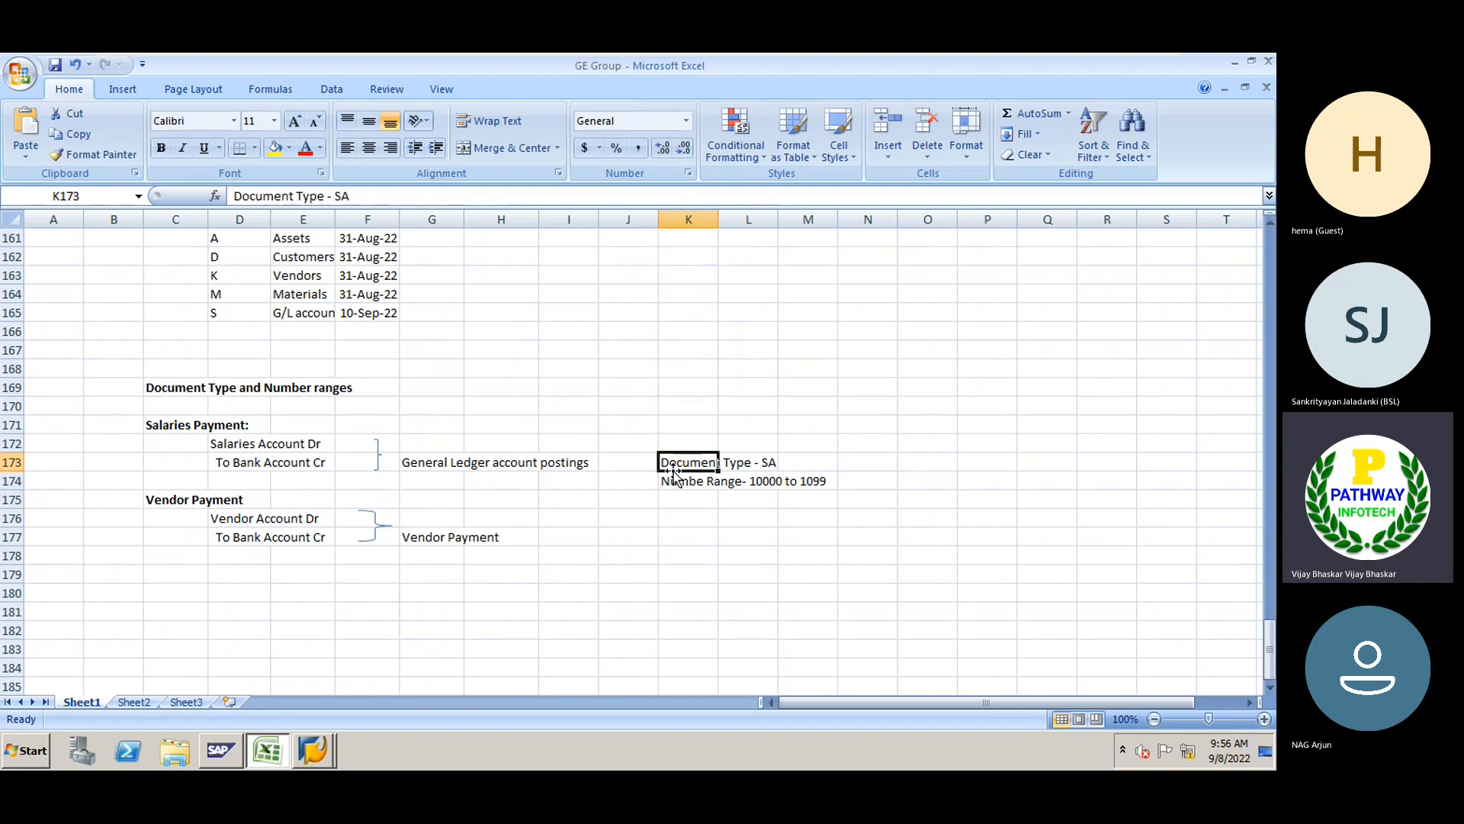
{"action": "left_click", "coordinate": [674, 482]}
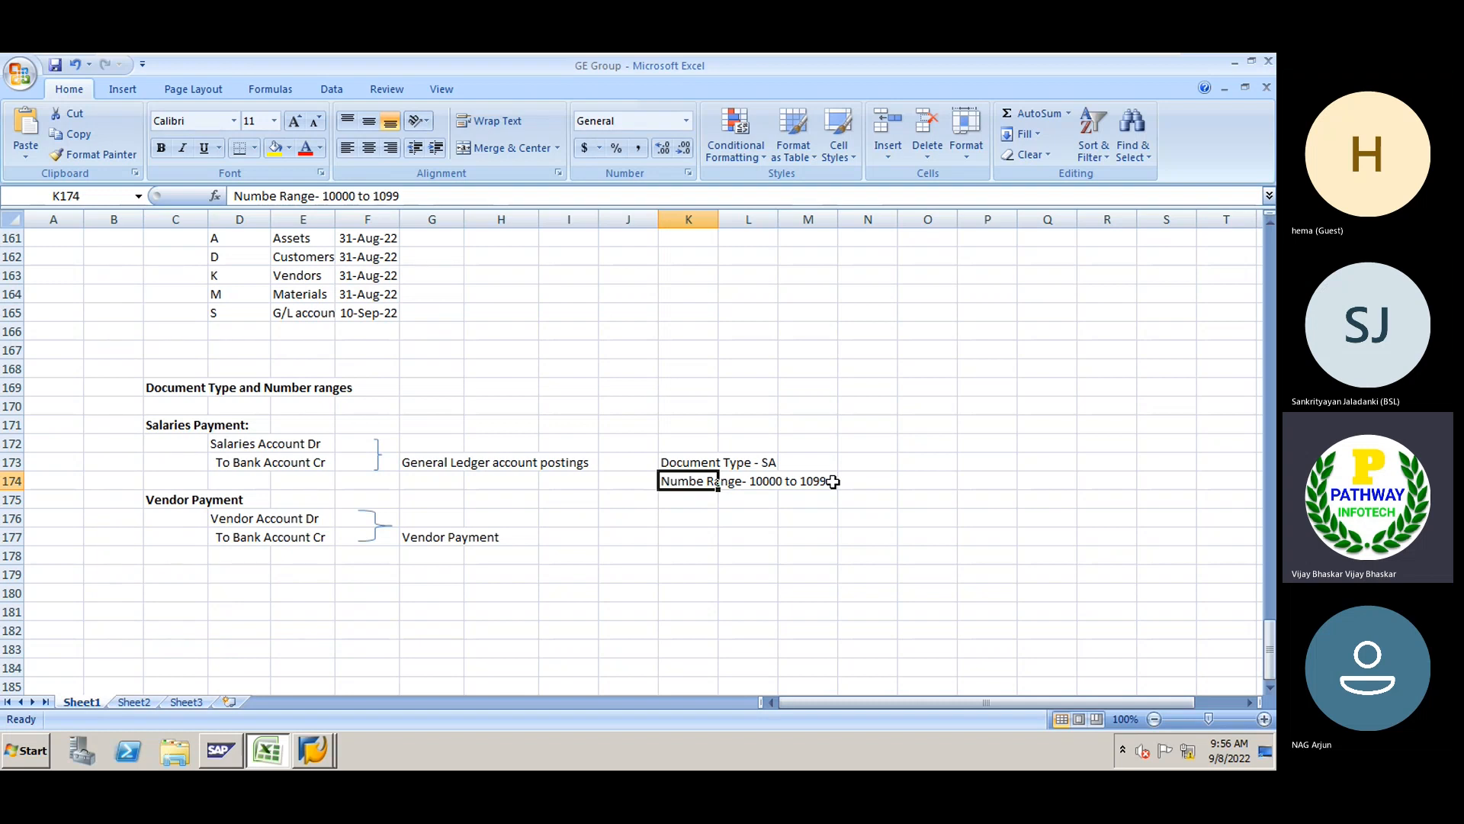
Enter "Internal number ragne, the system will allocate which sequence numebr is available" in cell K176
{"action": "left_click", "coordinate": [674, 519]}
{"action": "type", "text": "Intern"}
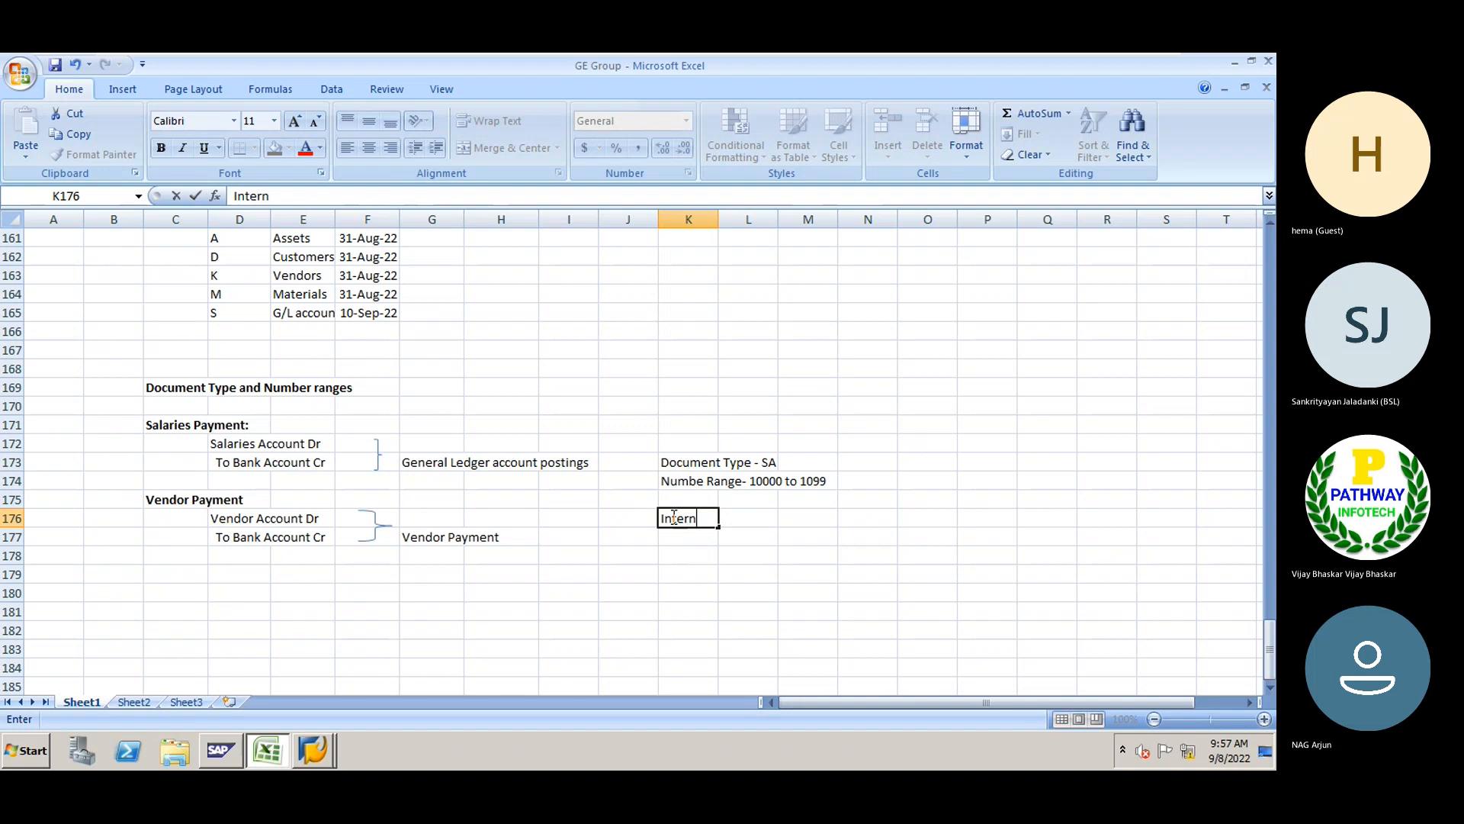
{"action": "type", "text": "al number ra"}
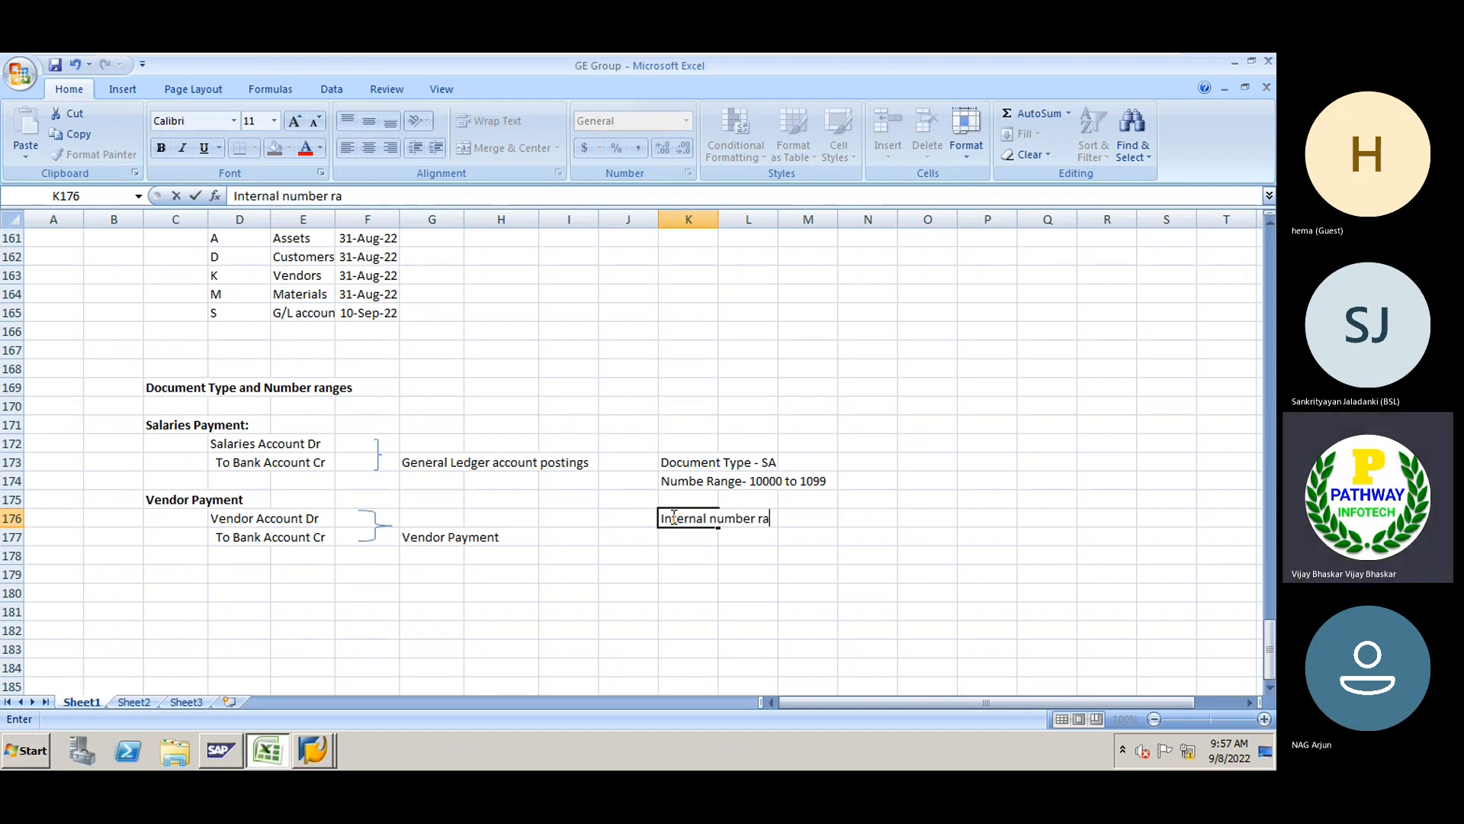
{"action": "type", "text": "gne, the sys"}
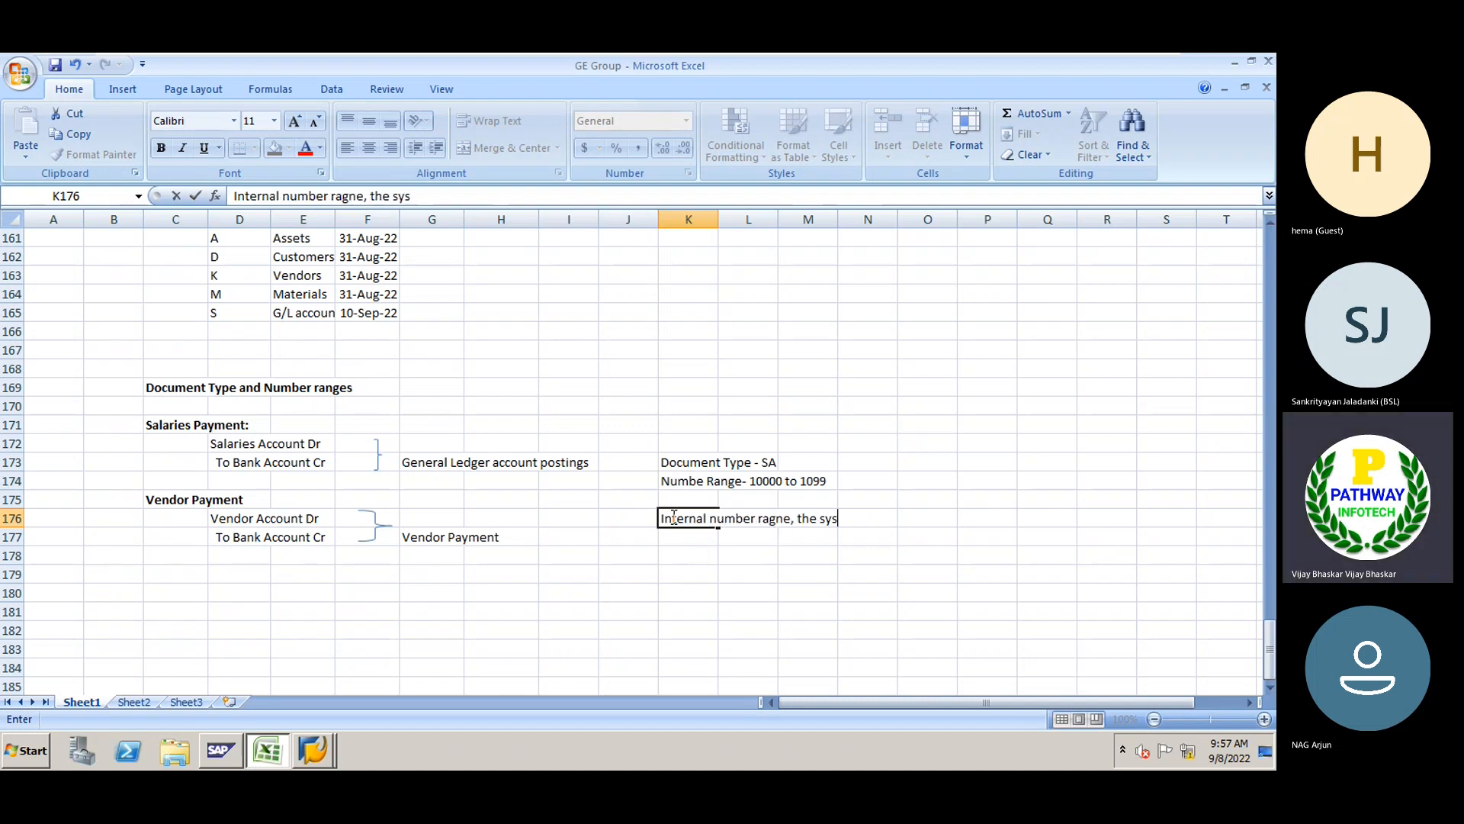
{"action": "type", "text": "tem will alloc"}
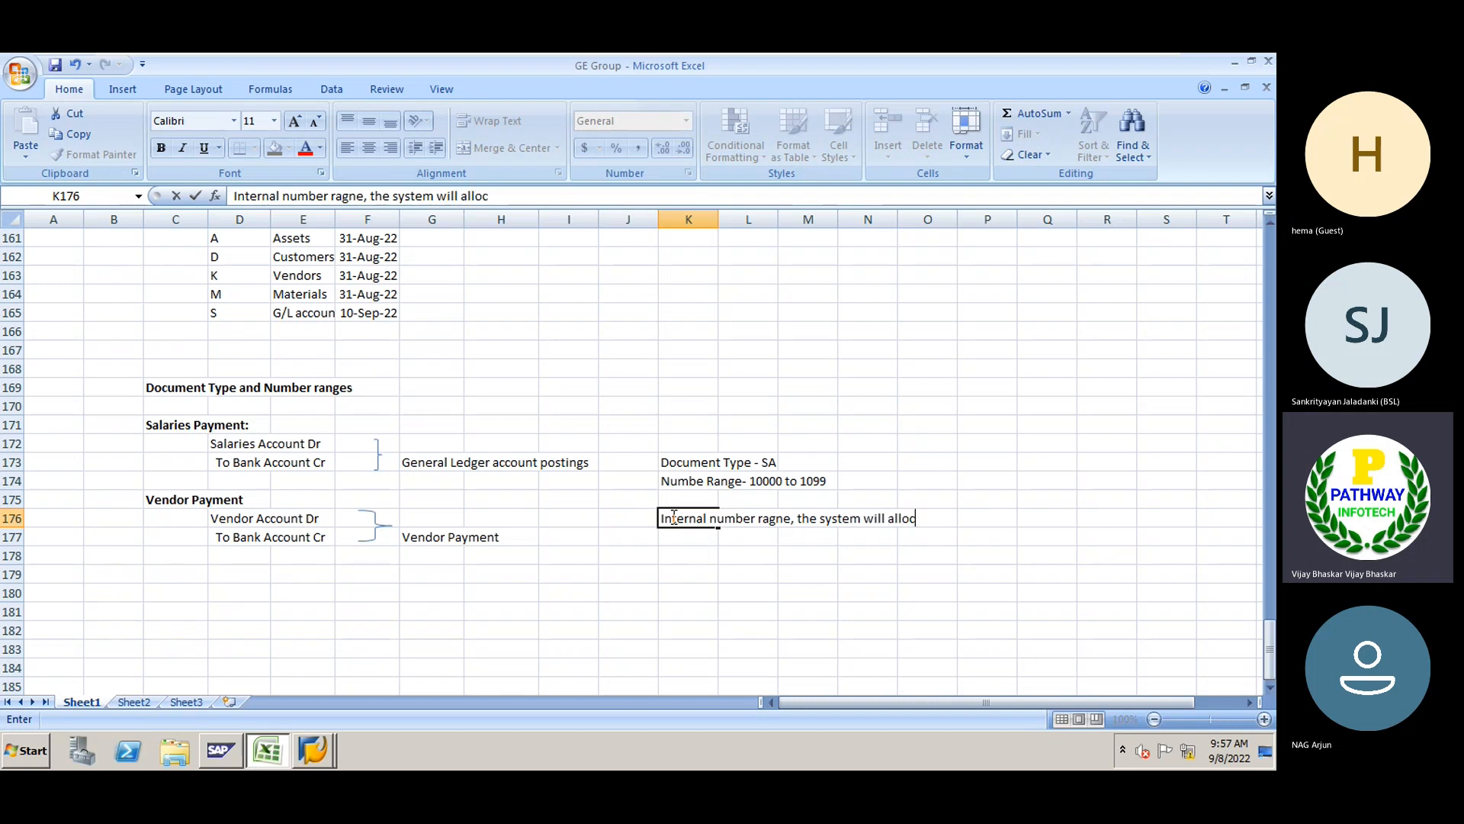
{"action": "type", "text": "ate which"}
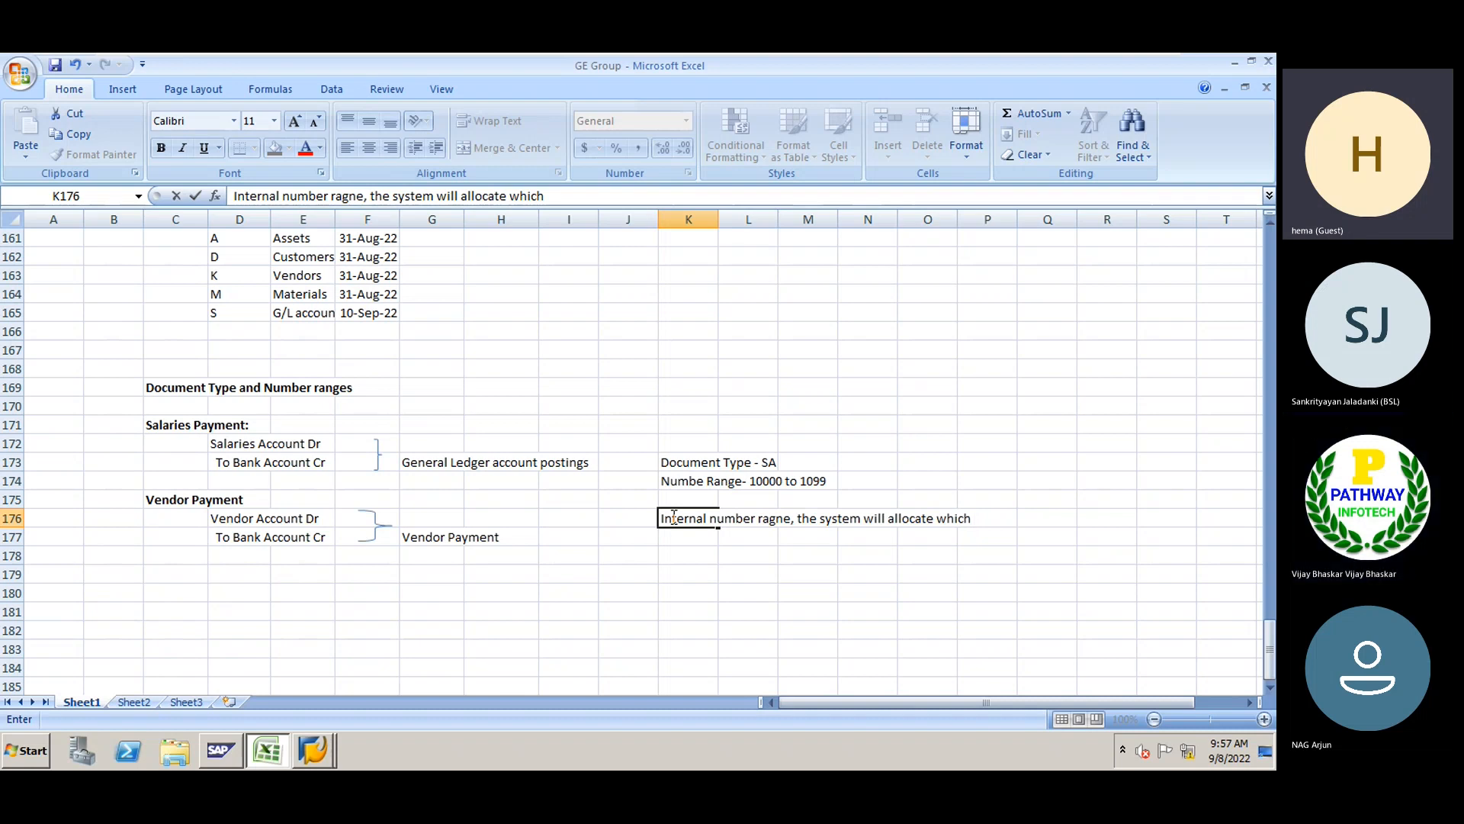
{"action": "type", "text": " seq"}
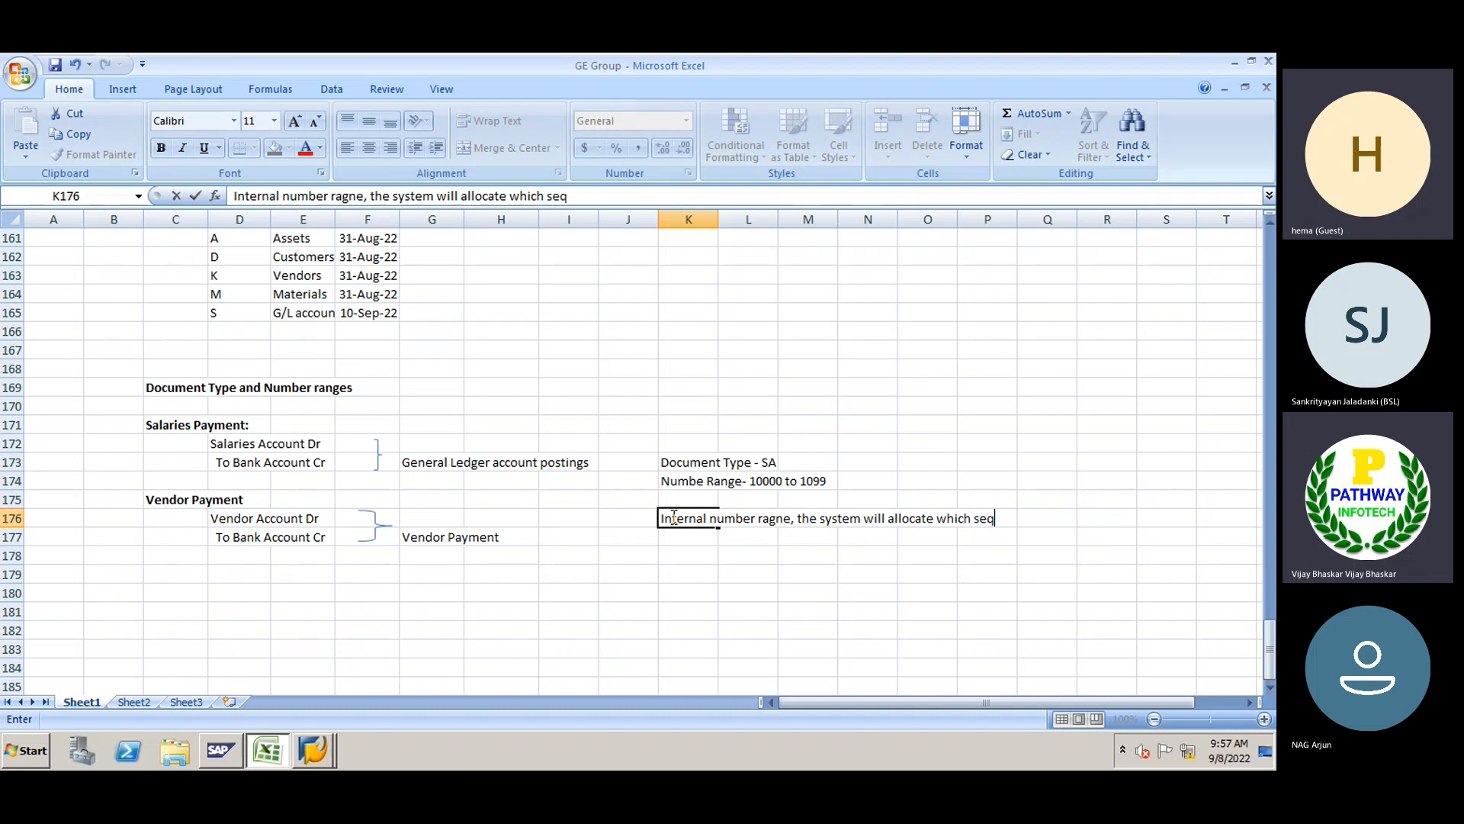
{"action": "type", "text": "uence numebr is ava"}
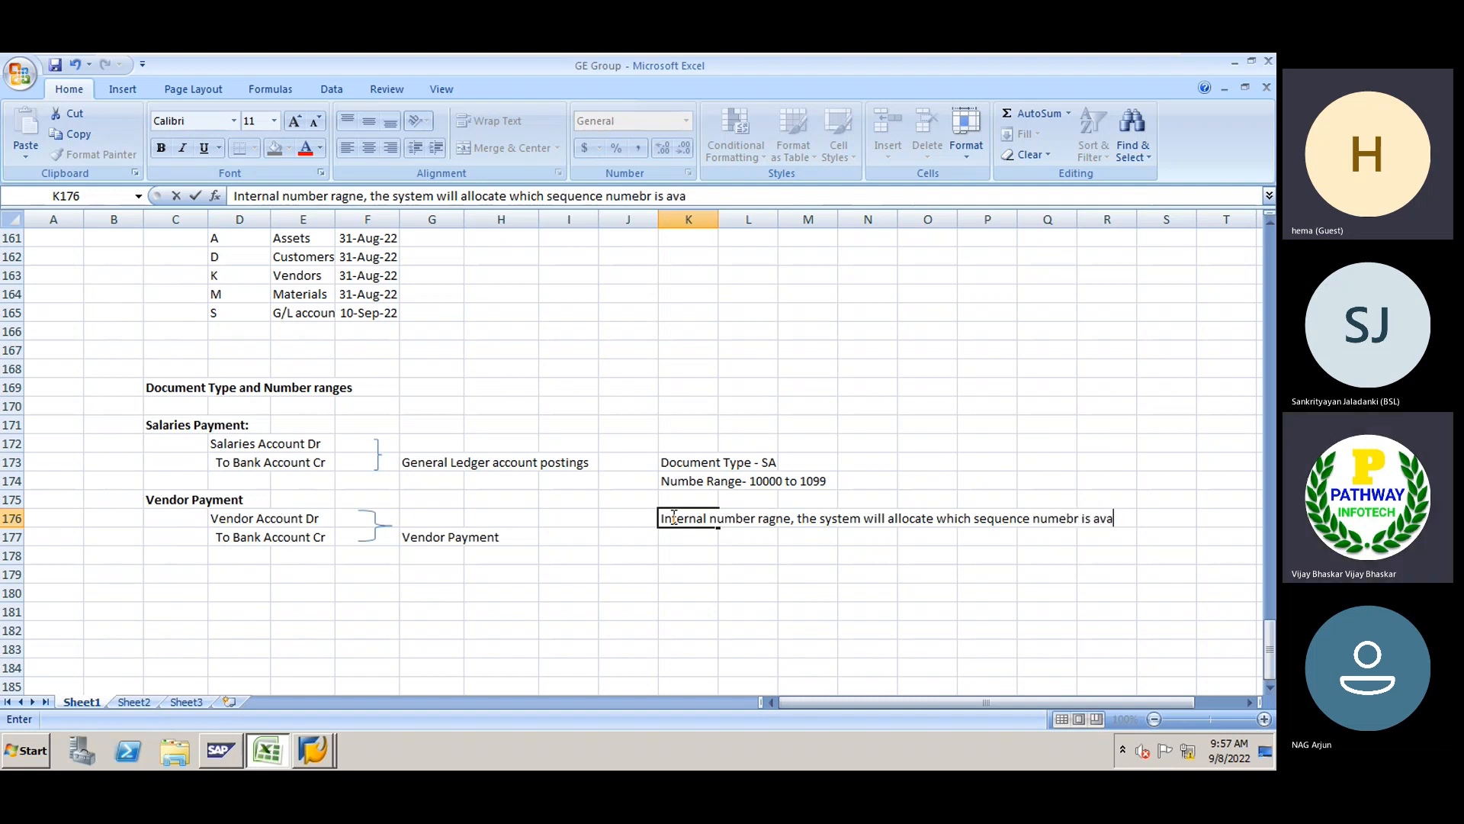
{"action": "type", "text": "ilable"}
{"action": "key", "text": "Return"}
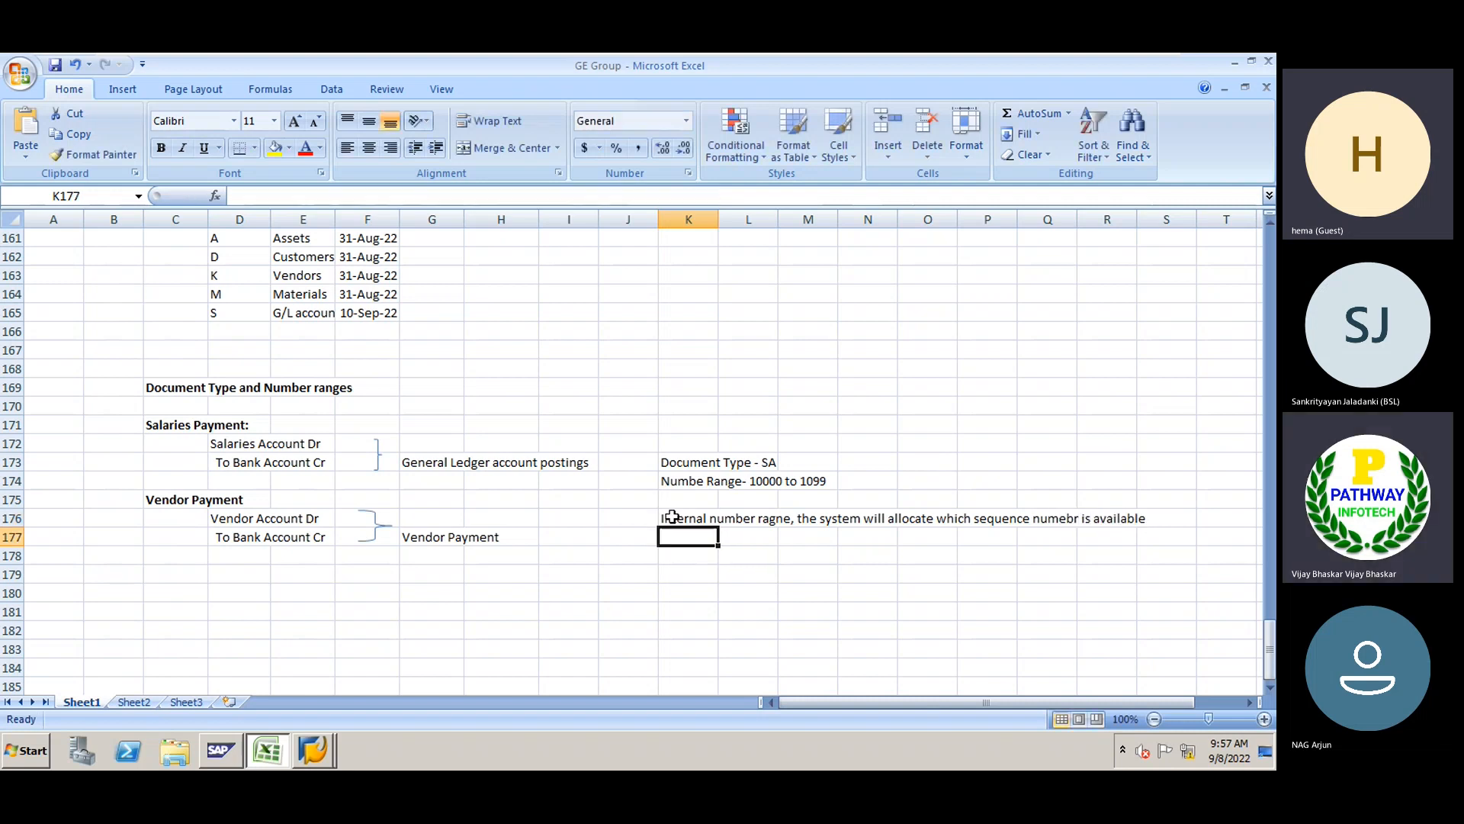
Enter "External mnumber ranges, while posting a document we must have key the document number by manually" in cell K177
{"action": "left_click", "coordinate": [754, 482]}
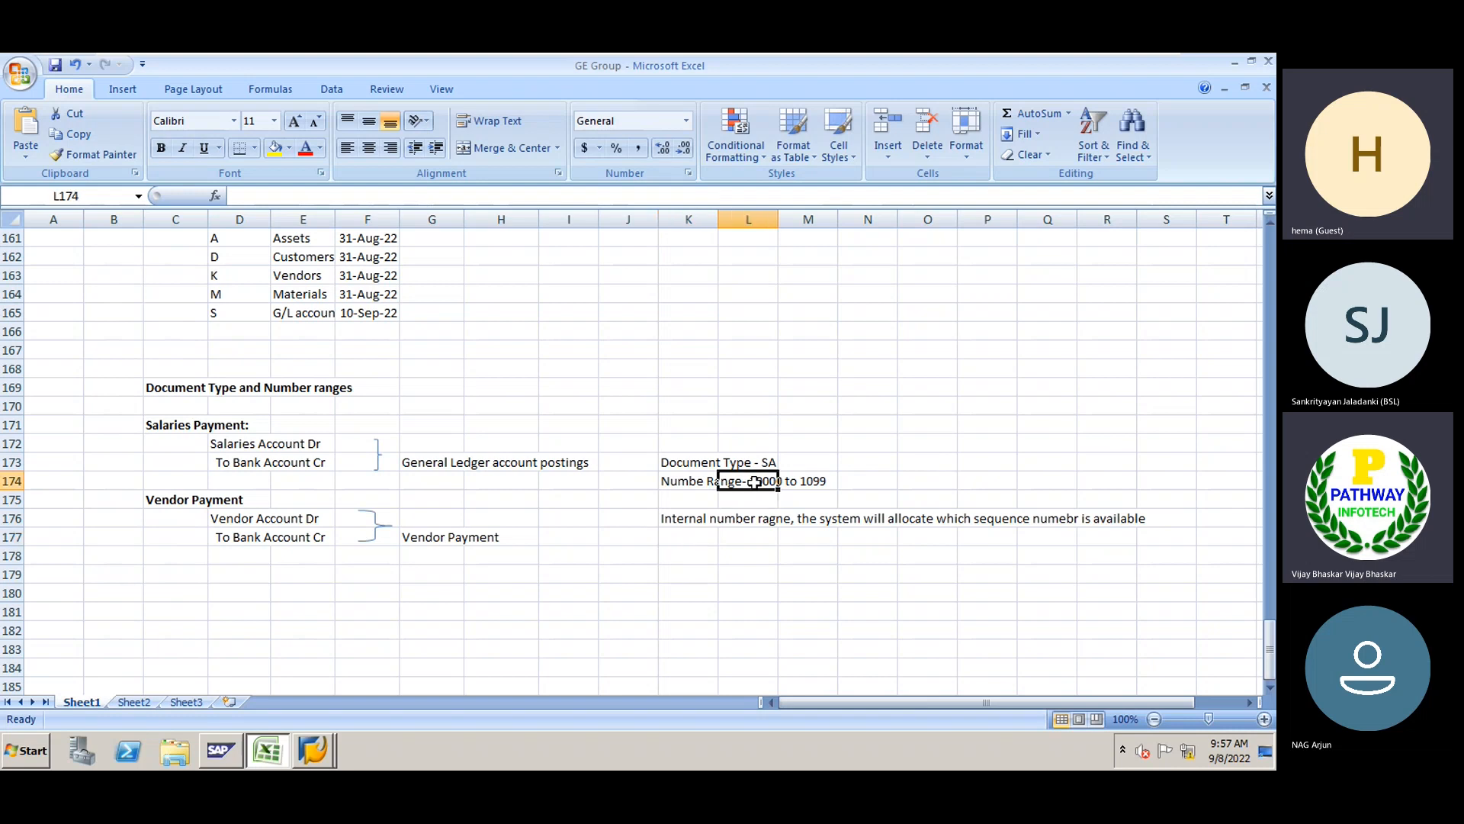
{"action": "left_click", "coordinate": [679, 538]}
{"action": "type", "text": "W"}
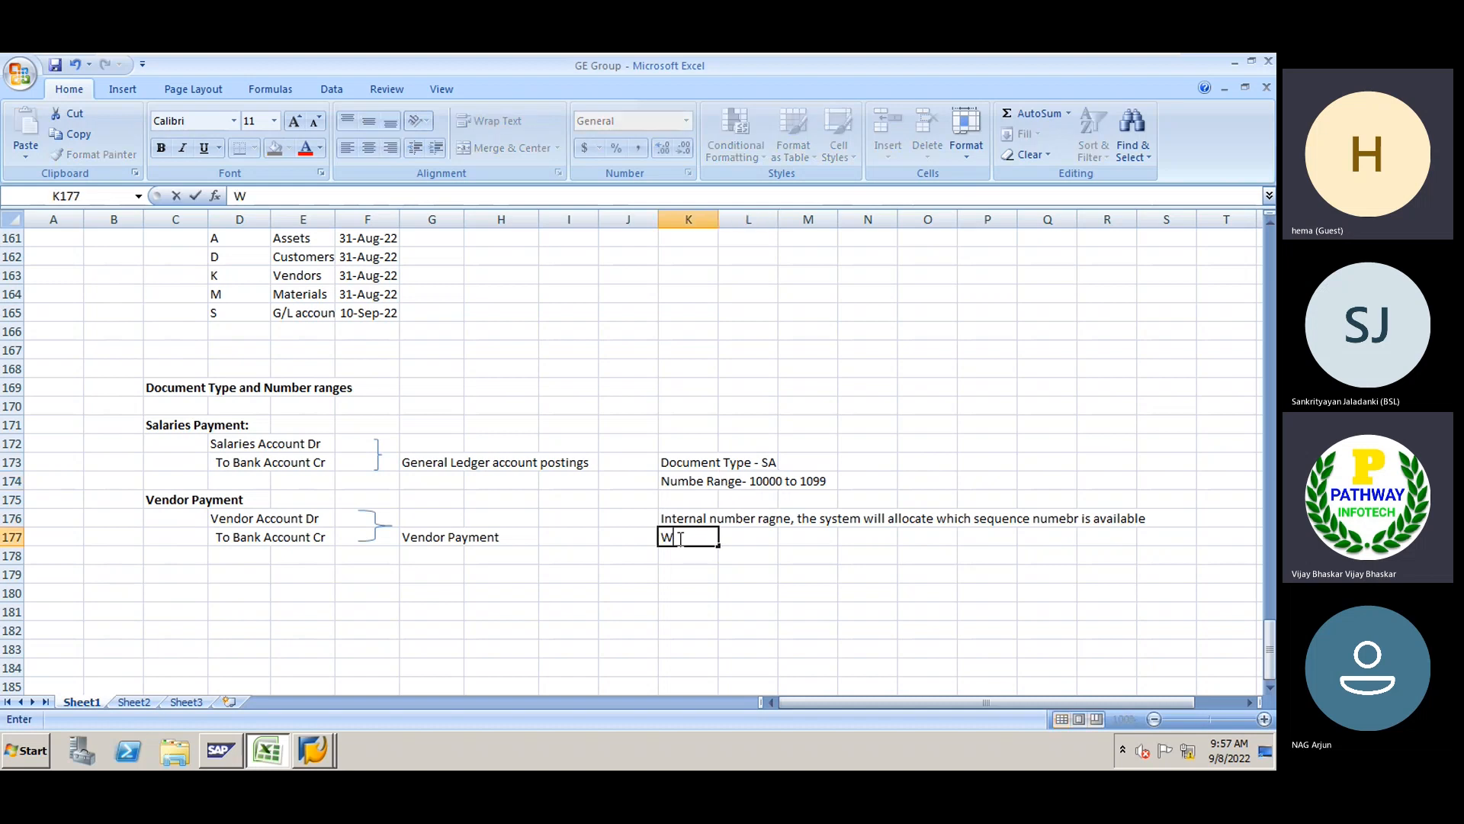
{"action": "key", "text": "BackSpace"}
{"action": "type", "text": "External"}
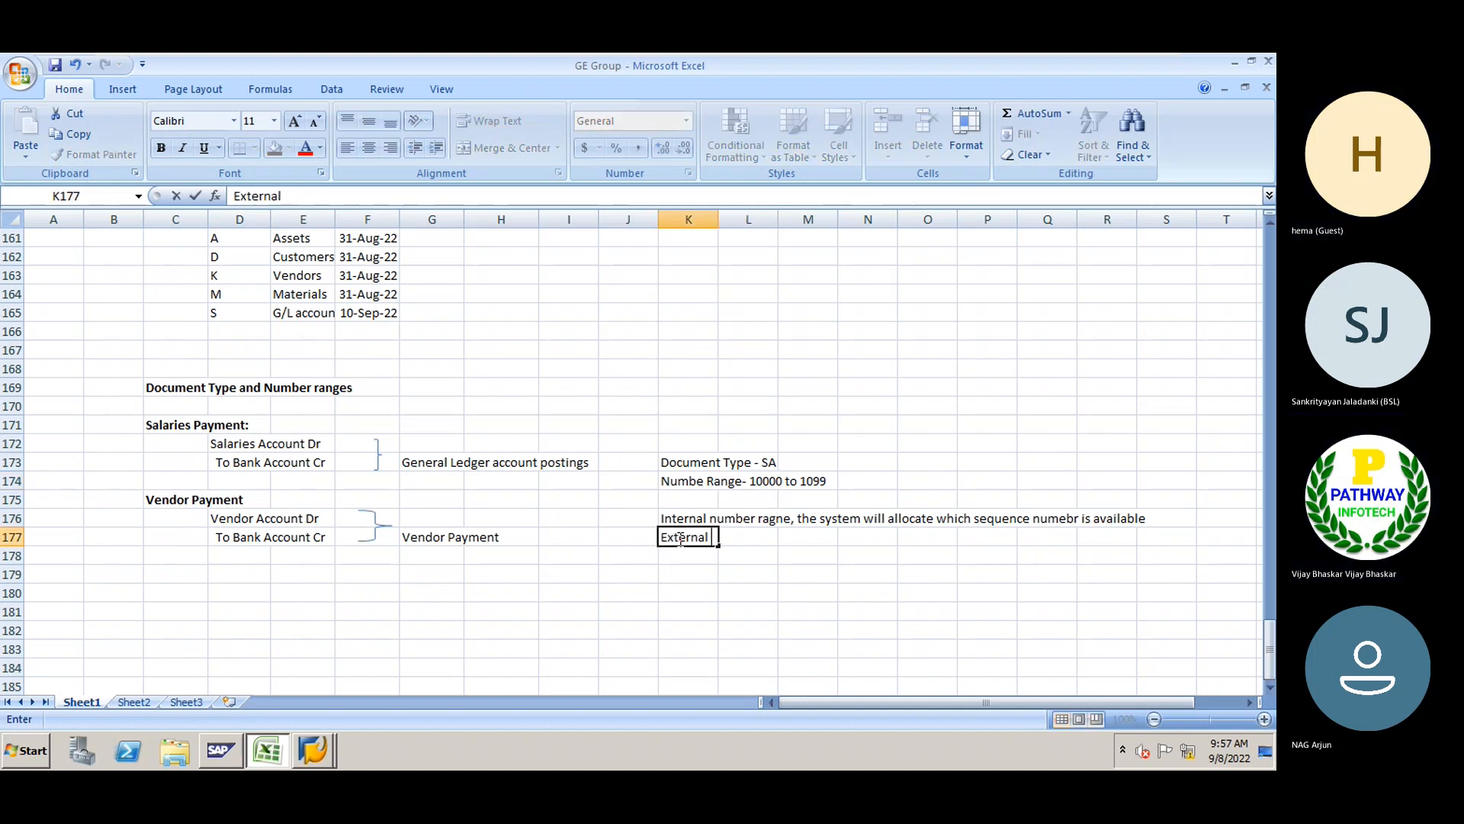
{"action": "type", "text": " mnumber ranges"}
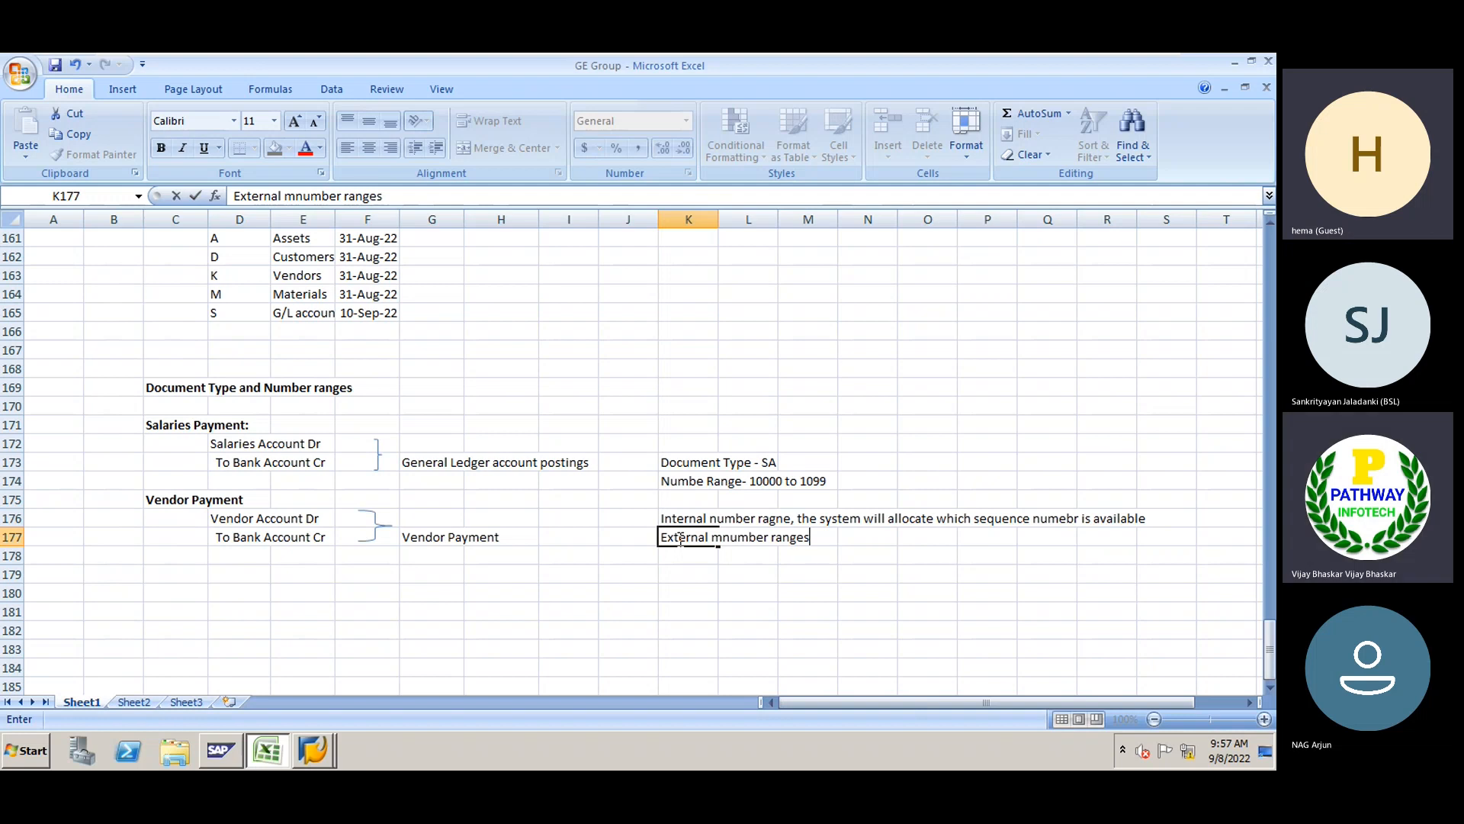
{"action": "type", "text": ", while pos"}
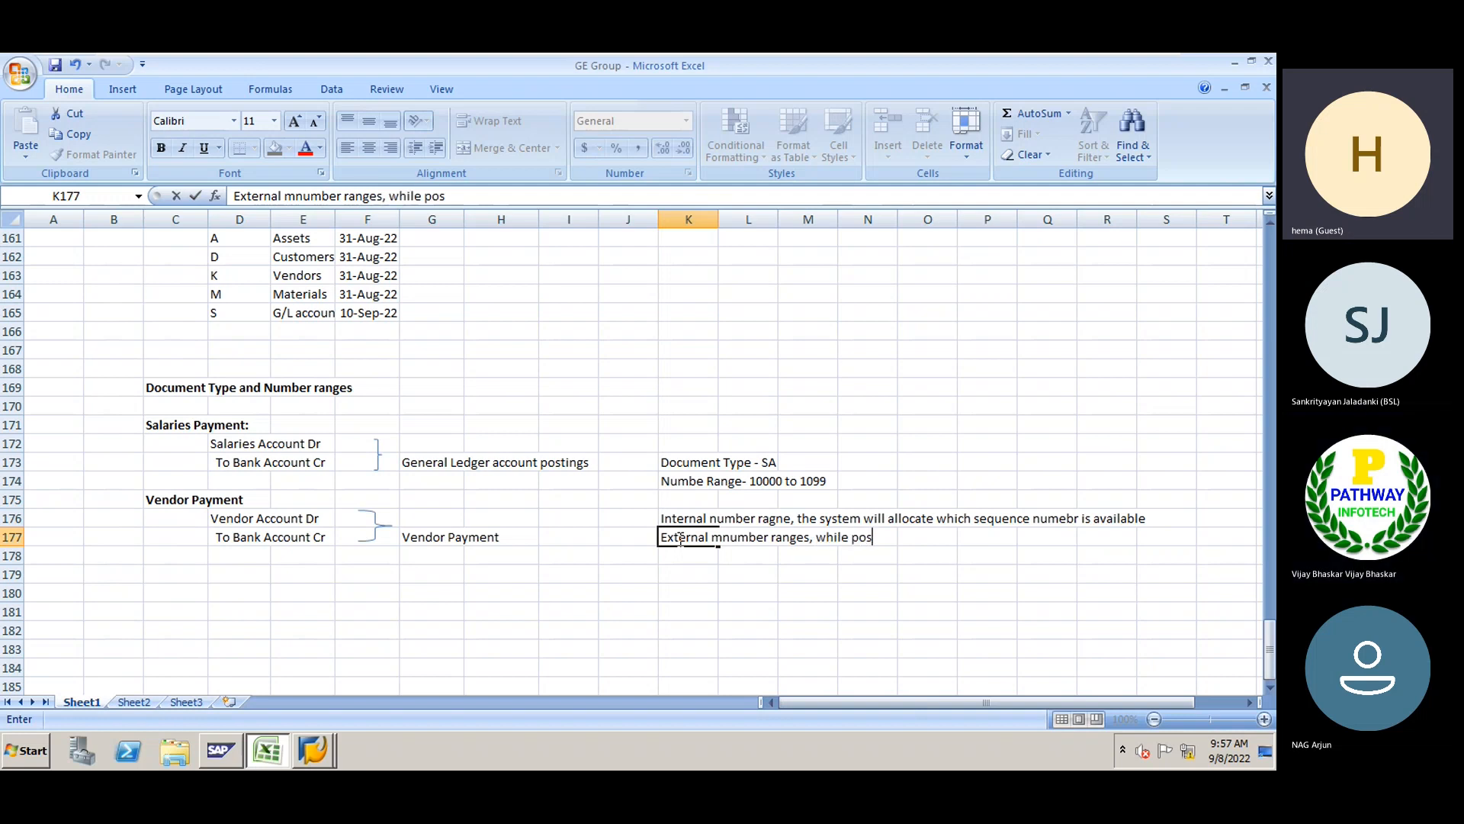
{"action": "type", "text": "ting a document"}
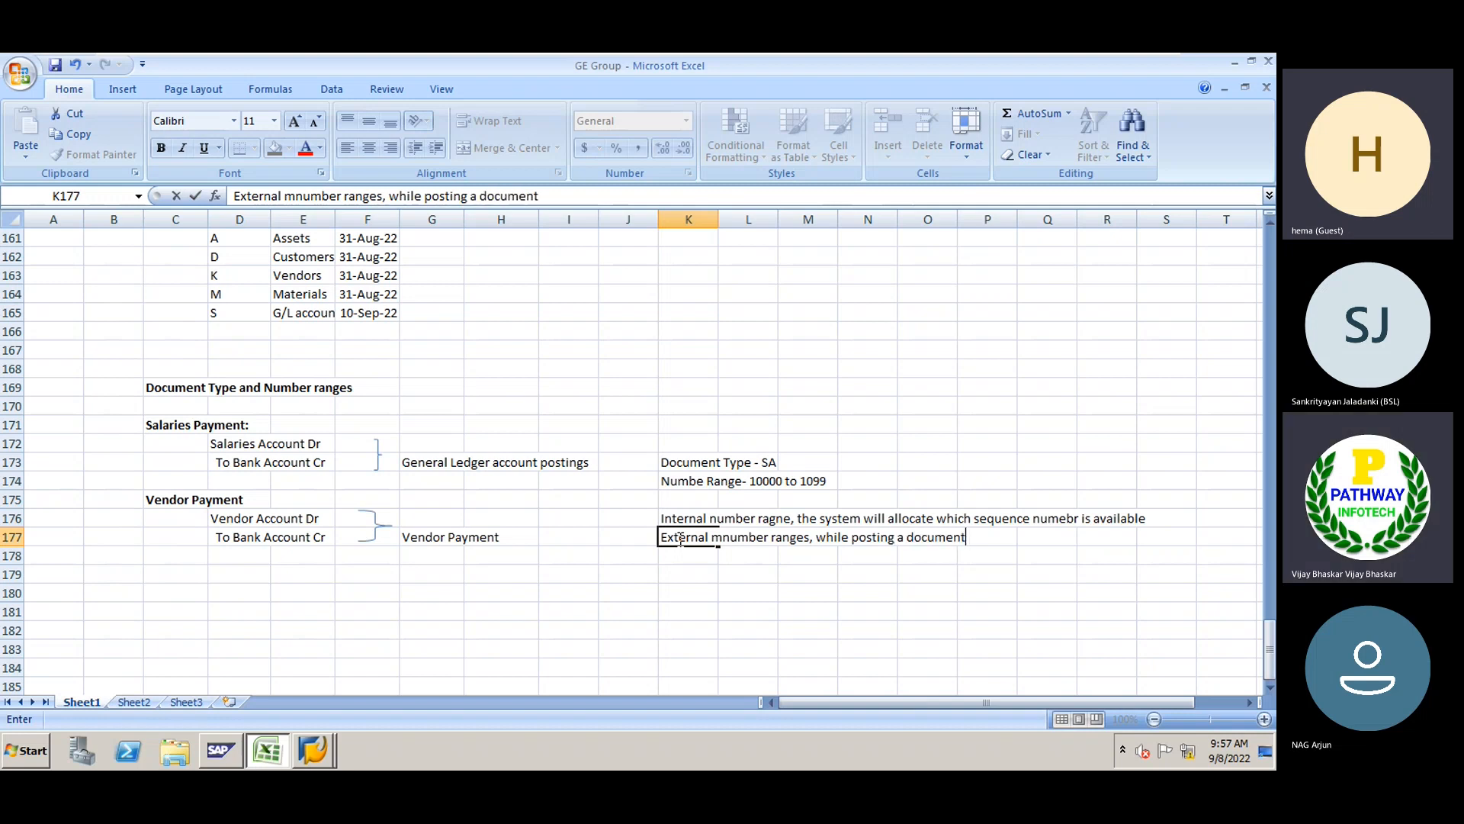
{"action": "type", "text": " we must ha"}
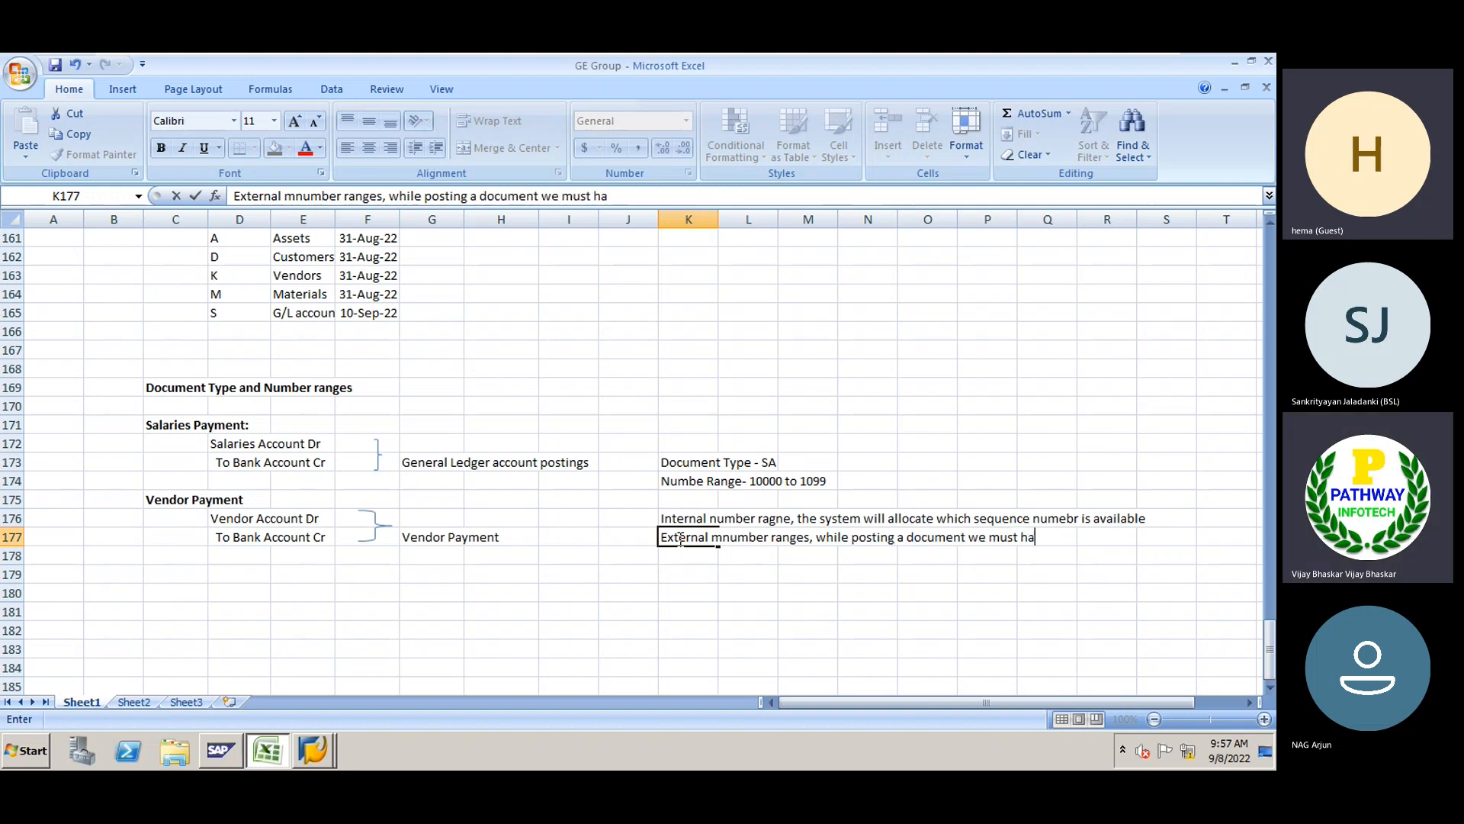
{"action": "type", "text": "ve as"}
{"action": "key", "text": "BackSpace"}
{"action": "key", "text": "BackSpace"}
{"action": "type", "text": "key the"}
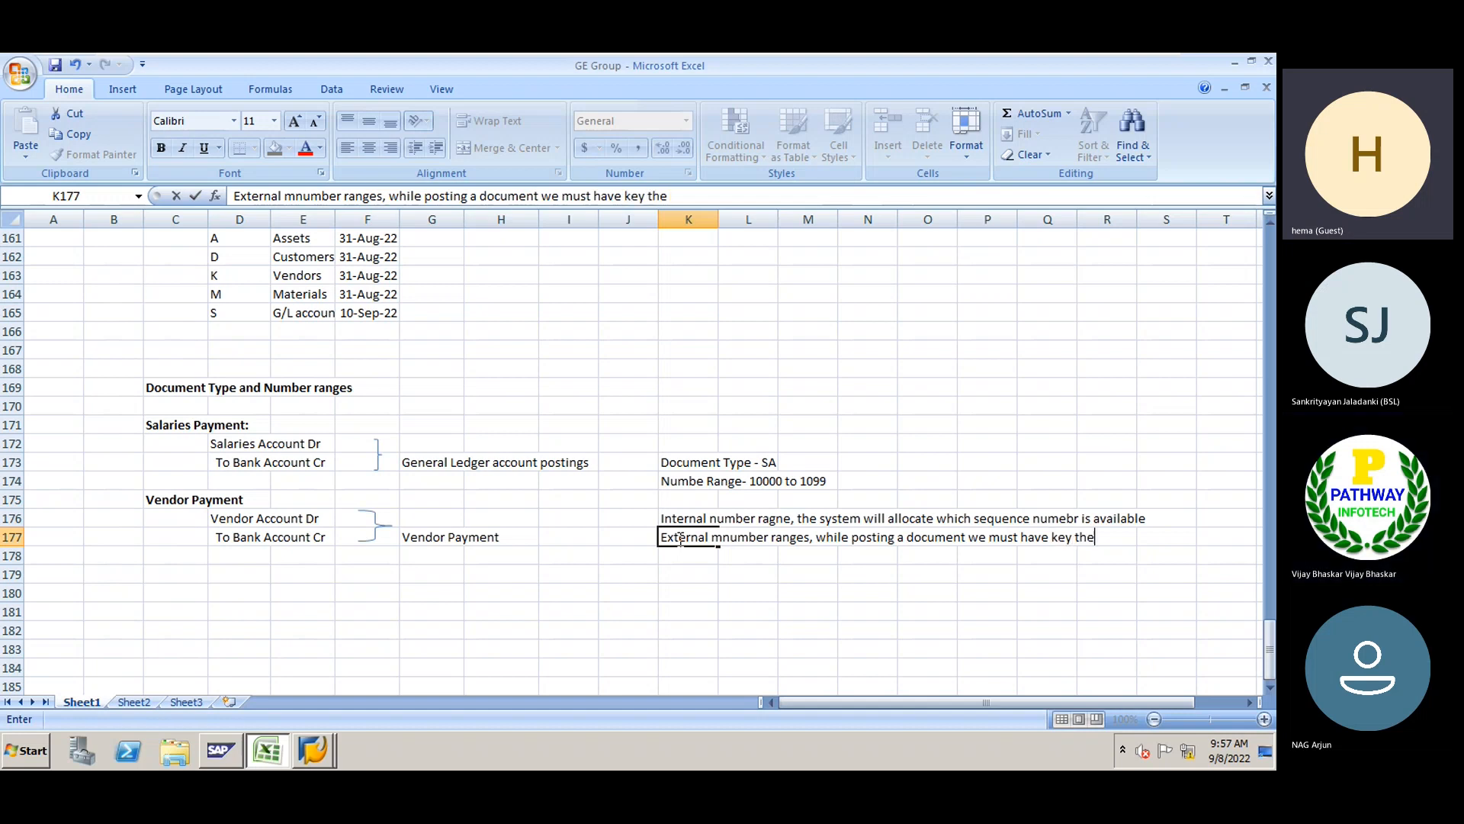
{"action": "type", "text": " documen"}
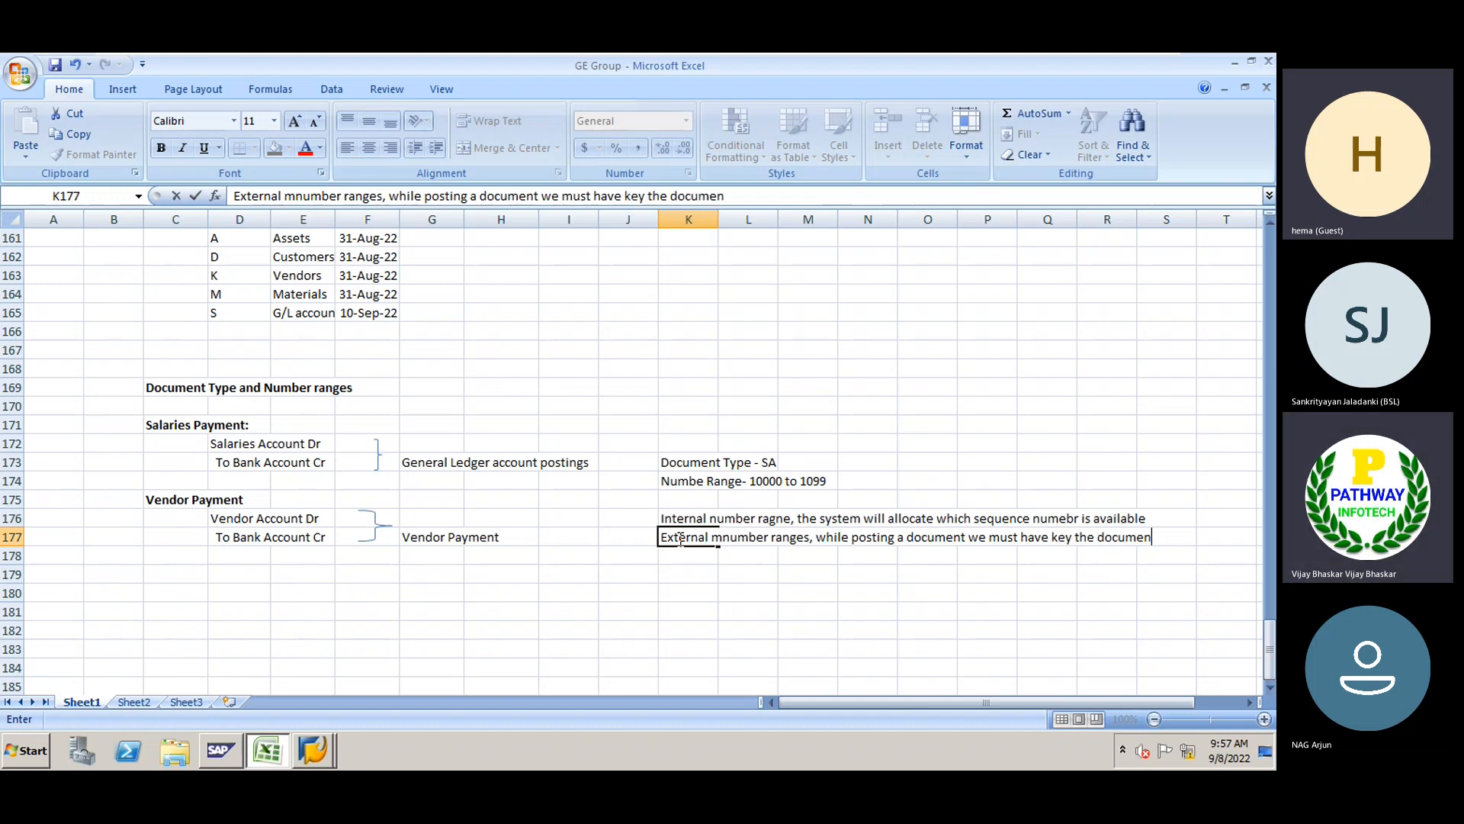
{"action": "type", "text": "t number by manually"}
{"action": "key", "text": "Return"}
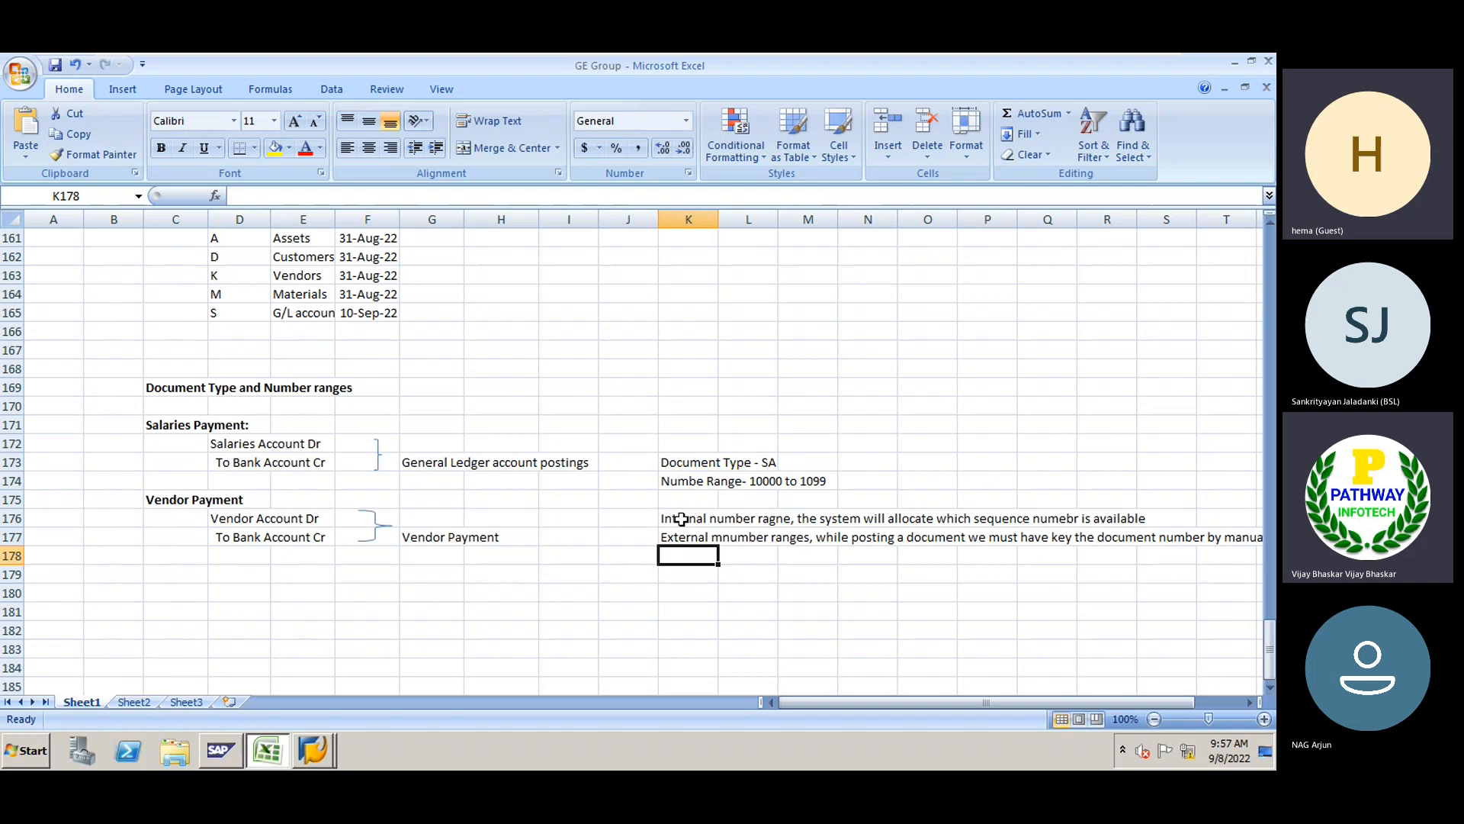
{"action": "left_click", "coordinate": [678, 519]}
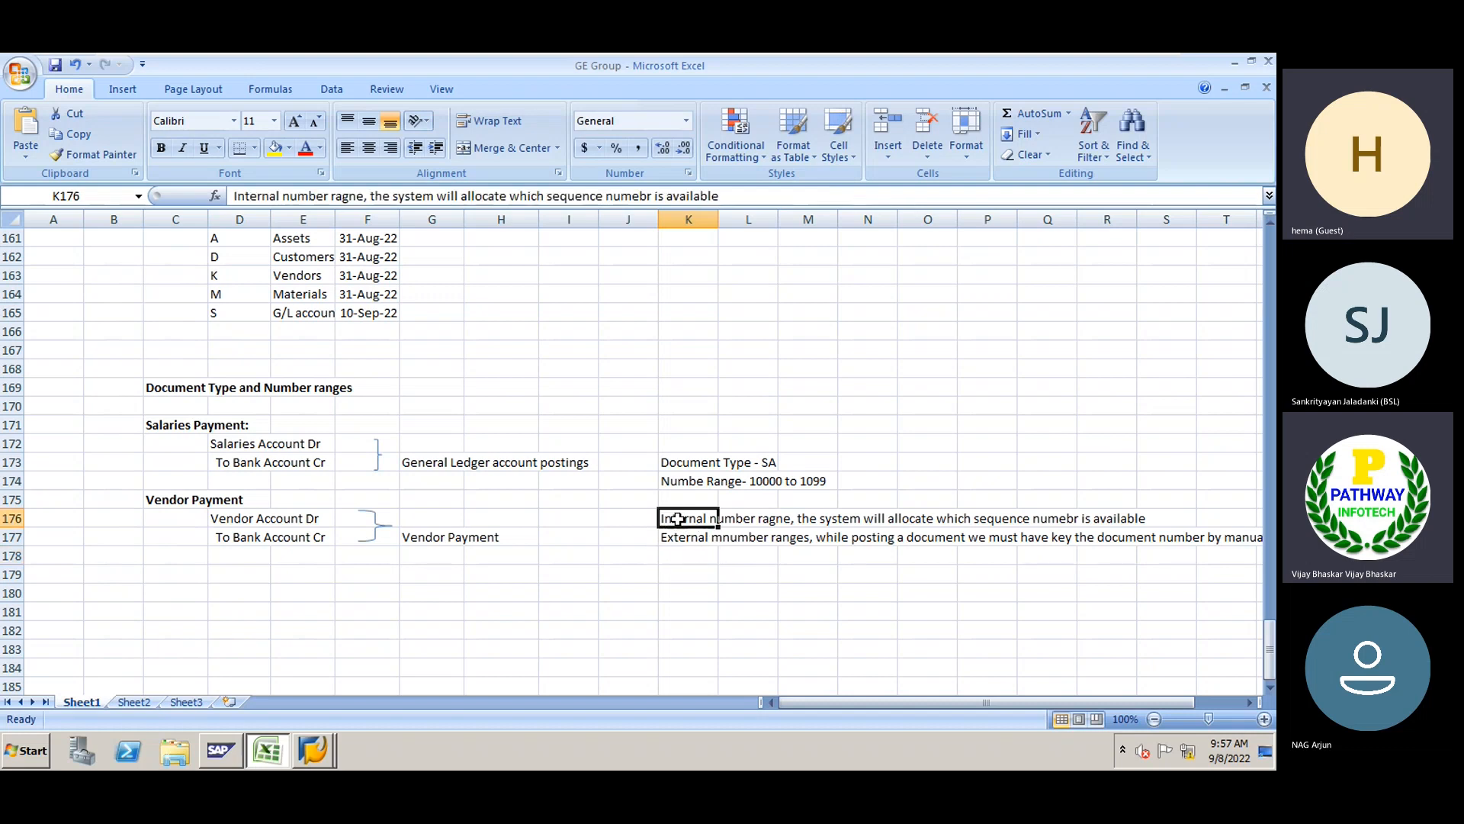
{"action": "left_click", "coordinate": [675, 537]}
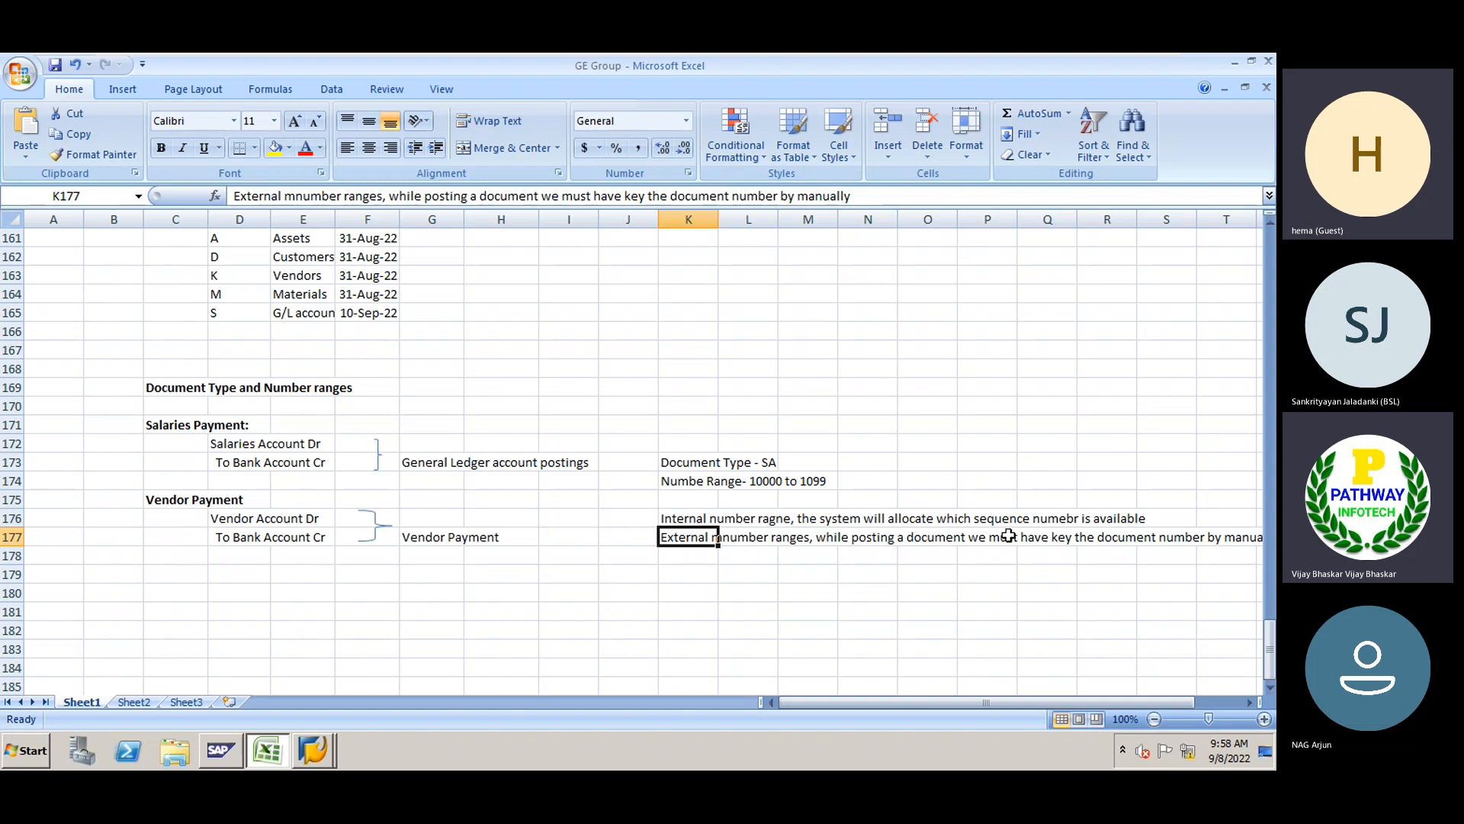
{"action": "left_click", "coordinate": [1044, 523]}
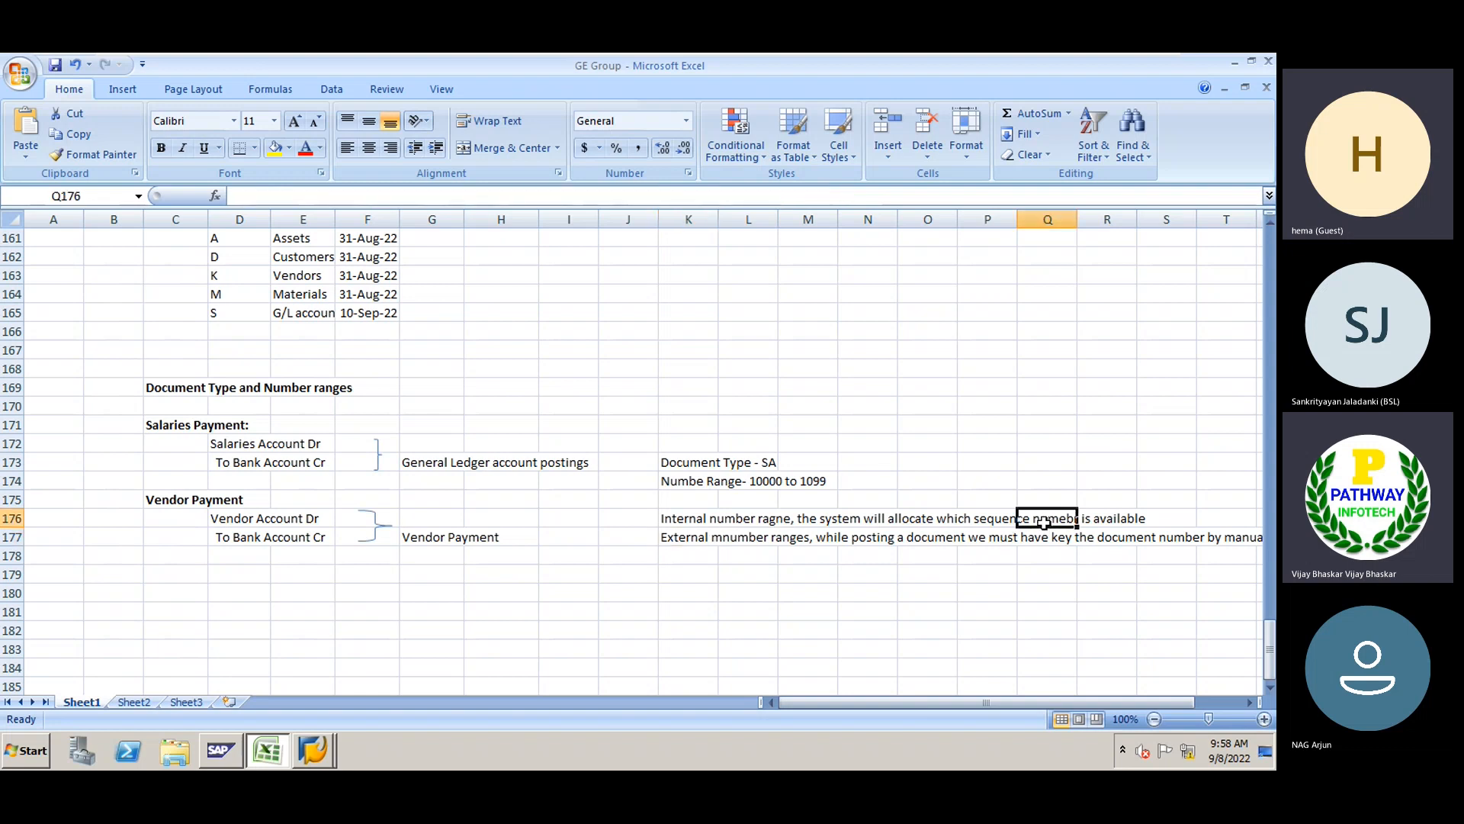
{"action": "left_click", "coordinate": [674, 518]}
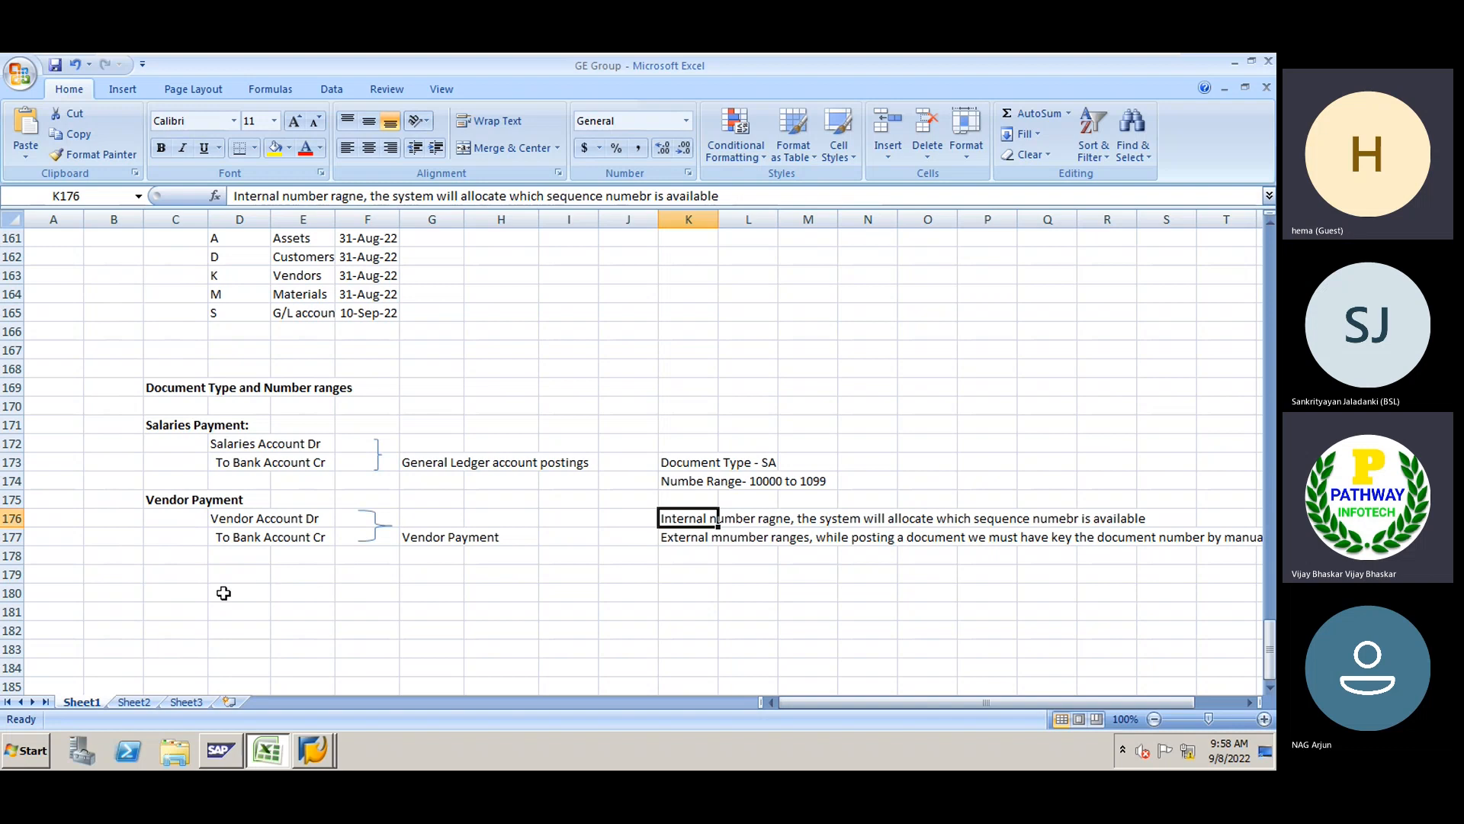
Enter "Note: Document types are the voucher number for the SAP documdent" in cell C180, below the vendor payment entries
{"action": "left_click", "coordinate": [168, 601]}
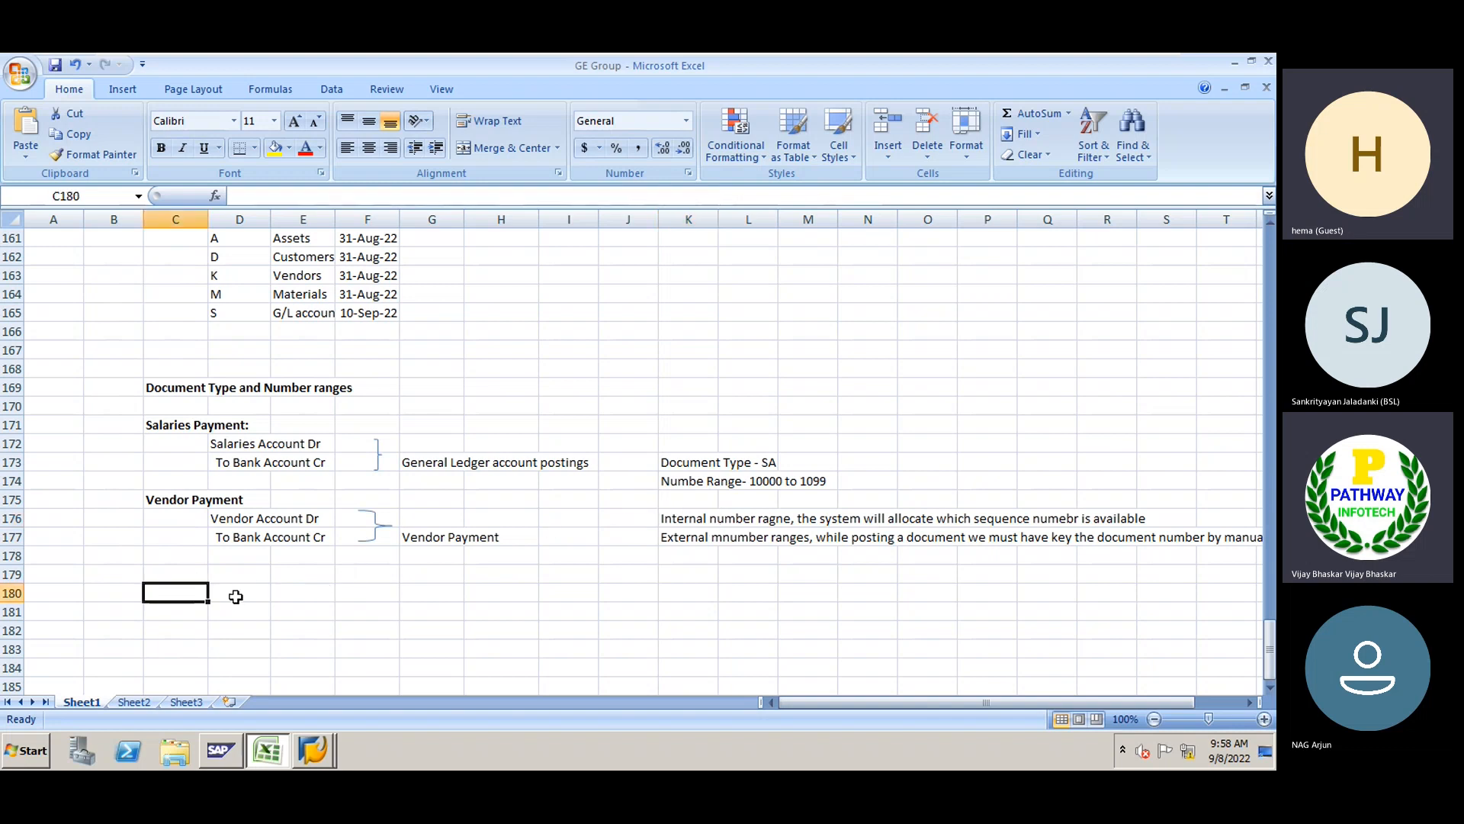
{"action": "type", "text": "Note:"}
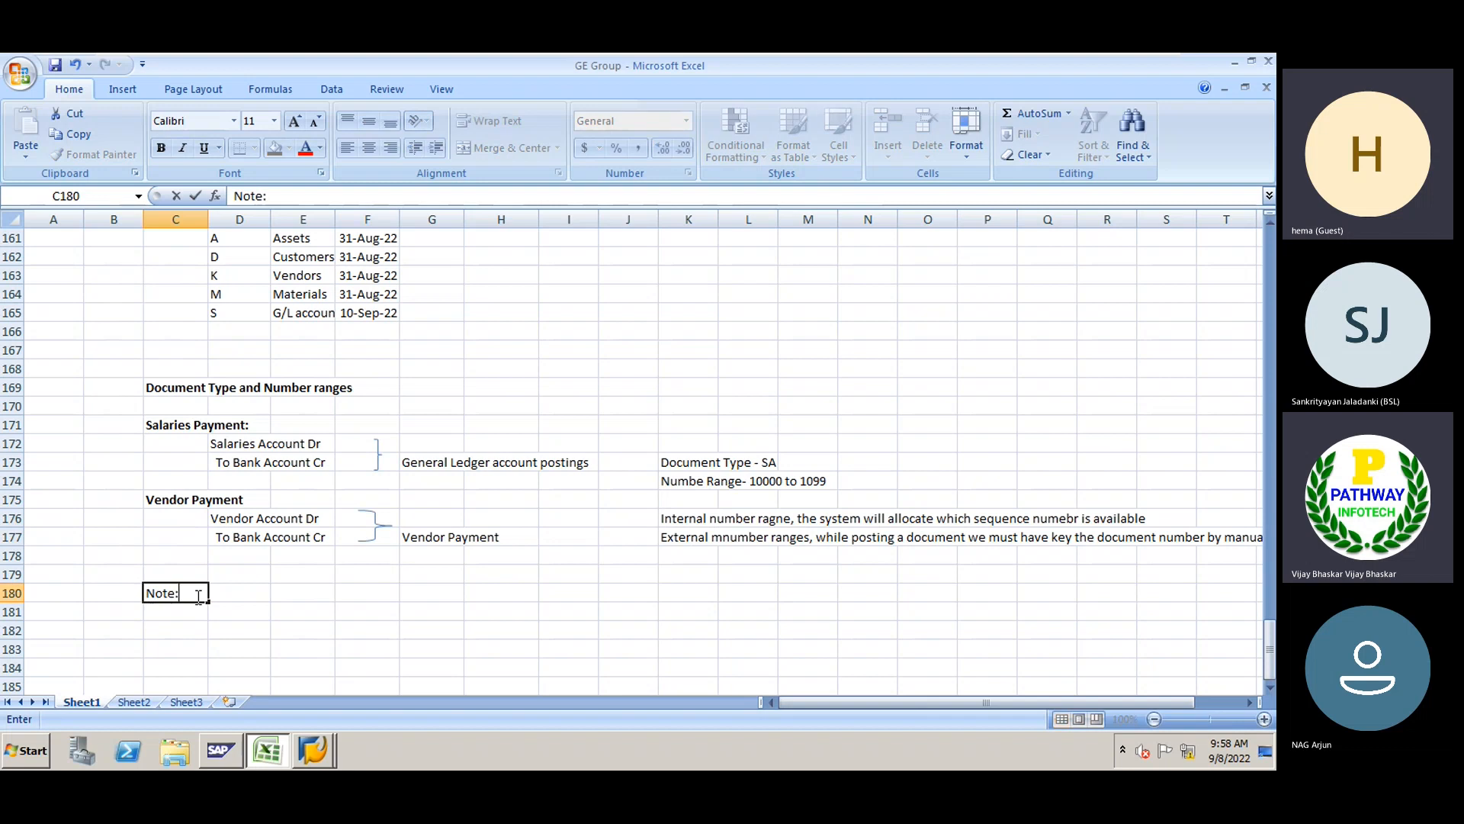
{"action": "type", "text": " Document tyo"}
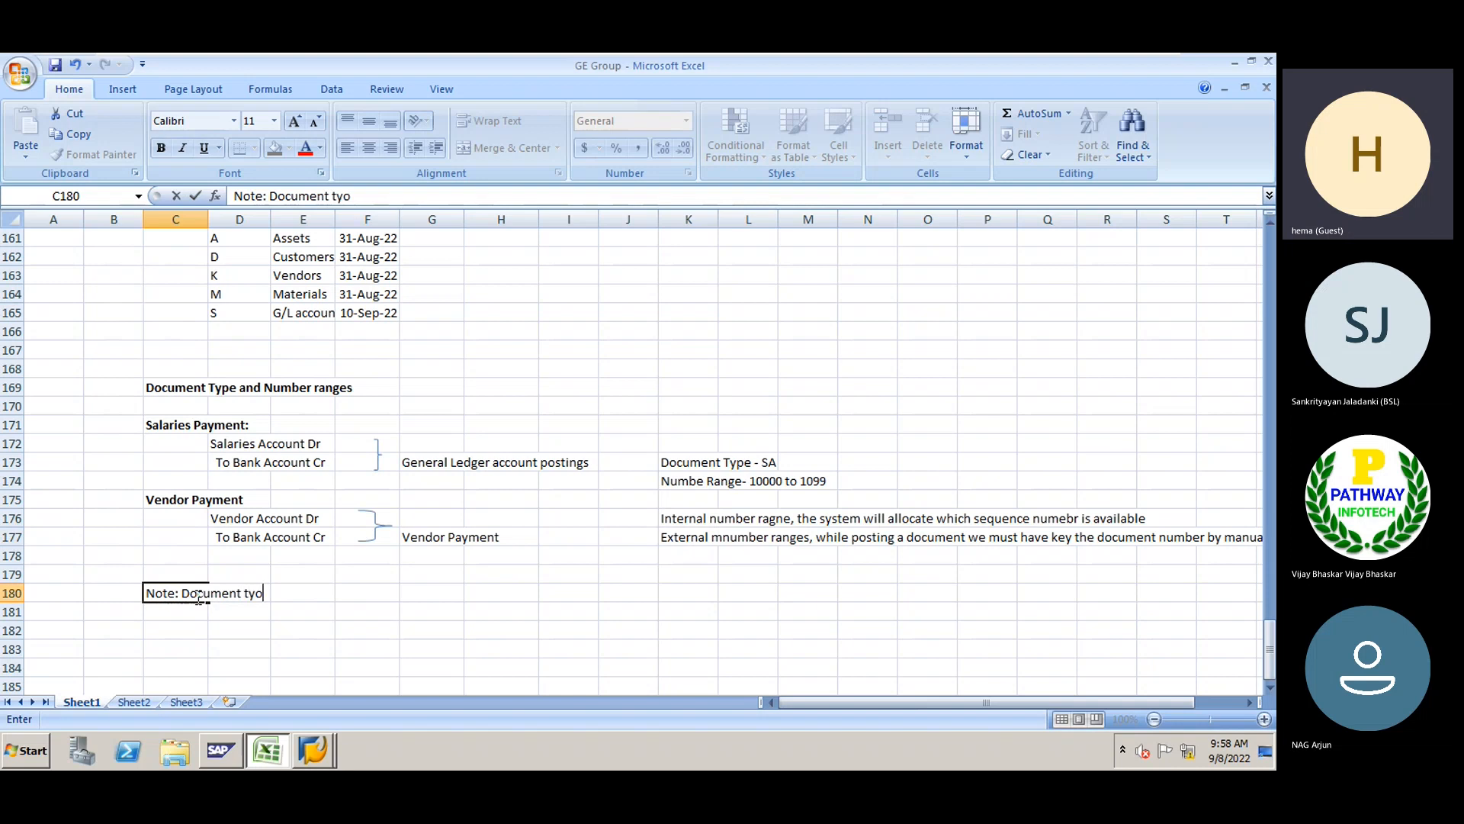
{"action": "type", "text": "es"}
{"action": "key", "text": "BackSpace"}
{"action": "key", "text": "BackSpace"}
{"action": "key", "text": "BackSpace"}
{"action": "type", "text": "pes are"}
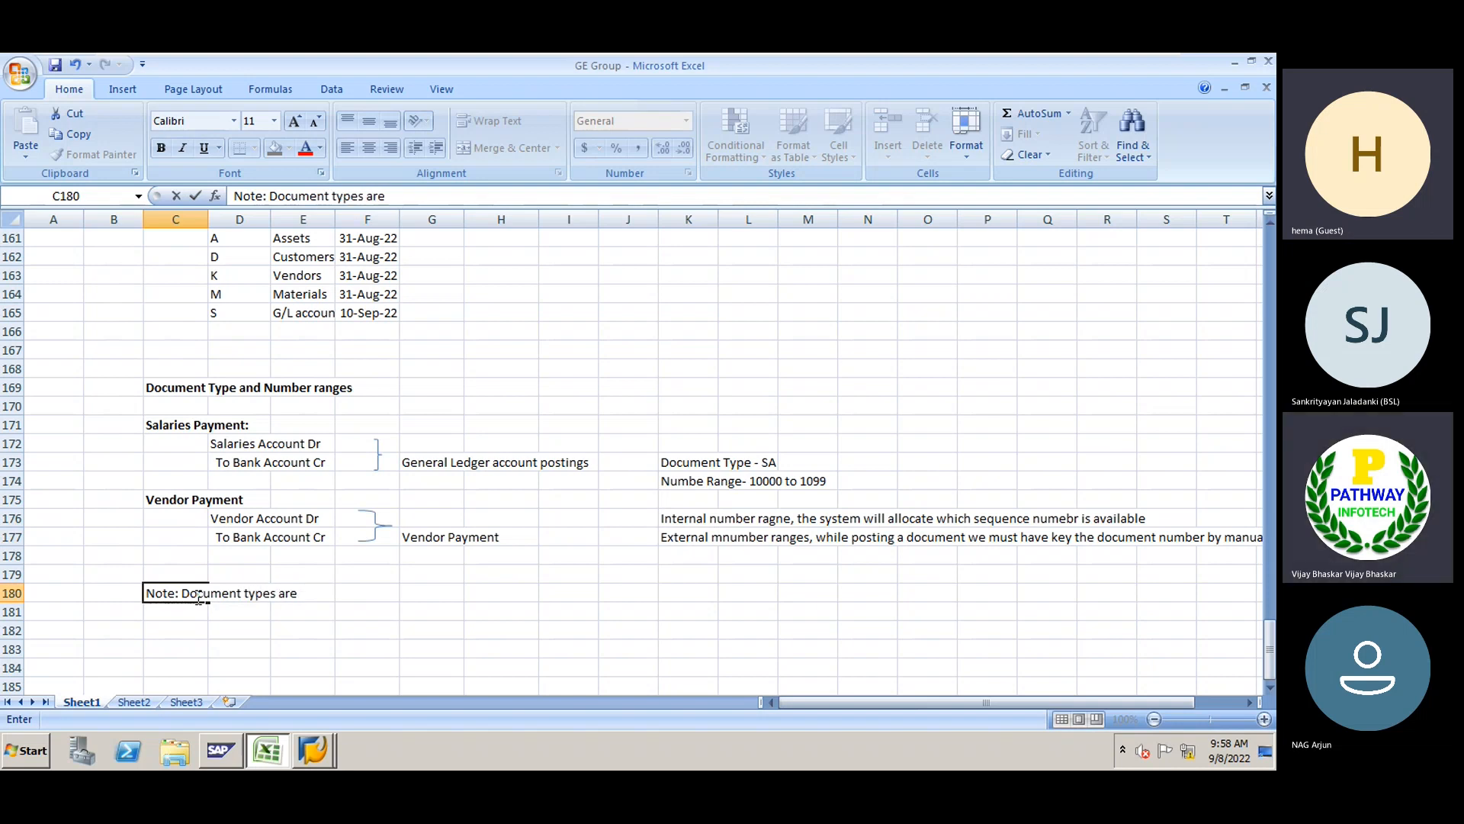
{"action": "type", "text": " the "}
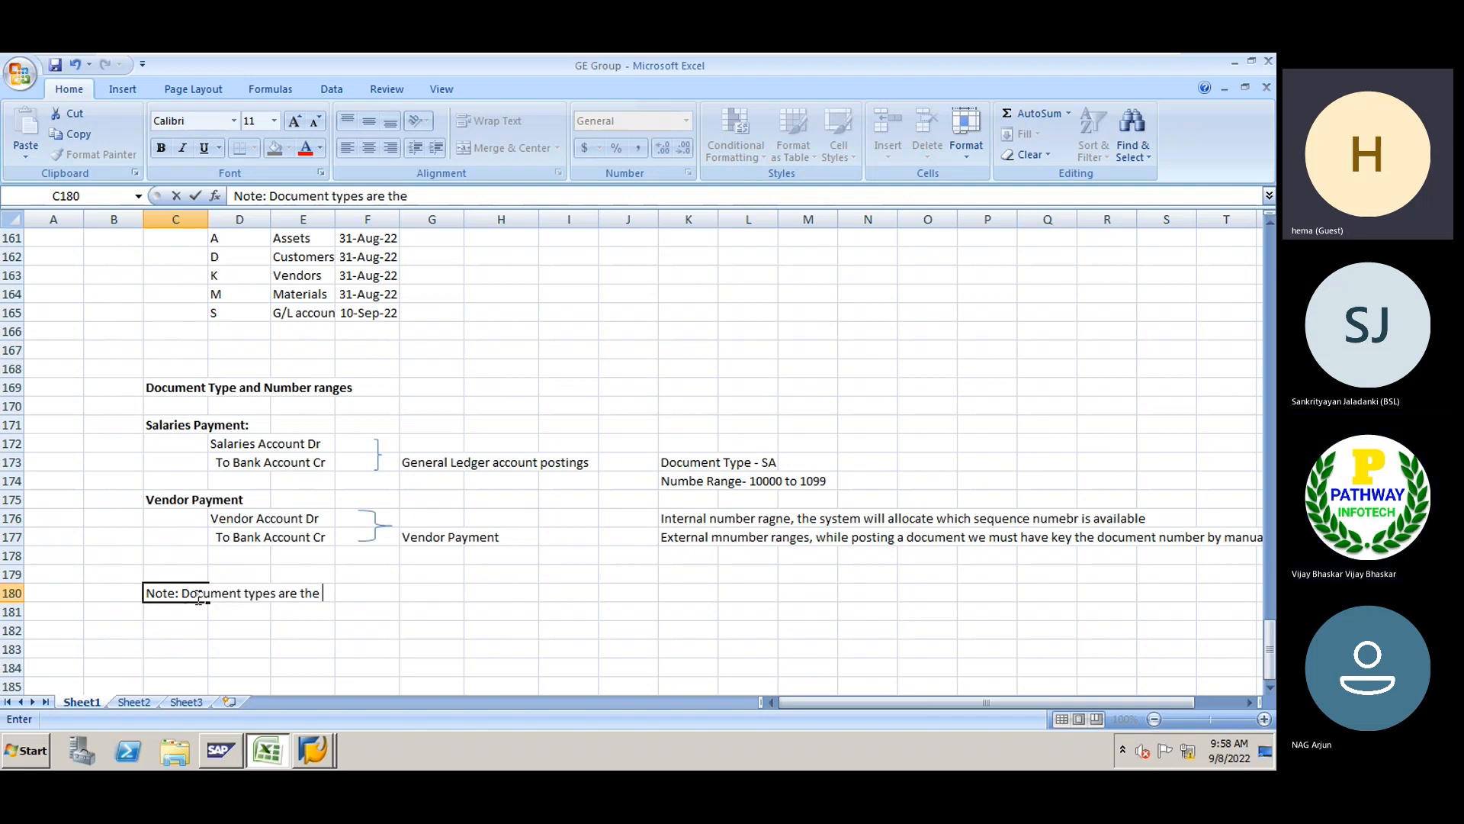
{"action": "type", "text": "vou"}
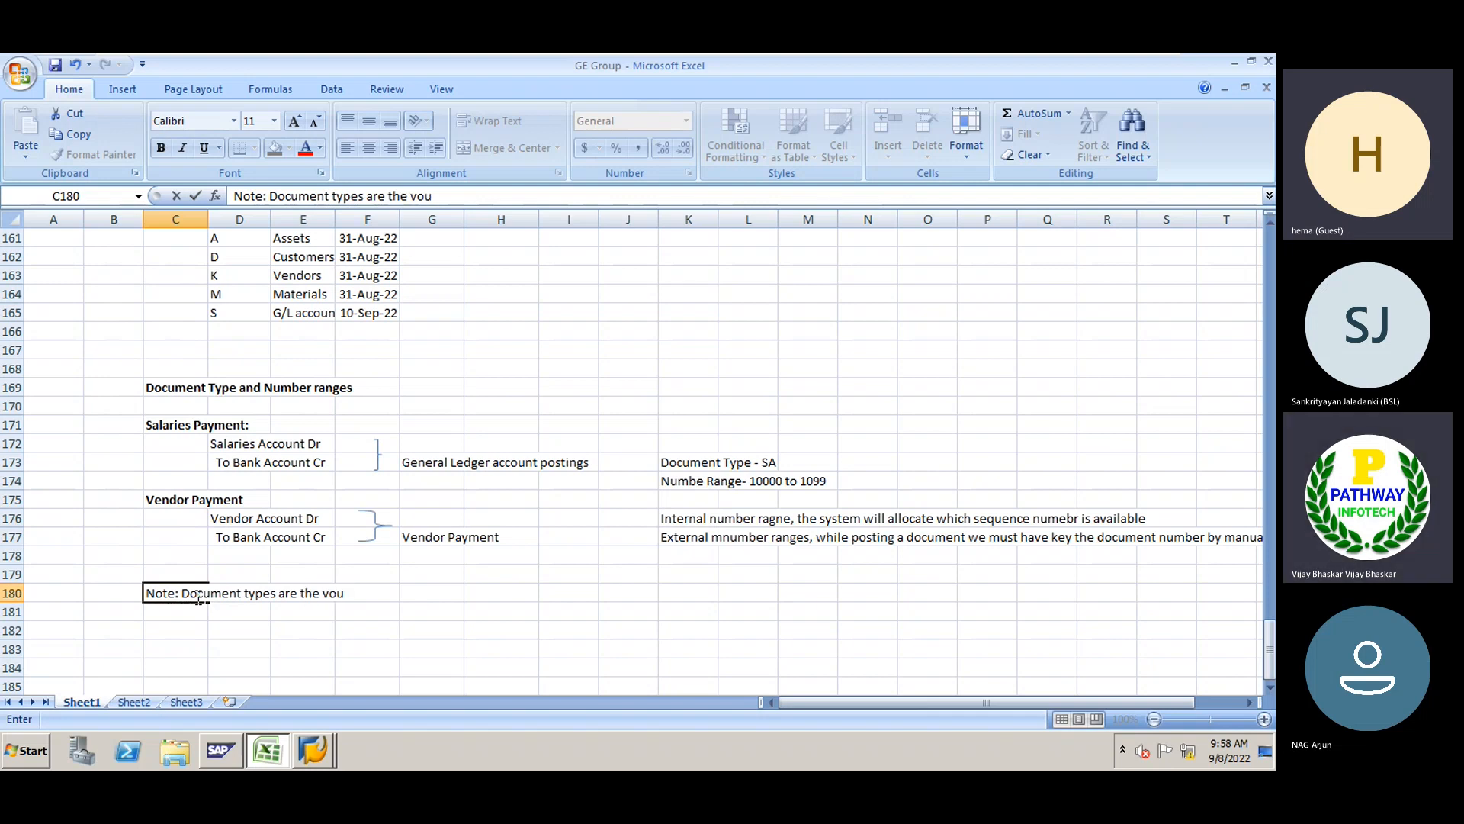
{"action": "type", "text": "cher number"}
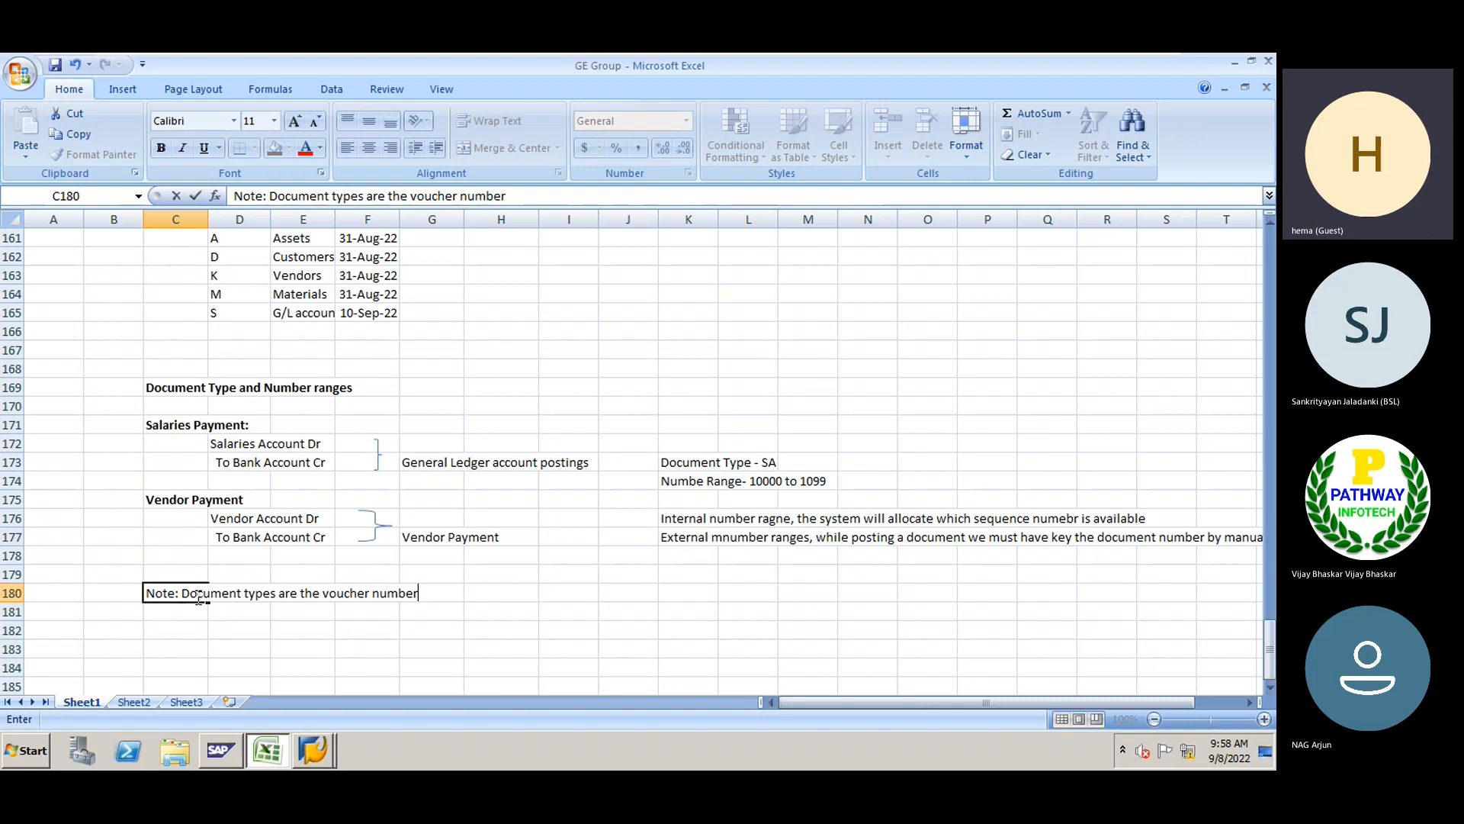
{"action": "type", "text": " for the SAP dic"}
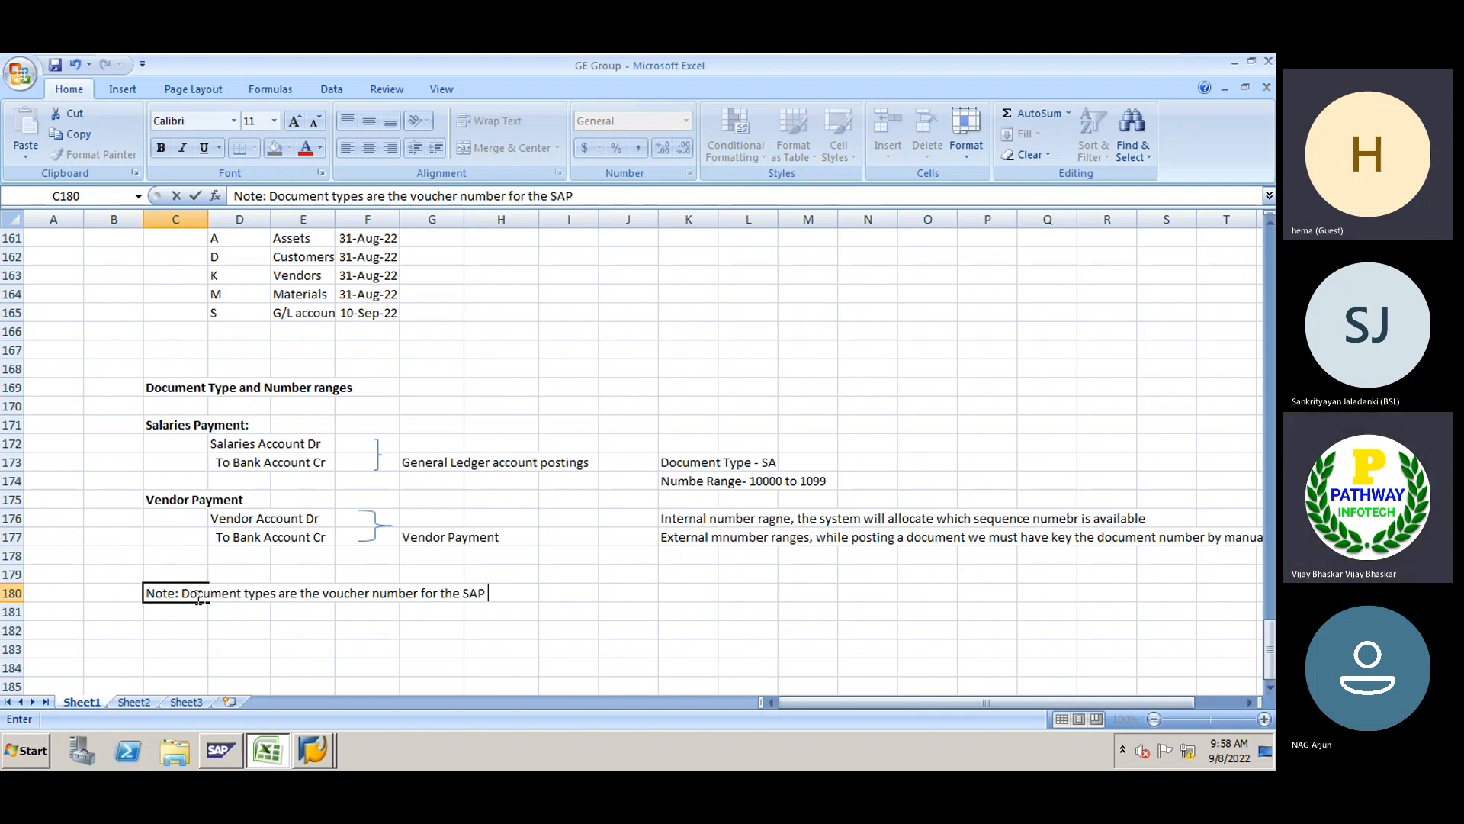
{"action": "key", "text": "BackSpace"}
{"action": "key", "text": "BackSpace"}
{"action": "type", "text": "ocumdent"}
{"action": "key", "text": "Return"}
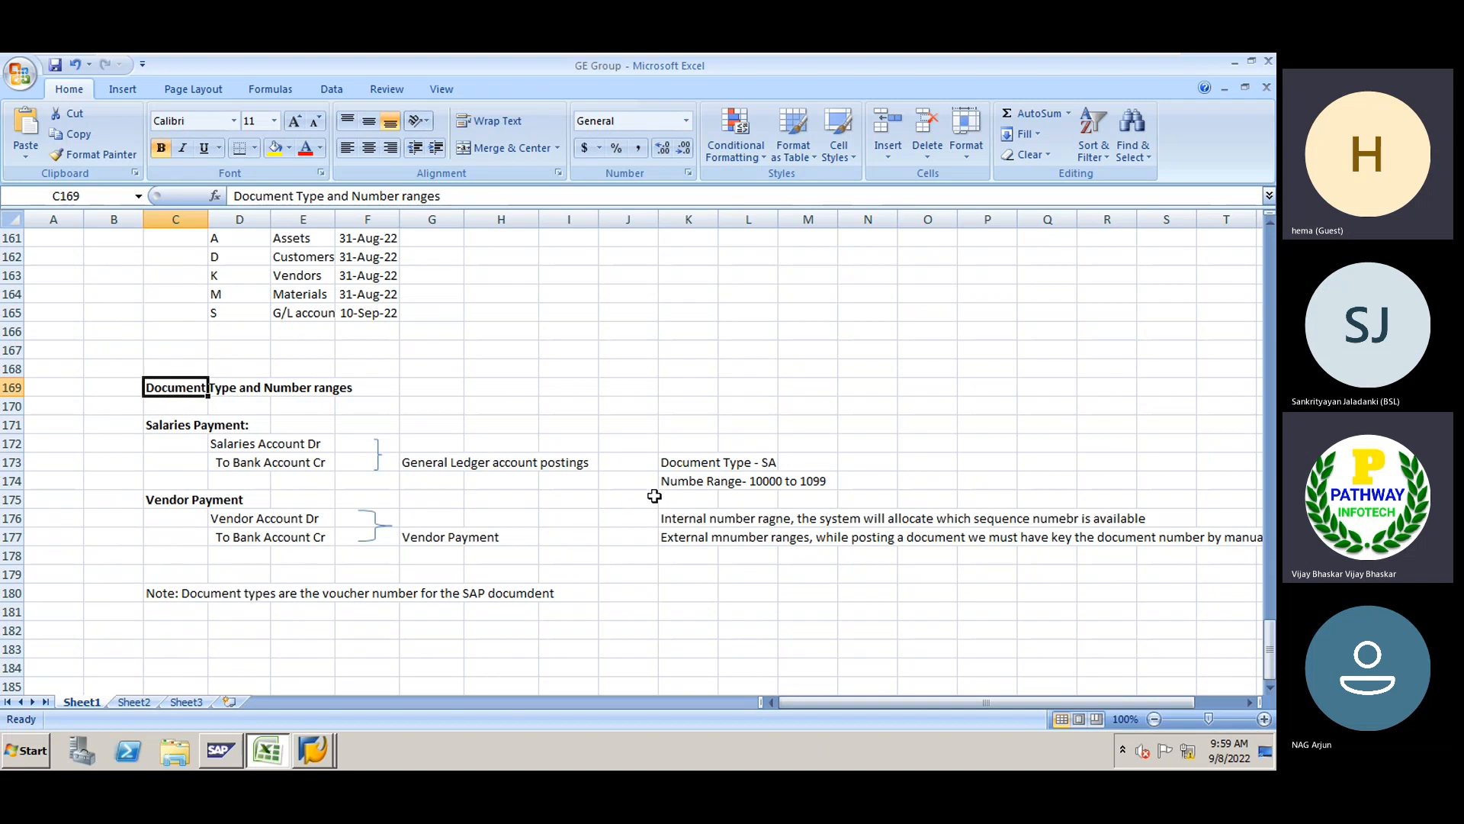
Make the document type and number range lines in K173:K174 bold
{"action": "left_click_drag", "start_coordinate": [677, 462], "coordinate": [678, 477]}
{"action": "key", "text": "ctrl+b"}
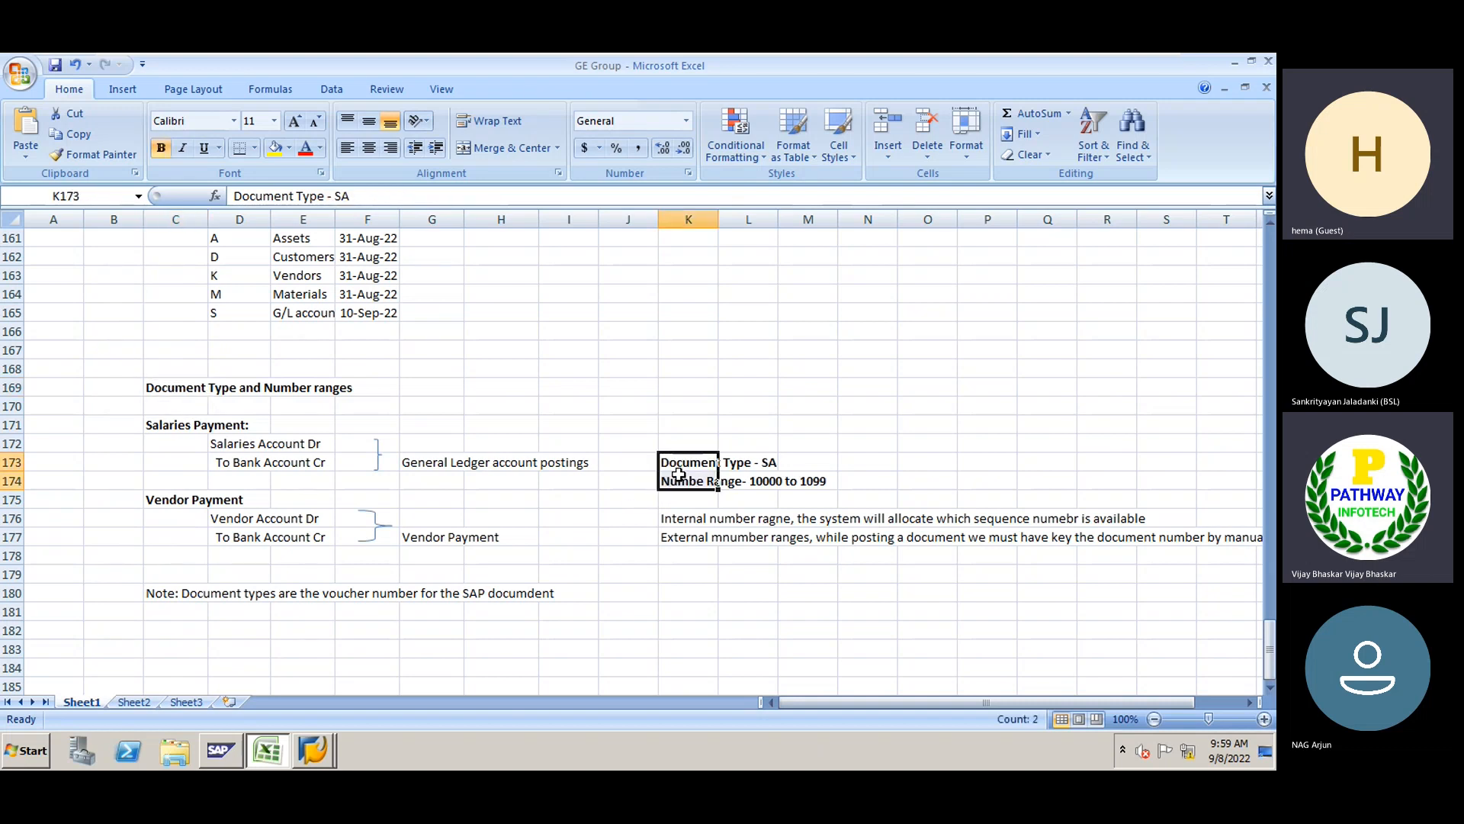
{"action": "left_click", "coordinate": [674, 523]}
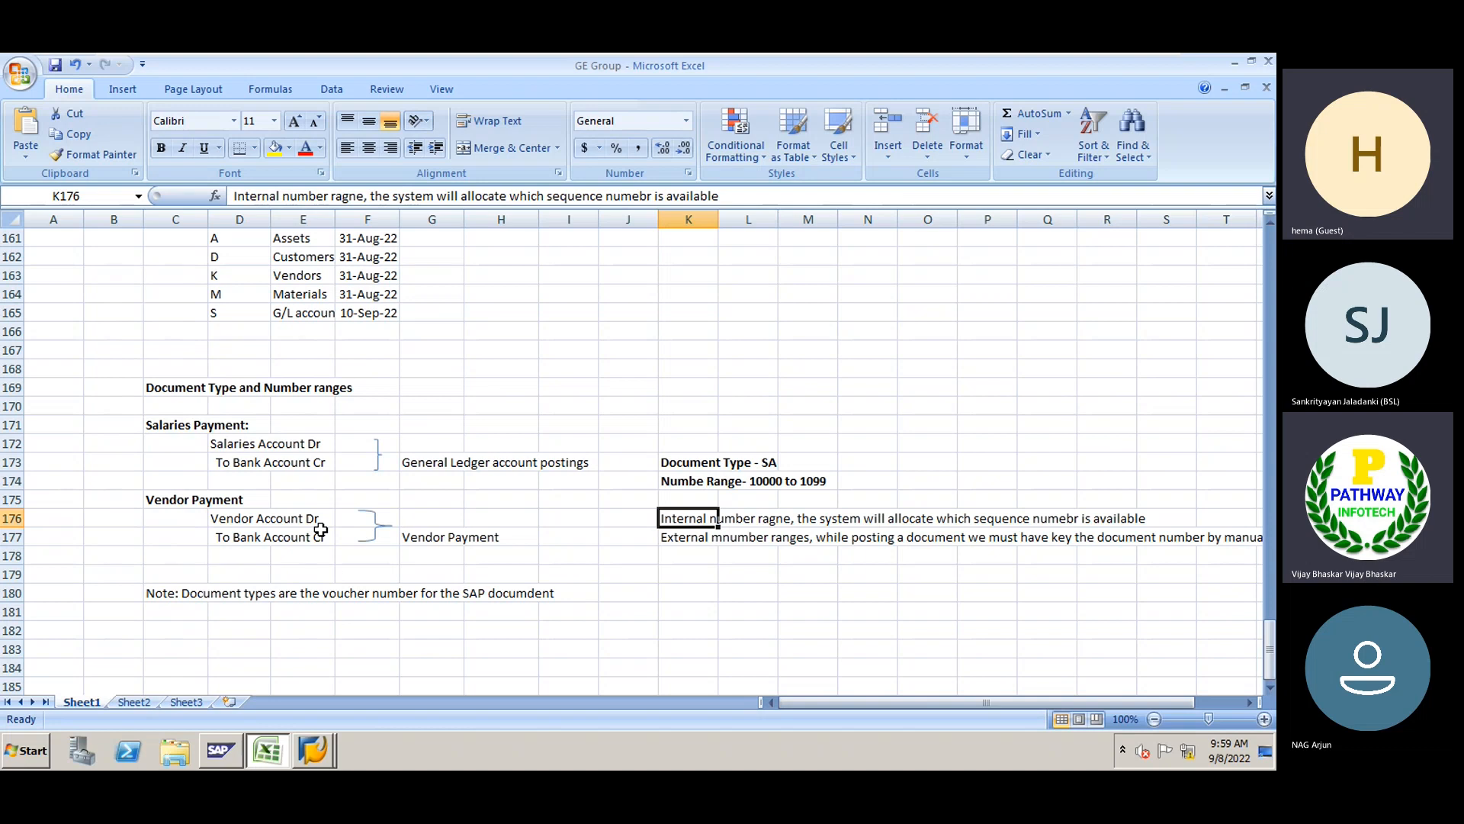
Switch to the SAP Display IMG window and open the Define Document Number Ranges activity
{"action": "left_click", "coordinate": [323, 748]}
{"action": "left_click", "coordinate": [311, 717]}
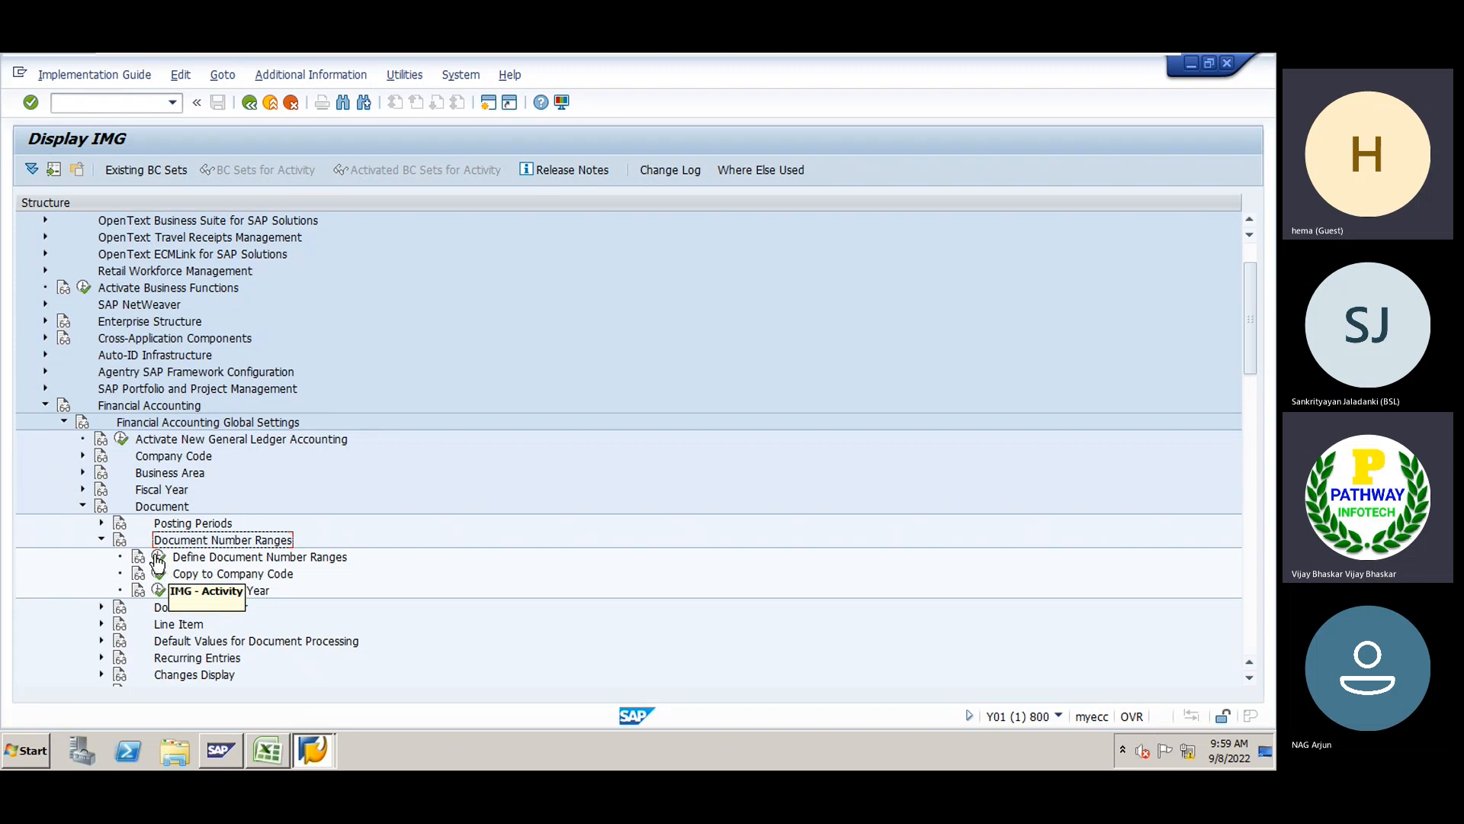
{"action": "left_click", "coordinate": [159, 557]}
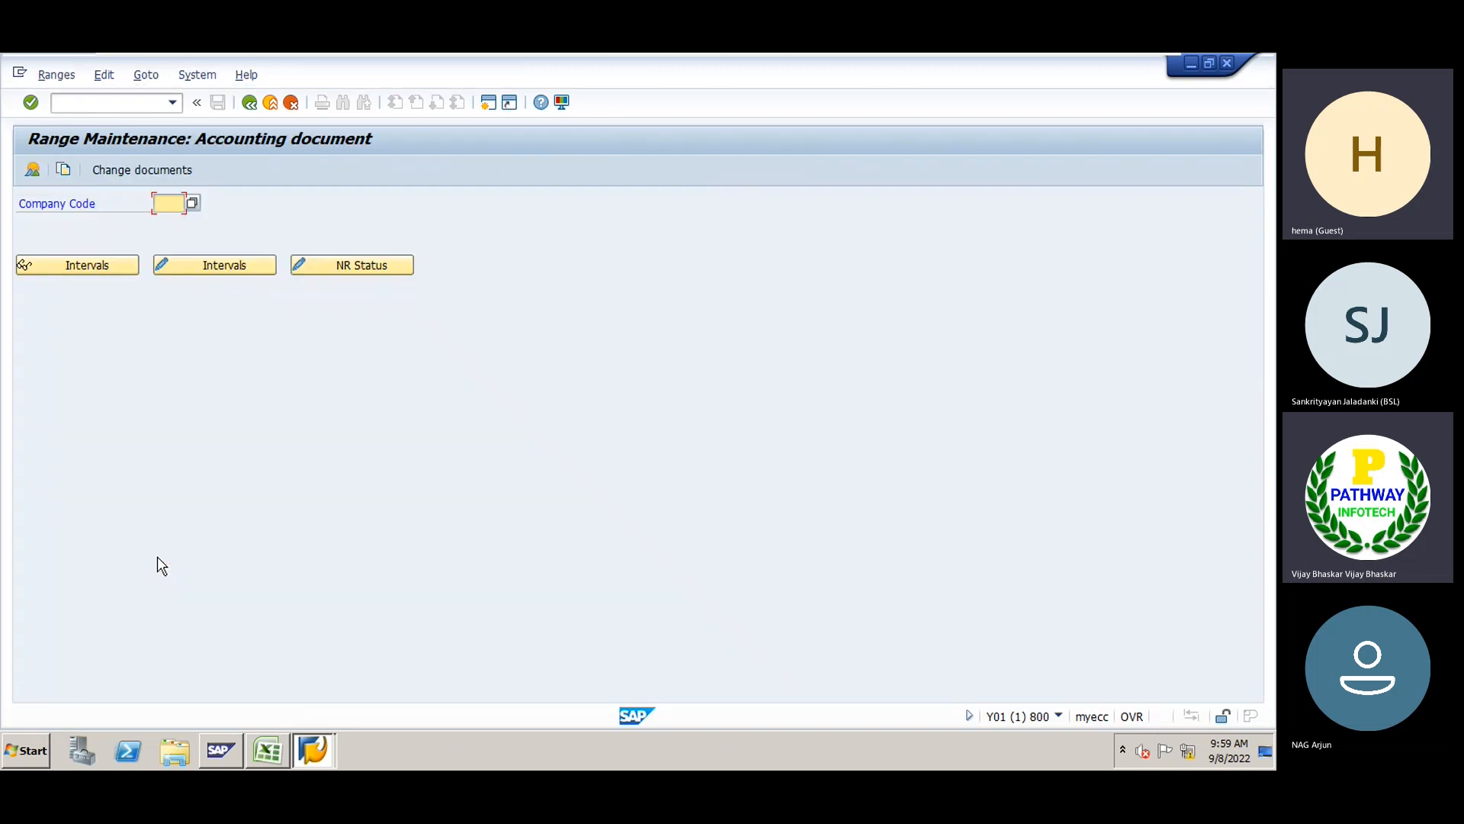
Leave the number range maintenance and the IMG, and open the Document Types overview through its transaction code
{"action": "left_click", "coordinate": [249, 110]}
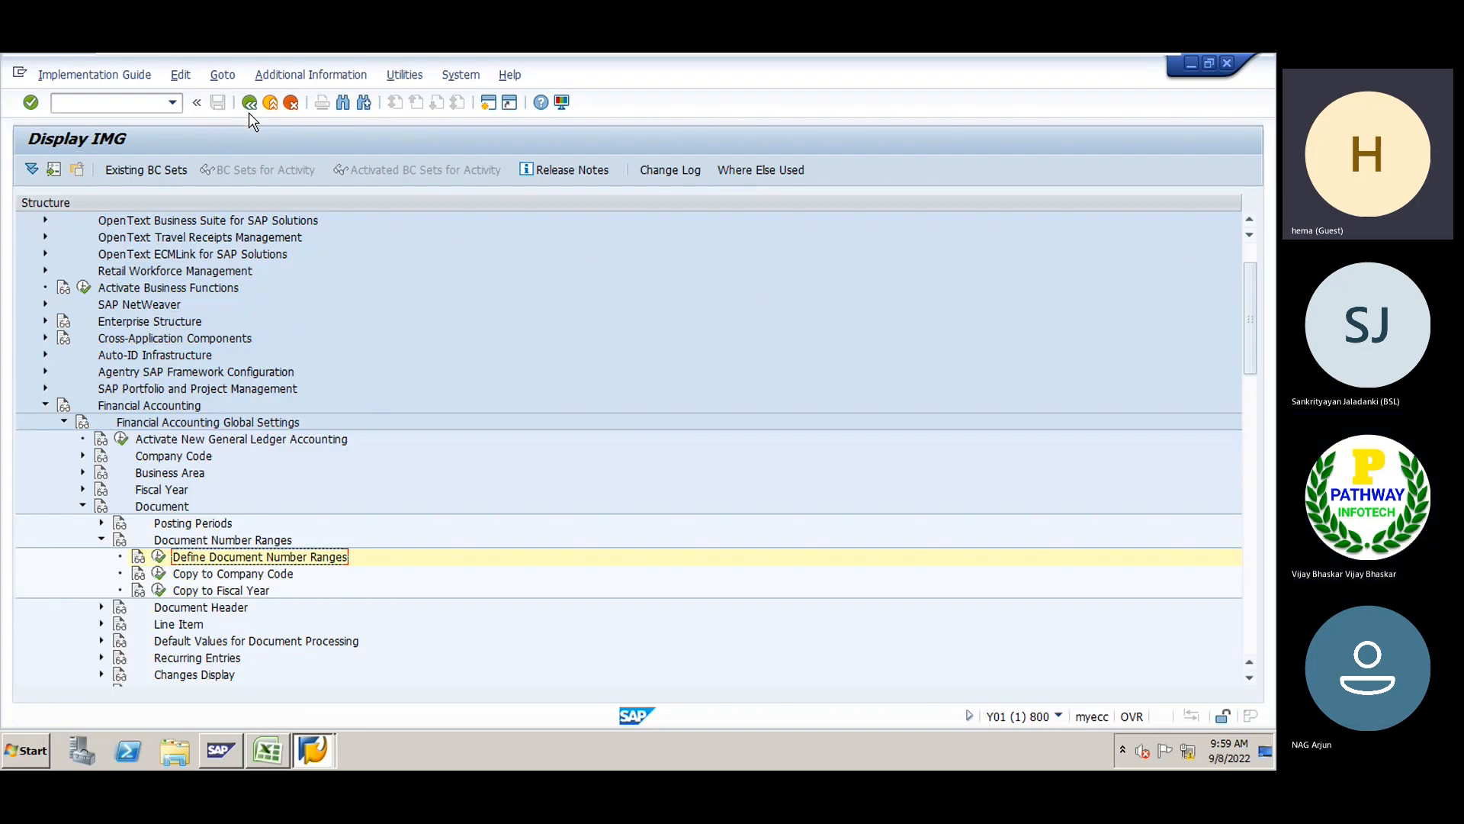
{"action": "left_click", "coordinate": [118, 106]}
{"action": "type", "text": "/n"}
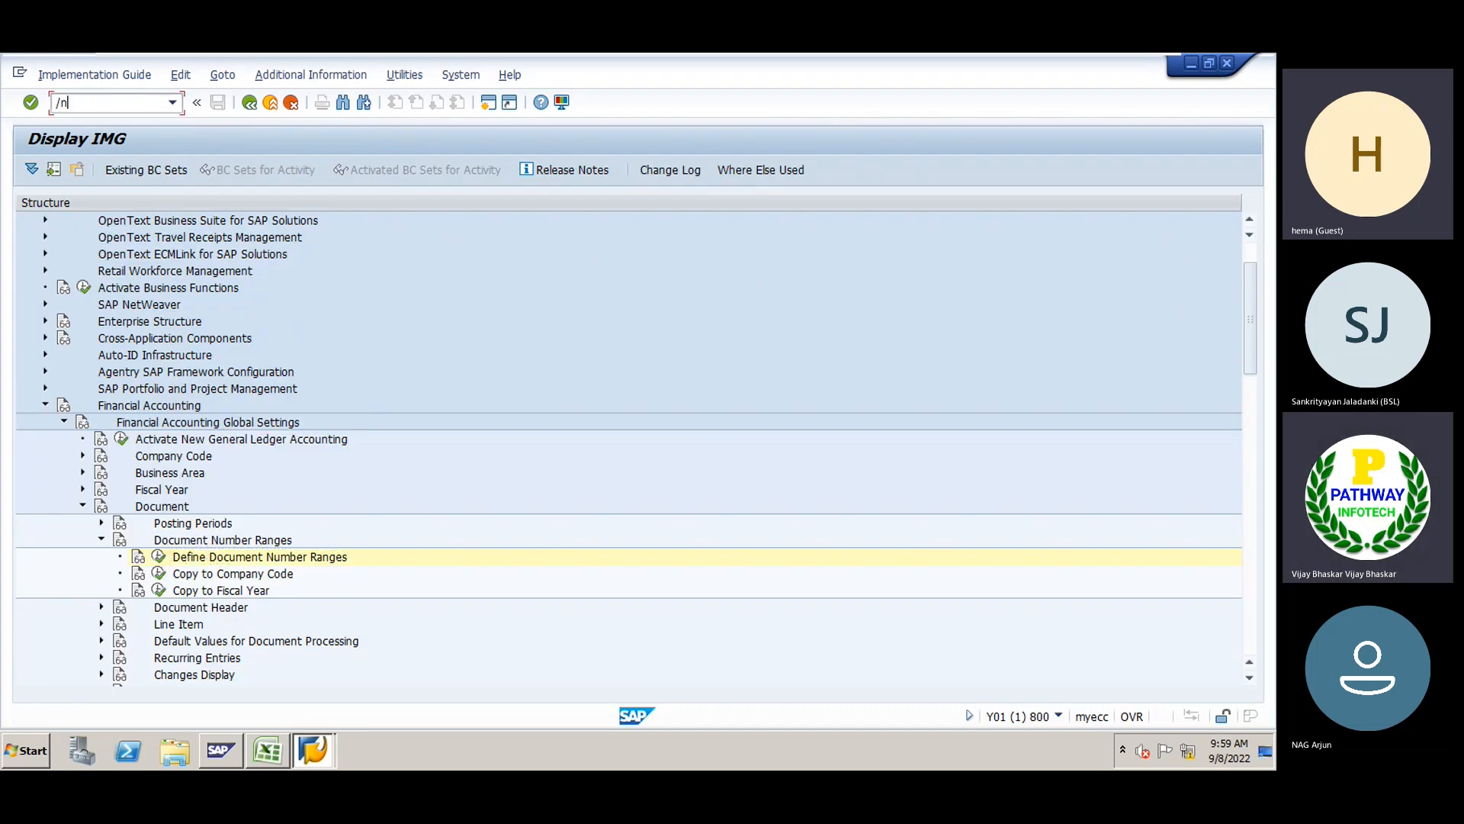
{"action": "type", "text": "fbn1"}
{"action": "key", "text": "Return"}
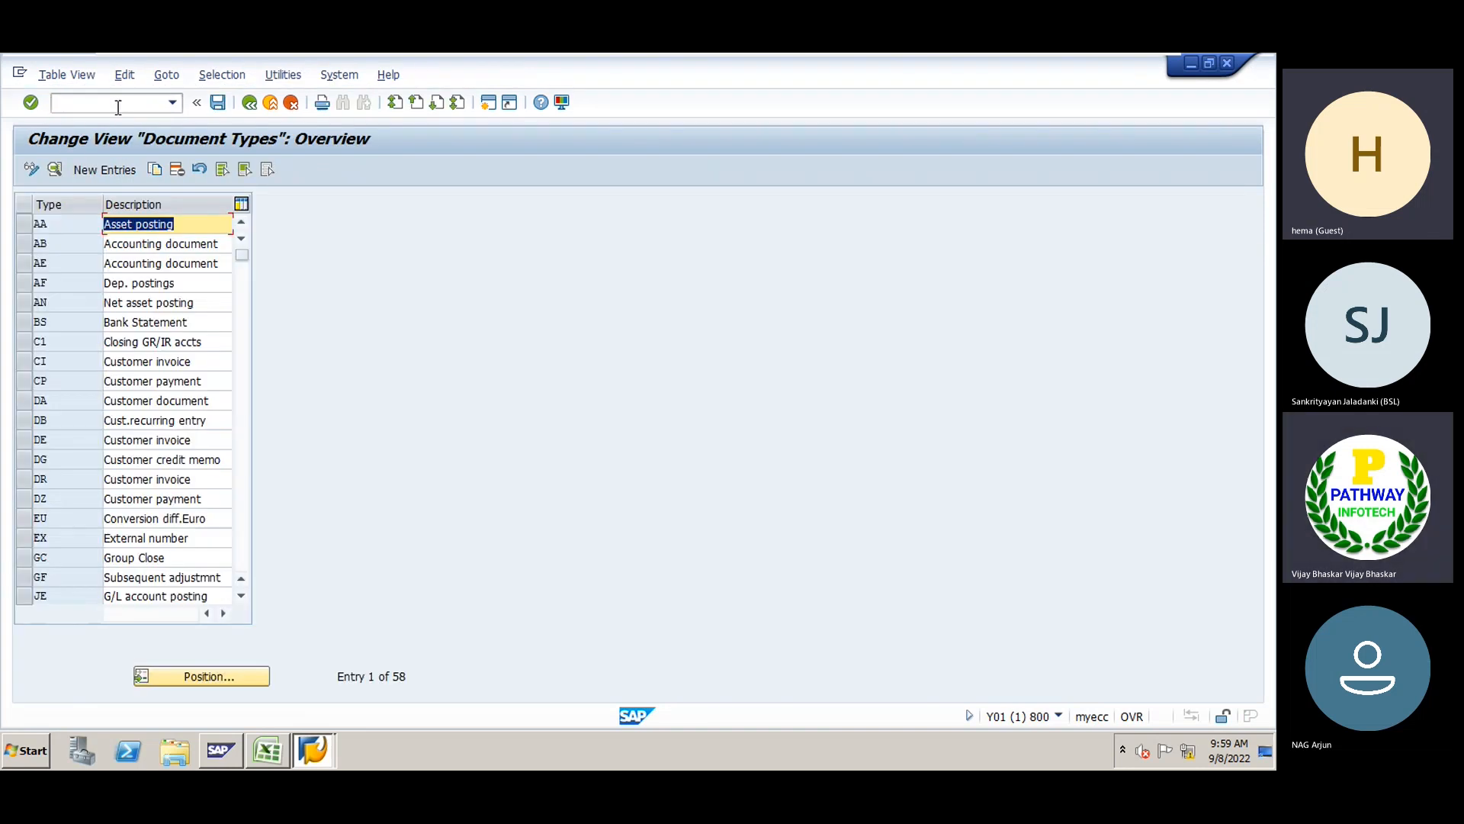
Look through the list of document types and their descriptions, from the asset posting types to the Z types
{"action": "left_click", "coordinate": [76, 239]}
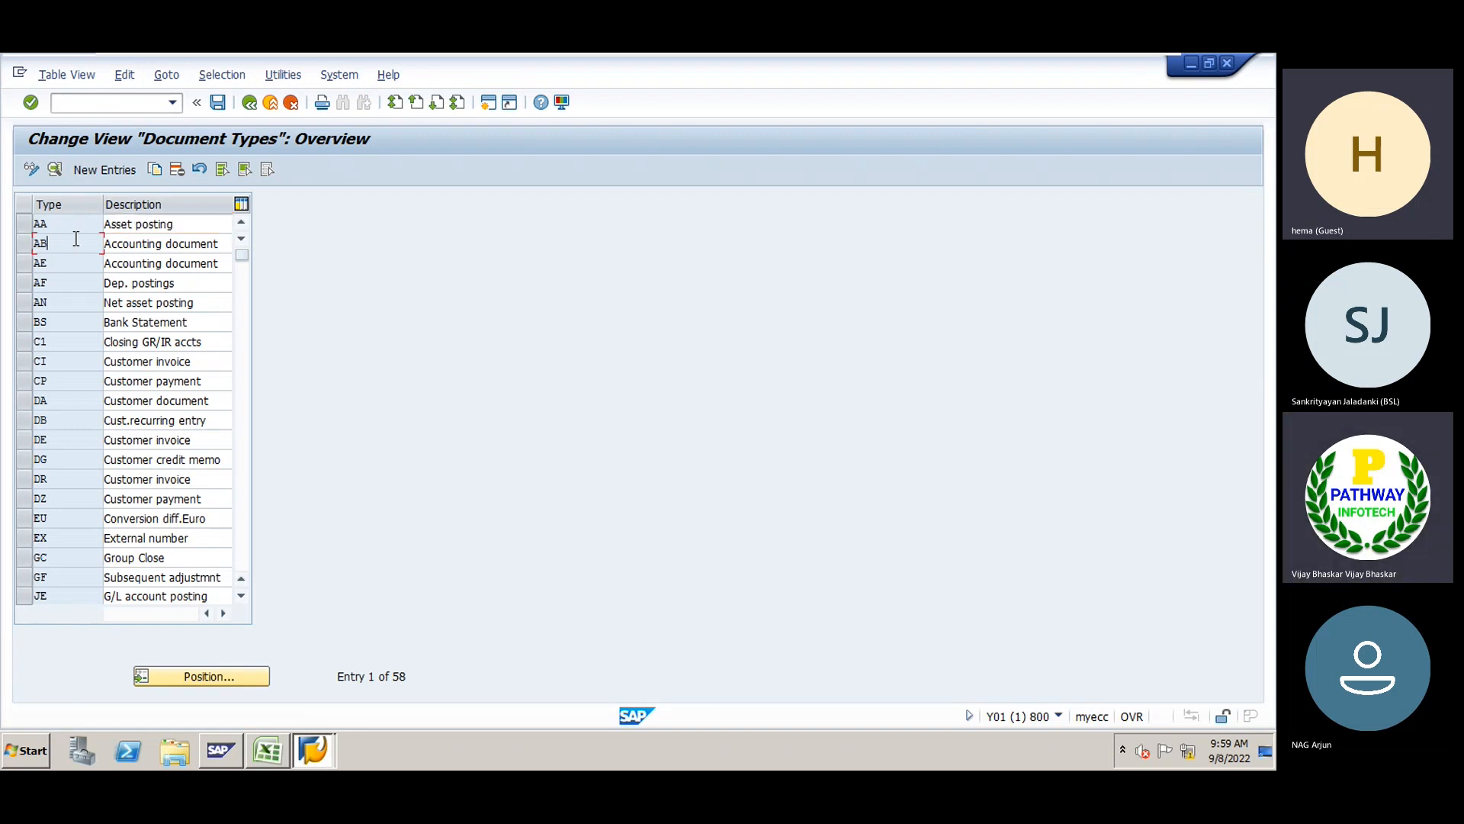
{"action": "left_click", "coordinate": [391, 677]}
{"action": "left_click", "coordinate": [25, 441]}
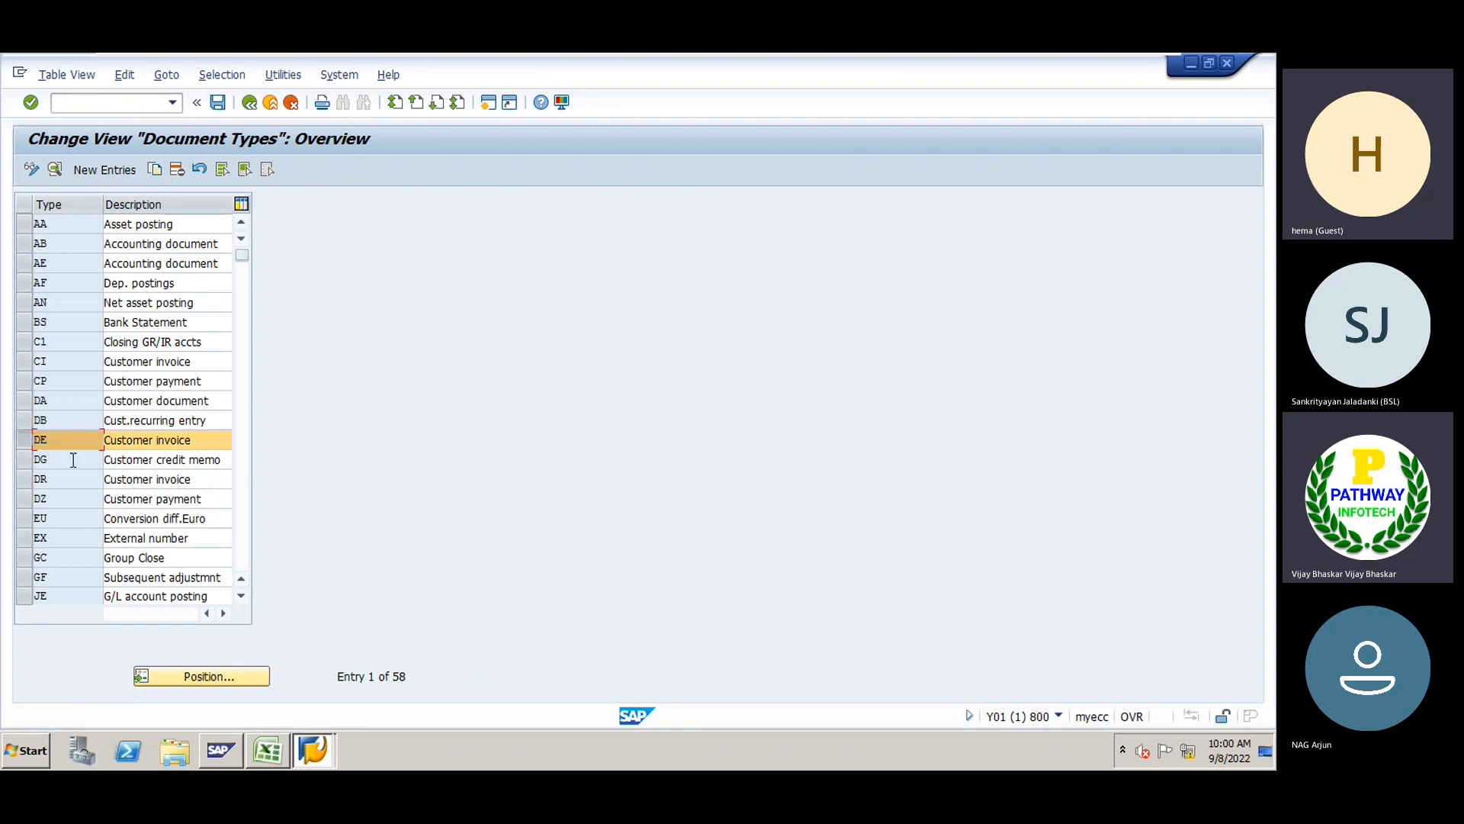
{"action": "left_click", "coordinate": [29, 438]}
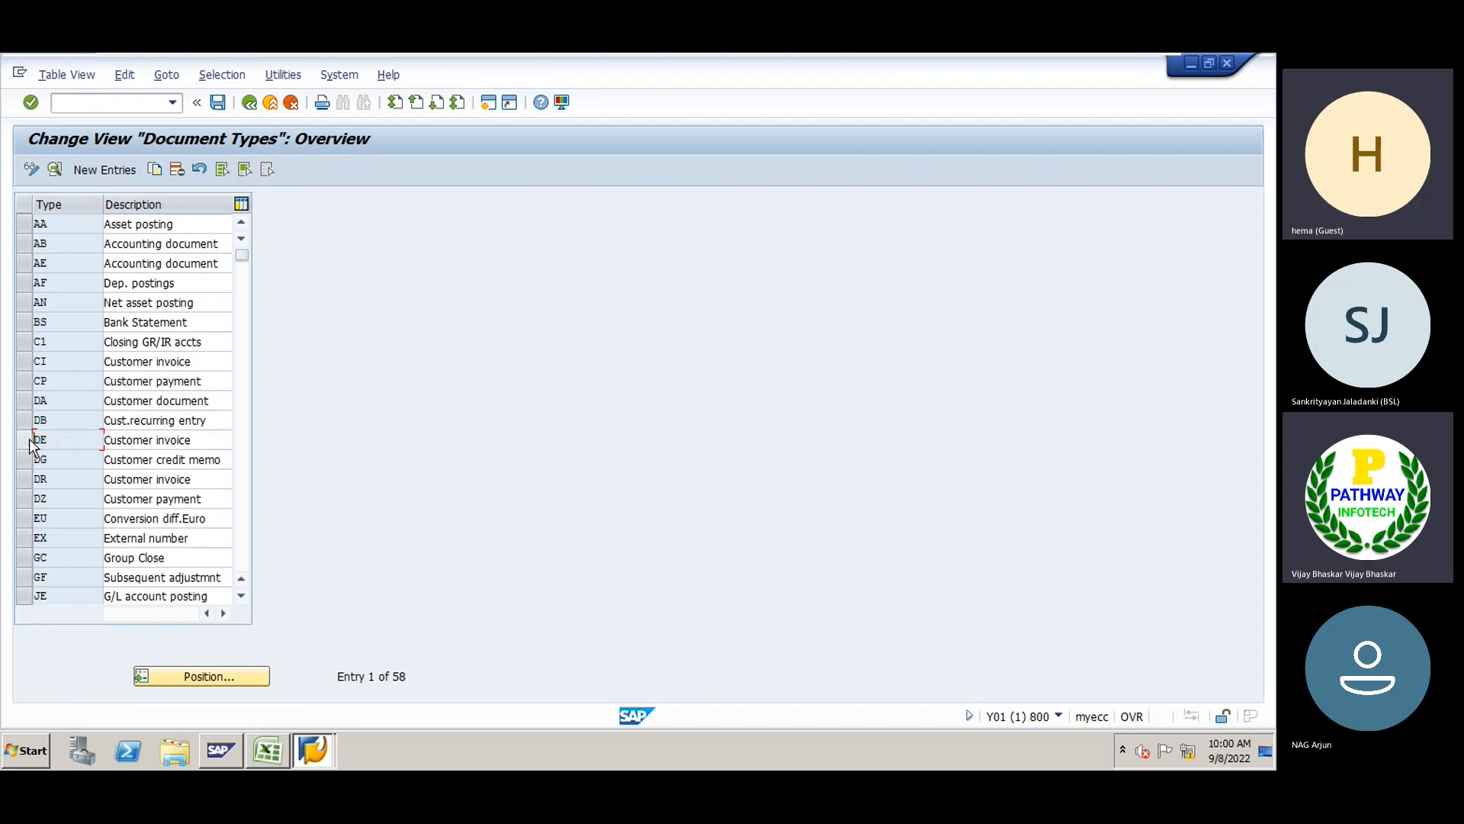
{"action": "left_click_drag", "start_coordinate": [242, 264], "coordinate": [253, 561]}
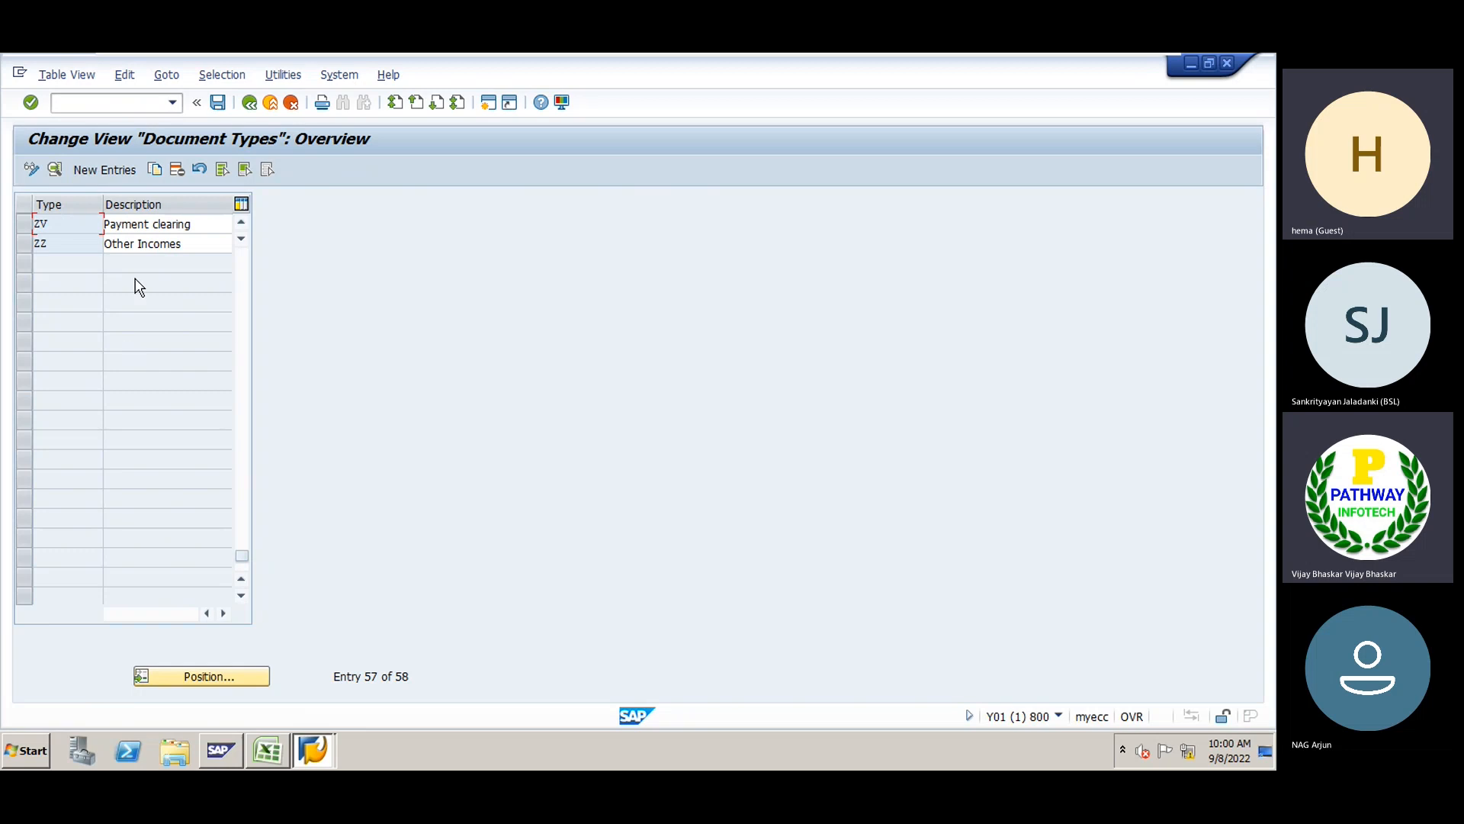
{"action": "left_click", "coordinate": [241, 222]}
{"action": "left_click", "coordinate": [241, 223]}
{"action": "left_click", "coordinate": [242, 223]}
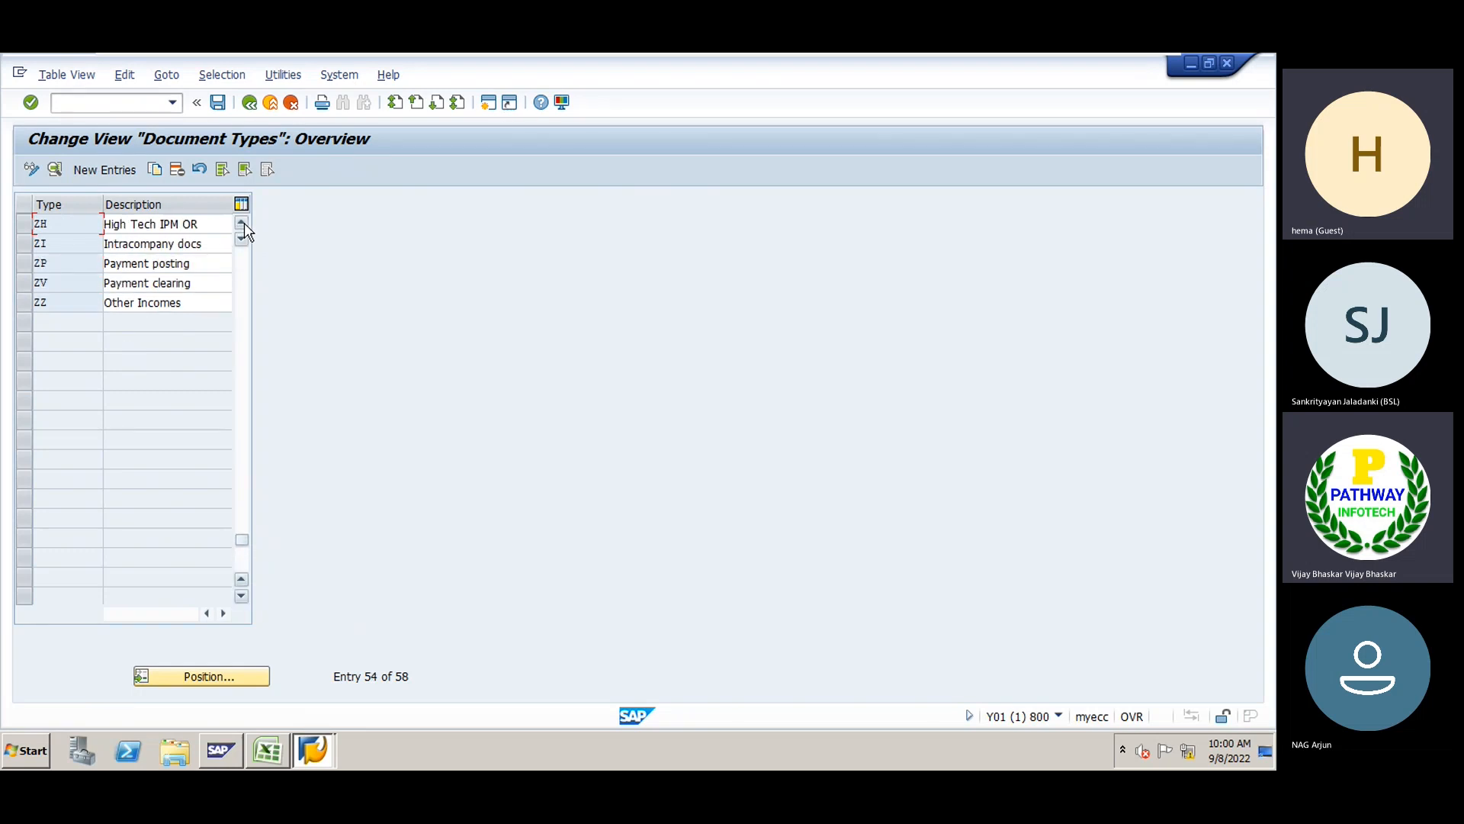
{"action": "left_click", "coordinate": [243, 223]}
{"action": "left_click", "coordinate": [242, 223]}
{"action": "left_click", "coordinate": [243, 222]}
{"action": "left_click", "coordinate": [242, 222]}
{"action": "left_click", "coordinate": [242, 222]}
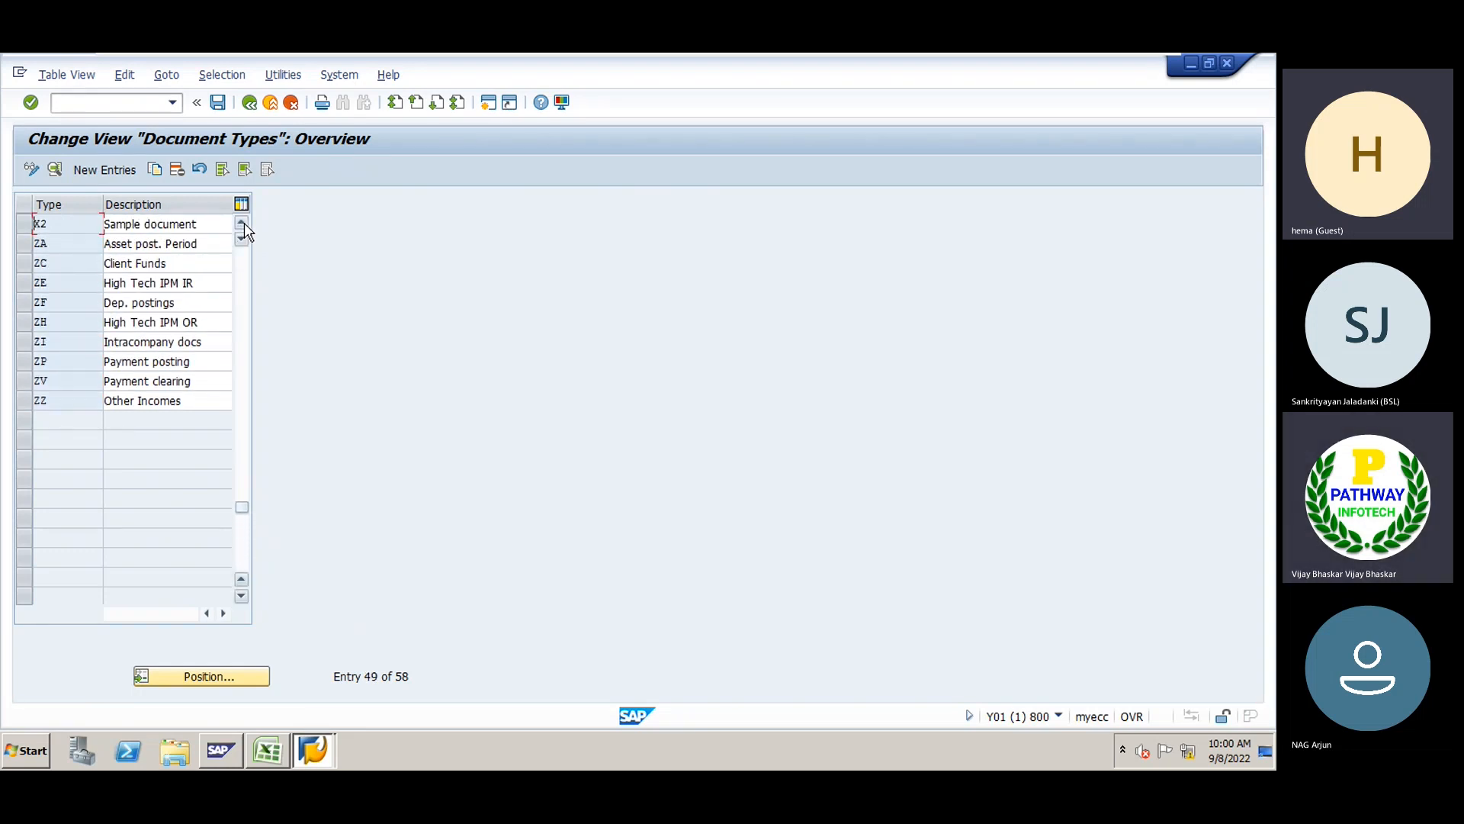
{"action": "left_click", "coordinate": [243, 223]}
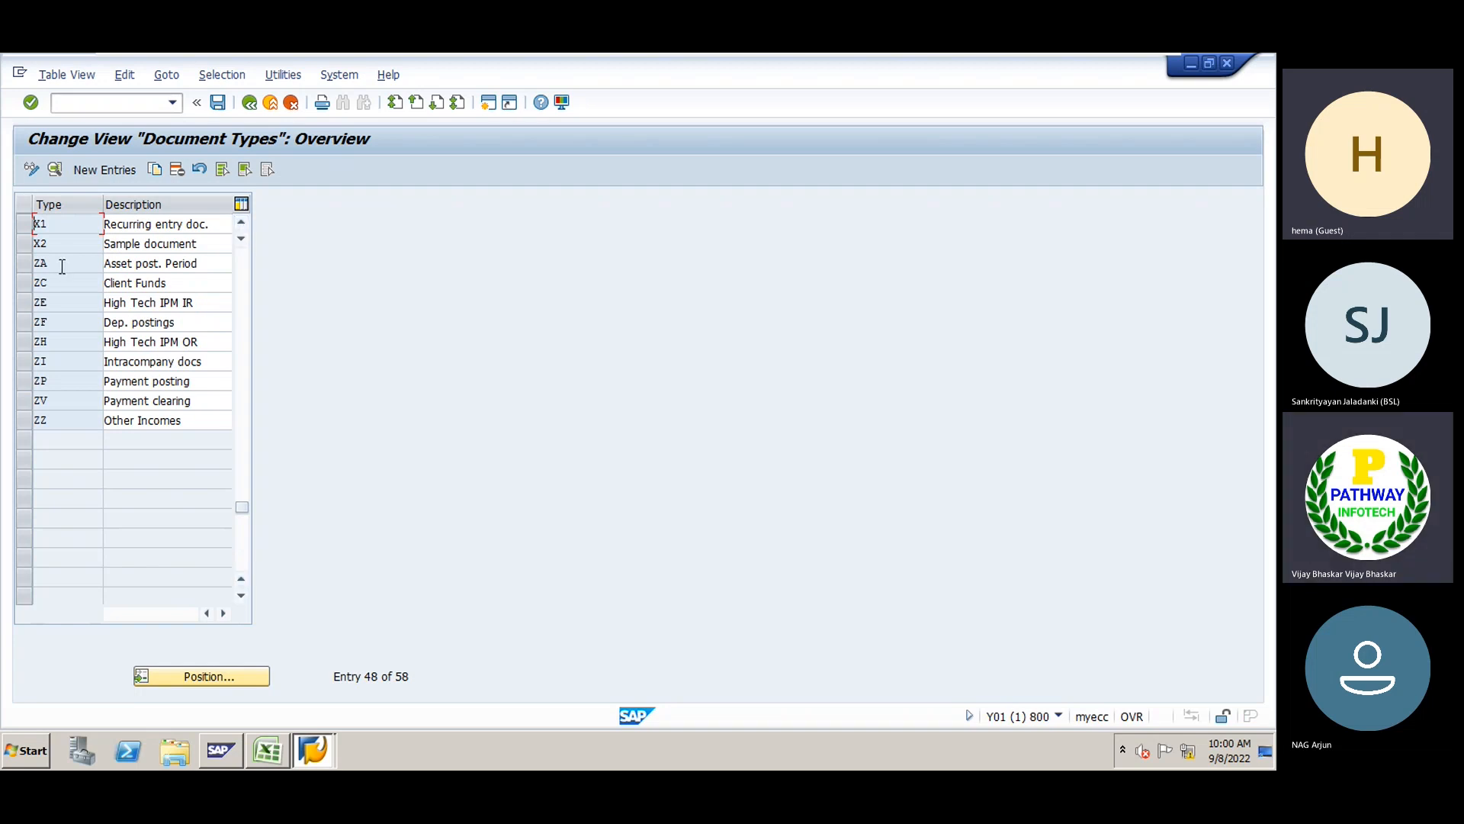
{"action": "left_click", "coordinate": [244, 264]}
{"action": "left_click", "coordinate": [244, 264]}
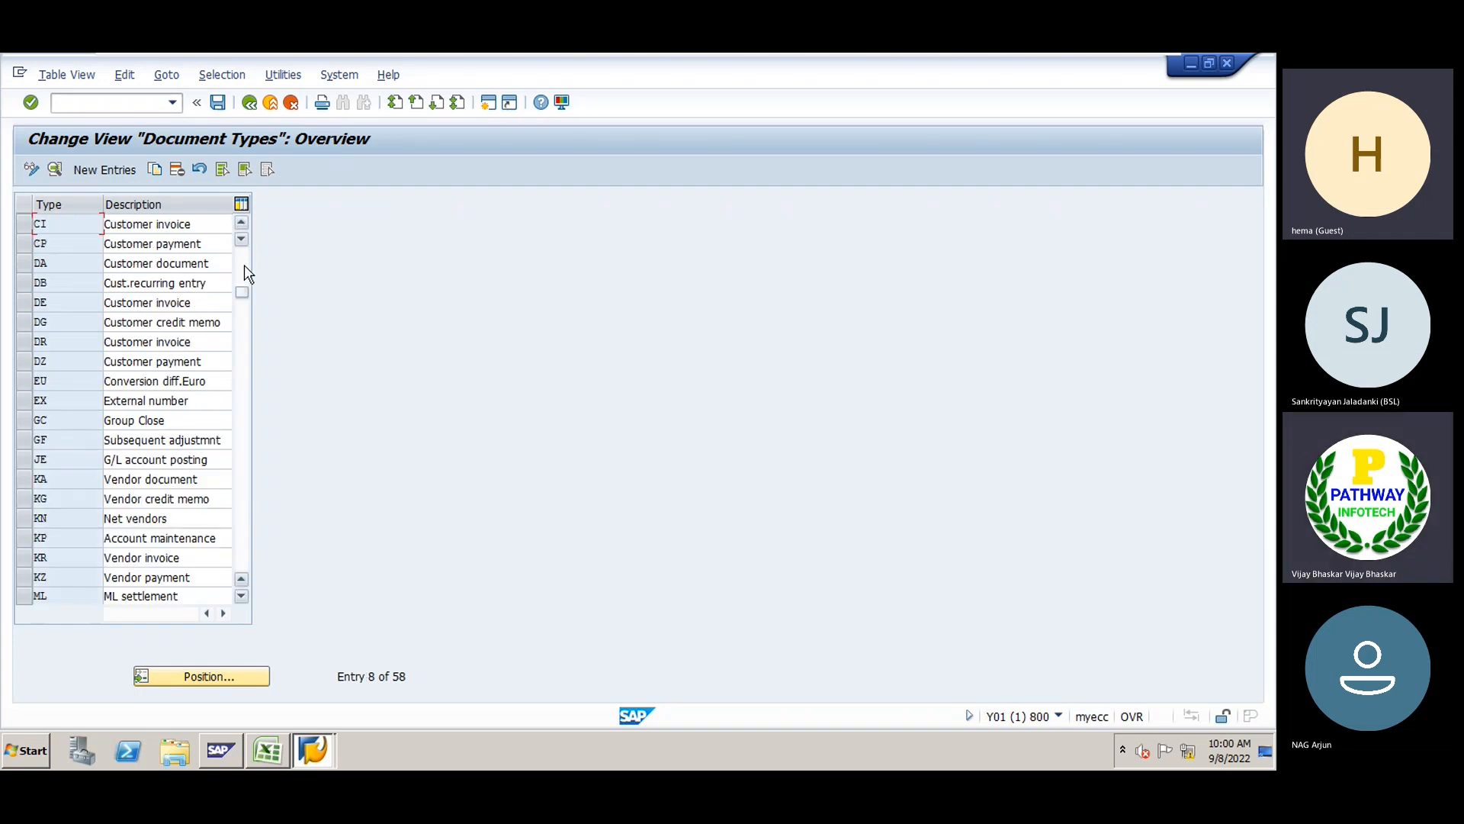
{"action": "left_click", "coordinate": [244, 264]}
Locate document type SA and copy it to a new document type YA, keeping number range 01
{"action": "left_click", "coordinate": [196, 666]}
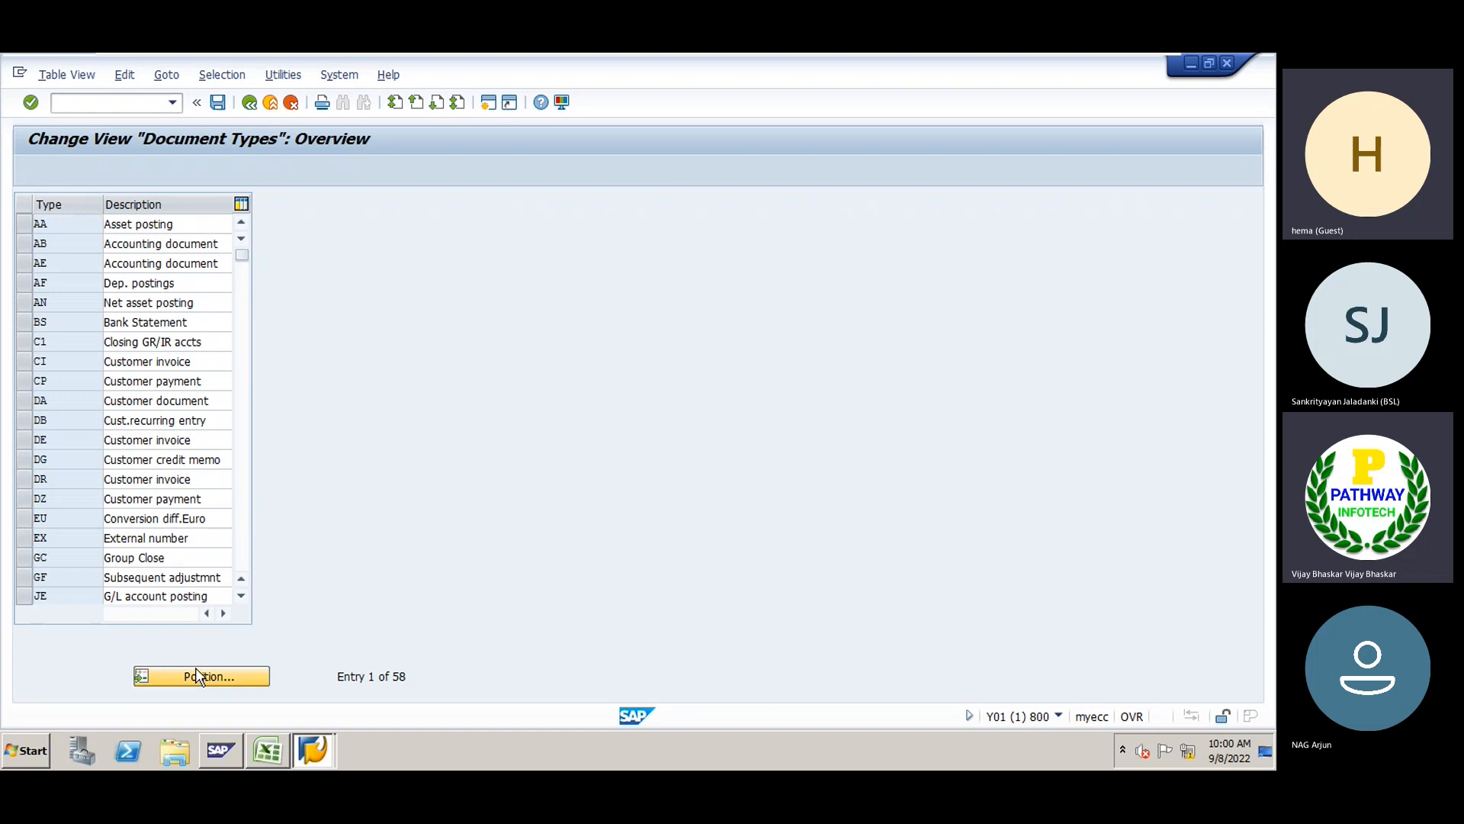
{"action": "type", "text": "sa"}
{"action": "key", "text": "Return"}
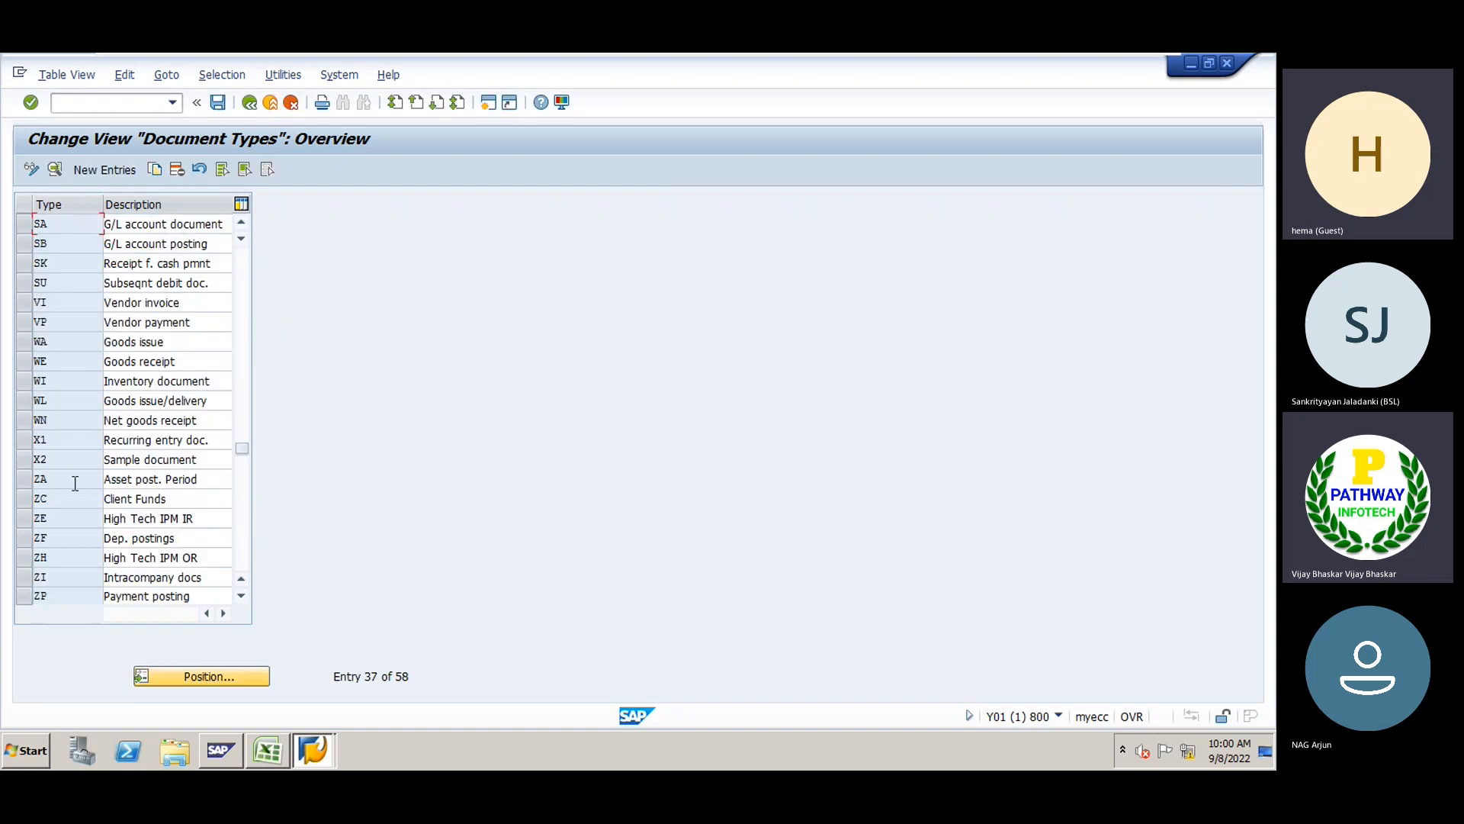
{"action": "left_click", "coordinate": [21, 227]}
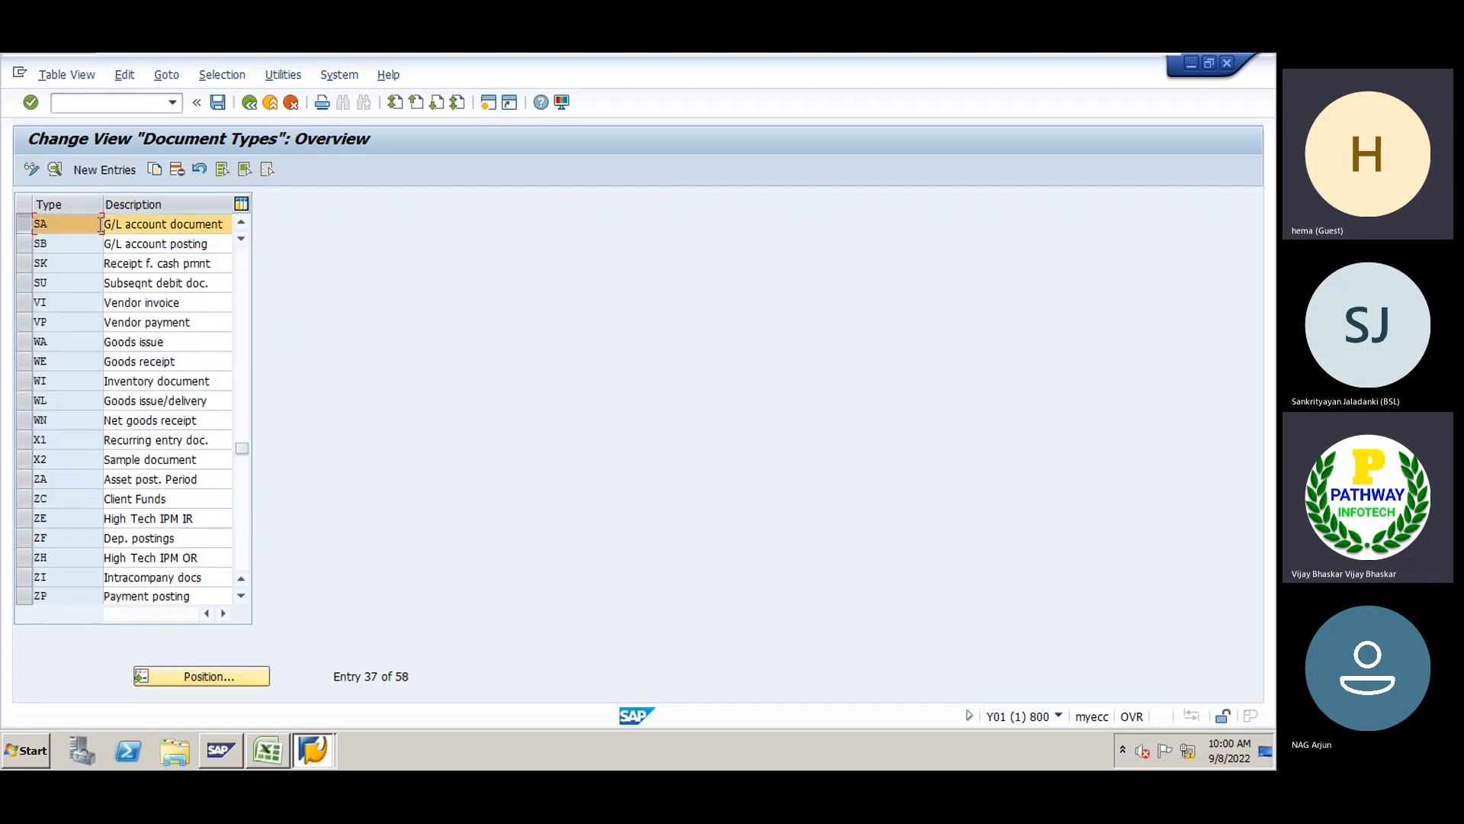
{"action": "left_click", "coordinate": [154, 169]}
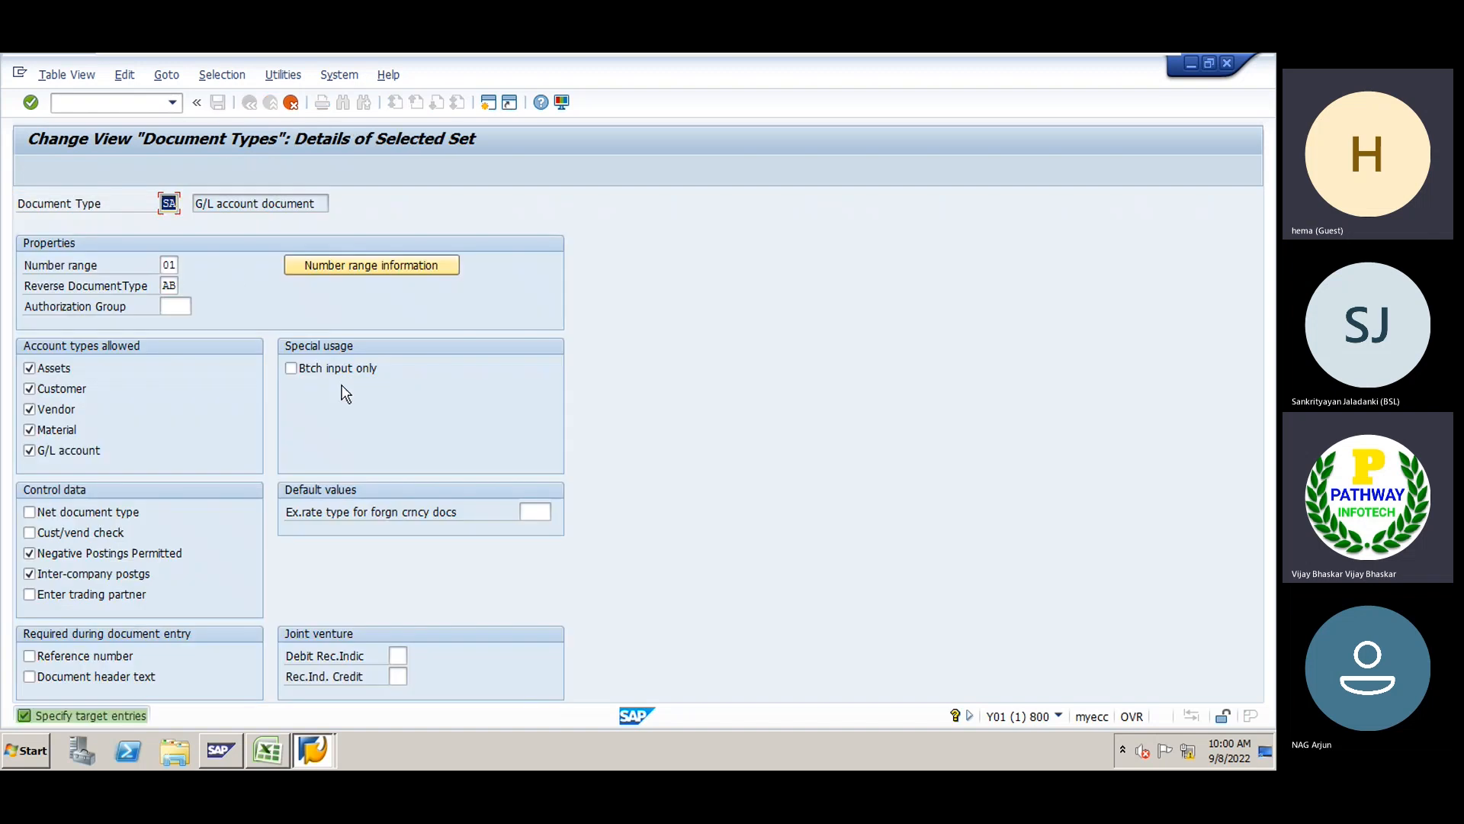
{"action": "type", "text": "YA"}
{"action": "key", "text": "Tab"}
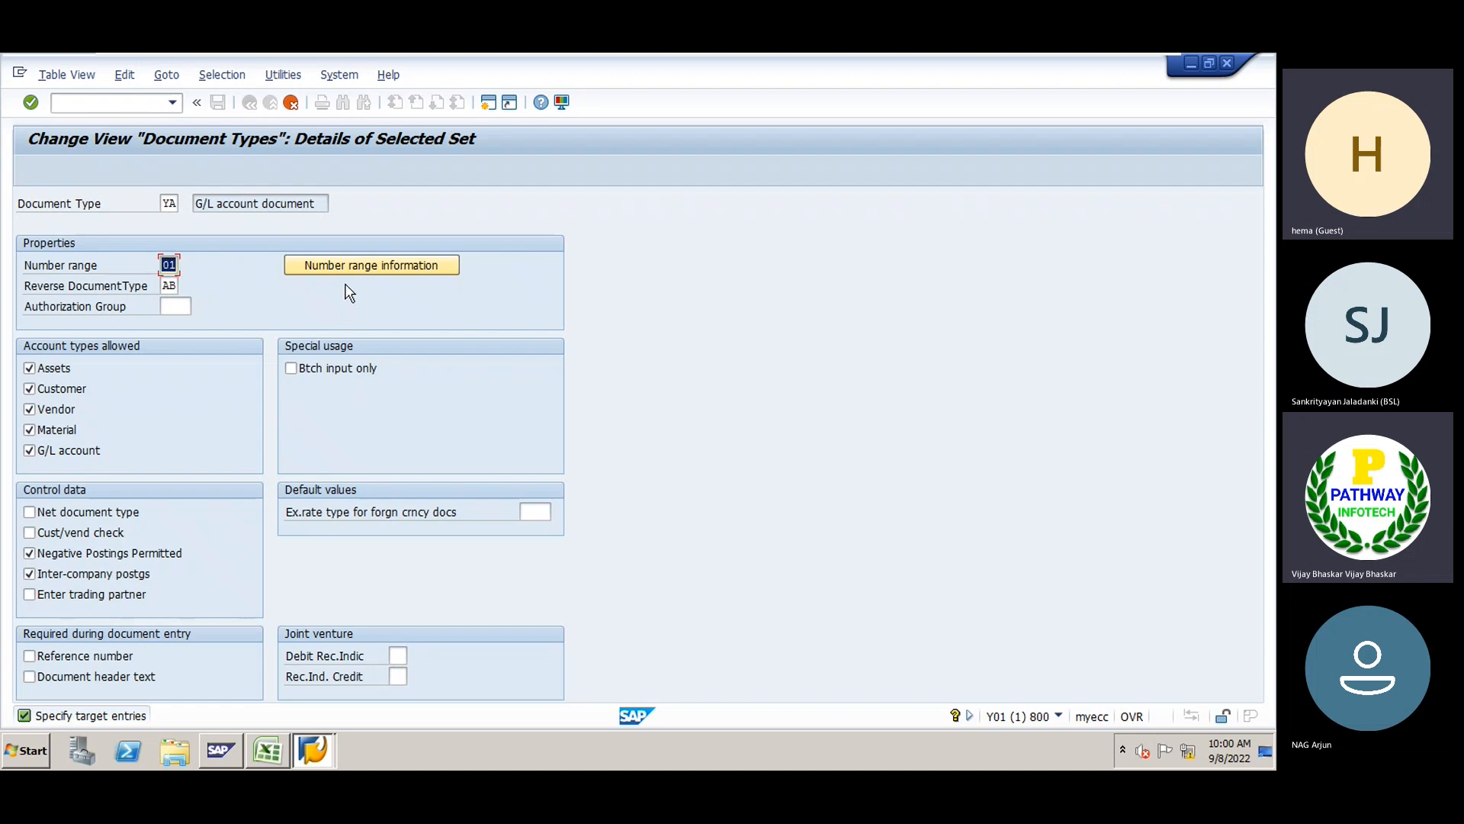
{"action": "key", "text": "Return"}
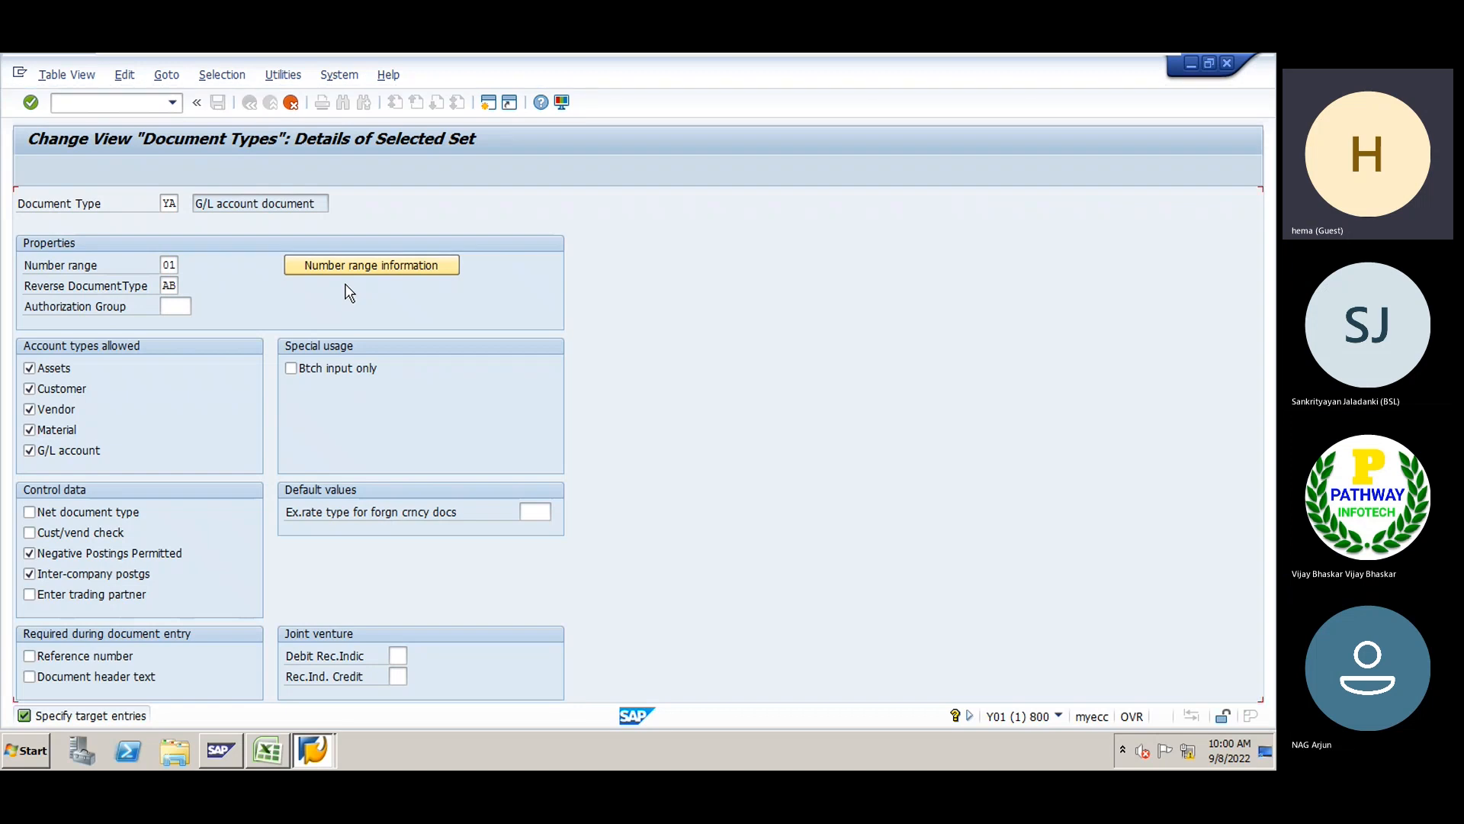
{"action": "key", "text": "Return"}
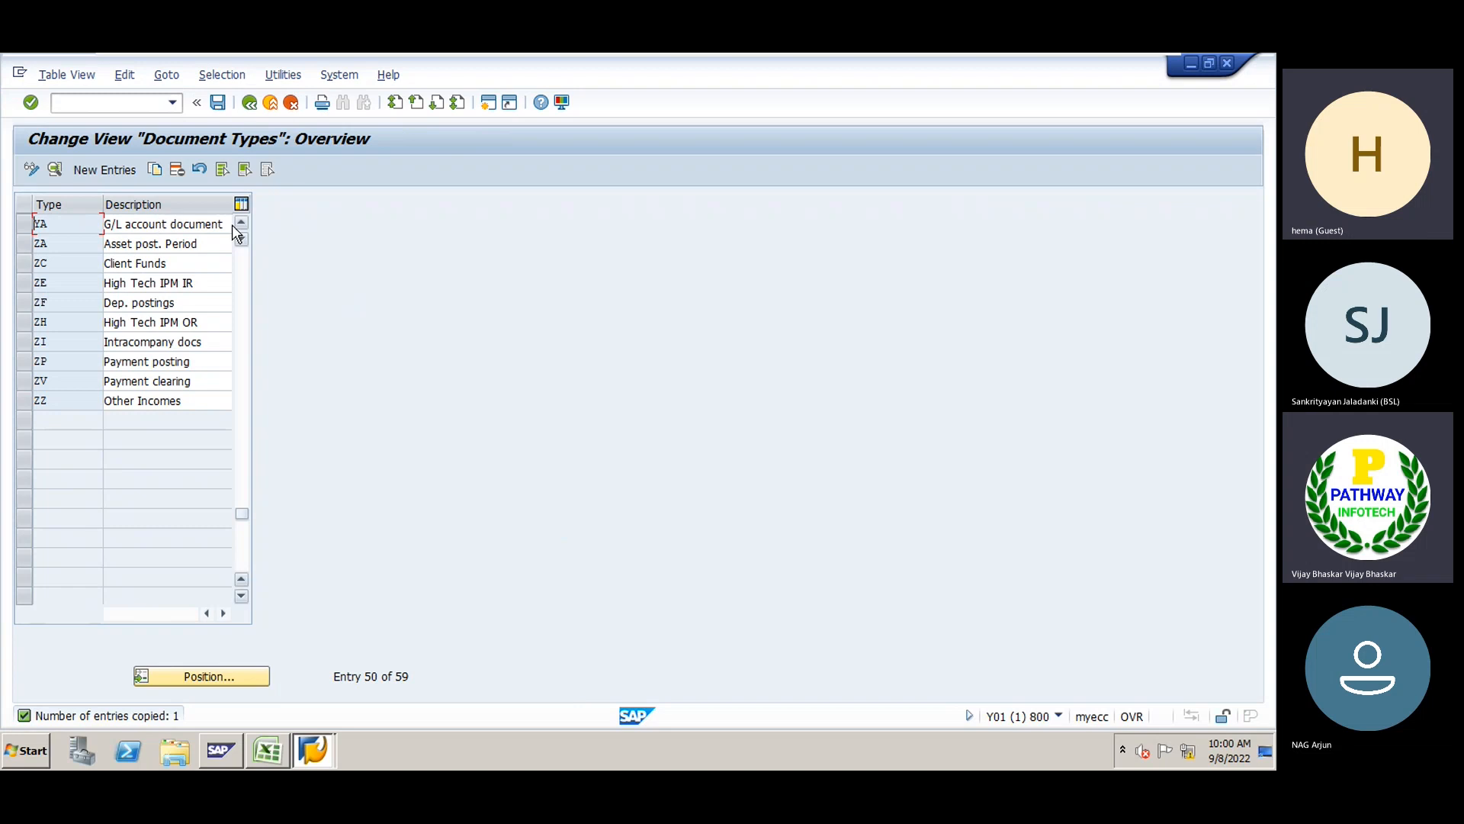
Change the description of document type YA to "Inter company postin" and exit the document types maintenance without saving
{"action": "left_click", "coordinate": [225, 224]}
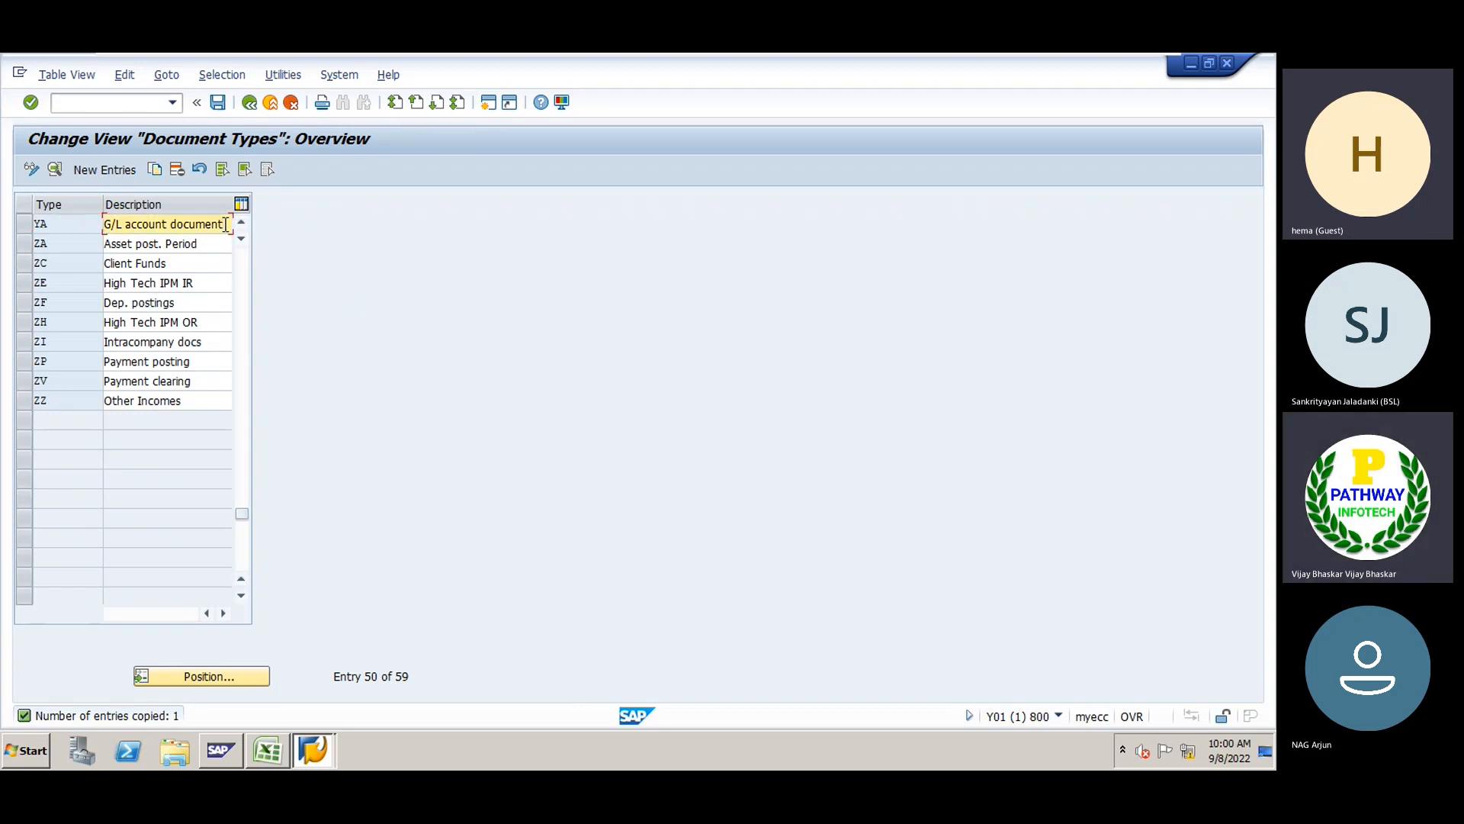
{"action": "key", "text": "shift+Home"}
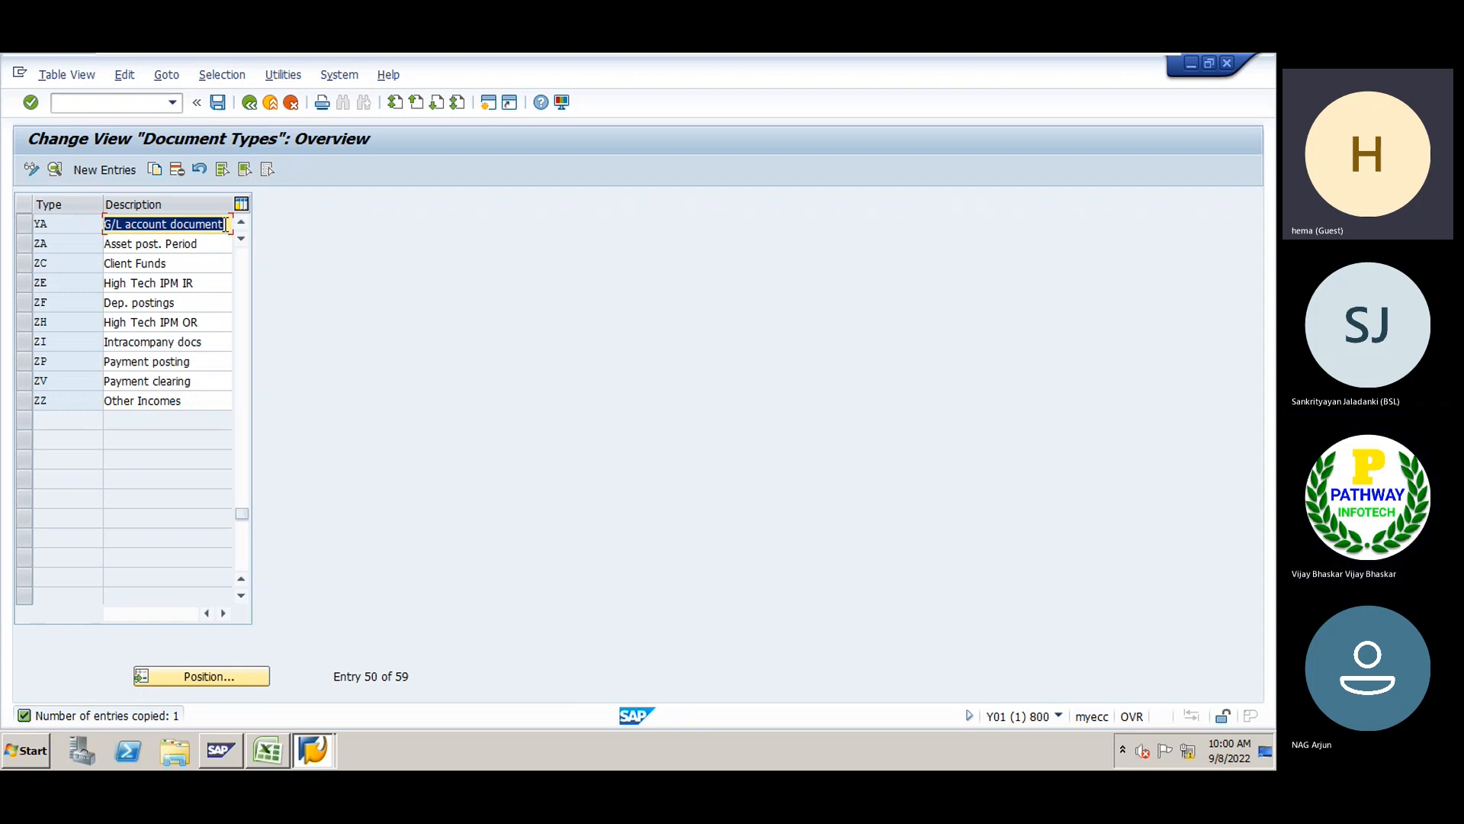
{"action": "type", "text": "Inter"}
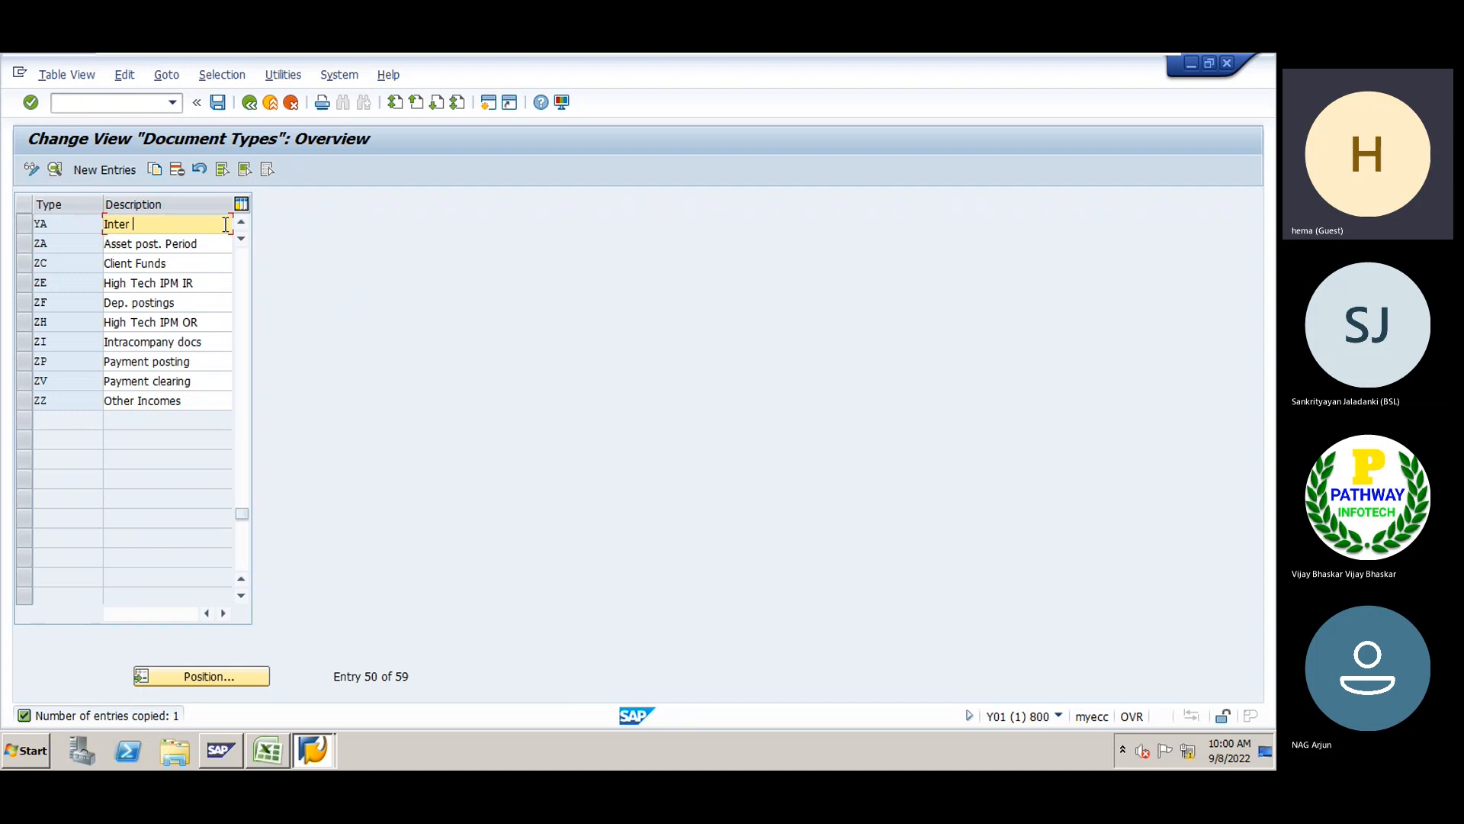
{"action": "type", "text": " company postin"}
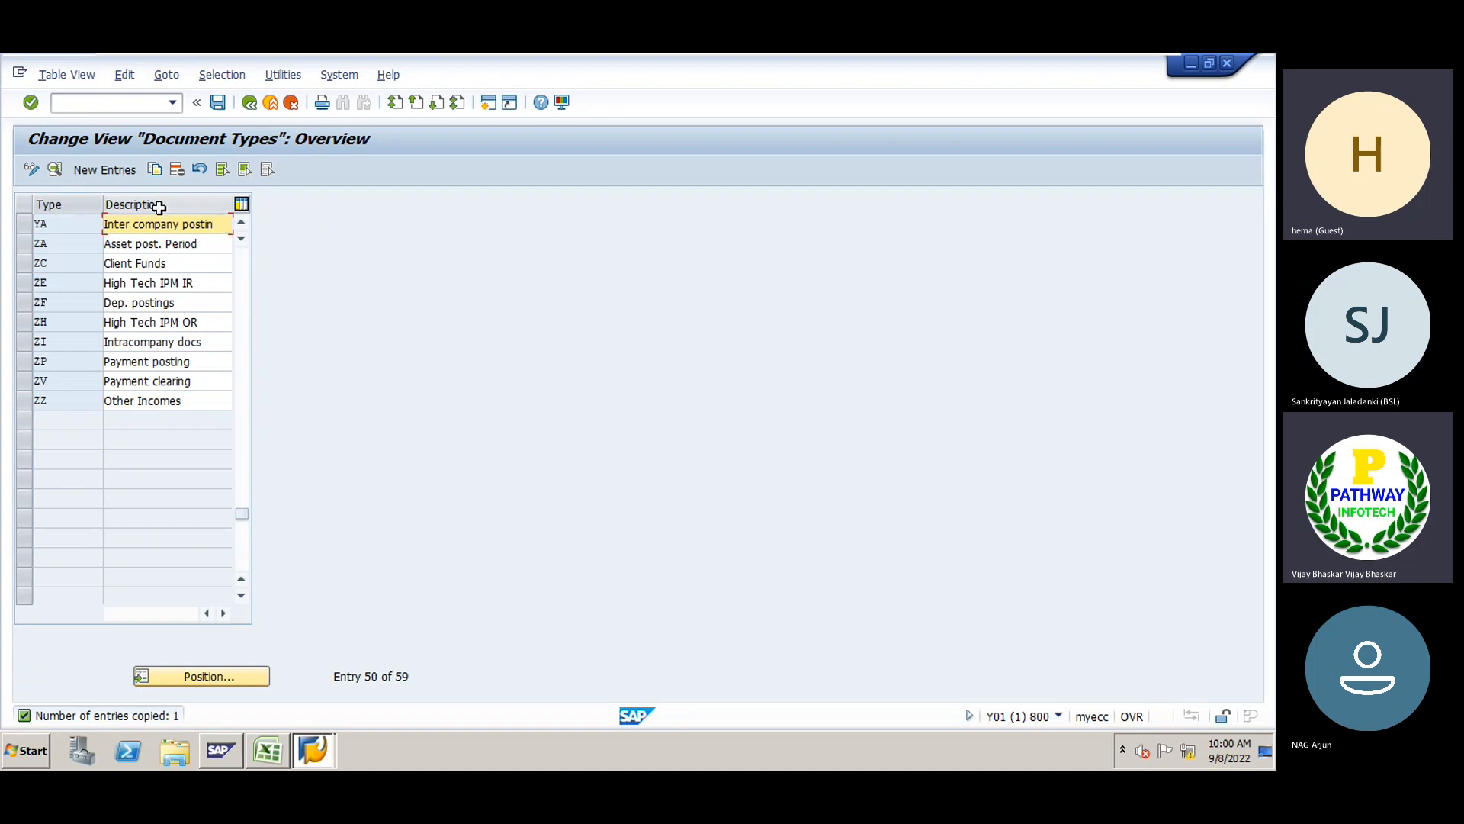
{"action": "left_click", "coordinate": [271, 105]}
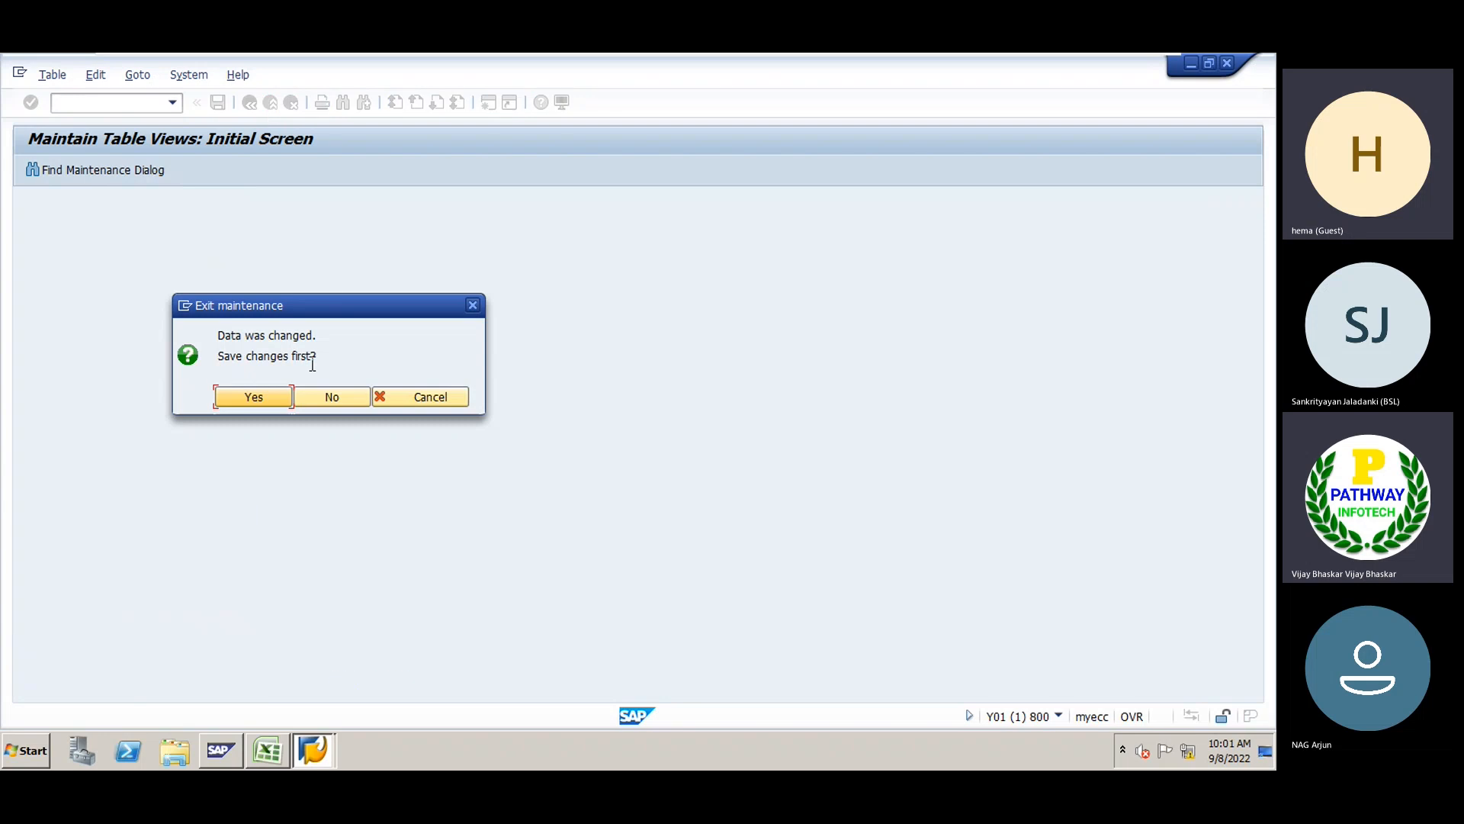
{"action": "left_click", "coordinate": [336, 399]}
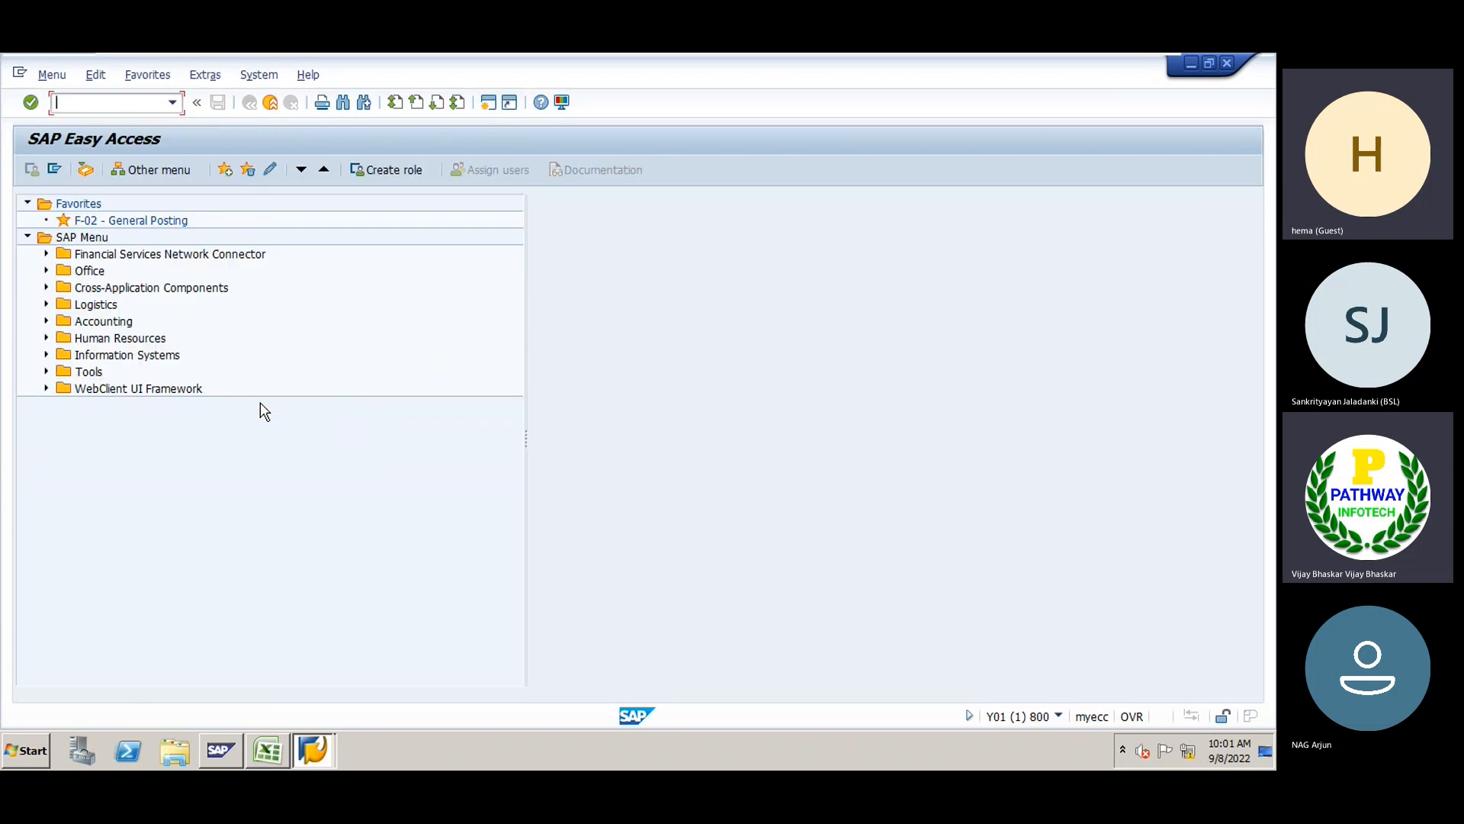
Run transaction OBA7, position the document types list at SA and open the details of that type
{"action": "type", "text": "oba7"}
{"action": "key", "text": "Return"}
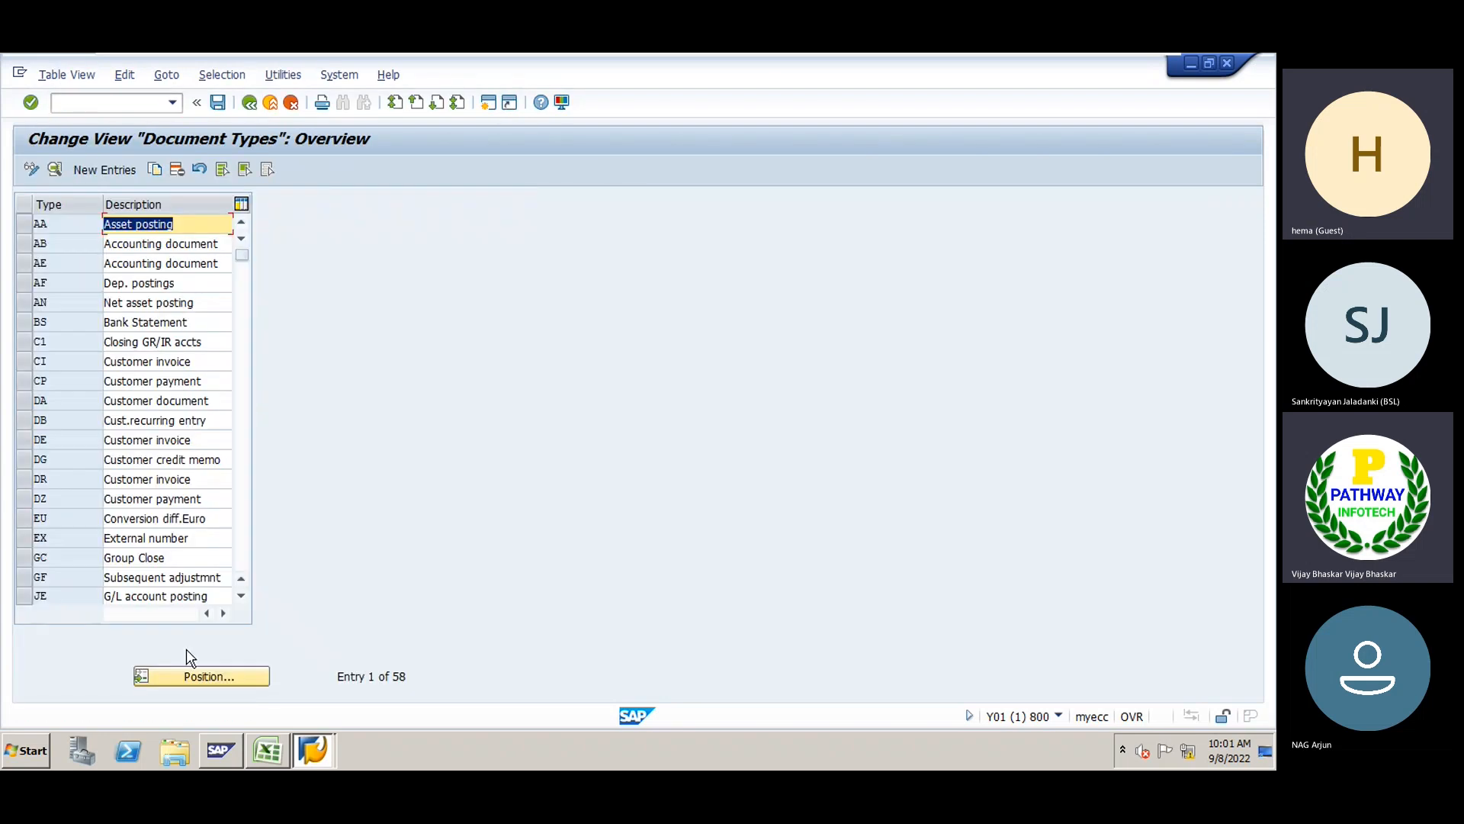
{"action": "left_click", "coordinate": [186, 677]}
{"action": "type", "text": "sa"}
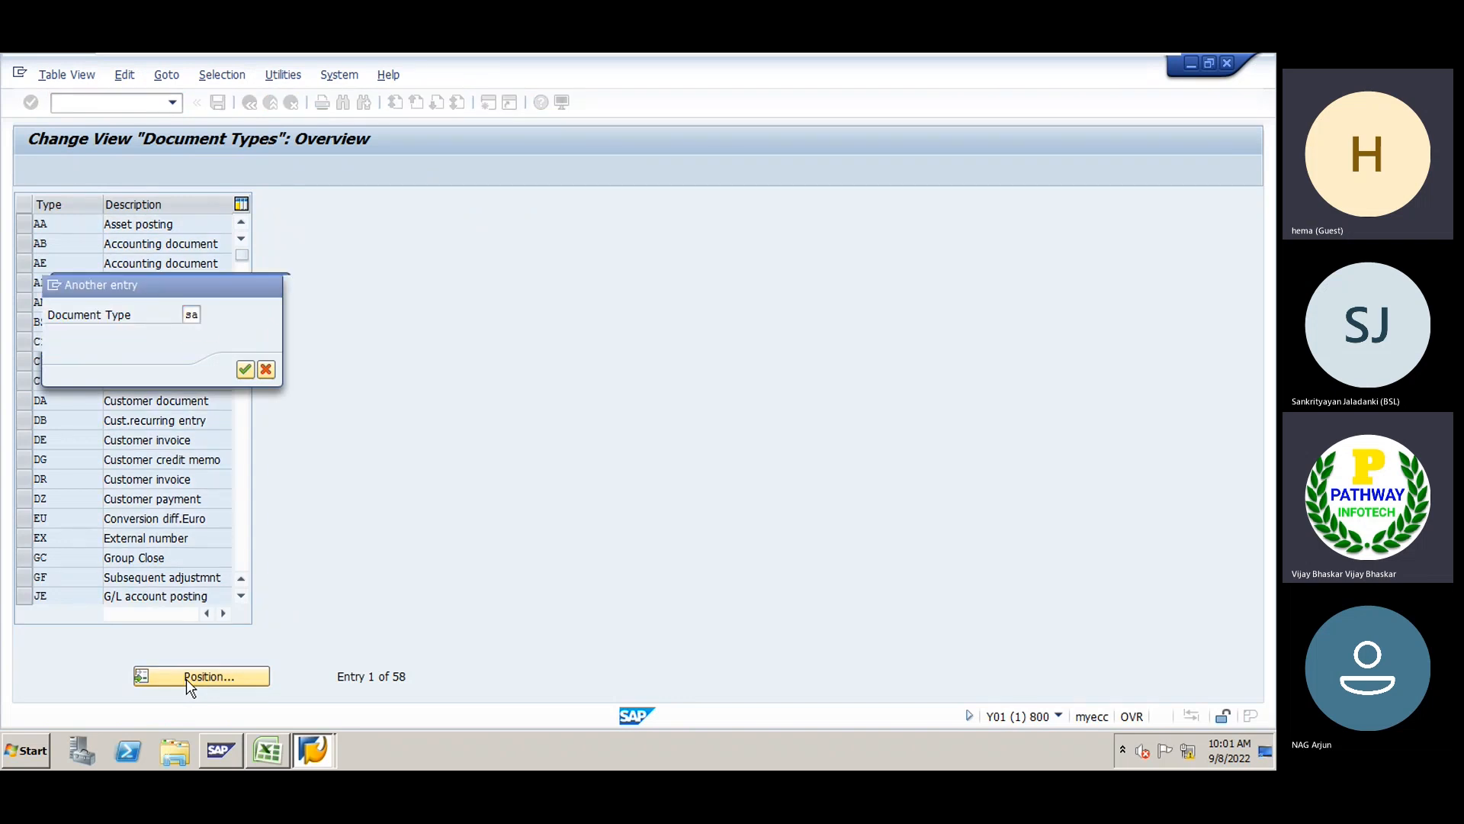
{"action": "key", "text": "Return"}
{"action": "double_click", "coordinate": [58, 224]}
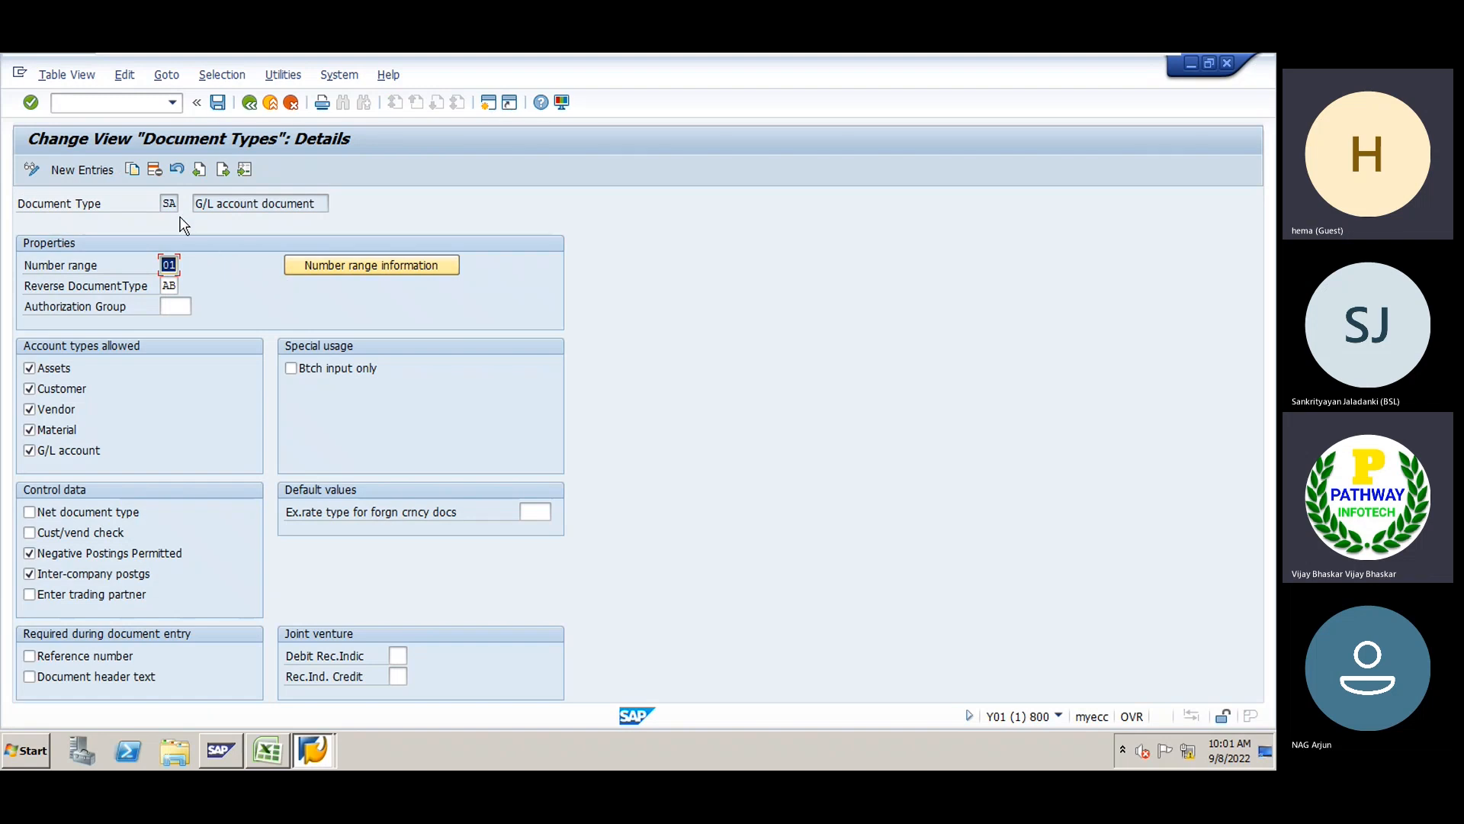
Compare the SA document type and its description with the Salaries Payment posting and document type notes in the GE Group workbook
{"action": "key", "text": "shift+Tab"}
{"action": "left_click", "coordinate": [313, 204]}
{"action": "left_click_drag", "start_coordinate": [290, 203], "coordinate": [174, 204]}
{"action": "key", "text": "alt+Tab"}
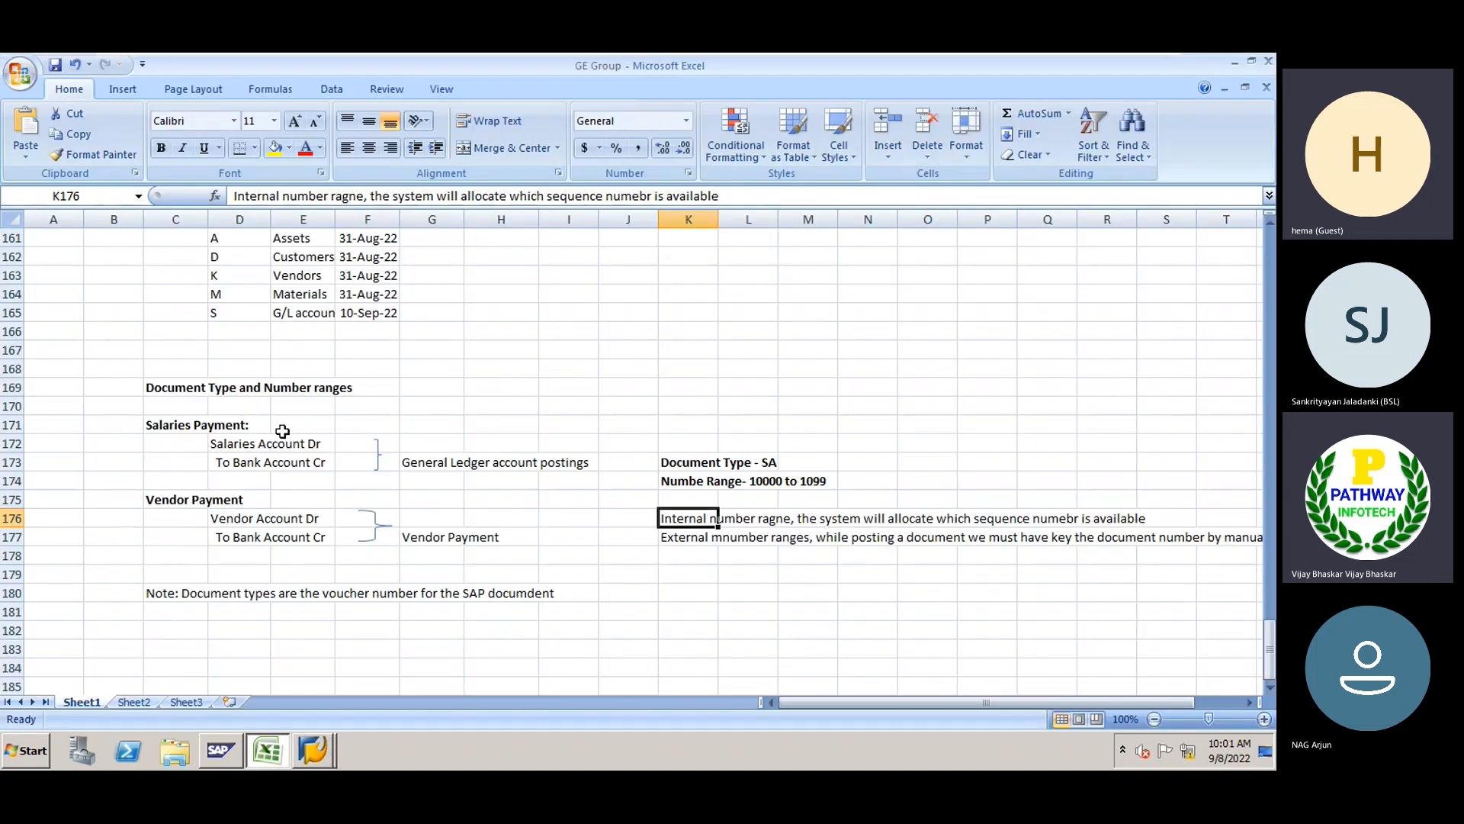
{"action": "left_click_drag", "start_coordinate": [282, 431], "coordinate": [294, 463]}
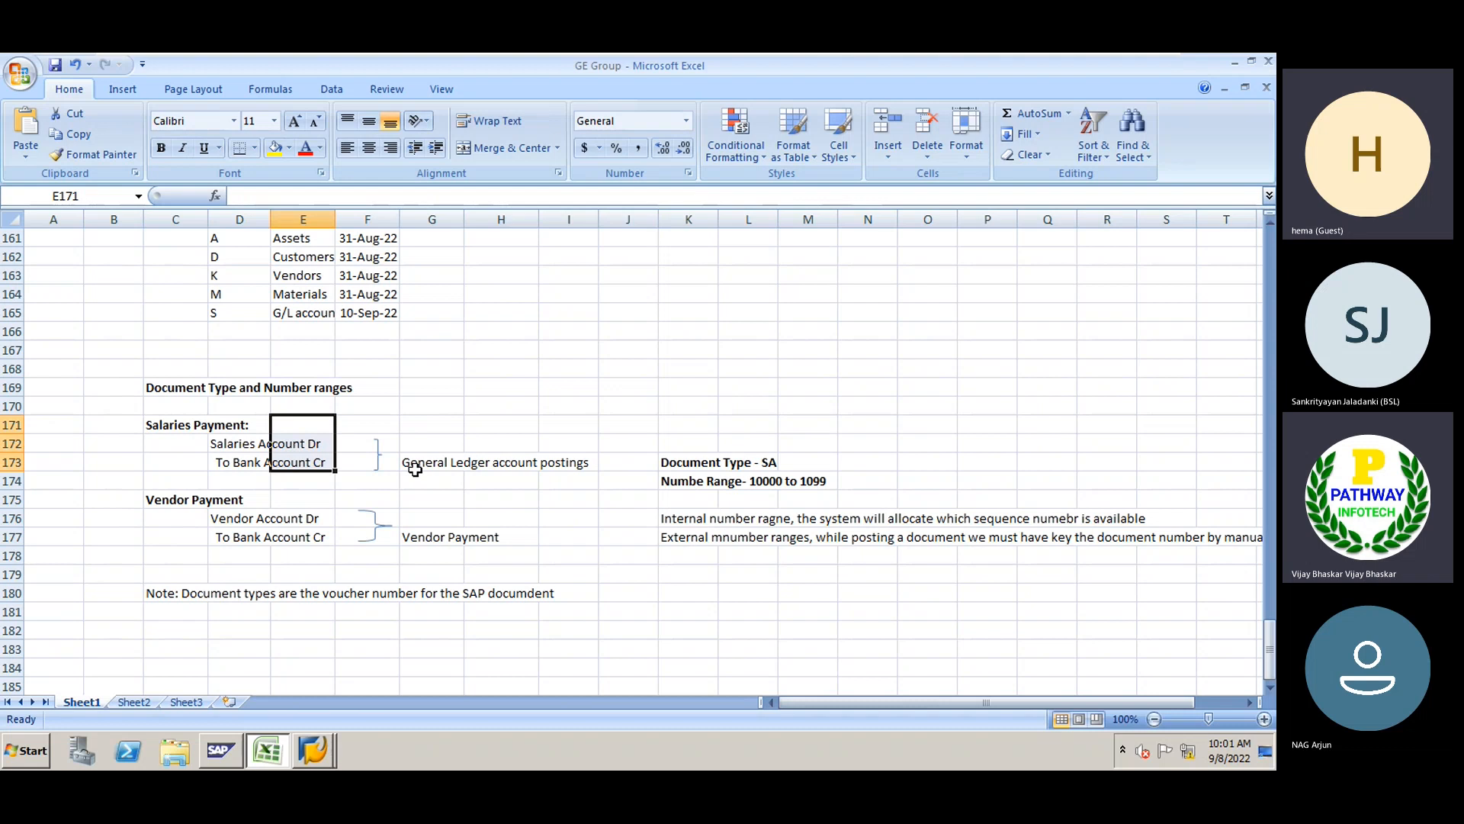
{"action": "left_click", "coordinate": [690, 465]}
{"action": "key", "text": "alt+Tab"}
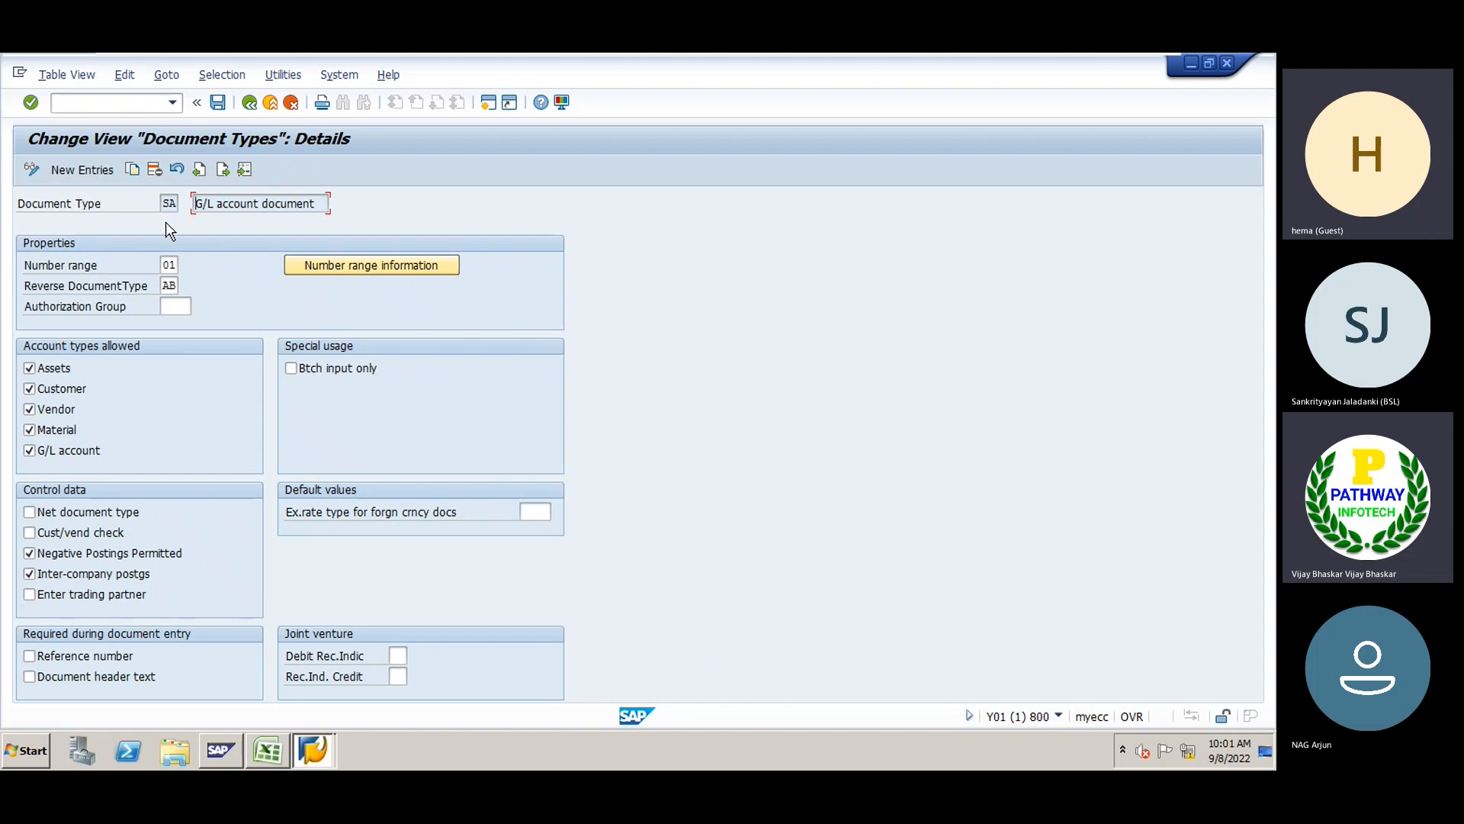
Go from the SA type's number range 01 to the number range information and open company code GE01's intervals for editing
{"action": "left_click", "coordinate": [163, 265]}
{"action": "left_click_drag", "start_coordinate": [163, 265], "coordinate": [196, 277]}
{"action": "left_click", "coordinate": [359, 263]}
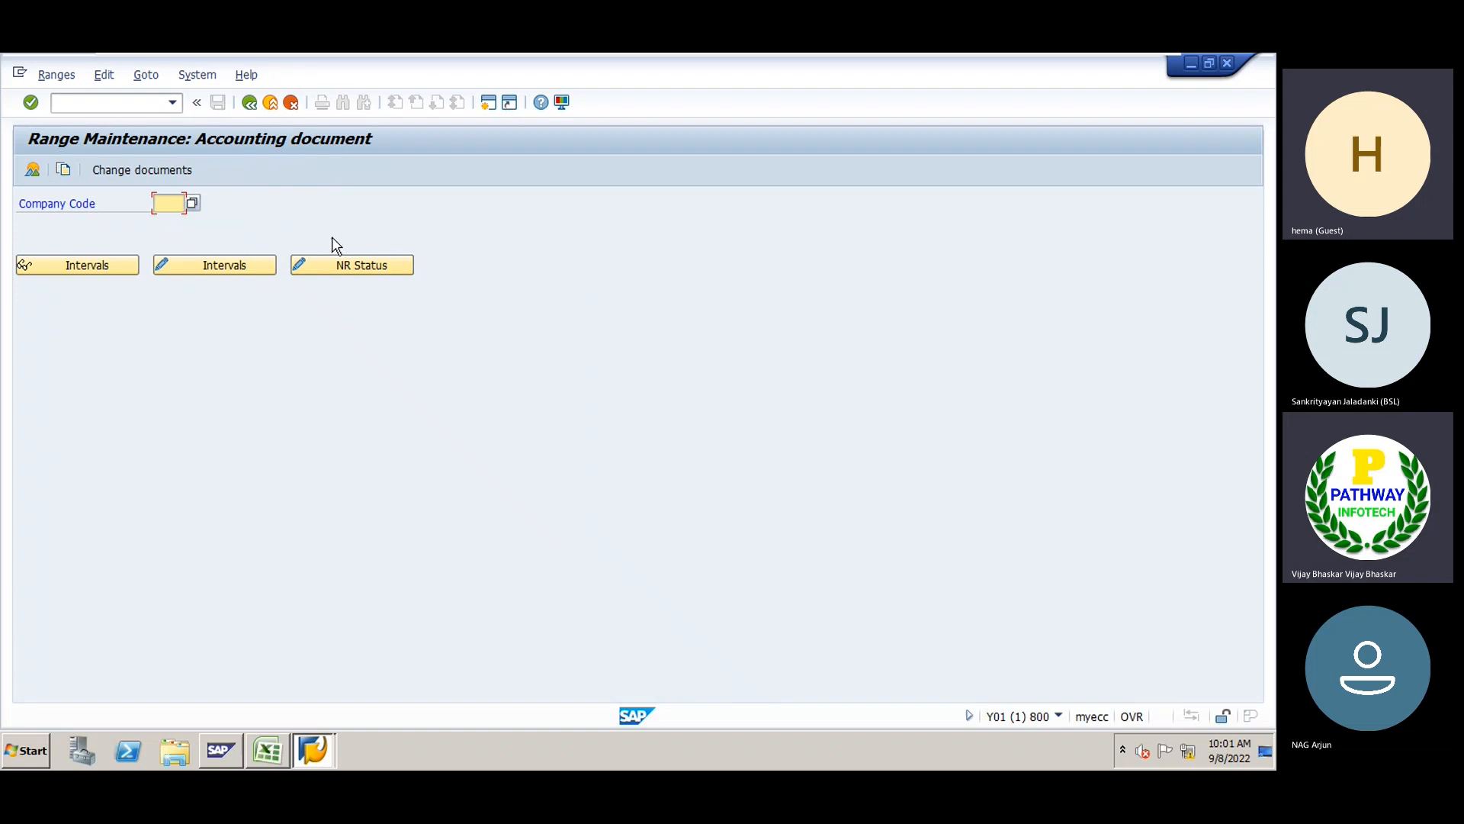
{"action": "type", "text": "ge01"}
{"action": "left_click", "coordinate": [215, 266]}
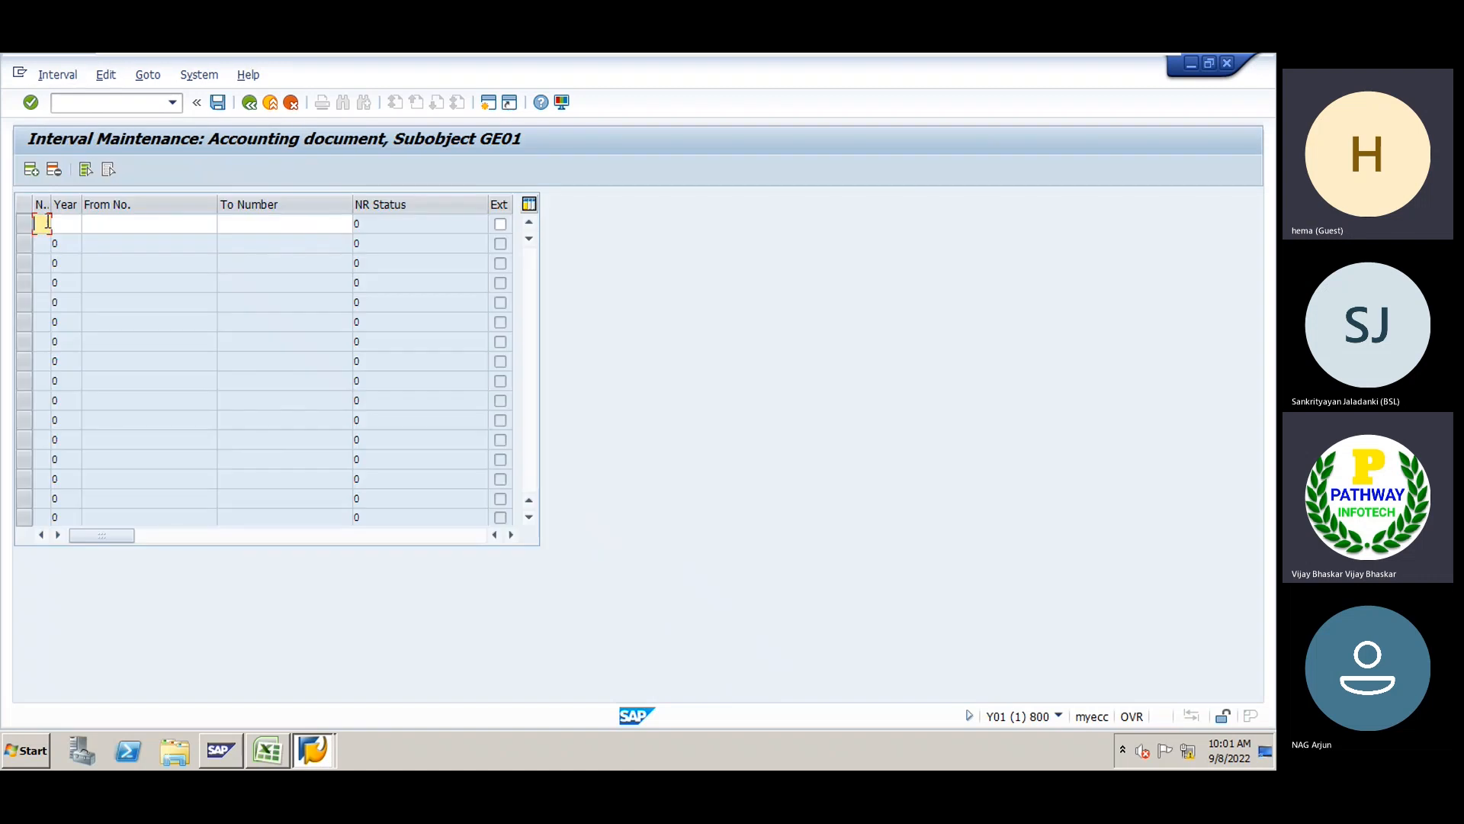
Enter GE01's interval 01 for year 2022 with numbers from 10000 to 10099
{"action": "type", "text": "01"}
{"action": "key", "text": "Tab"}
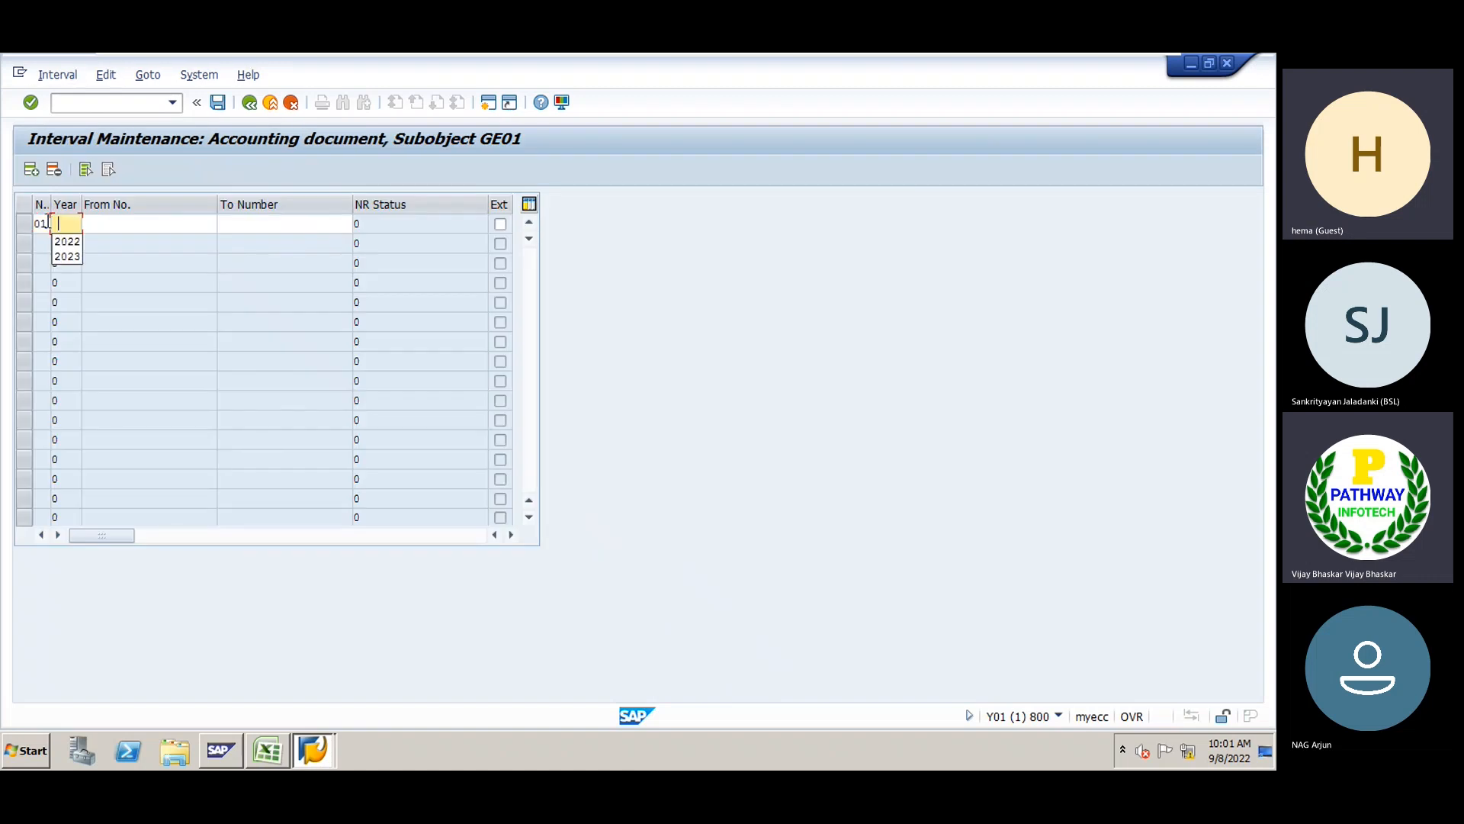
{"action": "key", "text": "Return"}
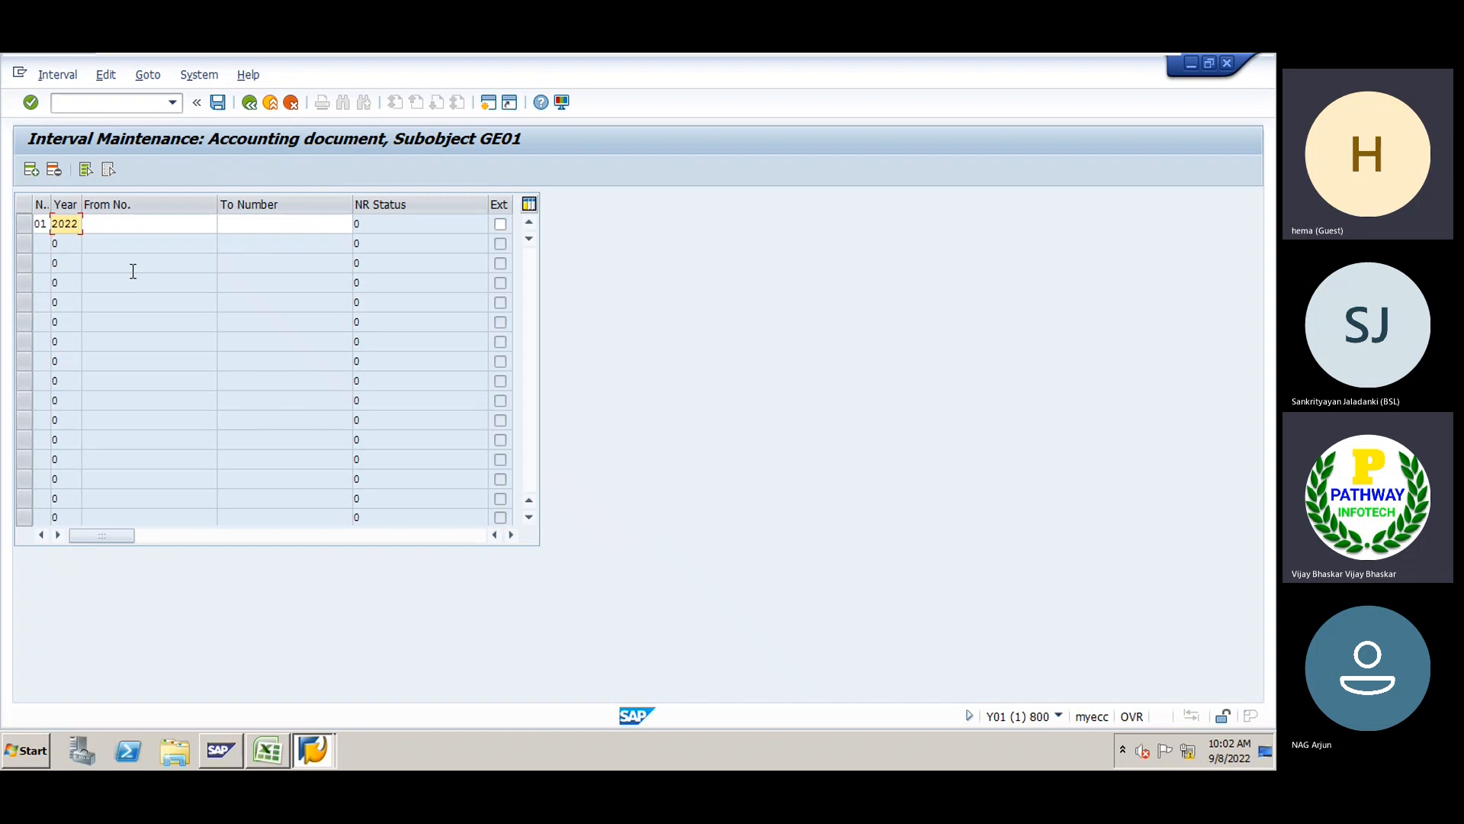
{"action": "left_click", "coordinate": [107, 227]}
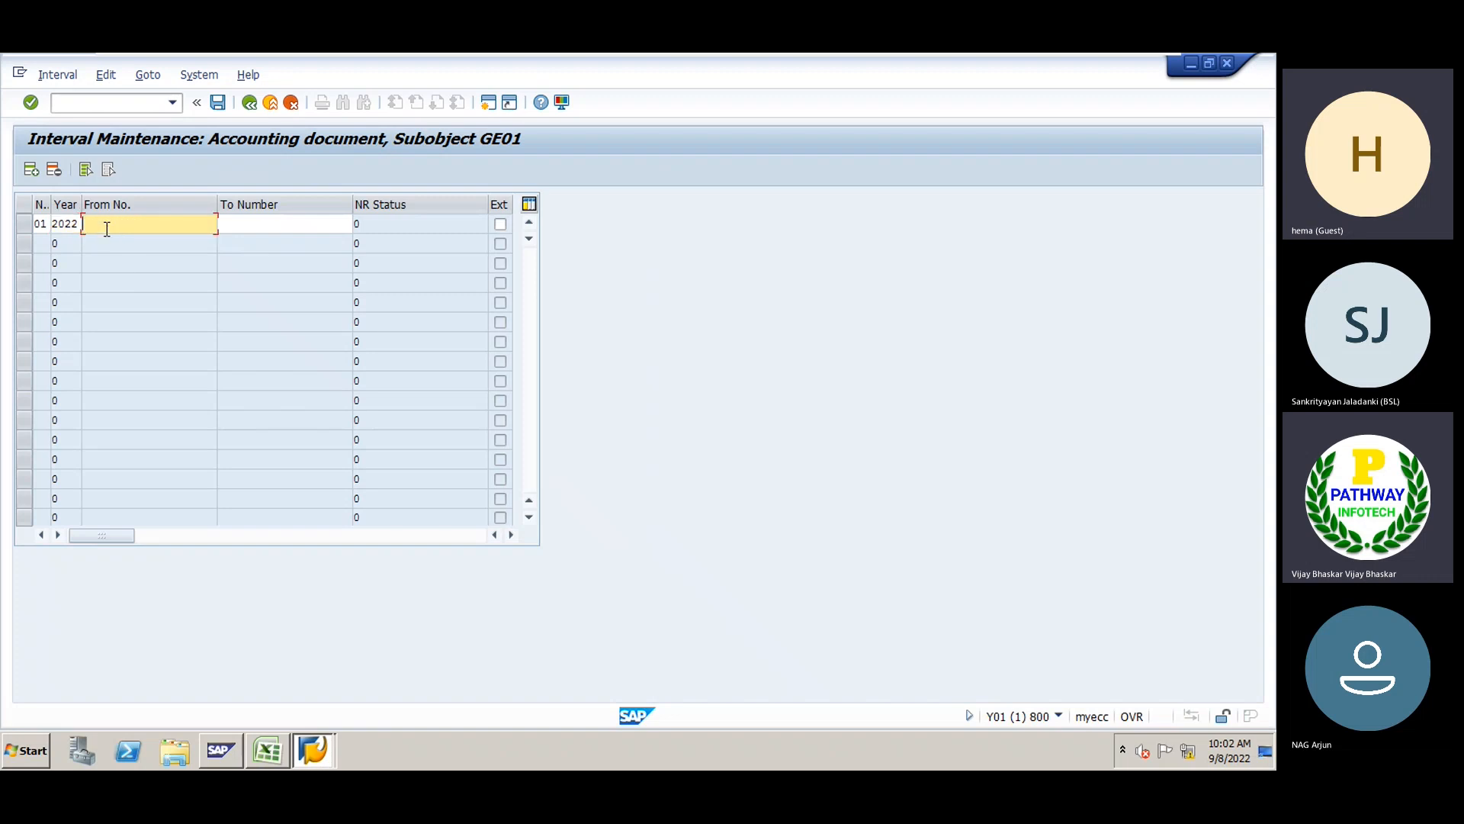
{"action": "type", "text": "0000"}
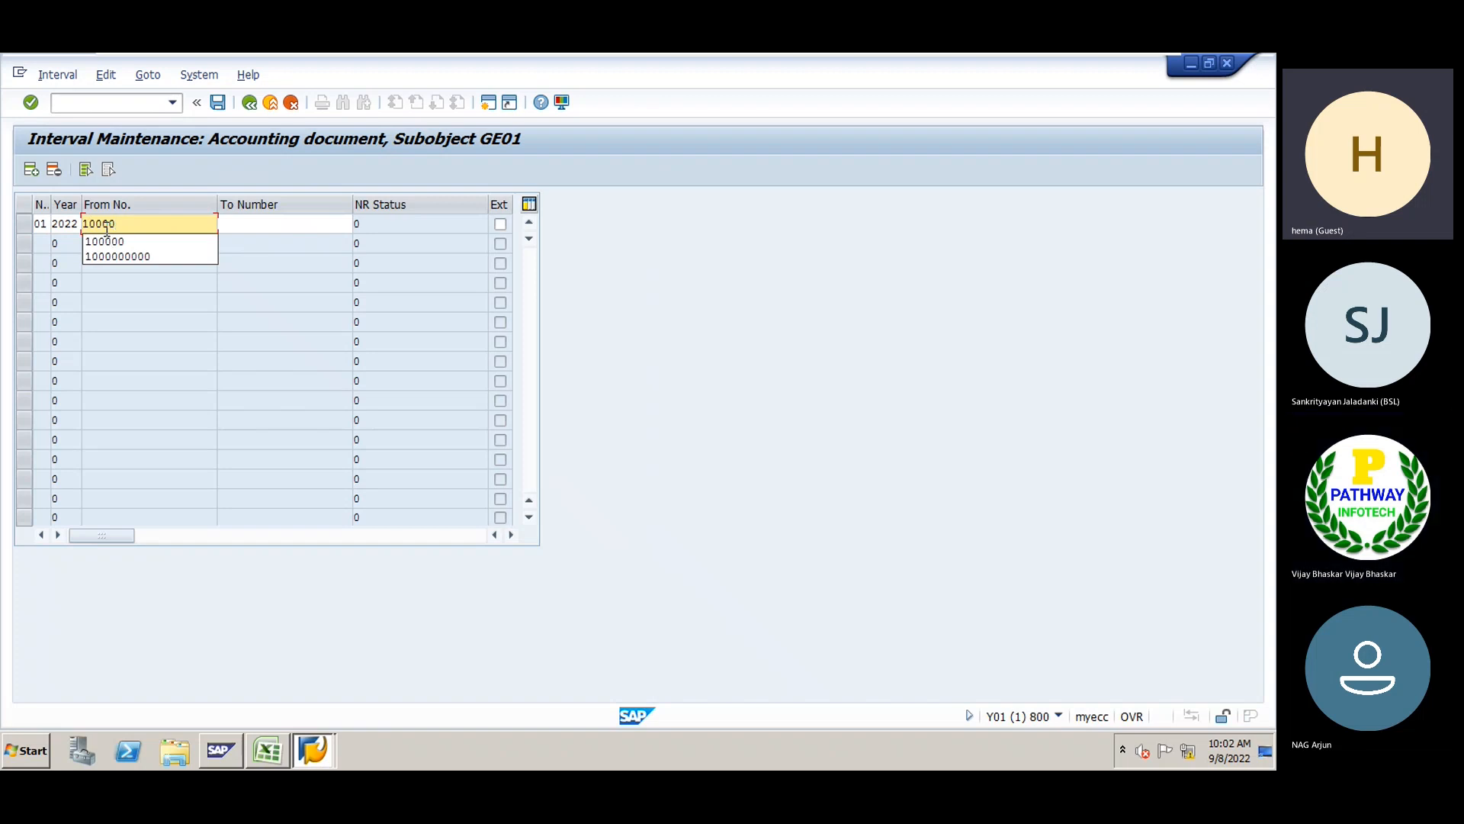
{"action": "key", "text": "Tab"}
{"action": "type", "text": "100"}
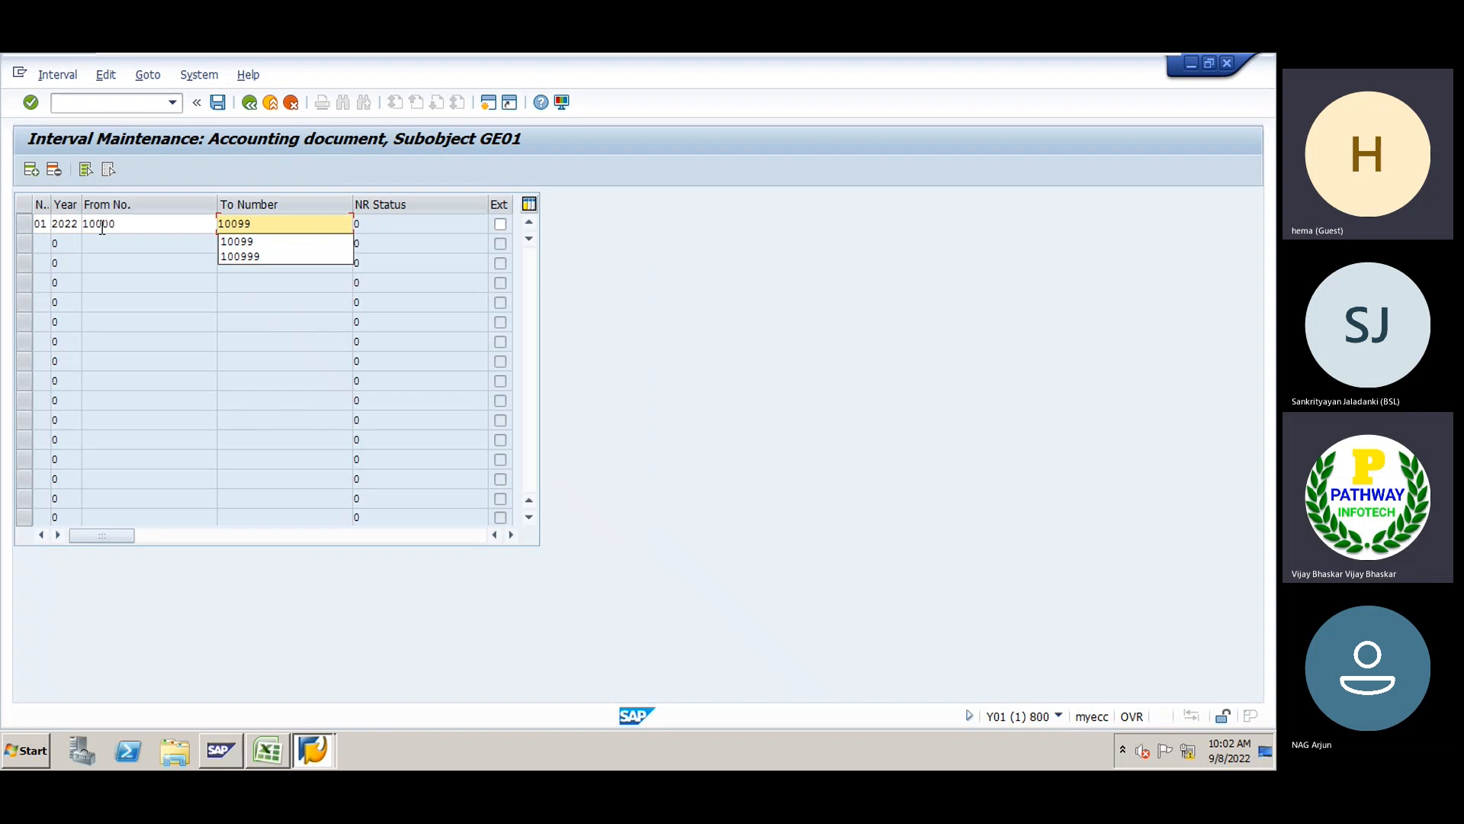
{"action": "type", "text": "99"}
{"action": "key", "text": "Return"}
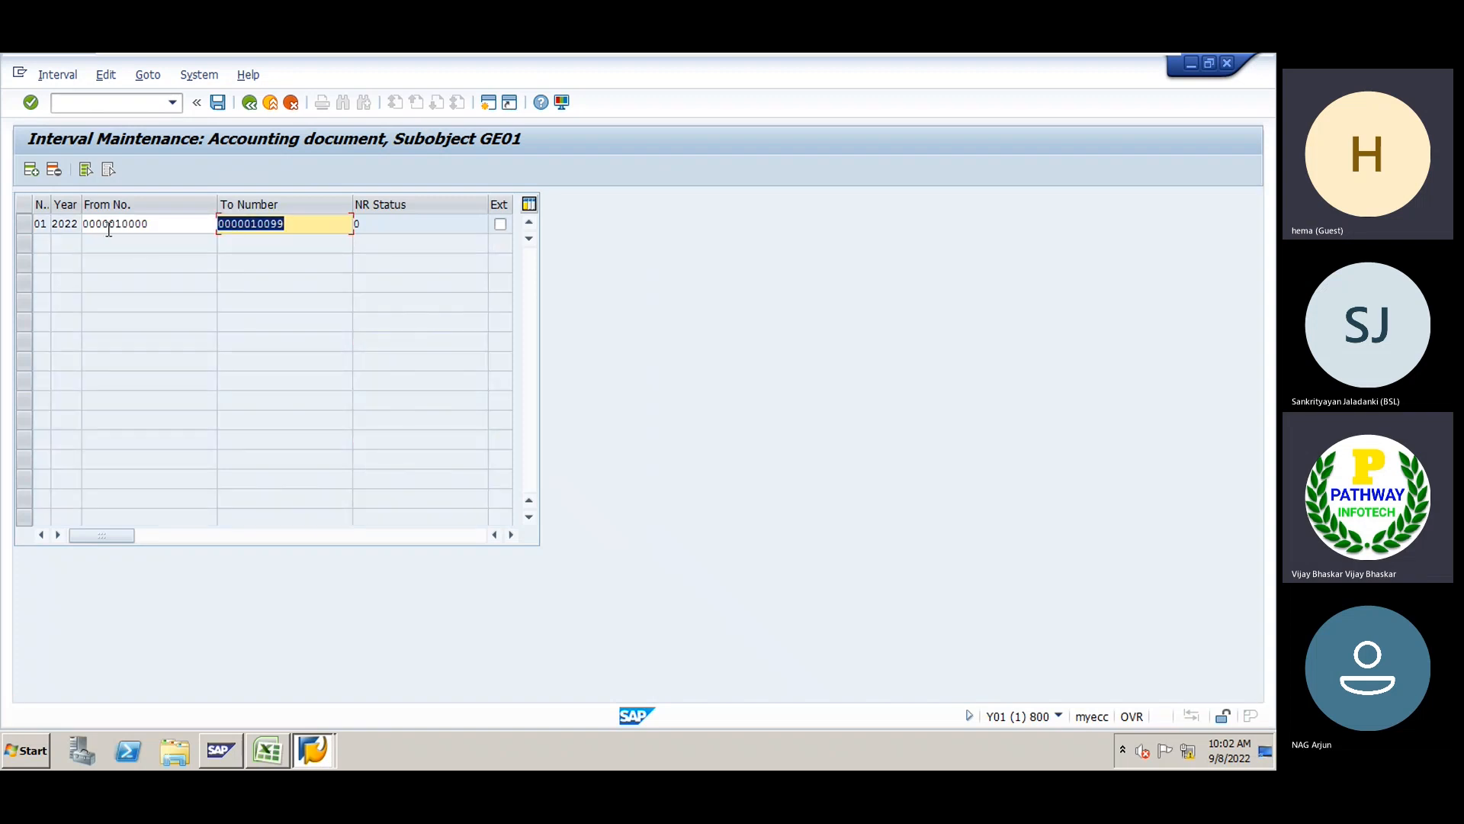
Save the GE01 interval and return to the SA document type's number range and reverse document type settings
{"action": "double_click", "coordinate": [48, 223]}
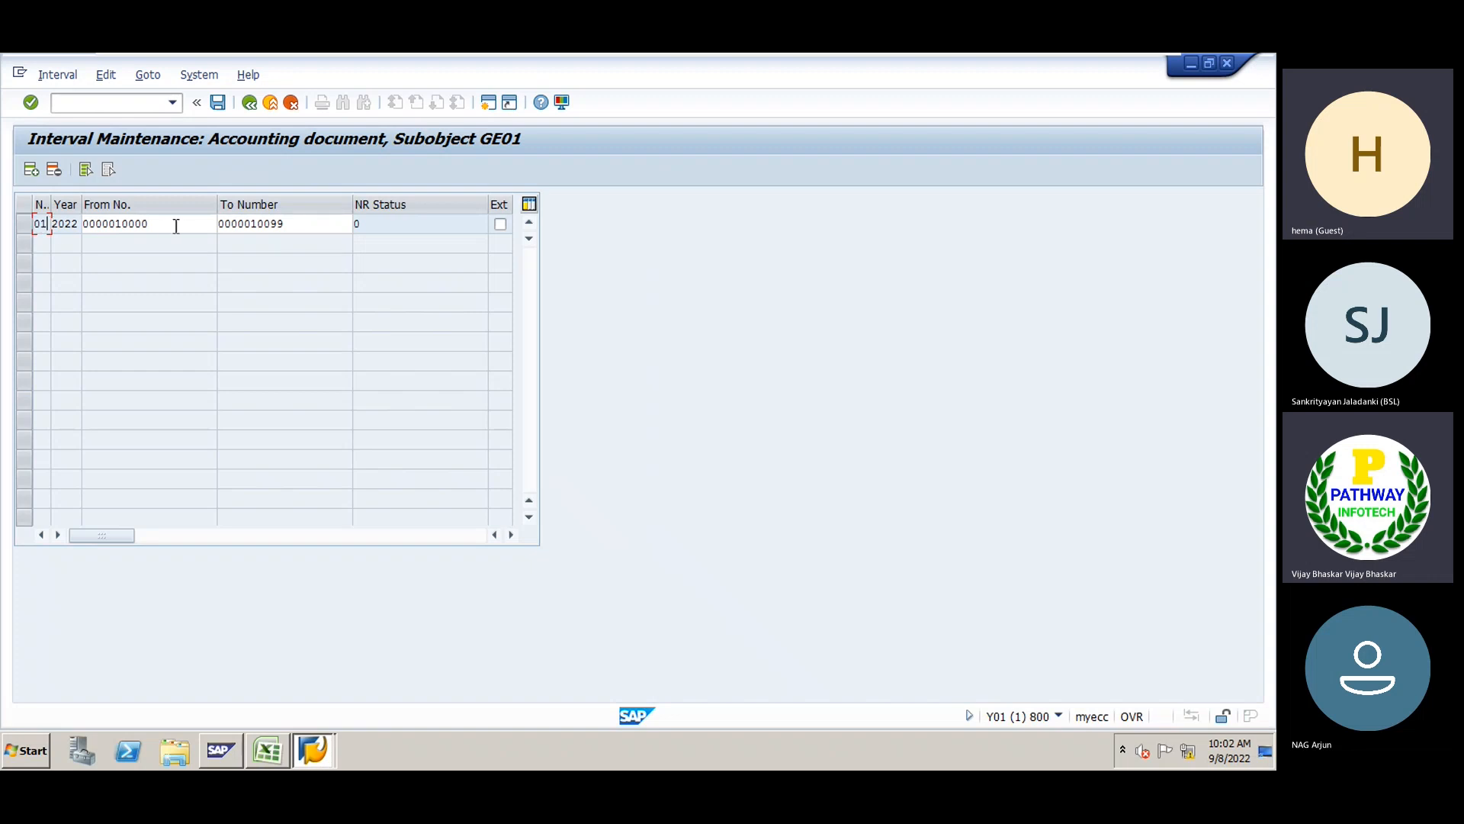
{"action": "left_click_drag", "start_coordinate": [173, 224], "coordinate": [84, 226]}
{"action": "left_click_drag", "start_coordinate": [319, 223], "coordinate": [218, 229]}
{"action": "left_click", "coordinate": [219, 229]}
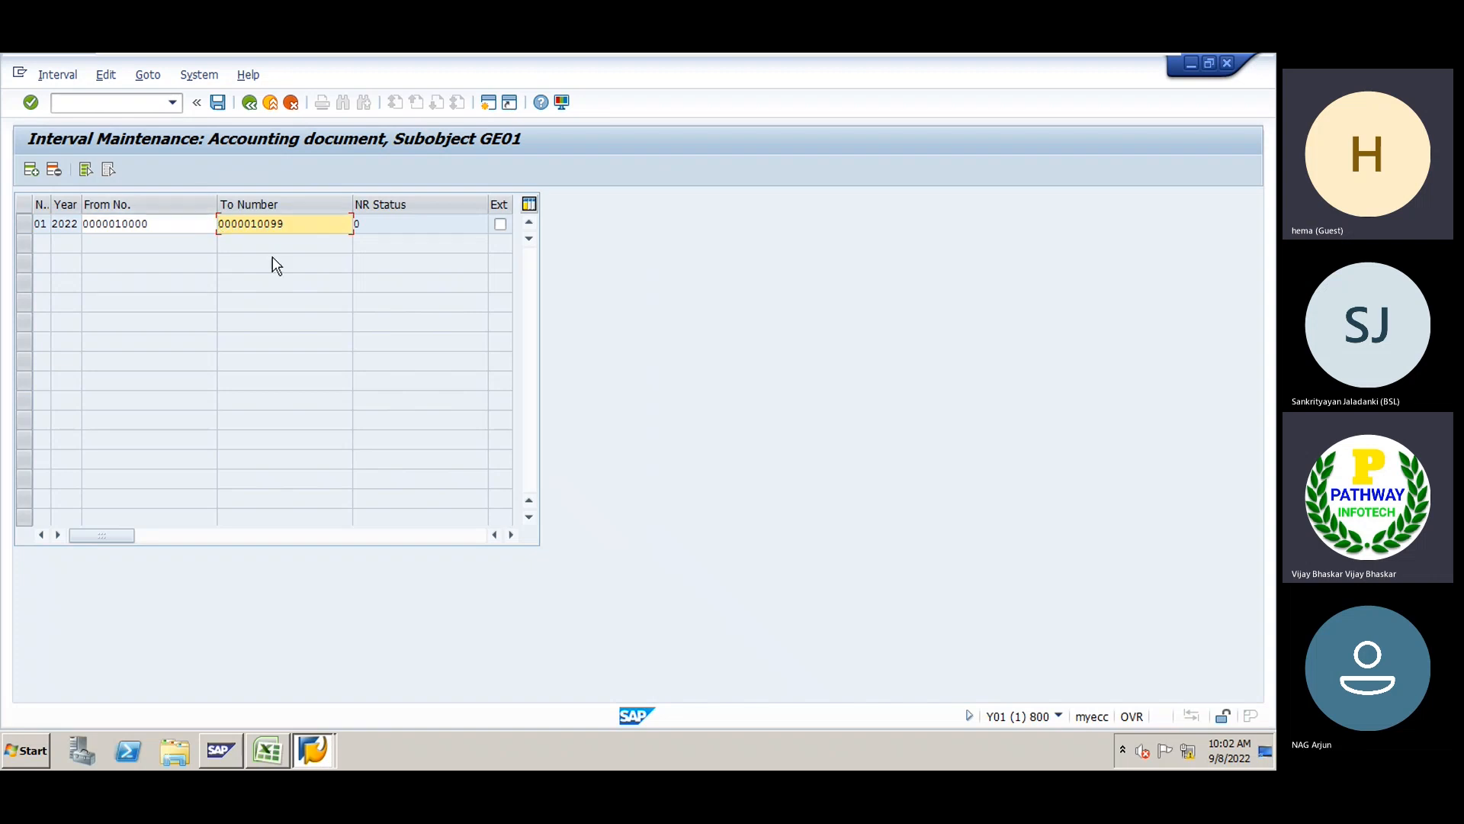
{"action": "left_click", "coordinate": [218, 102]}
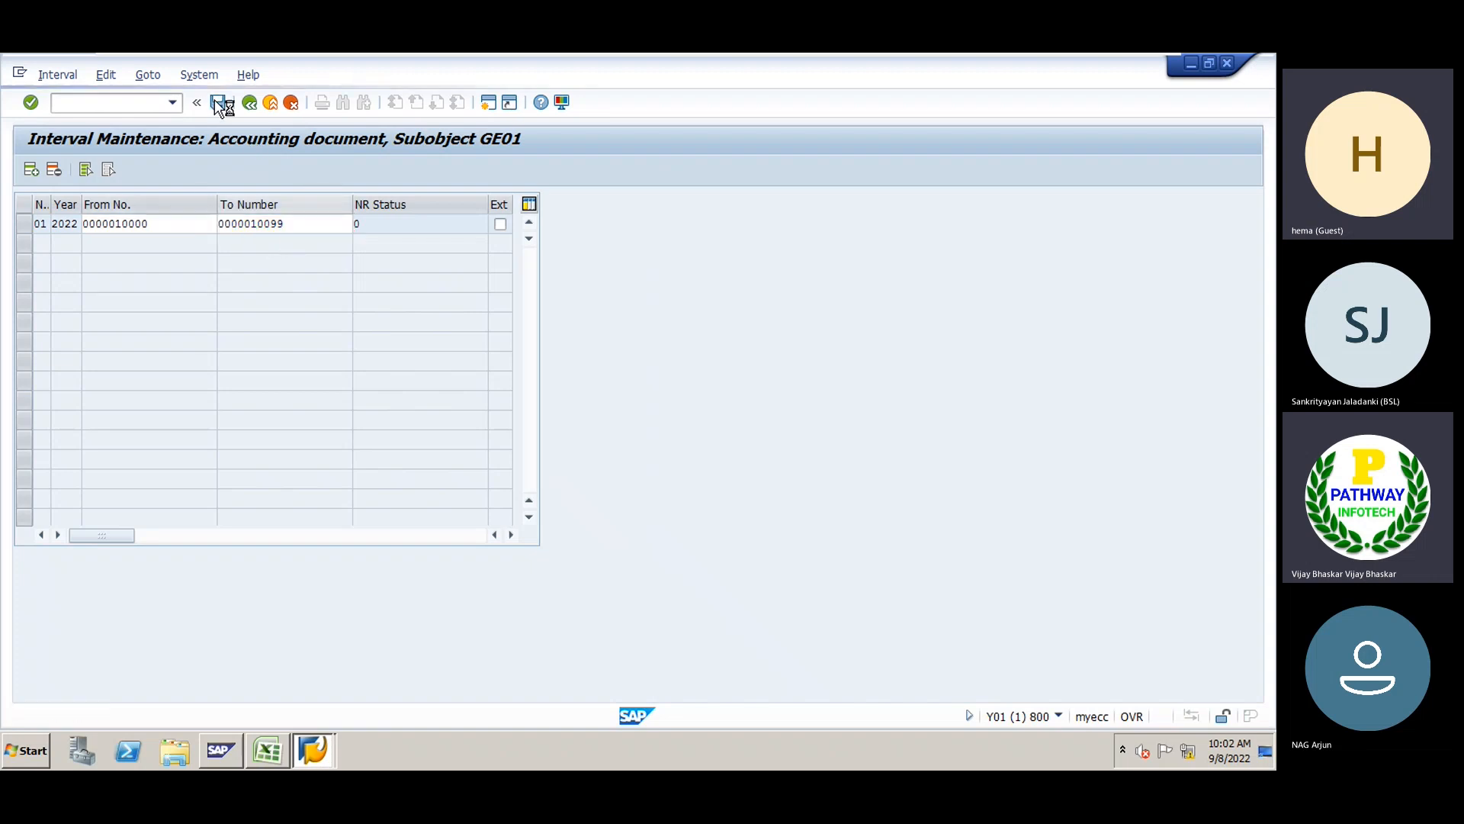
{"action": "key", "text": "Return"}
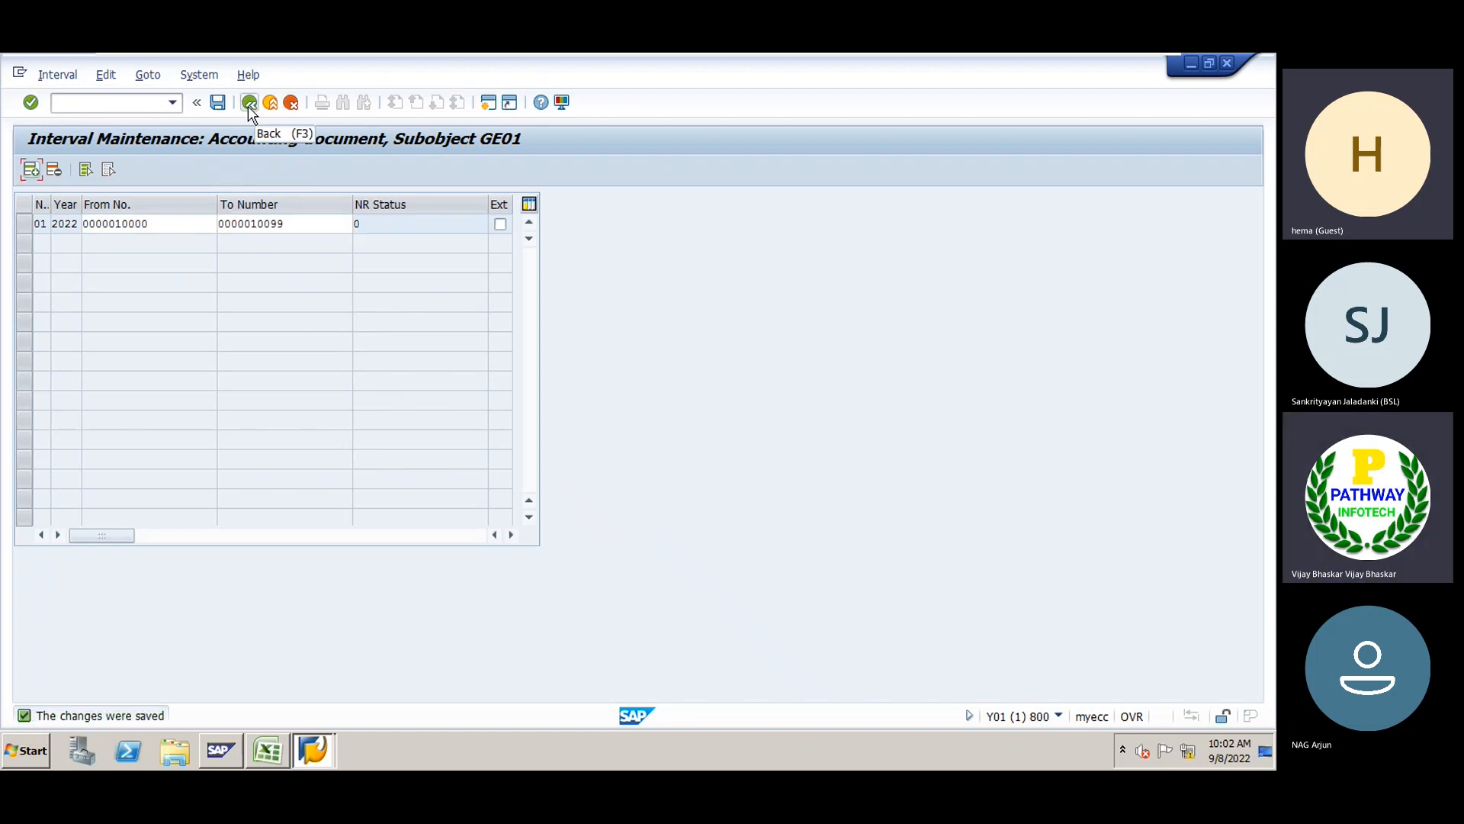
{"action": "left_click", "coordinate": [249, 103]}
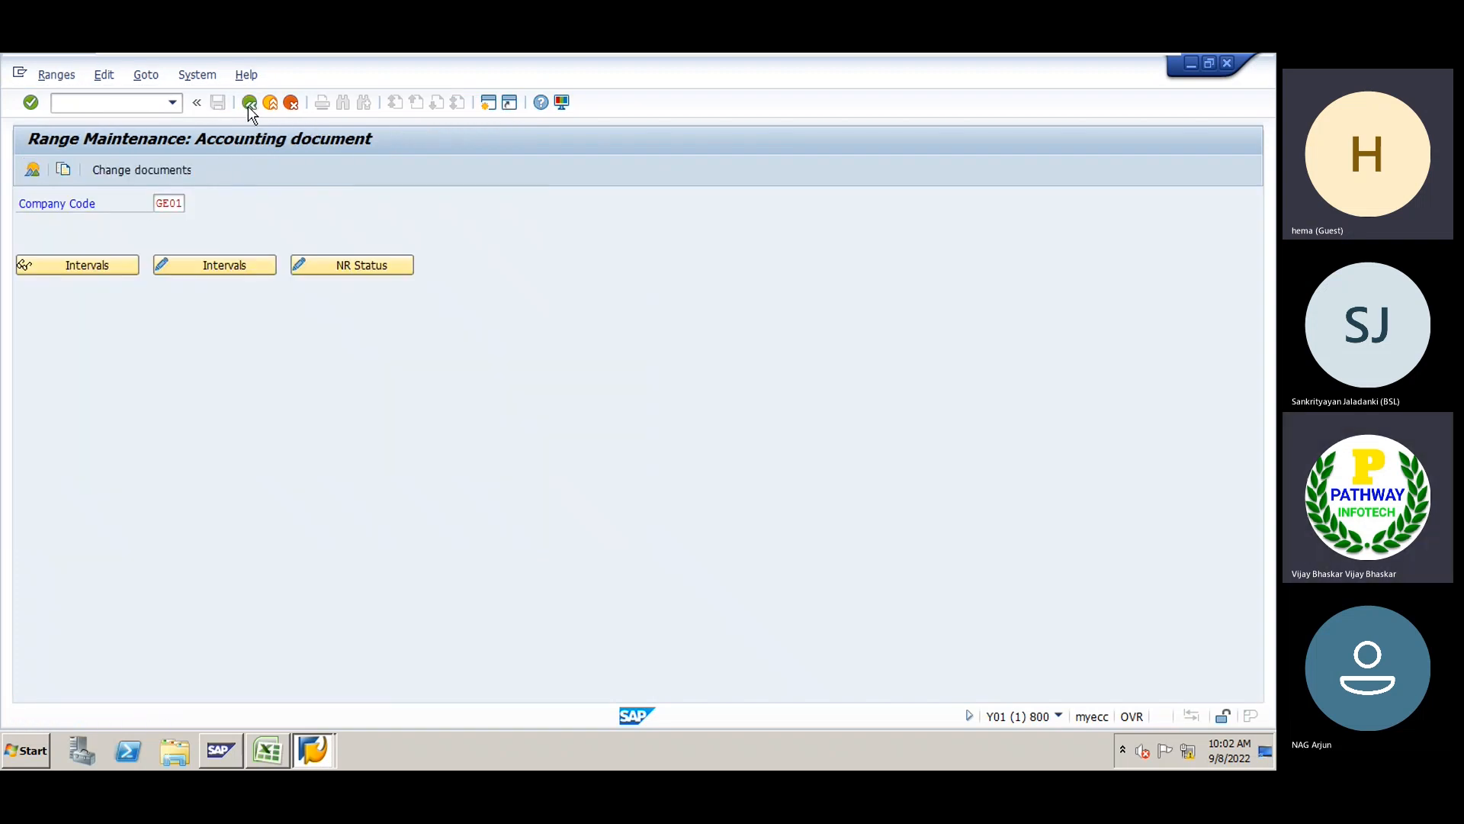
{"action": "left_click", "coordinate": [249, 103]}
{"action": "left_click", "coordinate": [169, 267]}
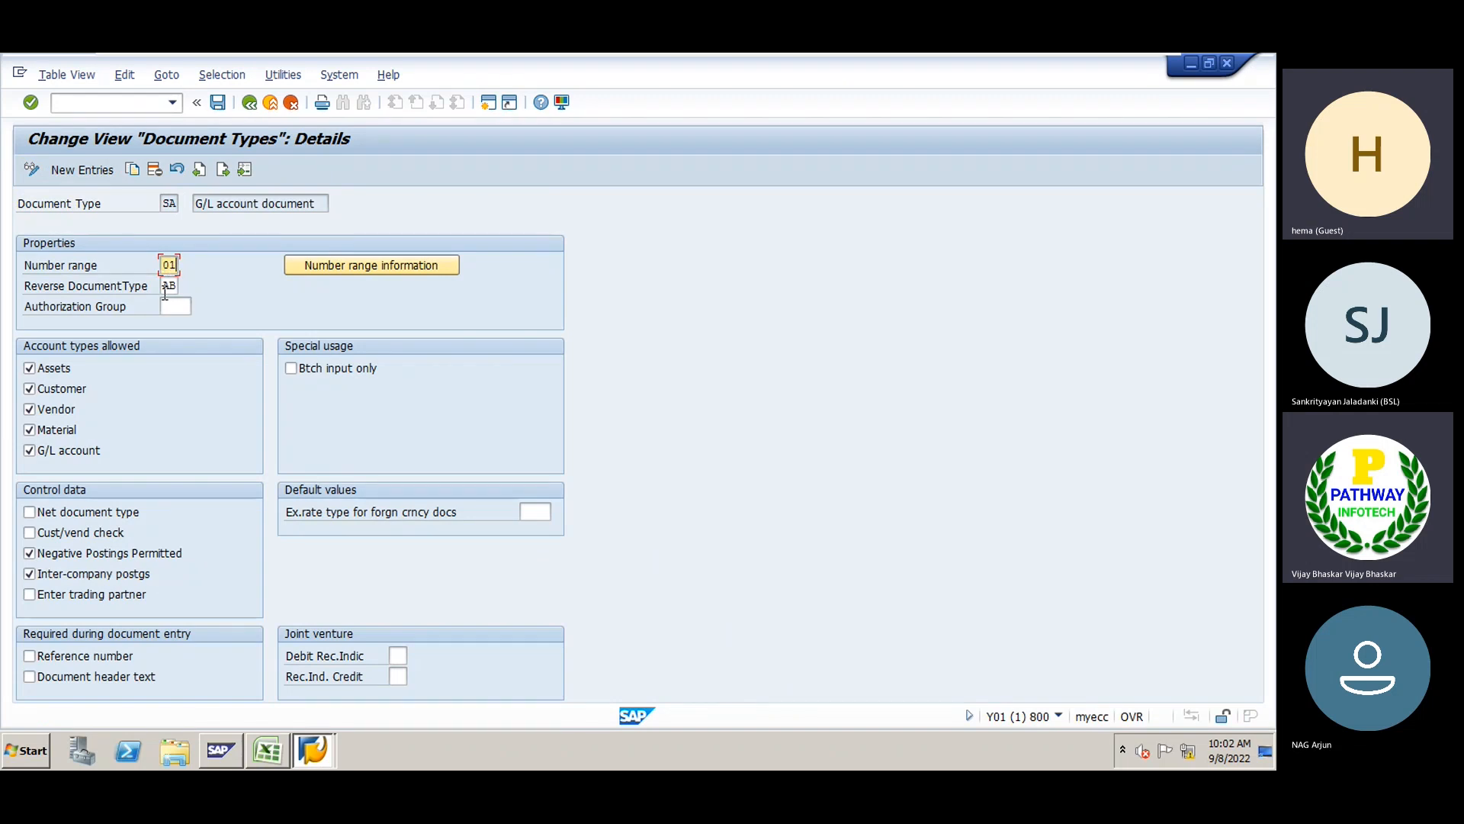
{"action": "left_click", "coordinate": [166, 287]}
Switch to the GE Group workbook and add the bold heading "Reversal Document Type:" in C183
{"action": "left_click", "coordinate": [266, 753]}
{"action": "left_click", "coordinate": [1270, 688]}
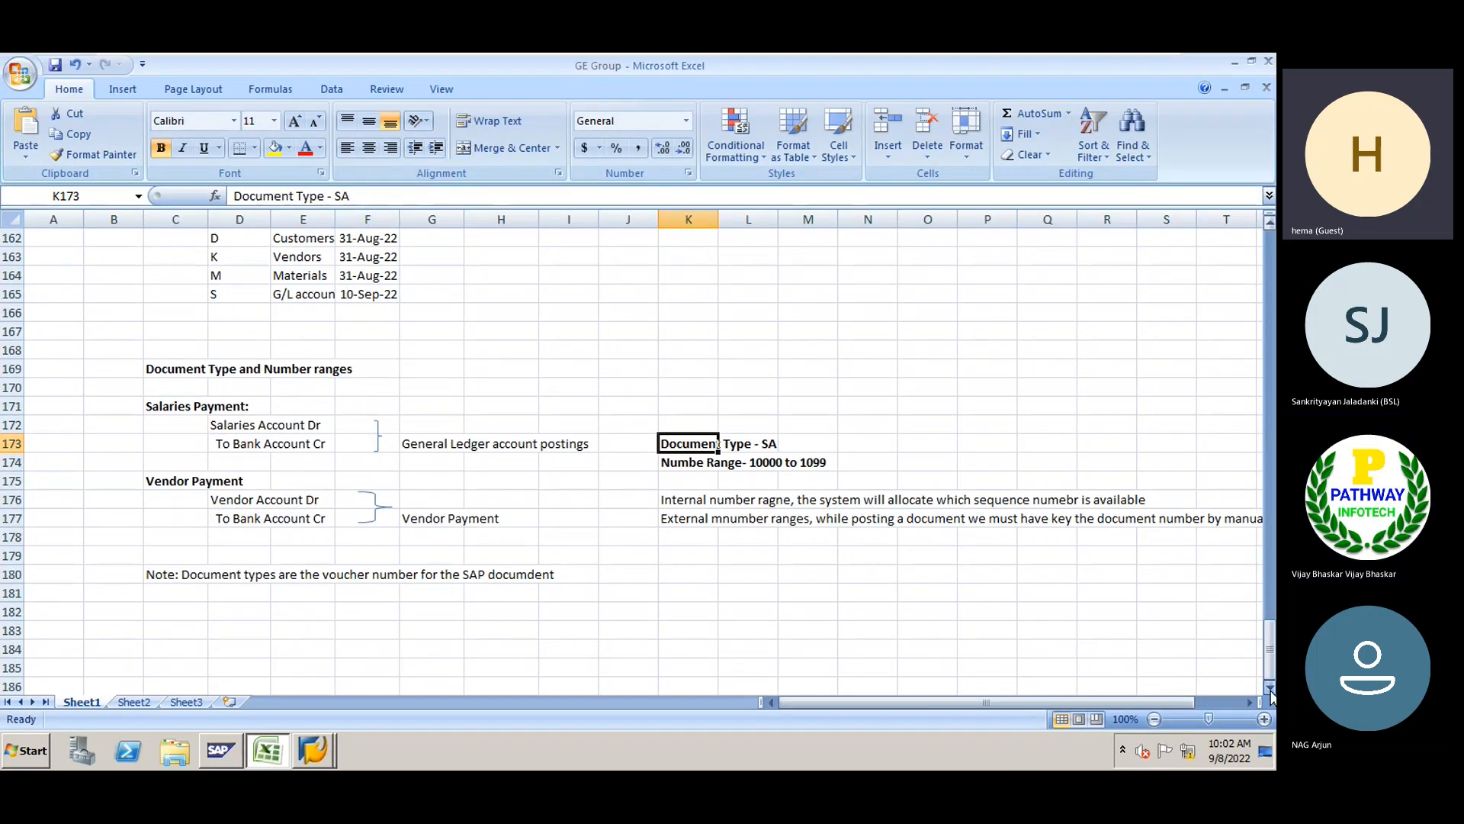
{"action": "left_click", "coordinate": [164, 463]}
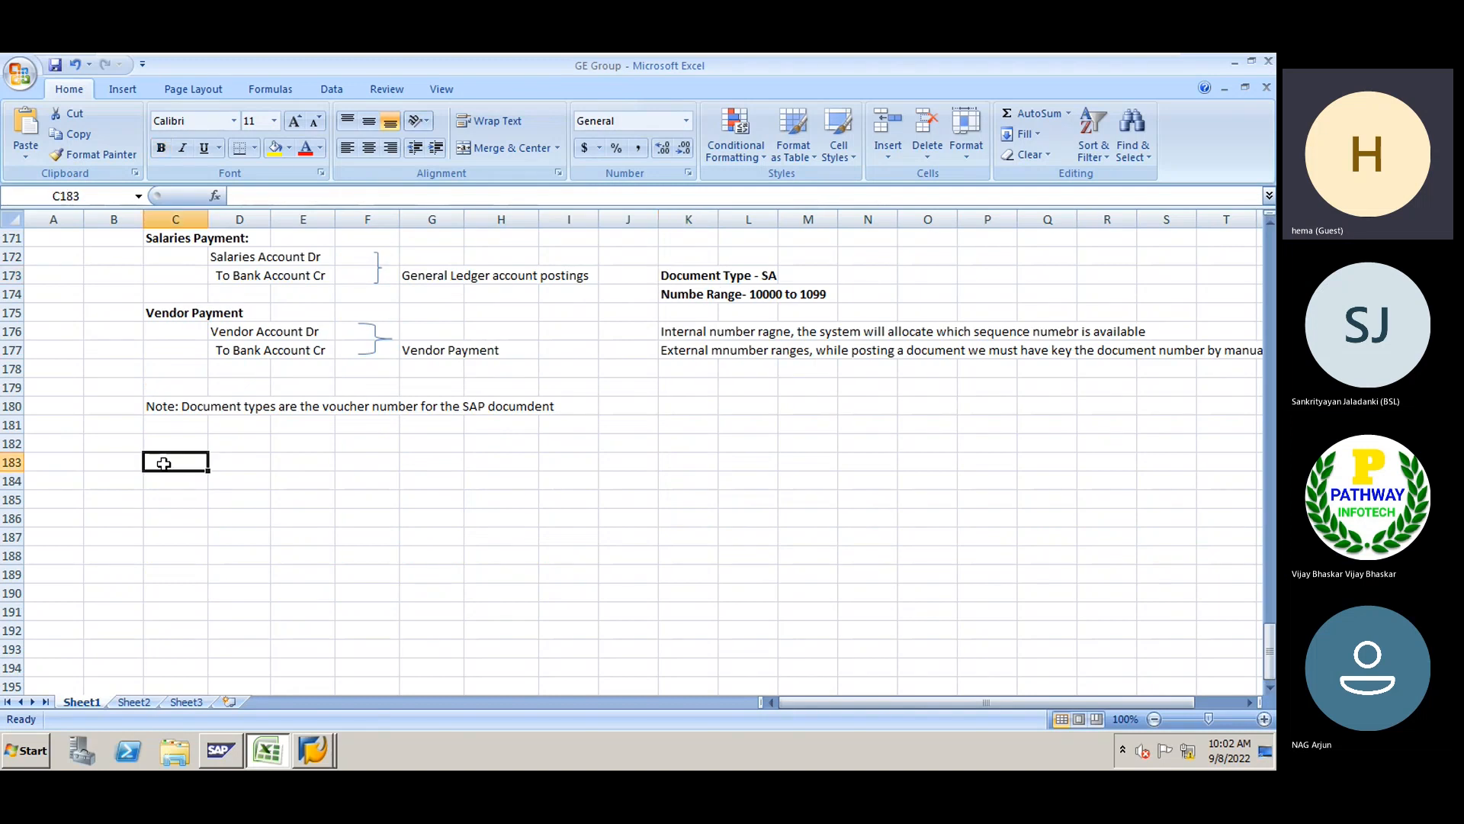
{"action": "type", "text": "Reversal "}
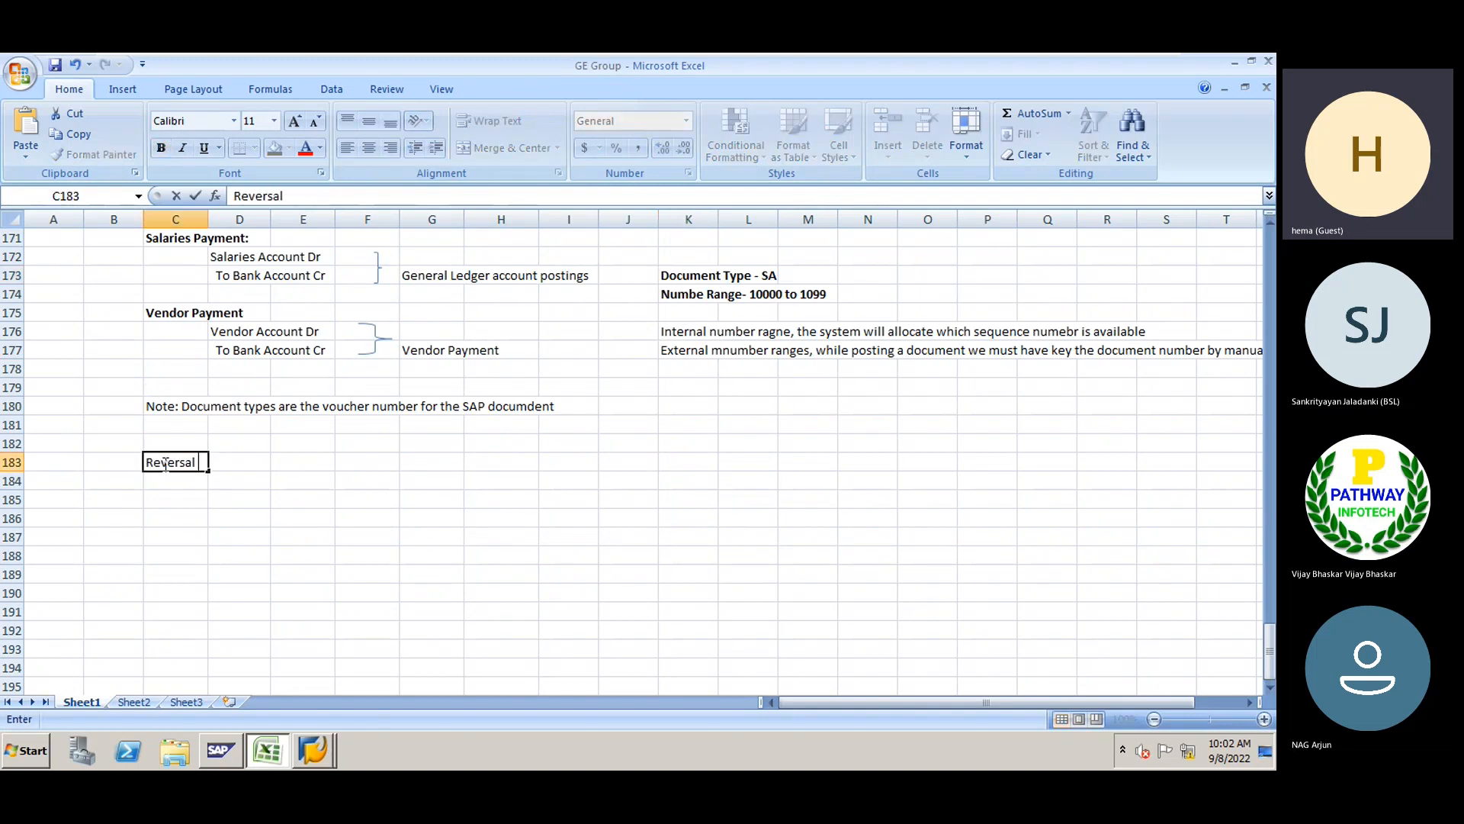
{"action": "type", "text": "Document T"}
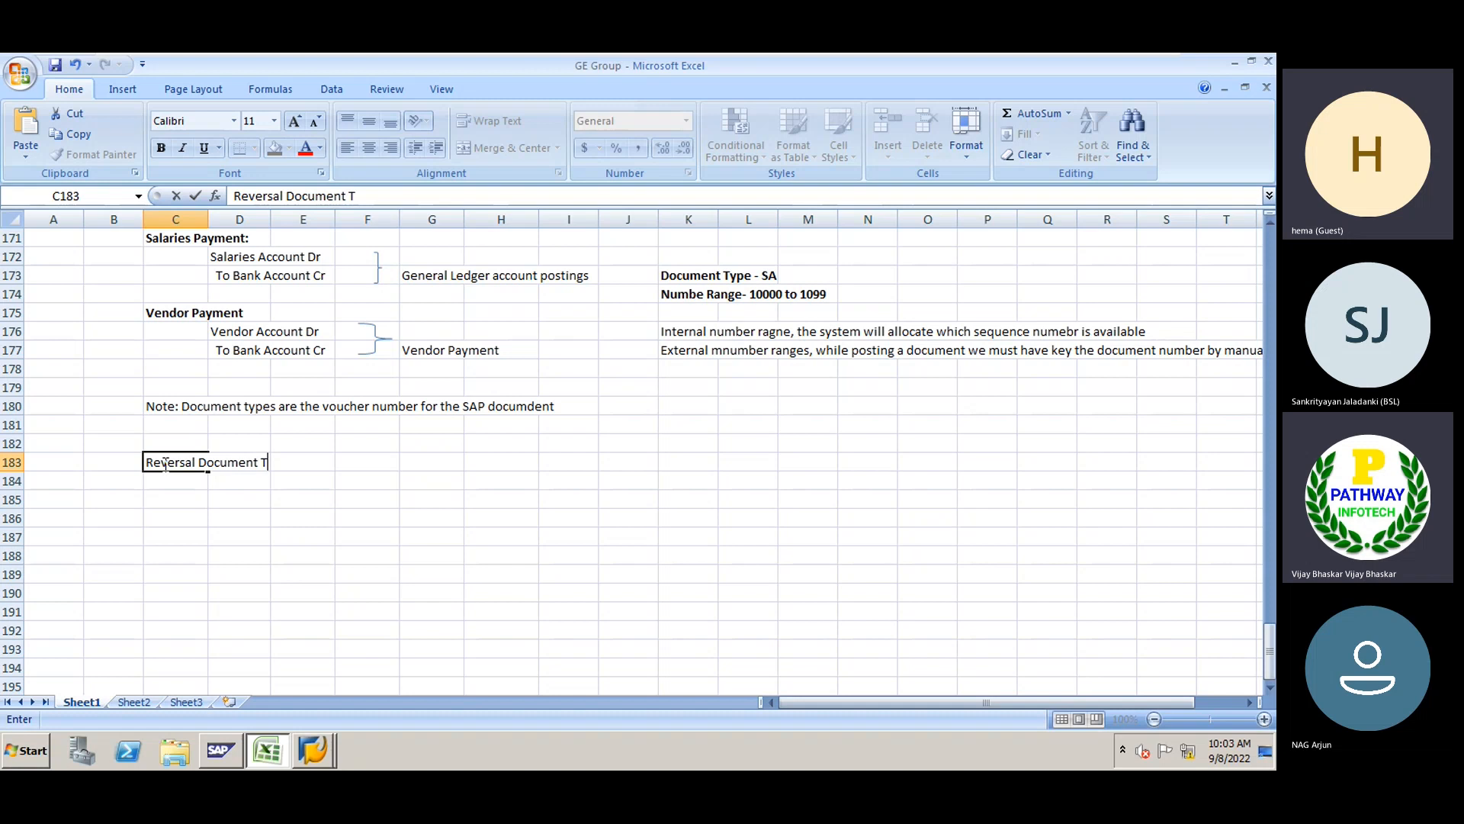
{"action": "type", "text": "ype:"}
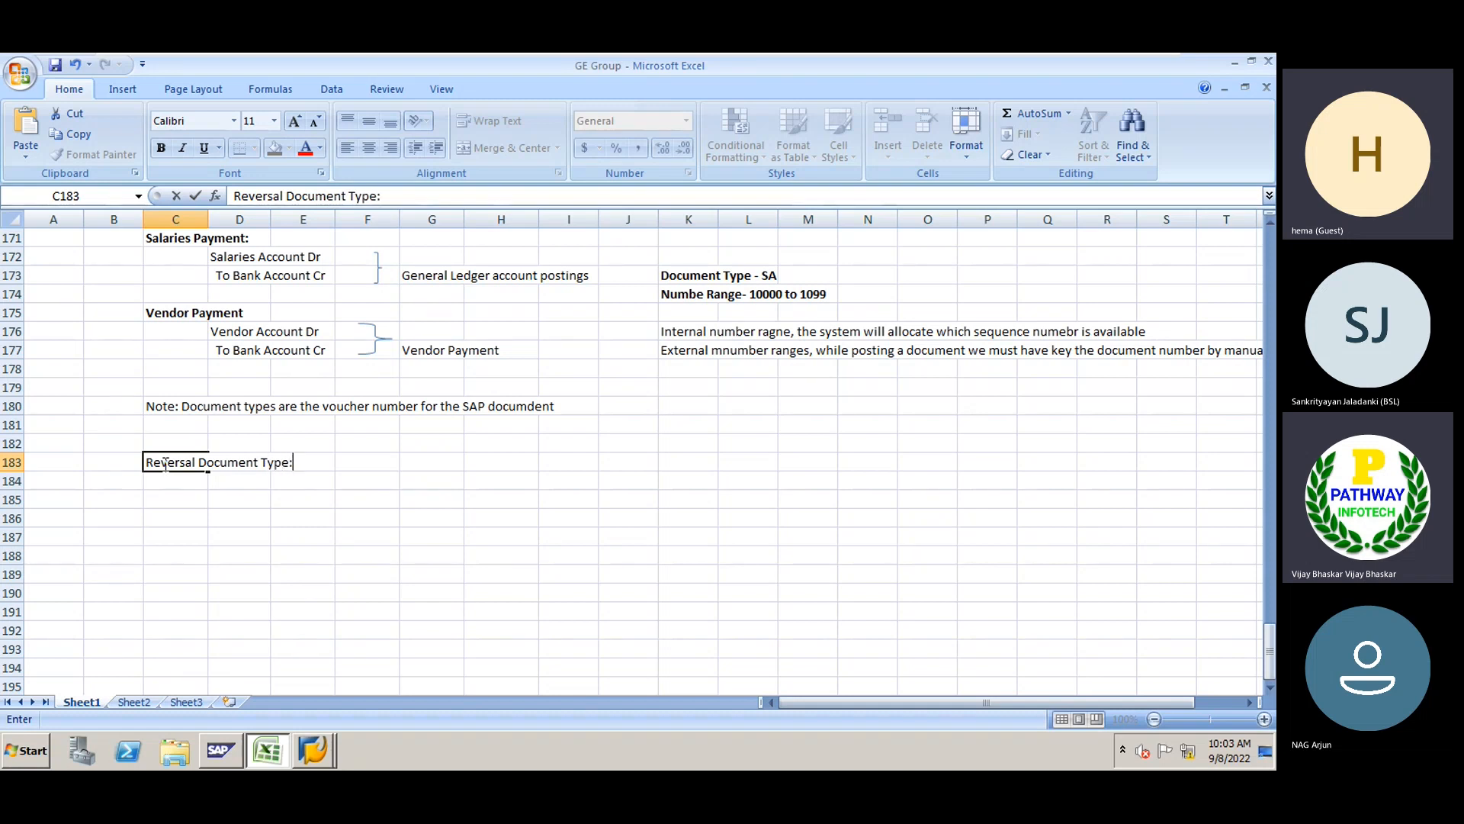
{"action": "key", "text": "Return"}
{"action": "left_click", "coordinate": [163, 463]}
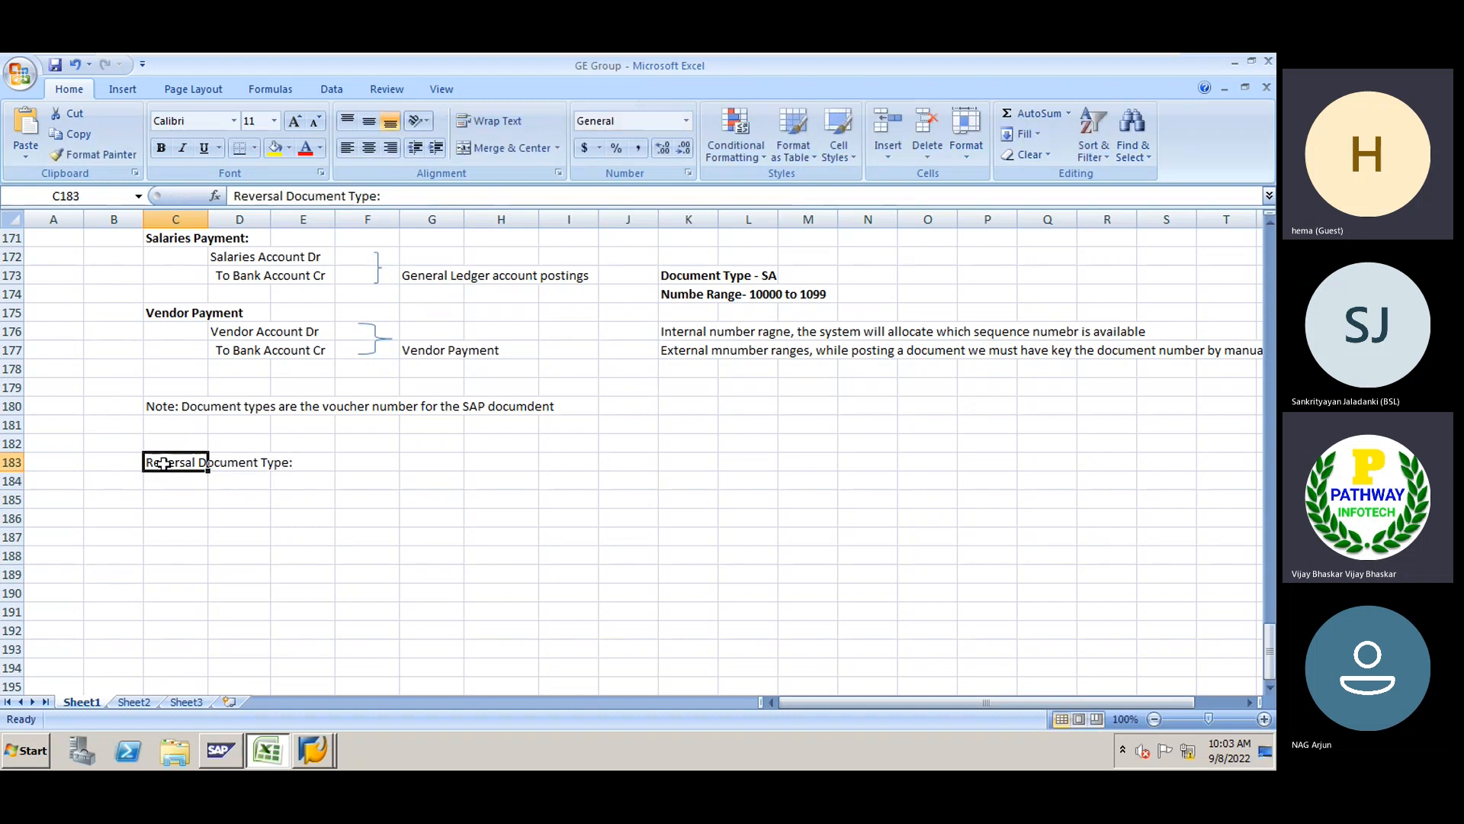
{"action": "key", "text": "ctrl+b"}
{"action": "key", "text": "Down"}
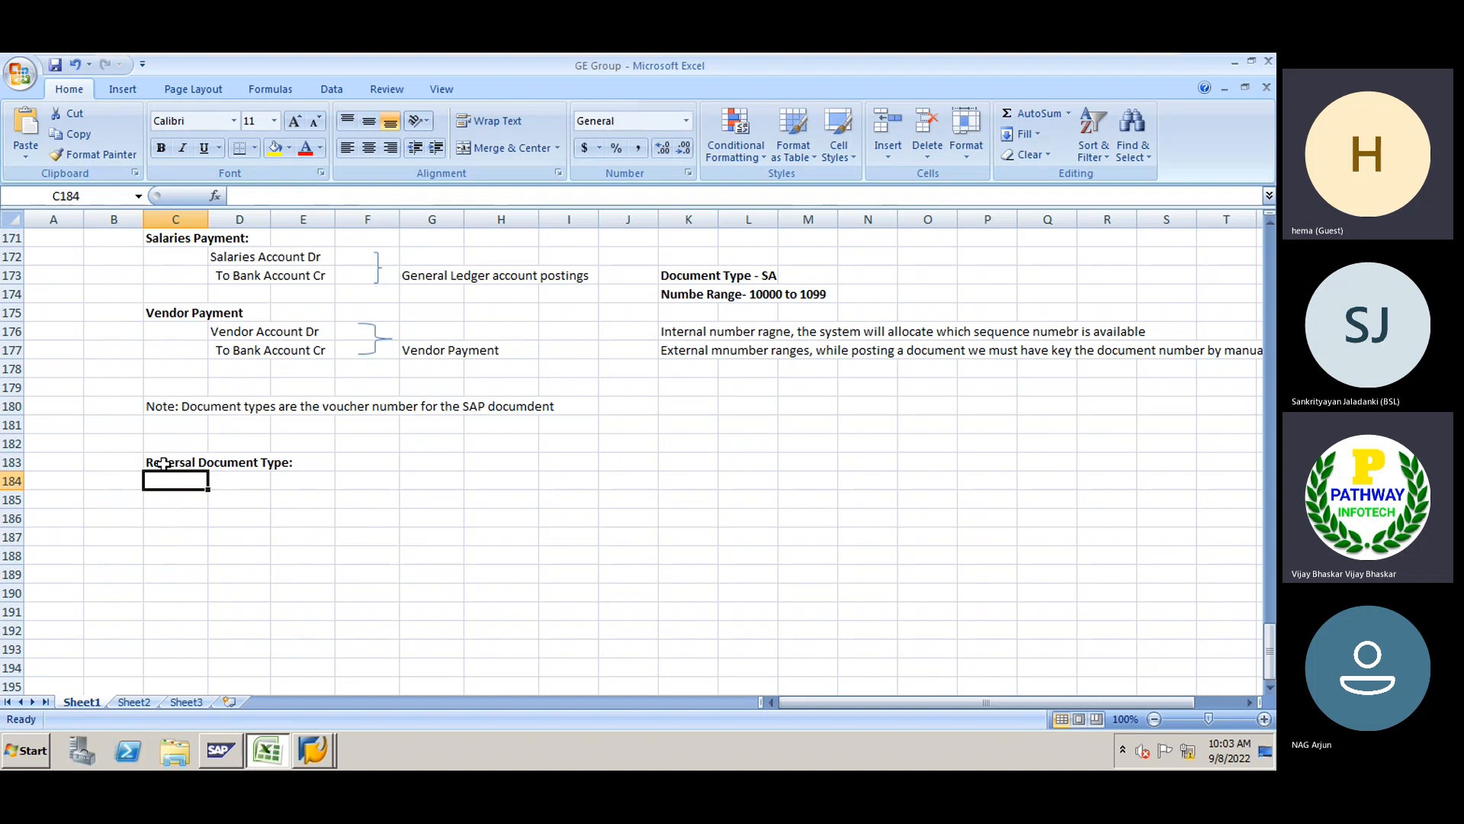
Enter the journal lines "Expenses Account Dr" in C185 and an indented "To Bank Account" in C186
{"action": "key", "text": "Down"}
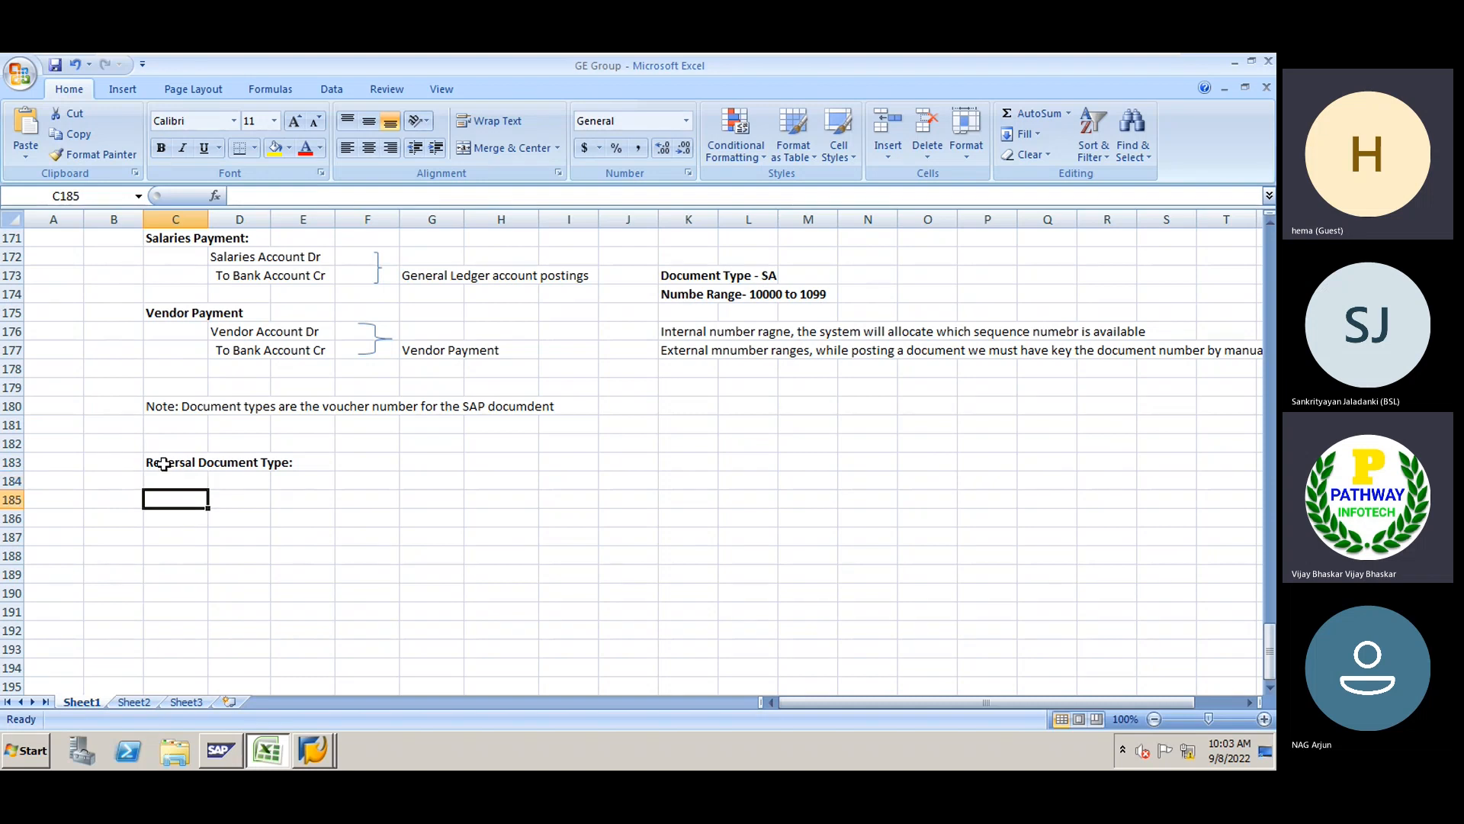
{"action": "type", "text": "Es"}
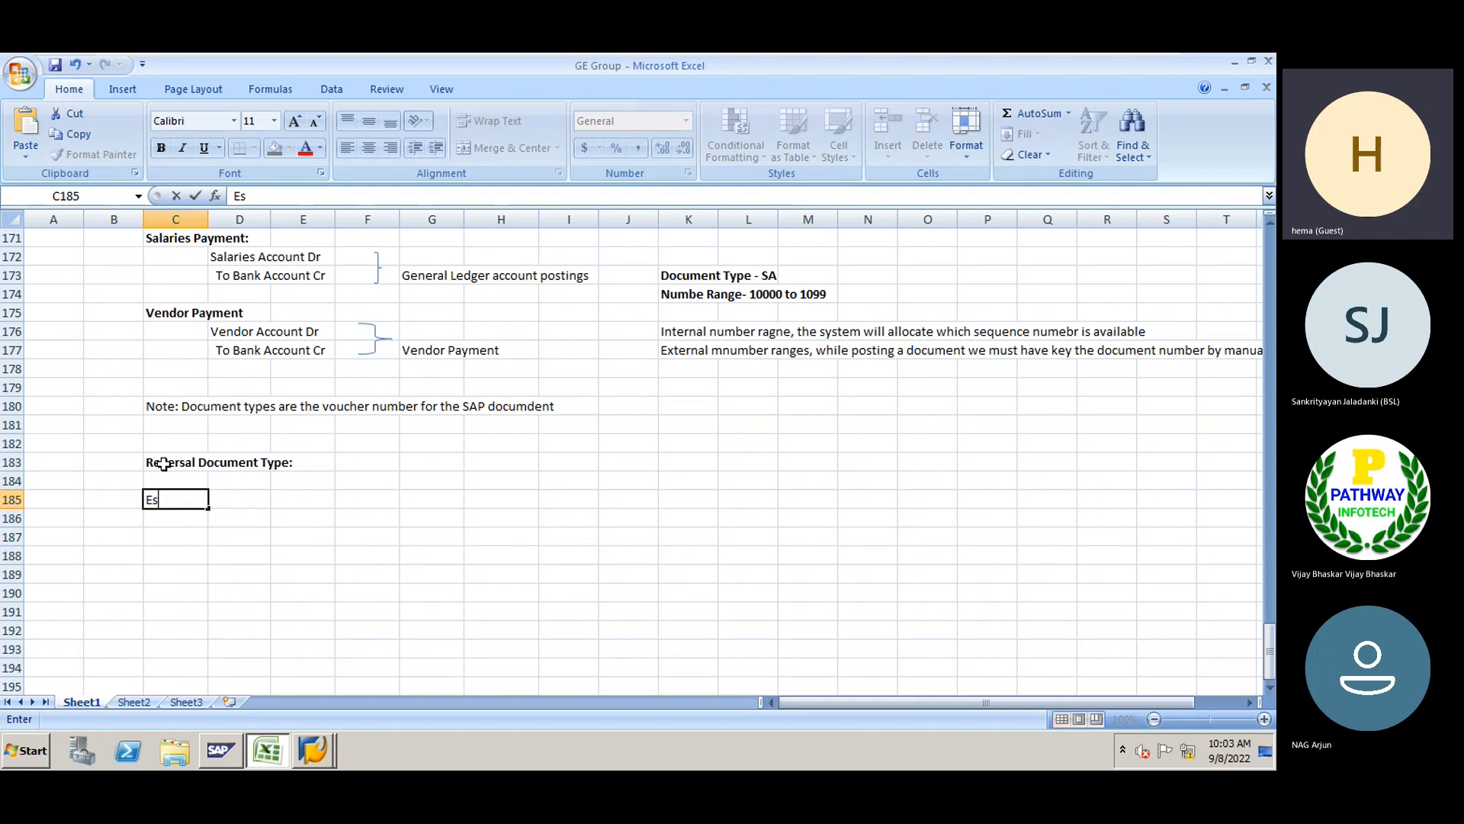
{"action": "type", "text": "xpenses Account Dr"}
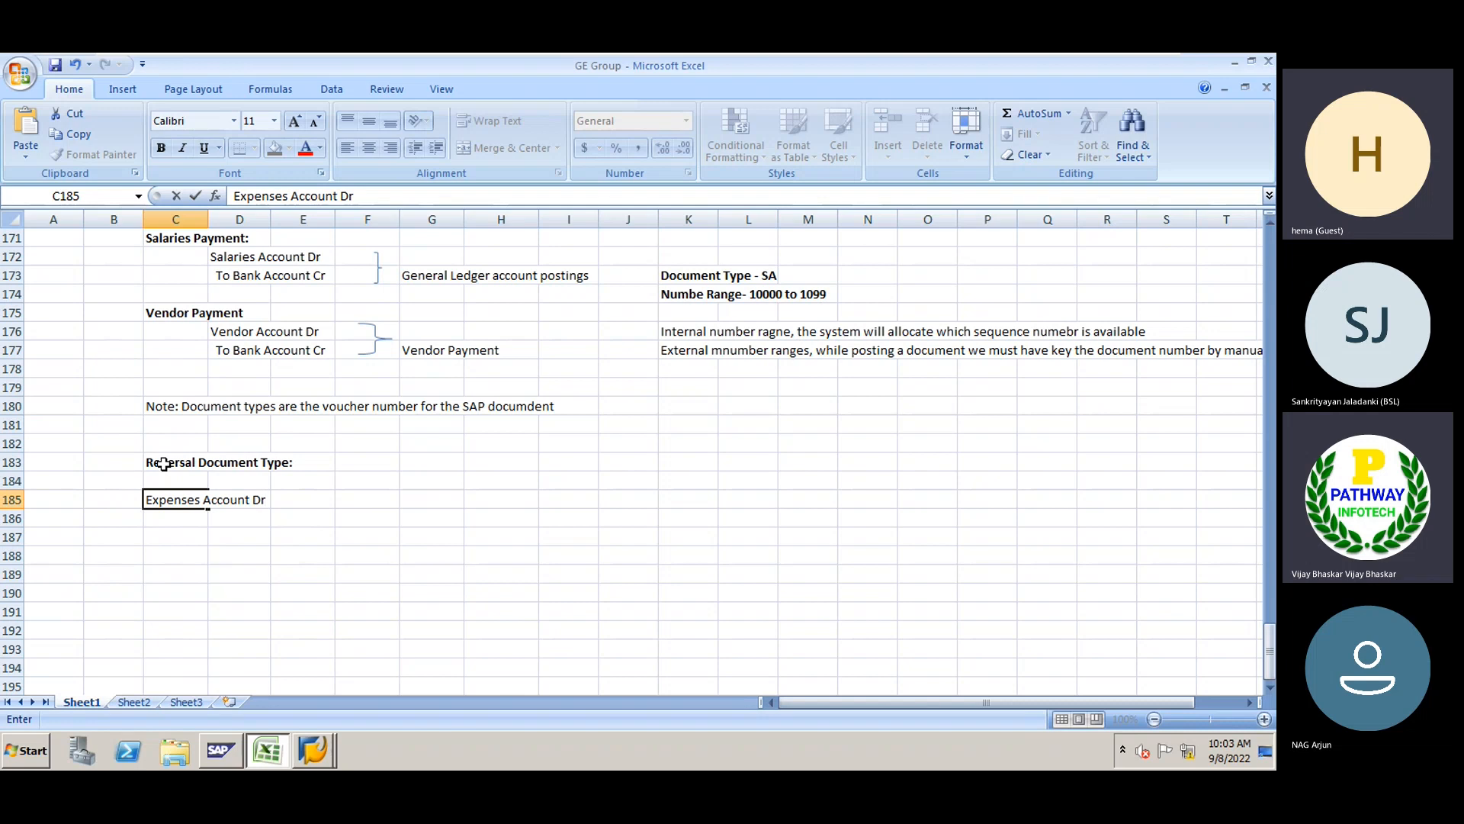
{"action": "key", "text": "Return"}
{"action": "type", "text": "T"}
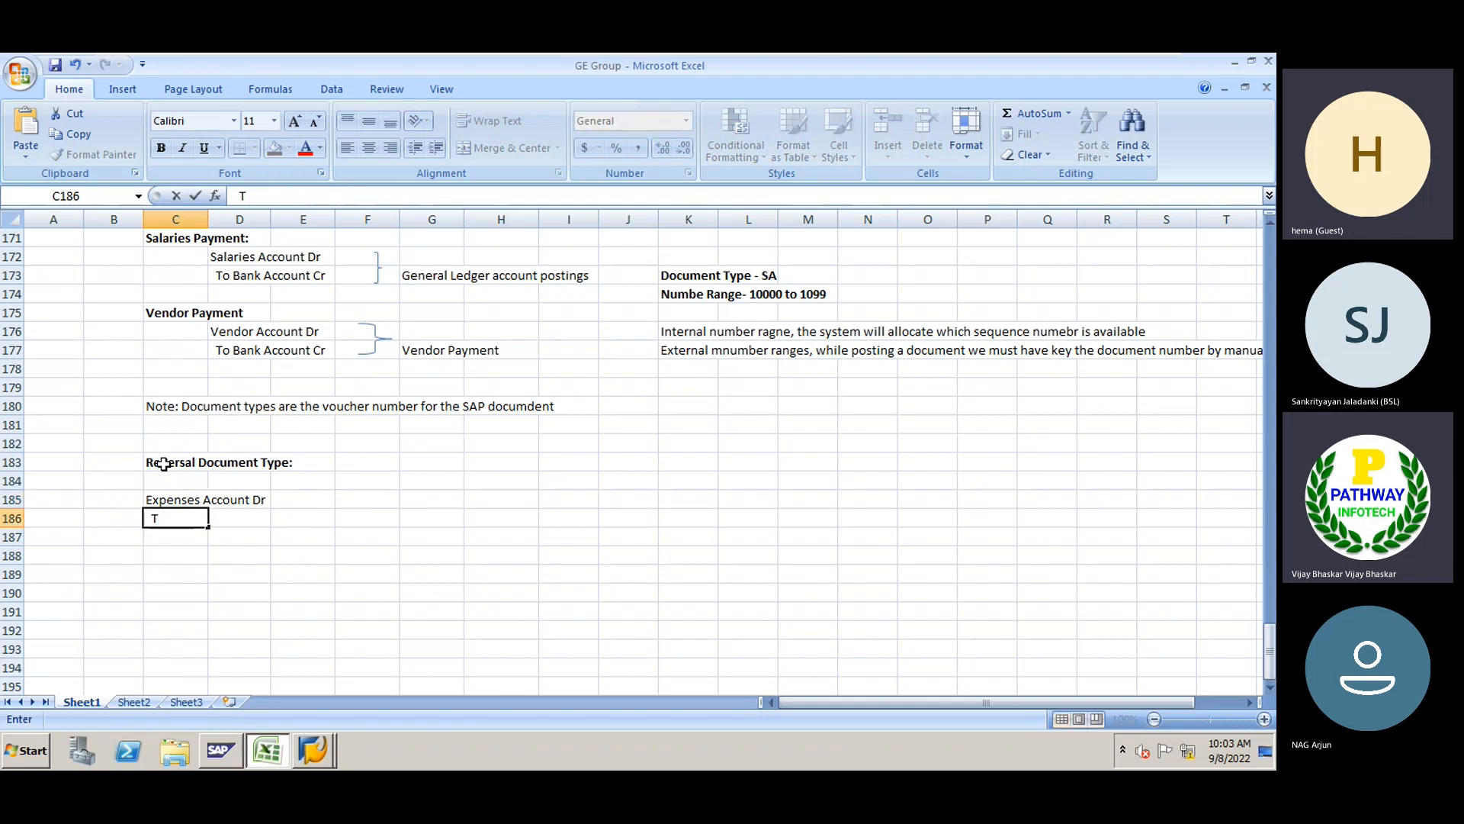
{"action": "type", "text": "o Bank Aco"}
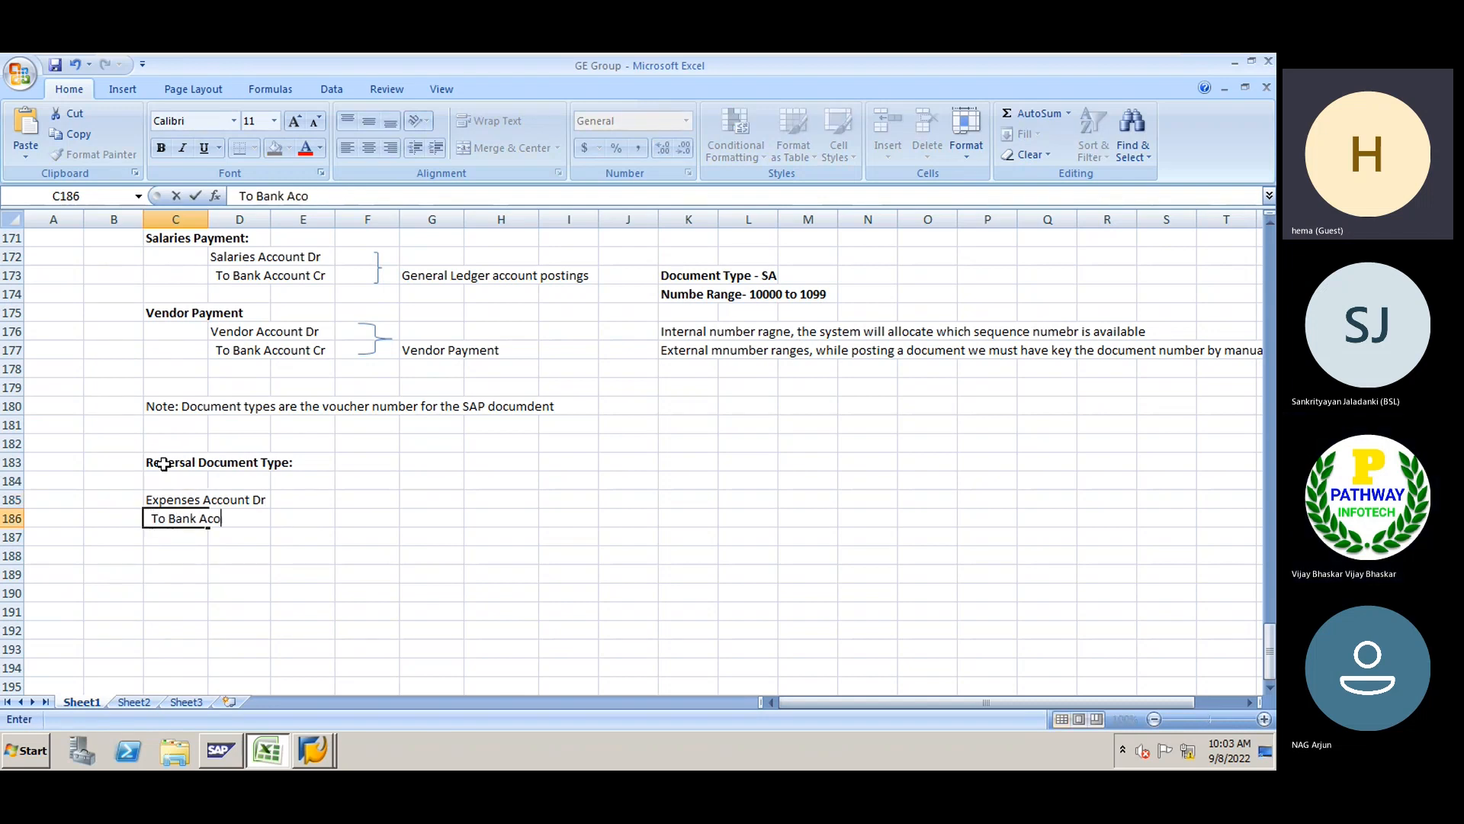
{"action": "key", "text": "BackSpace"}
{"action": "type", "text": "count"}
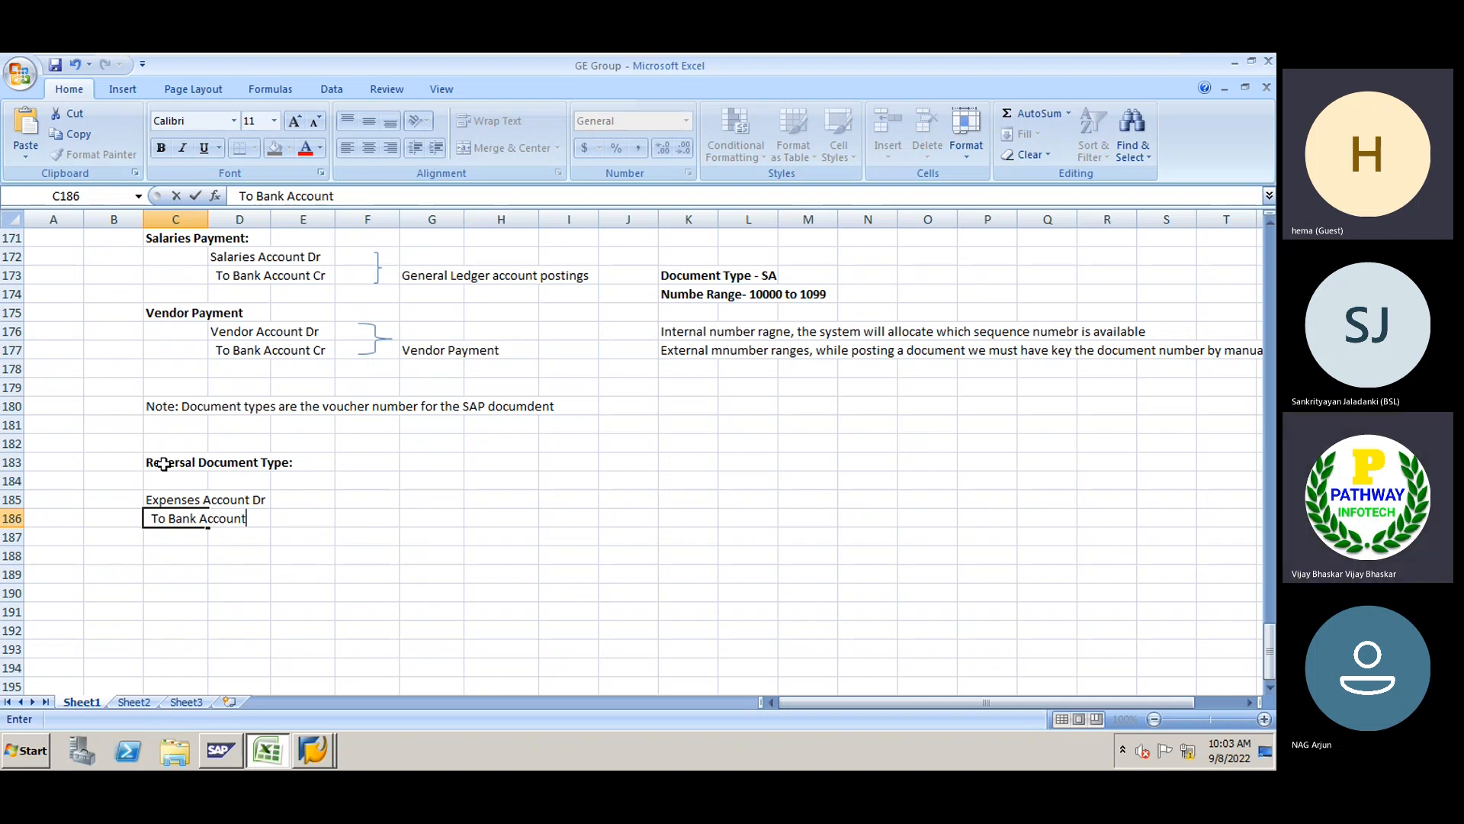
{"action": "key", "text": "Tab"}
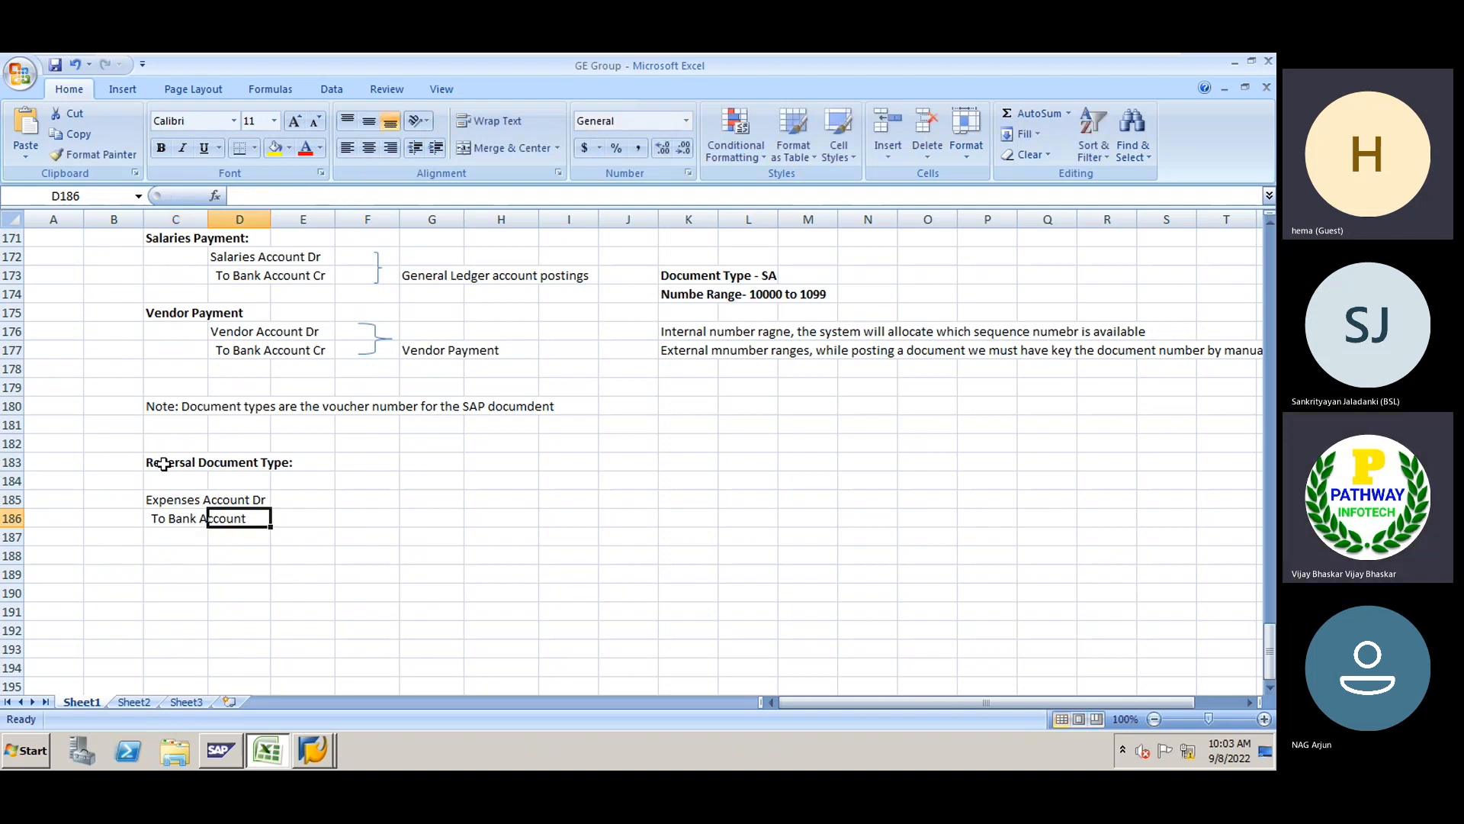
Enter the amount 10000 for both the expenses and bank lines in E185 and E186
{"action": "left_click", "coordinate": [328, 498]}
{"action": "type", "text": "1000"}
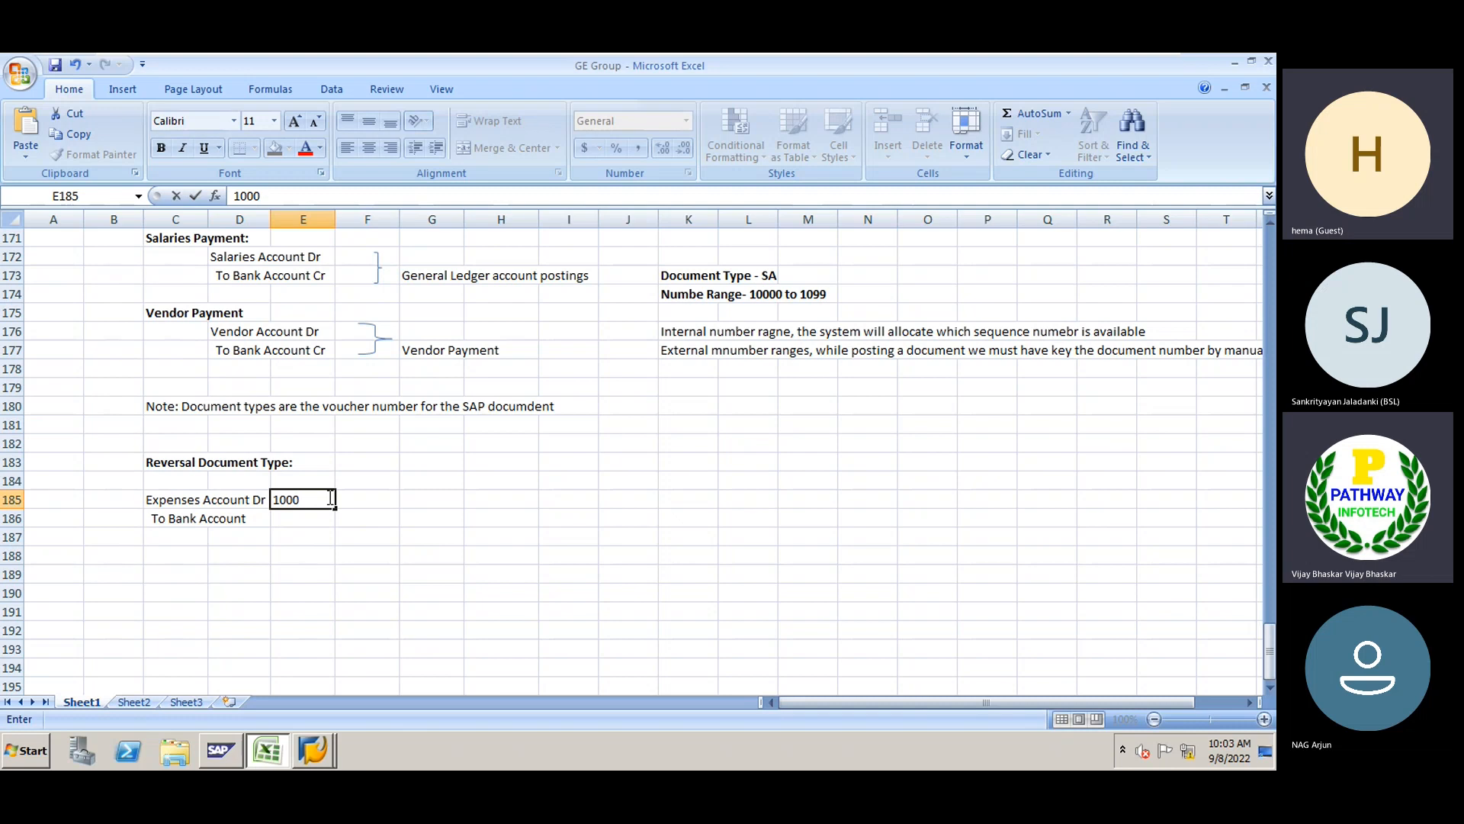
{"action": "type", "text": "0"}
{"action": "key", "text": "Return"}
{"action": "key", "text": "ctrl+d"}
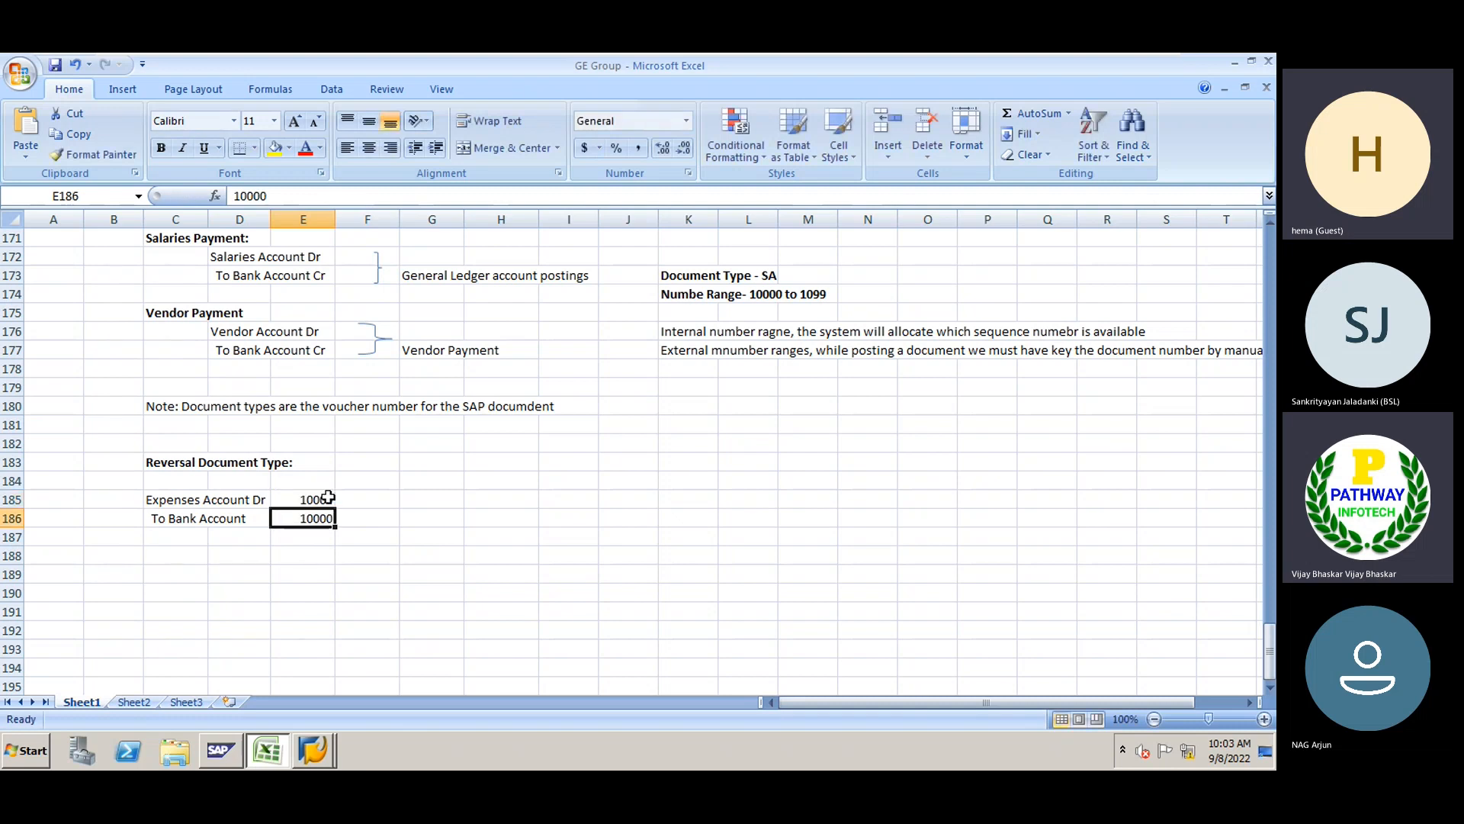
Date the expenses entry 30 Aug 22 in B185
{"action": "left_click", "coordinate": [109, 497]}
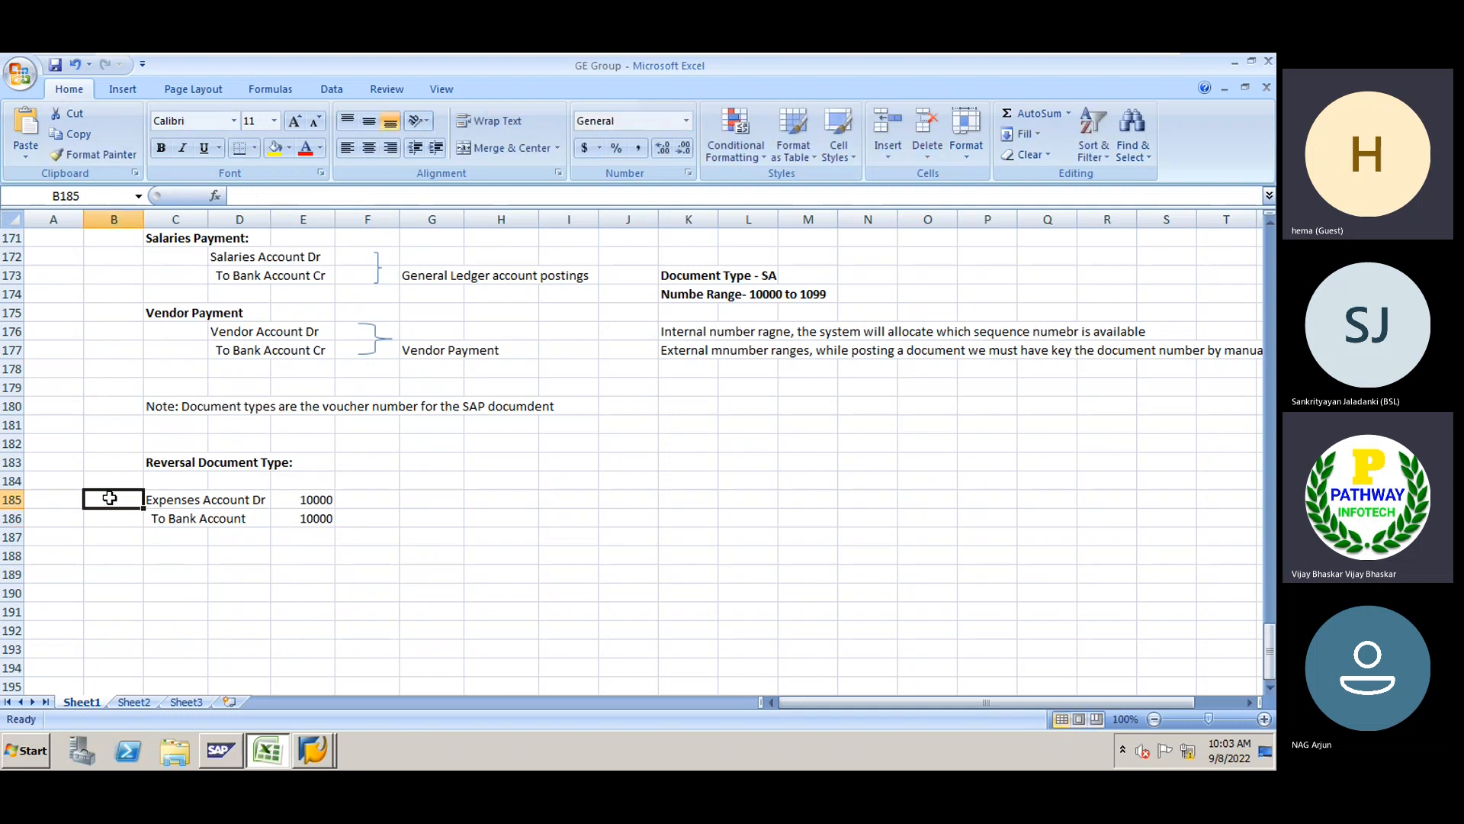
{"action": "type", "text": "0"}
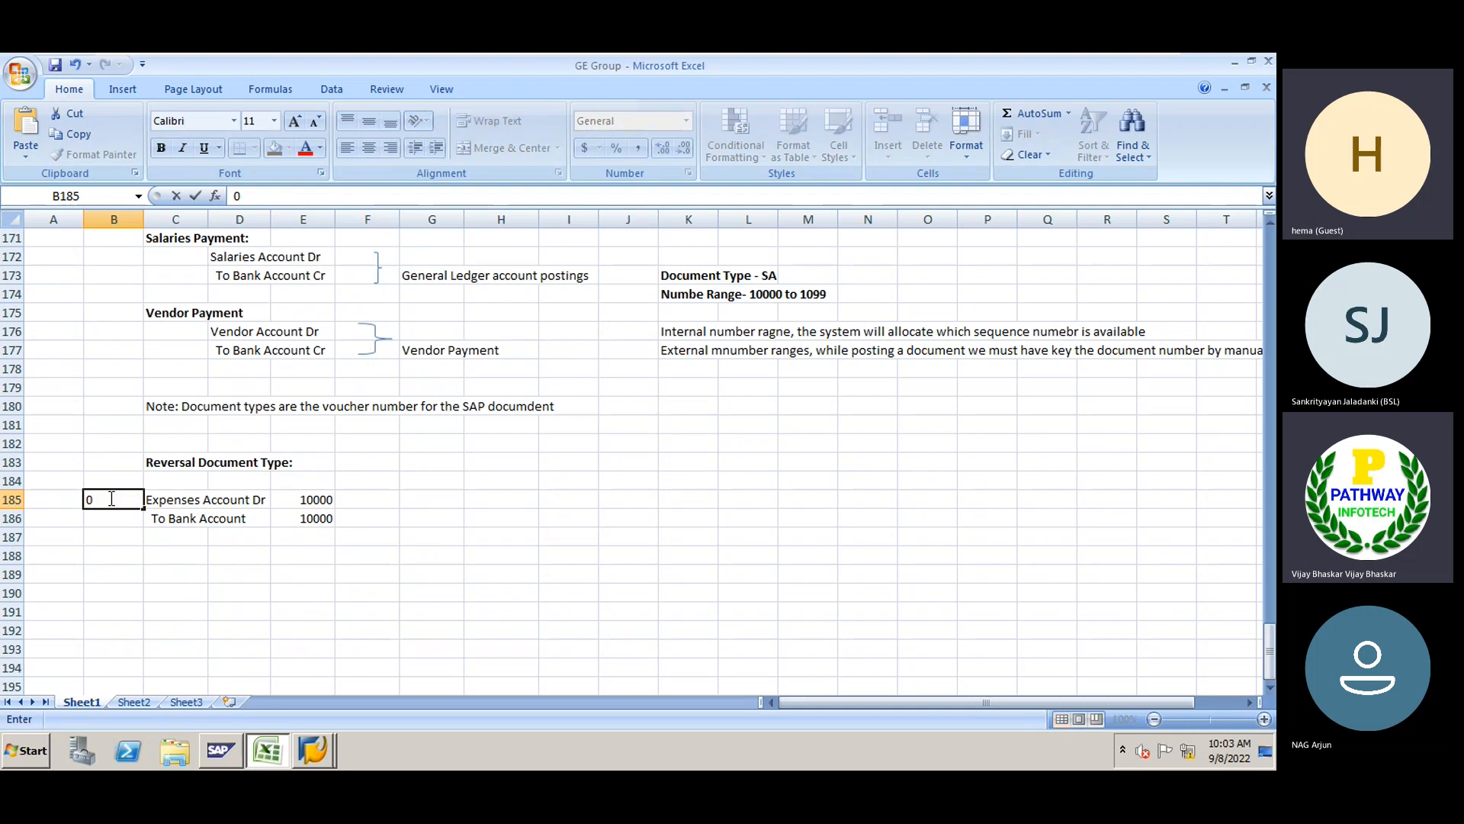
{"action": "key", "text": "BackSpace"}
{"action": "type", "text": "30 Aug 22"}
{"action": "key", "text": "Return"}
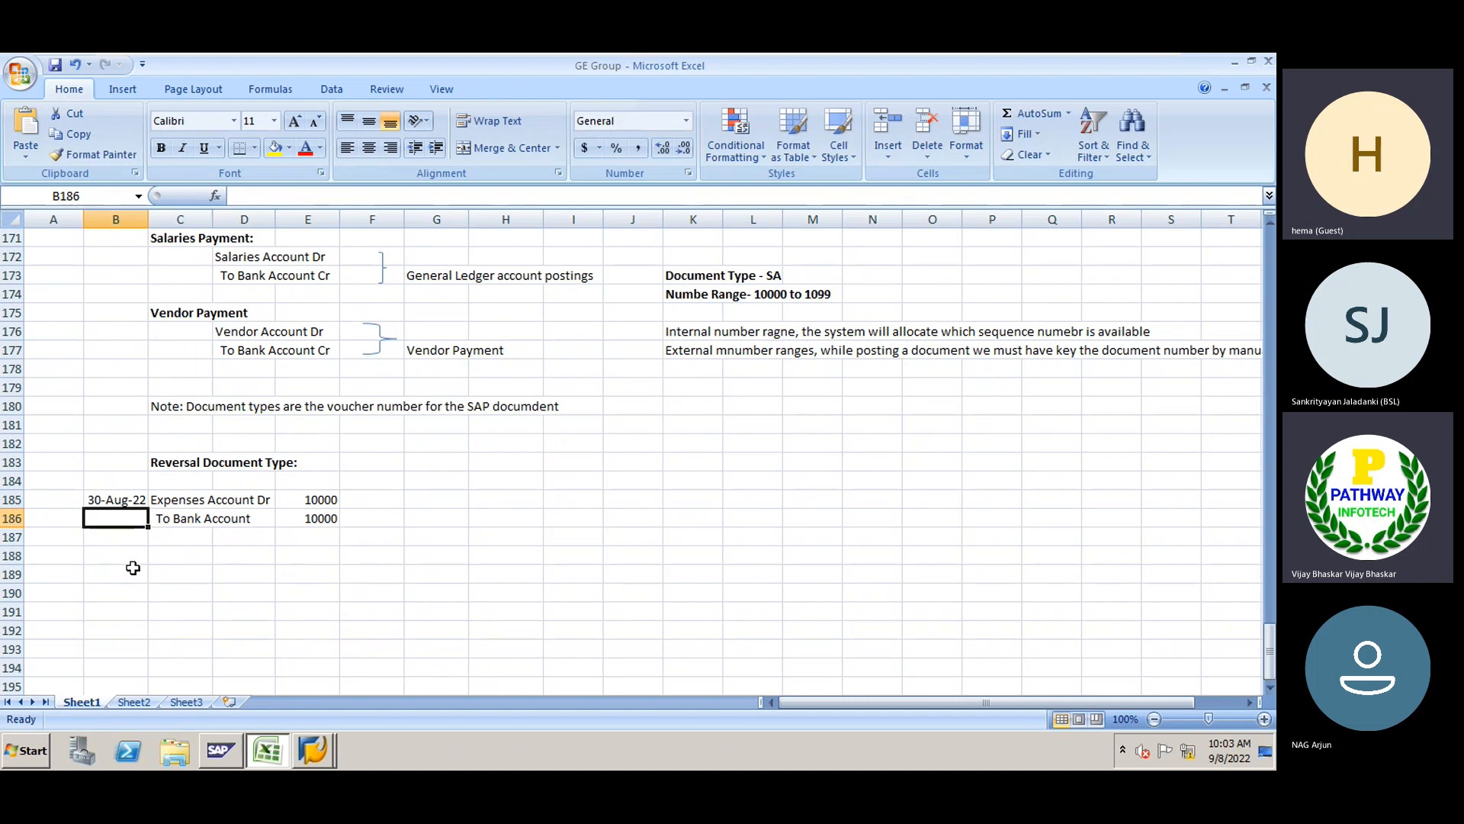
Enter the date 05 Sep 22 in cell B189, below the 30-Aug-22 expenses entry
{"action": "left_click", "coordinate": [114, 573]}
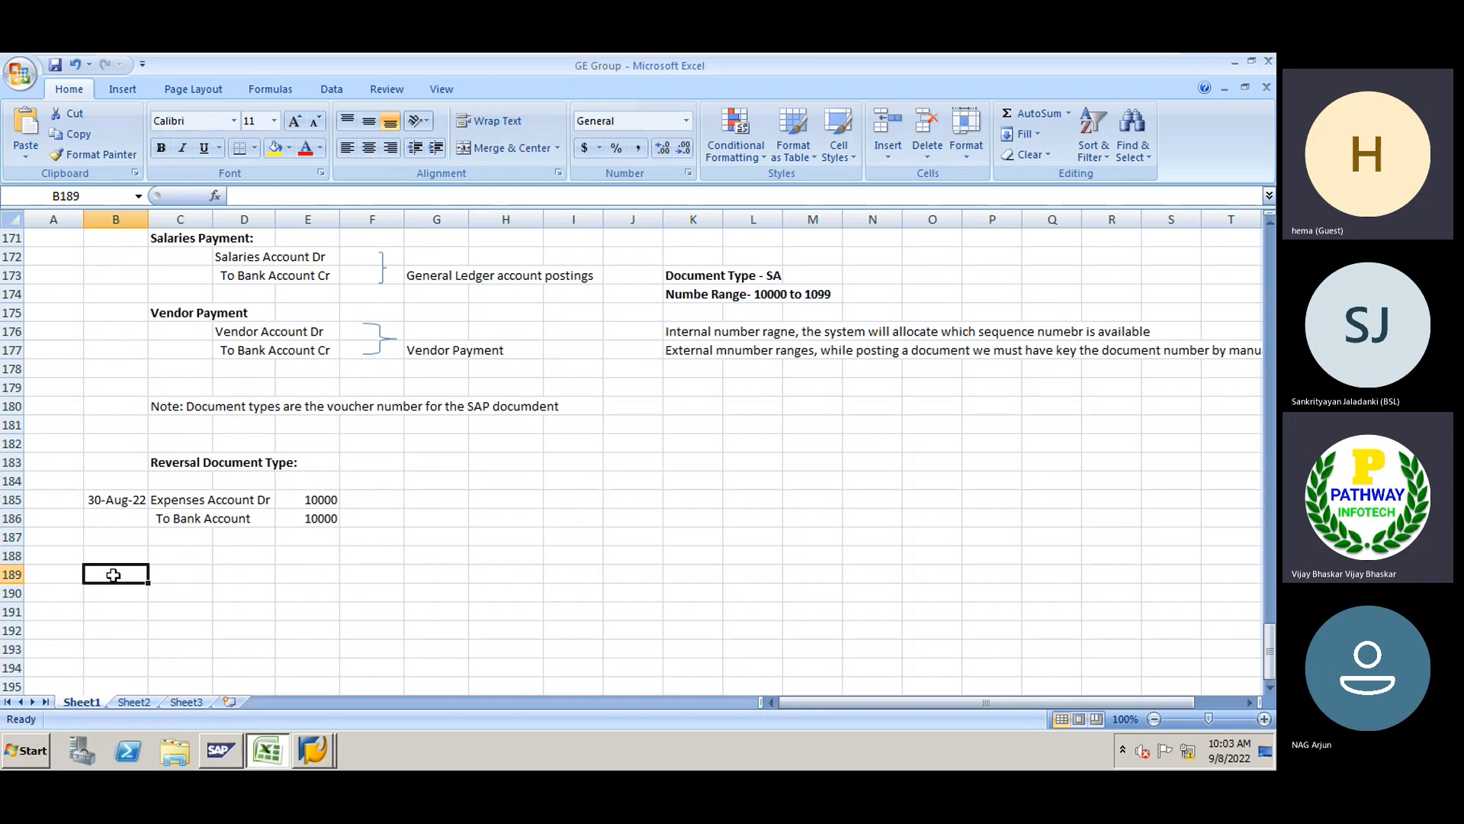
{"action": "type", "text": "05 Sep 2"}
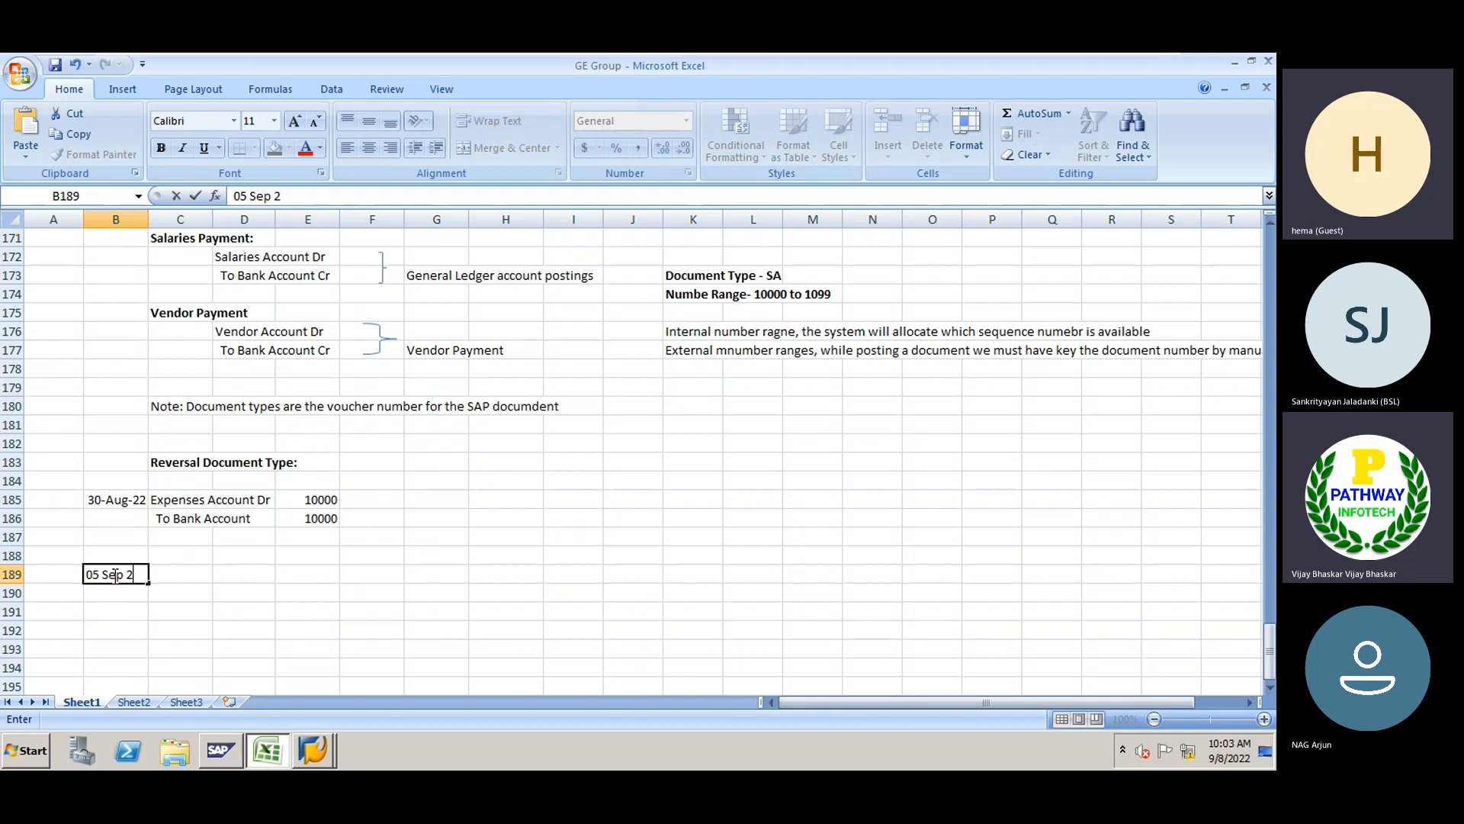
{"action": "type", "text": "2"}
{"action": "key", "text": "Tab"}
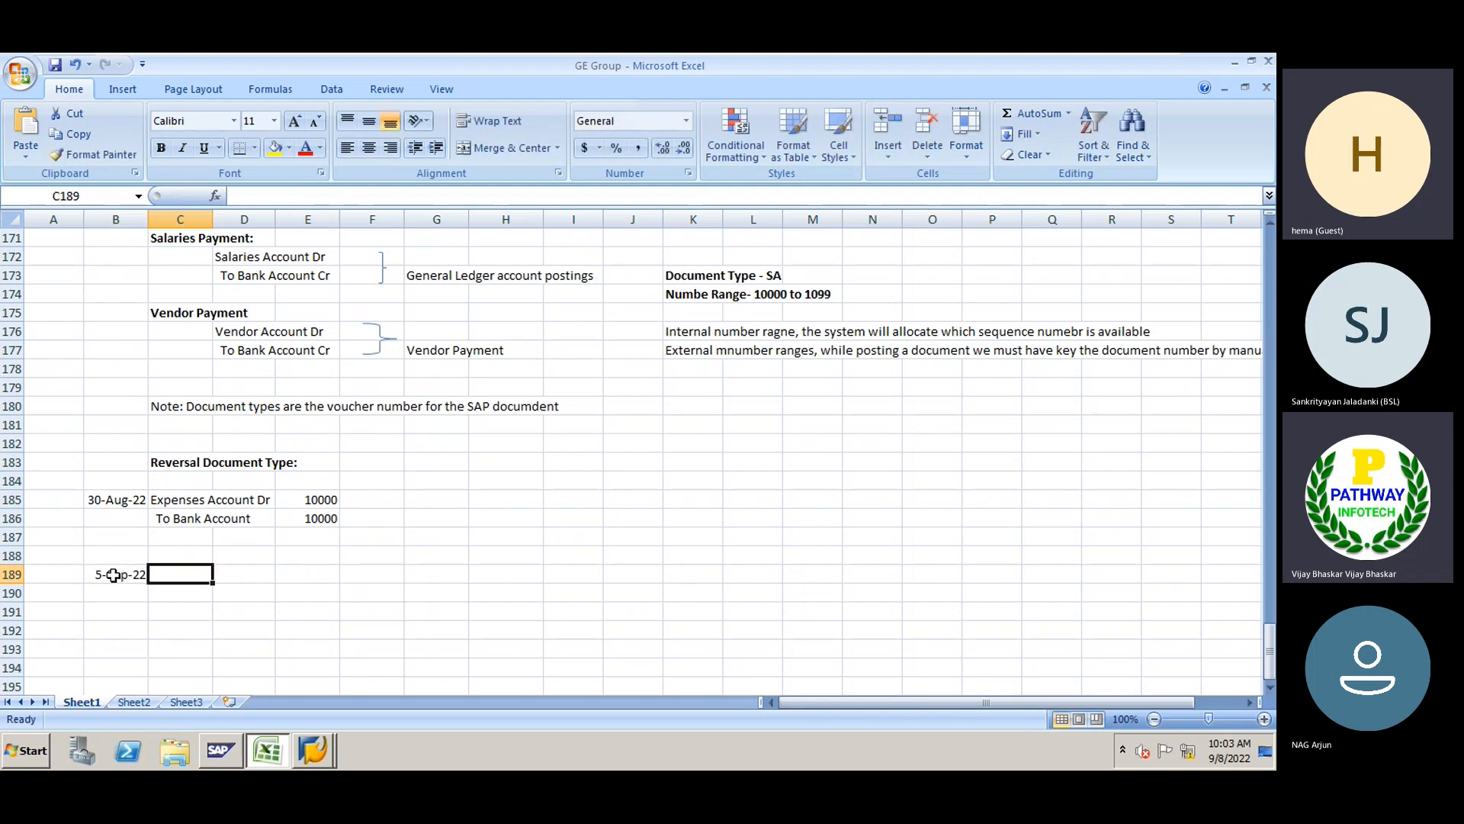
{"action": "left_click", "coordinate": [165, 501]}
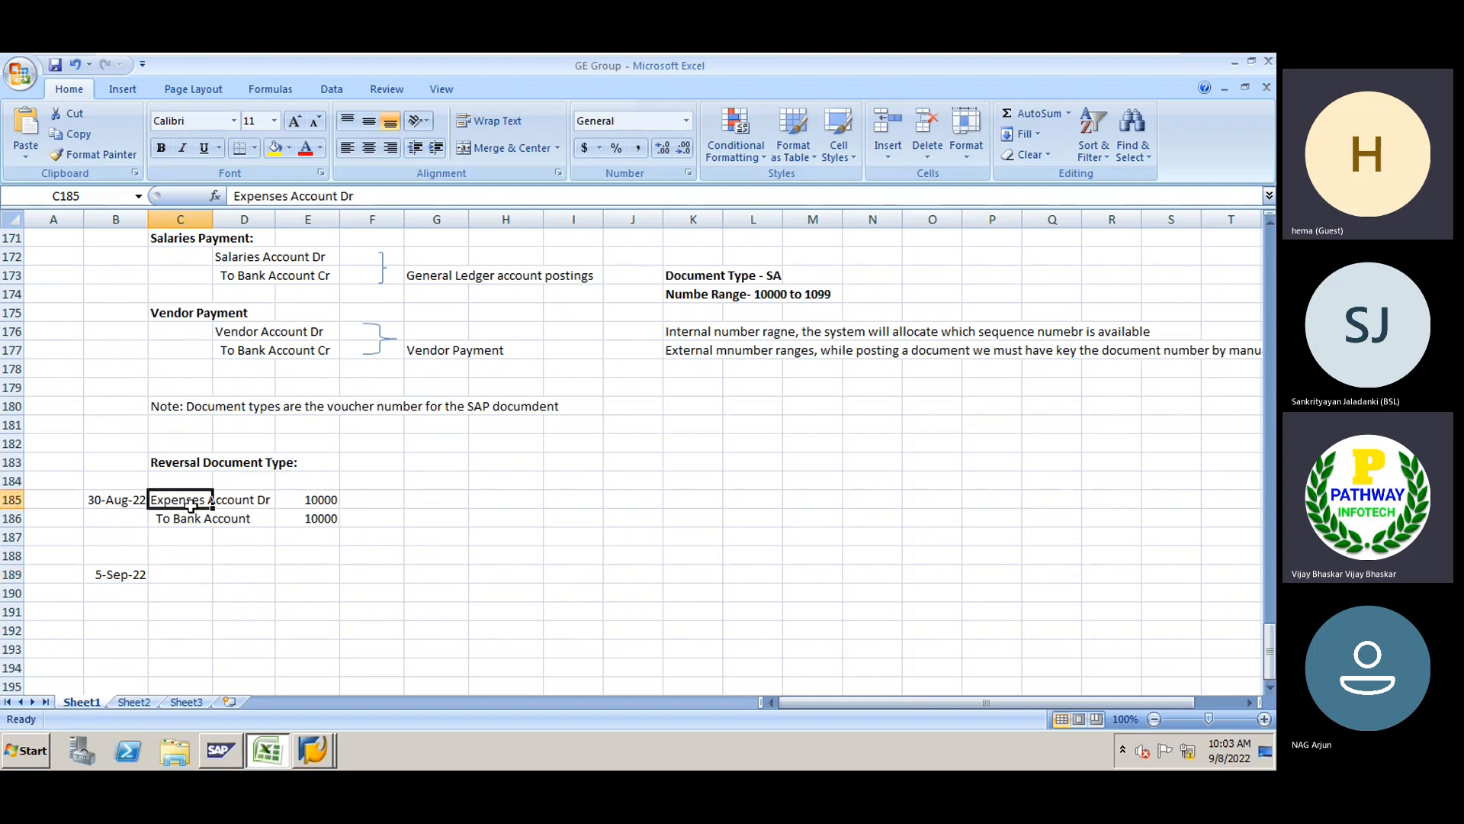
{"action": "left_click_drag", "start_coordinate": [190, 505], "coordinate": [301, 511]}
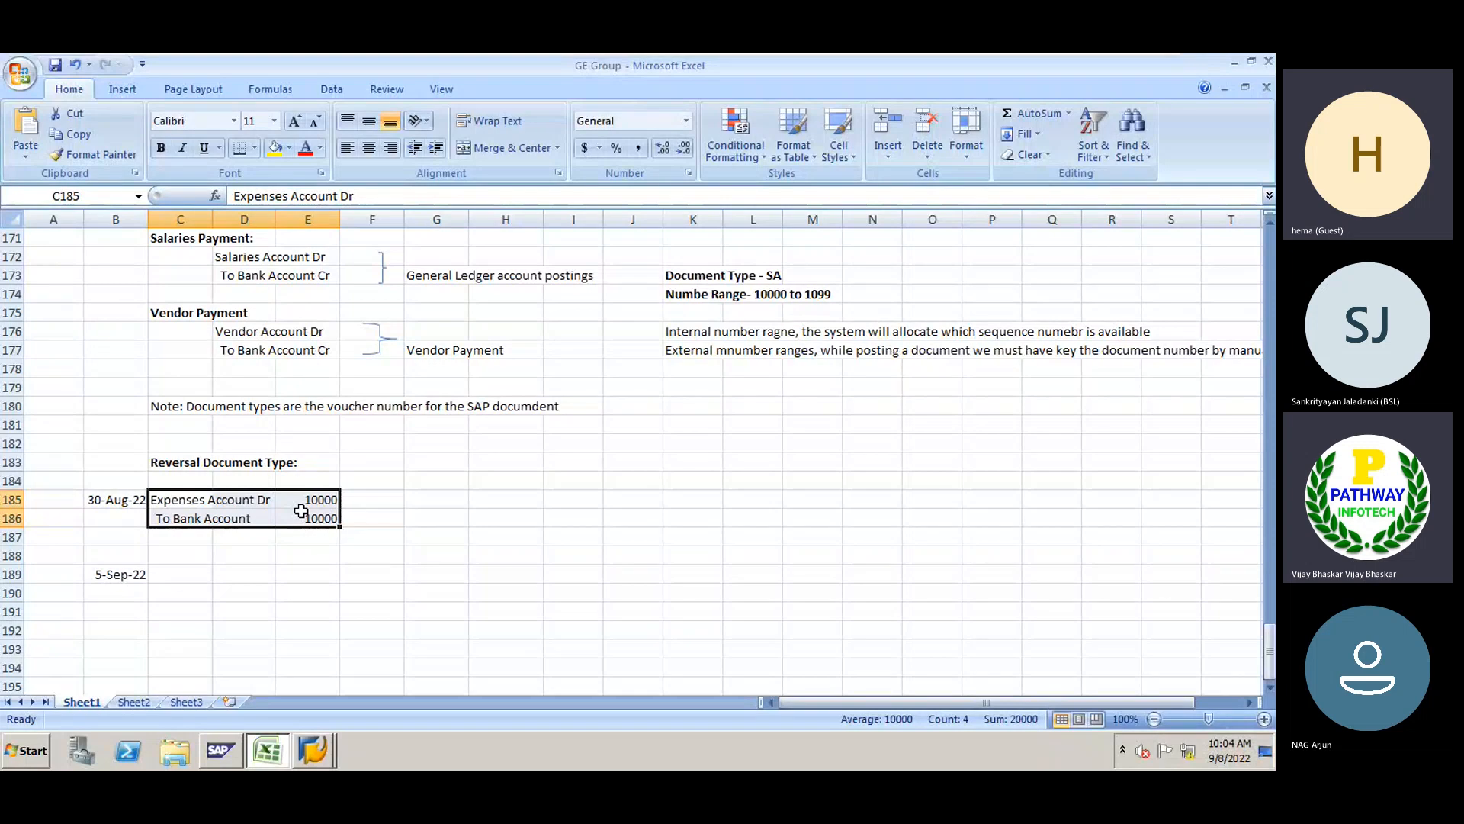
{"action": "left_click", "coordinate": [314, 501]}
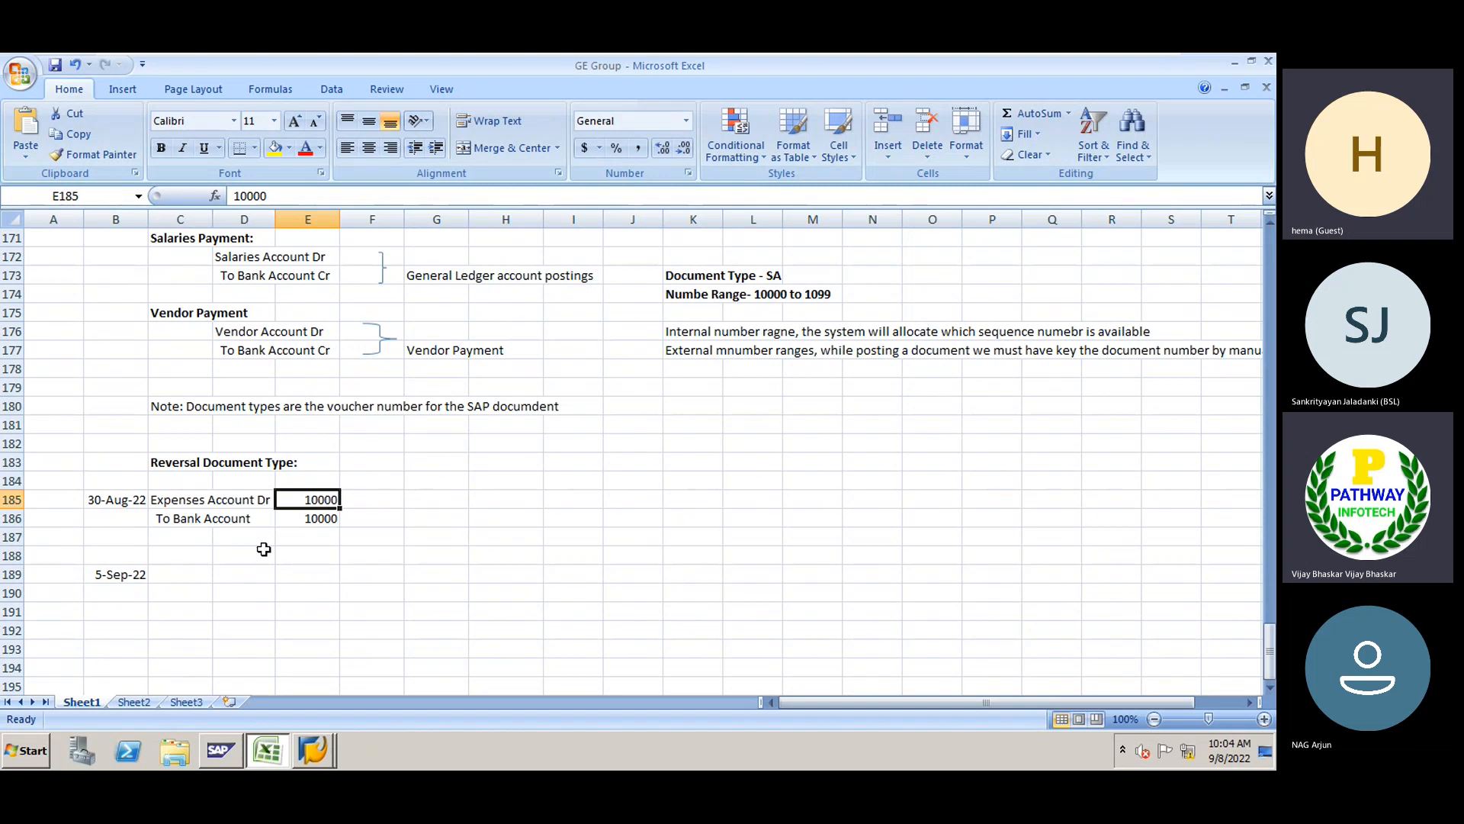
{"action": "left_click", "coordinate": [118, 575]}
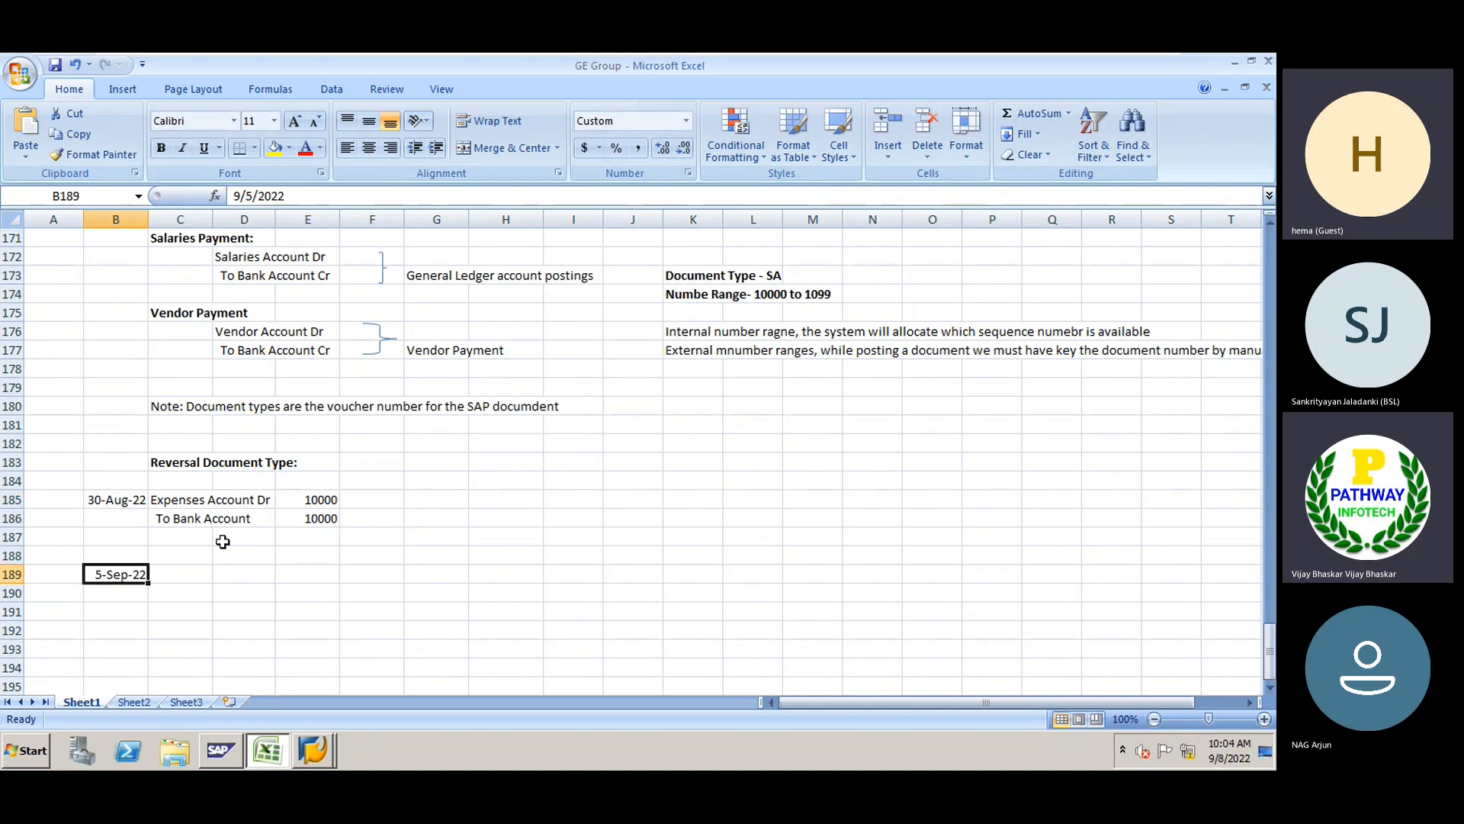
Enter in C188 "Note: In SAP if there are any wrong postings, there no option to delete the entry from SAP system."
{"action": "left_click", "coordinate": [180, 549]}
{"action": "type", "text": "NOte"}
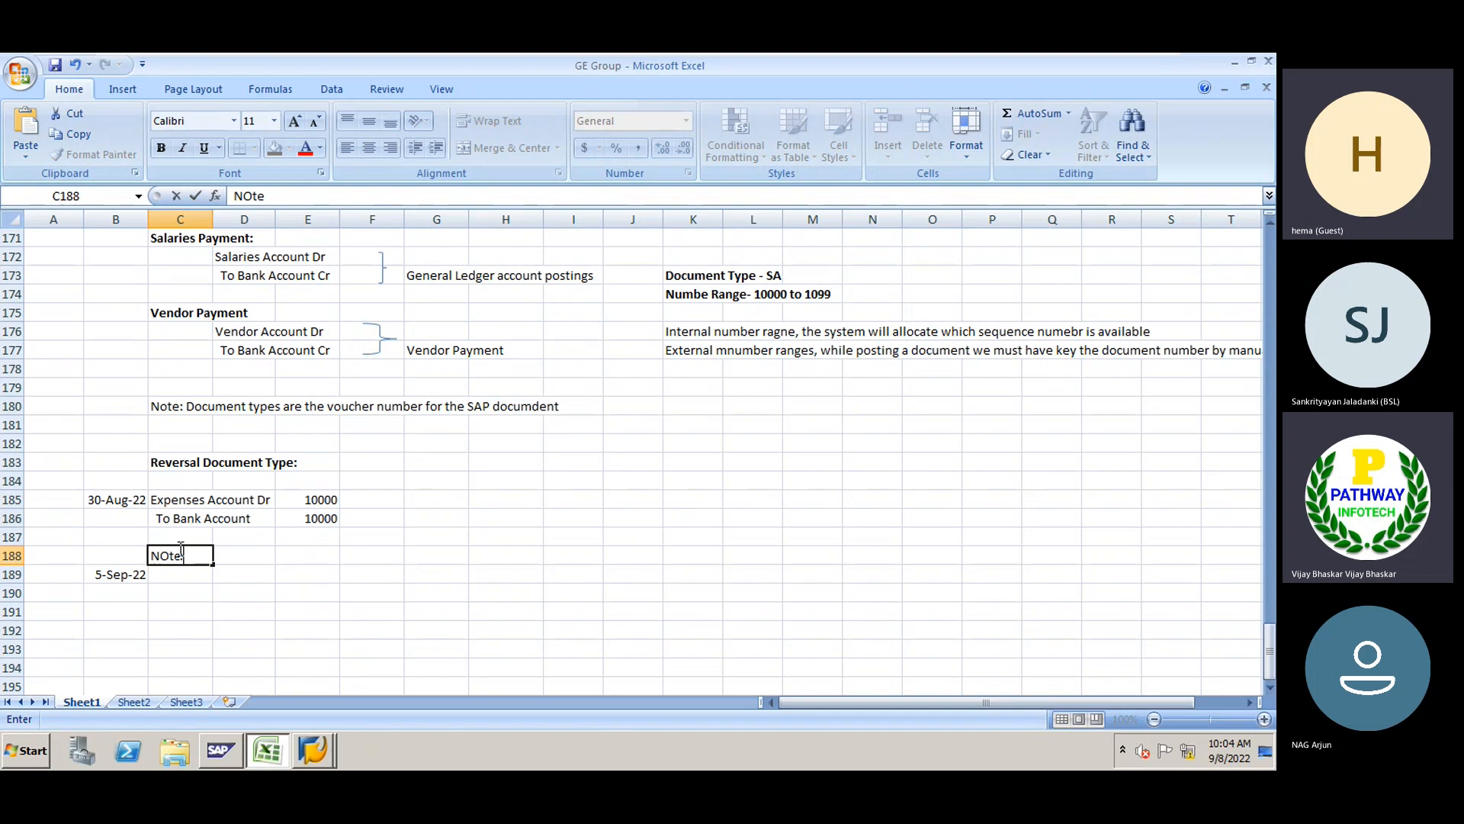
{"action": "type", "text": ": In SSAP"}
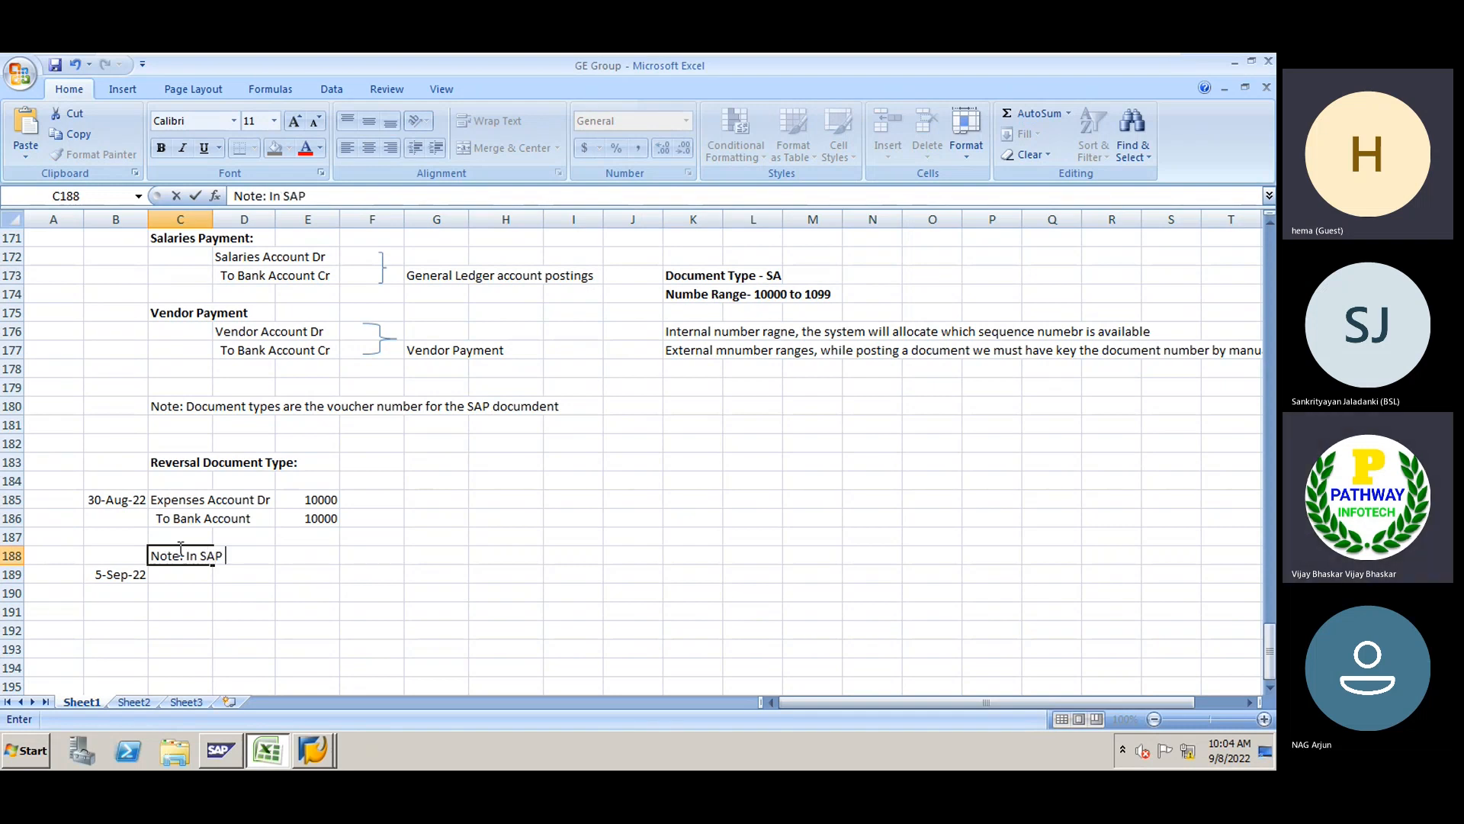
{"action": "type", "text": " if there are "}
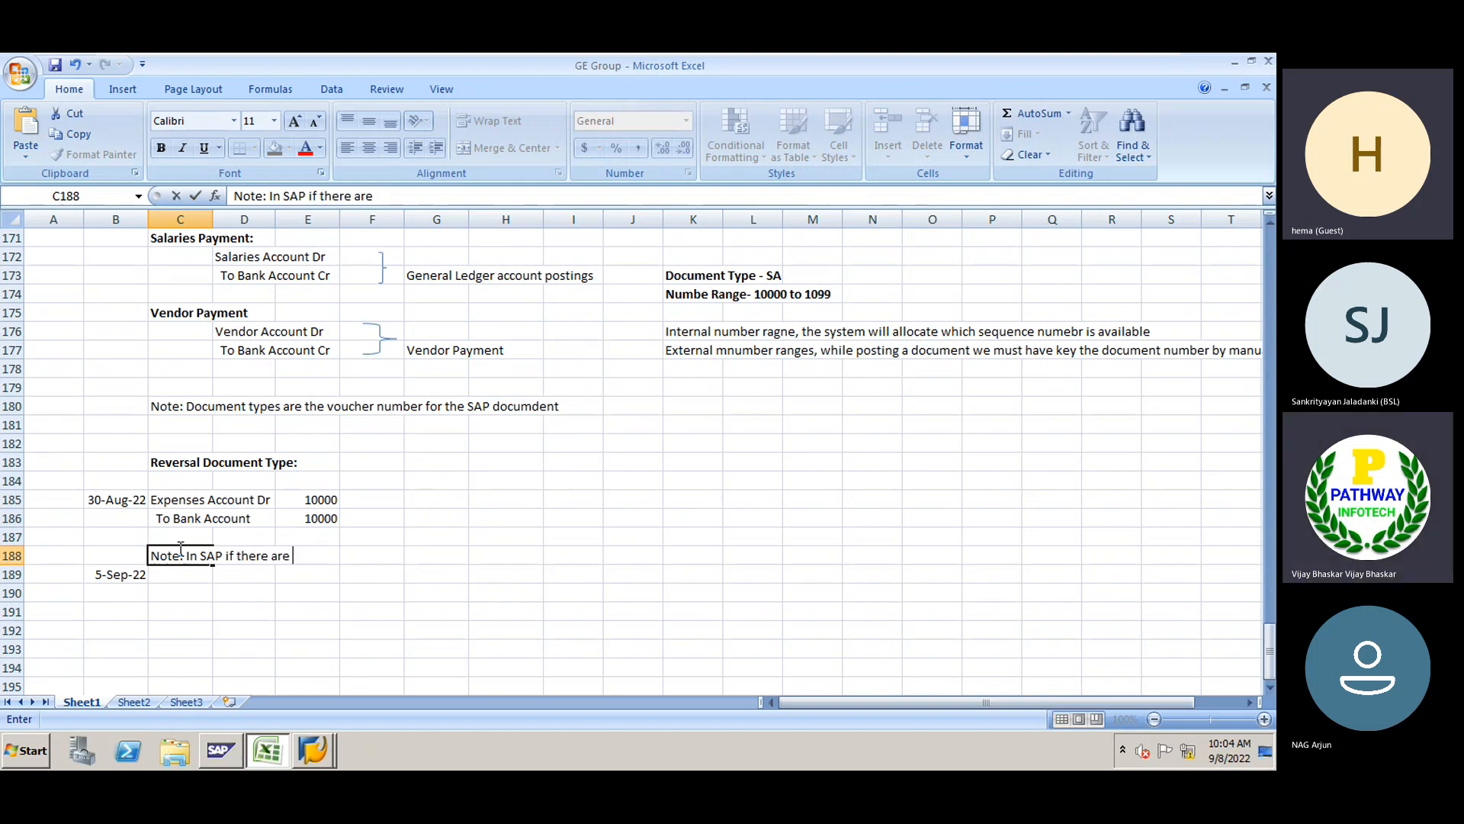
{"action": "type", "text": "any wrong posting"}
{"action": "type", "text": "s"}
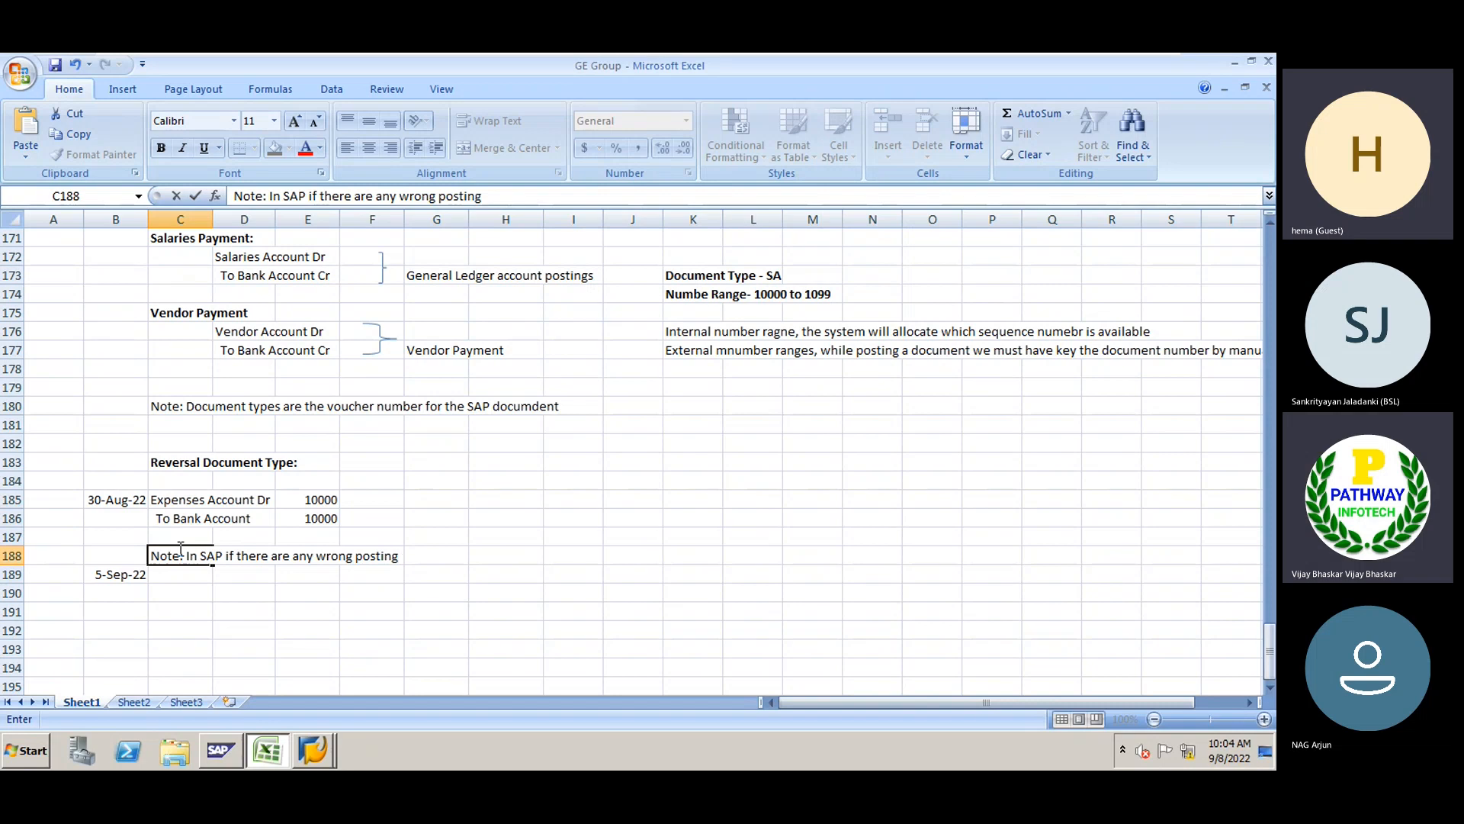
{"action": "type", "text": ", there no option "}
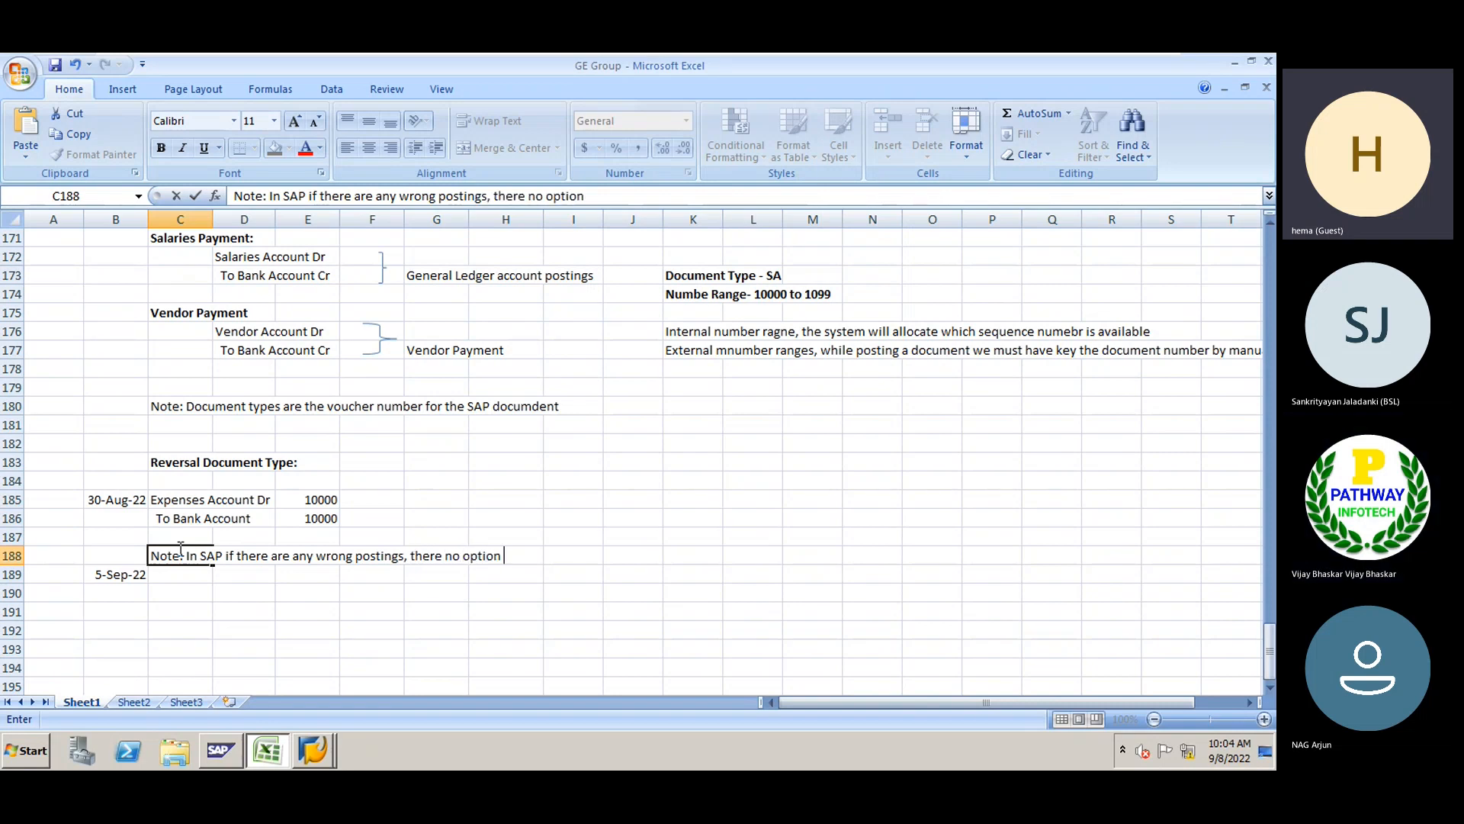
{"action": "type", "text": "to delete the emtry"}
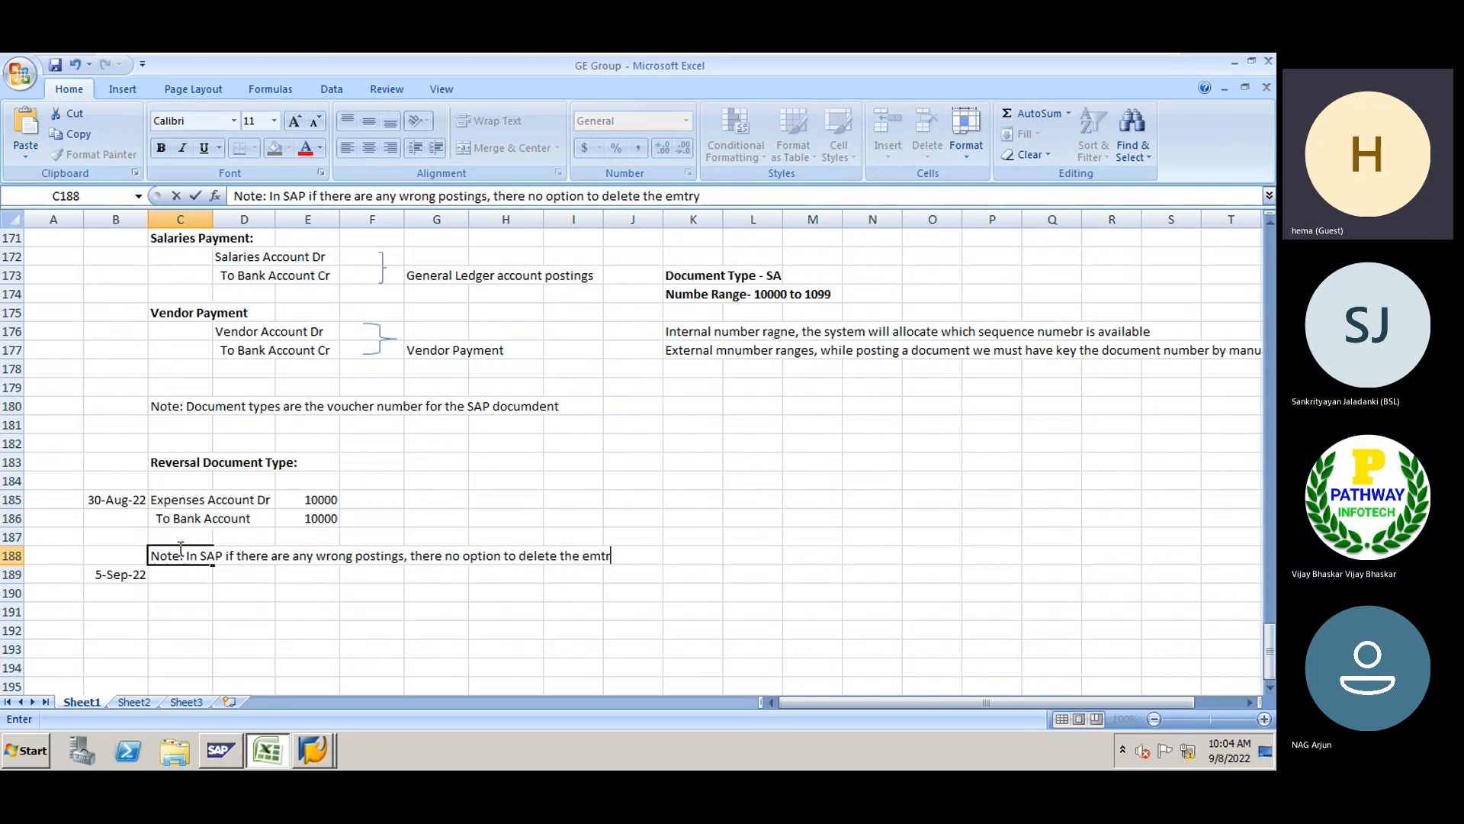
{"action": "key", "text": "BackSpace"}
{"action": "key", "text": "BackSpace"}
{"action": "key", "text": "BackSpace"}
{"action": "key", "text": "BackSpace"}
{"action": "key", "text": "BackSpace"}
{"action": "type", "text": "entry from A"}
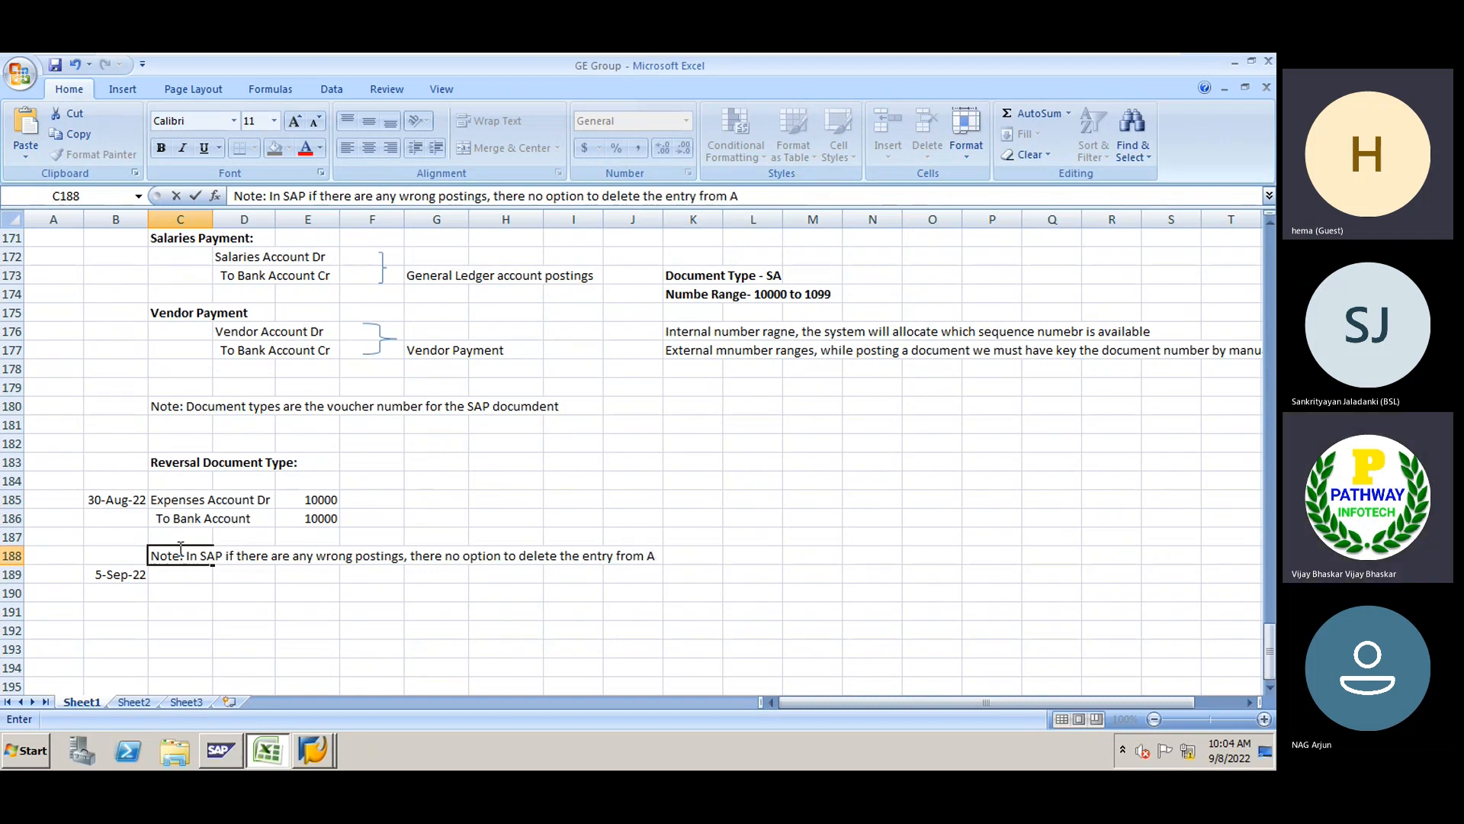
{"action": "key", "text": "BackSpace"}
{"action": "type", "text": "SAP system."}
{"action": "key", "text": "Return"}
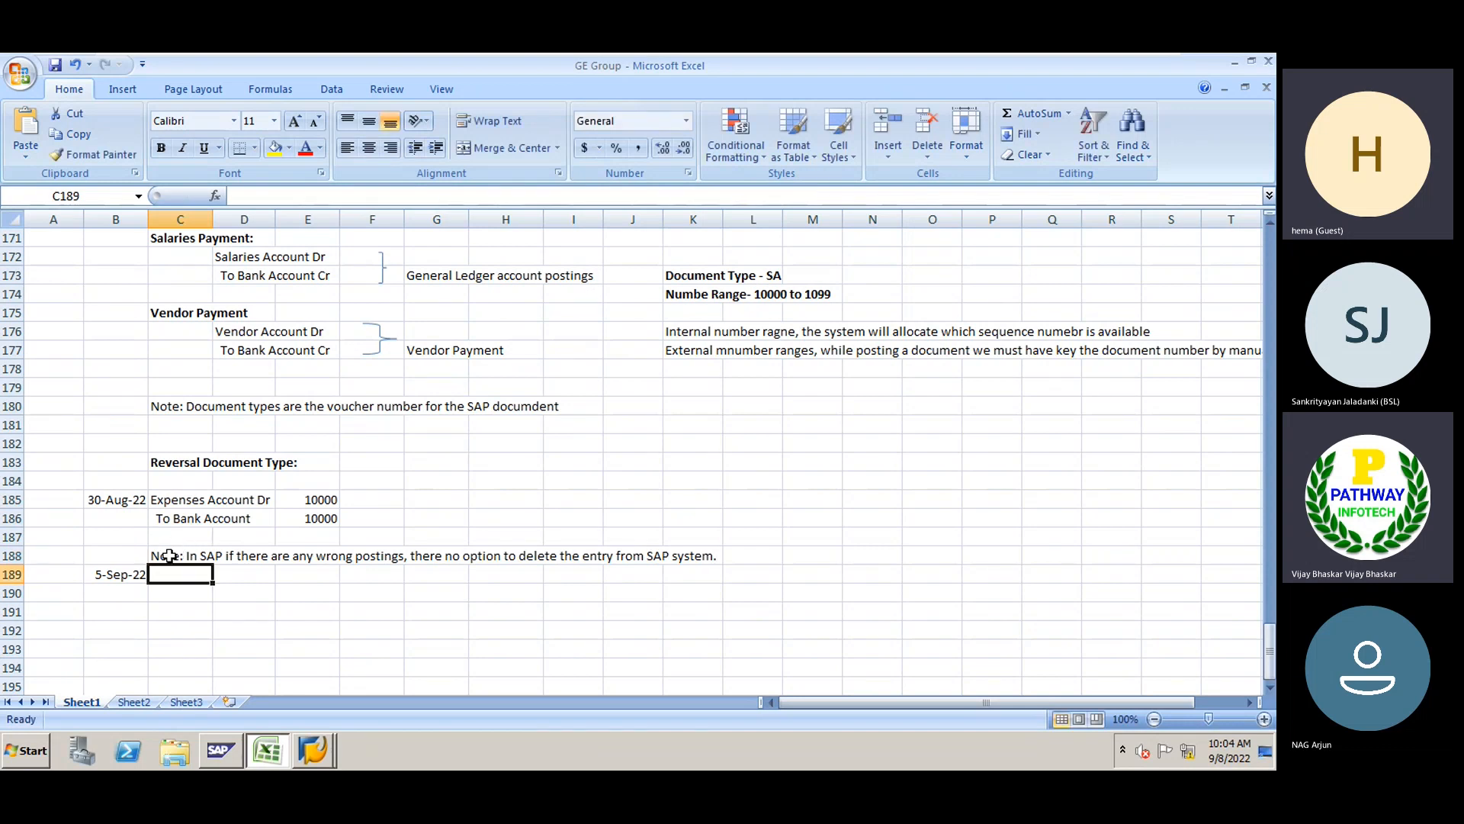
Make the note in C188 bold and move the September date from B189 down to B190
{"action": "left_click", "coordinate": [158, 556]}
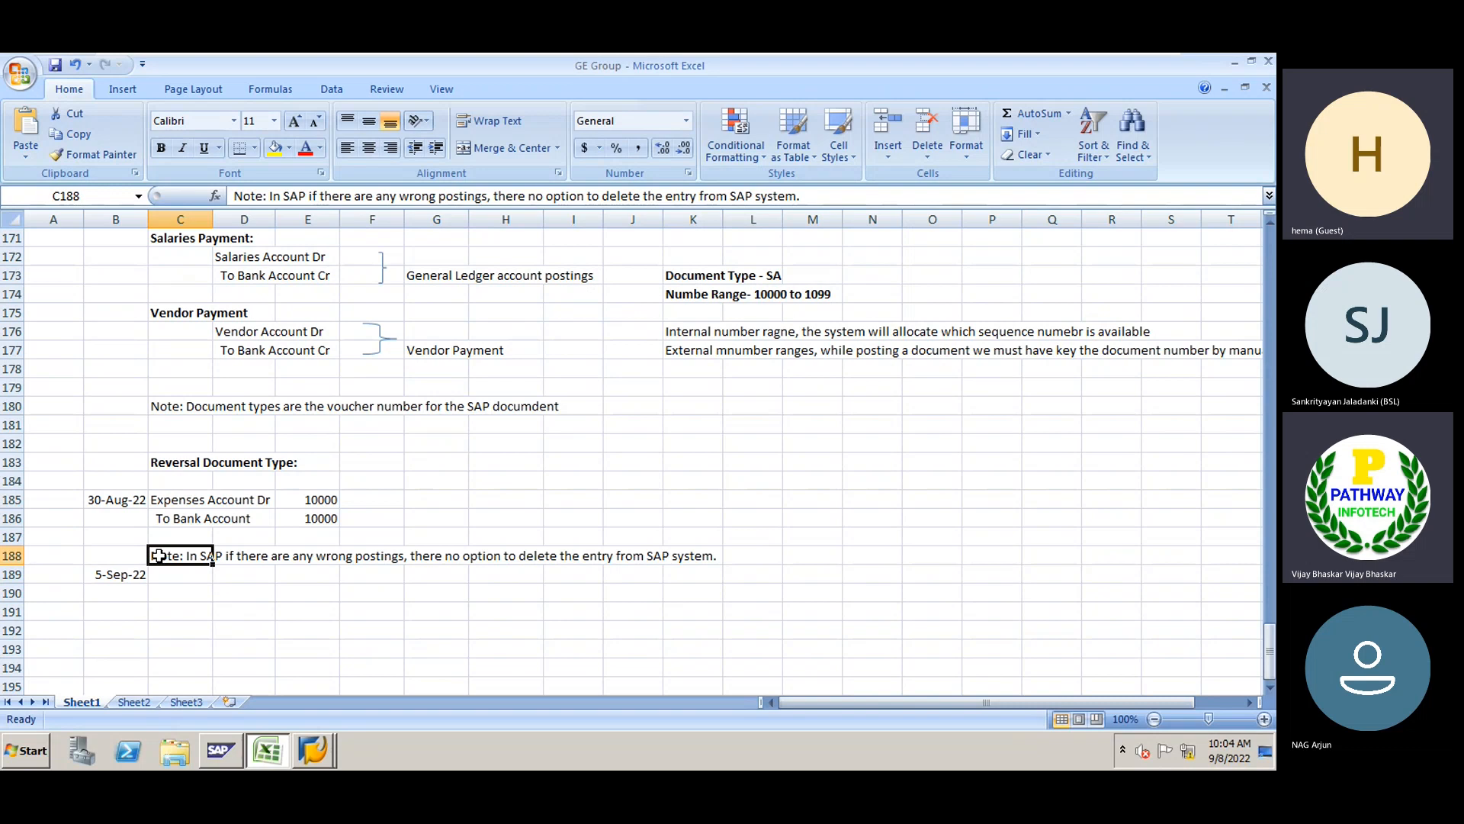
{"action": "key", "text": "ctrl+b"}
{"action": "left_click", "coordinate": [106, 572]}
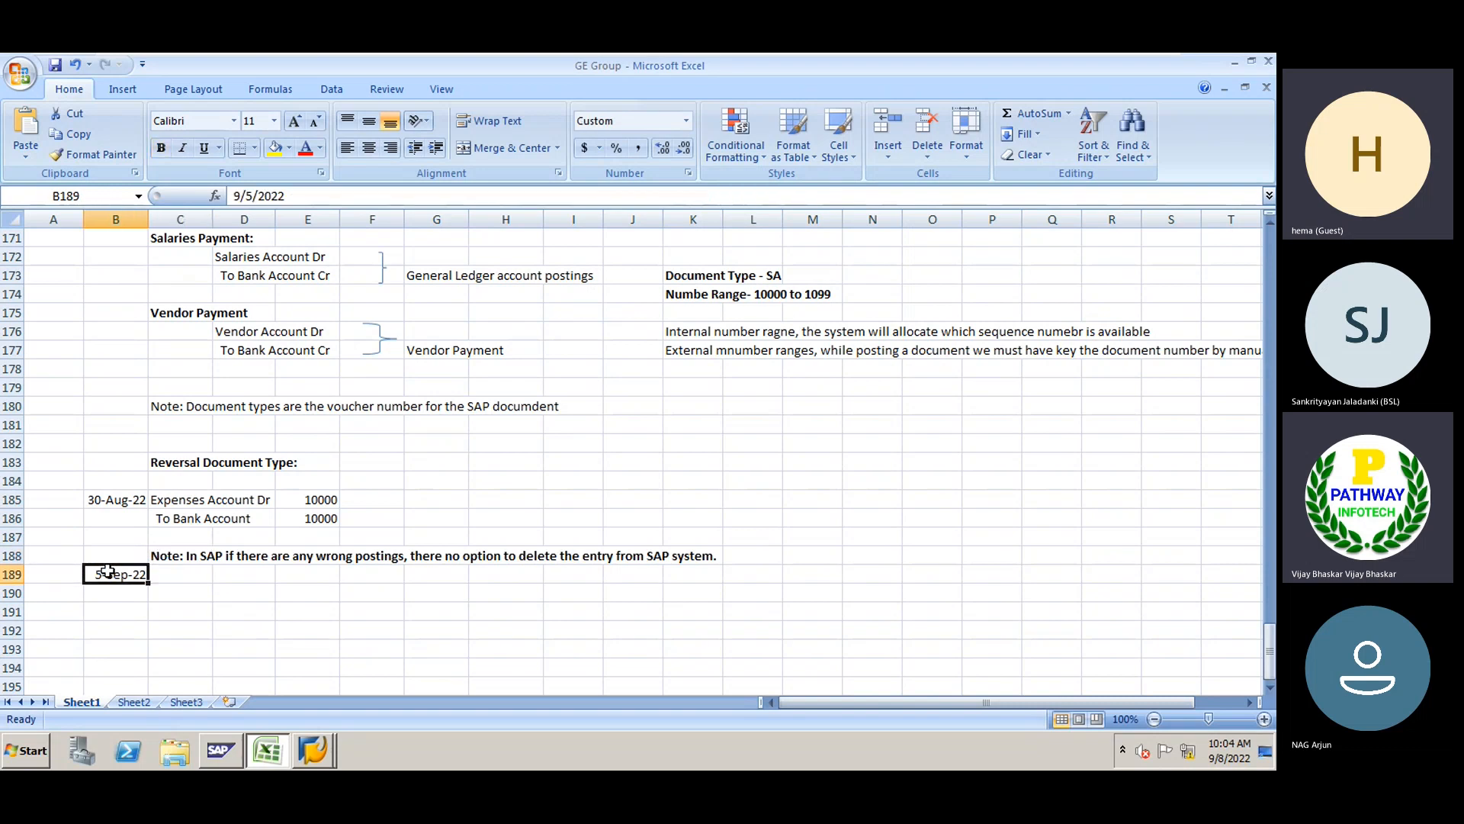
{"action": "key", "text": "ctrl+c"}
{"action": "left_click_drag", "start_coordinate": [106, 572], "coordinate": [108, 591]}
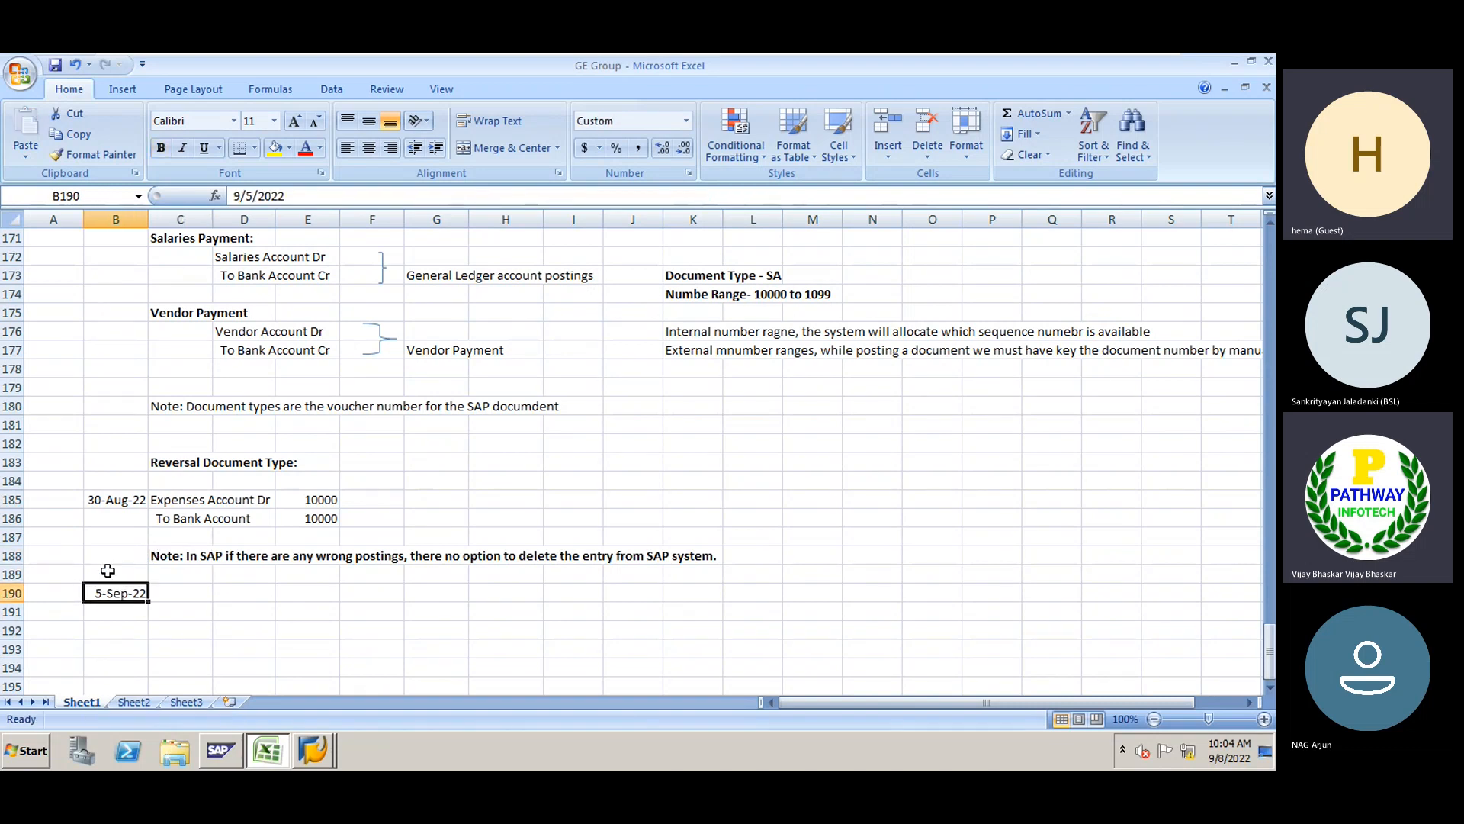
Enter "Step#1: We need to reverse the entry" in C190, beside the September date
{"action": "left_click", "coordinate": [167, 501]}
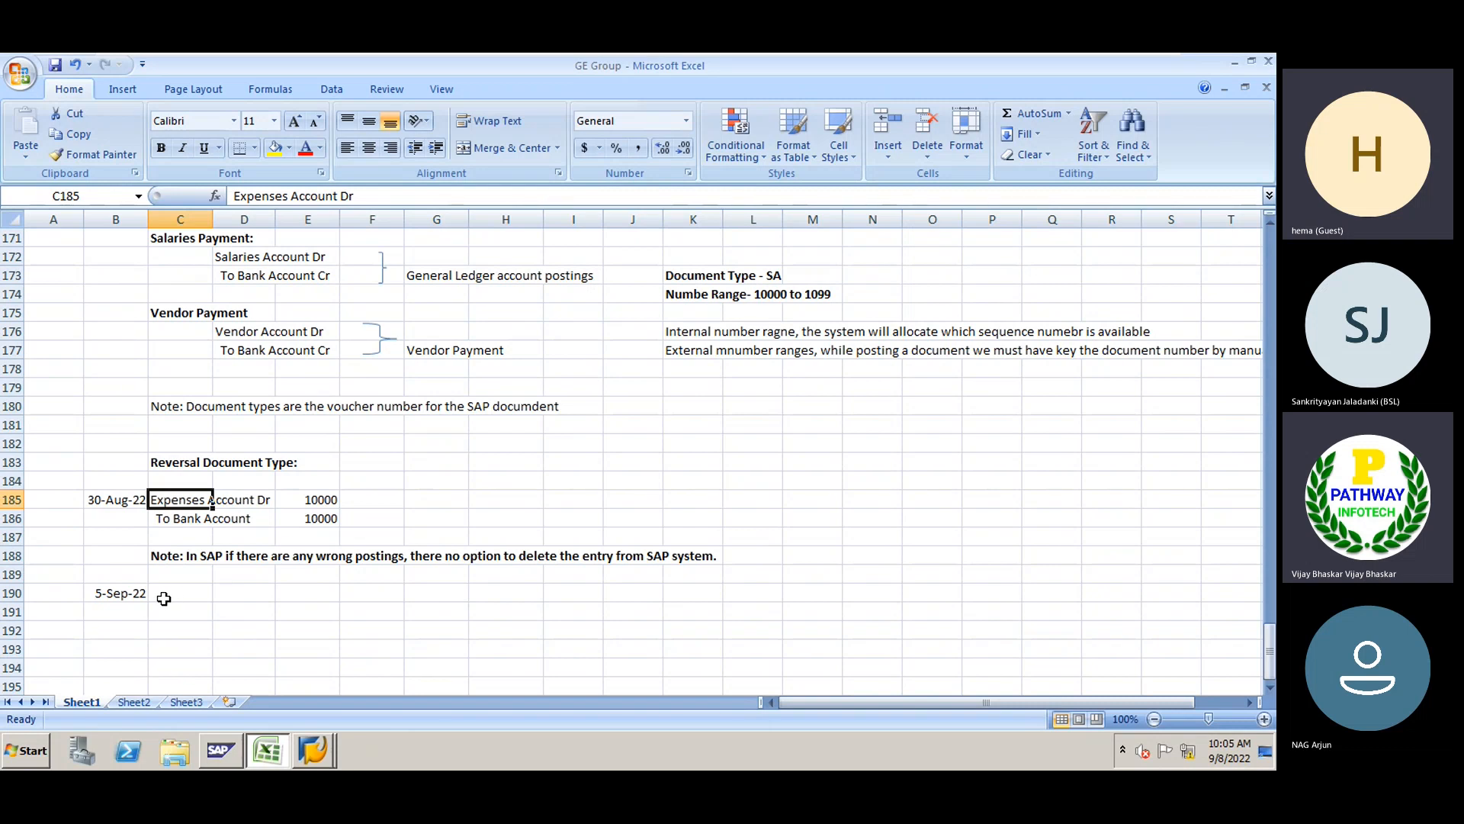
{"action": "left_click", "coordinate": [137, 598]}
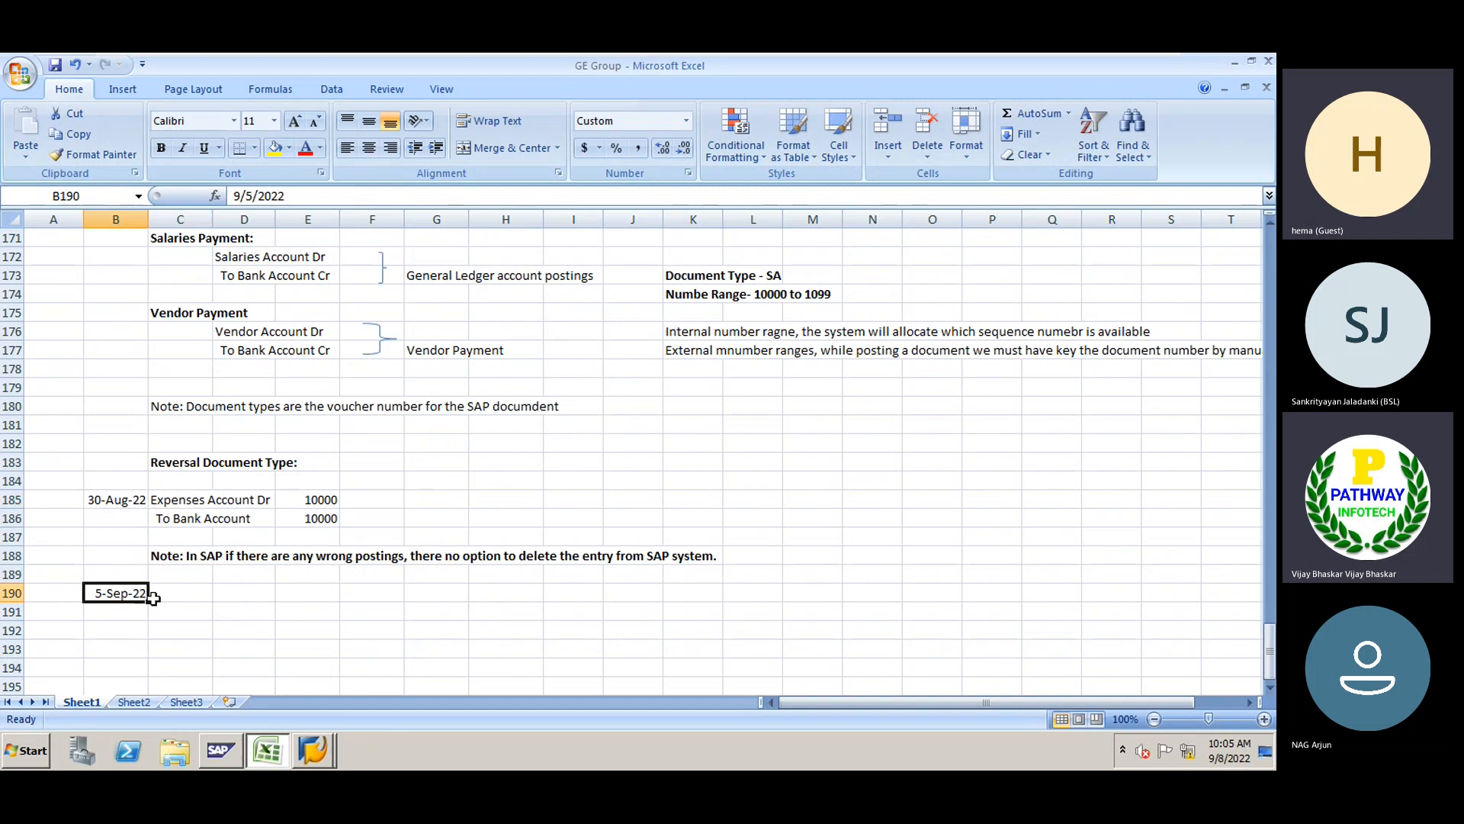
{"action": "left_click", "coordinate": [181, 597]}
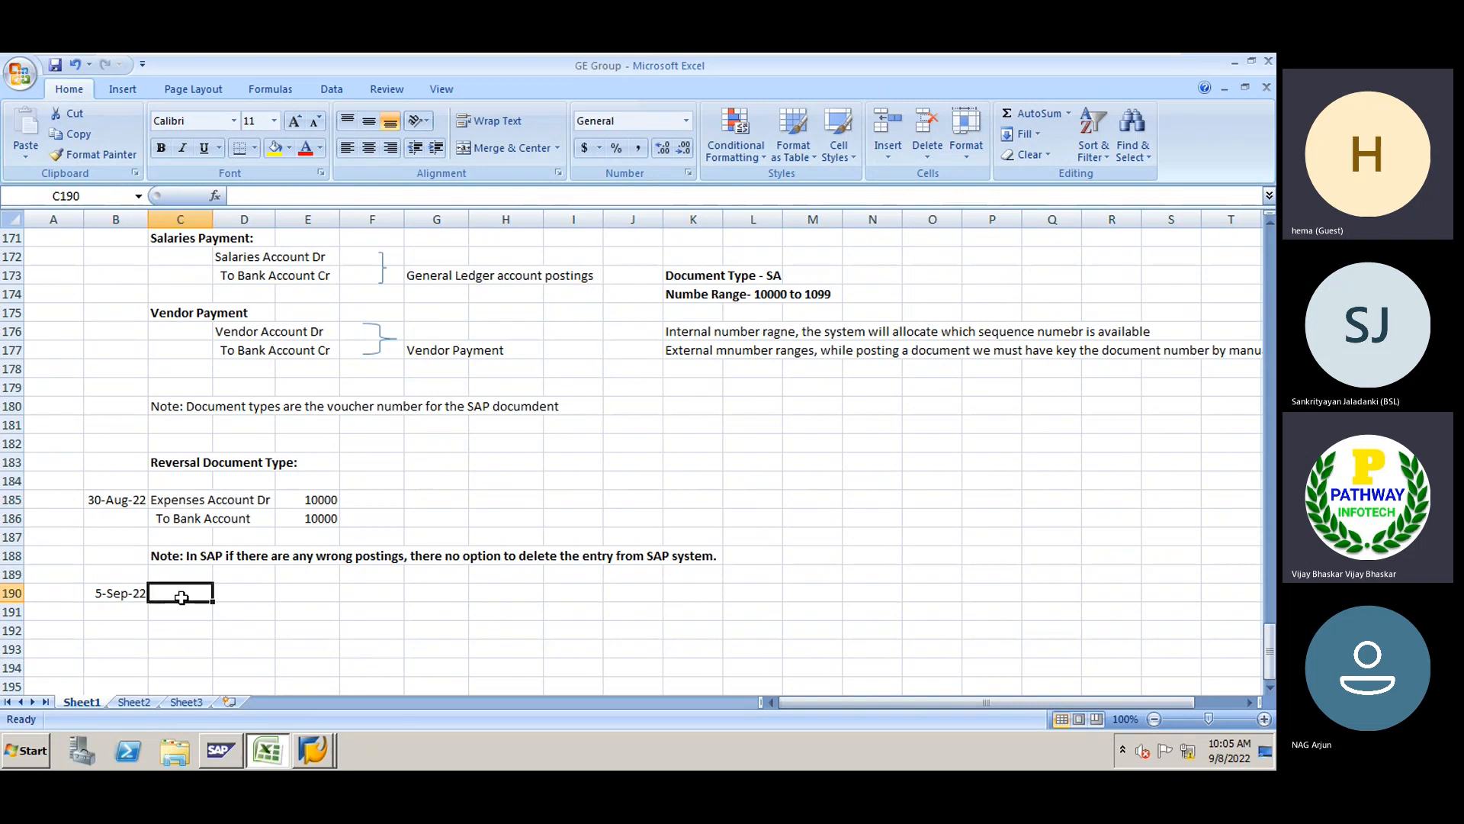
{"action": "type", "text": "S"}
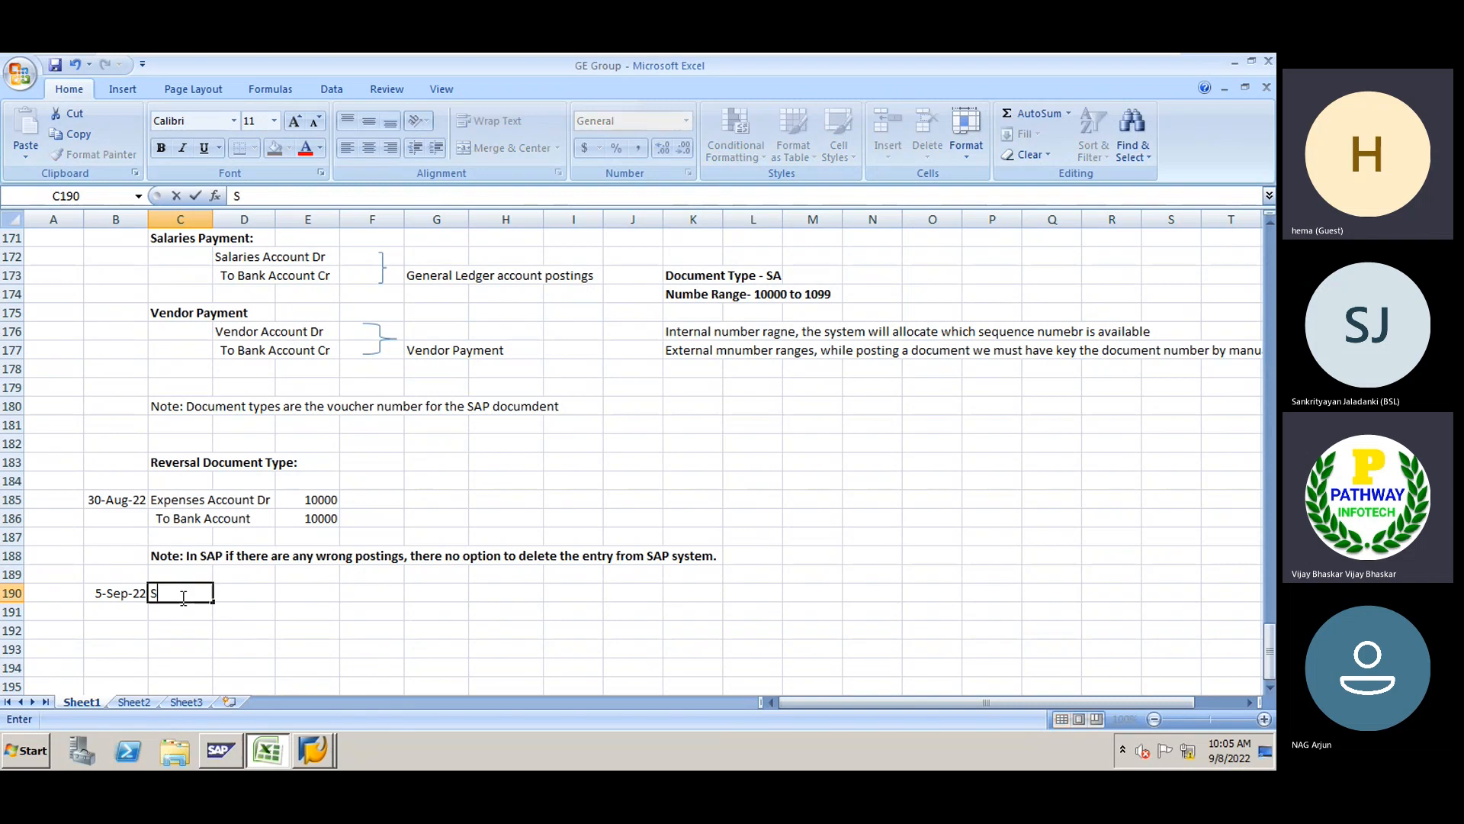
{"action": "type", "text": "tep#"}
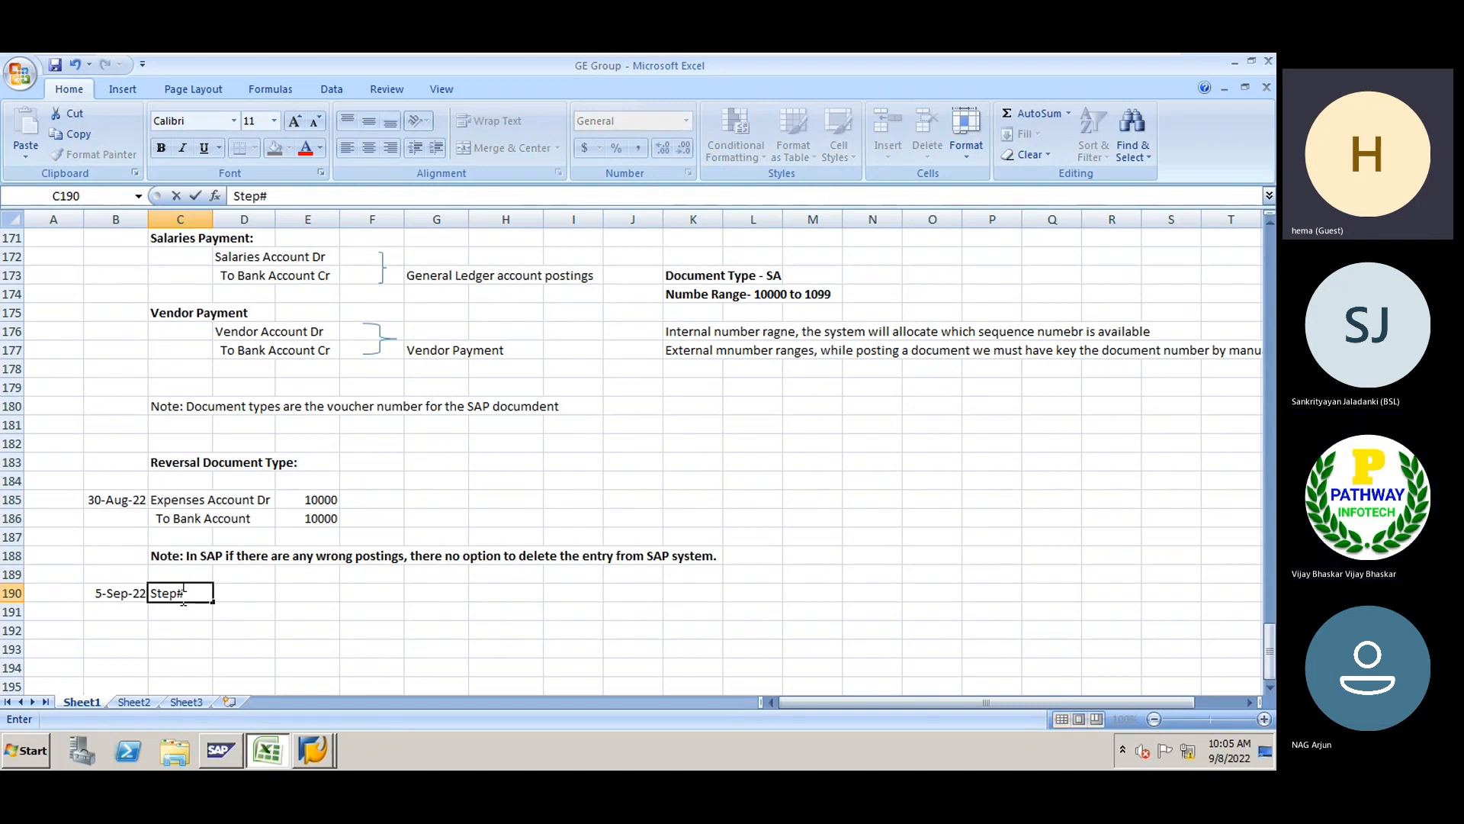
{"action": "type", "text": "1: We "}
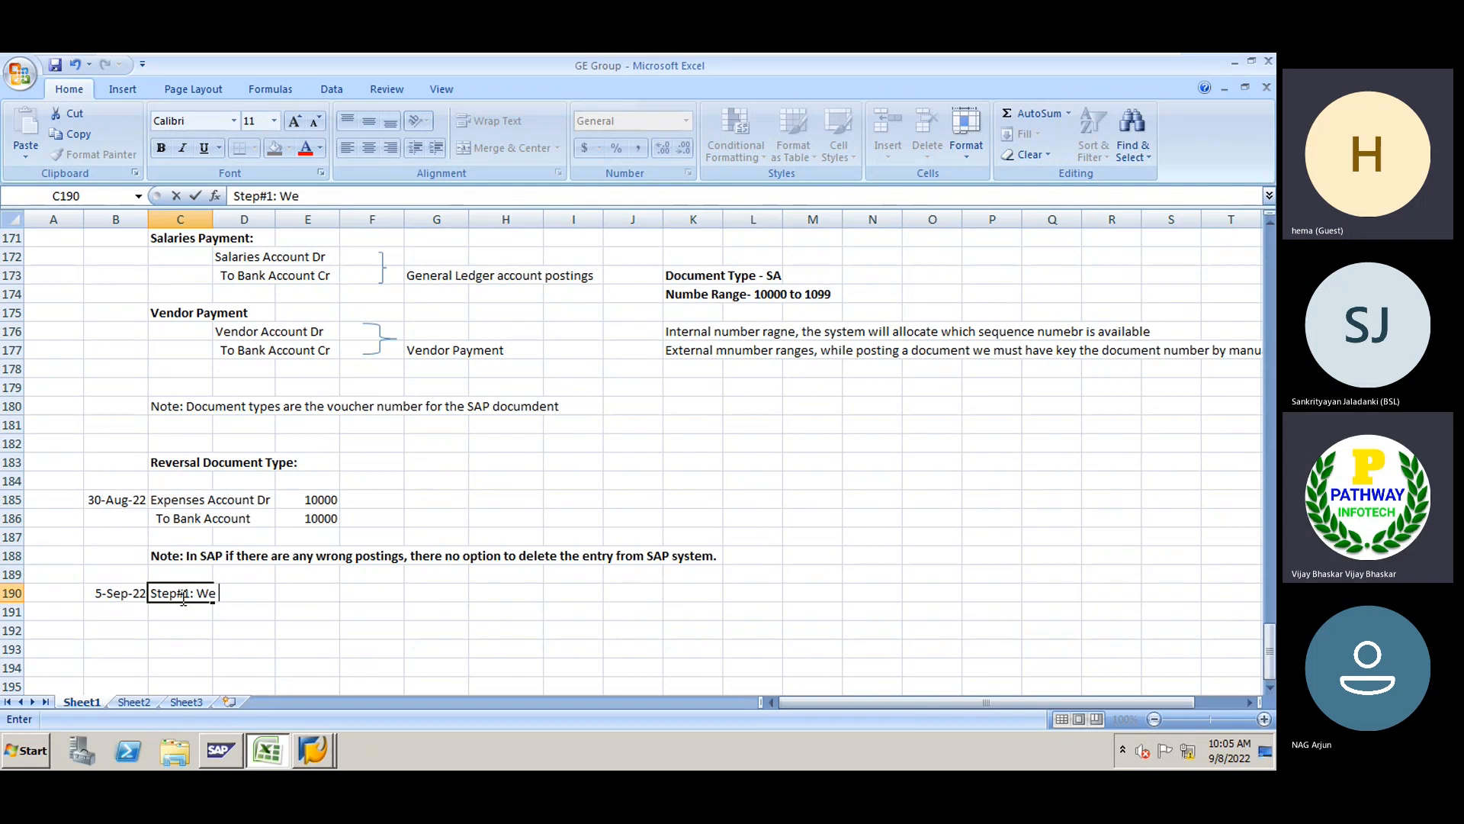
{"action": "type", "text": "need to rever "}
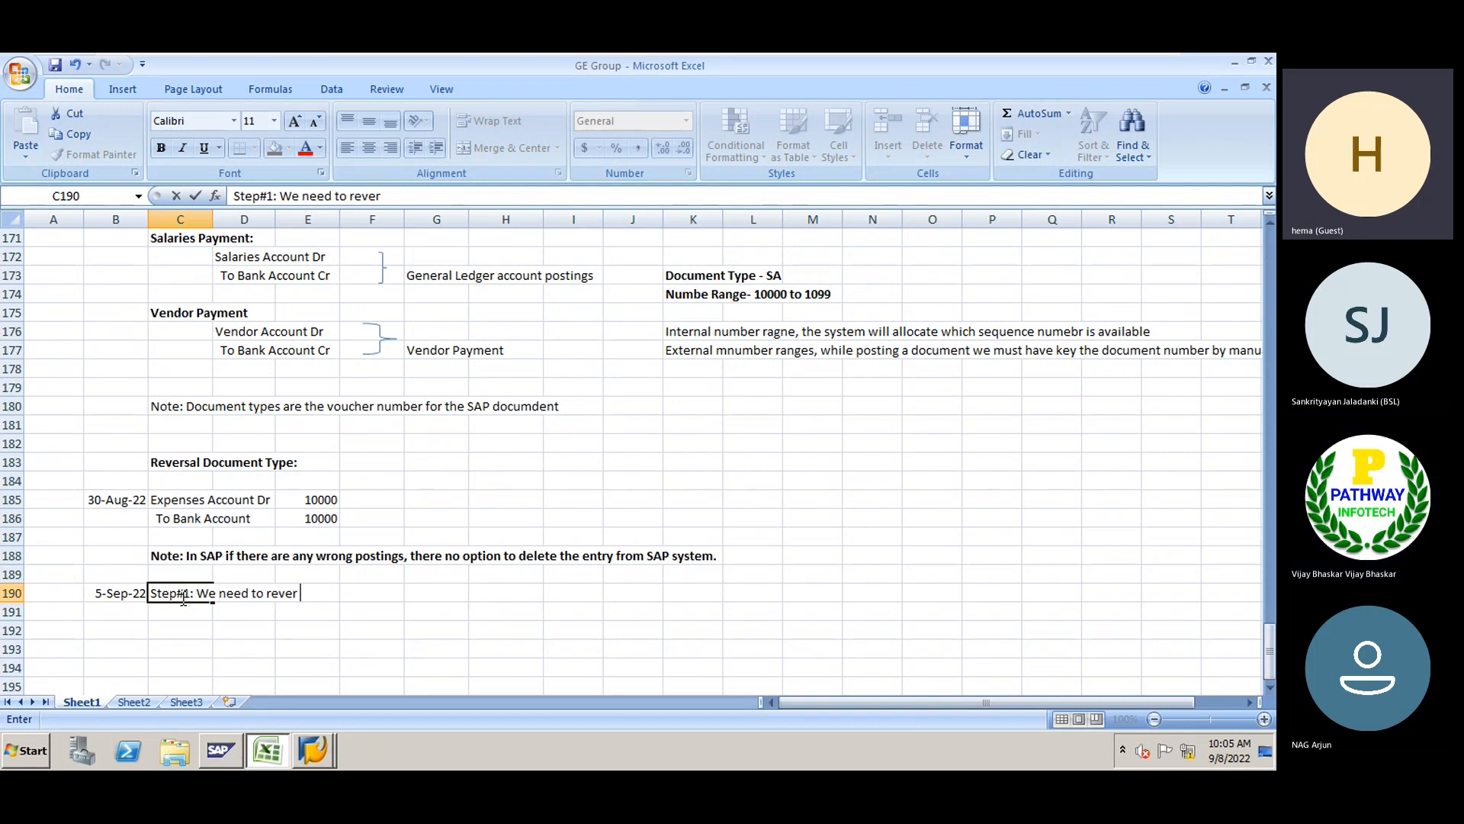
{"action": "type", "text": "se the "}
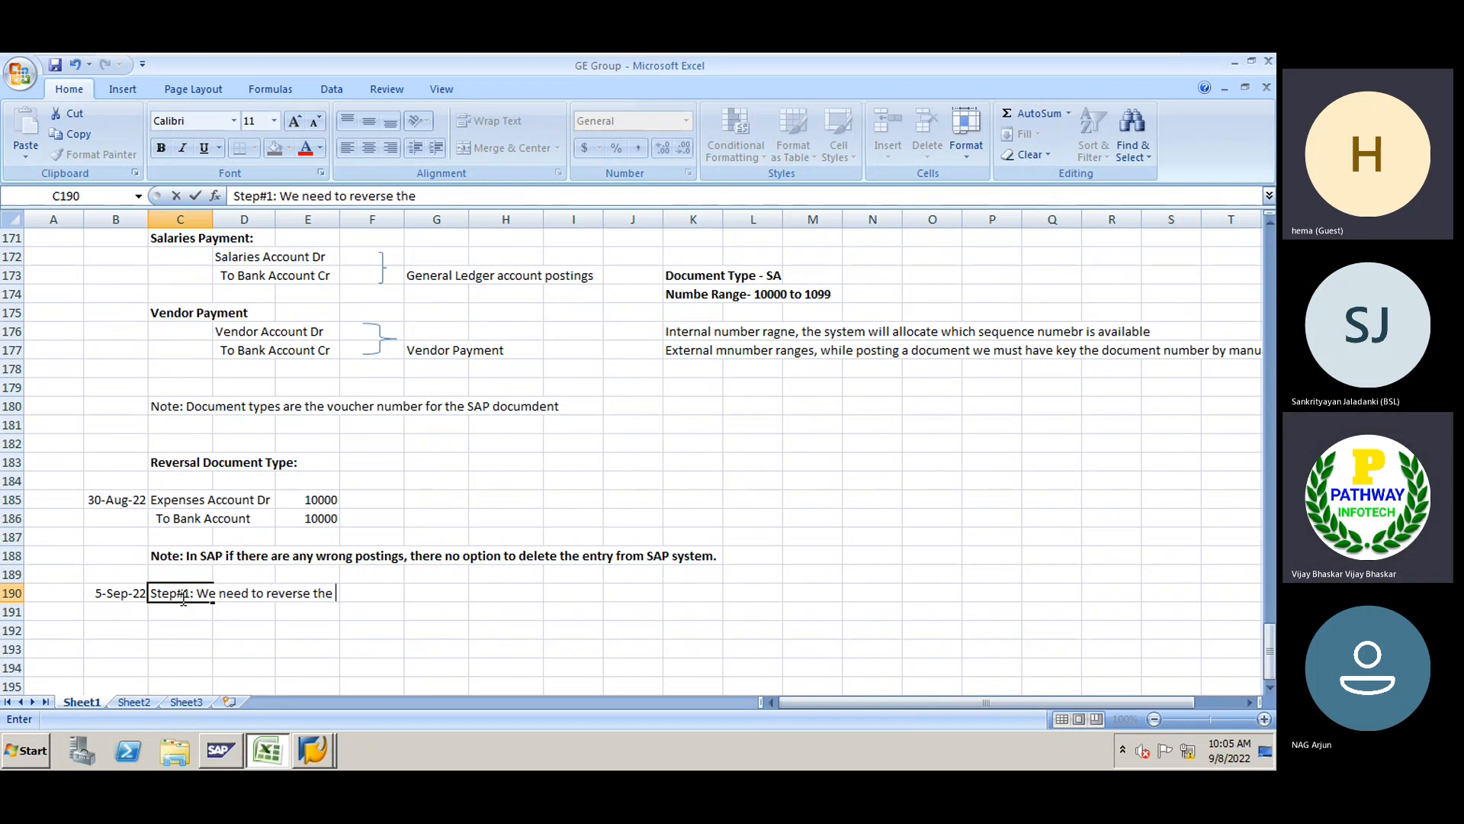
{"action": "type", "text": "entry"}
{"action": "key", "text": "Return"}
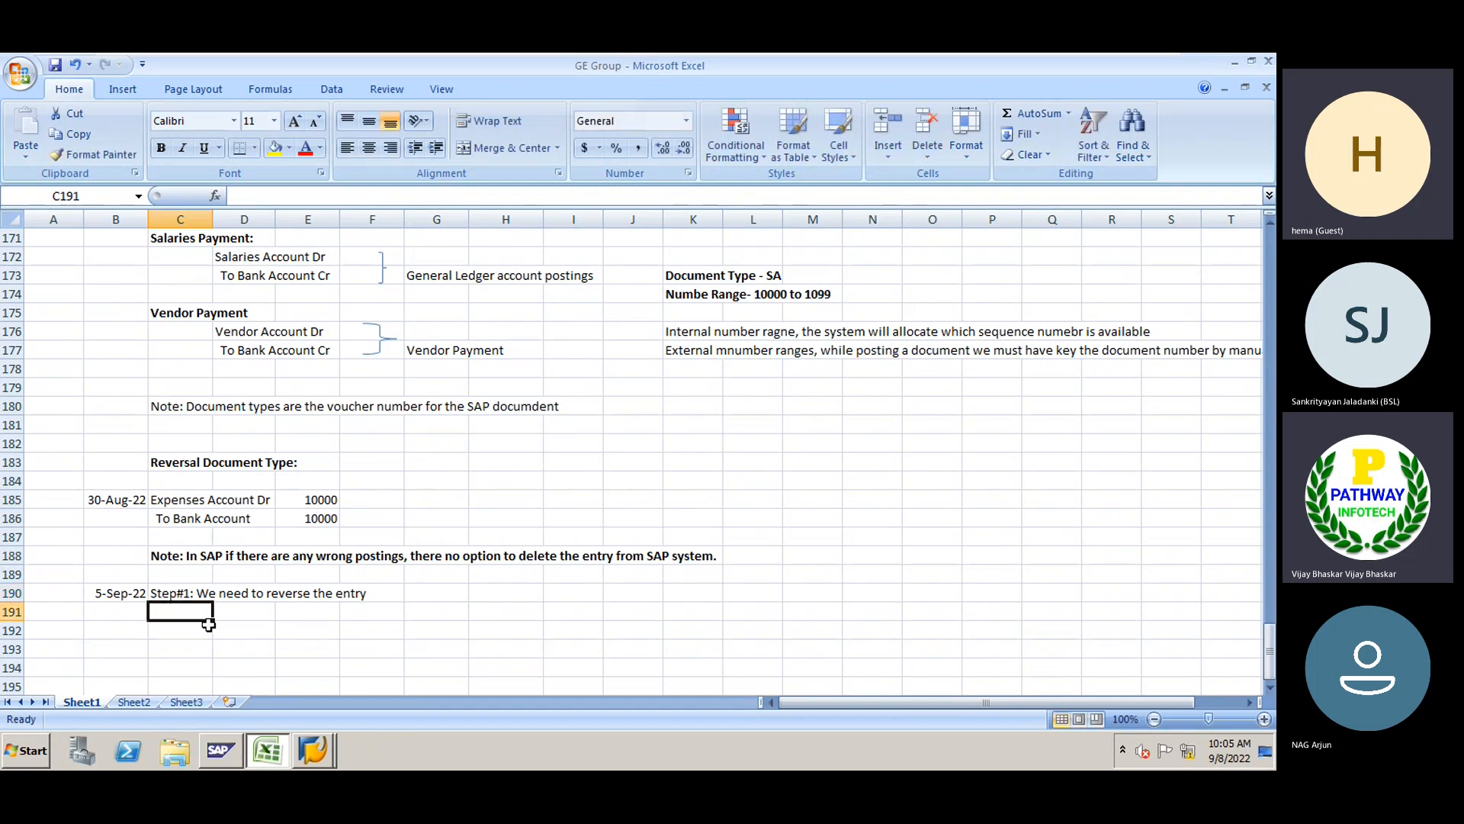
{"action": "left_click", "coordinate": [190, 503]}
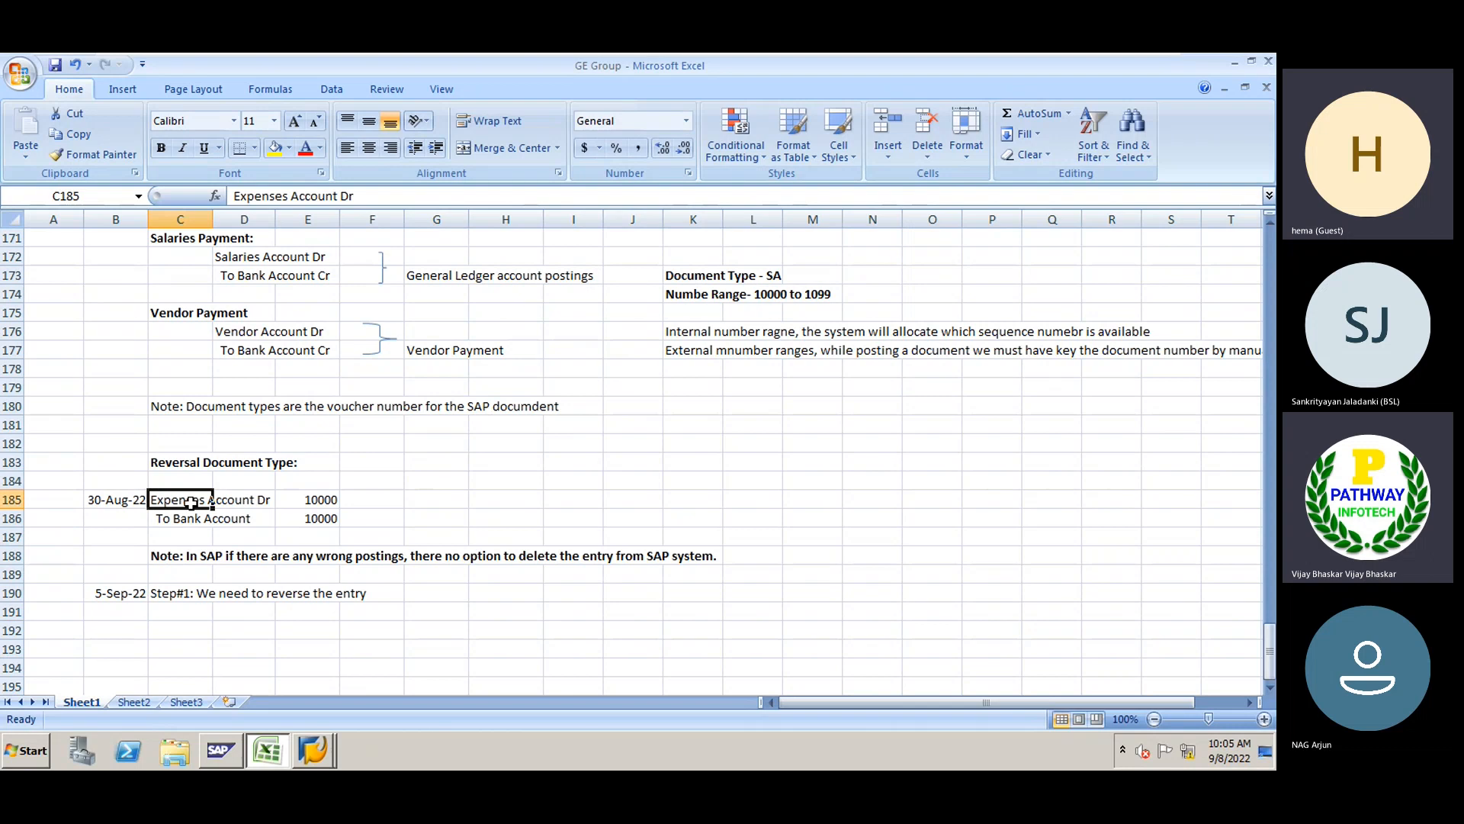
{"action": "left_click_drag", "start_coordinate": [171, 500], "coordinate": [311, 516]}
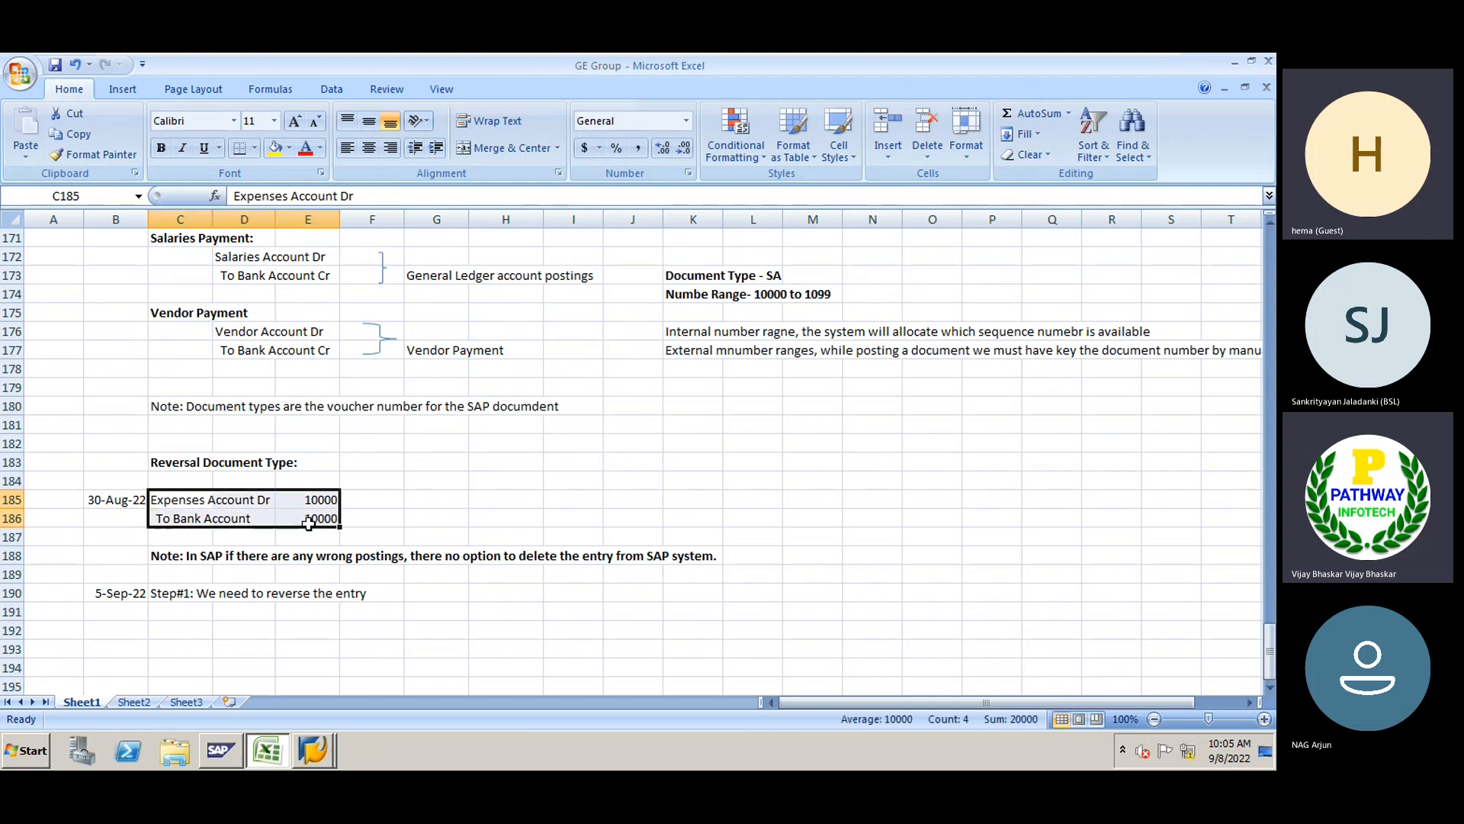
{"action": "left_click_drag", "start_coordinate": [291, 578], "coordinate": [266, 592]}
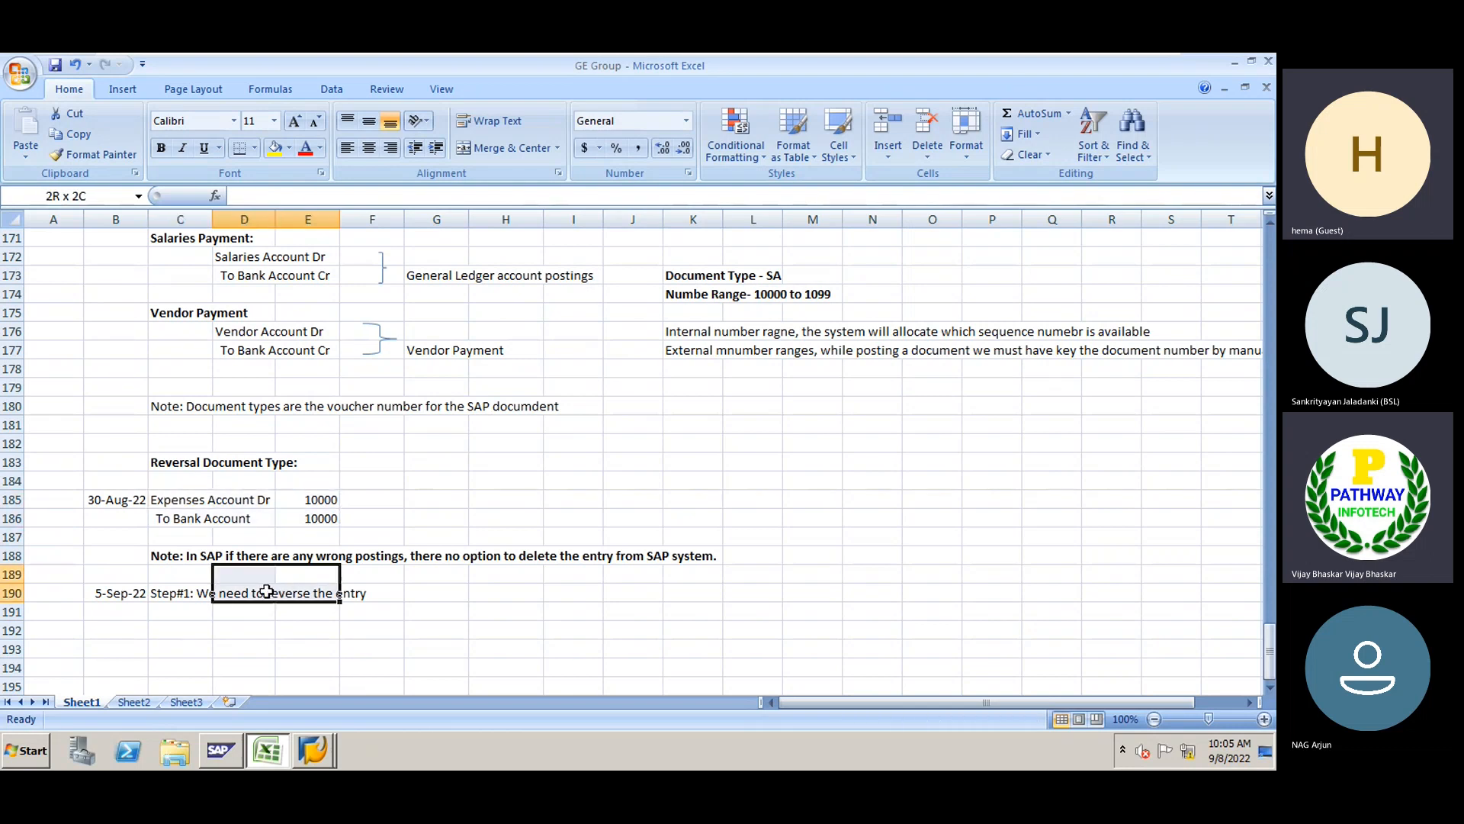
Write the reversing entry with "Bank Account Dr" in D192 and an indented "To Expenses Account Cr" in D193
{"action": "left_click", "coordinate": [223, 629]}
{"action": "type", "text": "Bank Acco"}
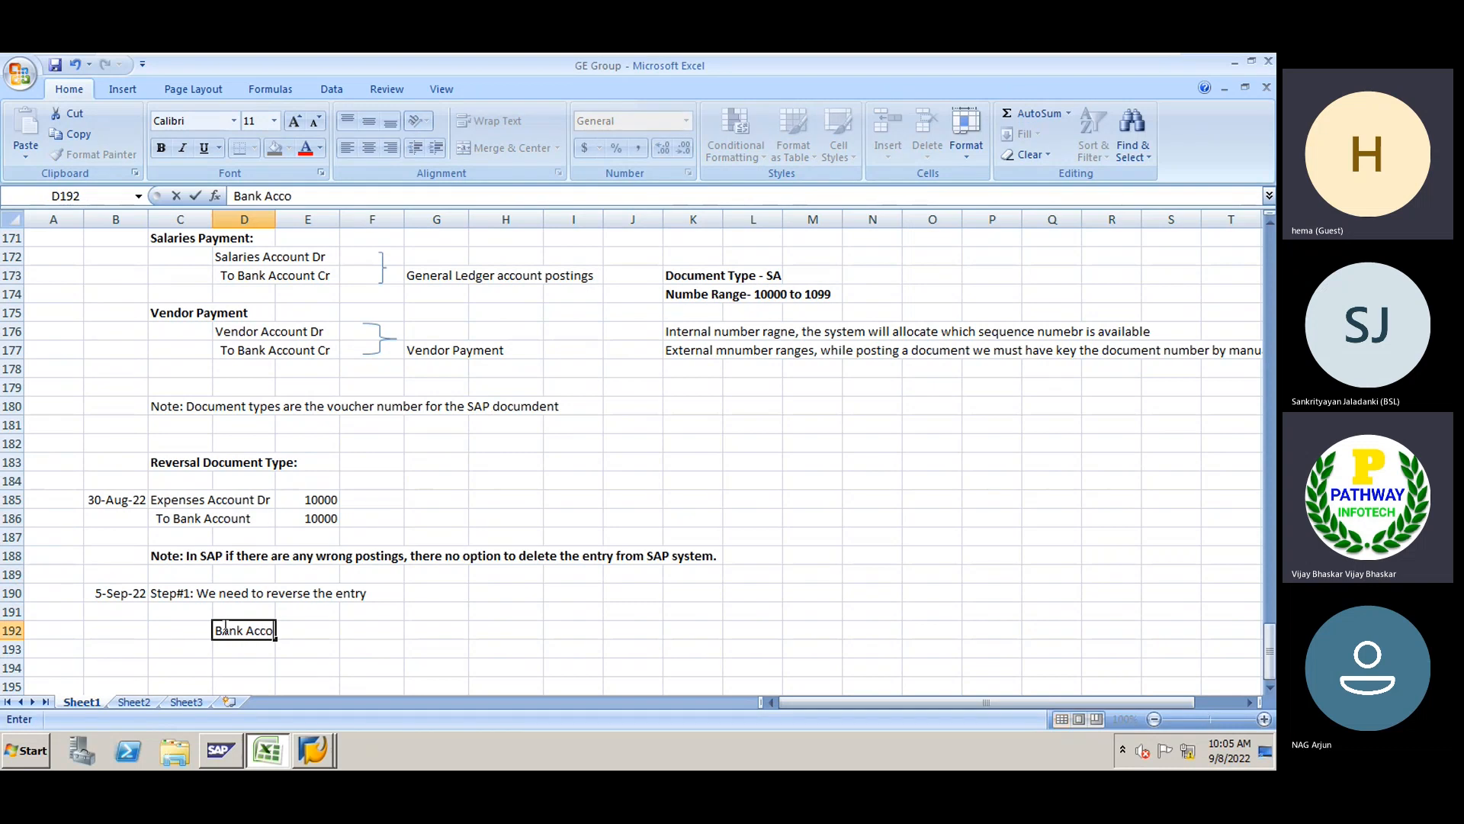
{"action": "type", "text": "unt Dr"}
{"action": "key", "text": "Return"}
{"action": "type", "text": "T"}
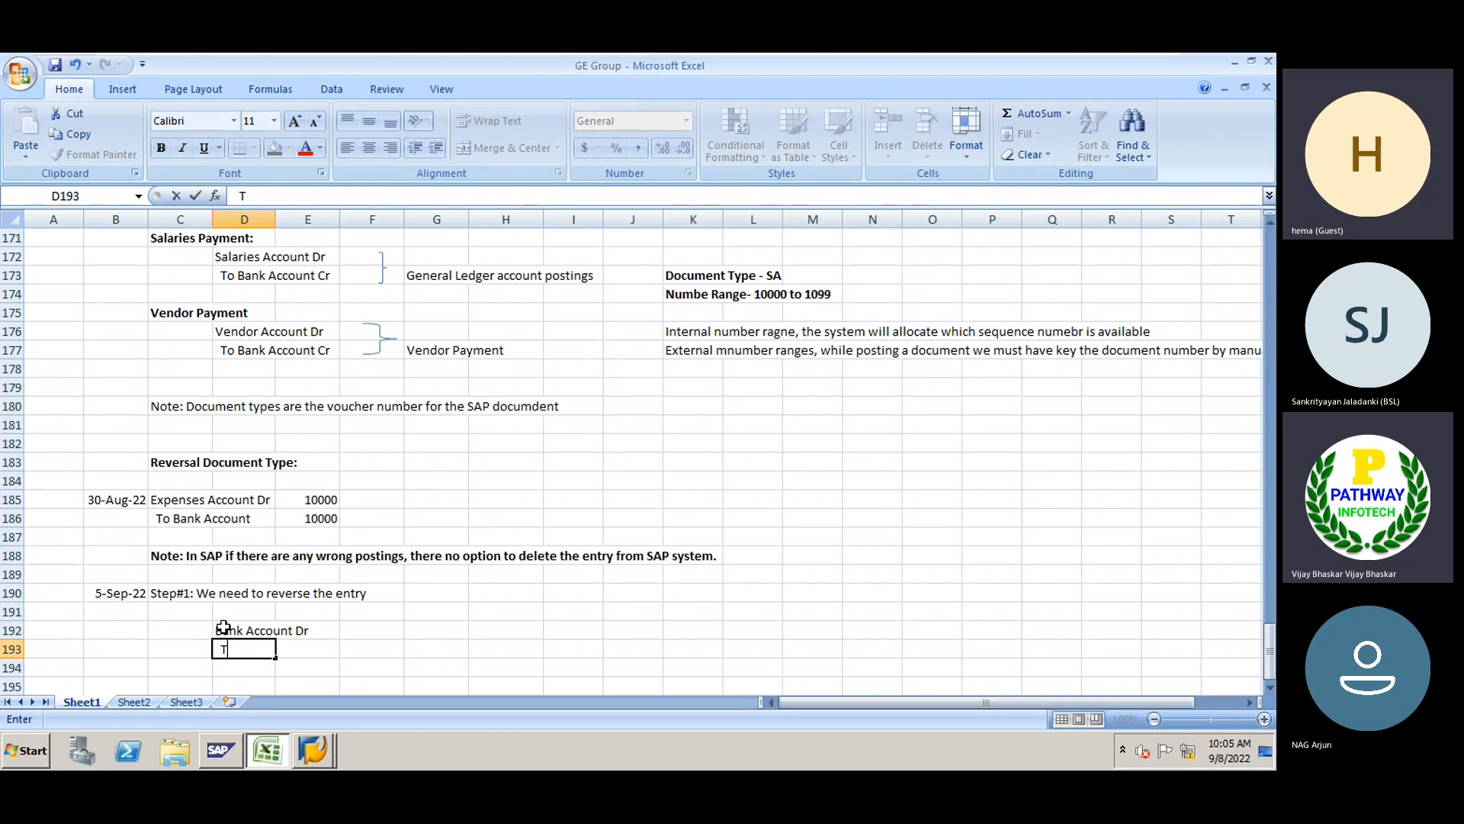
{"action": "type", "text": "o Expenses"}
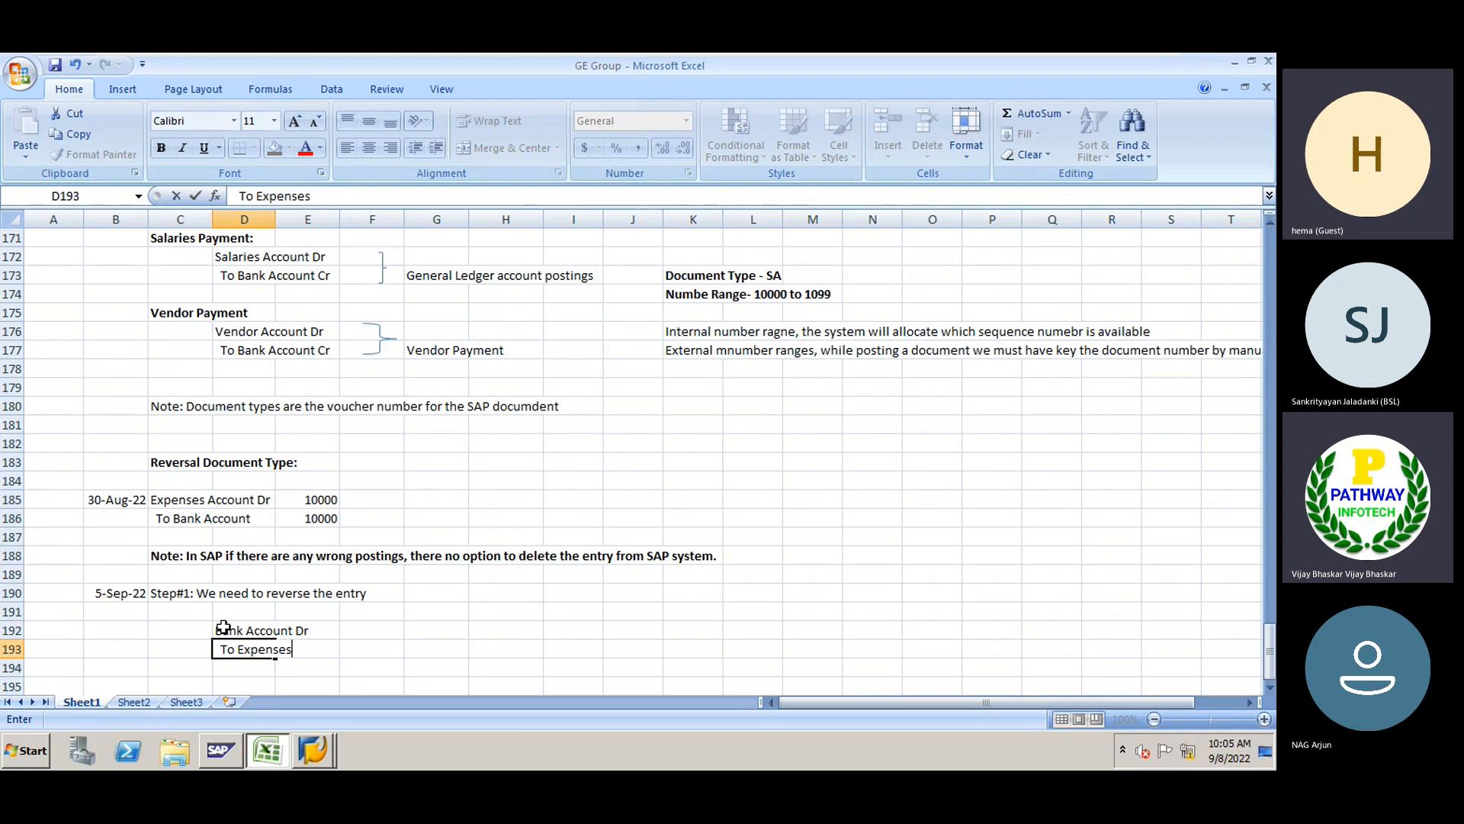
{"action": "type", "text": " Account Cr"}
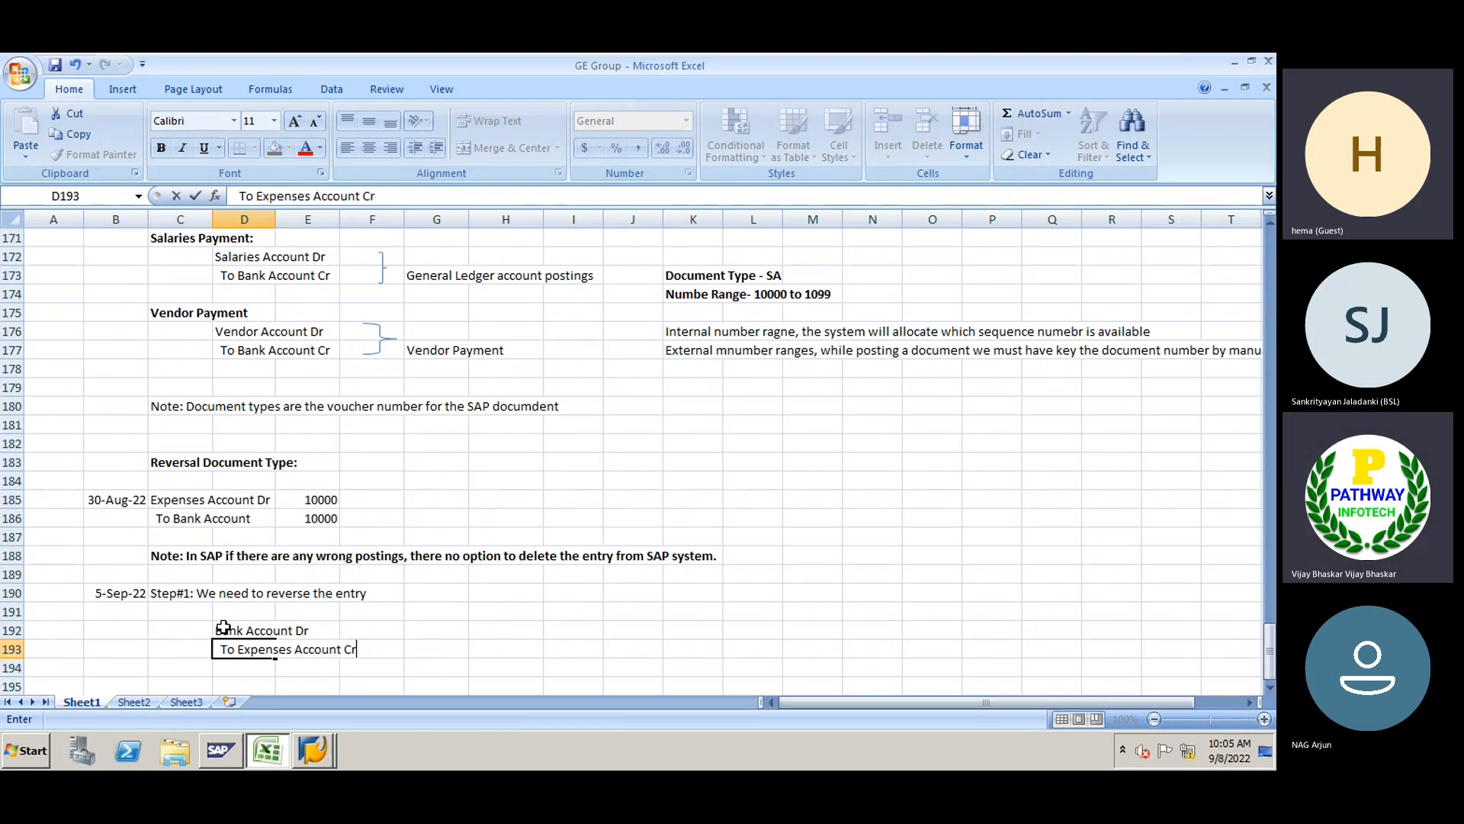
{"action": "key", "text": "Return"}
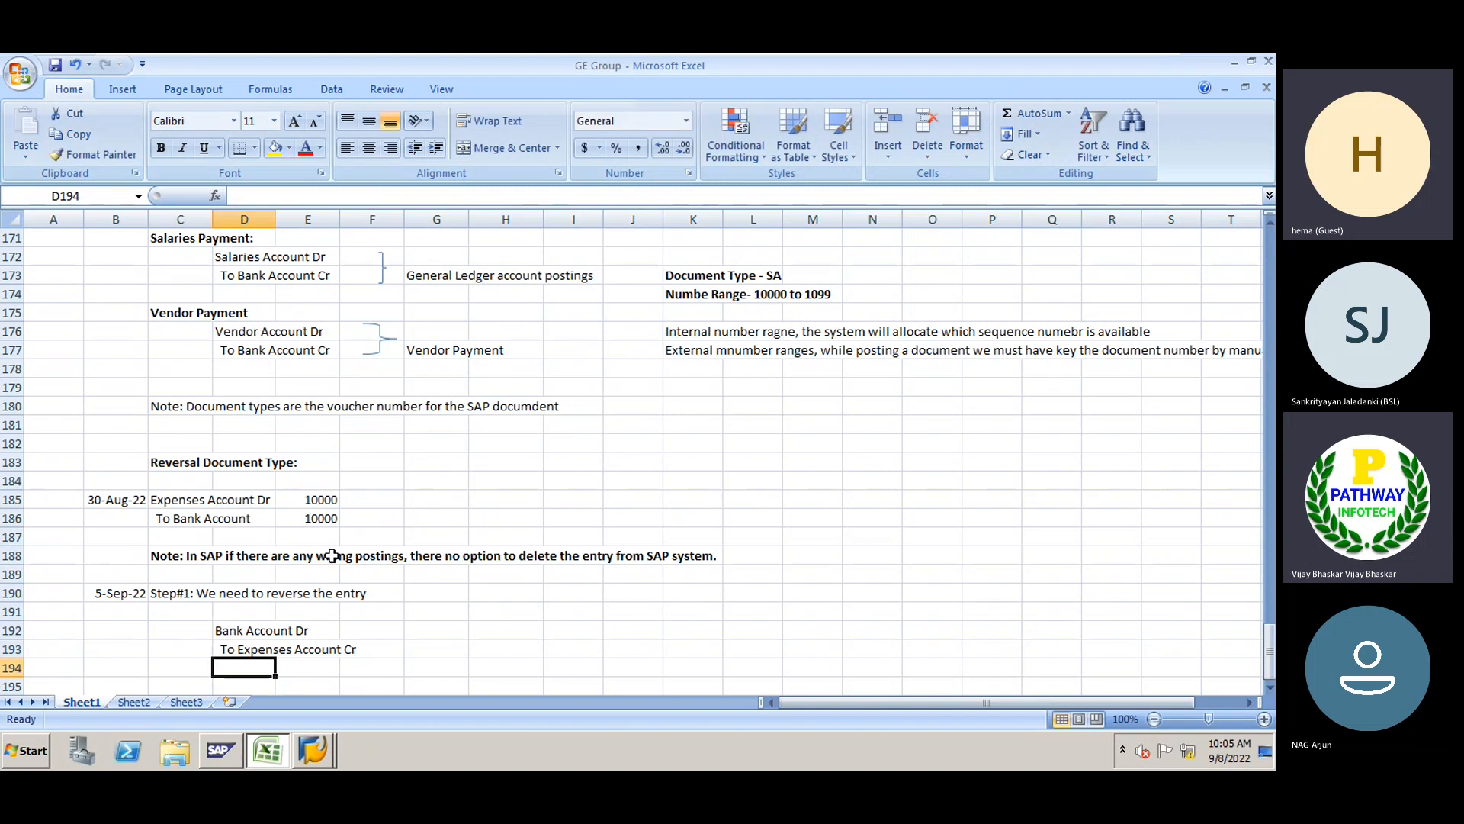
Enter the reversing entry's amounts: 10000 in F192 for the bank debit and -10000 in F193 for the expenses credit
{"action": "left_click", "coordinate": [393, 628]}
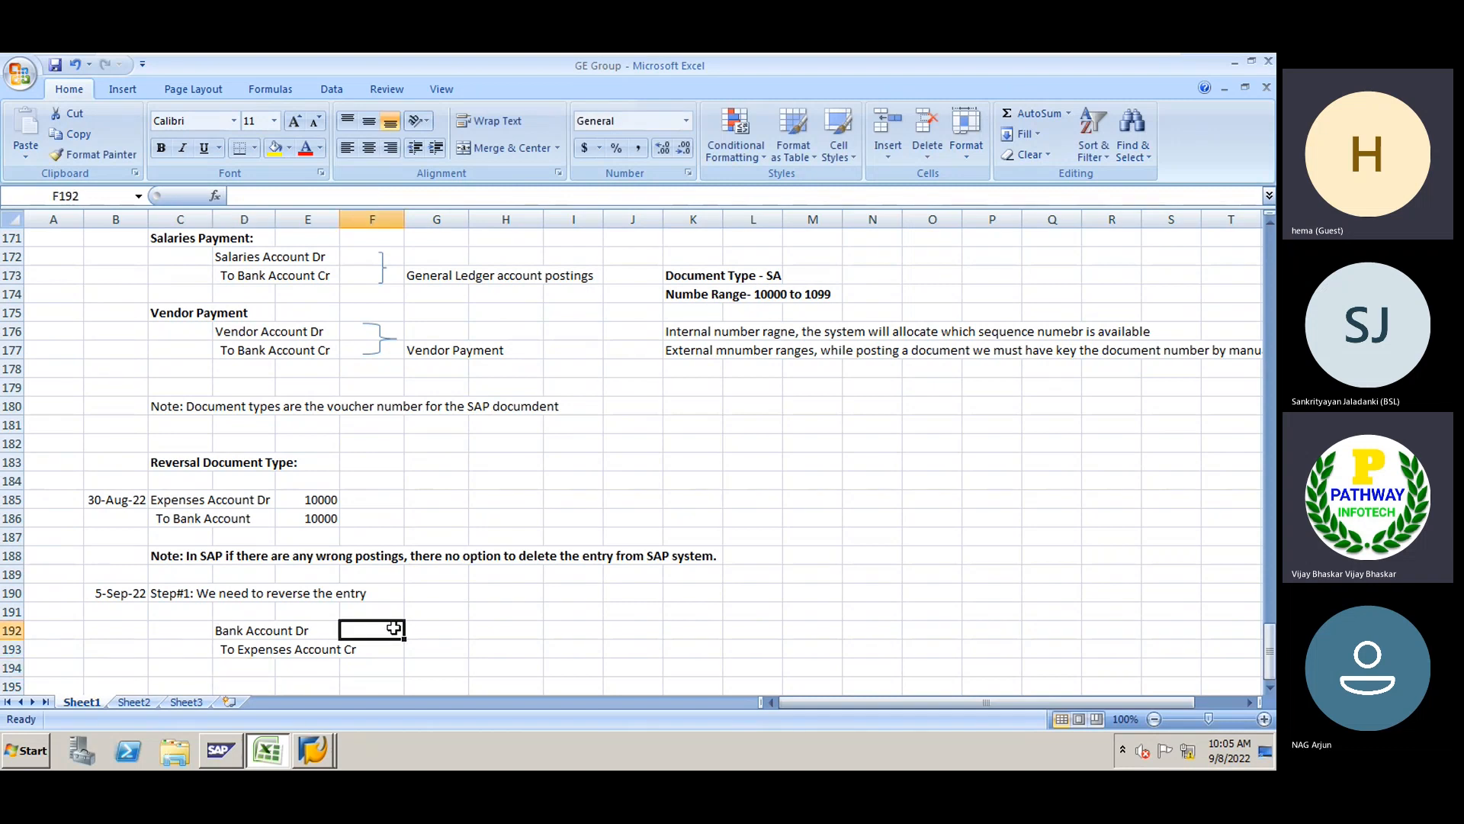
{"action": "type", "text": "10000"}
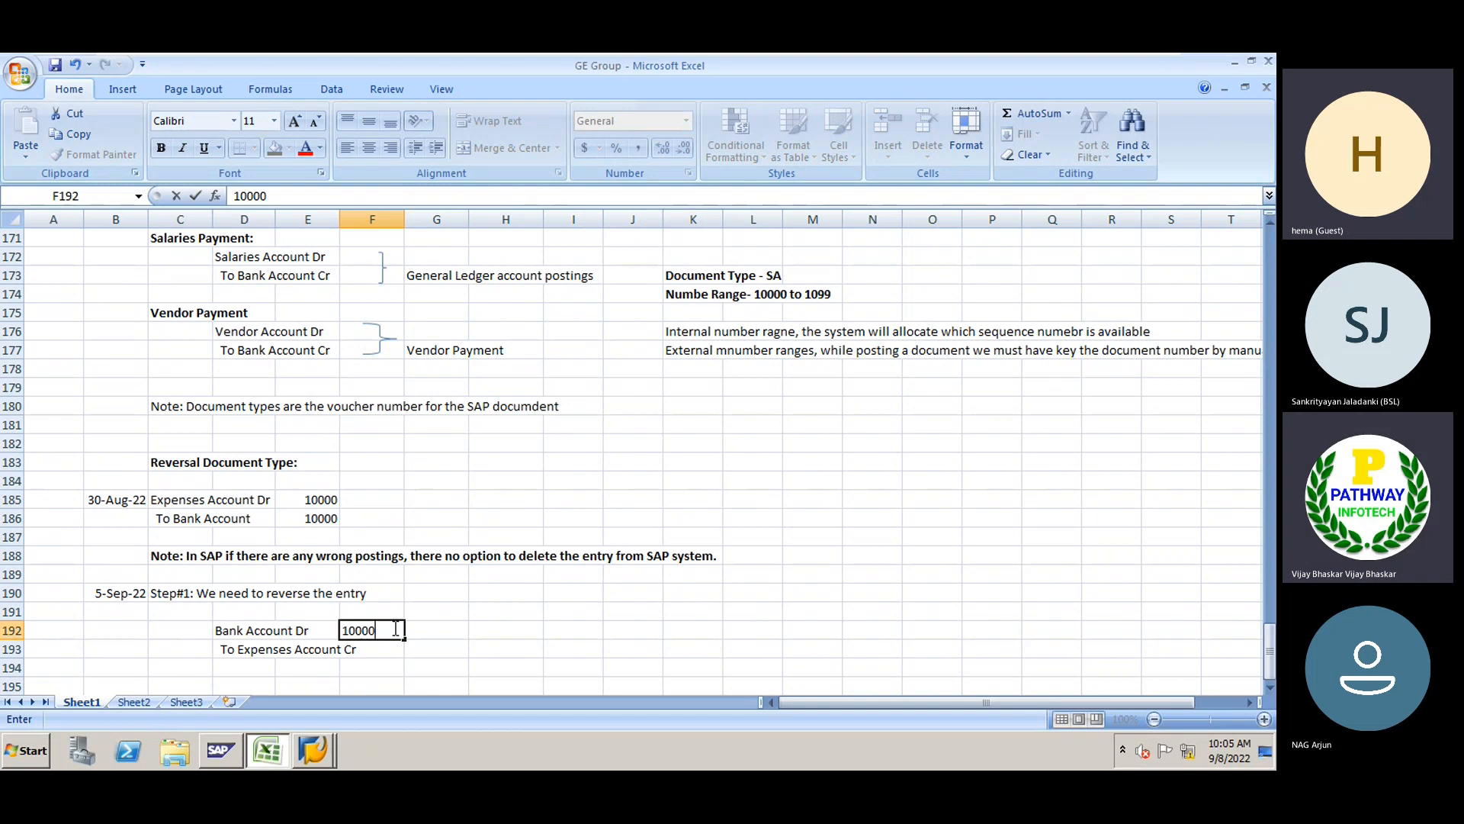
{"action": "key", "text": "Return"}
{"action": "type", "text": "-10000"}
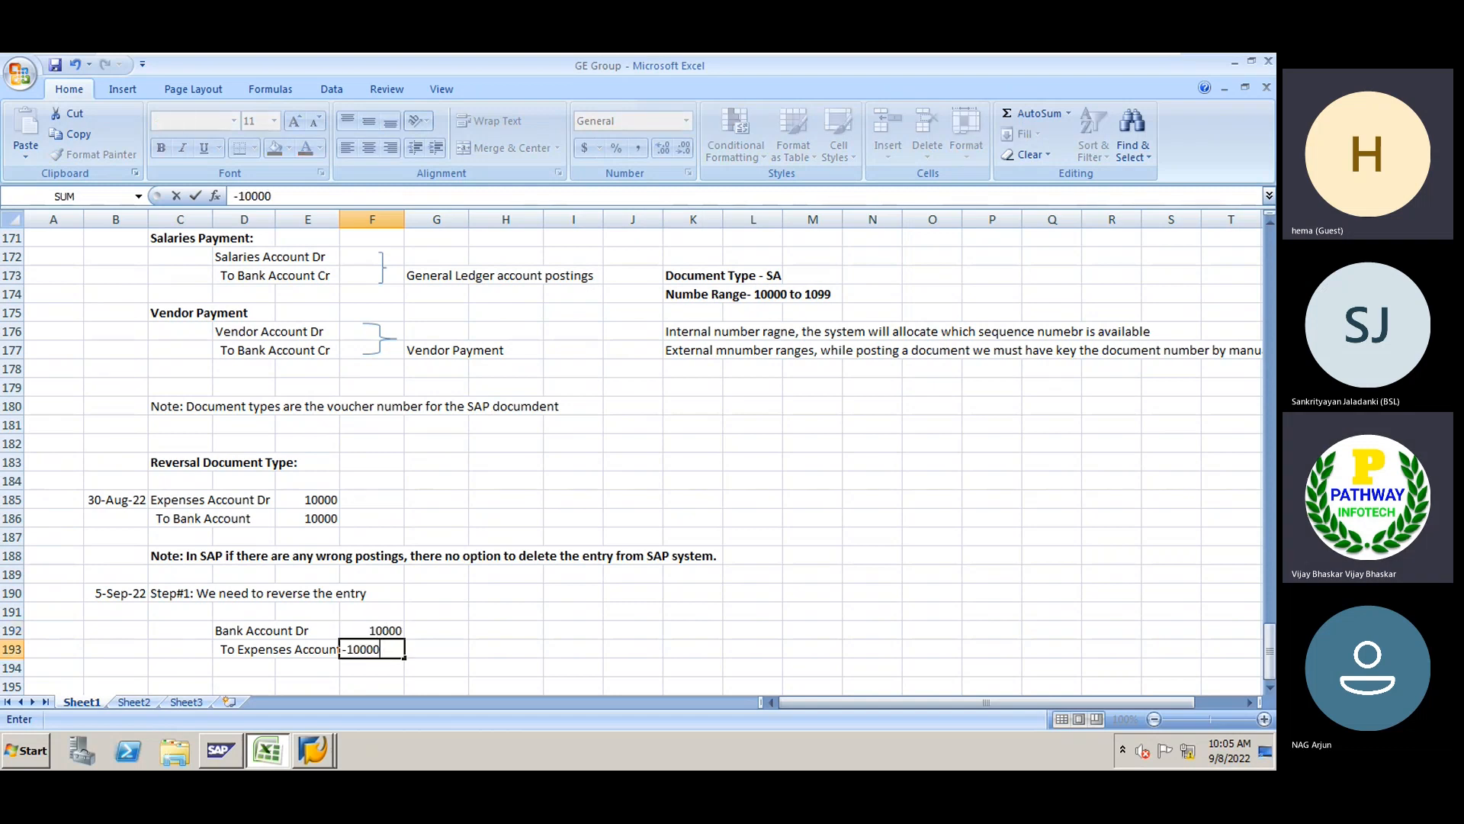
{"action": "key", "text": "Return"}
Change the bank credit amount of the original August entry in E186 to -10000
{"action": "left_click", "coordinate": [323, 520]}
{"action": "double_click", "coordinate": [302, 518]}
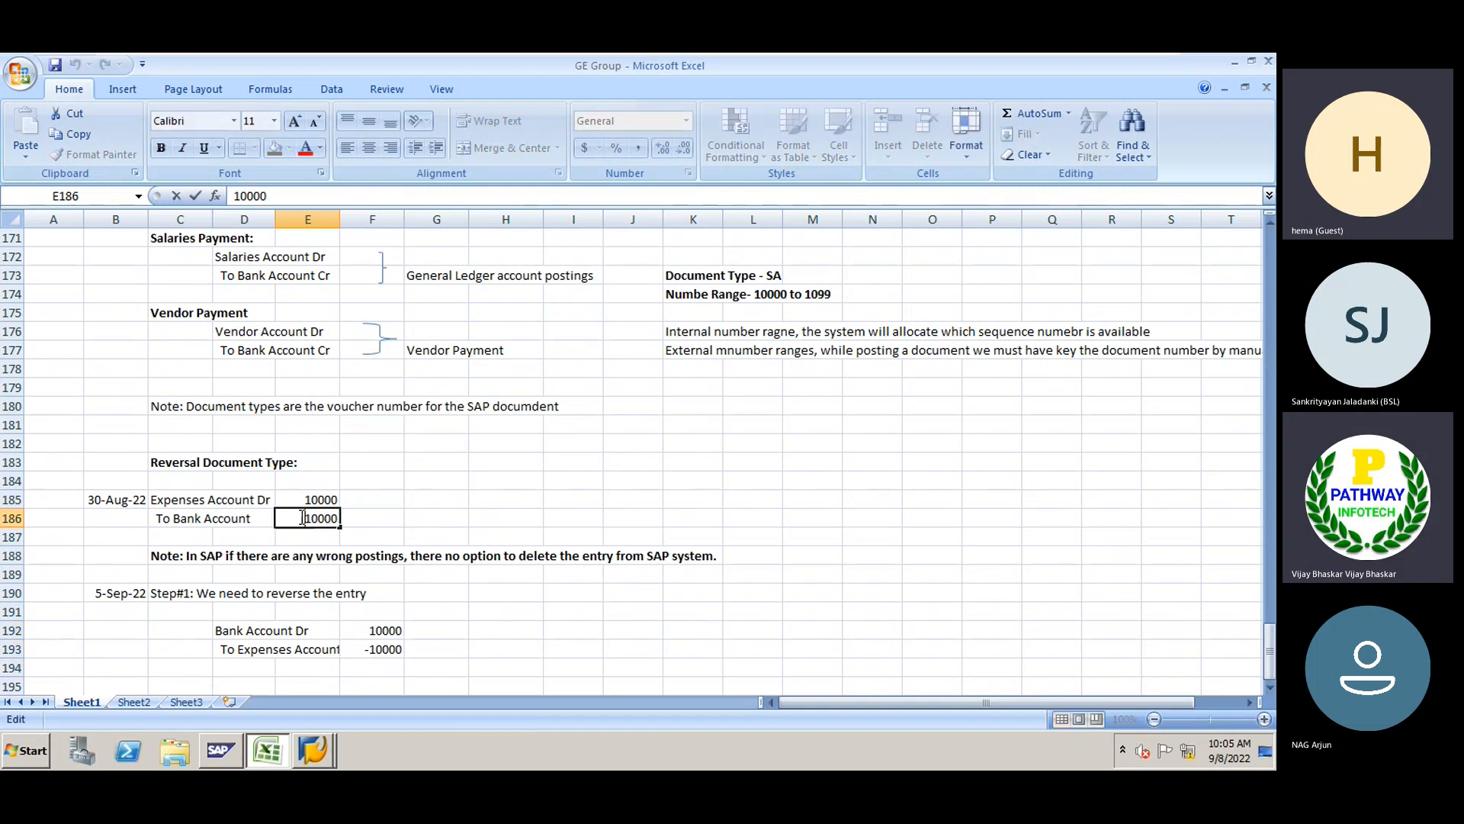
{"action": "type", "text": "-"}
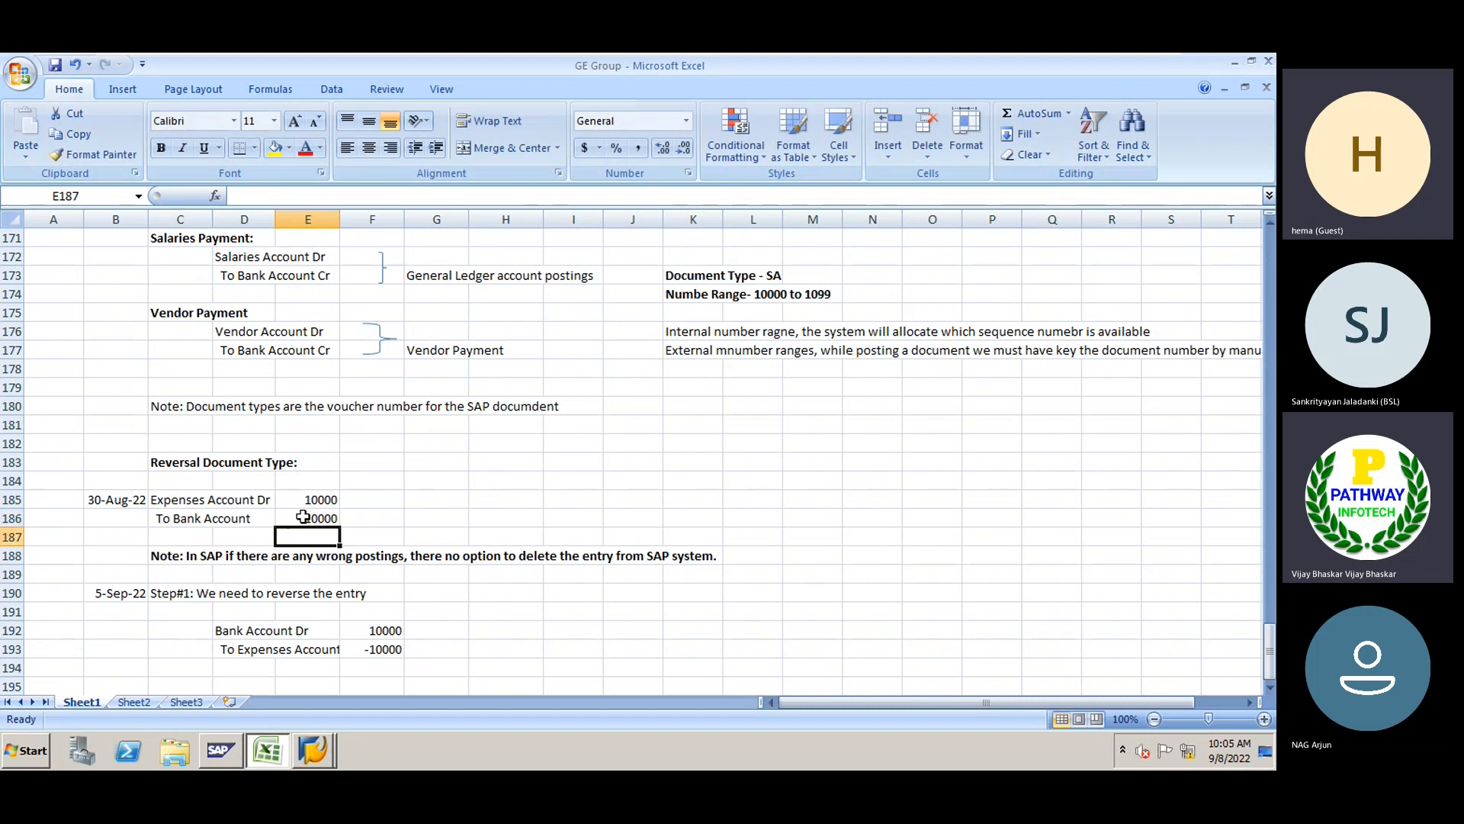
{"action": "key", "text": "Return"}
Check the sum of the original and reversing amounts by selecting E185:E186 together with F192 and F193
{"action": "left_click", "coordinate": [315, 518]}
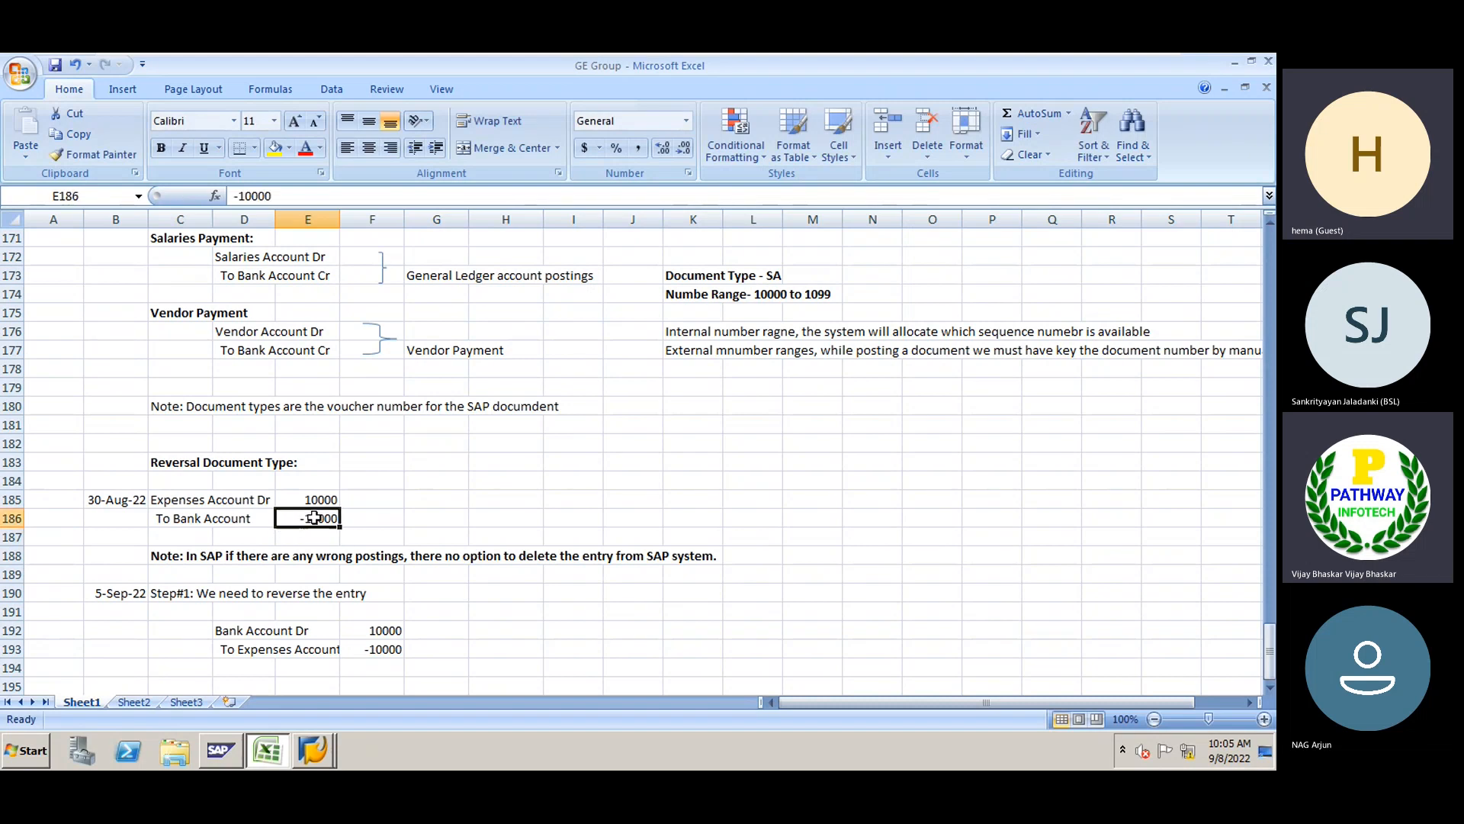
{"action": "left_click", "coordinate": [379, 630], "text": "ctrl"}
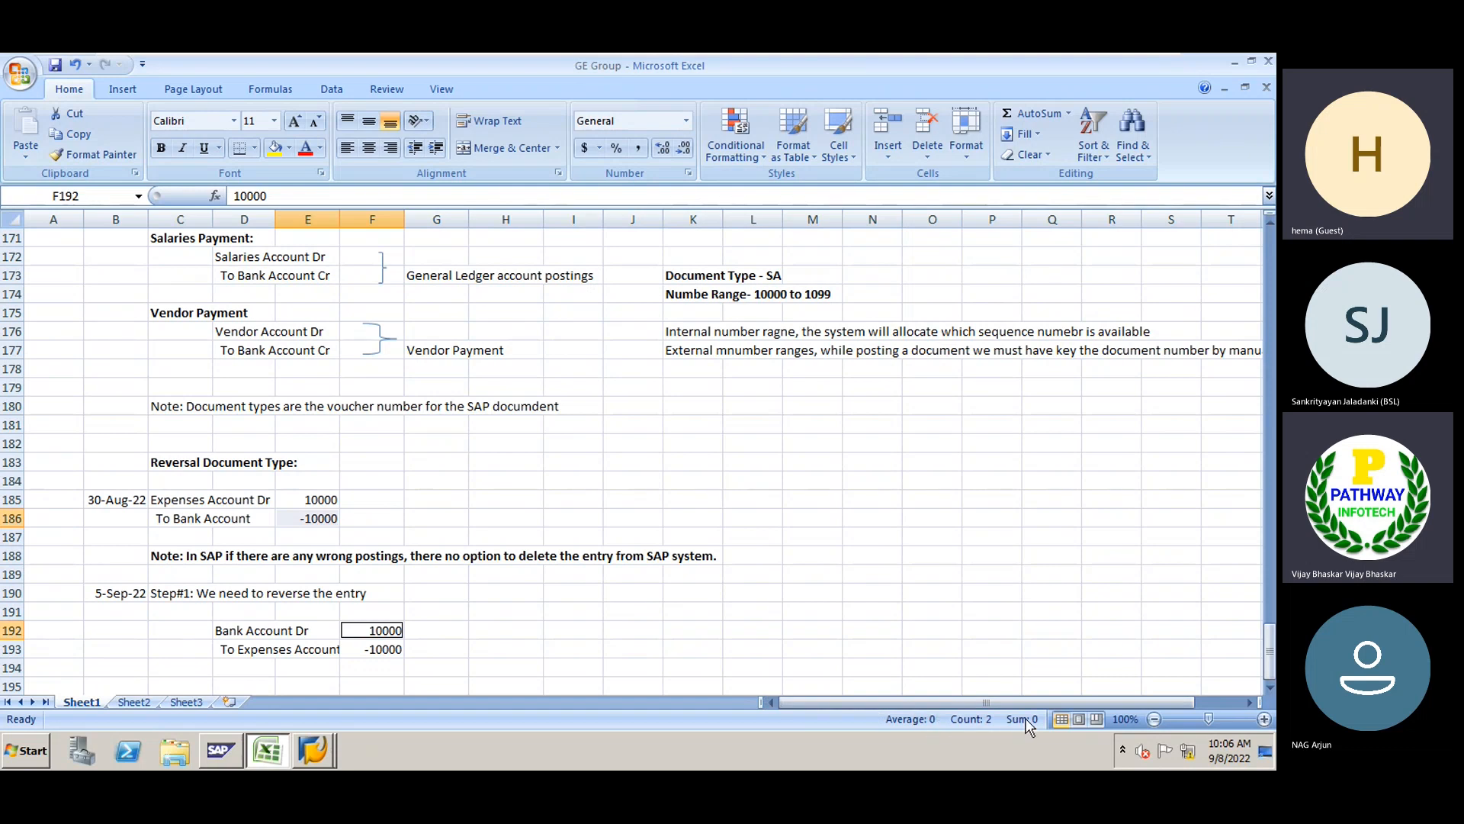
{"action": "left_click", "coordinate": [318, 495]}
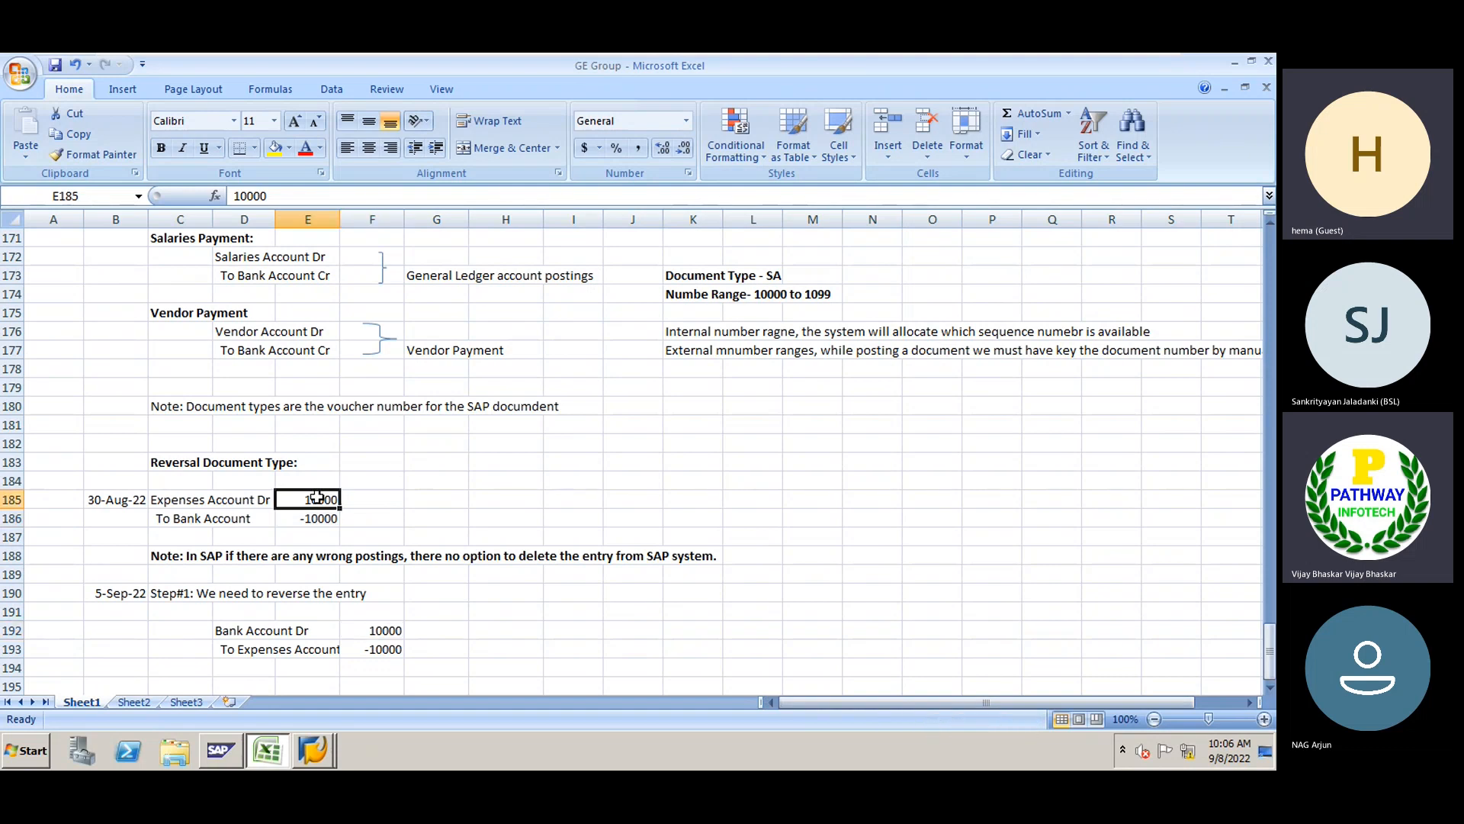
{"action": "left_click_drag", "start_coordinate": [319, 496], "coordinate": [318, 519]}
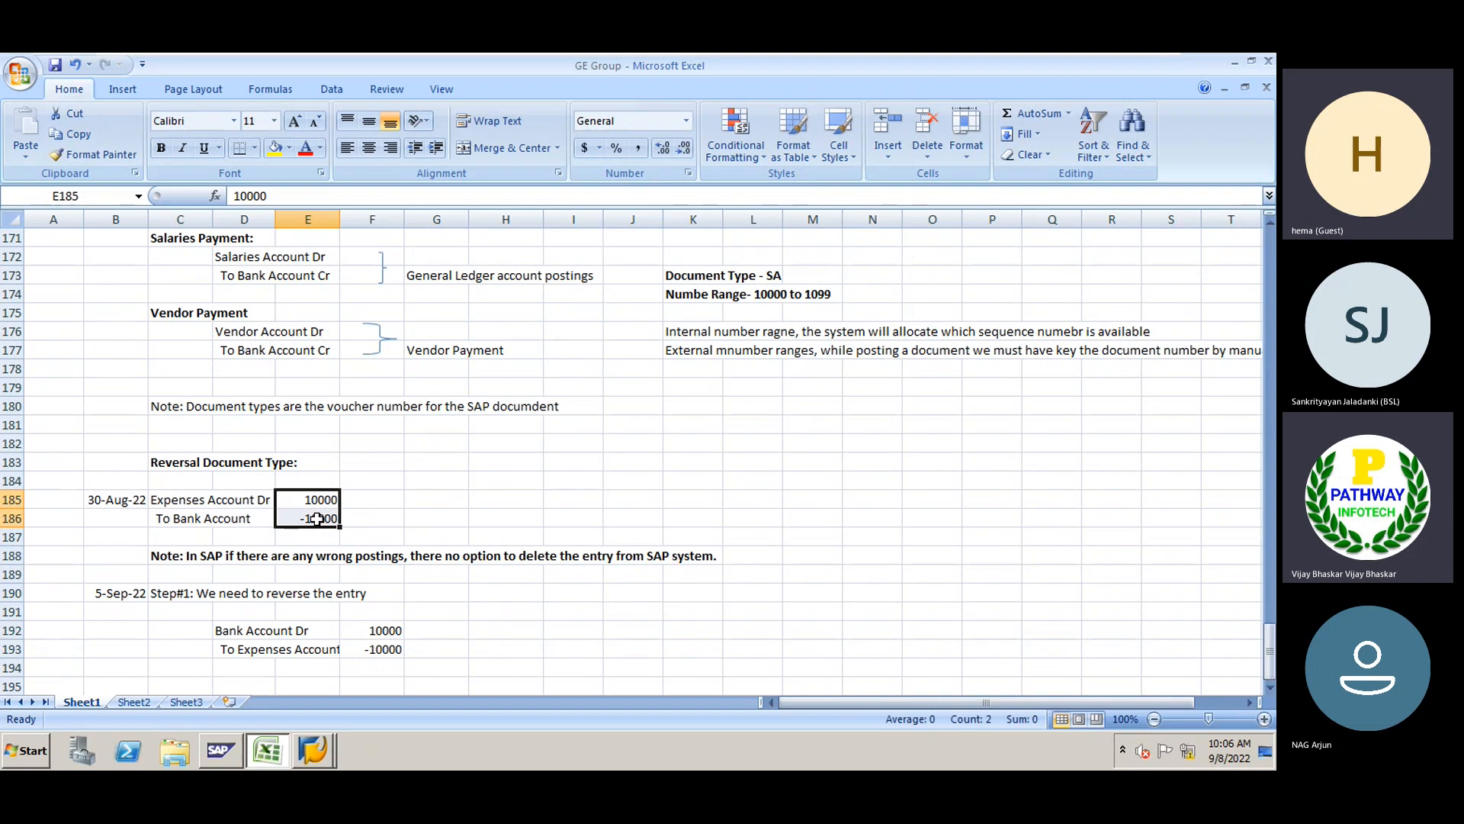
{"action": "left_click", "coordinate": [387, 627], "text": "ctrl"}
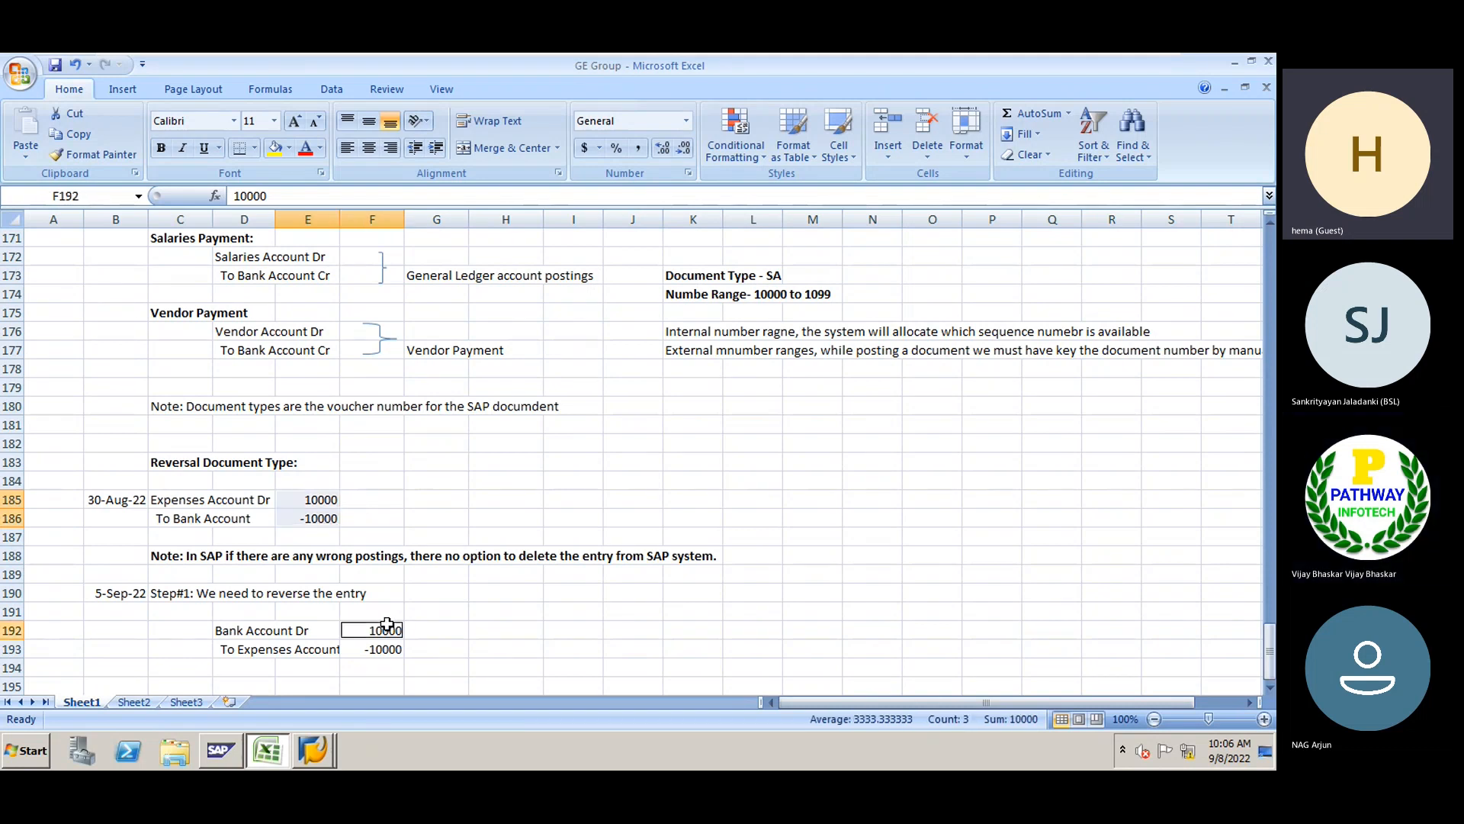
{"action": "left_click", "coordinate": [368, 662], "text": "ctrl"}
{"action": "left_click", "coordinate": [366, 649], "text": "ctrl"}
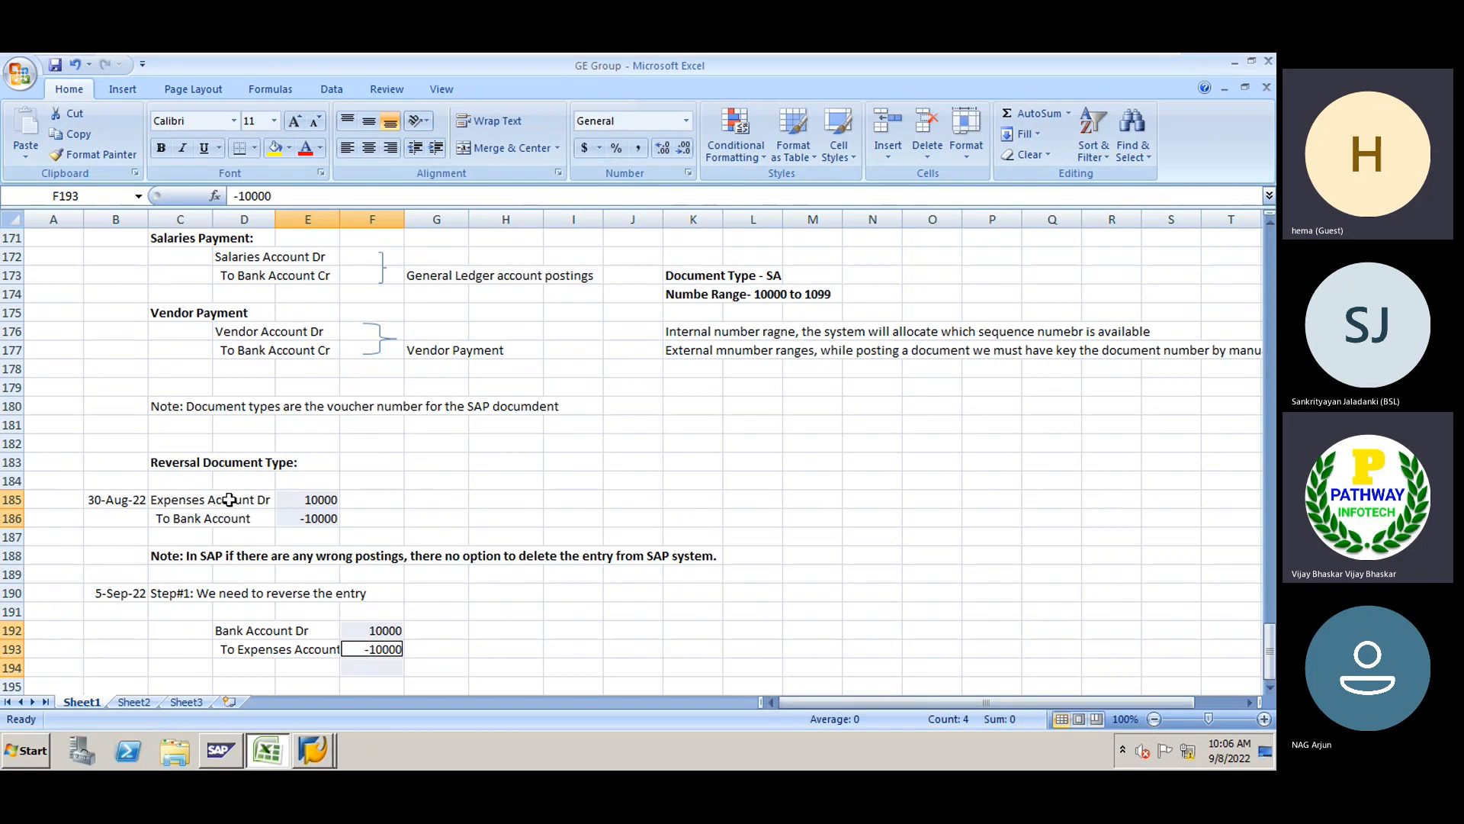
Make only the "Step#1:" label at the start of the text in C190 bold
{"action": "left_click", "coordinate": [204, 499]}
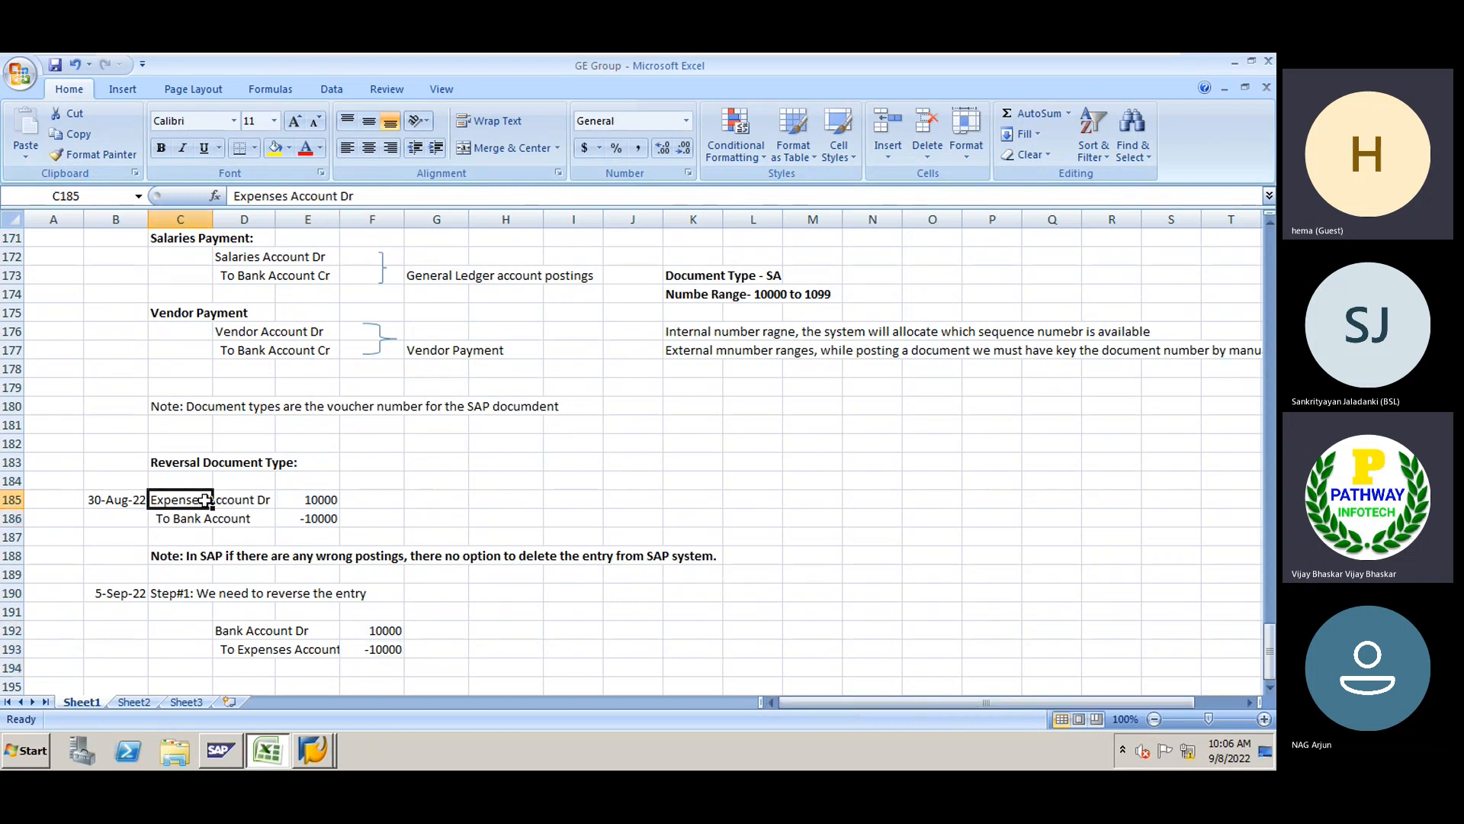
{"action": "left_click", "coordinate": [178, 594]}
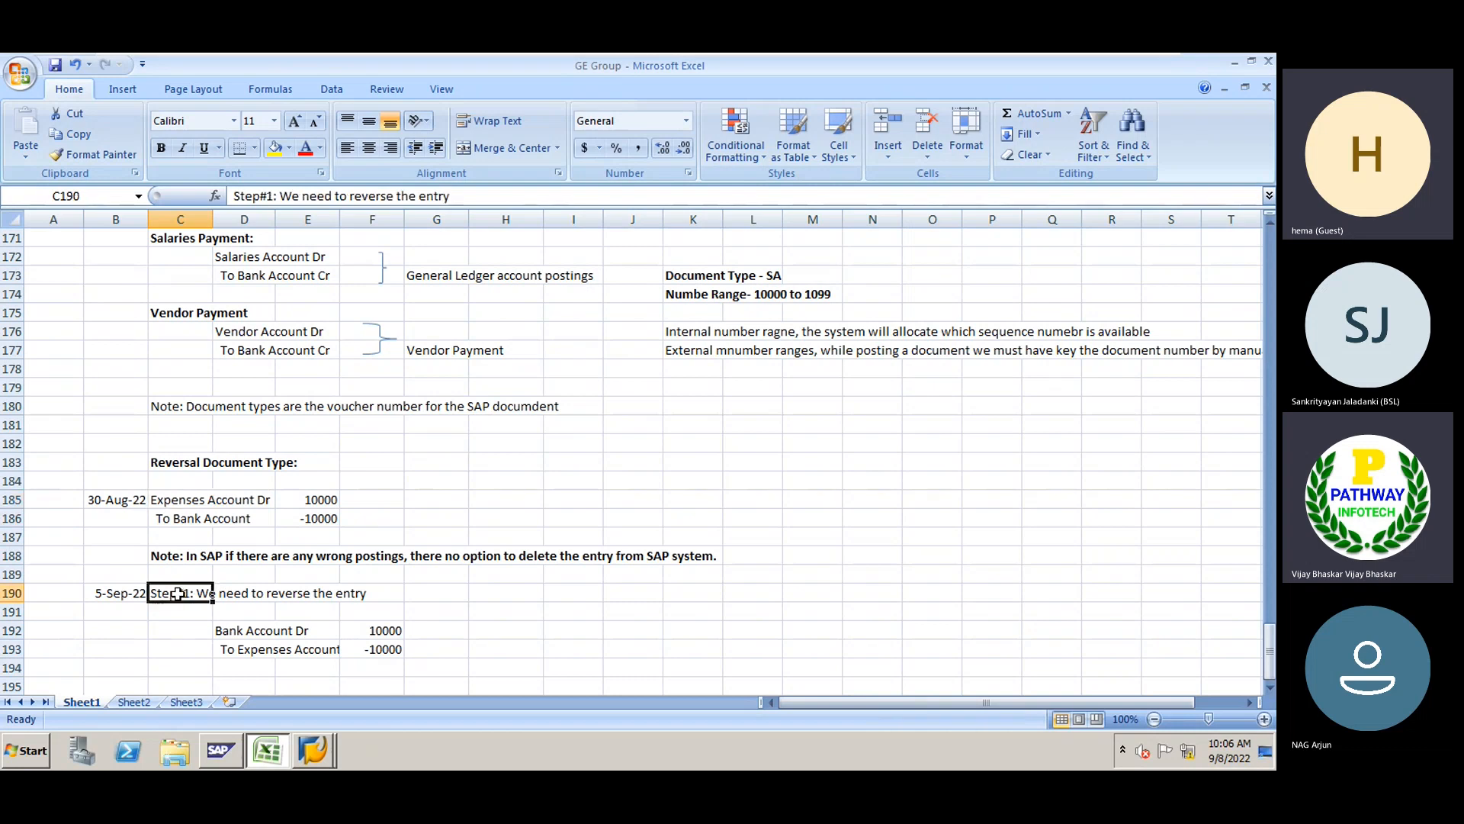
{"action": "left_click", "coordinate": [275, 197]}
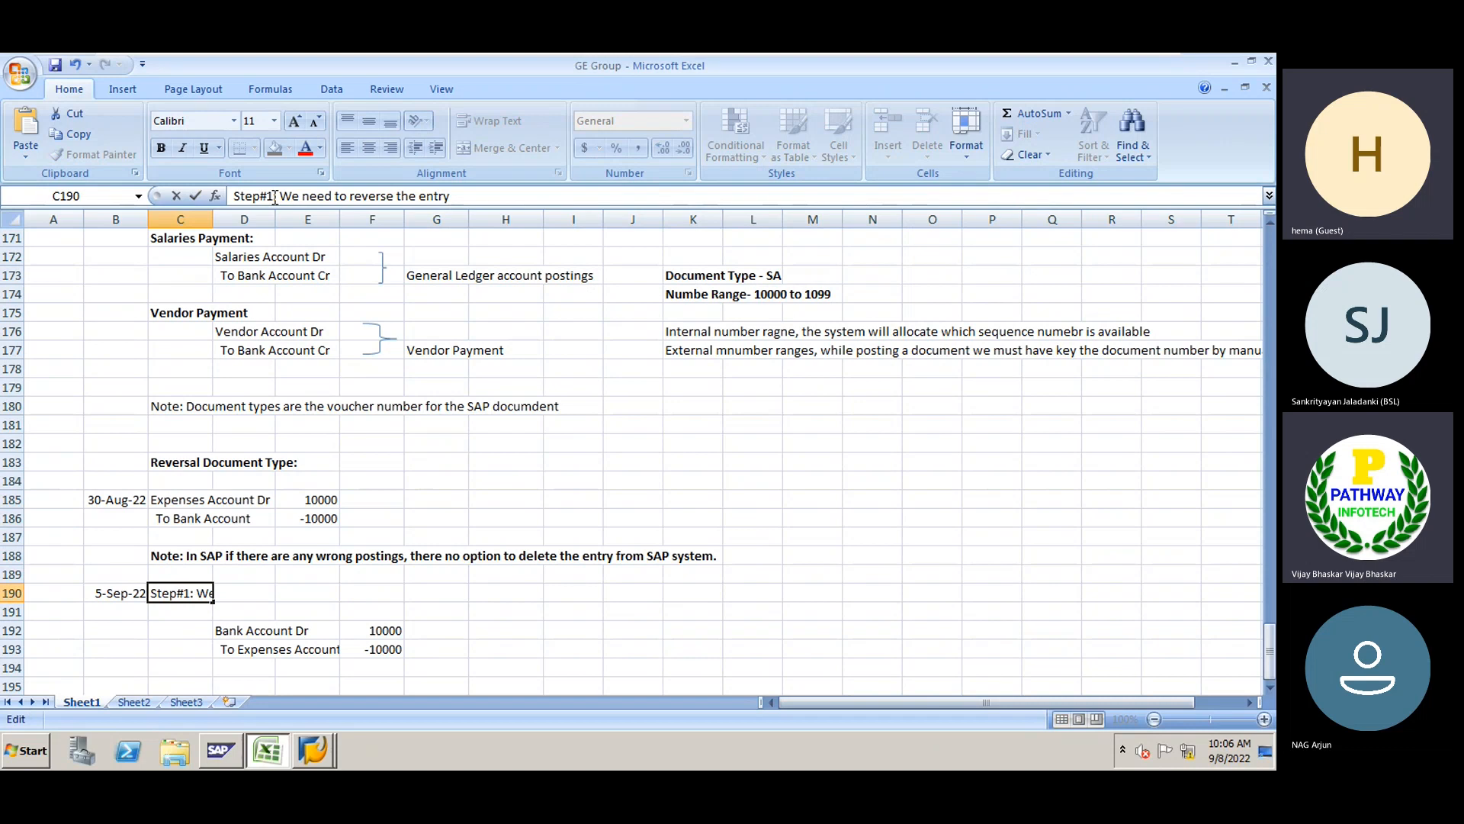
{"action": "key", "text": "shift+Home"}
{"action": "key", "text": "ctrl+b"}
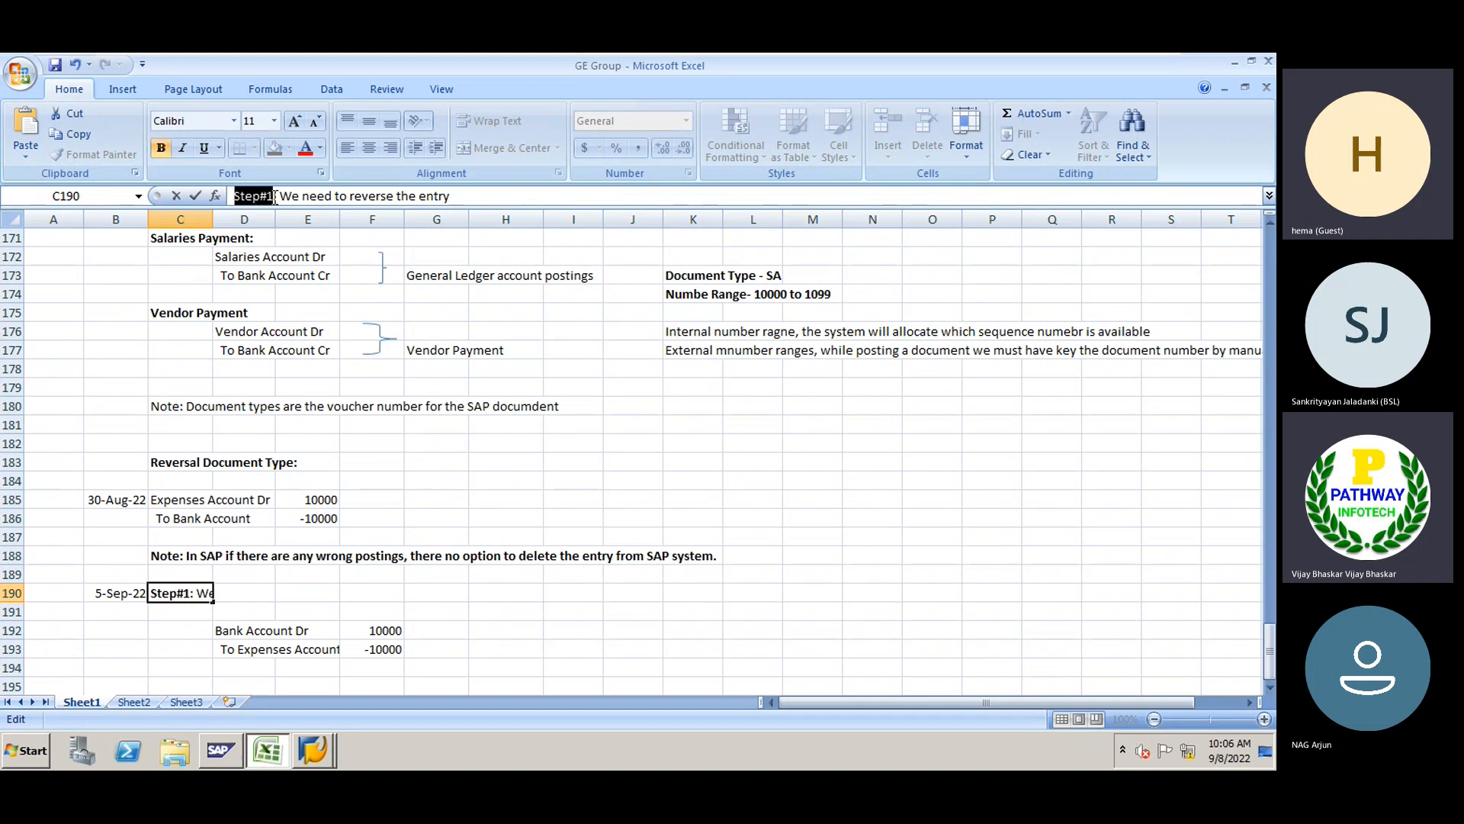
{"action": "left_click", "coordinate": [186, 671]}
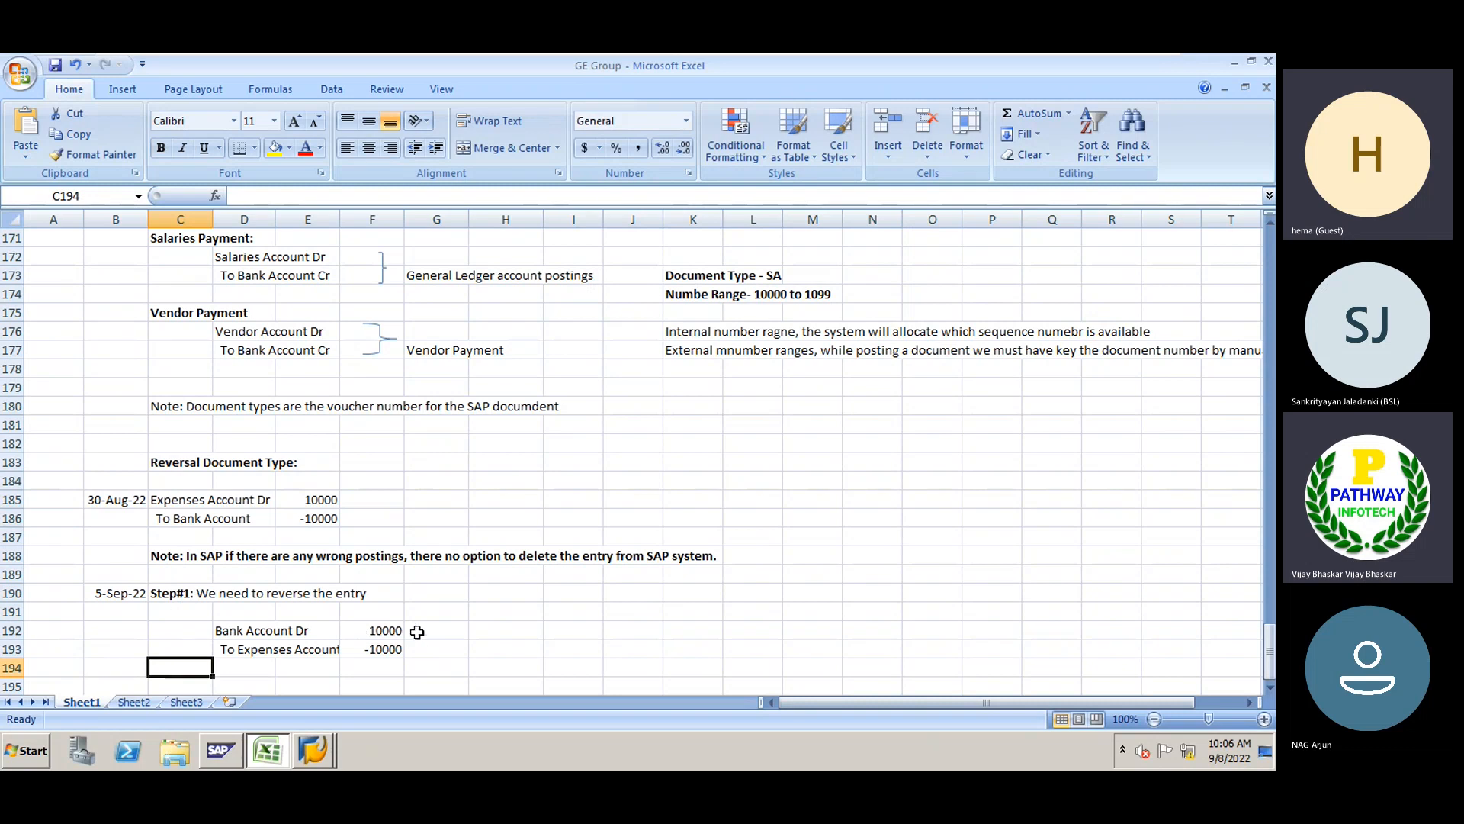
Enter "Document Number 1 was postedm with documet type SA" in F185 beside the original entry and make it bold
{"action": "left_click", "coordinate": [359, 501]}
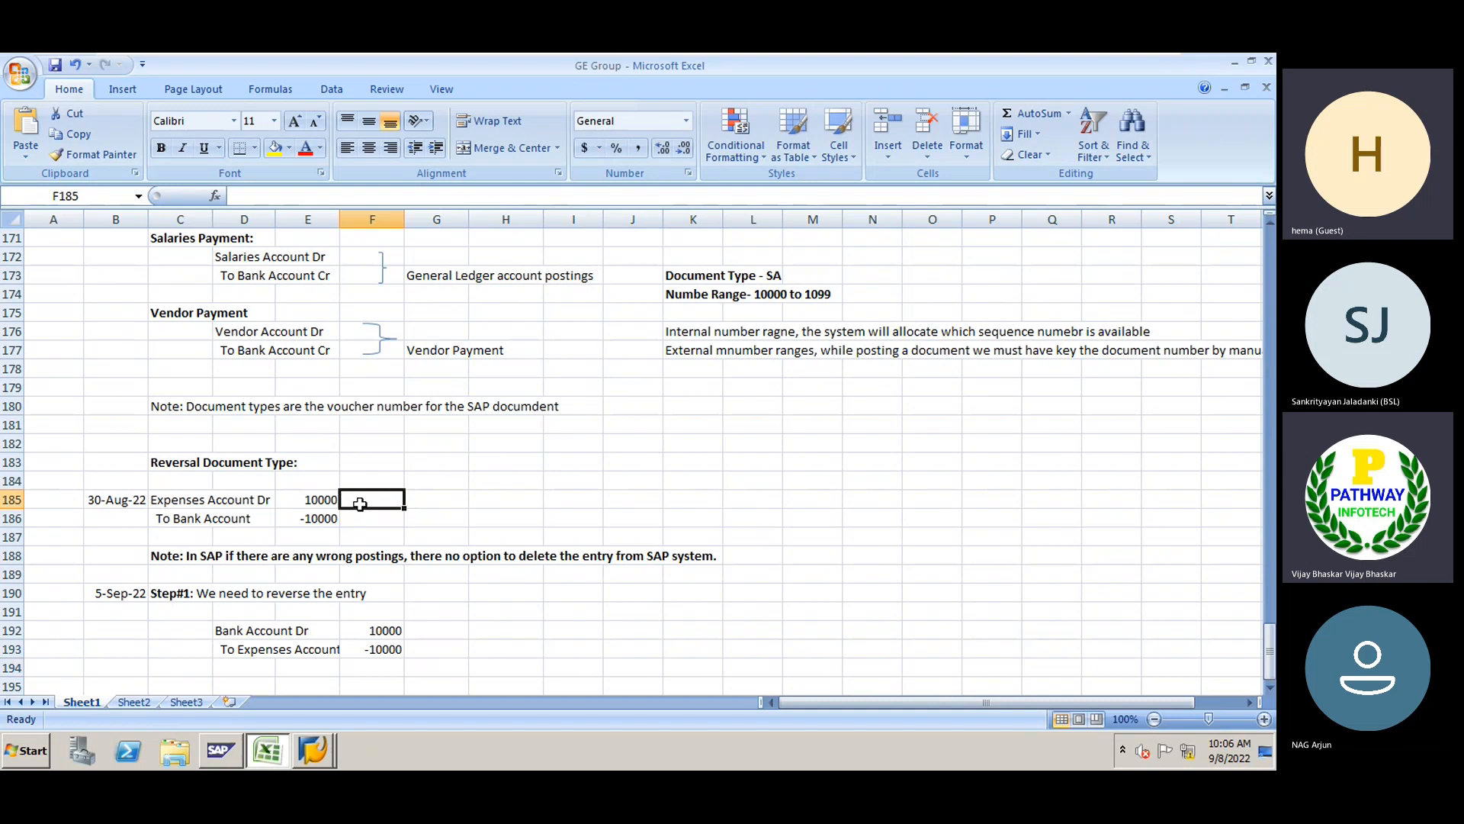
{"action": "type", "text": "Document"}
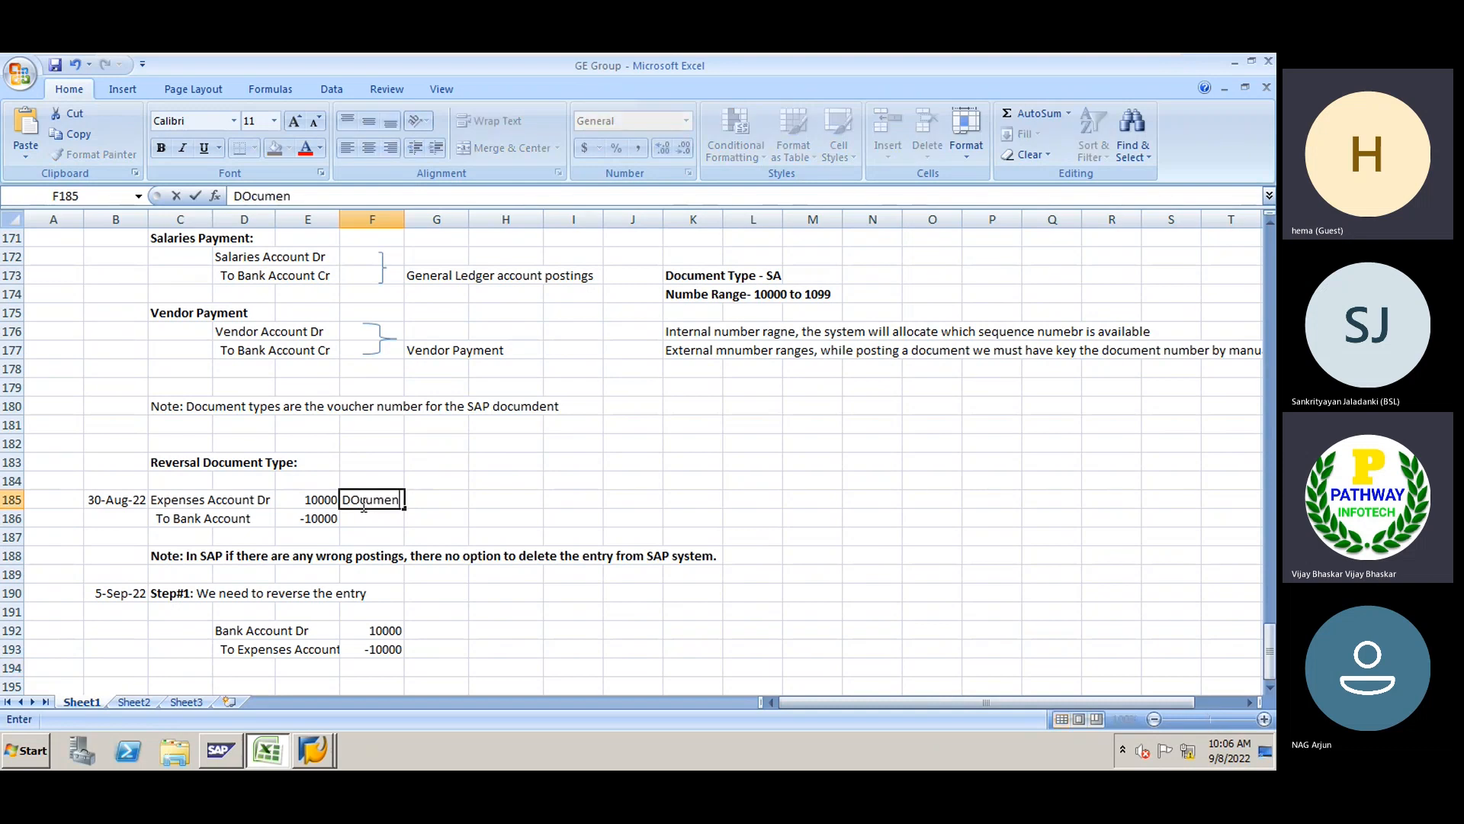
{"action": "type", "text": " Number 1 wa"}
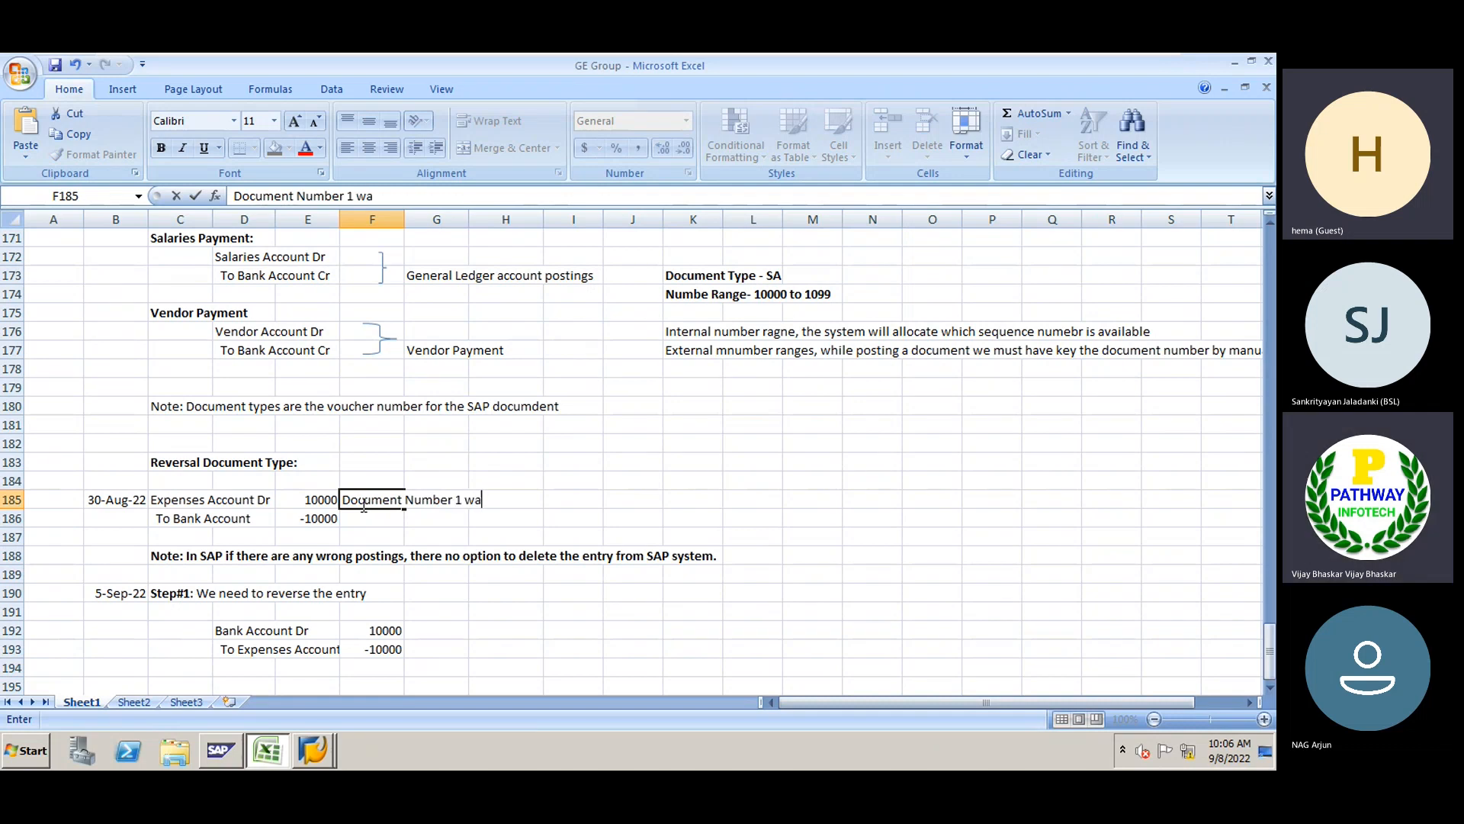
{"action": "type", "text": "s posted"}
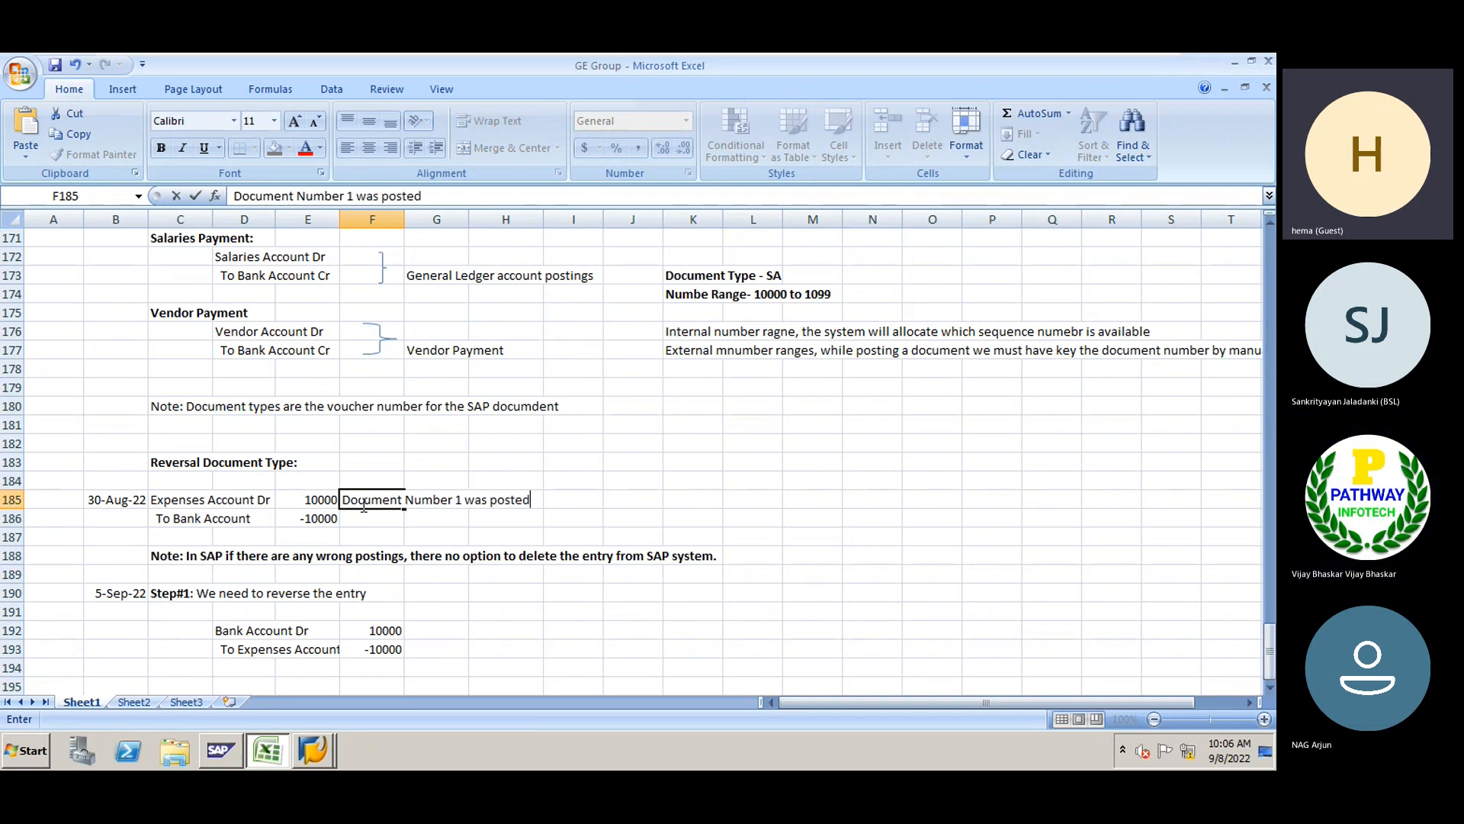
{"action": "type", "text": "m with doc"}
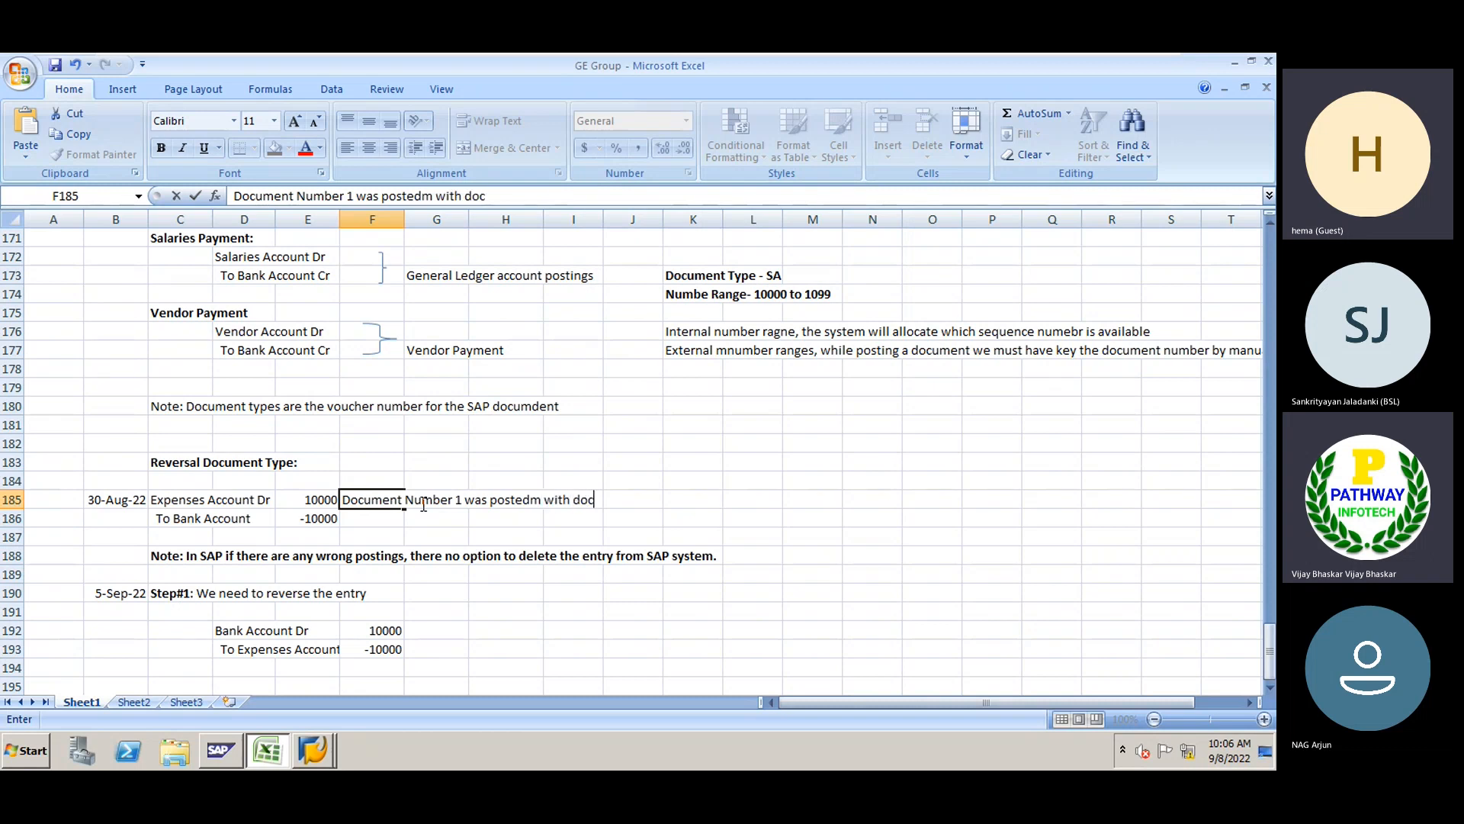
{"action": "type", "text": "umet number"}
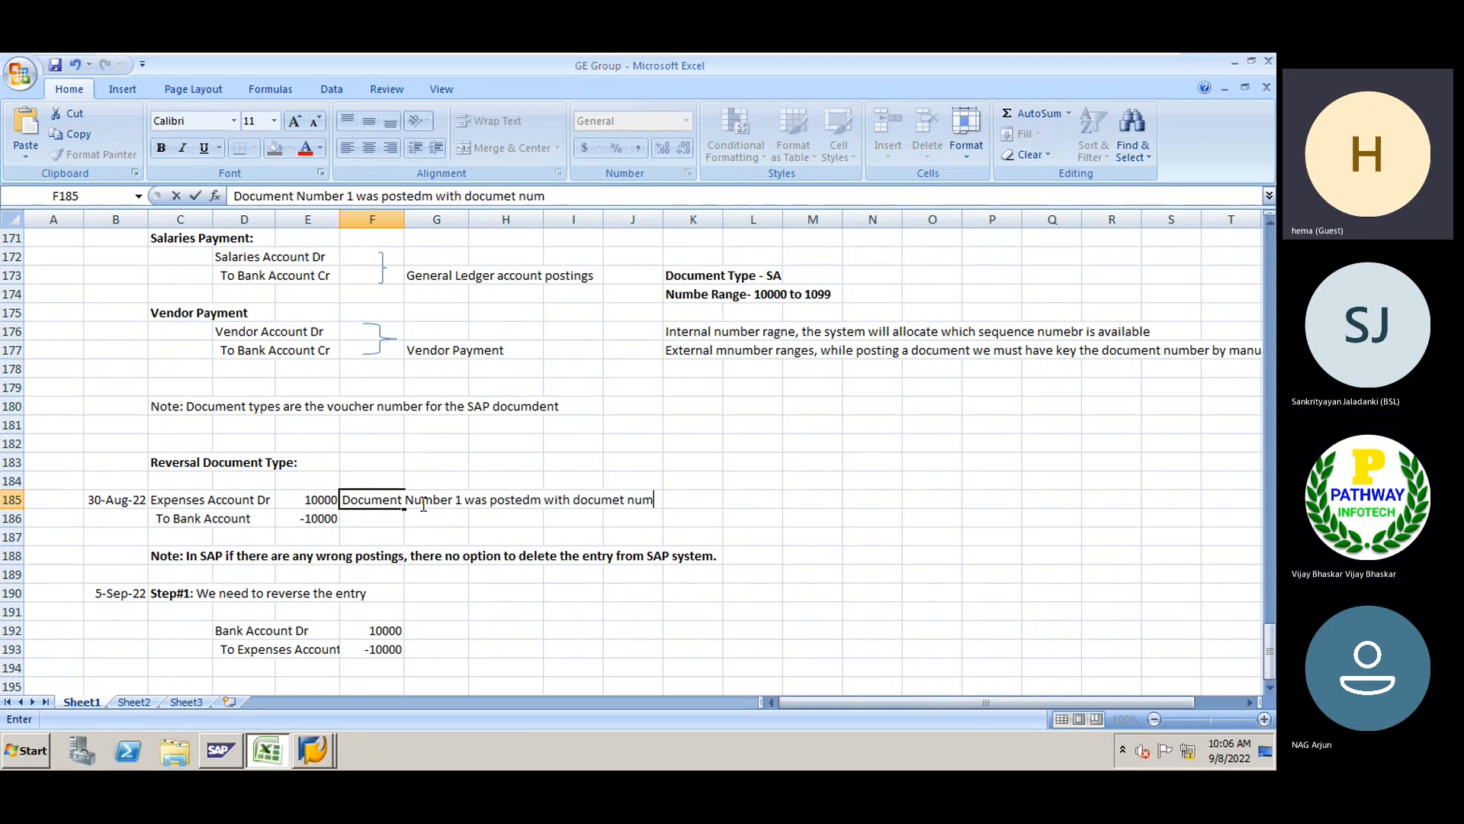
{"action": "key", "text": "BackSpace"}
{"action": "key", "text": "BackSpace"}
{"action": "key", "text": "BackSpace"}
{"action": "key", "text": "BackSpace"}
{"action": "key", "text": "BackSpace"}
{"action": "key", "text": "BackSpace"}
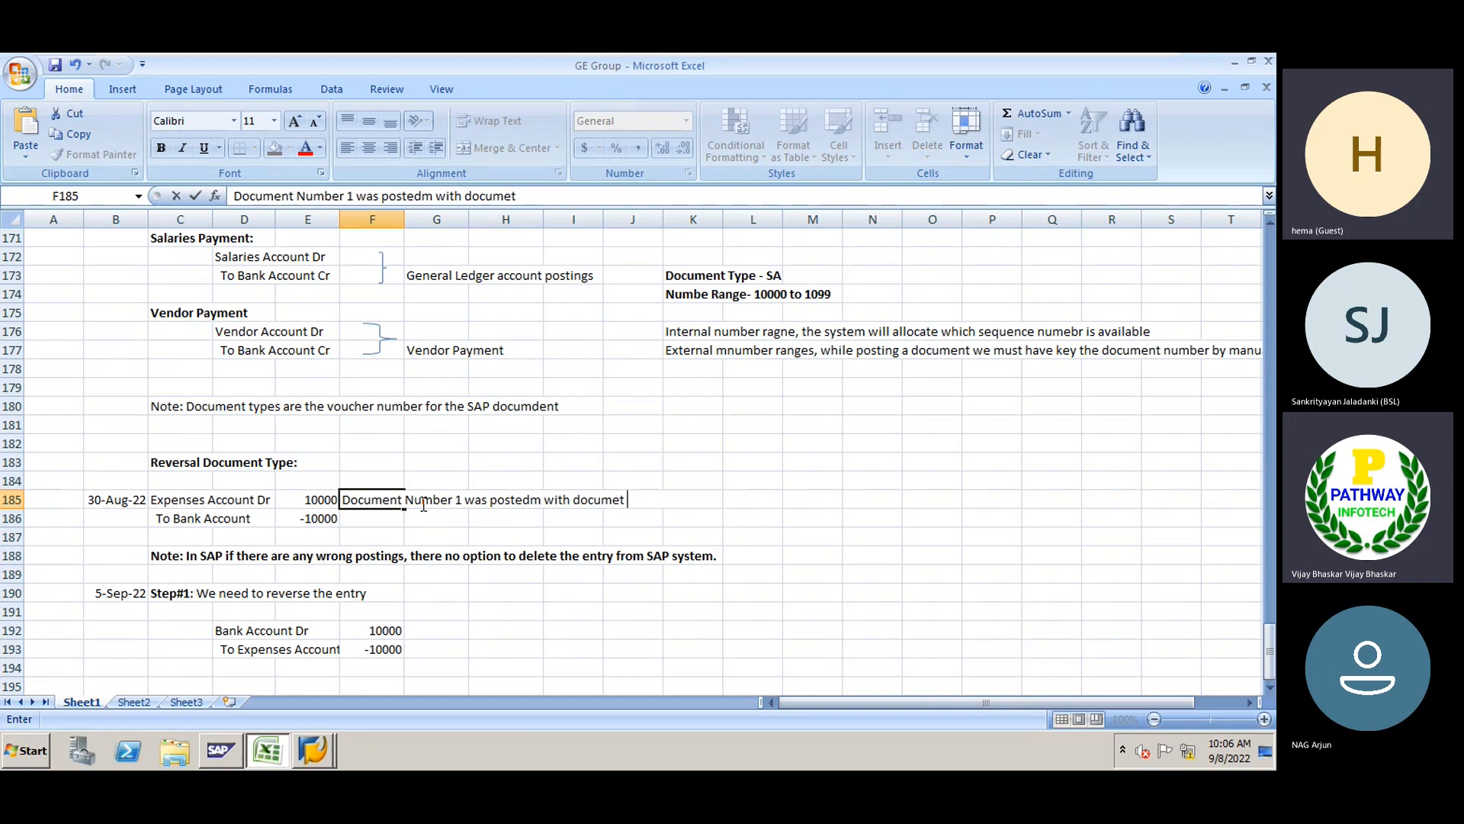
{"action": "type", "text": "typ"}
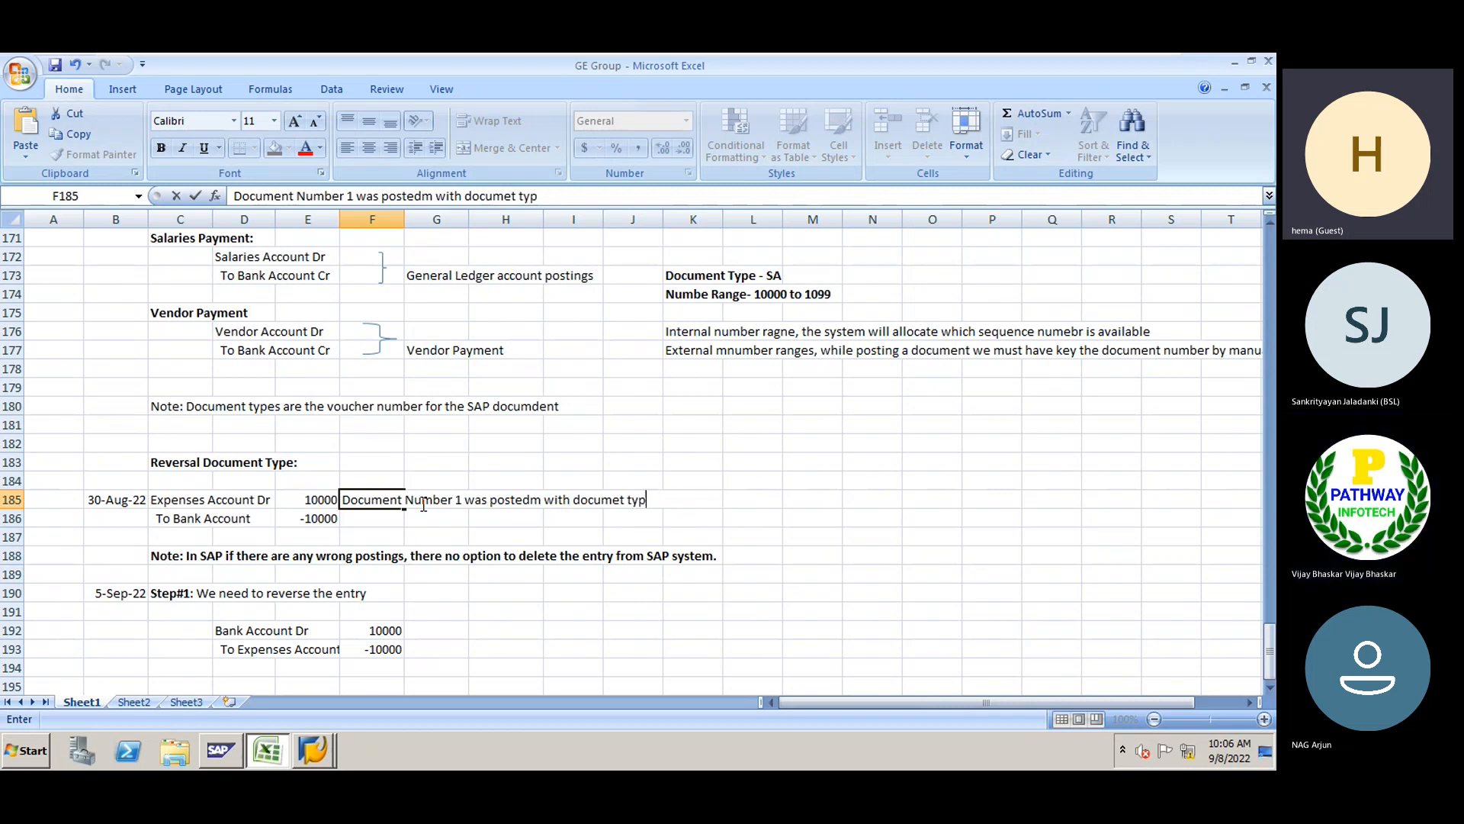
{"action": "type", "text": "e SA"}
{"action": "key", "text": "ctrl+Return"}
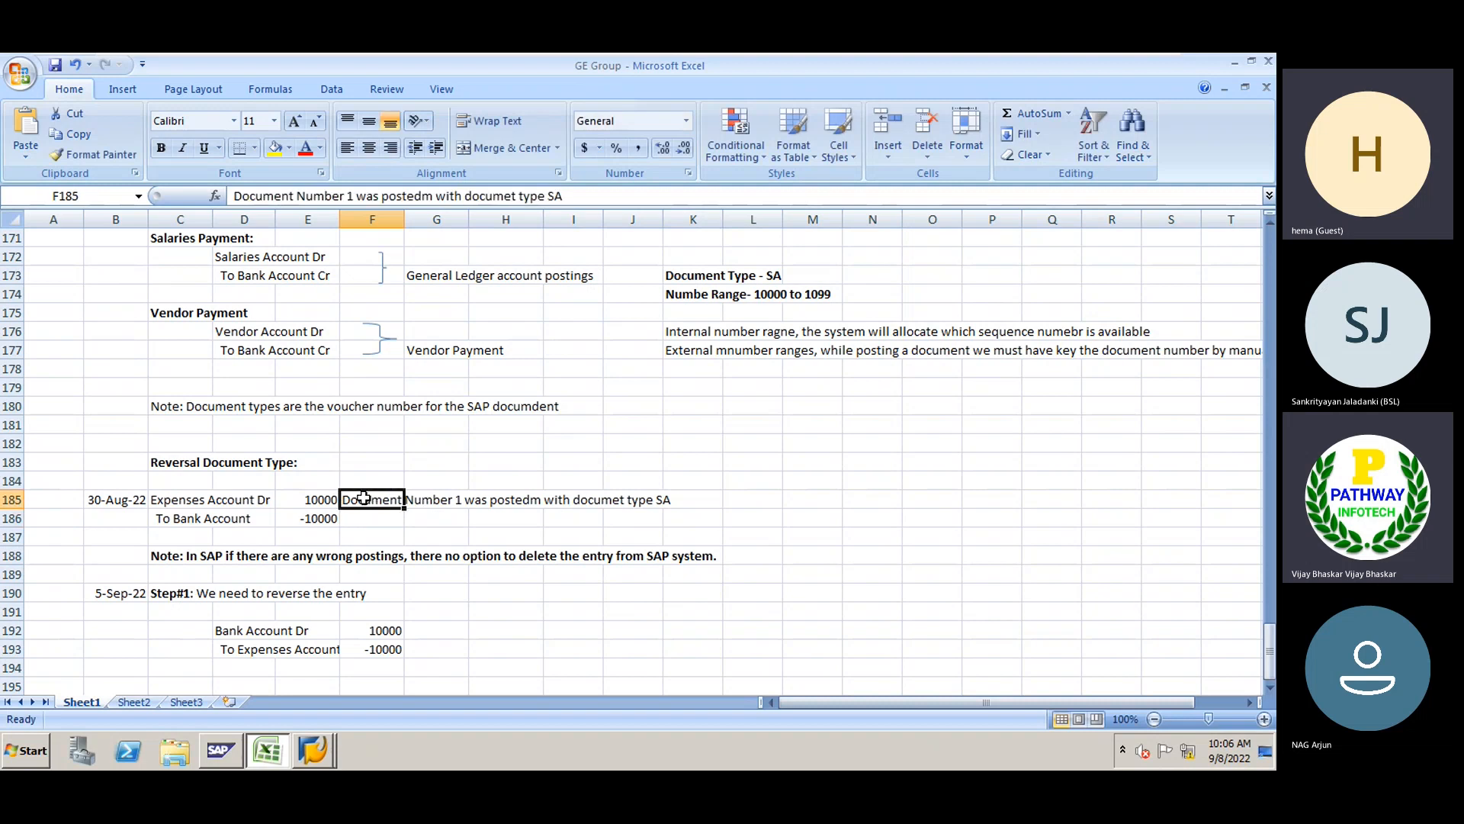
{"action": "key", "text": "ctrl+b"}
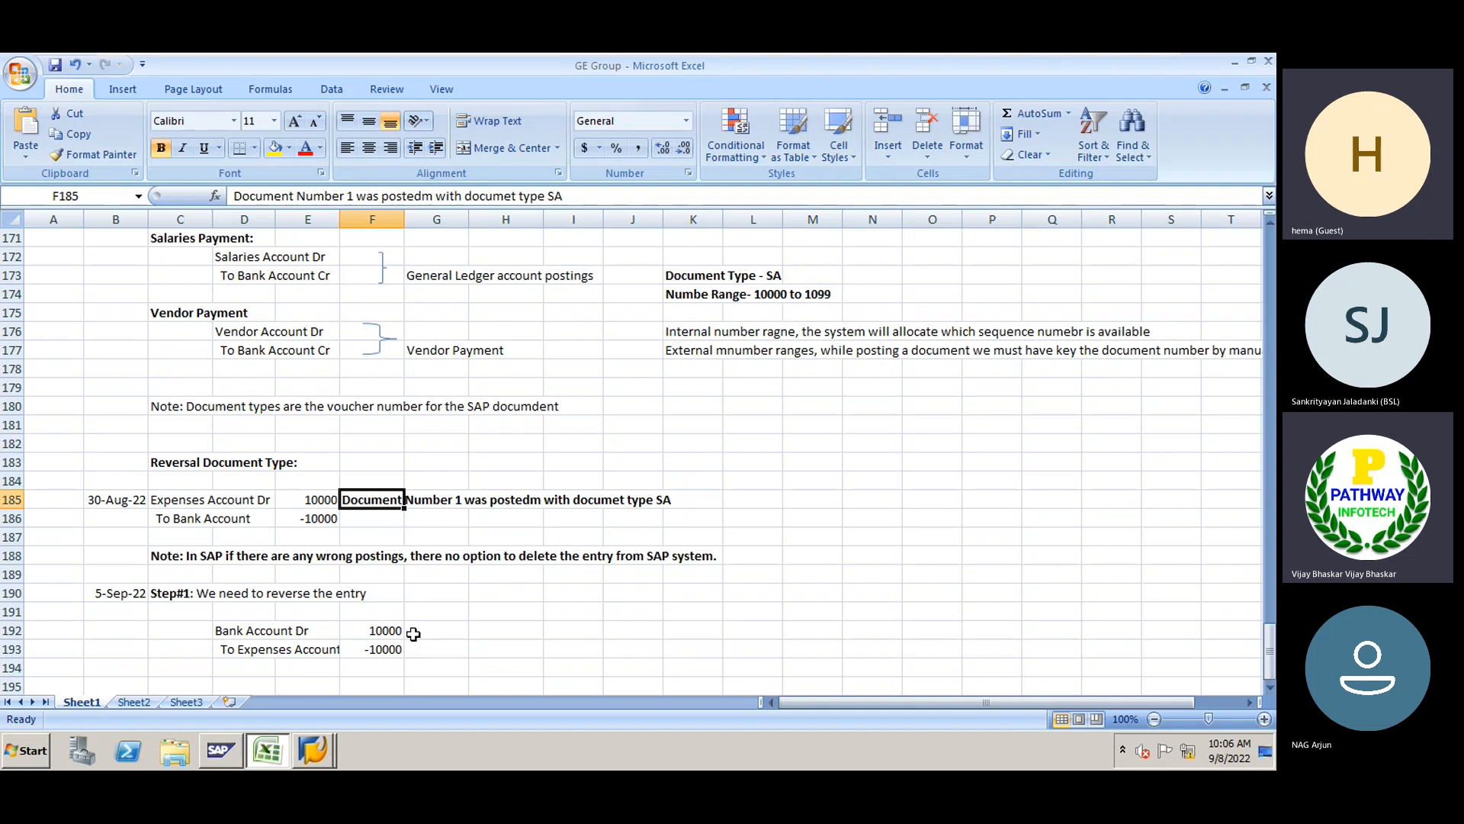
Insert the word "Invoice" in front of "Document Number 1" in the F185 note
{"action": "double_click", "coordinate": [344, 500]}
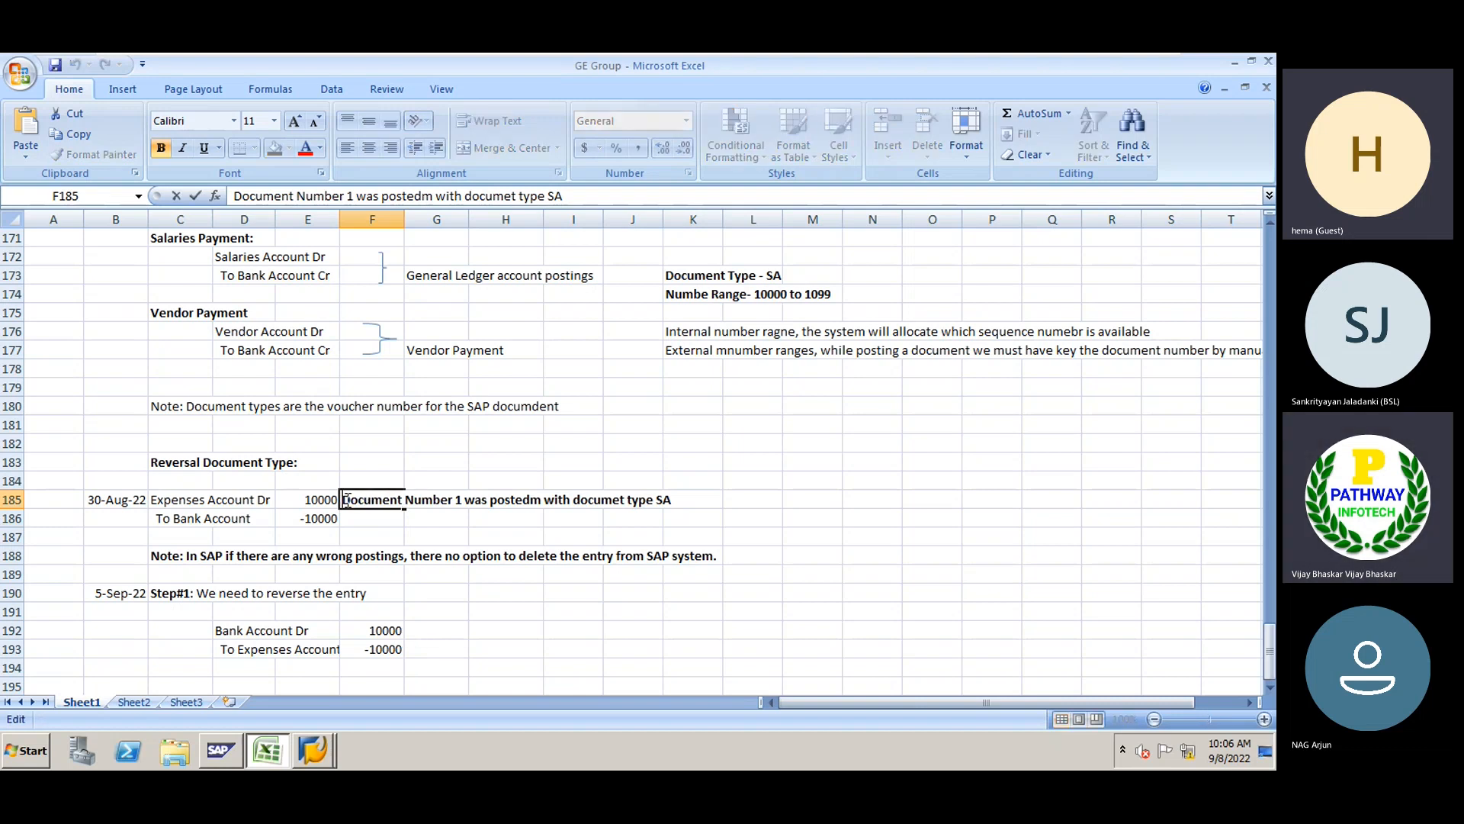
{"action": "type", "text": "Invo"}
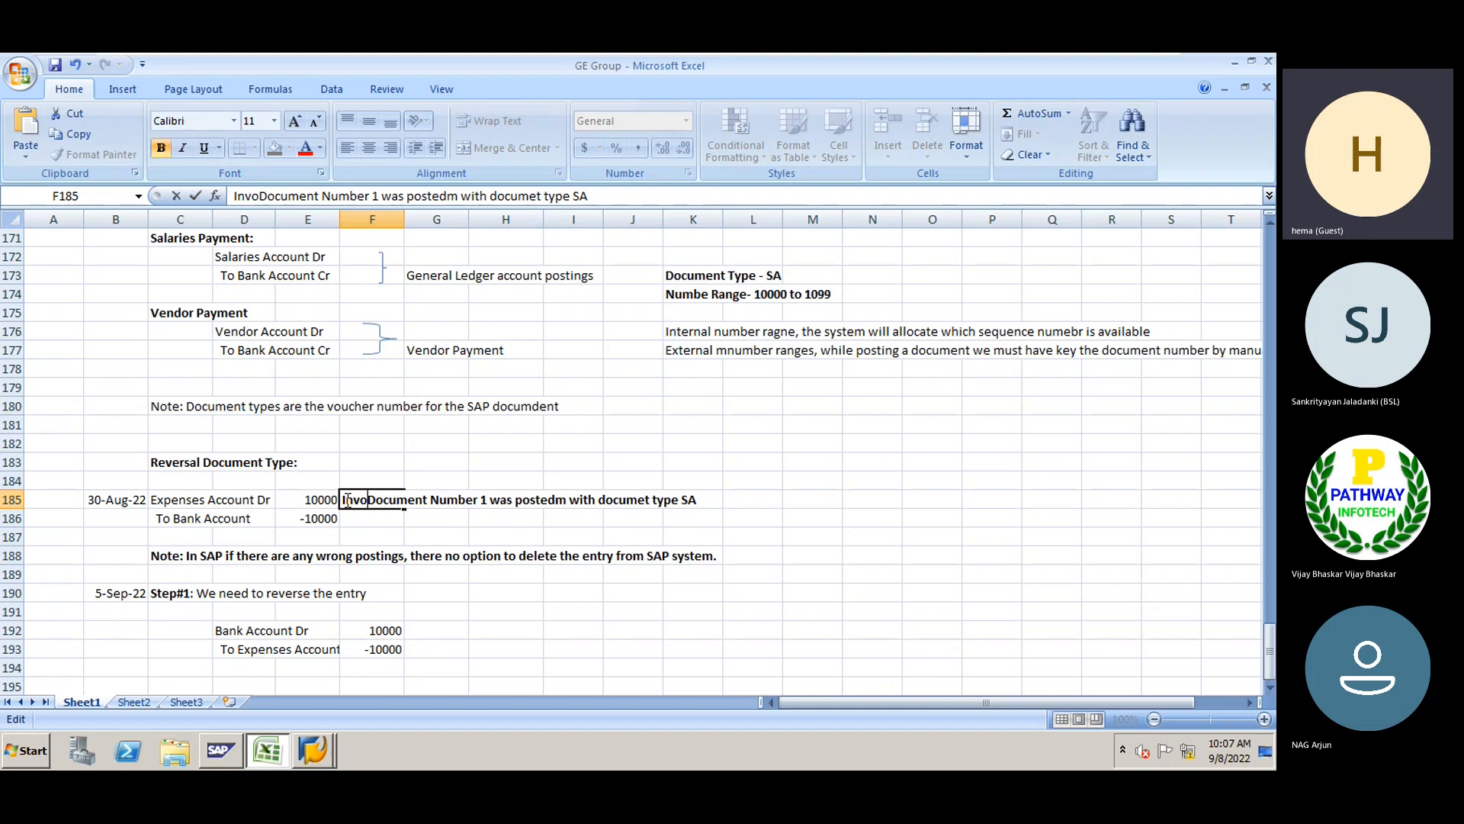
{"action": "type", "text": "ic"}
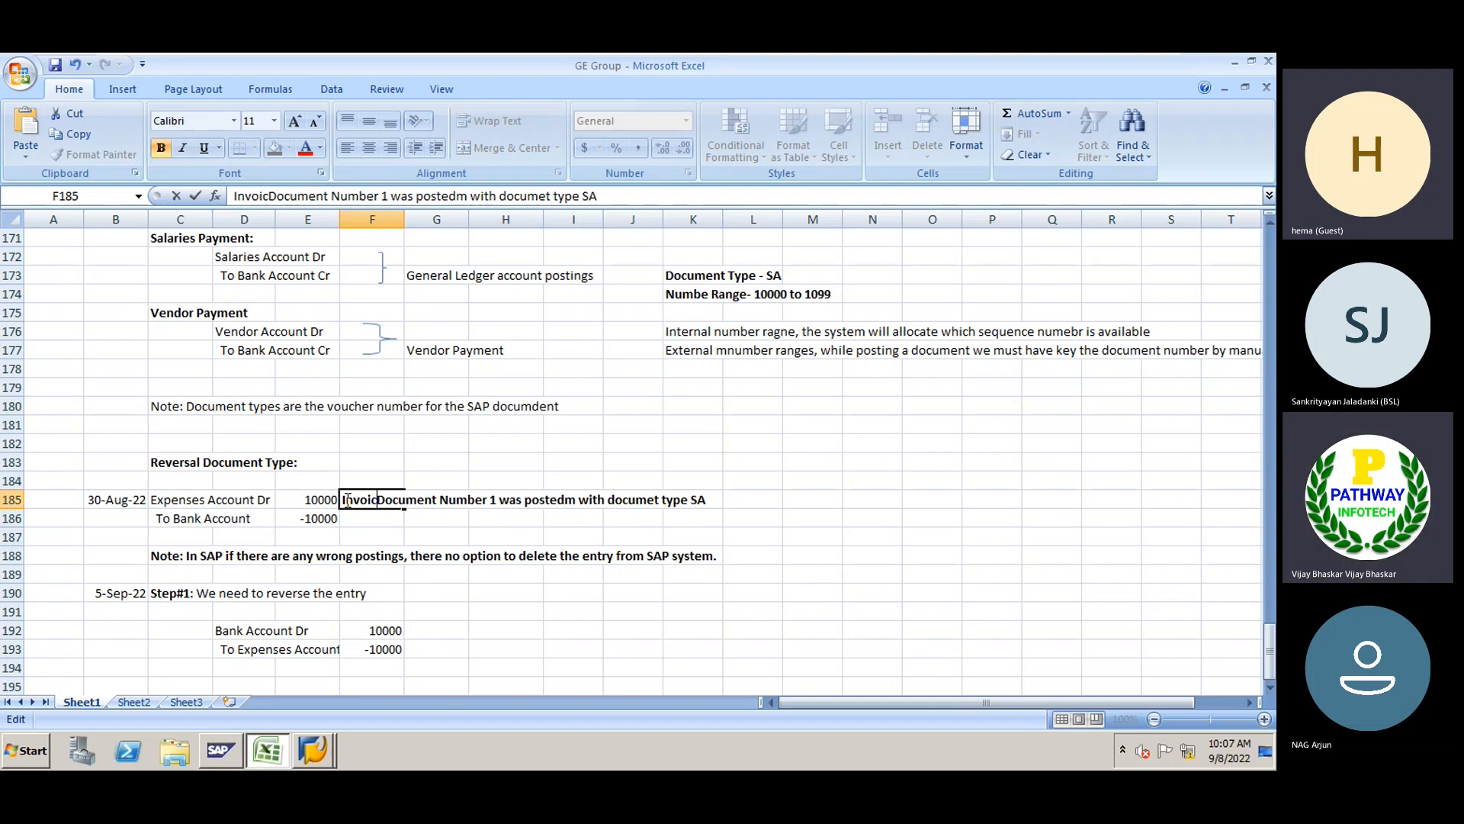
{"action": "type", "text": "e"}
{"action": "key", "text": "Return"}
Enter "Reversal document, the system will post with new document number 2 and document type should be AB" in G193 beside the reversing entry
{"action": "key", "text": "Right"}
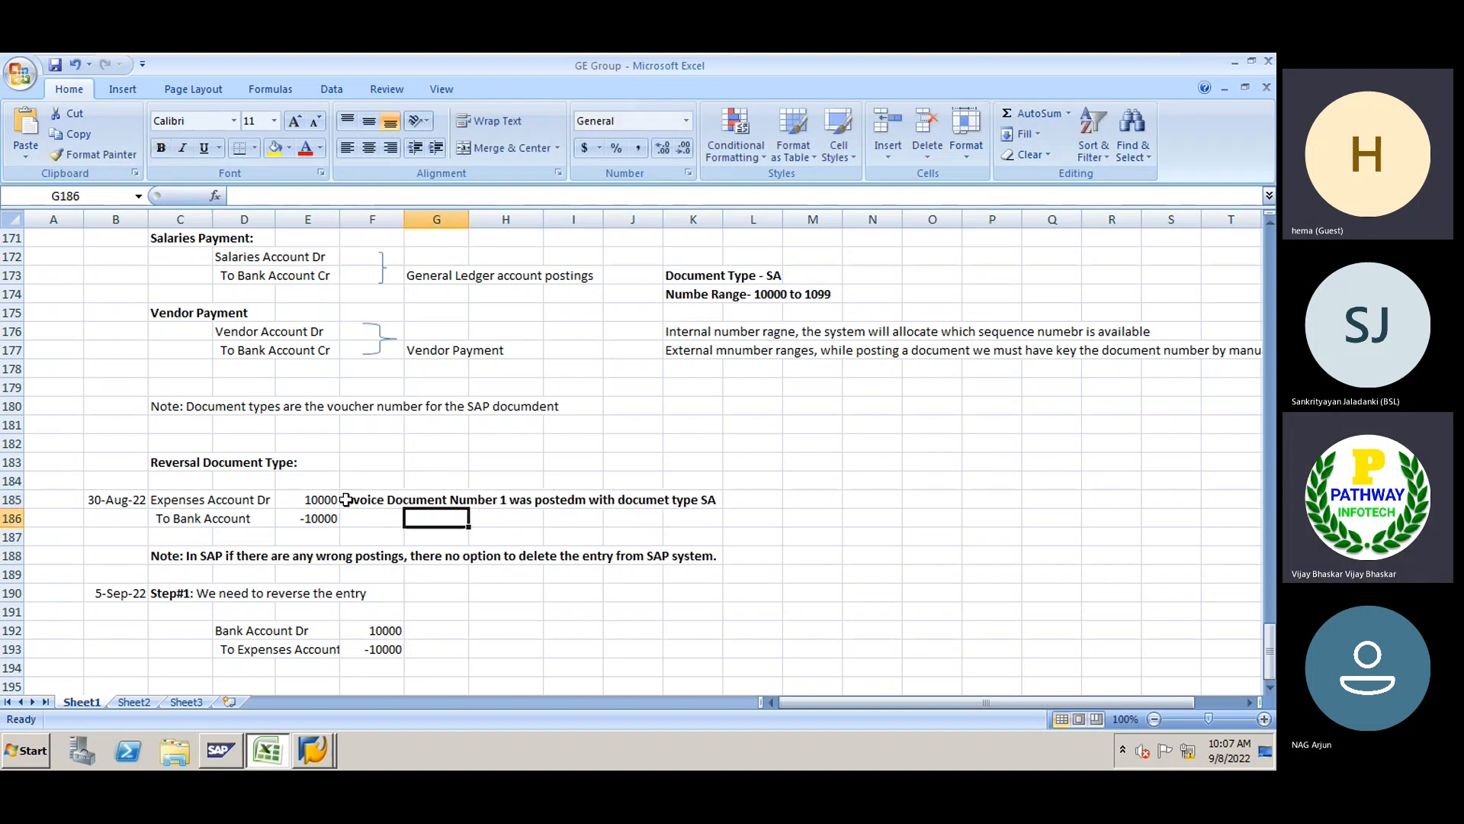
{"action": "key", "text": "Right"}
{"action": "key", "text": "Right"}
{"action": "key", "text": "Left"}
{"action": "key", "text": "Down"}
{"action": "key", "text": "Down"}
{"action": "key", "text": "Down"}
{"action": "key", "text": "Down"}
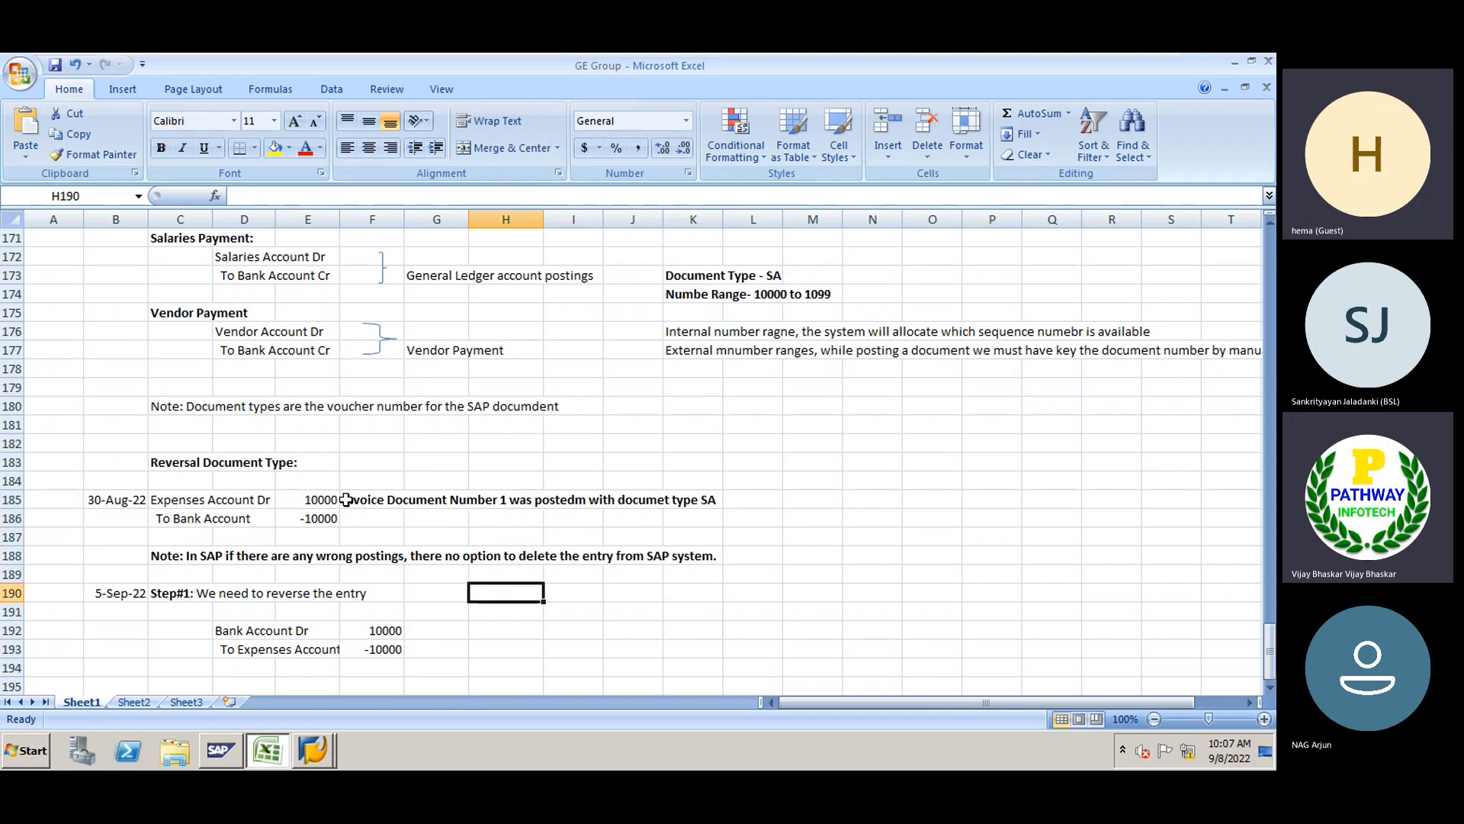
{"action": "key", "text": "Down"}
{"action": "key", "text": "Down"}
{"action": "key", "text": "Left"}
{"action": "key", "text": "Down"}
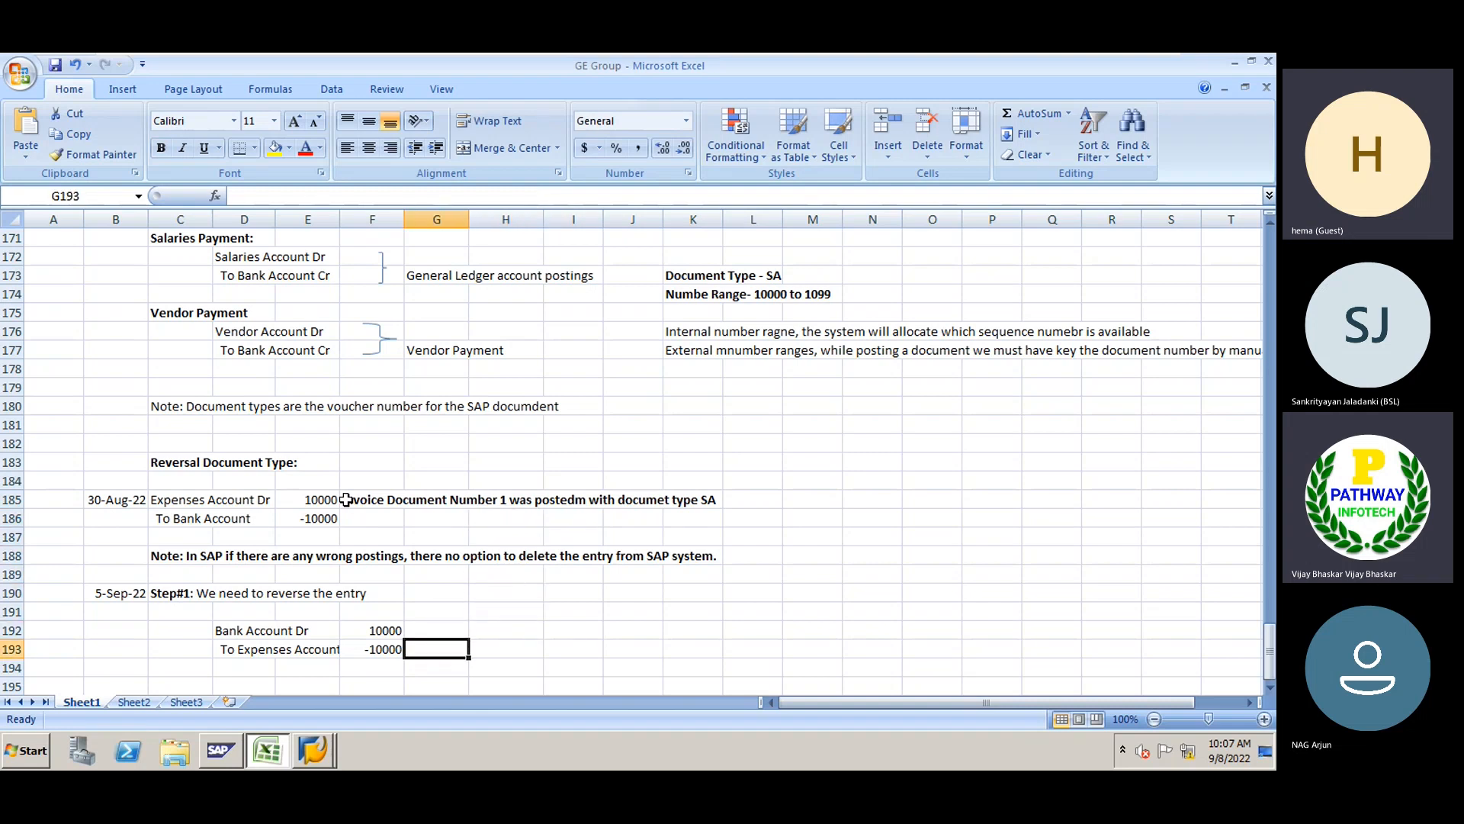
{"action": "type", "text": "Reversal doc"}
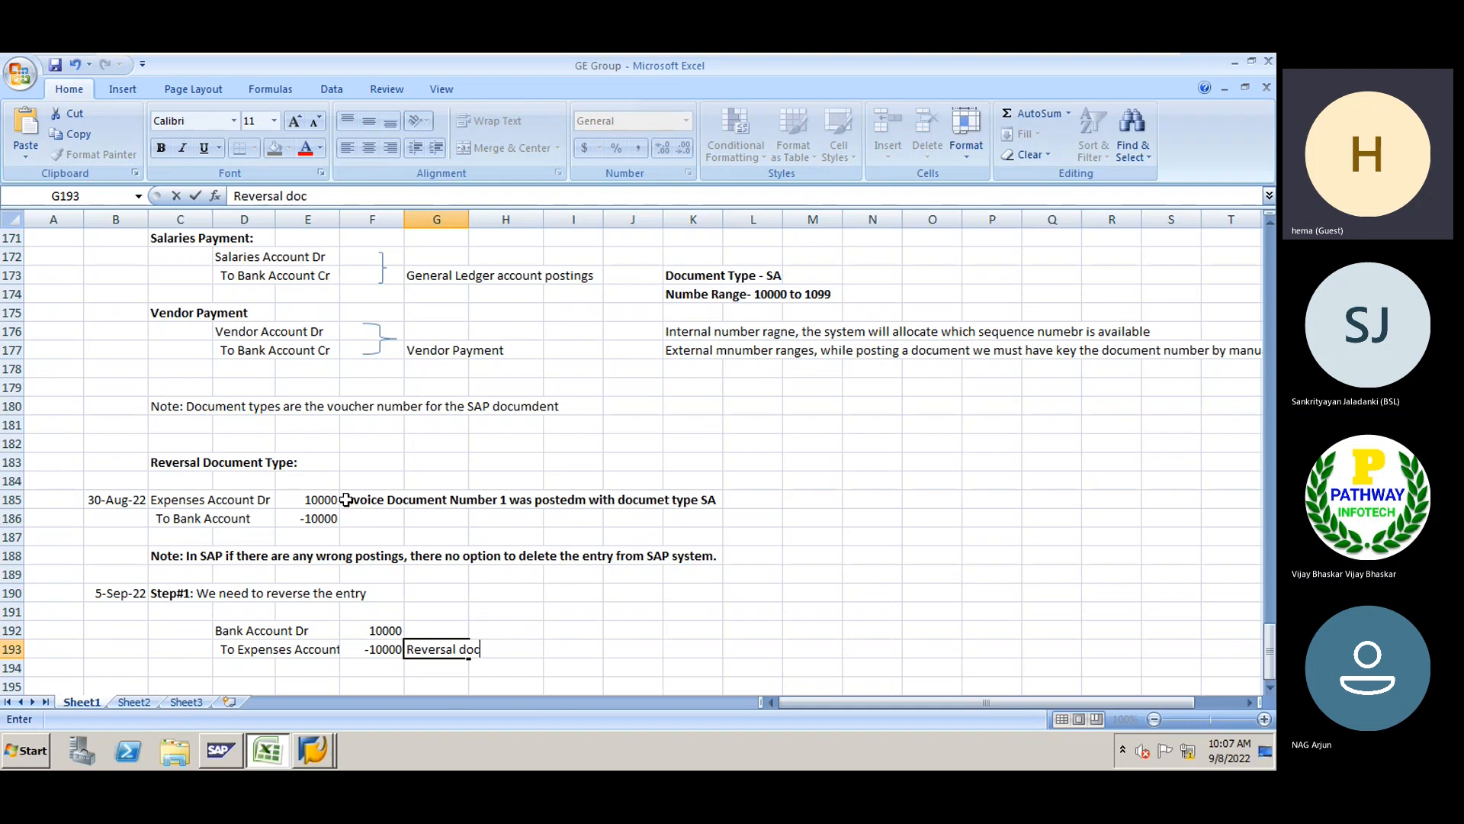
{"action": "type", "text": "ument"}
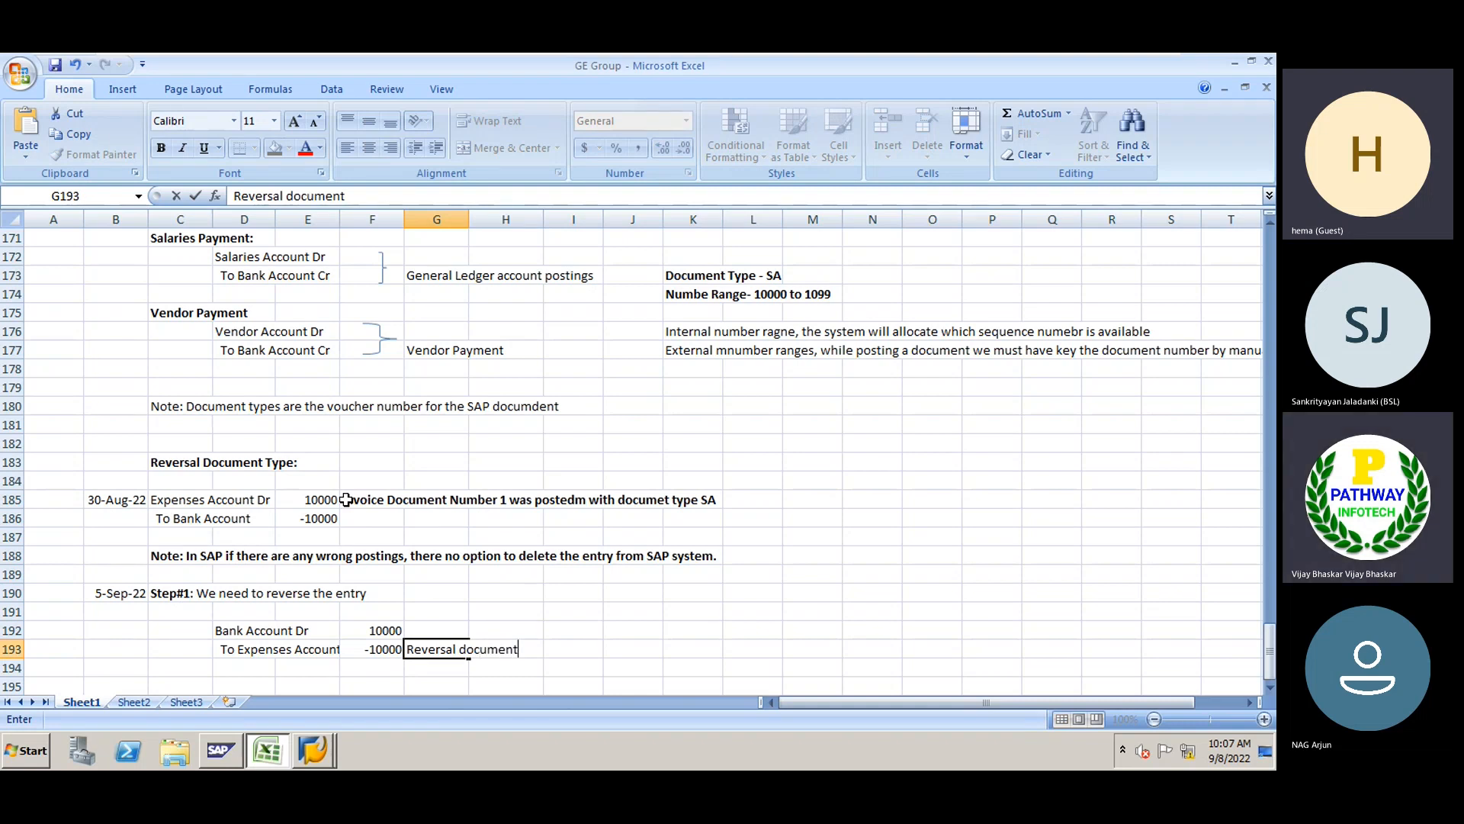
{"action": "type", "text": ", the"}
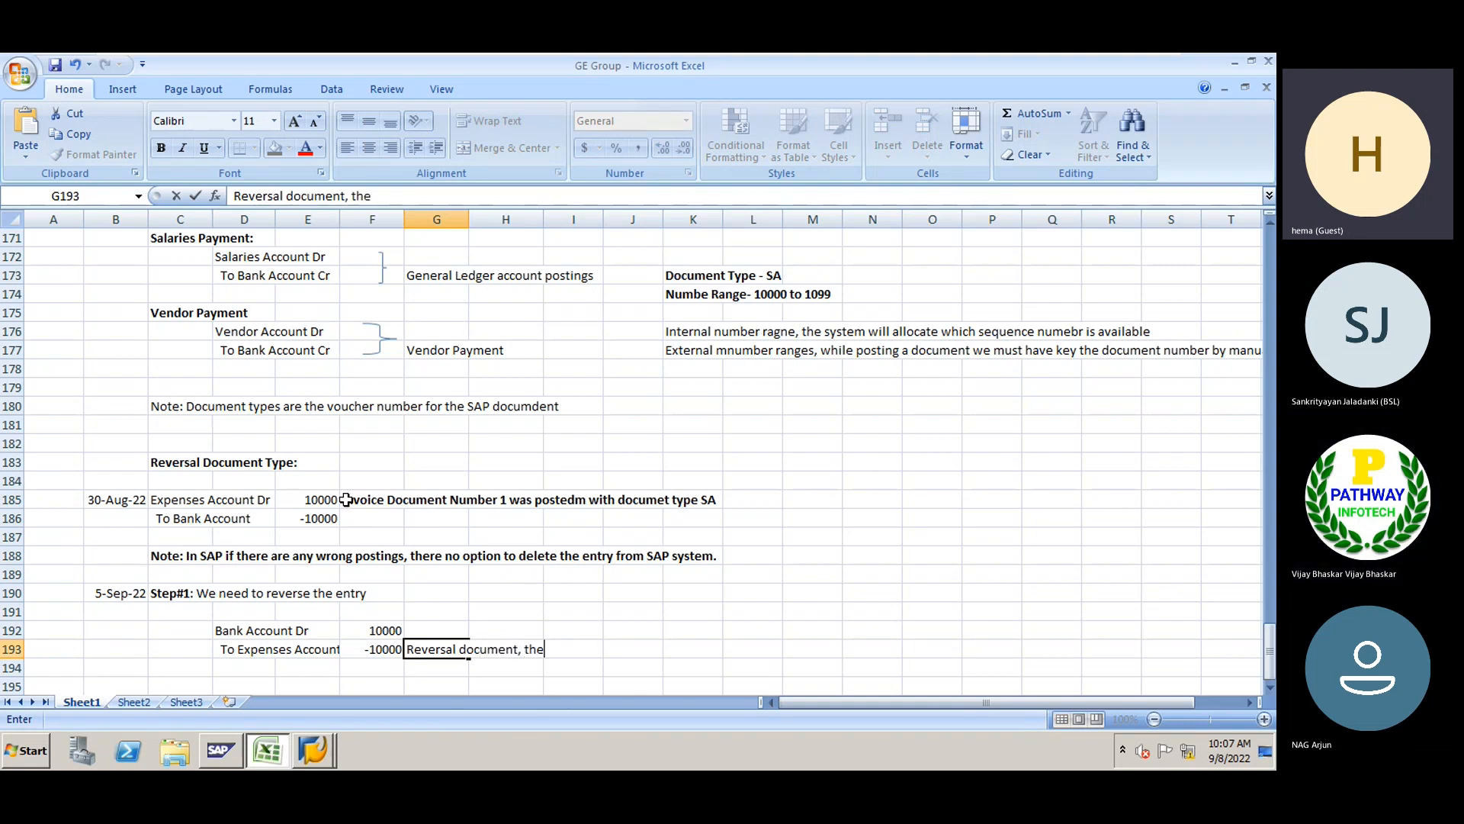
{"action": "type", "text": " system will post"}
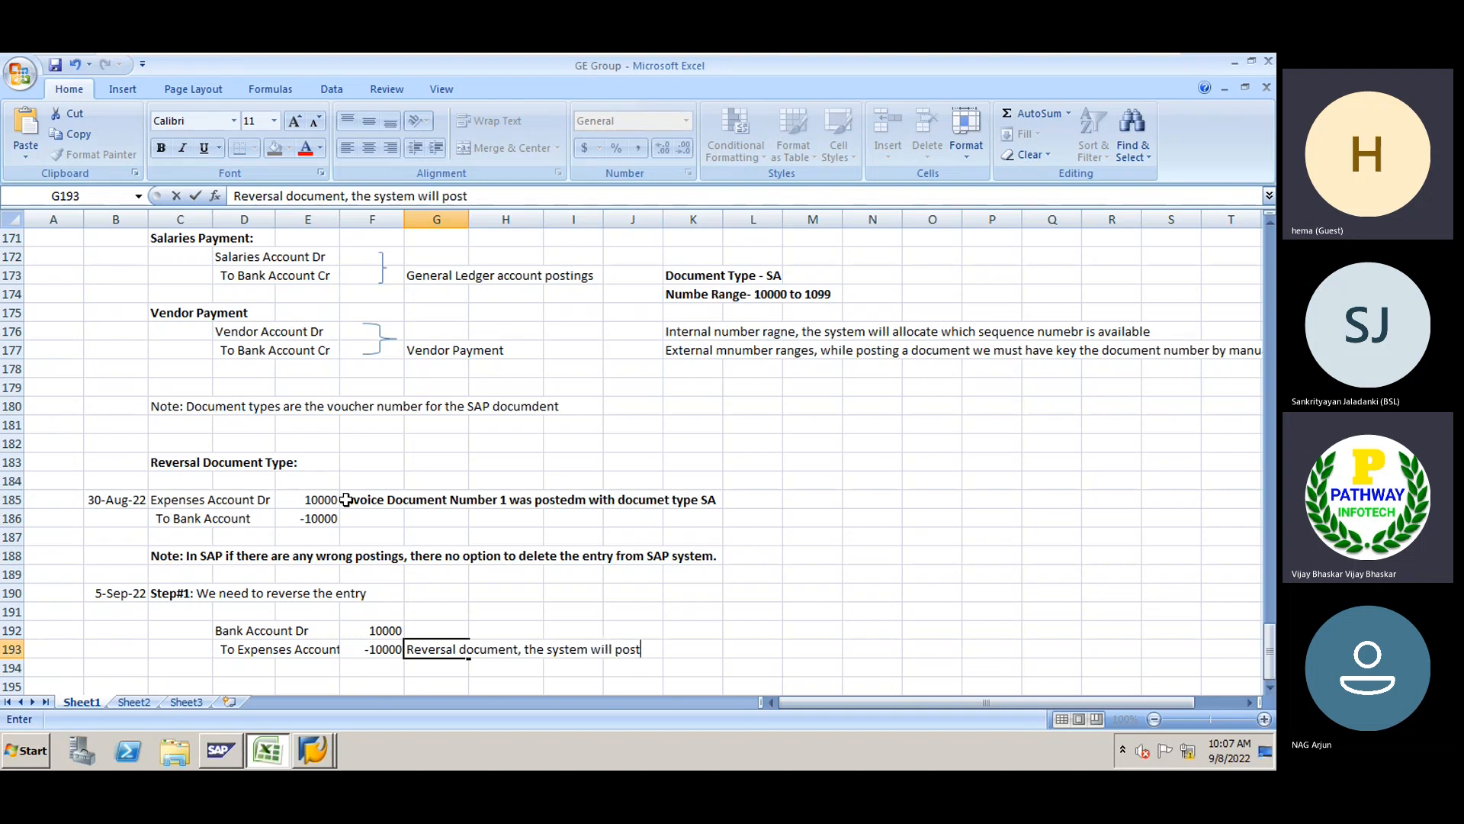
{"action": "type", "text": " with new document "}
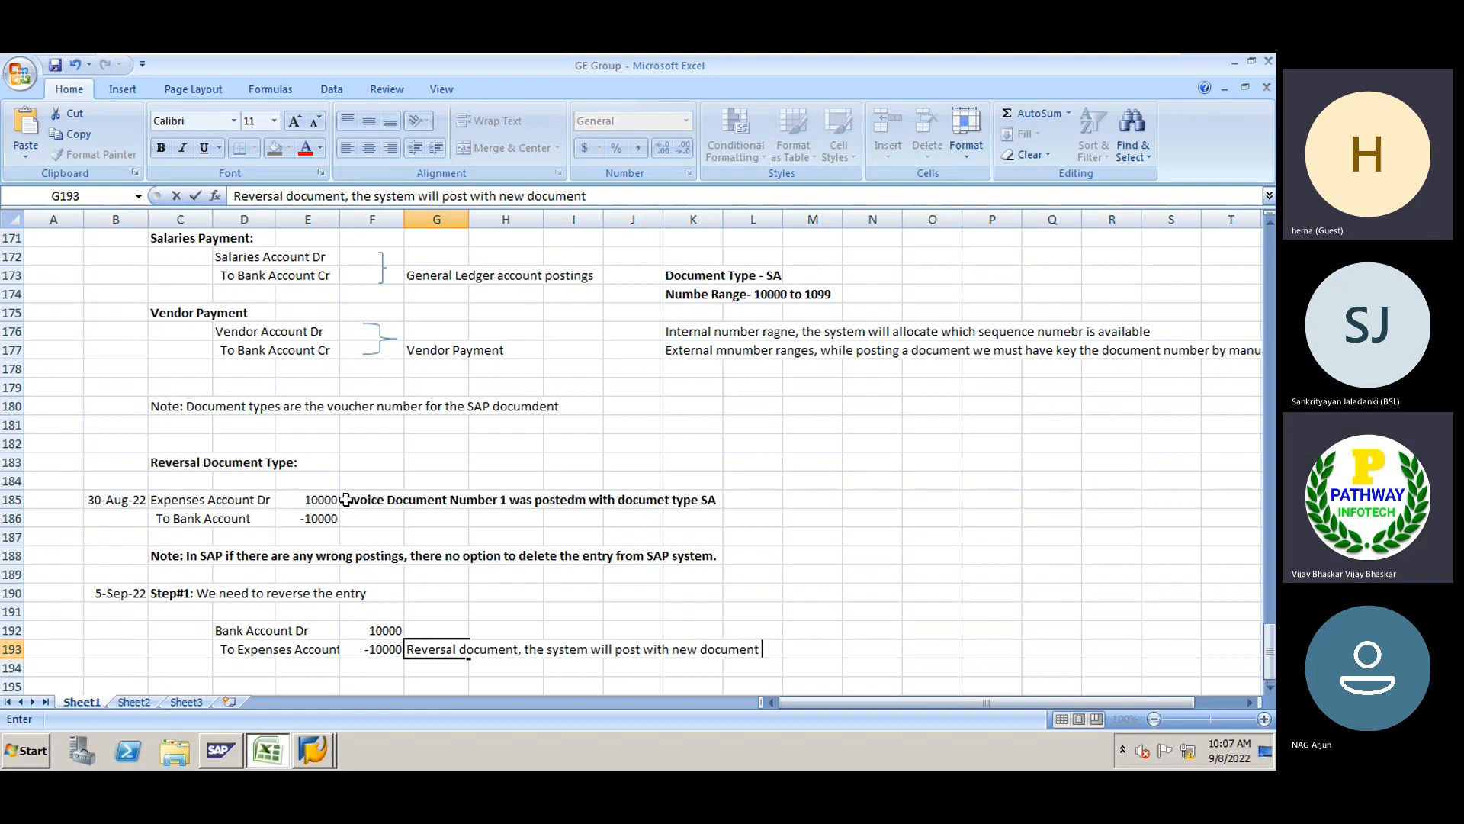
{"action": "type", "text": "number 2 and document type"}
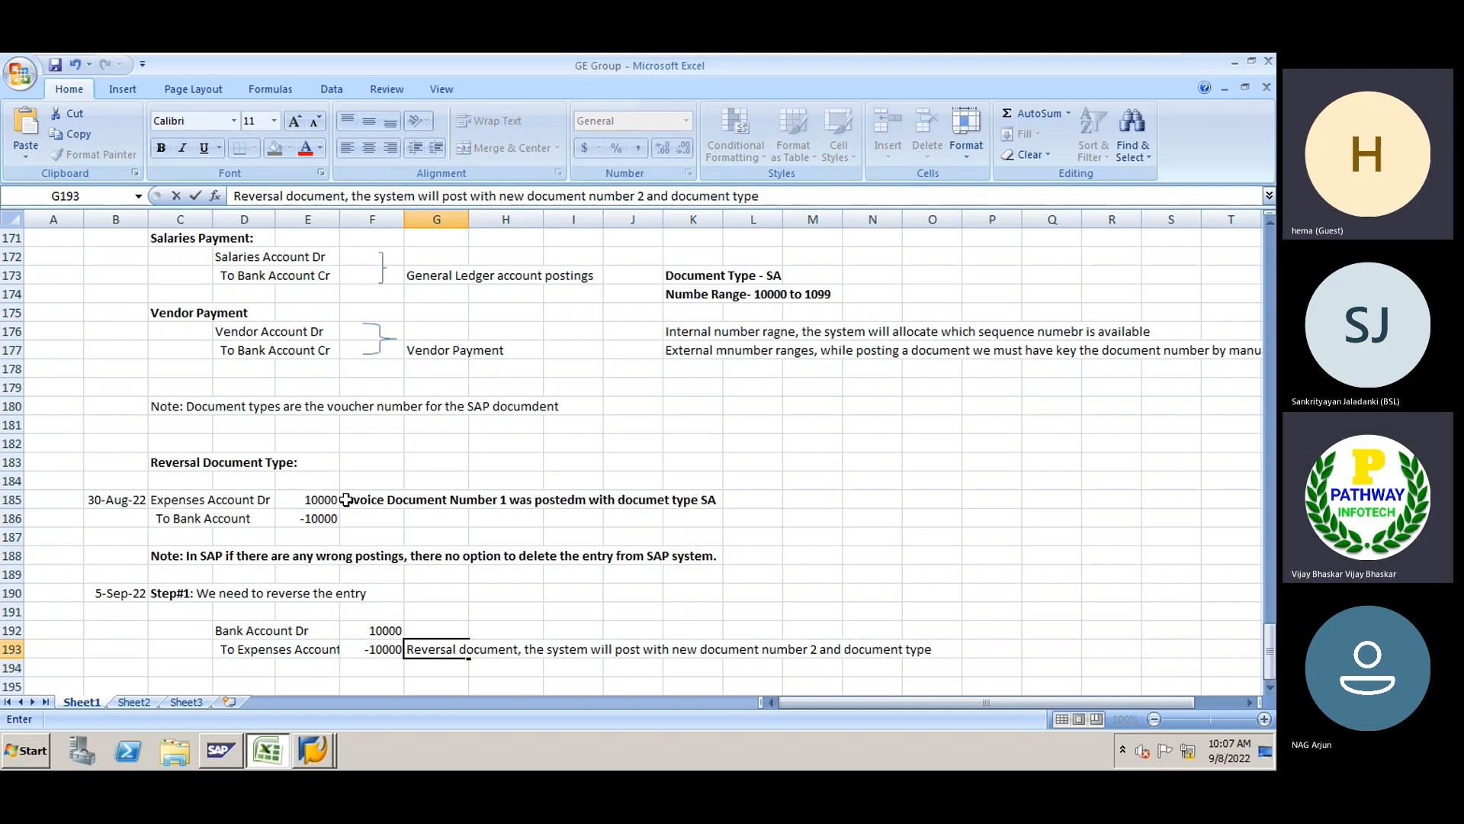
{"action": "type", "text": " should be"}
{"action": "key", "text": "alt+Tab"}
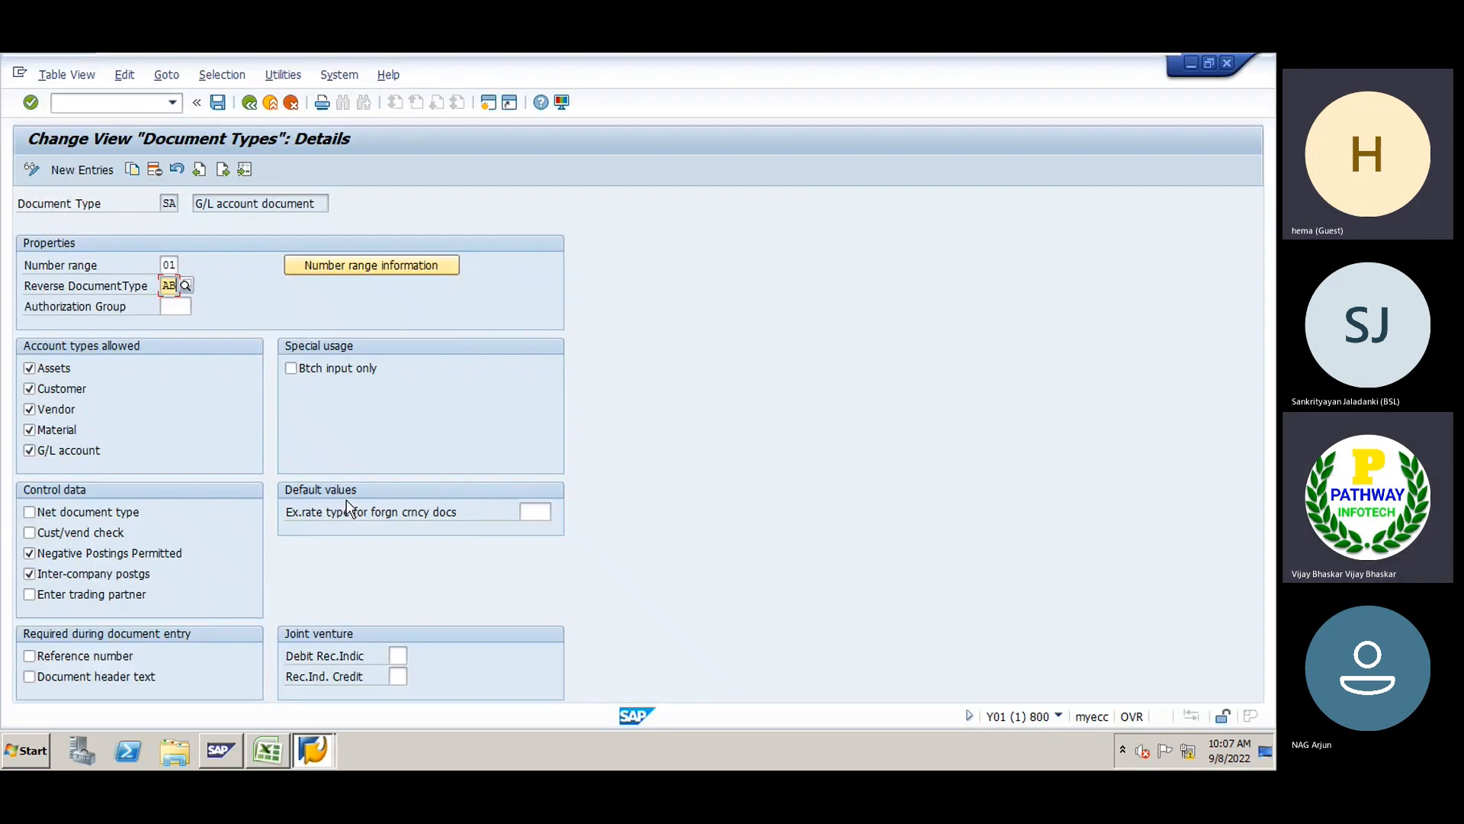
{"action": "key", "text": "alt+Tab"}
{"action": "type", "text": "AB"}
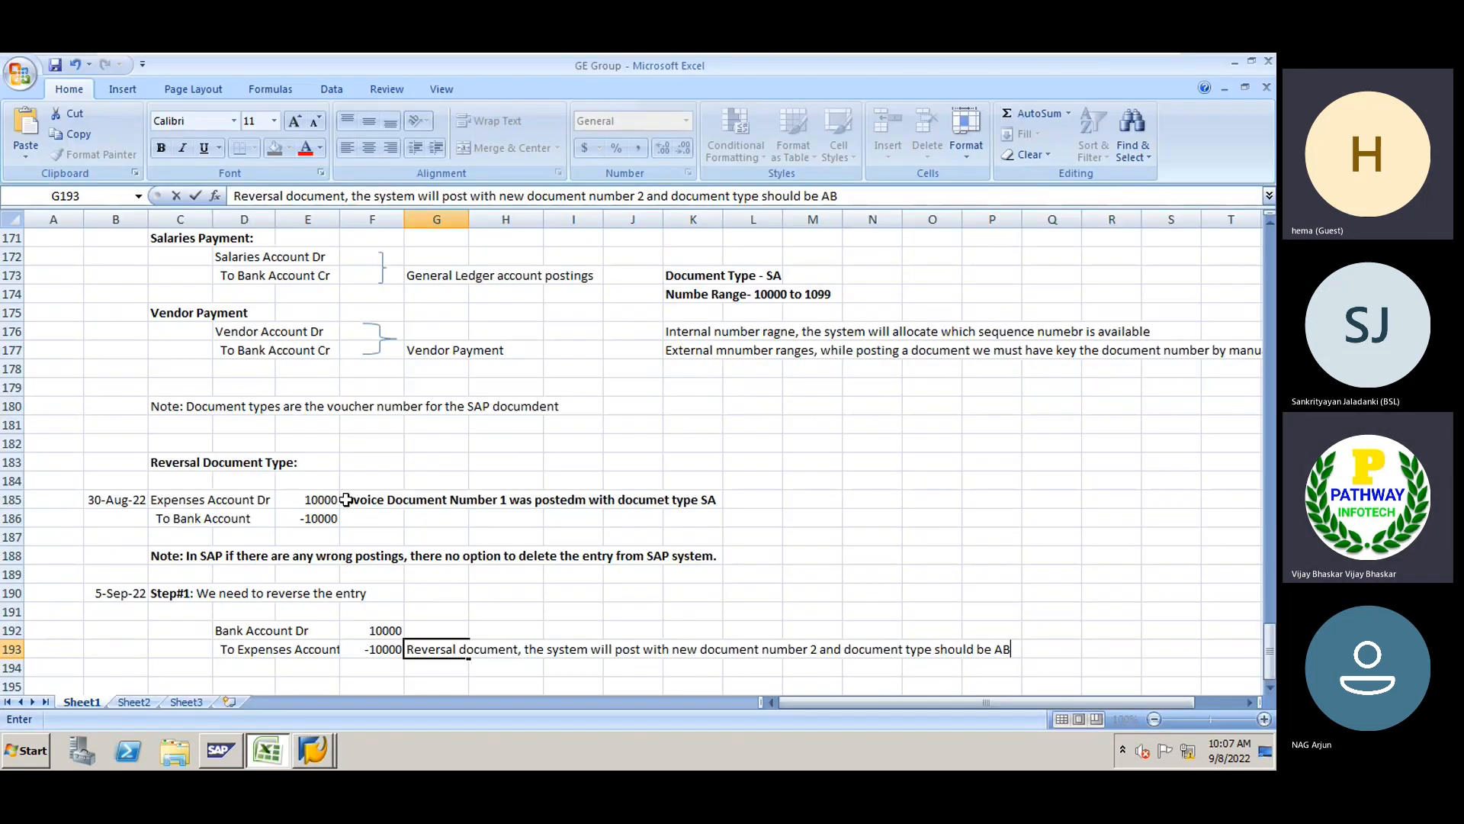
{"action": "key", "text": "Return"}
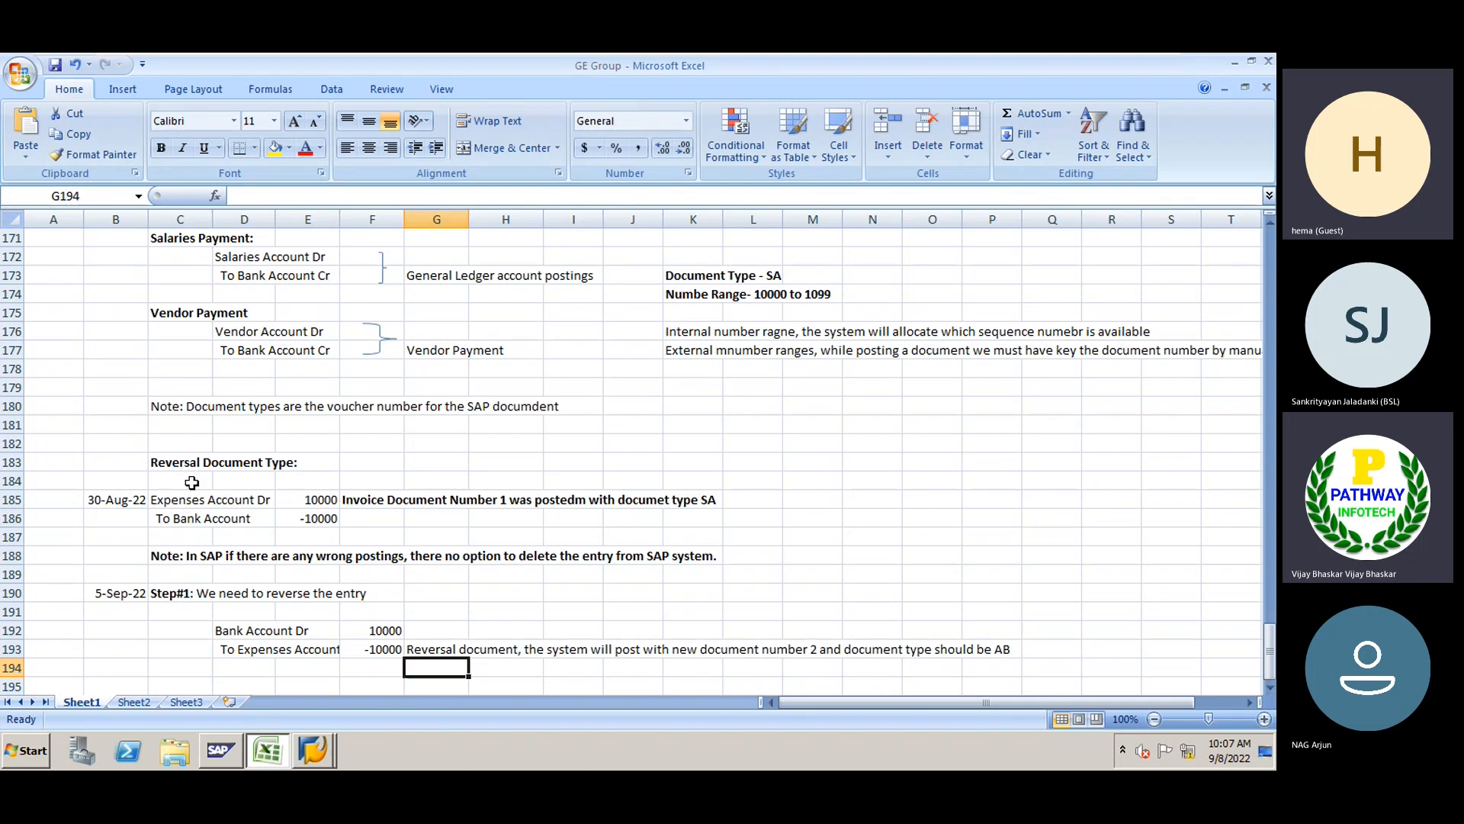
Make the reversal document note in G193 bold, like the invoice note in F185
{"action": "left_click", "coordinate": [379, 504]}
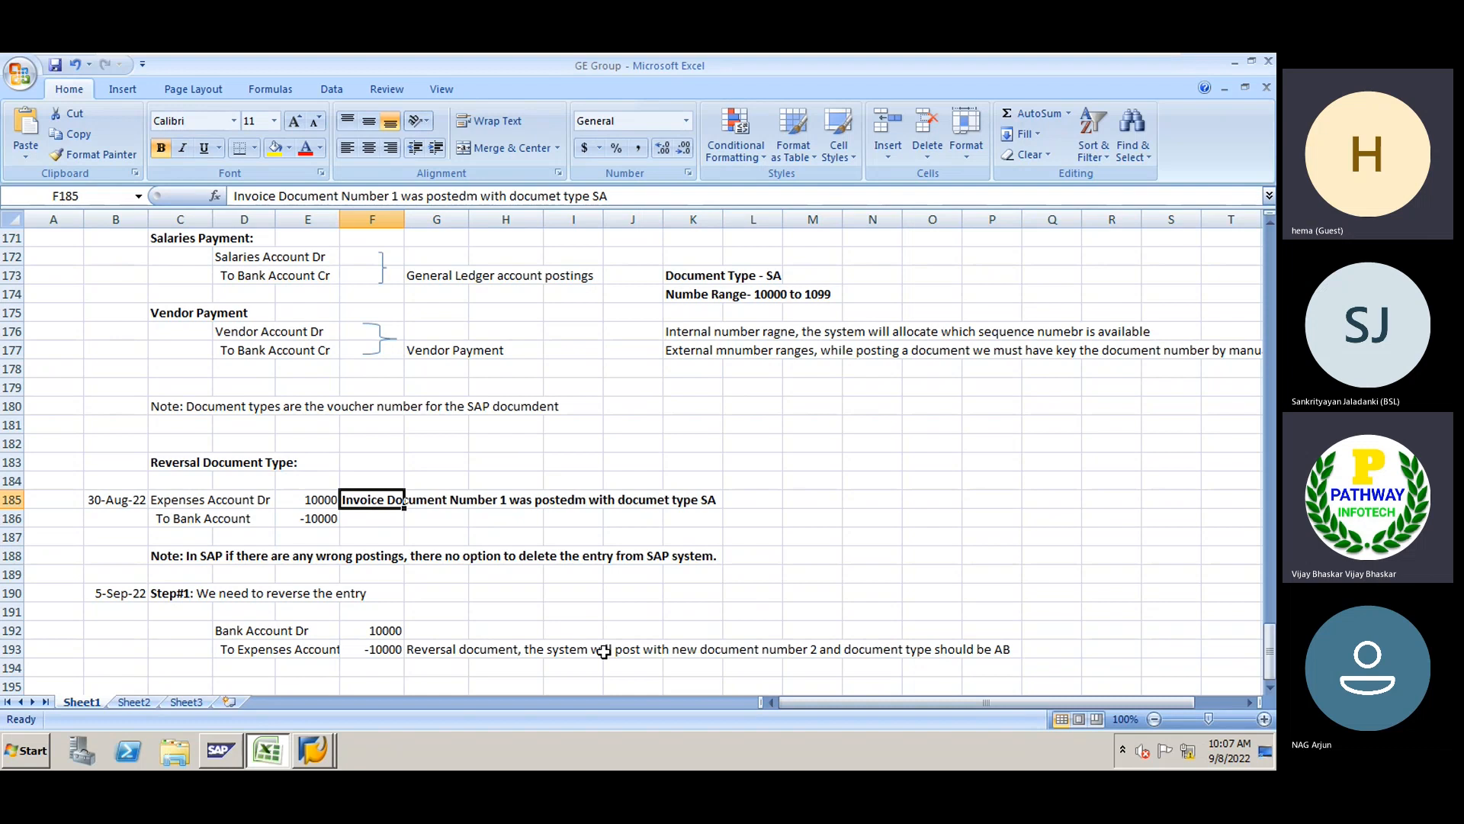
{"action": "left_click", "coordinate": [411, 653]}
{"action": "key", "text": "ctrl+b"}
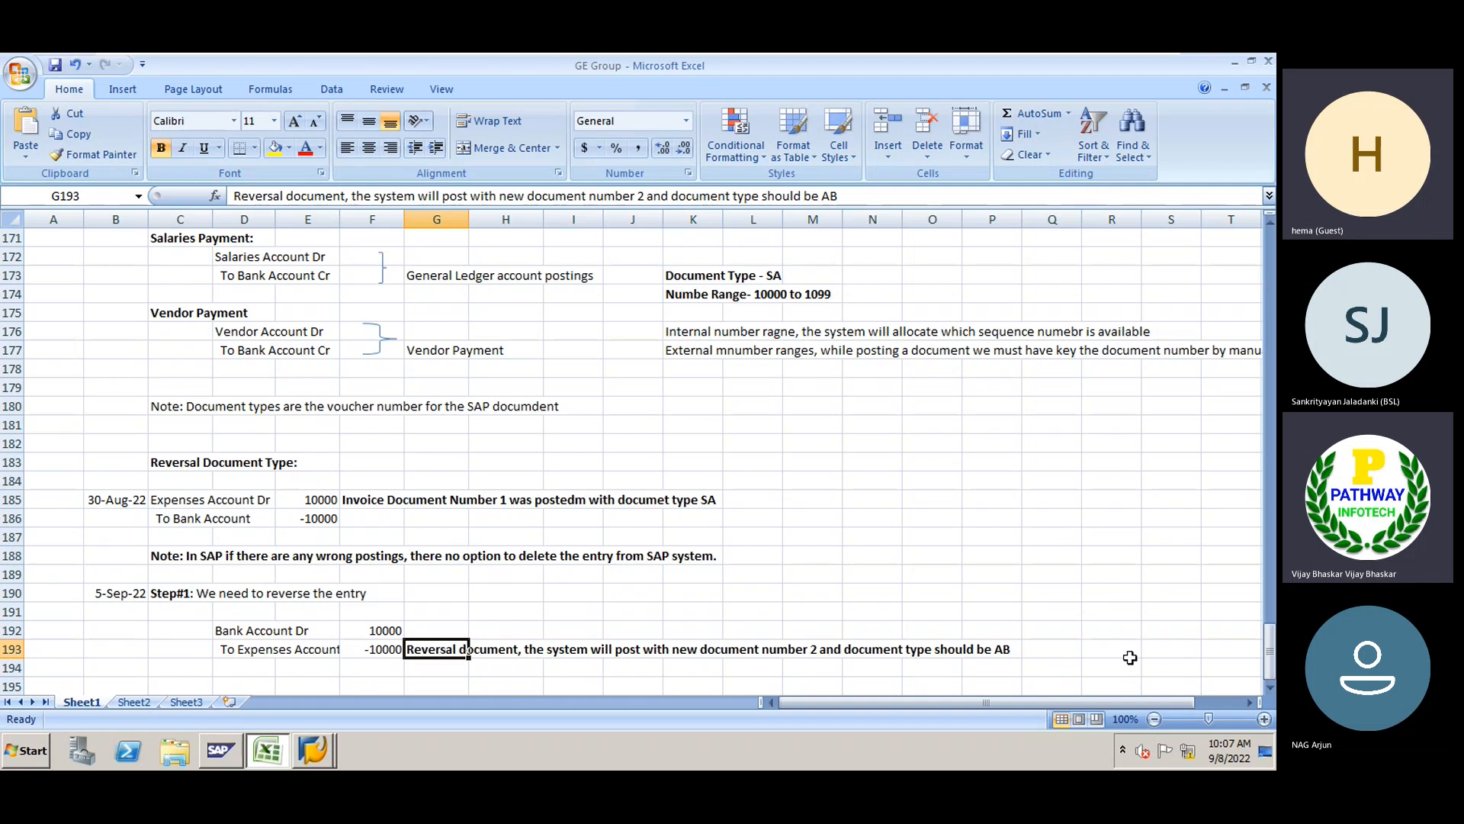
Switch to SAP and examine which reverse document type is assigned to the G/L account document type SA
{"action": "left_click", "coordinate": [1270, 688]}
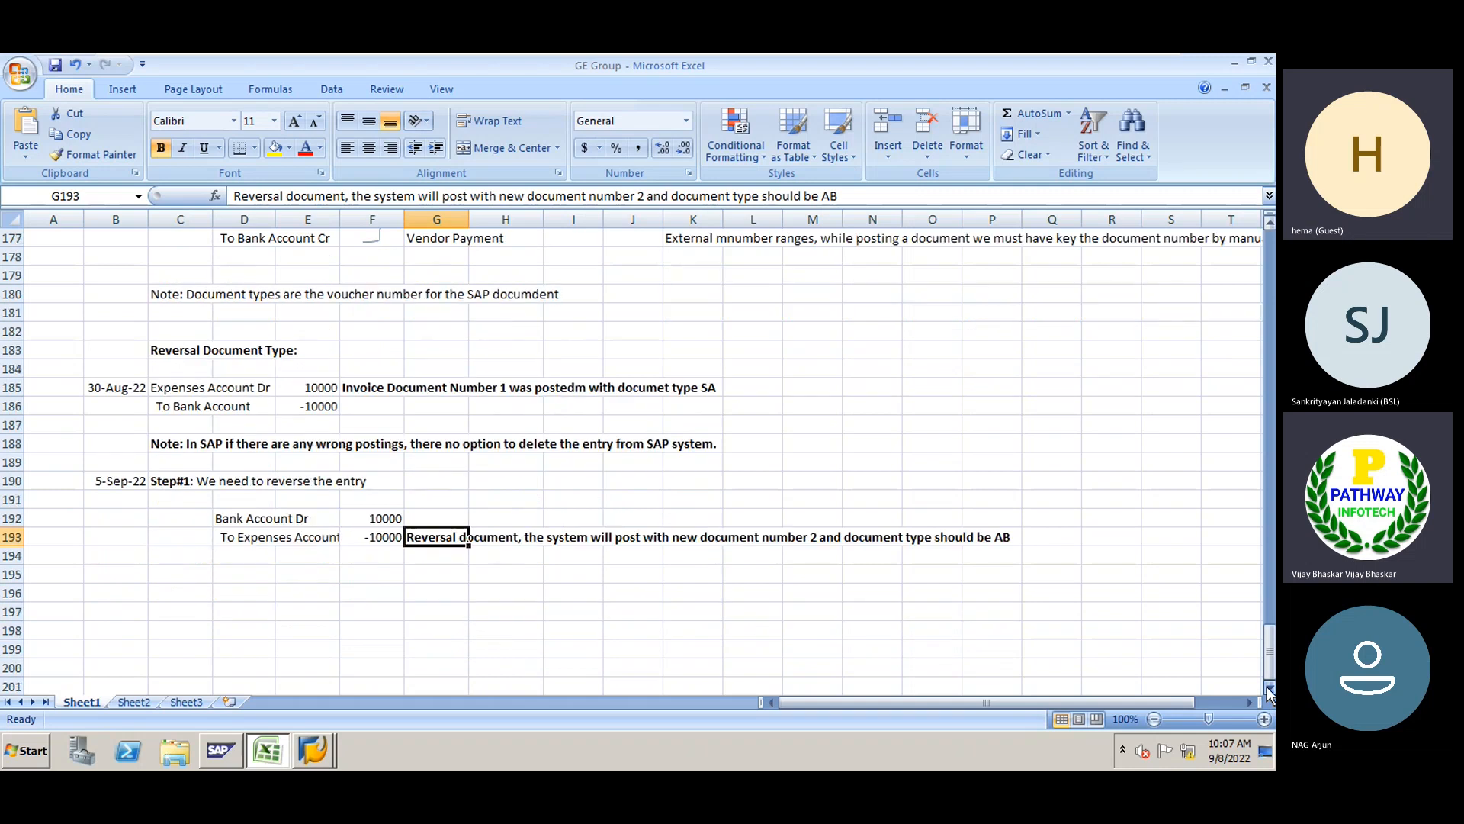
{"action": "left_click", "coordinate": [1269, 689]}
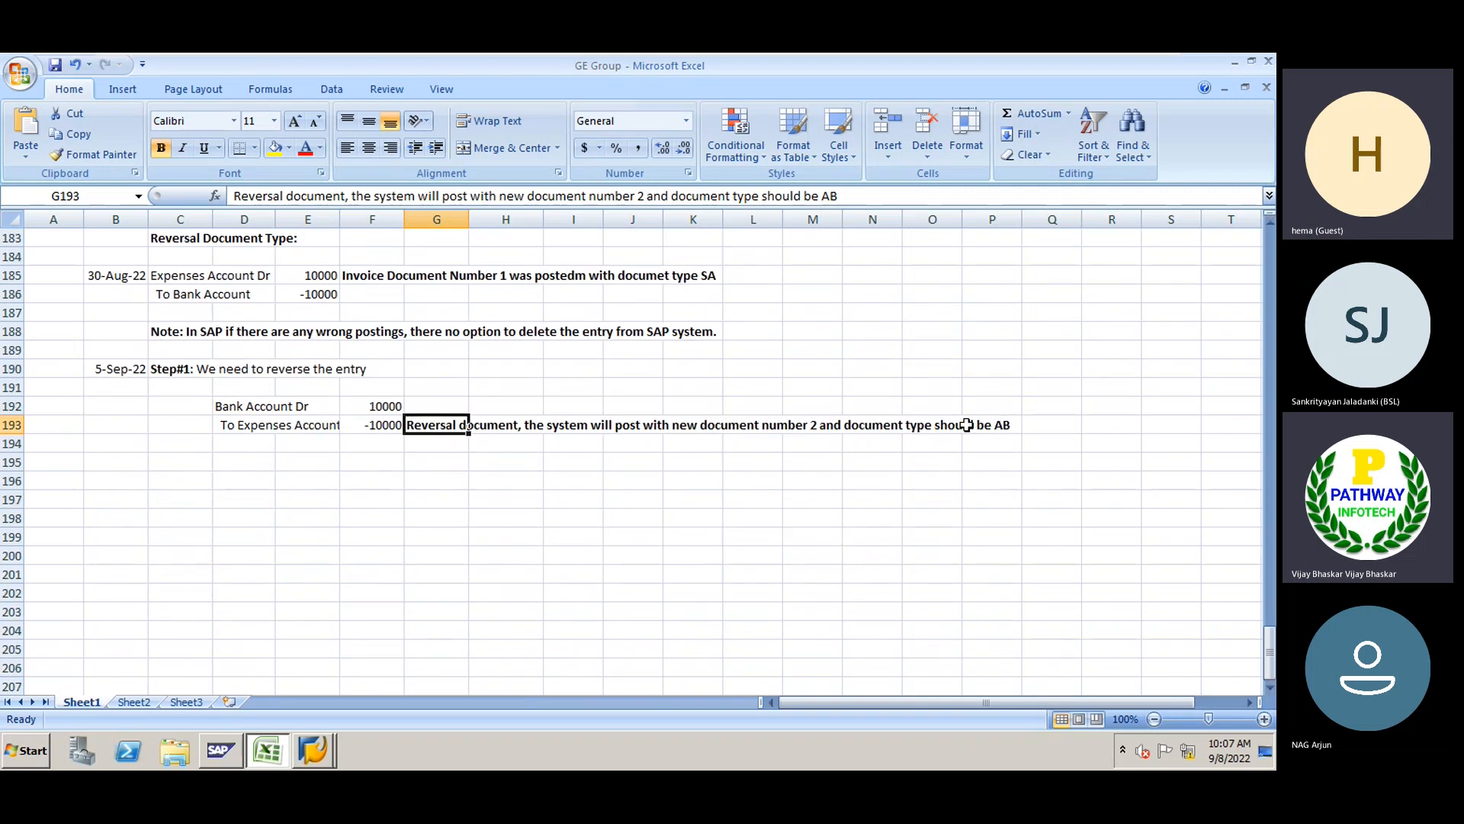
{"action": "key", "text": "alt+Tab"}
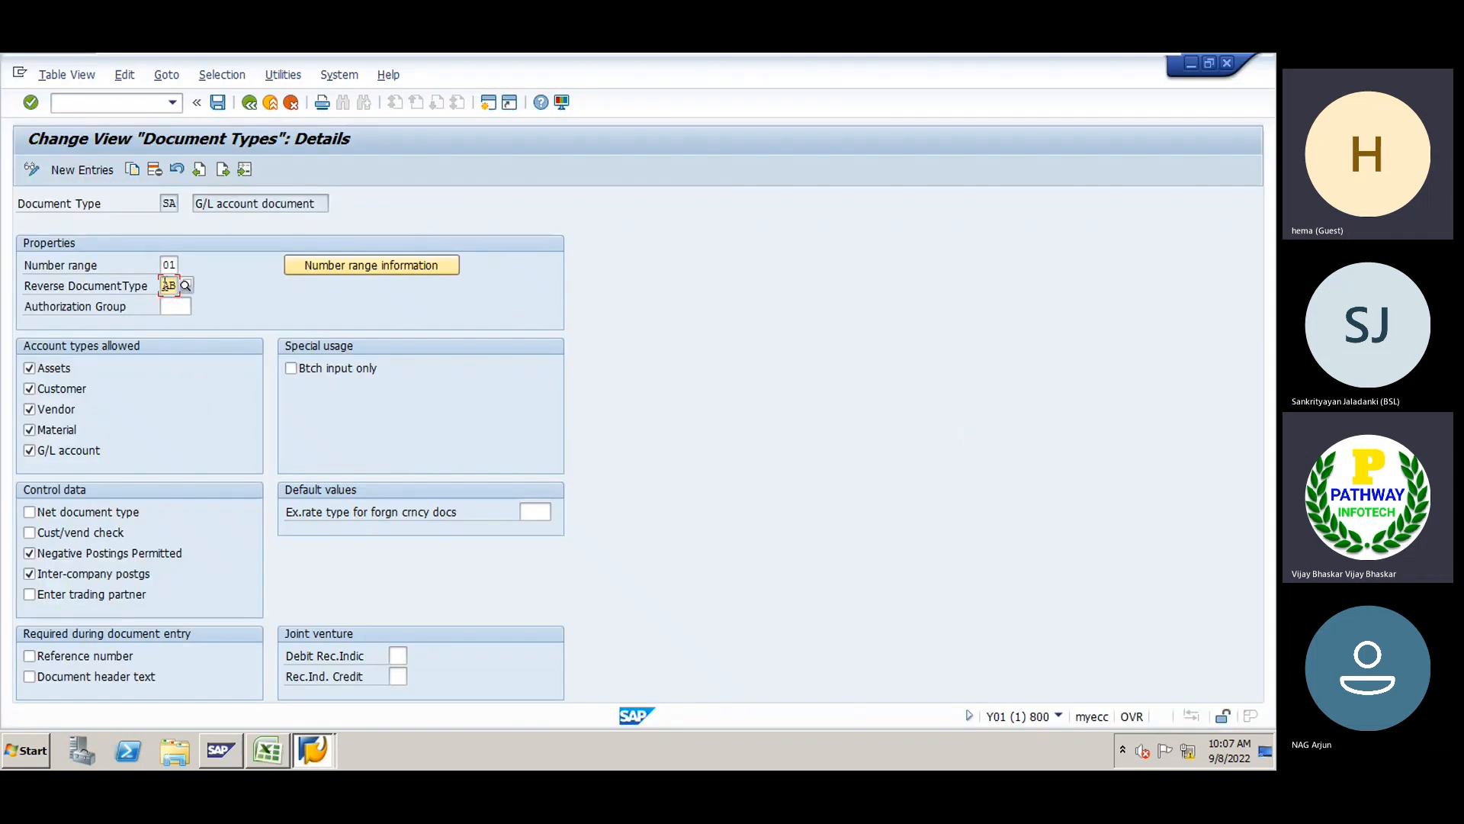
{"action": "double_click", "coordinate": [166, 285]}
{"action": "left_click", "coordinate": [174, 285]}
{"action": "double_click", "coordinate": [168, 203]}
{"action": "left_click", "coordinate": [177, 203]}
{"action": "key", "text": "alt+Tab"}
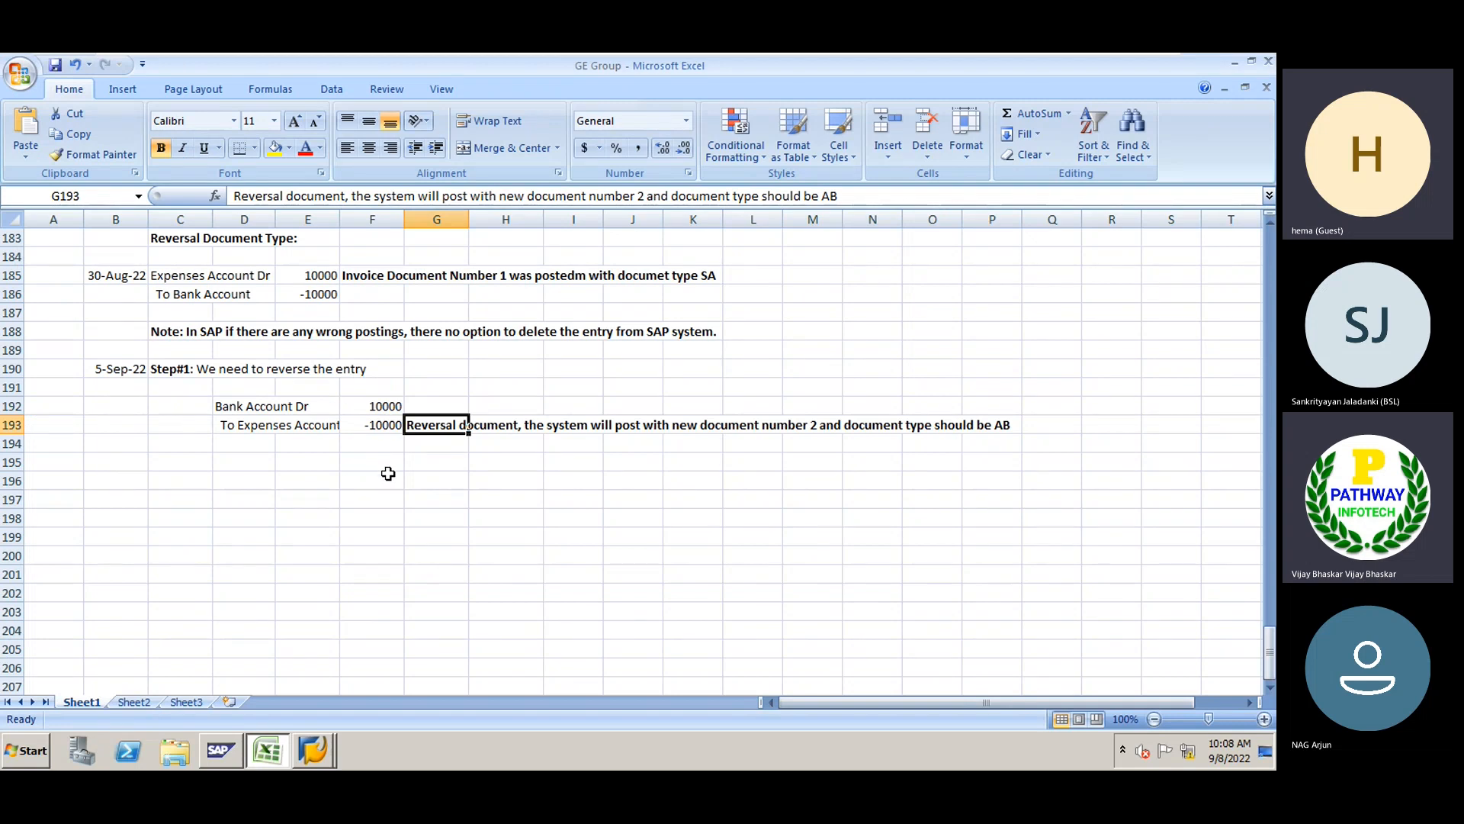
{"action": "key", "text": "alt+Tab"}
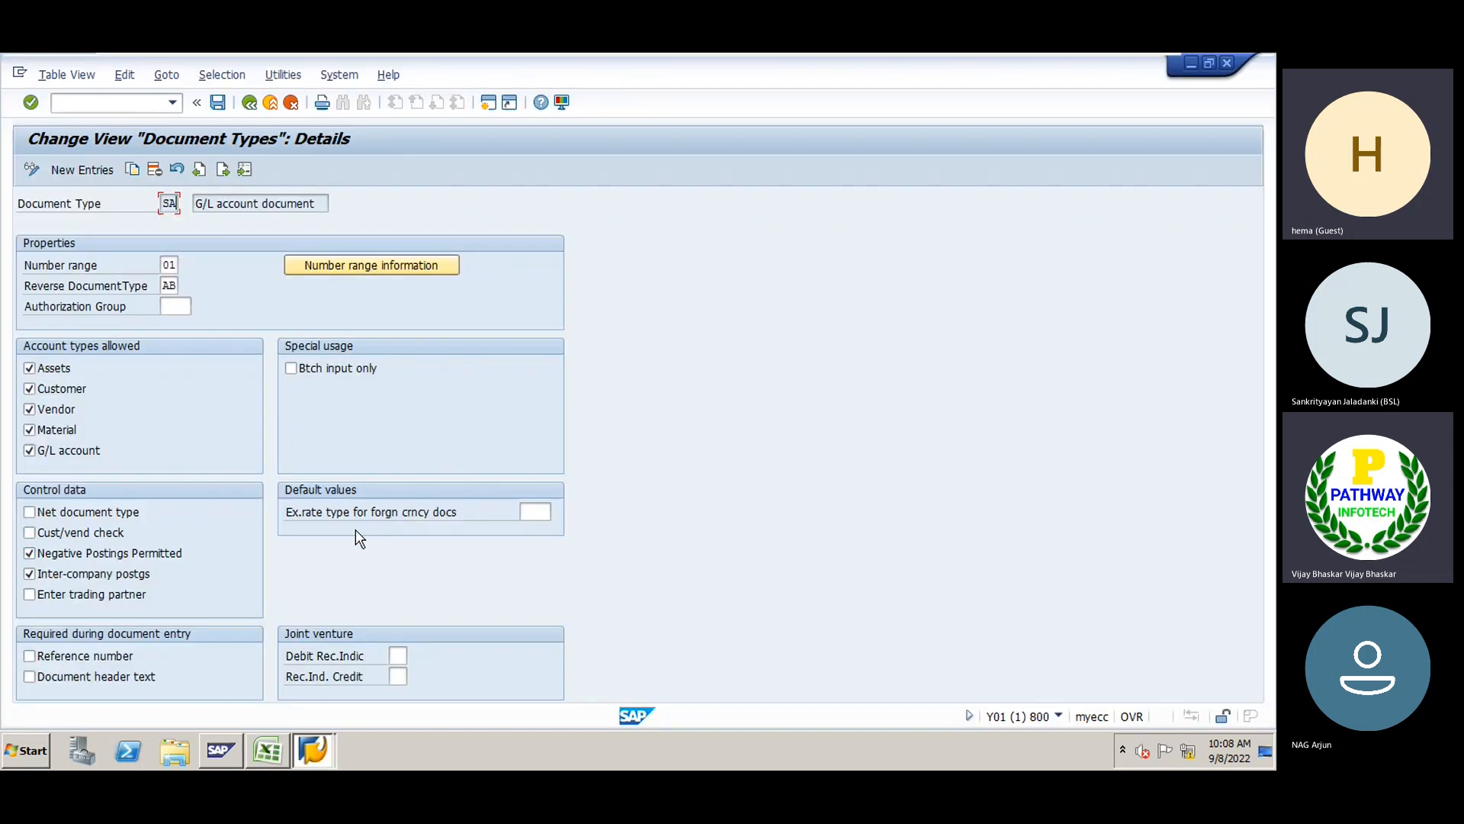
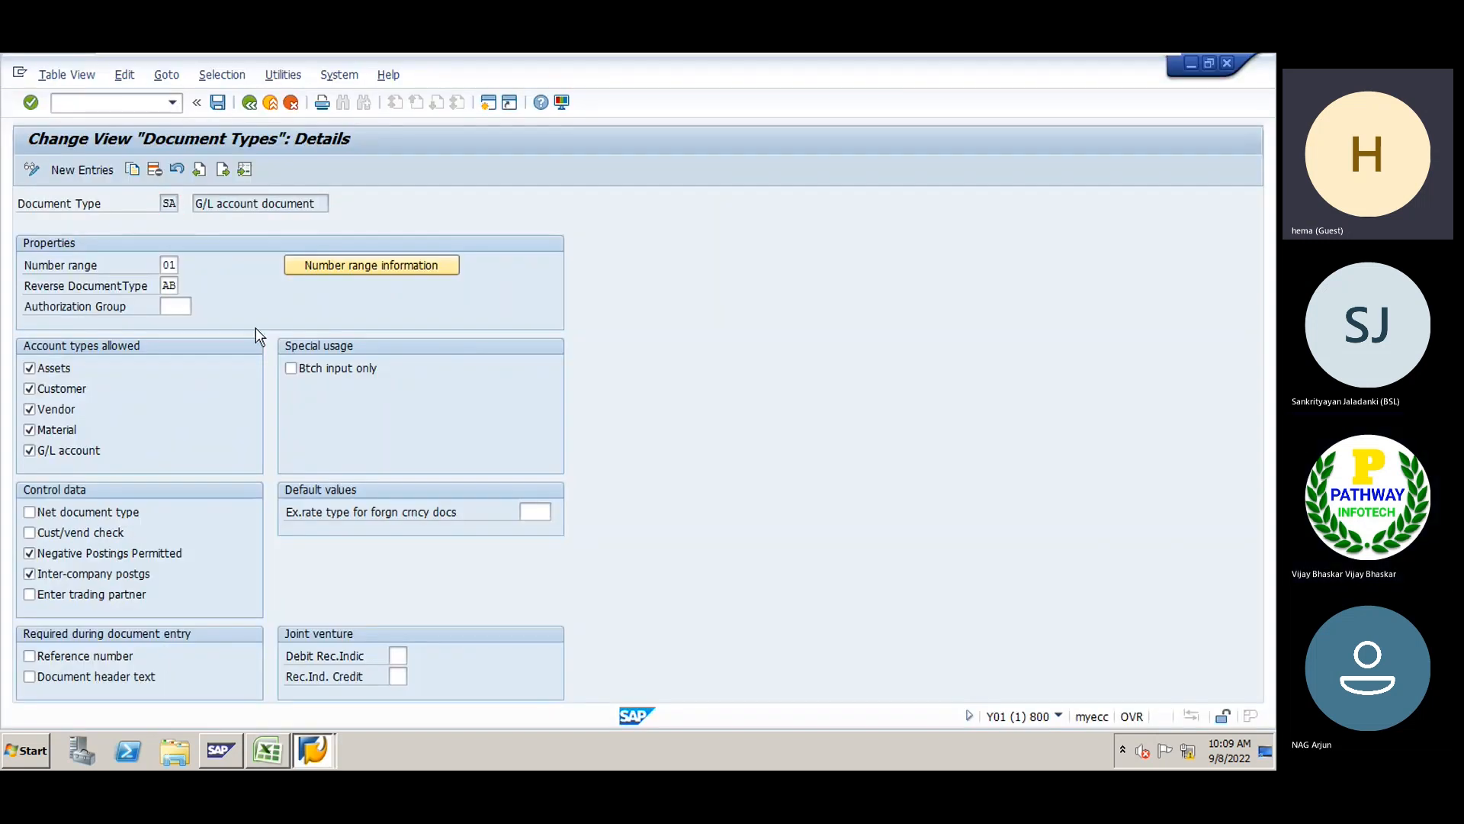
Open the G/L account posting transaction F-02 and examine its Doc.Header Text and Reference fields
{"action": "key", "text": "shift+F3"}
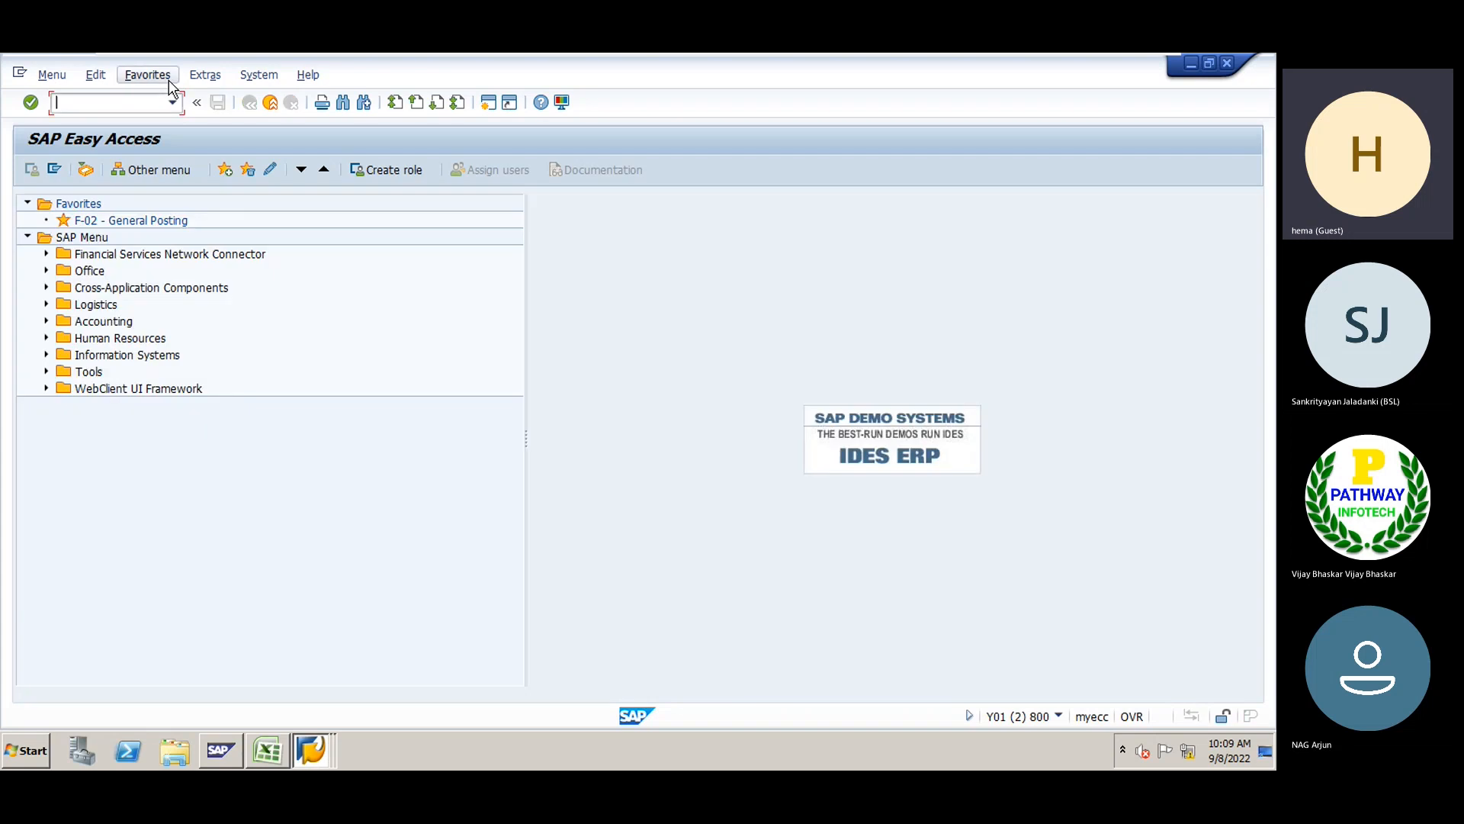
{"action": "type", "text": "f-02"}
{"action": "key", "text": "Return"}
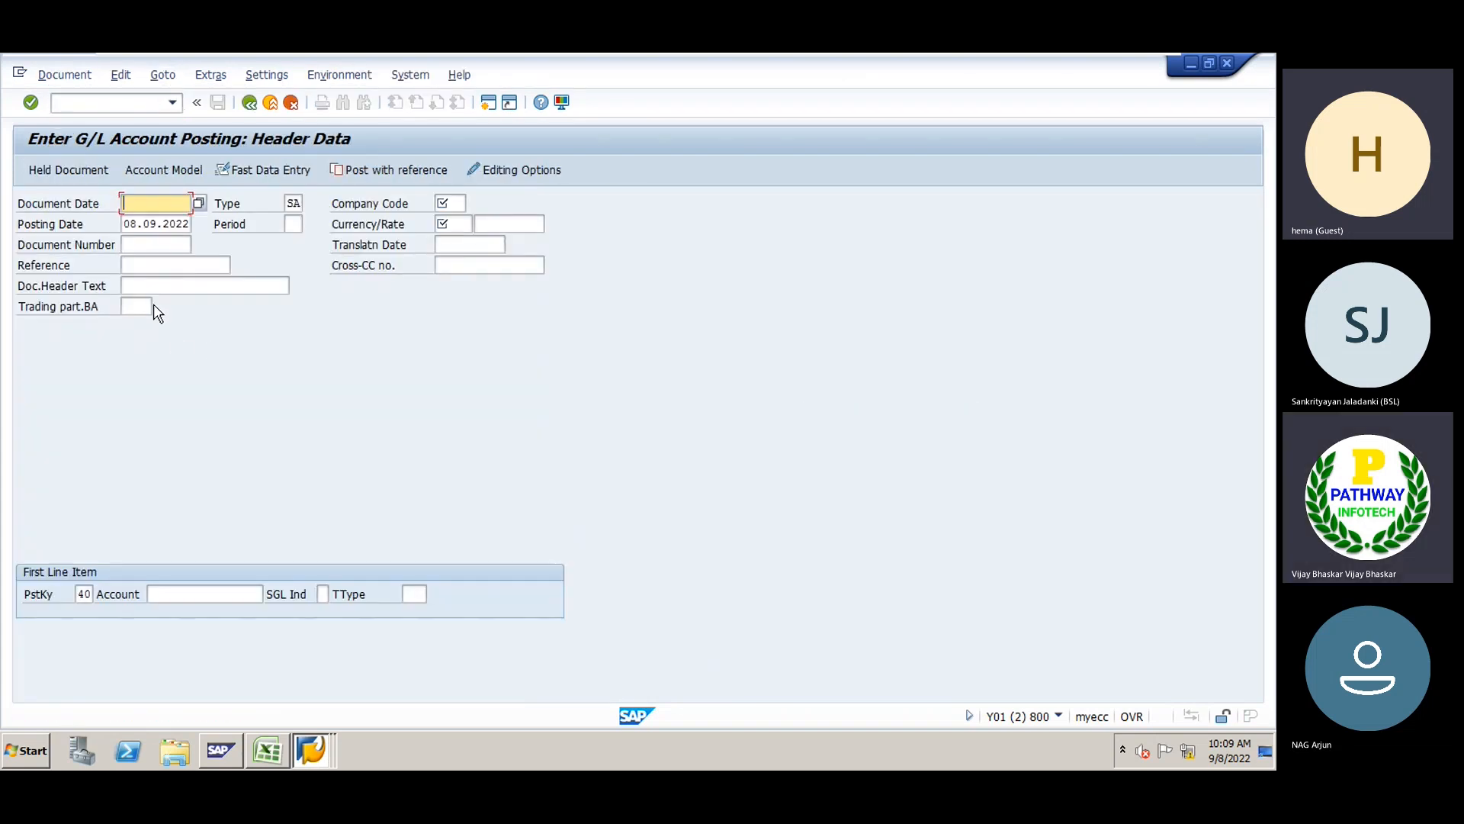
{"action": "left_click", "coordinate": [139, 282]}
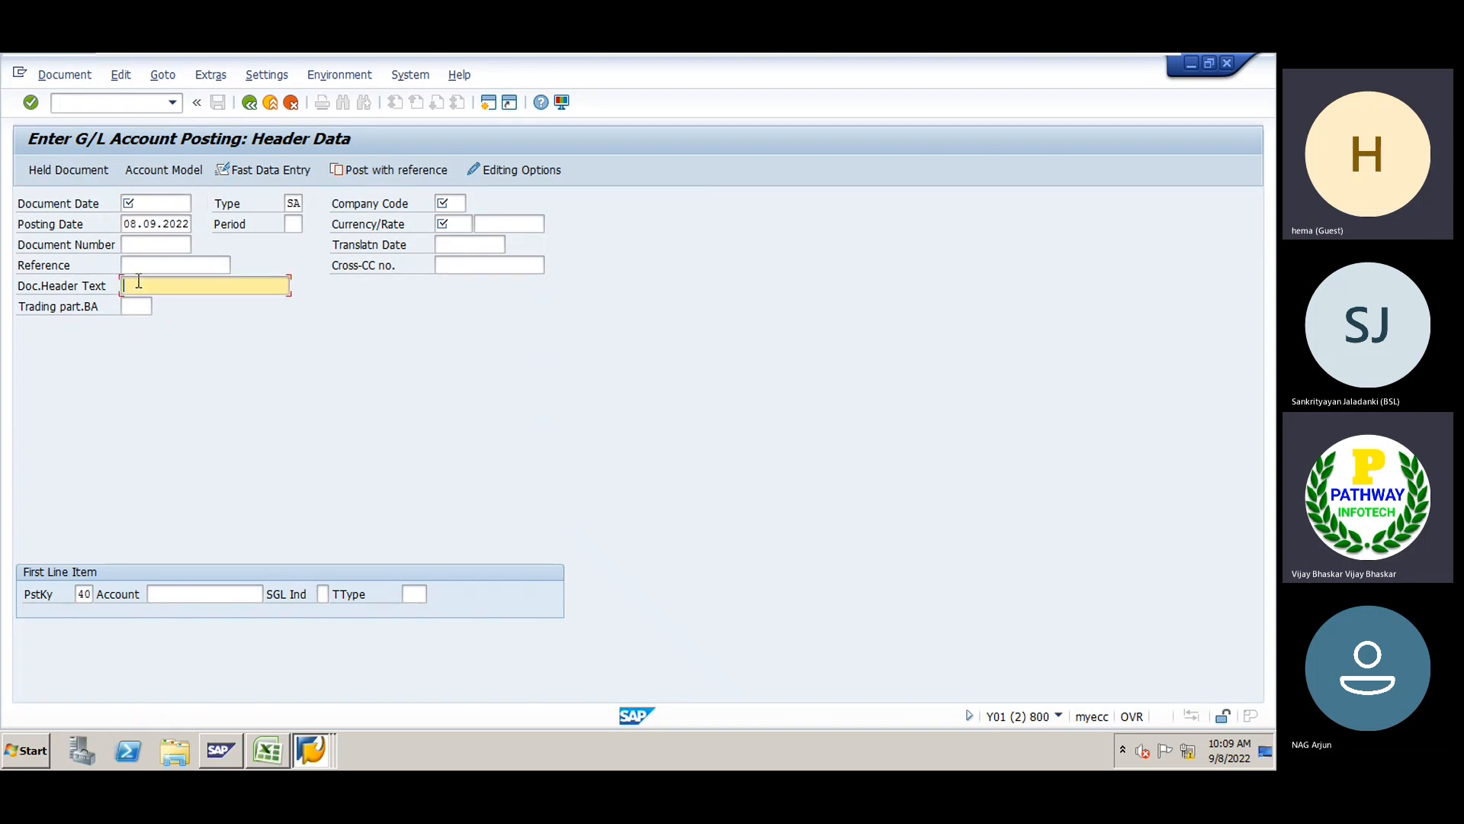
{"action": "left_click", "coordinate": [136, 267]}
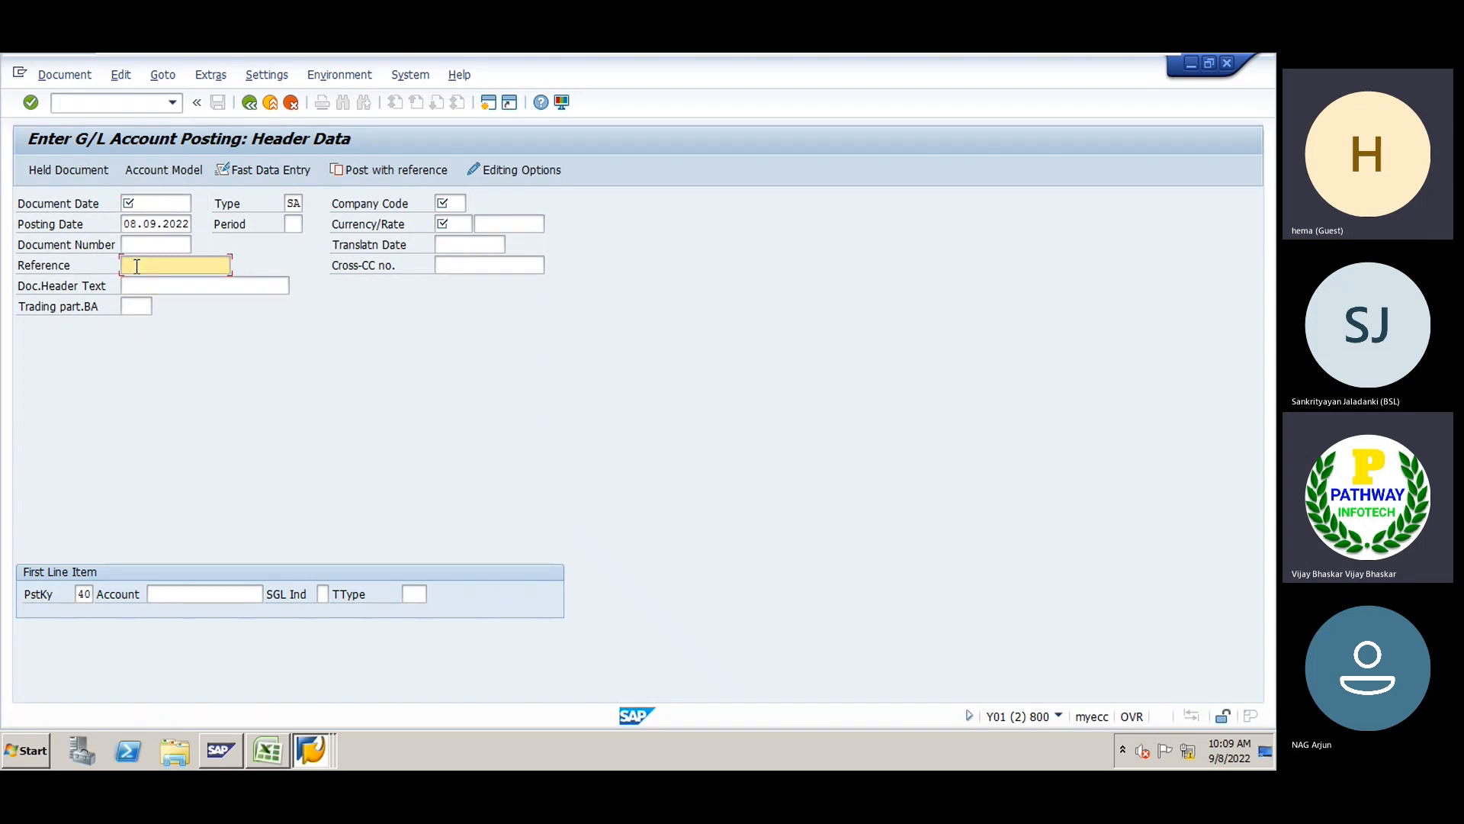
Return to the Document Types view and examine the number range of SA and the details of document type SB
{"action": "key", "text": "alt+Tab"}
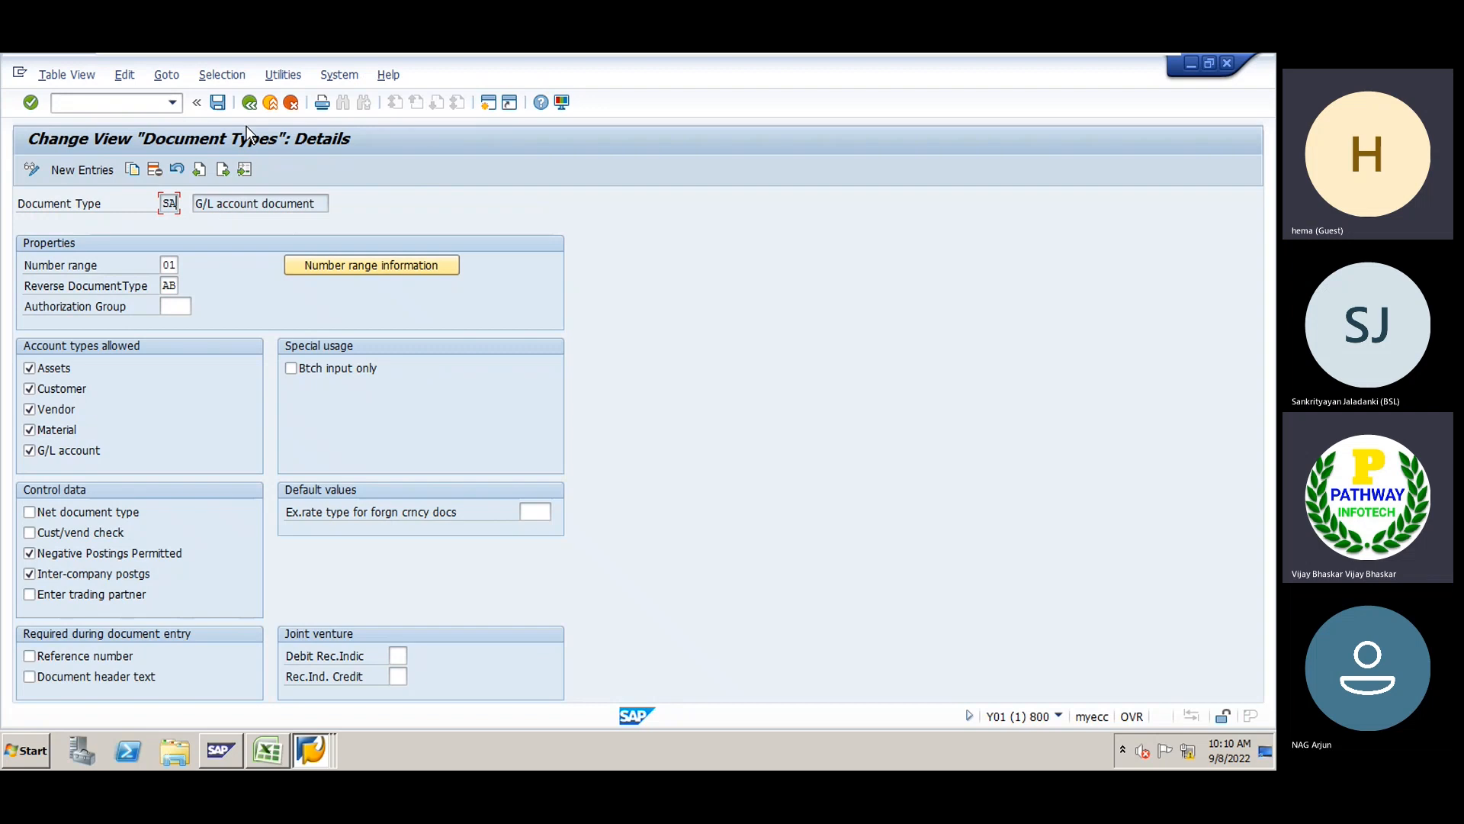
{"action": "left_click", "coordinate": [165, 264]}
{"action": "left_click", "coordinate": [250, 102]}
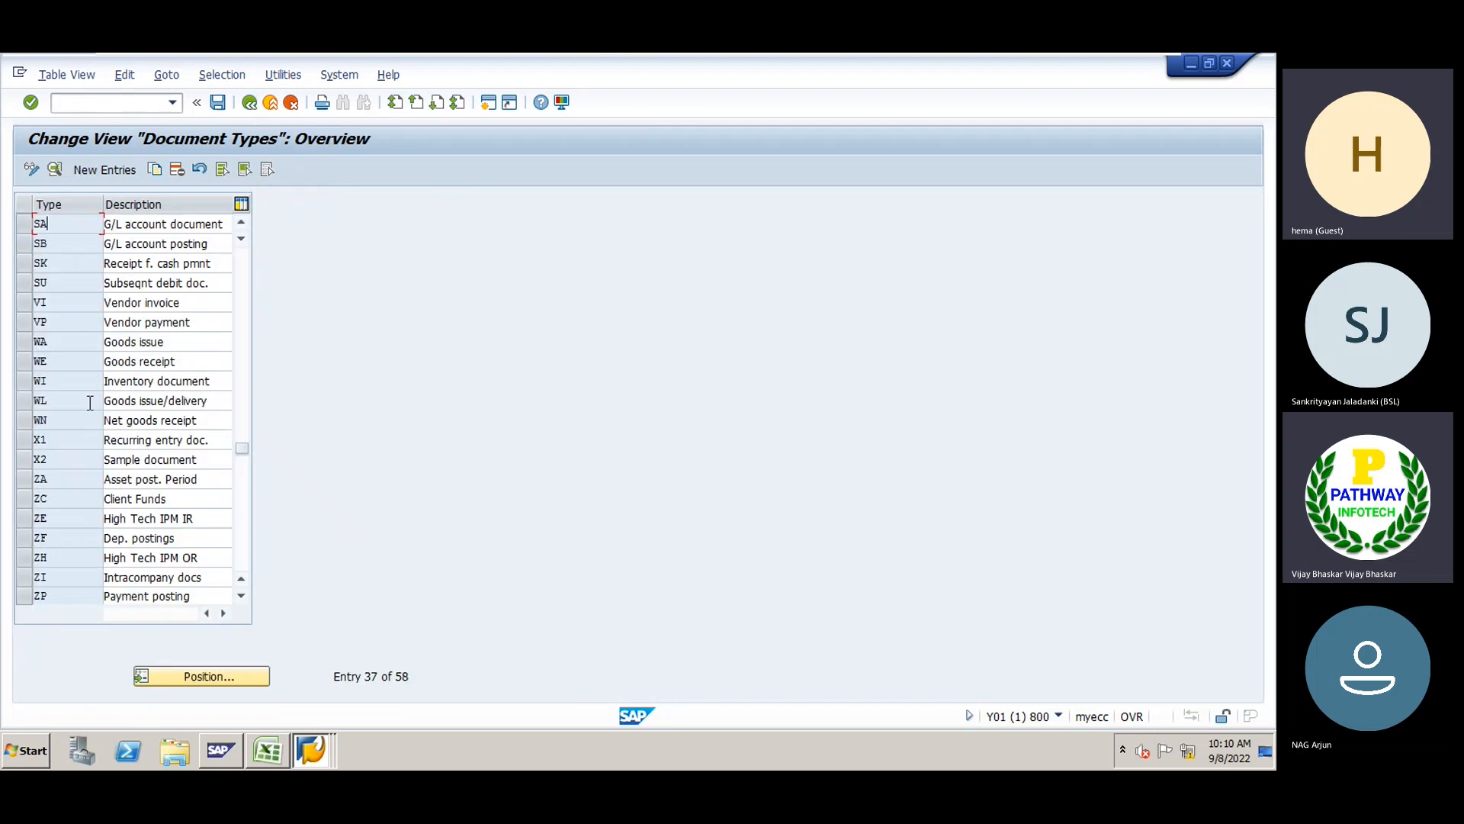
{"action": "double_click", "coordinate": [55, 244]}
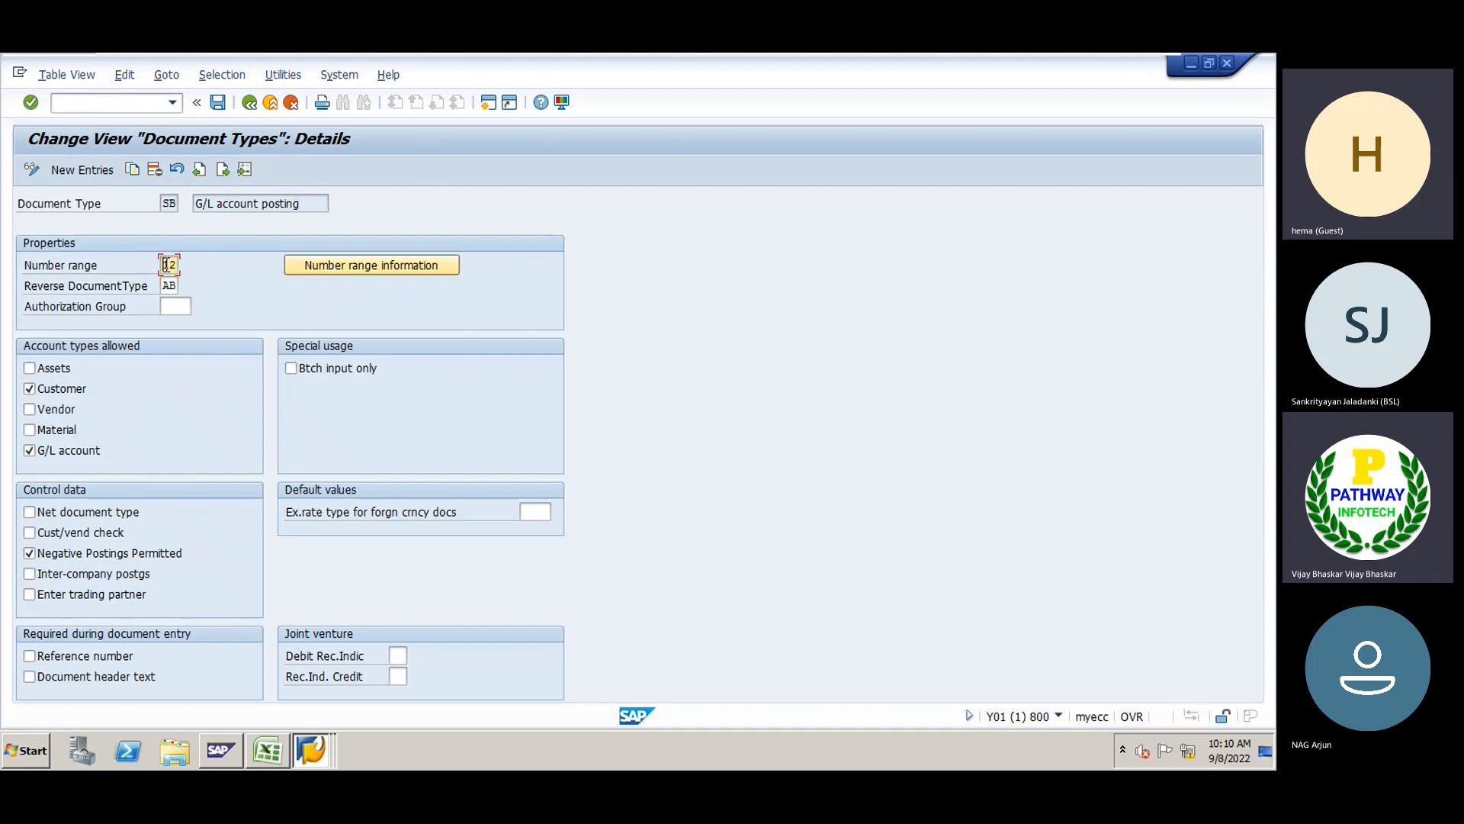
{"action": "left_click", "coordinate": [171, 202]}
{"action": "left_click", "coordinate": [249, 103]}
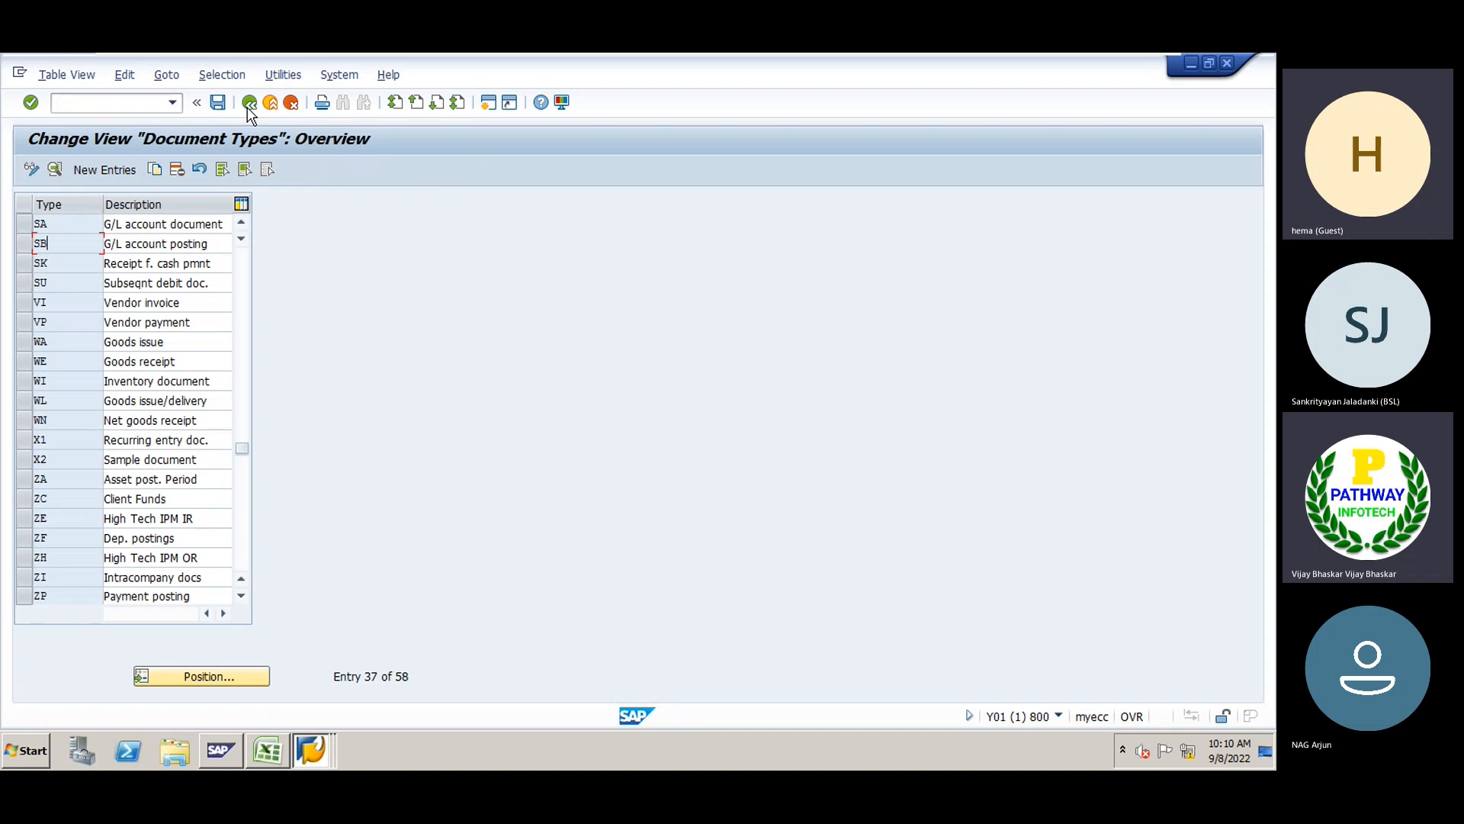
Leave the document types and open the field status variants overview with transaction OBC4
{"action": "left_click", "coordinate": [250, 103]}
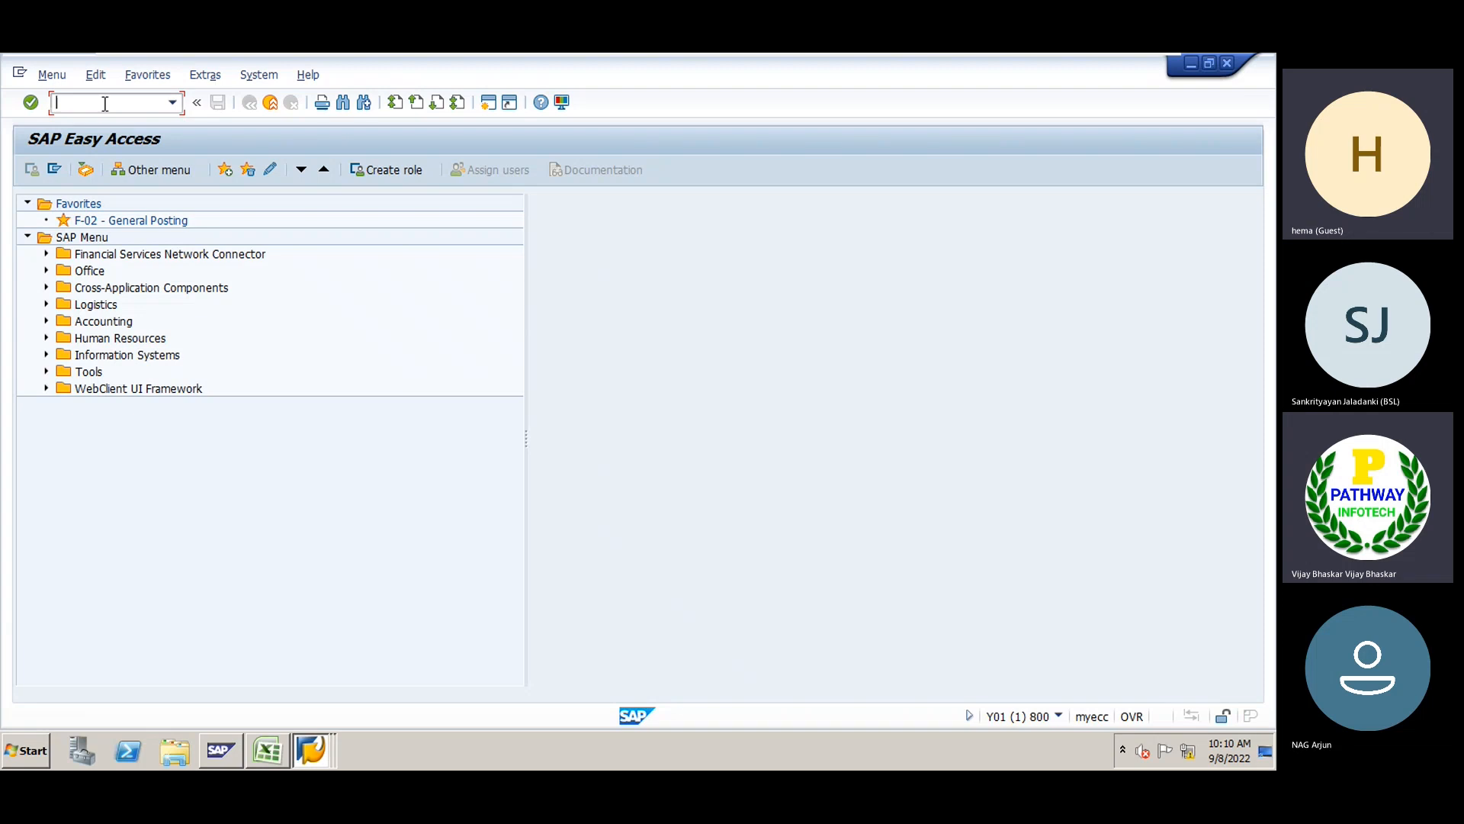
{"action": "type", "text": "/nobc4"}
{"action": "key", "text": "Return"}
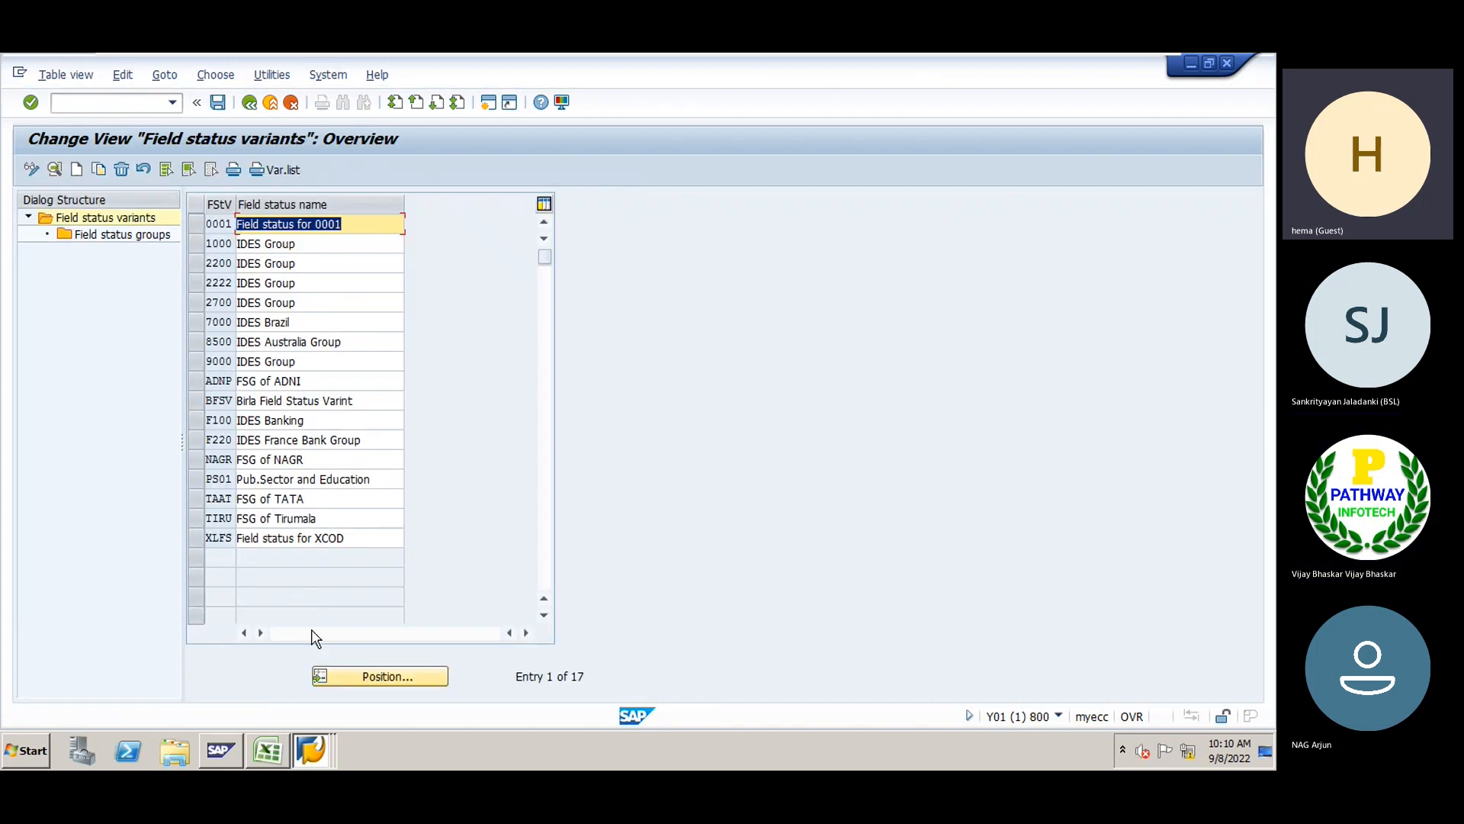
Switch to Excel, enter the heading "Field Status Varient:" in B197 below the reversal example and make it bold
{"action": "left_click", "coordinate": [280, 749]}
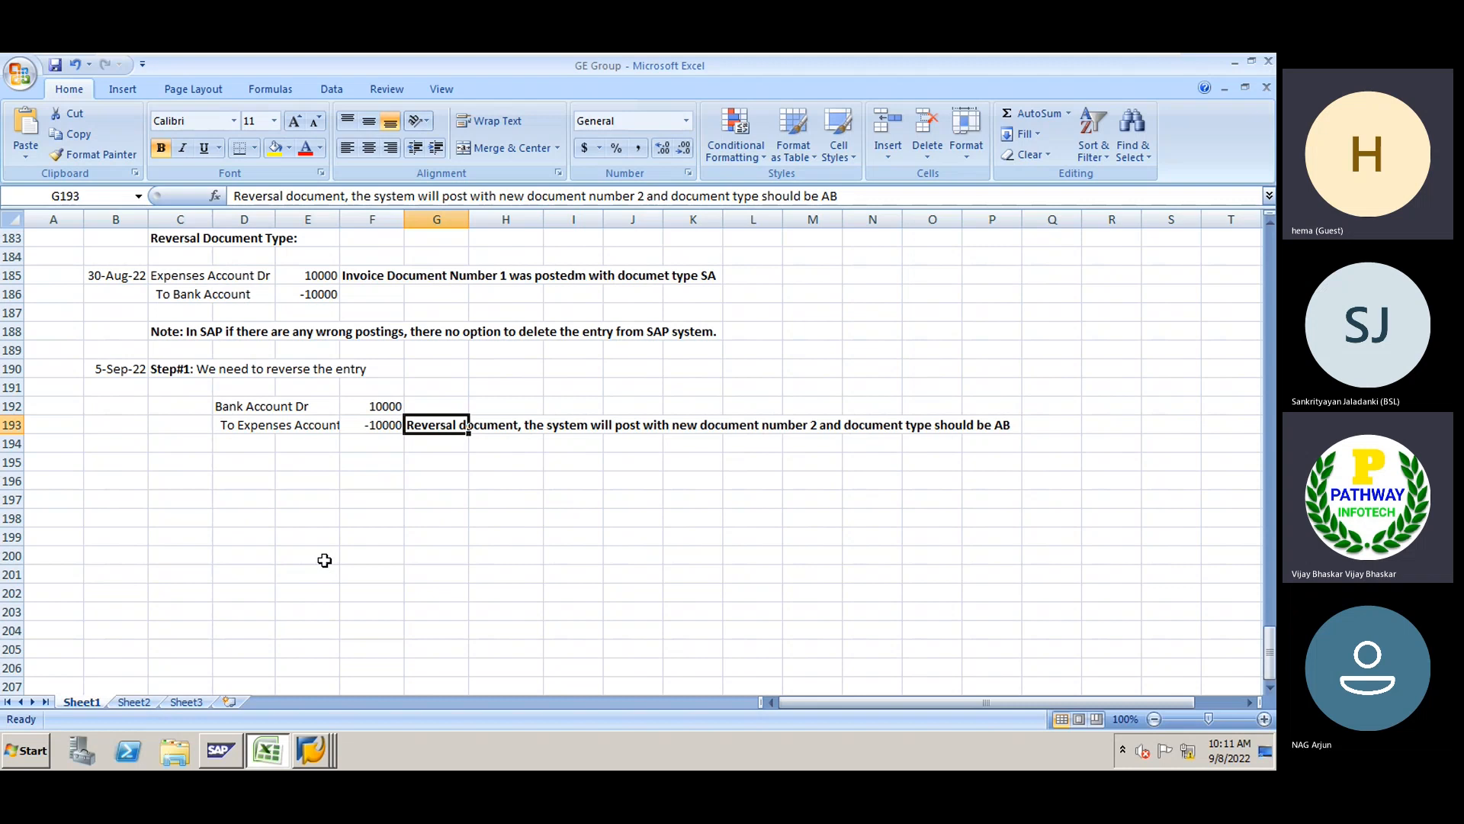
{"action": "left_click", "coordinate": [131, 535]}
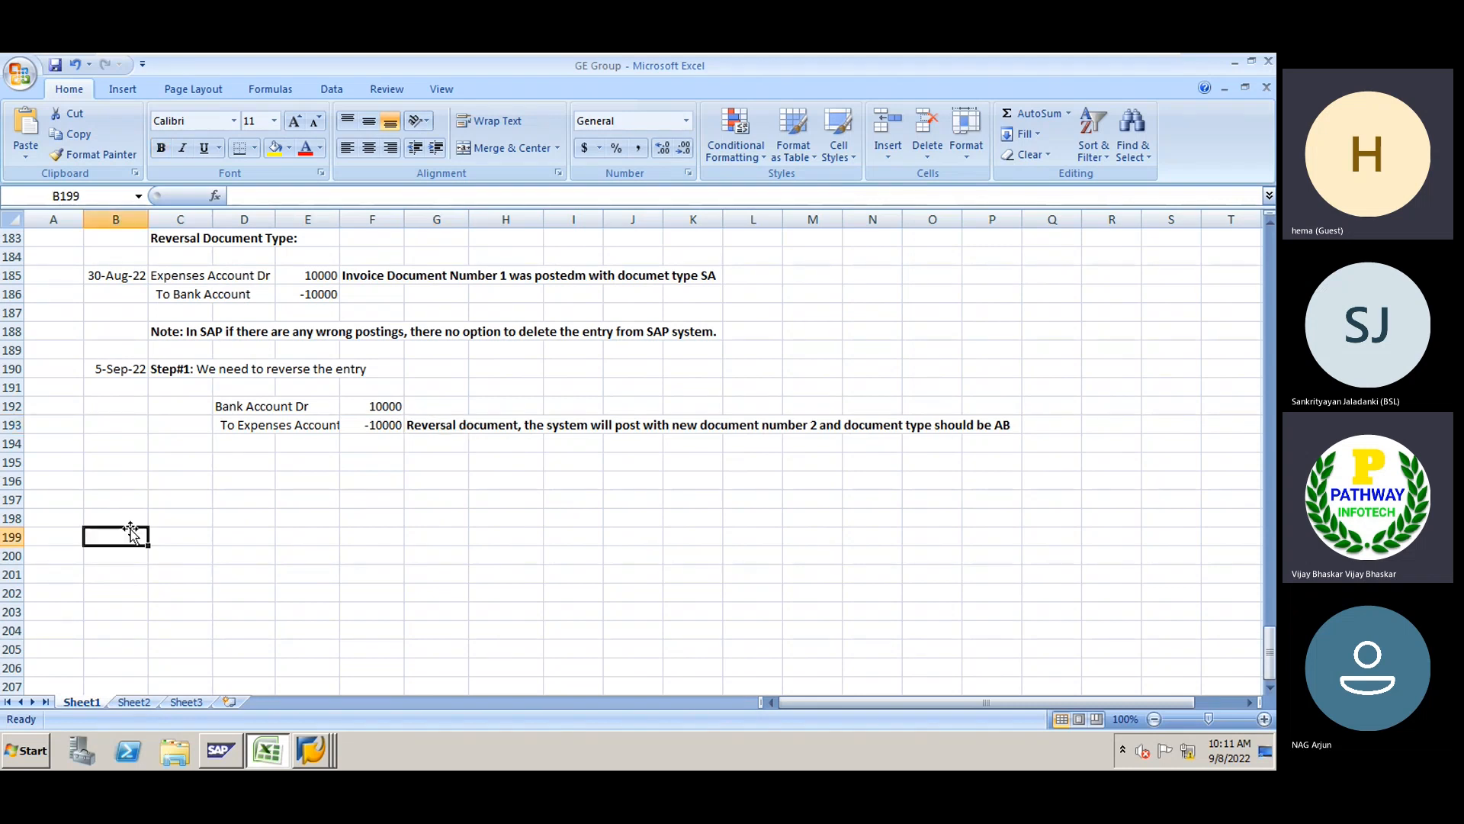
{"action": "key", "text": "Up"}
{"action": "key", "text": "Up"}
{"action": "type", "text": "Fiel"}
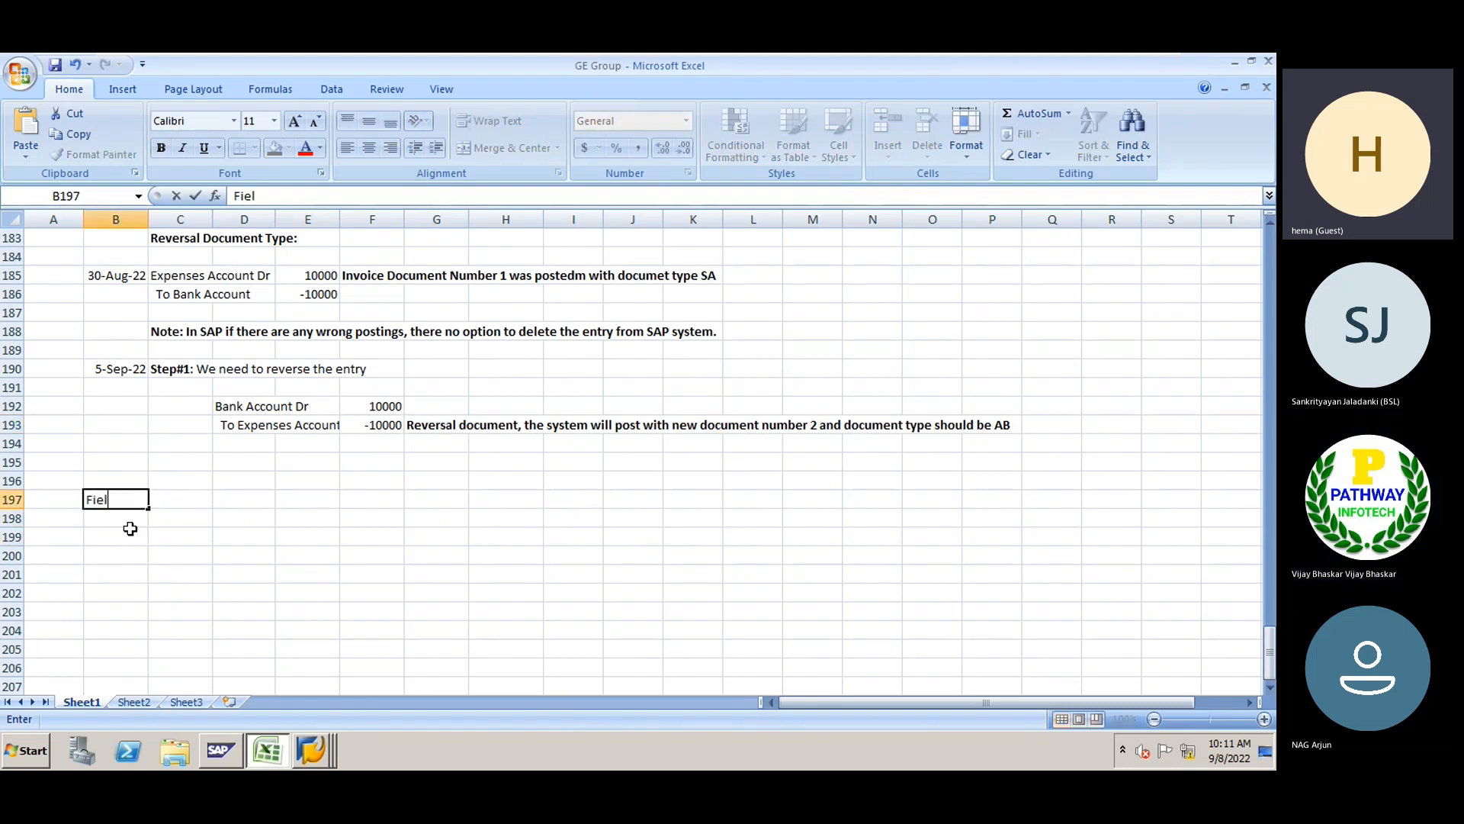
{"action": "type", "text": "d Status Varient"}
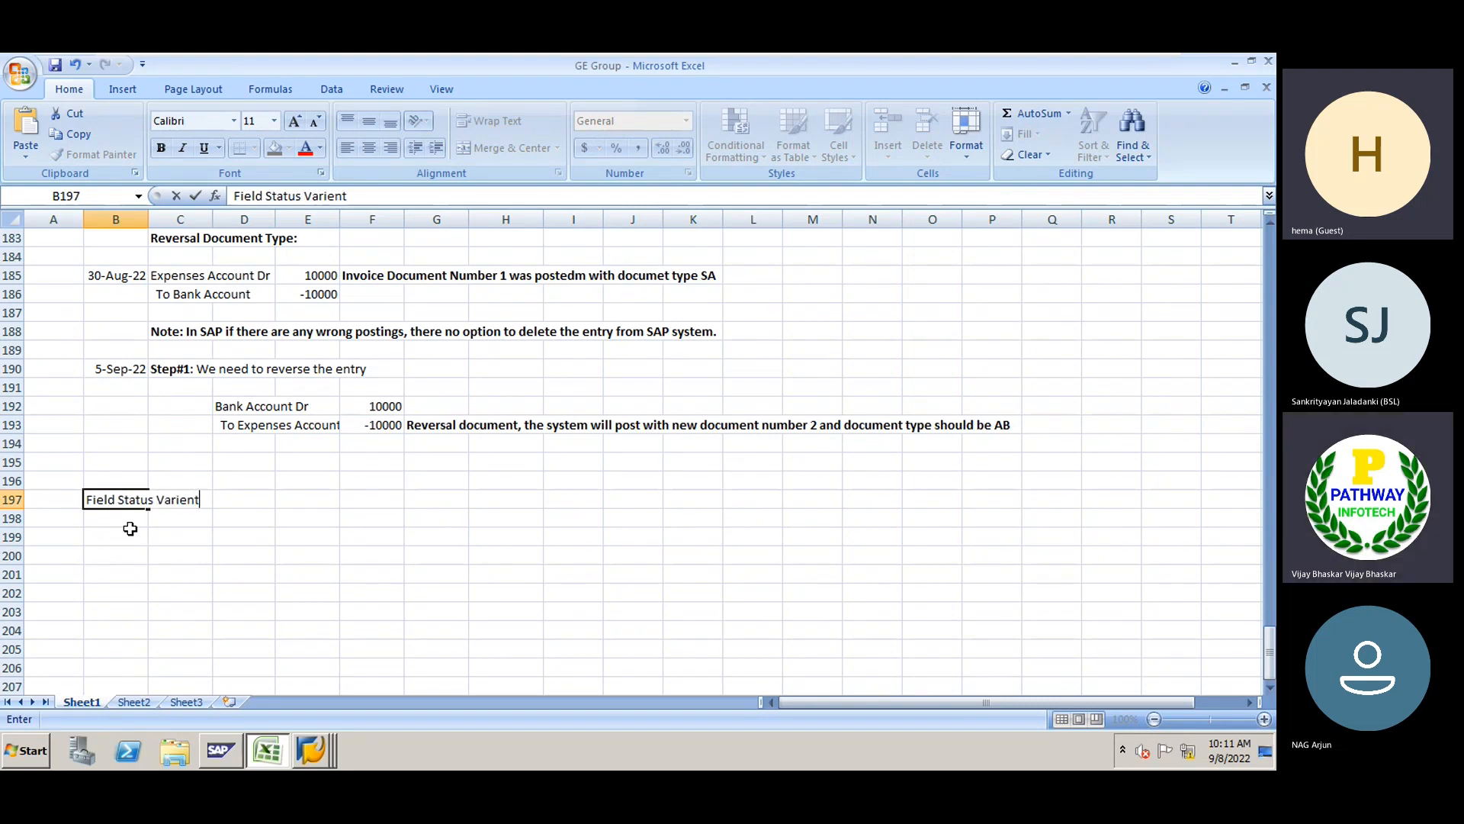
{"action": "type", "text": ":"}
{"action": "key", "text": "Return"}
{"action": "key", "text": "Up"}
{"action": "key", "text": "ctrl+b"}
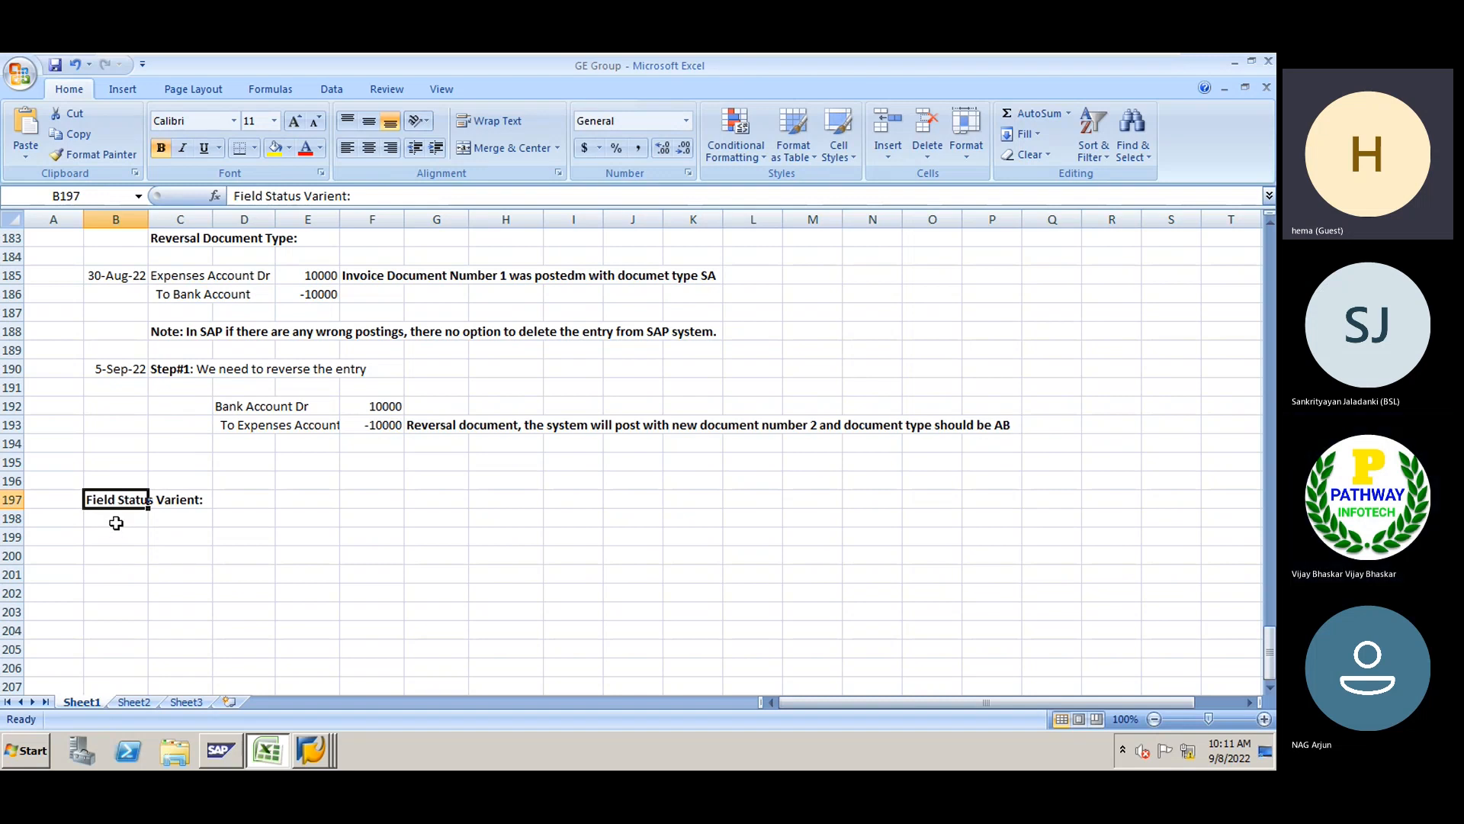
Switch to the G/L account posting in SAP and examine the Company Code, Reference, Doc.Header Text and Document Date fields
{"action": "left_click", "coordinate": [117, 522]}
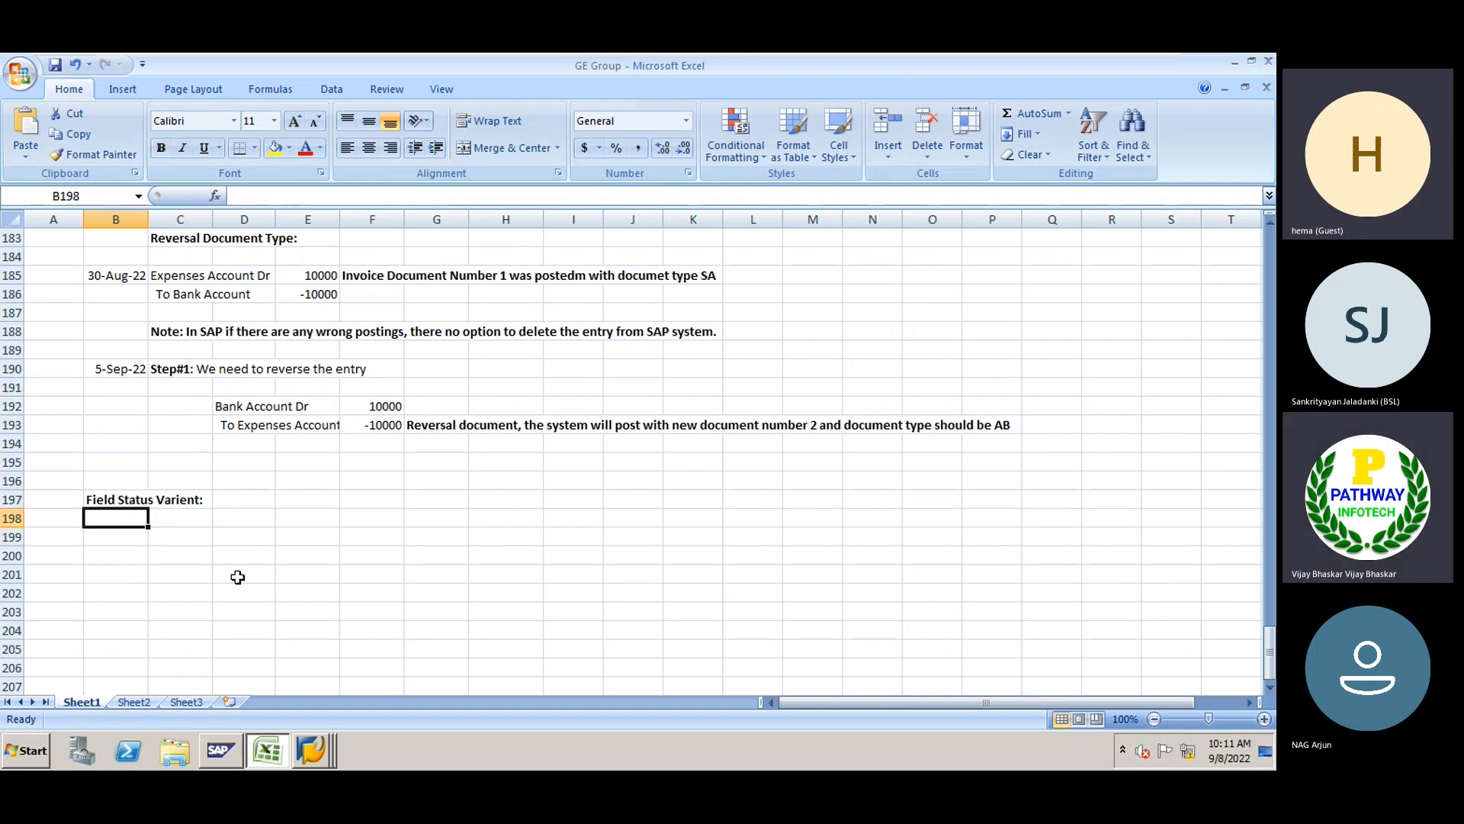
{"action": "key", "text": "Right"}
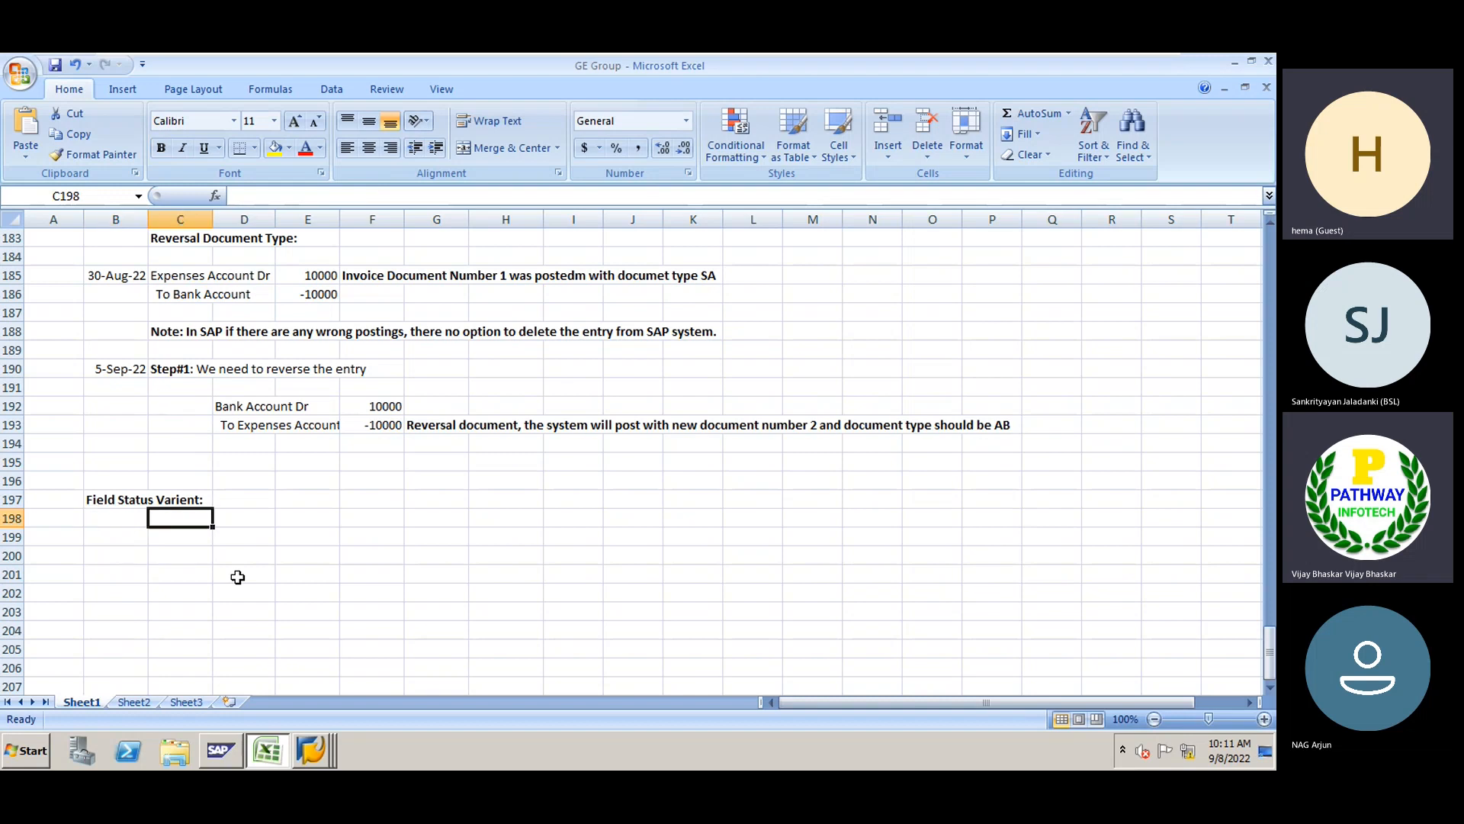
{"action": "key", "text": "alt+Tab"}
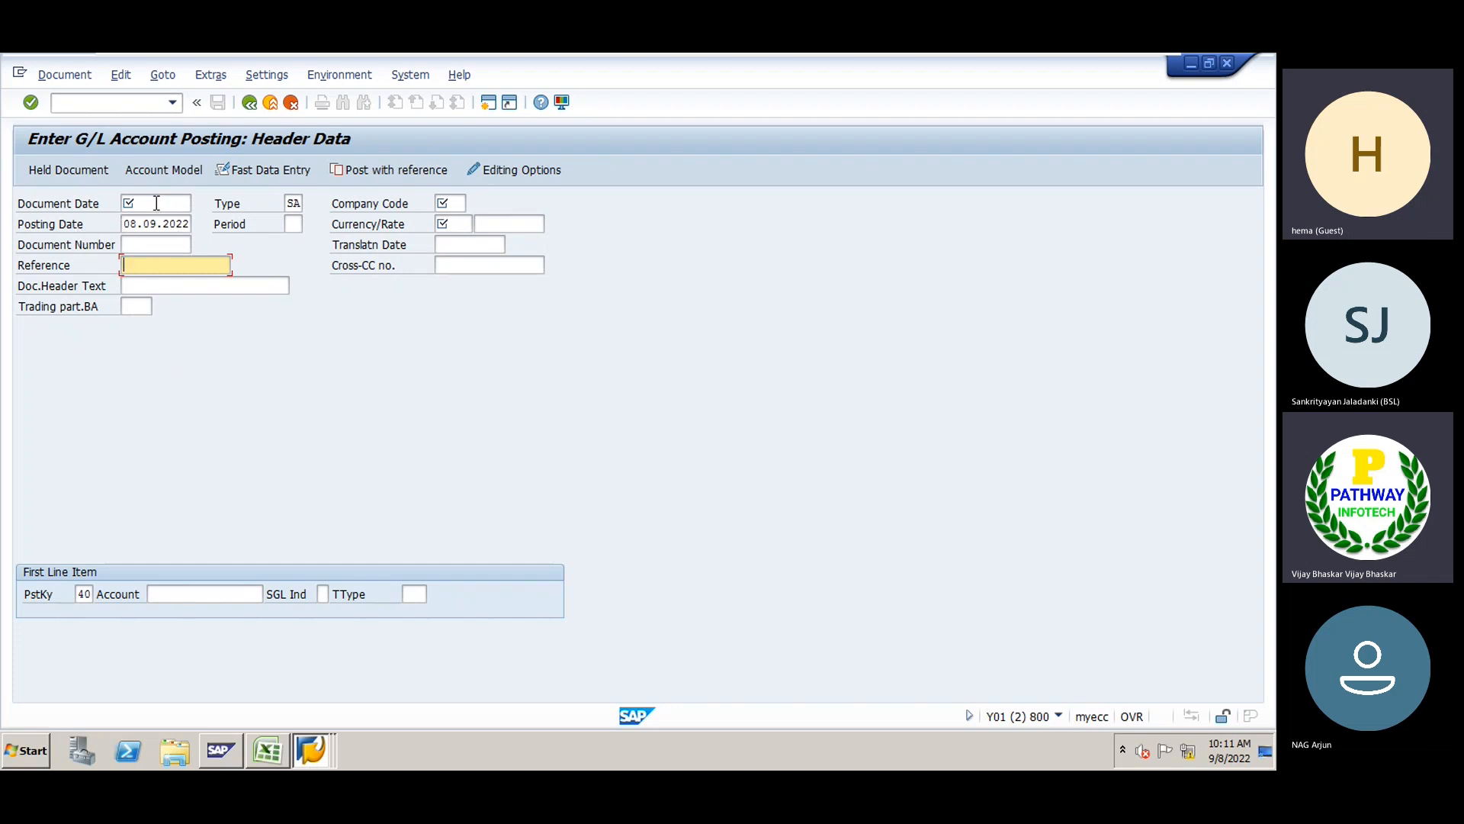
{"action": "left_click", "coordinate": [454, 202]}
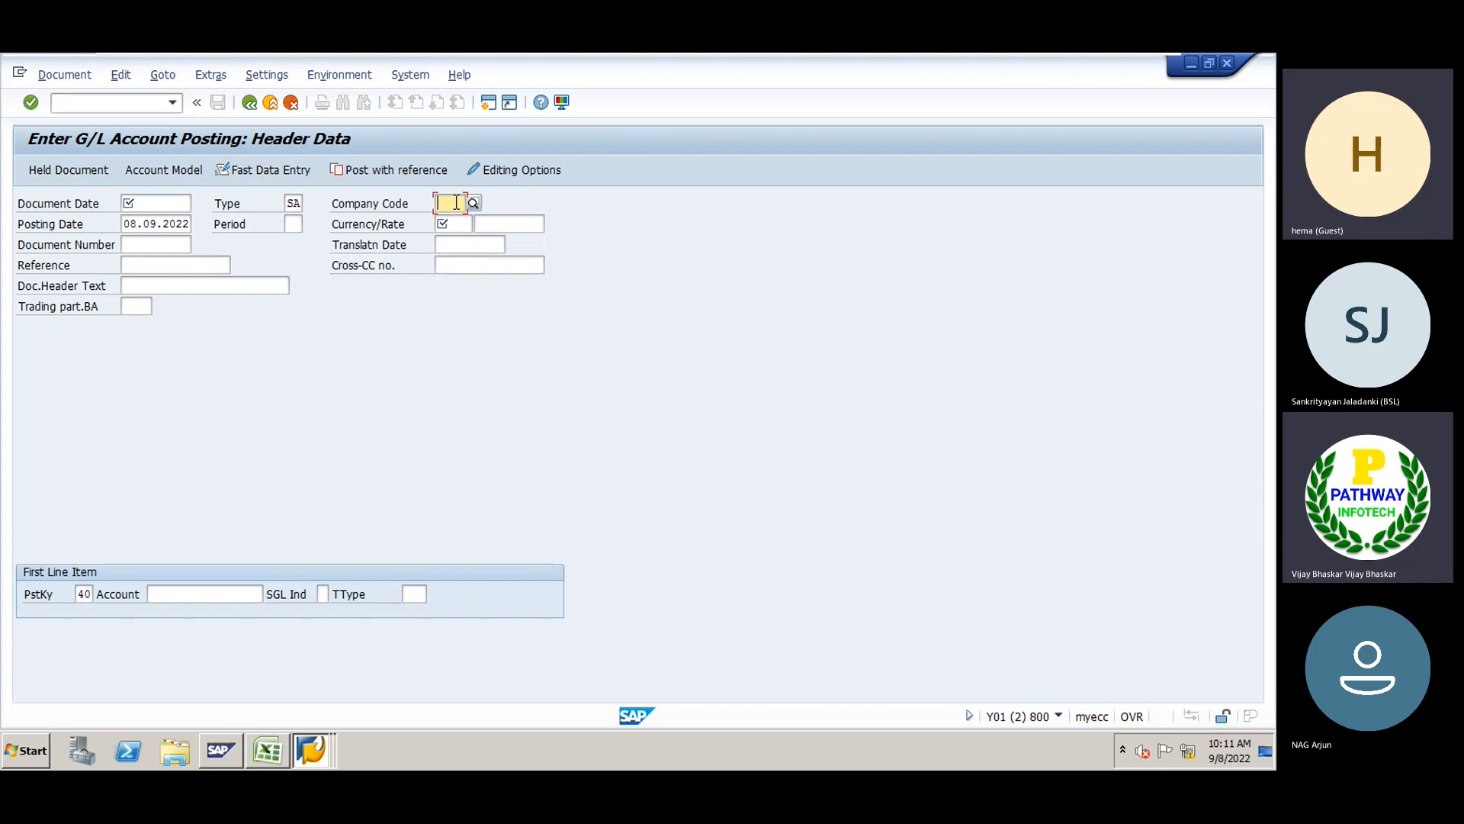
{"action": "left_click", "coordinate": [154, 265]}
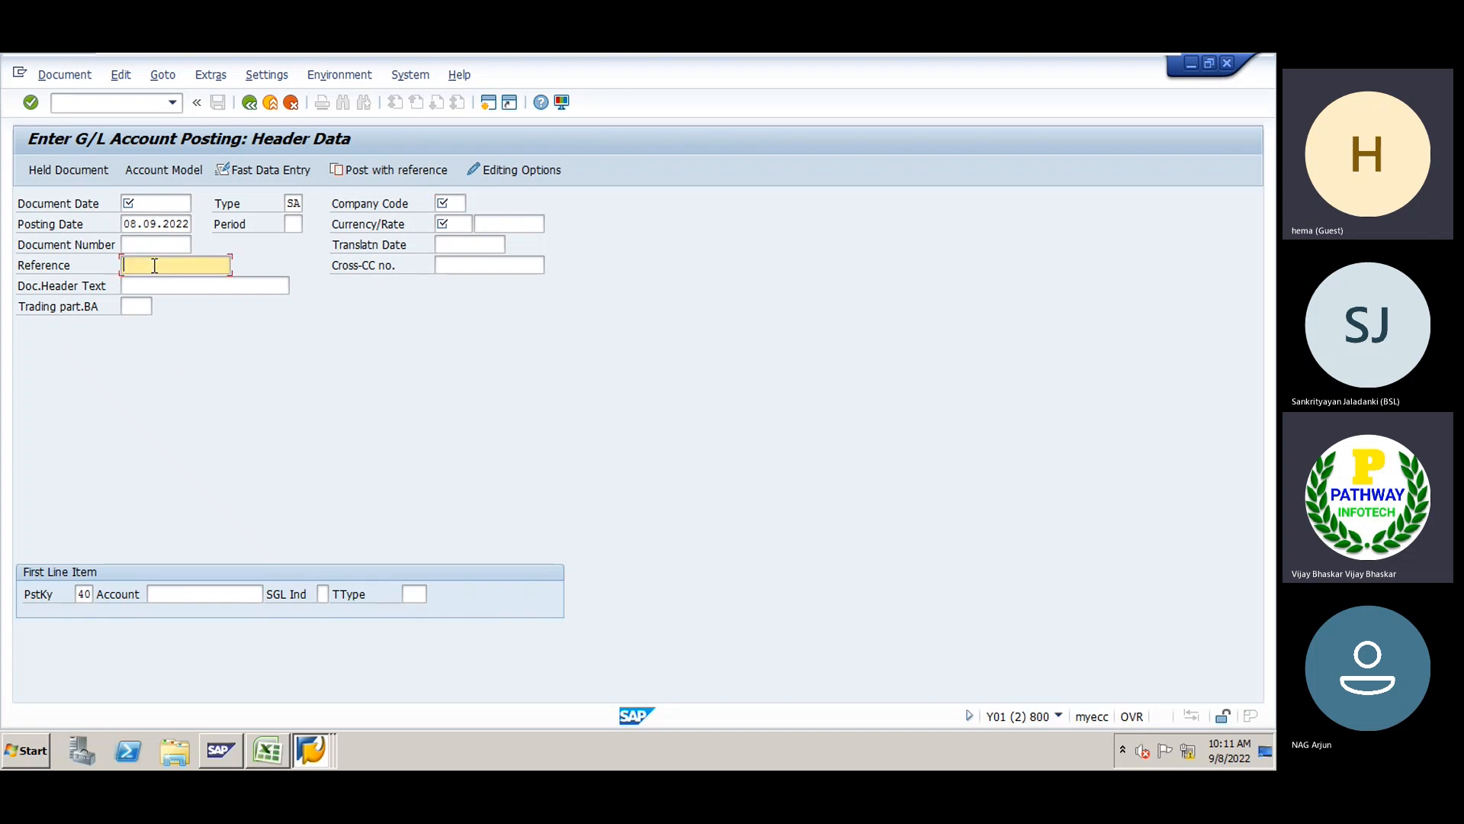
{"action": "left_click", "coordinate": [155, 284]}
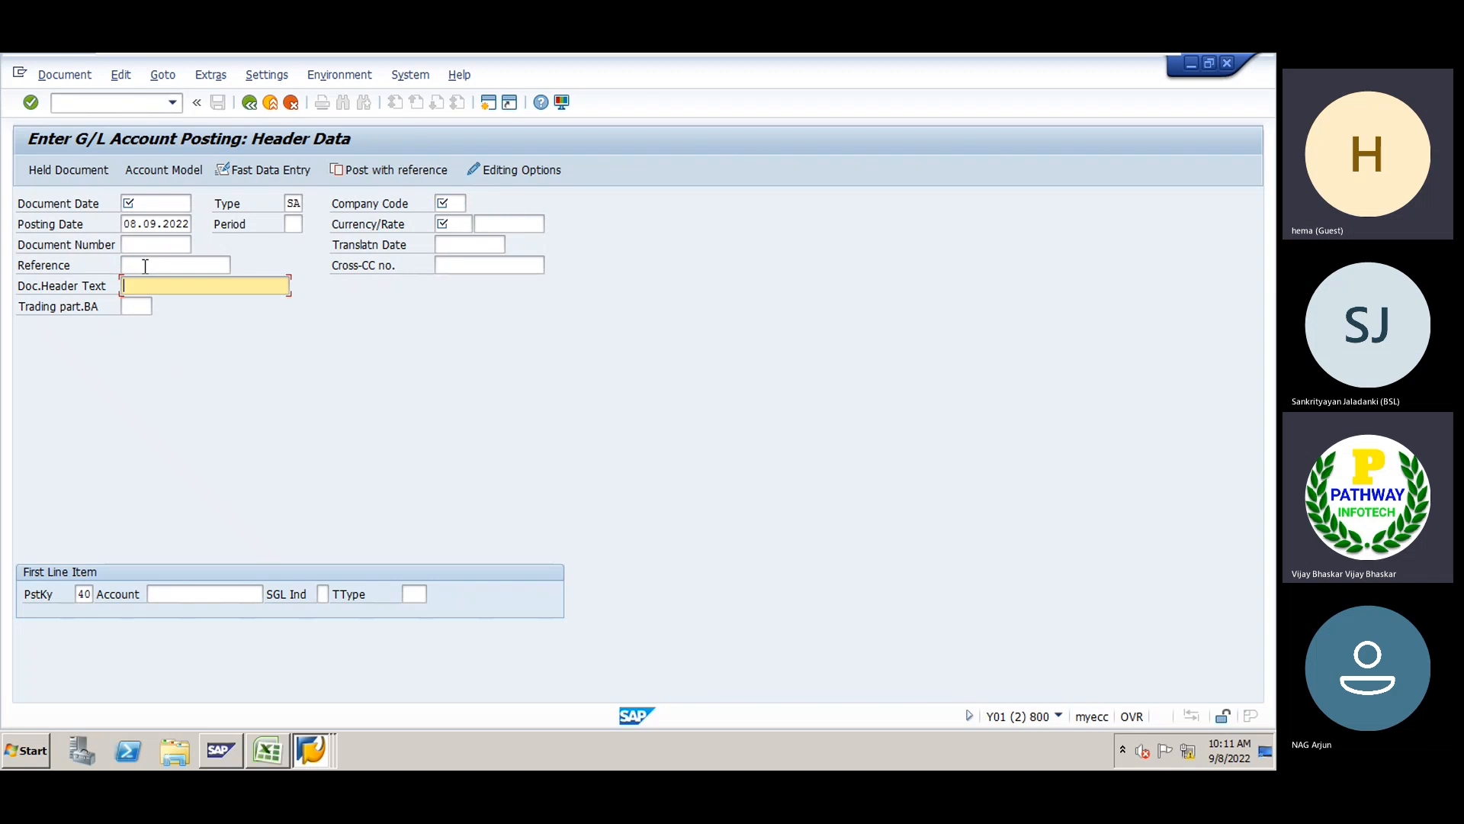
{"action": "left_click", "coordinate": [145, 265]}
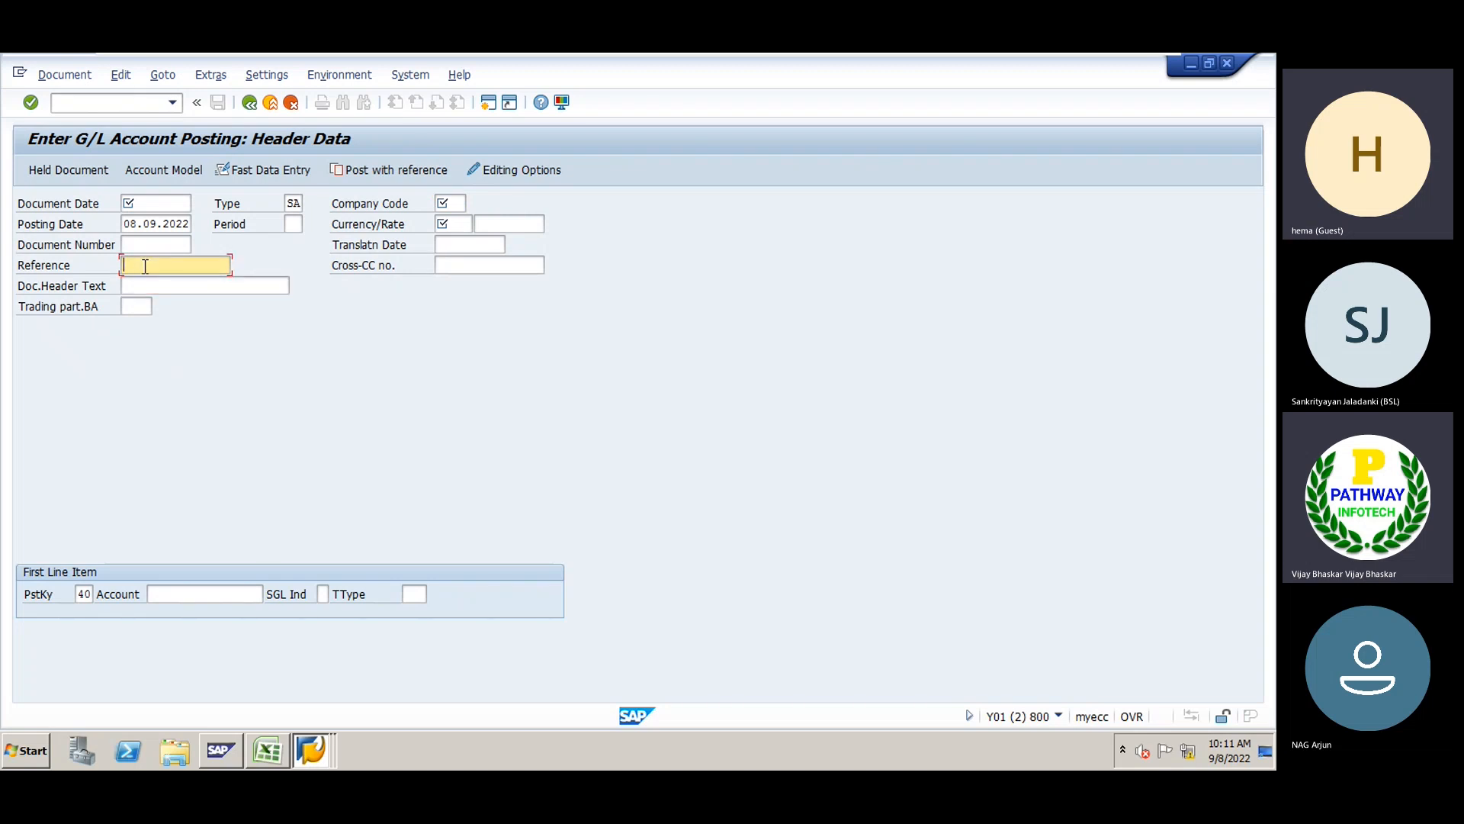
{"action": "left_click", "coordinate": [152, 204]}
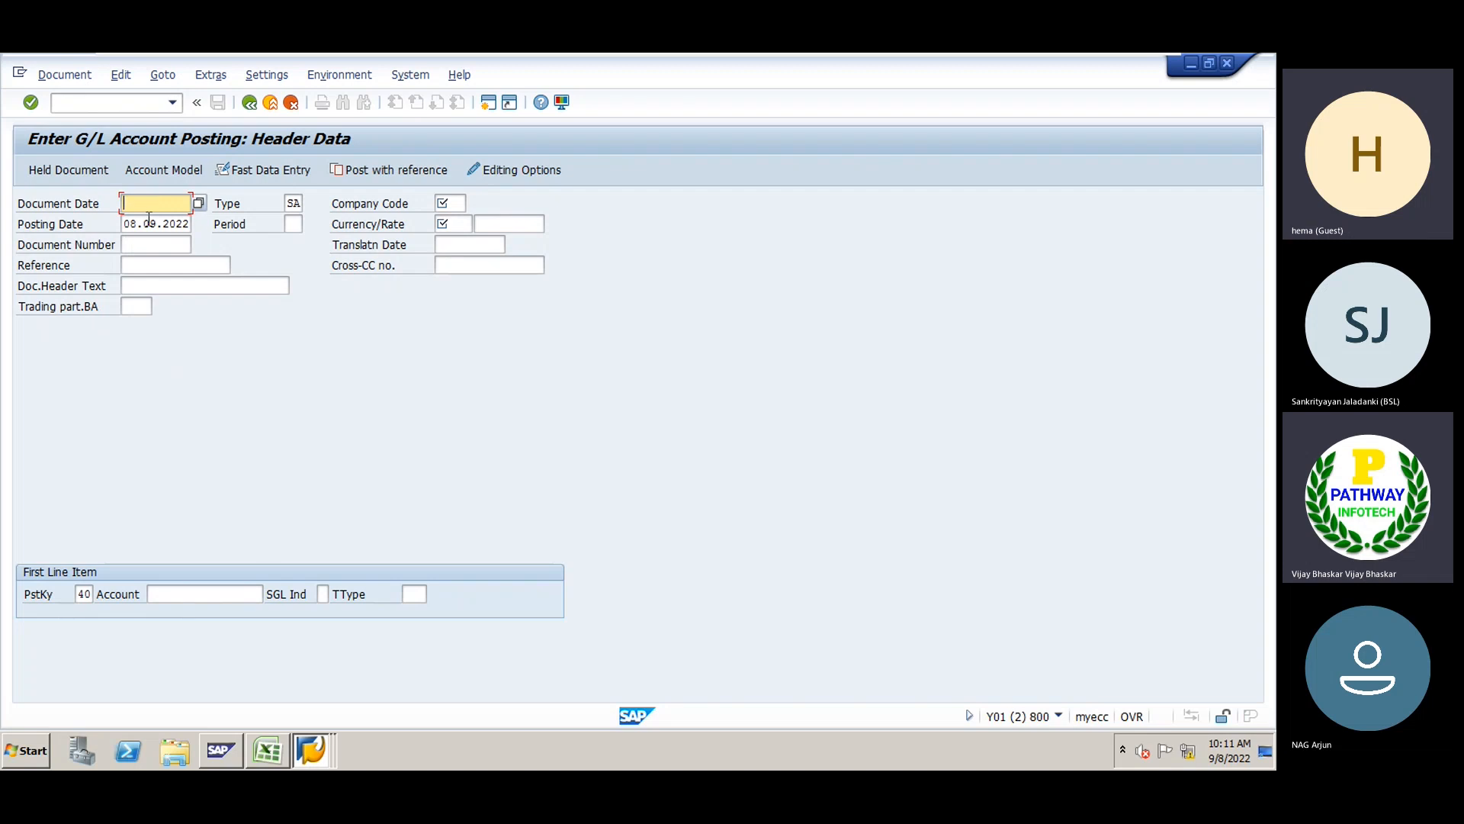
{"action": "left_click", "coordinate": [148, 268]}
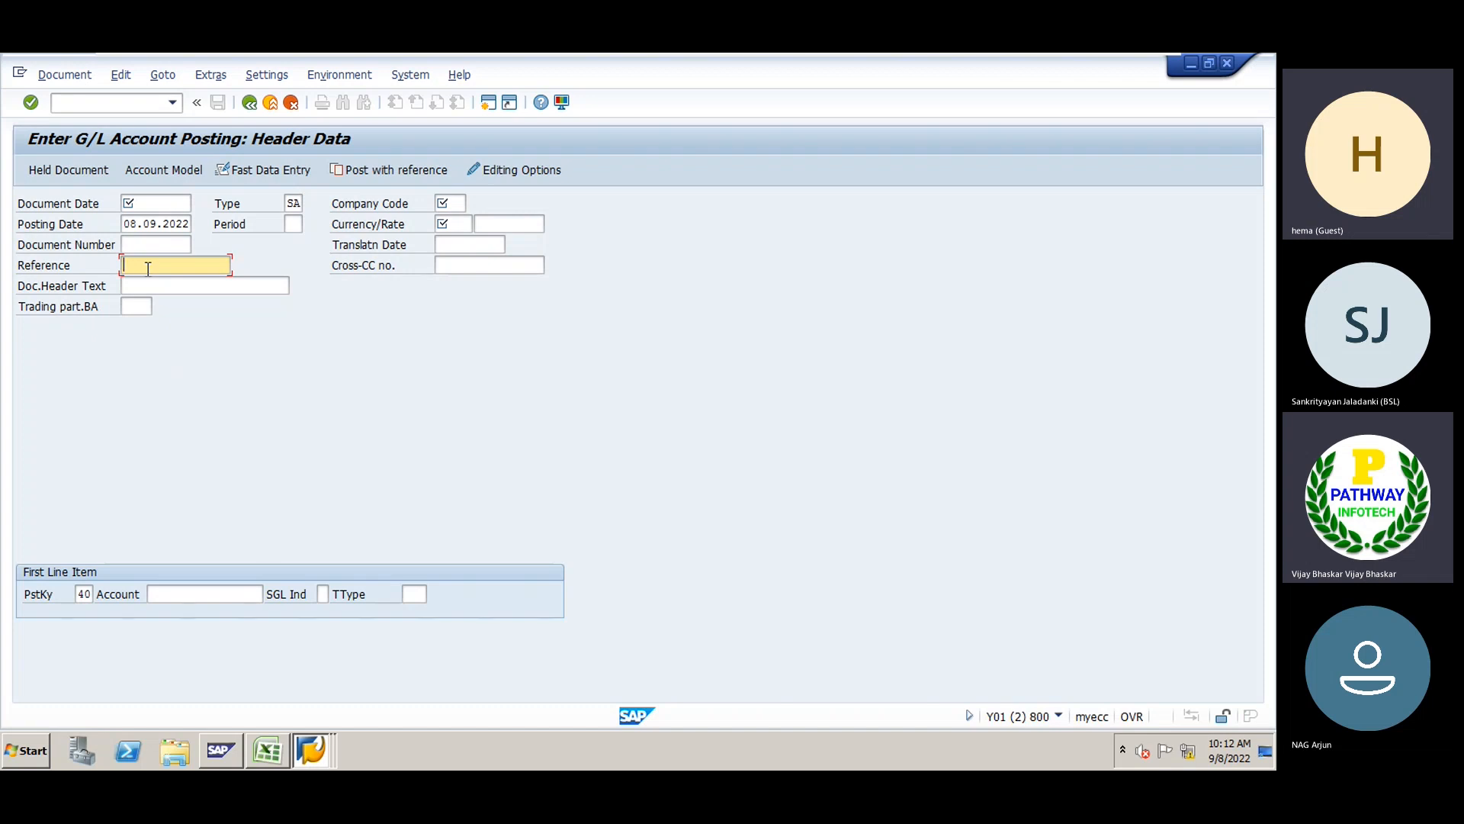
Return to the field status variants and open the General data of field status group G001 in variant NAGR
{"action": "key", "text": "alt+Tab"}
{"action": "key", "text": "alt+Tab"}
{"action": "key", "text": "Tab"}
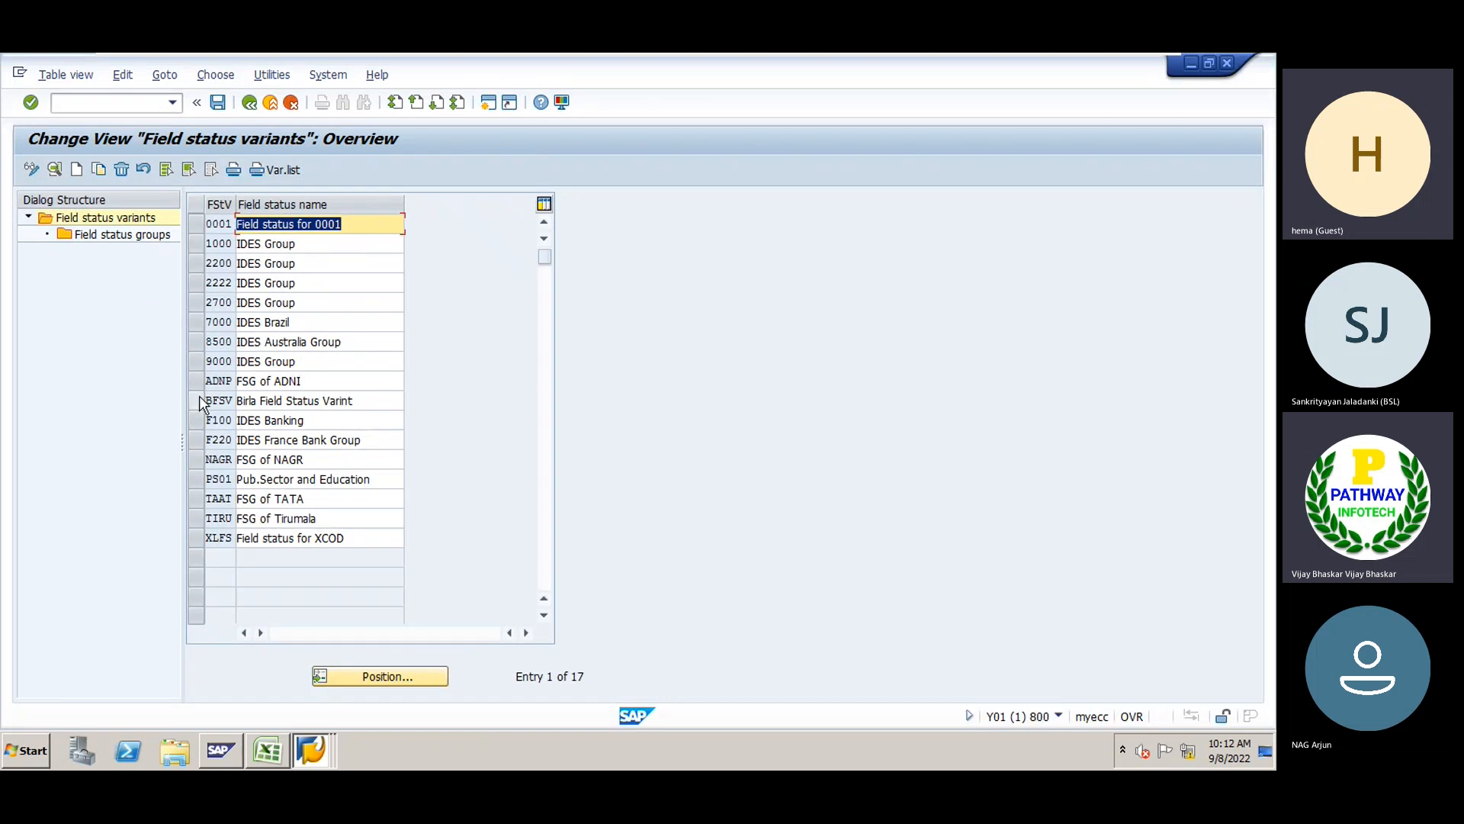
{"action": "left_click", "coordinate": [199, 460]}
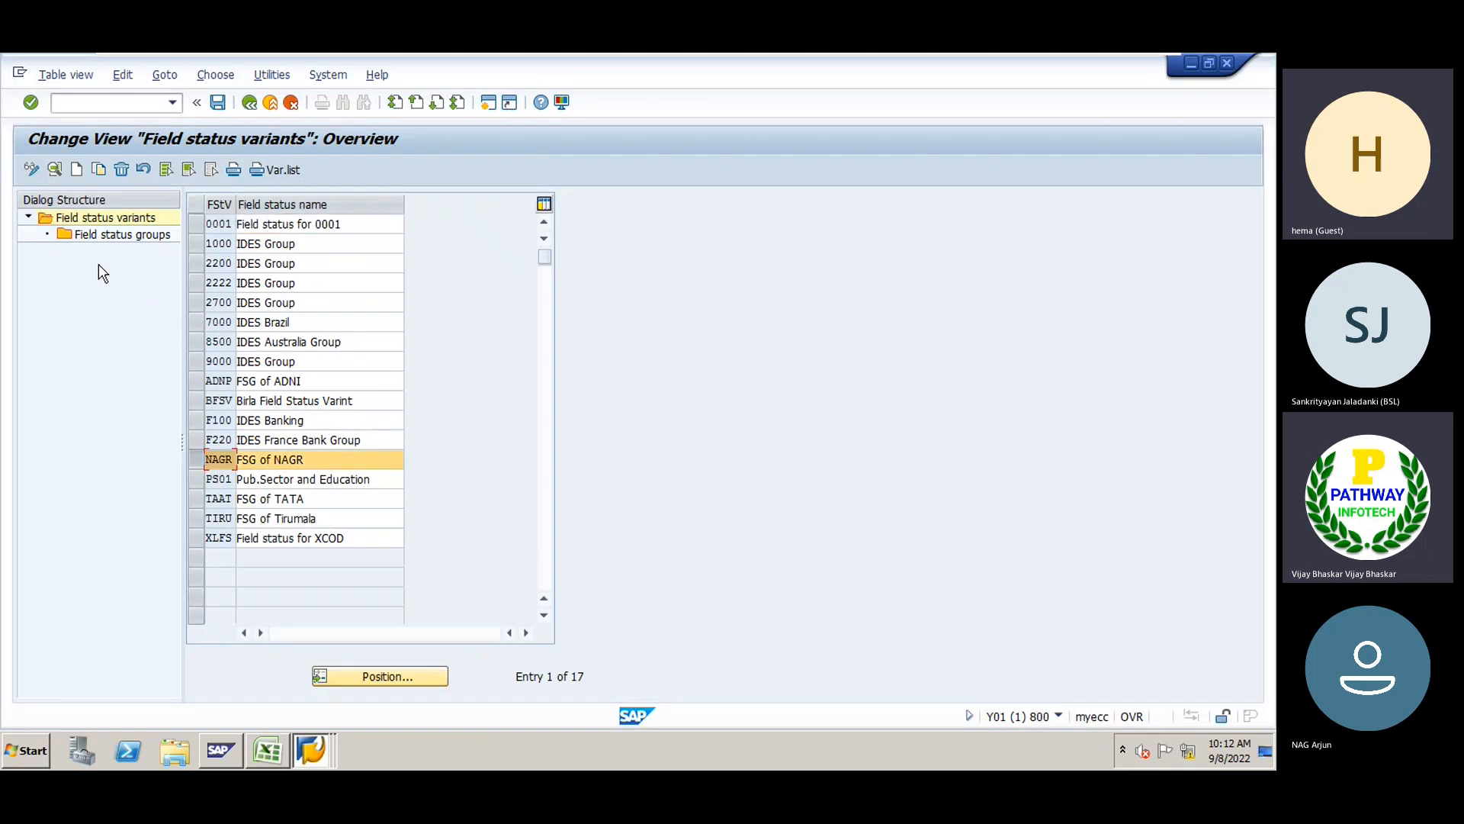
{"action": "left_click", "coordinate": [98, 239]}
{"action": "double_click", "coordinate": [100, 238]}
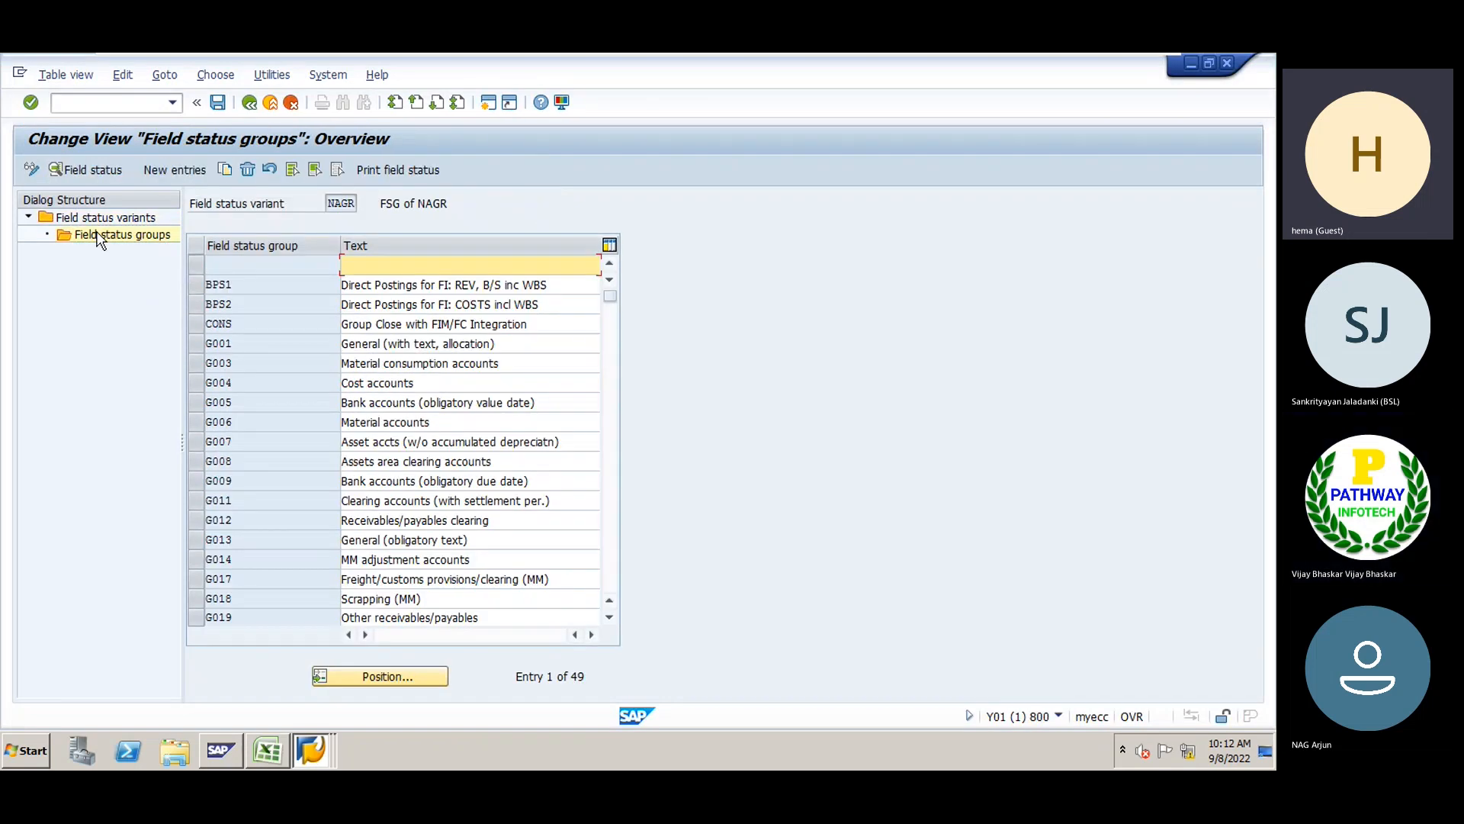
{"action": "double_click", "coordinate": [252, 349]}
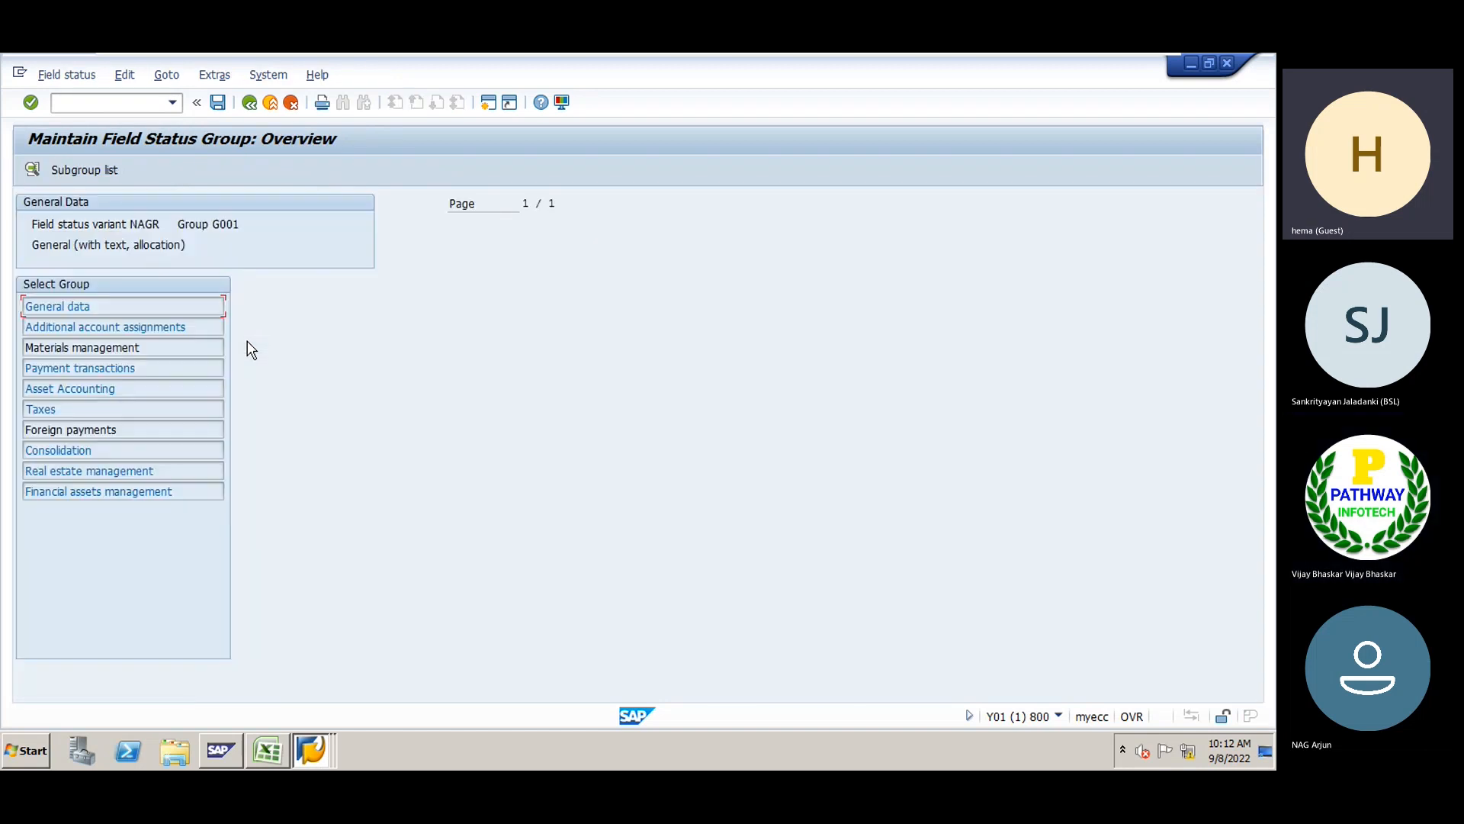
{"action": "left_click", "coordinate": [74, 307]}
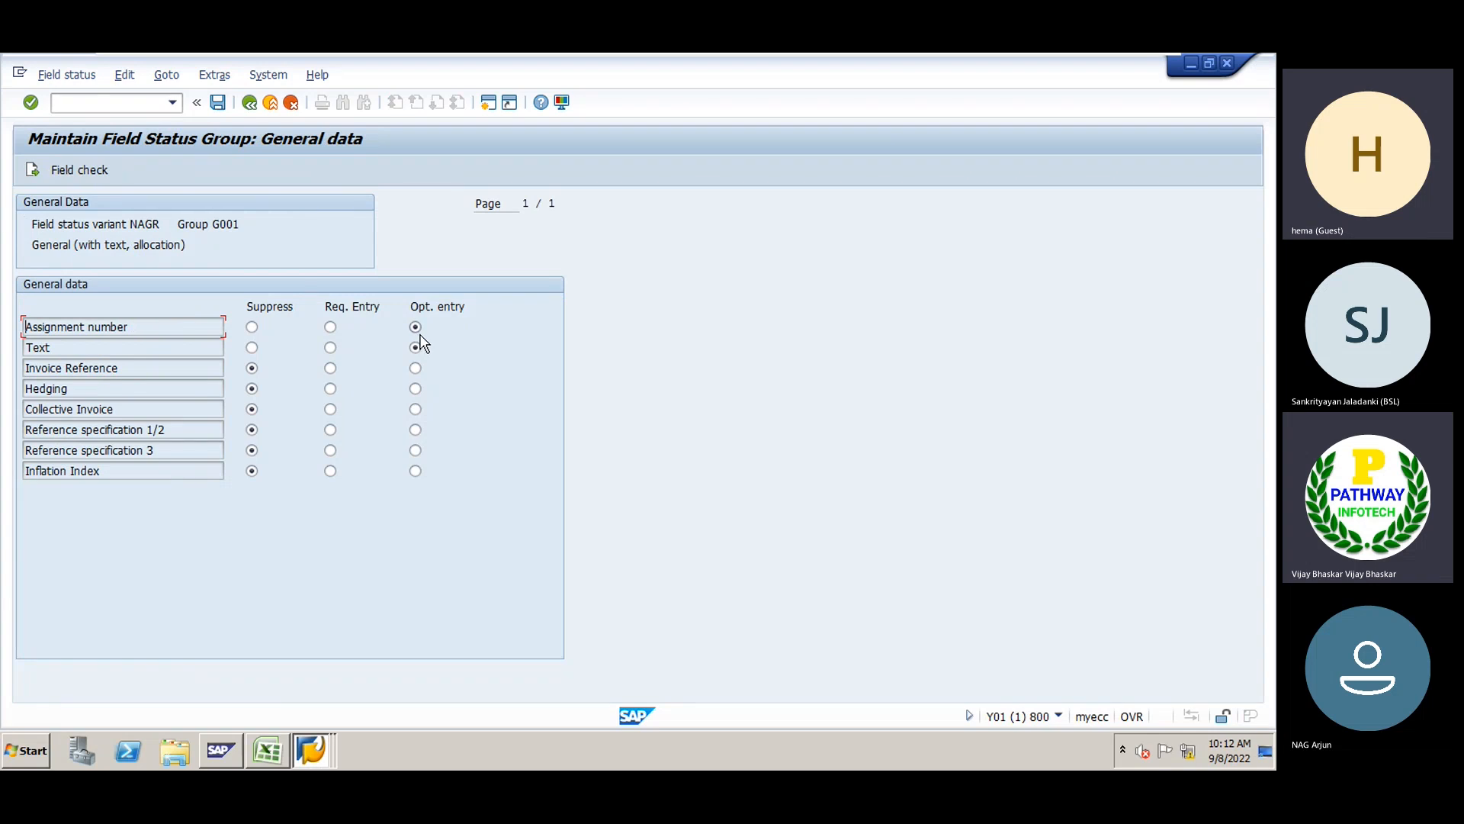
Compare the Company Code, Currency, Reference and Doc.Header Text fields of the G/L posting with the suppress, required and optional settings of G001
{"action": "key", "text": "alt+Tab"}
{"action": "key", "text": "alt+Tab"}
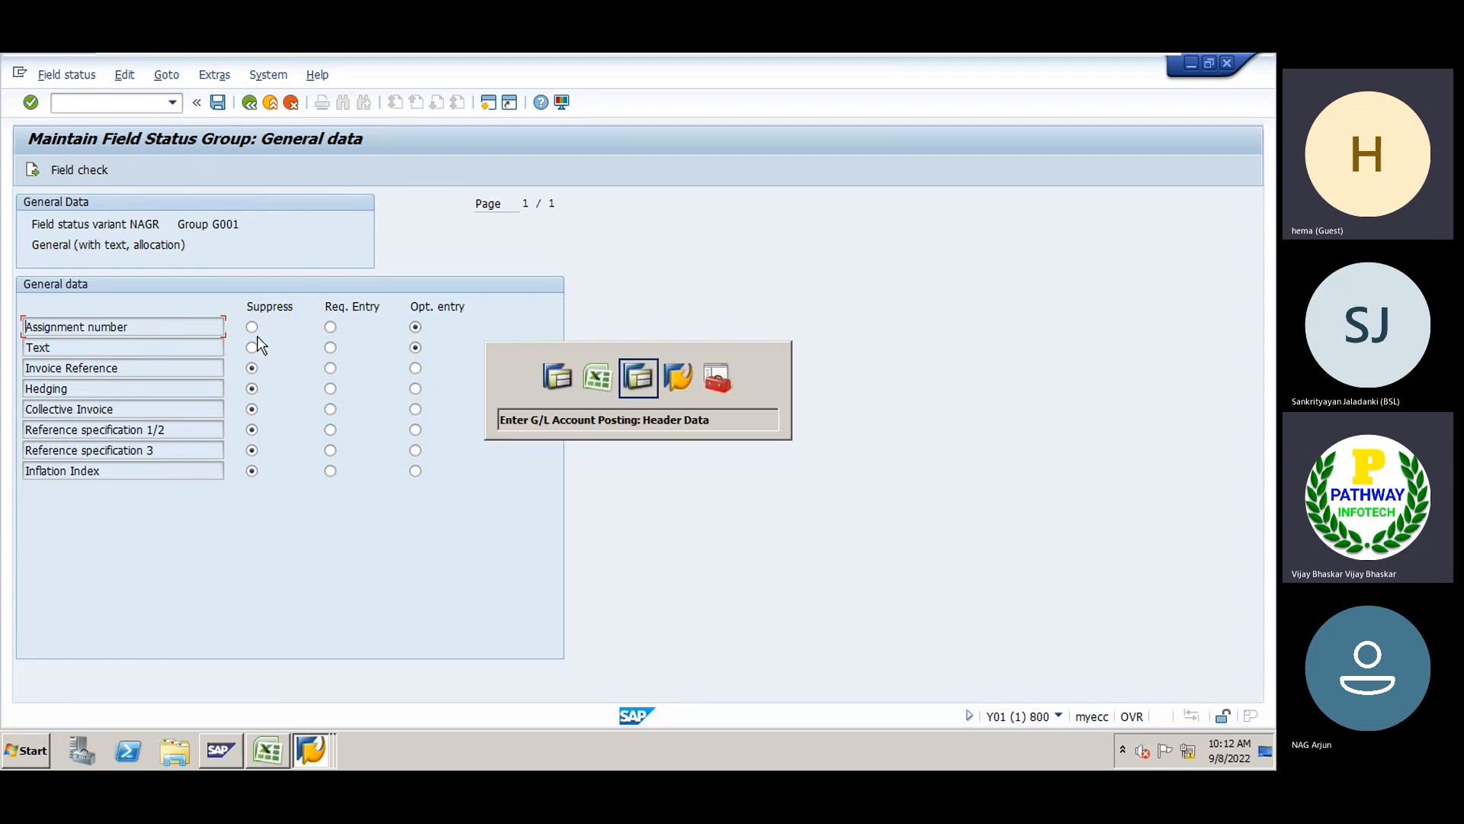
{"action": "key", "text": "alt+Tab"}
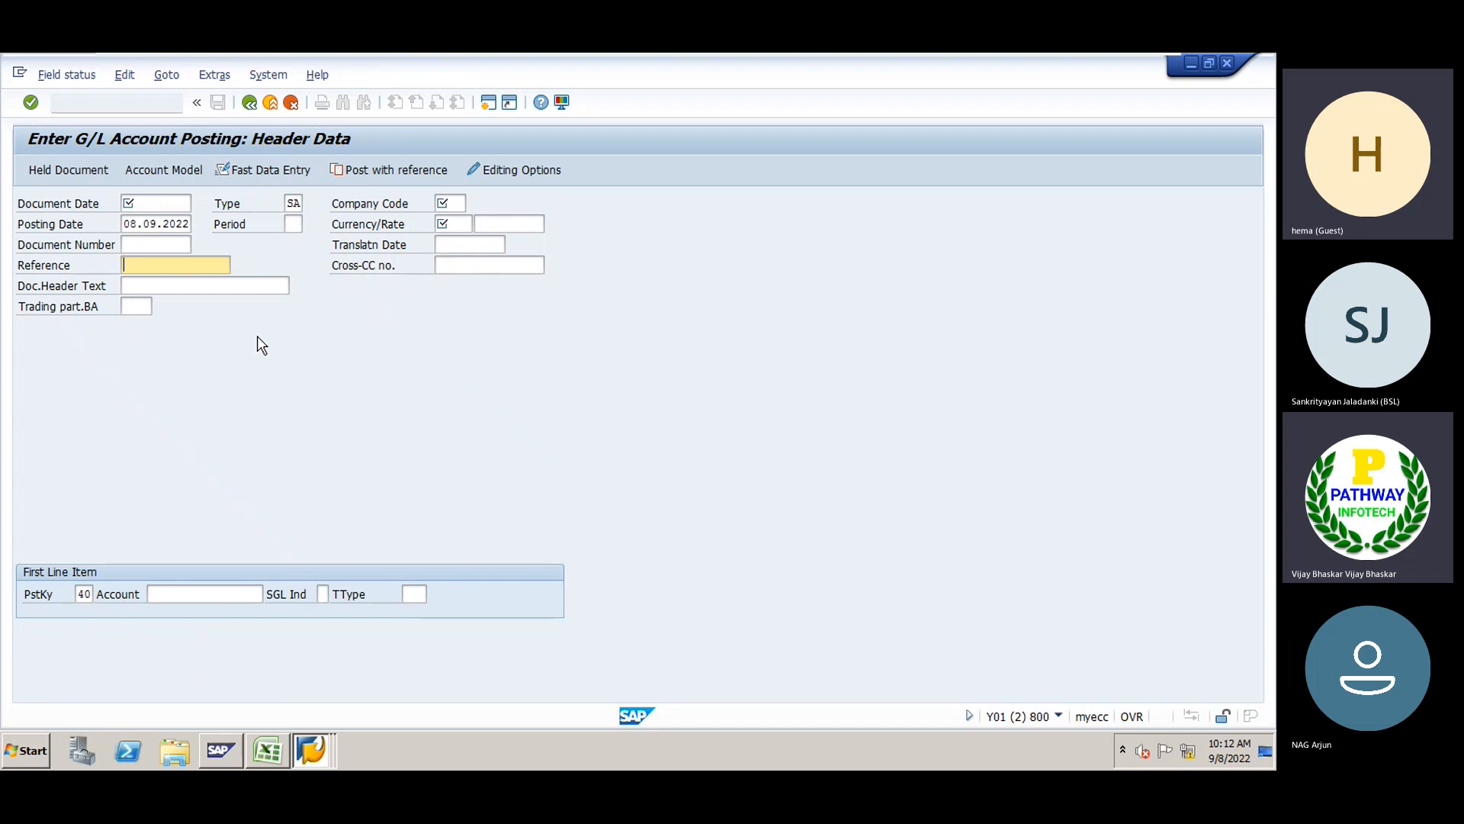
{"action": "key", "text": "alt+Tab"}
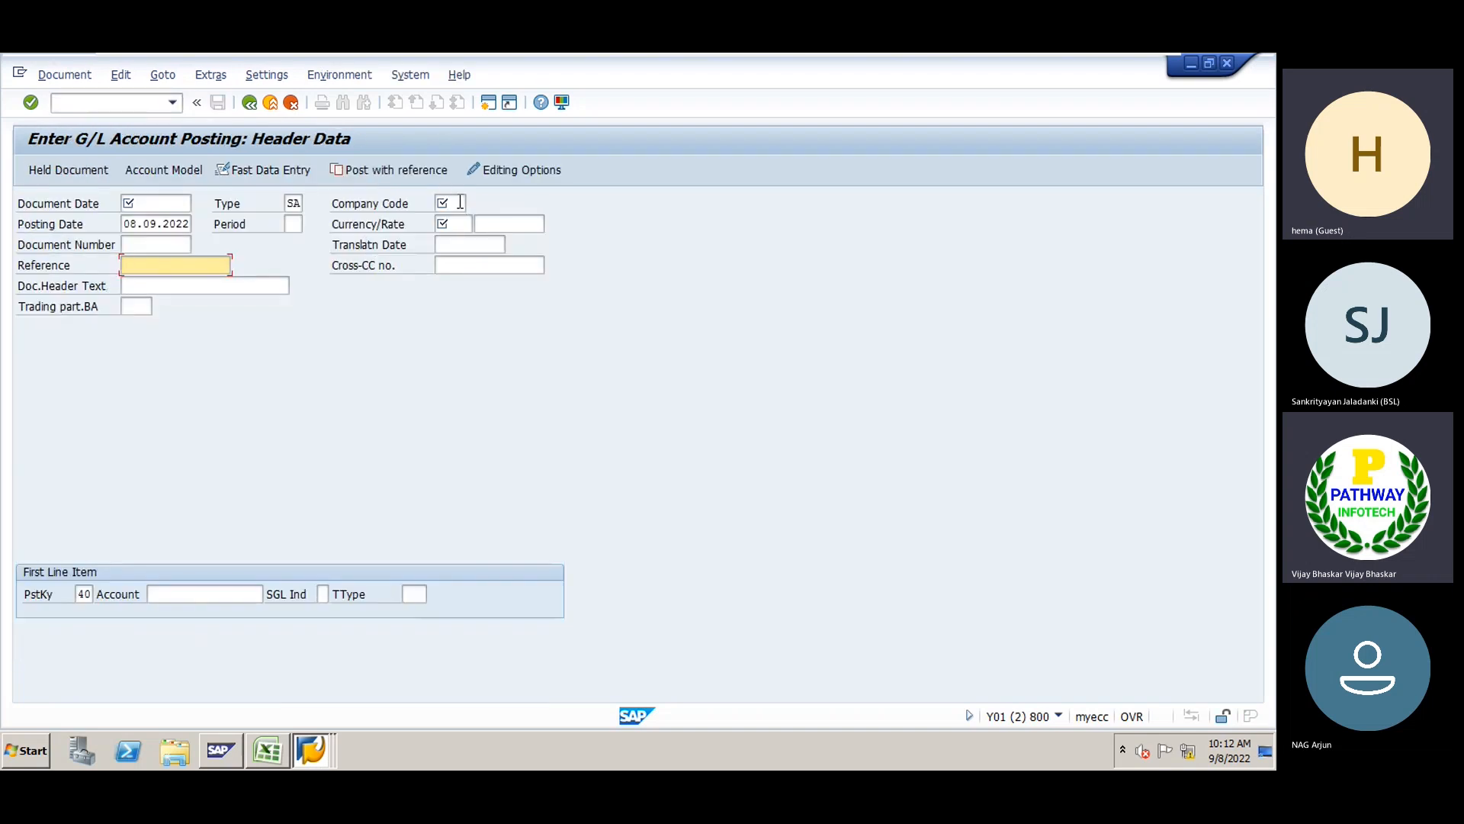
{"action": "left_click", "coordinate": [460, 203]}
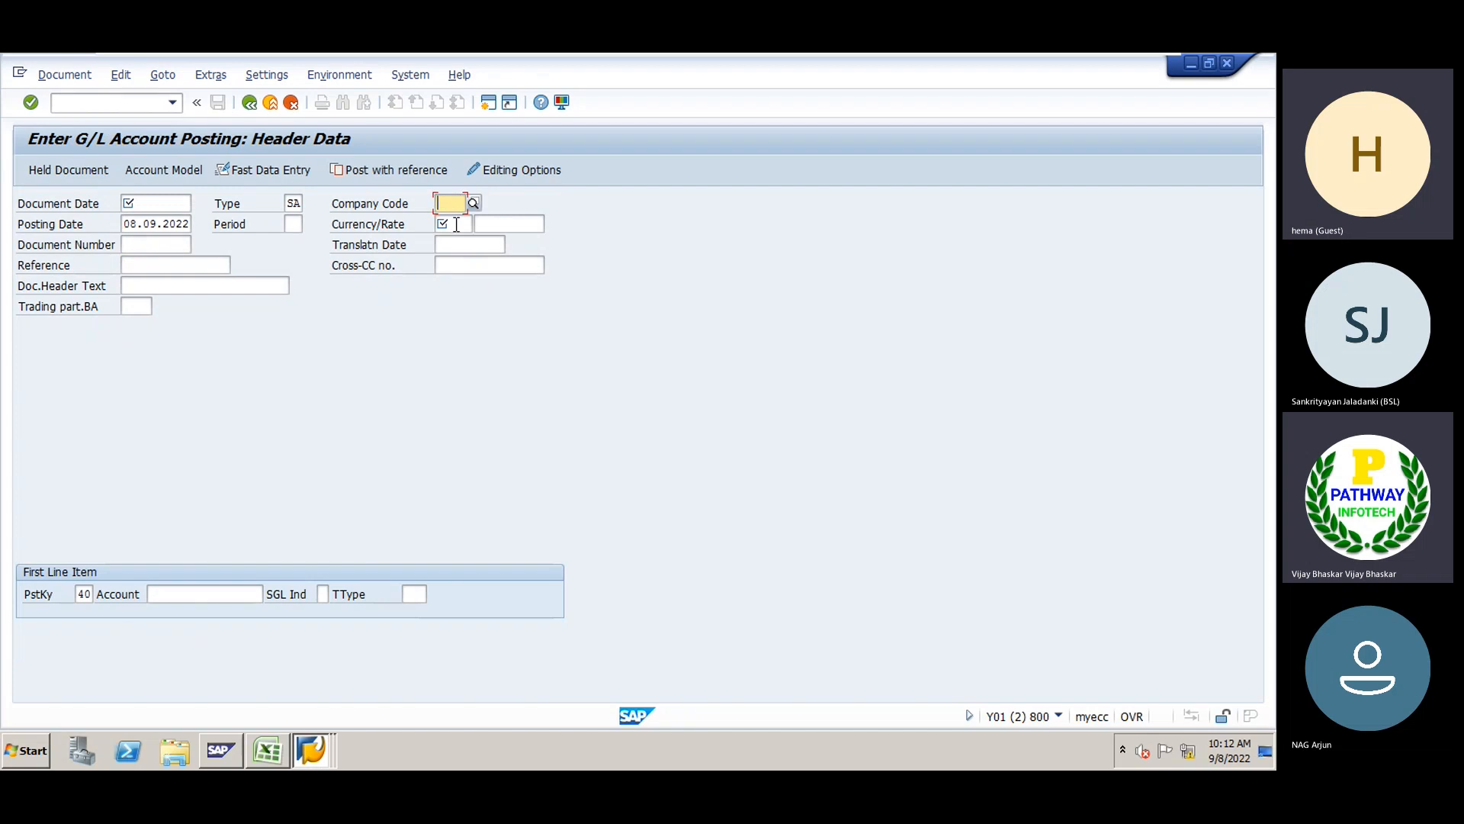
{"action": "left_click", "coordinate": [456, 225]}
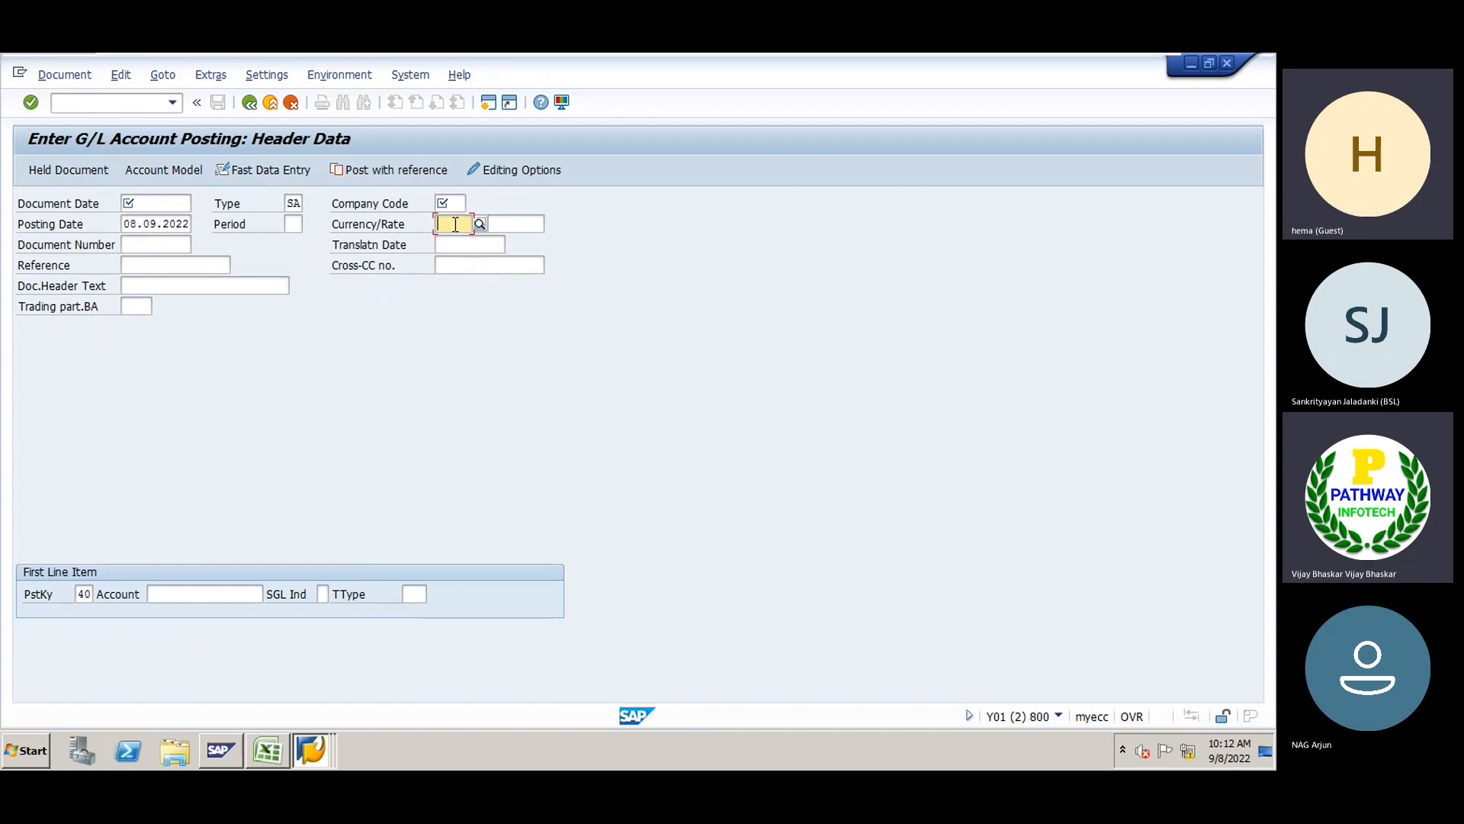
{"action": "key", "text": "alt+Tab"}
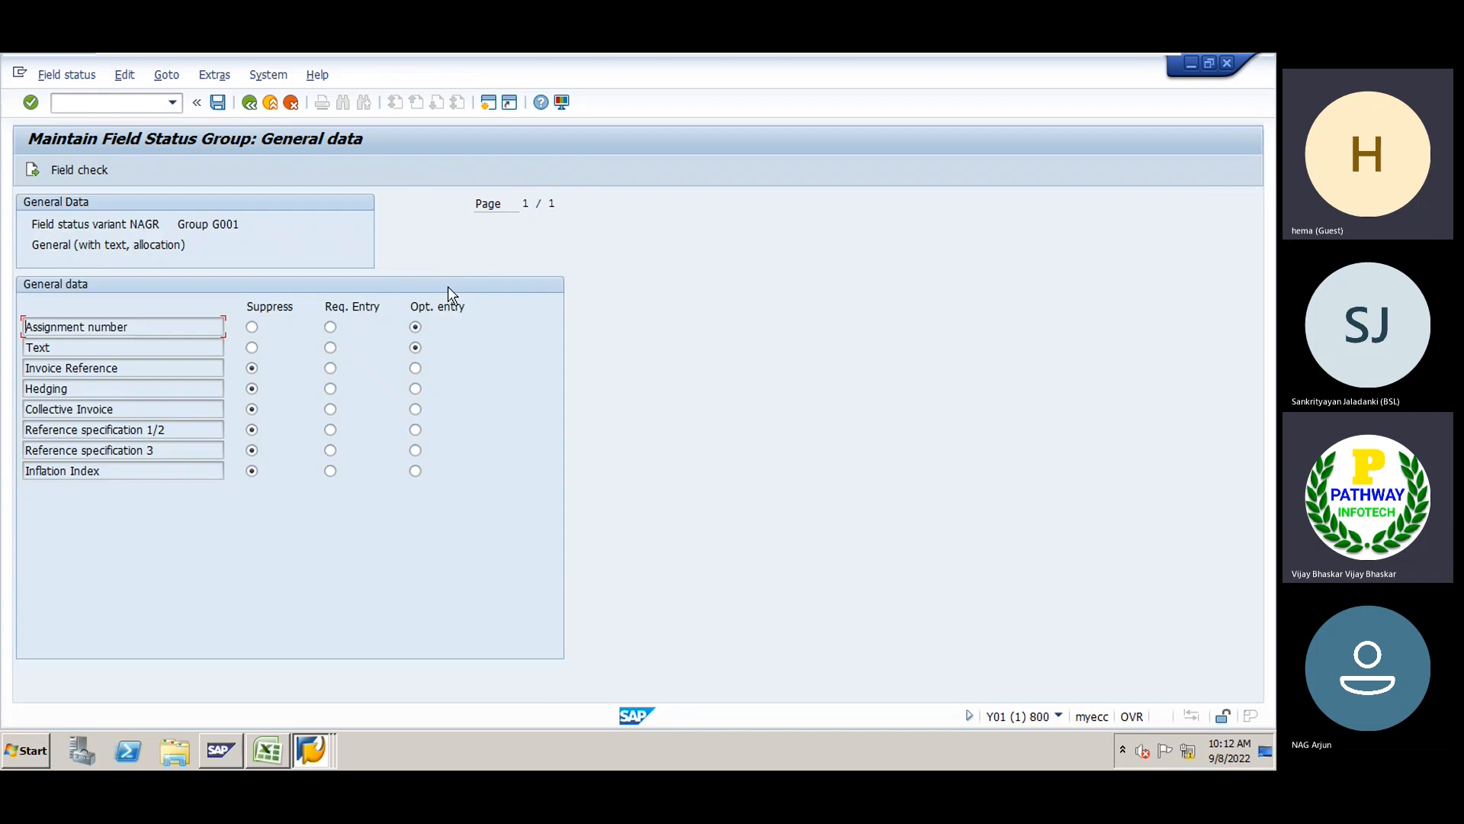
{"action": "key", "text": "alt+Tab"}
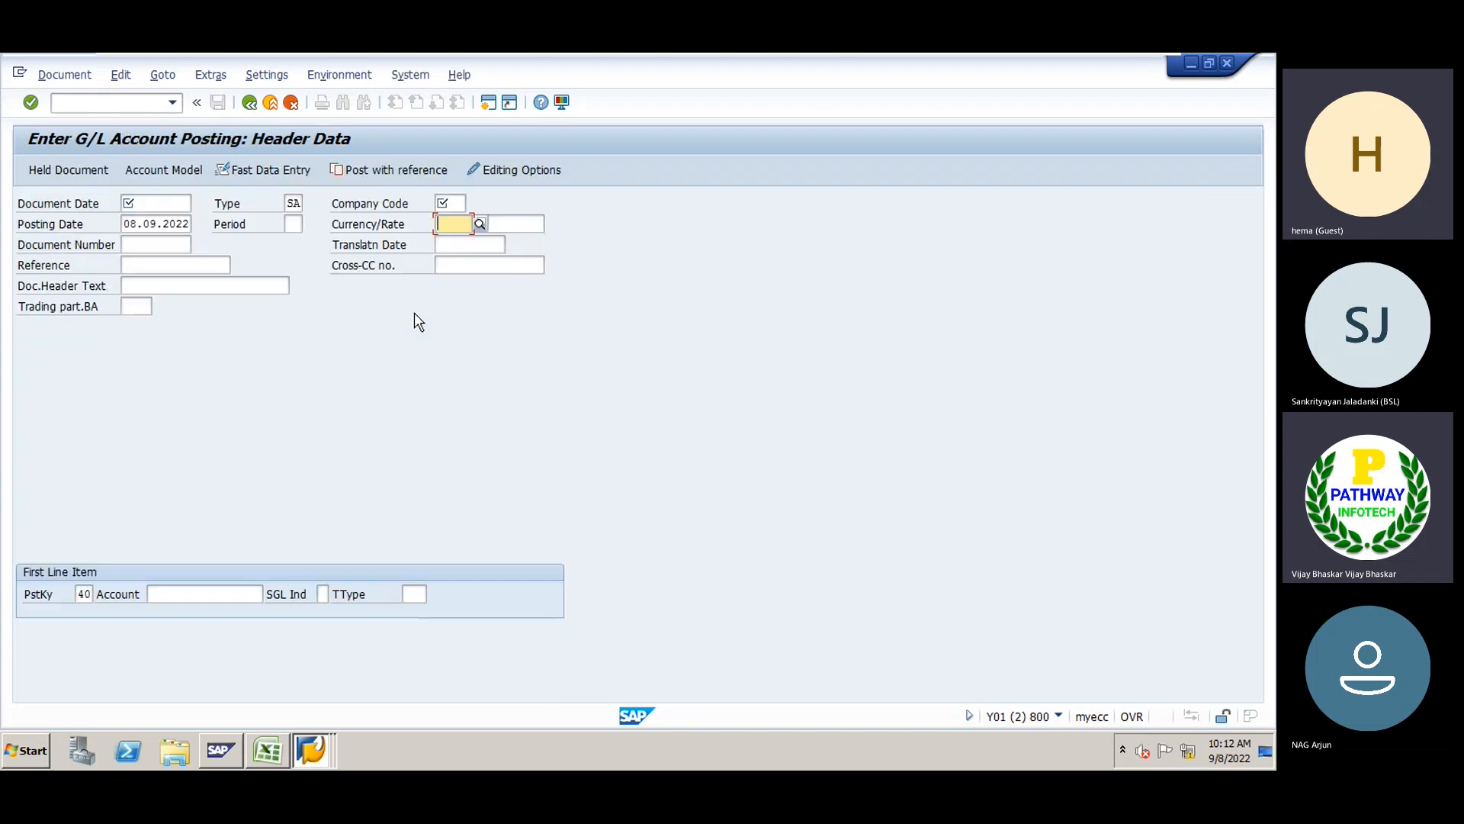
{"action": "left_click", "coordinate": [177, 266]}
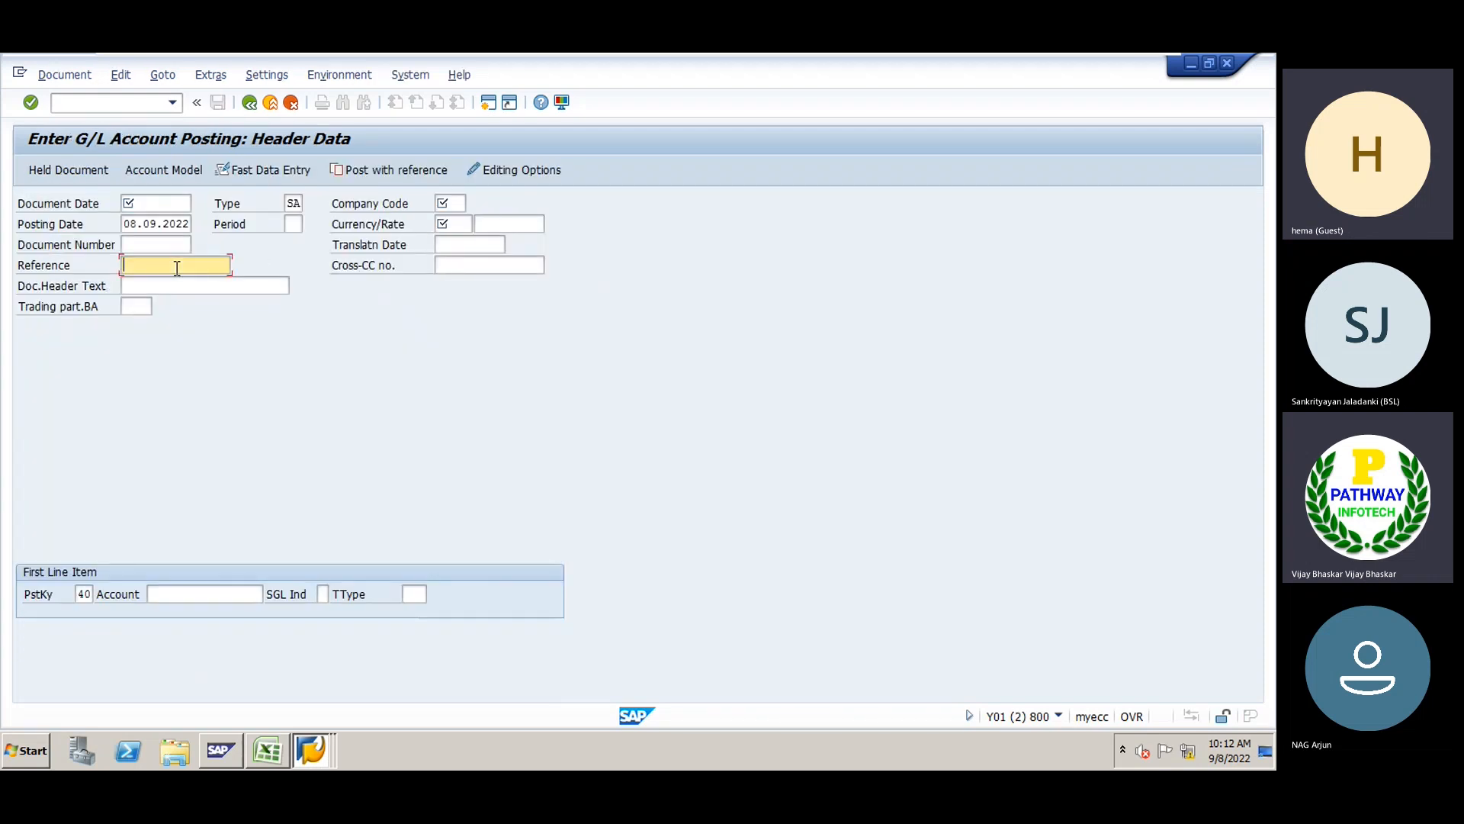
{"action": "left_click", "coordinate": [170, 287]}
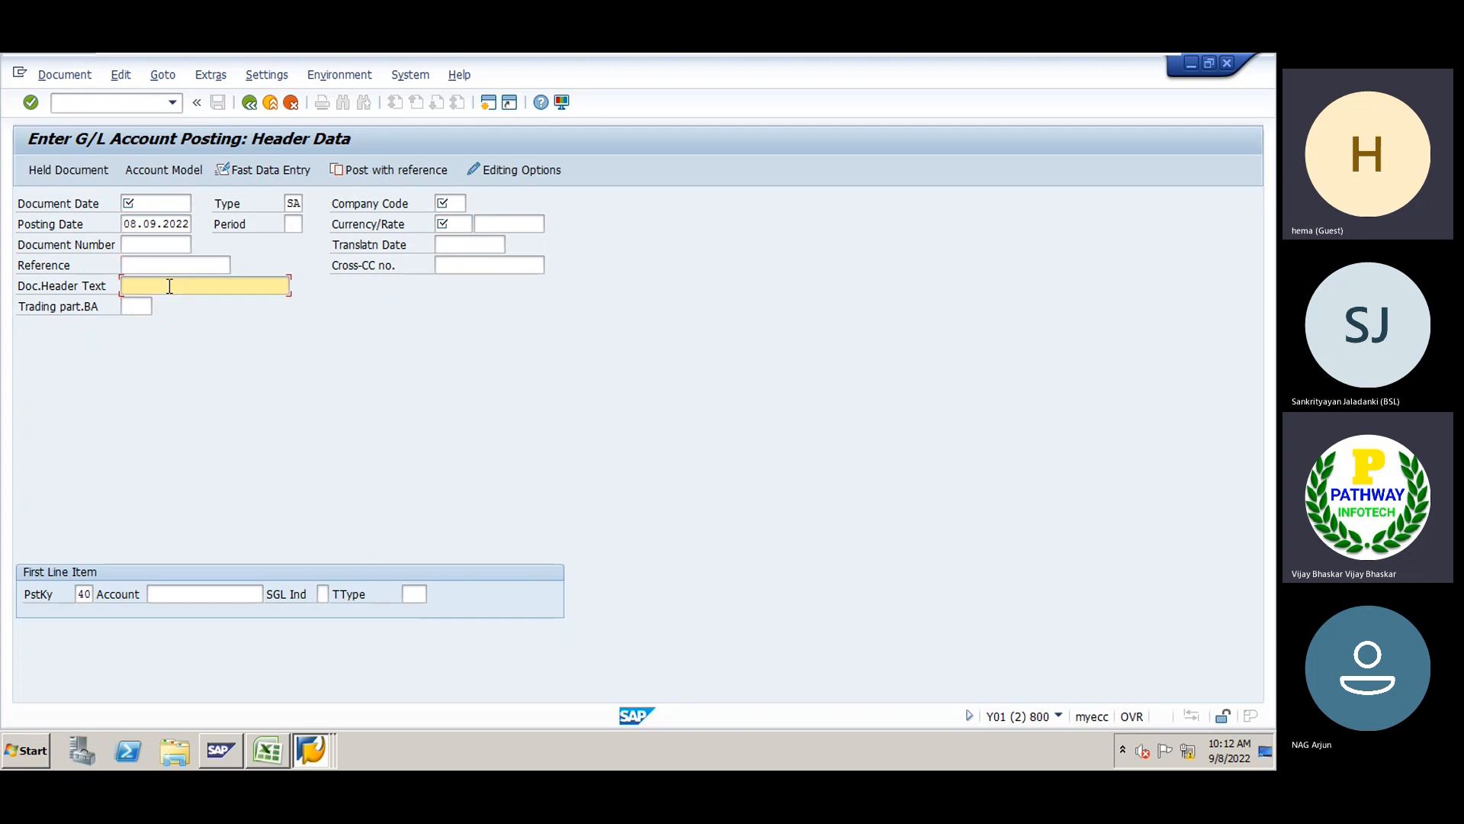
{"action": "key", "text": "alt+Tab"}
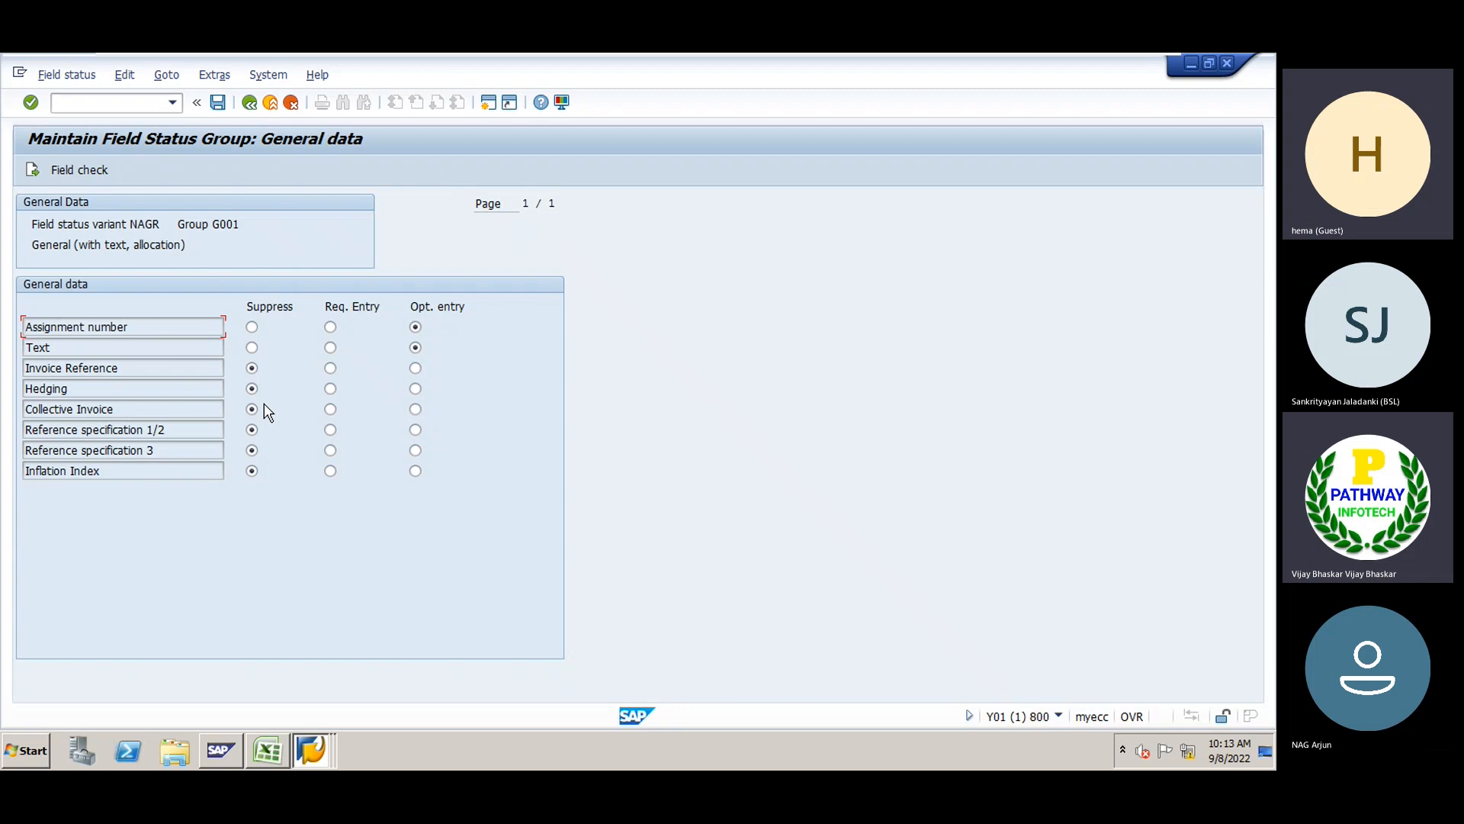
In the G/L account posting, enter SB as the document header text and go to the first line item's Account field
{"action": "key", "text": "alt+Tab"}
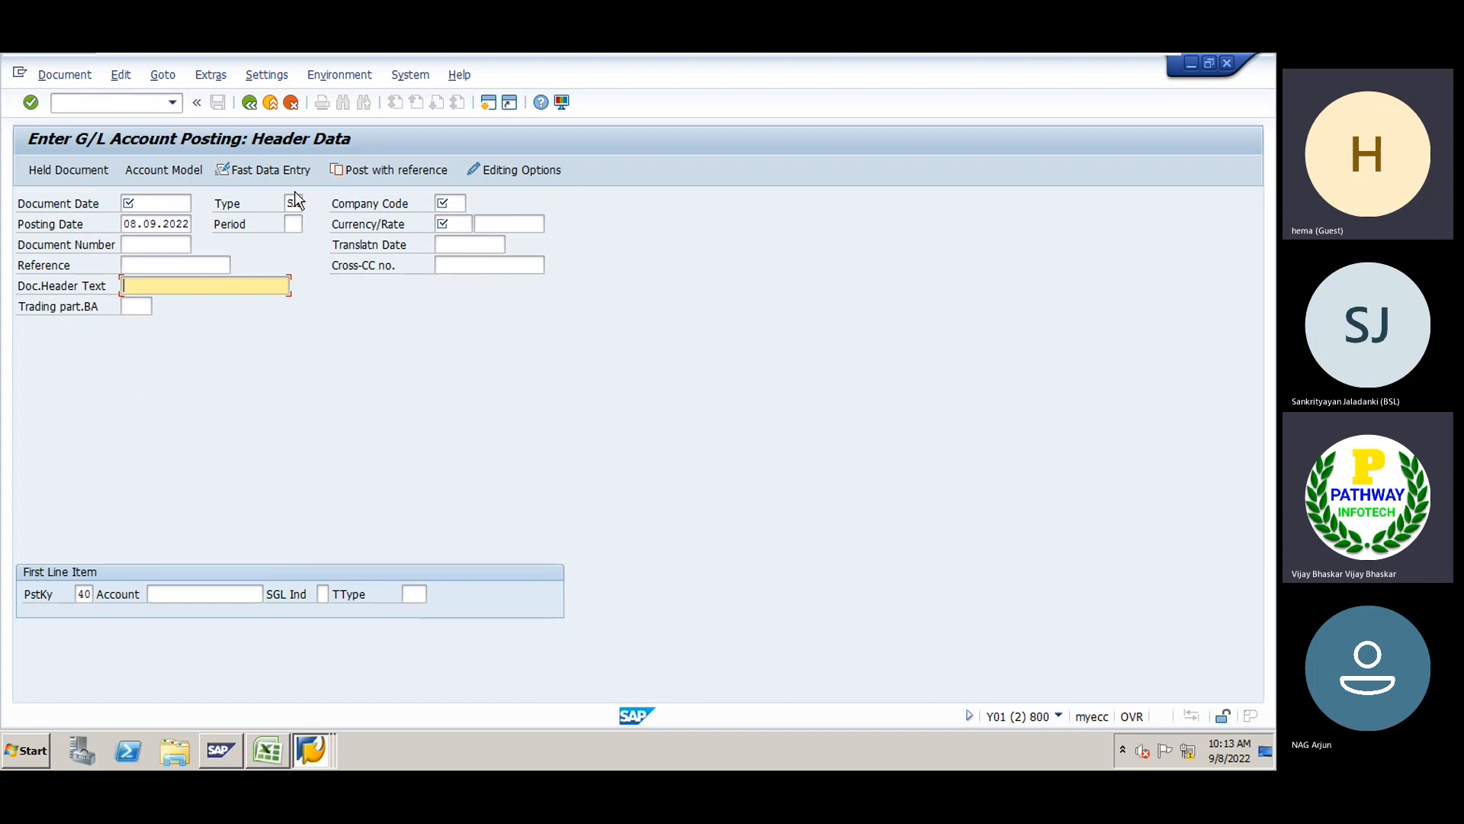
{"action": "type", "text": "SB"}
{"action": "key", "text": "Return"}
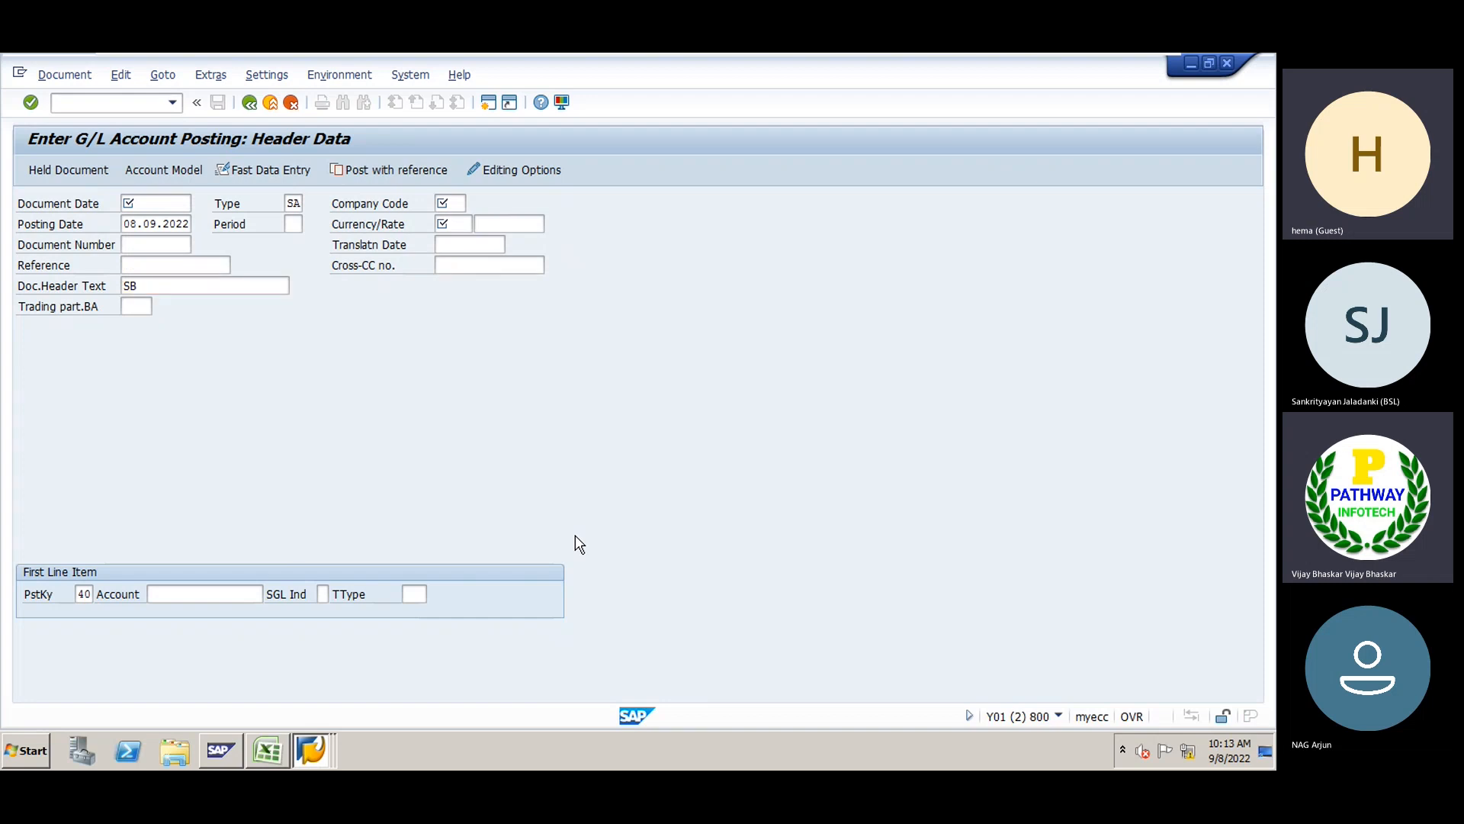
{"action": "key", "text": "F3"}
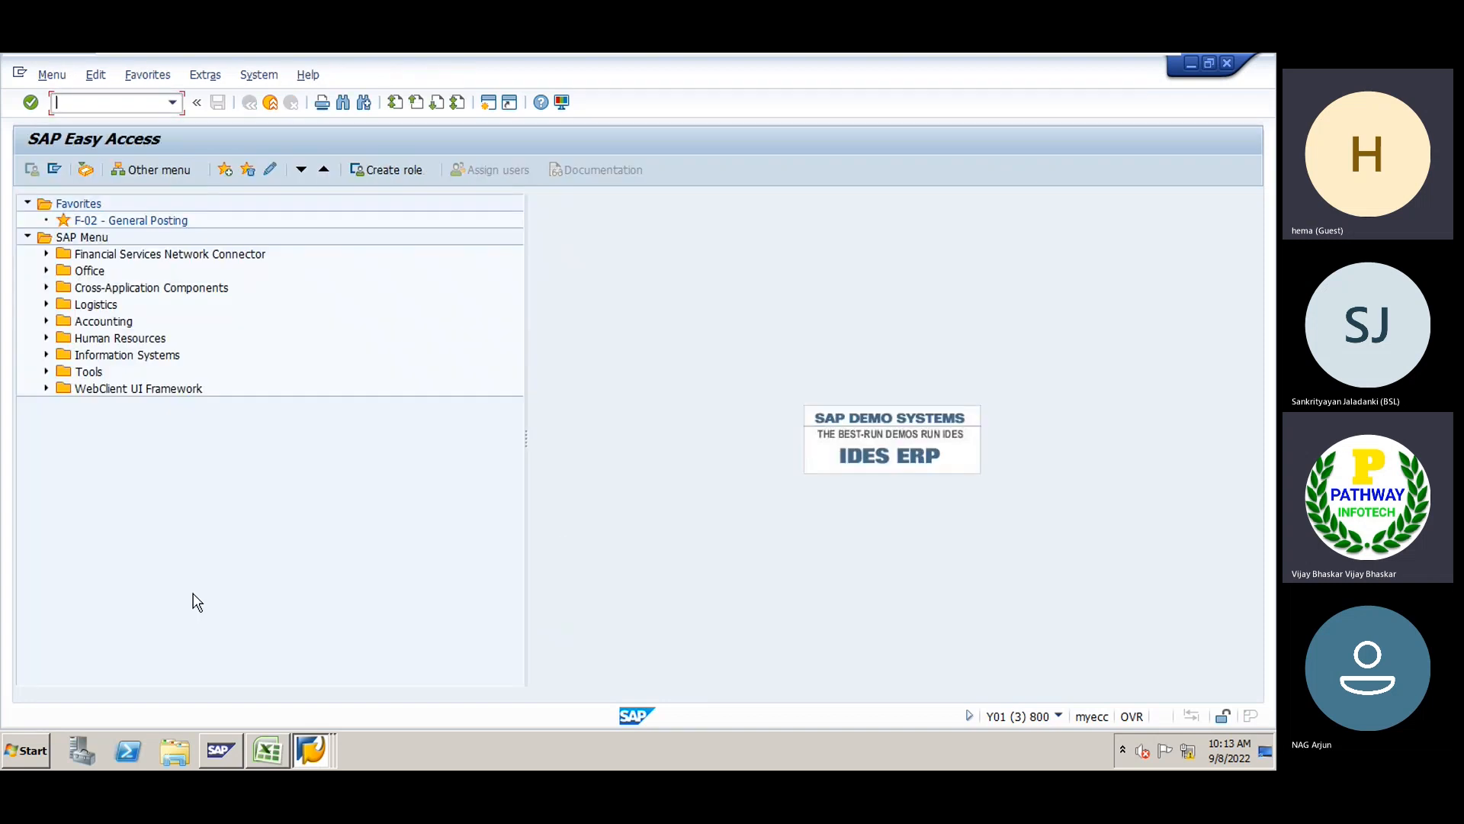
{"action": "left_click", "coordinate": [193, 595]}
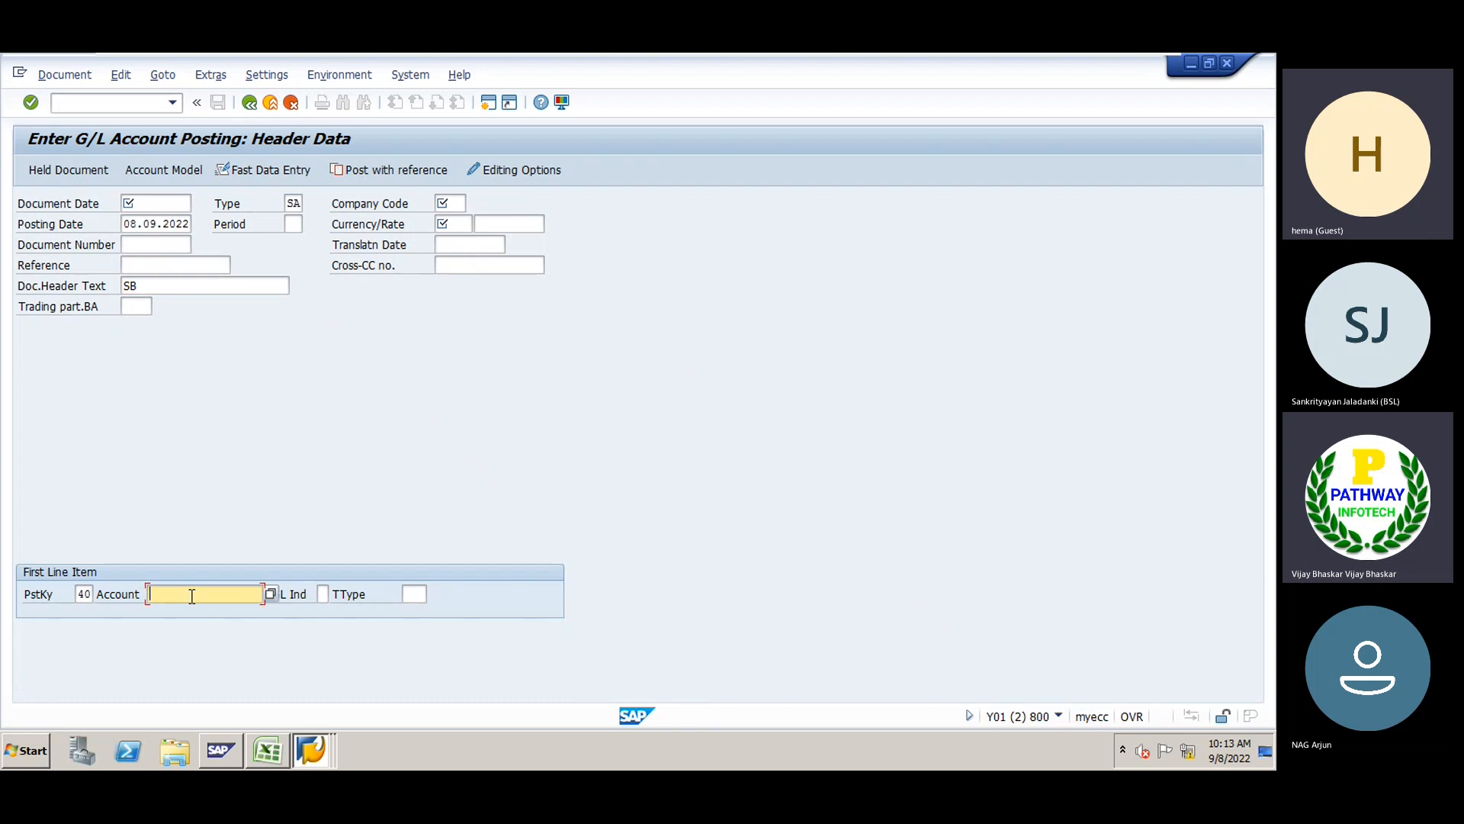
Go back from the G001 general data to the field status groups overview of variant NAGR
{"action": "key", "text": "alt+Tab"}
{"action": "key", "text": "alt+Tab"}
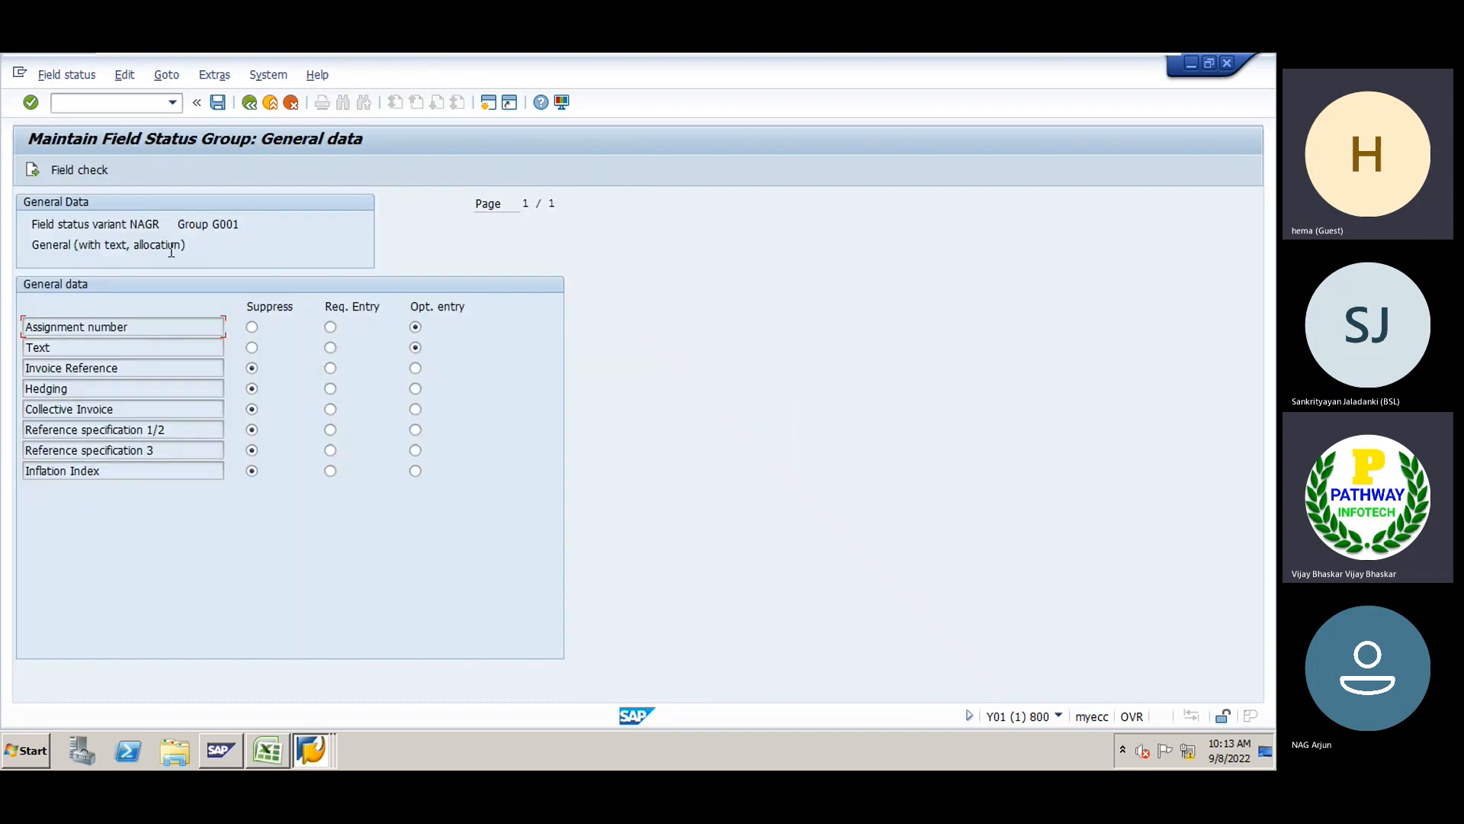
{"action": "left_click", "coordinate": [250, 102]}
{"action": "left_click", "coordinate": [250, 102]}
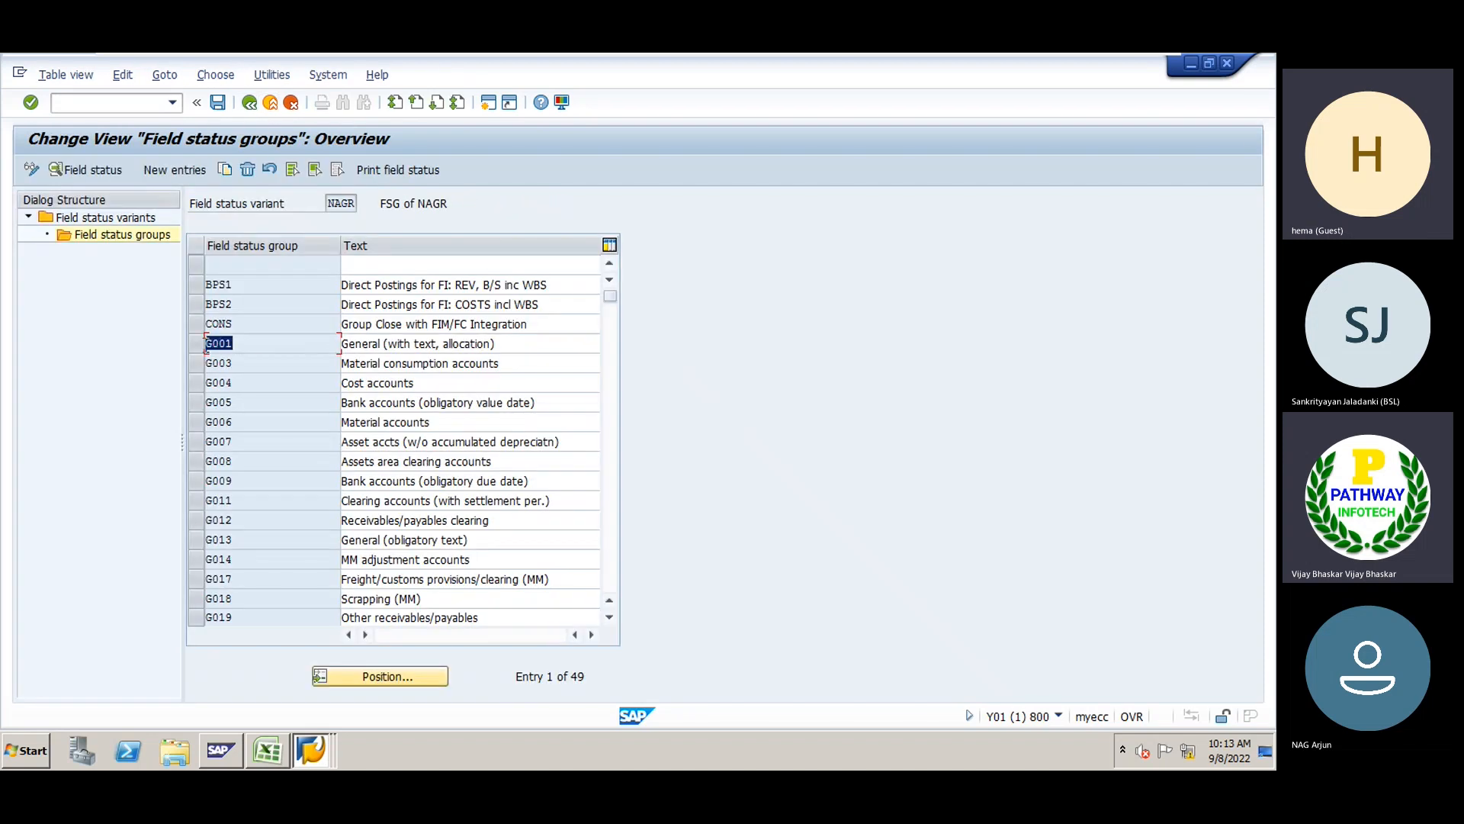
In the free SAP session, run transaction FS00, display the Rent Account in company code NAGC and view its field status group
{"action": "key", "text": "alt+Tab"}
{"action": "key", "text": "alt+Tab"}
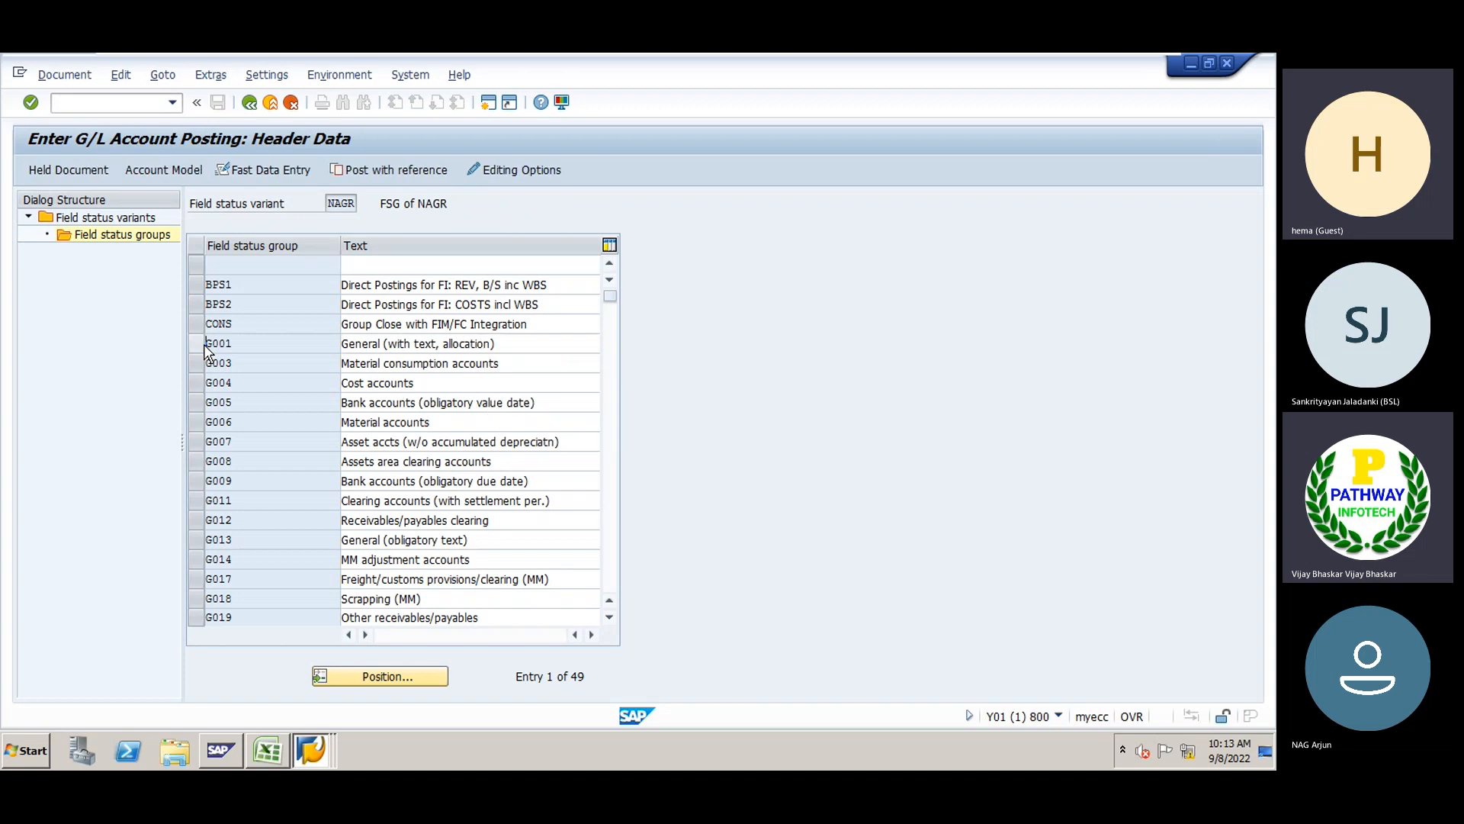
{"action": "key", "text": "alt+Tab"}
{"action": "key", "text": "alt+Tab"}
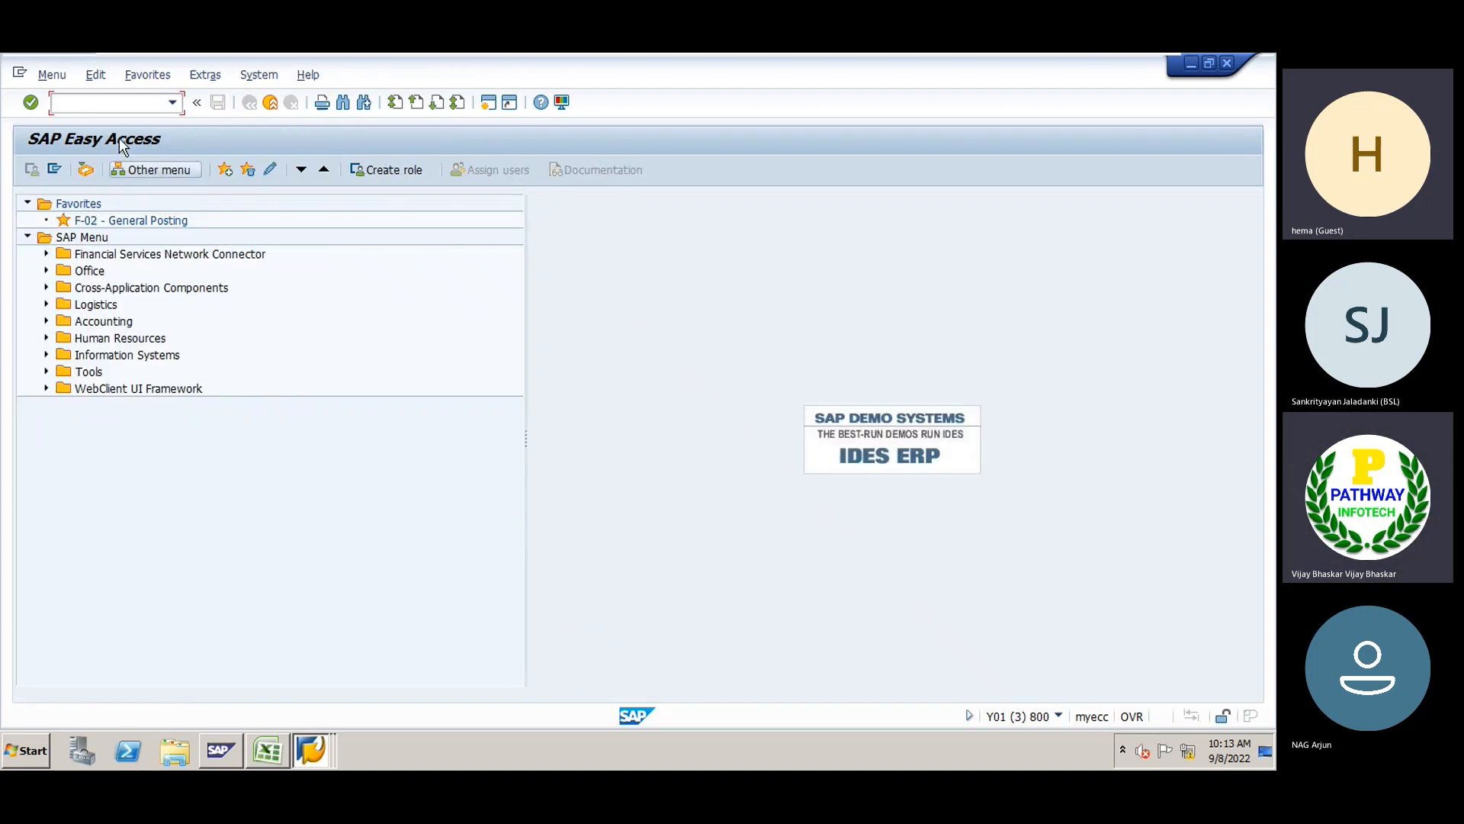
{"action": "type", "text": "fs00"}
{"action": "key", "text": "Return"}
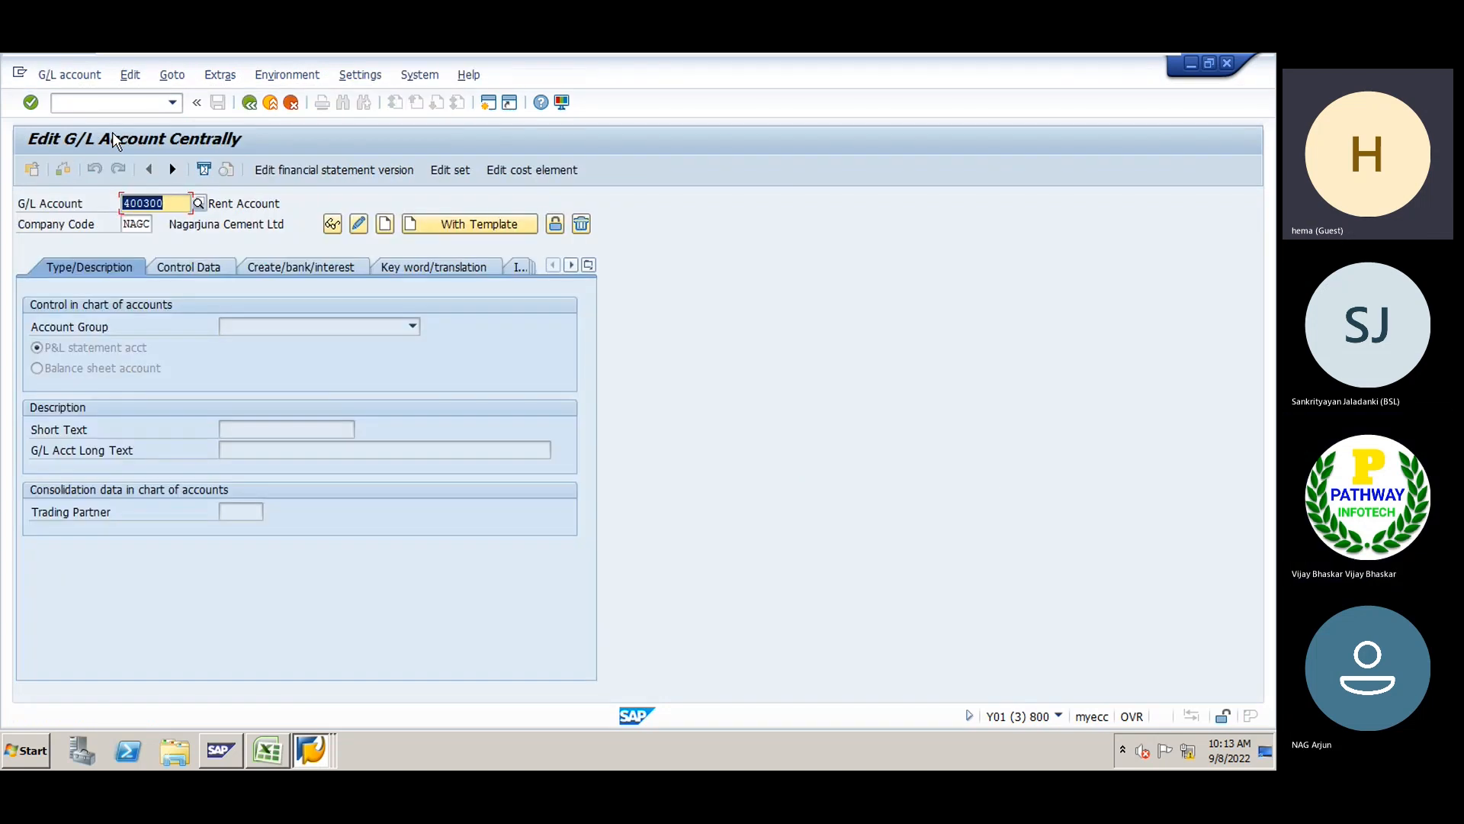
{"action": "key", "text": "Return"}
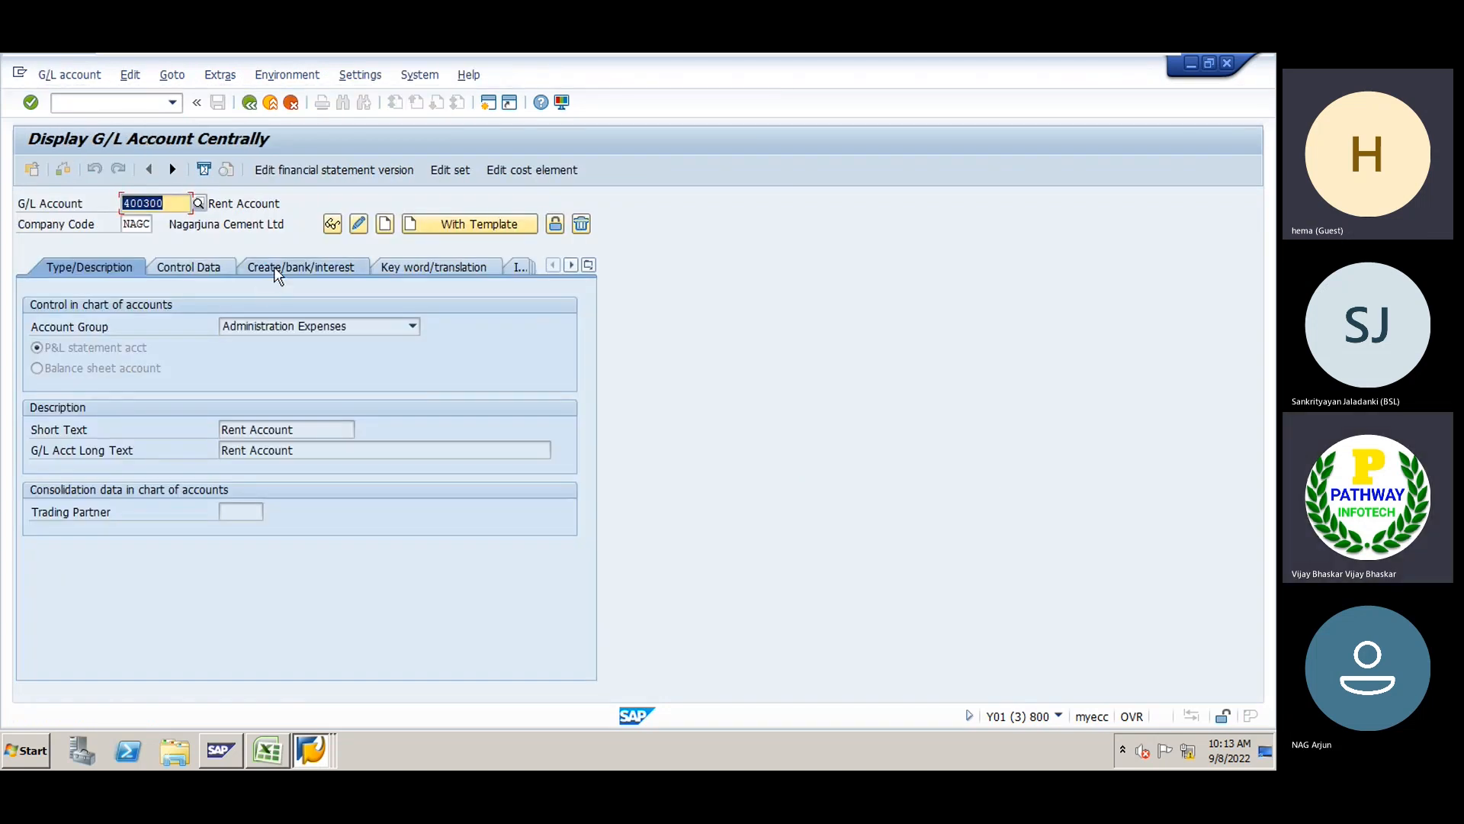
{"action": "left_click", "coordinate": [273, 267]}
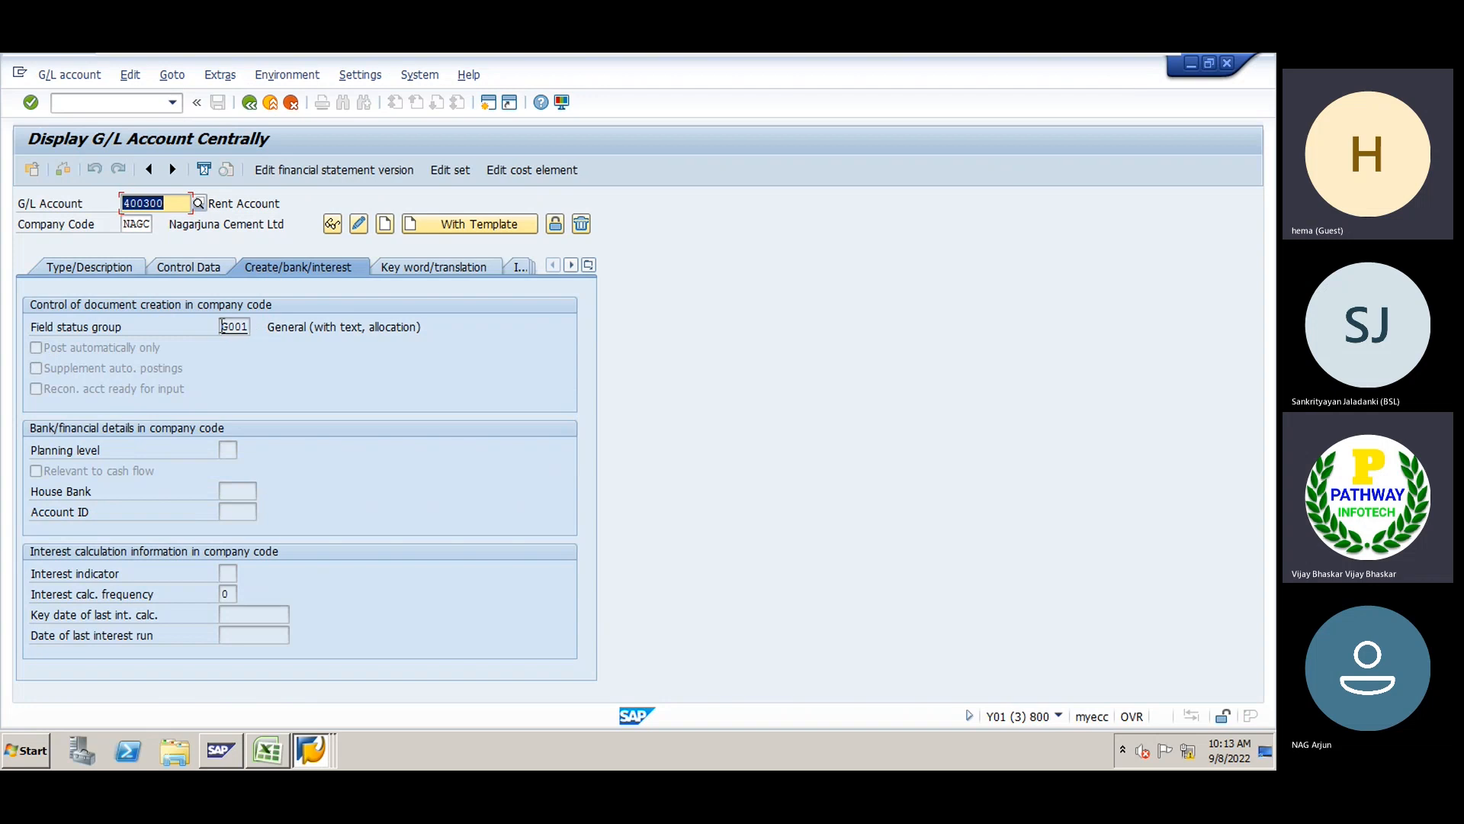
Examine the Rent Account's field status group, and return from variant NAGR's groups to the field status variants overview in the other session
{"action": "left_click_drag", "start_coordinate": [222, 327], "coordinate": [249, 326]}
{"action": "left_click", "coordinate": [243, 326]}
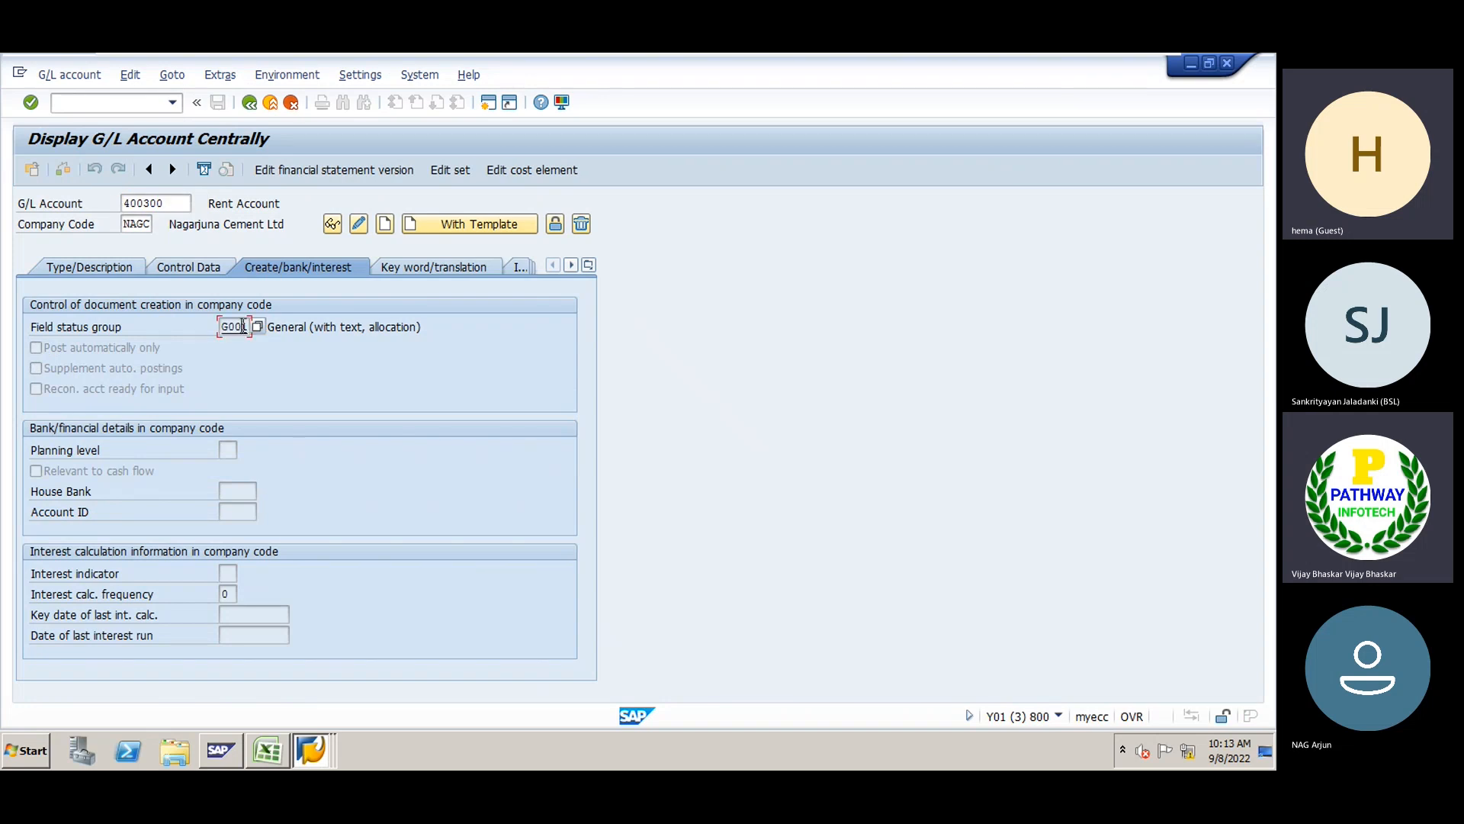
{"action": "key", "text": "alt+Tab"}
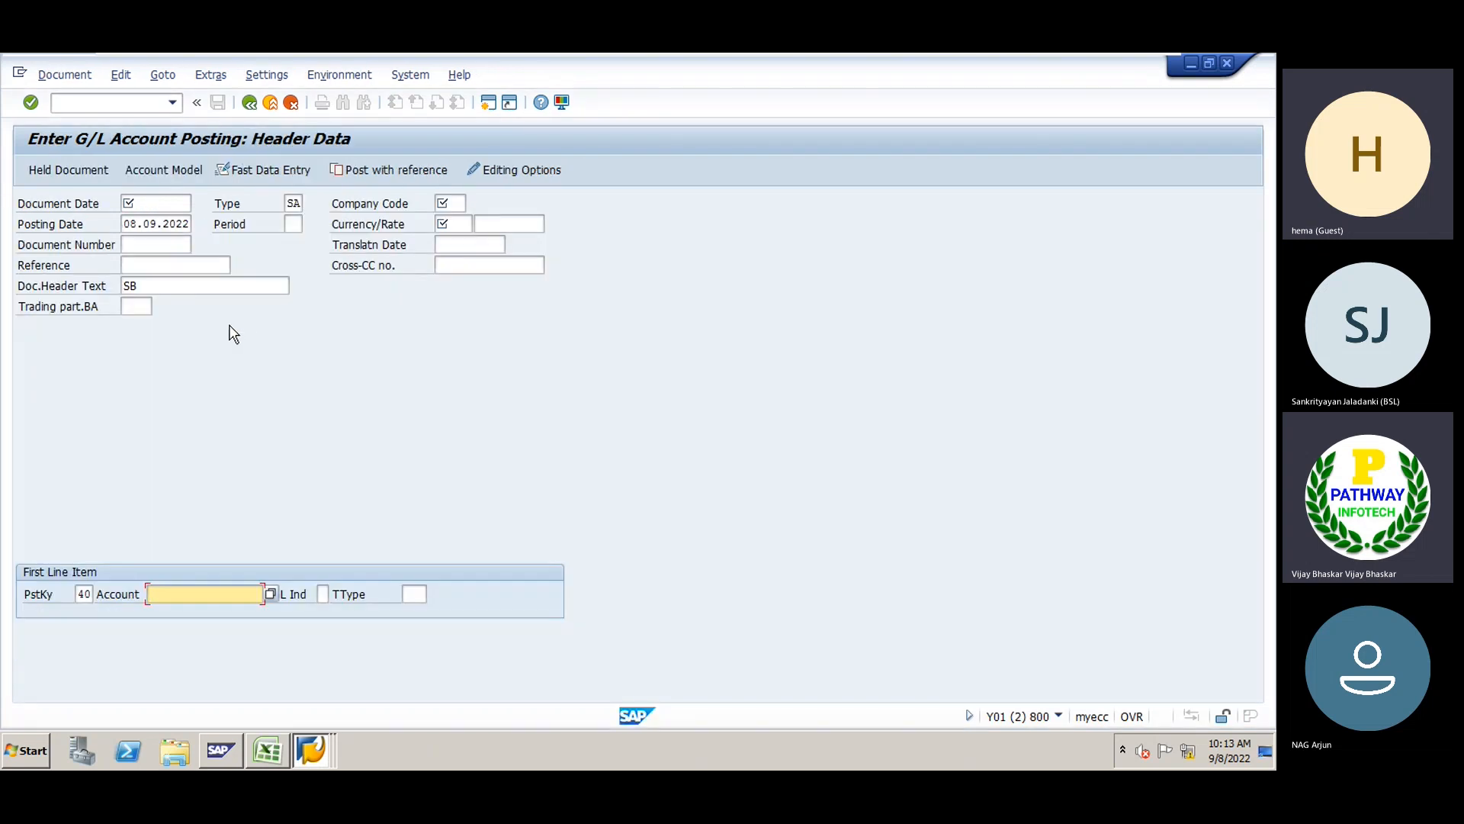
{"action": "key", "text": "alt+Tab"}
{"action": "key", "text": "alt+Tab"}
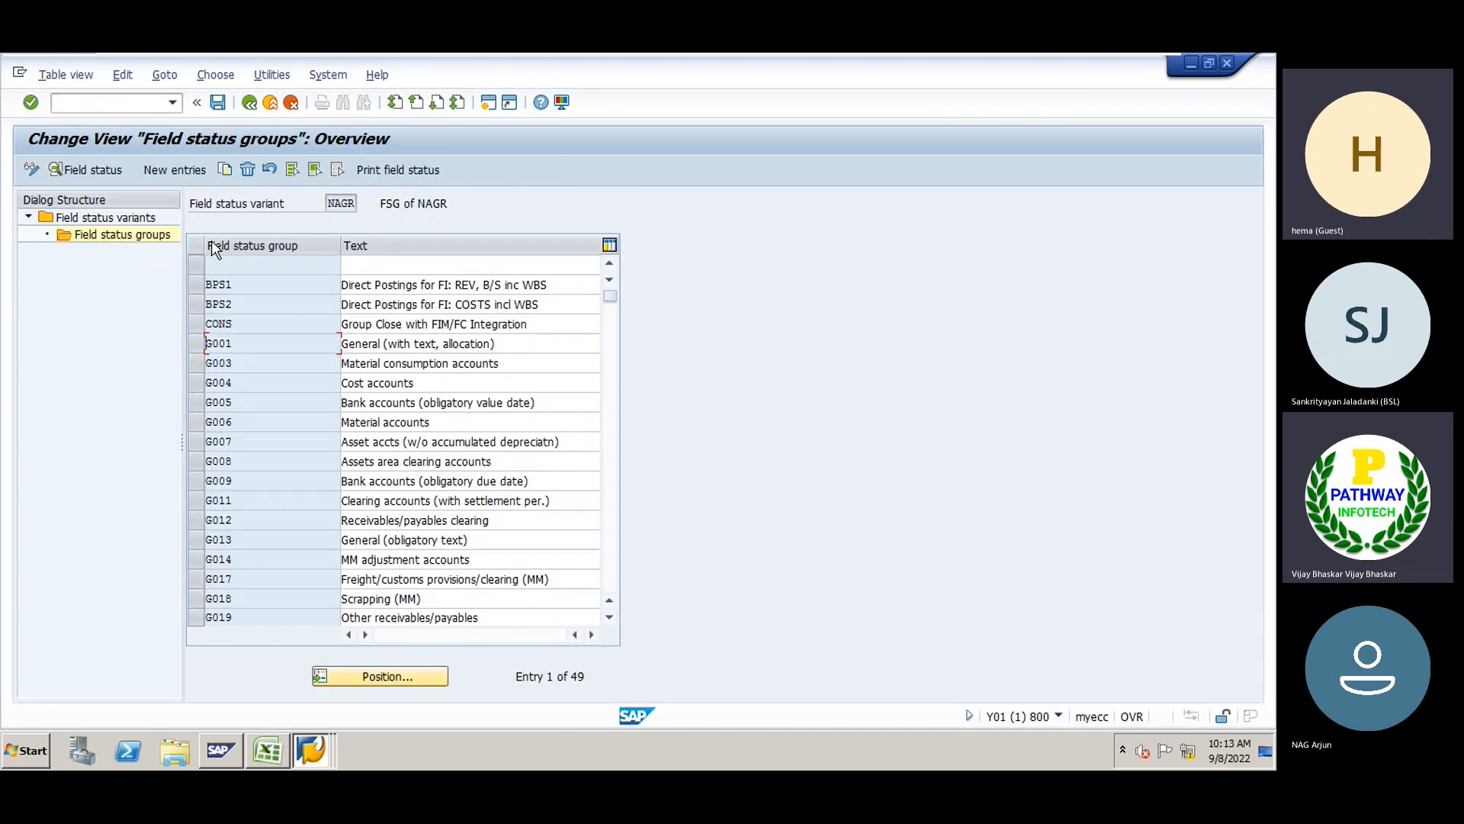
{"action": "left_click", "coordinate": [250, 103]}
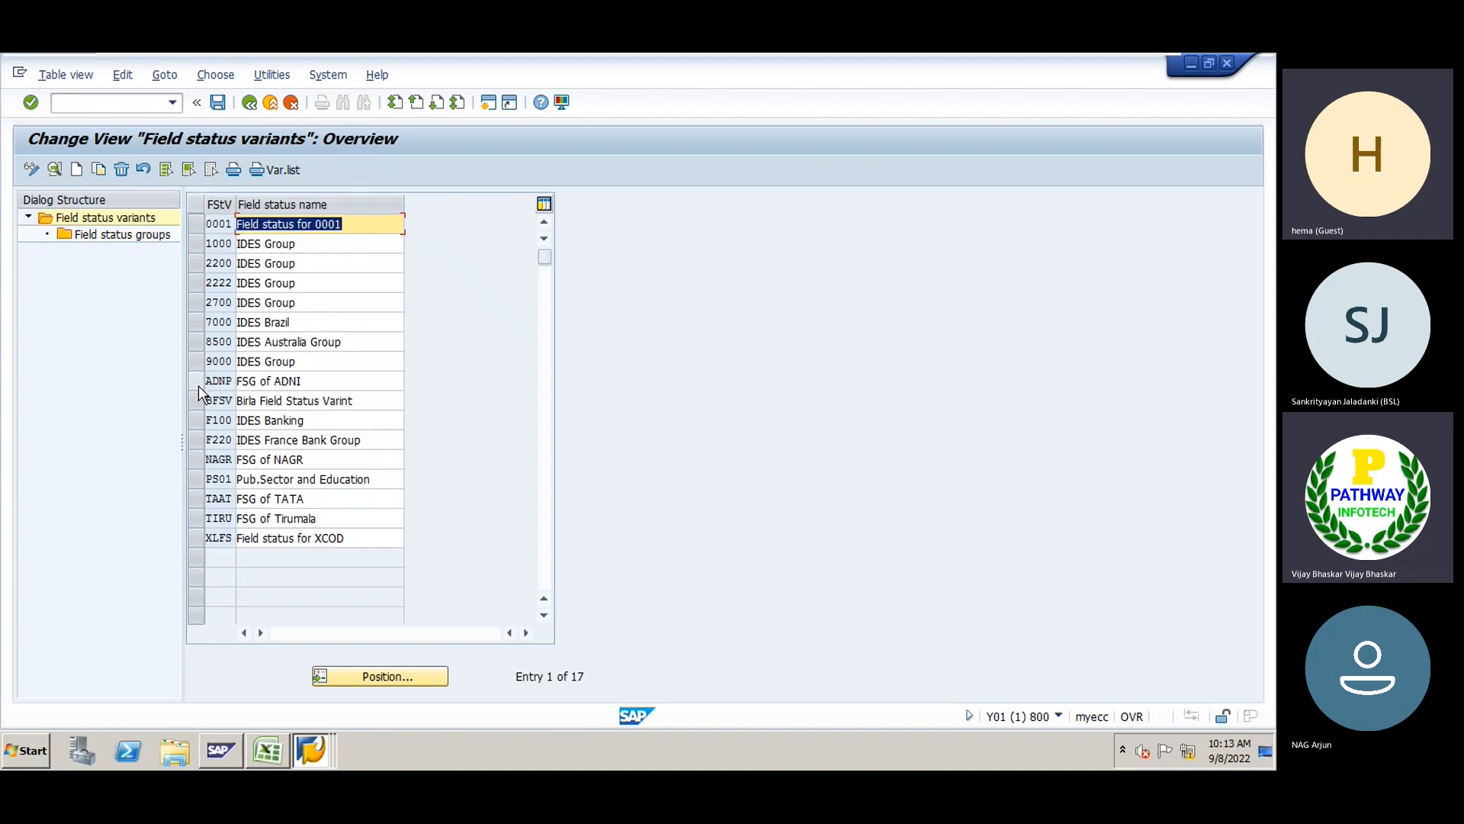
Copy field status variant TAAT to a new variant GE named FSG of GE
{"action": "left_click", "coordinate": [195, 500]}
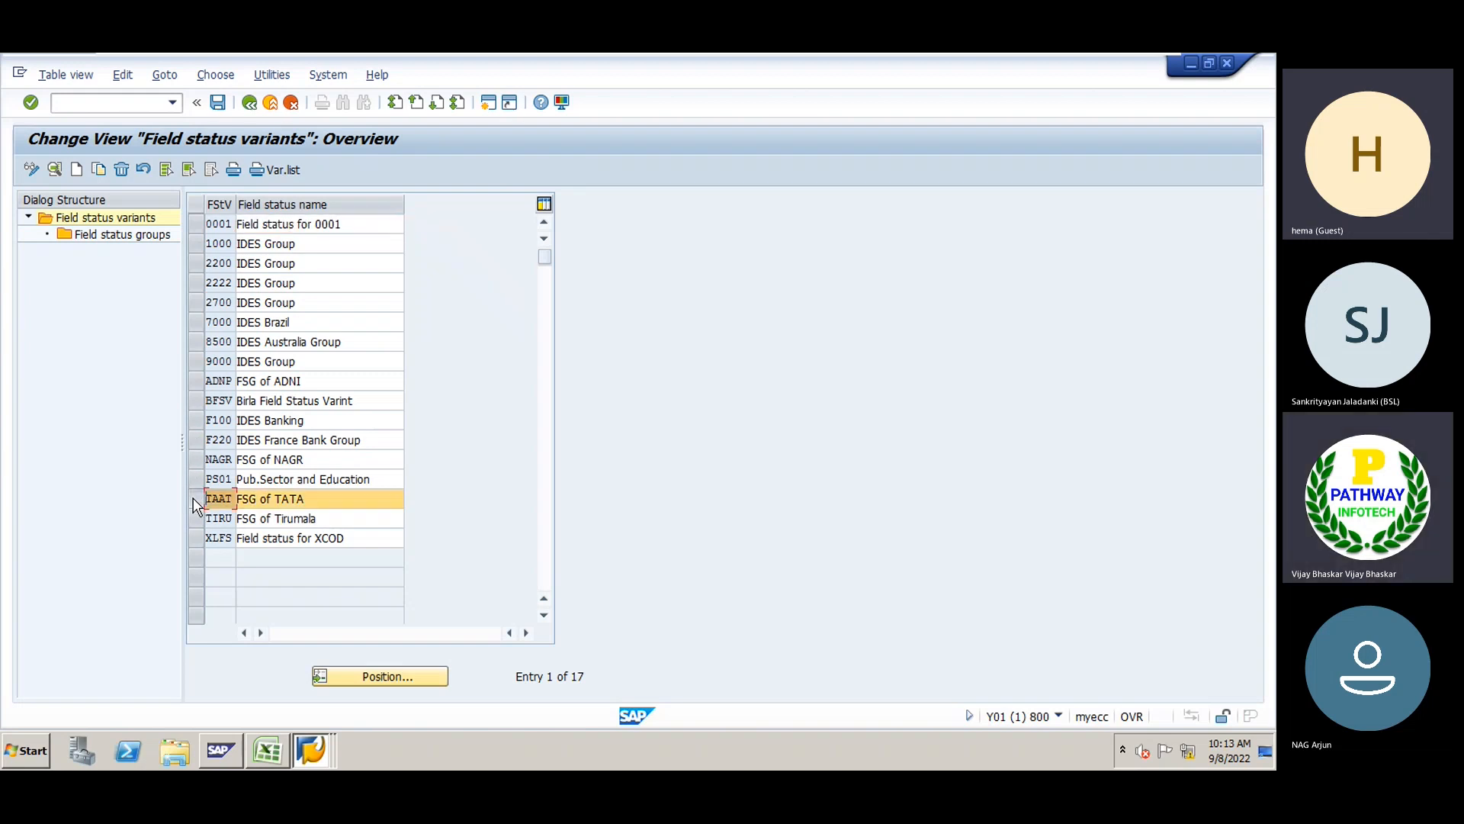
{"action": "left_click", "coordinate": [100, 169]}
{"action": "key", "text": "BackSpace"}
{"action": "type", "text": "G"}
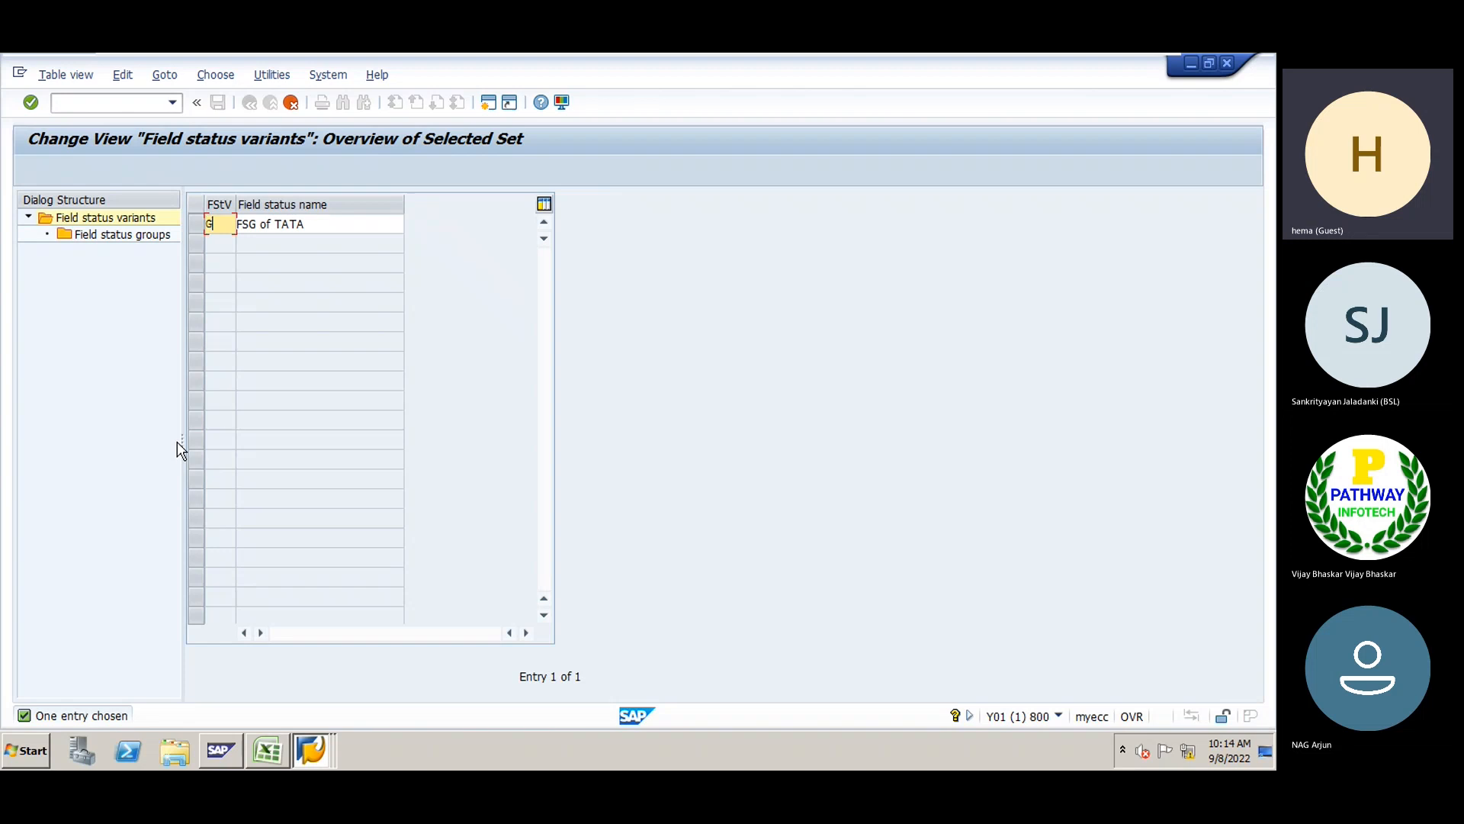
{"action": "type", "text": "E"}
{"action": "key", "text": "Tab"}
{"action": "key", "text": "End"}
{"action": "key", "text": "BackSpace"}
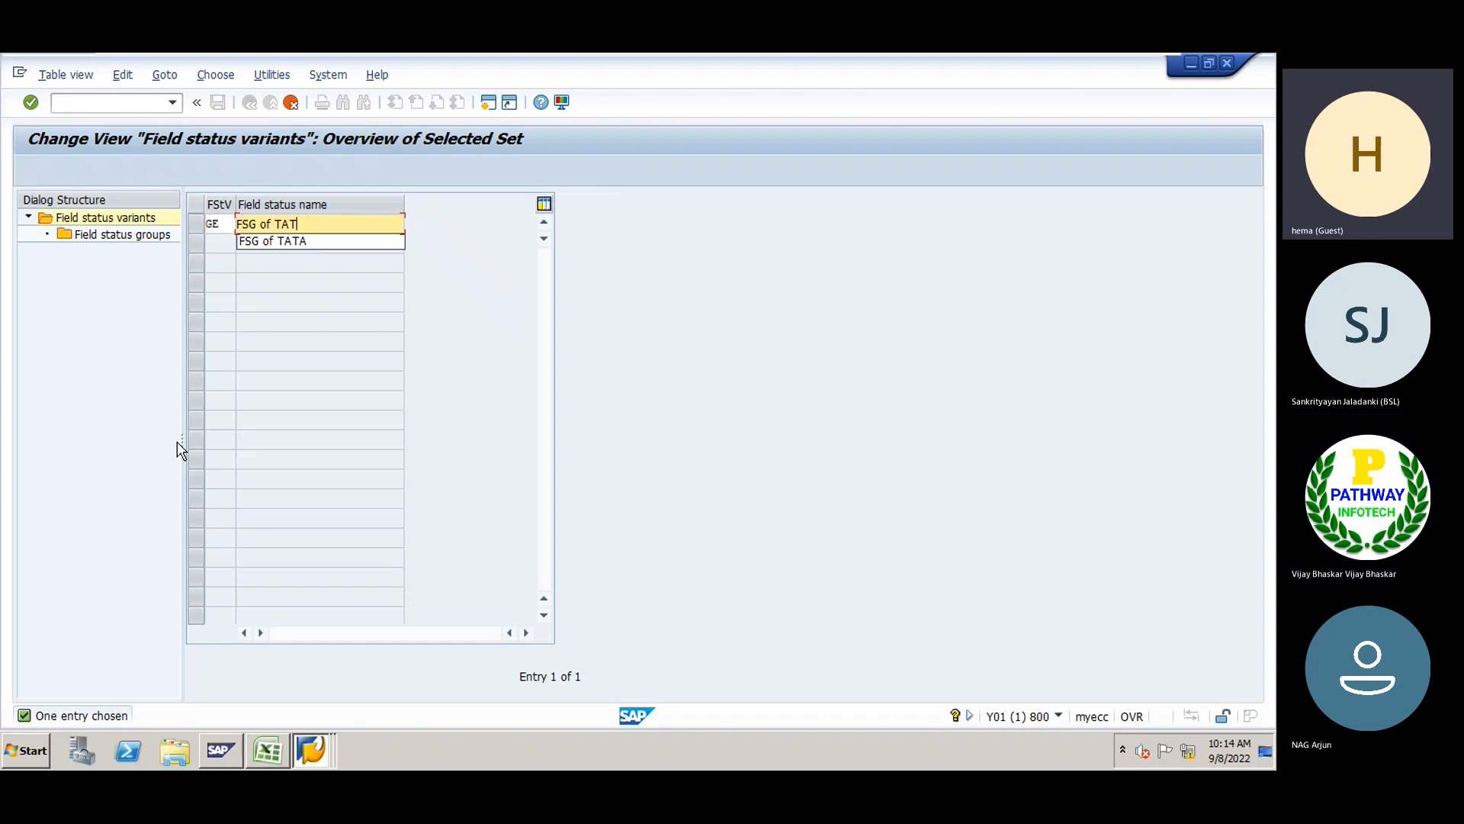
{"action": "key", "text": "BackSpace"}
{"action": "key", "text": "BackSpace"}
{"action": "key", "text": "BackSpace"}
{"action": "type", "text": "GE"}
{"action": "key", "text": "Return"}
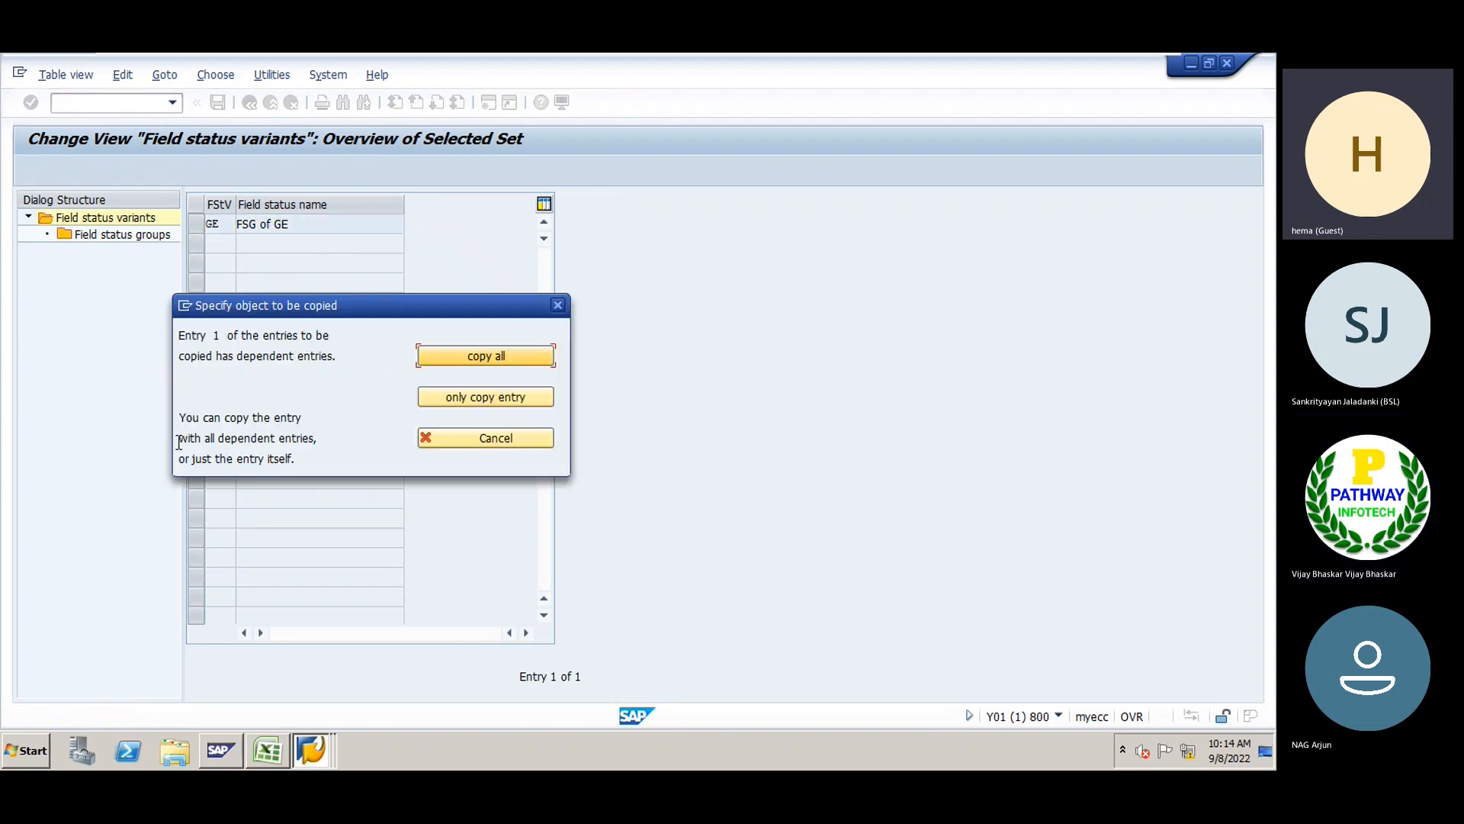
Include all dependent entries in the variant copy and save it under the GE Configuration customizing request
{"action": "left_click", "coordinate": [513, 356]}
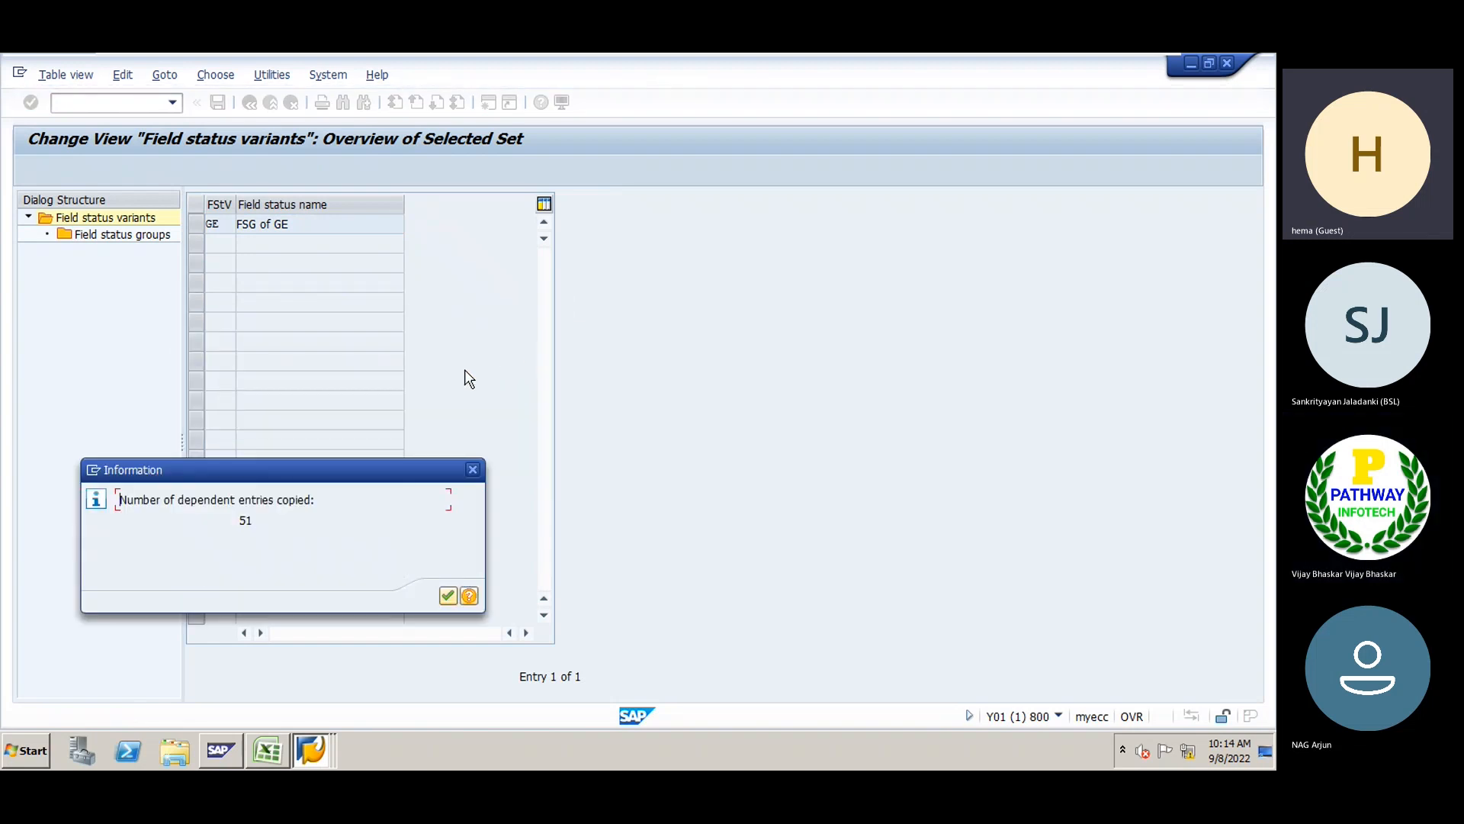
{"action": "key", "text": "Return"}
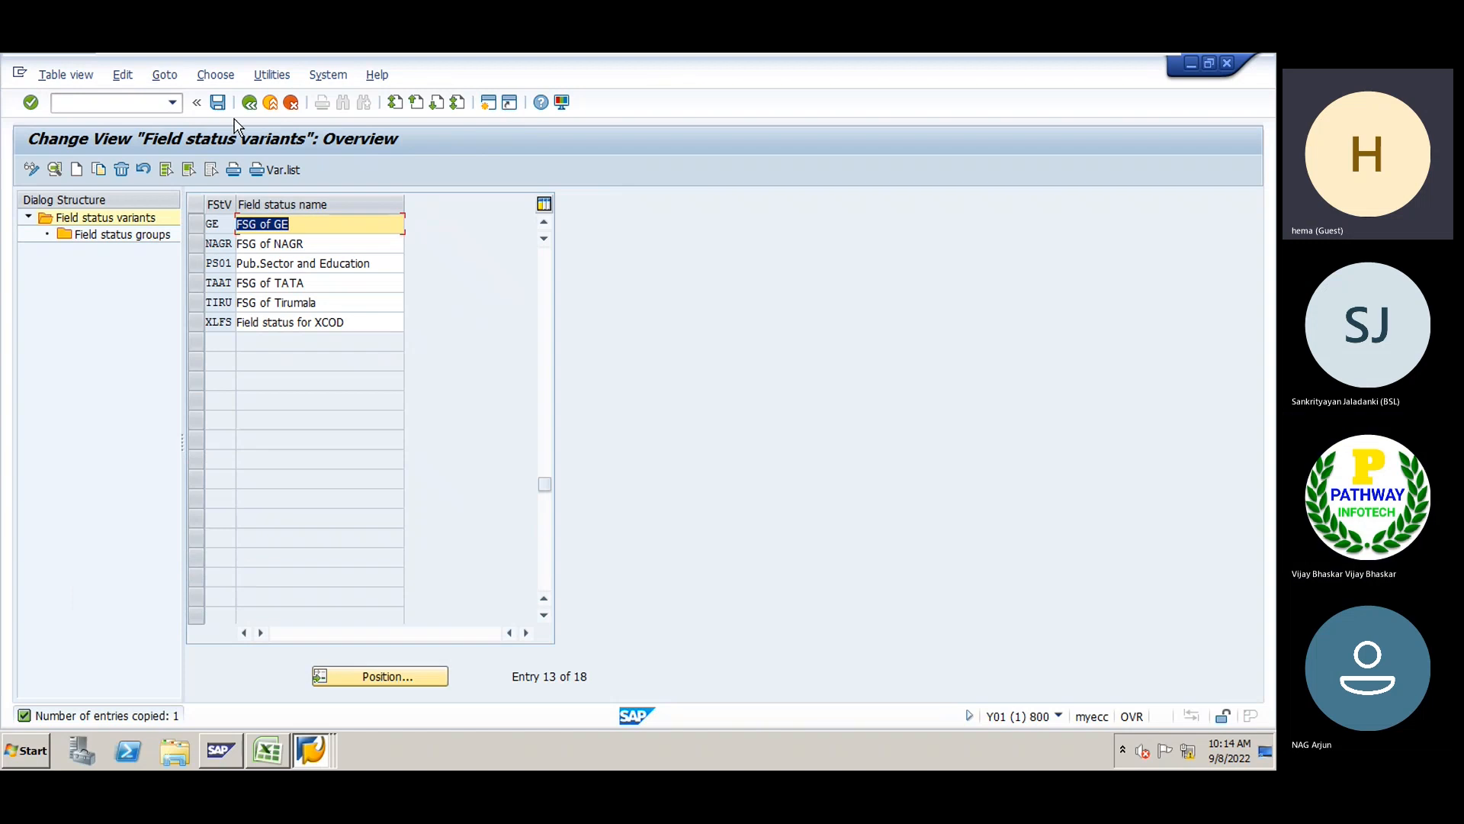
{"action": "left_click", "coordinate": [218, 102]}
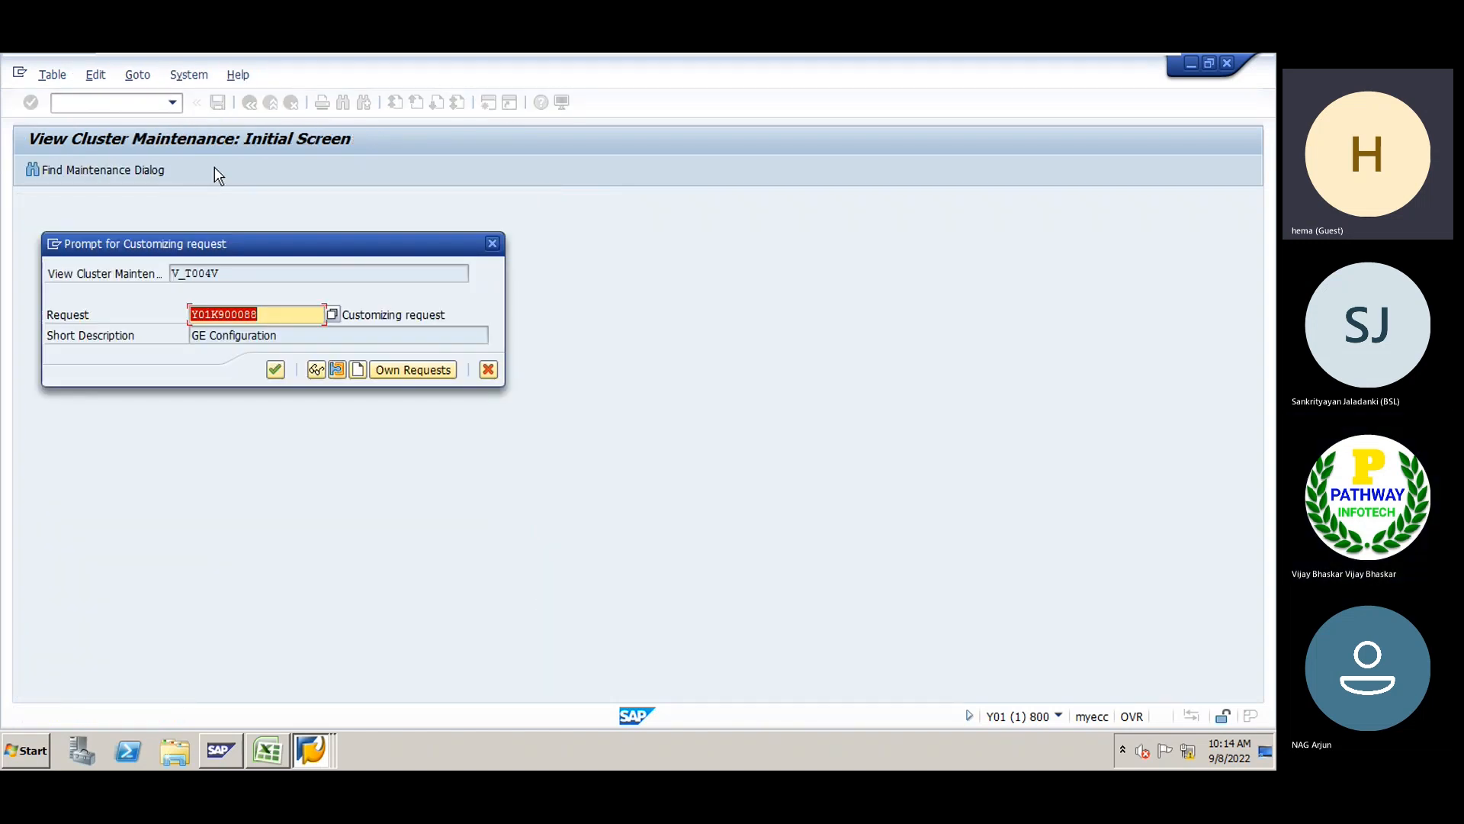
{"action": "key", "text": "Return"}
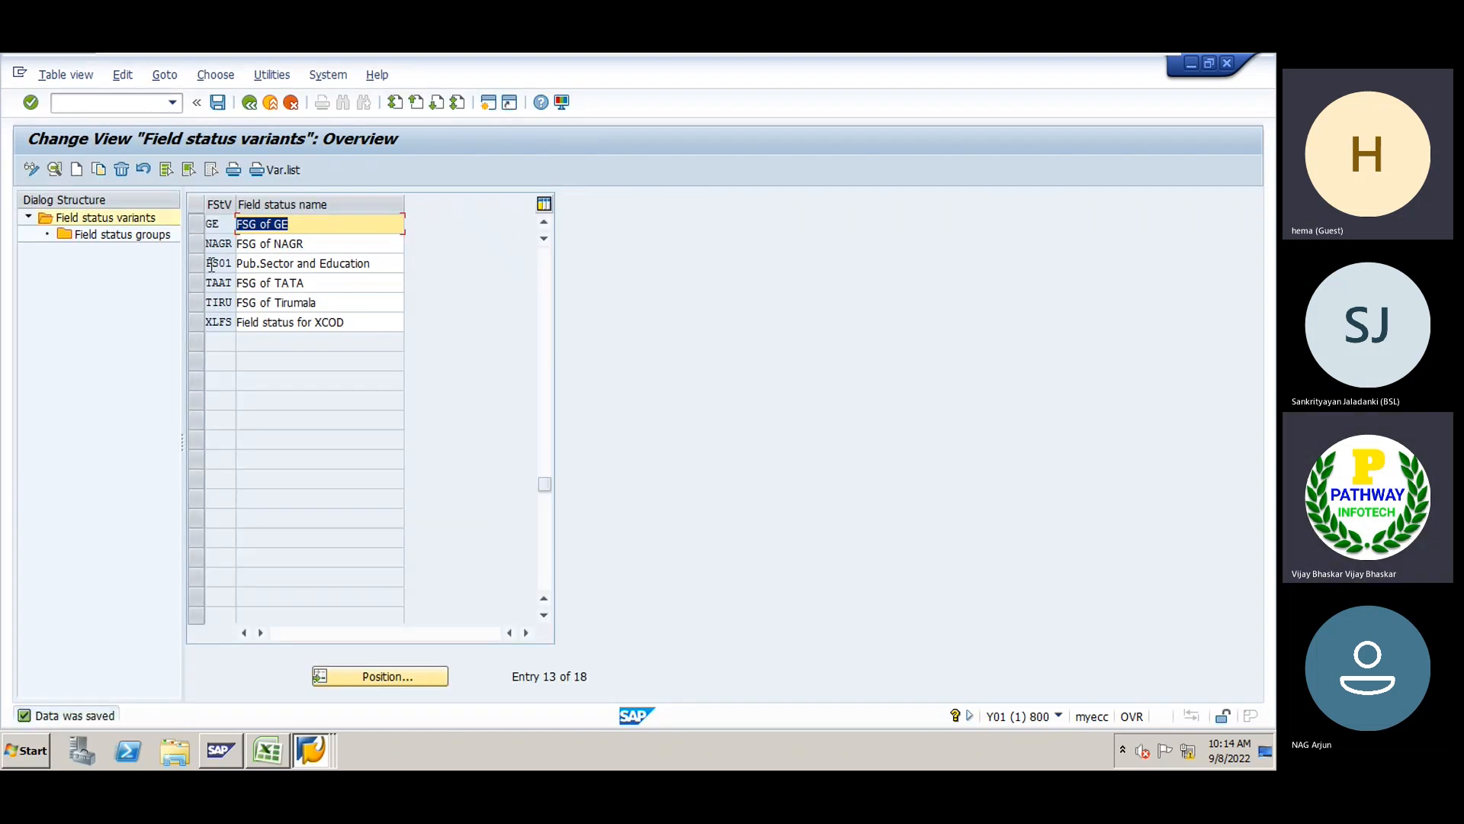
Run transaction OBC5 to open the assignment of company codes to field status variants
{"action": "left_click", "coordinate": [198, 223]}
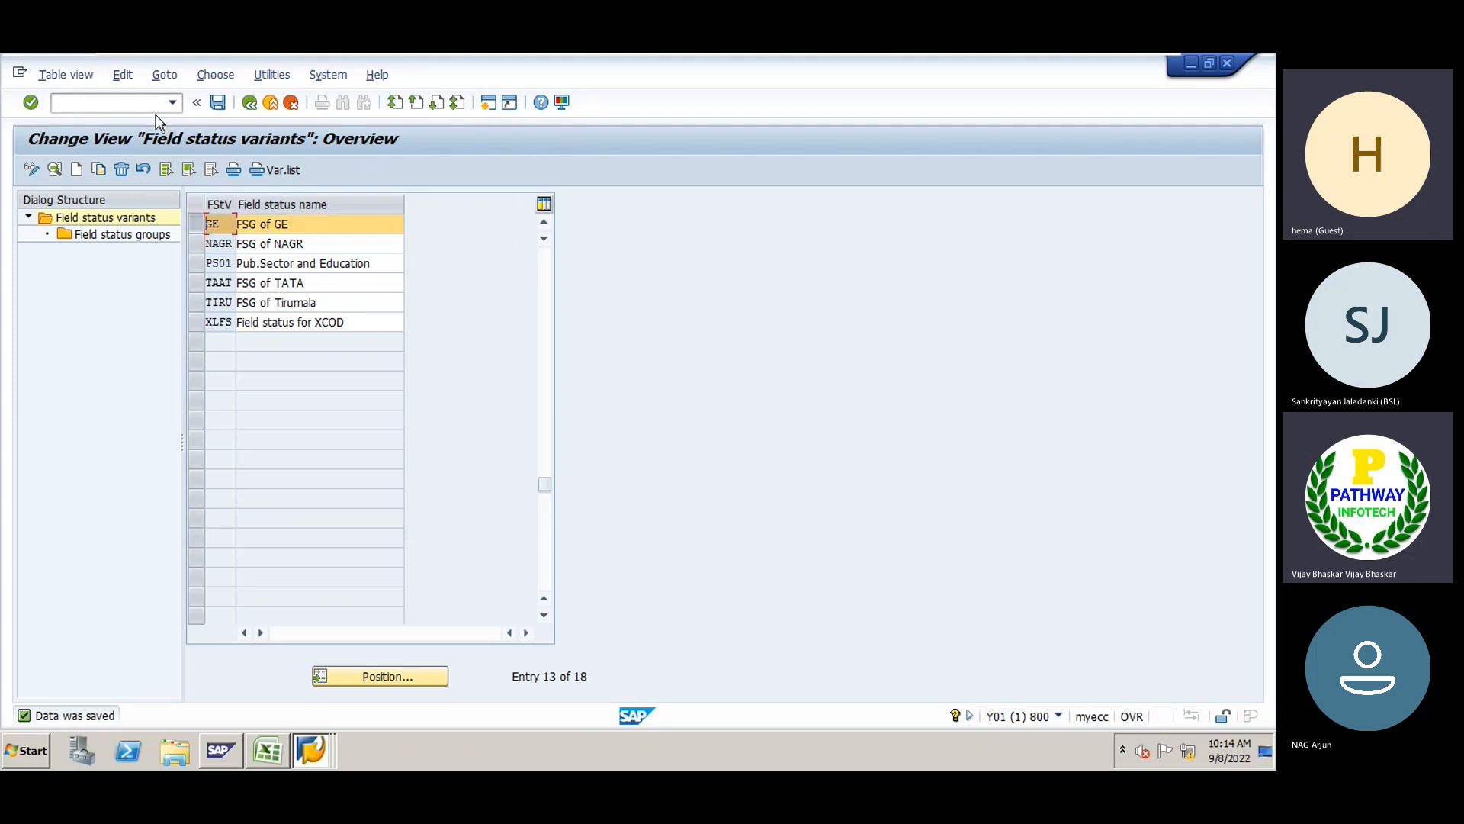
{"action": "left_click", "coordinate": [172, 103]}
{"action": "left_click", "coordinate": [128, 133]}
{"action": "left_click", "coordinate": [119, 101]}
{"action": "key", "text": "BackSpace"}
{"action": "type", "text": "5"}
{"action": "key", "text": "Return"}
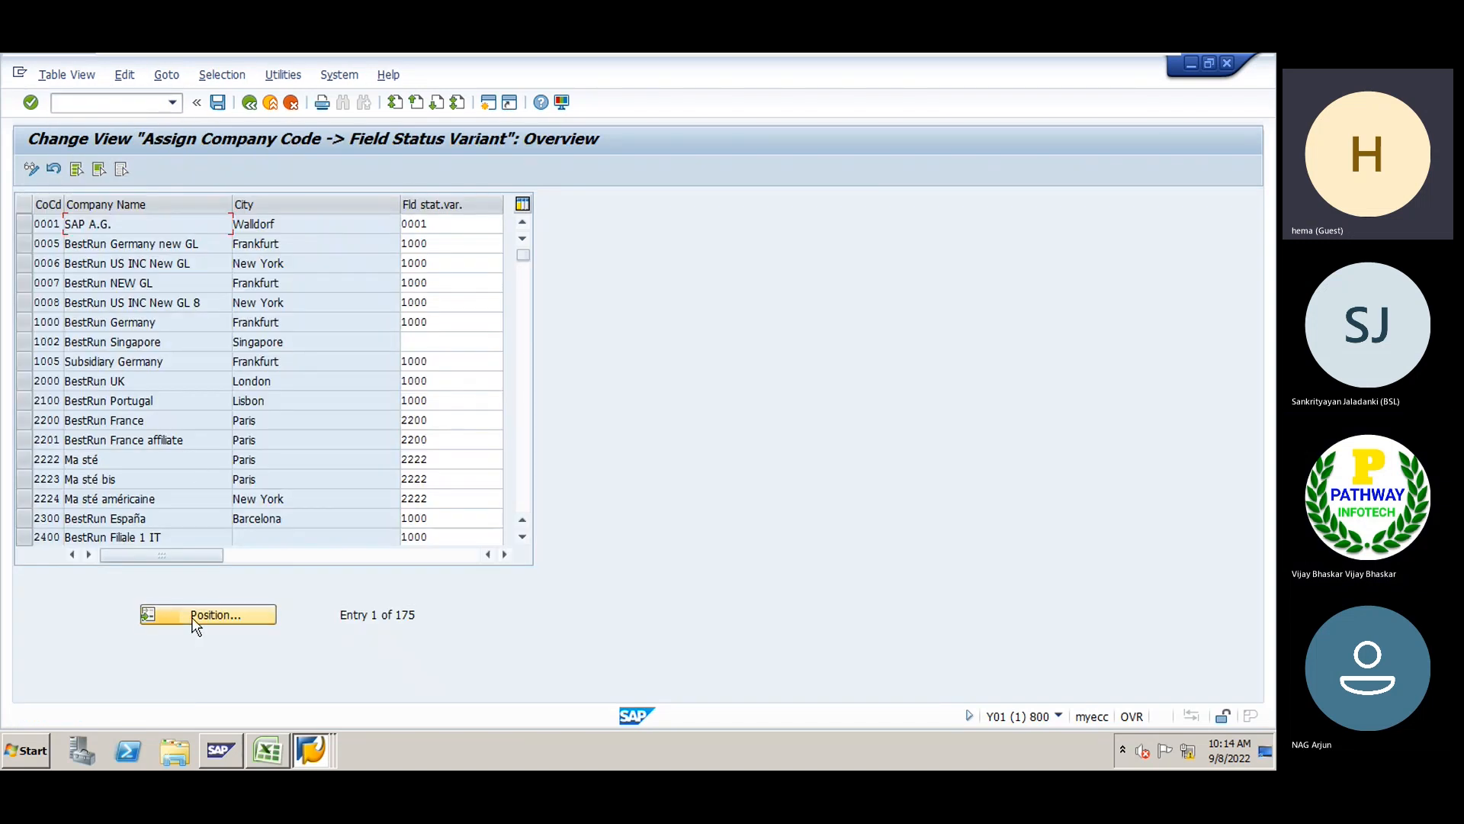
Assign field status variant GE to company codes GE01 and GE02 and save under the GE Configuration request
{"action": "left_click", "coordinate": [195, 624]}
{"action": "type", "text": "G"}
{"action": "key", "text": "Down"}
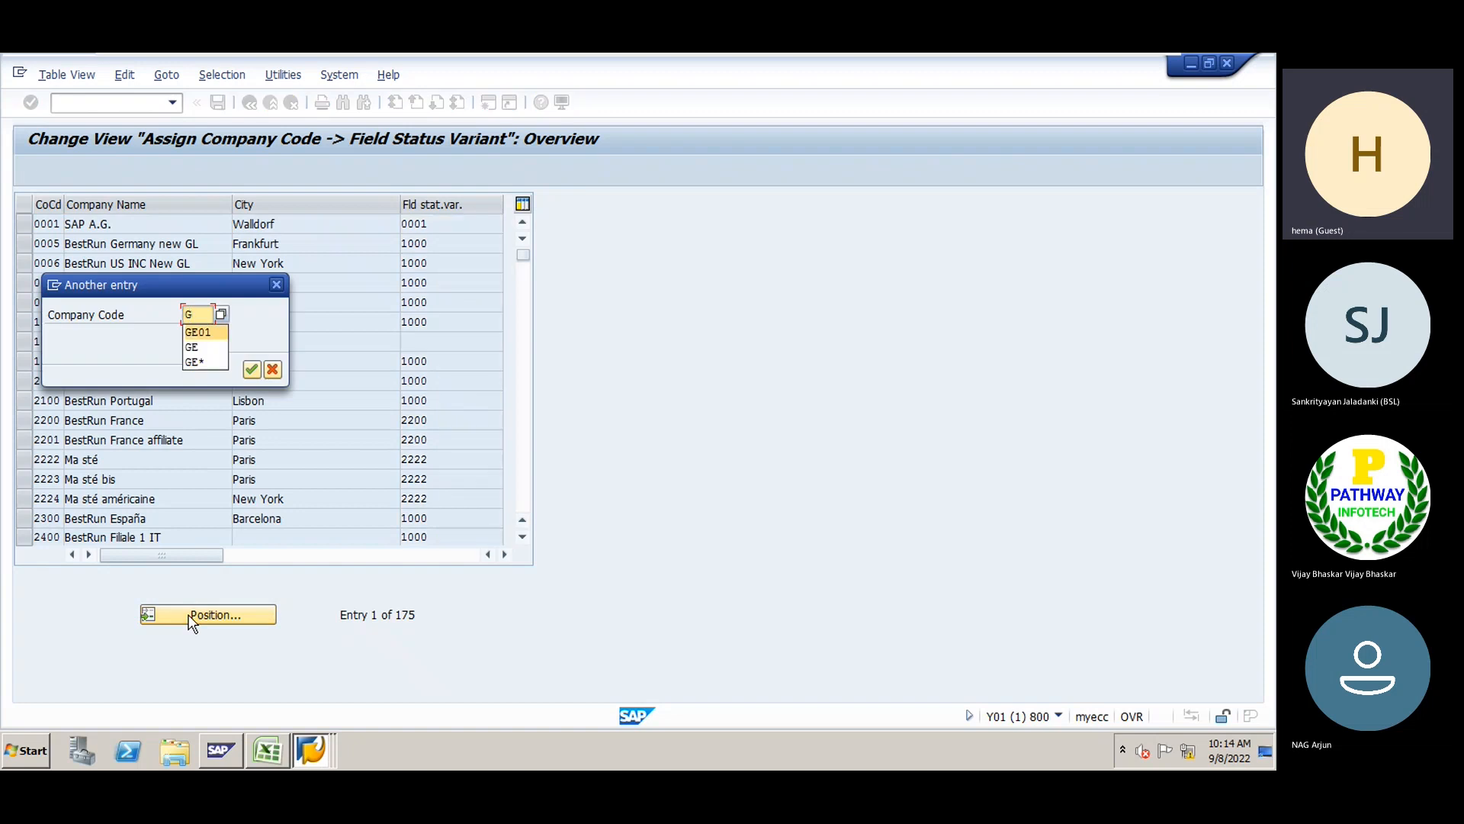
{"action": "key", "text": "Return"}
{"action": "key", "text": "Return"}
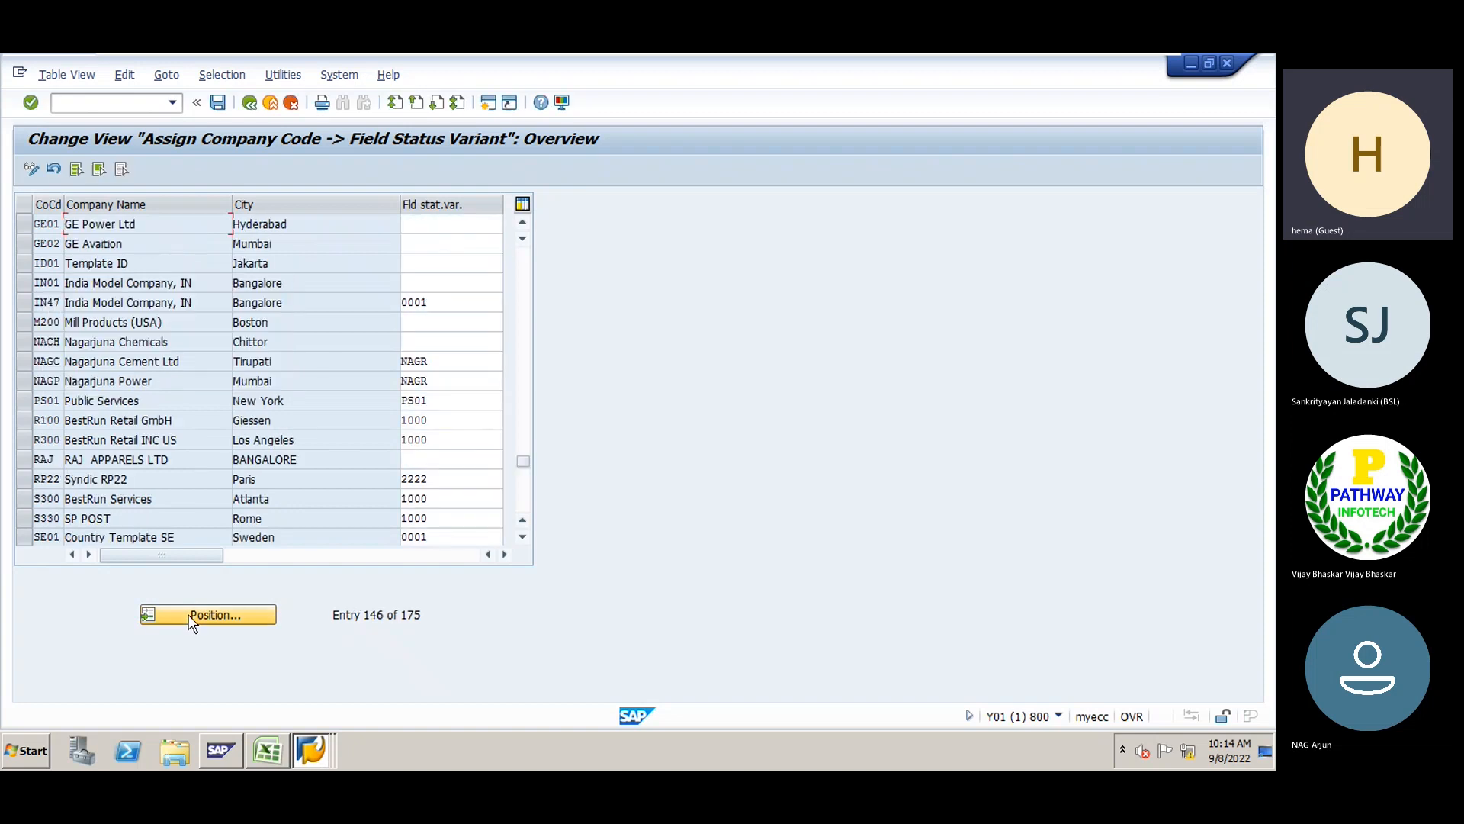
{"action": "left_click", "coordinate": [407, 227]}
{"action": "type", "text": "GE"}
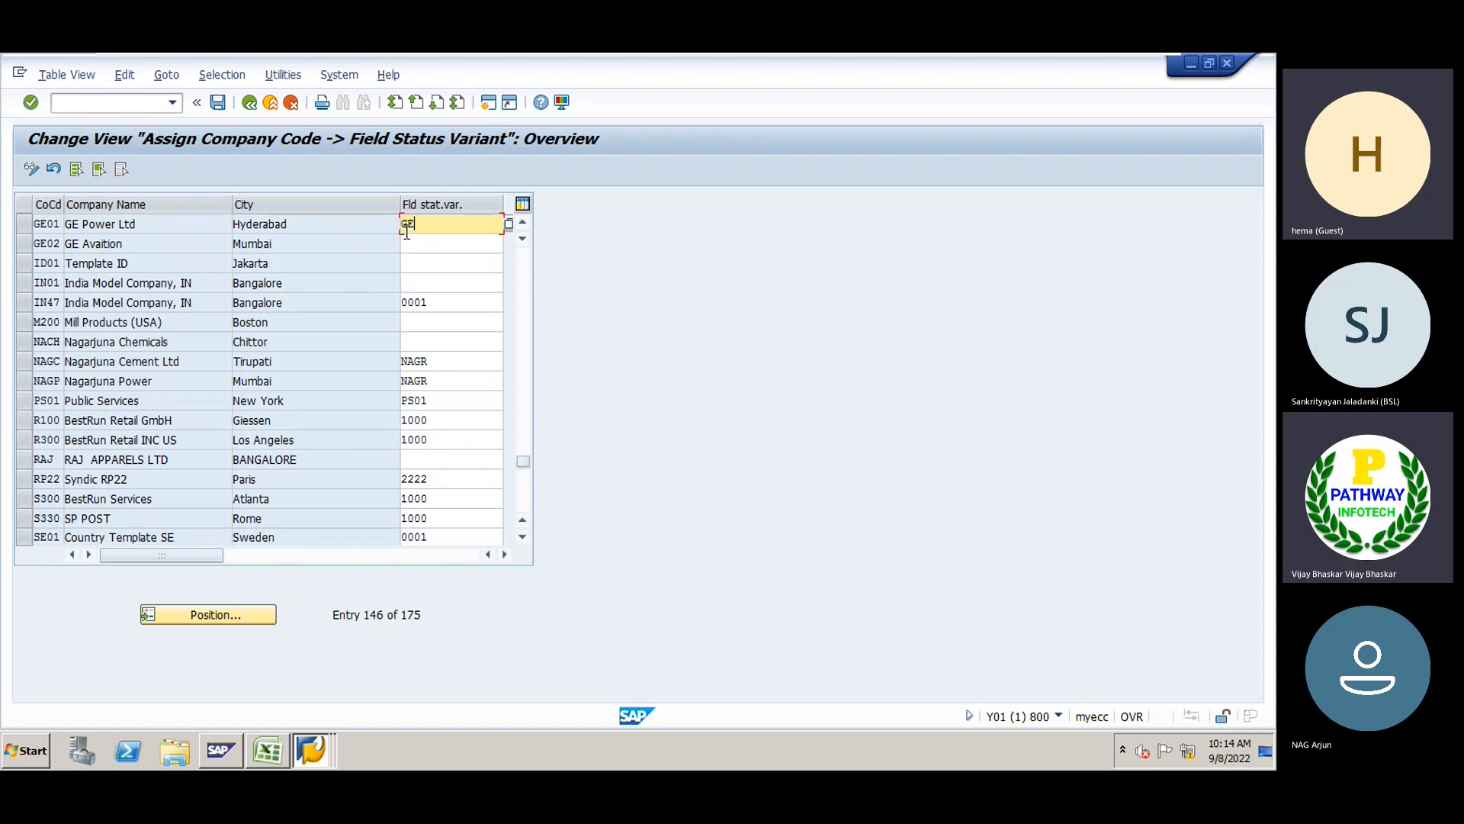
{"action": "left_click", "coordinate": [417, 244]}
{"action": "type", "text": "GE"}
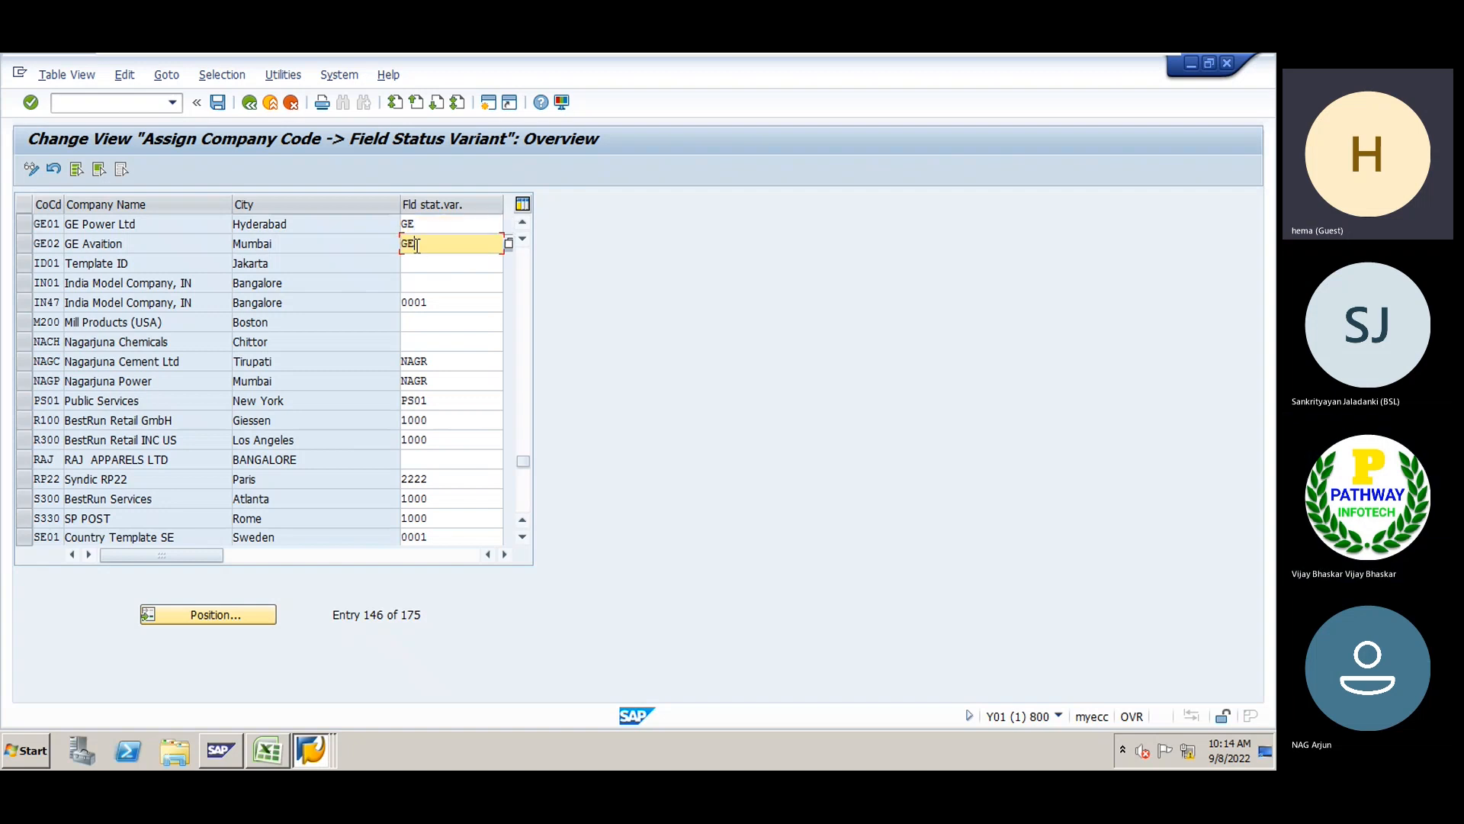
{"action": "left_click", "coordinate": [218, 104]}
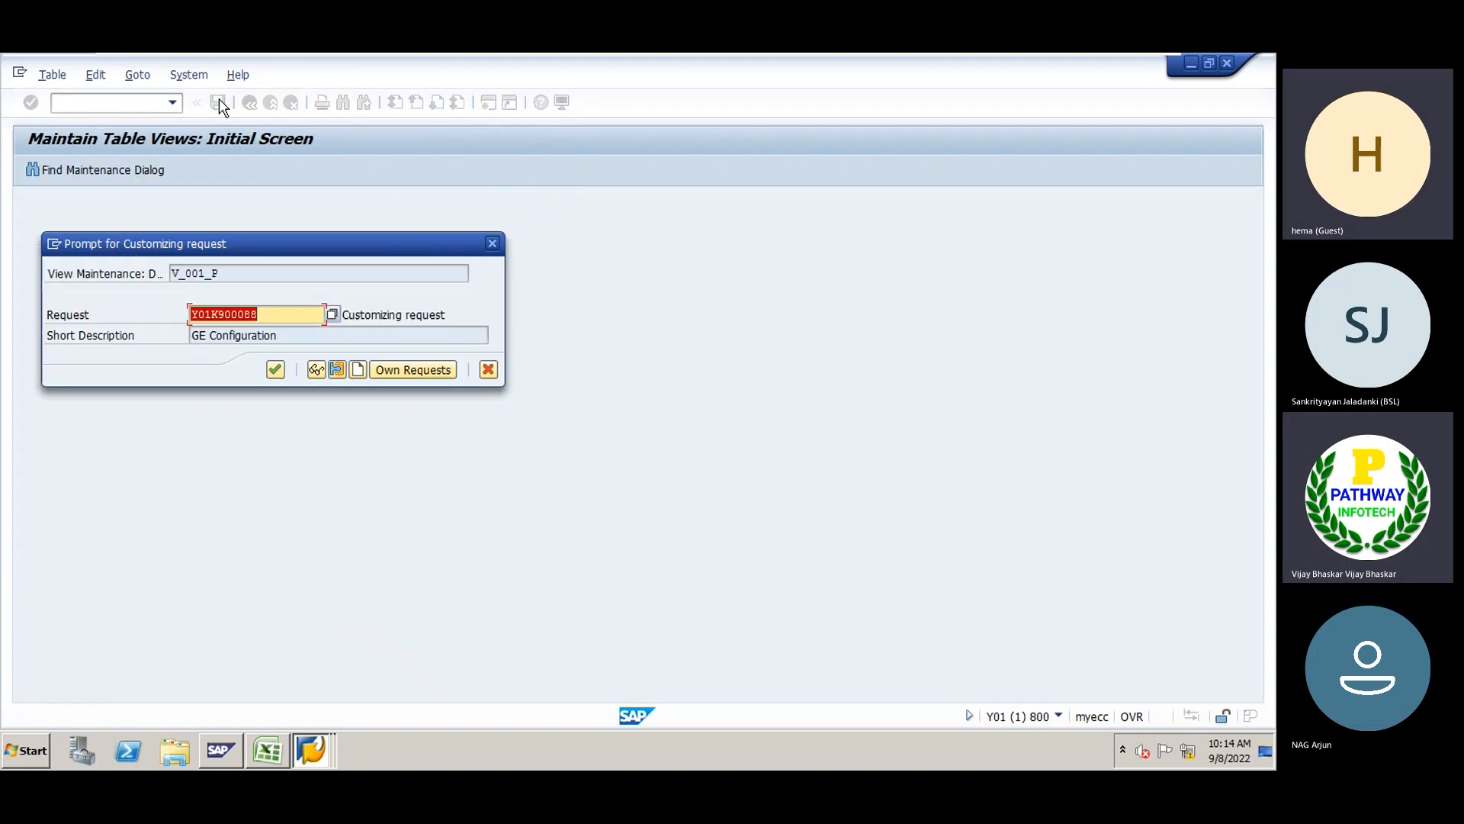
{"action": "key", "text": "Return"}
Run transaction OBC4, open the field status groups of variant GE and select group G001
{"action": "left_click", "coordinate": [173, 104]}
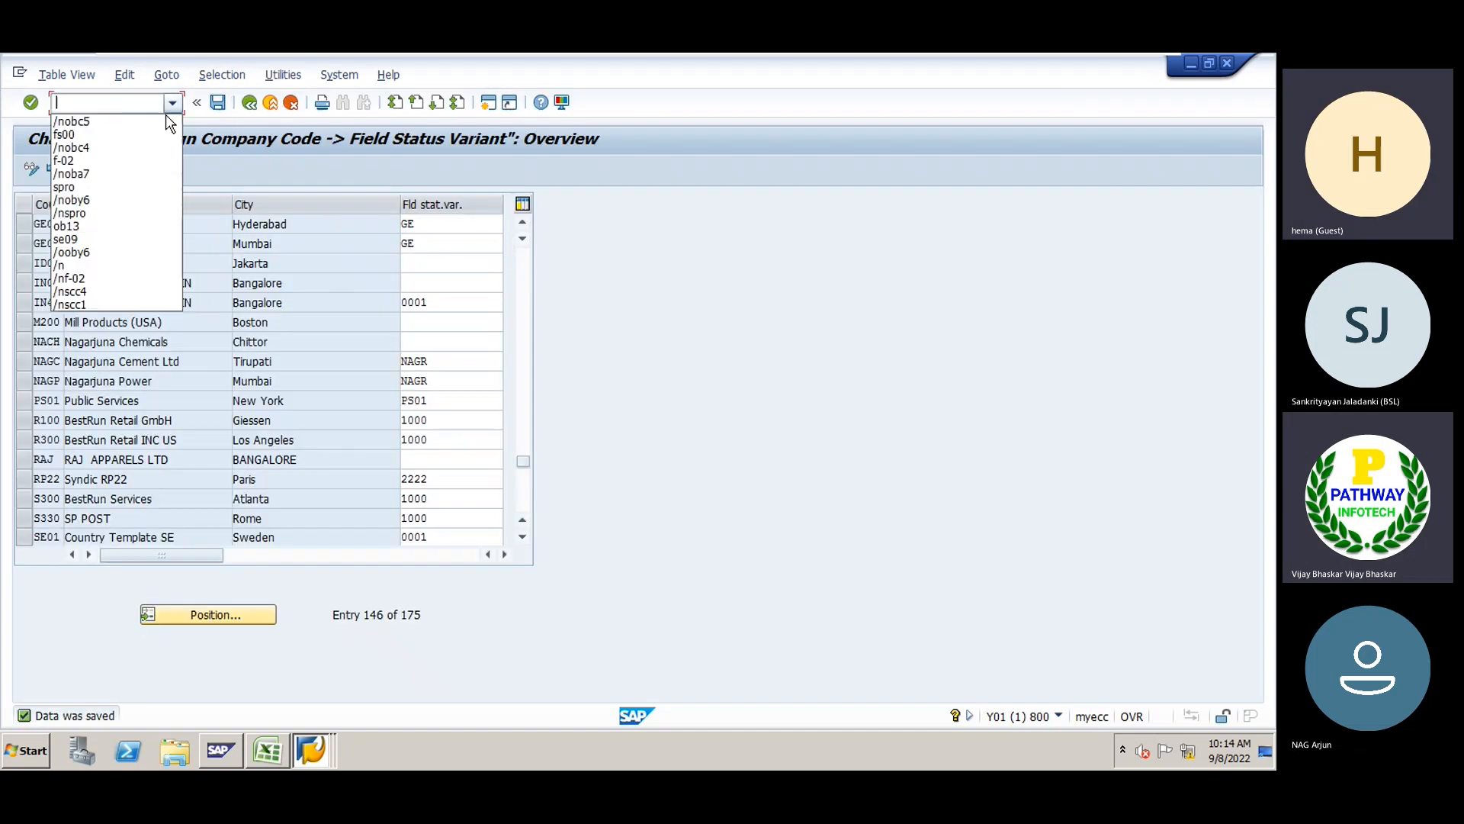
{"action": "left_click", "coordinate": [121, 148]}
{"action": "key", "text": "Return"}
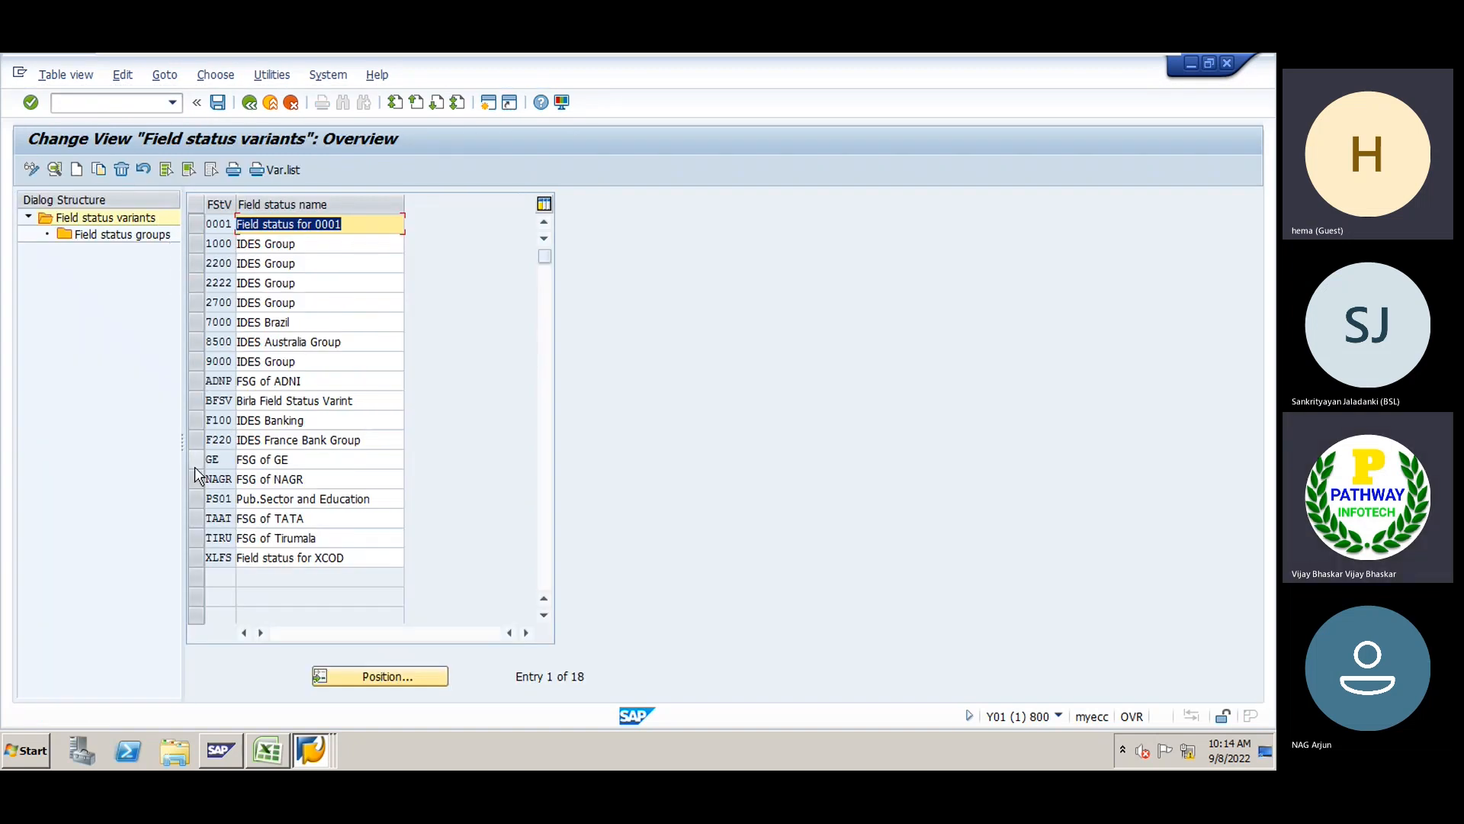
{"action": "left_click", "coordinate": [194, 463]}
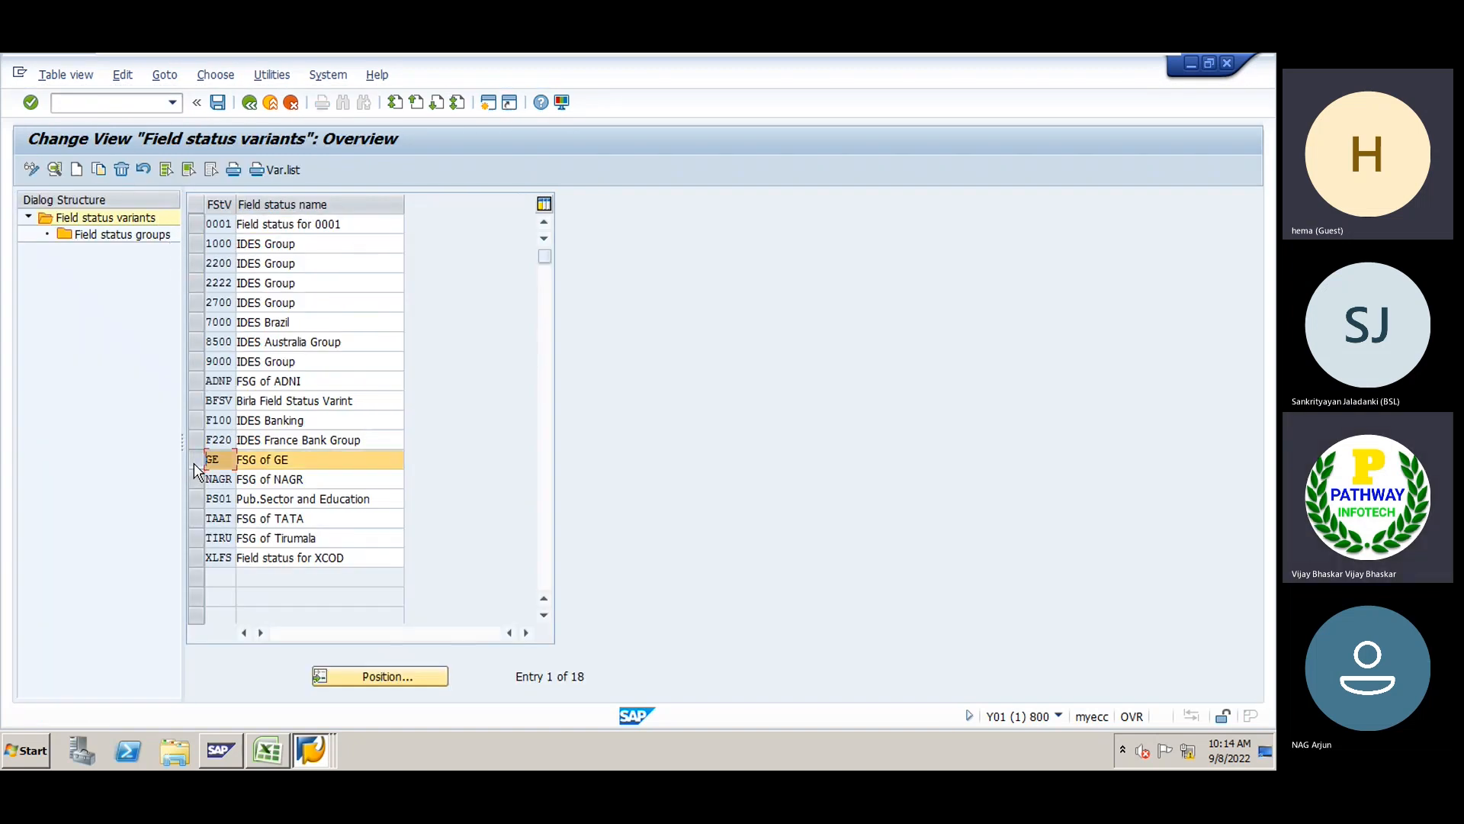
{"action": "double_click", "coordinate": [113, 237]}
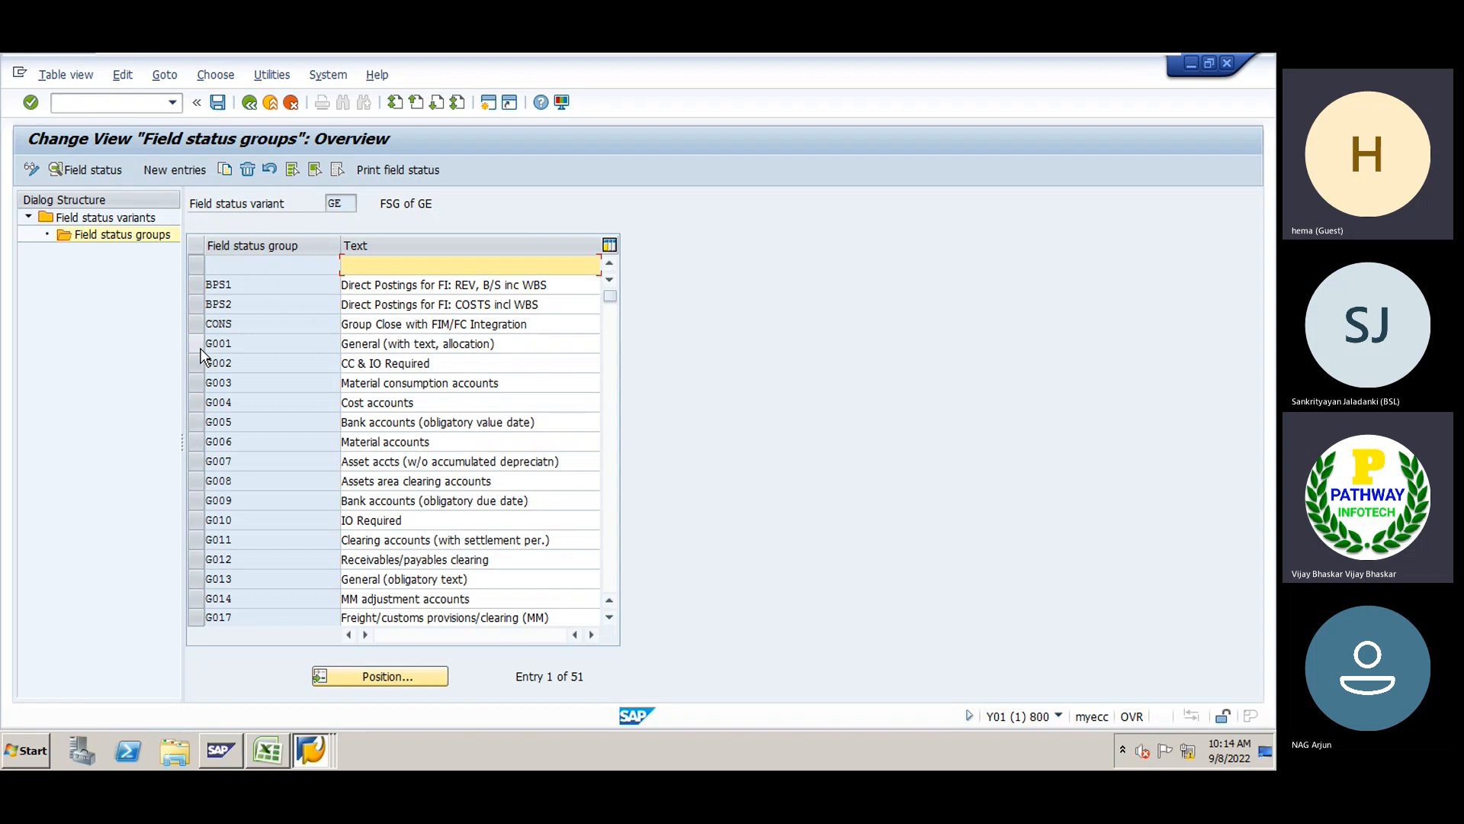
{"action": "left_click", "coordinate": [204, 346]}
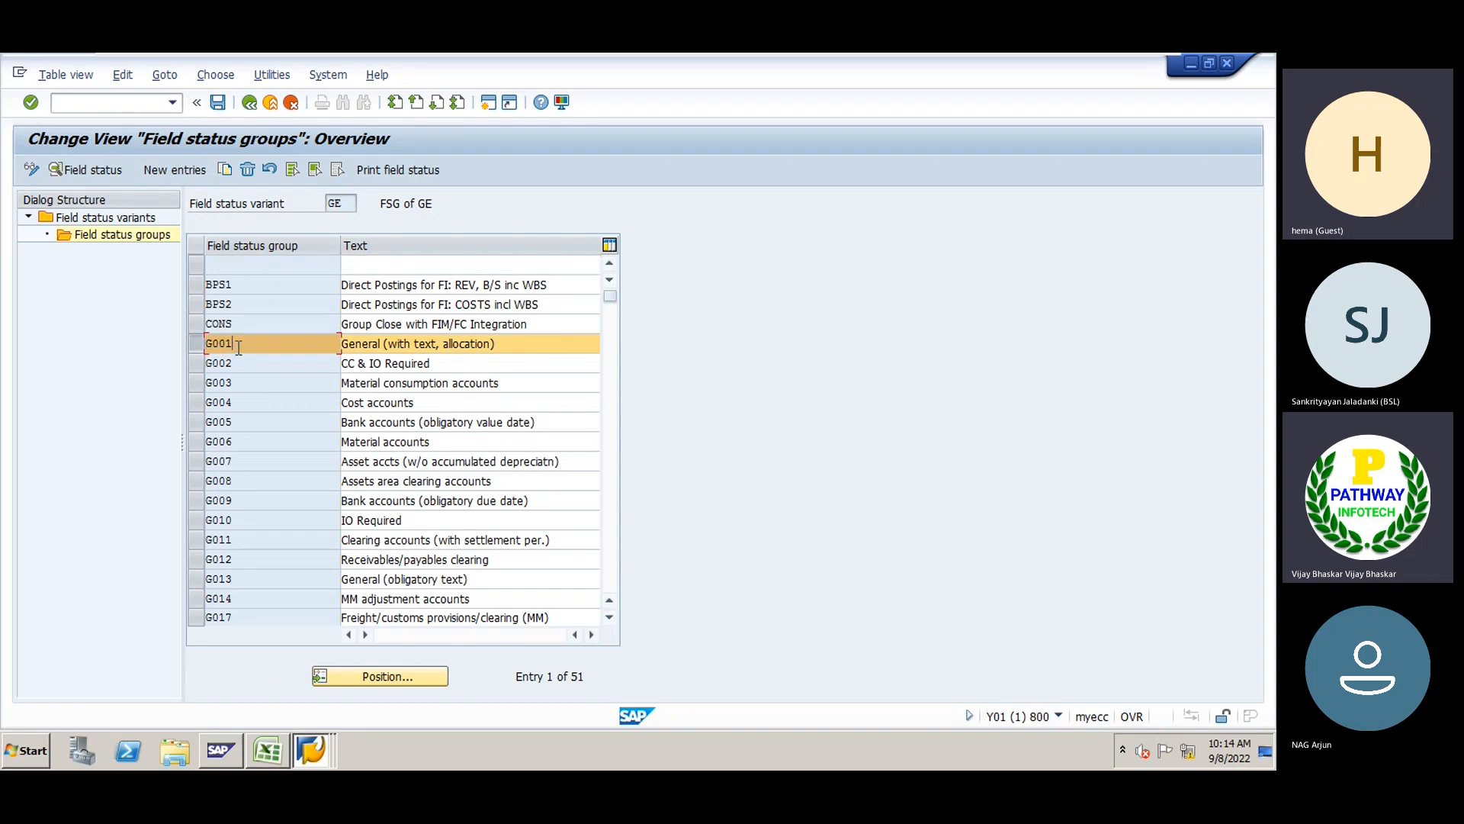
In the FS00 session, examine the Rent Account's G/L account number and its assigned field status group
{"action": "key", "text": "alt+Tab"}
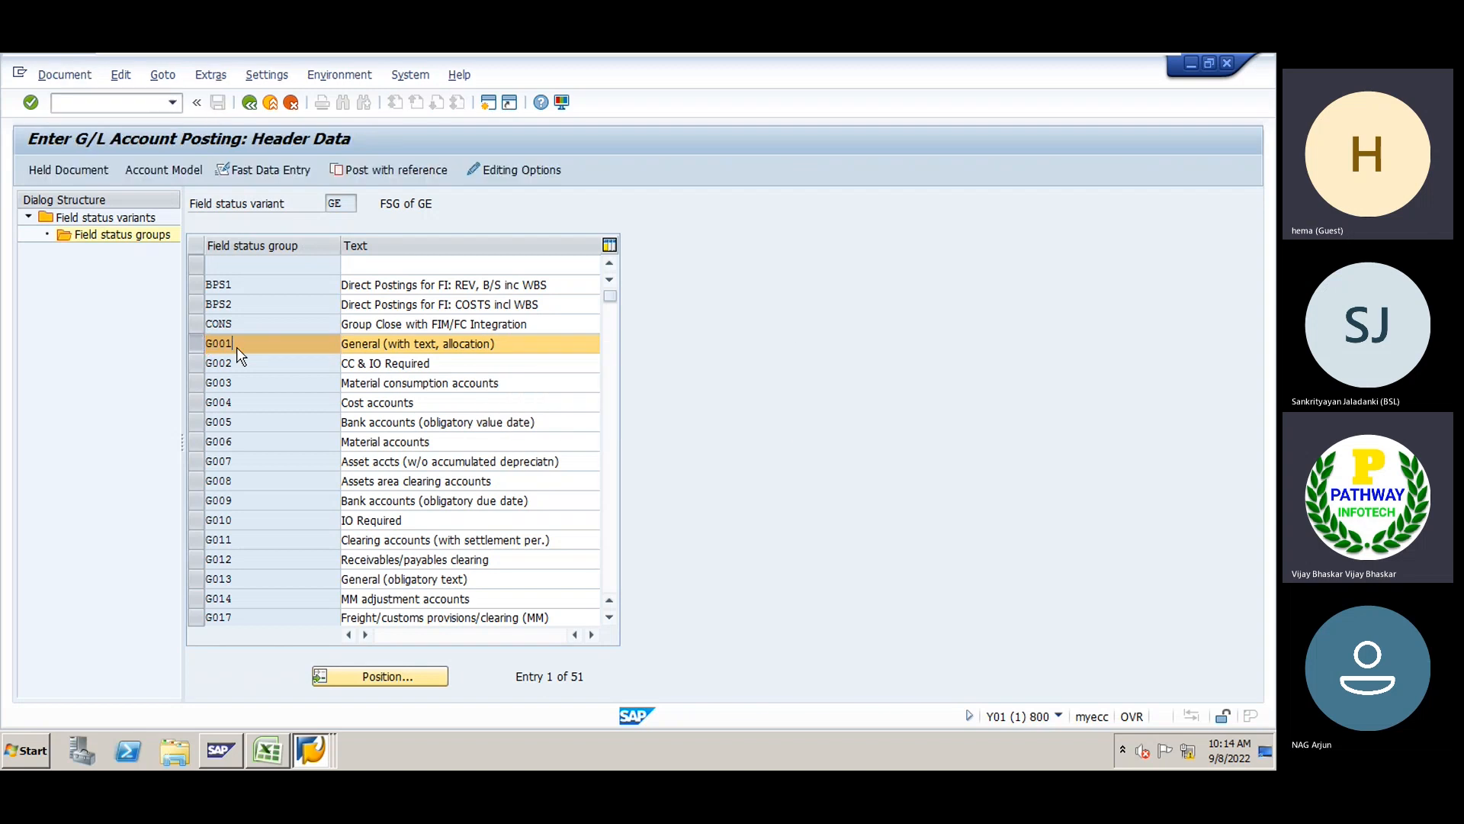
{"action": "key", "text": "alt+Tab"}
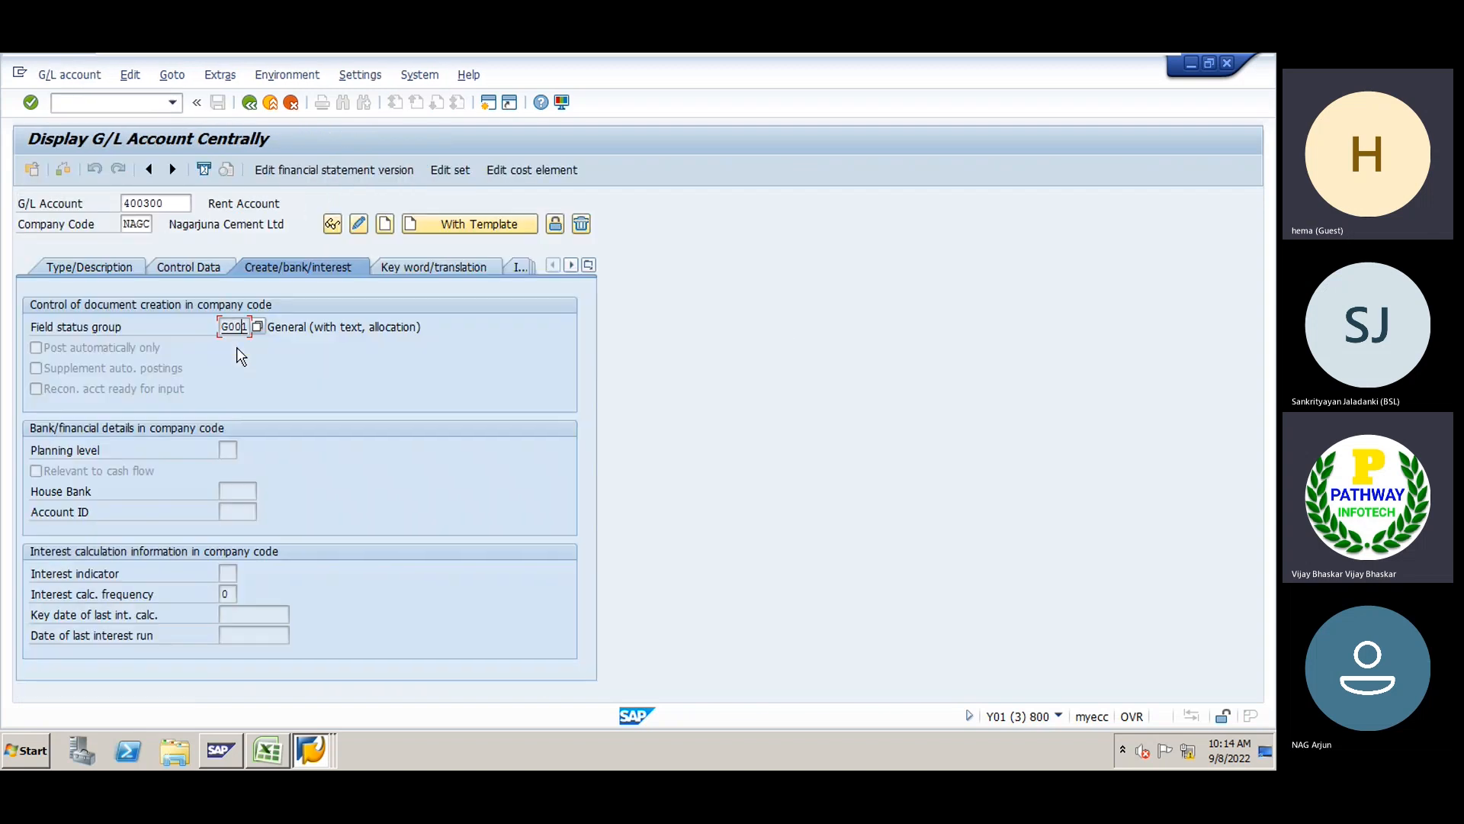
{"action": "left_click_drag", "start_coordinate": [171, 202], "coordinate": [126, 202]}
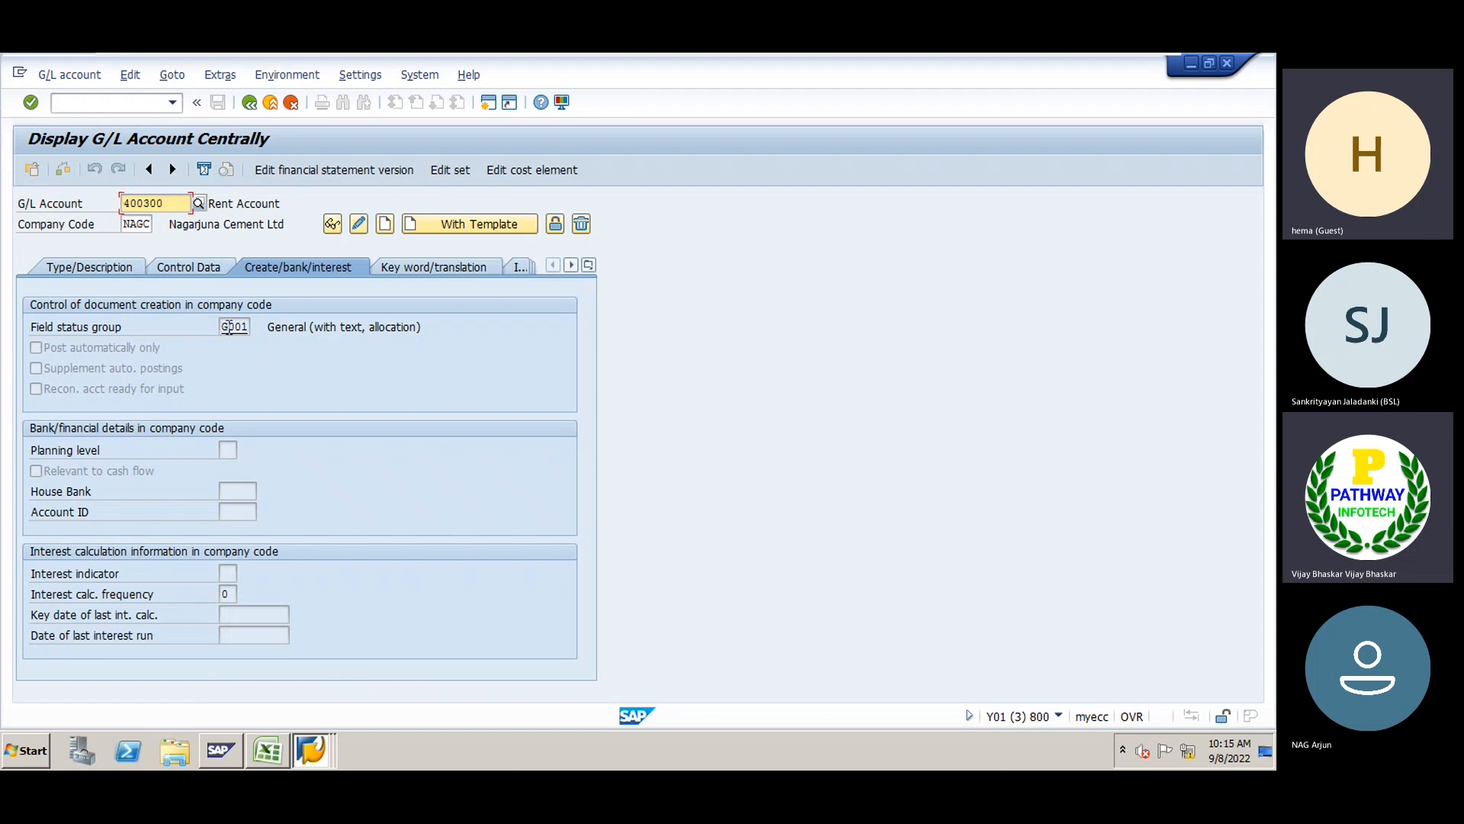
{"action": "left_click", "coordinate": [224, 326]}
{"action": "left_click_drag", "start_coordinate": [224, 326], "coordinate": [265, 326]}
{"action": "left_click", "coordinate": [262, 327]}
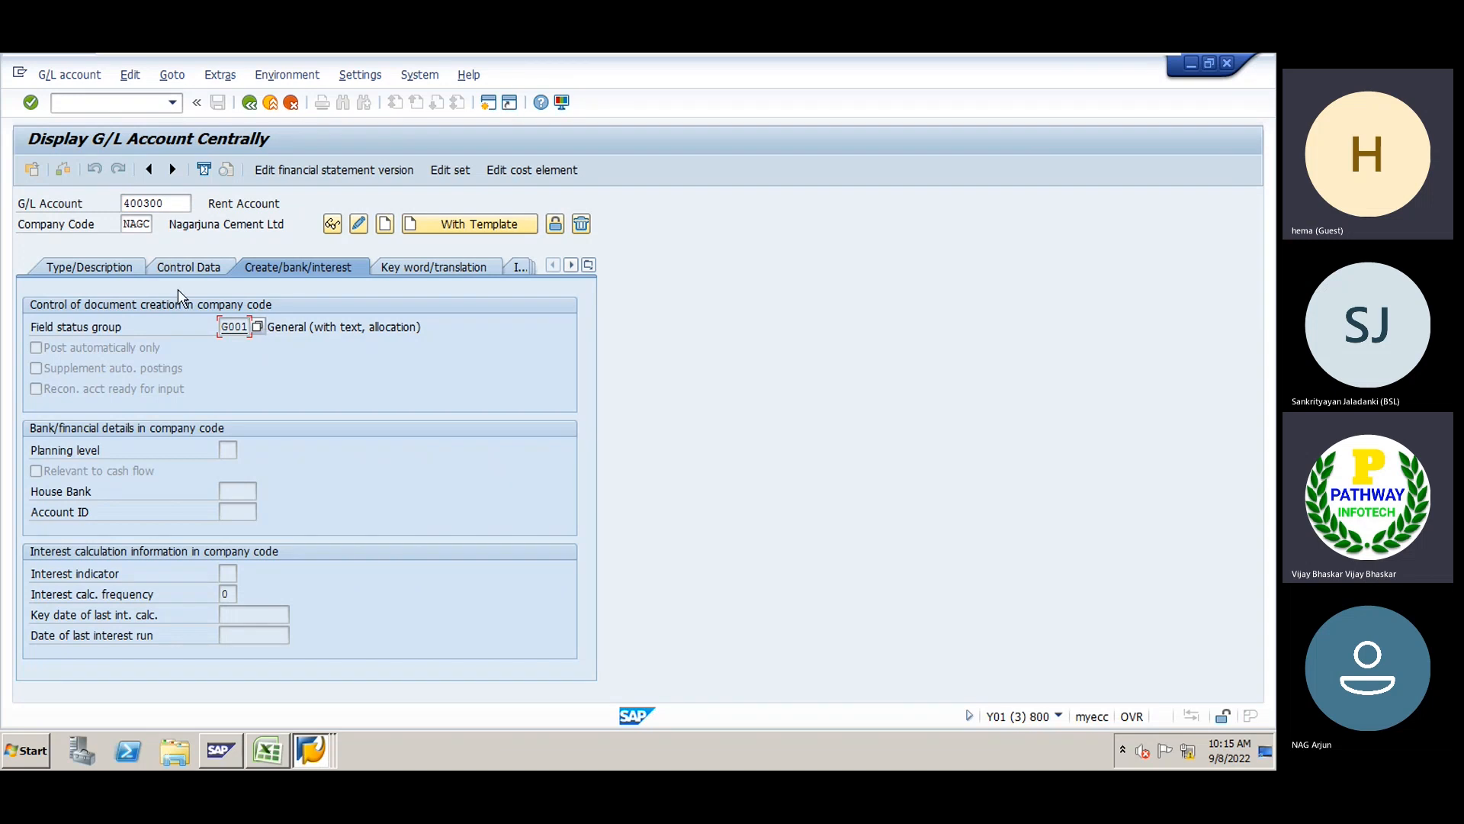
Compare field status variant GE in the groups overview with the Rent Account's field status group assignment in FS00
{"action": "key", "text": "alt+Tab"}
{"action": "key", "text": "alt+Tab"}
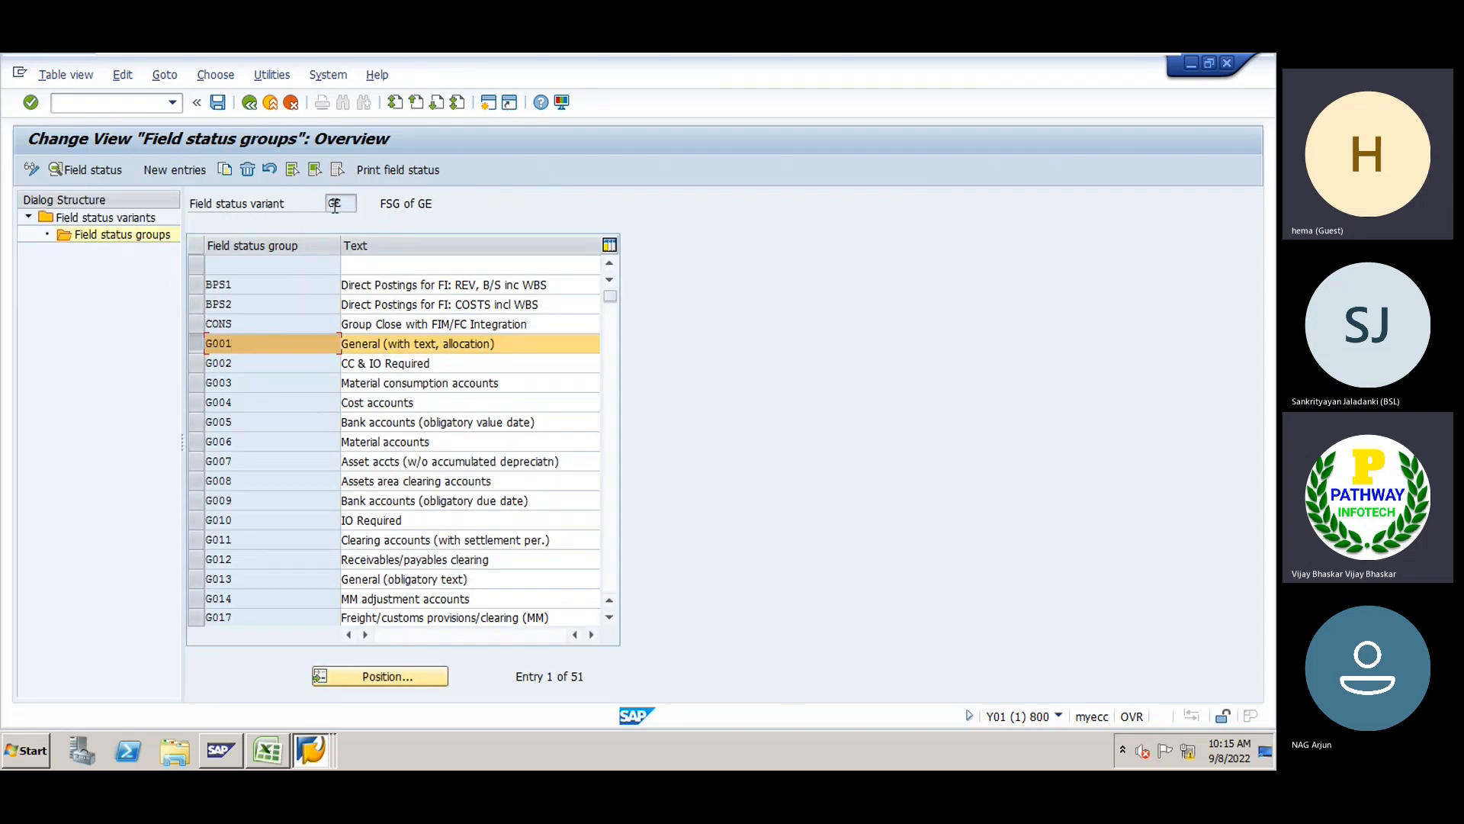
{"action": "double_click", "coordinate": [341, 203]}
{"action": "key", "text": "alt+Tab"}
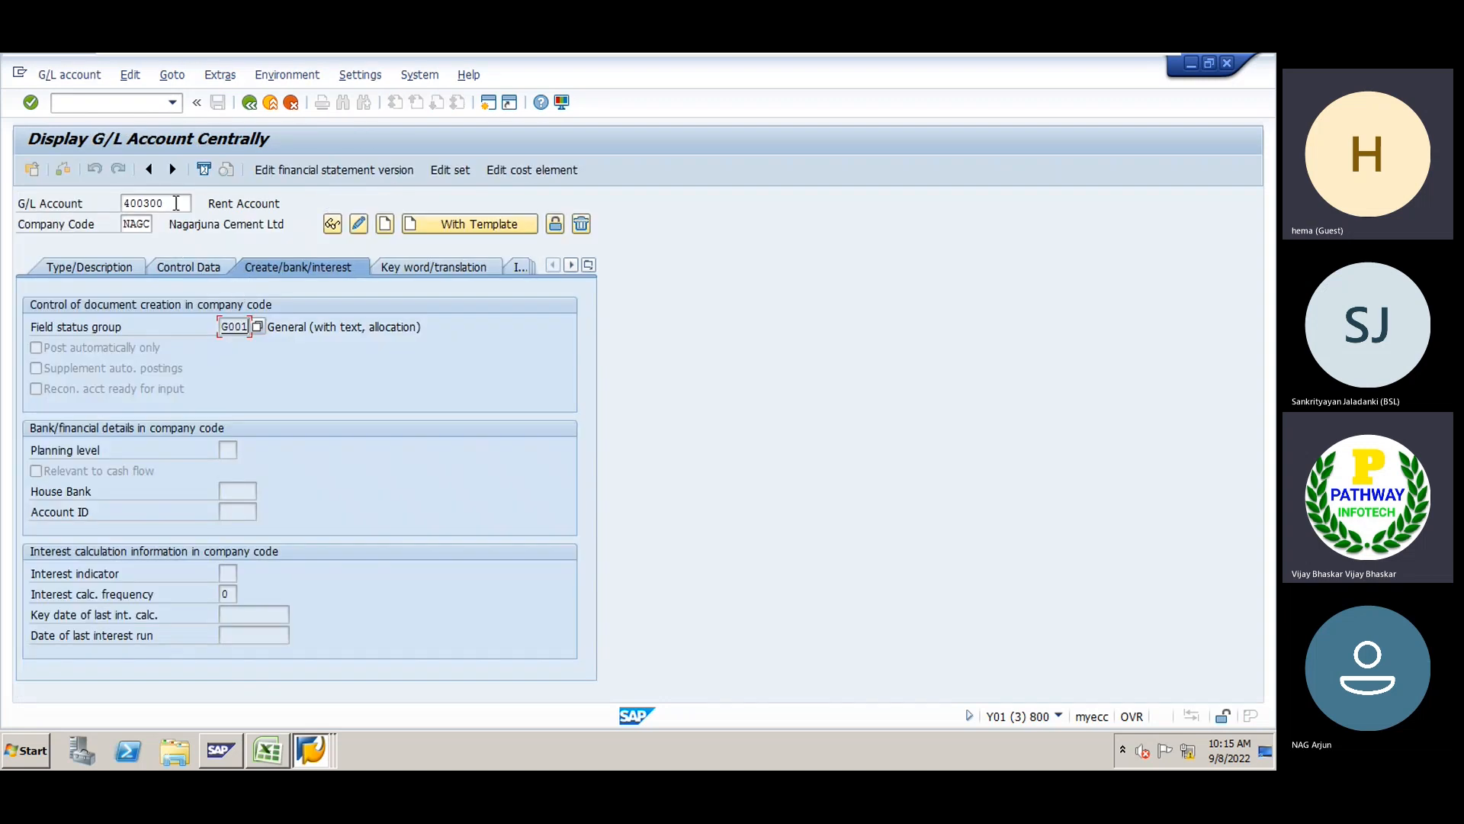
{"action": "left_click_drag", "start_coordinate": [176, 202], "coordinate": [121, 199]}
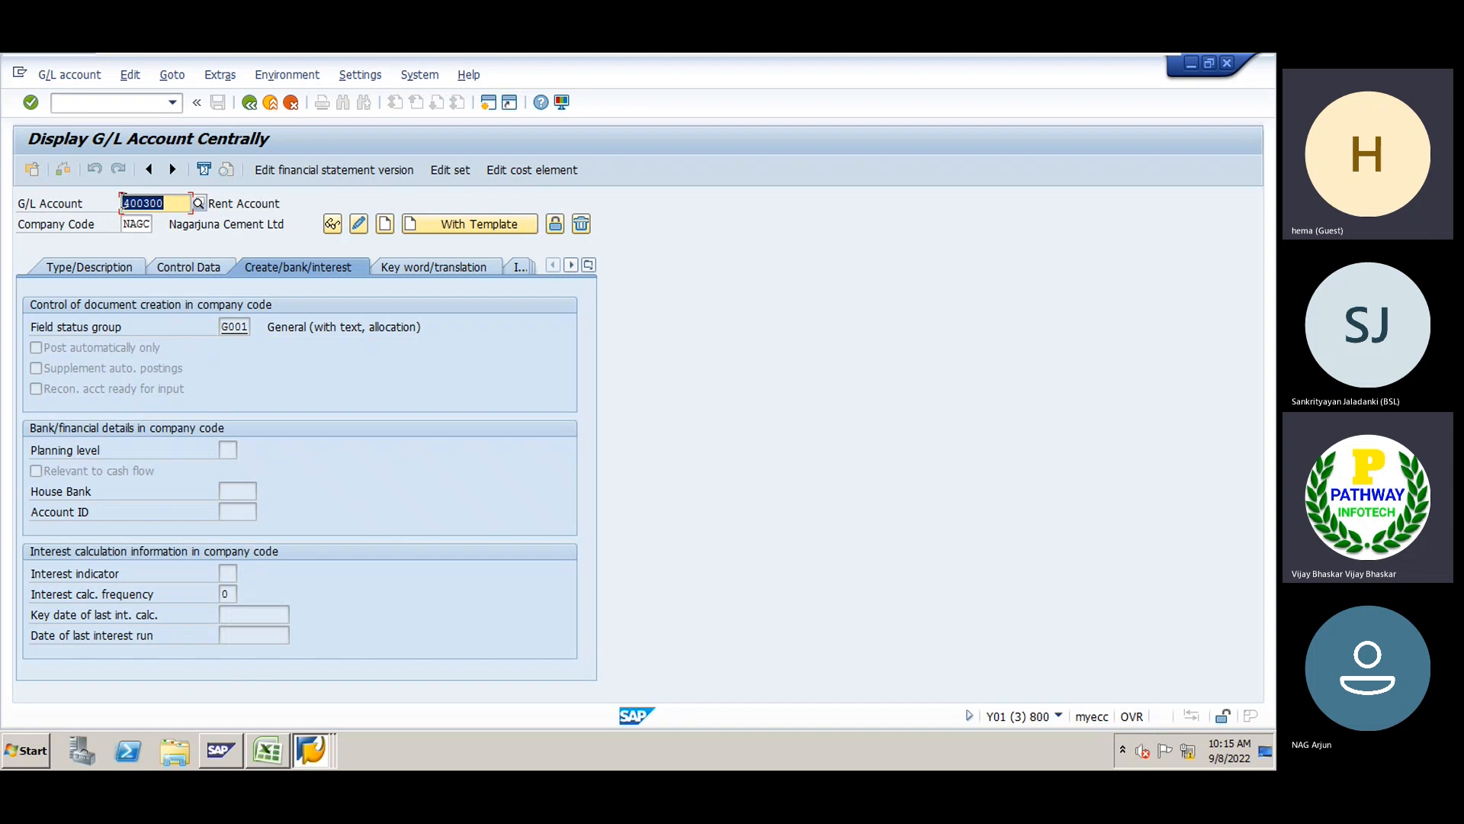
{"action": "left_click", "coordinate": [122, 202]}
{"action": "left_click", "coordinate": [249, 326]}
{"action": "left_click_drag", "start_coordinate": [249, 326], "coordinate": [223, 326]}
{"action": "left_click", "coordinate": [224, 326]}
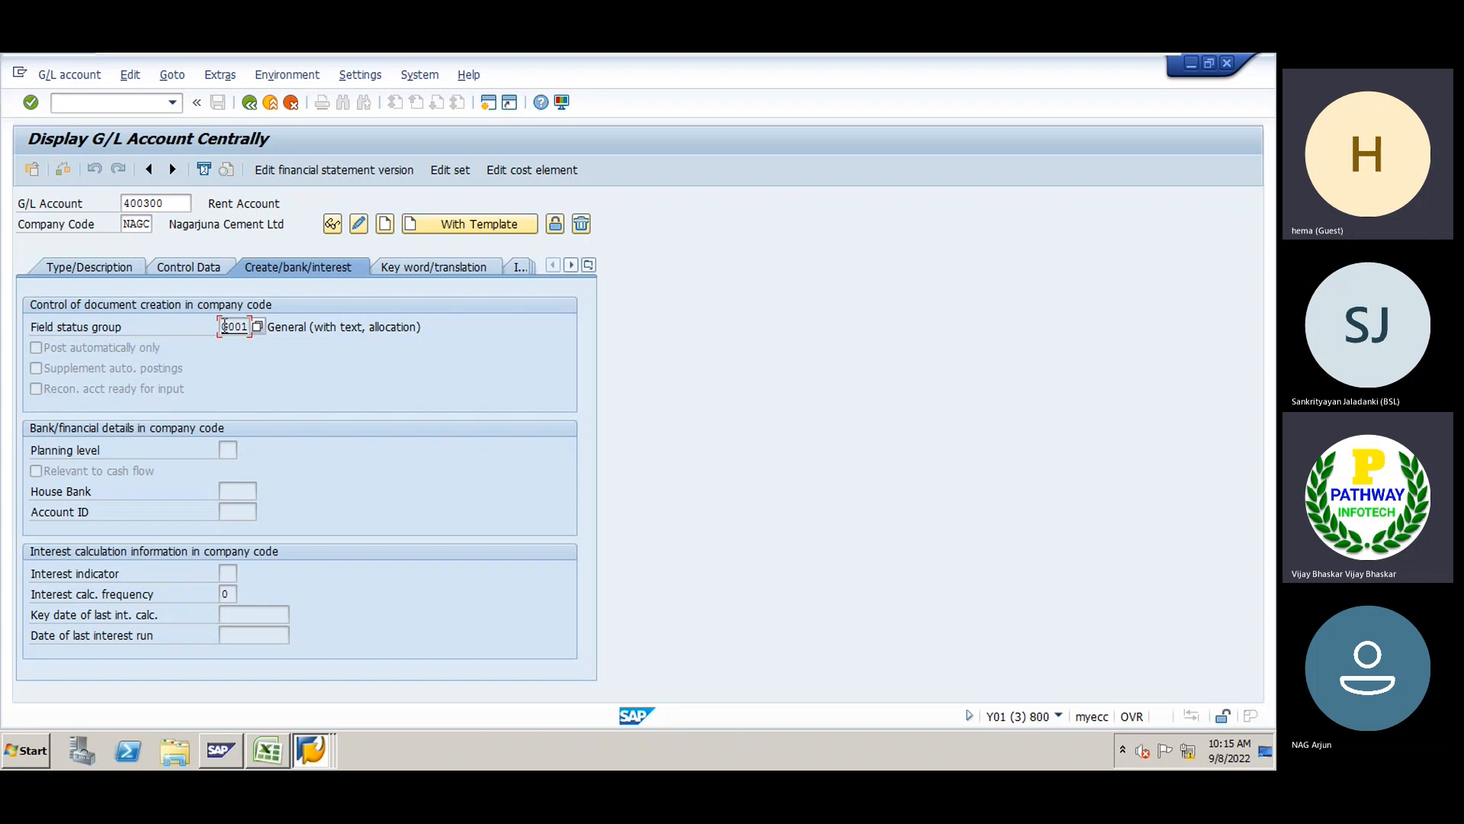
In the field status groups session, open the additional account assignments of group G001 in variant GE
{"action": "key", "text": "alt+Tab"}
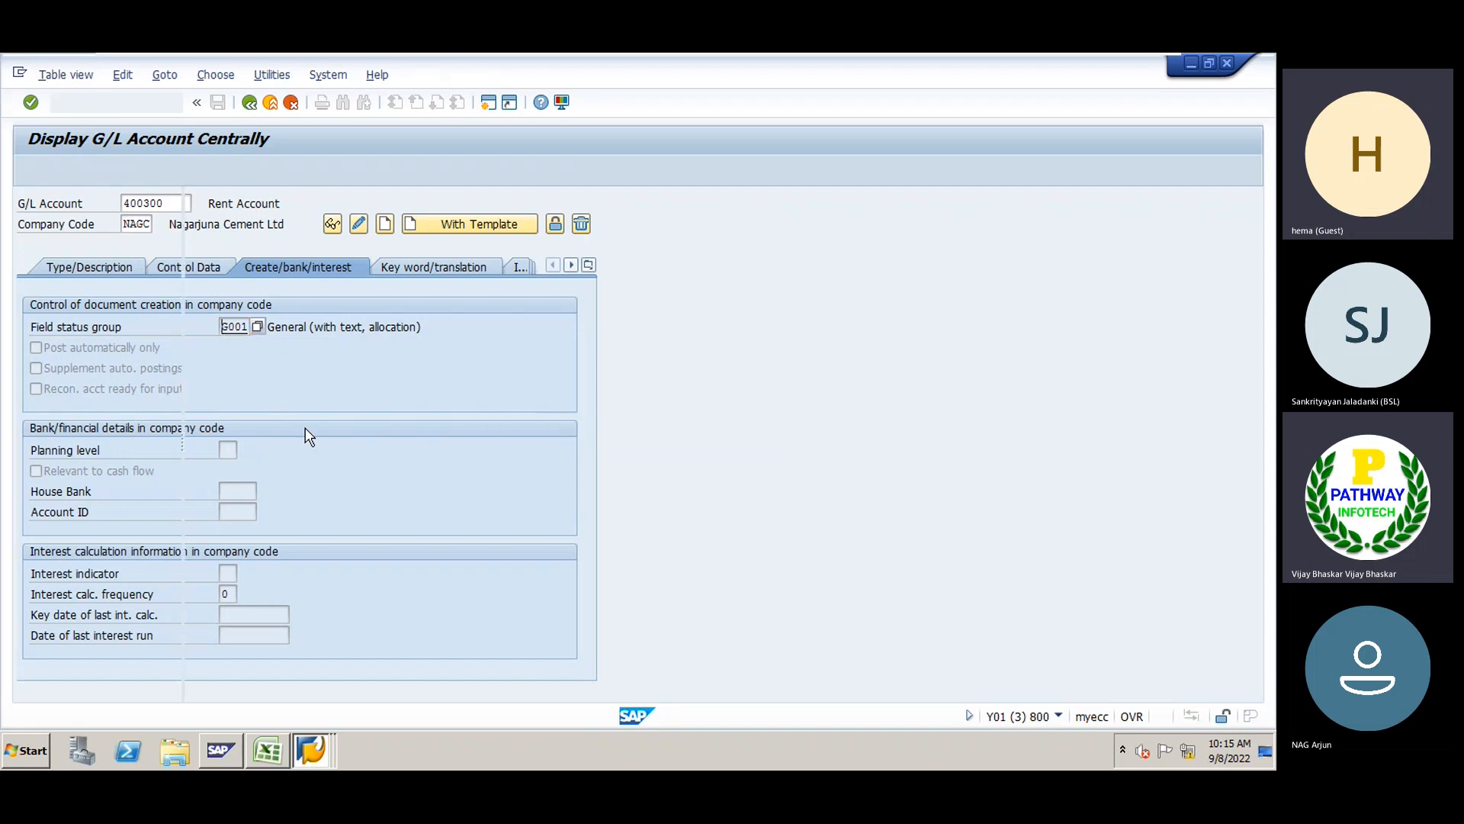
{"action": "double_click", "coordinate": [230, 340]}
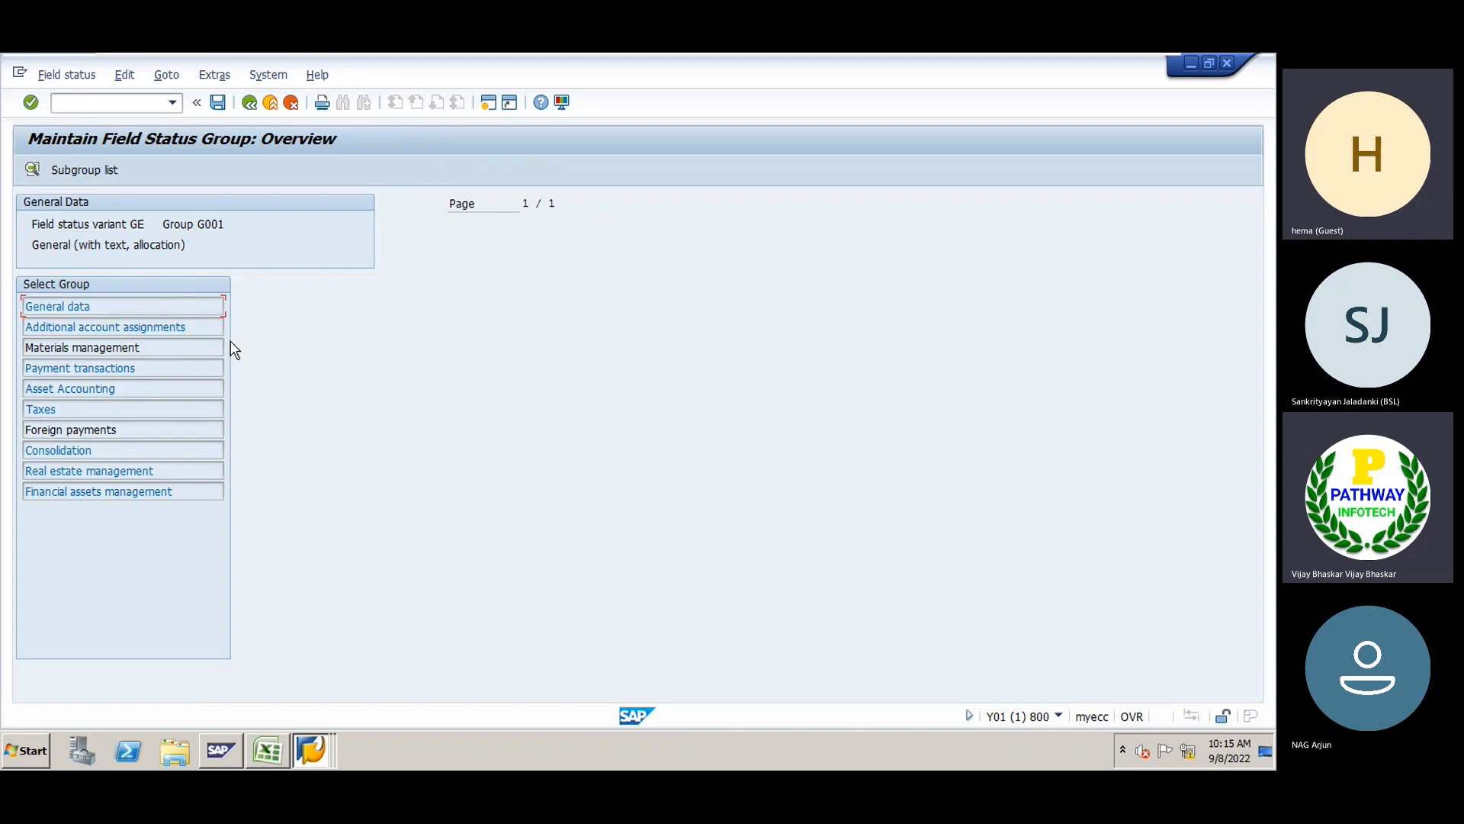
{"action": "double_click", "coordinate": [93, 327]}
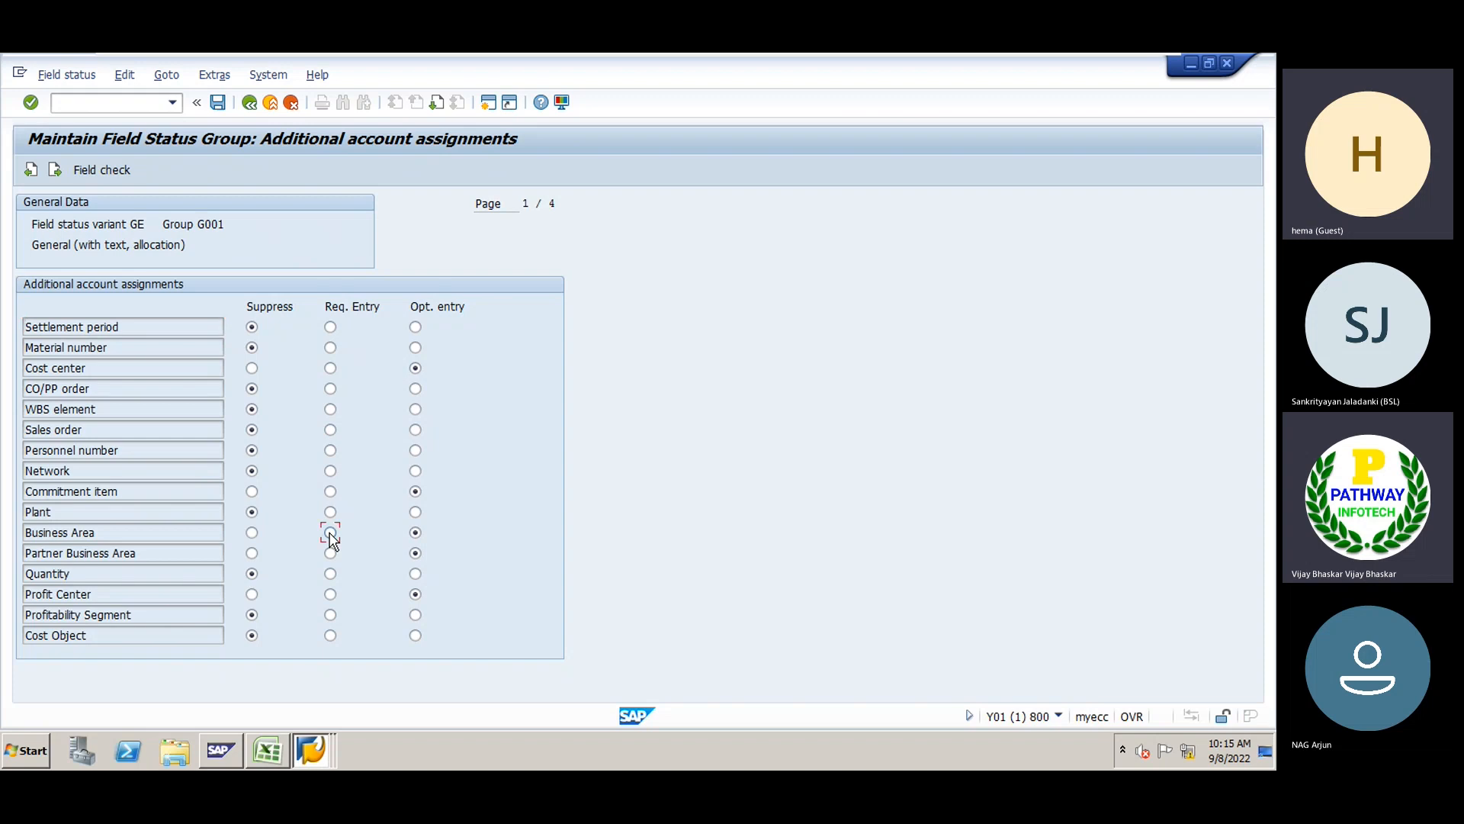
Set Business Area to optional entry in group G001's additional account assignments and exit to the SAP Easy Access screen
{"action": "left_click", "coordinate": [415, 532]}
{"action": "left_click", "coordinate": [291, 103]}
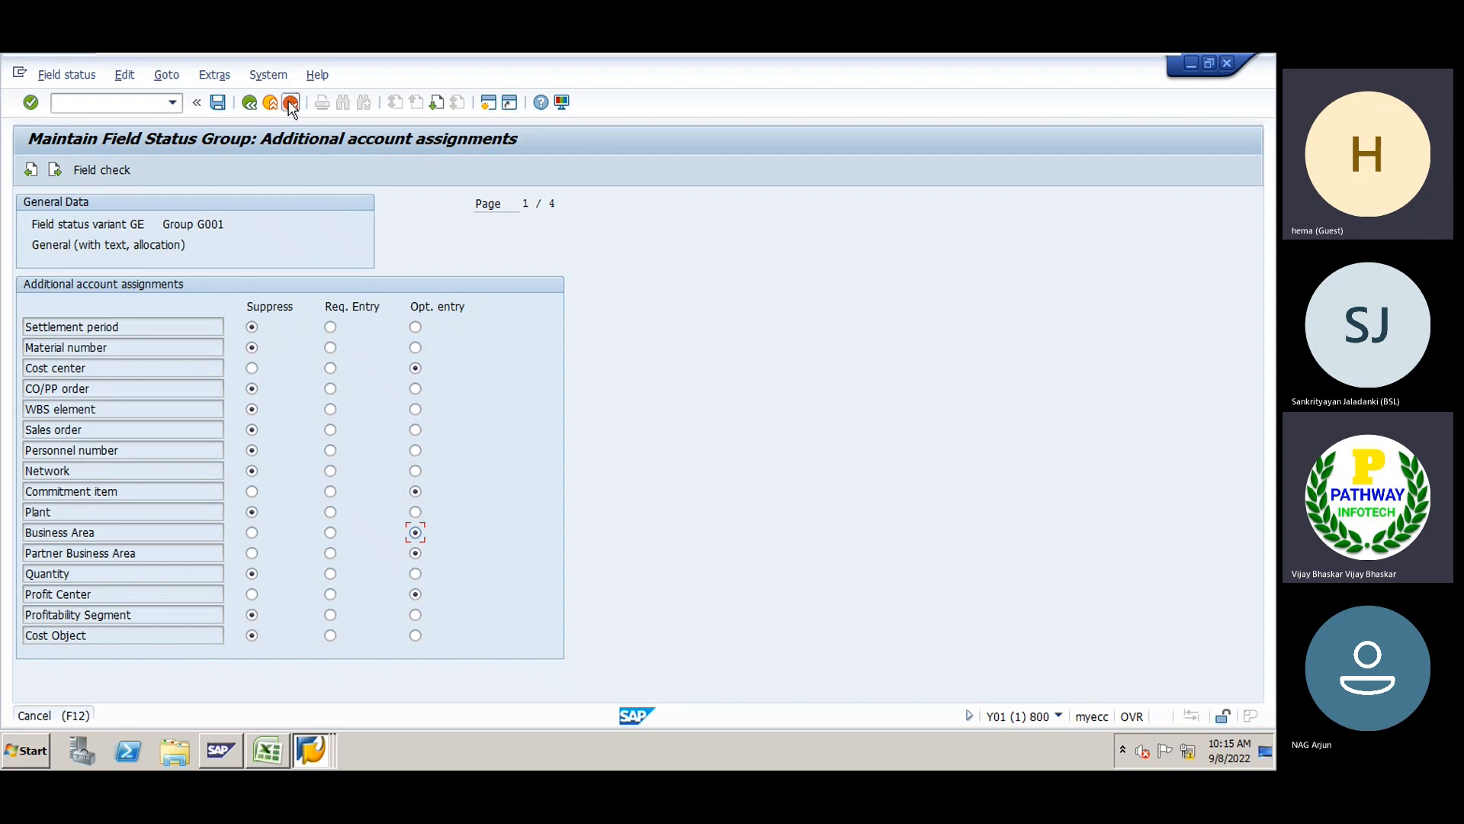
{"action": "left_click", "coordinate": [291, 103]}
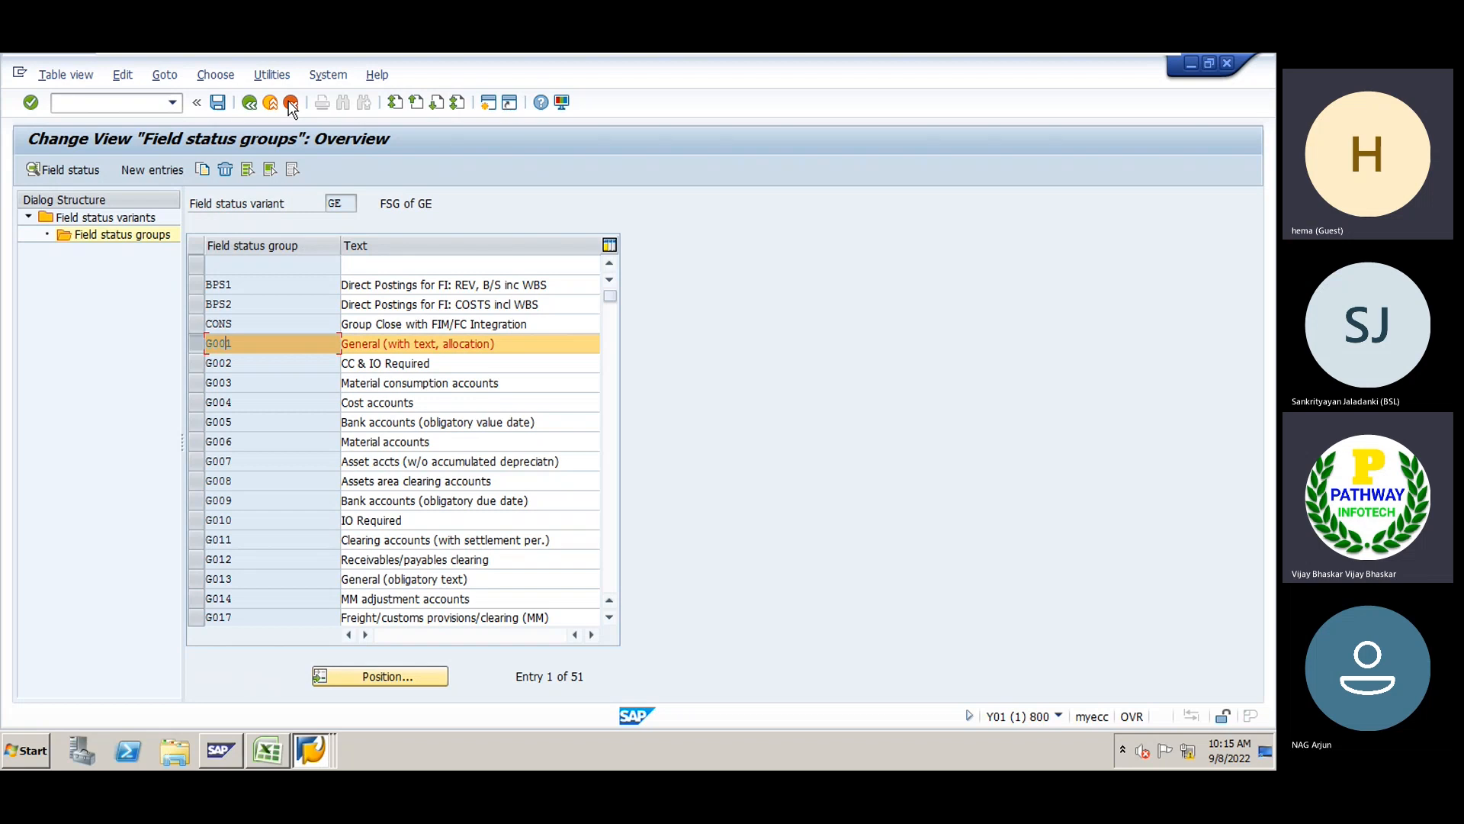
{"action": "left_click", "coordinate": [291, 103]}
{"action": "left_click", "coordinate": [291, 103]}
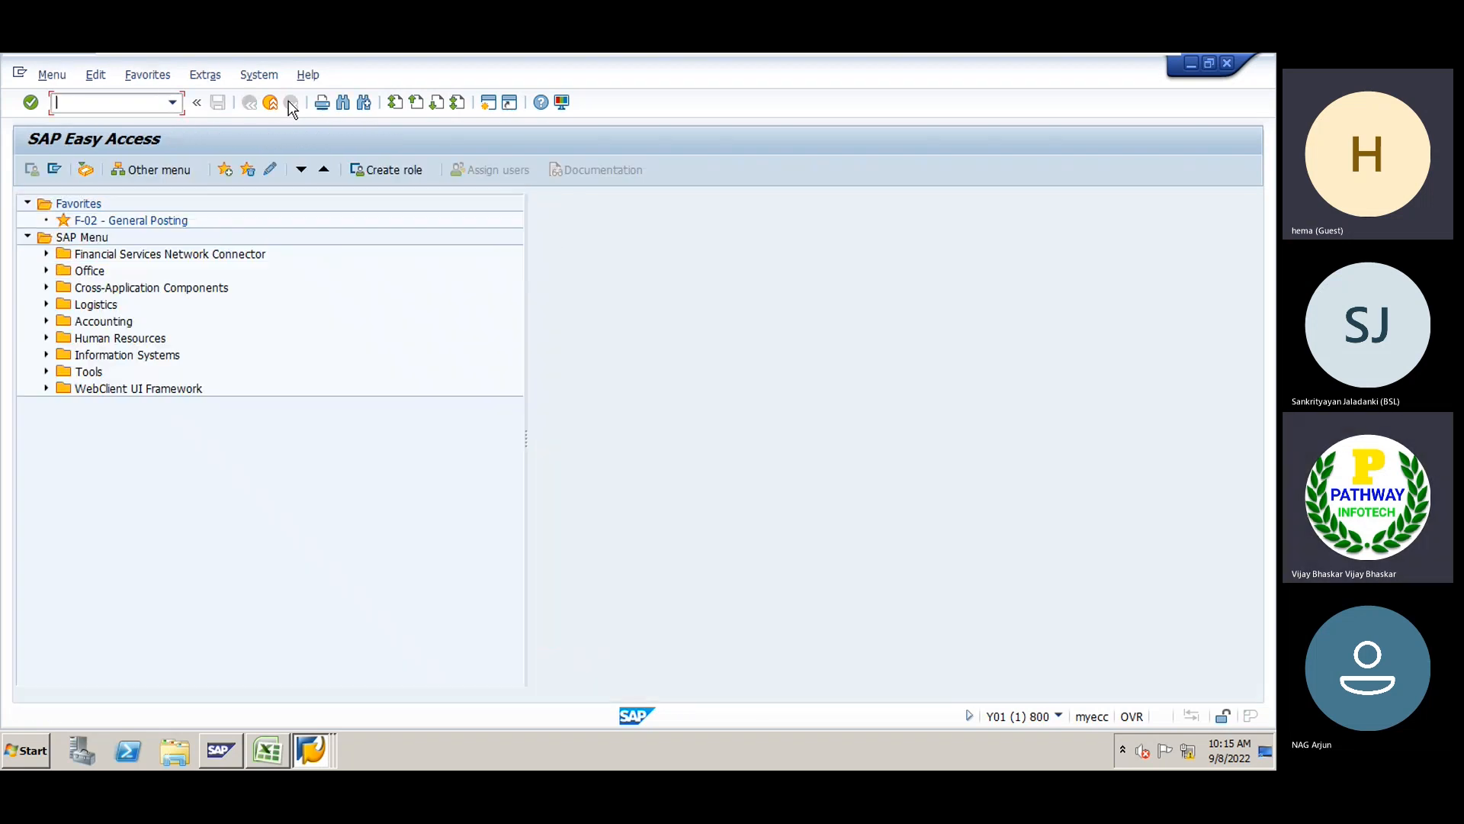
Go to the G/L account posting session and clear the document header text
{"action": "key", "text": "alt+Tab"}
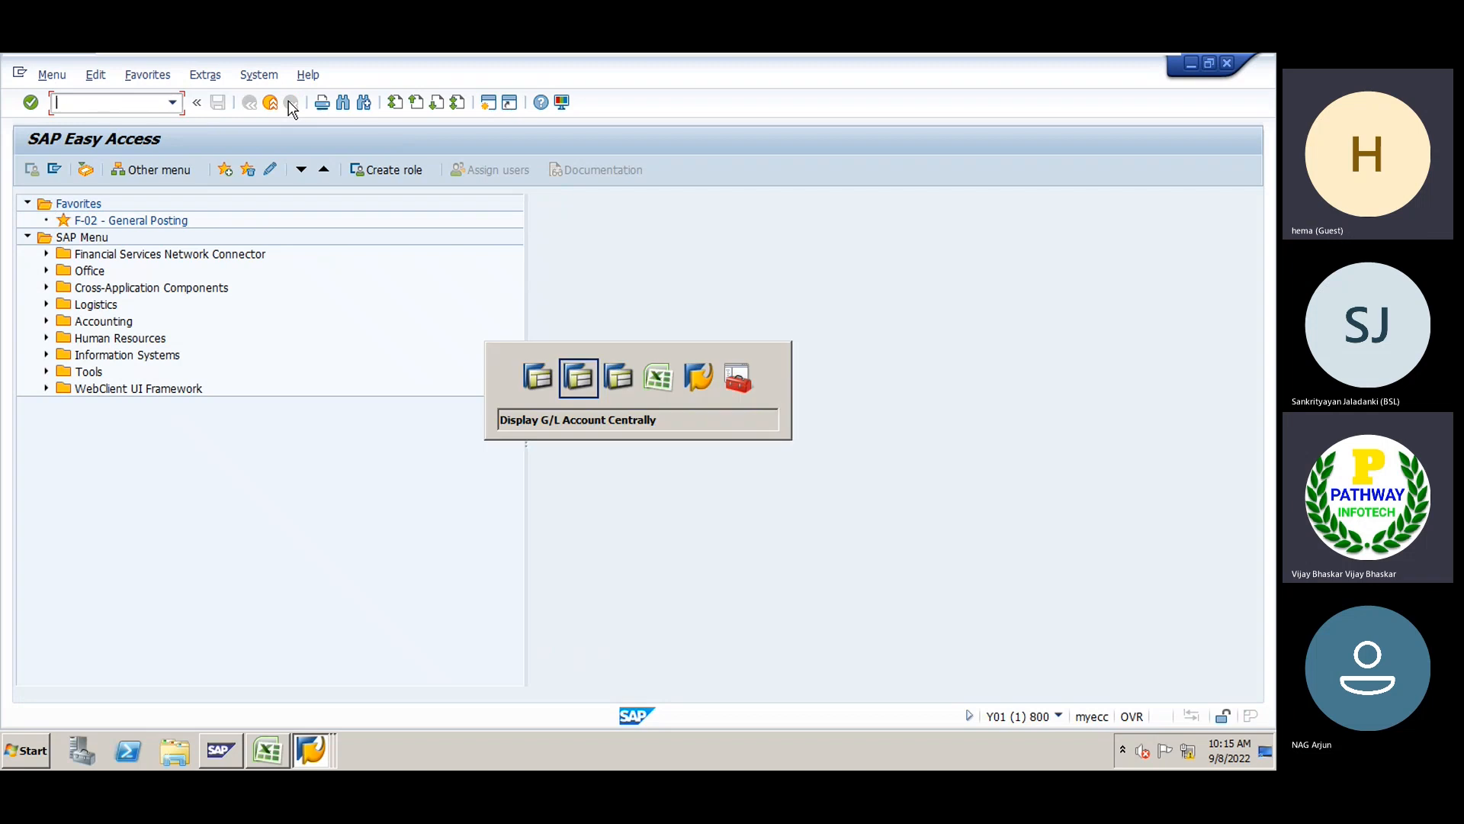
{"action": "key", "text": "alt+Tab"}
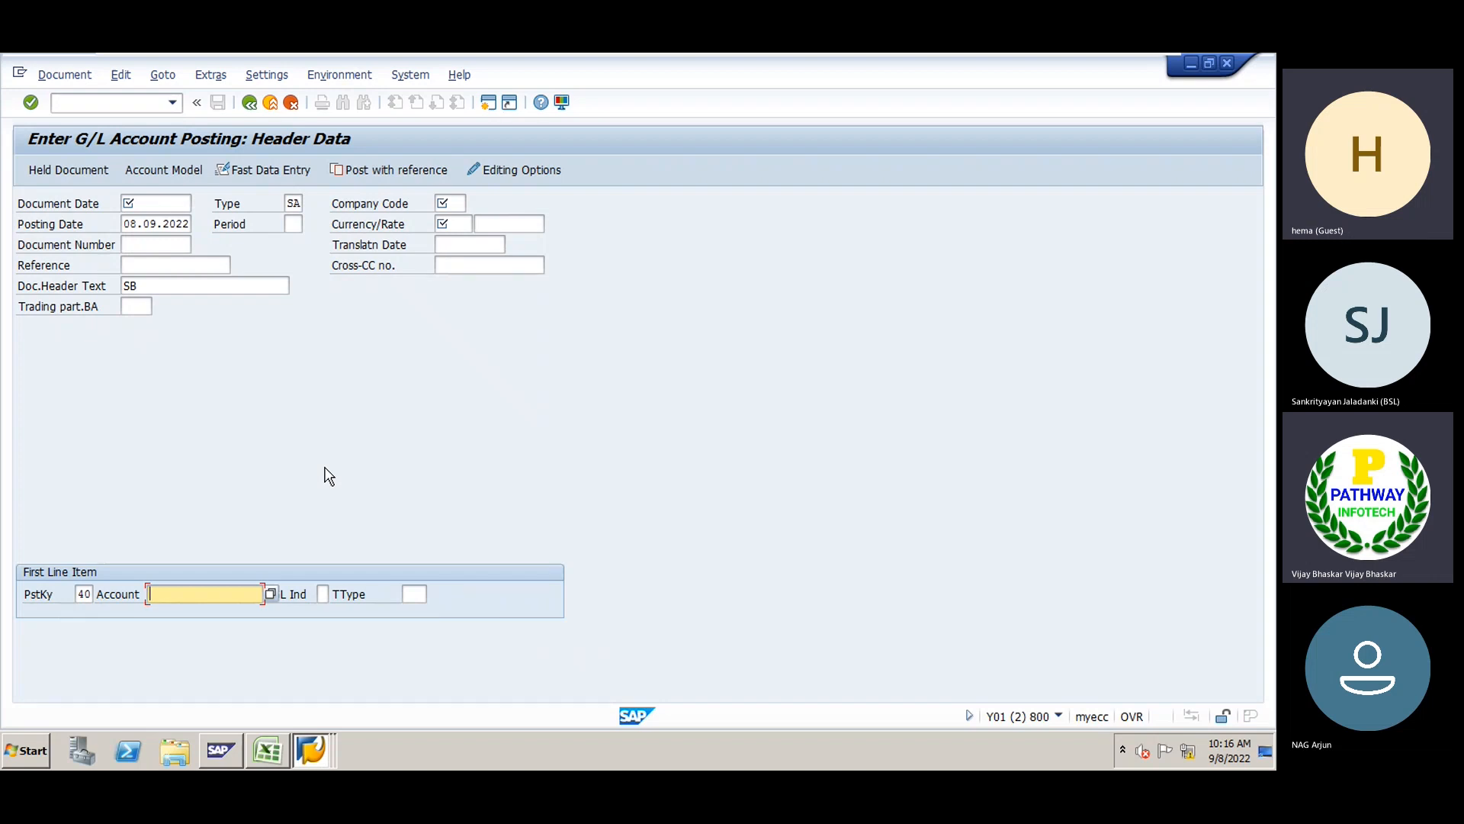
{"action": "left_click", "coordinate": [155, 286]}
{"action": "key", "text": "BackSpace"}
{"action": "key", "text": "BackSpace"}
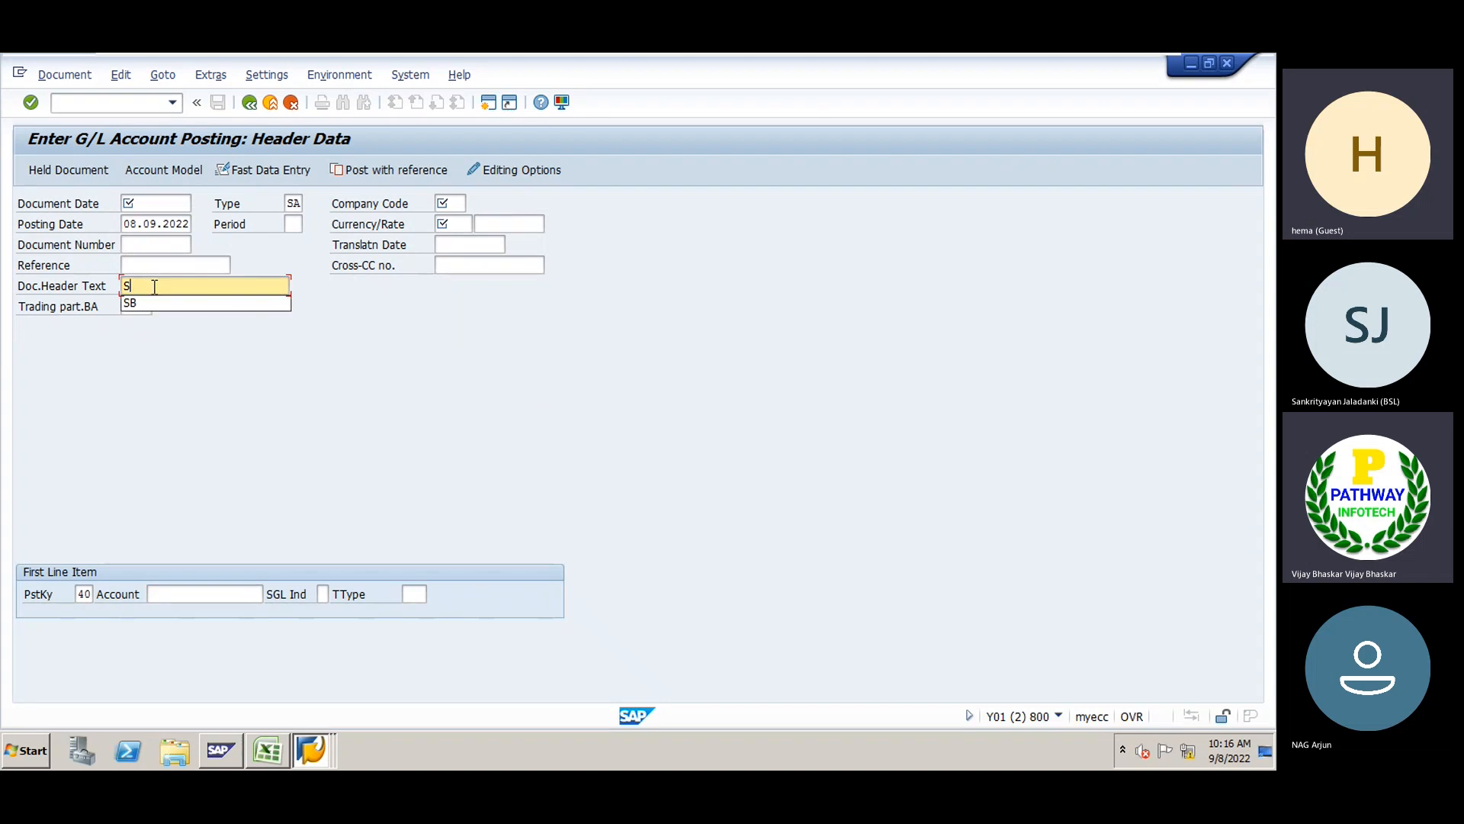
Enter document date 02.09.2022, company code GE01 and currency INR in the G/L account posting header
{"action": "left_click", "coordinate": [142, 203]}
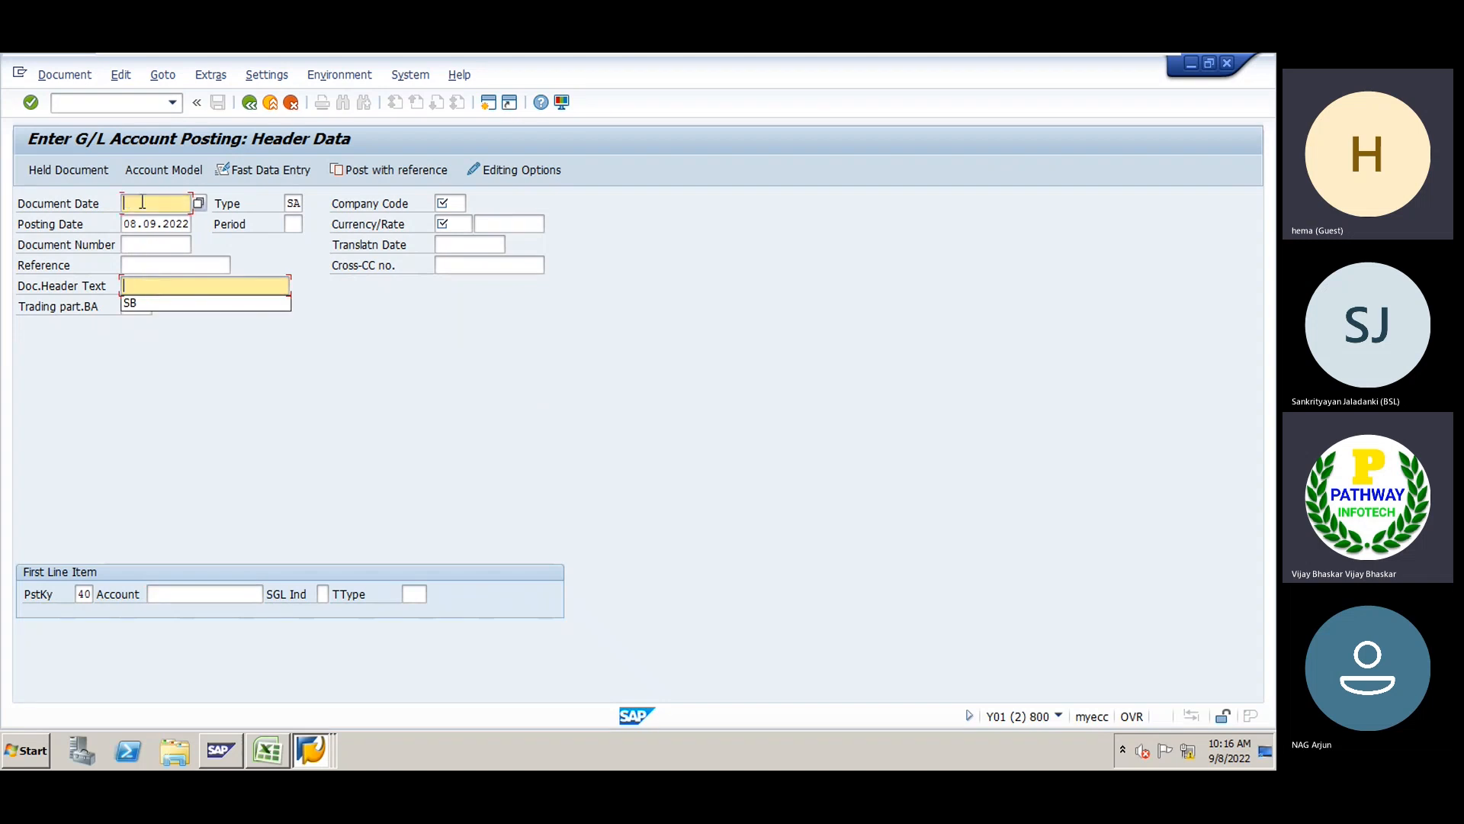
{"action": "type", "text": "02.09.2022"}
{"action": "key", "text": "Tab"}
{"action": "key", "text": "Tab"}
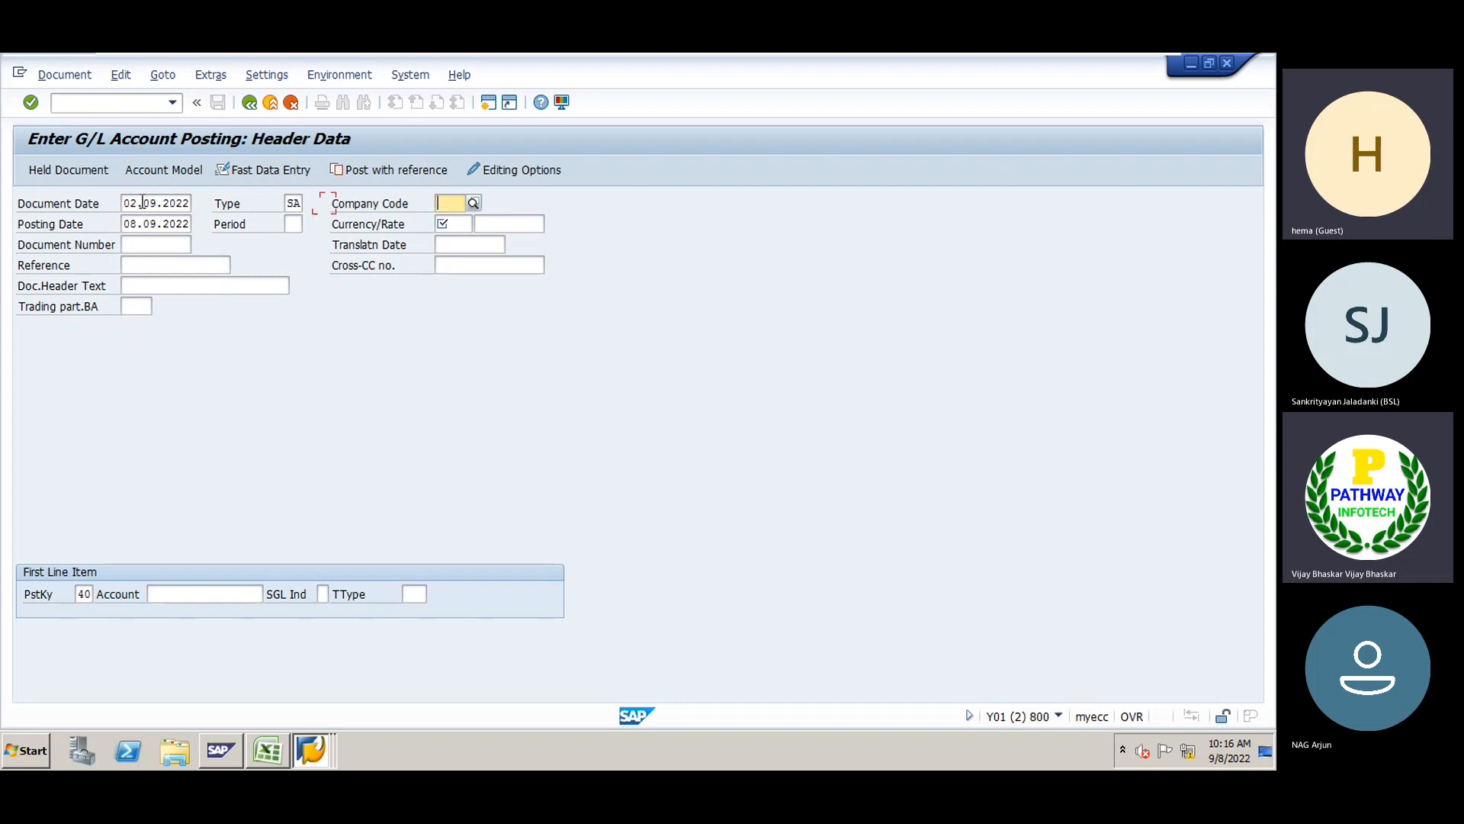
{"action": "type", "text": "GE01"}
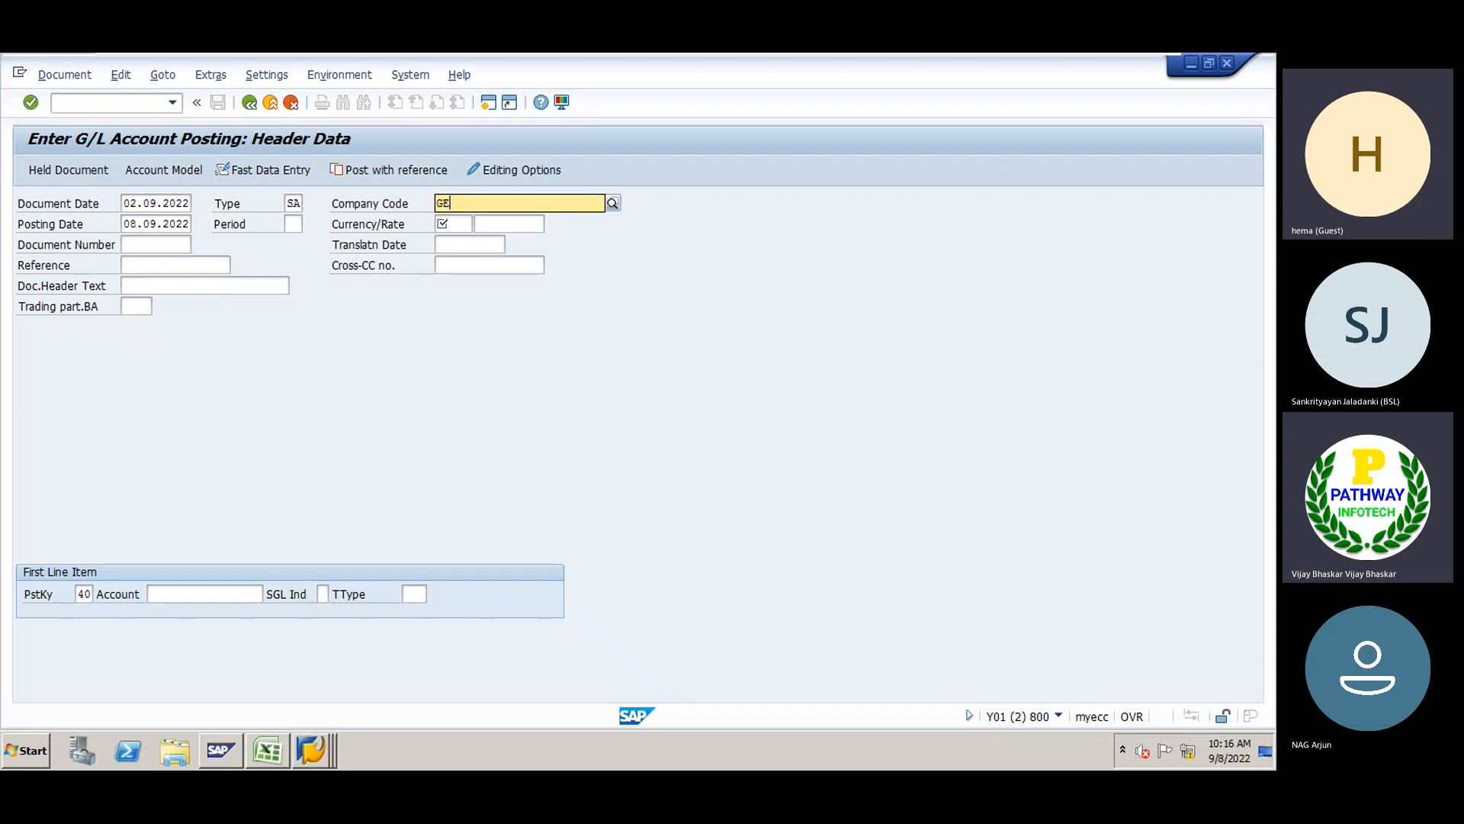
{"action": "key", "text": "Tab"}
{"action": "key", "text": "Tab"}
{"action": "key", "text": "Tab"}
{"action": "type", "text": "INR"}
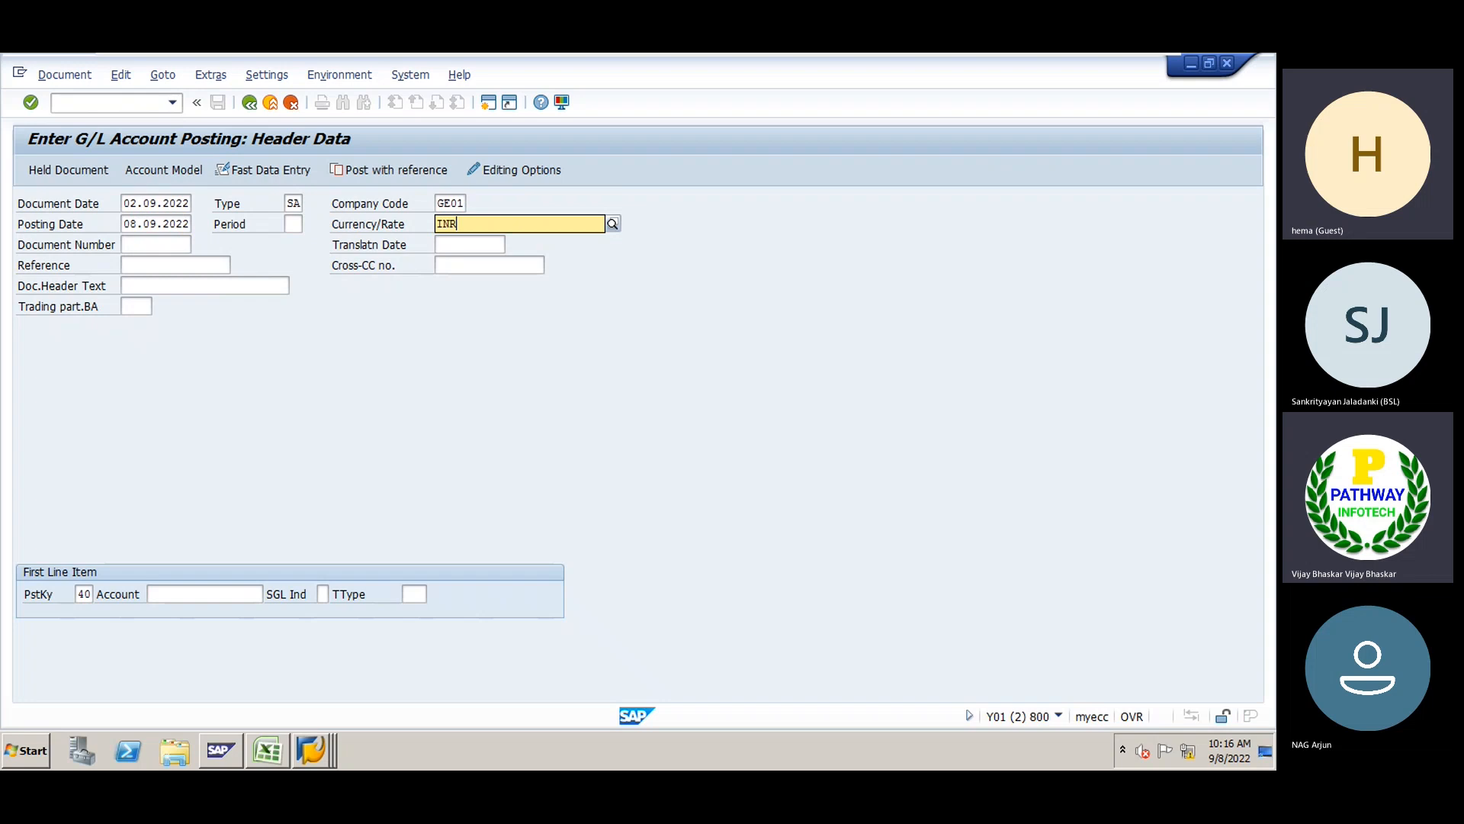
{"action": "key", "text": "Tab"}
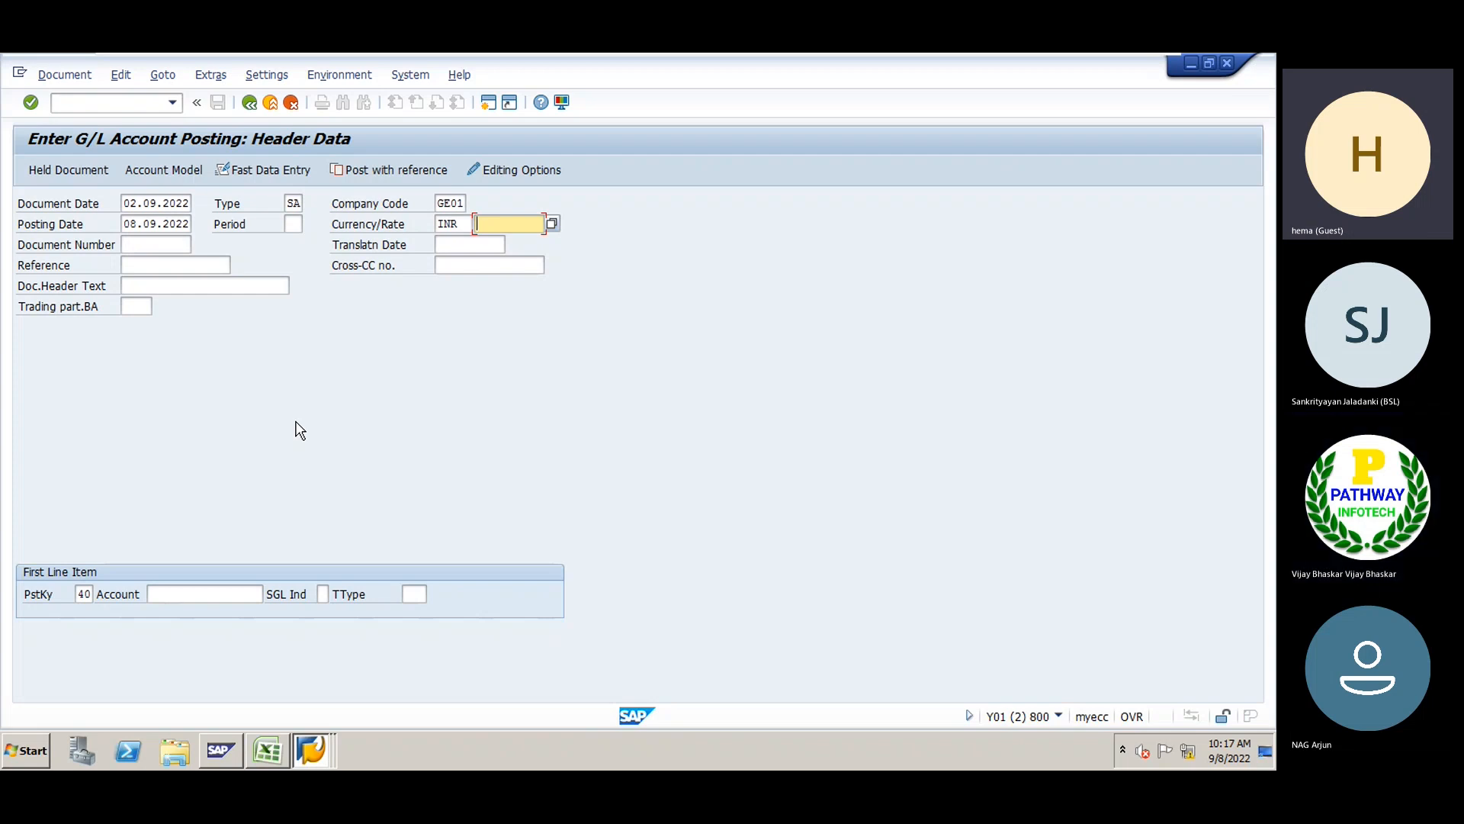
Run transaction OBY6, locate company code GE01 and open its global data details
{"action": "left_click", "coordinate": [124, 105]}
{"action": "type", "text": "/"}
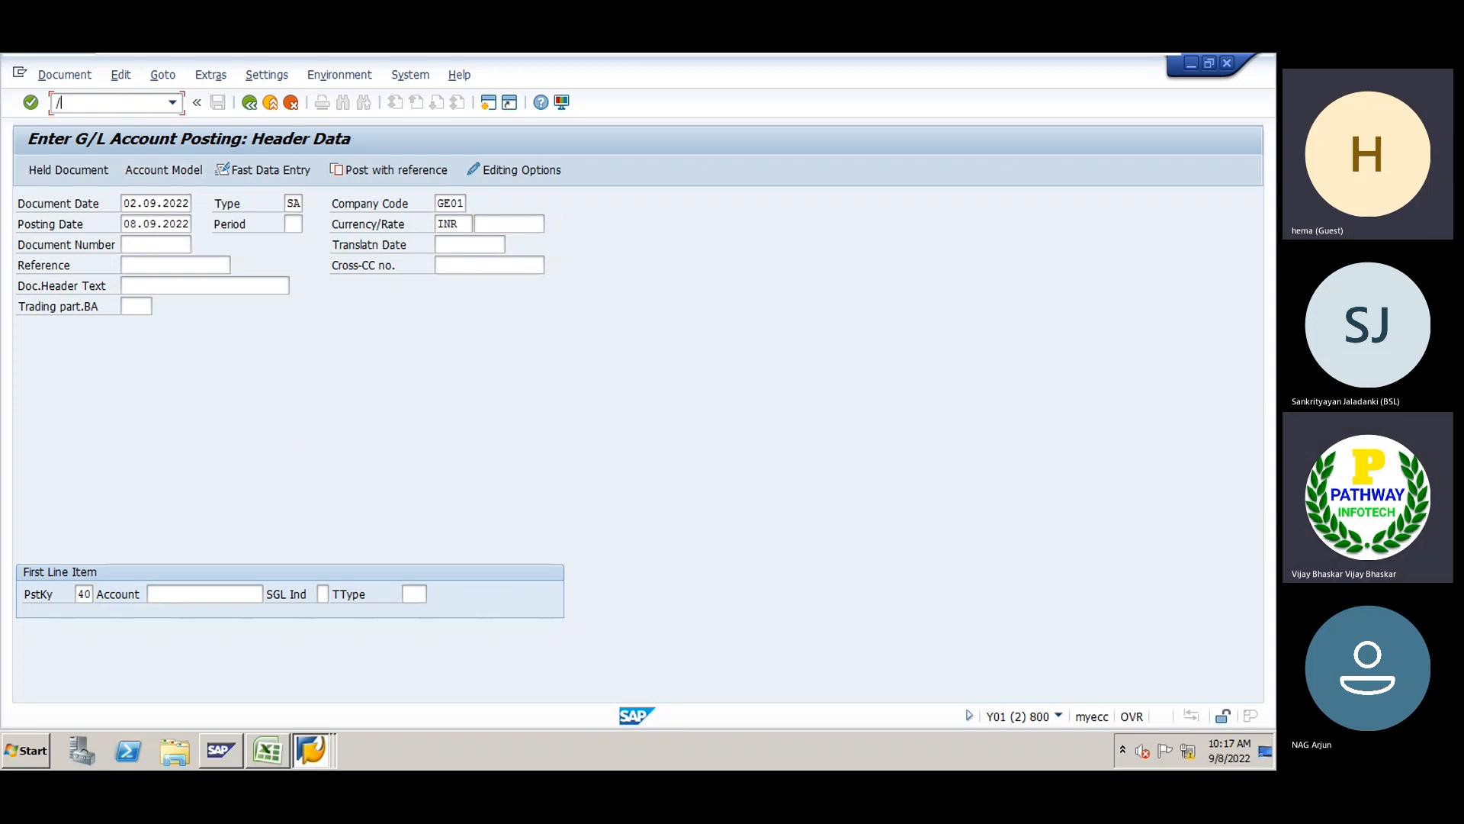
{"action": "type", "text": "noby6"}
{"action": "key", "text": "Return"}
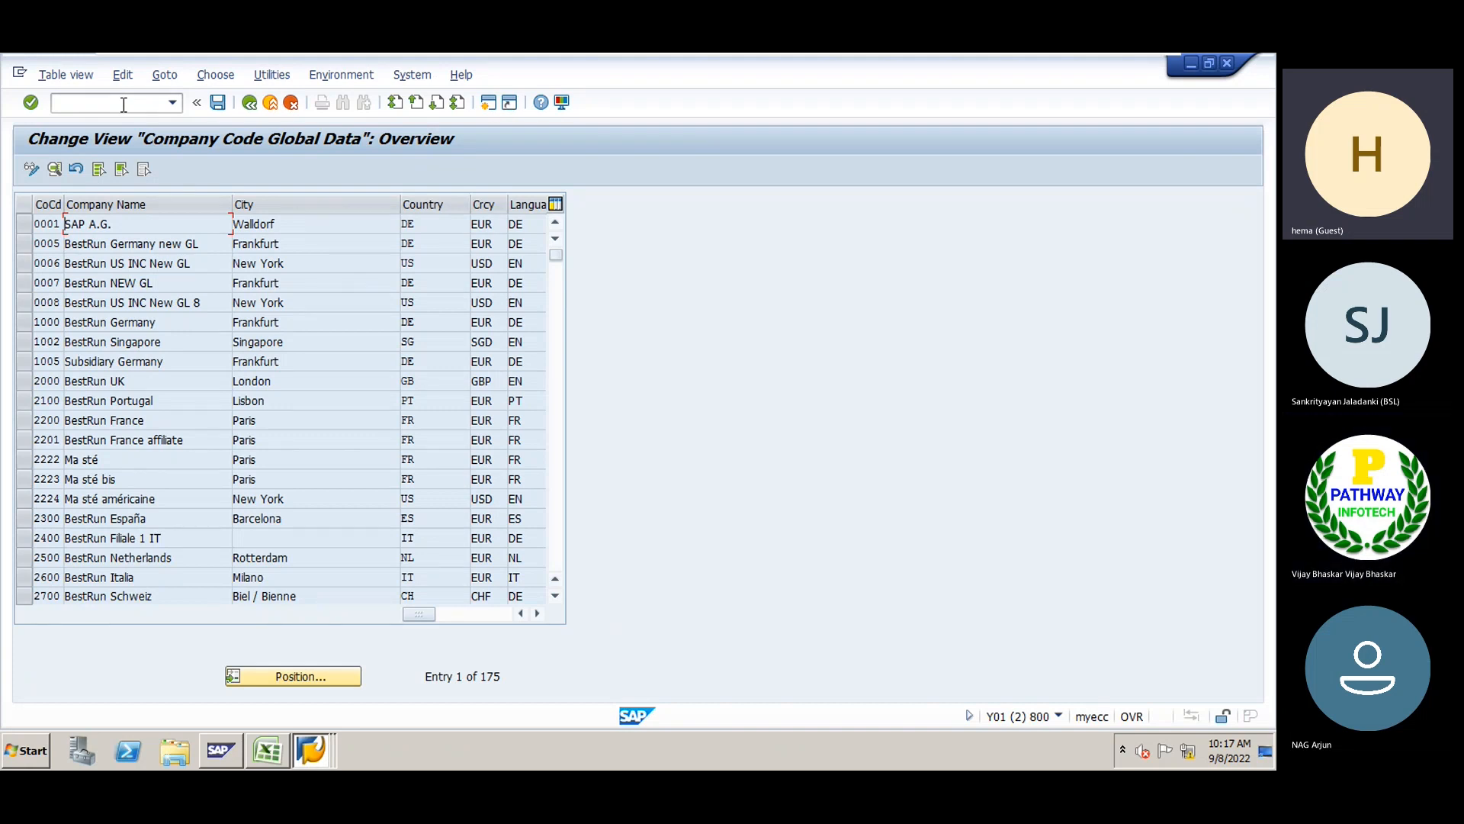
{"action": "left_click", "coordinate": [286, 675]}
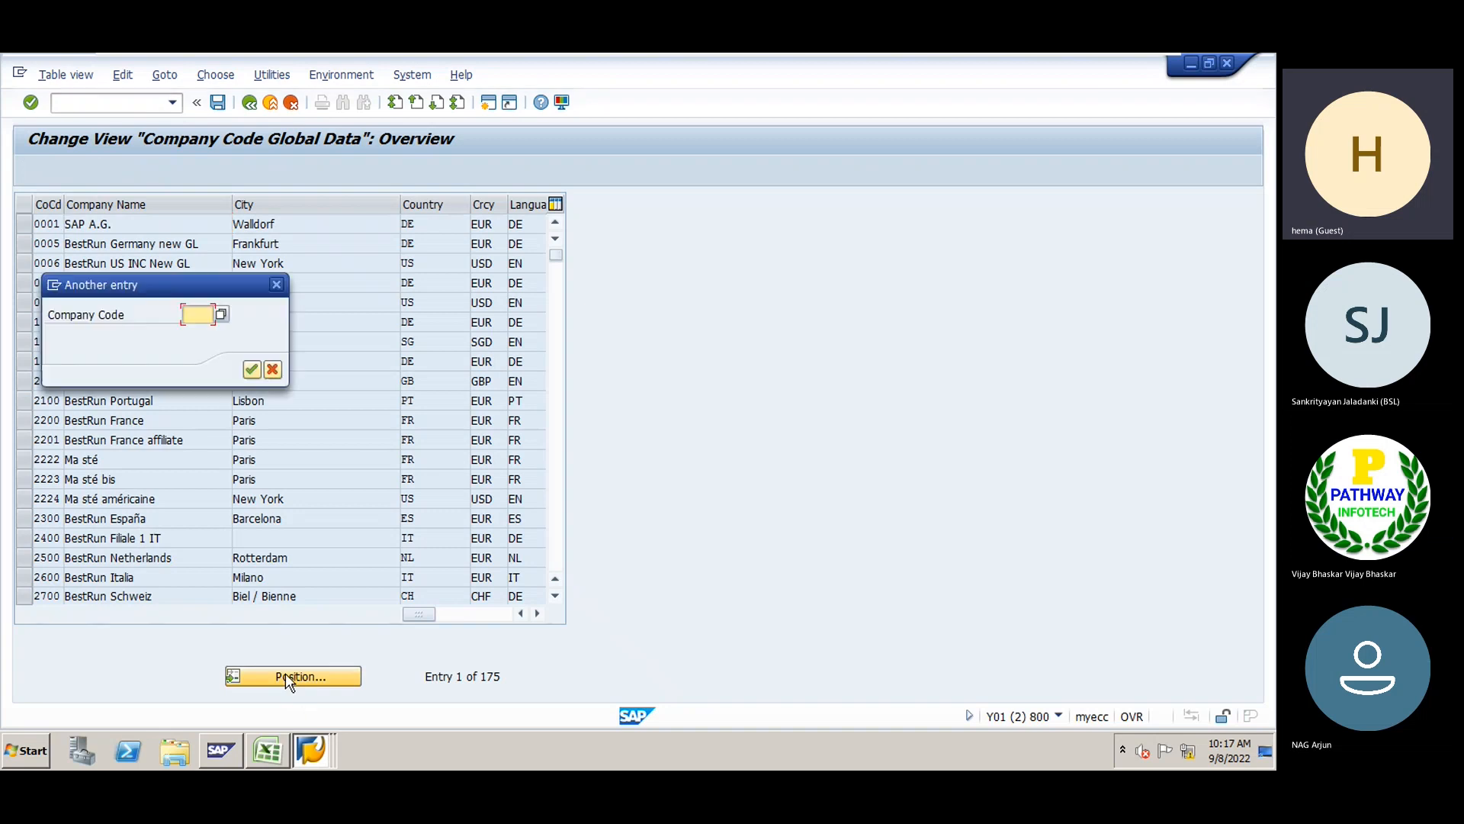
{"action": "type", "text": "GE01"}
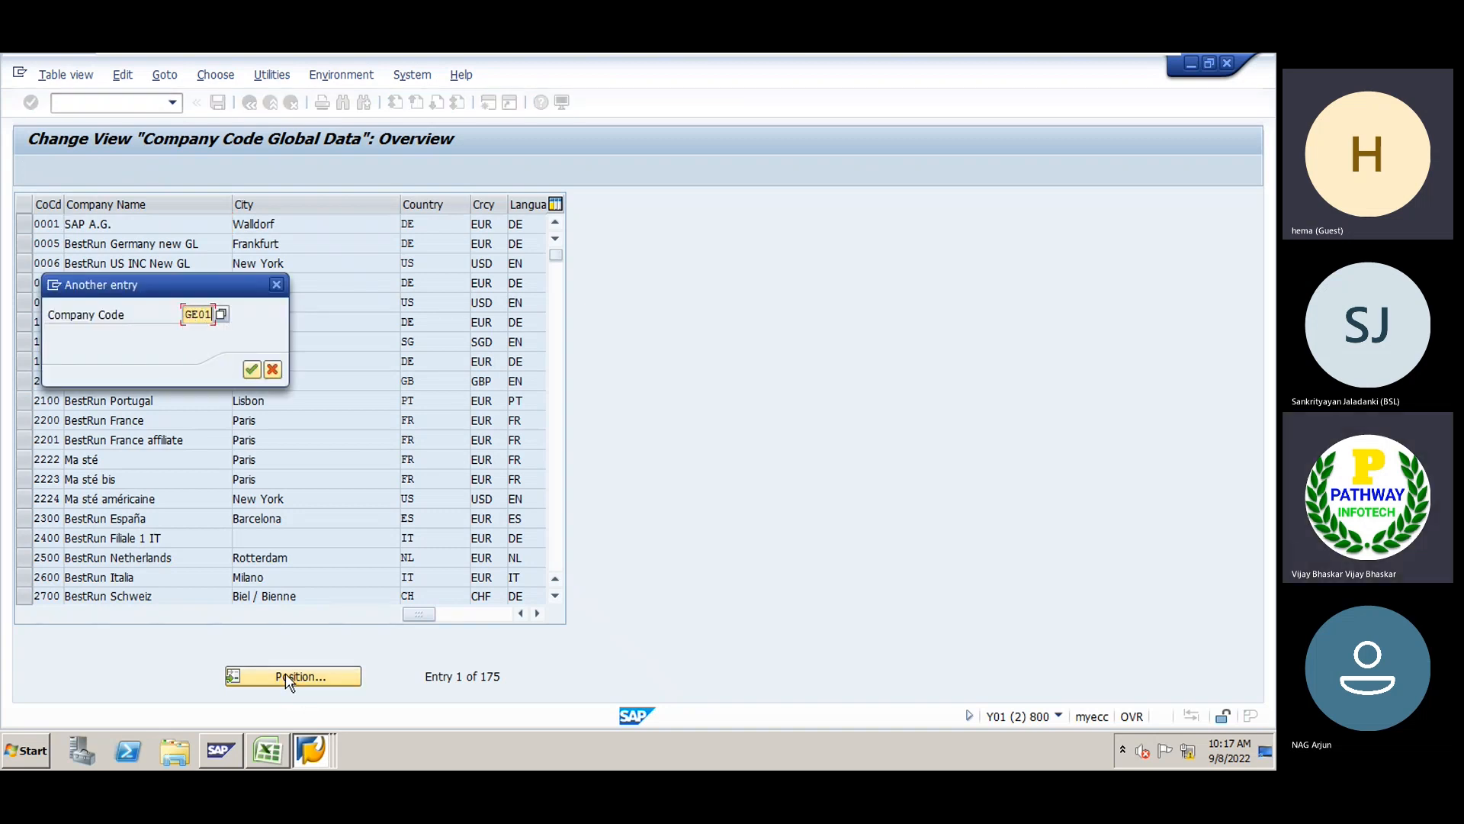
{"action": "key", "text": "Return"}
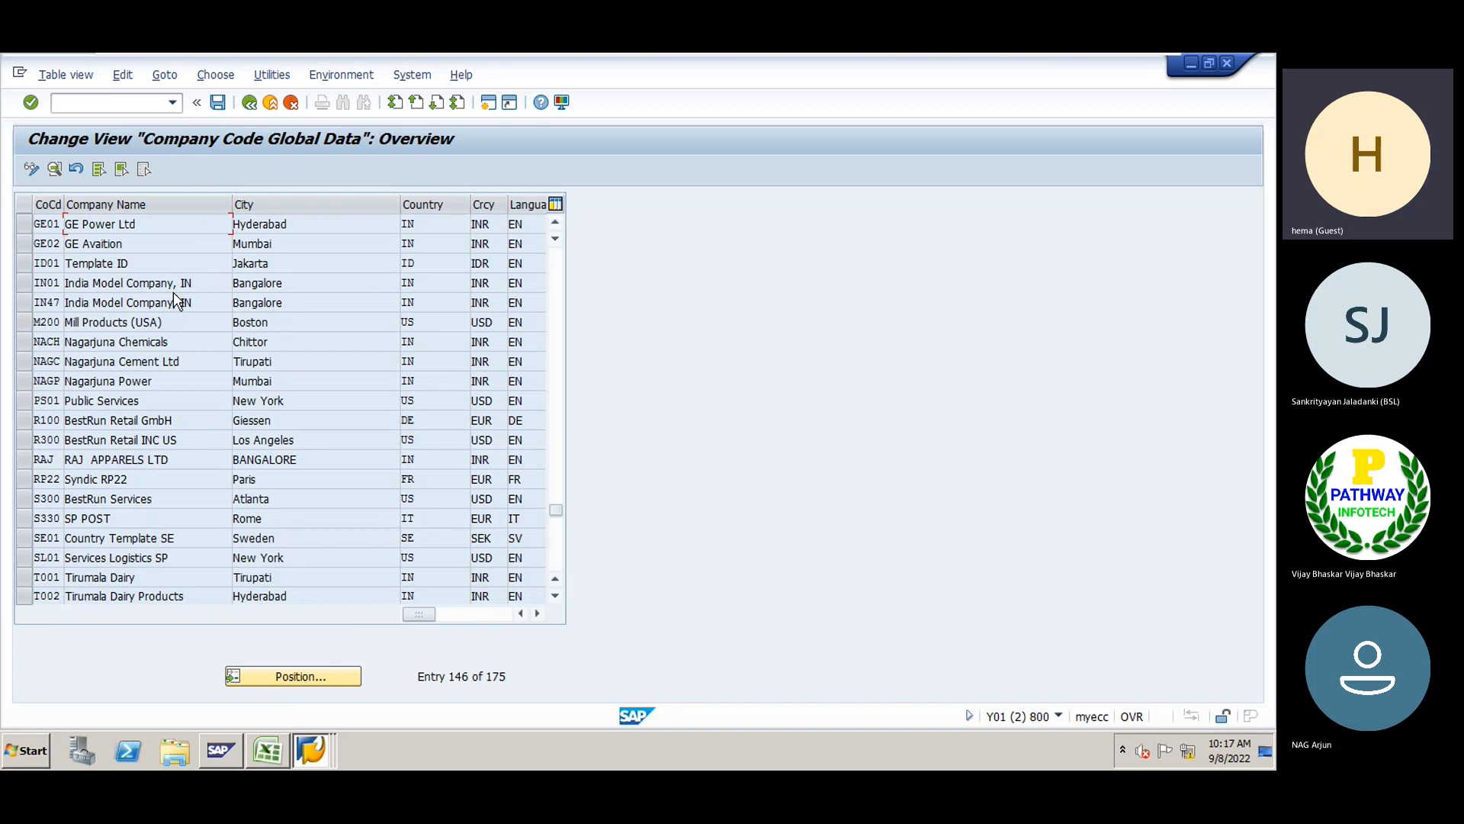
{"action": "double_click", "coordinate": [136, 224]}
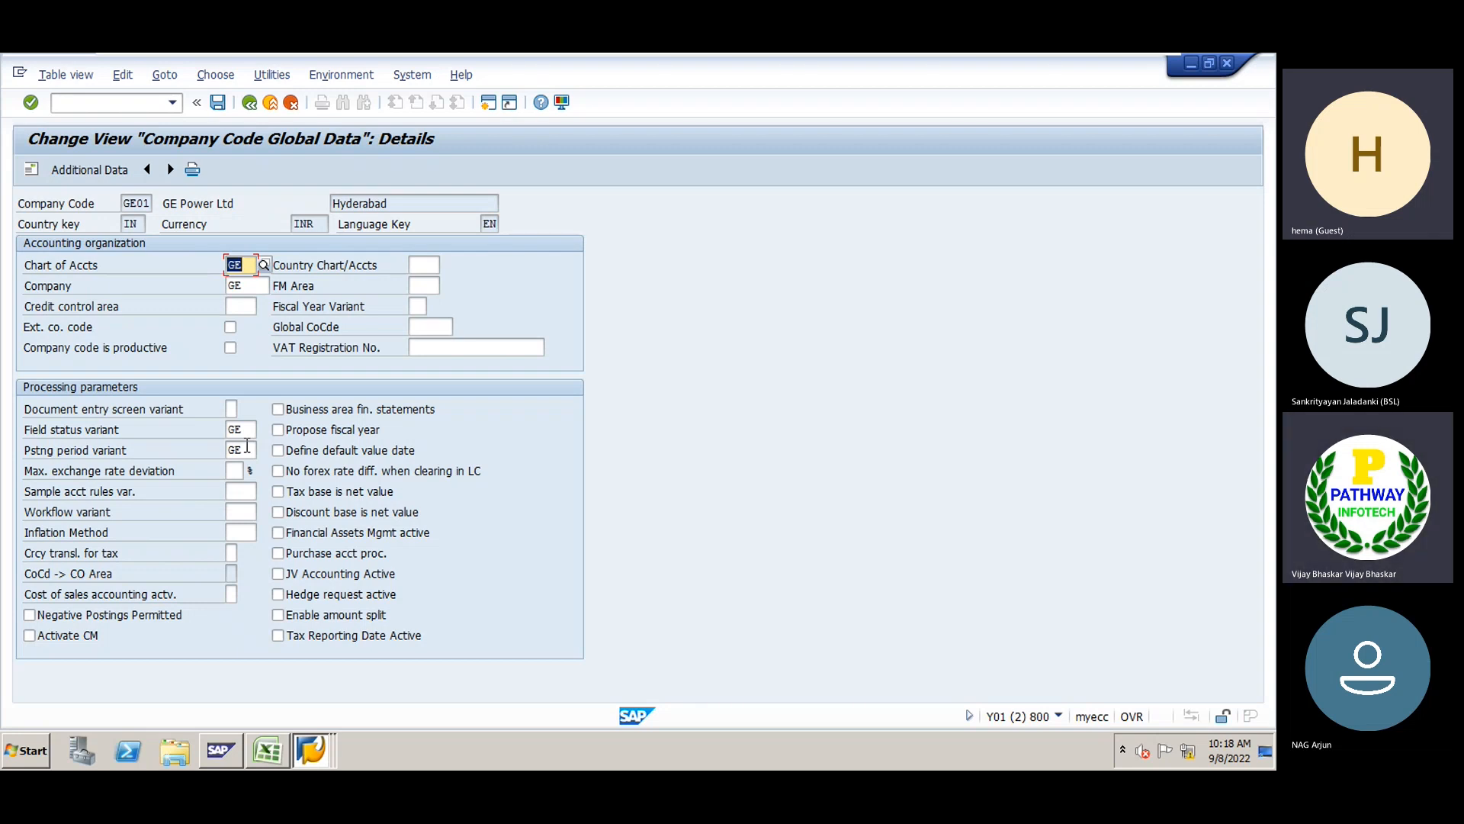
For company code GE01, enable productive status, business area financial statements, fiscal year proposal and negative postings, and save under the GE Configuration request
{"action": "left_click", "coordinate": [230, 348]}
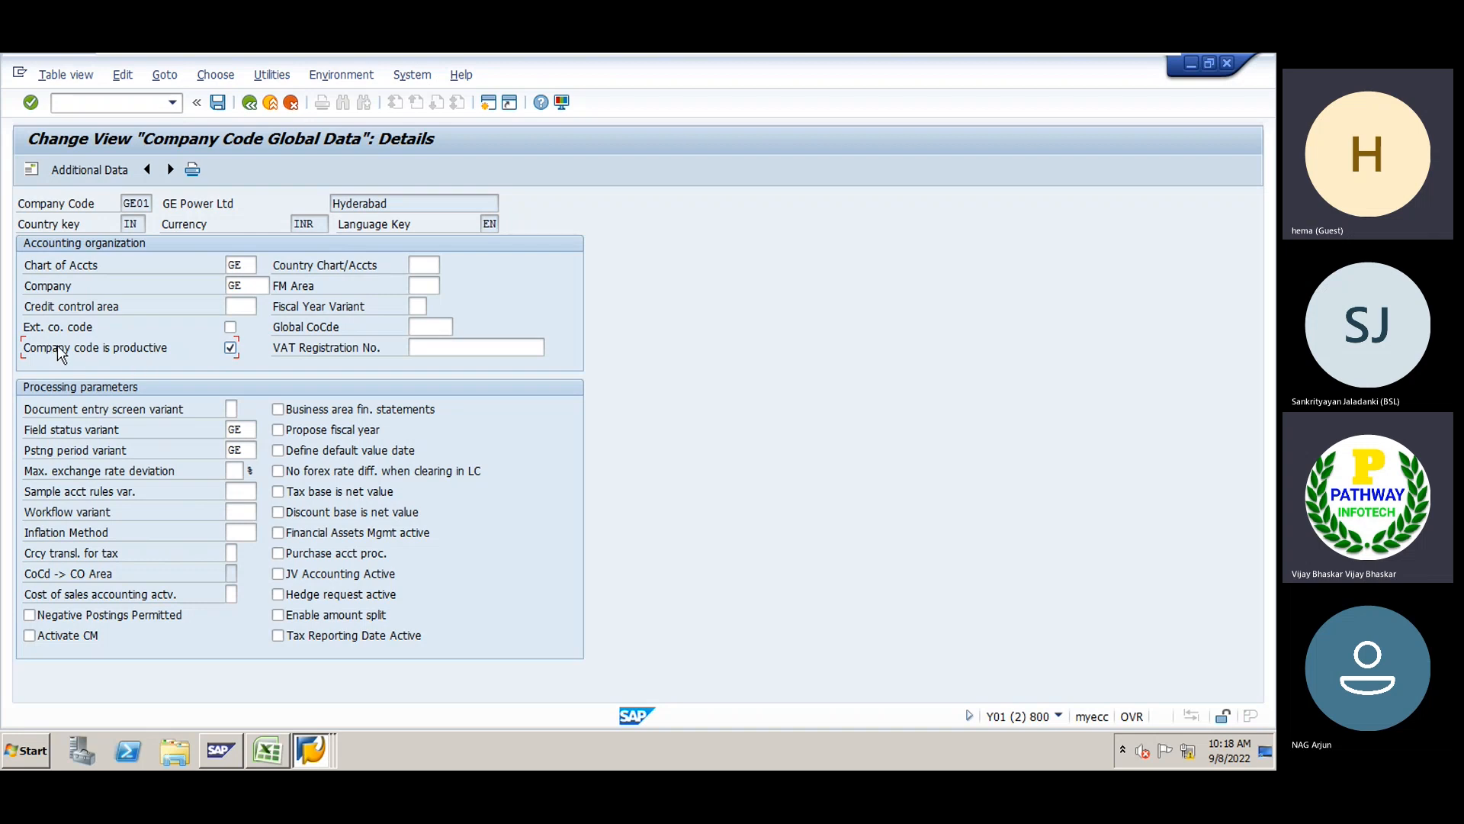
{"action": "left_click", "coordinate": [278, 410]}
{"action": "left_click", "coordinate": [276, 431]}
{"action": "left_click", "coordinate": [30, 618]}
{"action": "key", "text": "Return"}
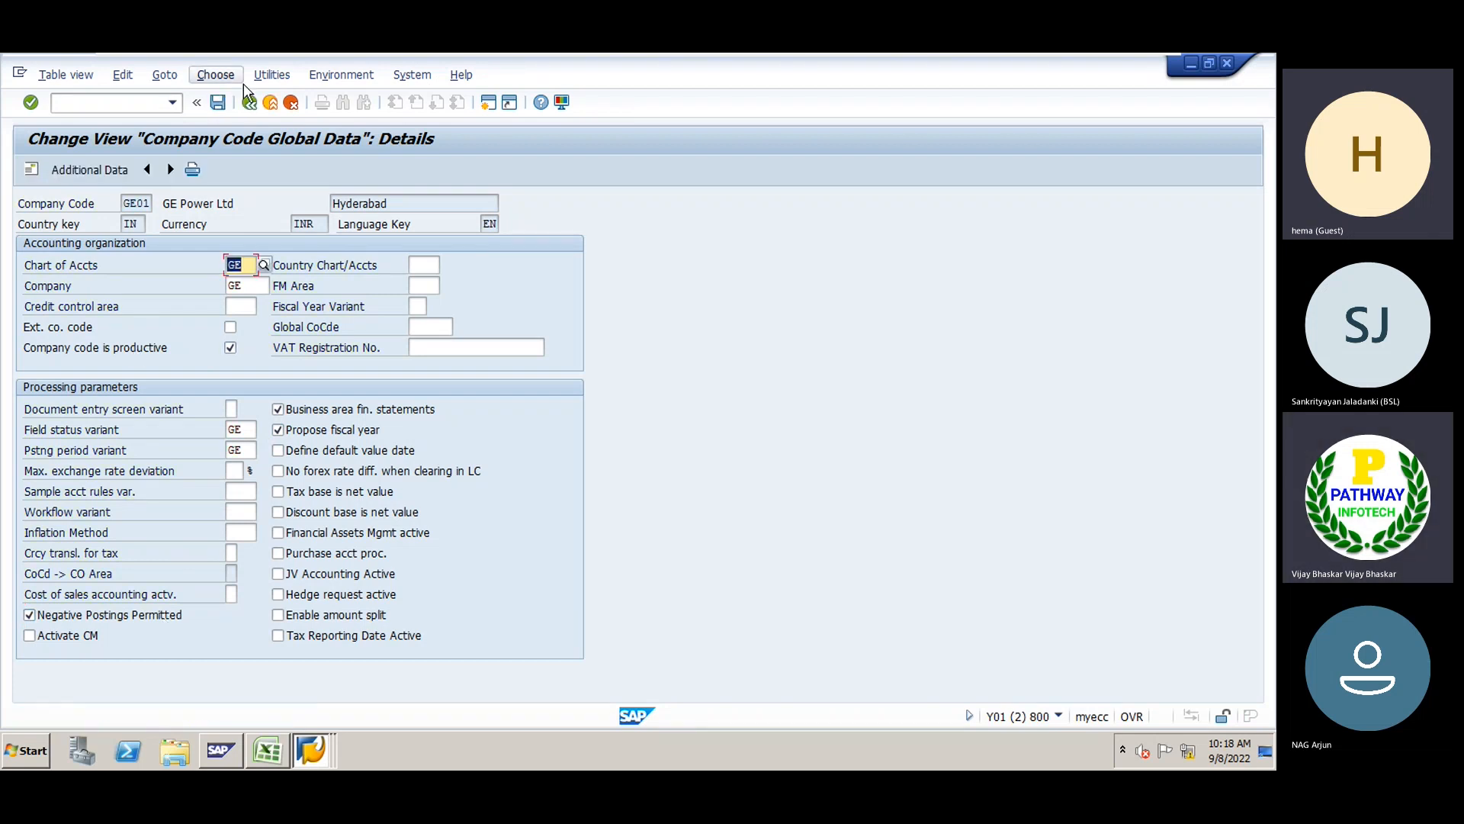
{"action": "left_click", "coordinate": [217, 102]}
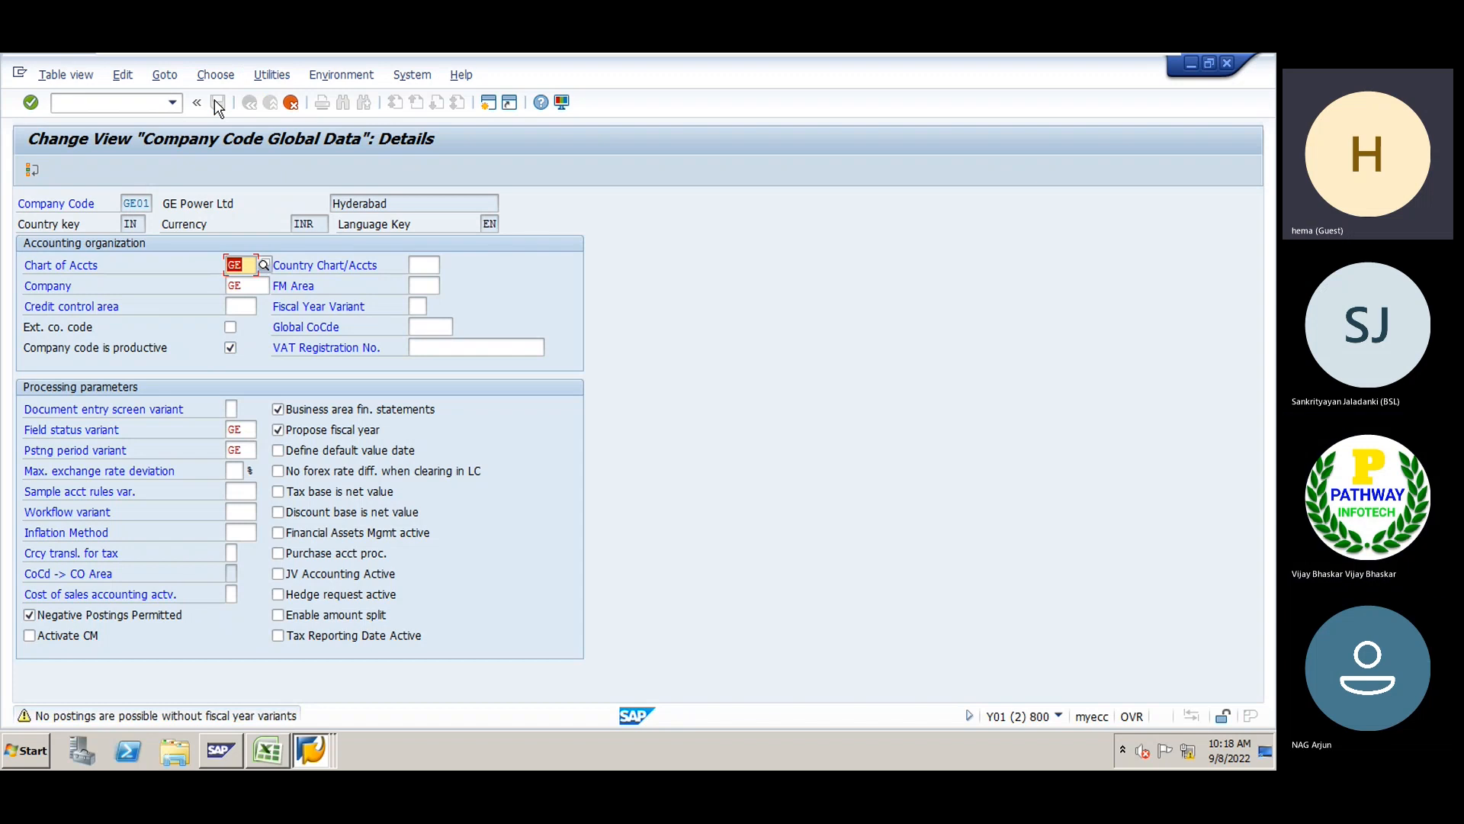
{"action": "left_click", "coordinate": [217, 102]}
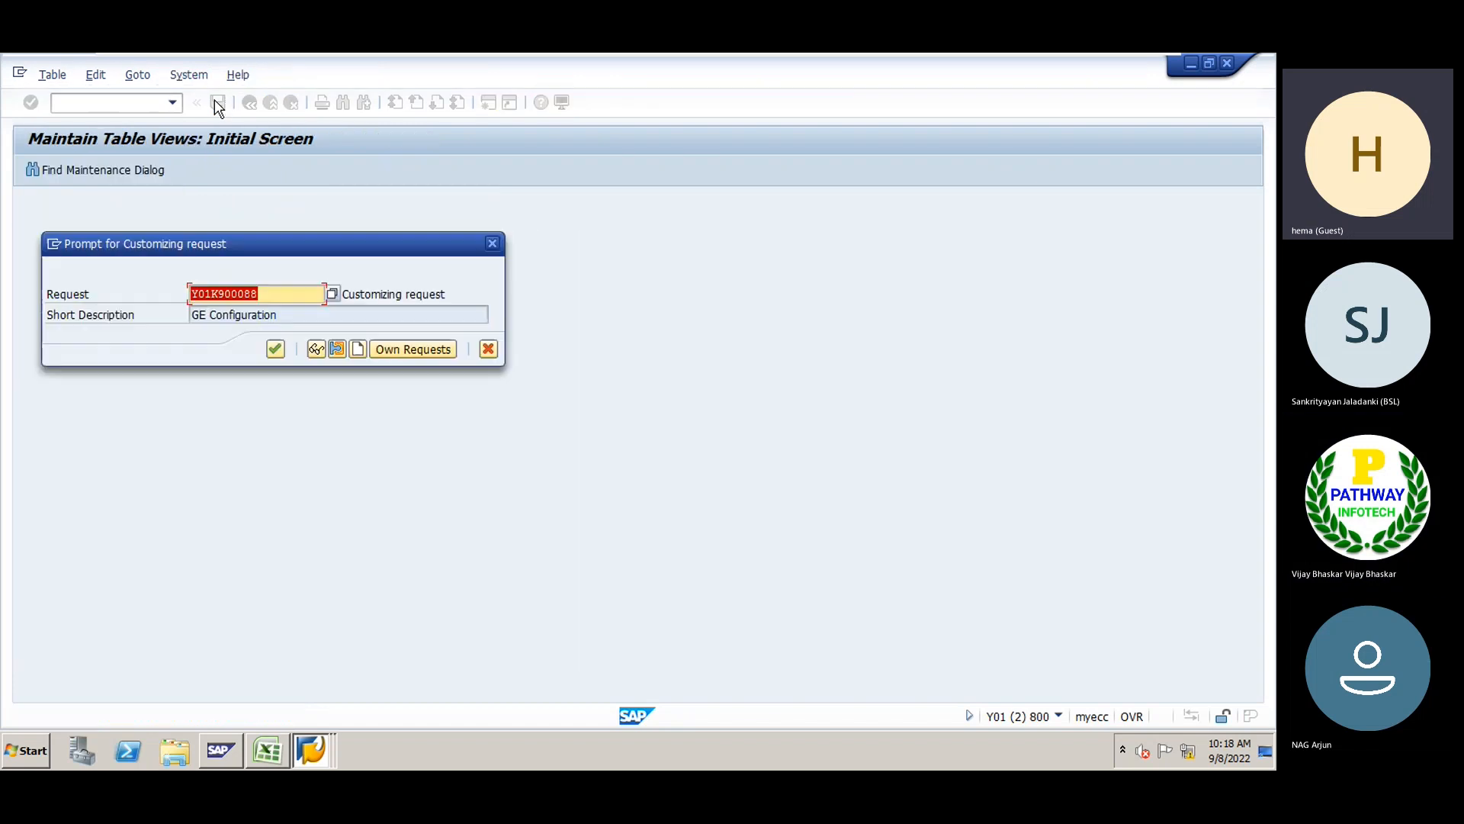
{"action": "left_click", "coordinate": [275, 349]}
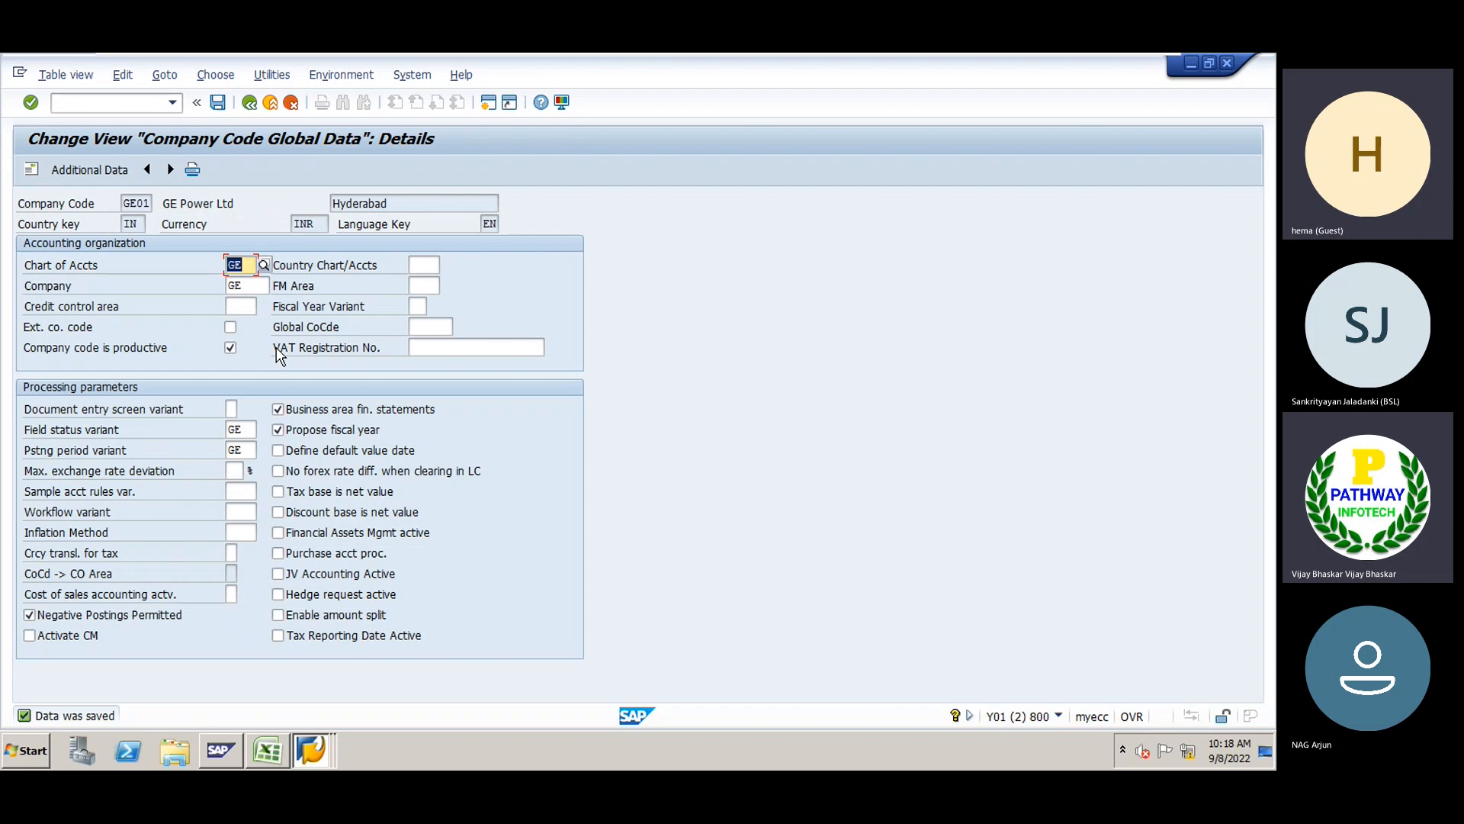
Run transaction SPRO and display the SAP Customizing Implementation Guide
{"action": "left_click", "coordinate": [137, 100]}
{"action": "type", "text": "/nspro"}
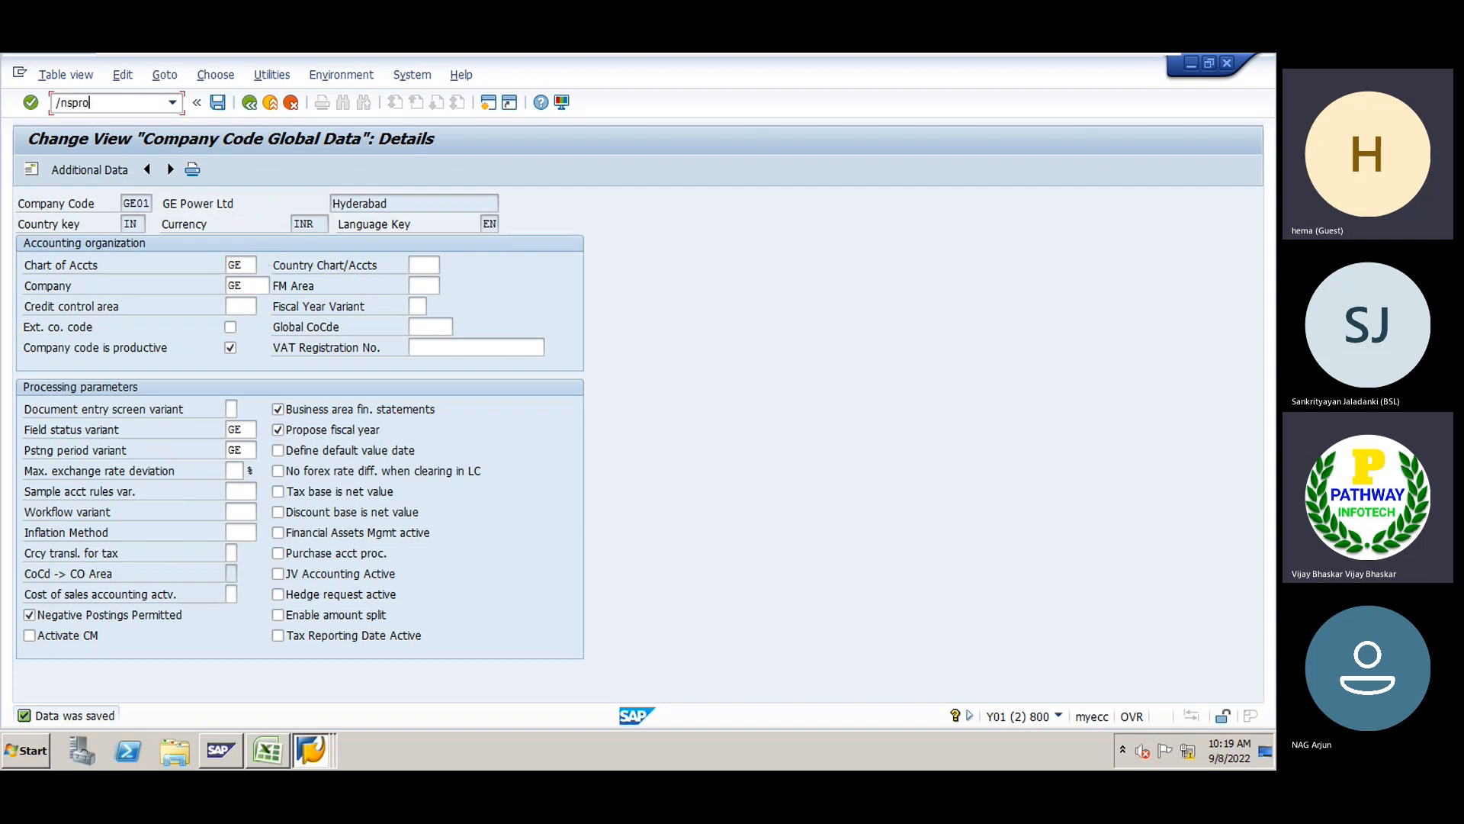
{"action": "key", "text": "Return"}
{"action": "left_click", "coordinate": [114, 176]}
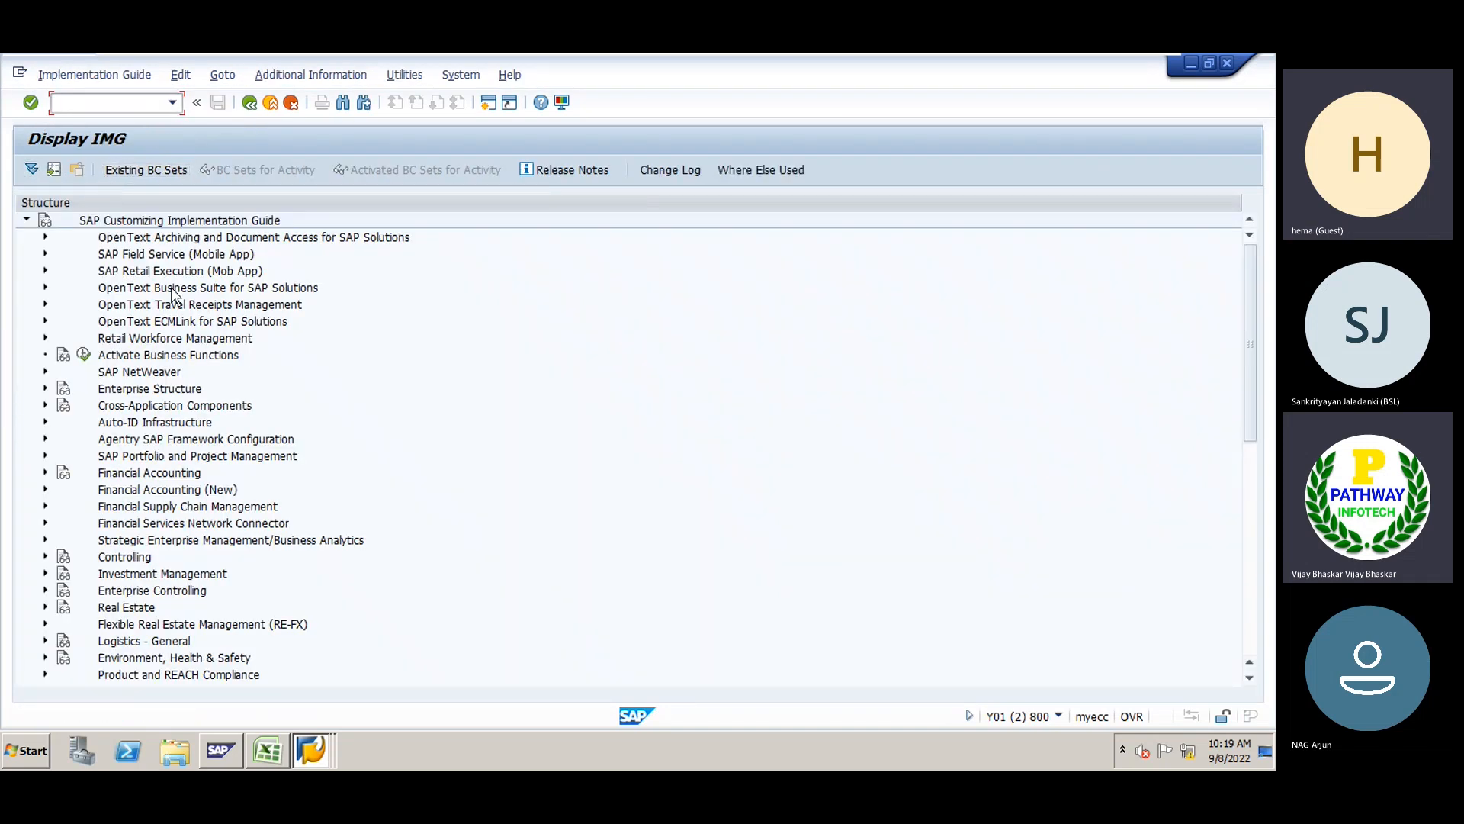
Expand Financial Accounting and its Financial Accounting Global Settings in the implementation guide
{"action": "double_click", "coordinate": [129, 390]}
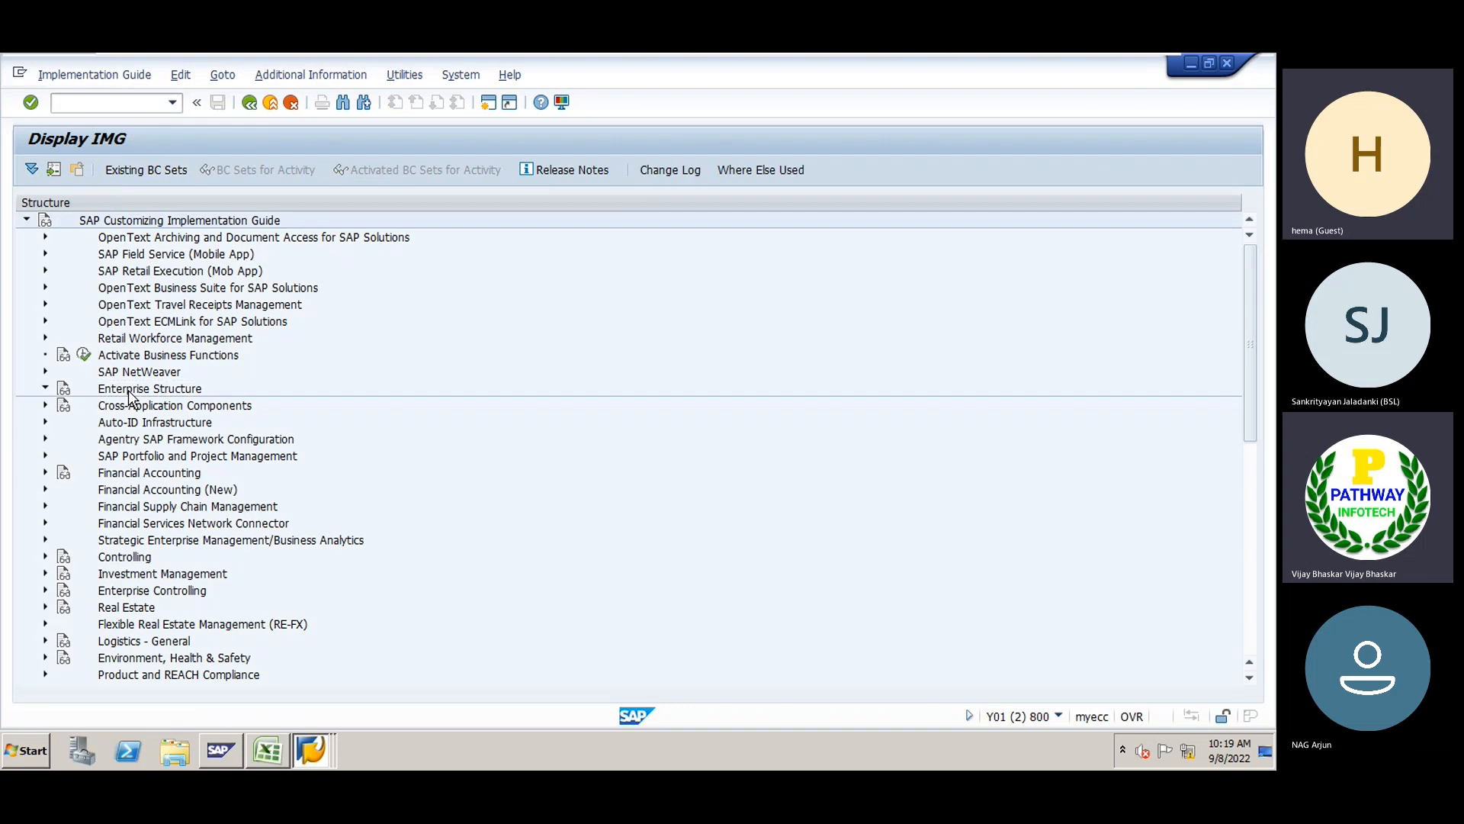
{"action": "double_click", "coordinate": [130, 391]}
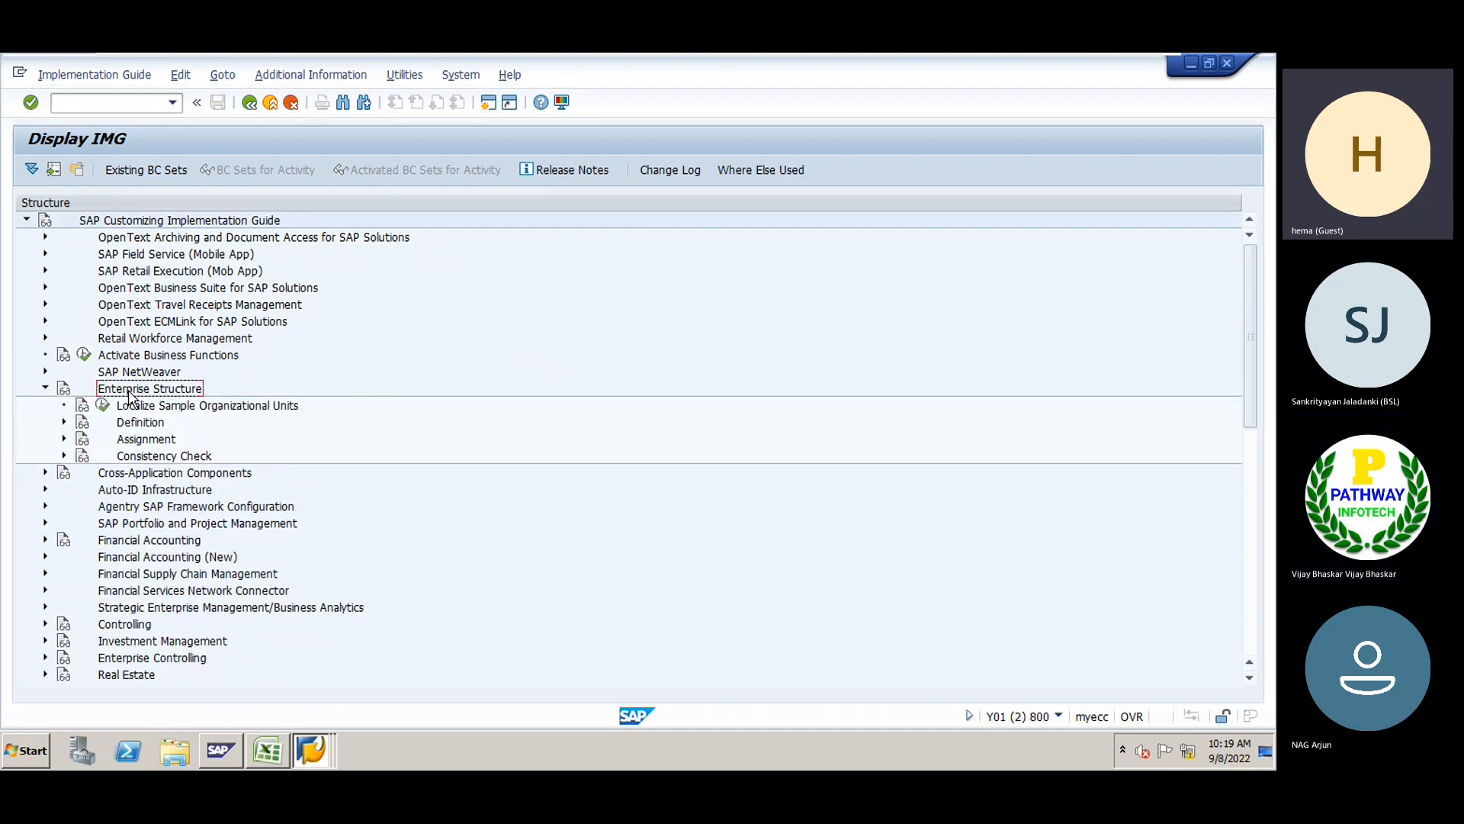
{"action": "key", "text": "Down"}
{"action": "key", "text": "Down"}
{"action": "key", "text": "Down"}
{"action": "key", "text": "Down"}
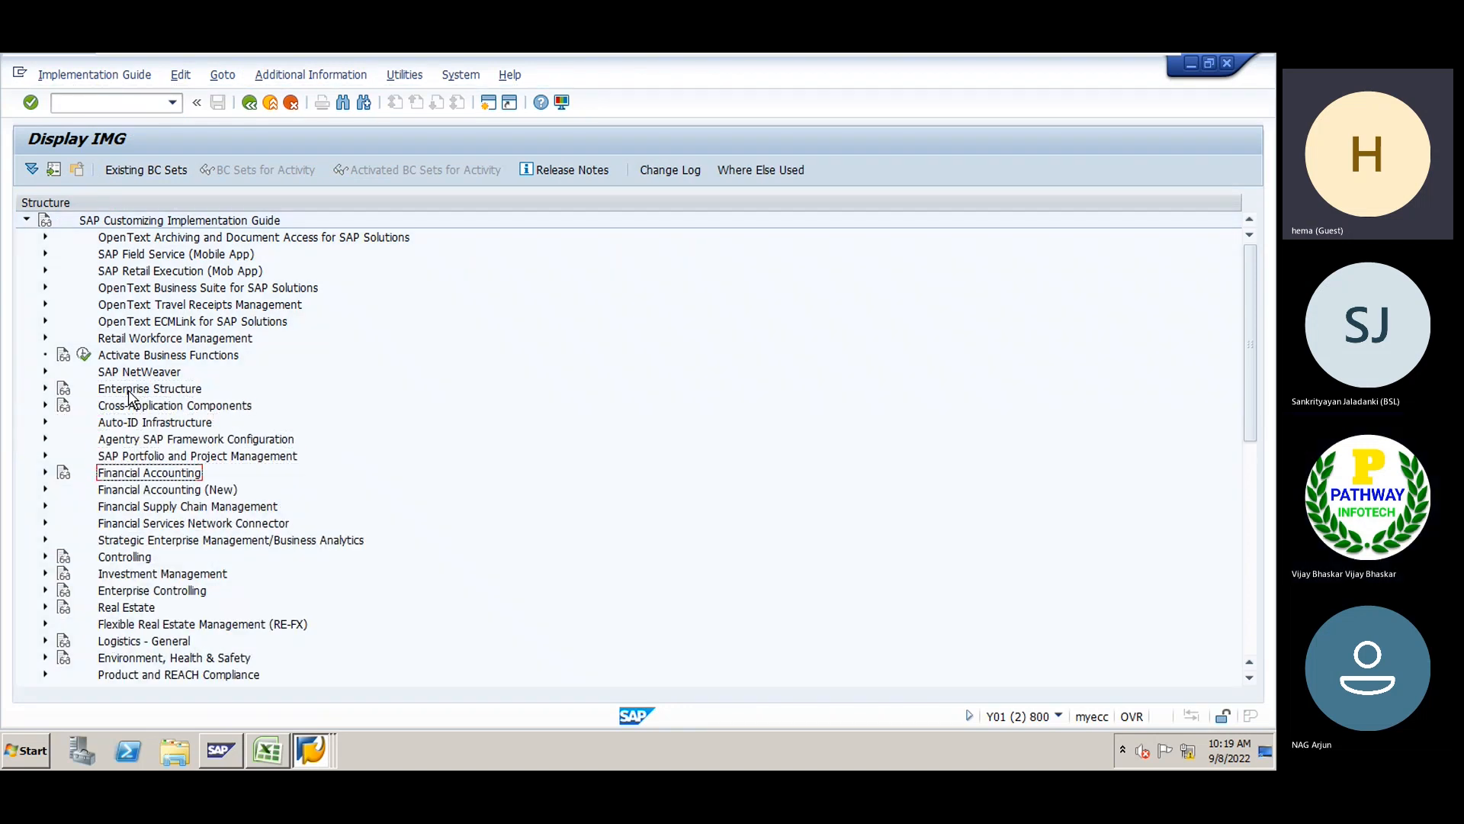
{"action": "key", "text": "Right"}
{"action": "key", "text": "Down"}
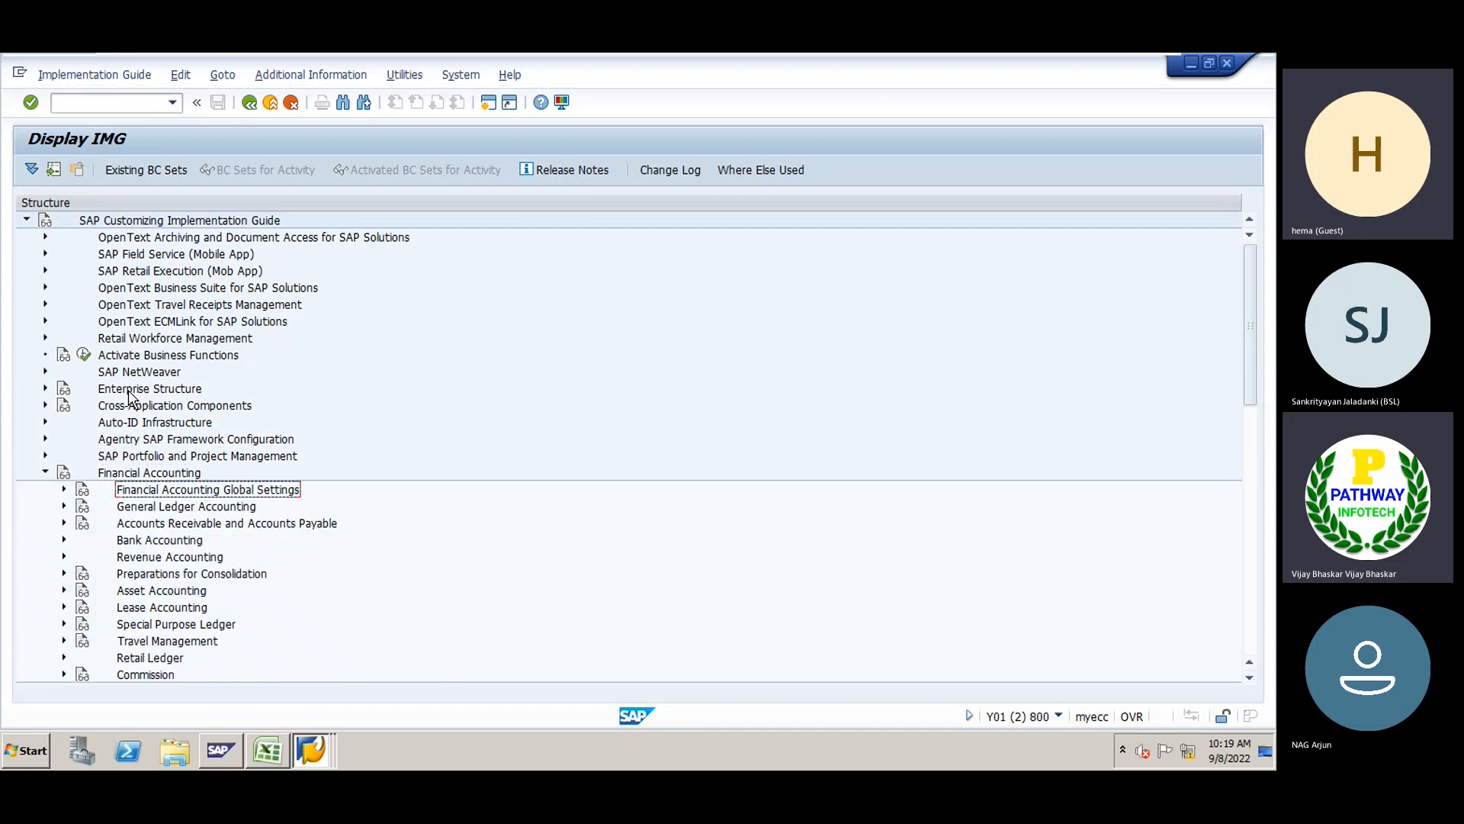
{"action": "key", "text": "Right"}
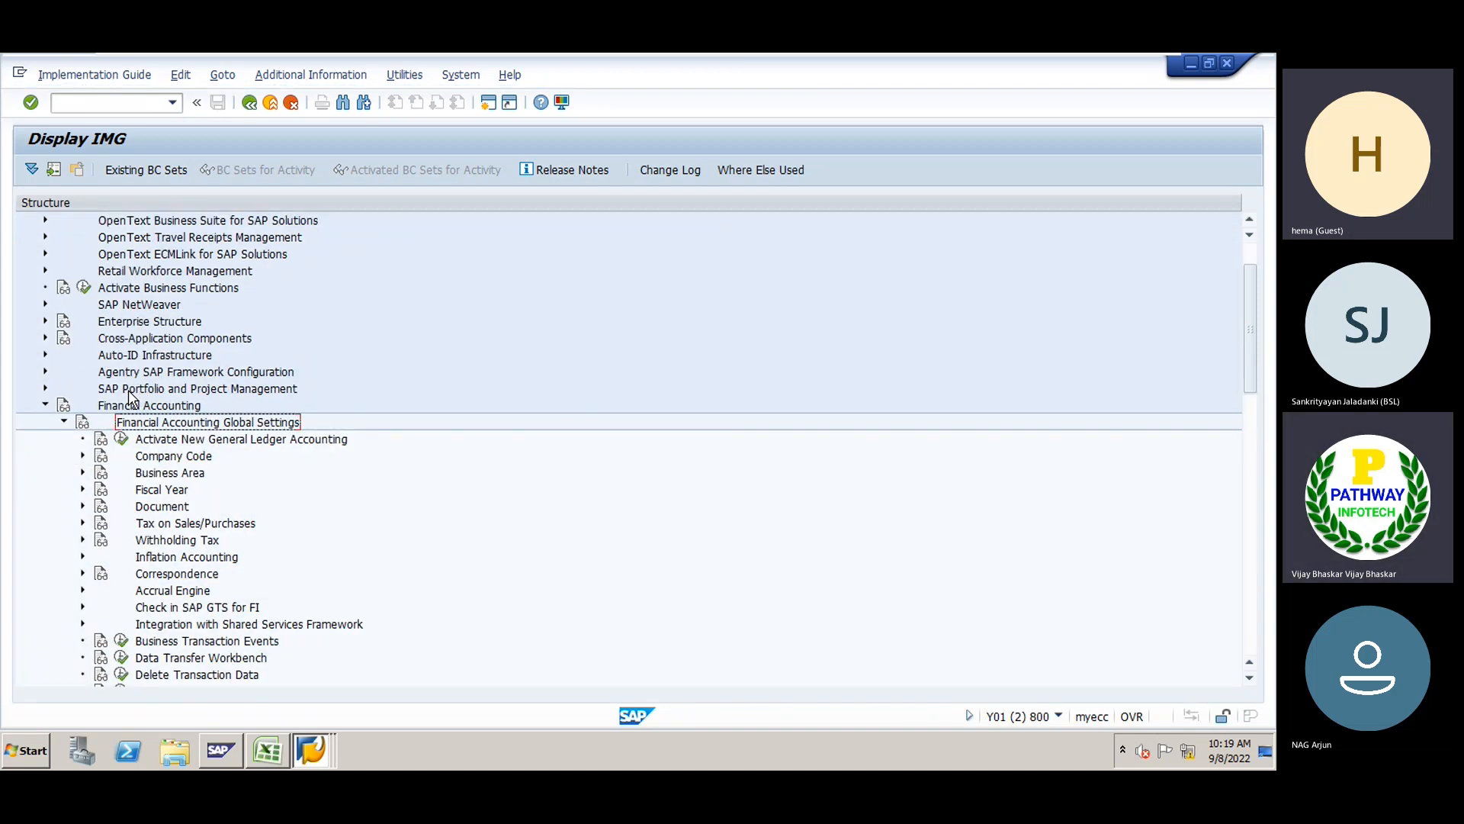
Expand Tax on Sales/Purchases and its Basic Settings under Financial Accounting Global Settings
{"action": "key", "text": "Down"}
{"action": "key", "text": "Down"}
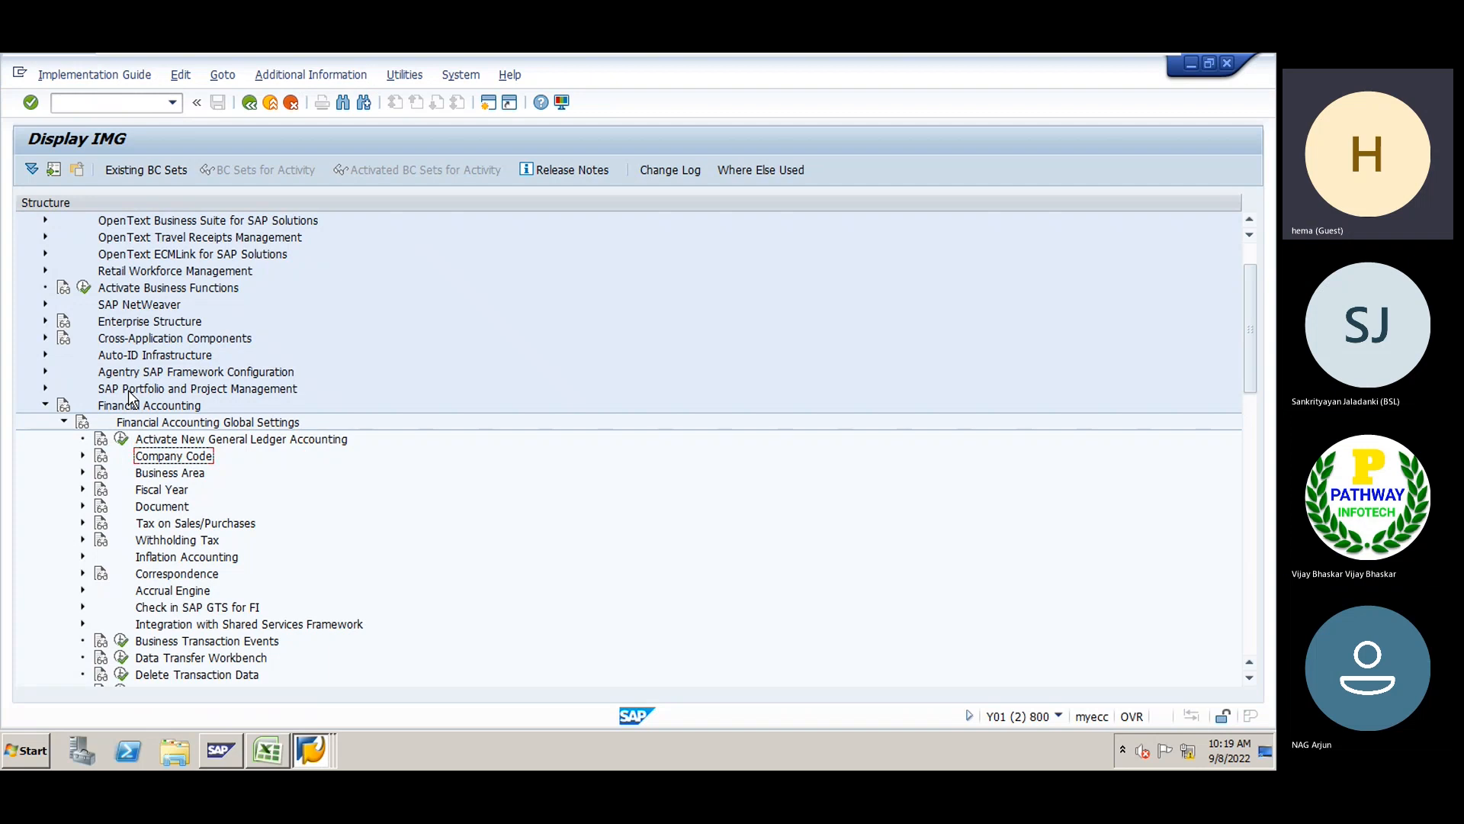
{"action": "key", "text": "Down"}
{"action": "key", "text": "Down"}
{"action": "key", "text": "Down"}
{"action": "key", "text": "Down"}
{"action": "key", "text": "Right"}
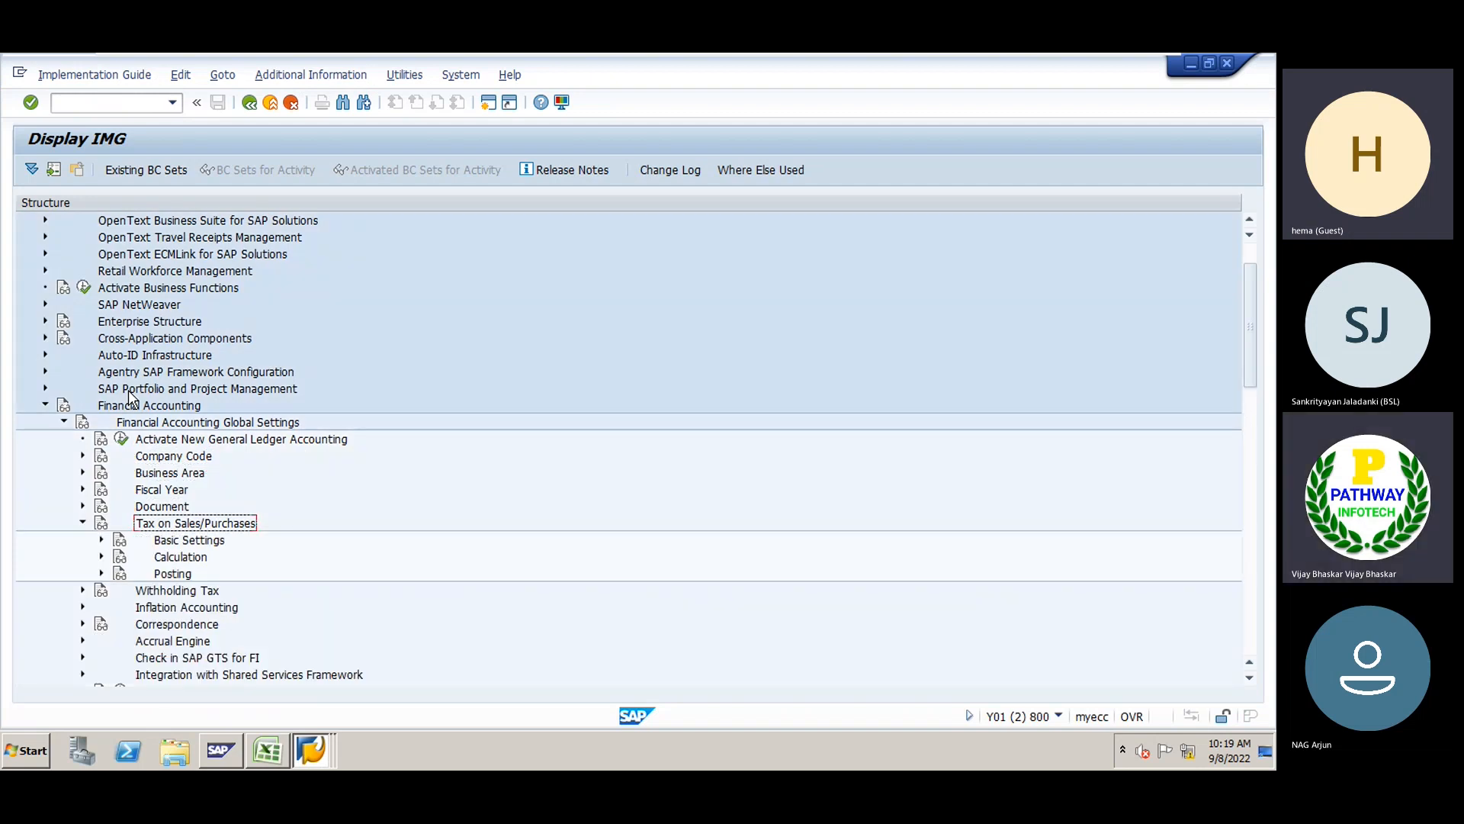
{"action": "key", "text": "Down"}
{"action": "key", "text": "Right"}
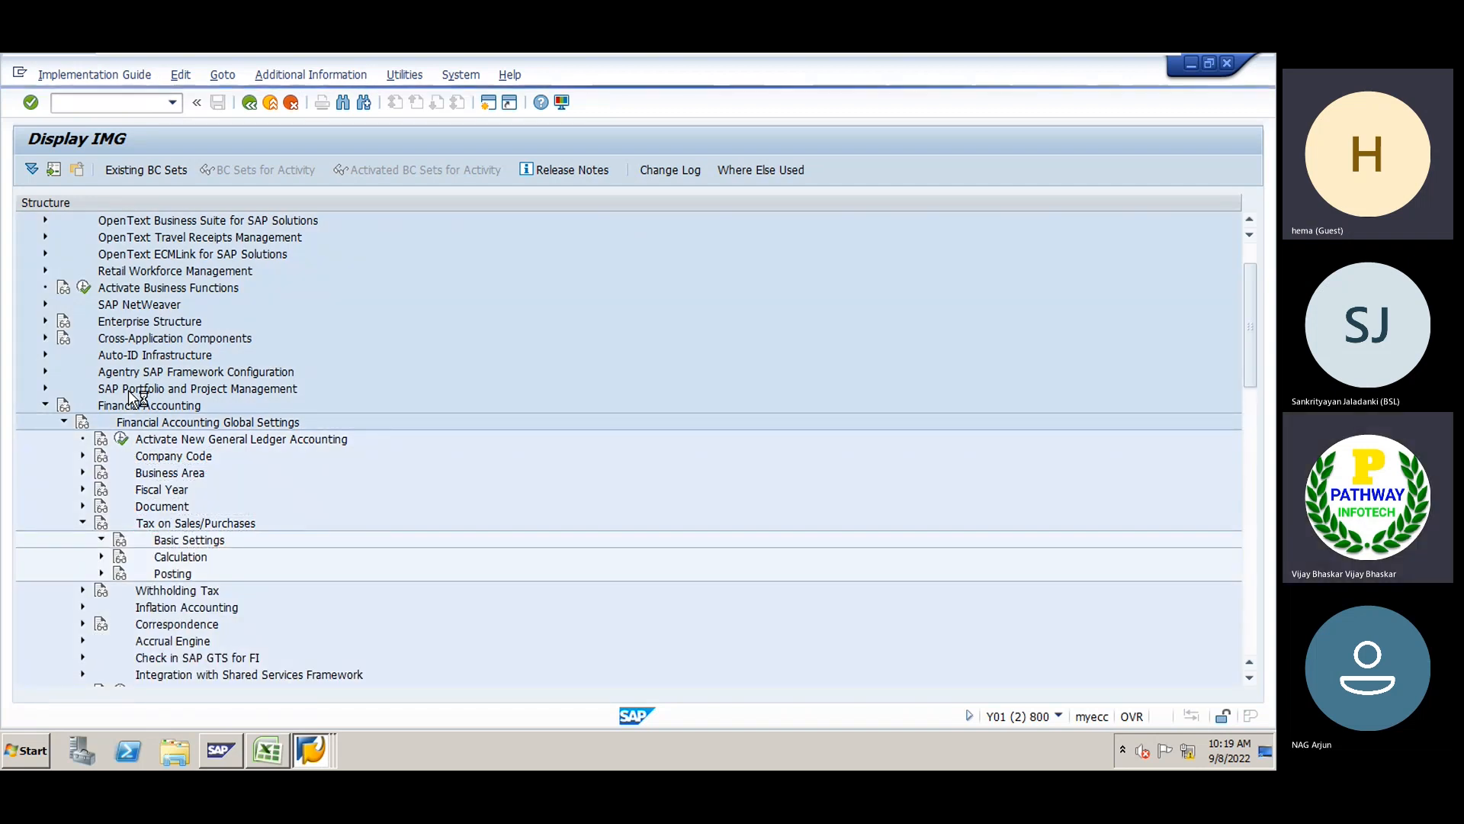
Open the Define Procedures activity of Check Calculation Procedure
{"action": "key", "text": "Down"}
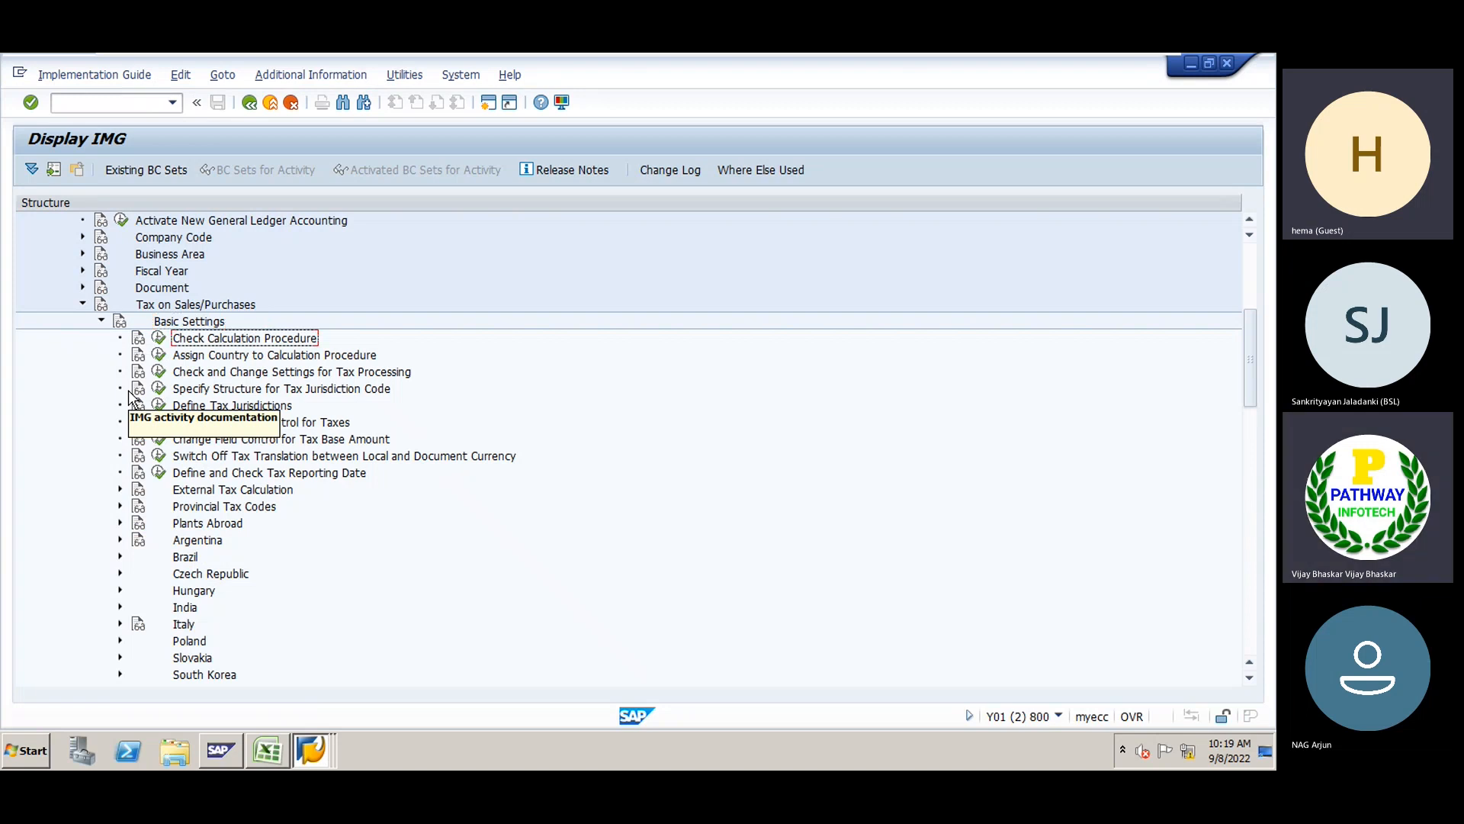
{"action": "key", "text": "Return"}
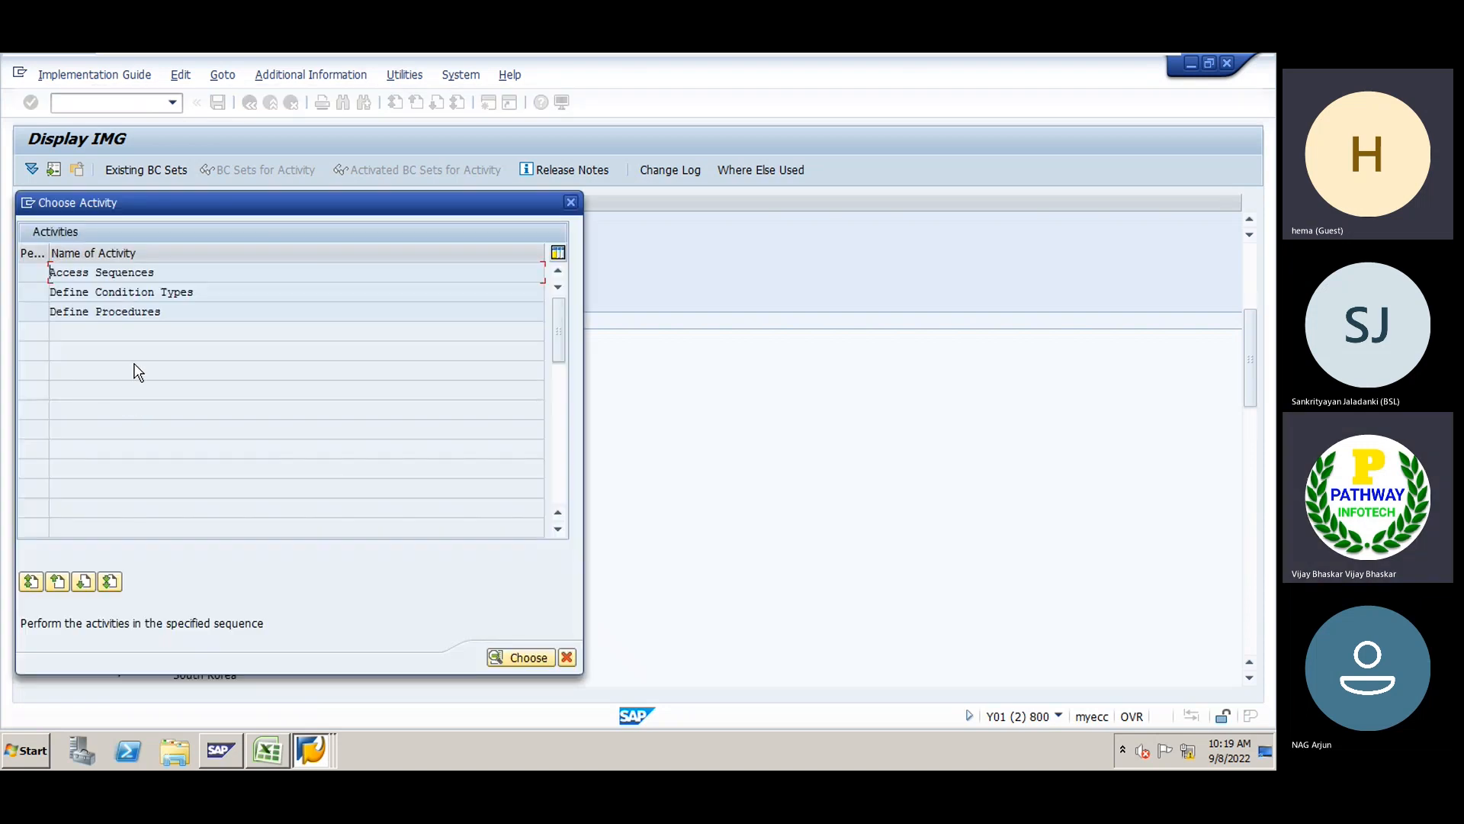
{"action": "double_click", "coordinate": [111, 313]}
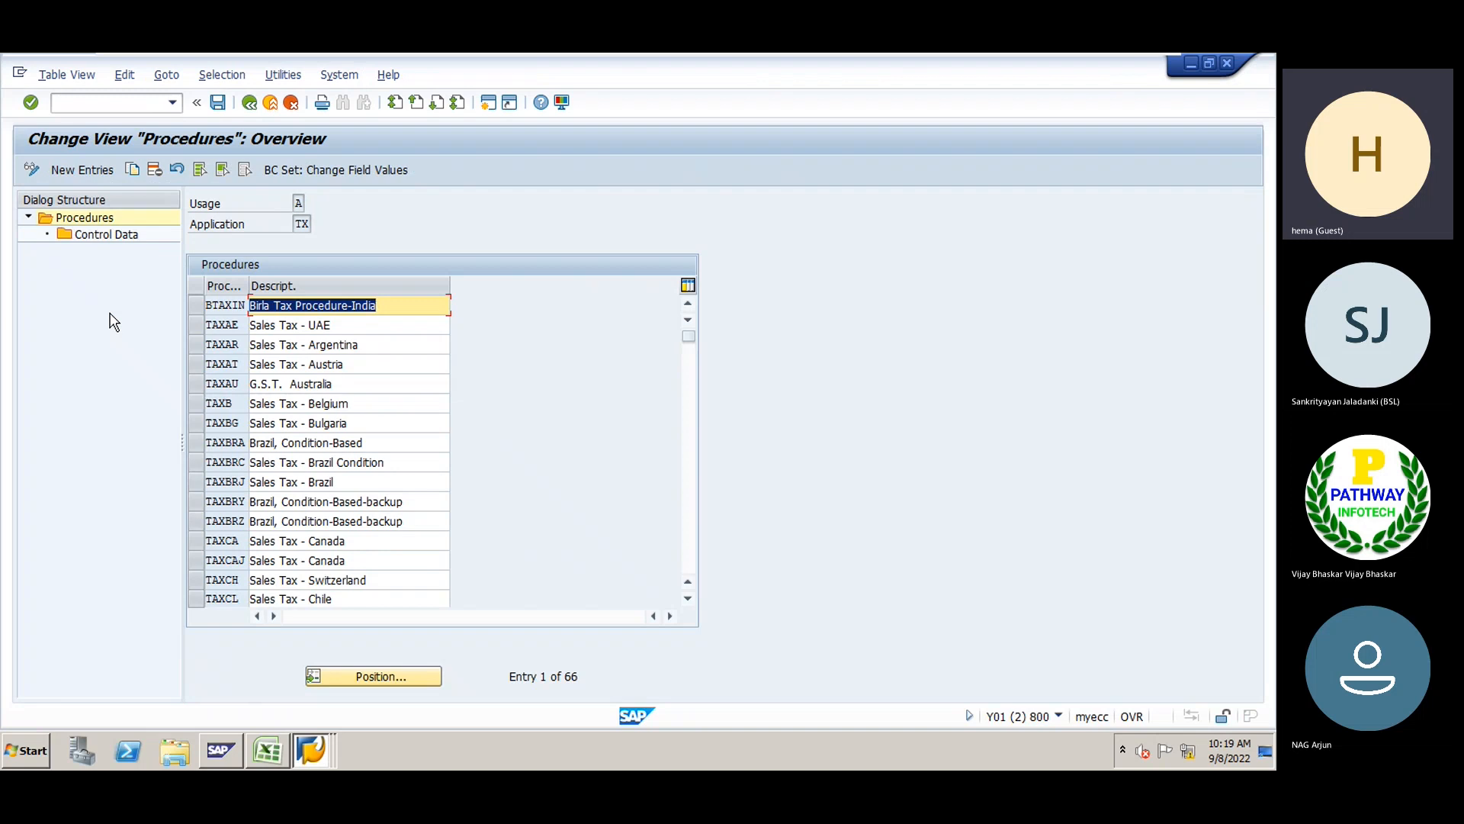
Leave the Define Procedures overview and its activity selection, and collapse the Tax on Sales/Purchases branch of the implementation guide
{"action": "left_click", "coordinate": [250, 104]}
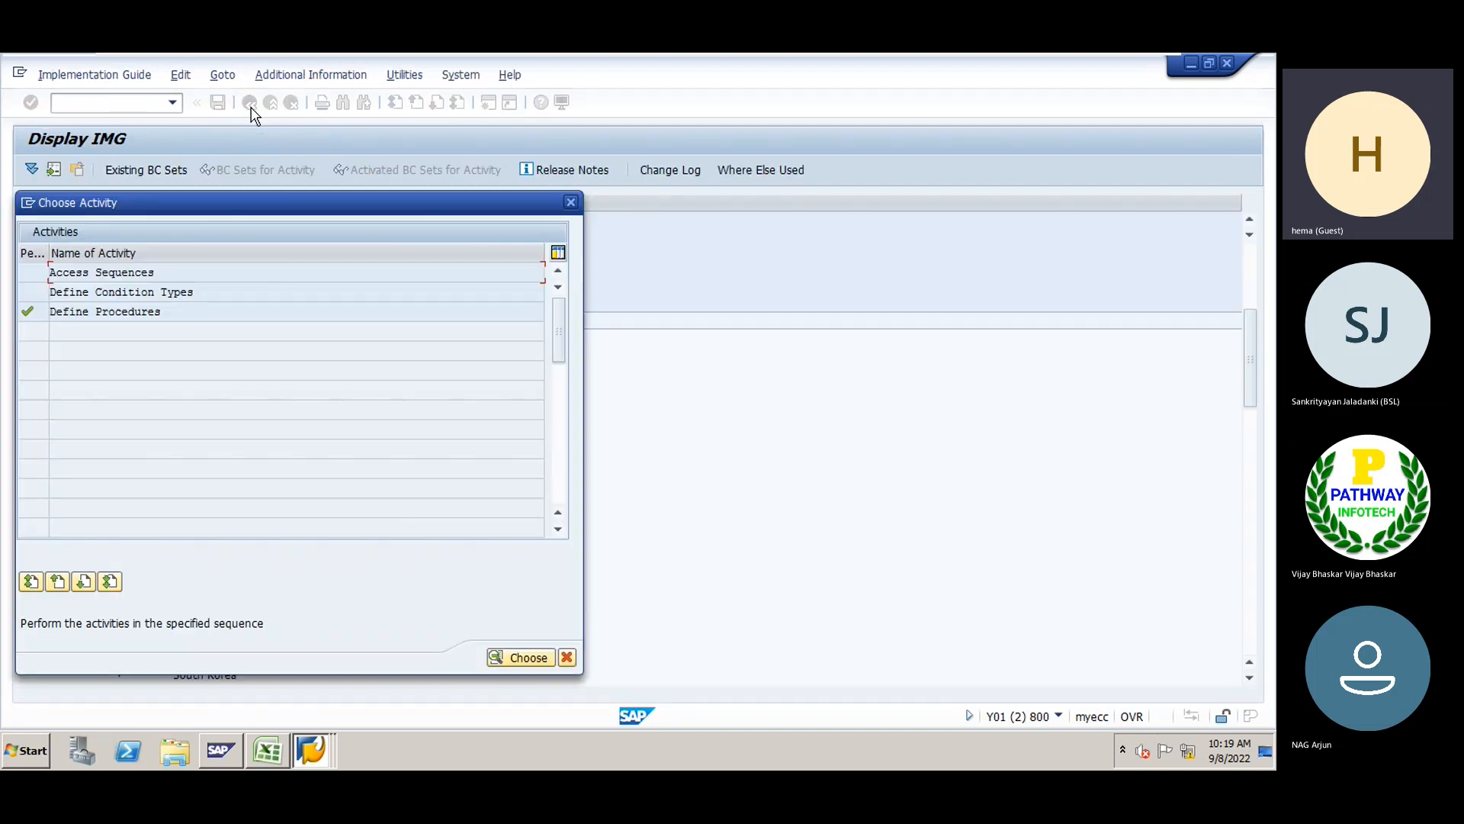
{"action": "left_click", "coordinate": [572, 203]}
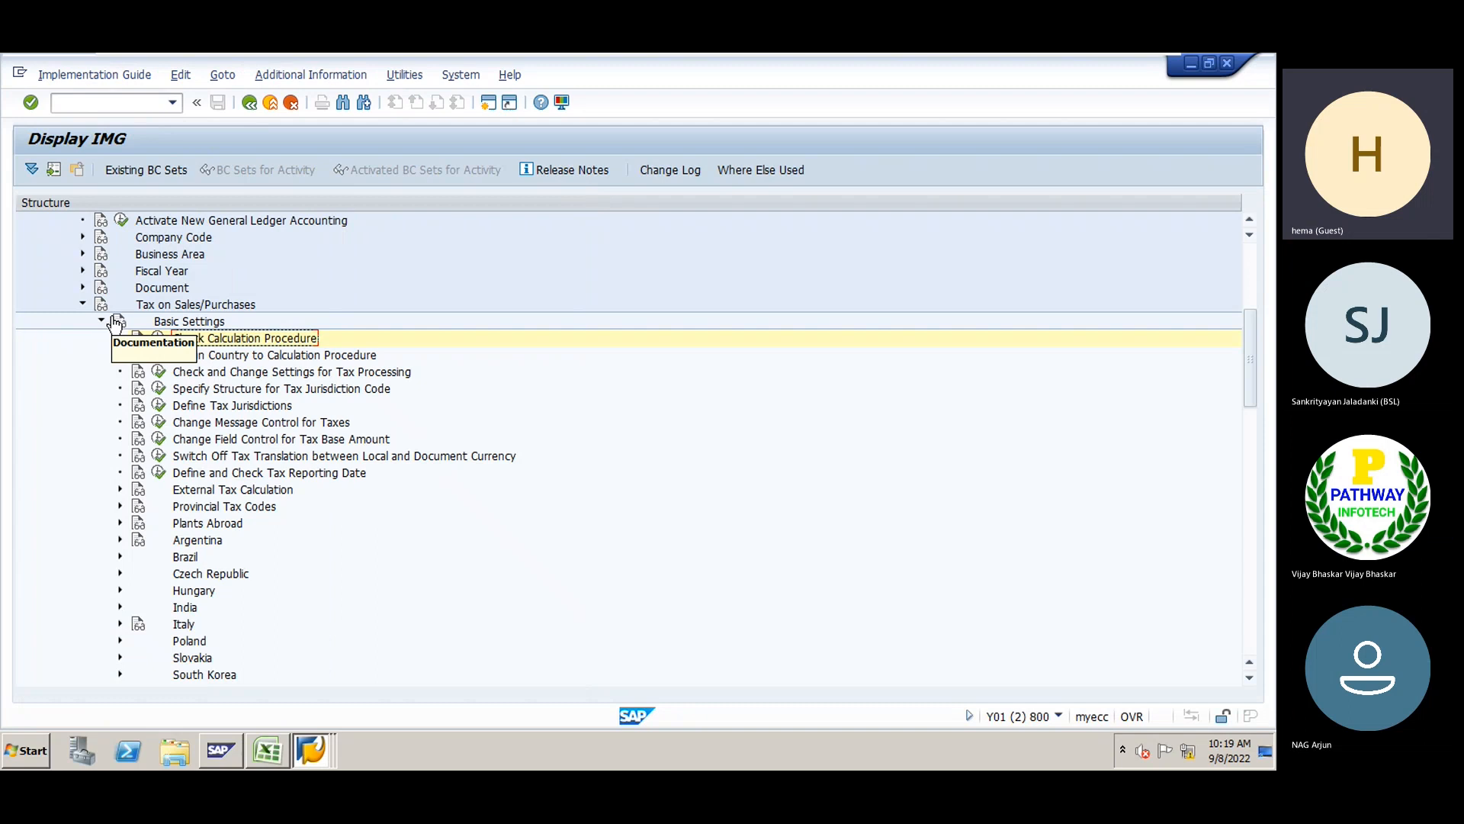
{"action": "left_click", "coordinate": [101, 320]}
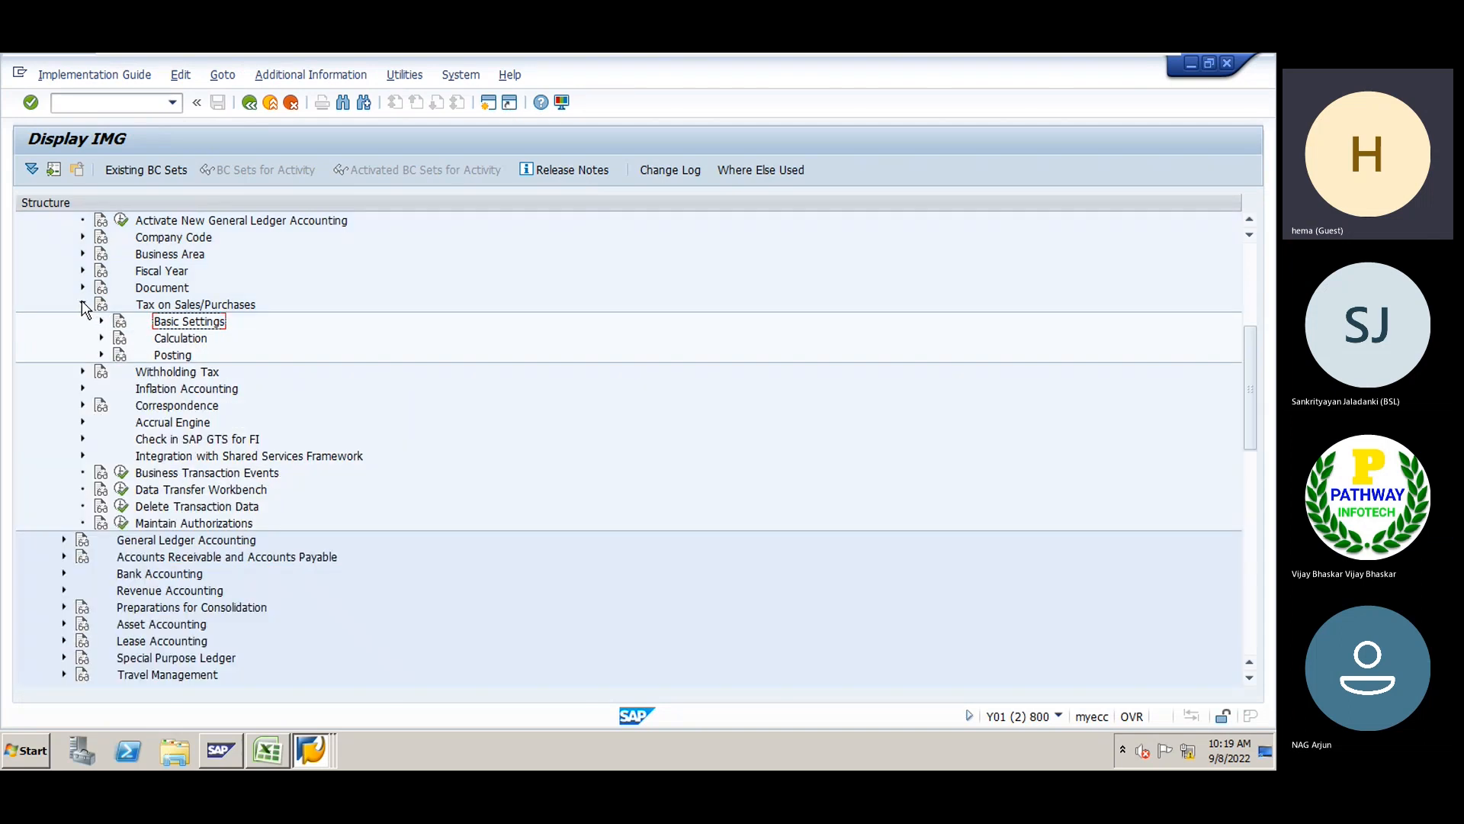
{"action": "left_click", "coordinate": [83, 305]}
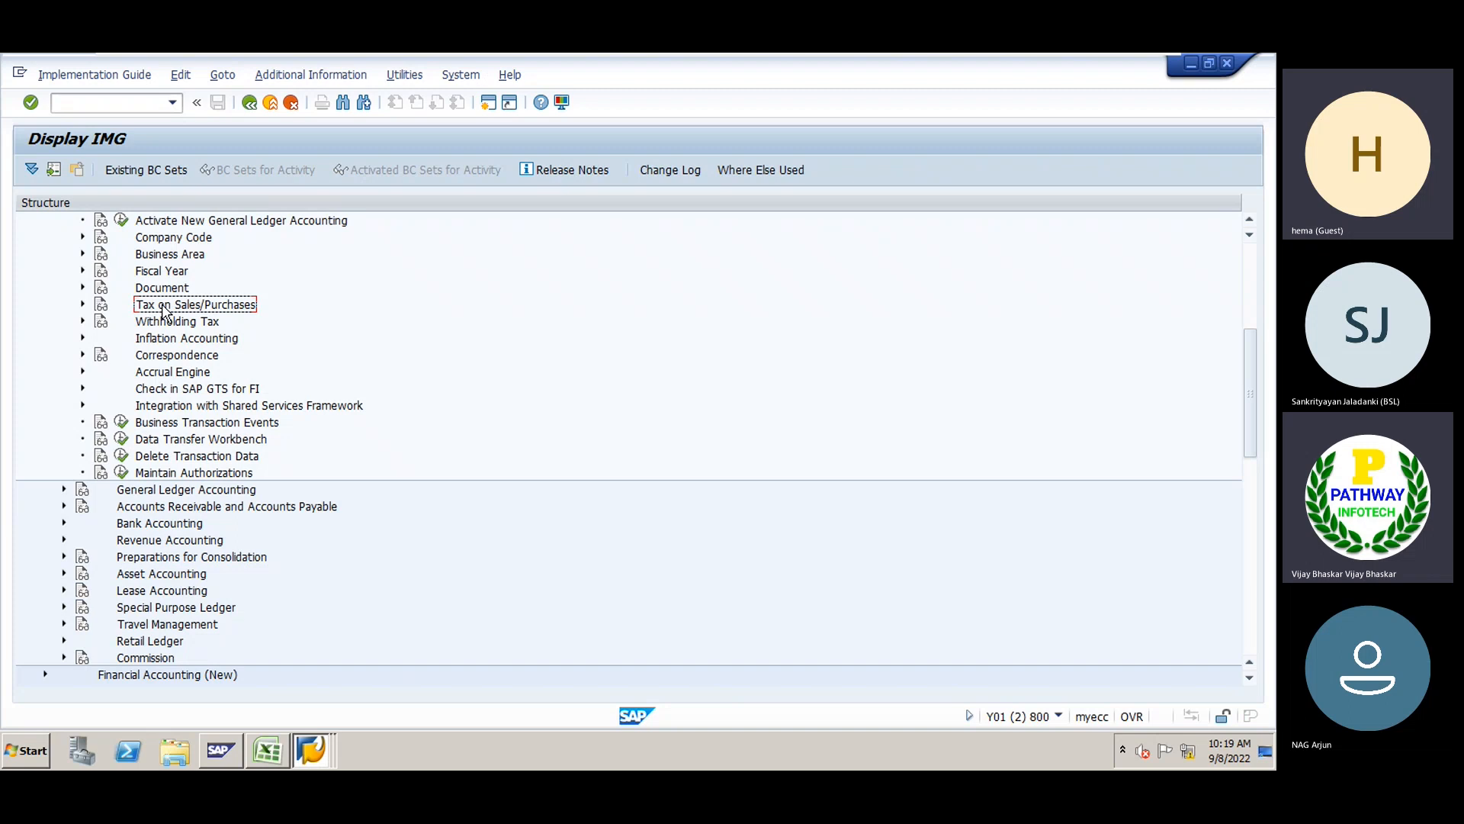
Open the Assign Country to Calculation Procedure activity in the Basic Settings of Tax on Sales/Purchases
{"action": "double_click", "coordinate": [163, 308]}
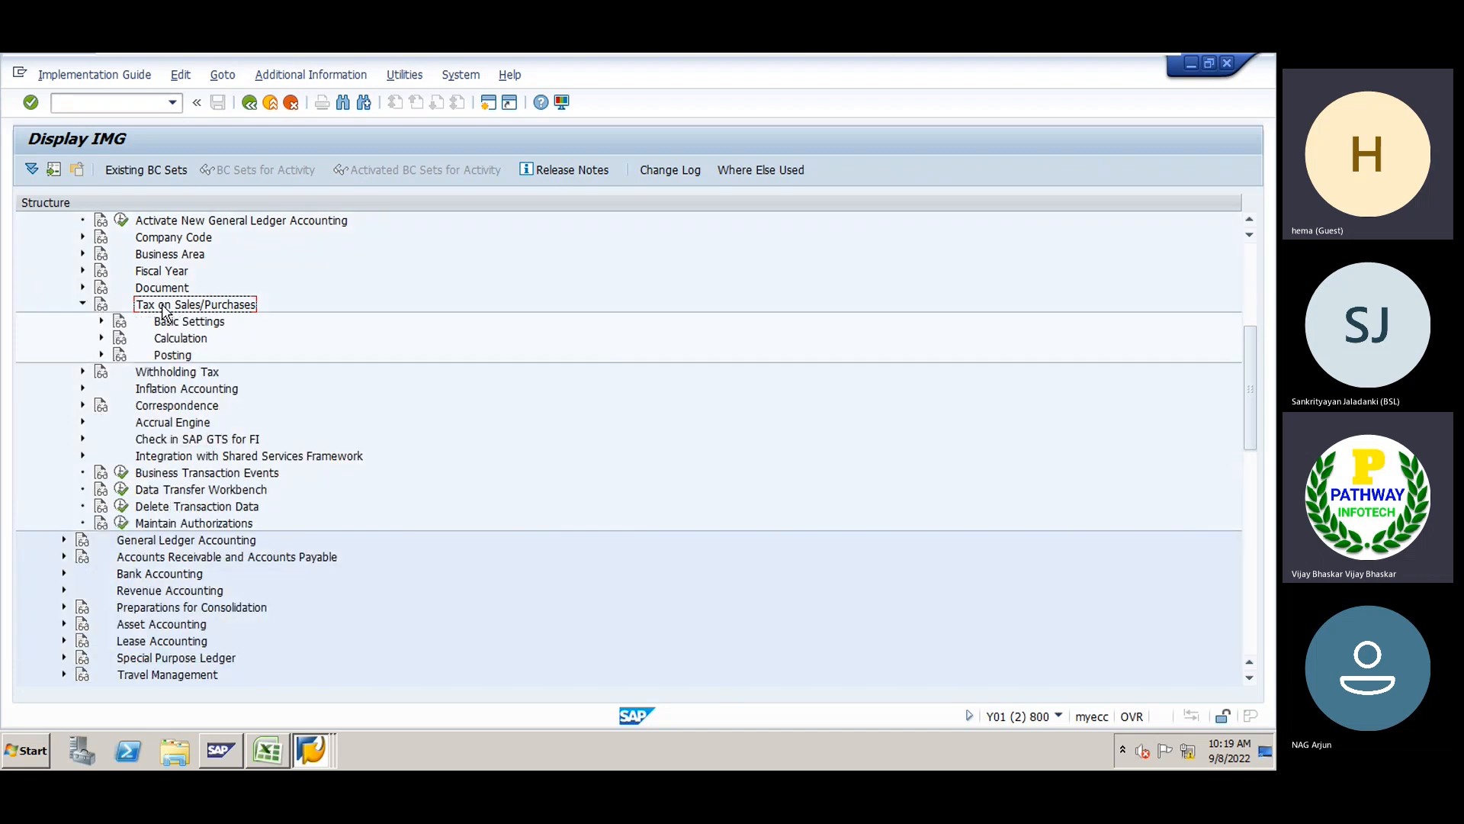
{"action": "key", "text": "Down"}
{"action": "key", "text": "Right"}
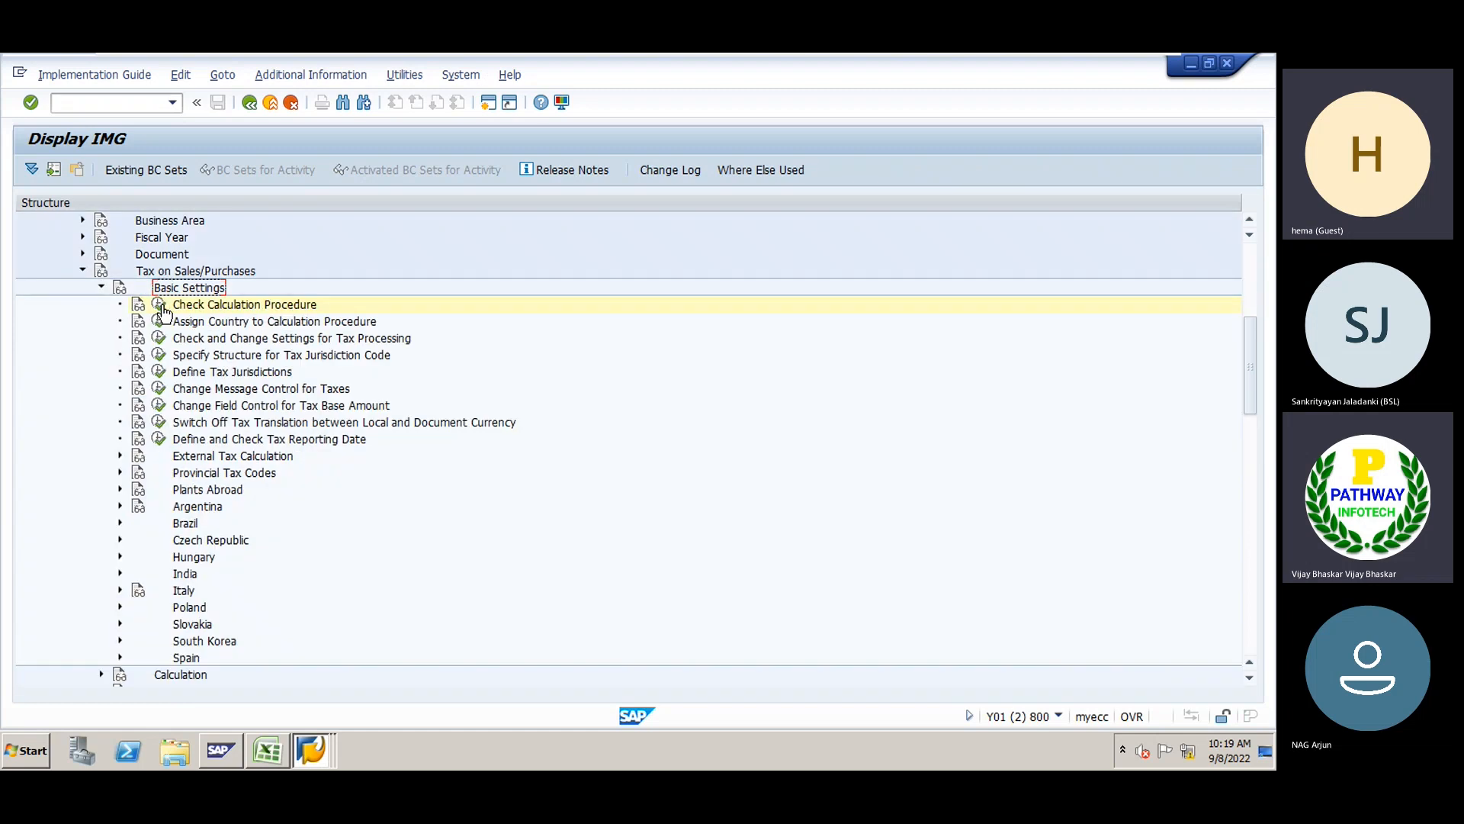
{"action": "key", "text": "Down"}
{"action": "key", "text": "Down"}
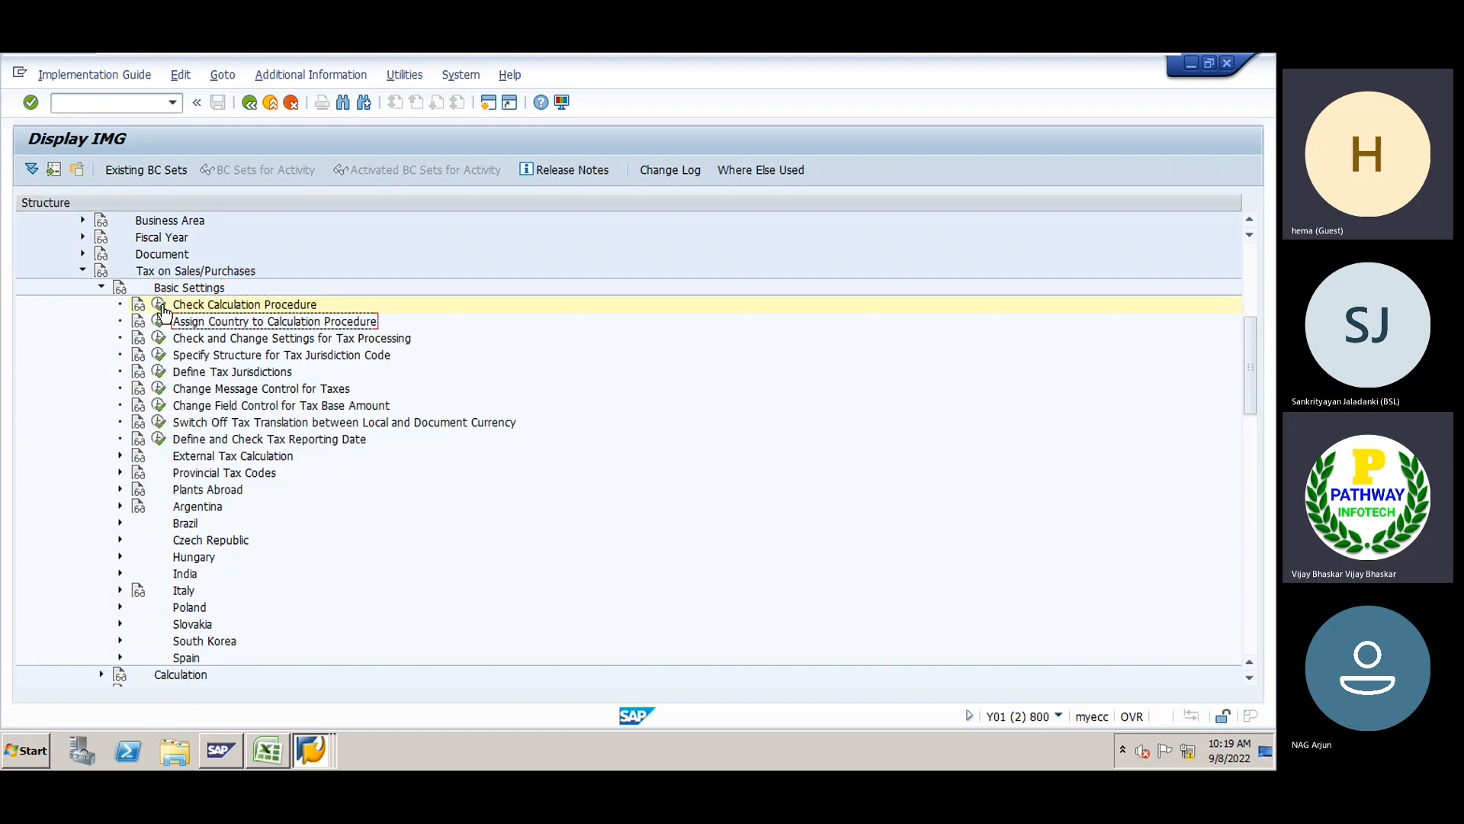
{"action": "left_click", "coordinate": [158, 324]}
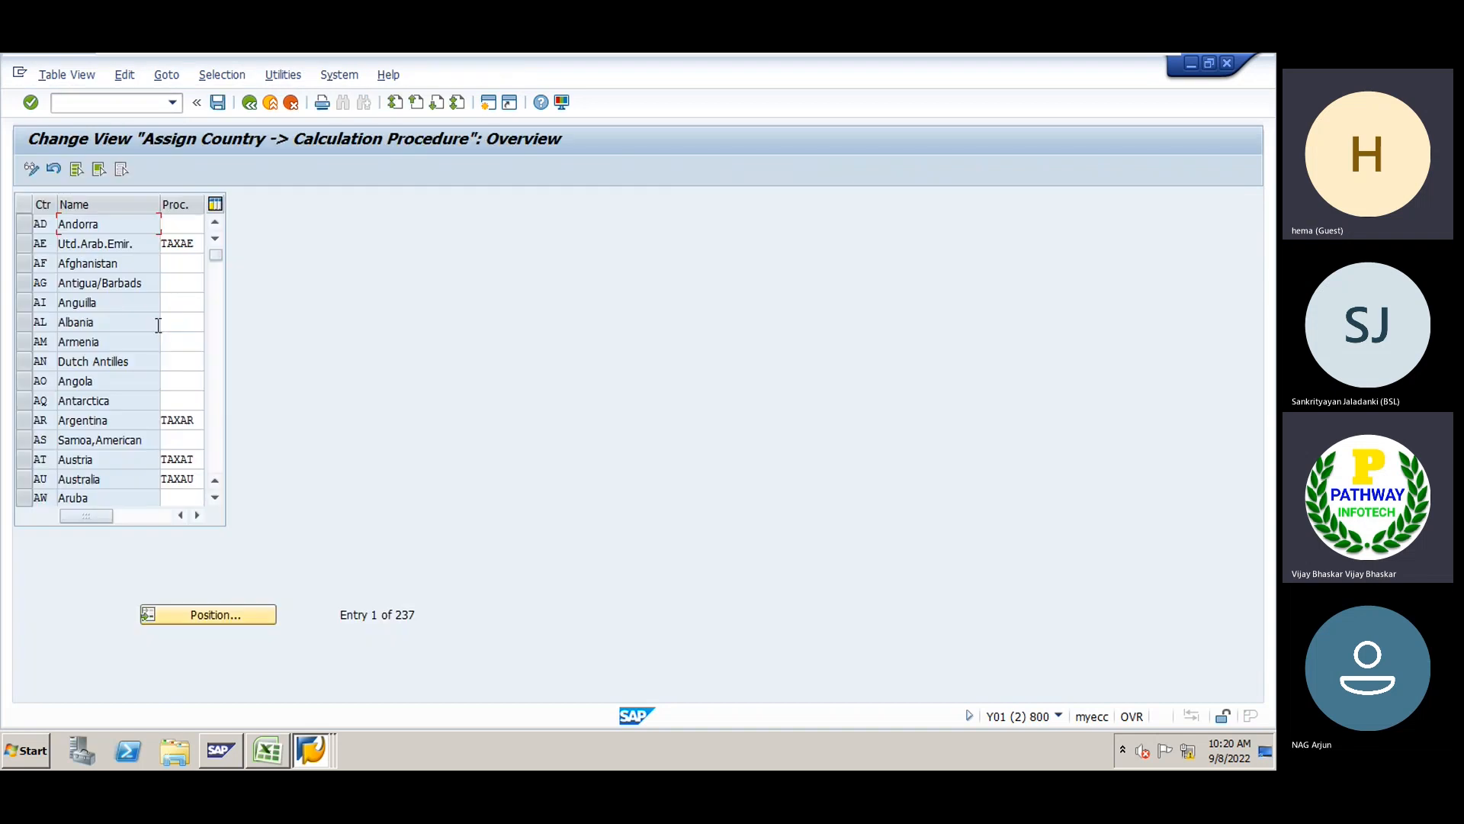
Position the country list on IN and check the calculation procedure assigned to India
{"action": "left_click", "coordinate": [177, 615]}
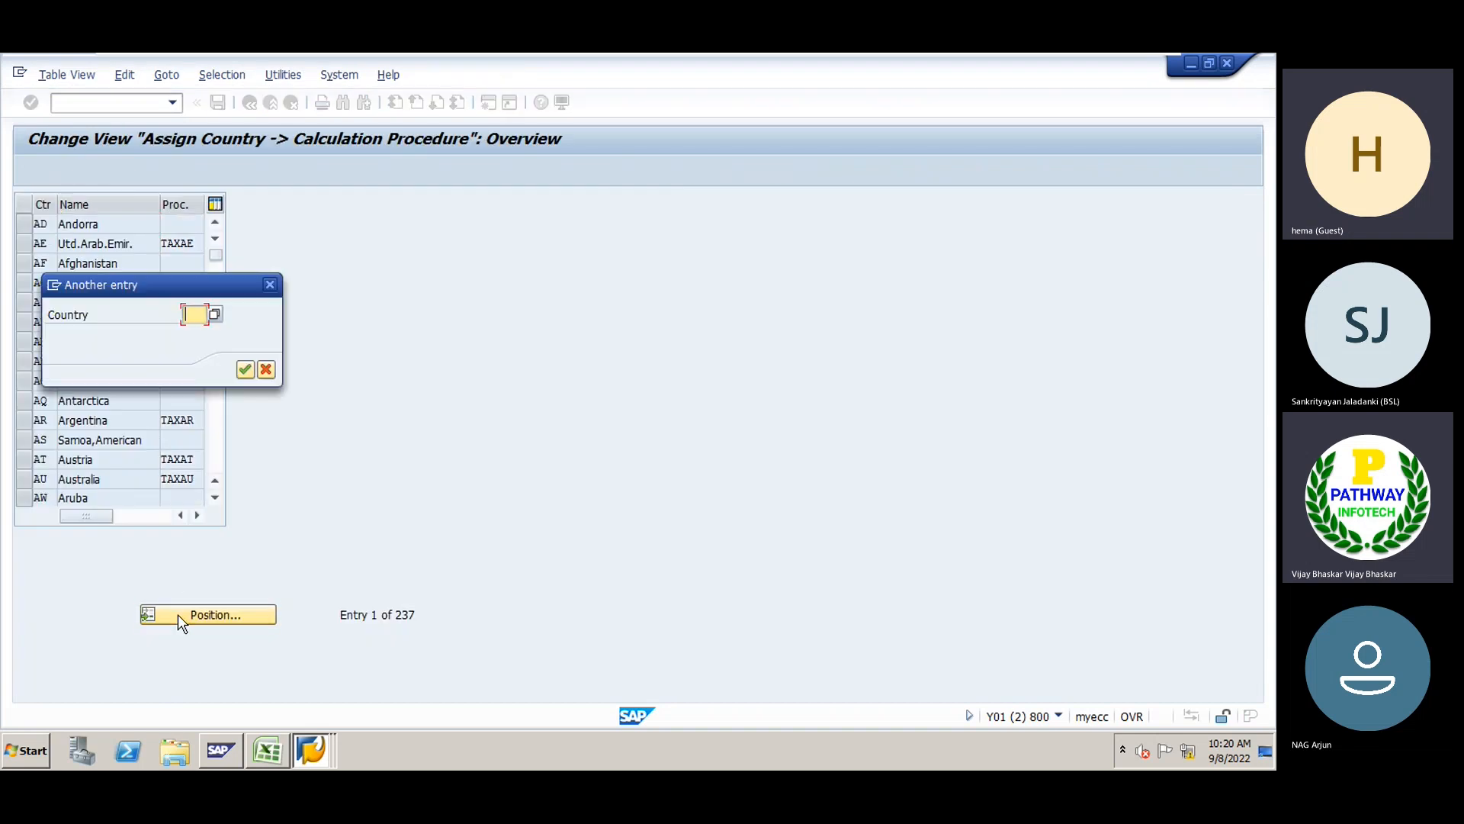
{"action": "type", "text": "IN"}
{"action": "key", "text": "Return"}
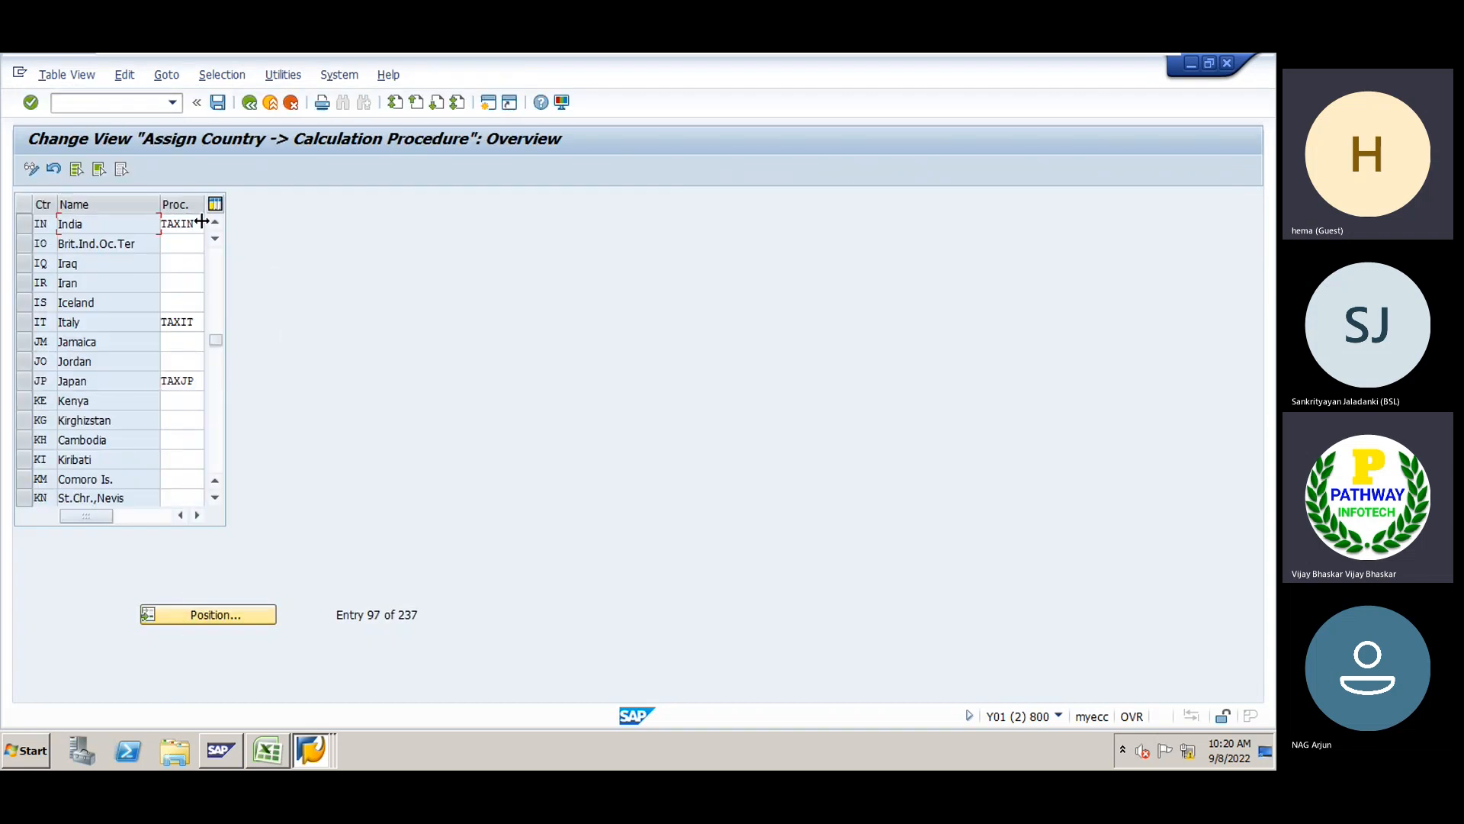
{"action": "left_click_drag", "start_coordinate": [198, 222], "coordinate": [159, 222]}
Switch to the GE Group workbook in Excel and add the bold heading "Tolerance Groups:" in cell B200
{"action": "left_click", "coordinate": [267, 751]}
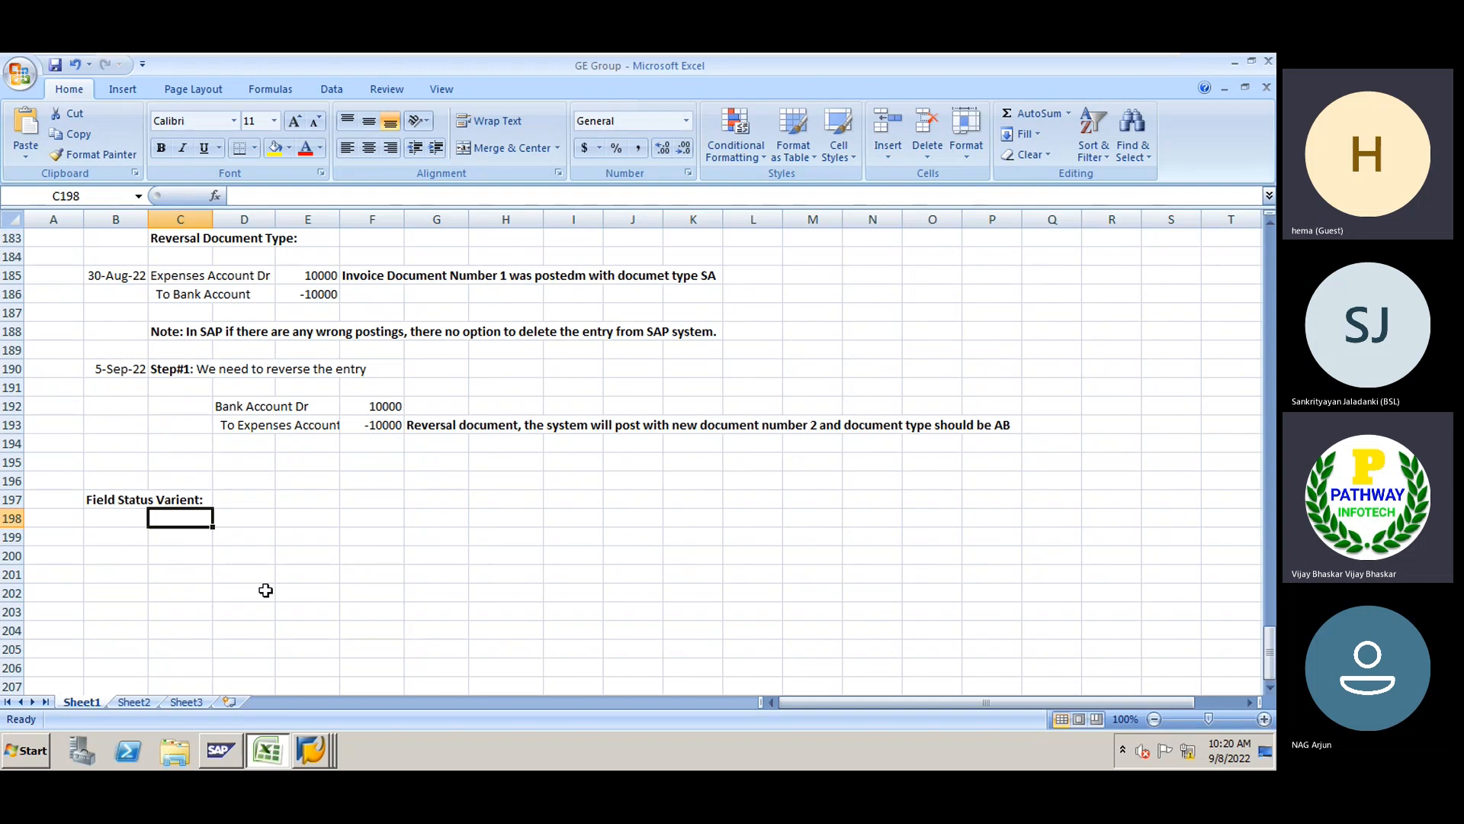
{"action": "key", "text": "Down"}
{"action": "key", "text": "Down"}
{"action": "key", "text": "Left"}
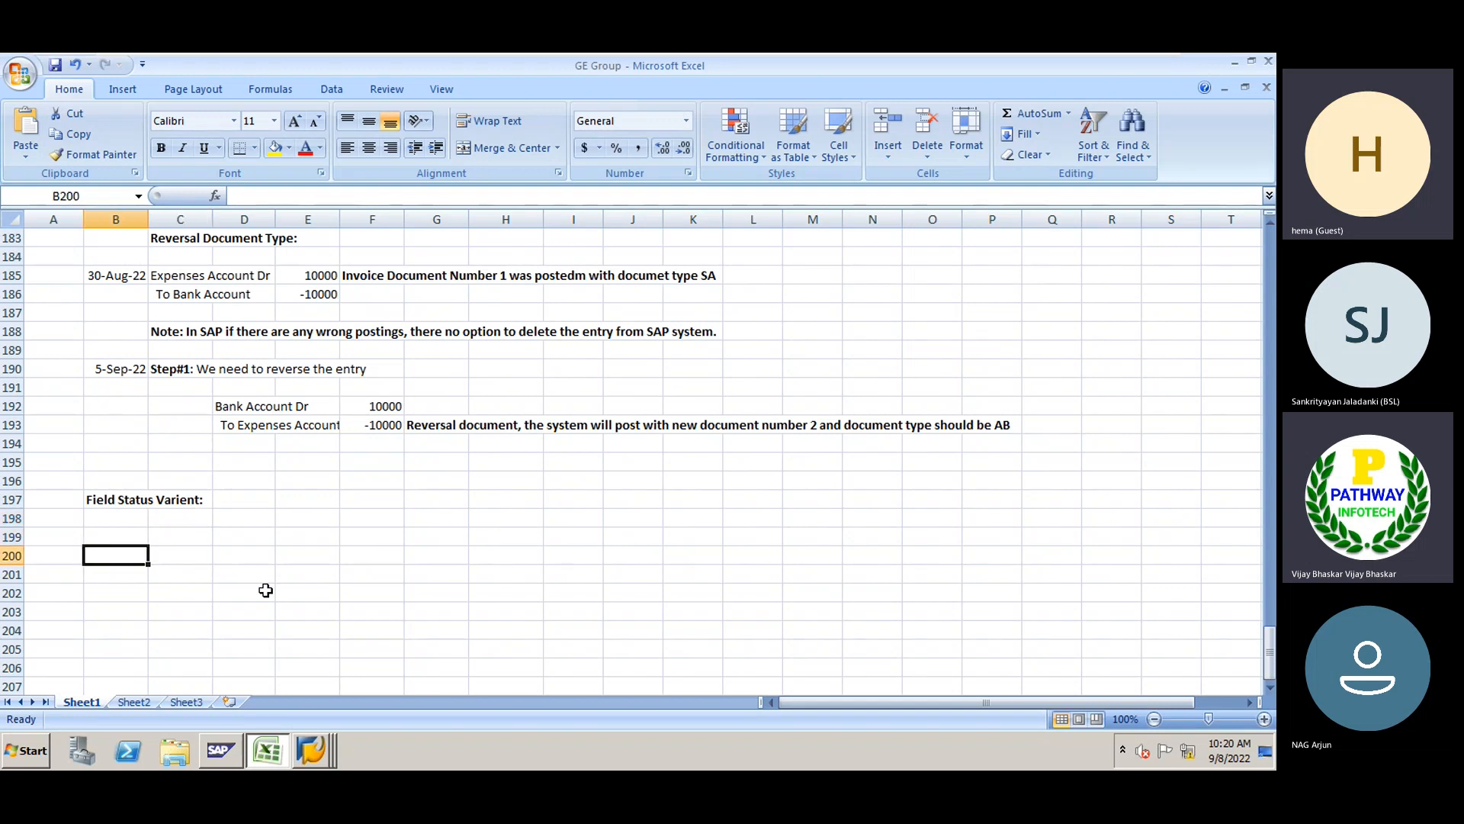
{"action": "type", "text": "Tolerance G"}
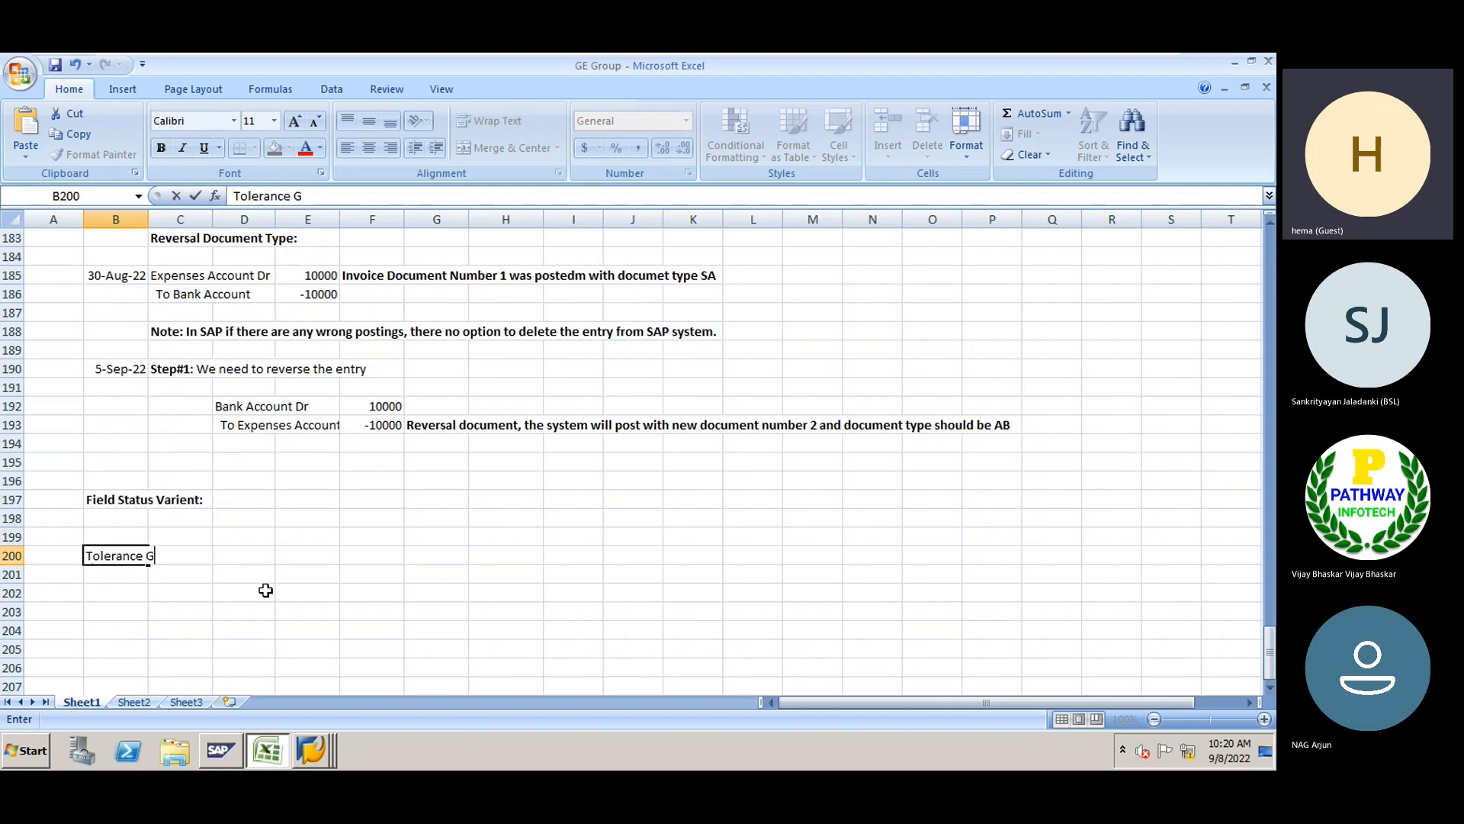
{"action": "type", "text": "roups:"}
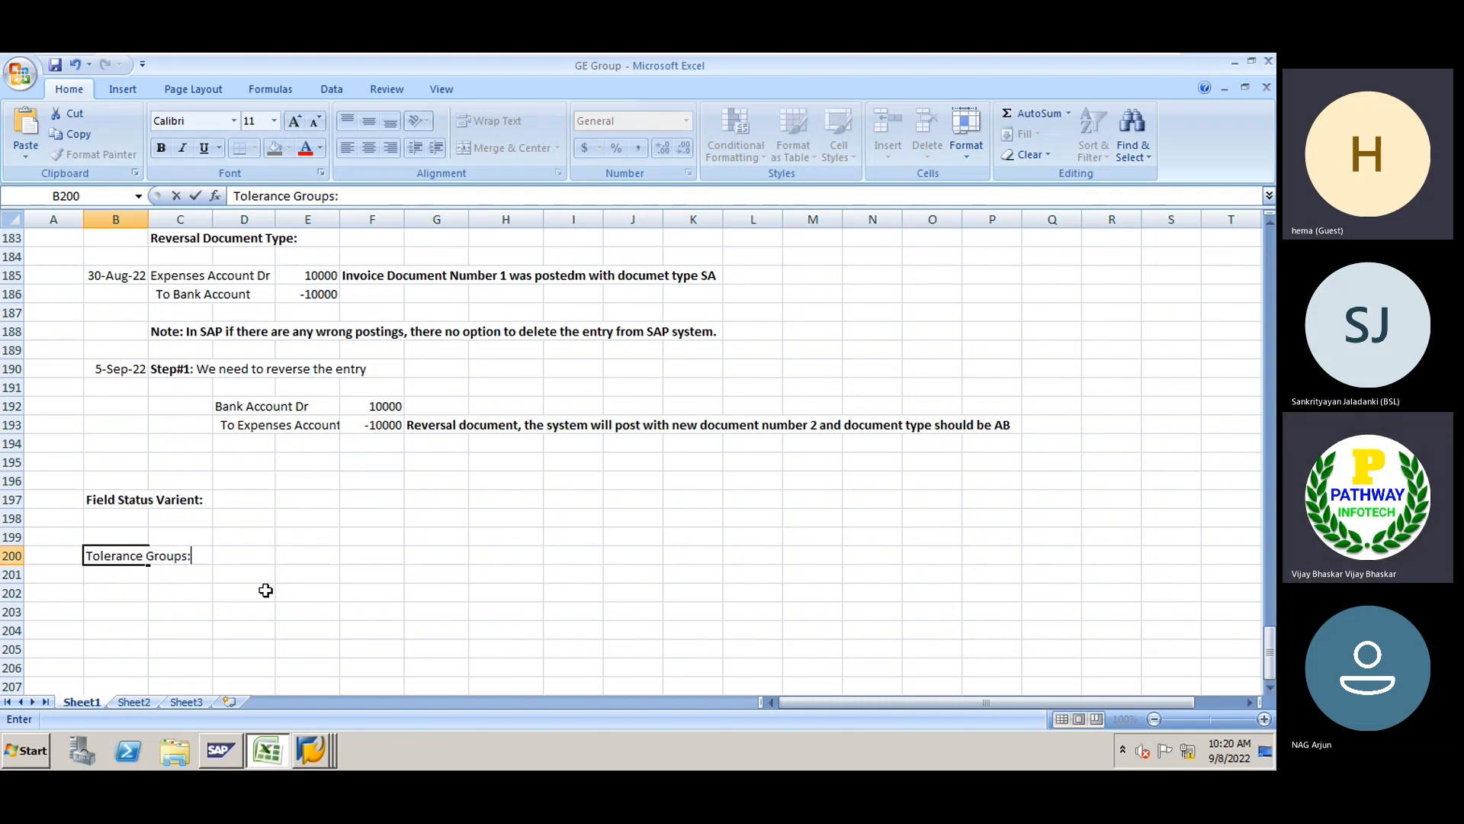
{"action": "key", "text": "Return"}
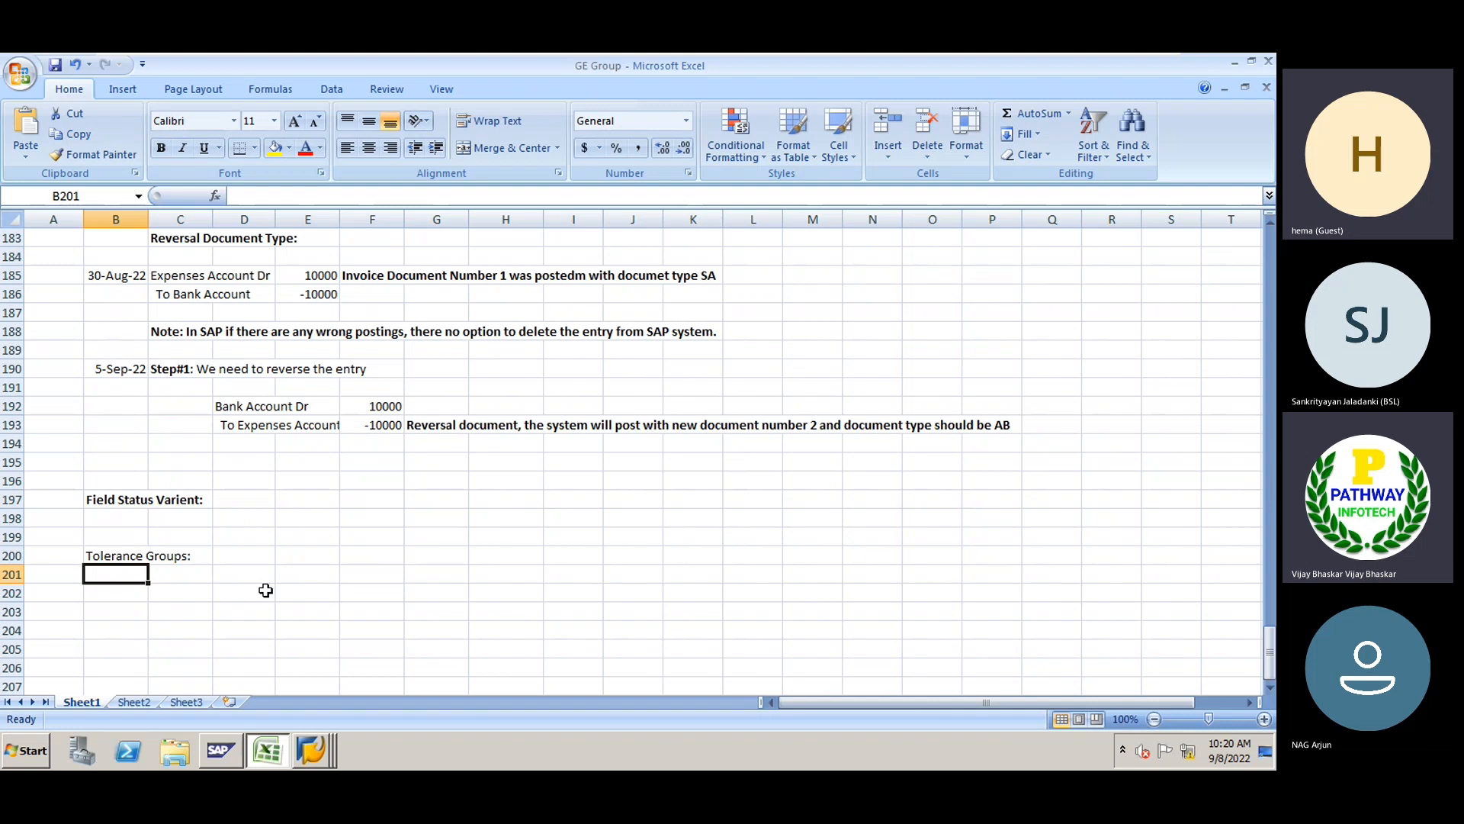
{"action": "key", "text": "Up"}
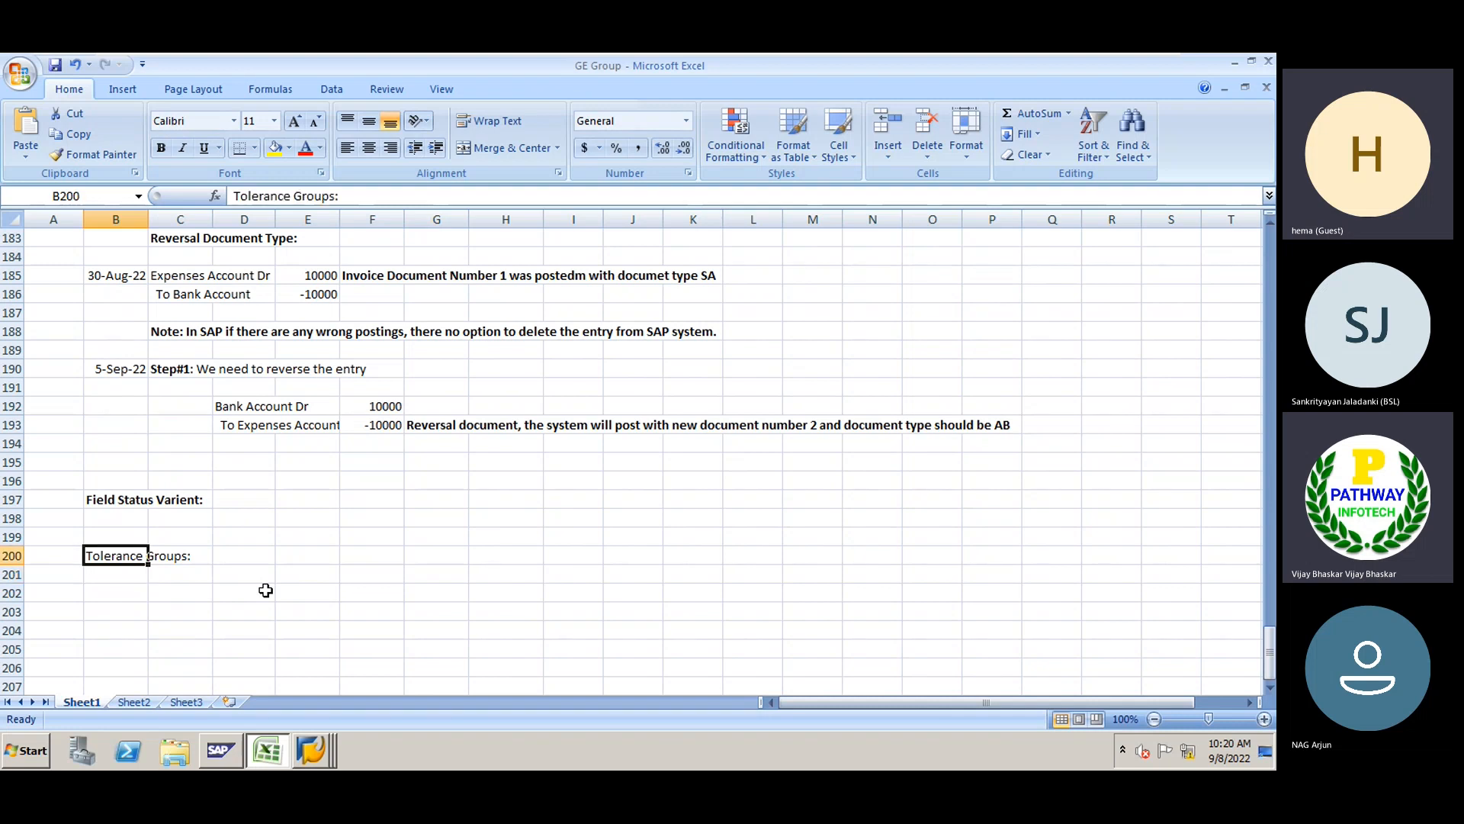
{"action": "key", "text": "ctrl+b"}
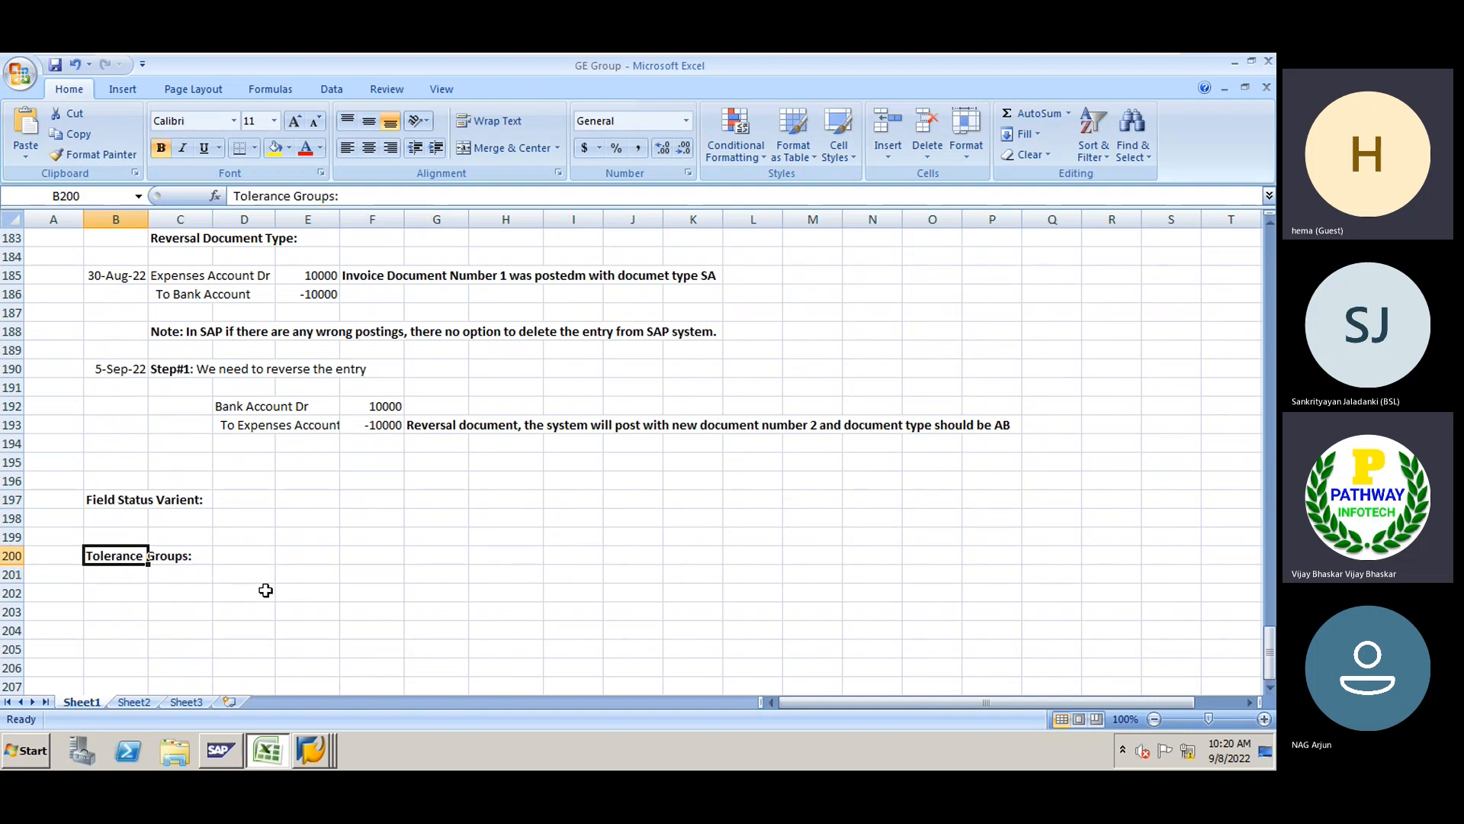
Enter "1. Employee Tolerance Group:" in cell C201 beneath the Tolerance Groups heading
{"action": "key", "text": "Down"}
{"action": "key", "text": "Right"}
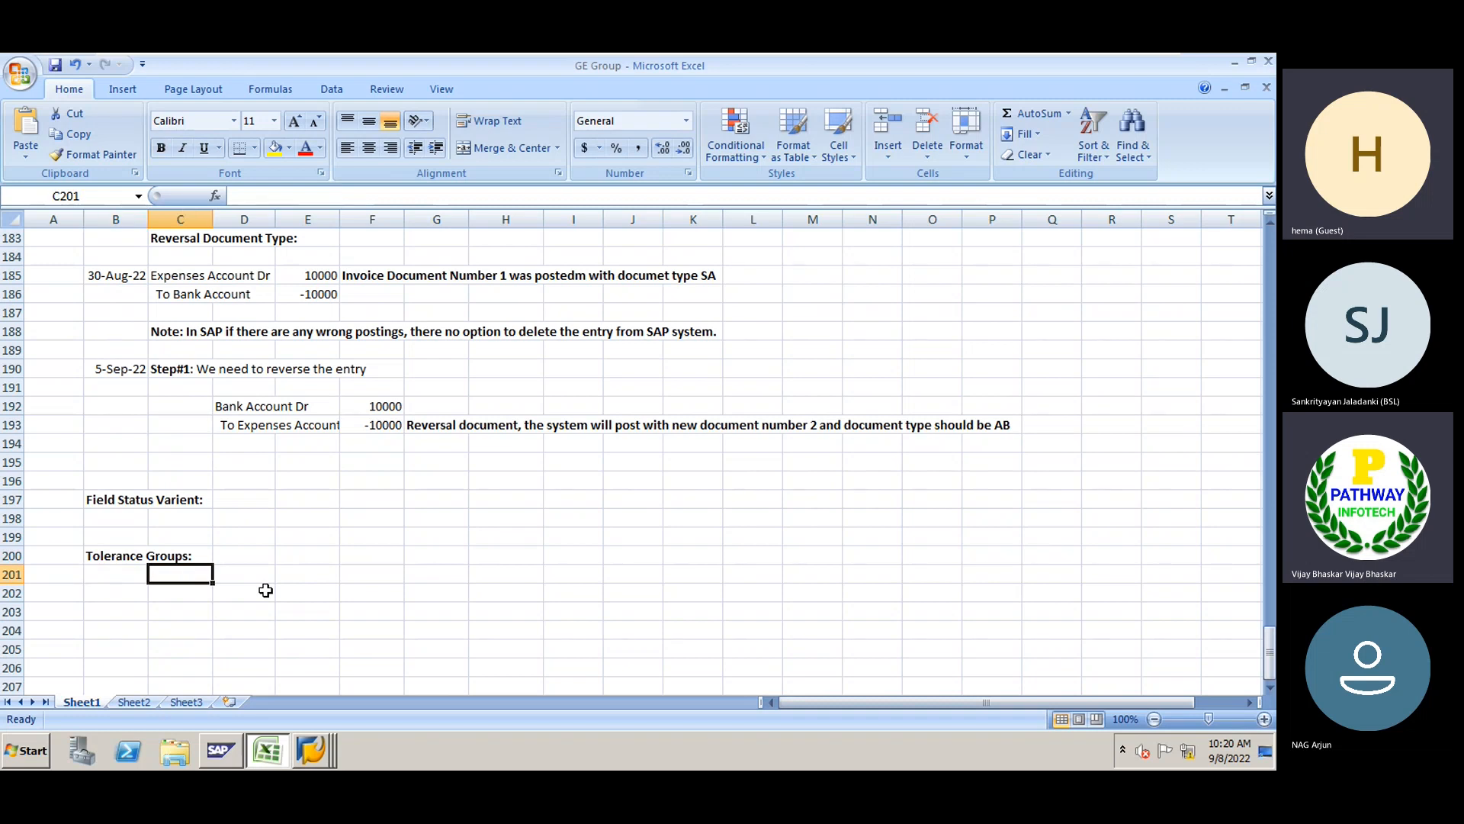
{"action": "type", "text": "1. Emplo"}
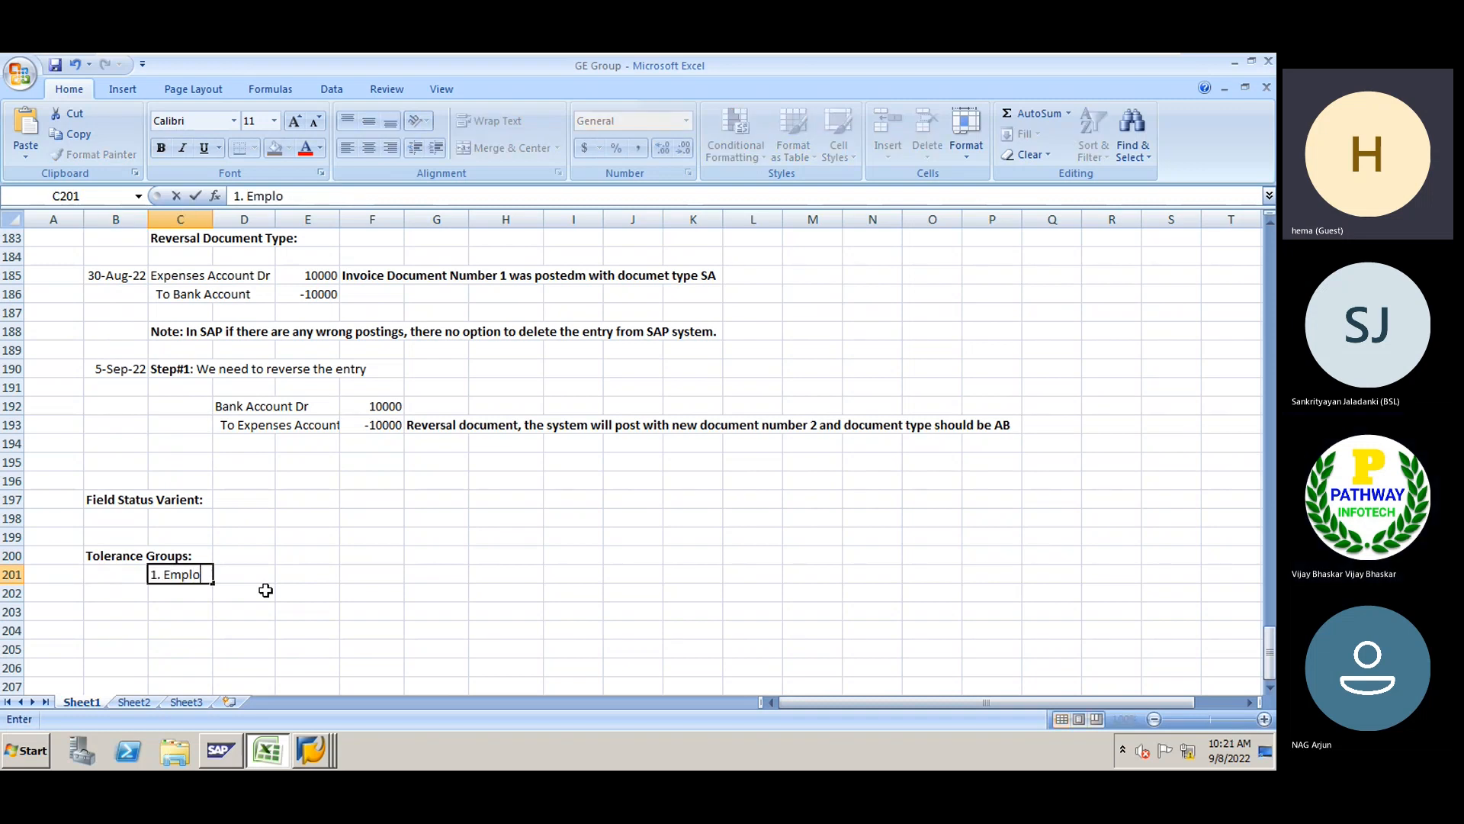
{"action": "type", "text": "yee Tolerance Grou"}
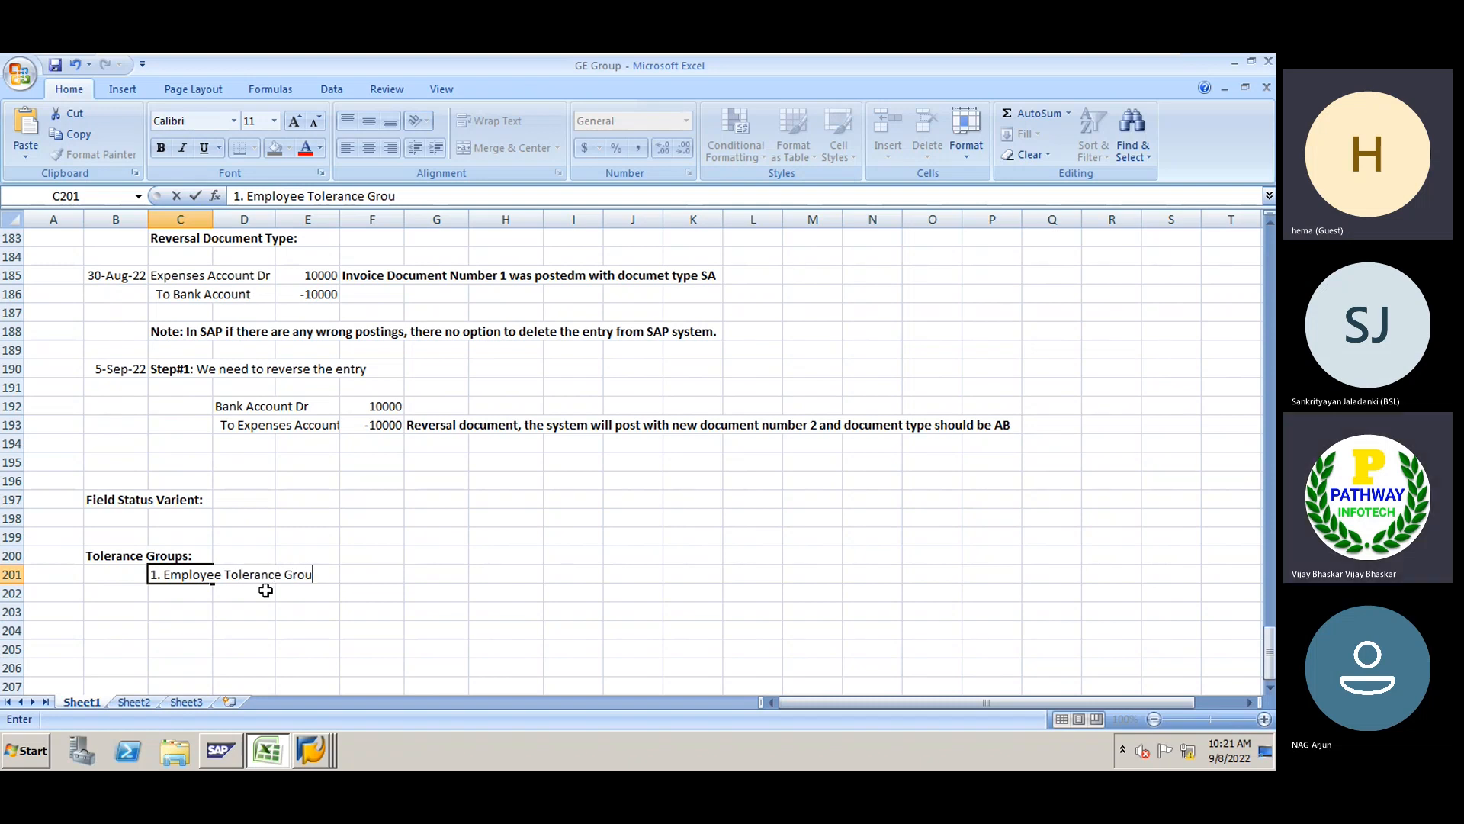
{"action": "type", "text": "p:"}
{"action": "key", "text": "Return"}
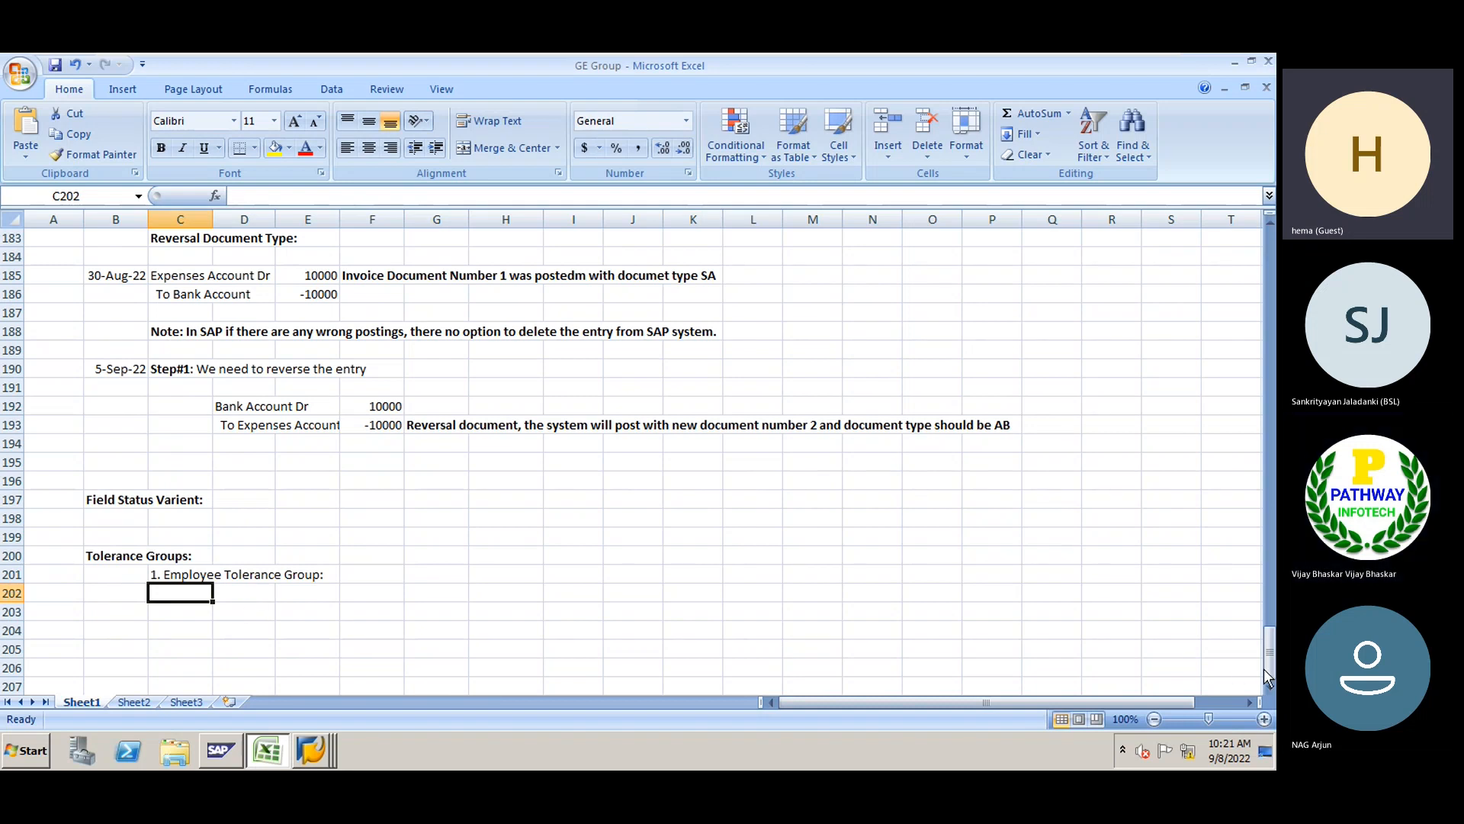
Enter the example users X in cell D203 and Y in cell D204
{"action": "scroll", "coordinate": [1177, 642], "scroll_direction": "down", "scroll_amount": 2}
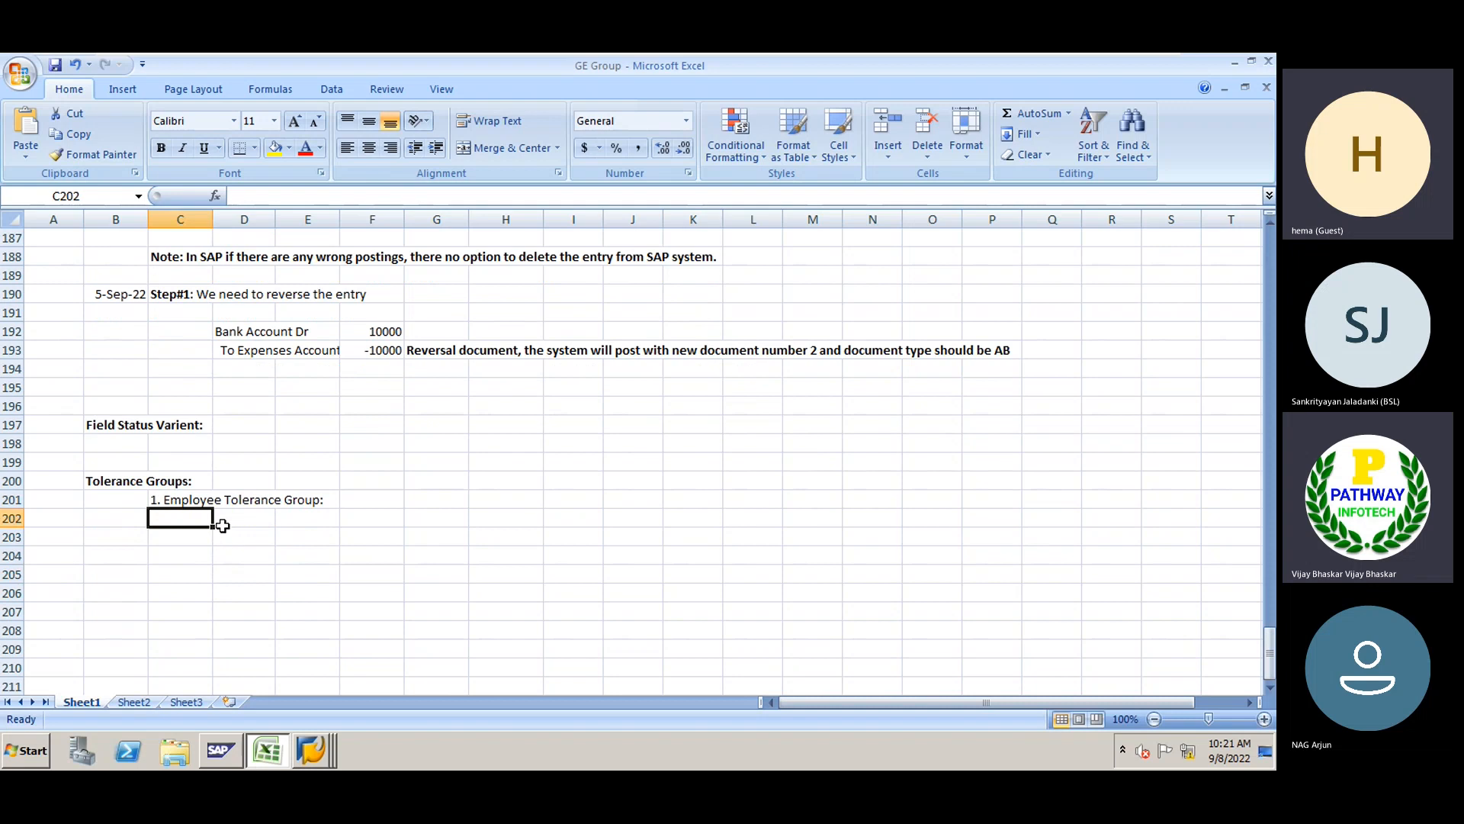
{"action": "key", "text": "Return"}
{"action": "key", "text": "Tab"}
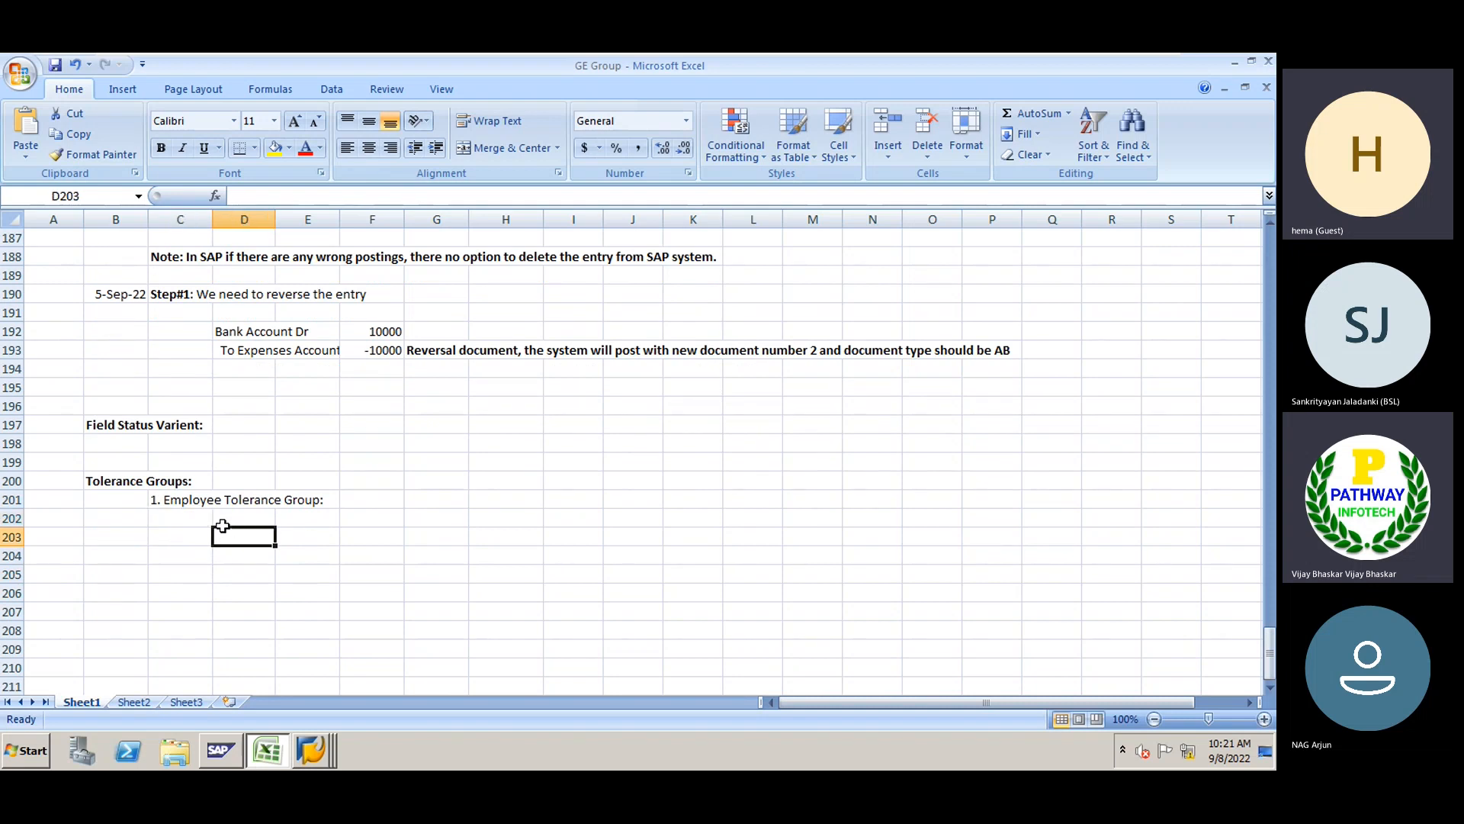
{"action": "type", "text": "X"}
{"action": "key", "text": "Return"}
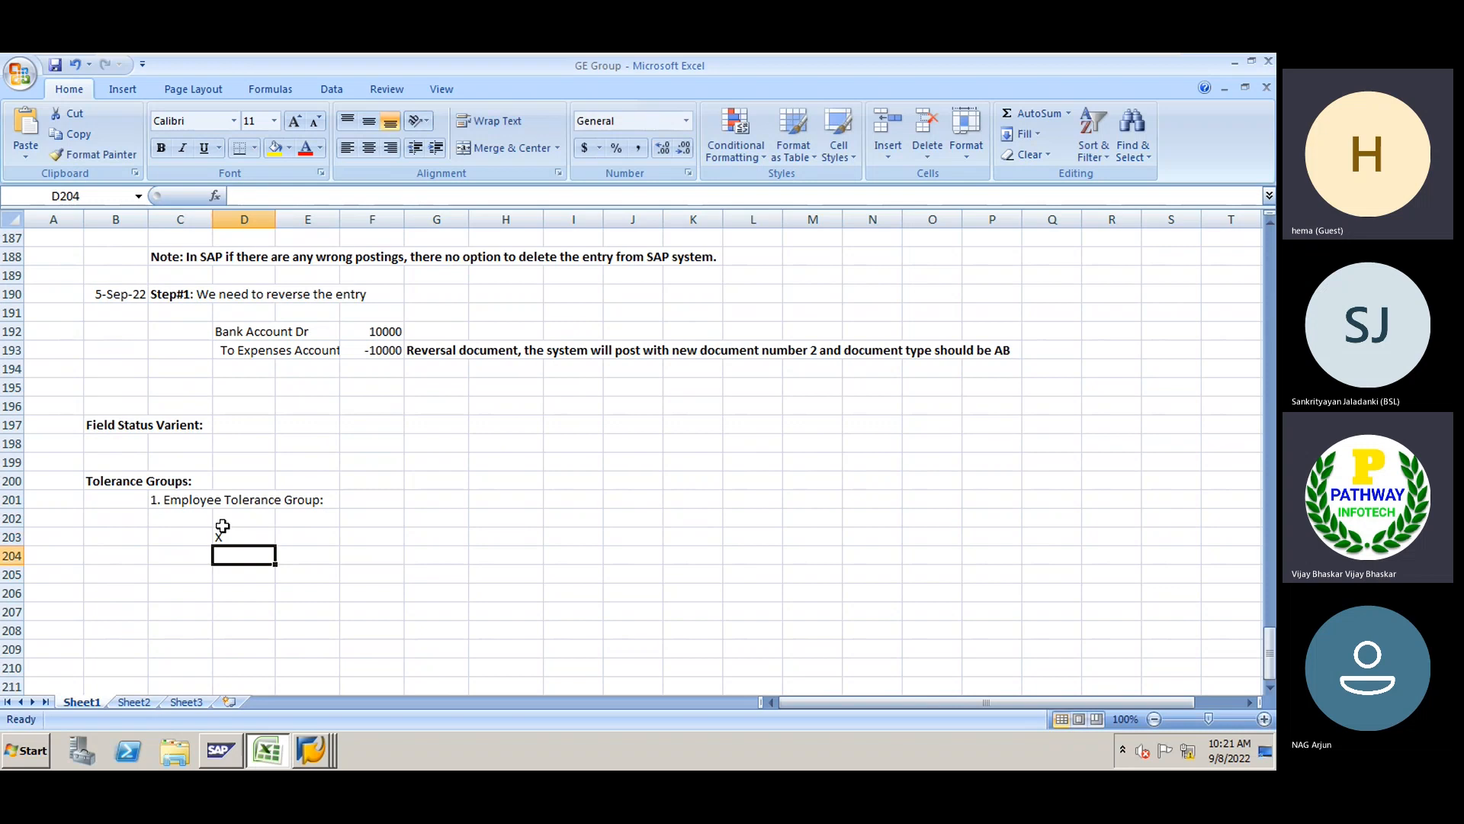
{"action": "type", "text": "Y"}
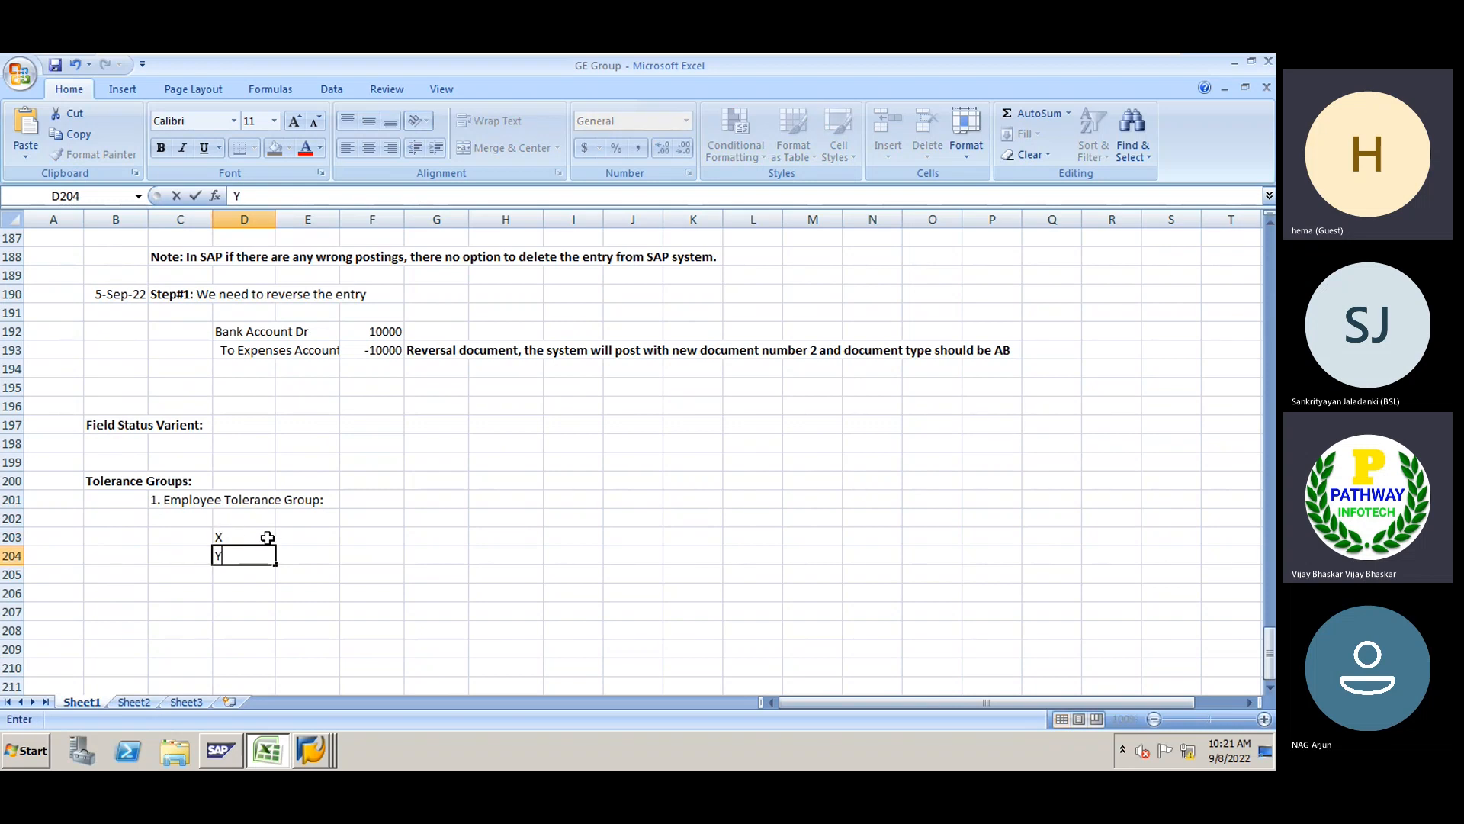
Enter "When the user is posting a document, the document value more than 10000, the system should not allow" in cell E203 beside X
{"action": "left_click", "coordinate": [291, 537]}
{"action": "type", "text": "Wh"}
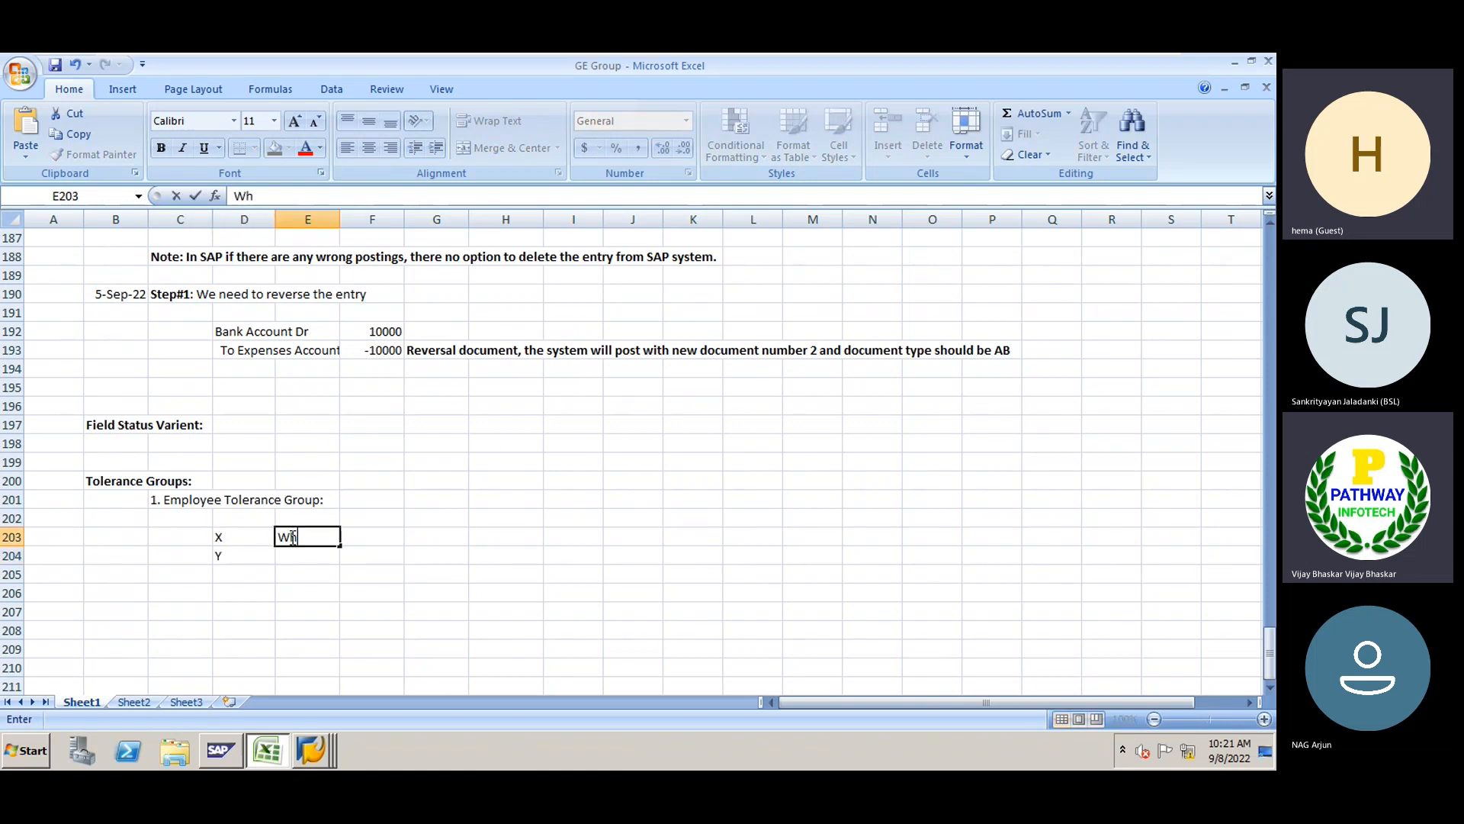
{"action": "type", "text": "en the user "}
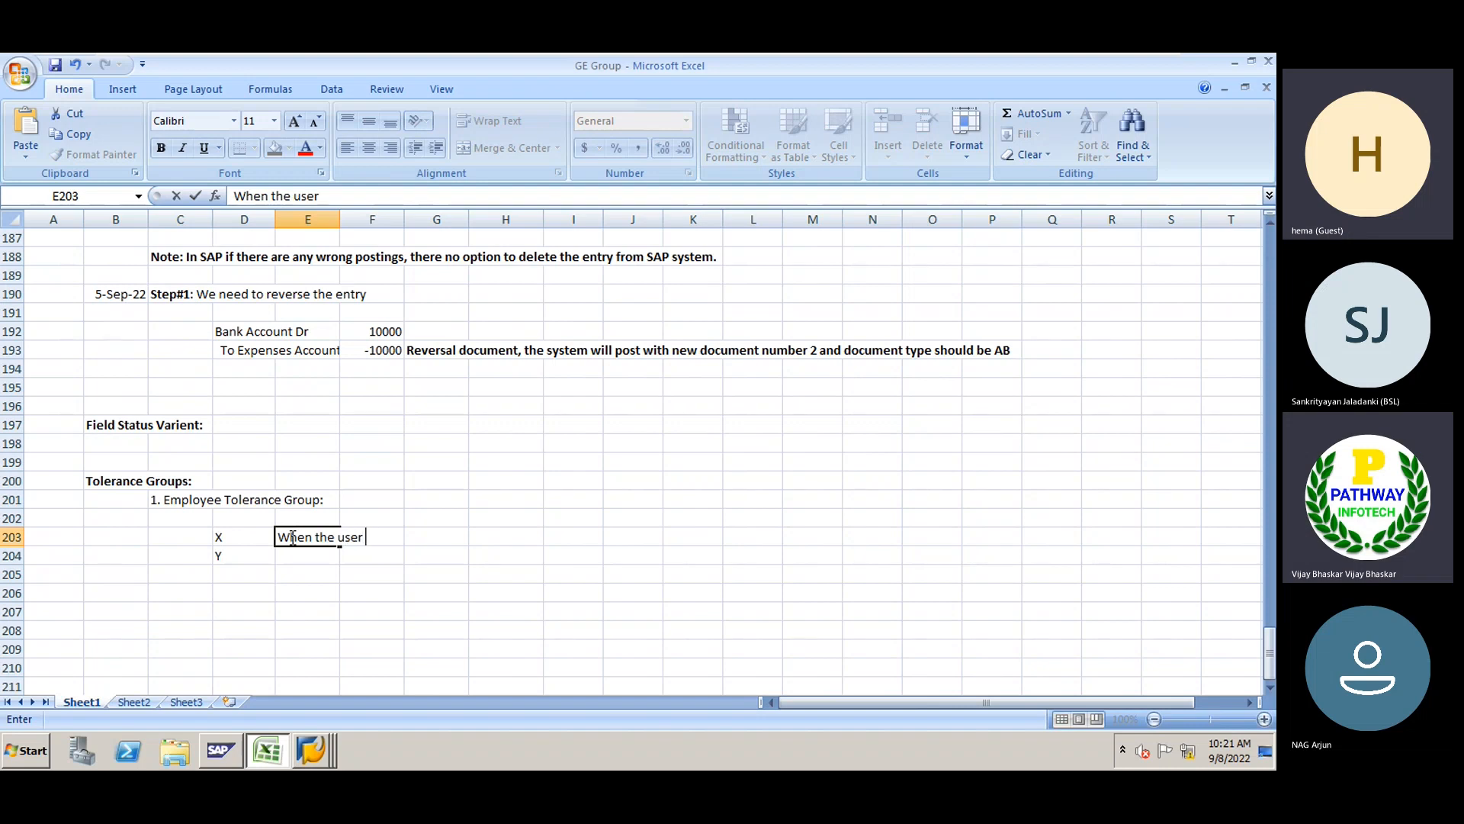
{"action": "type", "text": "is posting a"}
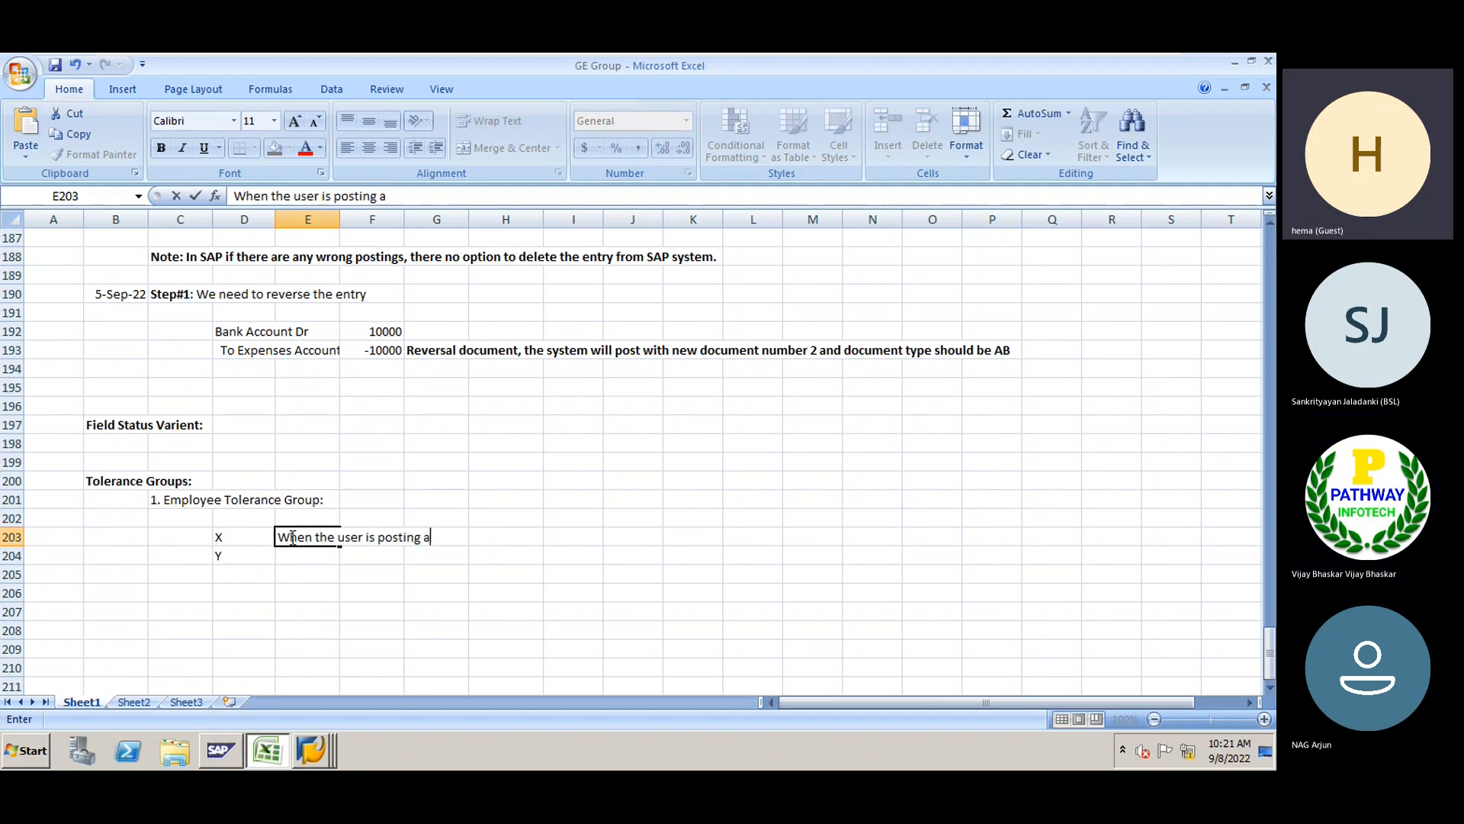
{"action": "type", "text": " bus"}
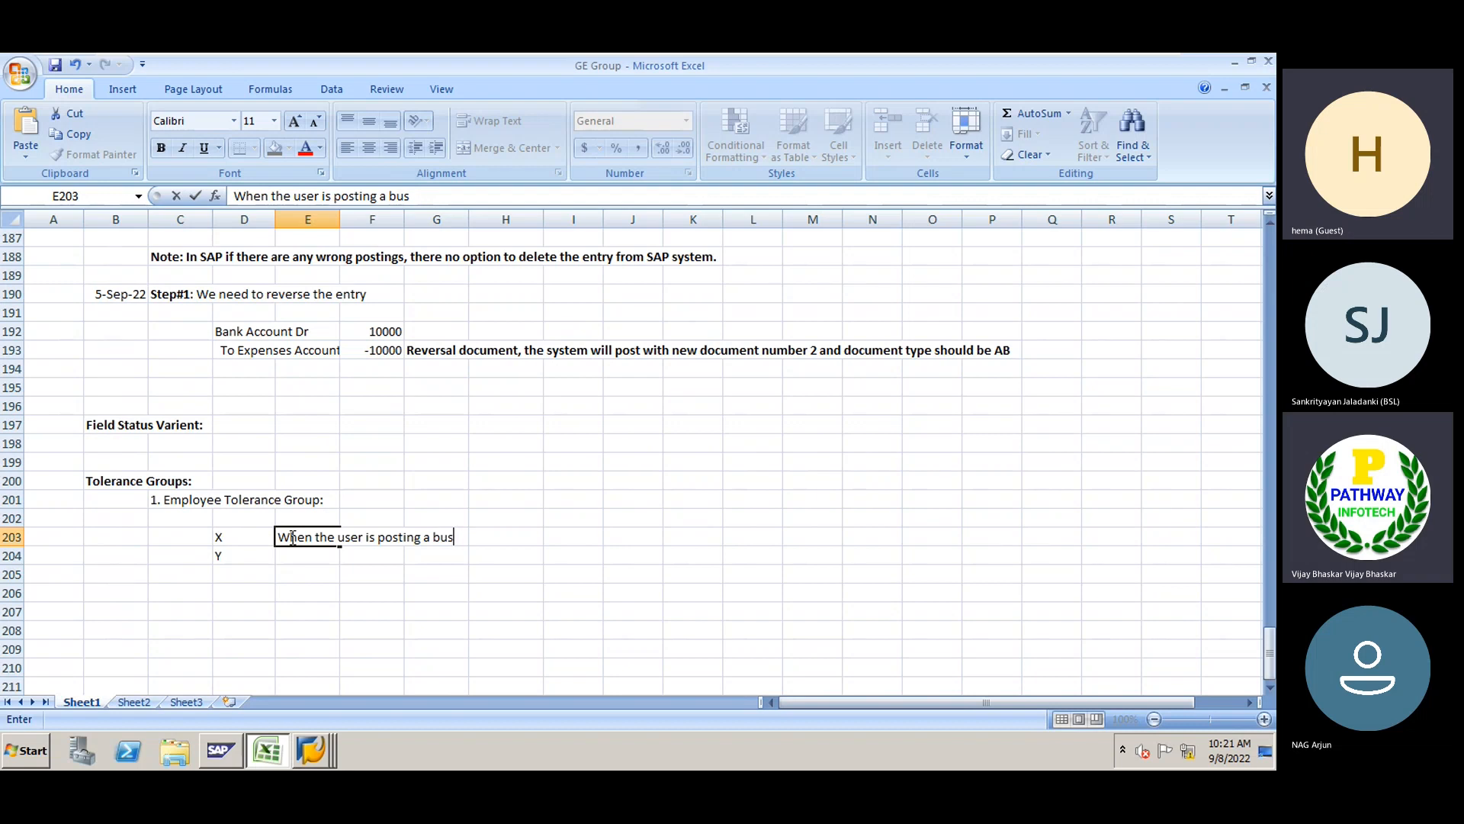
{"action": "key", "text": "BackSpace"}
{"action": "key", "text": "BackSpace"}
{"action": "key", "text": "BackSpace"}
{"action": "type", "text": "document"}
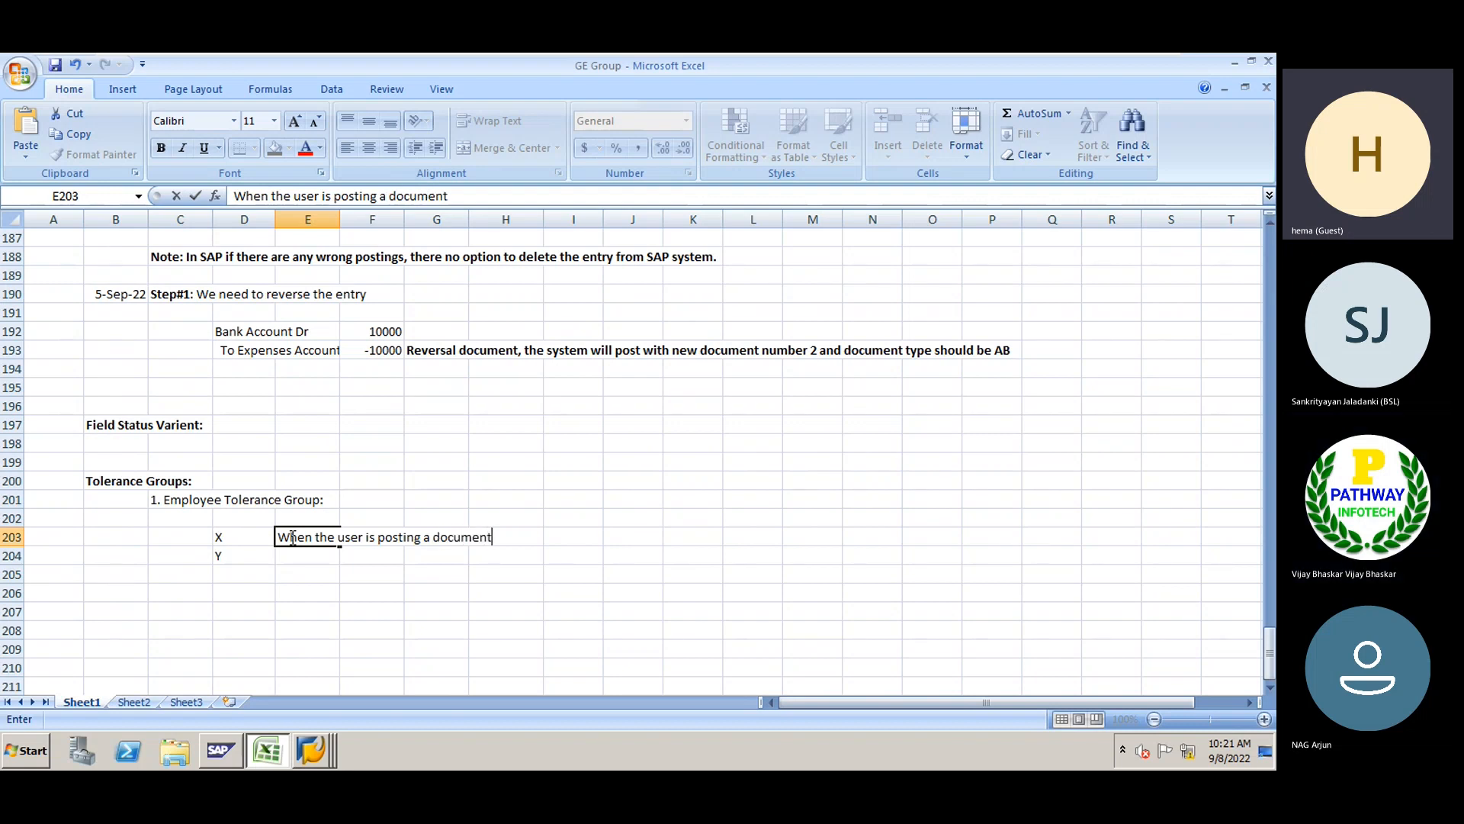
{"action": "type", "text": ", the docum"}
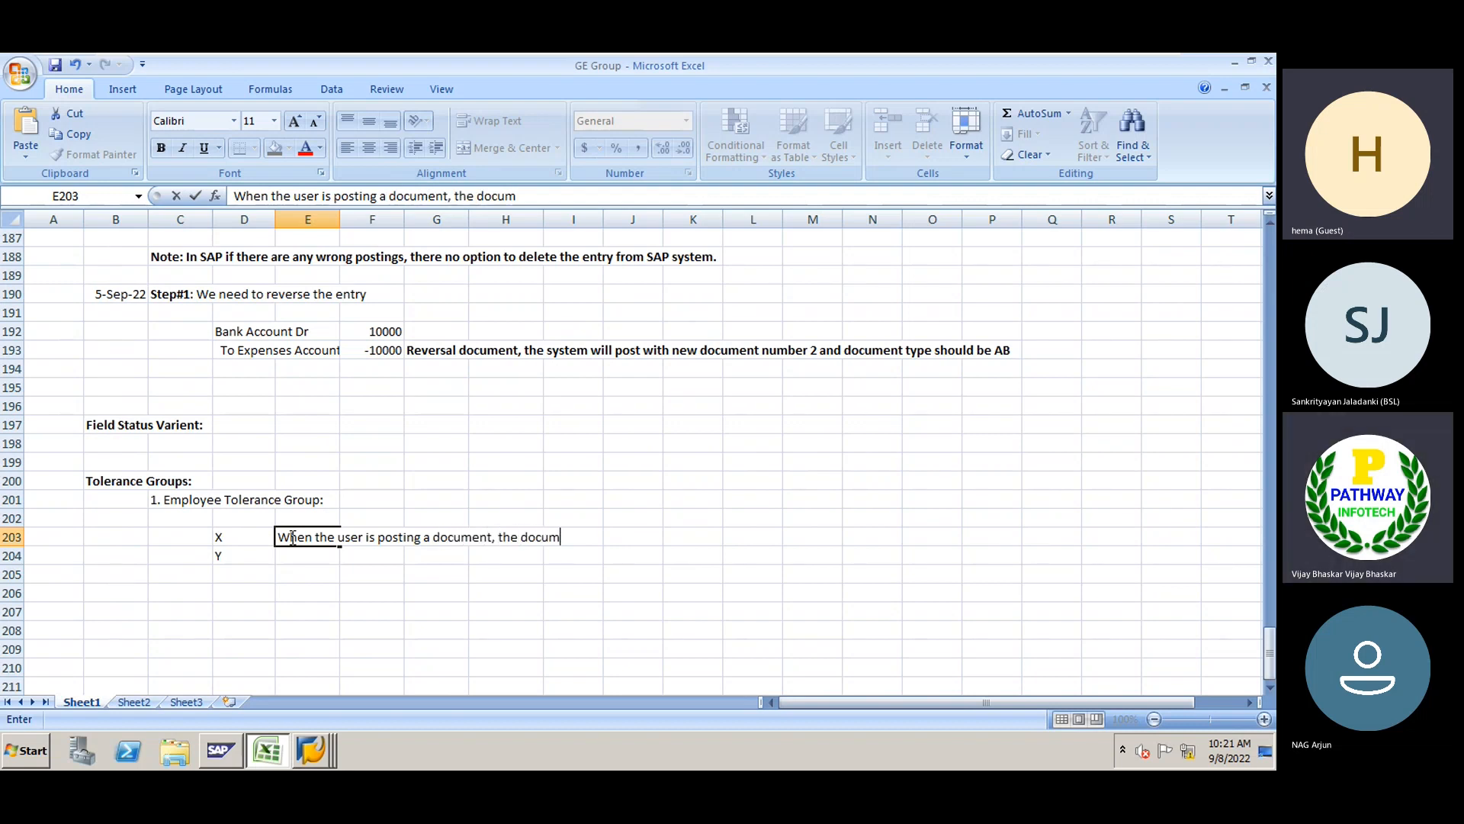
{"action": "type", "text": "ent value"}
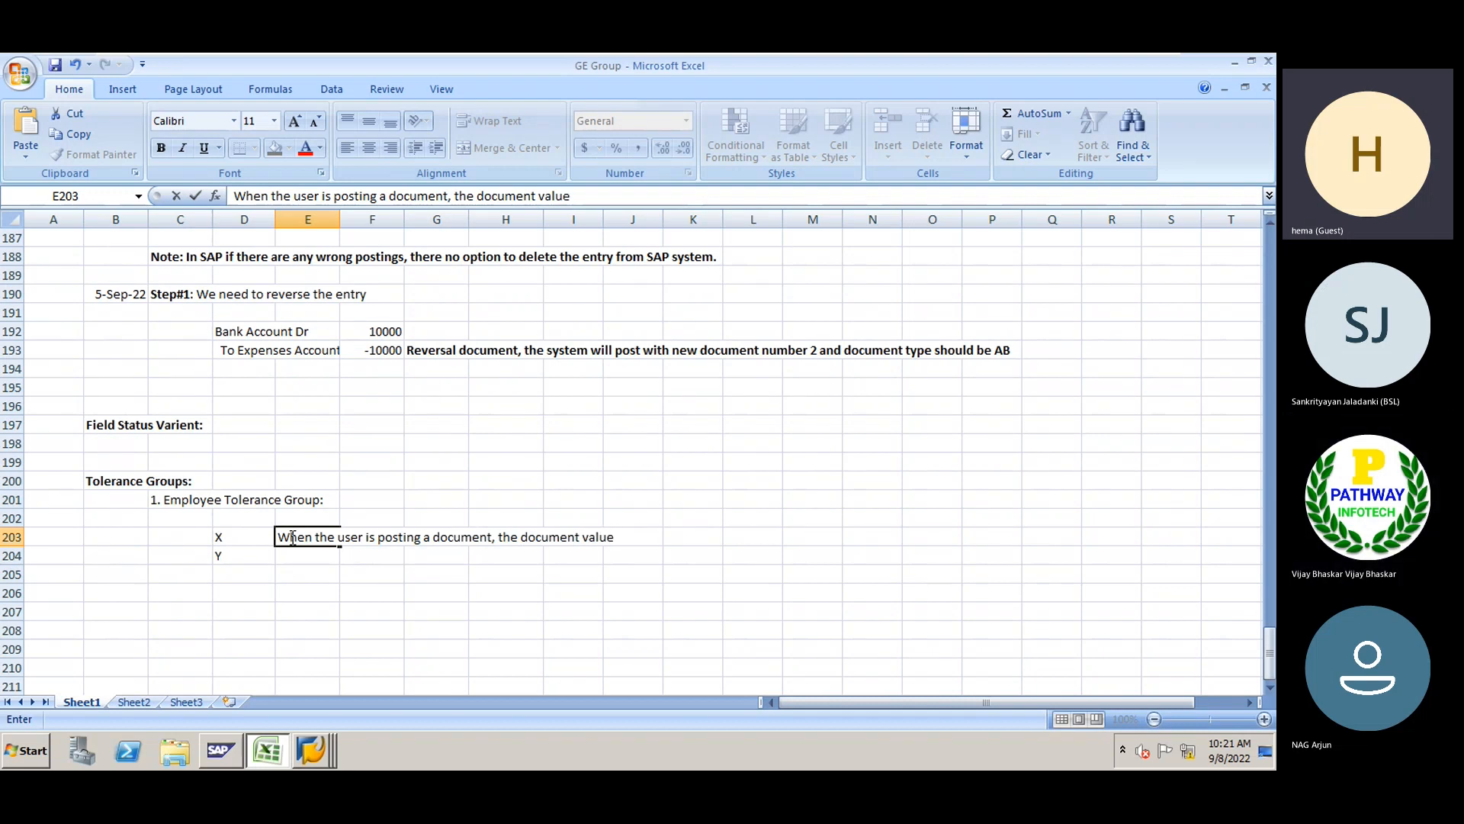
{"action": "type", "text": " c"}
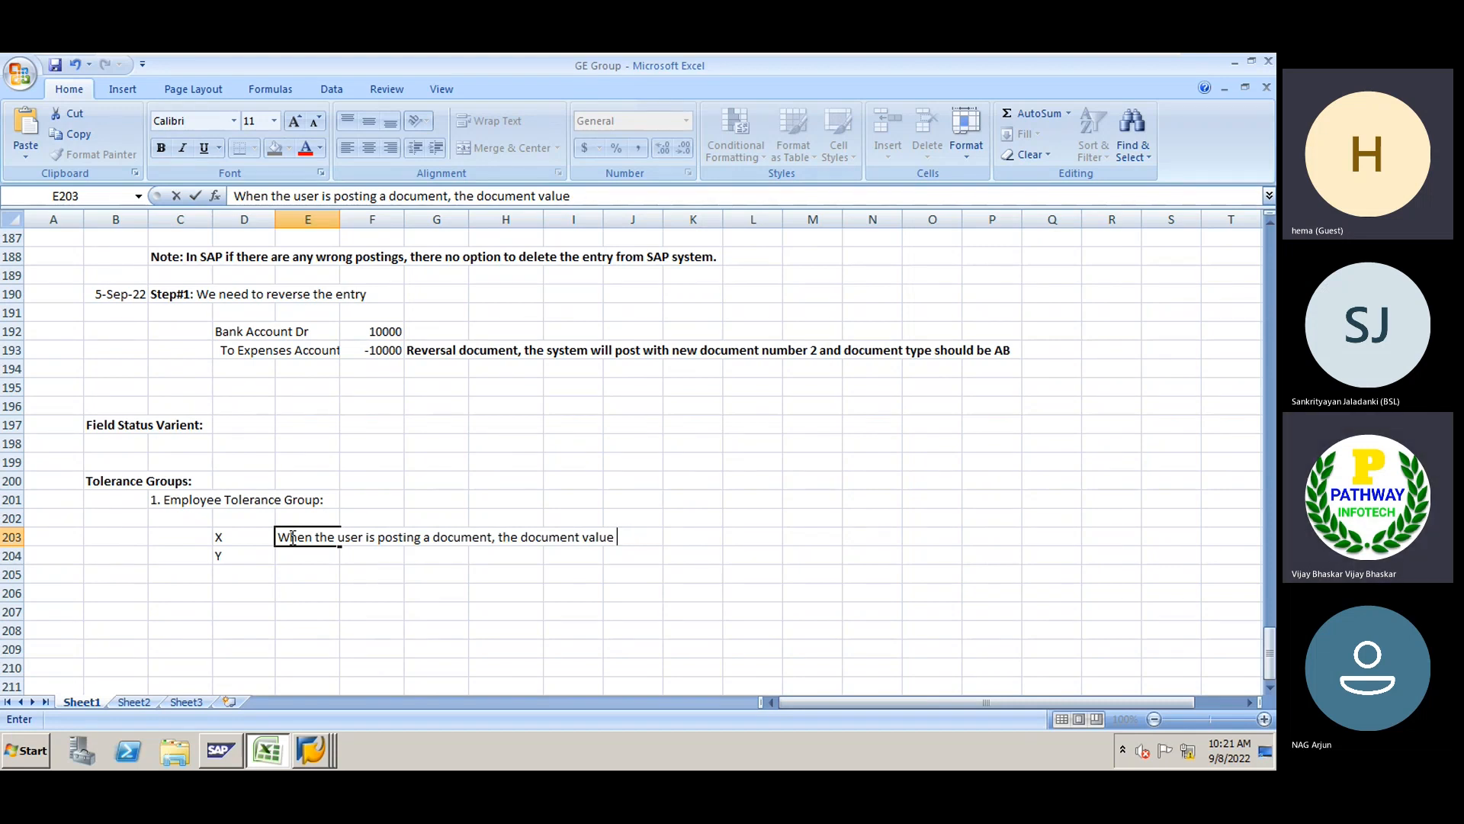
{"action": "type", "text": "more than 1000"}
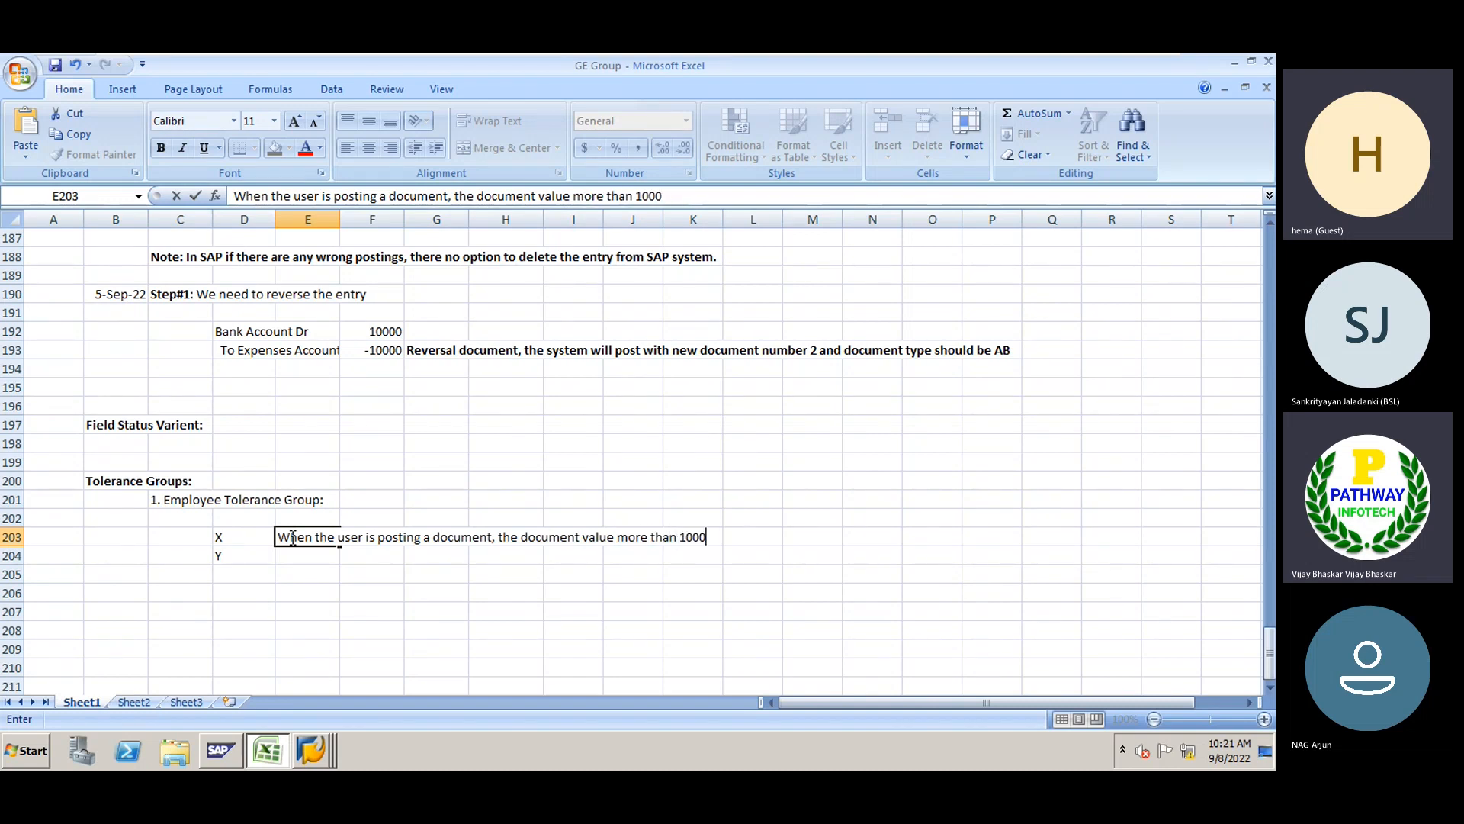
{"action": "type", "text": "0, the system should nto"}
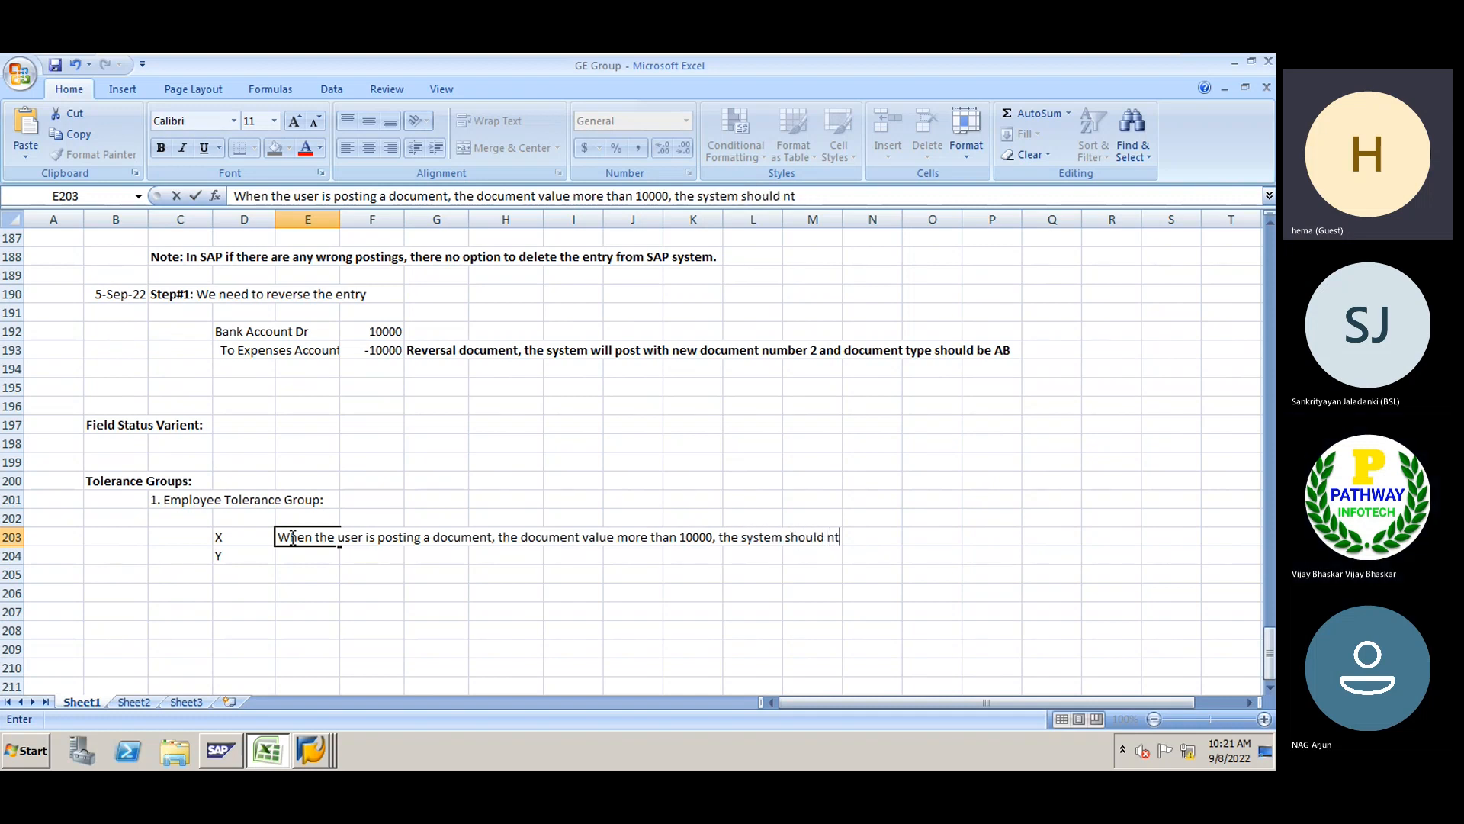
{"action": "key", "text": "BackSpace"}
{"action": "key", "text": "BackSpace"}
{"action": "type", "text": "ot allow"}
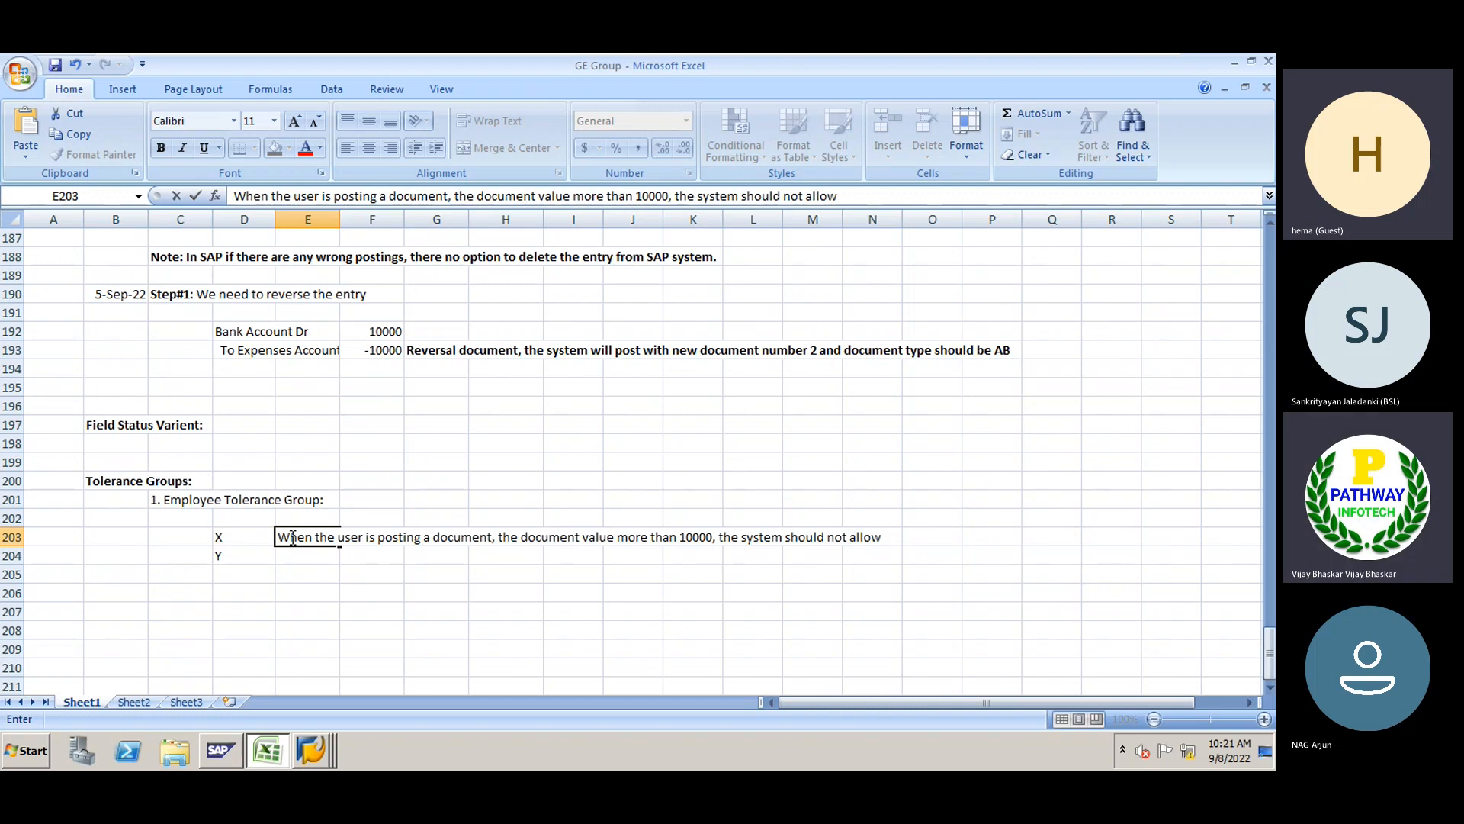
{"action": "key", "text": "Return"}
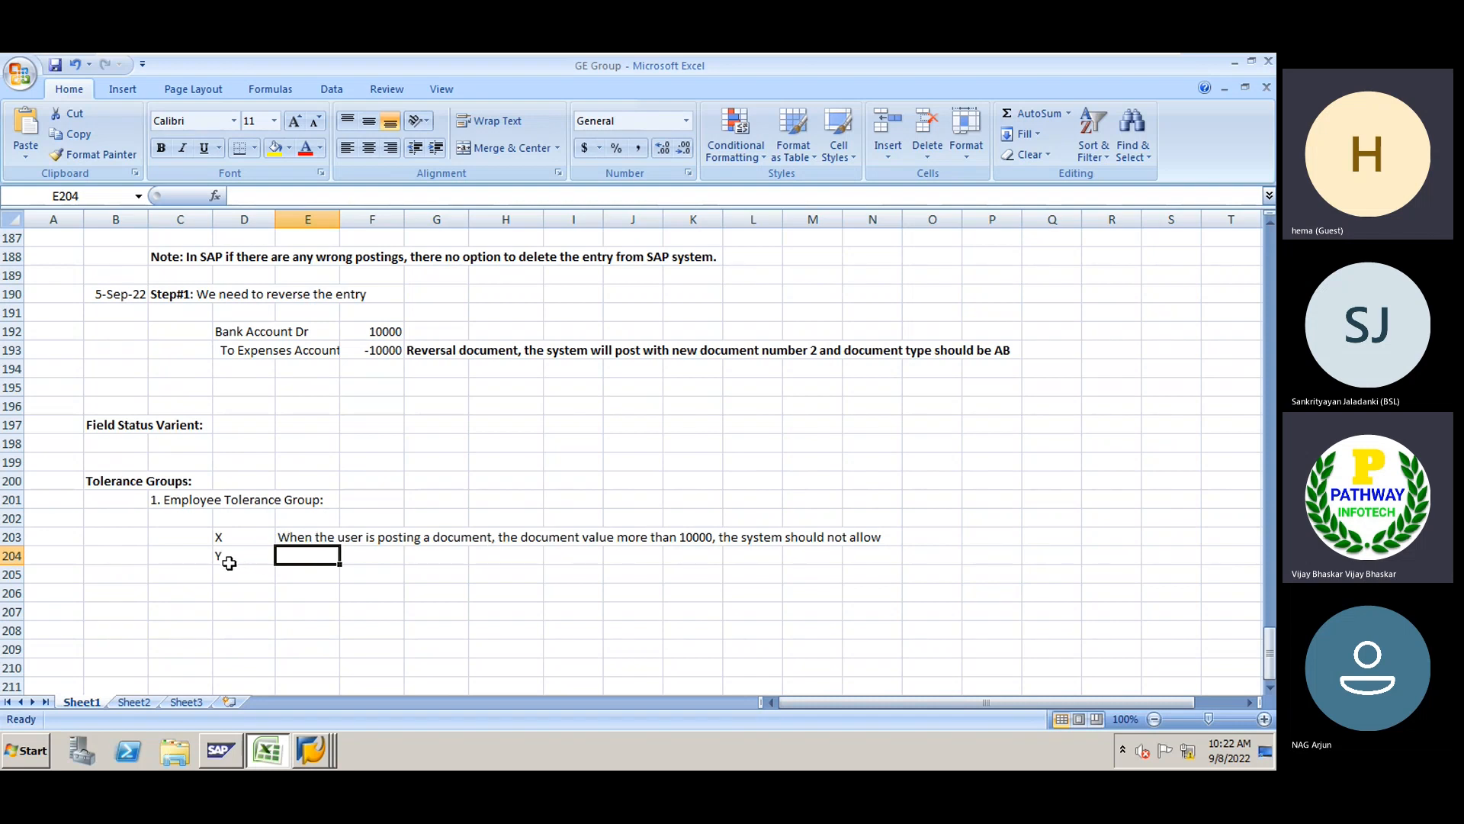
Enter the note "If documene value more tham 10000" in cell E204 beside Y
{"action": "left_click", "coordinate": [238, 540]}
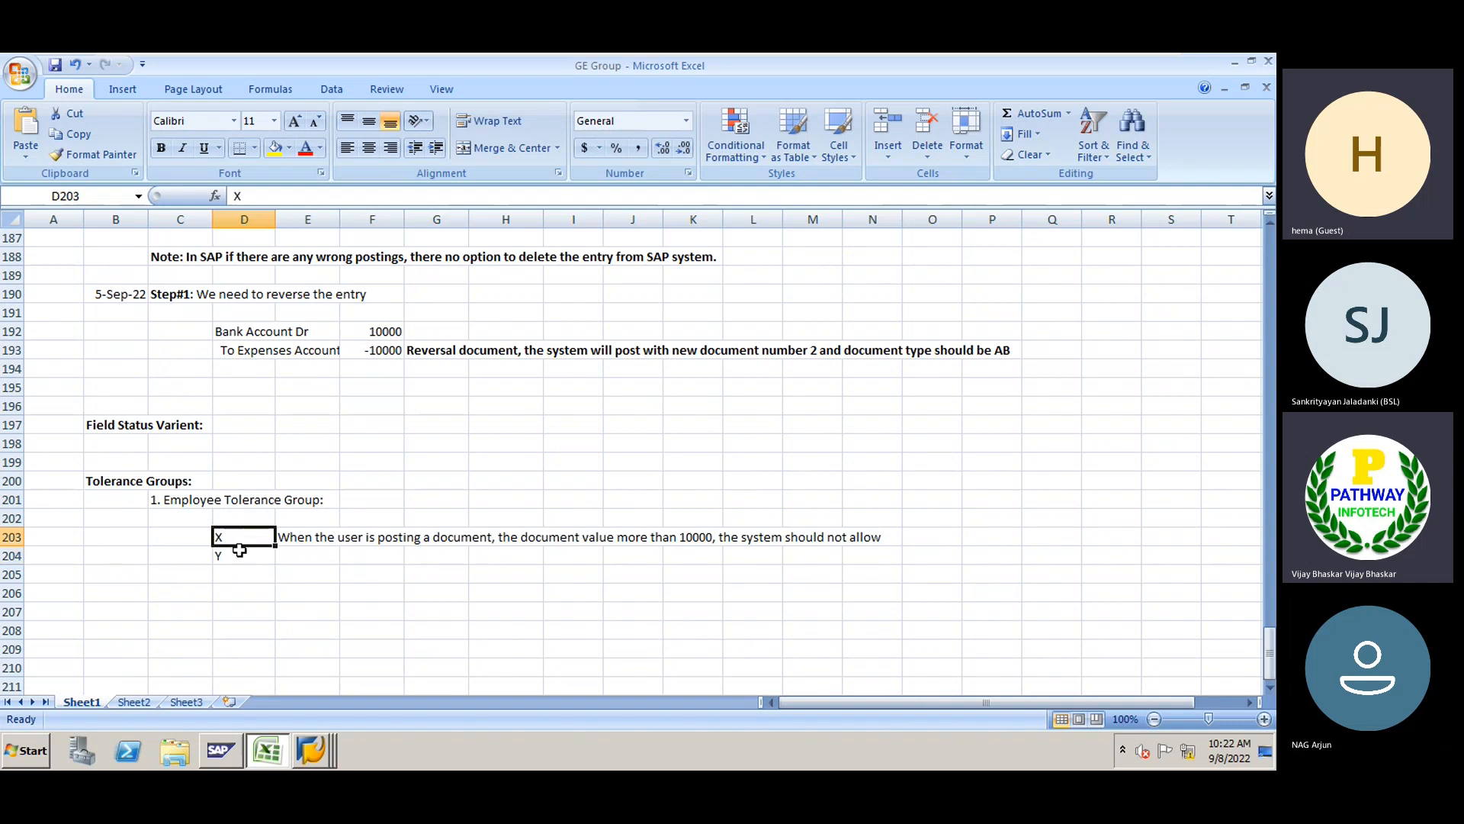
{"action": "left_click", "coordinate": [240, 550]}
{"action": "left_click", "coordinate": [305, 557]}
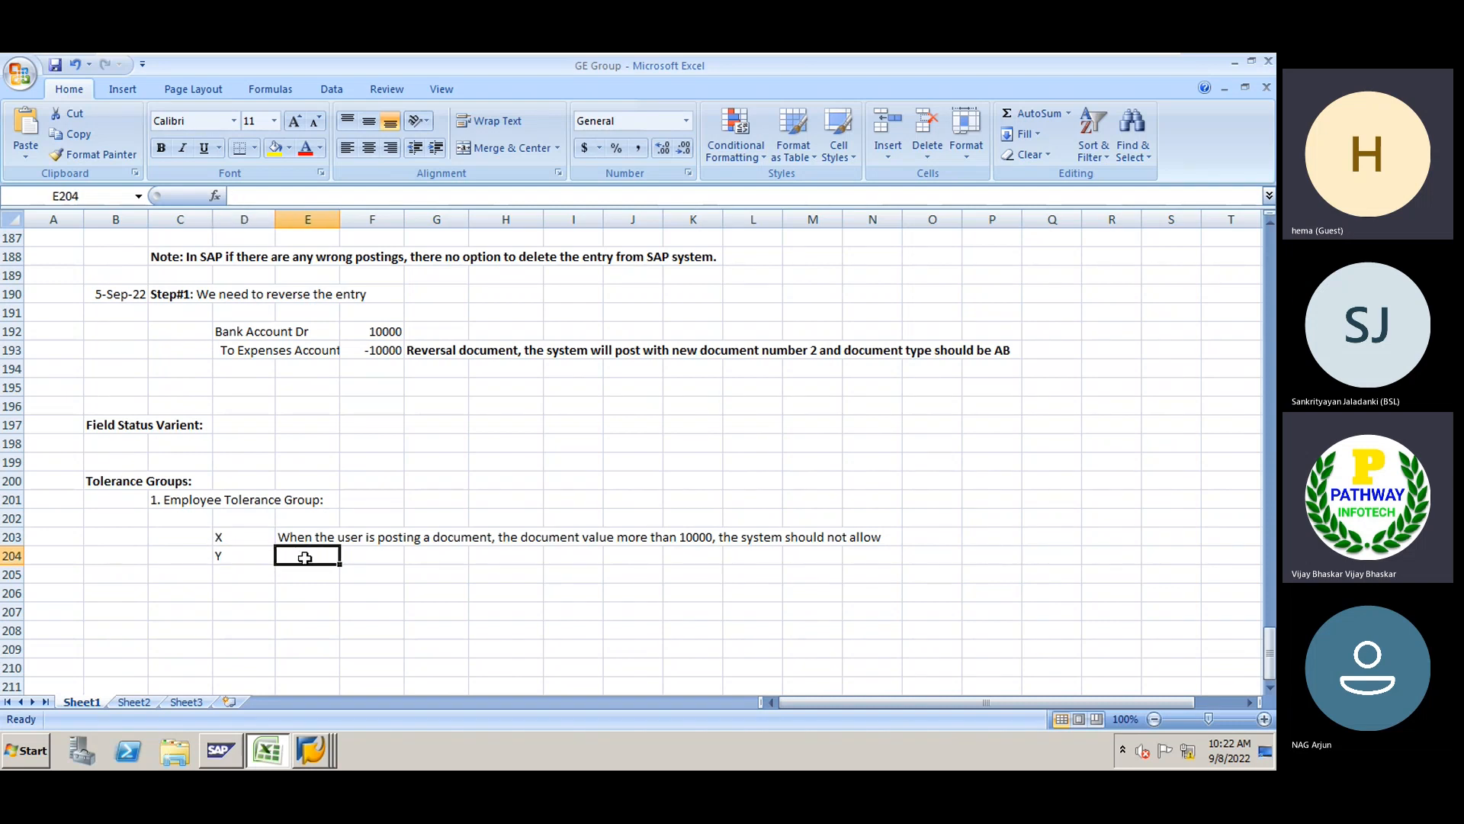
{"action": "type", "text": "I"}
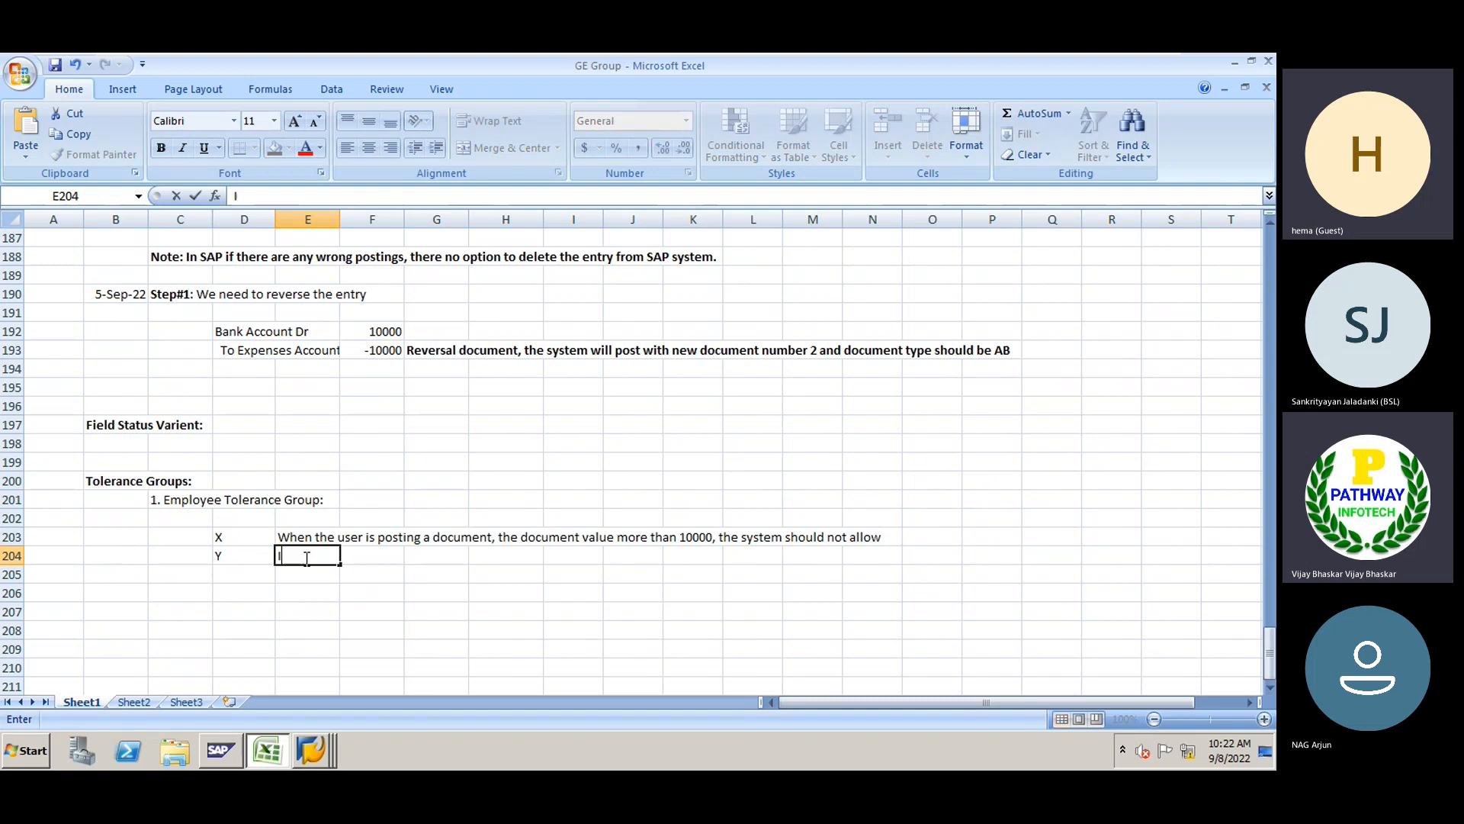
{"action": "type", "text": "f document"}
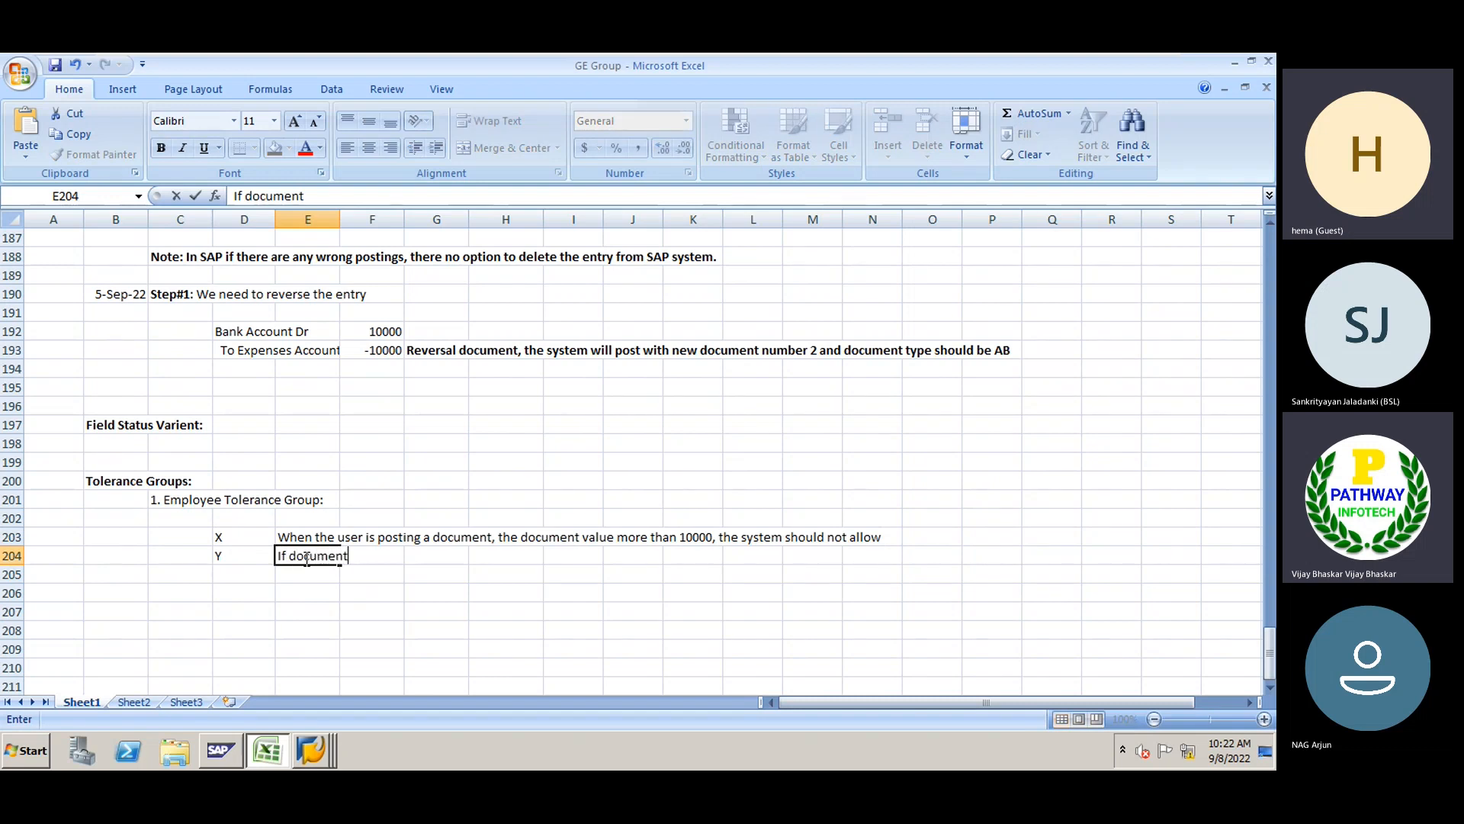
{"action": "key", "text": "BackSpace"}
{"action": "key", "text": "BackSpace"}
{"action": "type", "text": "ne value more "}
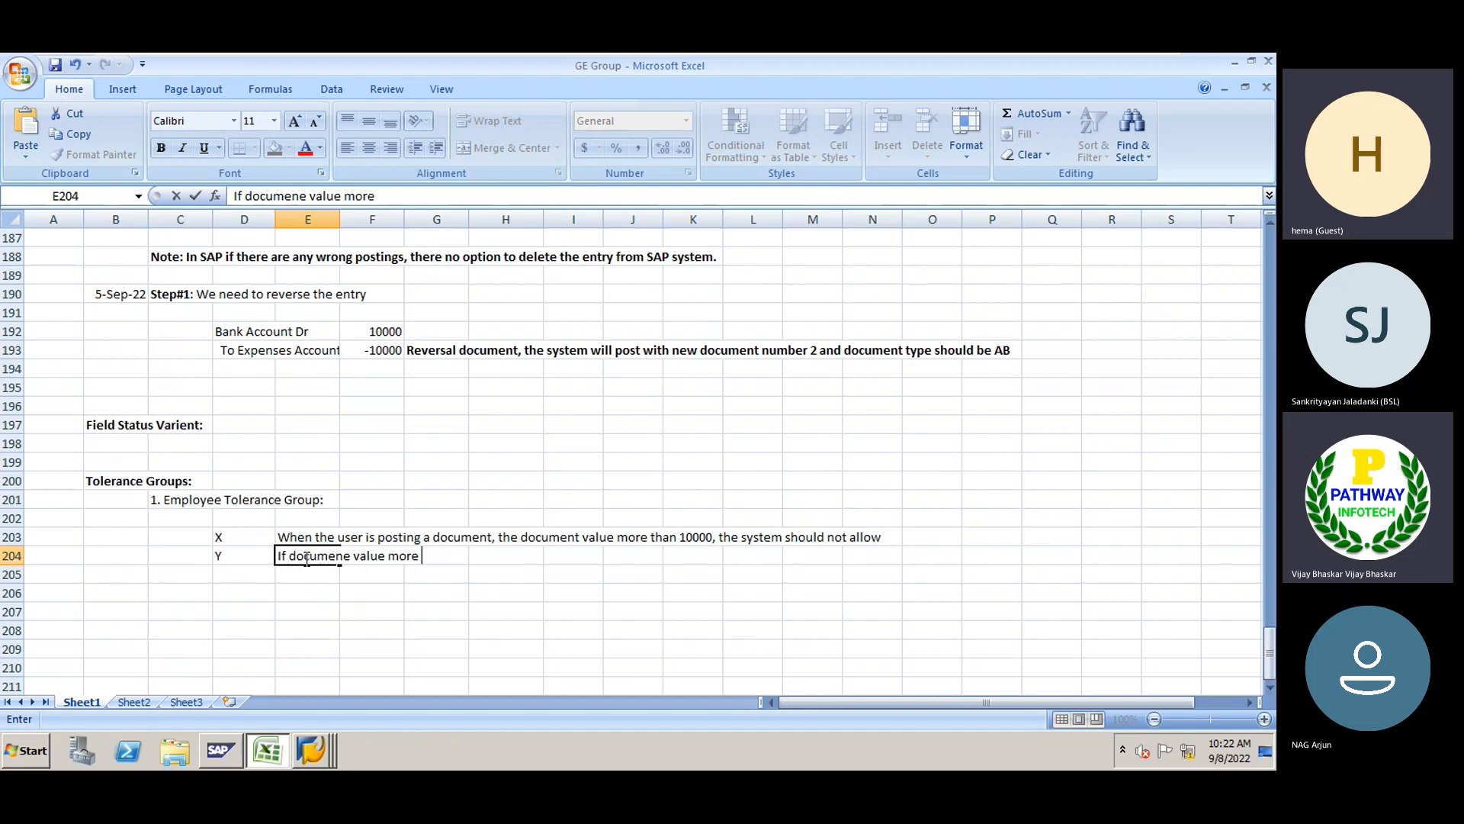
{"action": "type", "text": "tham 100"}
{"action": "type", "text": "00"}
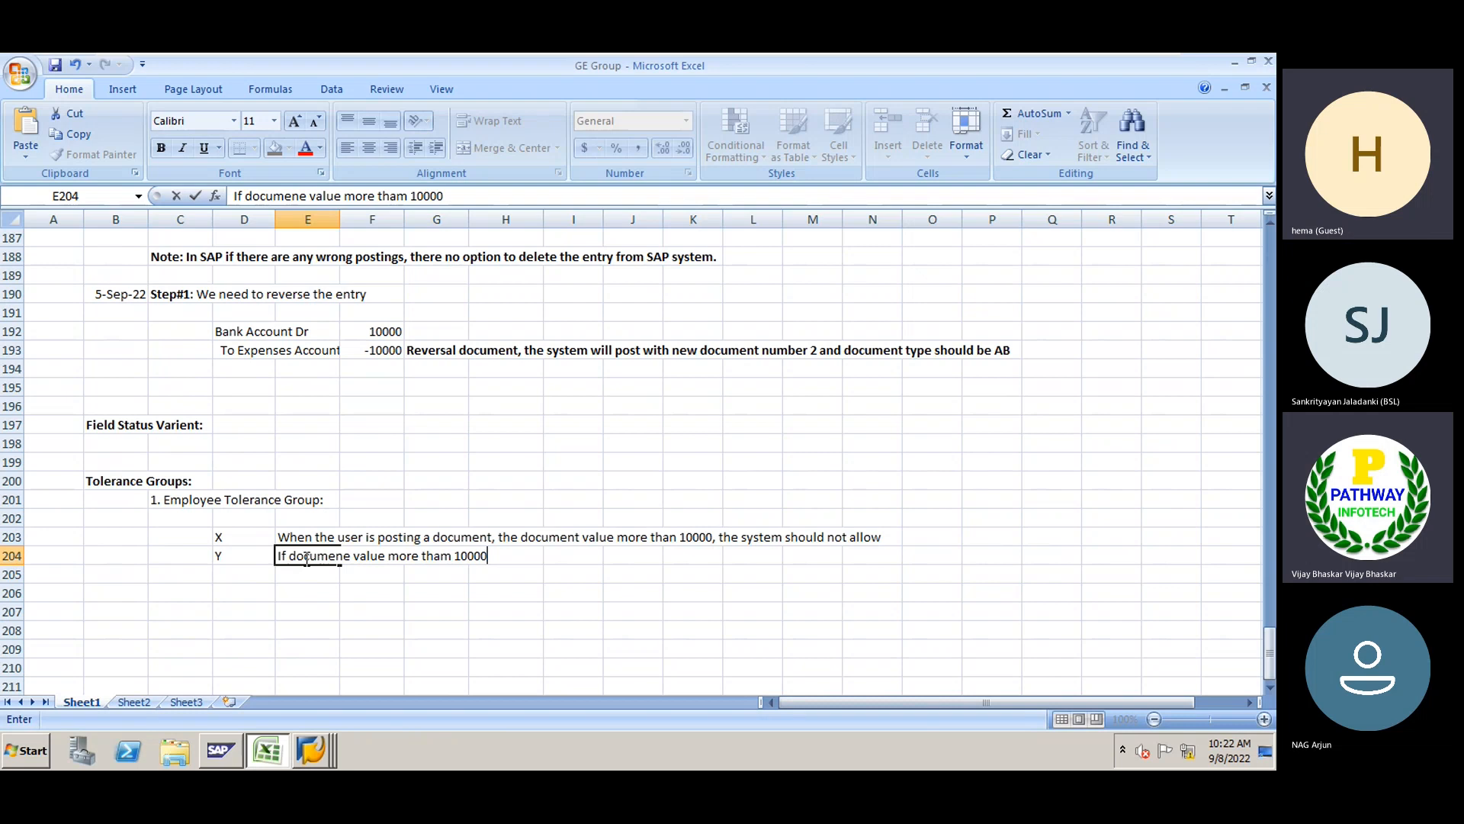
{"action": "key", "text": "Return"}
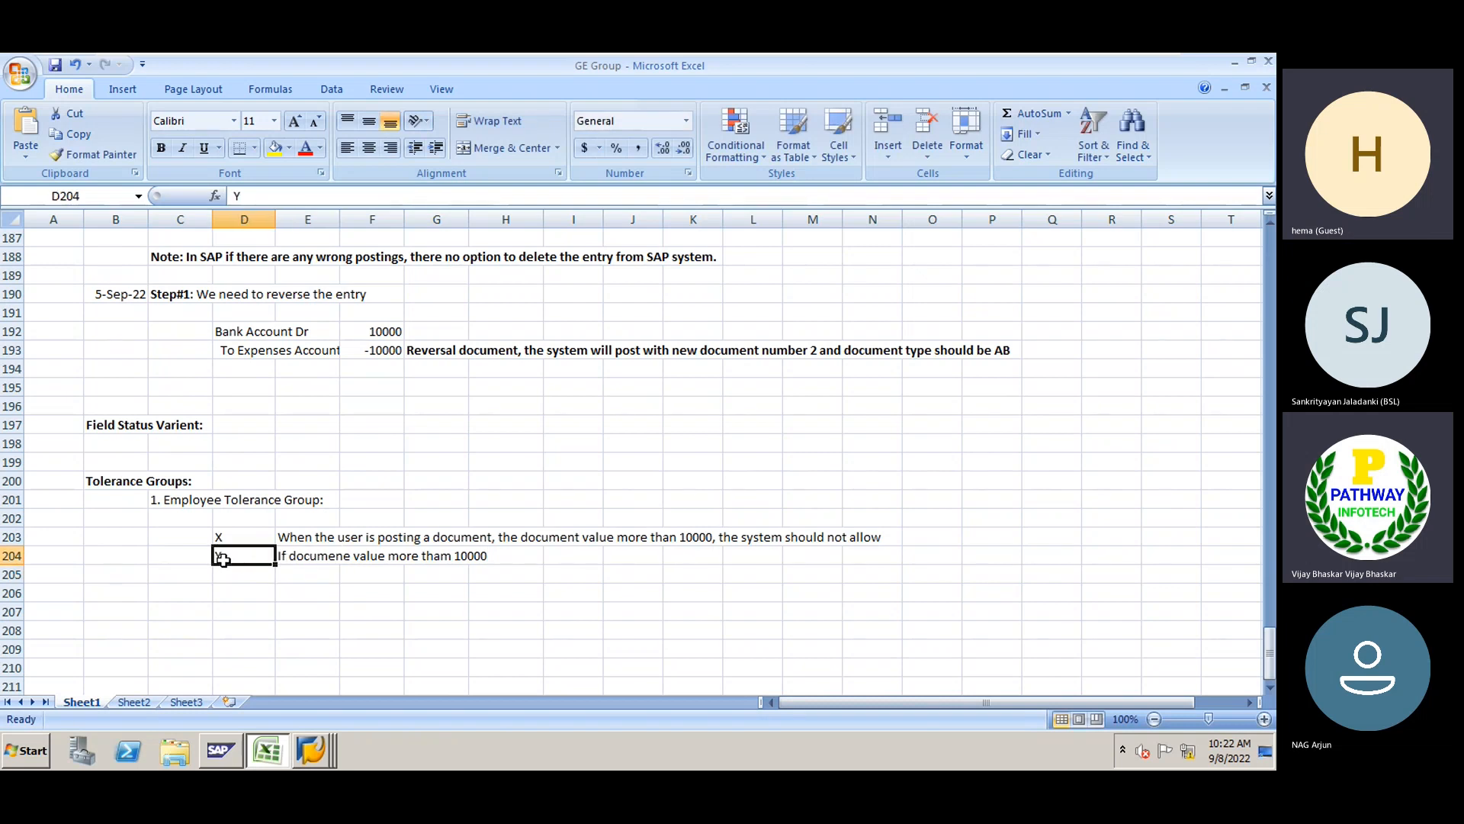
{"action": "left_click", "coordinate": [226, 557]}
{"action": "left_click", "coordinate": [232, 536]}
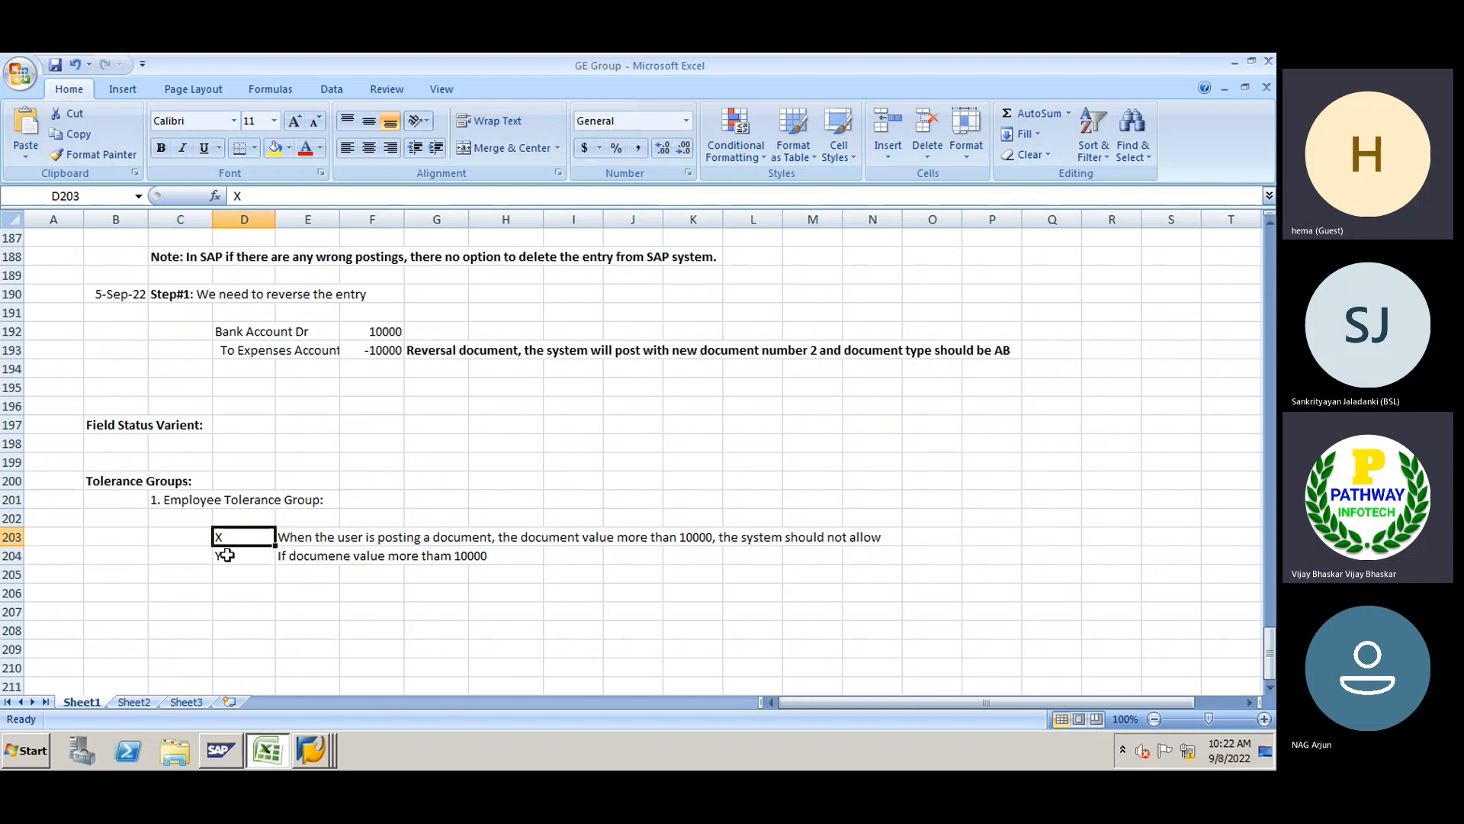
{"action": "left_click", "coordinate": [226, 555]}
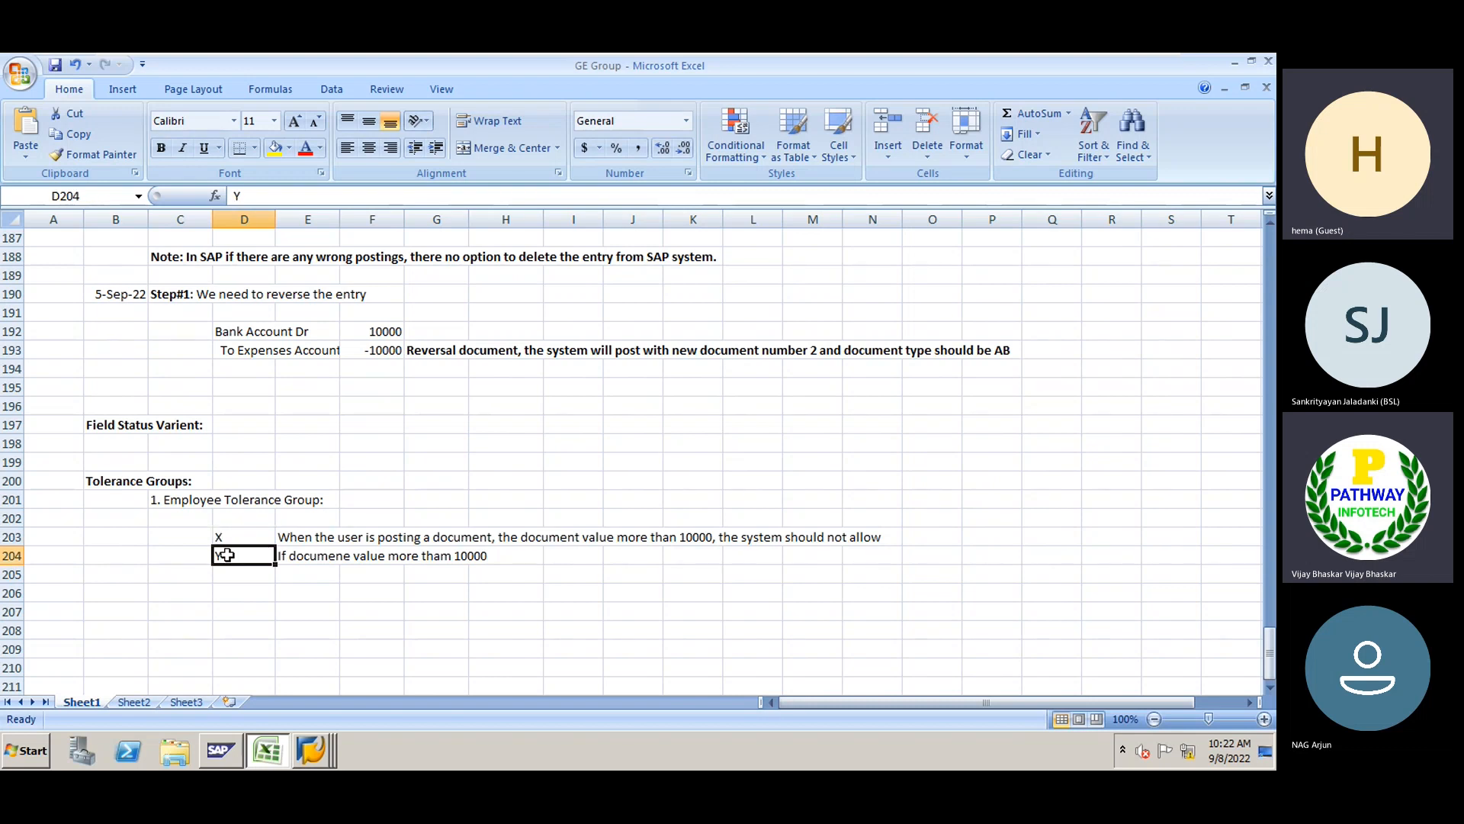
{"action": "left_click_drag", "start_coordinate": [220, 538], "coordinate": [221, 549]}
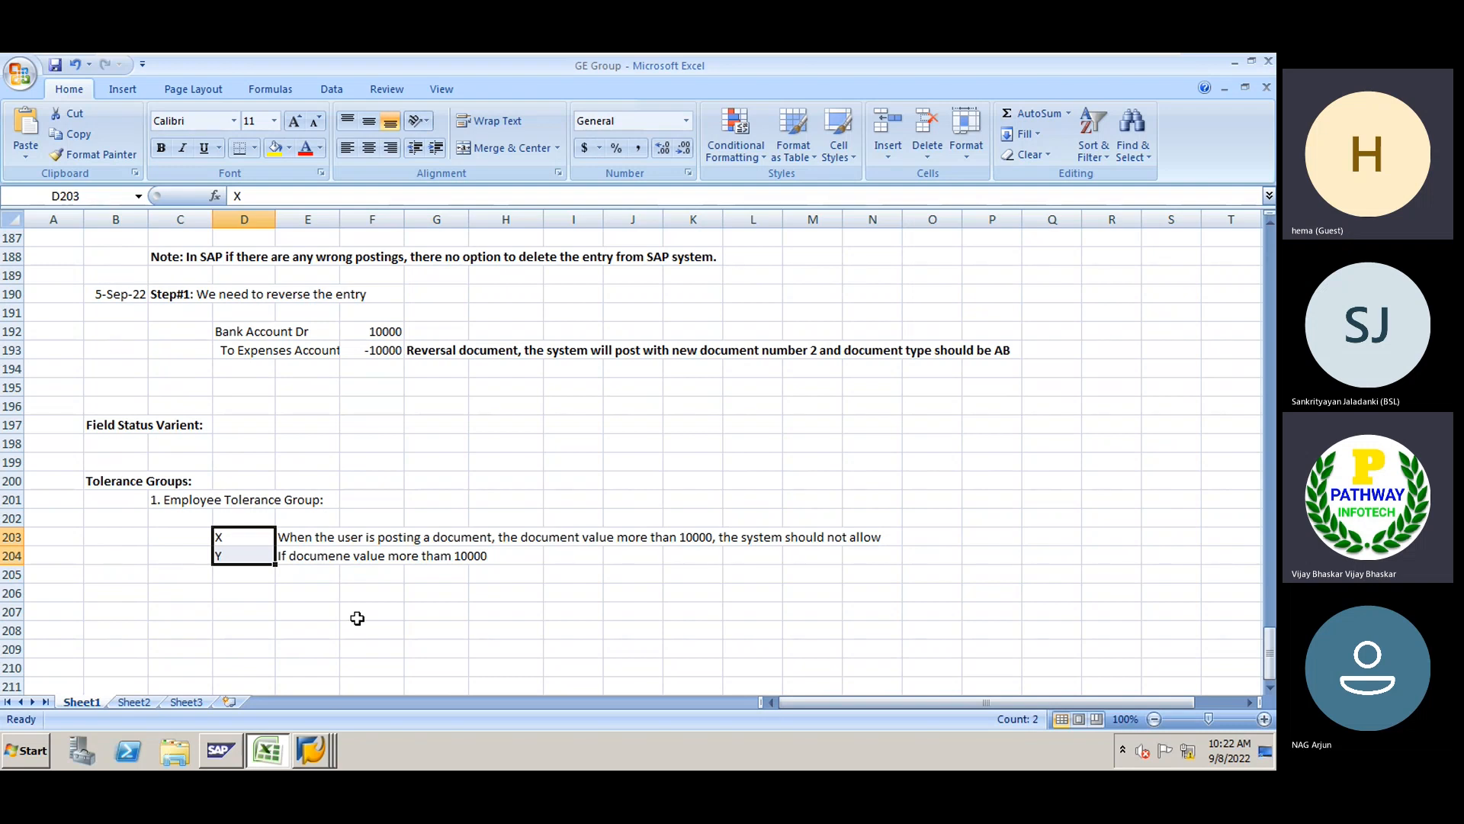
Switch to the SAP session with the country calculation procedure assignment and return from it to the implementation guide
{"action": "left_click", "coordinate": [314, 747]}
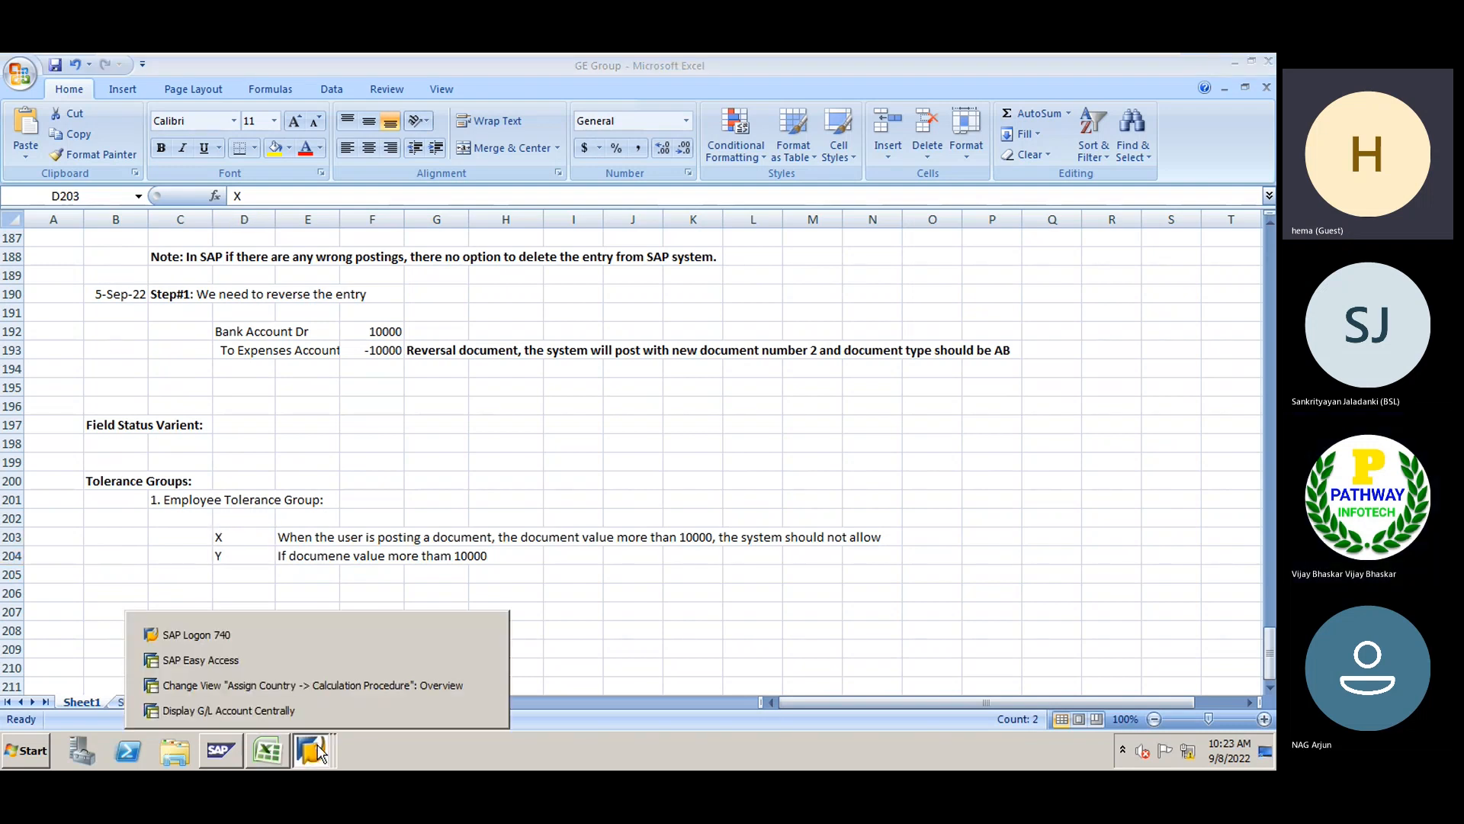
{"action": "left_click", "coordinate": [286, 685]}
{"action": "left_click", "coordinate": [251, 104]}
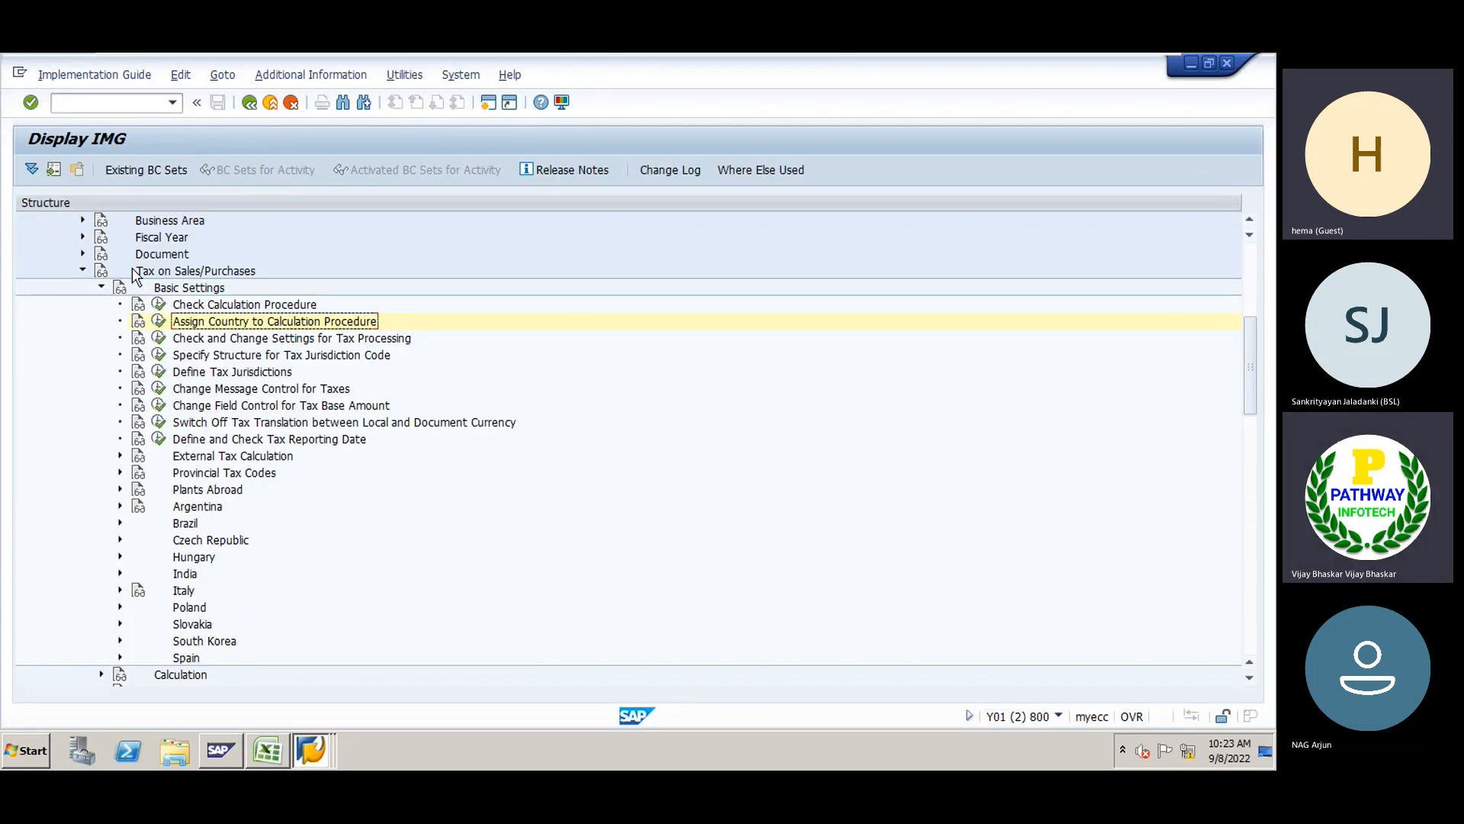
Collapse the Basic Settings, Tax on Sales/Purchases and Financial Accounting Global Settings nodes in the implementation guide
{"action": "left_click", "coordinate": [101, 287]}
{"action": "left_click", "coordinate": [82, 271]}
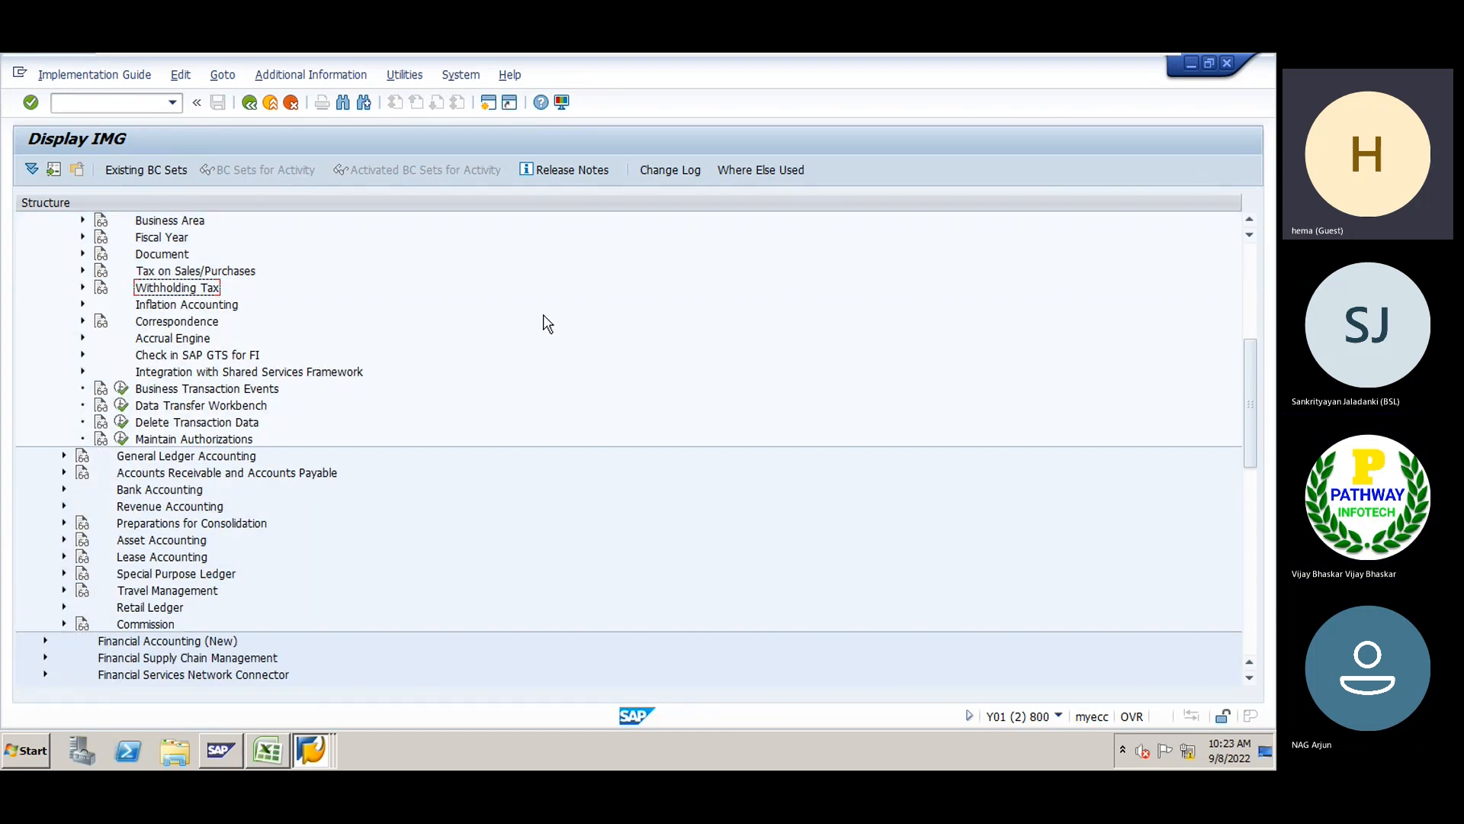
{"action": "scroll", "coordinate": [626, 347], "scroll_direction": "up", "scroll_amount": 6}
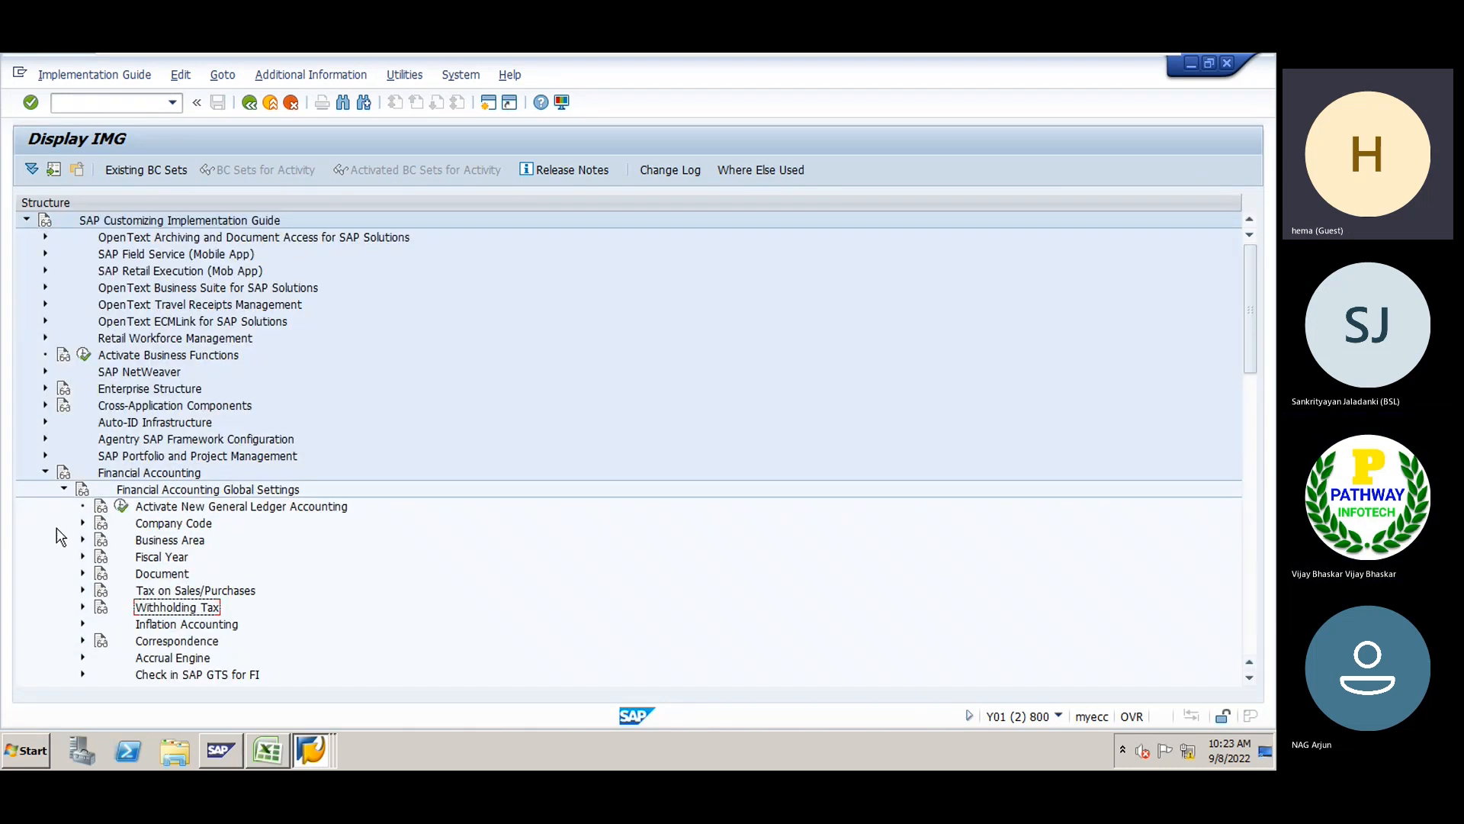
{"action": "left_click", "coordinate": [64, 492]}
Expand General Ledger Accounting under Financial Accounting, including its Business Transactions node
{"action": "left_click", "coordinate": [142, 510]}
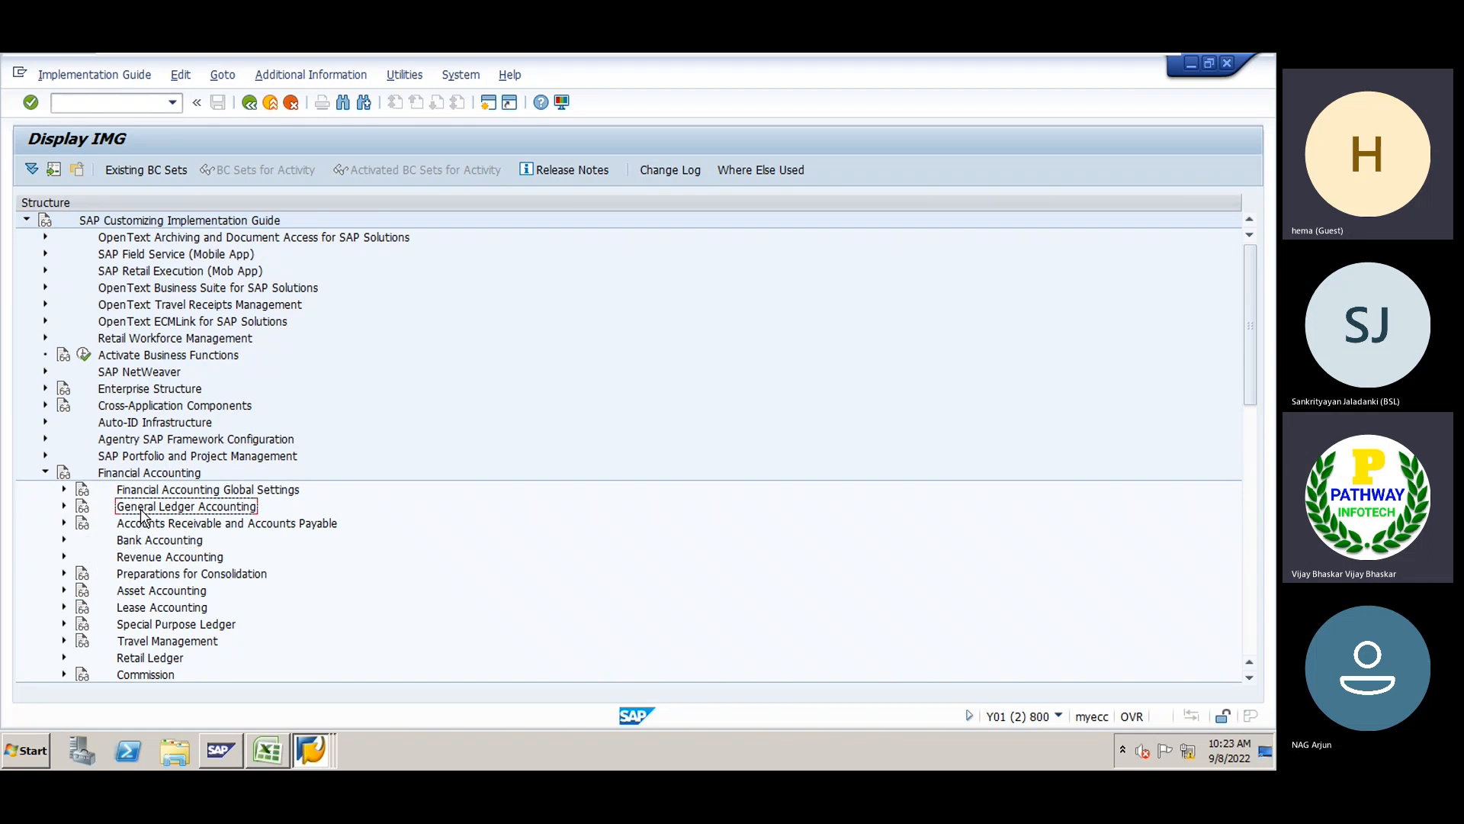
{"action": "double_click", "coordinate": [142, 509]}
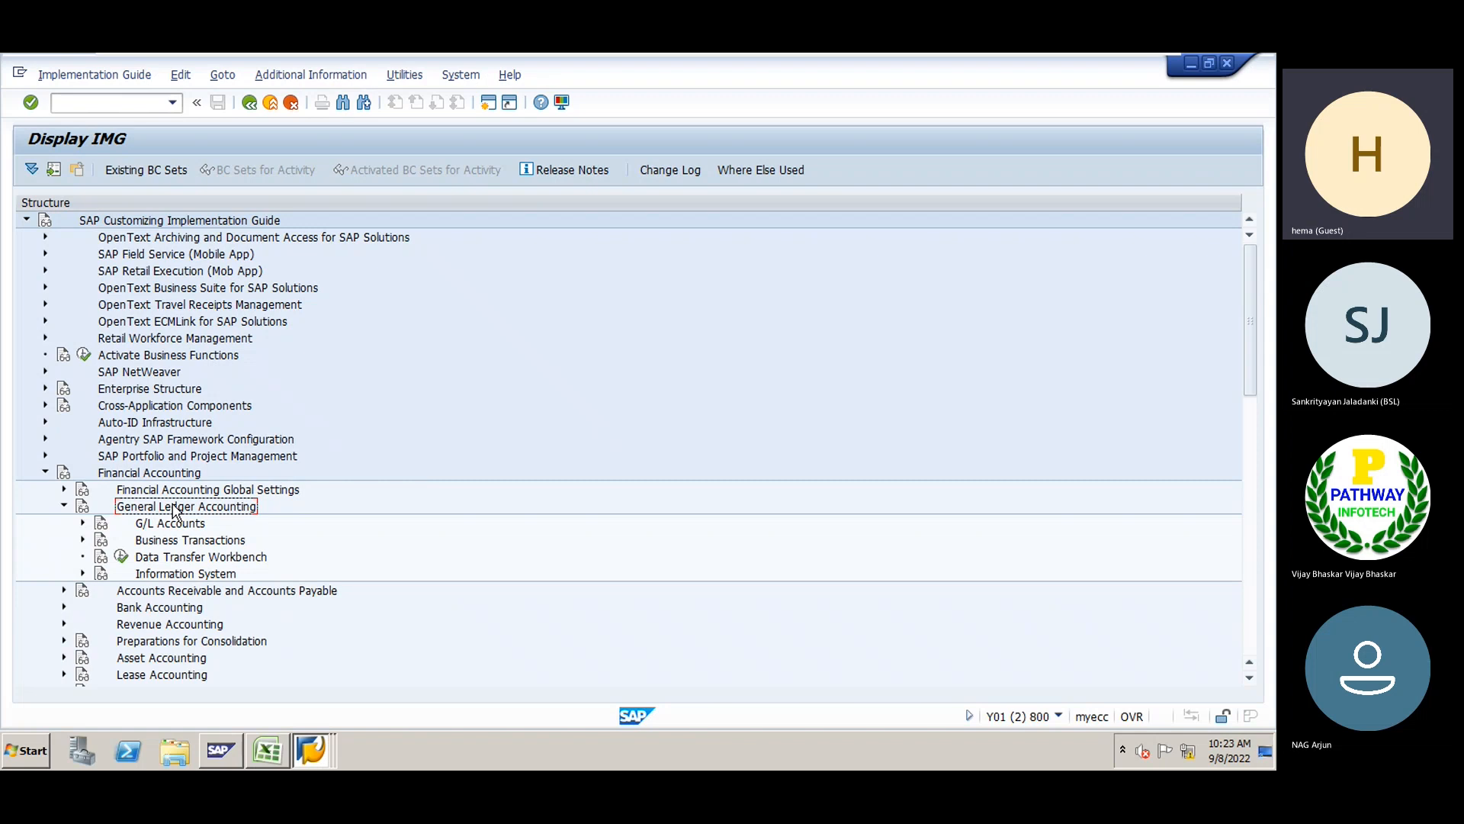
{"action": "left_click", "coordinate": [157, 526]}
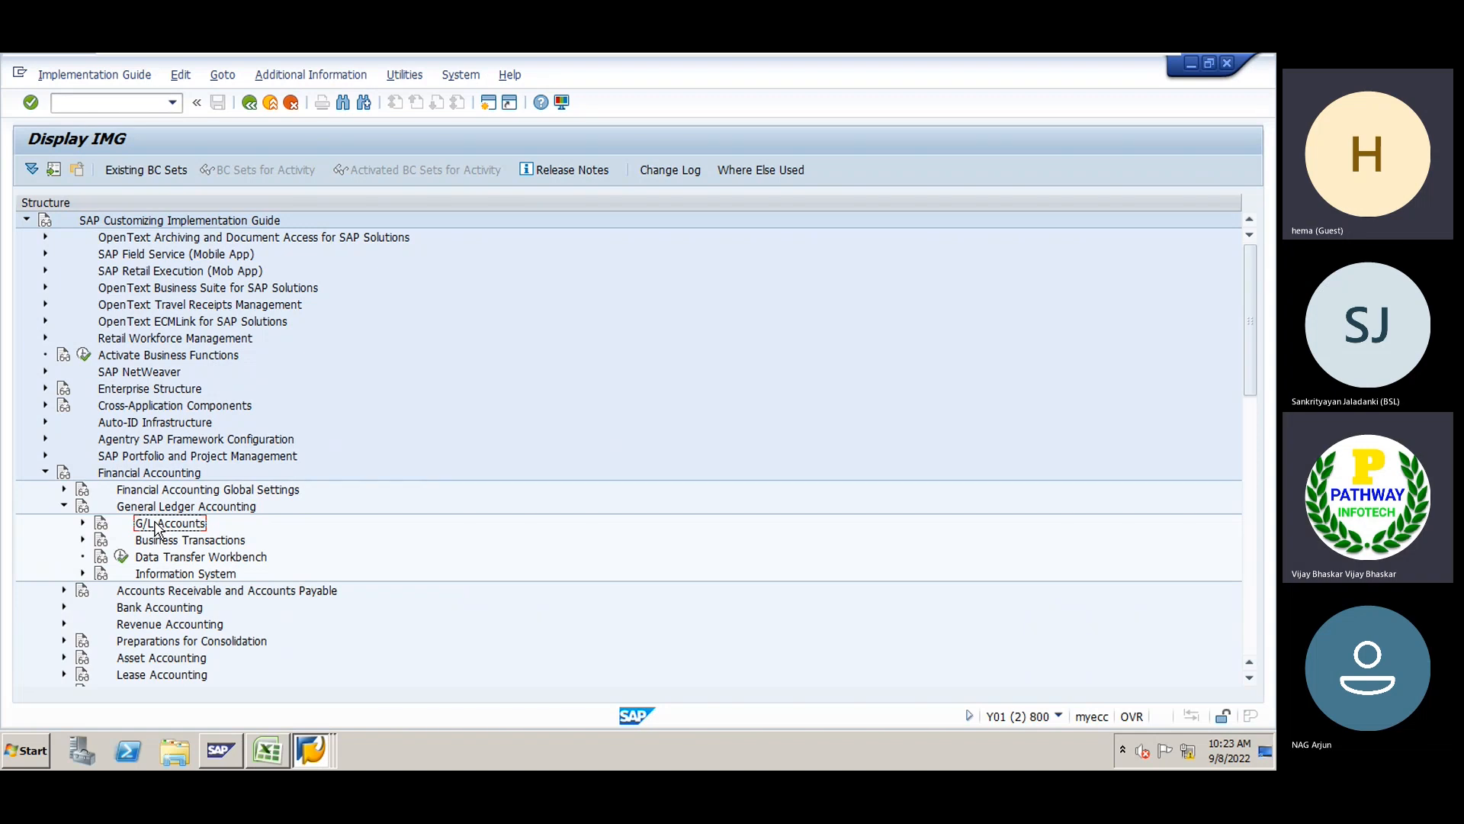
{"action": "double_click", "coordinate": [158, 534]}
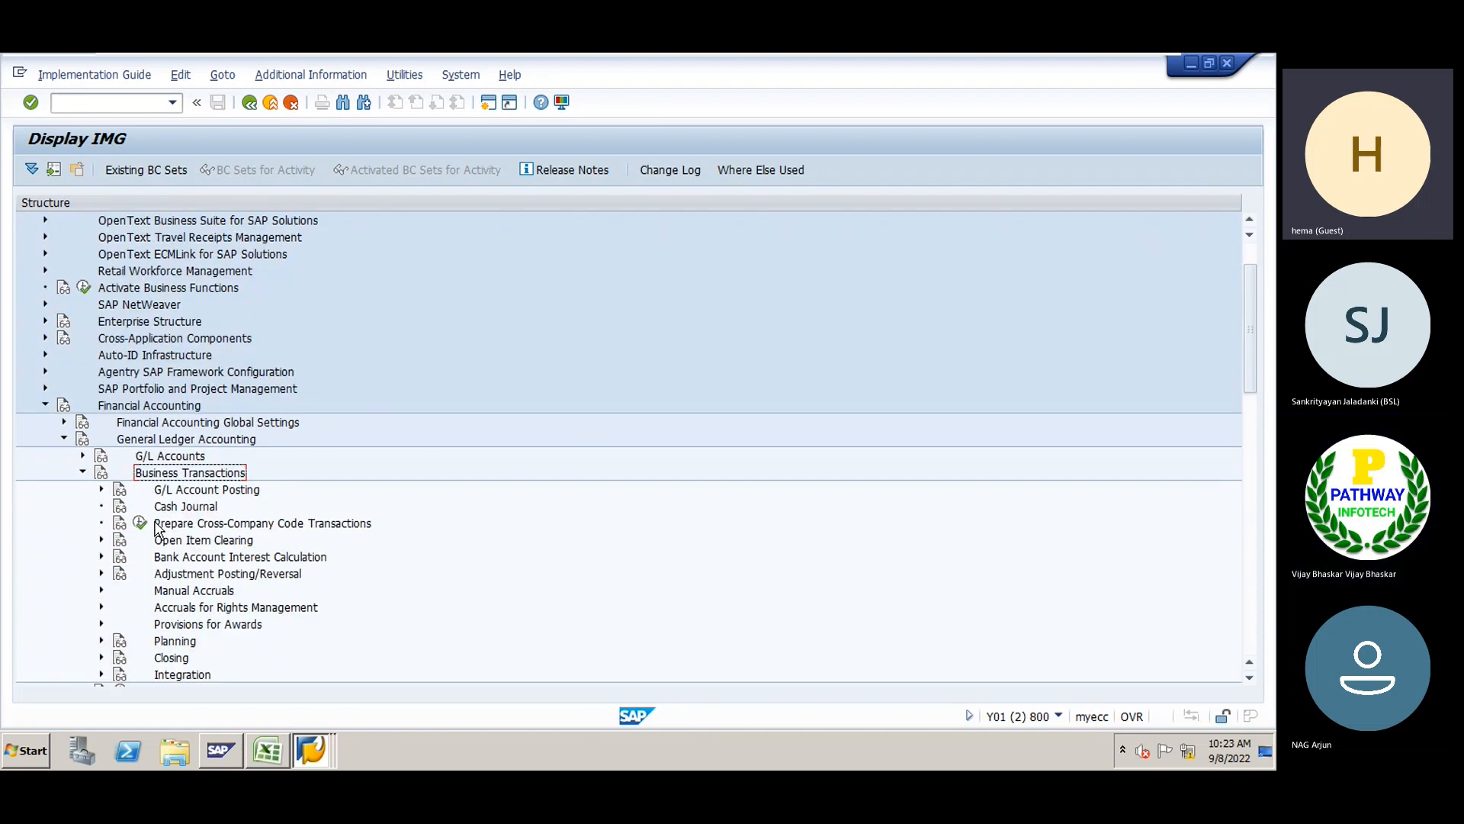
Expand the Open Item Clearing node under Business Transactions
{"action": "key", "text": "Down"}
{"action": "key", "text": "Down"}
{"action": "key", "text": "Down"}
{"action": "key", "text": "Down"}
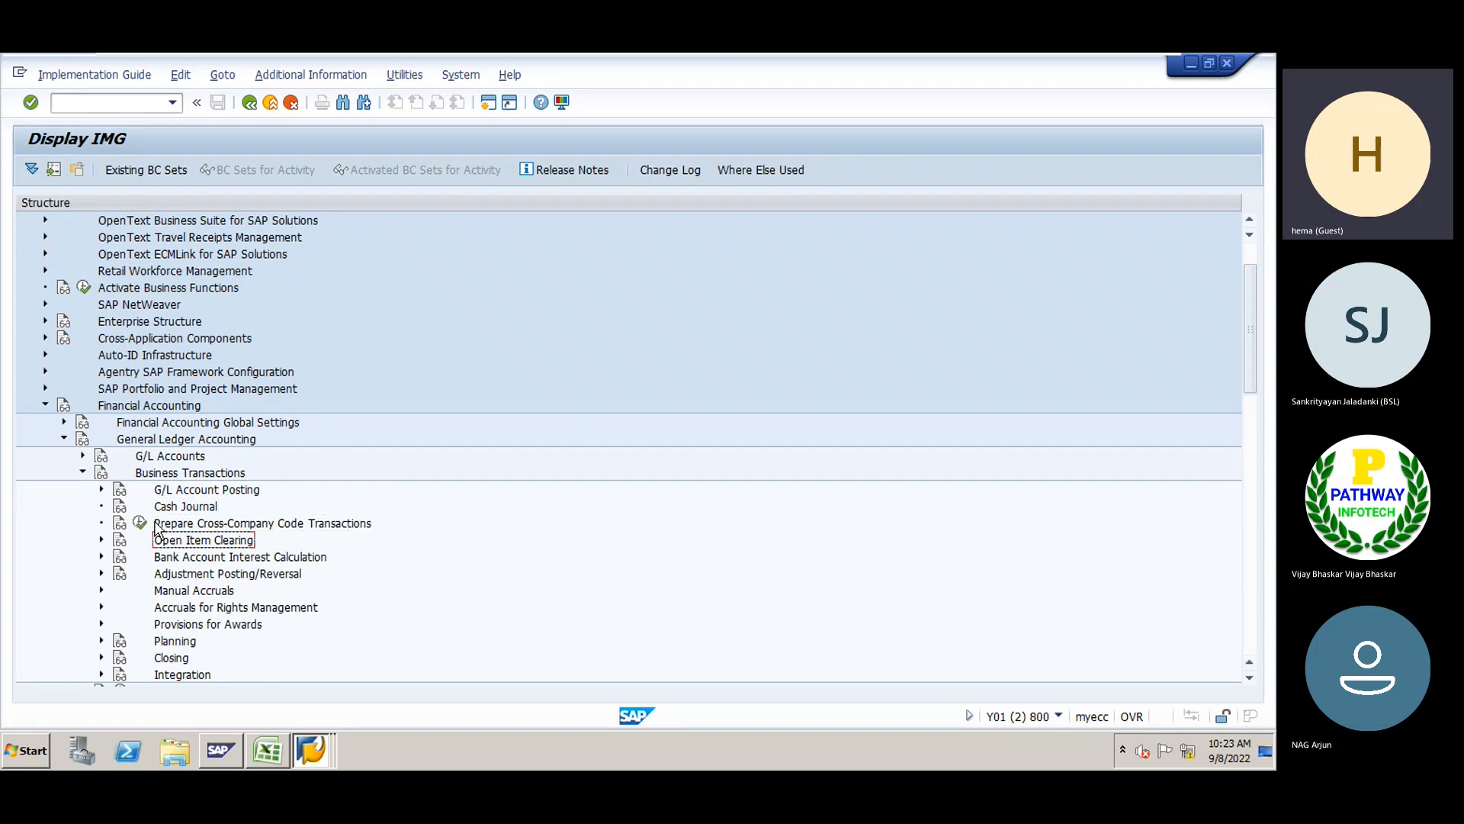
{"action": "key", "text": "Right"}
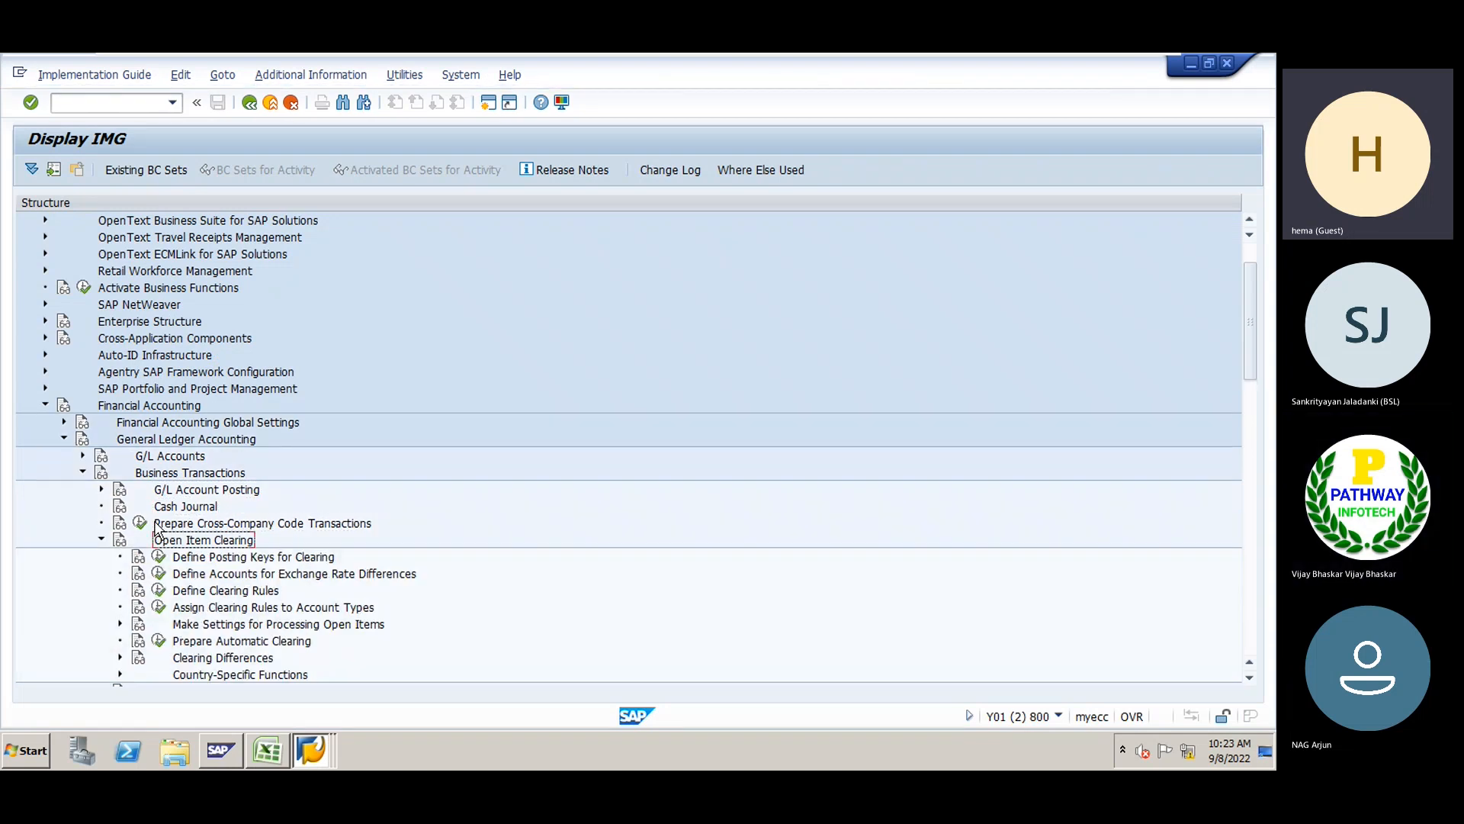
Expand the Clearing Differences node under Open Item Clearing to reach the tolerance group activities
{"action": "key", "text": "Down"}
{"action": "key", "text": "Down"}
{"action": "key", "text": "Down"}
{"action": "key", "text": "Down"}
{"action": "key", "text": "Down"}
{"action": "key", "text": "Down"}
{"action": "key", "text": "Down"}
{"action": "key", "text": "Down"}
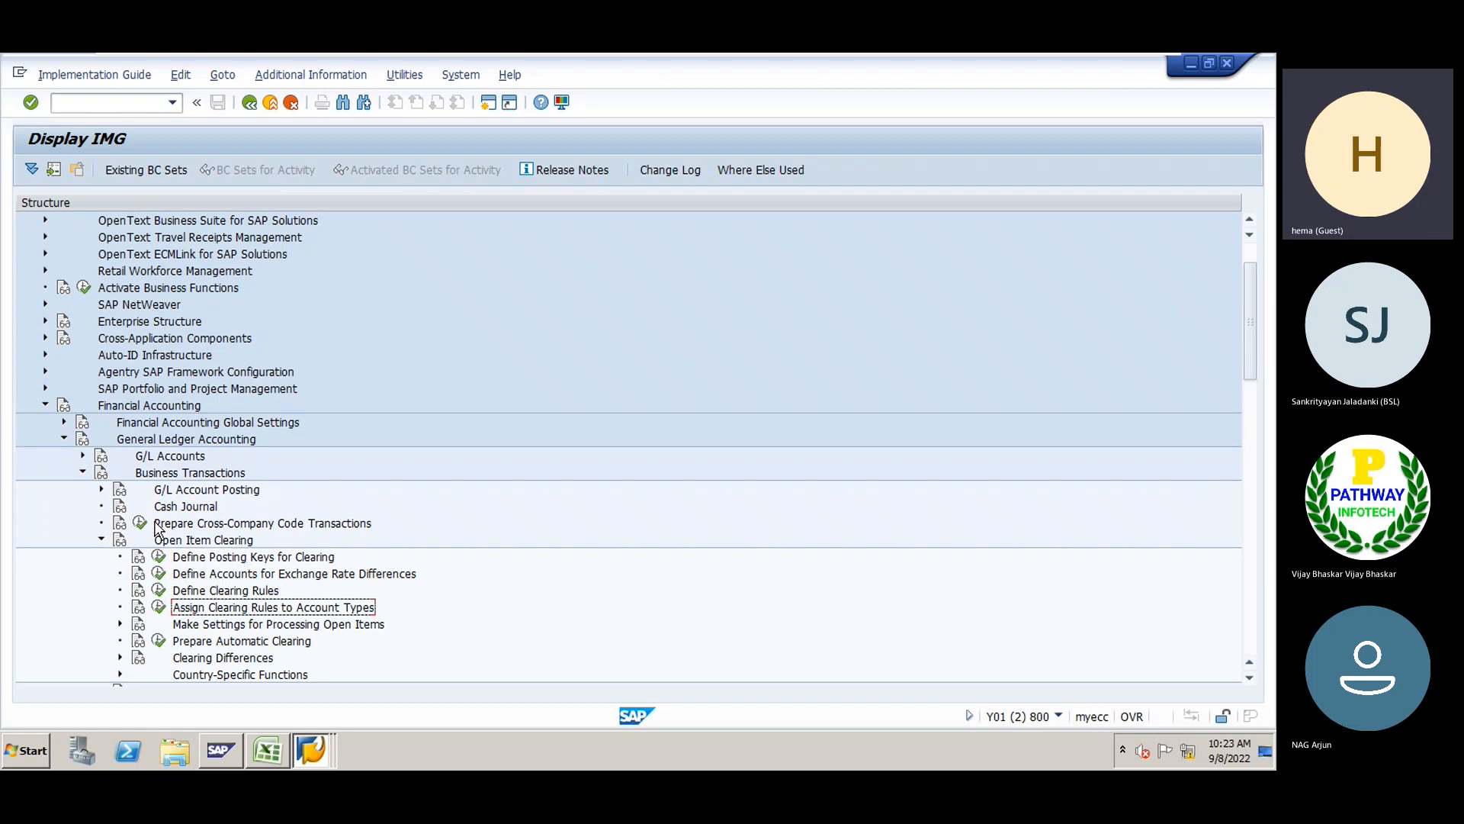
{"action": "key", "text": "Down"}
{"action": "key", "text": "Up"}
{"action": "key", "text": "Up"}
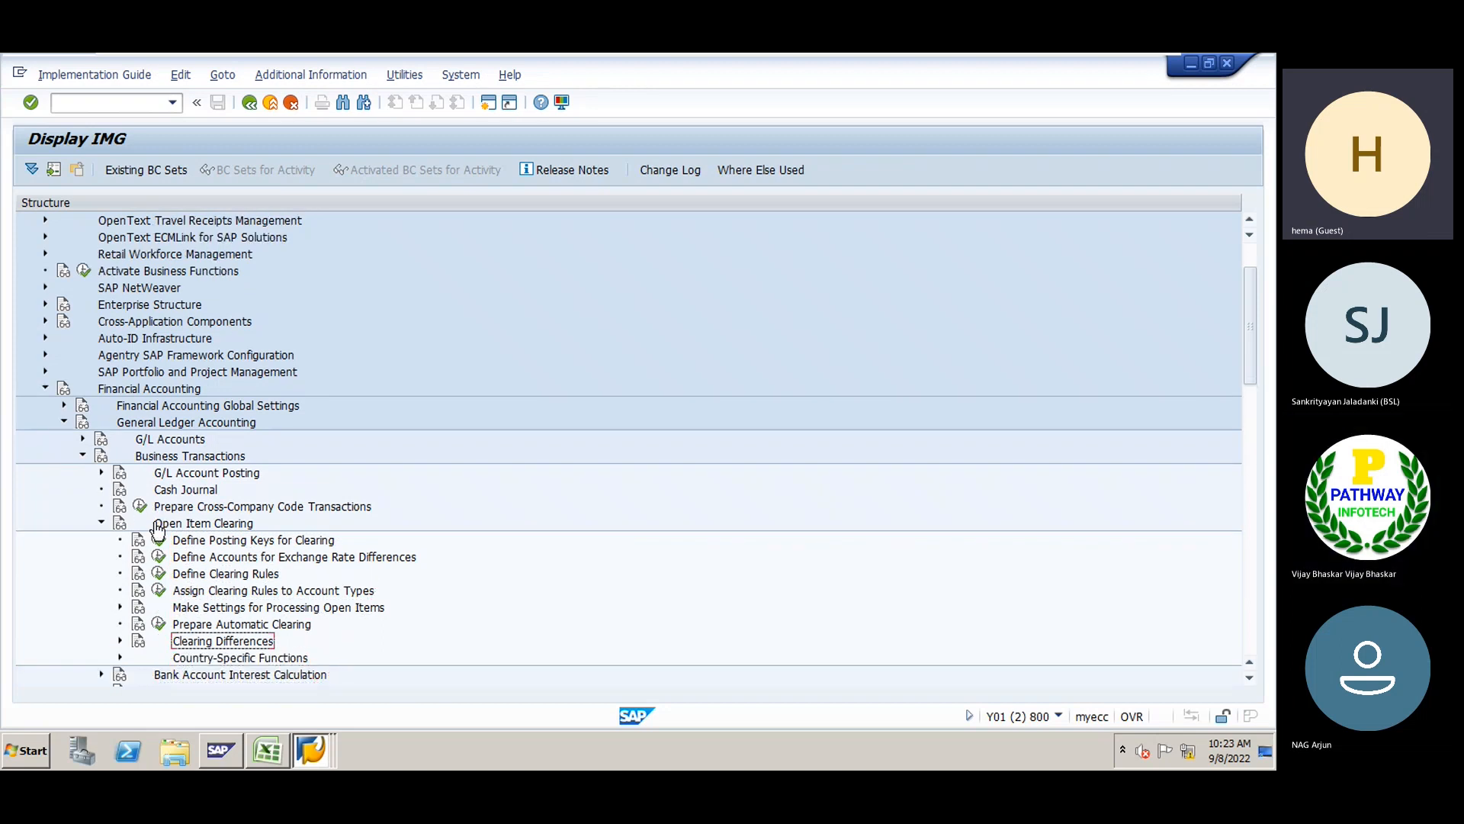
{"action": "key", "text": "Right"}
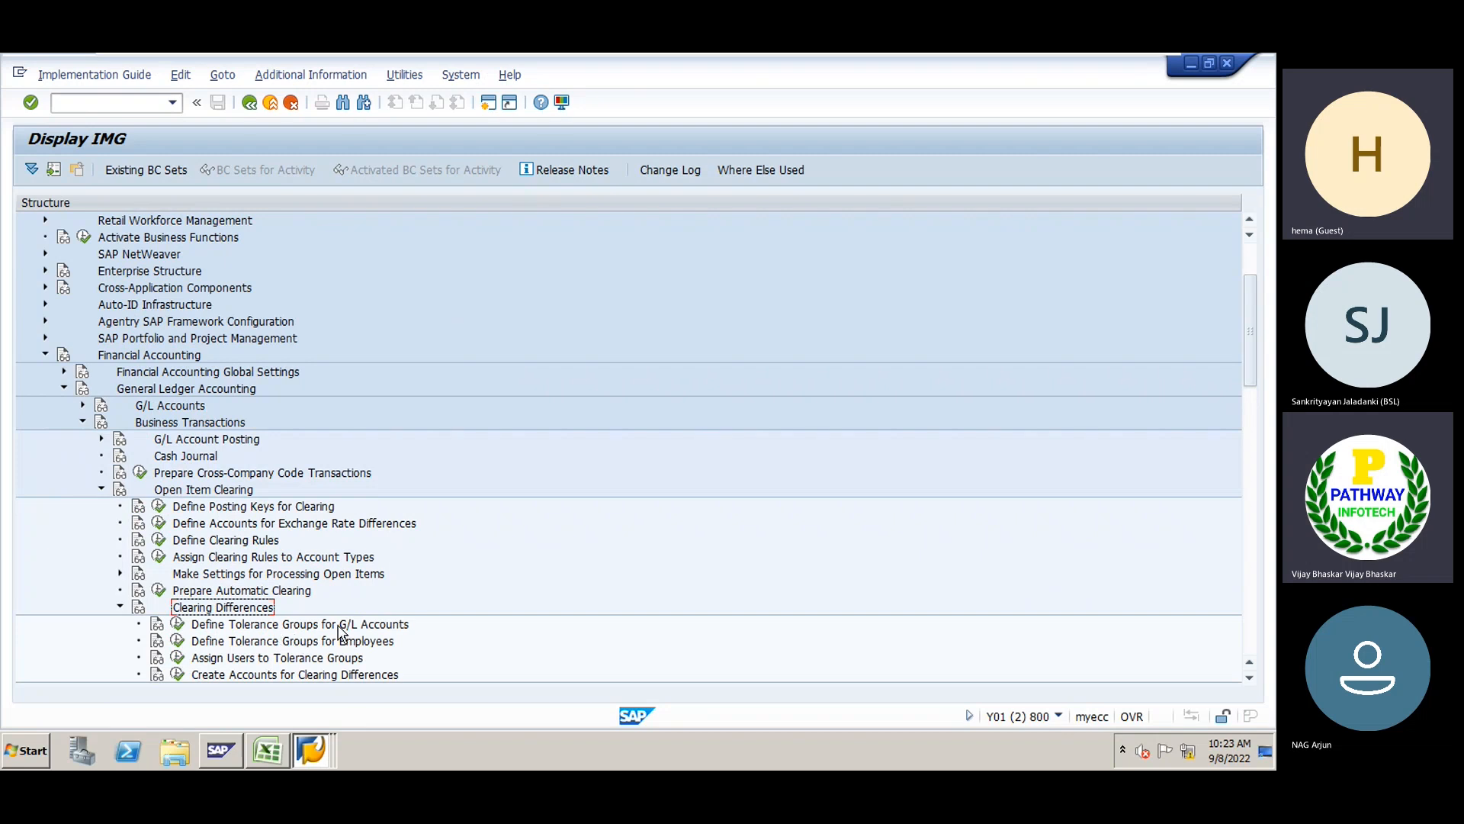
Open Define Tolerance Groups for G/L Accounts and start a new entry for company code GE01
{"action": "left_click", "coordinate": [328, 625]}
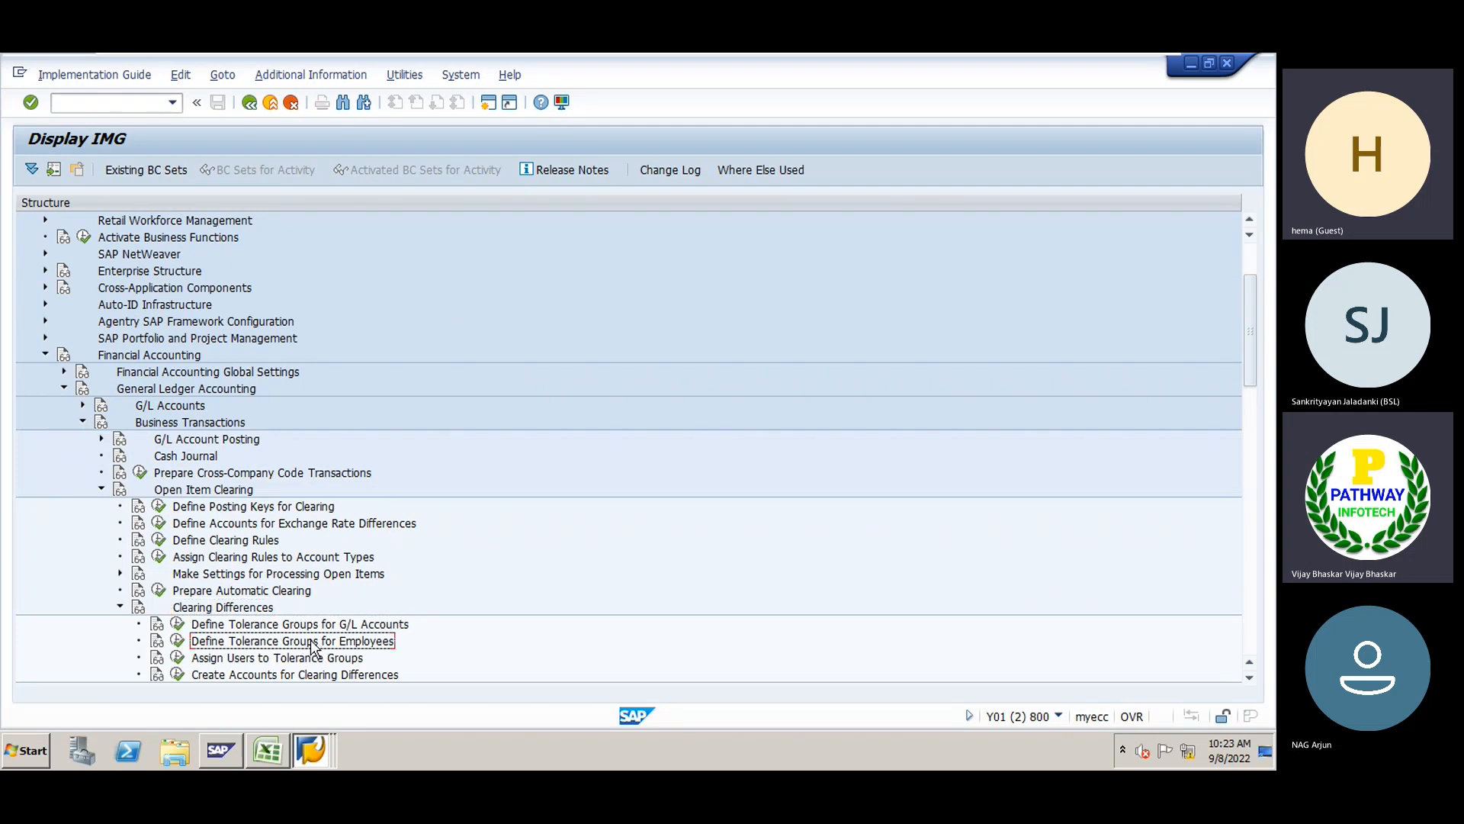
{"action": "left_click", "coordinate": [177, 625]}
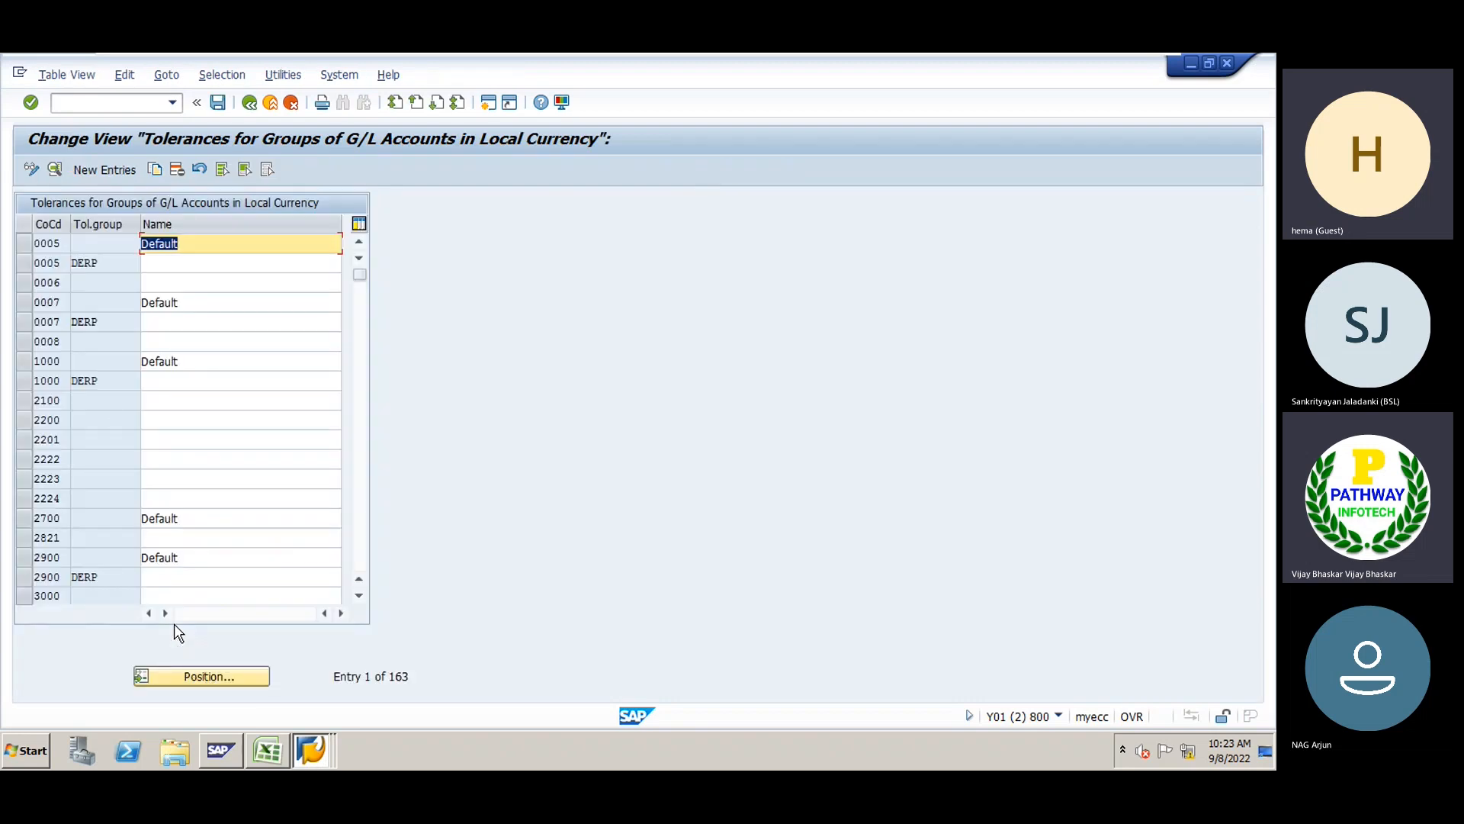
{"action": "left_click", "coordinate": [105, 169]}
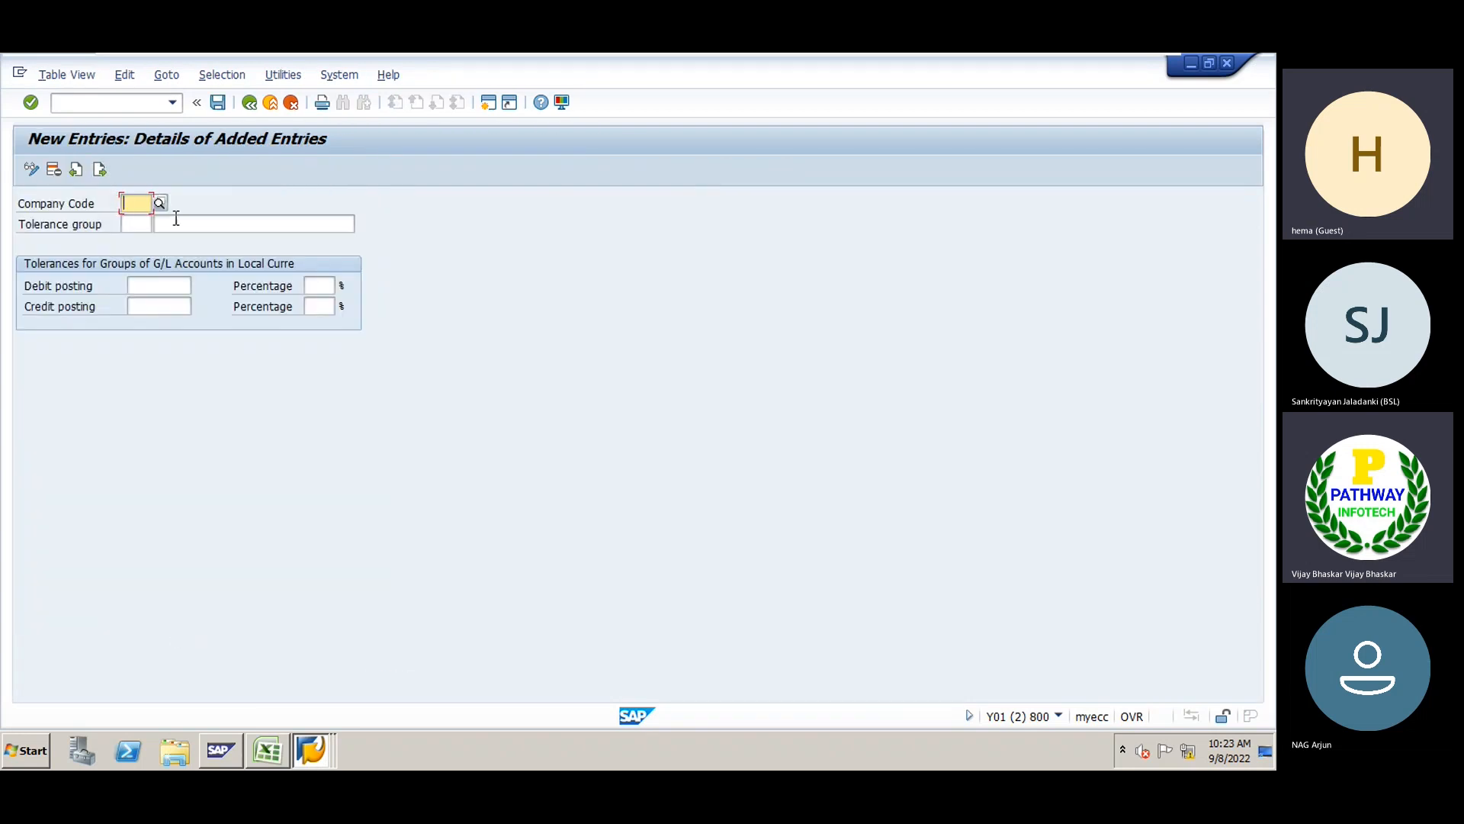
{"action": "left_click", "coordinate": [141, 224]}
{"action": "left_click", "coordinate": [138, 204]}
{"action": "type", "text": "GE01"}
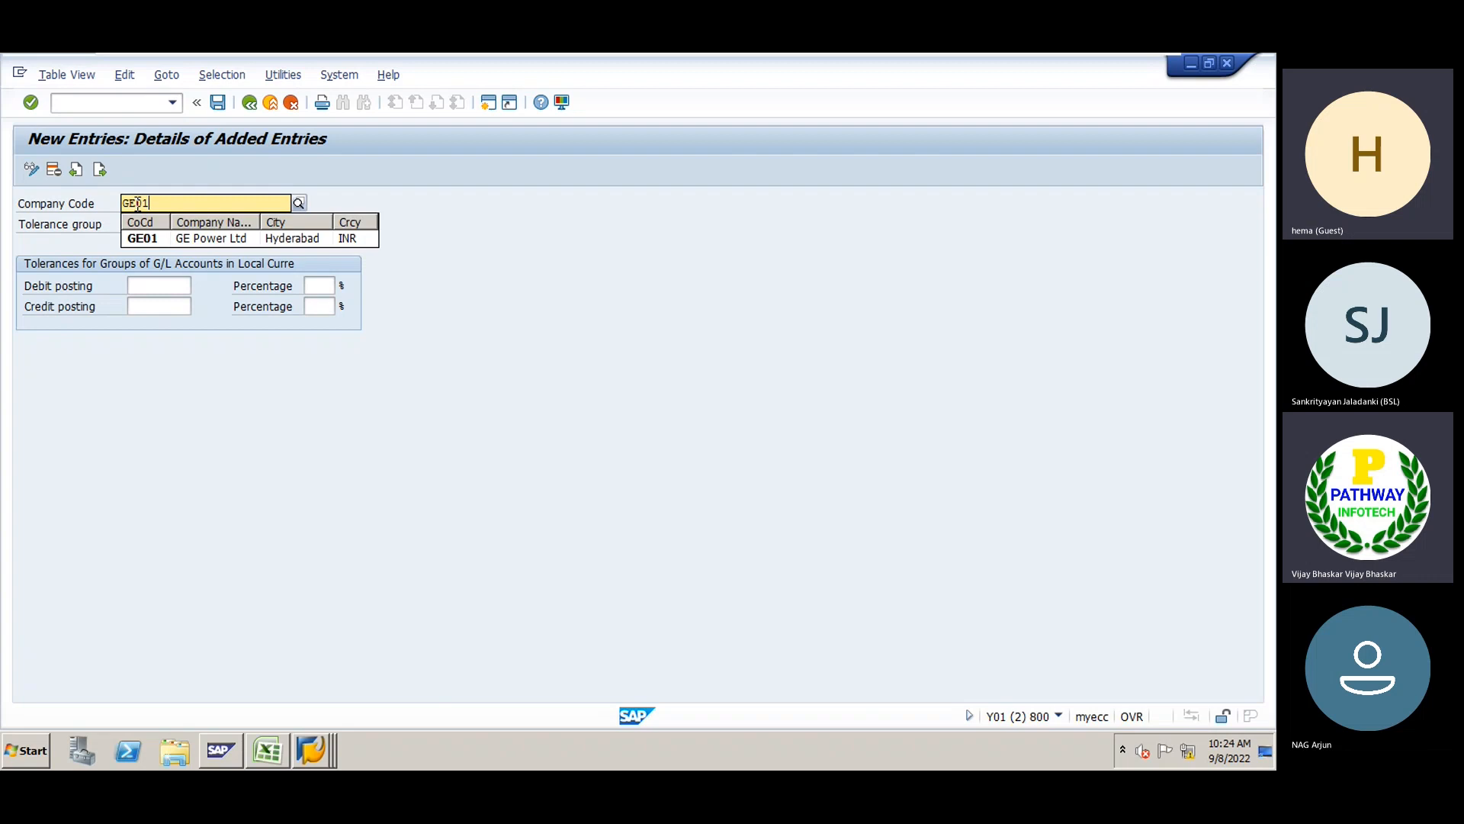
{"action": "key", "text": "Down"}
{"action": "key", "text": "Return"}
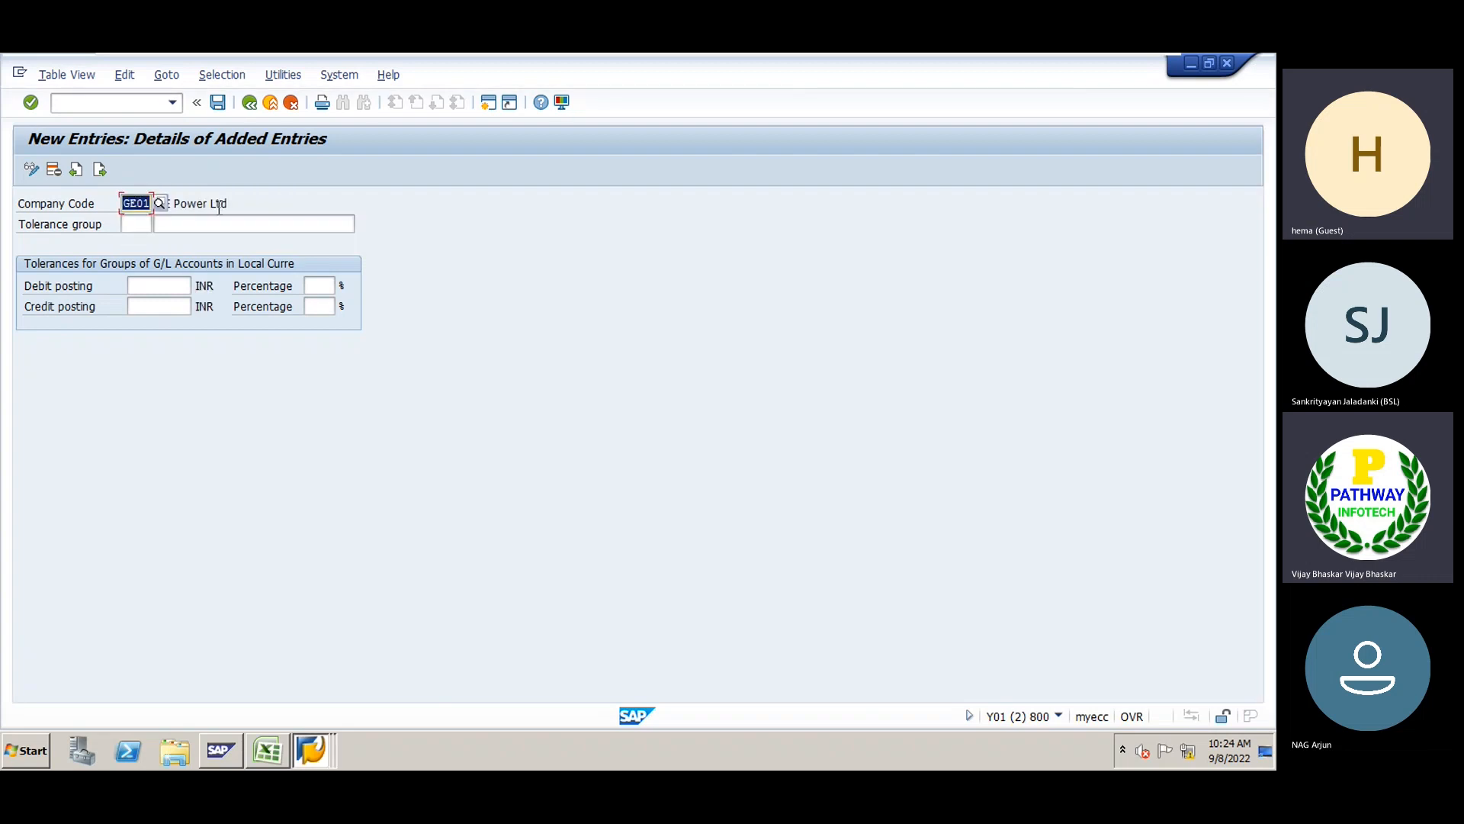
Name the G/L account tolerance group "Tolerance Grp for GE01"
{"action": "left_click", "coordinate": [210, 223]}
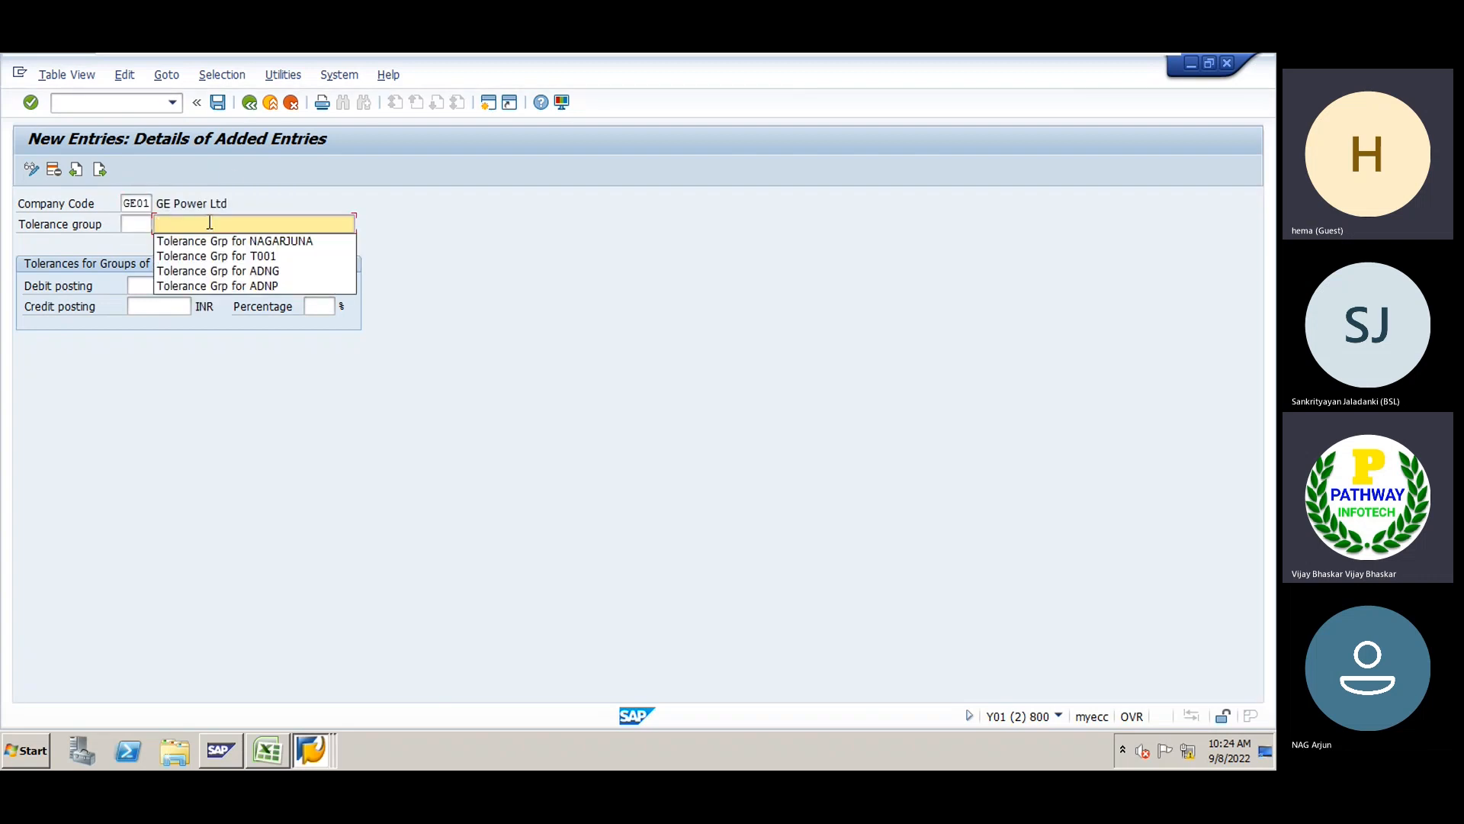
{"action": "key", "text": "Down"}
{"action": "key", "text": "Down"}
{"action": "key", "text": "Return"}
{"action": "key", "text": "BackSpace"}
{"action": "key", "text": "BackSpace"}
{"action": "key", "text": "BackSpace"}
{"action": "key", "text": "BackSpace"}
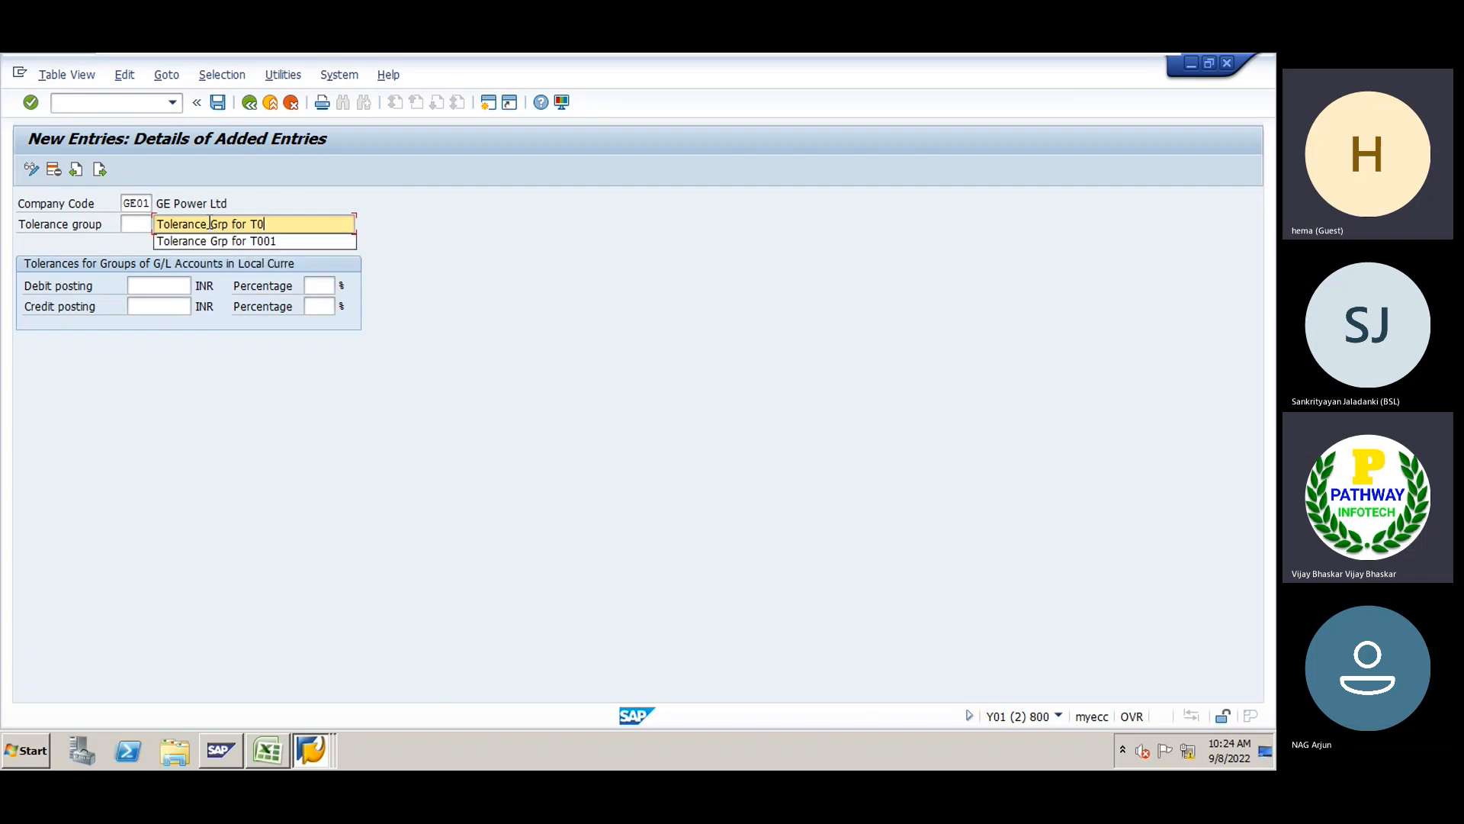
{"action": "type", "text": "GE01"}
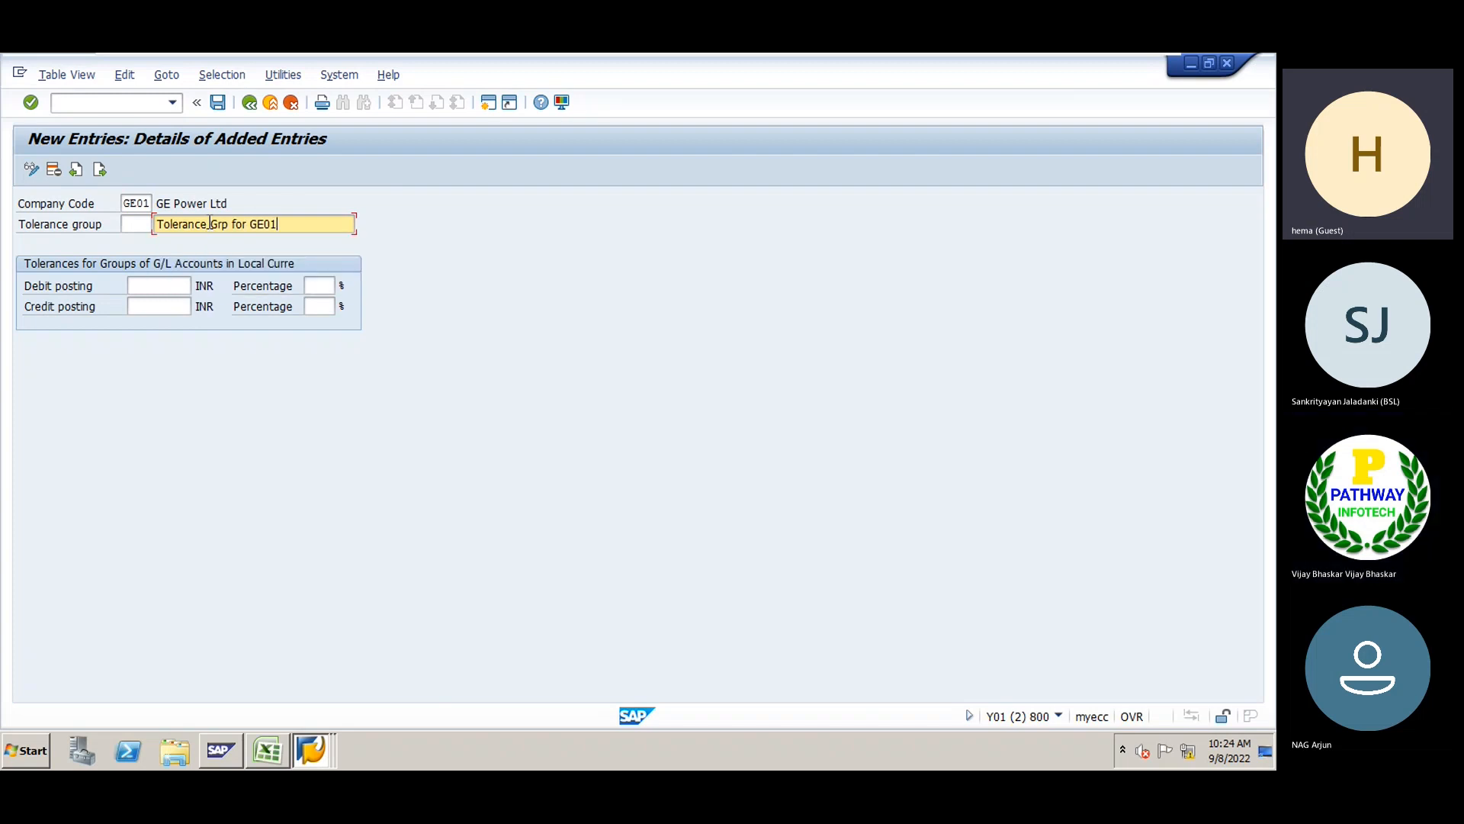
{"action": "key", "text": "Return"}
Save the entry with a blank tolerance group key under the GE Configuration customizing request, and return to the implementation guide
{"action": "left_click", "coordinate": [144, 224]}
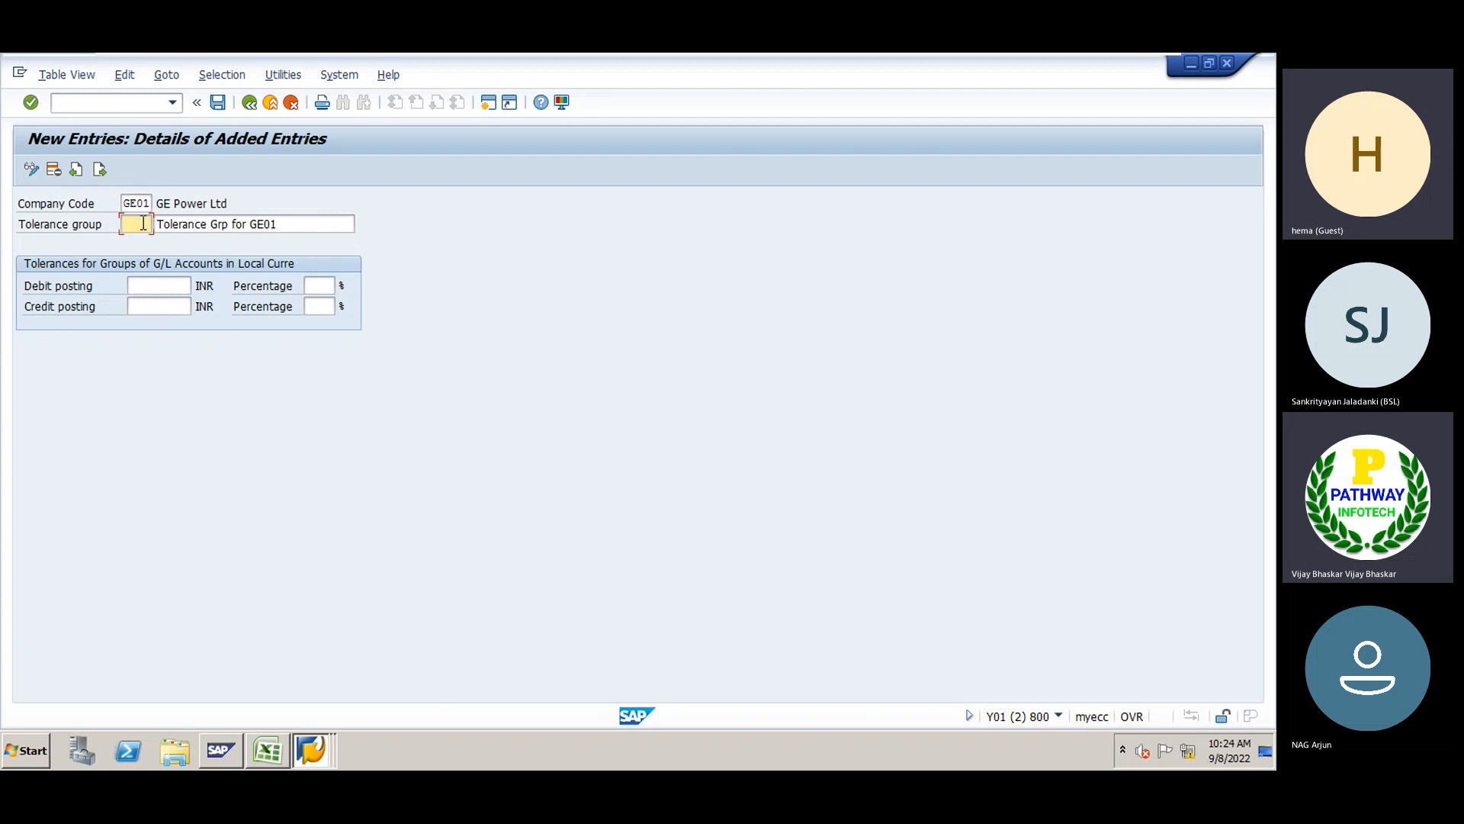
{"action": "left_click", "coordinate": [218, 105]}
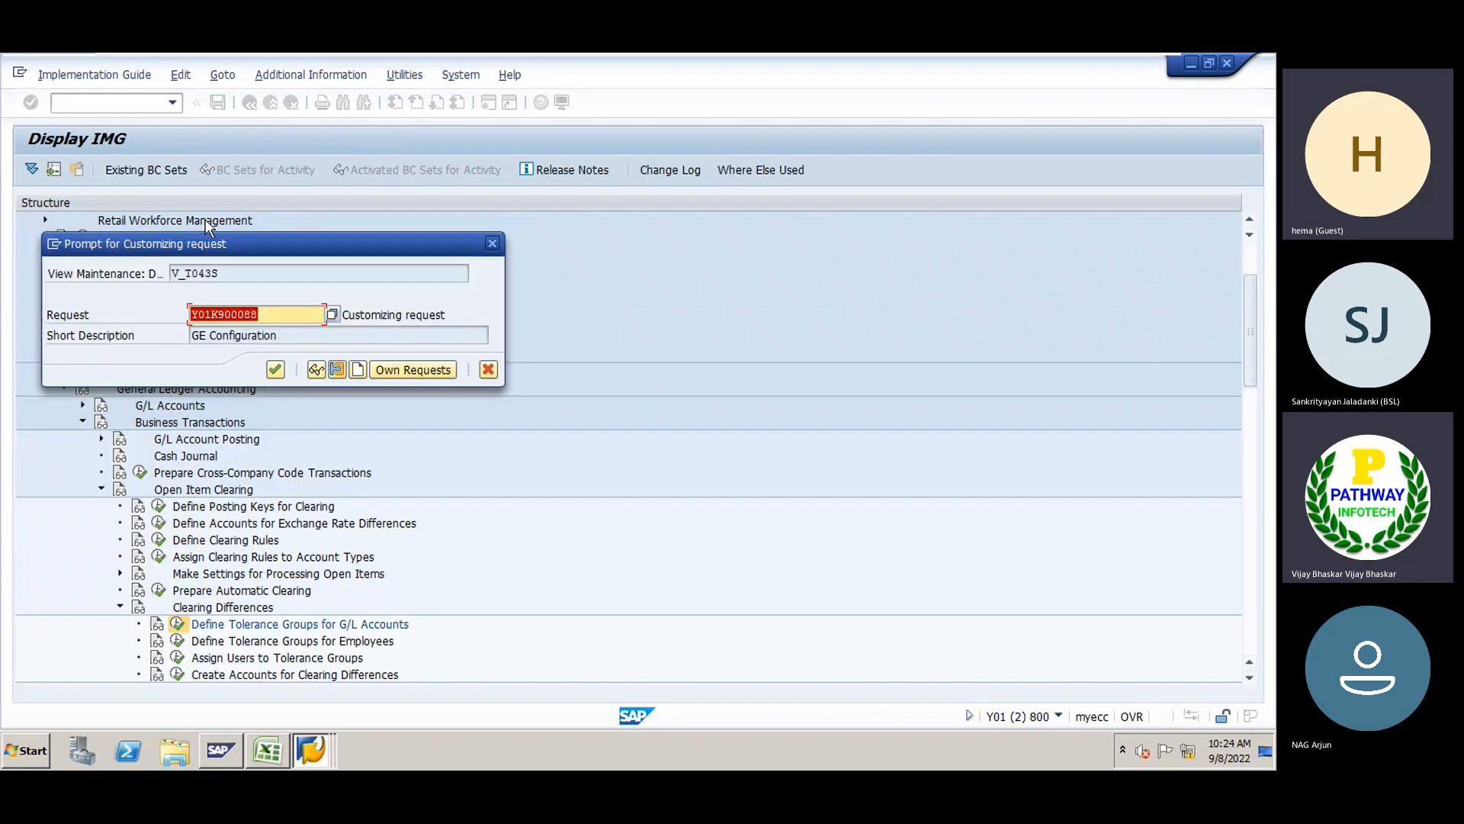
{"action": "key", "text": "Return"}
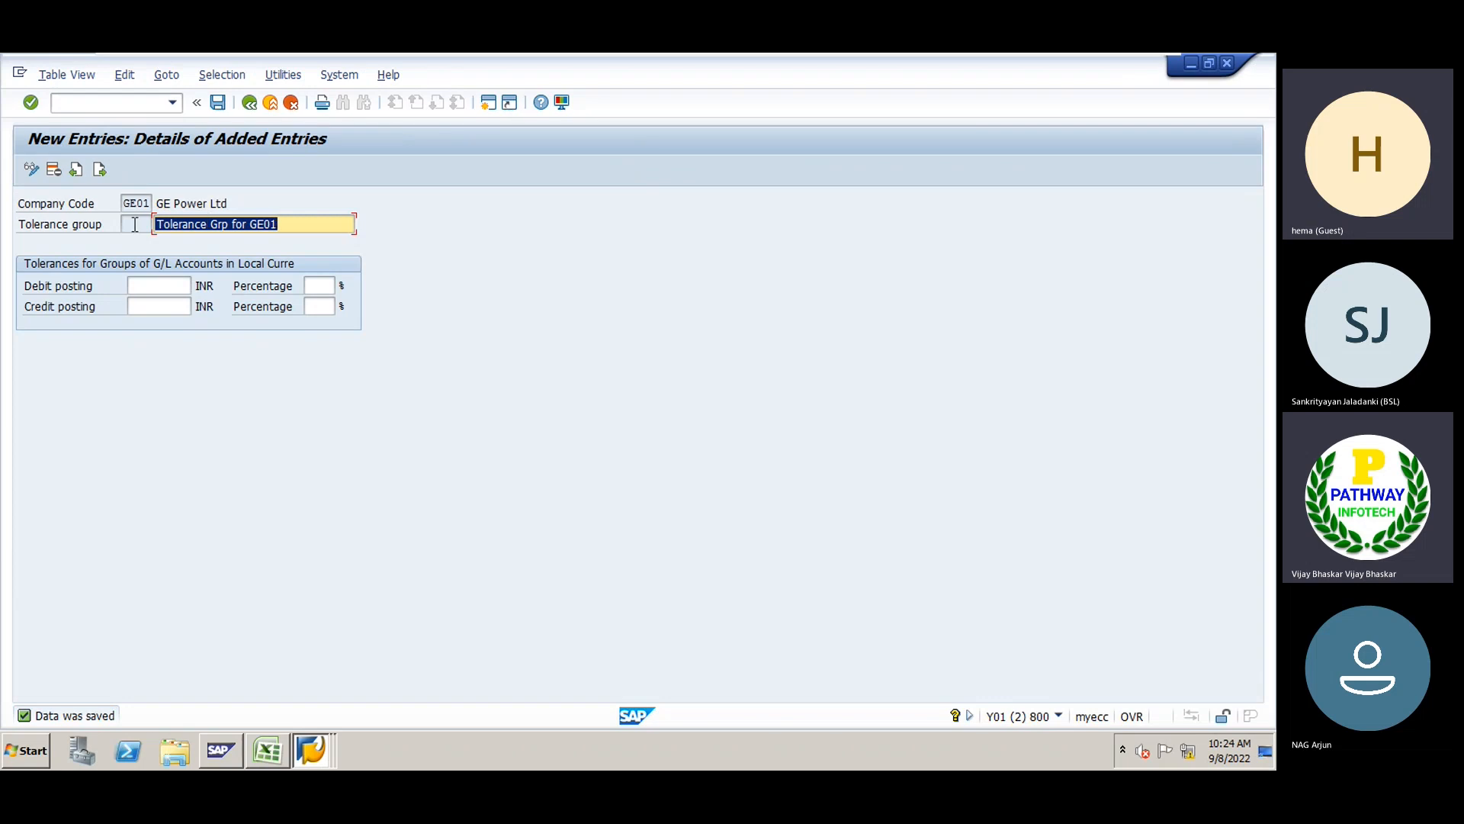
{"action": "left_click", "coordinate": [249, 102]}
{"action": "left_click", "coordinate": [250, 102]}
{"action": "left_click", "coordinate": [250, 102]}
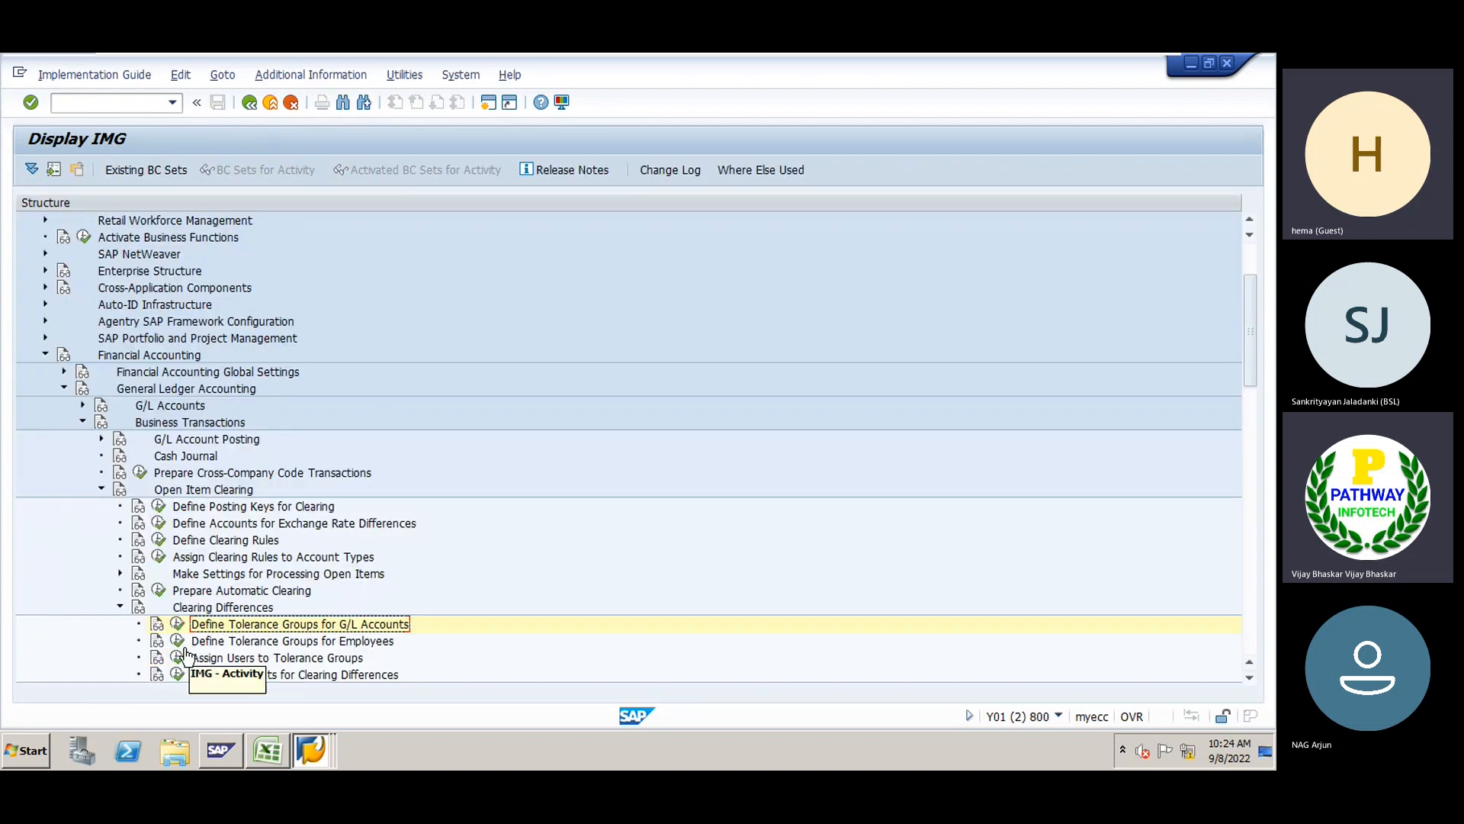
Open Define Tolerance Groups for Employees and start a new entry with a blank group for company code GE01
{"action": "left_click", "coordinate": [181, 654]}
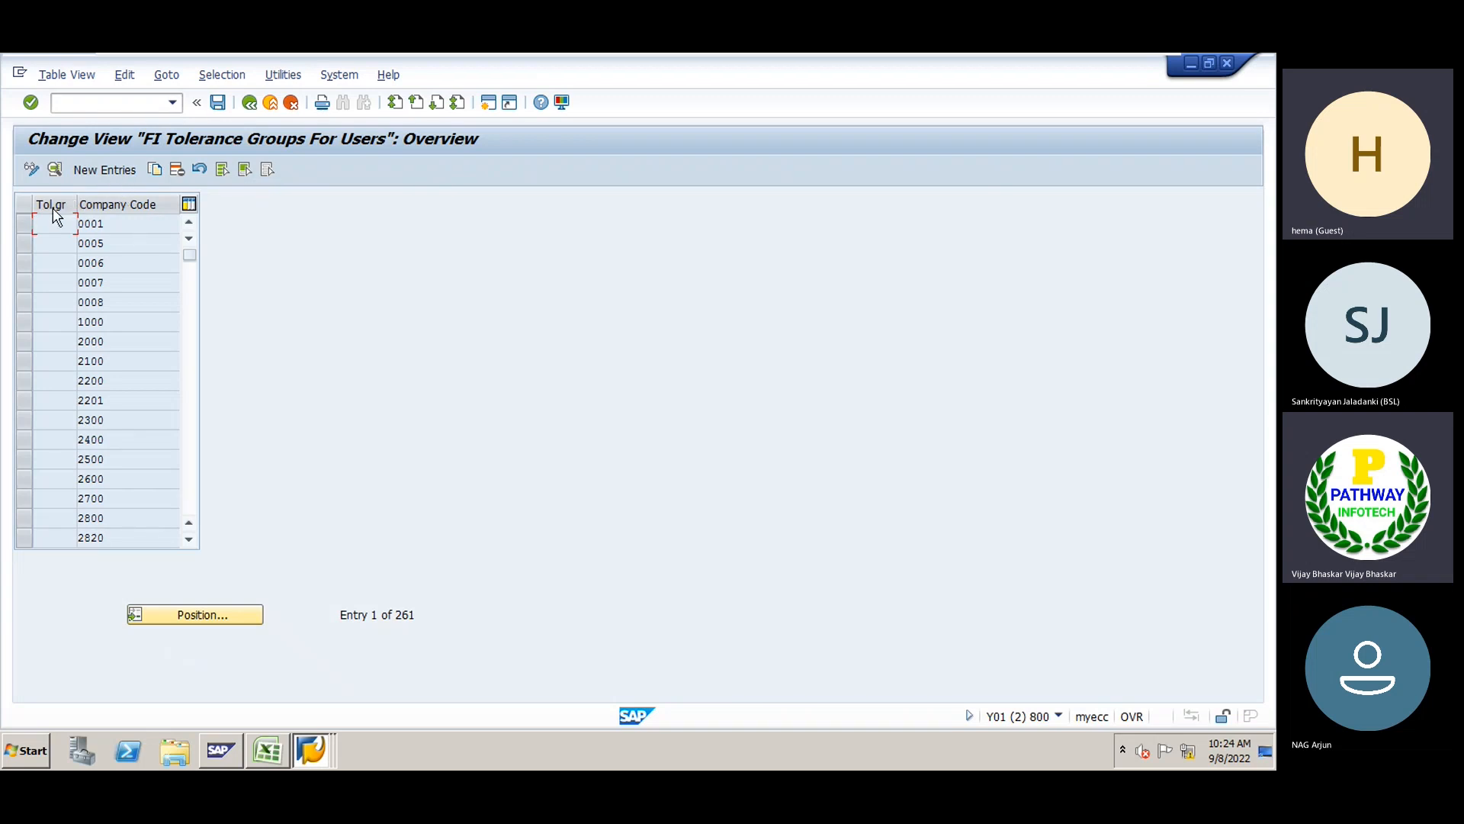
{"action": "left_click", "coordinate": [190, 490]}
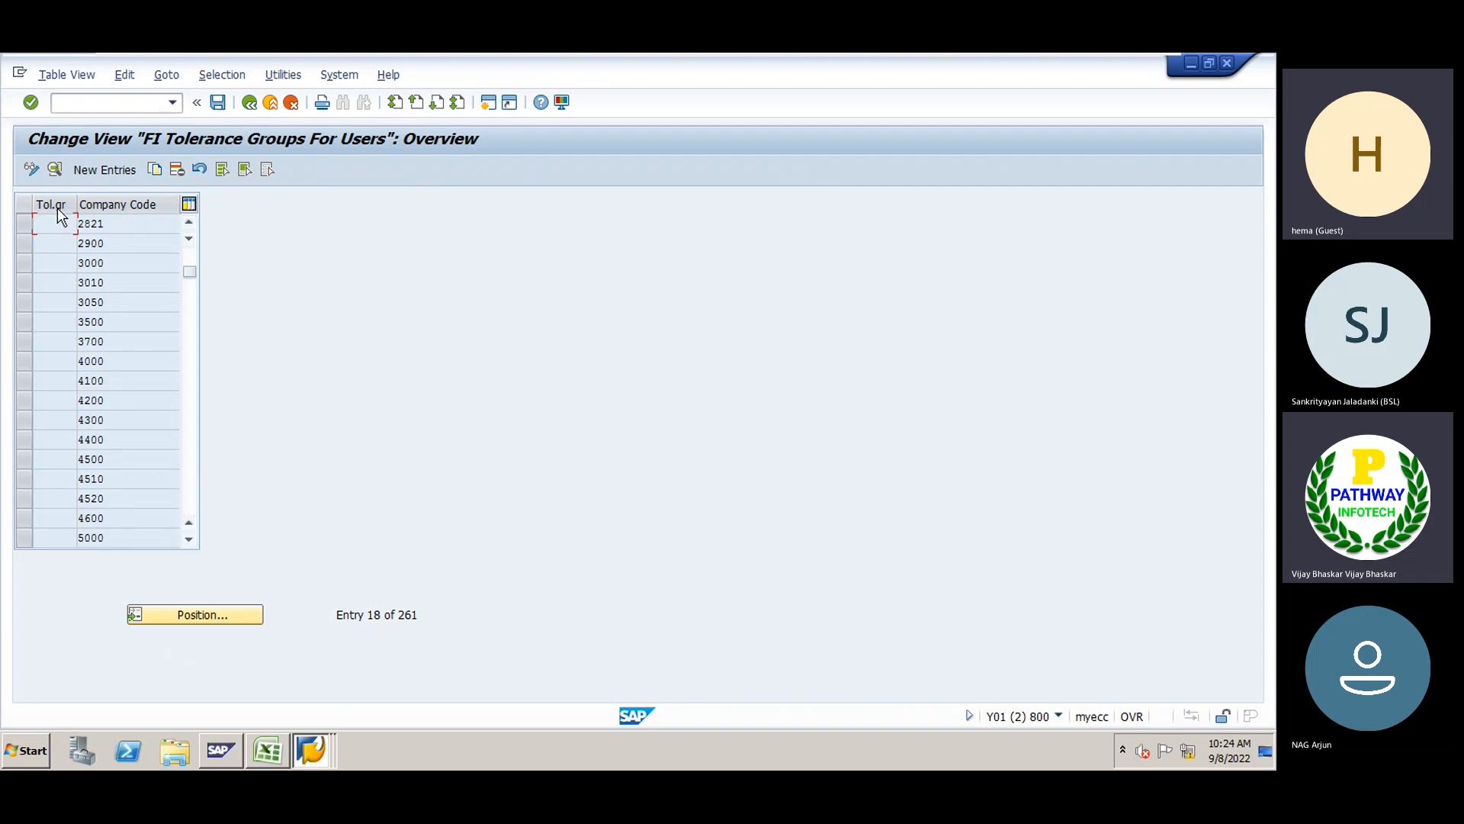
{"action": "left_click", "coordinate": [105, 170]}
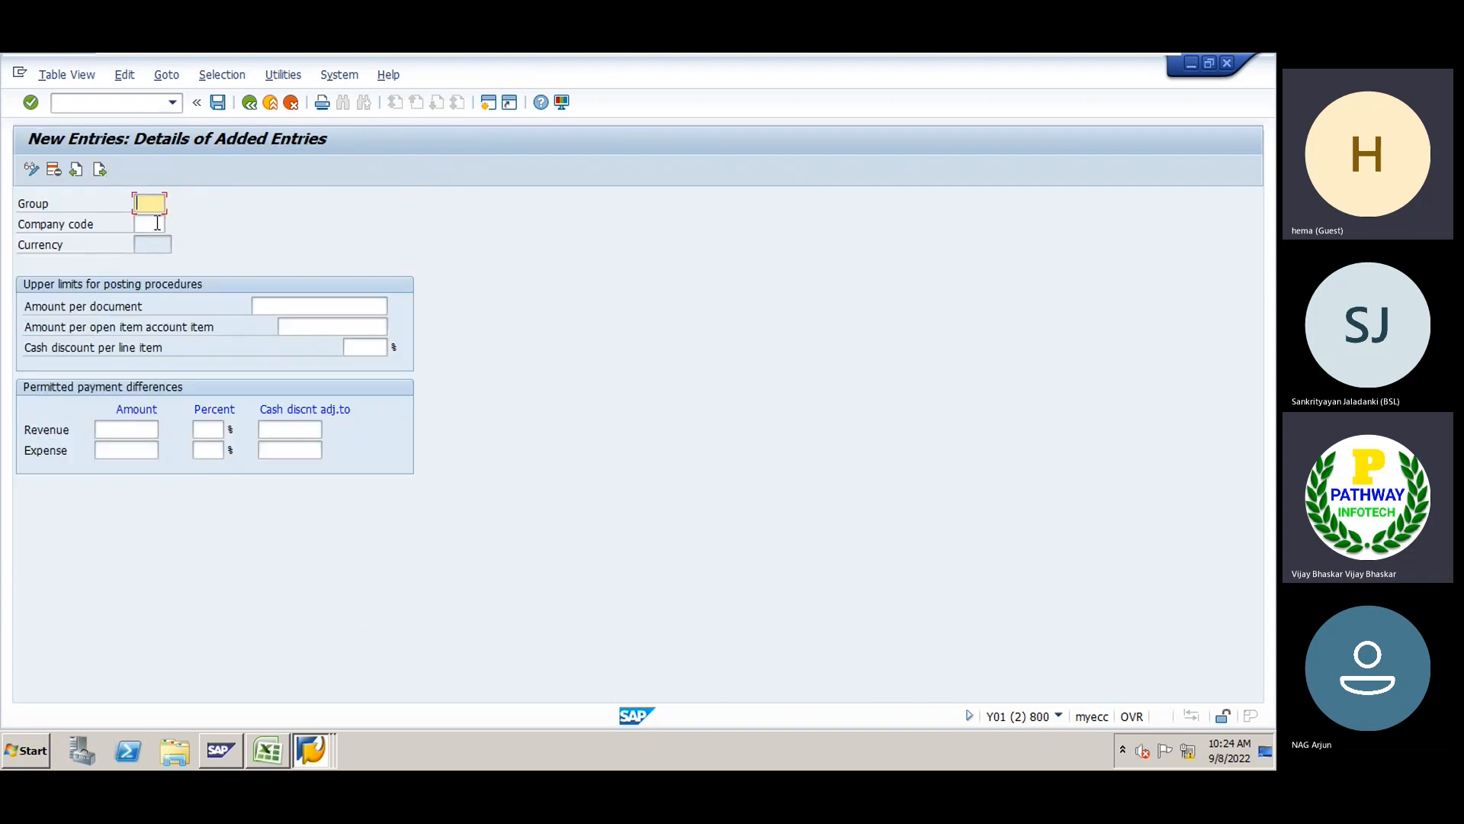
{"action": "left_click", "coordinate": [155, 222]}
{"action": "type", "text": "G01"}
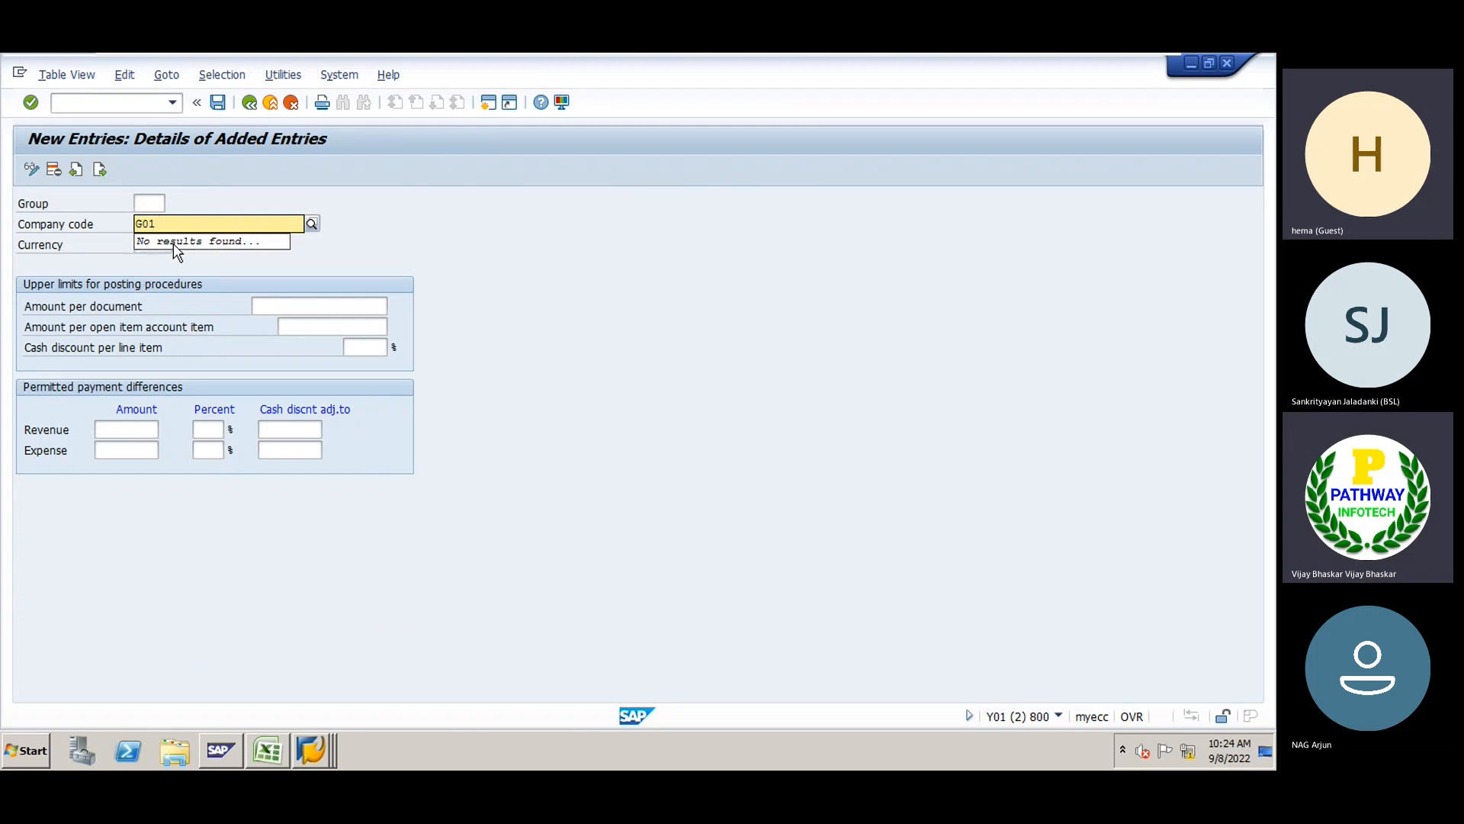
{"action": "key", "text": "BackSpace"}
{"action": "key", "text": "BackSpace"}
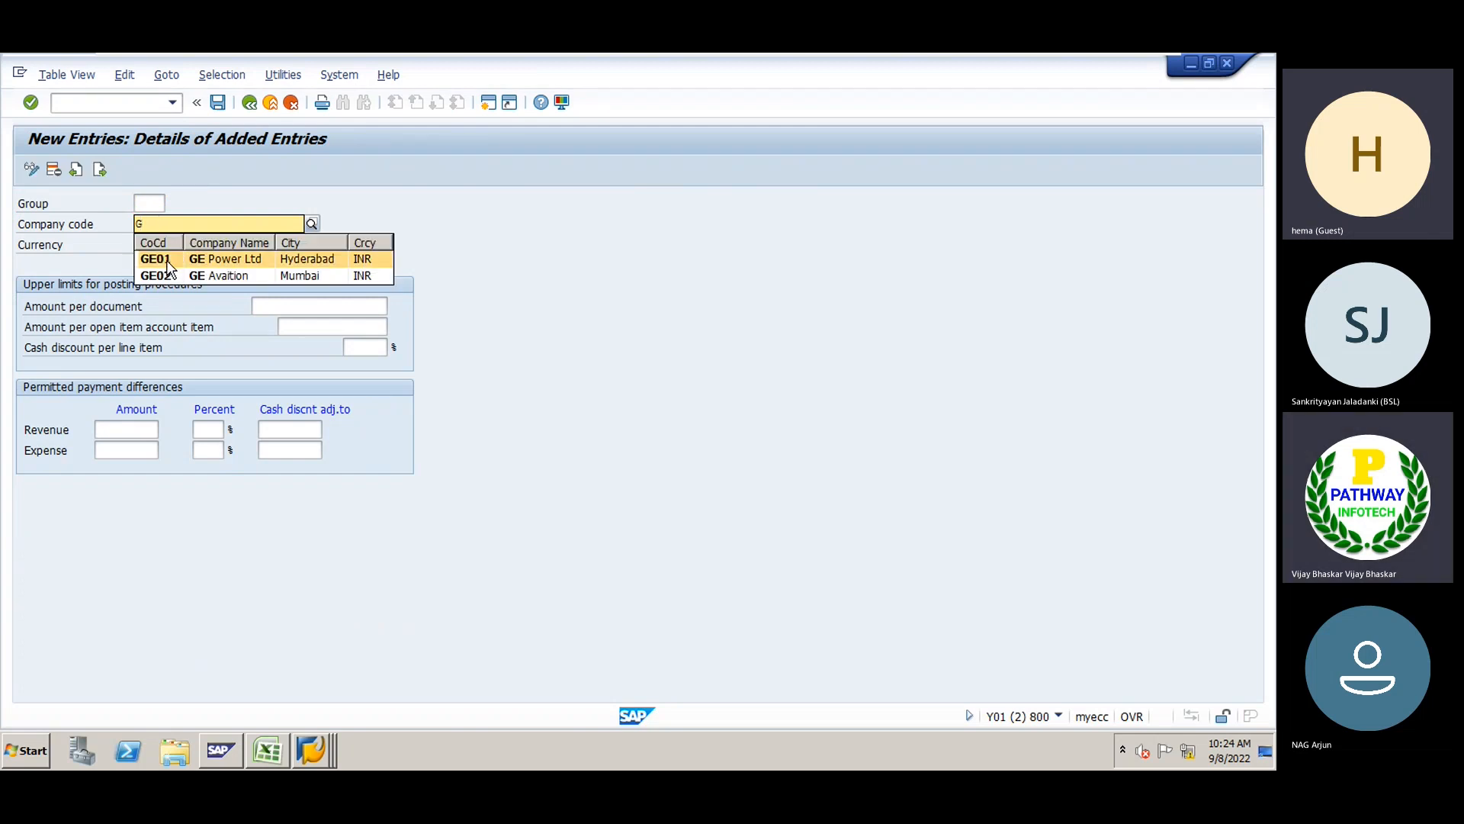
{"action": "left_click", "coordinate": [169, 263]}
{"action": "left_click", "coordinate": [289, 305]}
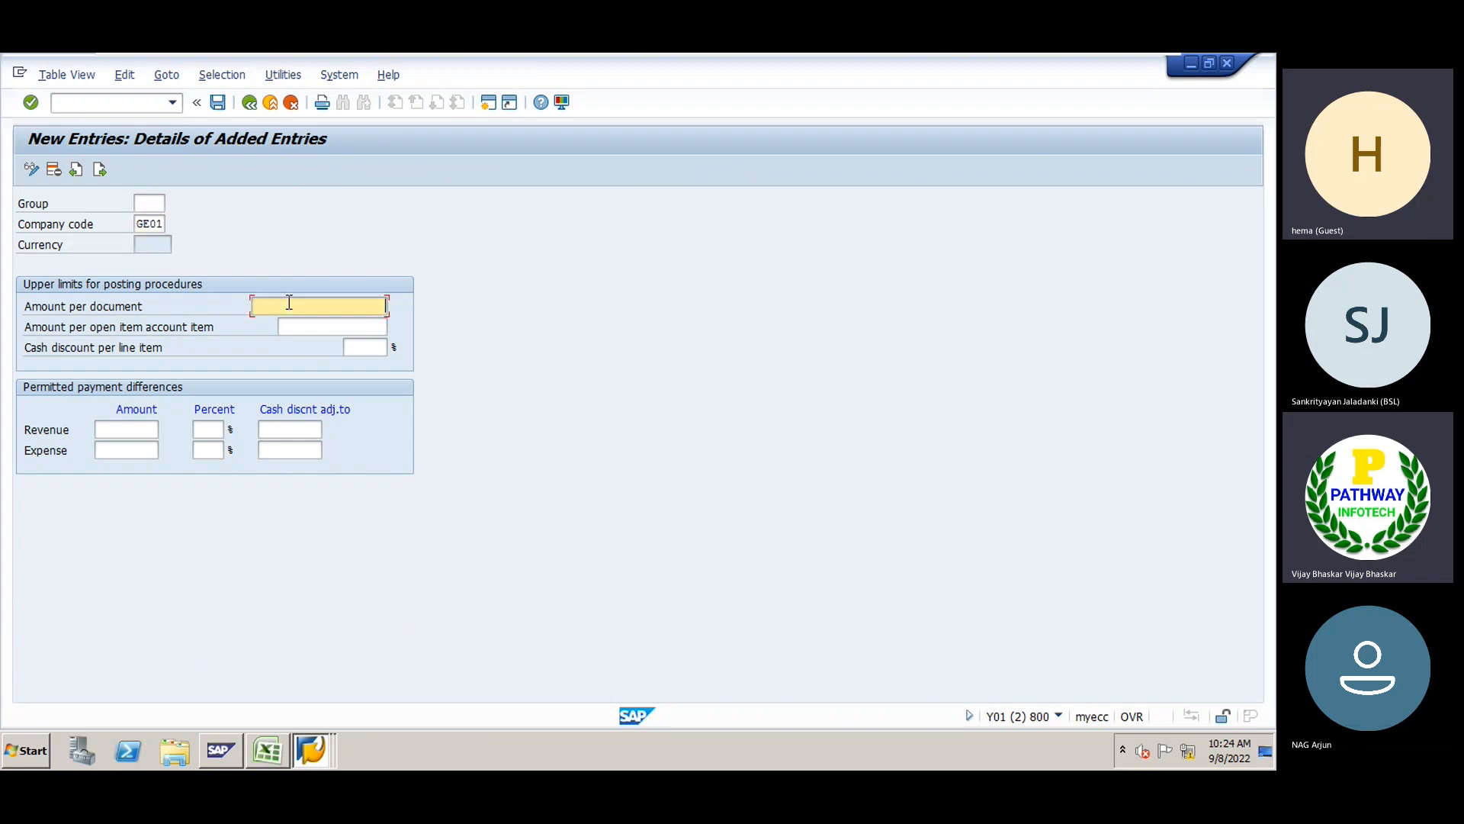
{"action": "type", "text": "9999999999"}
{"action": "key", "text": "Down"}
{"action": "key", "text": "Return"}
{"action": "key", "text": "Tab"}
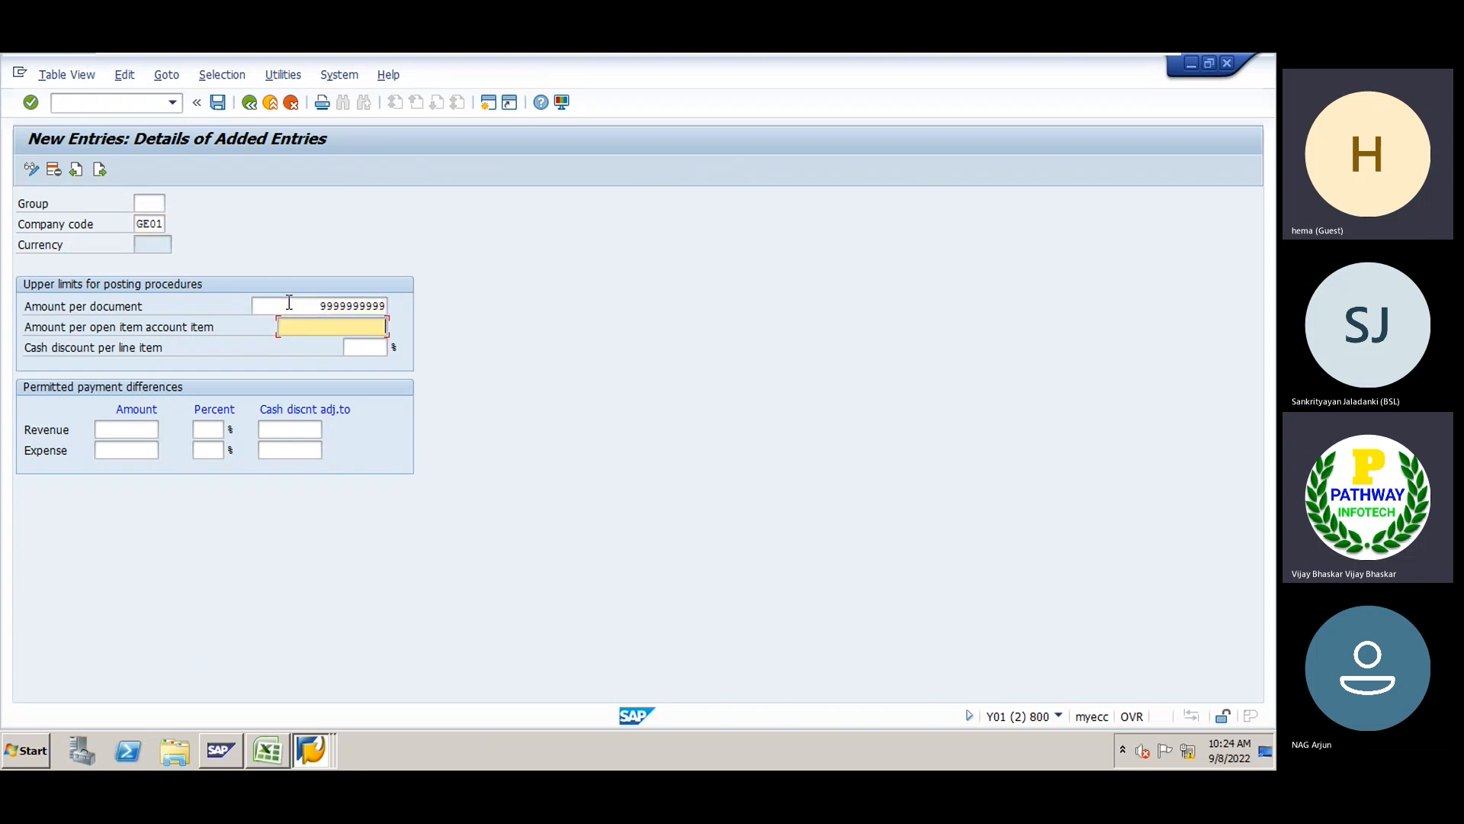
{"action": "type", "text": "9999999999"}
{"action": "key", "text": "Down"}
{"action": "key", "text": "Return"}
{"action": "key", "text": "Down"}
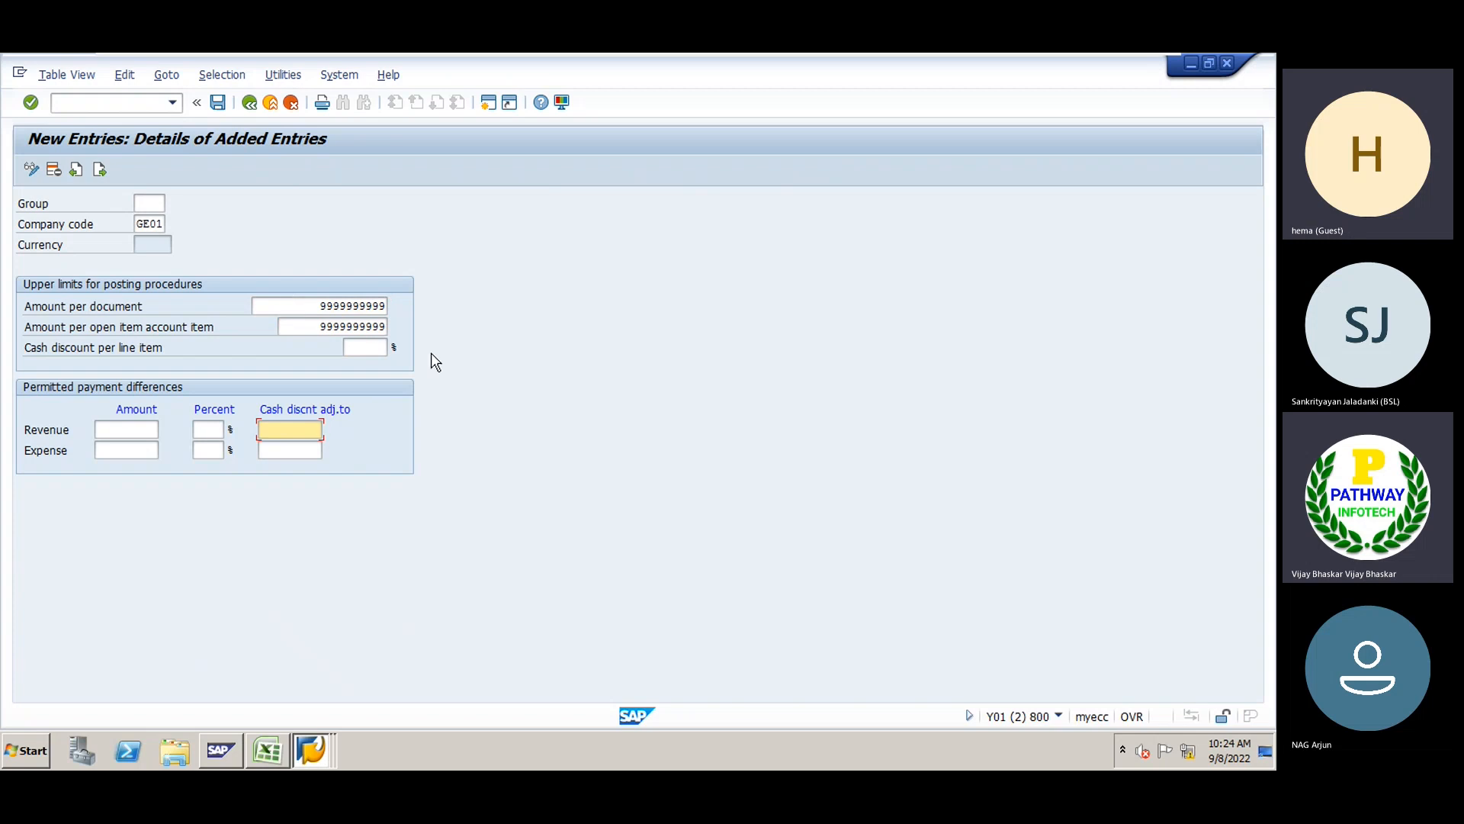
Set the cash discount per line item to 5 %, save the employee tolerance group, and return to the overview
{"action": "left_click", "coordinate": [374, 350]}
{"action": "key", "text": "Down"}
{"action": "key", "text": "Return"}
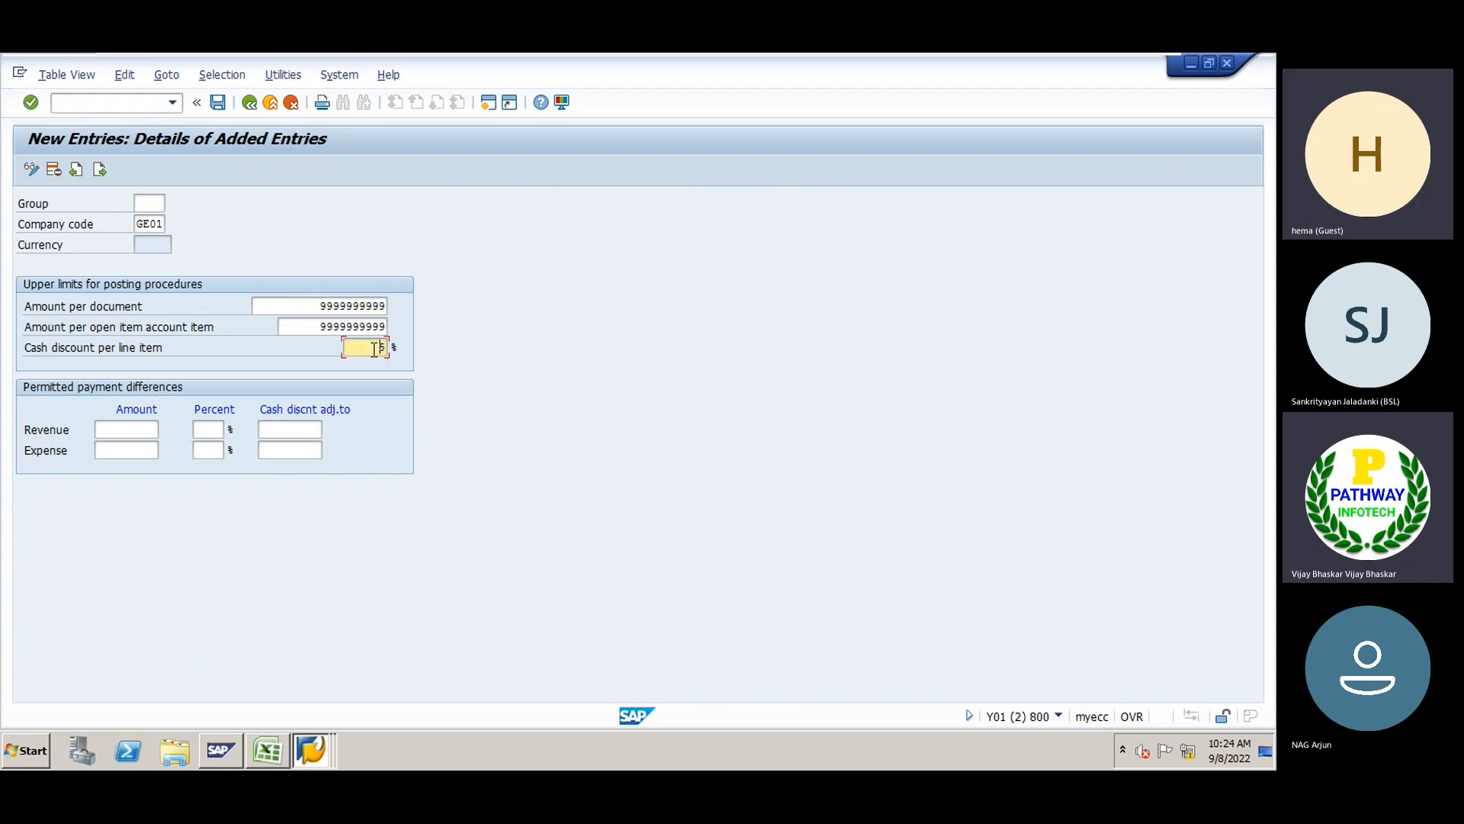
{"action": "key", "text": "Return"}
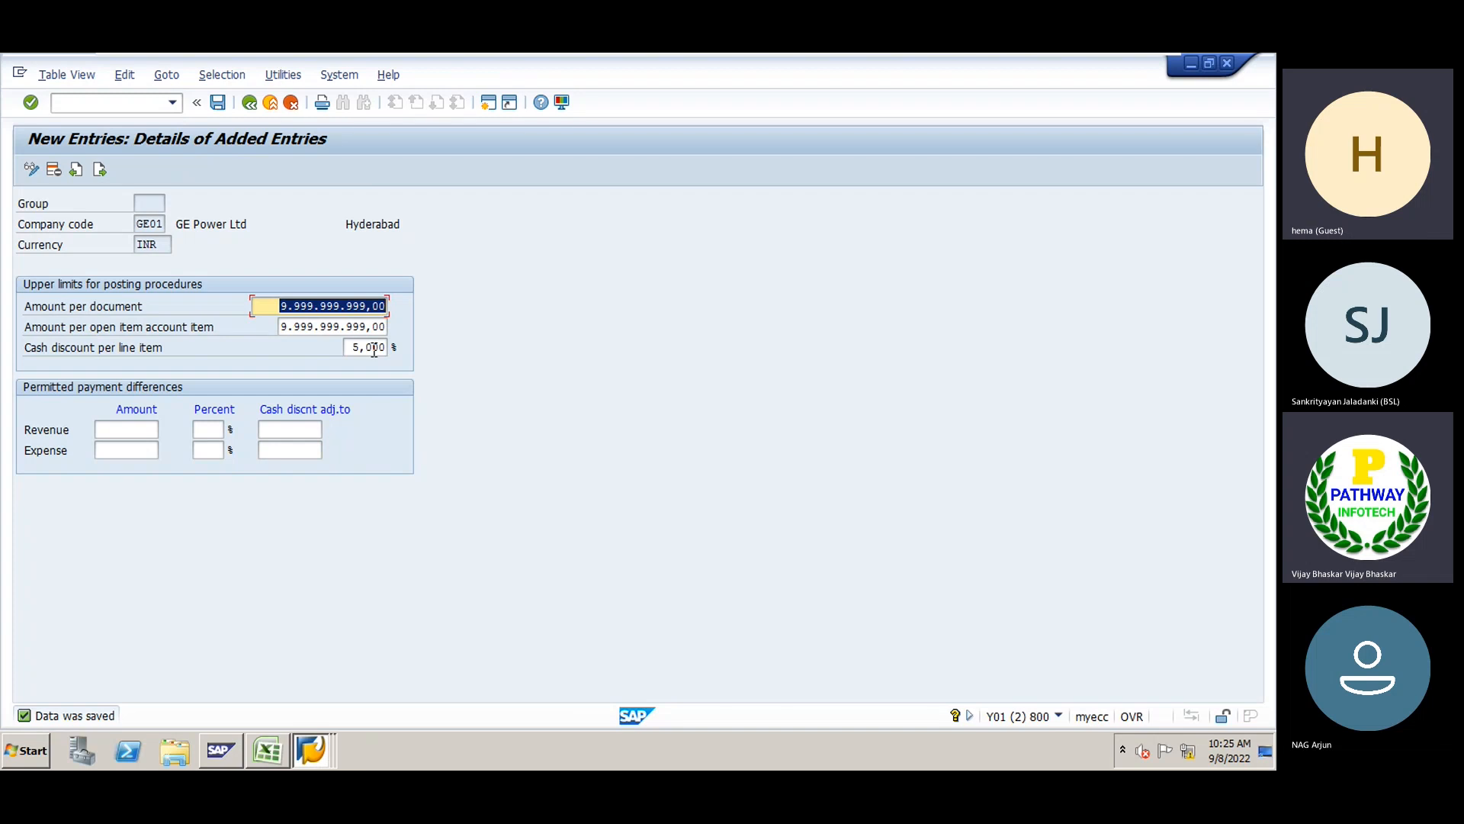
{"action": "left_click", "coordinate": [249, 103]}
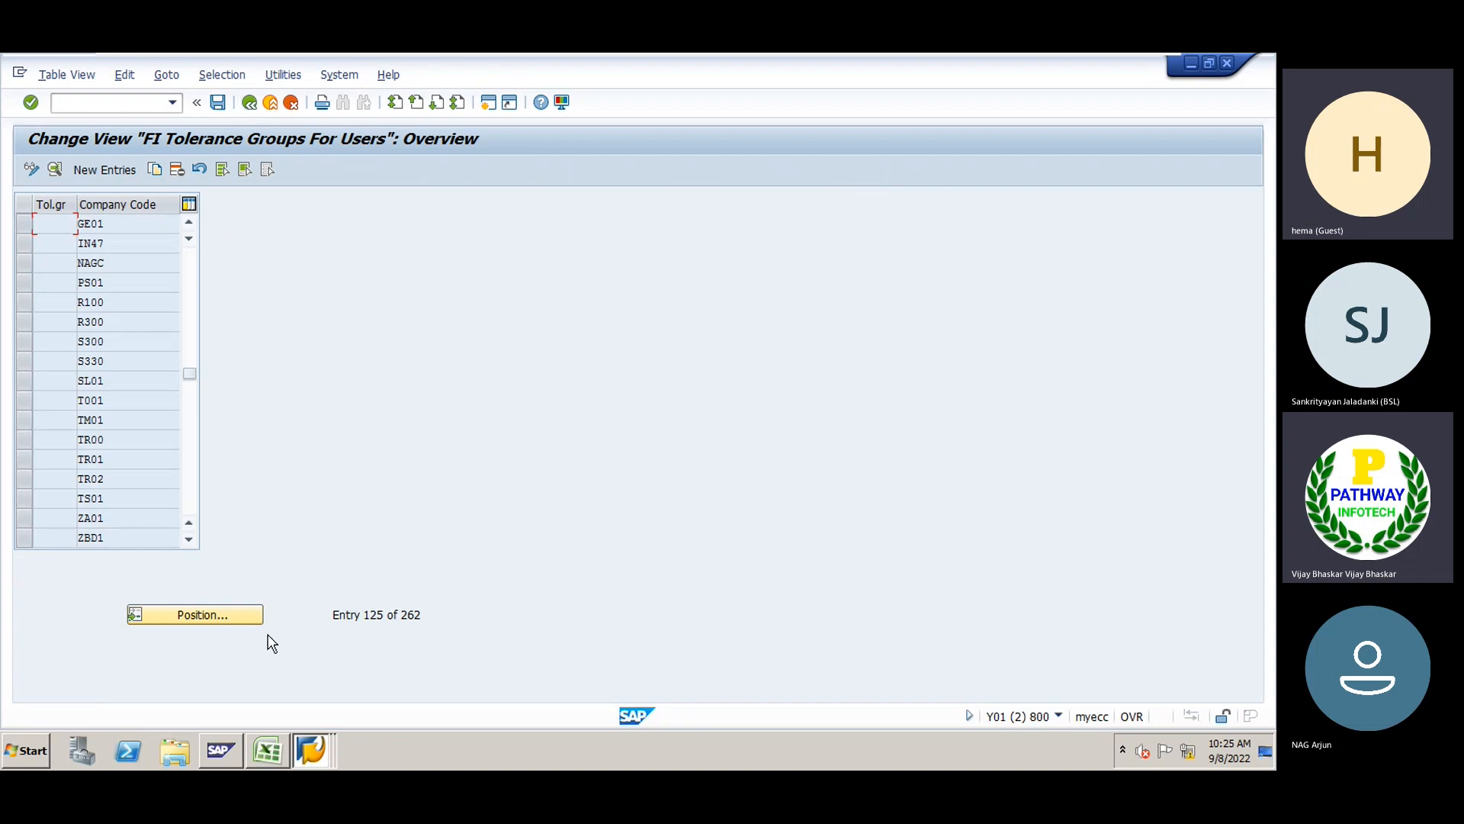
Switch to the GE Group workbook in Excel and enter "GL Accounts" in cell B208
{"action": "left_click", "coordinate": [268, 751]}
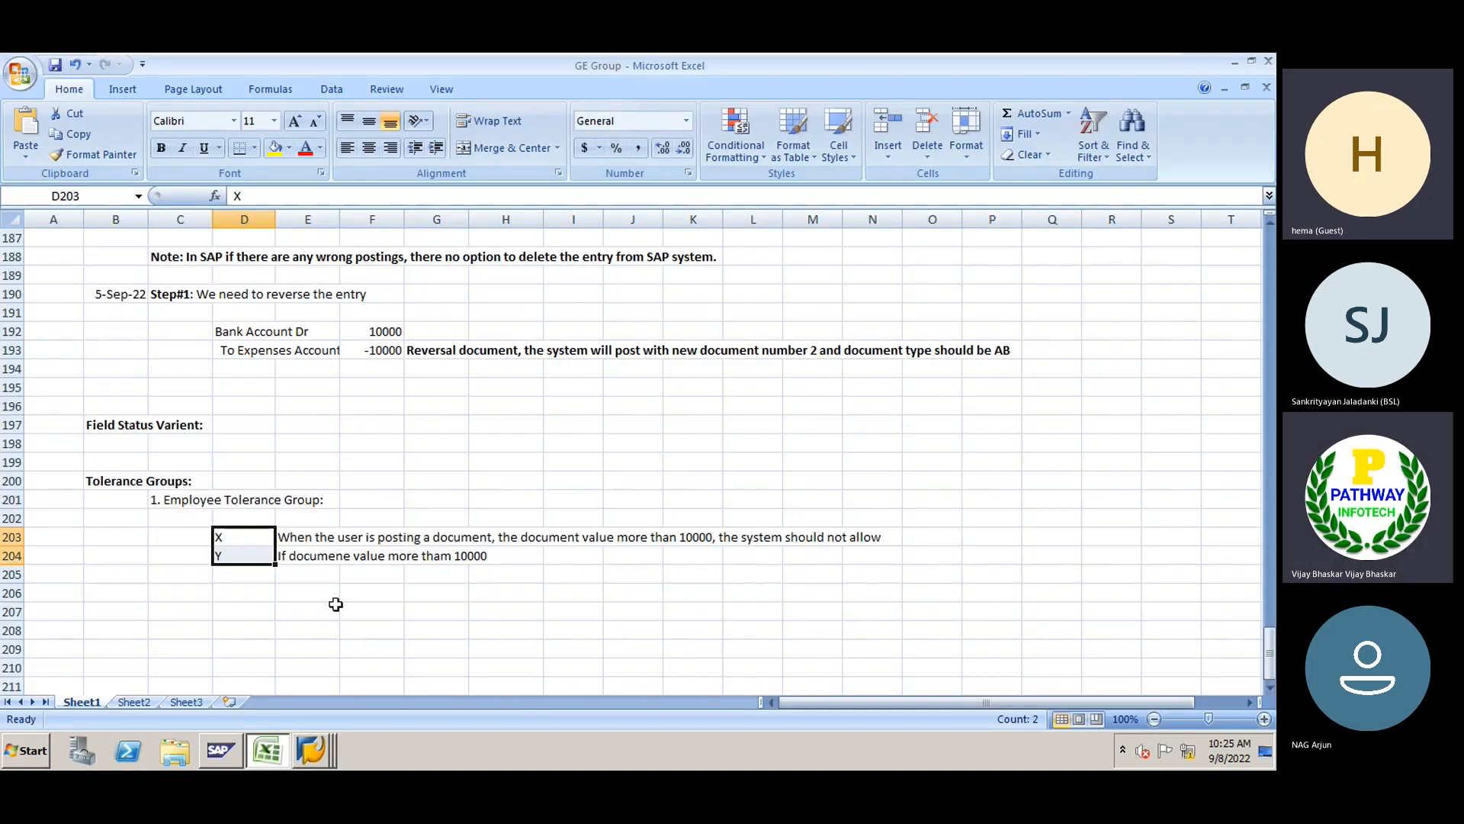
{"action": "left_click", "coordinate": [131, 633]}
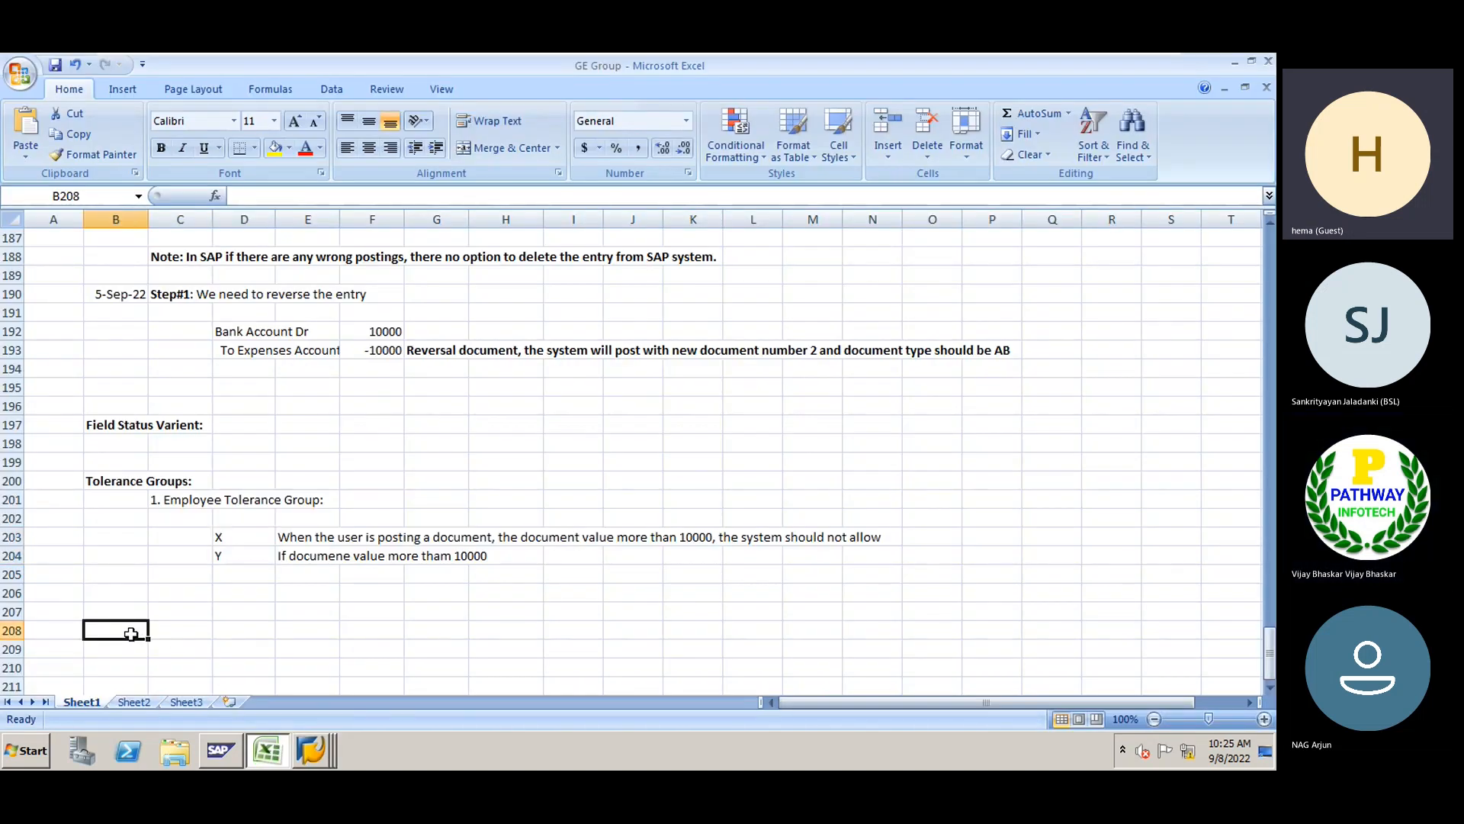
{"action": "type", "text": "G"}
{"action": "key", "text": "BackSpace"}
{"action": "key", "text": "BackSpace"}
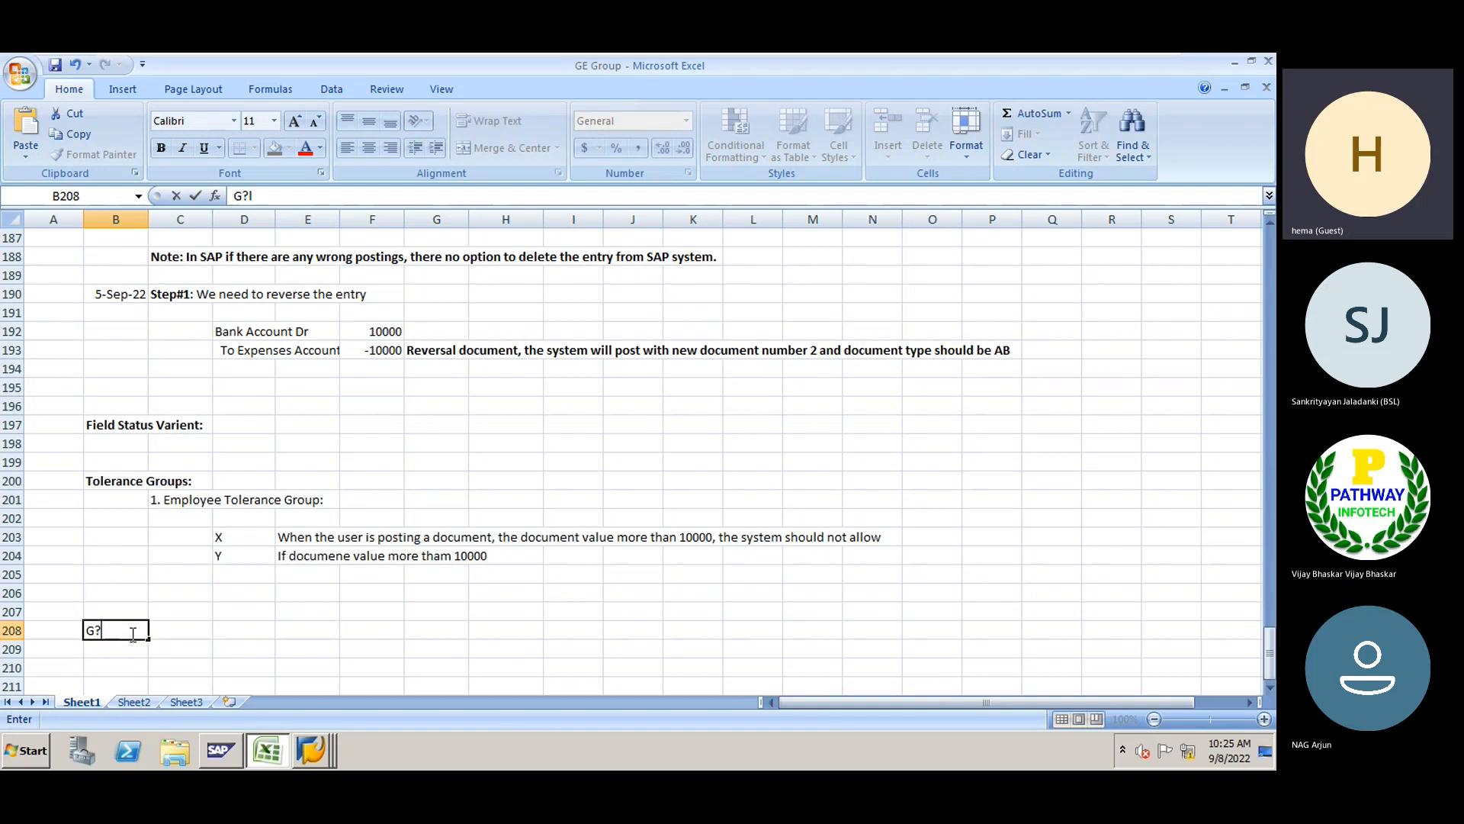
{"action": "type", "text": "L Accounts"}
{"action": "key", "text": "Return"}
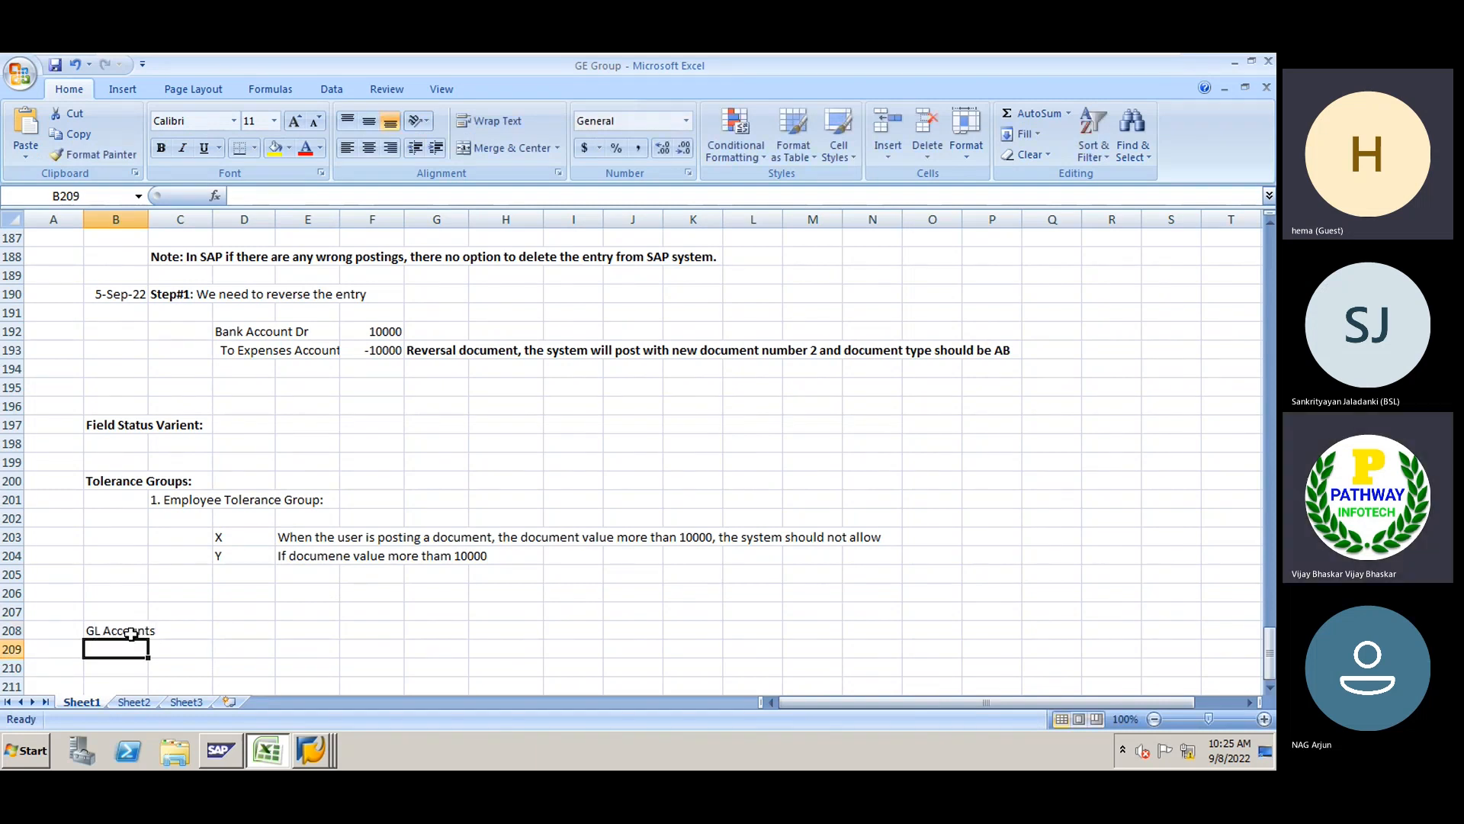
Replace the text in cell B208 with the heading "GL Master data creation:" and make it bold
{"action": "left_click", "coordinate": [132, 633]}
{"action": "type", "text": "G"}
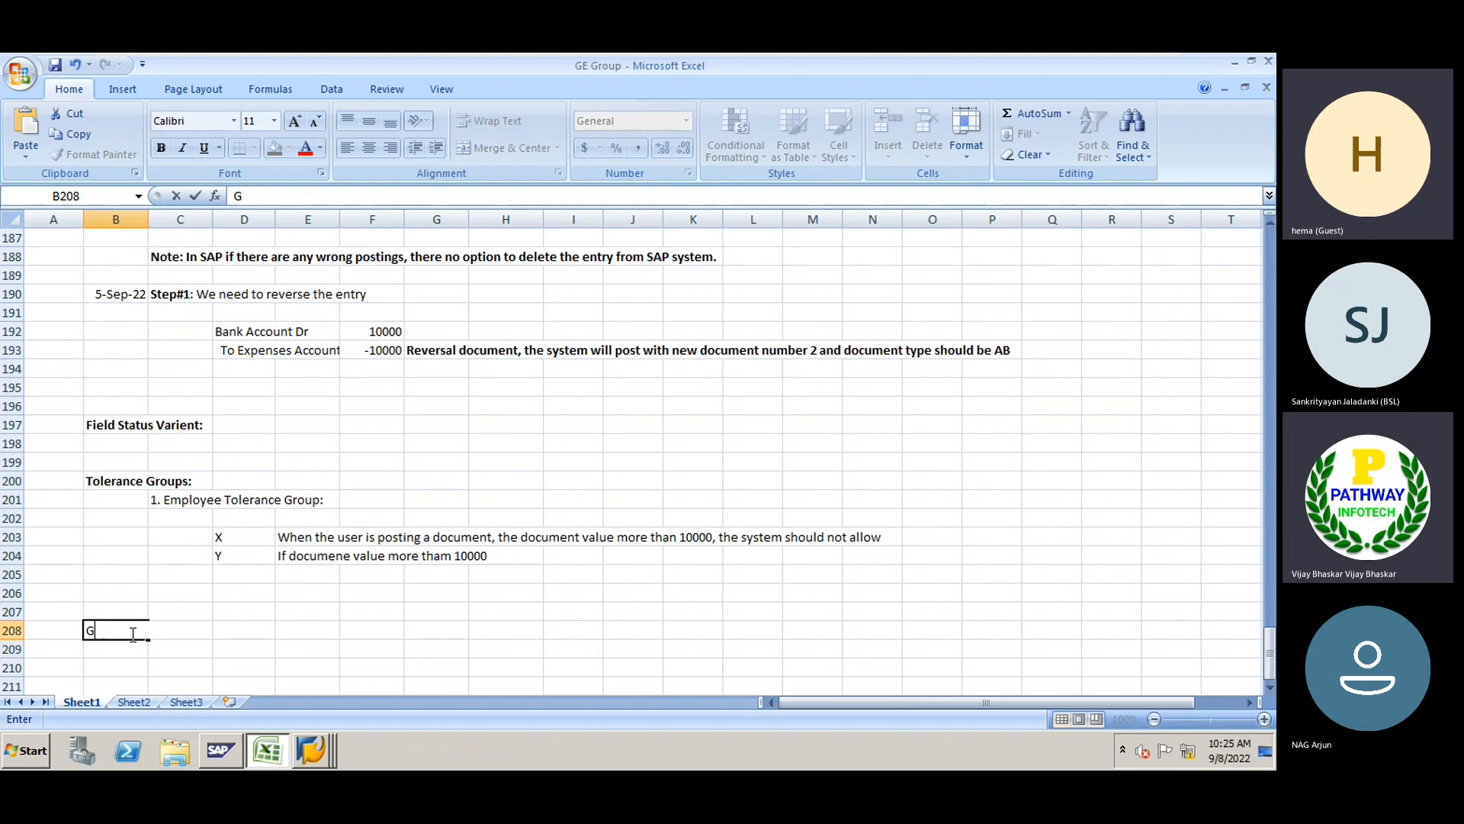
{"action": "type", "text": "L Masterad"}
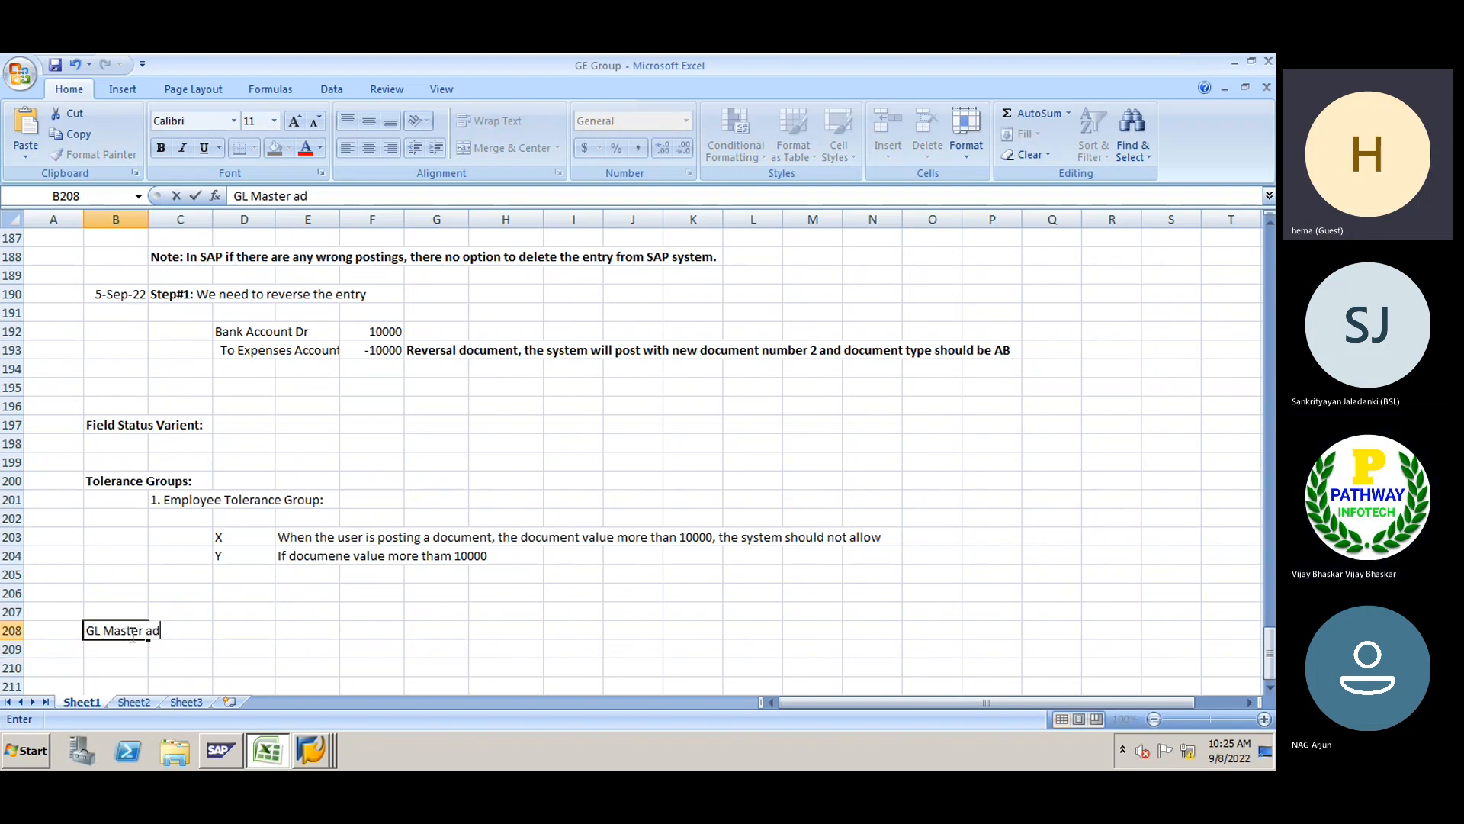
{"action": "key", "text": "BackSpace"}
{"action": "key", "text": "BackSpace"}
{"action": "type", "text": "data creatoion"}
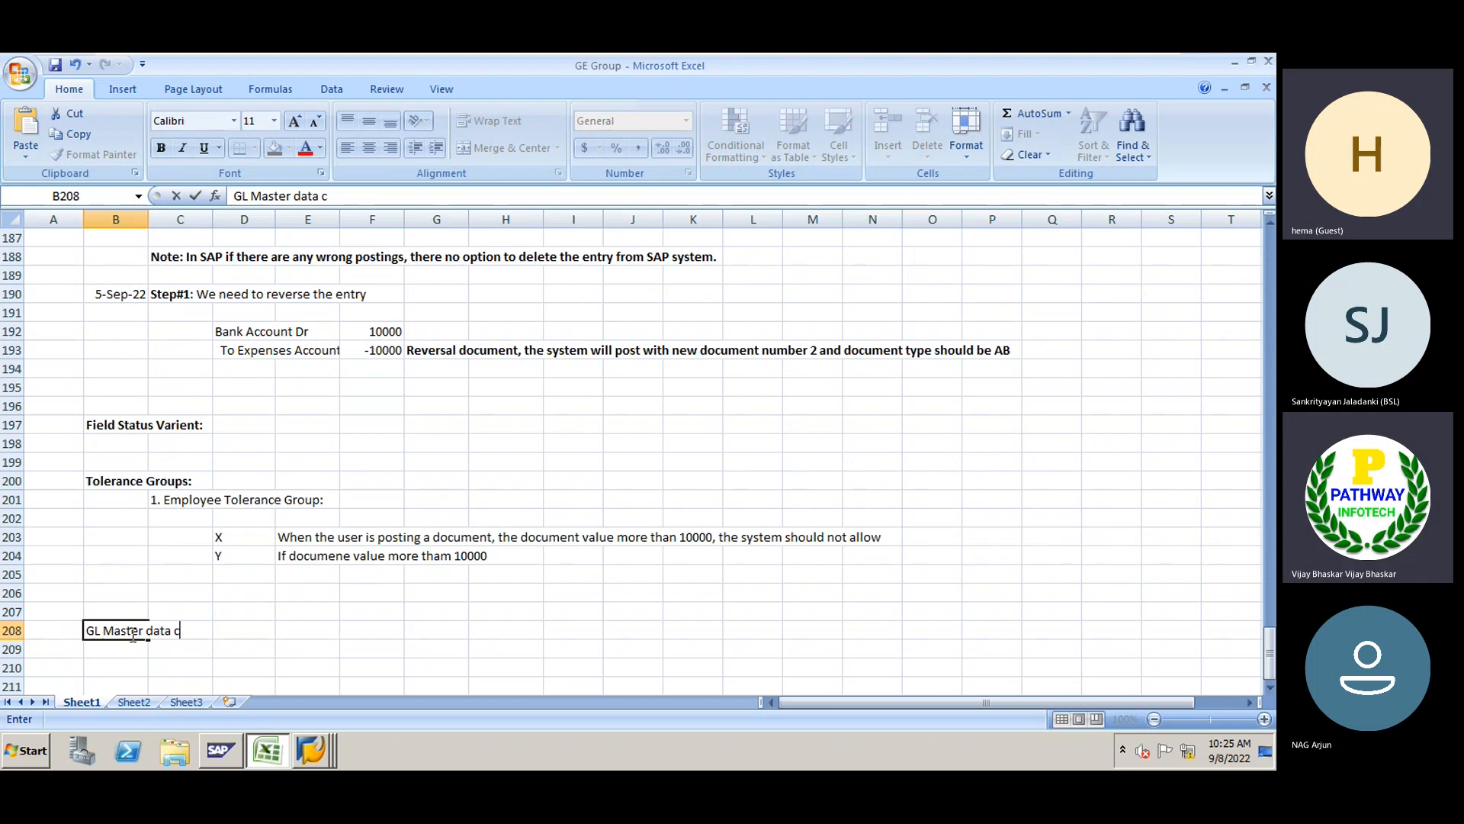
{"action": "key", "text": "BackSpace"}
{"action": "key", "text": "BackSpace"}
{"action": "key", "text": "BackSpace"}
{"action": "key", "text": "BackSpace"}
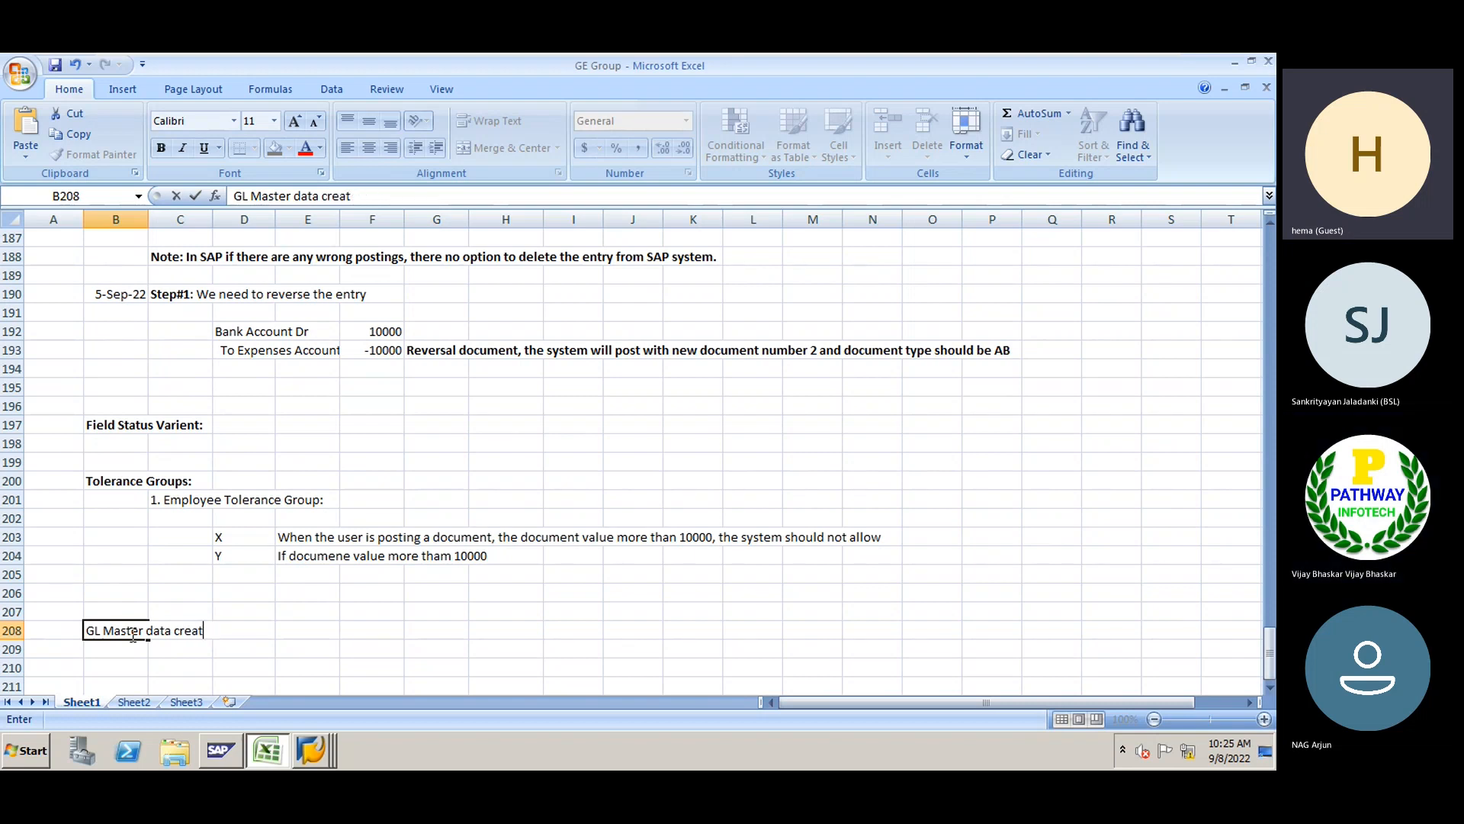
{"action": "type", "text": "ion:"}
{"action": "key", "text": "Return"}
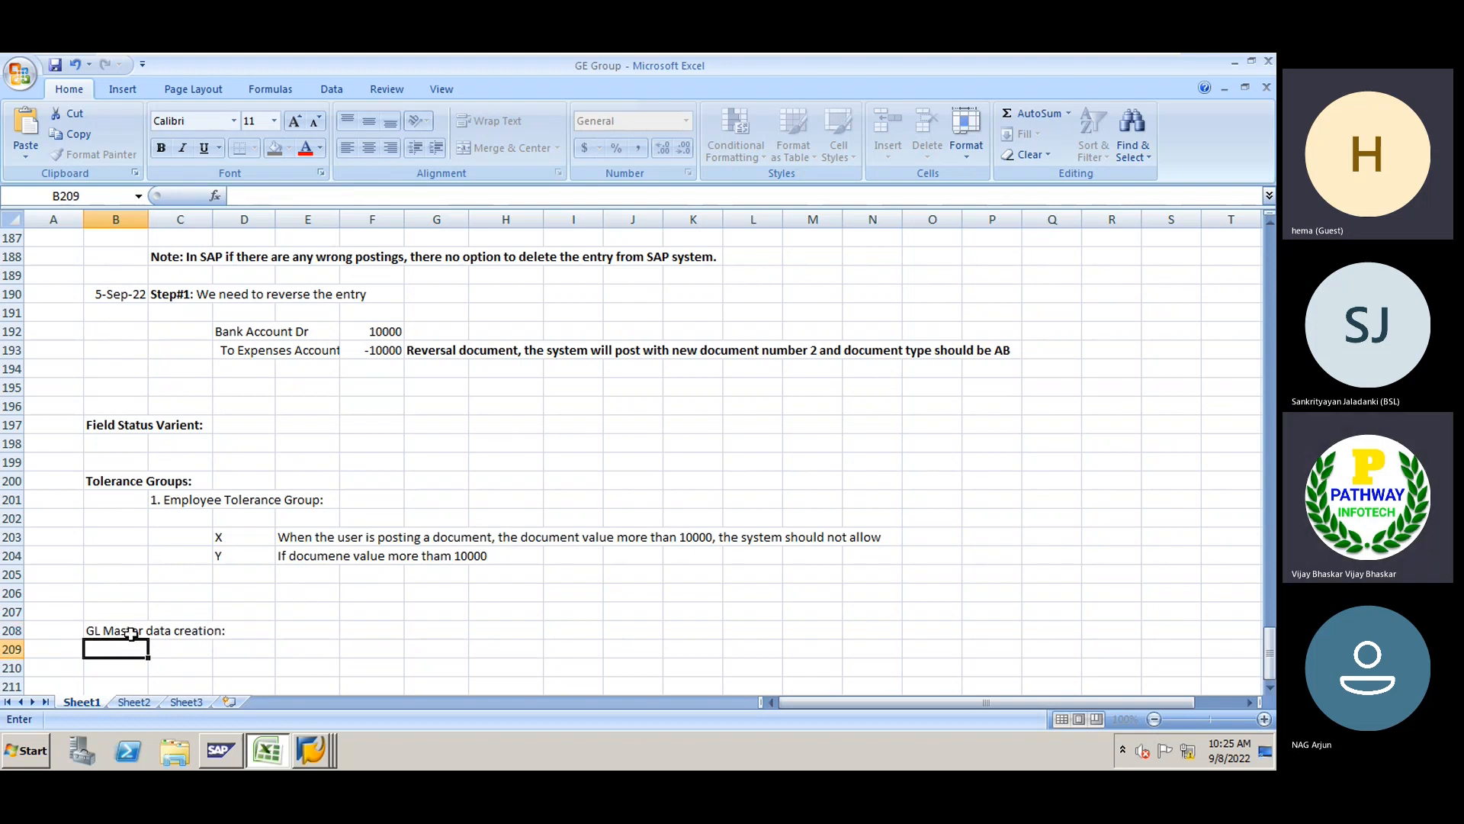
{"action": "left_click", "coordinate": [131, 634]}
{"action": "key", "text": "ctrl+b"}
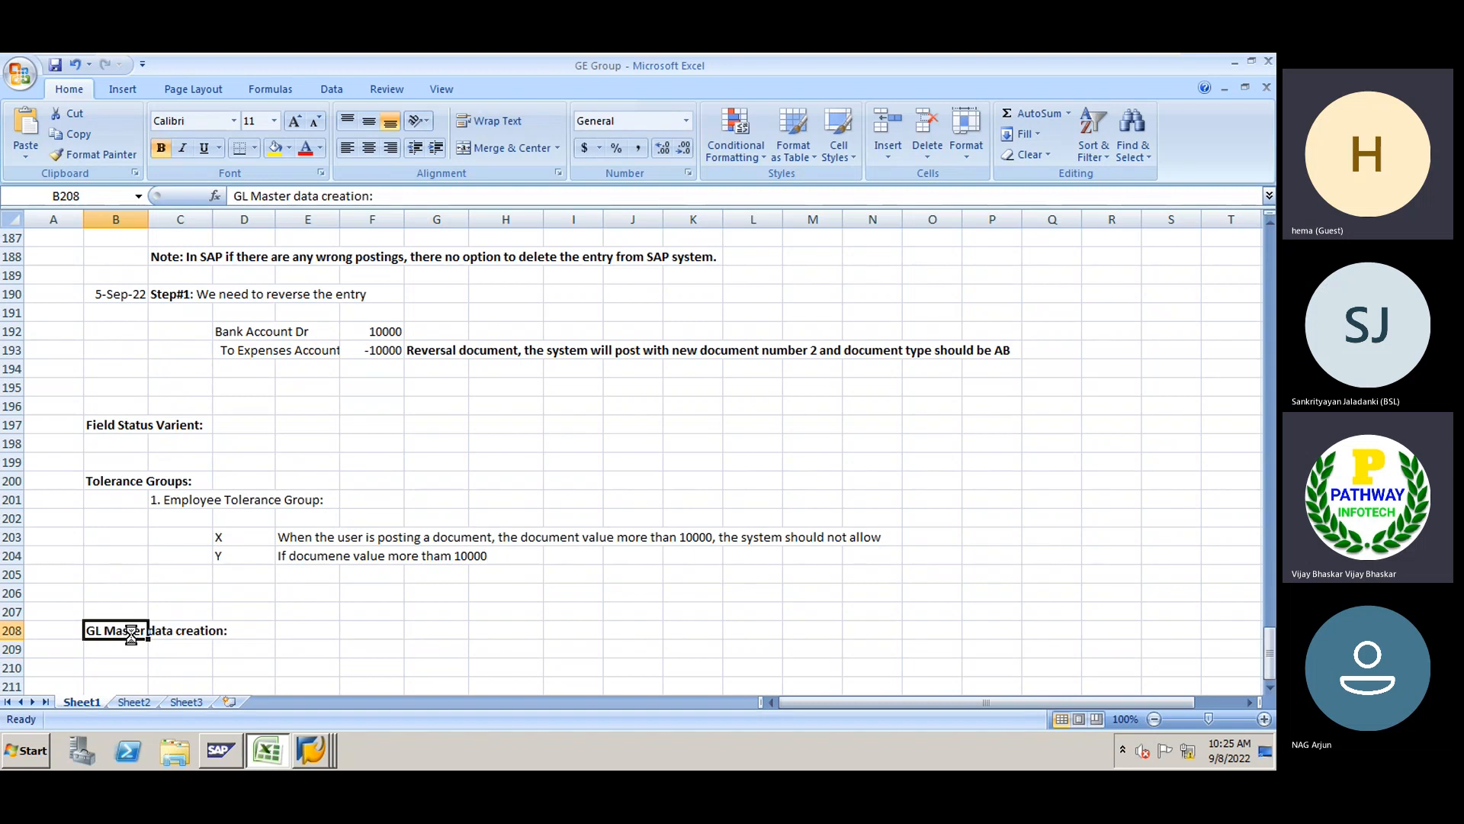
Select cell B209 directly below the "GL Master data creation:" heading
{"action": "left_click", "coordinate": [1270, 688]}
{"action": "left_click", "coordinate": [1270, 688]}
{"action": "left_click", "coordinate": [1270, 688]}
{"action": "left_click", "coordinate": [1270, 688]}
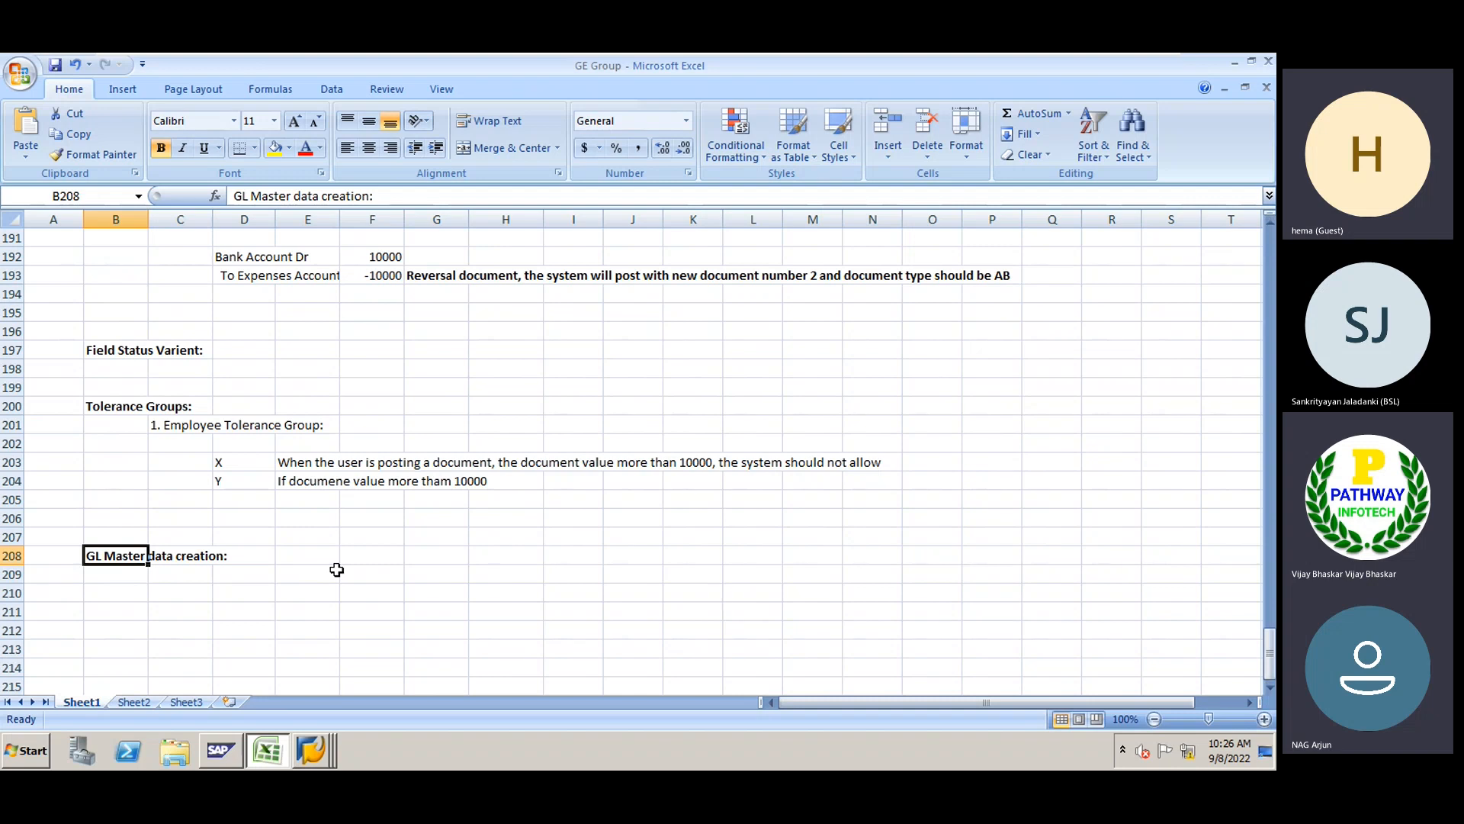
{"action": "left_click", "coordinate": [109, 577]}
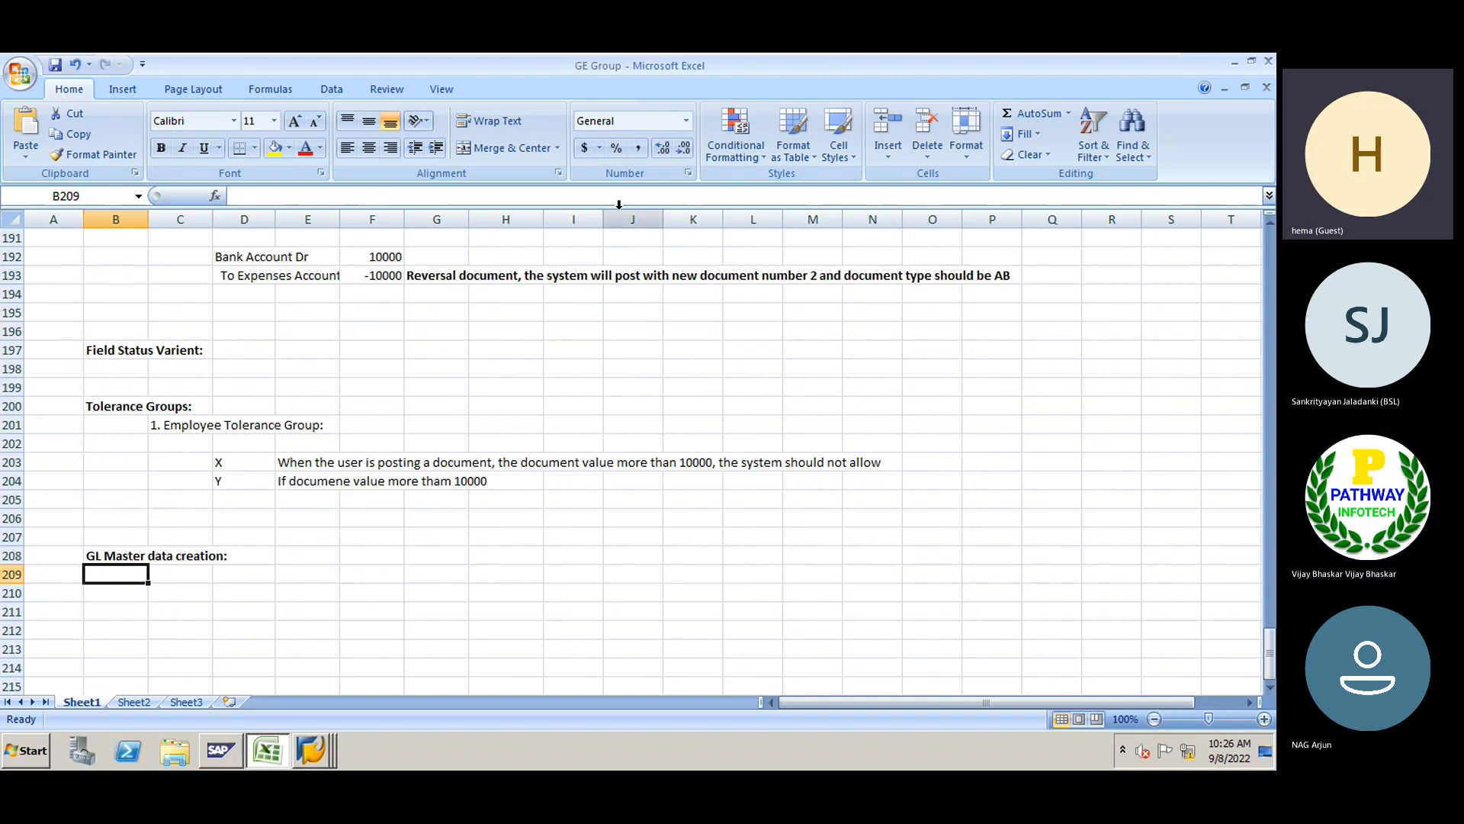
{"action": "mouse_move", "coordinate": [864, 60]}
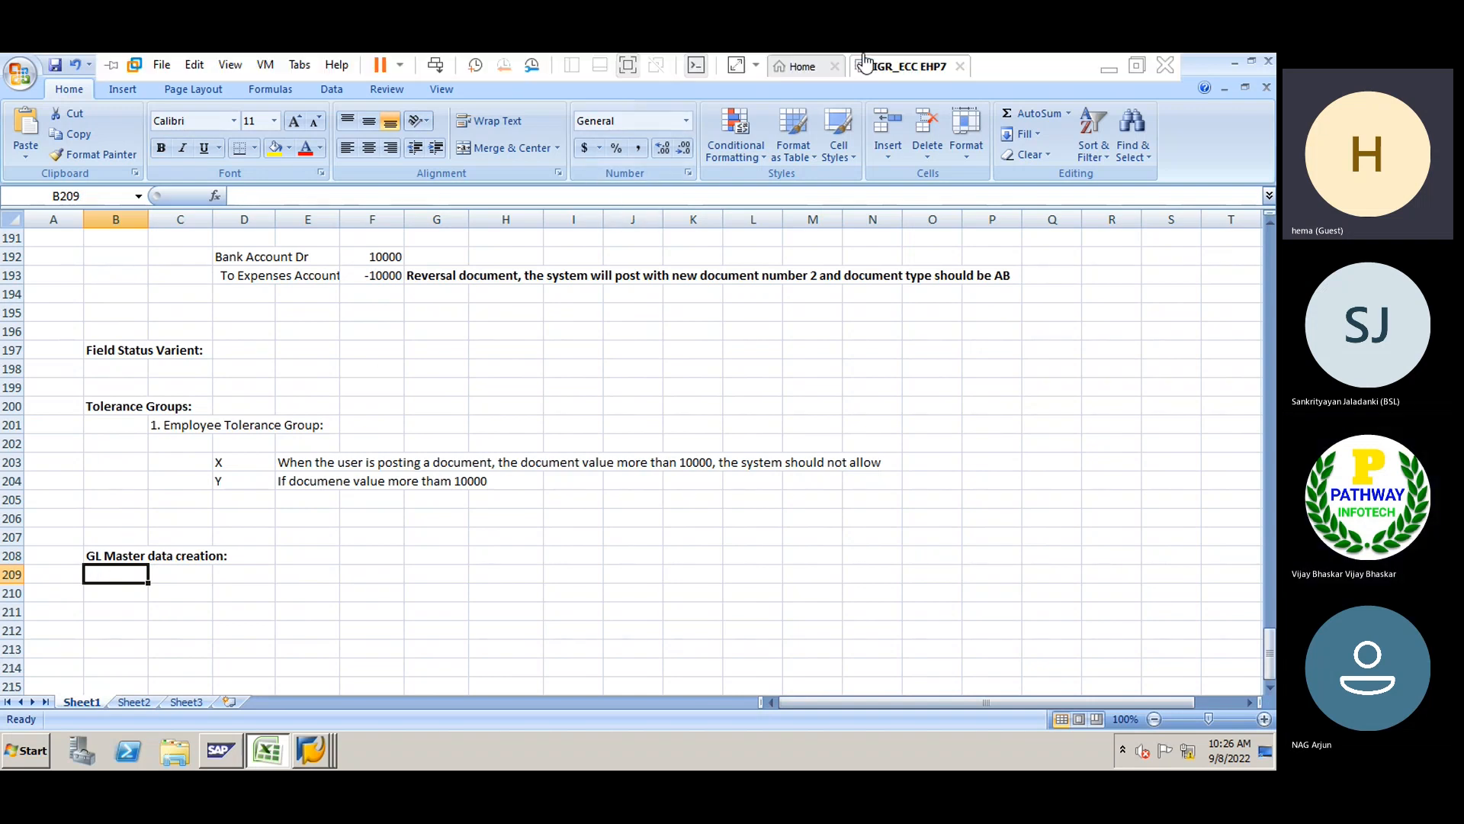
{"action": "left_click", "coordinate": [1109, 71]}
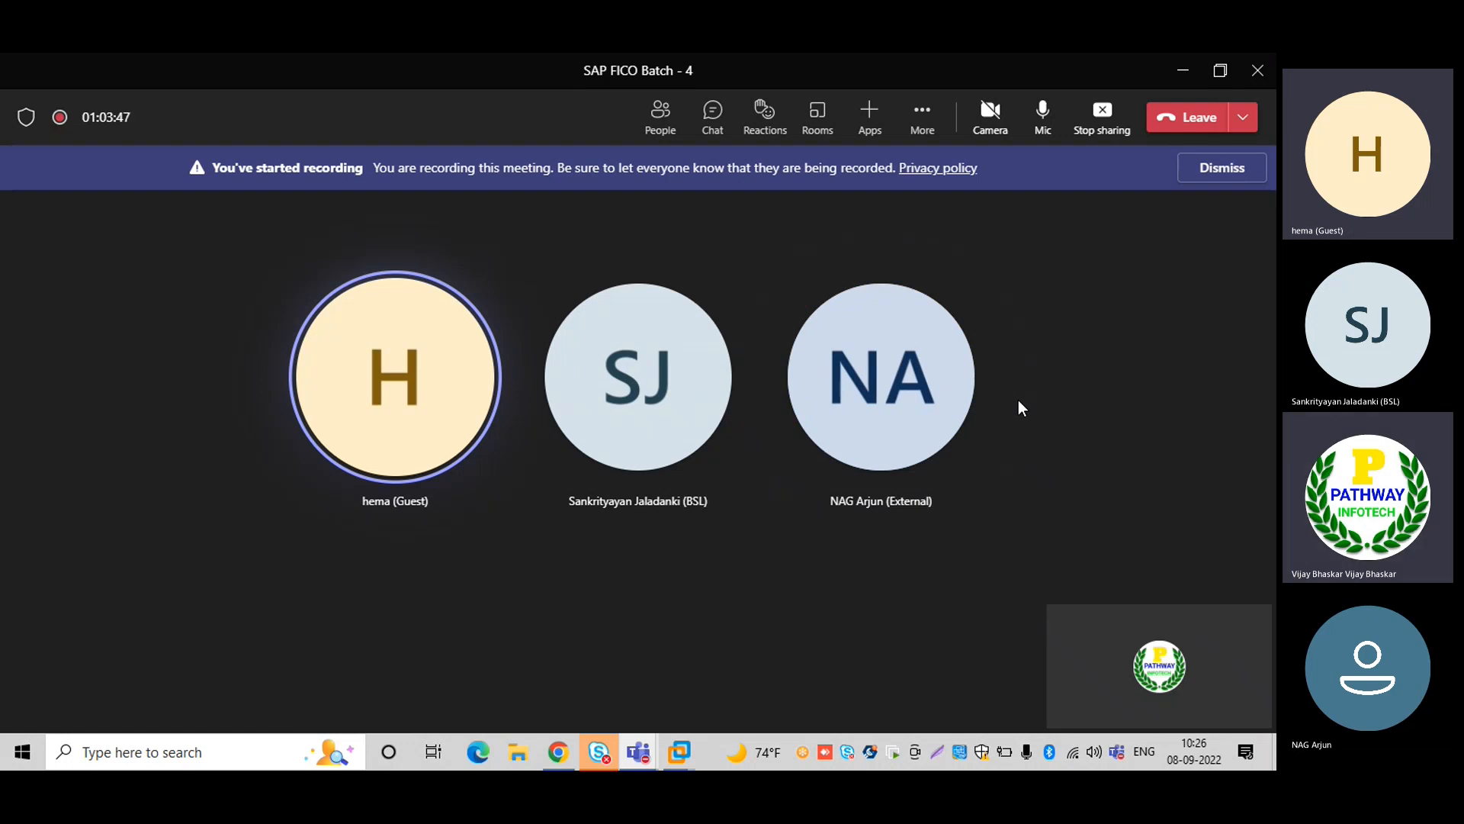
{"action": "mouse_move", "coordinate": [691, 734]}
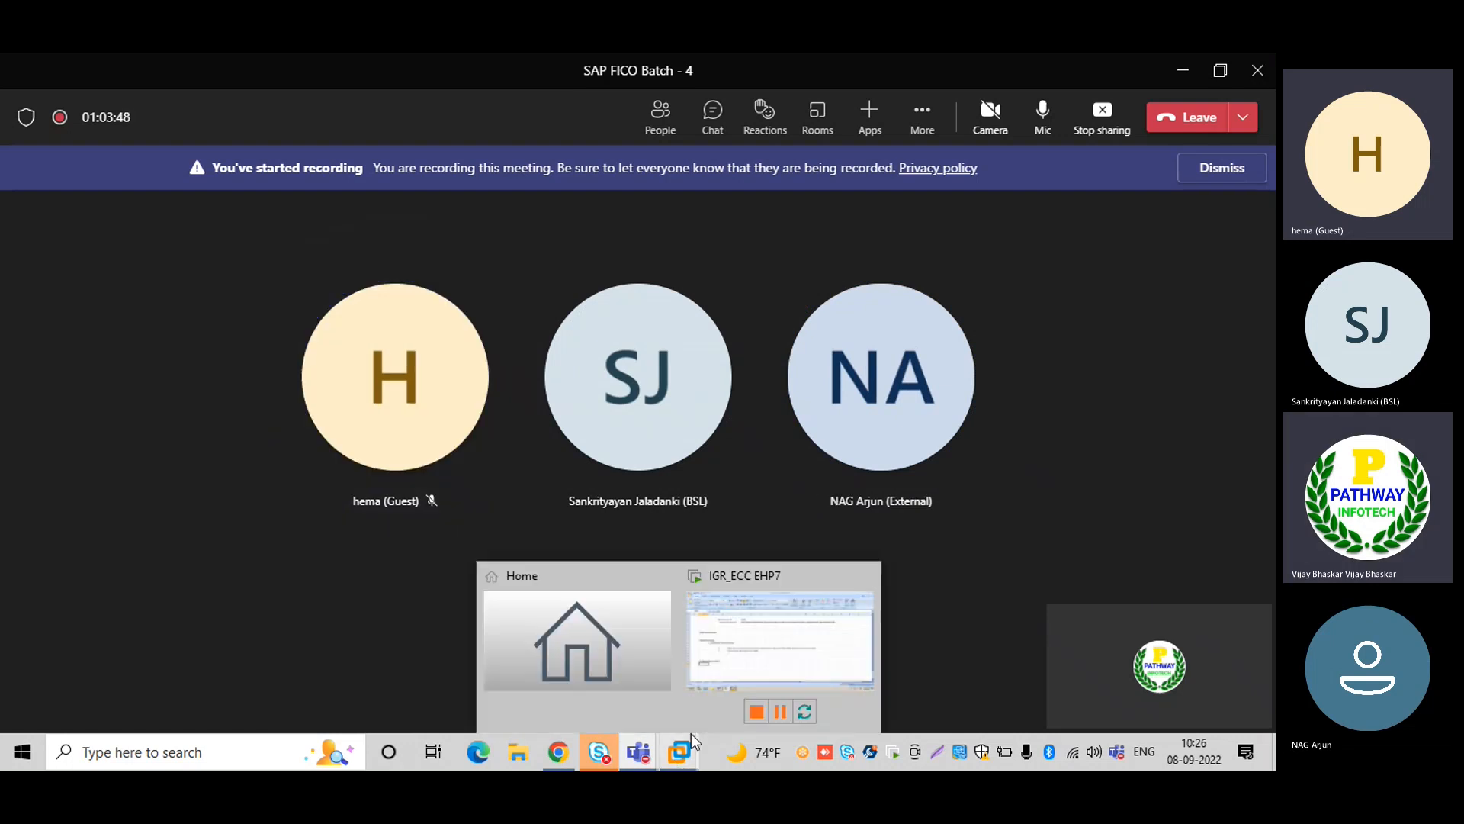
{"action": "left_click", "coordinate": [712, 657]}
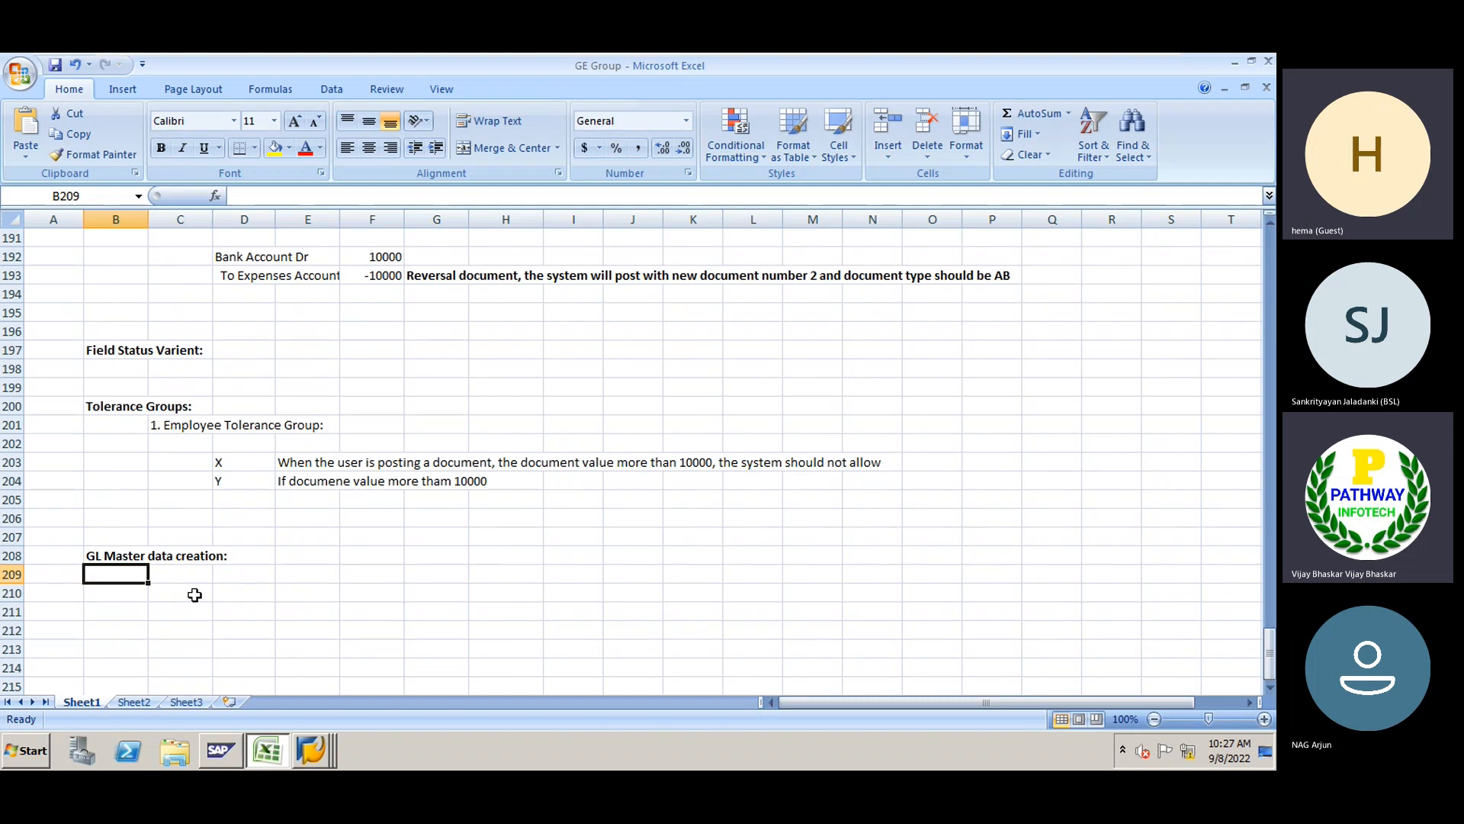
Enter "1. Chart of accounts Level" in cell C209
{"action": "key", "text": "Right"}
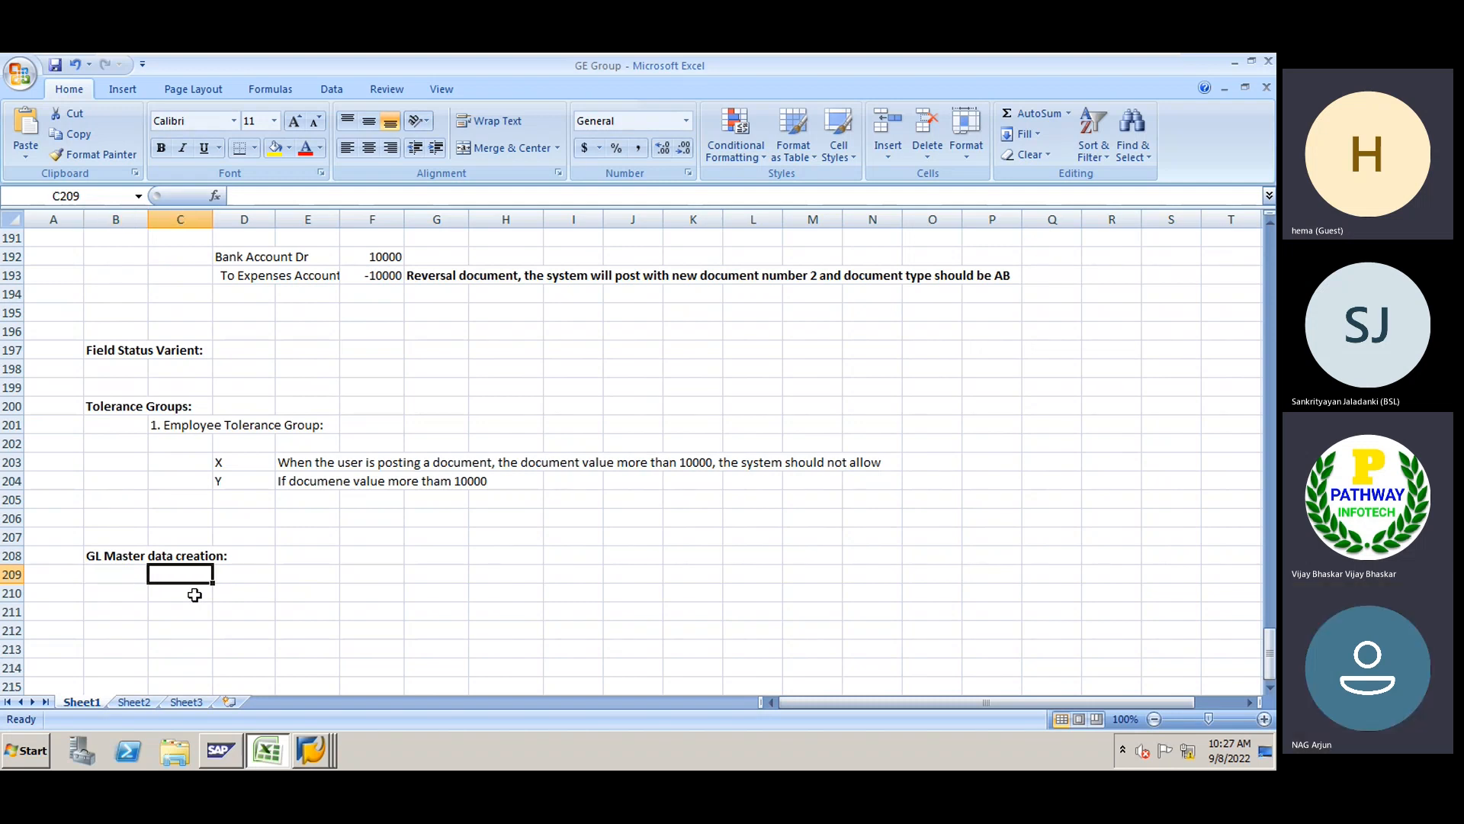
{"action": "type", "text": "1."}
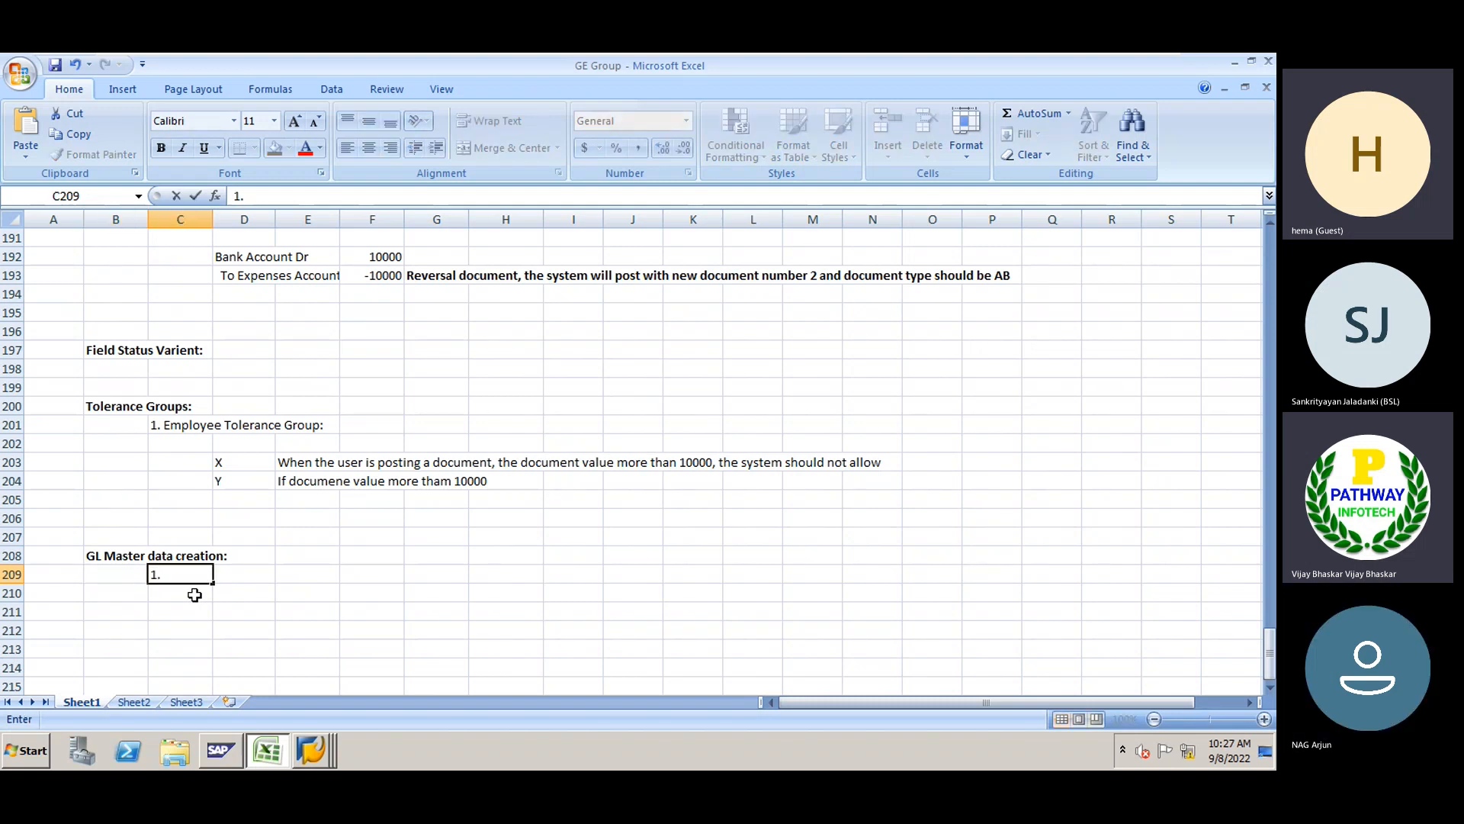
{"action": "type", "text": " Chart of acc"}
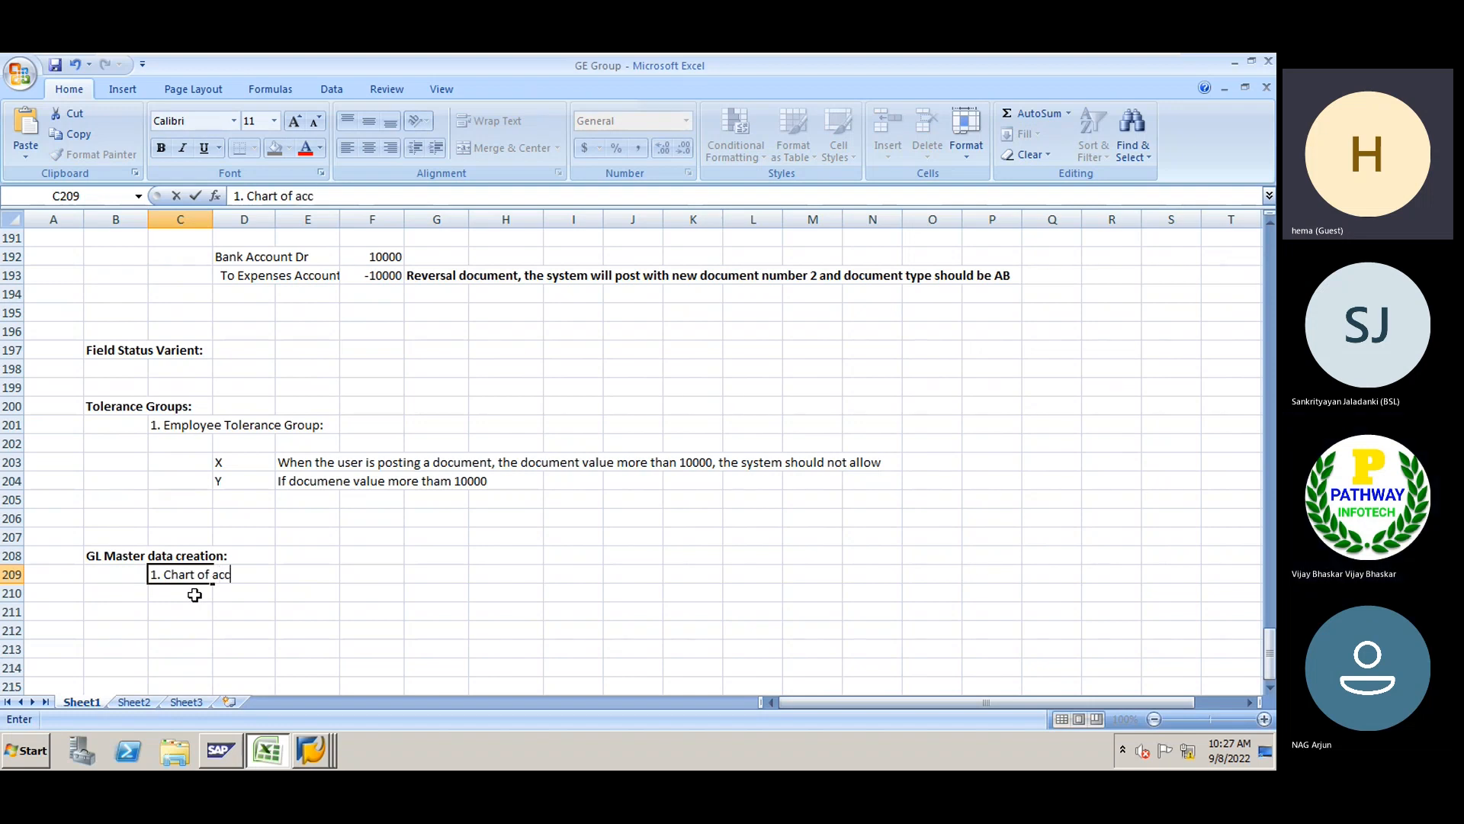
{"action": "type", "text": "ounts Level"}
Enter the header "T. Code" in cell F208 and the transaction code FSP0 below it in F209
{"action": "key", "text": "Right"}
{"action": "key", "text": "Right"}
{"action": "key", "text": "Right"}
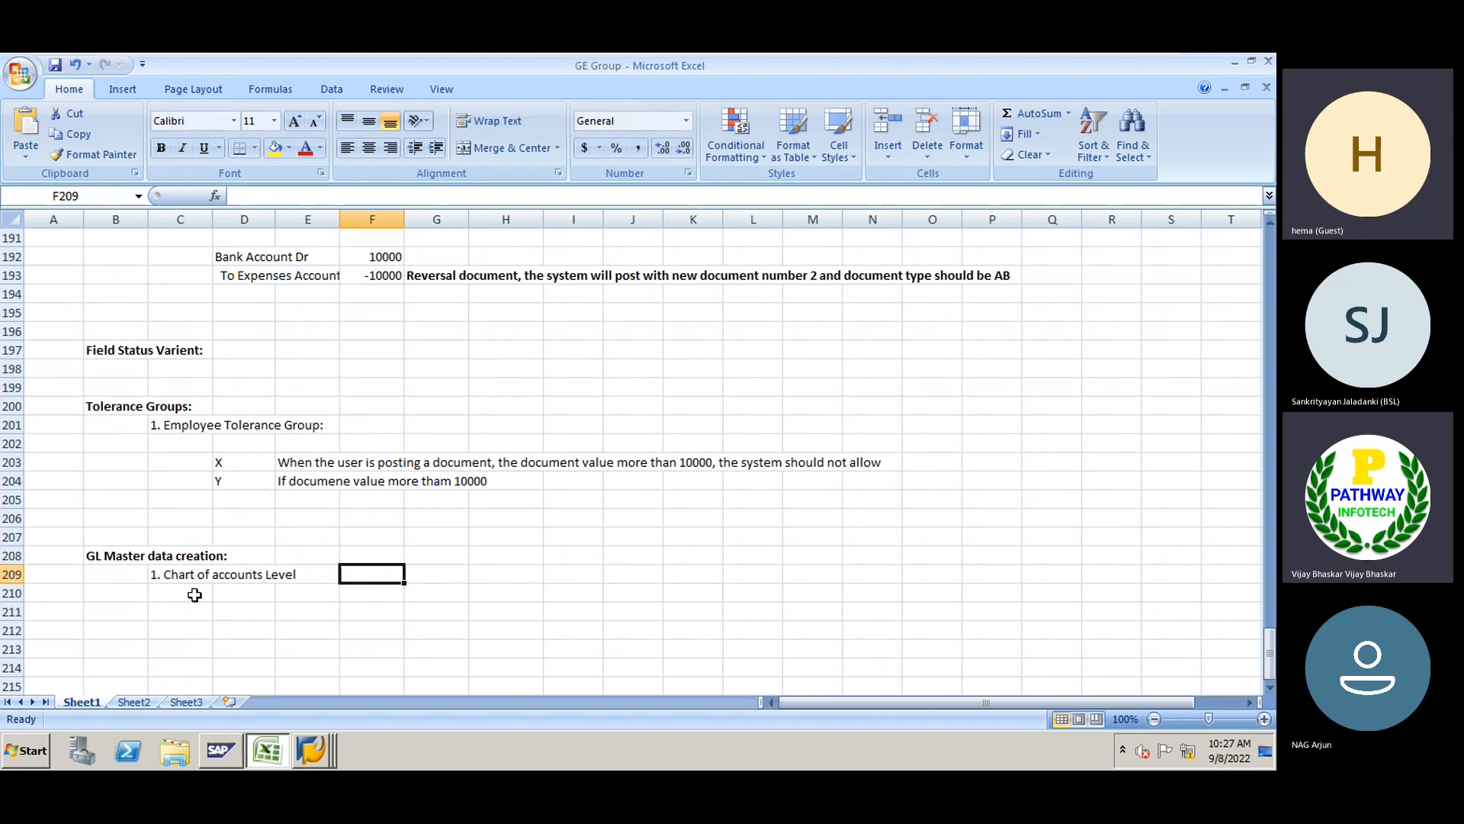
{"action": "key", "text": "Up"}
{"action": "type", "text": "T. Cpoole"}
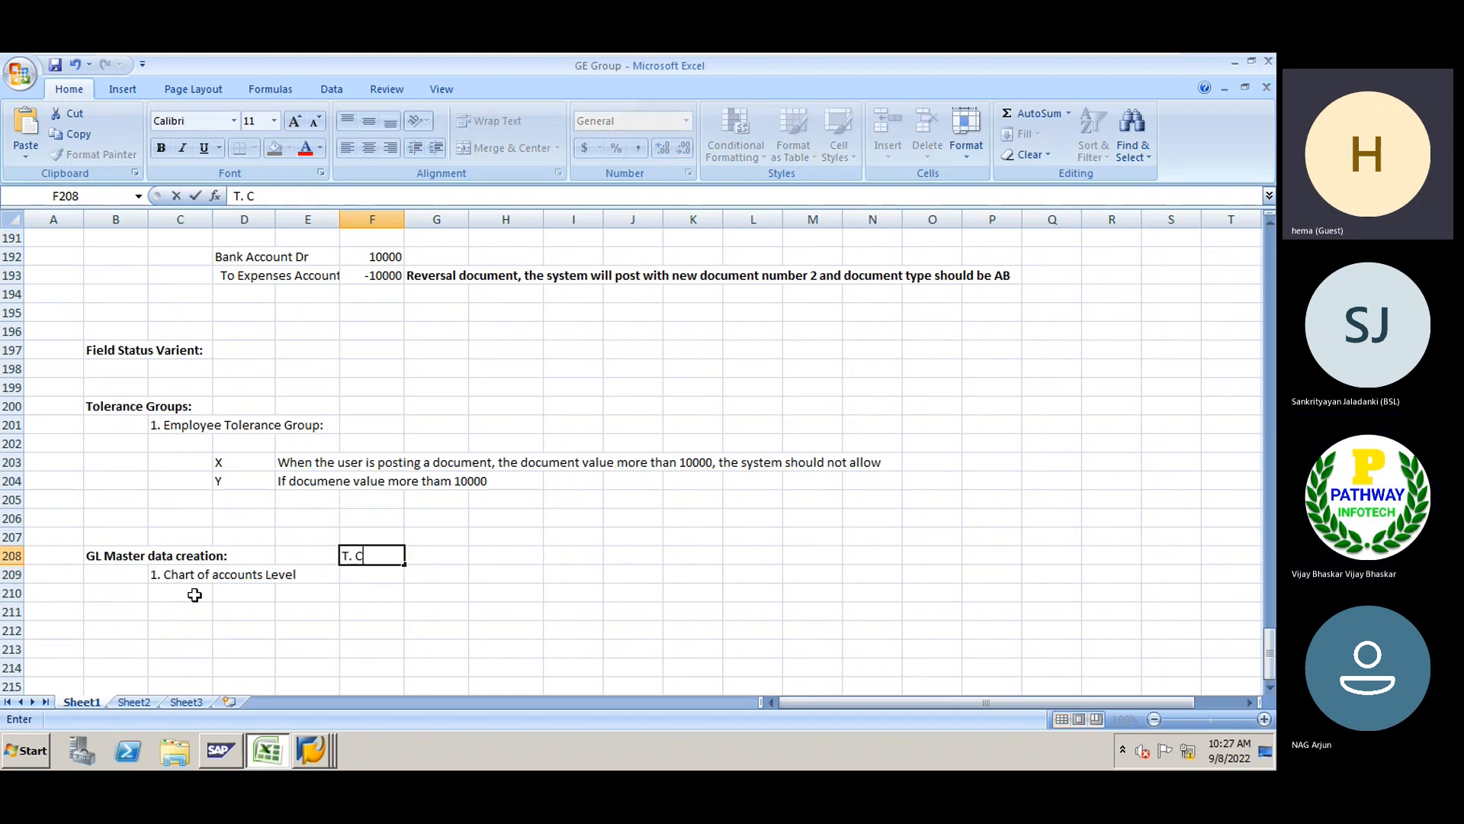
{"action": "key", "text": "BackSpace"}
{"action": "key", "text": "BackSpace"}
{"action": "key", "text": "BackSpace"}
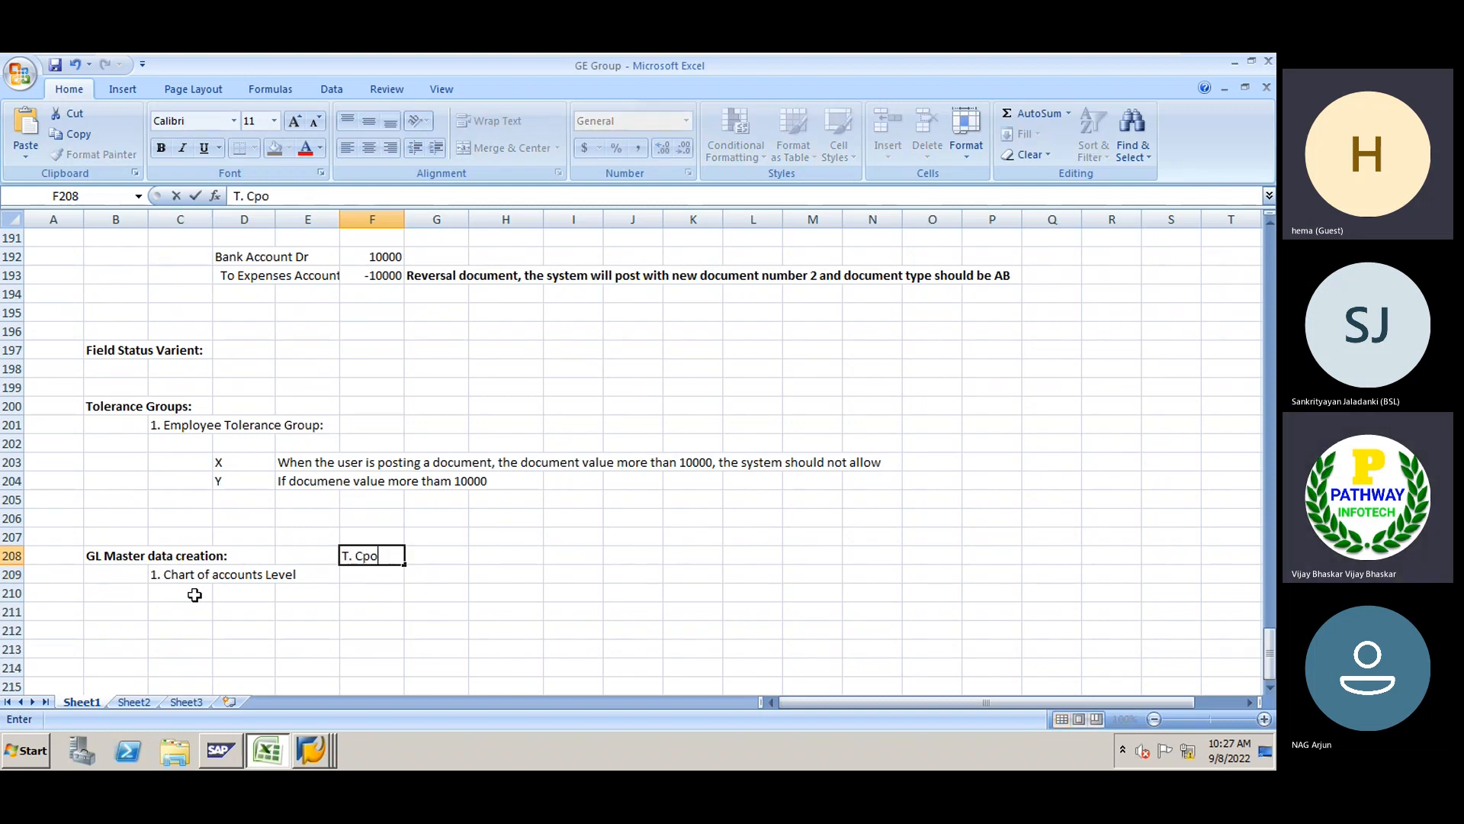
{"action": "key", "text": "BackSpace"}
{"action": "key", "text": "BackSpace"}
{"action": "type", "text": "ode"}
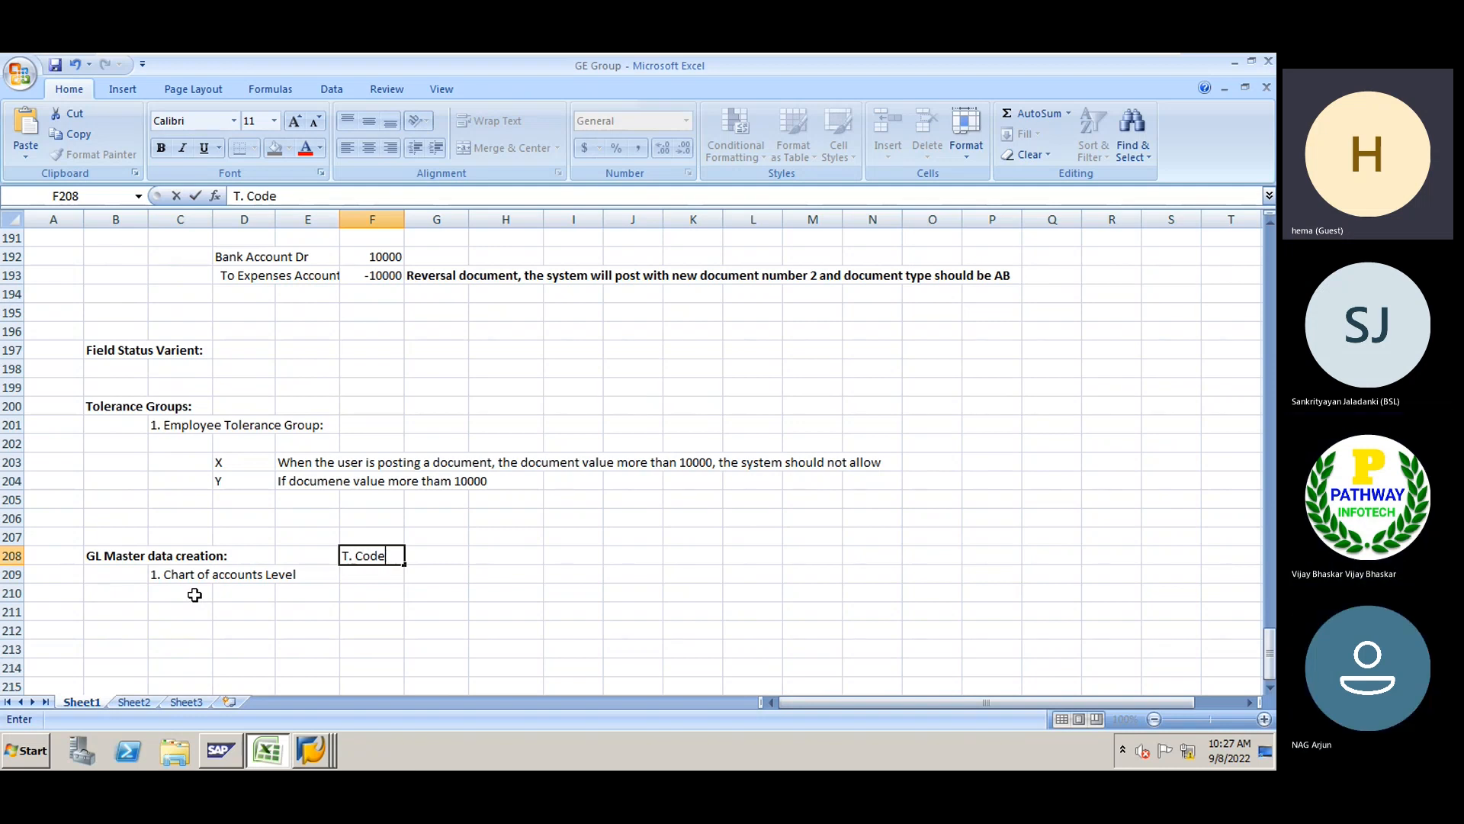
{"action": "key", "text": "Return"}
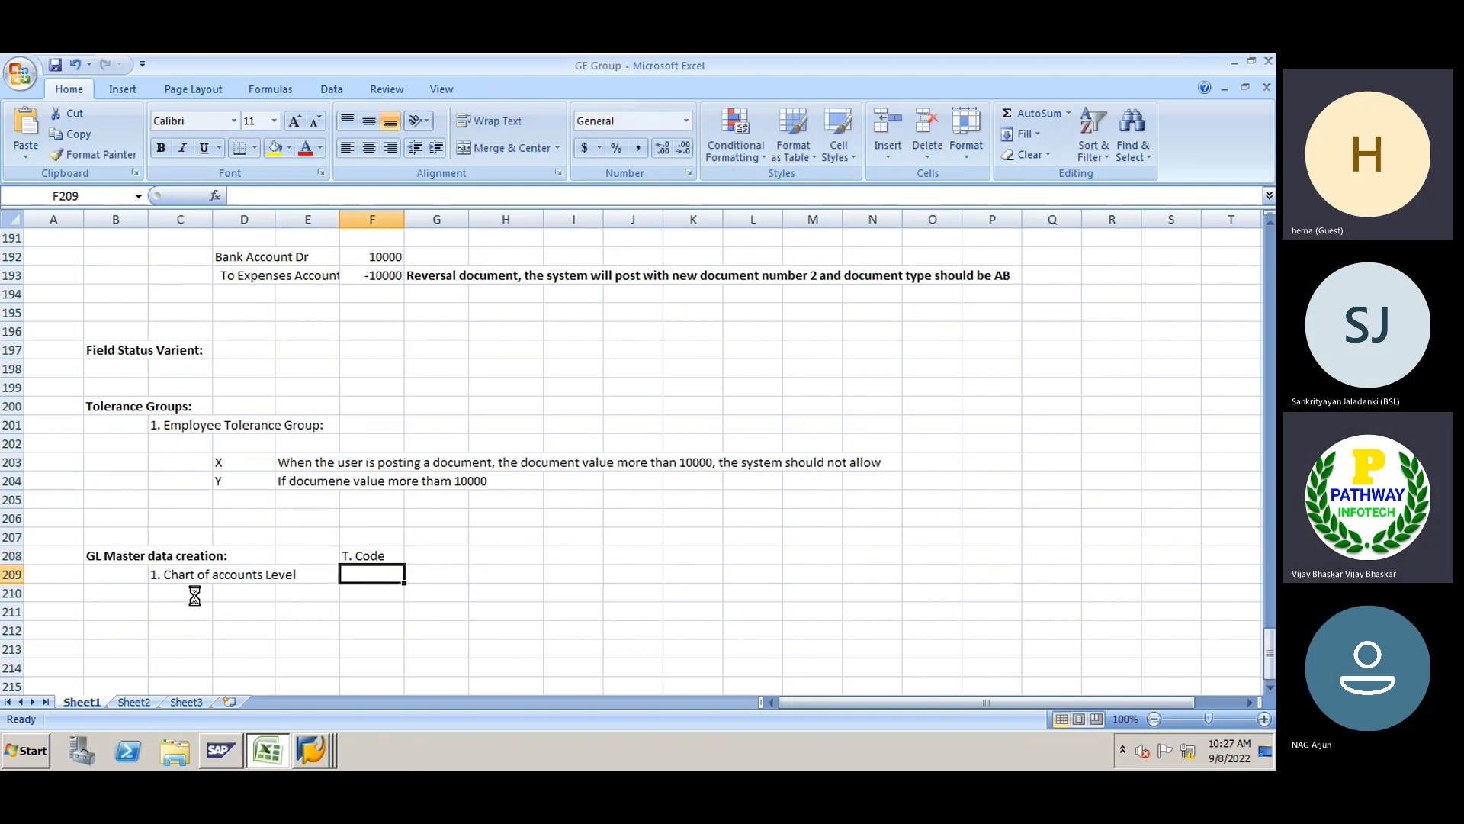
{"action": "type", "text": "FSP0"}
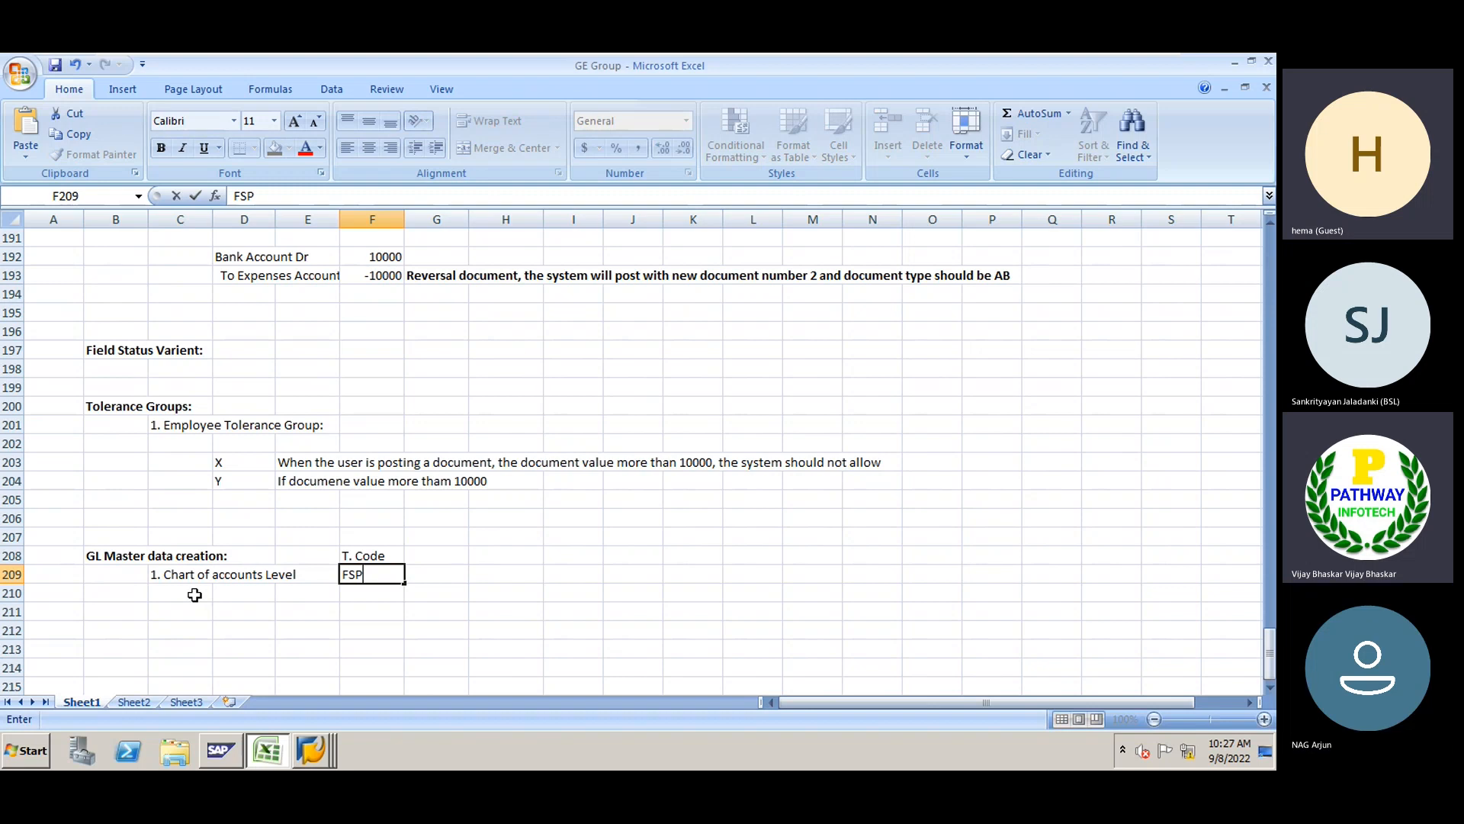
{"action": "key", "text": "Return"}
Enter "2. Company Code Level" in cell C210 and its transaction code FSS0 in F210
{"action": "key", "text": "Left"}
{"action": "key", "text": "Left"}
{"action": "key", "text": "Left"}
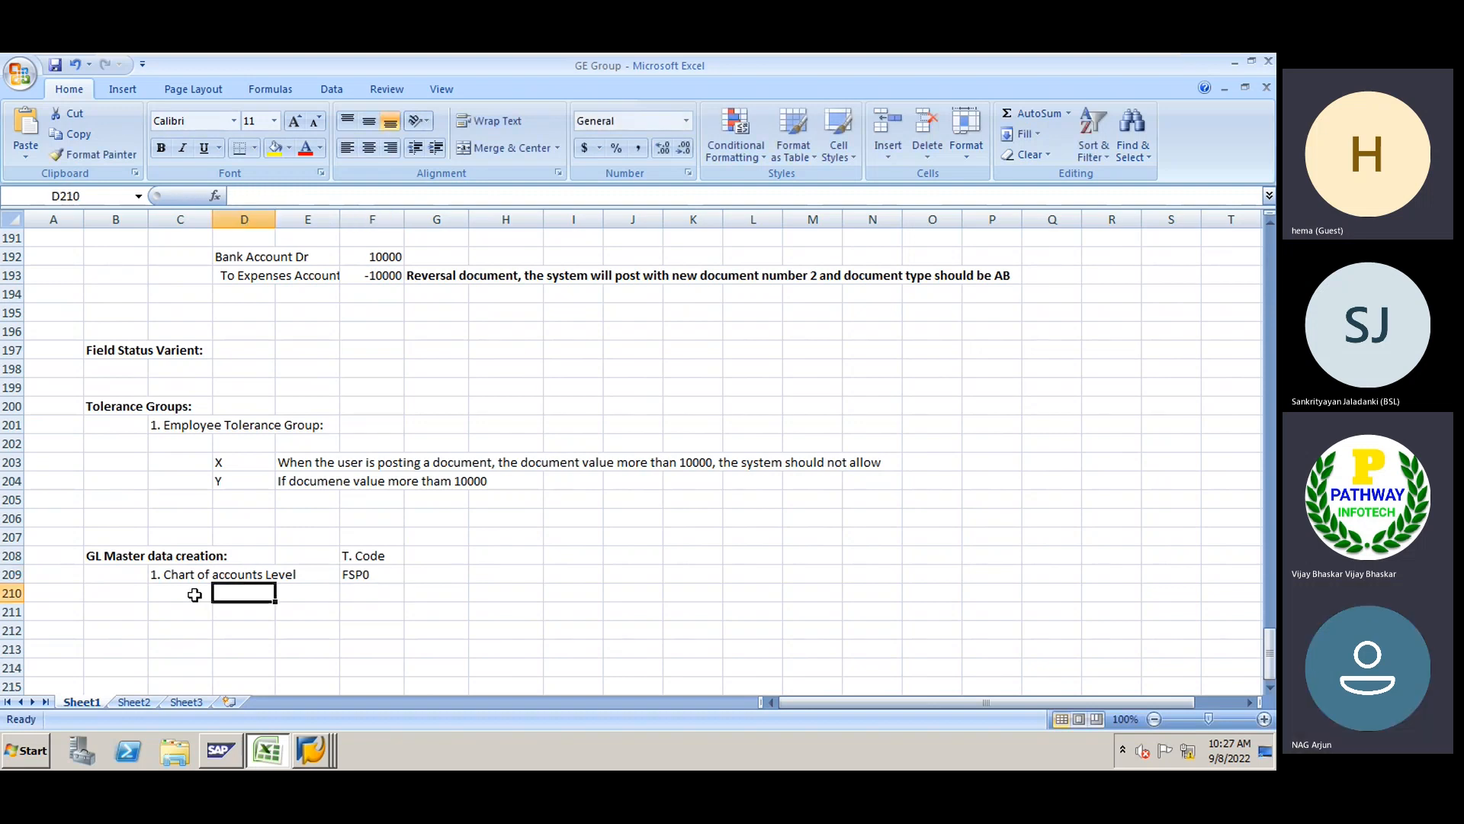
{"action": "type", "text": "2."}
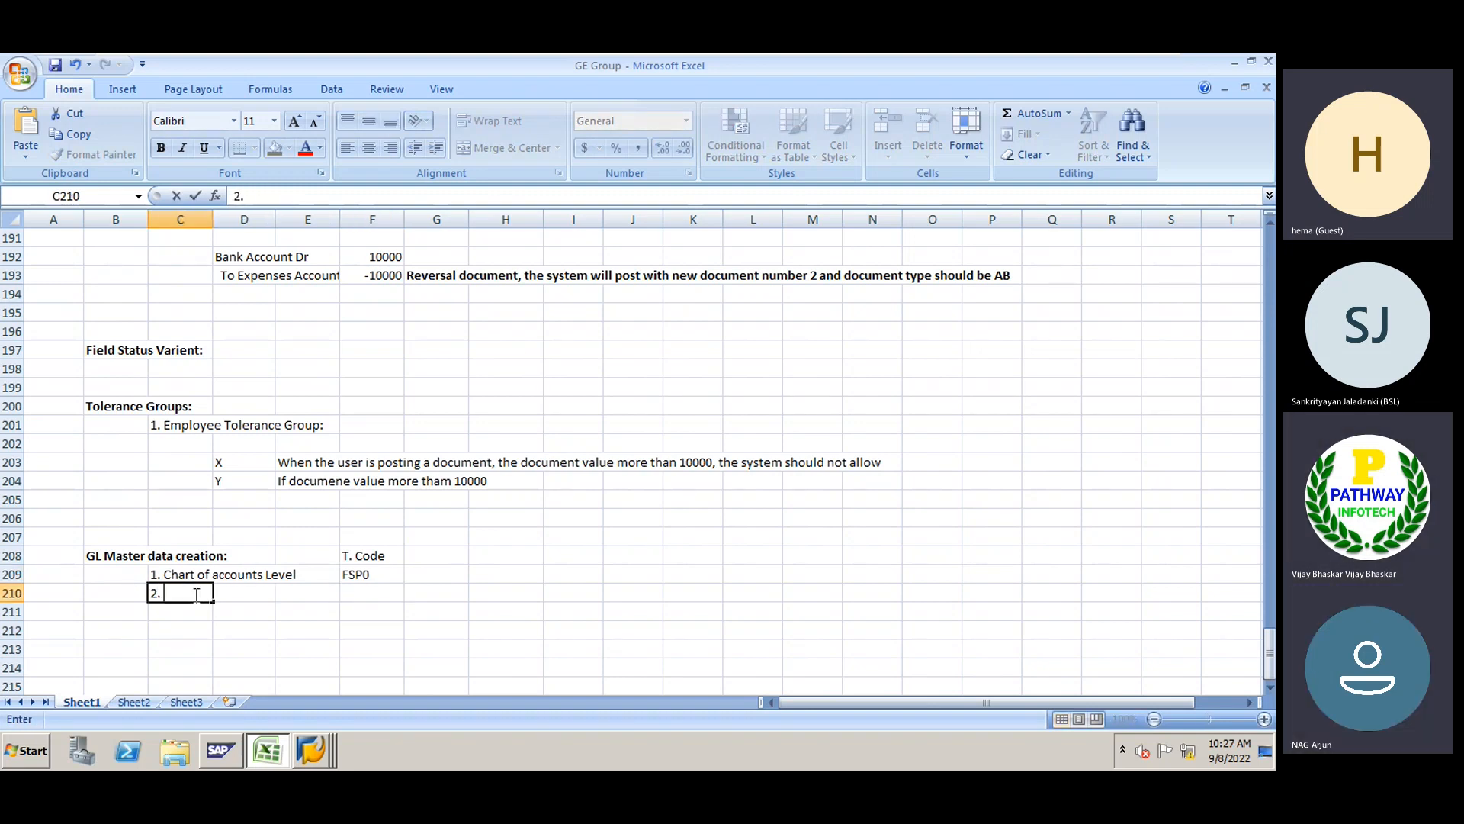
{"action": "type", "text": " Company "}
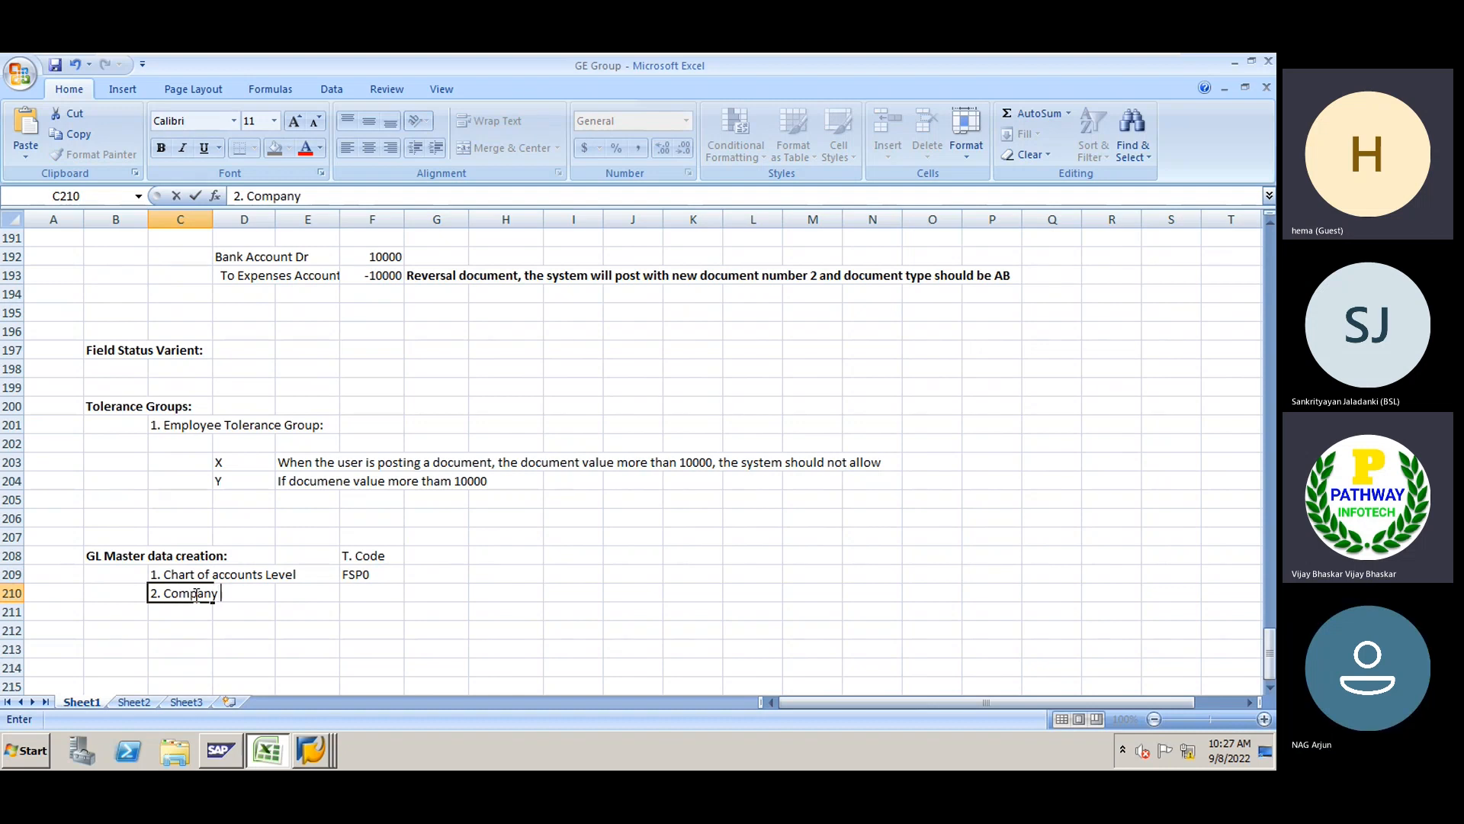
{"action": "type", "text": "Code Level"}
{"action": "key", "text": "Right"}
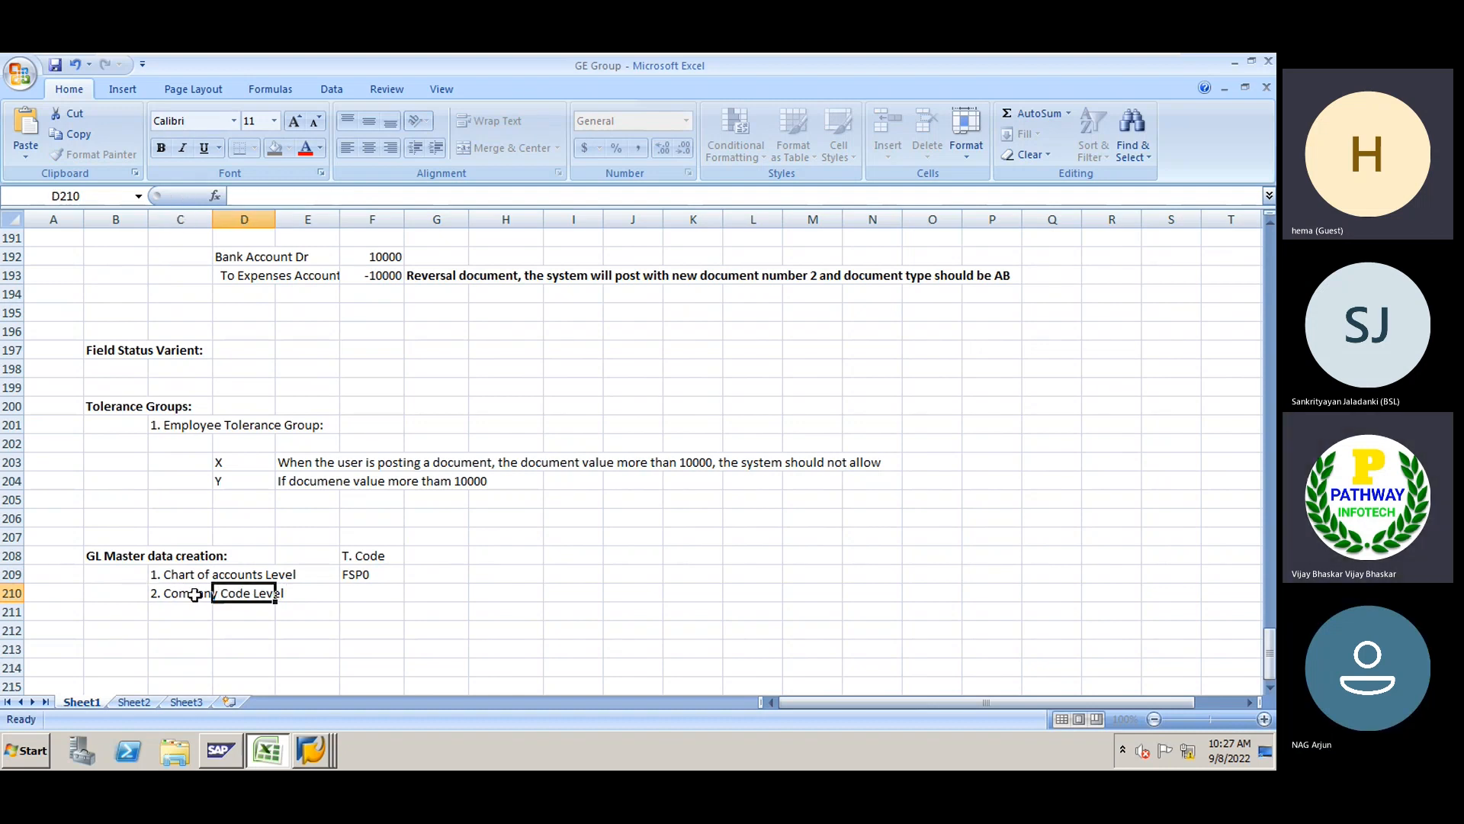
{"action": "key", "text": "Right"}
{"action": "key", "text": "Right"}
{"action": "type", "text": "FSS"}
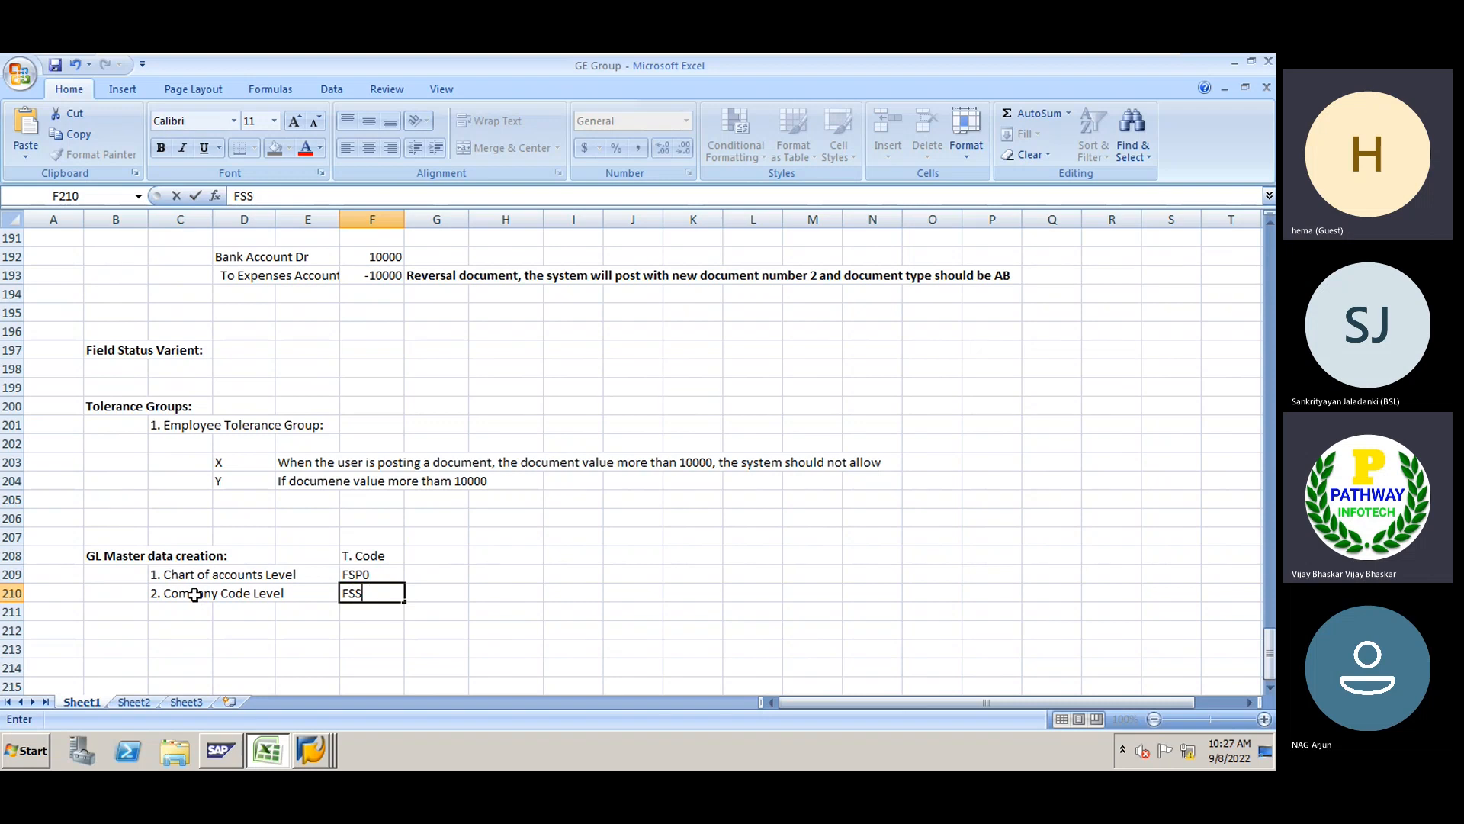
{"action": "type", "text": "0"}
{"action": "key", "text": "Return"}
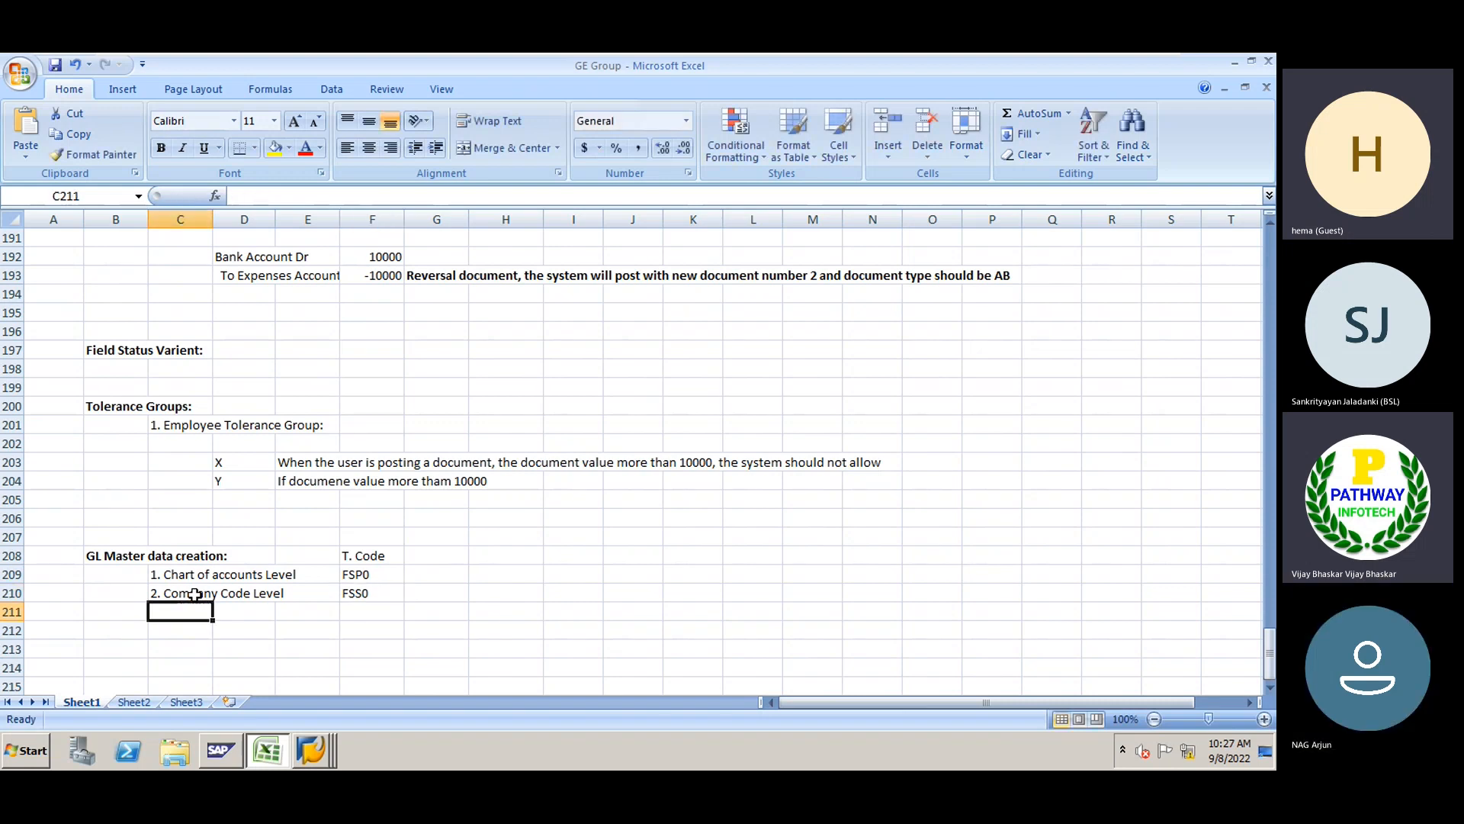
Enter "3. Central Level" in cell C211 and its transaction code FS00 in F211
{"action": "type", "text": "3"}
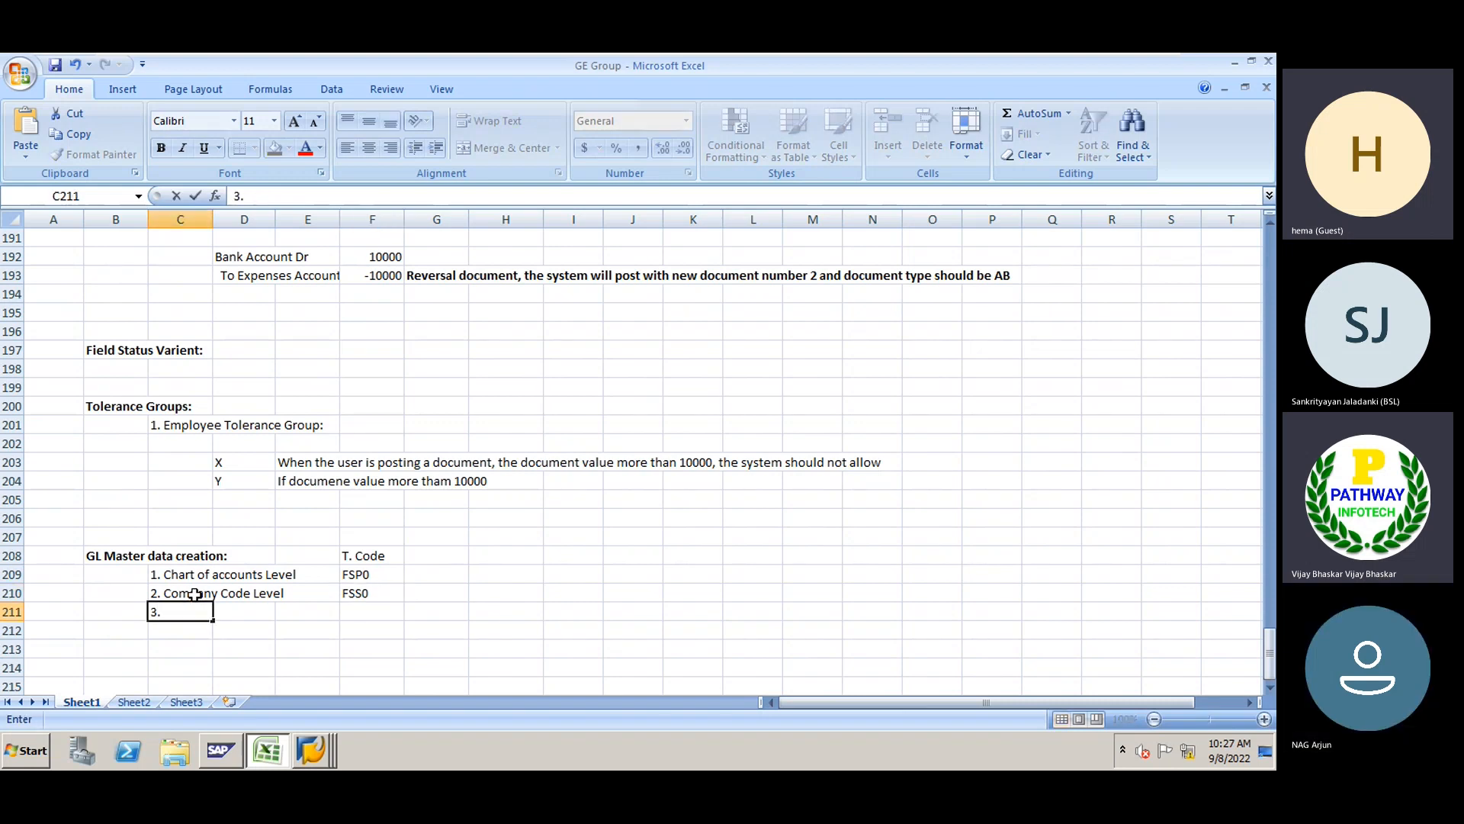
{"action": "type", "text": ". Cent"}
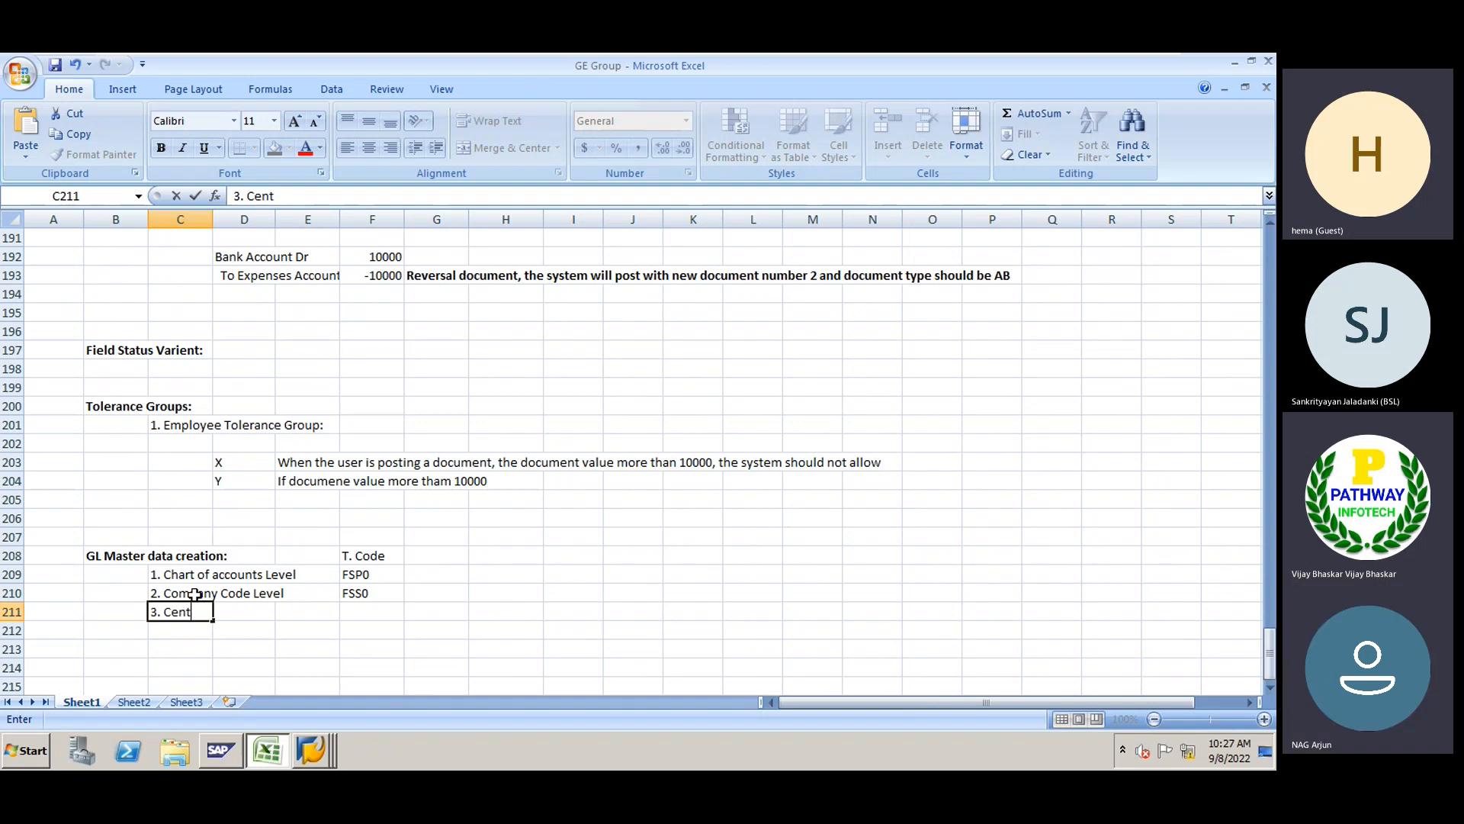
{"action": "type", "text": "ral level"}
{"action": "key", "text": "Tab"}
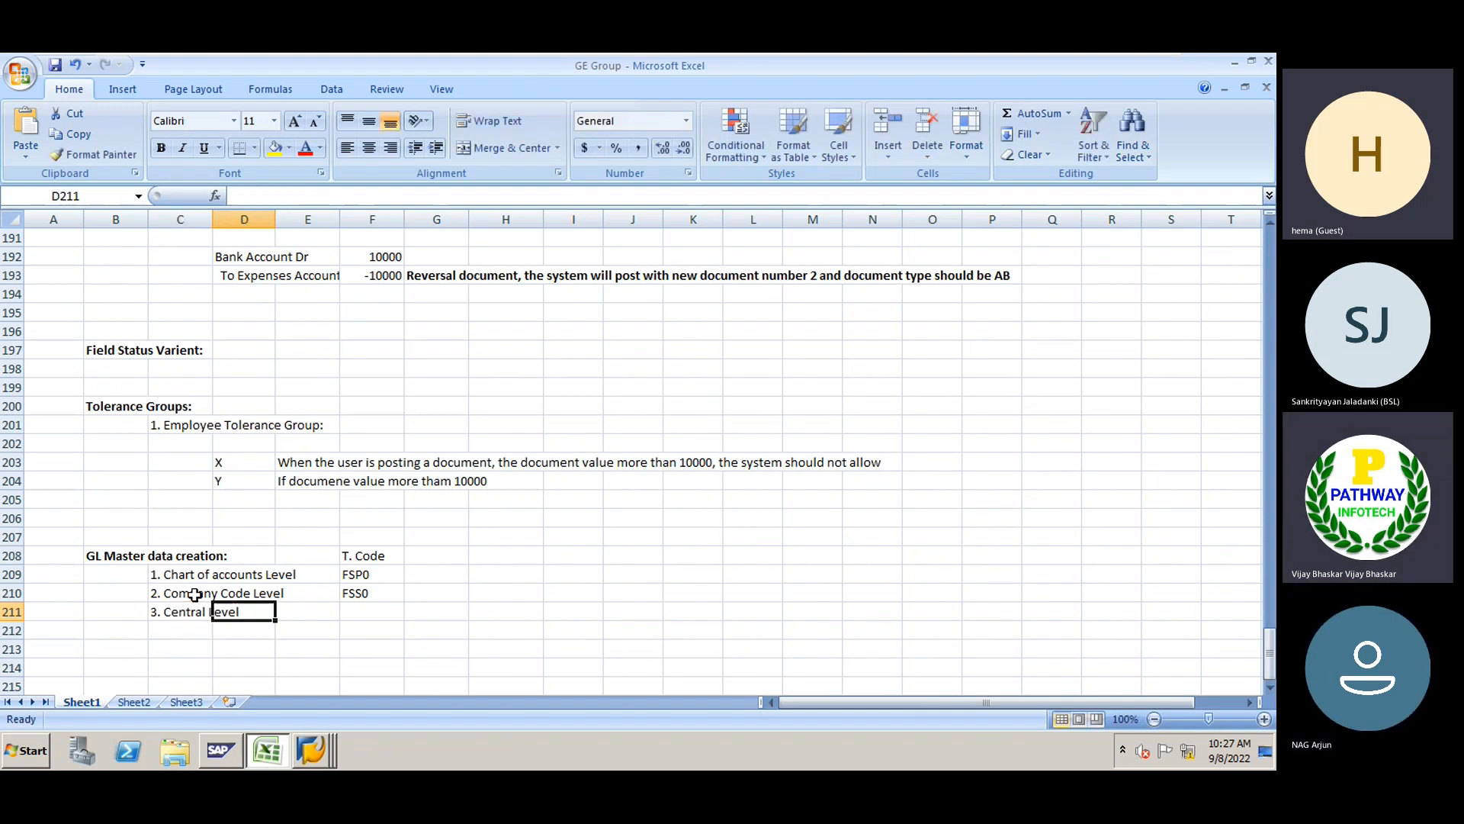
{"action": "key", "text": "Tab"}
{"action": "key", "text": "Tab"}
{"action": "type", "text": "FS"}
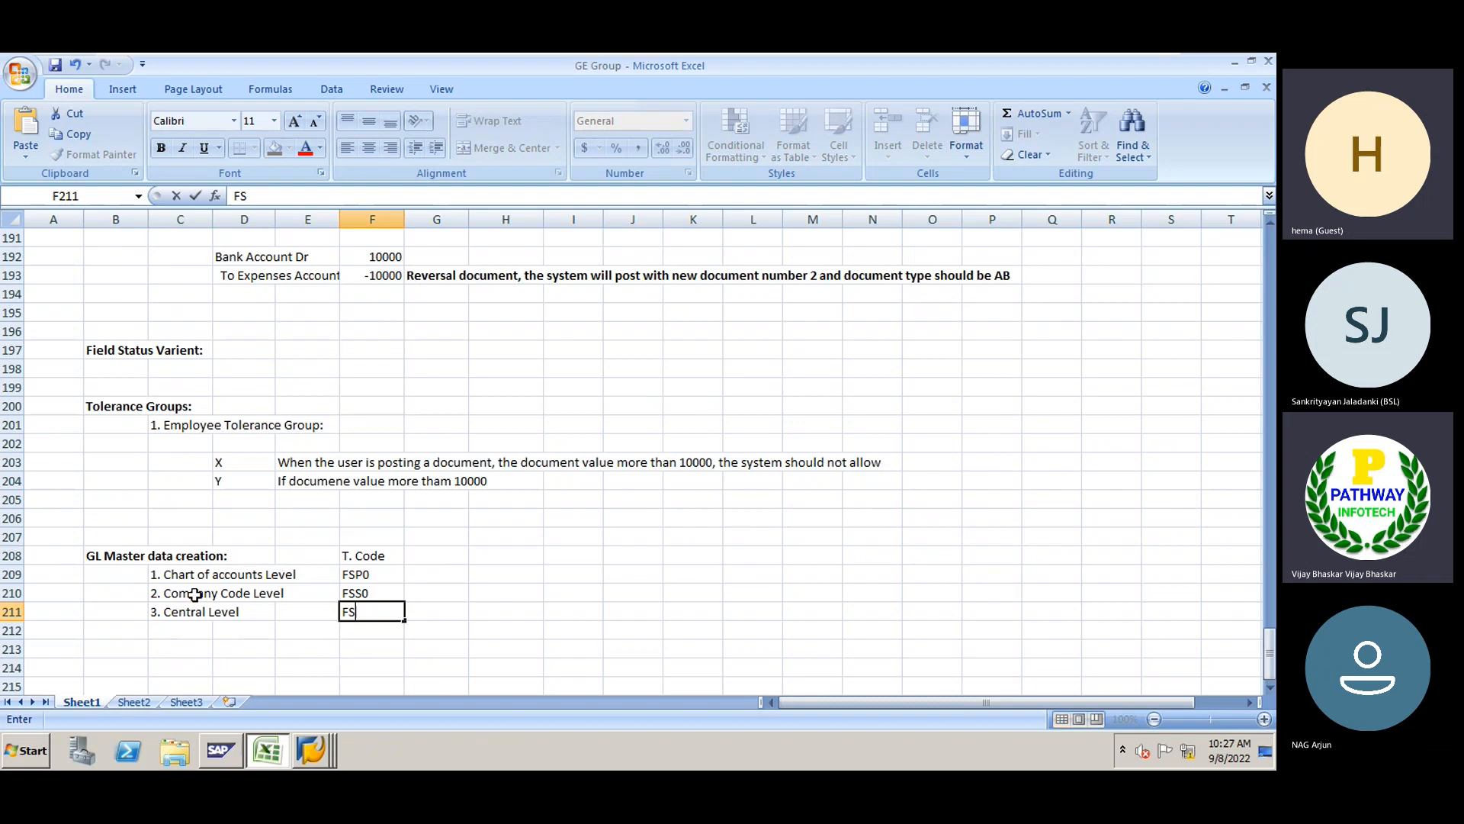
{"action": "type", "text": "00"}
{"action": "key", "text": "Return"}
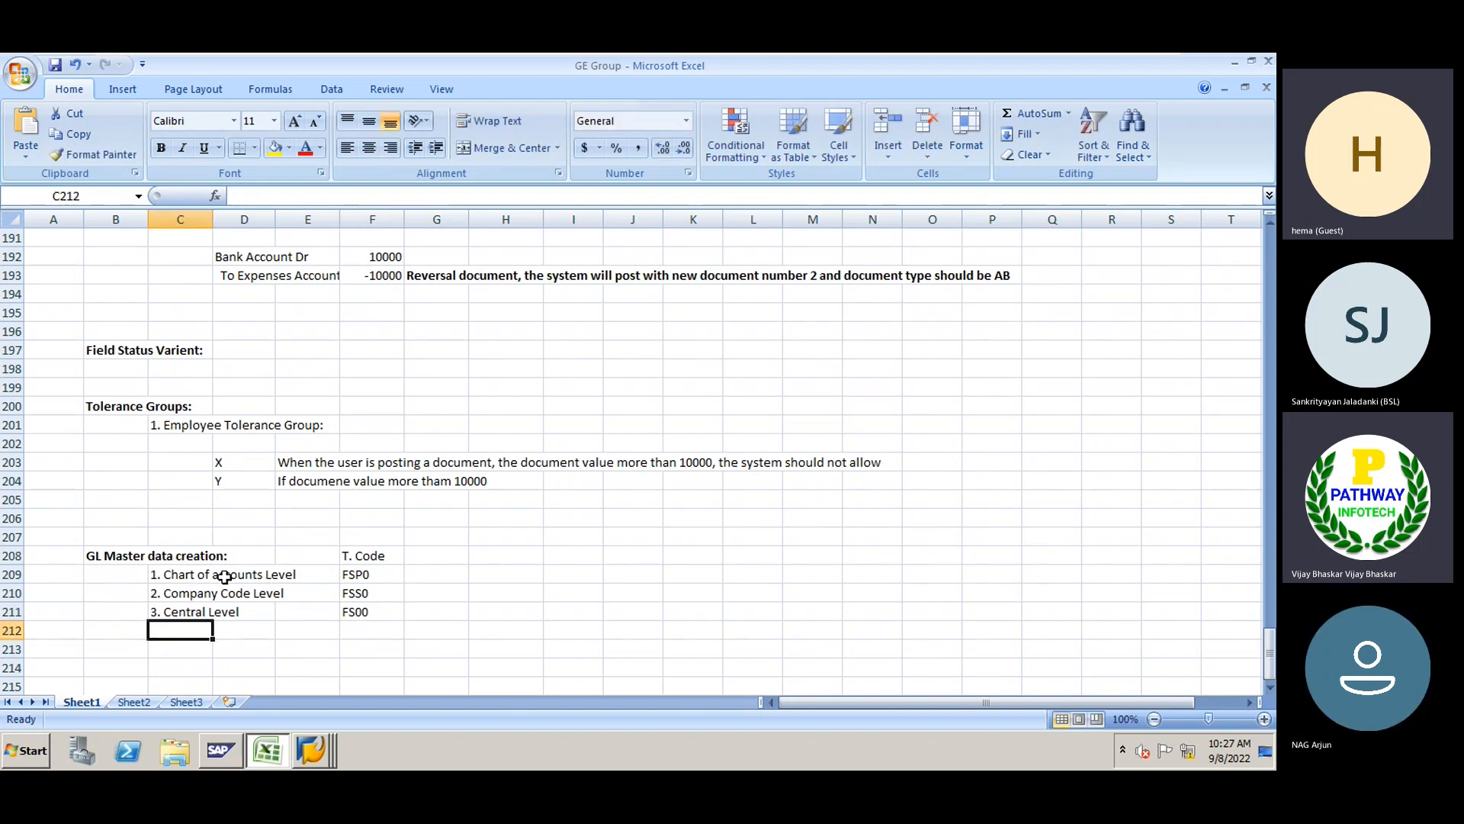
Make the "T. Code" header in cell F208 bold
{"action": "left_click", "coordinate": [350, 553]}
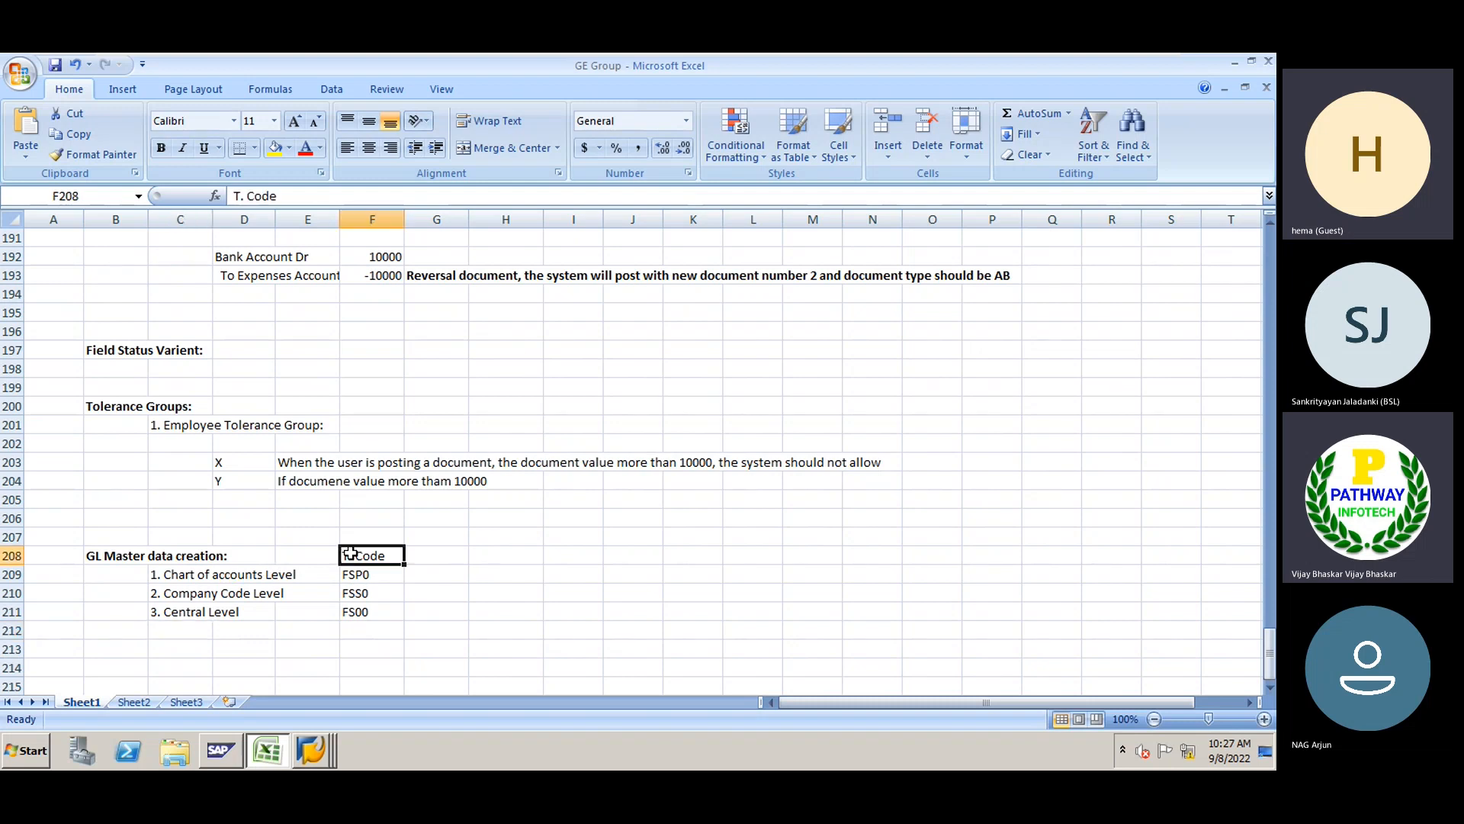
{"action": "key", "text": "ctrl+b"}
{"action": "left_click", "coordinate": [196, 610]}
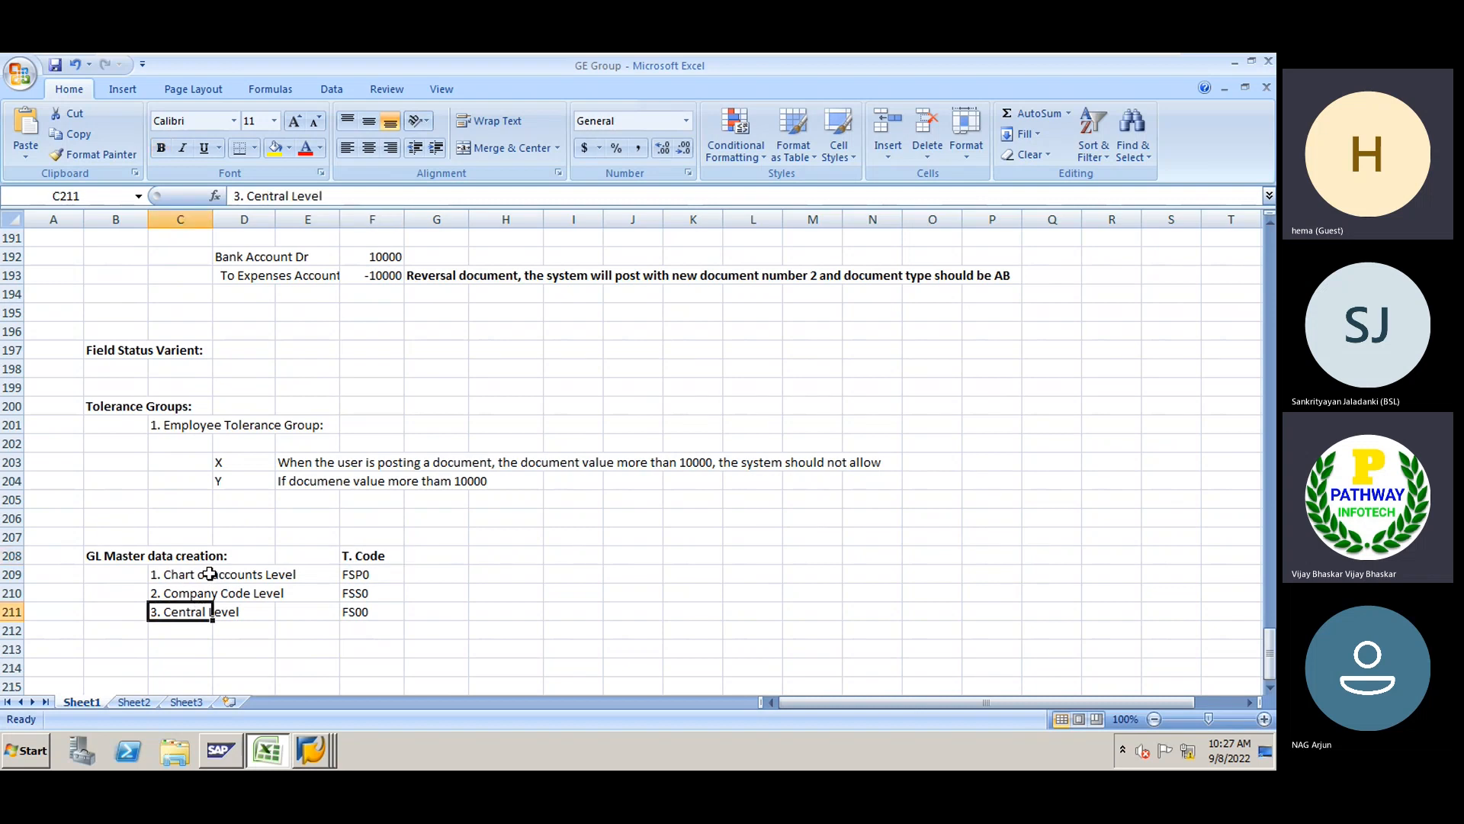
{"action": "left_click_drag", "start_coordinate": [210, 573], "coordinate": [206, 592]}
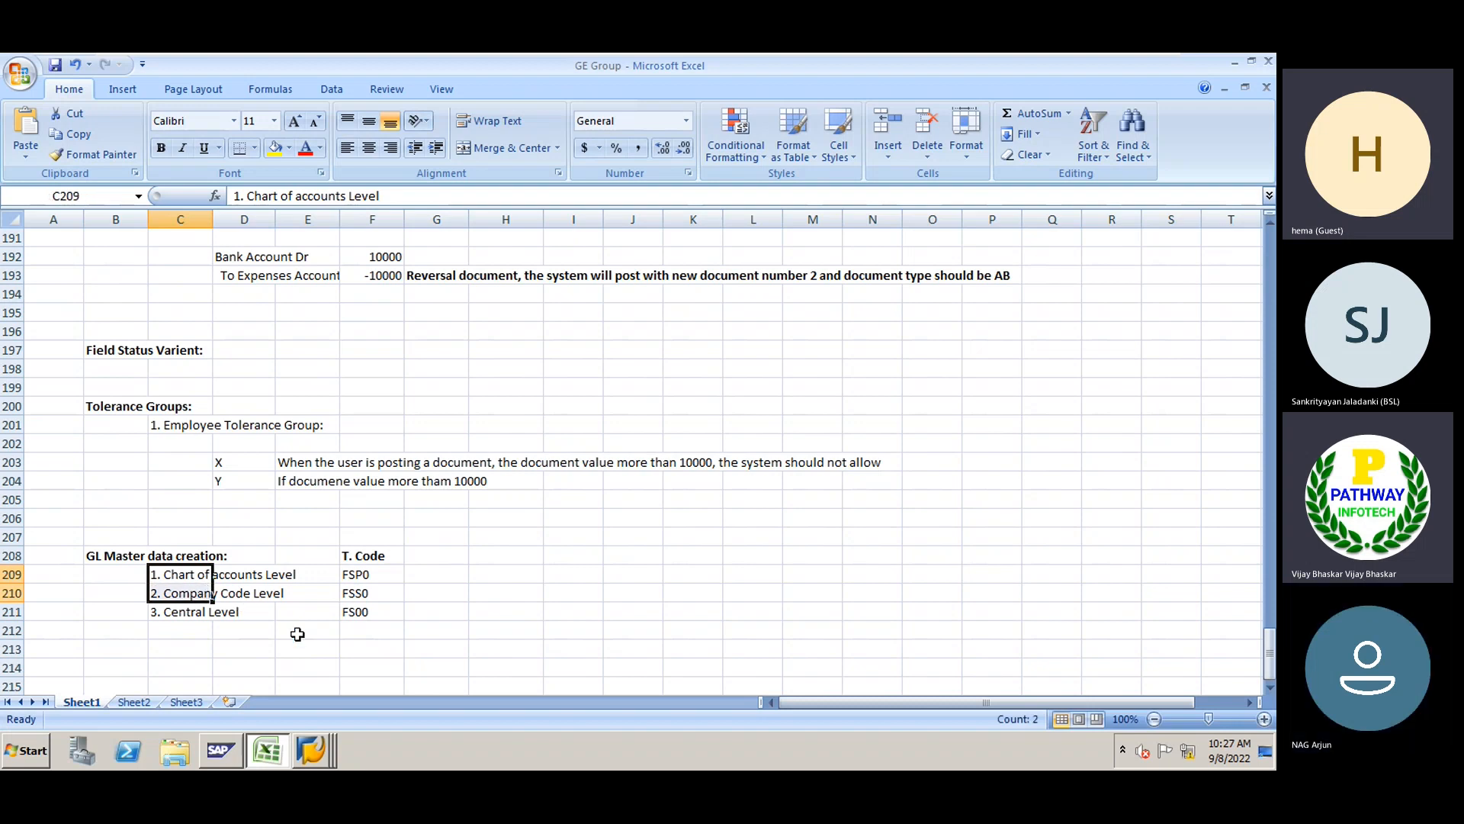
{"action": "left_click", "coordinate": [182, 662]}
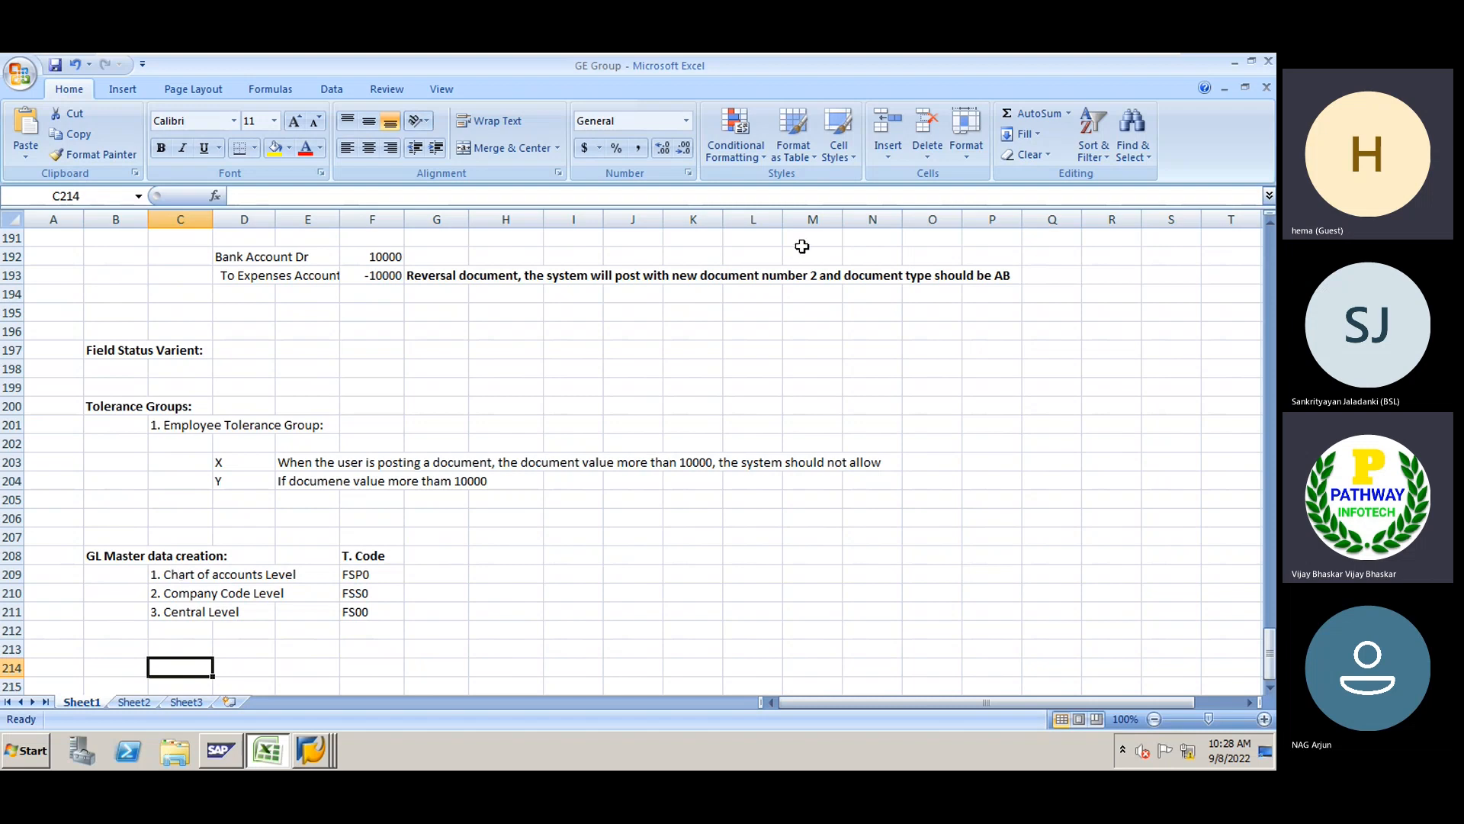
Switch to the Teams meeting window and stop the meeting recording
{"action": "mouse_move", "coordinate": [977, 53]}
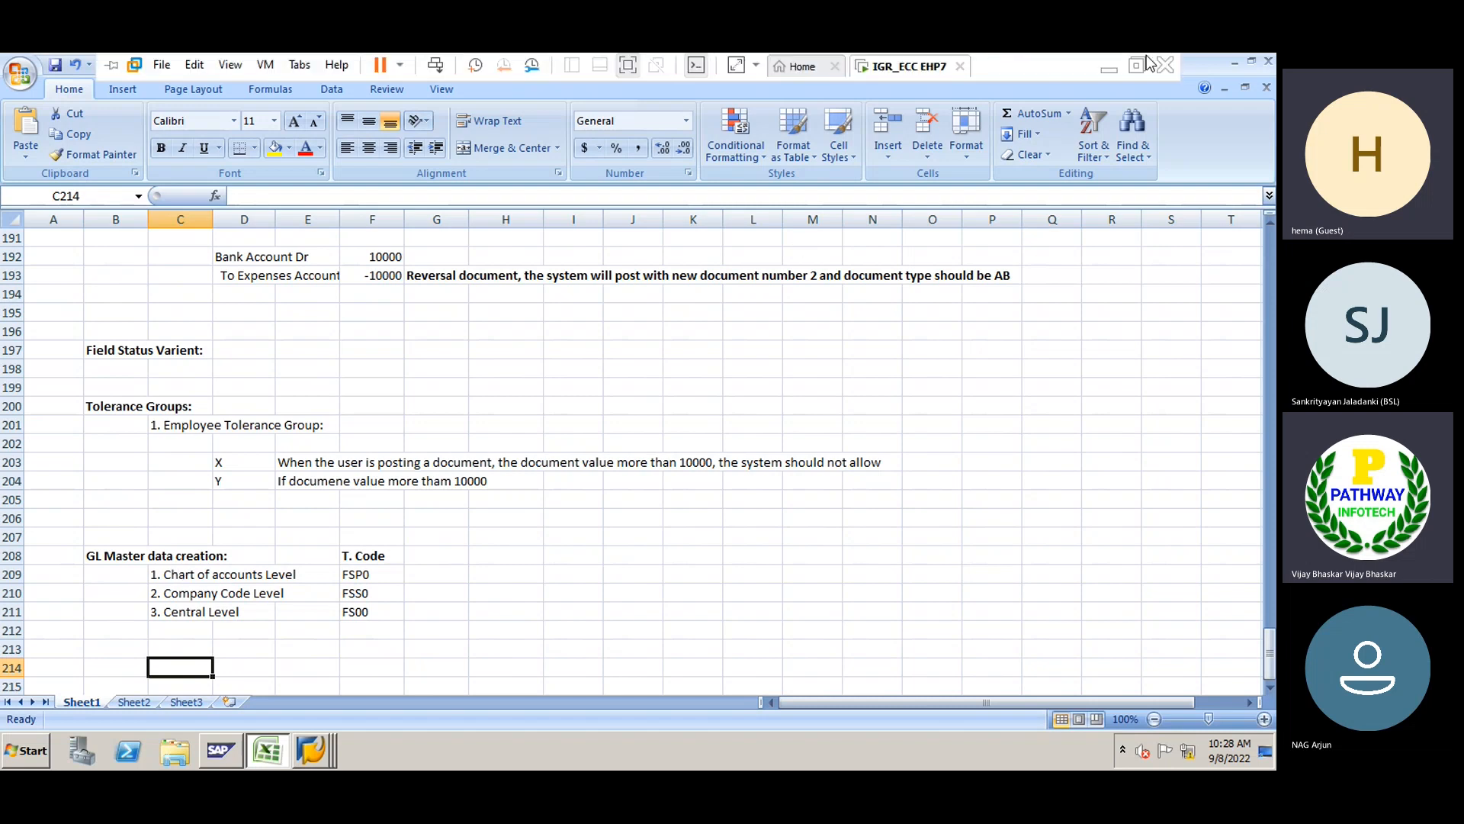
{"action": "left_click", "coordinate": [1110, 68]}
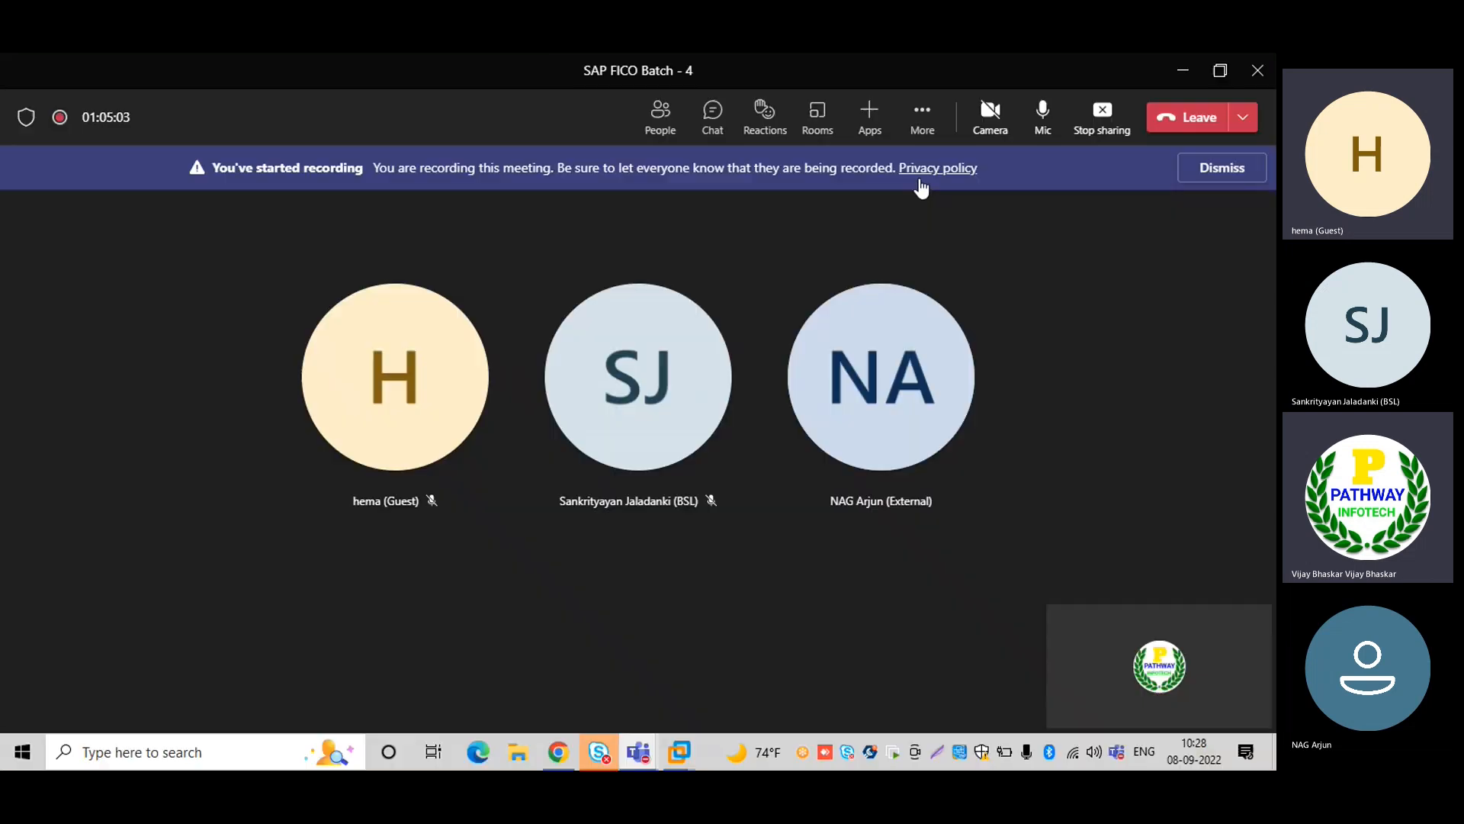
{"action": "left_click", "coordinate": [925, 119]}
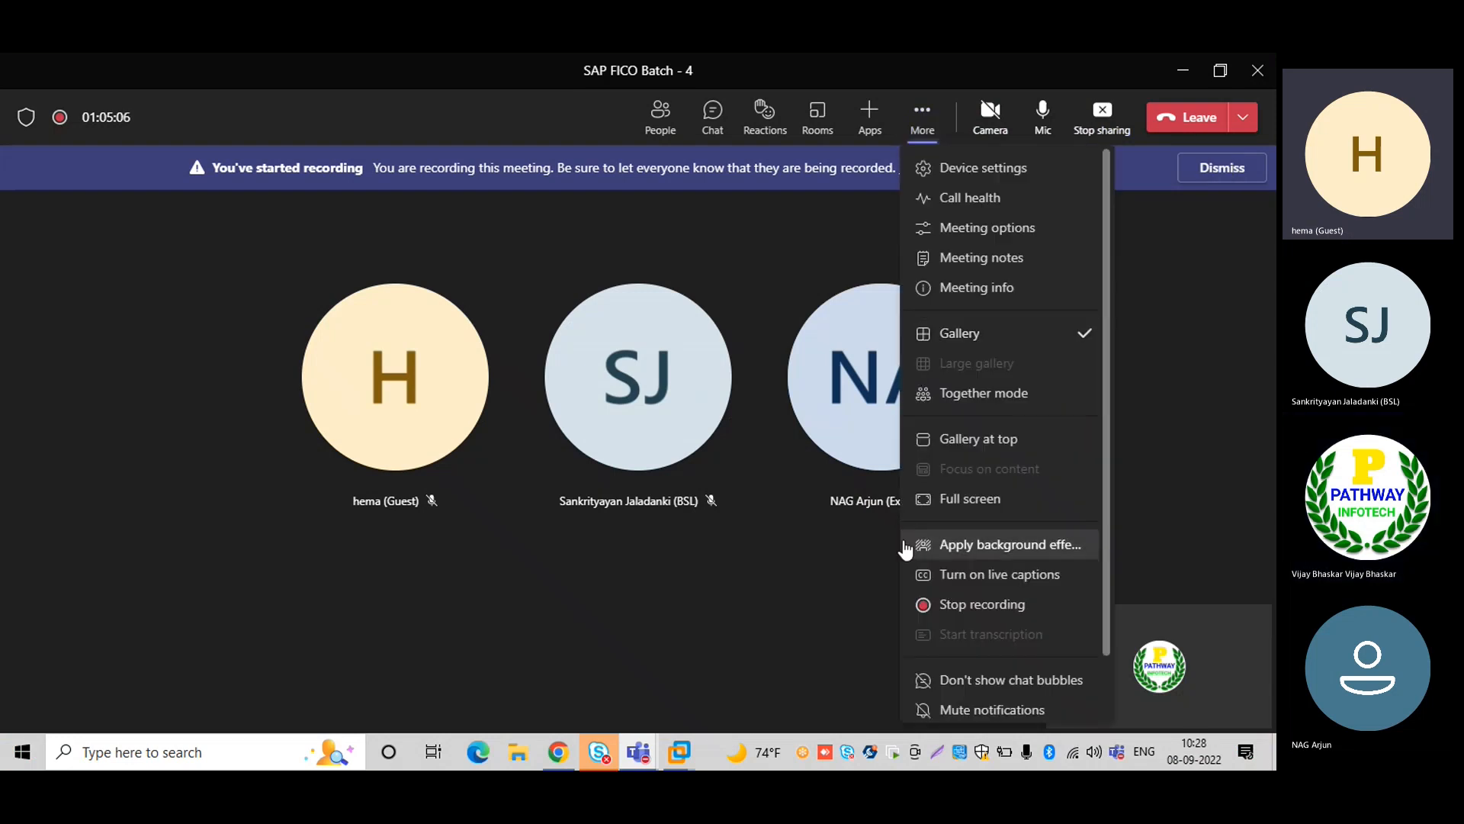
{"action": "left_click", "coordinate": [967, 606]}
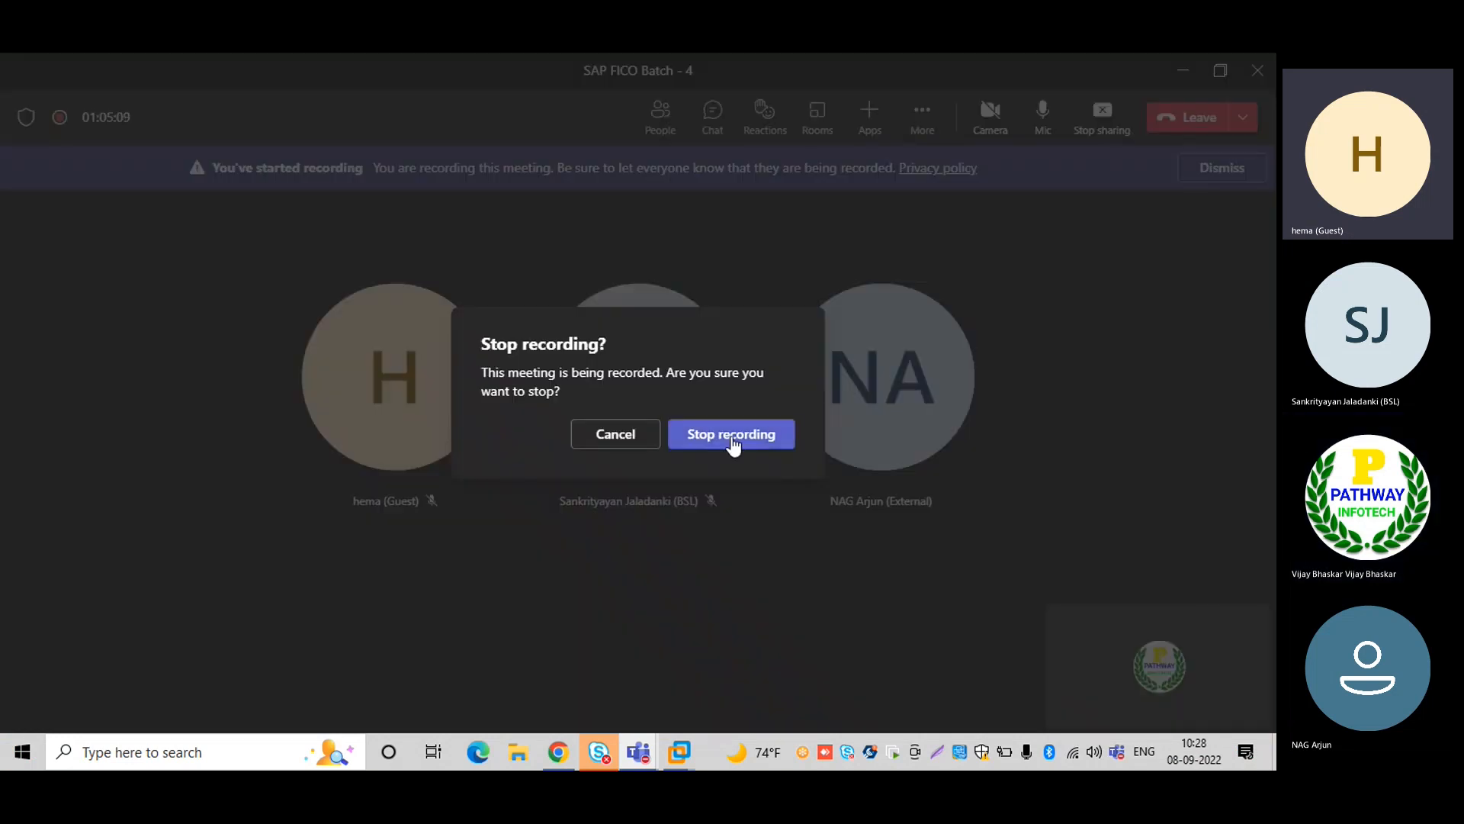